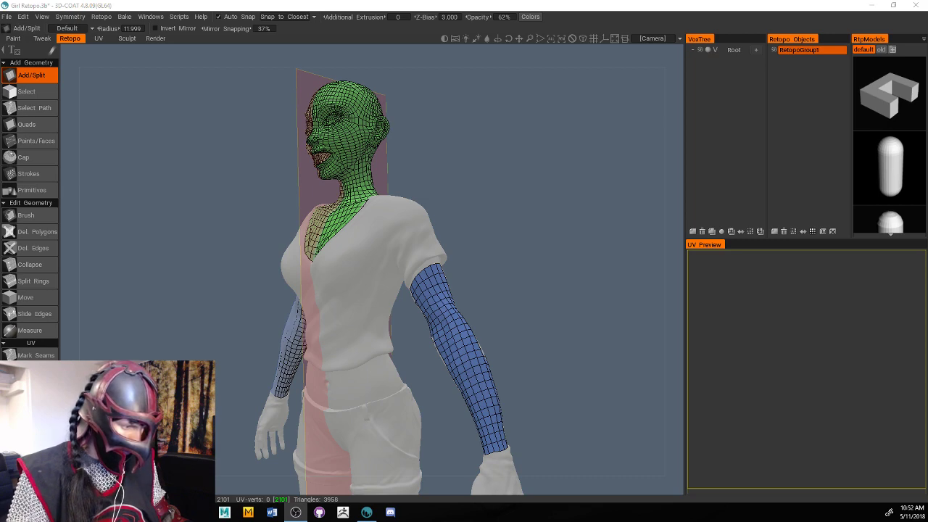
# Examine the existing retopology of the head, neckline and forearms from the front and both sides
pyautogui.moveTo(505, 230); pyautogui.dragTo(542, 244)
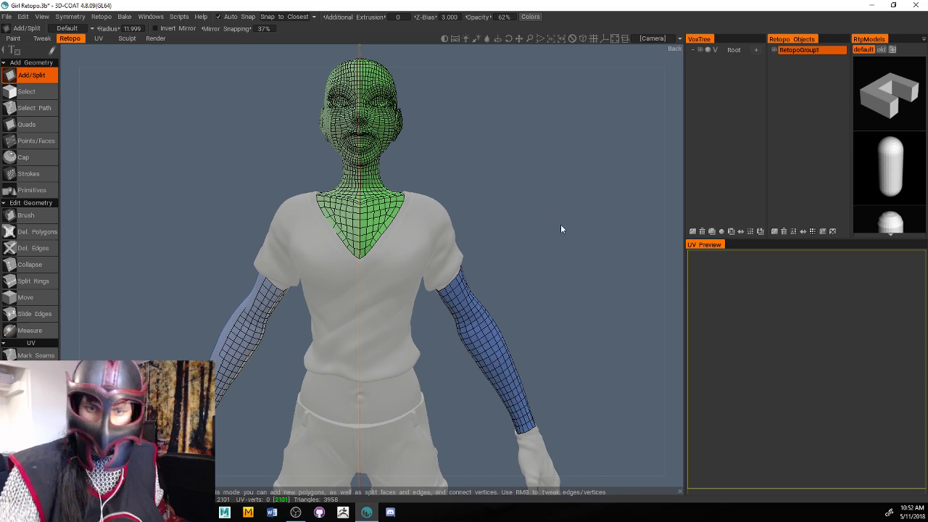
pyautogui.moveTo(561, 228); pyautogui.dragTo(507, 260)
pyautogui.scroll(3, 529, 266)
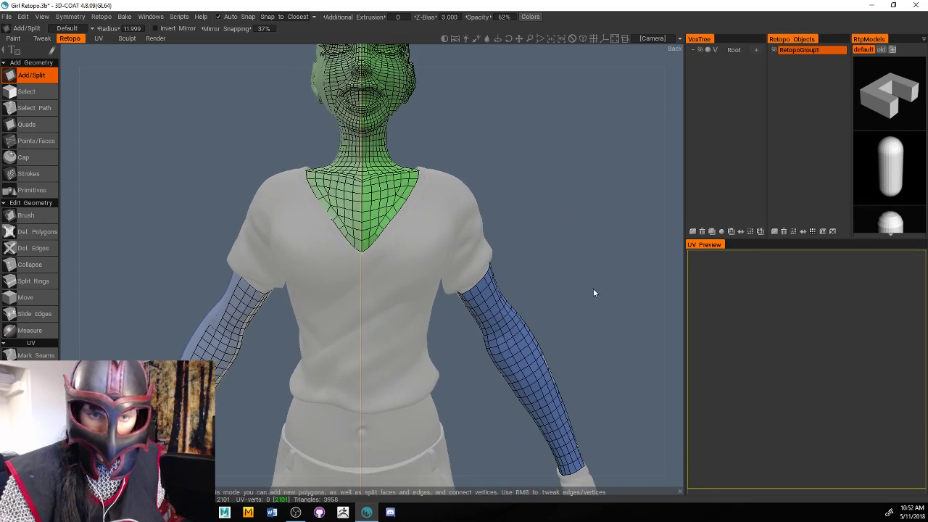
pyautogui.moveTo(593, 287); pyautogui.dragTo(580, 319, button='middle')
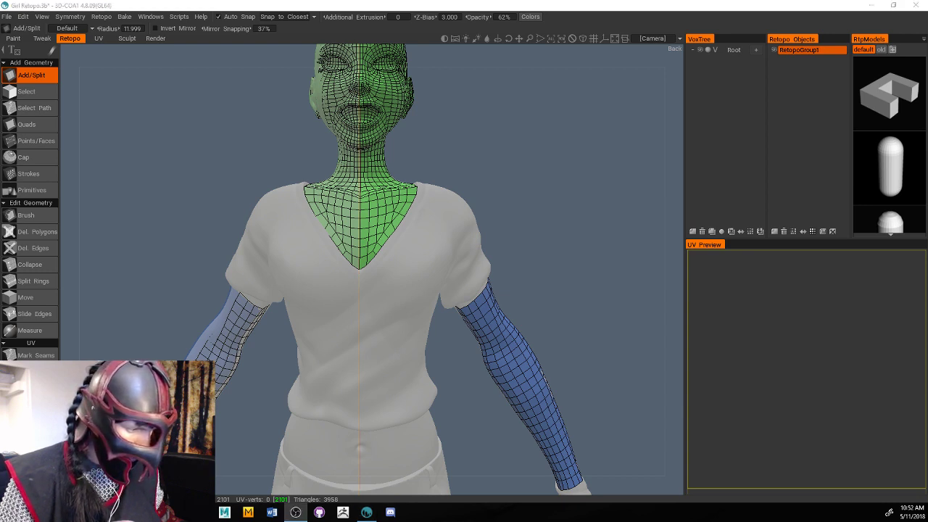
pyautogui.moveTo(615, 372); pyautogui.dragTo(616, 340)
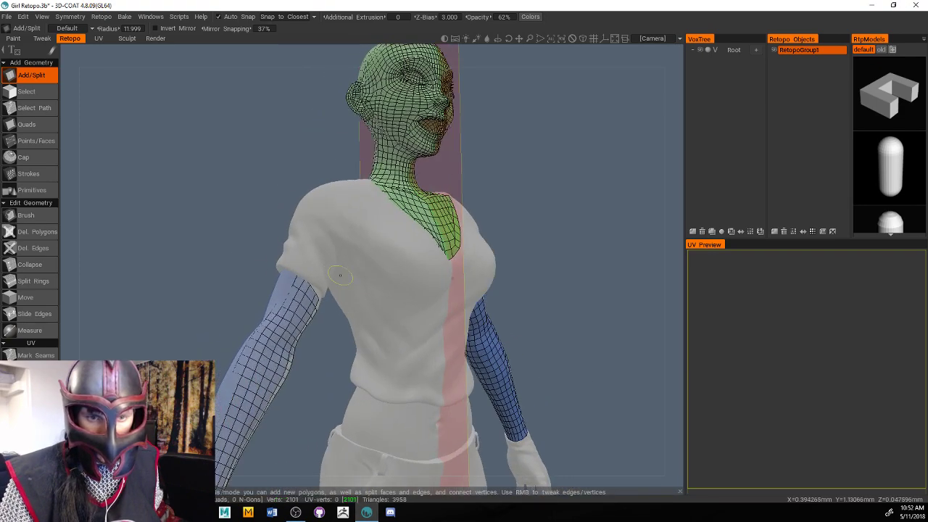
pyautogui.moveTo(662, 317); pyautogui.dragTo(577, 315)
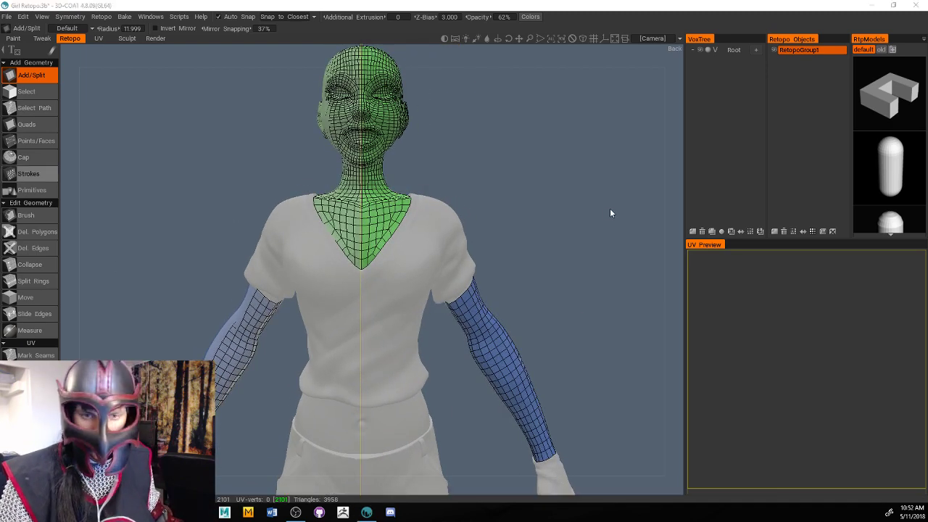
pyautogui.moveTo(526, 222); pyautogui.dragTo(530, 258)
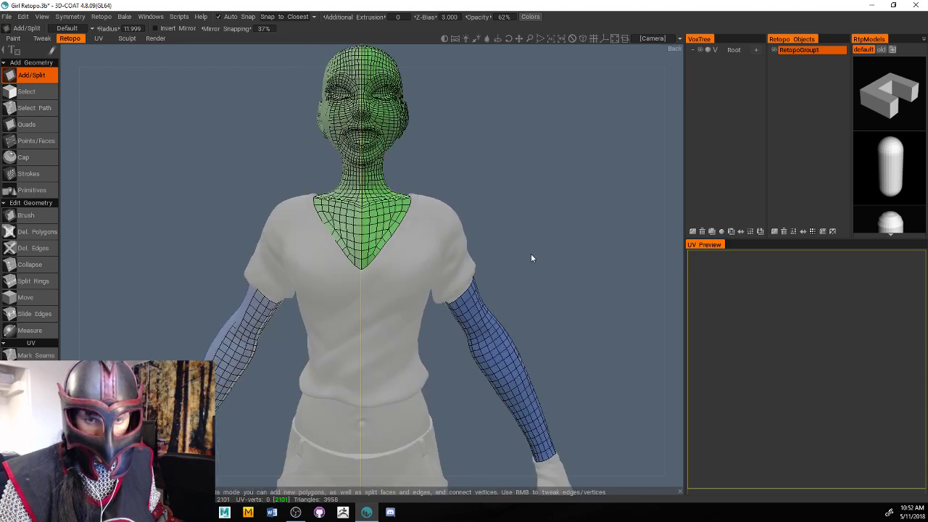
pyautogui.moveTo(530, 254); pyautogui.dragTo(535, 253, button='right')
pyautogui.moveTo(535, 253); pyautogui.dragTo(524, 242, button='middle')
pyautogui.moveTo(524, 243); pyautogui.dragTo(537, 247, button='right')
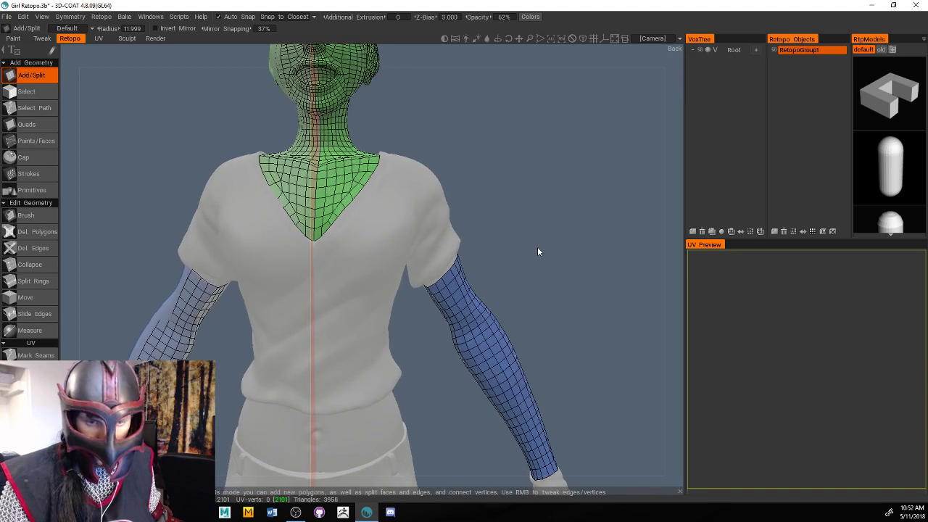
# Use the Brush with its radius reduced to 4.521 to even out the forearm mesh's wrist edge along the glove cuff
pyautogui.moveTo(537, 251); pyautogui.dragTo(509, 245)
pyautogui.scroll(6, 510, 243)
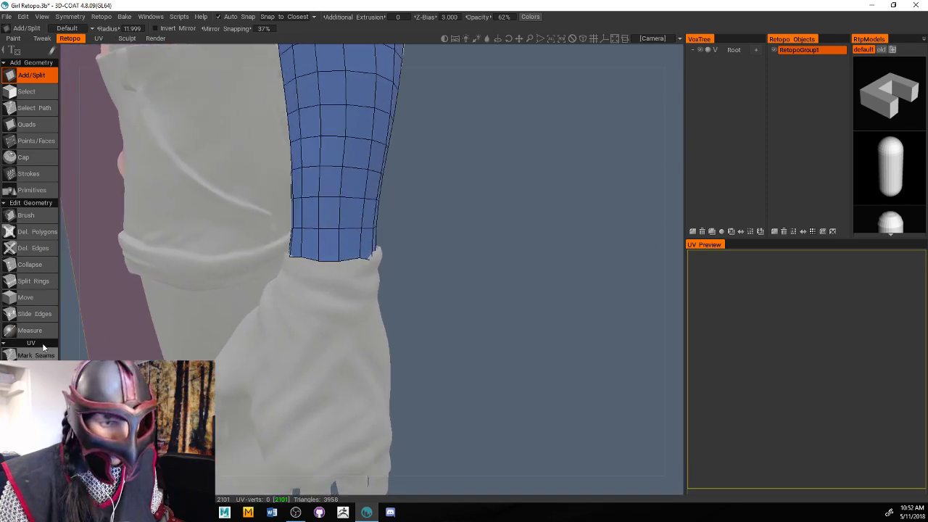
pyautogui.click(26, 215)
pyautogui.moveTo(471, 300)
pyautogui.mouseDown()
pyautogui.moveTo(453, 307)
pyautogui.moveTo(358, 276)
pyautogui.moveTo(392, 288)
pyautogui.moveTo(441, 273)
pyautogui.moveTo(505, 304)
pyautogui.moveTo(406, 290)
pyautogui.mouseUp()
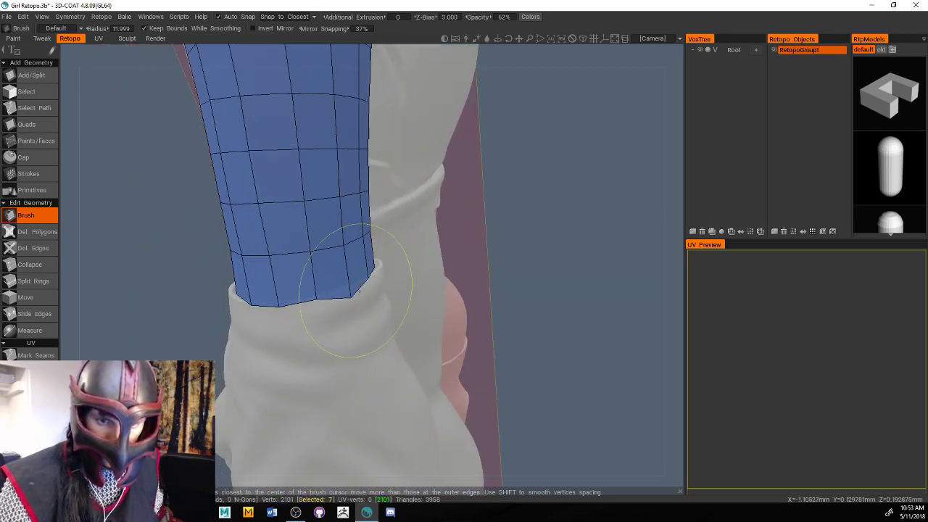
pyautogui.moveTo(353, 330)
pyautogui.mouseDown(button='right')
pyautogui.moveTo(321, 340)
pyautogui.moveTo(317, 326)
pyautogui.mouseUp(button='right')
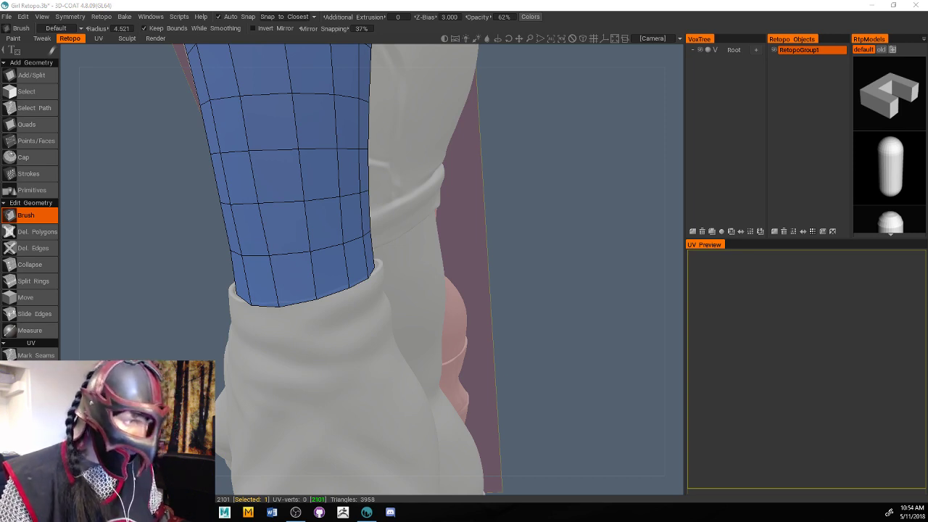
# Check the forearm mesh's wrist edge against the glove cuff all the way around the wrist
pyautogui.keyDown('alt'); pyautogui.moveTo(527, 296); pyautogui.dragTo(542, 297); pyautogui.keyUp('alt')
pyautogui.keyDown('alt'); pyautogui.moveTo(542, 297); pyautogui.dragTo(530, 297, button='middle'); pyautogui.keyUp('alt')
pyautogui.keyDown('alt'); pyautogui.moveTo(634, 254); pyautogui.dragTo(614, 258, button='right'); pyautogui.keyUp('alt')
pyautogui.keyDown('alt'); pyautogui.moveTo(614, 254); pyautogui.dragTo(587, 282); pyautogui.keyUp('alt')
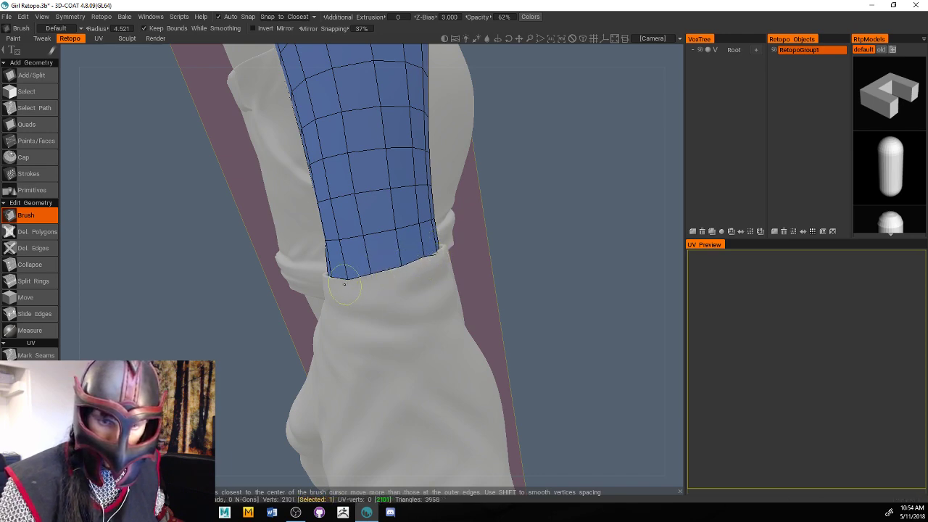
pyautogui.moveTo(372, 274)
pyautogui.keyDown('alt'); pyautogui.mouseDown()
pyautogui.moveTo(545, 279)
pyautogui.moveTo(471, 280)
pyautogui.moveTo(414, 313)
pyautogui.moveTo(590, 176)
pyautogui.moveTo(559, 243)
pyautogui.moveTo(534, 255)
pyautogui.moveTo(511, 217)
pyautogui.mouseUp(); pyautogui.keyUp('alt')
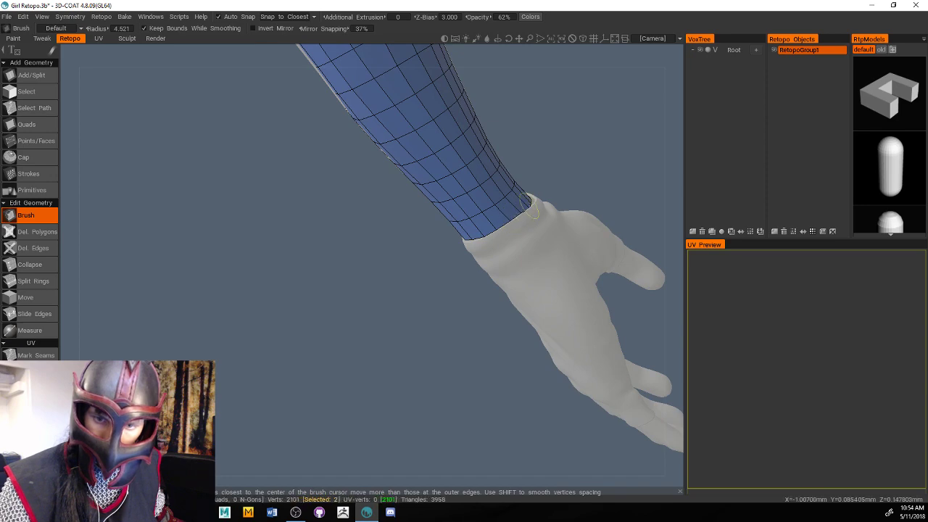
pyautogui.keyDown('alt'); pyautogui.moveTo(547, 182); pyautogui.dragTo(624, 193); pyautogui.keyUp('alt')
pyautogui.keyDown('alt'); pyautogui.moveTo(624, 192); pyautogui.dragTo(572, 203, button='right'); pyautogui.keyUp('alt')
pyautogui.keyDown('alt'); pyautogui.moveTo(572, 203); pyautogui.dragTo(558, 234, button='middle'); pyautogui.keyUp('alt')
pyautogui.keyDown('alt'); pyautogui.moveTo(558, 237); pyautogui.dragTo(611, 280); pyautogui.keyUp('alt')
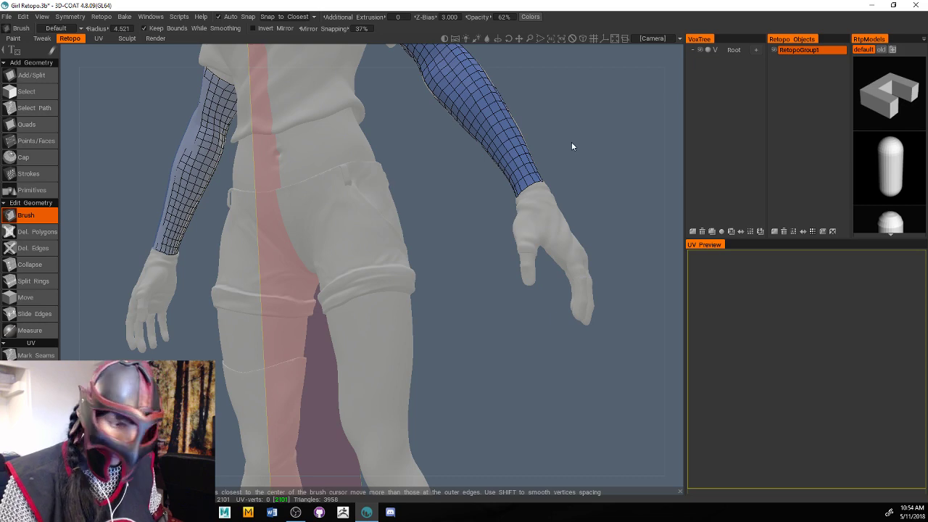
# Examine the uncovered legs from the shorts' rolled cuffs down to the boots
pyautogui.keyDown('alt'); pyautogui.moveTo(571, 146); pyautogui.dragTo(657, 201); pyautogui.keyUp('alt')
pyautogui.keyDown('alt'); pyautogui.moveTo(657, 201); pyautogui.dragTo(486, 214, button='right'); pyautogui.keyUp('alt')
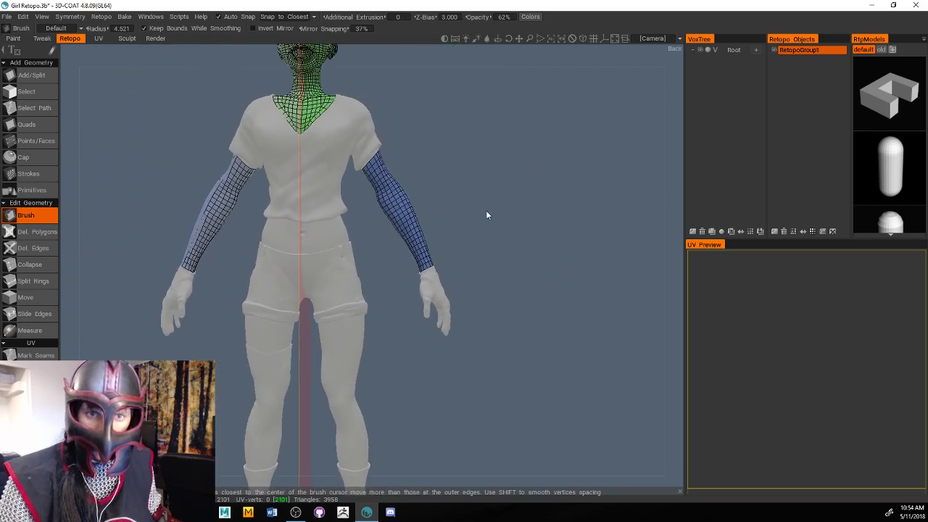
pyautogui.keyDown('alt'); pyautogui.moveTo(486, 215); pyautogui.dragTo(492, 239, button='middle'); pyautogui.keyUp('alt')
pyautogui.keyDown('alt'); pyautogui.moveTo(518, 239); pyautogui.dragTo(488, 278, button='right'); pyautogui.keyUp('alt')
pyautogui.keyDown('alt'); pyautogui.moveTo(488, 278); pyautogui.dragTo(492, 245, button='middle'); pyautogui.keyUp('alt')
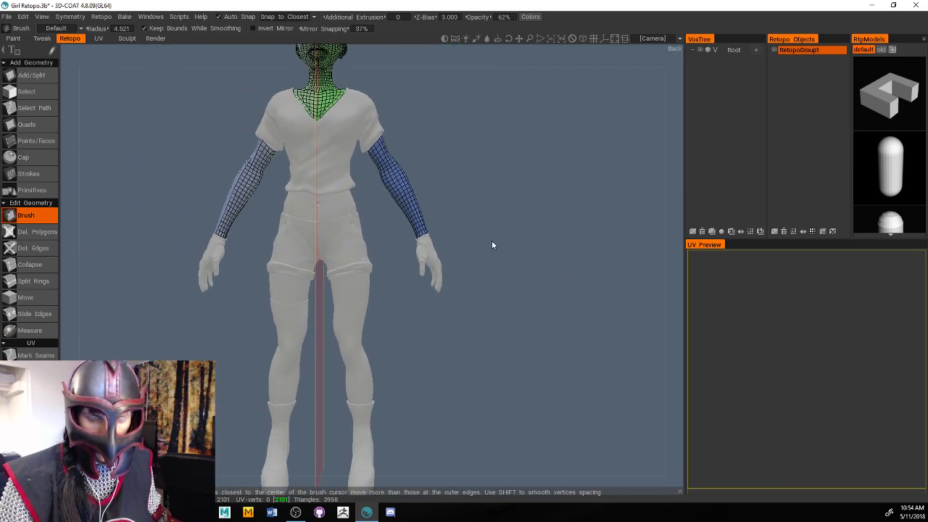
pyautogui.keyDown('alt'); pyautogui.moveTo(493, 245); pyautogui.dragTo(580, 272, button='right'); pyautogui.keyUp('alt')
pyautogui.keyDown('alt'); pyautogui.moveTo(461, 348); pyautogui.dragTo(497, 293, button='middle'); pyautogui.keyUp('alt')
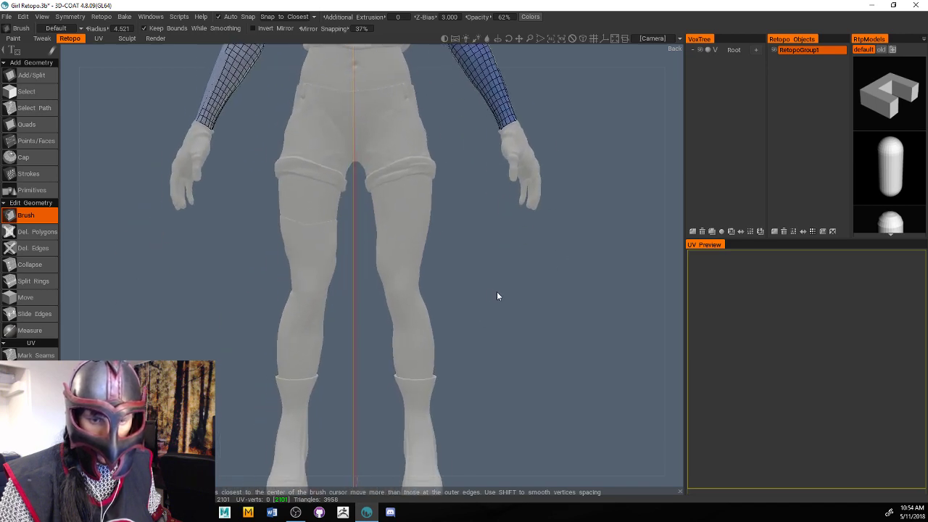
pyautogui.keyDown('alt'); pyautogui.moveTo(496, 291); pyautogui.dragTo(526, 295, button='right'); pyautogui.keyUp('alt')
pyautogui.keyDown('alt'); pyautogui.moveTo(525, 296); pyautogui.dragTo(486, 339, button='middle'); pyautogui.keyUp('alt')
pyautogui.keyDown('alt'); pyautogui.moveTo(486, 338); pyautogui.dragTo(495, 338, button='right'); pyautogui.keyUp('alt')
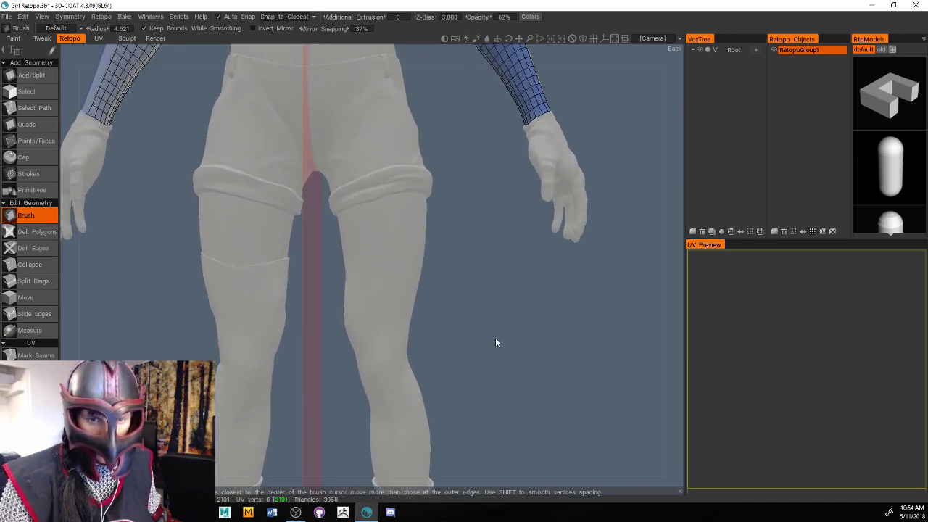
pyautogui.keyDown('alt'); pyautogui.moveTo(496, 342); pyautogui.dragTo(428, 283); pyautogui.keyUp('alt')
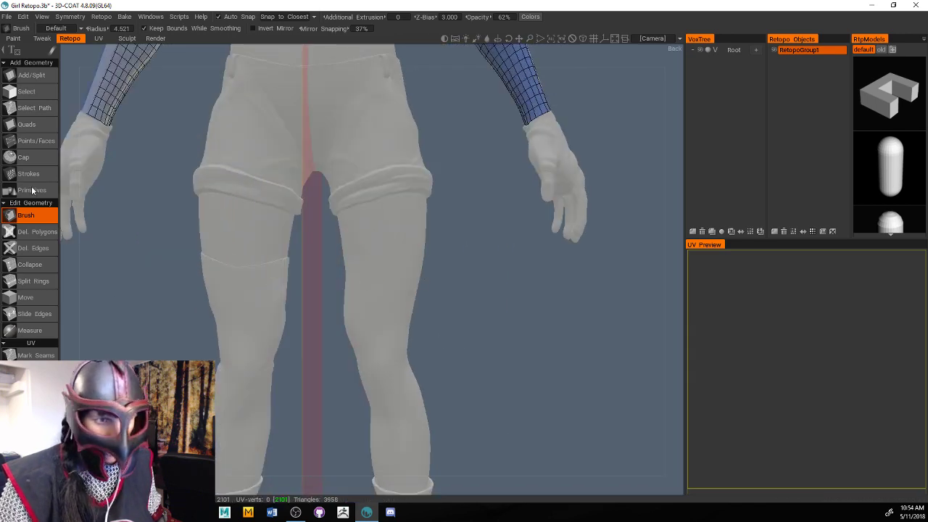
# Switch to the Strokes retopo tool and clear any stray stroke beside the legs
pyautogui.click(38, 122)
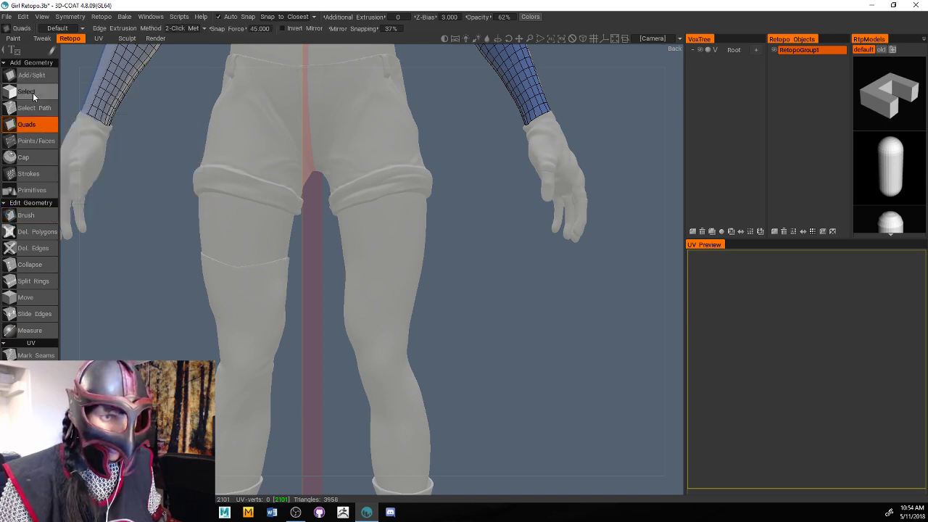
pyautogui.click(43, 174)
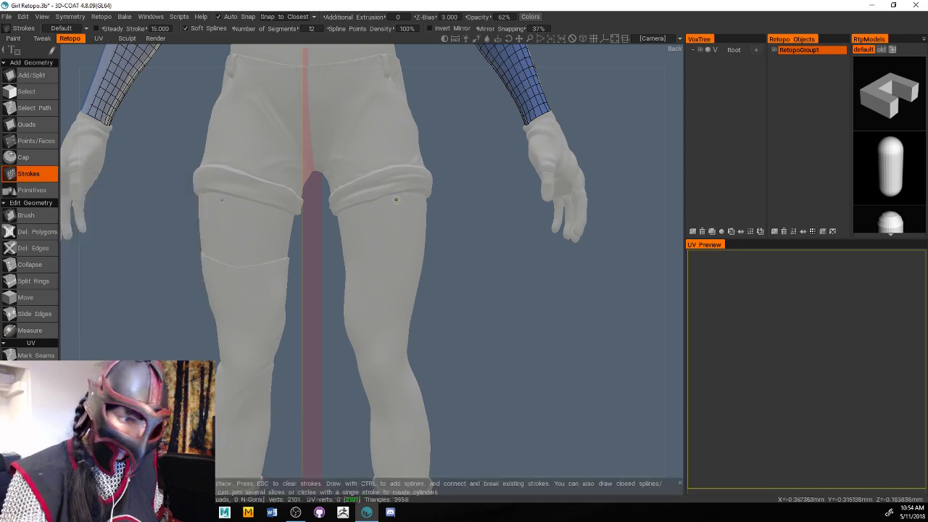
pyautogui.moveTo(403, 232); pyautogui.dragTo(516, 313, button='middle')
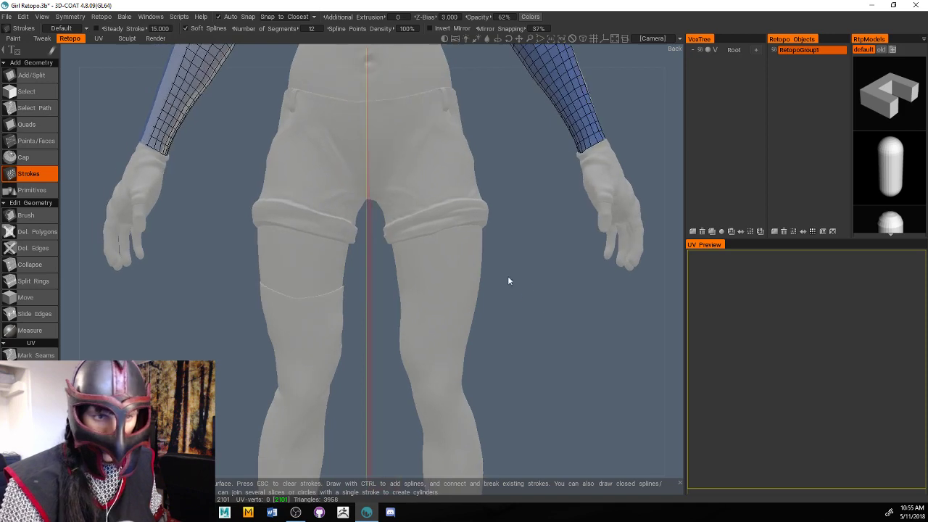
pyautogui.moveTo(556, 305)
pyautogui.mouseDown()
pyautogui.moveTo(582, 307)
pyautogui.moveTo(498, 323)
pyautogui.moveTo(539, 334)
pyautogui.mouseUp()
pyautogui.press('Escape')
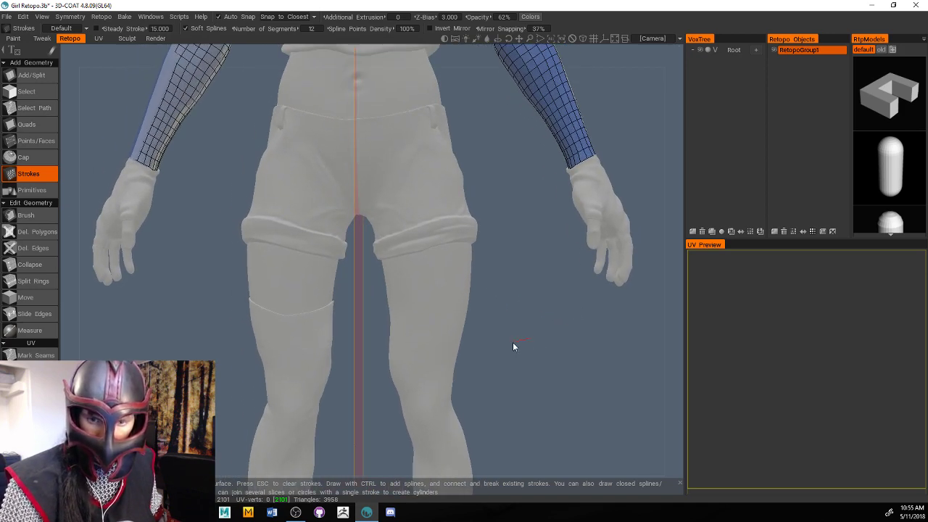
pyautogui.moveTo(539, 343)
pyautogui.keyDown('alt'); pyautogui.mouseDown(button='right')
pyautogui.moveTo(505, 344)
pyautogui.moveTo(524, 343)
pyautogui.mouseUp(button='right'); pyautogui.keyUp('alt')
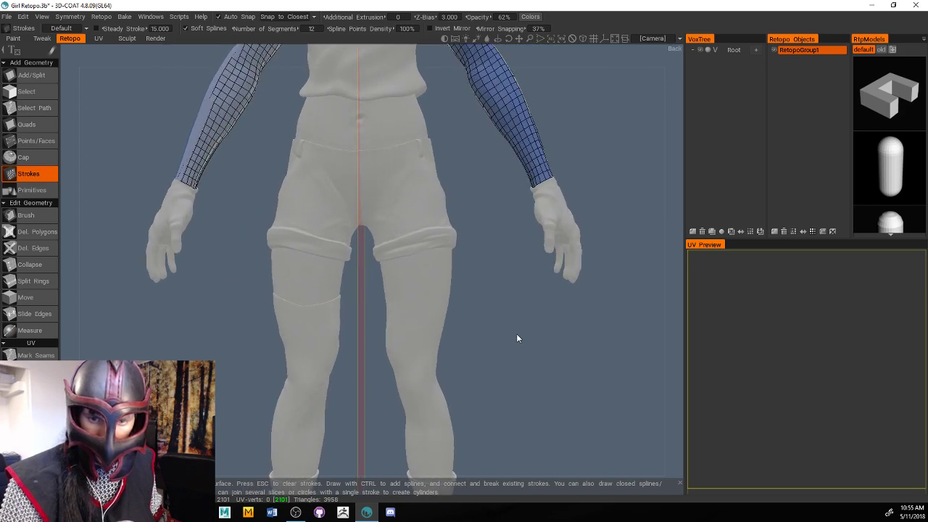
pyautogui.keyDown('alt'); pyautogui.moveTo(516, 330); pyautogui.dragTo(511, 311, button='middle'); pyautogui.keyUp('alt')
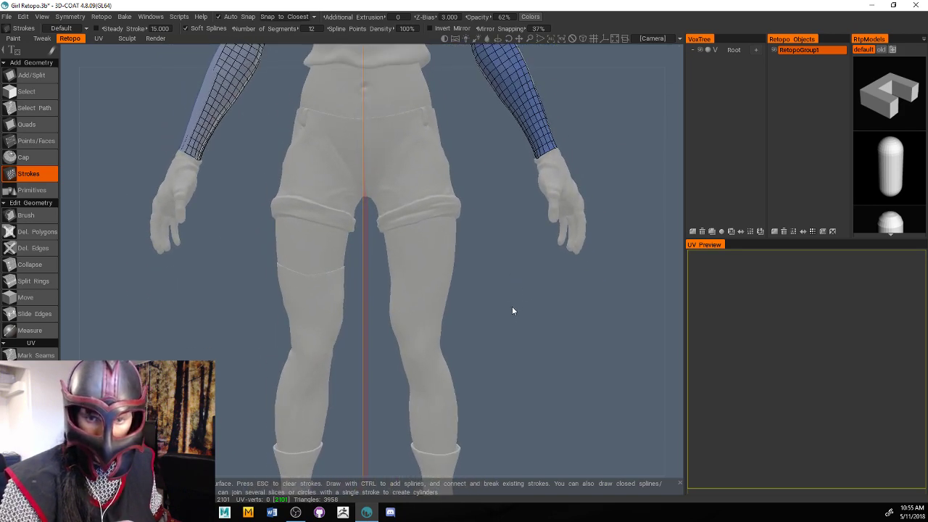
# Draw four slice strokes across the character's left upper thigh, starting directly under the shorts cuff and following its slope
pyautogui.click(375, 233)
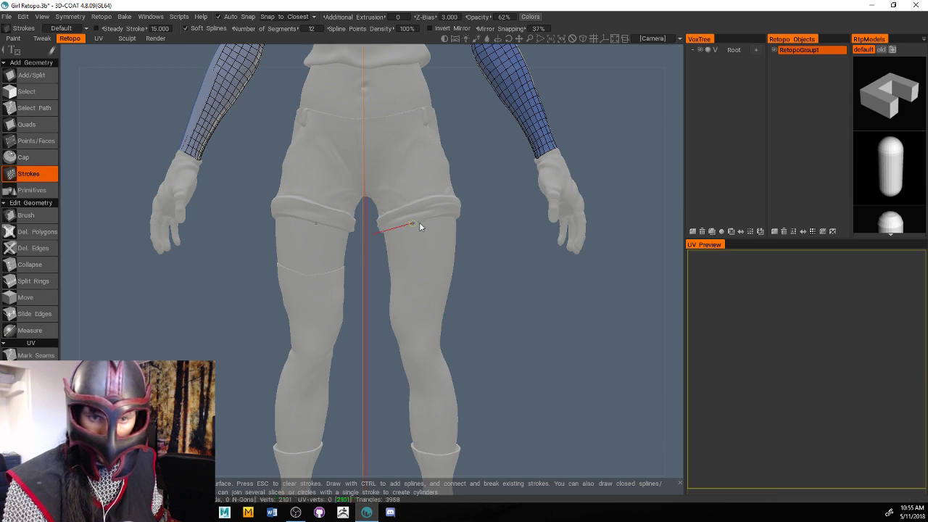
pyautogui.click(481, 216)
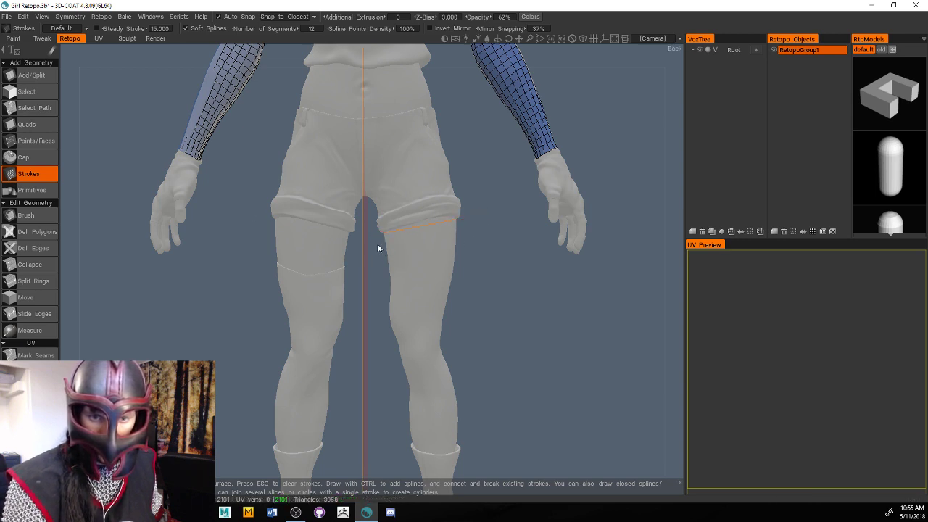
pyautogui.click(377, 244)
pyautogui.click(476, 231)
pyautogui.click(383, 252)
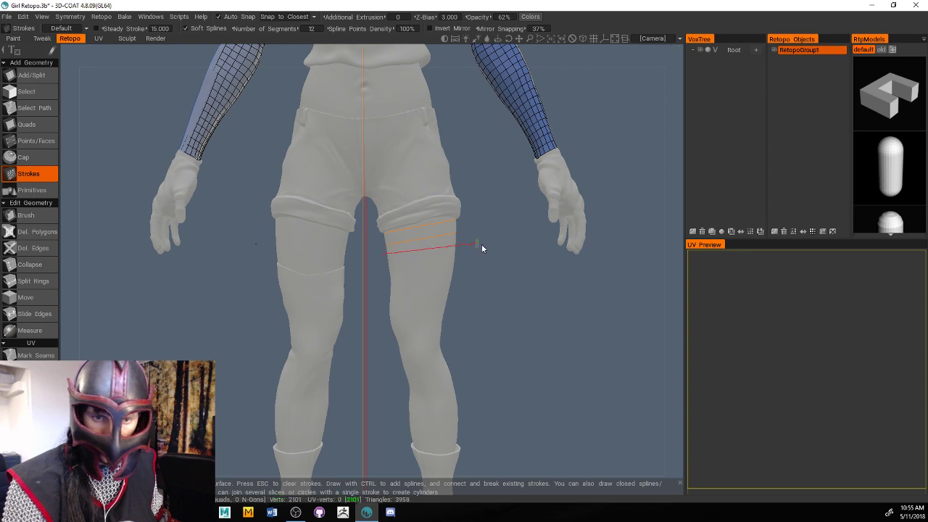
pyautogui.click(470, 249)
pyautogui.click(383, 265)
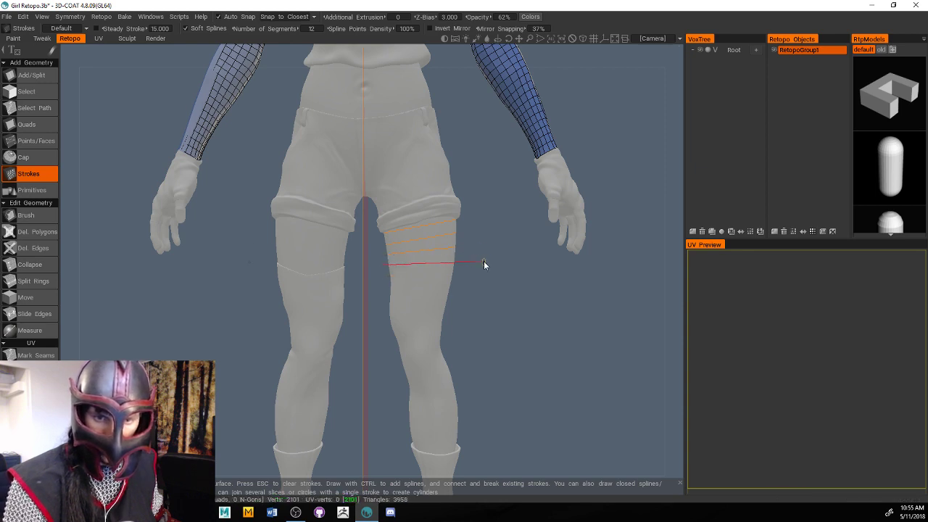
pyautogui.click(484, 261)
# Add four nearly horizontal slice strokes across the left lower thigh, ending just above the knee
pyautogui.click(407, 277)
pyautogui.click(388, 292)
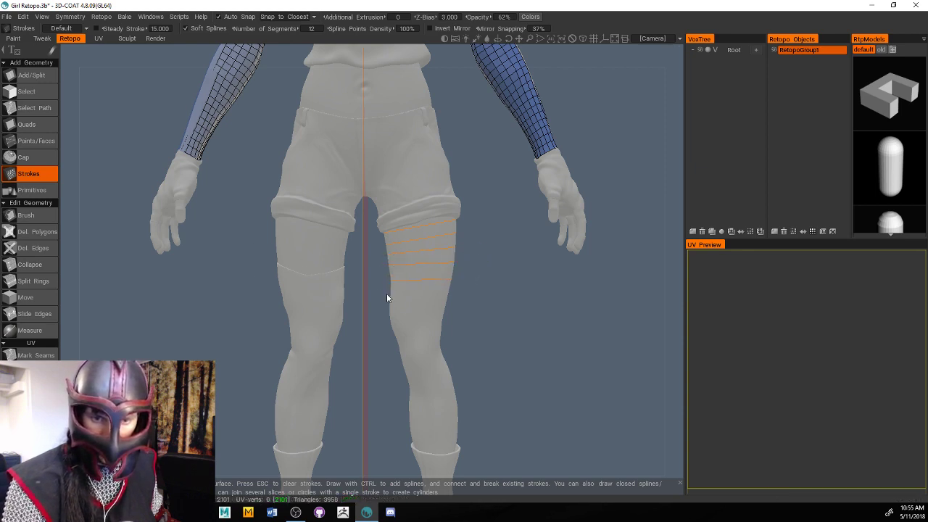
pyautogui.click(471, 293)
pyautogui.click(380, 307)
pyautogui.click(464, 308)
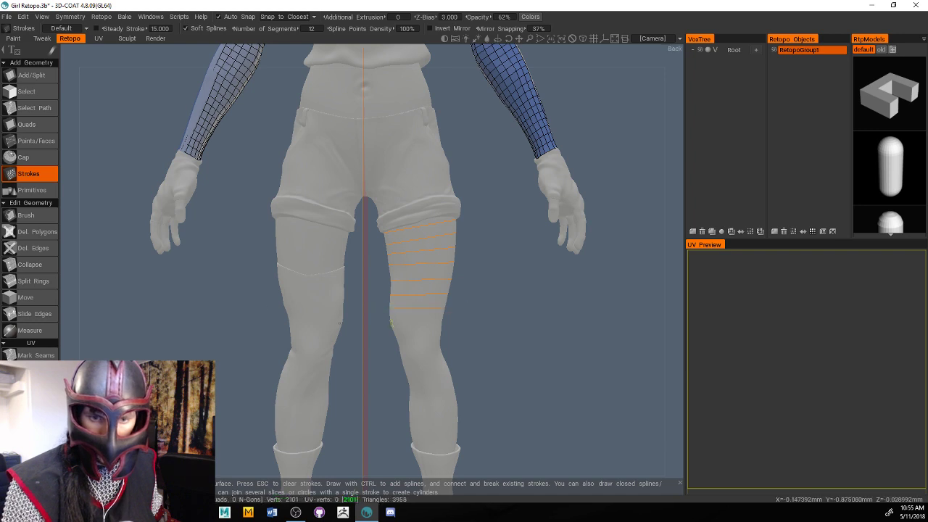
pyautogui.click(371, 320)
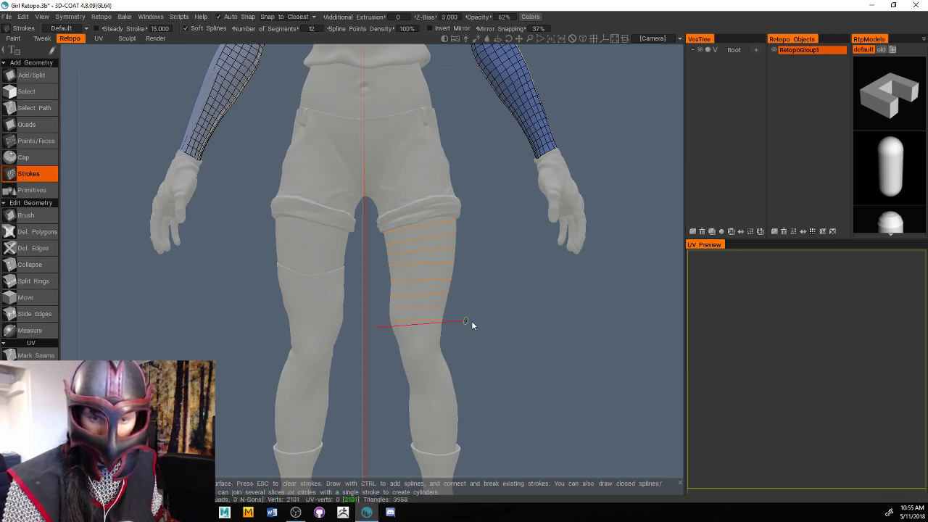
pyautogui.click(471, 320)
# Add closely spaced slice strokes across the character's left knee, continuing from the last thigh slice to just below the kneecap
pyautogui.click(397, 329)
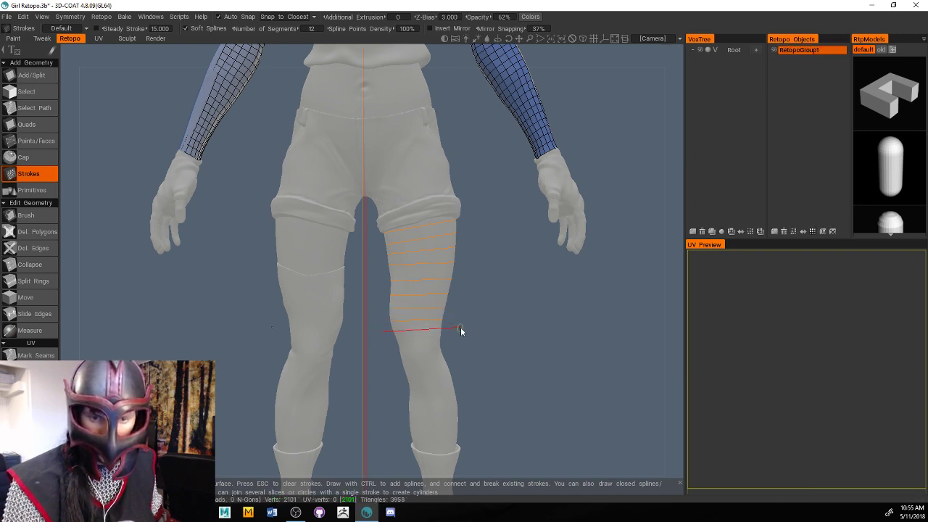
pyautogui.click(461, 327)
pyautogui.click(459, 337)
pyautogui.click(393, 354)
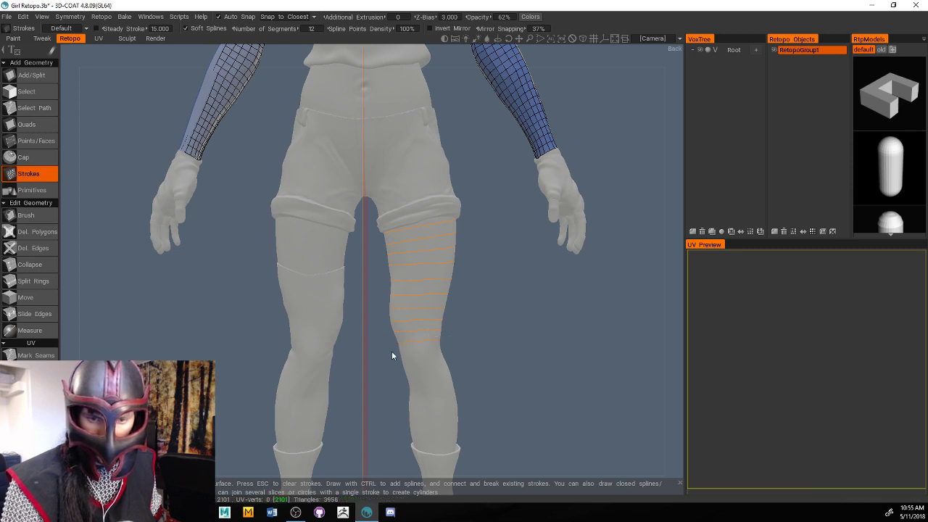
pyautogui.click(463, 348)
pyautogui.click(391, 360)
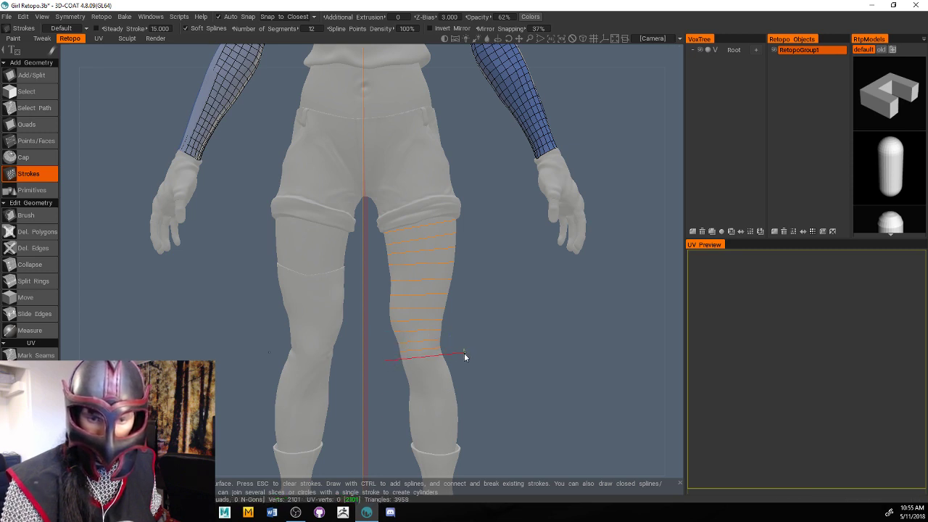
pyautogui.click(394, 365)
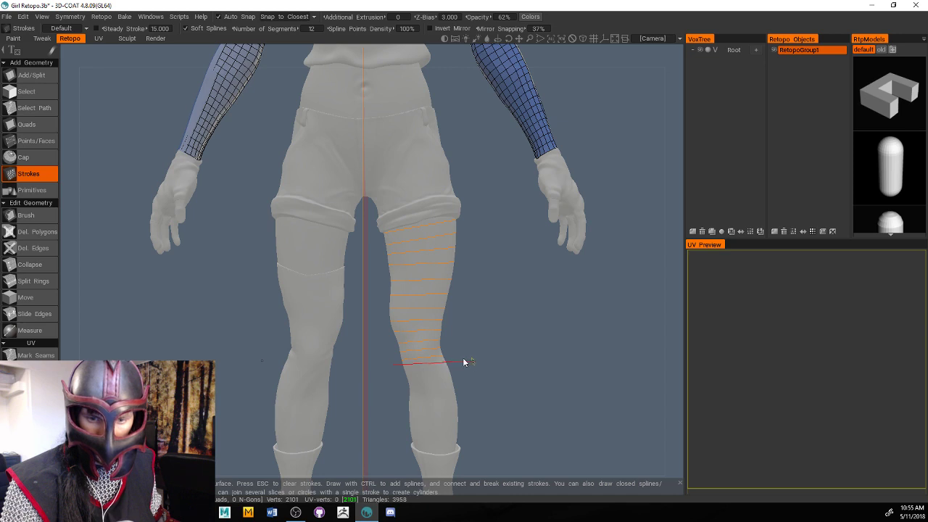
pyautogui.click(464, 361)
pyautogui.click(405, 368)
pyautogui.click(471, 362)
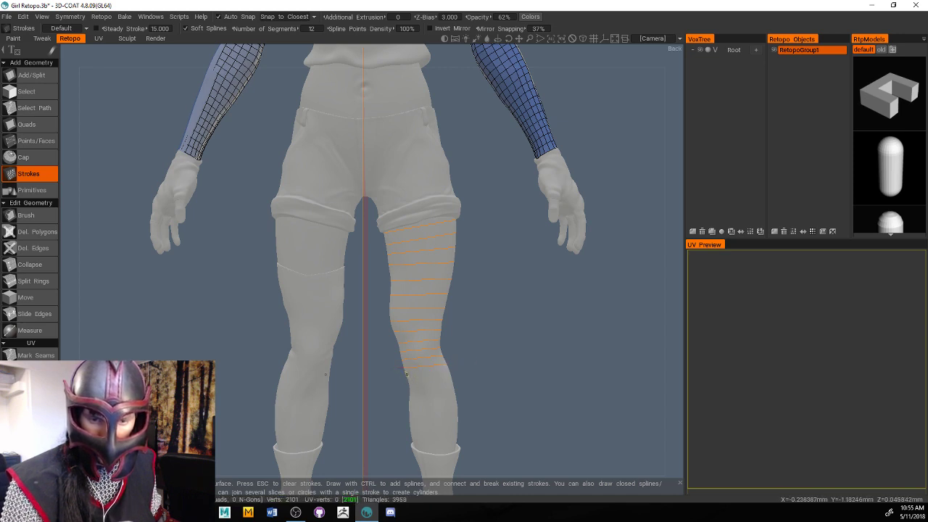
# Draw three nearly horizontal slice strokes across the left upper calf, directly below the knee
pyautogui.click(400, 381)
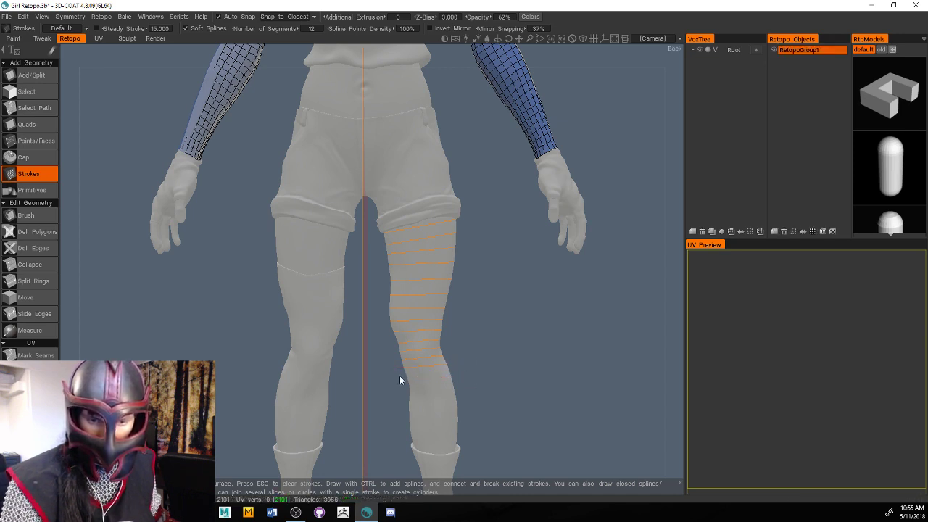
pyautogui.click(401, 376)
pyautogui.click(462, 373)
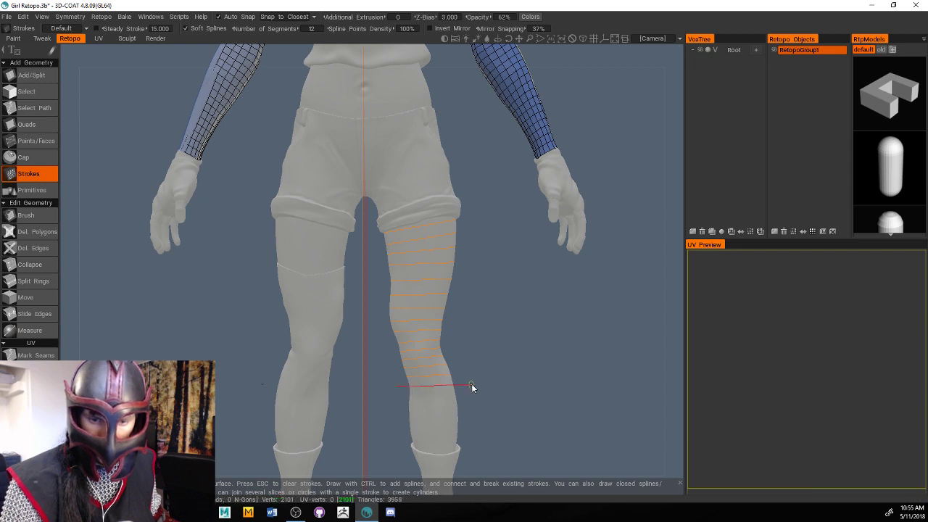
pyautogui.click(471, 385)
pyautogui.click(398, 398)
pyautogui.click(460, 396)
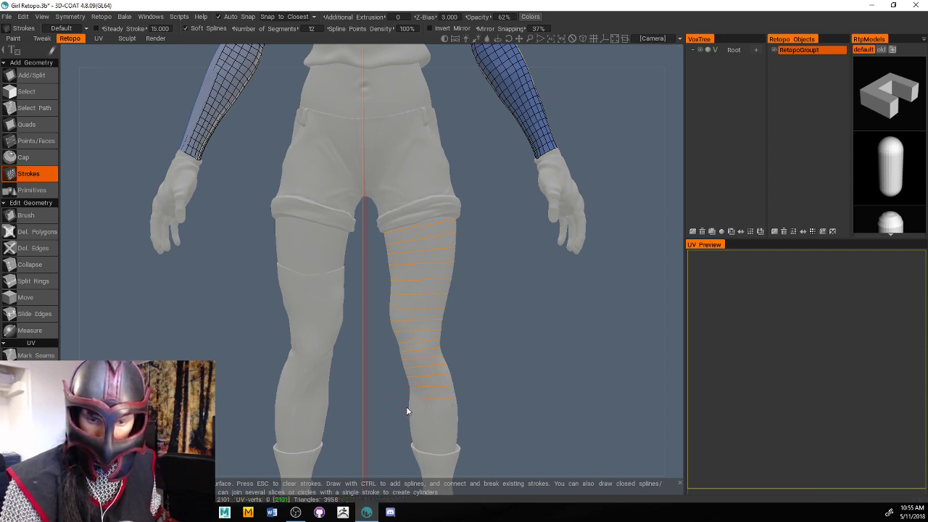
# Continue the slice strokes across the left lower calf to near the boot top
pyautogui.click(407, 405)
pyautogui.click(478, 403)
pyautogui.click(411, 408)
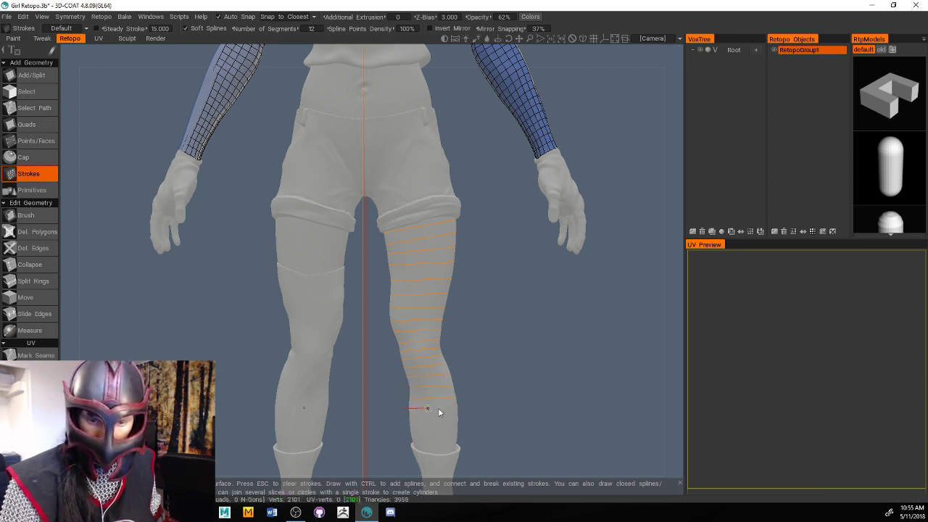
pyautogui.click(483, 410)
pyautogui.click(403, 426)
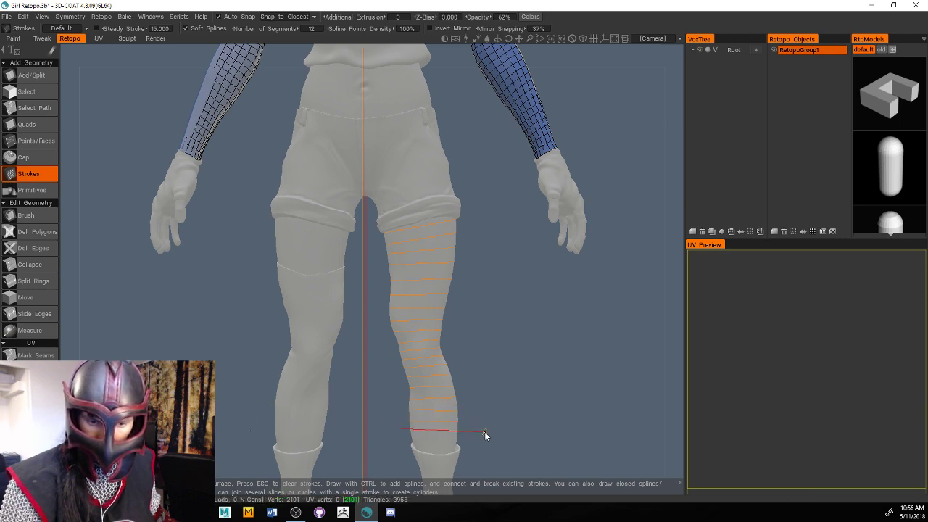
pyautogui.click(484, 431)
# Undo the last slice strokes on the left calf, back to just below the knee
pyautogui.moveTo(553, 418); pyautogui.dragTo(549, 313, button='middle')
pyautogui.hotkey('ctrl', 'z')
pyautogui.hotkey('ctrl', 'z')
pyautogui.hotkey('ctrl', 'z')
pyautogui.hotkey('ctrl', 'z')
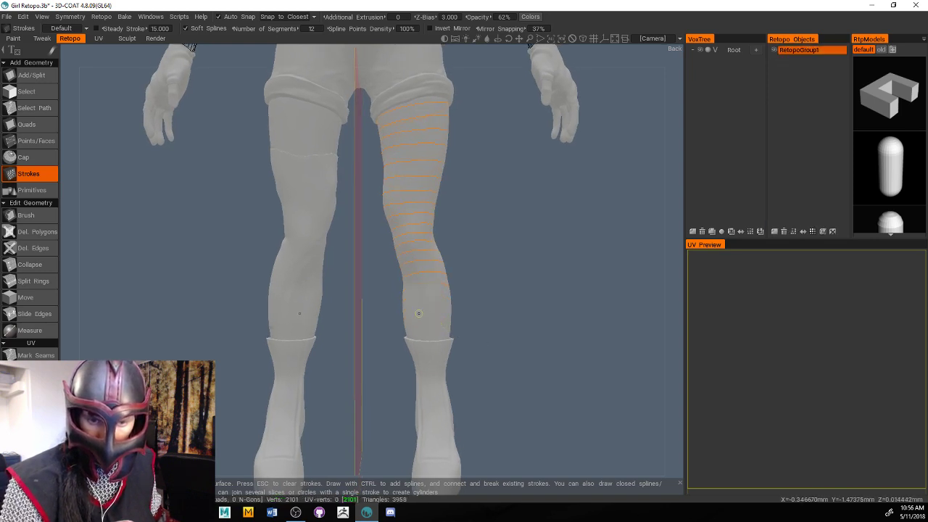
# Redraw the slice strokes down the left calf with more even spacing, ending just above the boot top
pyautogui.click(402, 282)
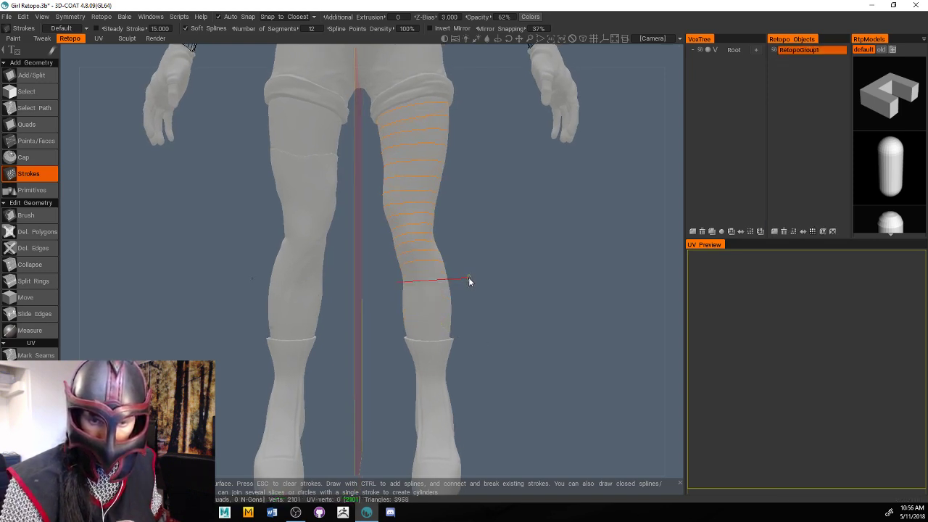
pyautogui.click(394, 279)
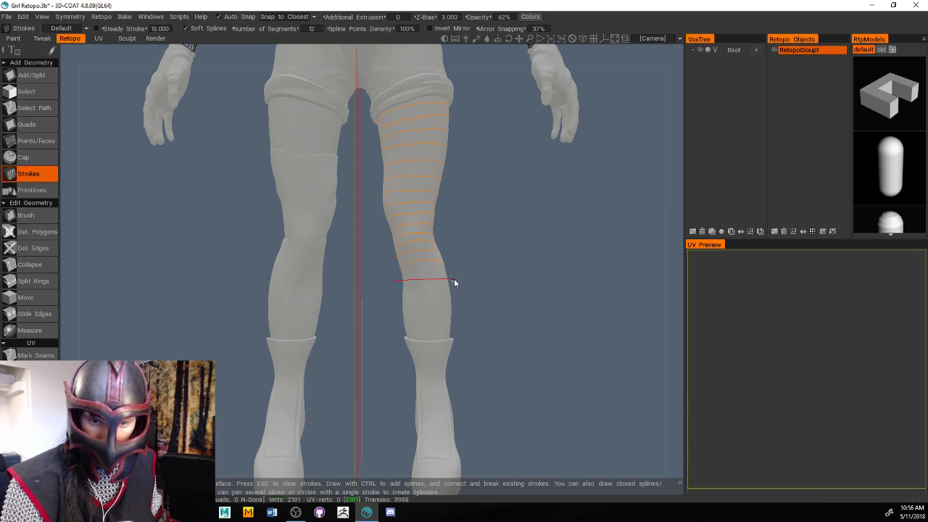
pyautogui.moveTo(453, 275); pyautogui.dragTo(463, 274)
pyautogui.moveTo(392, 289)
pyautogui.mouseDown()
pyautogui.moveTo(471, 288)
pyautogui.moveTo(420, 299)
pyautogui.moveTo(474, 305)
pyautogui.mouseUp()
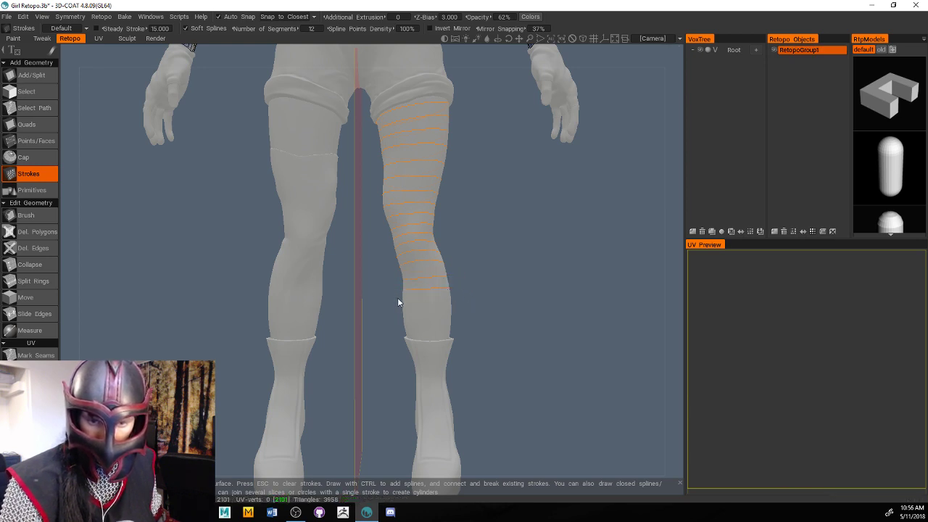
pyautogui.moveTo(397, 298)
pyautogui.mouseDown()
pyautogui.moveTo(472, 300)
pyautogui.moveTo(417, 308)
pyautogui.moveTo(471, 312)
pyautogui.mouseUp()
pyautogui.moveTo(392, 321); pyautogui.dragTo(471, 322)
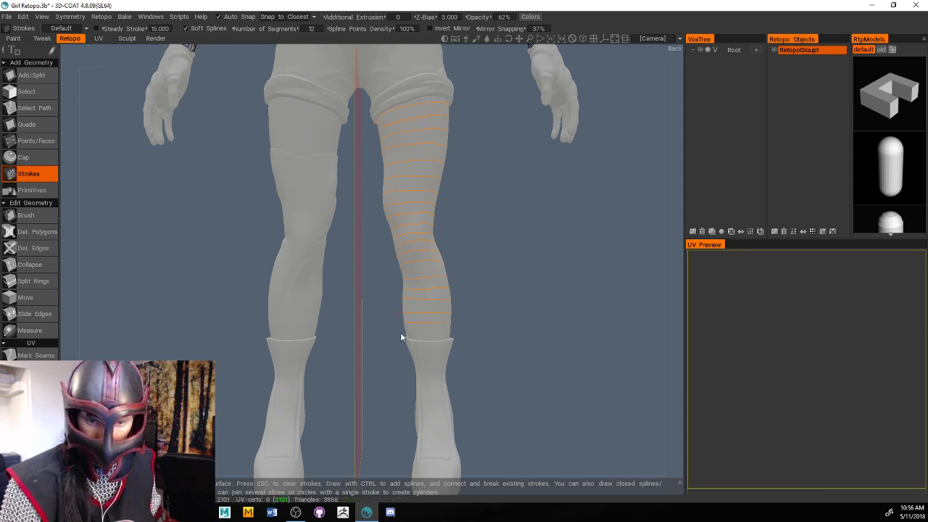
pyautogui.moveTo(400, 334); pyautogui.dragTo(477, 334)
pyautogui.click(477, 334)
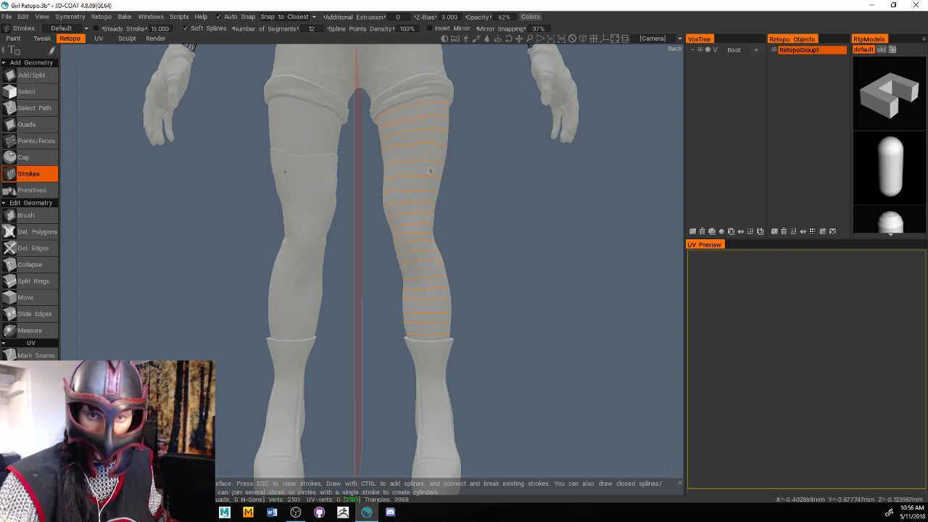
# Draw five lengthwise strokes down the front of the left leg, crossing every slice from the shorts cuff to below the boot top
pyautogui.moveTo(495, 193)
pyautogui.keyDown('alt'); pyautogui.mouseDown(button='middle')
pyautogui.moveTo(505, 292)
pyautogui.moveTo(480, 251)
pyautogui.mouseUp(button='middle'); pyautogui.keyUp('alt')
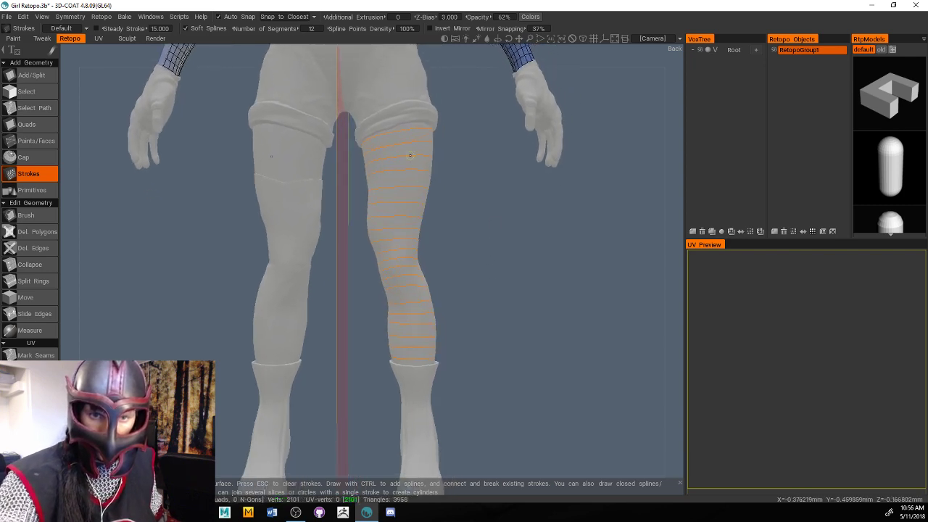
pyautogui.moveTo(397, 118); pyautogui.dragTo(404, 313)
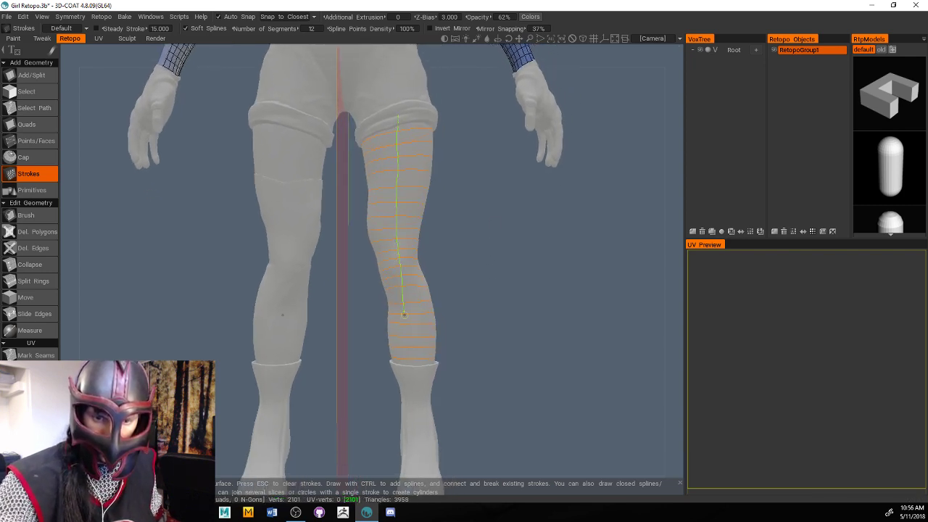
pyautogui.moveTo(411, 116); pyautogui.dragTo(407, 230)
pyautogui.moveTo(411, 288); pyautogui.dragTo(421, 375)
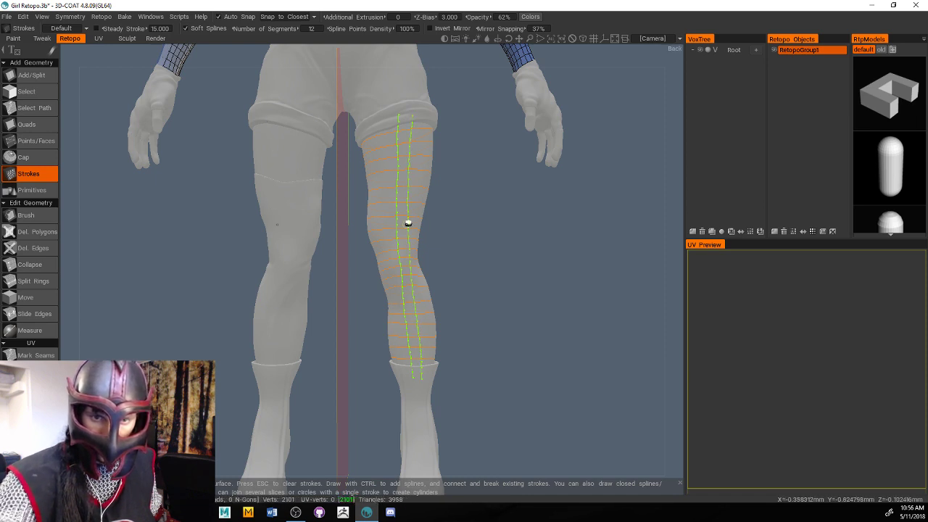
pyautogui.moveTo(386, 121); pyautogui.dragTo(404, 370)
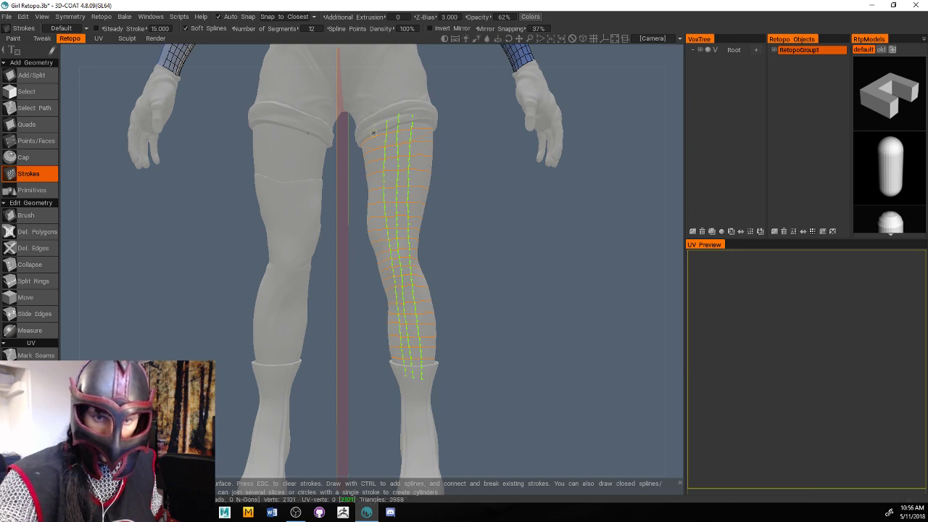
pyautogui.moveTo(373, 190); pyautogui.dragTo(396, 349)
pyautogui.moveTo(526, 300)
pyautogui.mouseDown()
pyautogui.moveTo(459, 345)
pyautogui.moveTo(432, 333)
pyautogui.mouseUp()
pyautogui.moveTo(301, 154); pyautogui.dragTo(317, 392)
pyautogui.moveTo(391, 346)
pyautogui.mouseDown()
pyautogui.moveTo(310, 334)
pyautogui.moveTo(290, 308)
pyautogui.mouseUp()
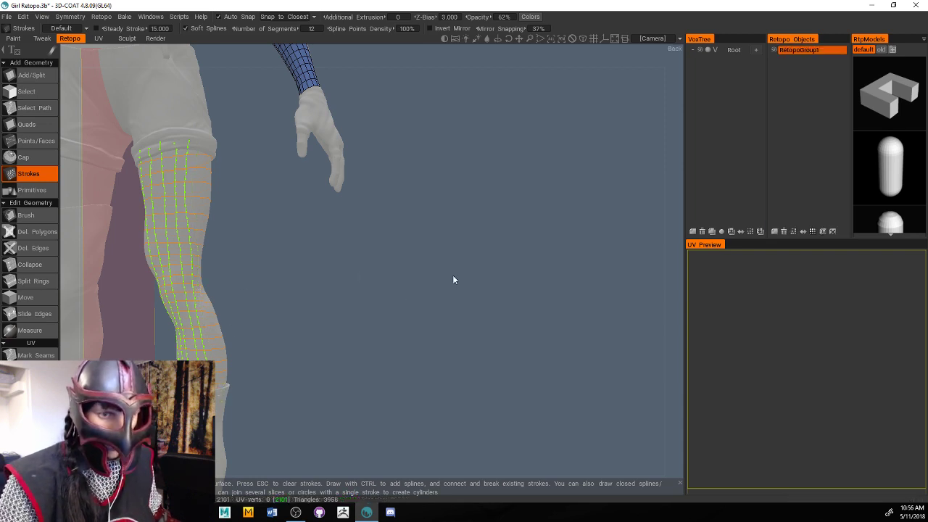
# Add four lengthwise strokes down the outer side of the left leg, running from the shorts cuff past the boot top
pyautogui.scroll(-3, 435, 270)
pyautogui.click(27, 124)
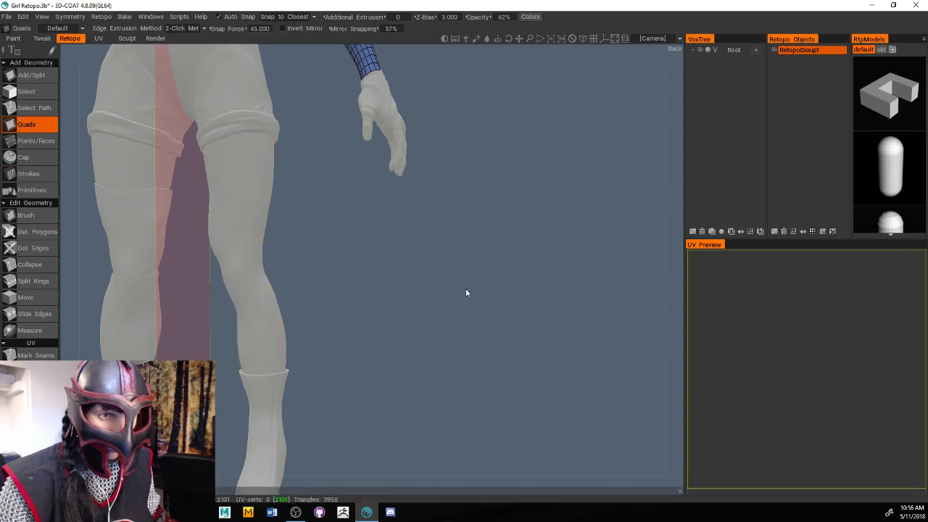
pyautogui.moveTo(466, 293); pyautogui.dragTo(495, 297, button='right')
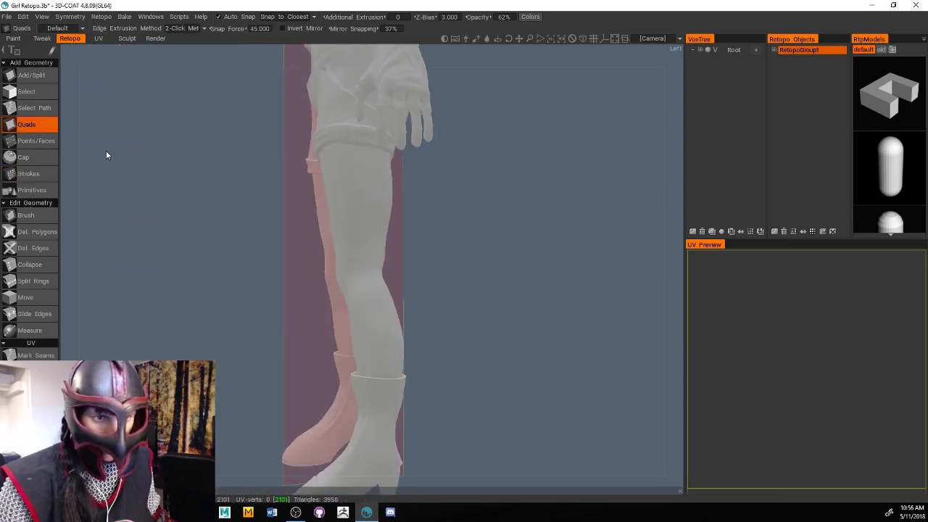
pyautogui.click(44, 173)
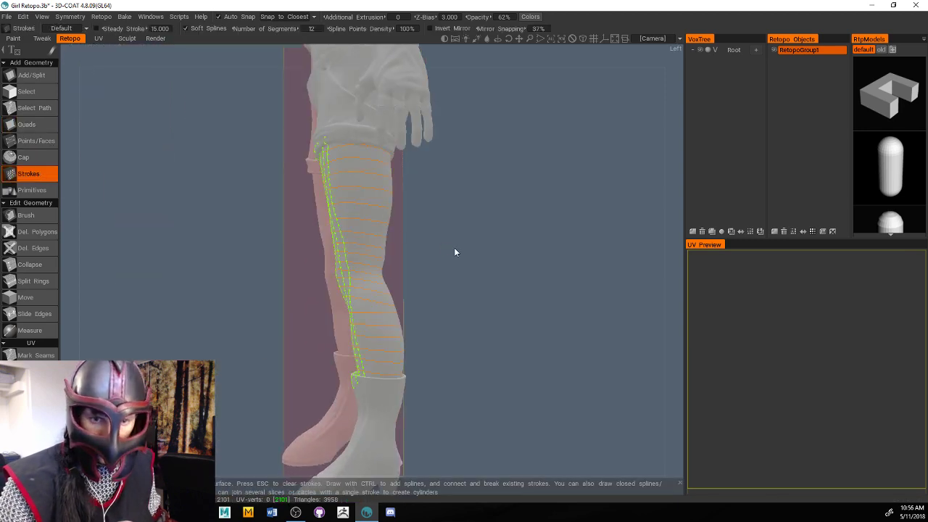
pyautogui.moveTo(455, 251); pyautogui.dragTo(491, 247, button='middle')
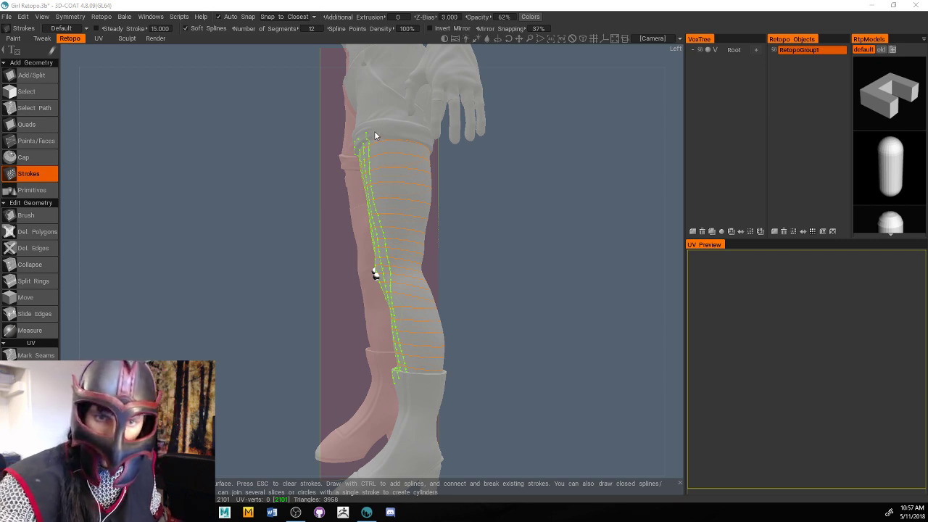
pyautogui.keyDown('alt'); pyautogui.moveTo(374, 132); pyautogui.dragTo(376, 134); pyautogui.keyUp('alt')
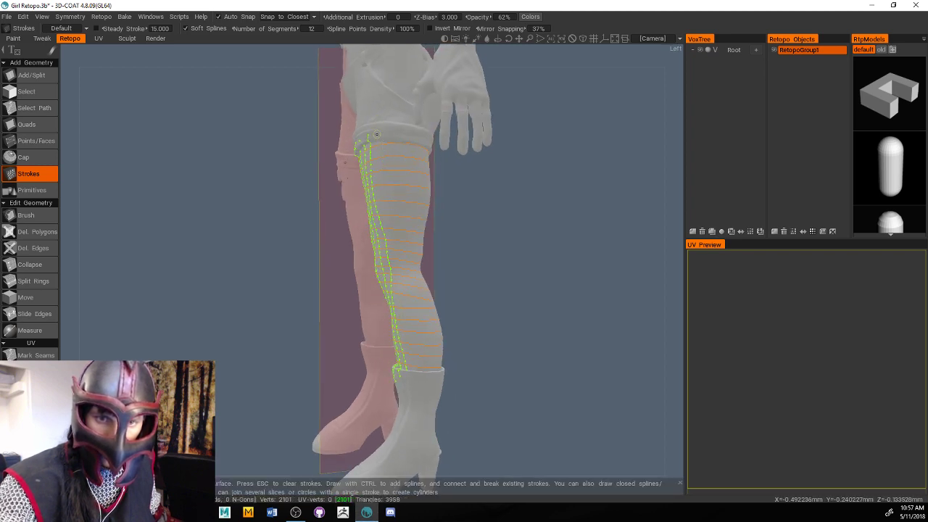
pyautogui.moveTo(376, 134); pyautogui.dragTo(383, 201)
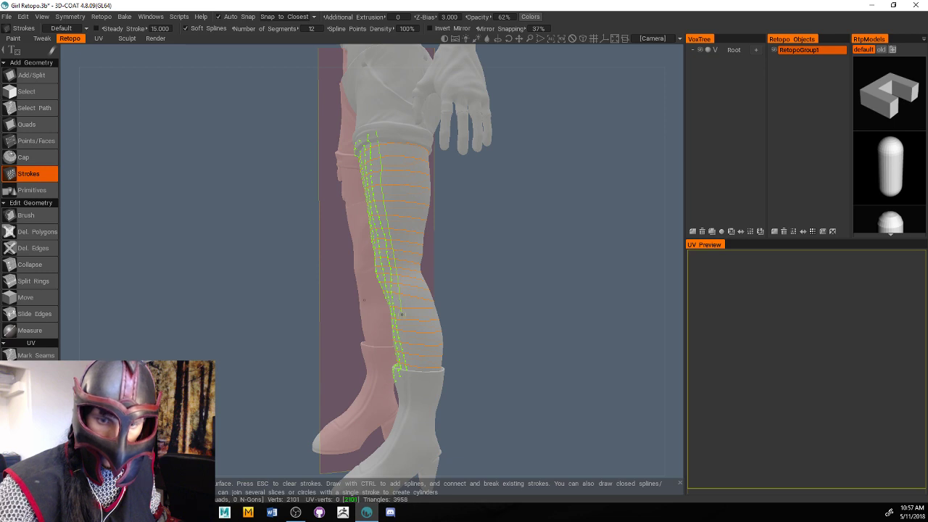
pyautogui.moveTo(401, 314); pyautogui.dragTo(413, 382)
pyautogui.moveTo(392, 131); pyautogui.dragTo(418, 381)
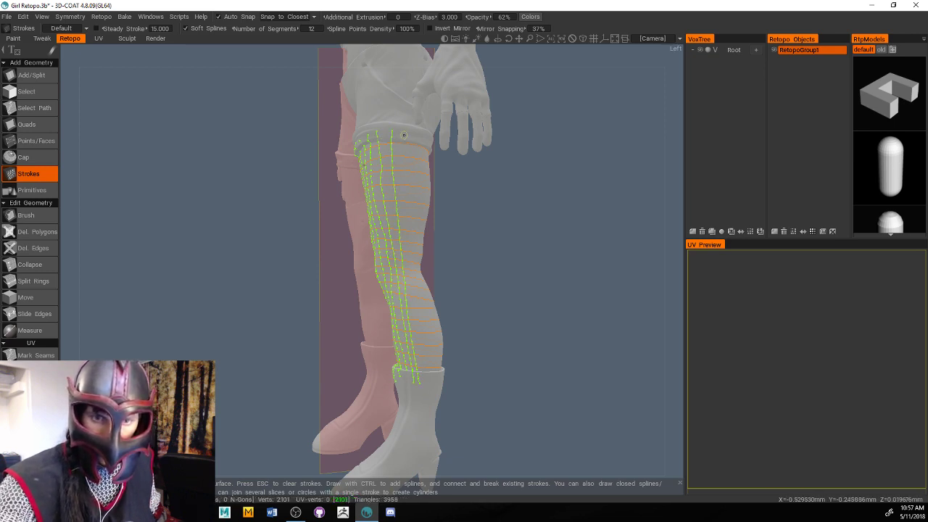
pyautogui.moveTo(392, 133); pyautogui.dragTo(401, 244)
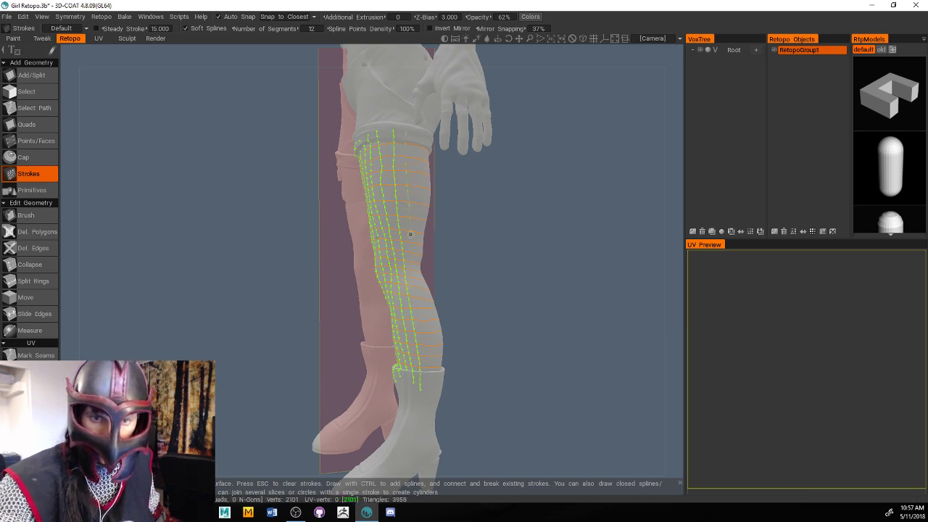
pyautogui.moveTo(427, 354); pyautogui.dragTo(430, 383)
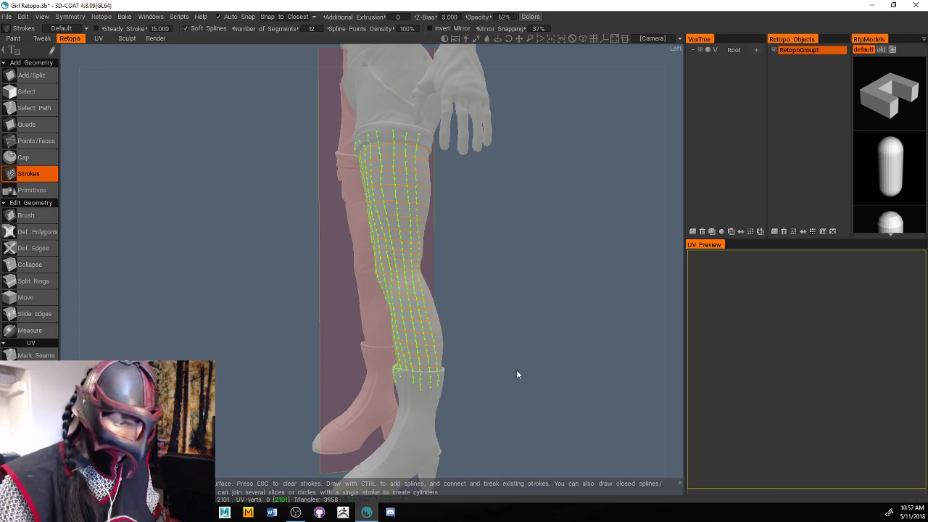
# Add lengthwise strokes around the outer rear of the left leg, running from the shorts cuff past the boot top
pyautogui.click(26, 124)
pyautogui.moveTo(640, 384)
pyautogui.mouseDown()
pyautogui.moveTo(546, 378)
pyautogui.moveTo(497, 356)
pyautogui.moveTo(534, 362)
pyautogui.moveTo(479, 356)
pyautogui.moveTo(466, 365)
pyautogui.mouseUp()
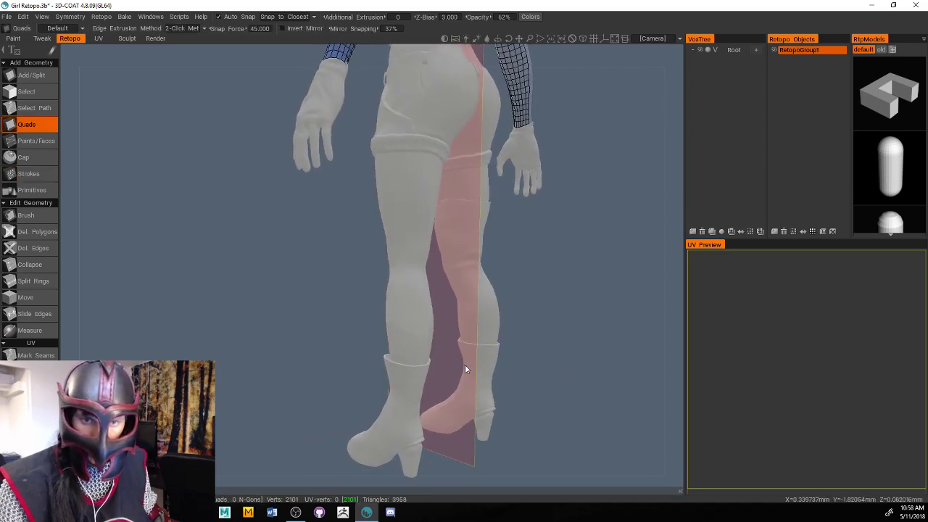
pyautogui.moveTo(562, 331); pyautogui.dragTo(522, 268)
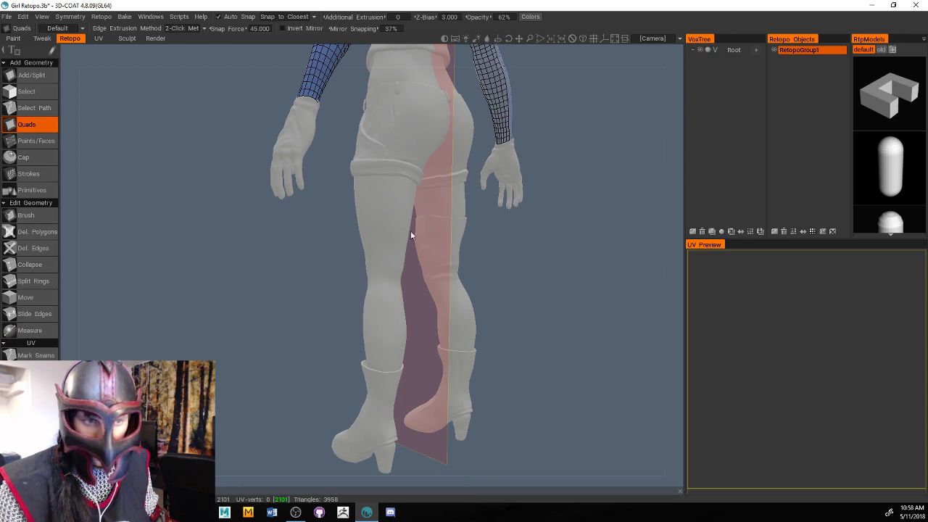
pyautogui.click(44, 174)
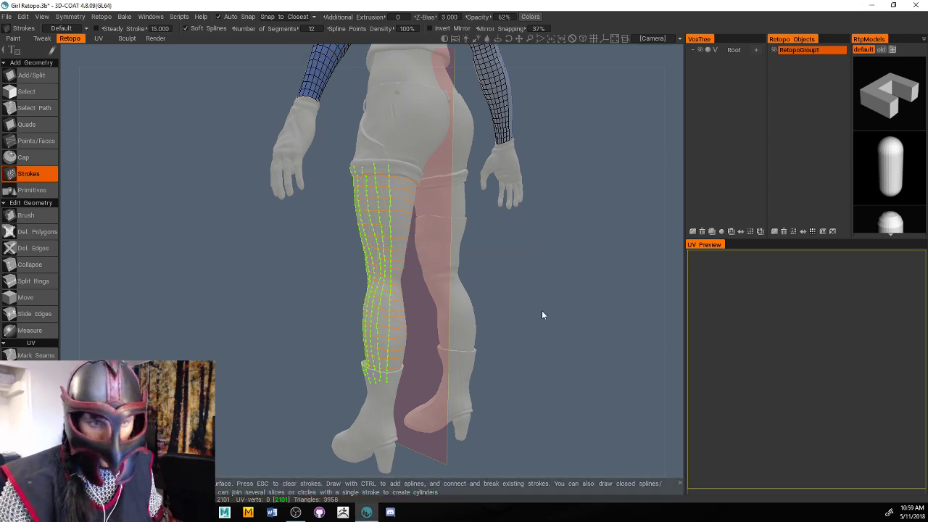
pyautogui.moveTo(564, 317); pyautogui.dragTo(454, 308, button='middle')
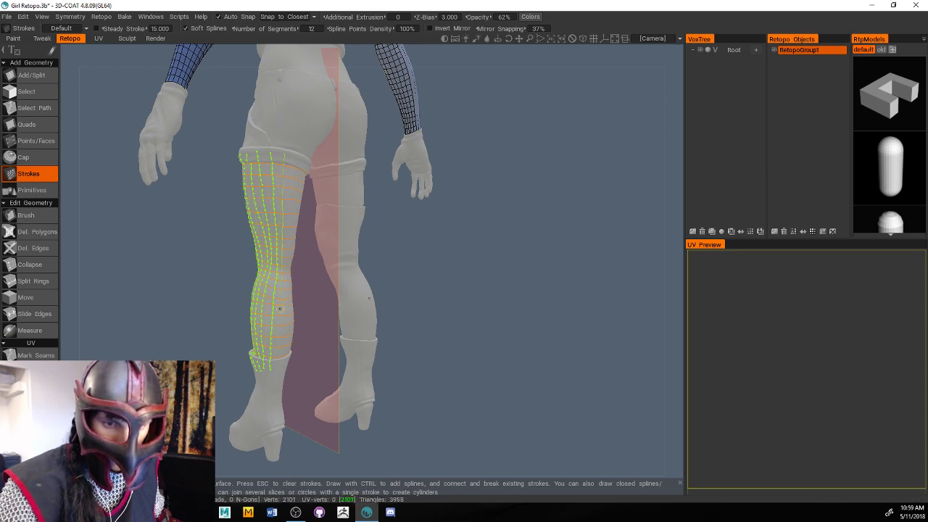
pyautogui.moveTo(445, 334); pyautogui.dragTo(380, 334, button='middle')
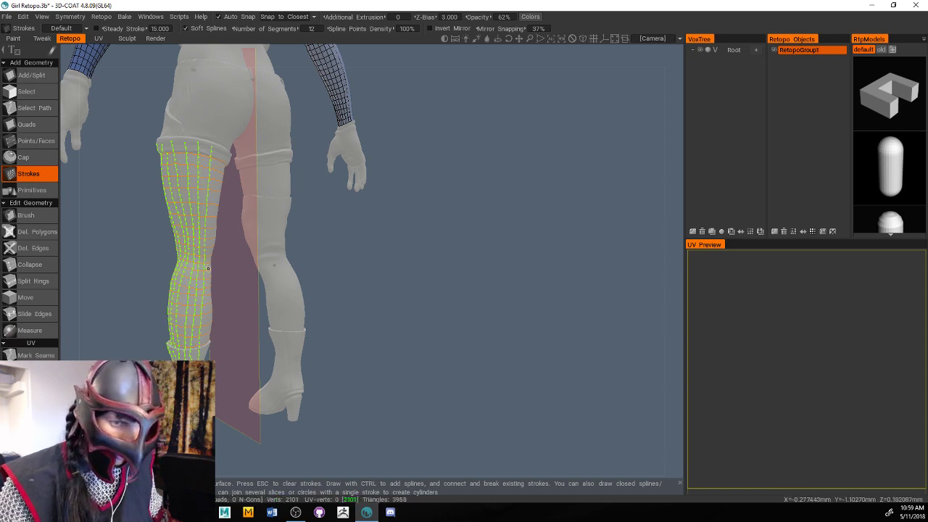
pyautogui.moveTo(412, 330); pyautogui.dragTo(498, 294, button='middle')
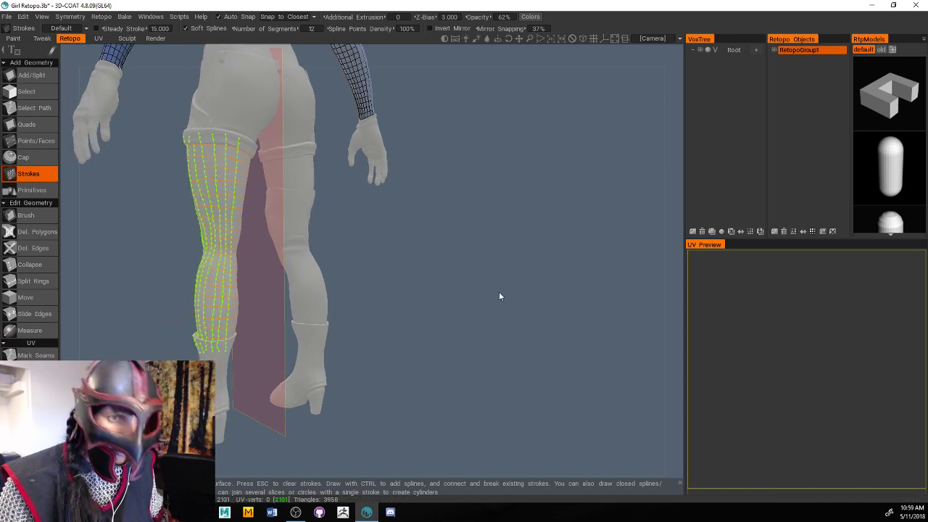
# Continue the lengthwise strokes across the back of the left thigh, knee and calf, ending below the boot top
pyautogui.click(35, 124)
pyautogui.moveTo(472, 264); pyautogui.dragTo(434, 268)
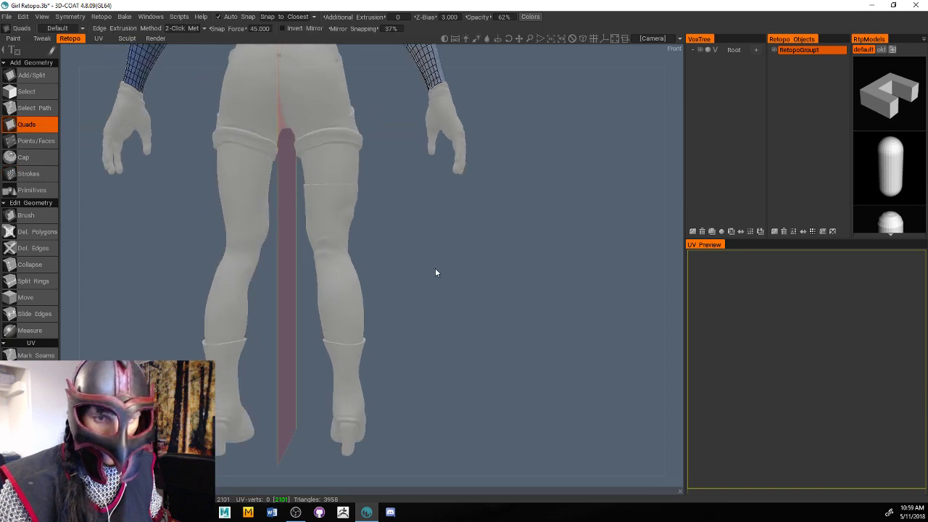
pyautogui.moveTo(435, 267); pyautogui.dragTo(458, 265, button='middle')
pyautogui.moveTo(458, 269)
pyautogui.mouseDown()
pyautogui.moveTo(476, 269)
pyautogui.moveTo(458, 277)
pyautogui.mouseUp()
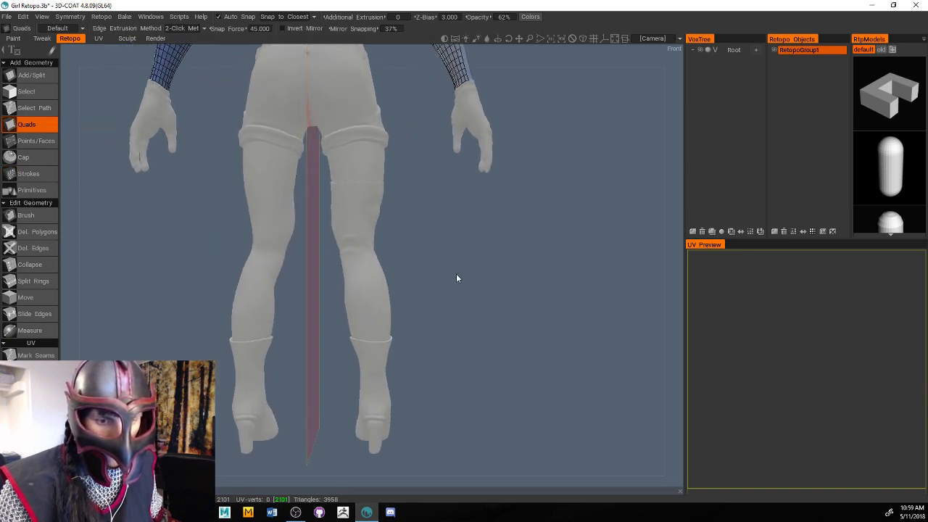
pyautogui.moveTo(457, 278); pyautogui.dragTo(497, 277, button='right')
pyautogui.moveTo(497, 278); pyautogui.dragTo(578, 321)
pyautogui.moveTo(578, 321); pyautogui.dragTo(608, 321, button='right')
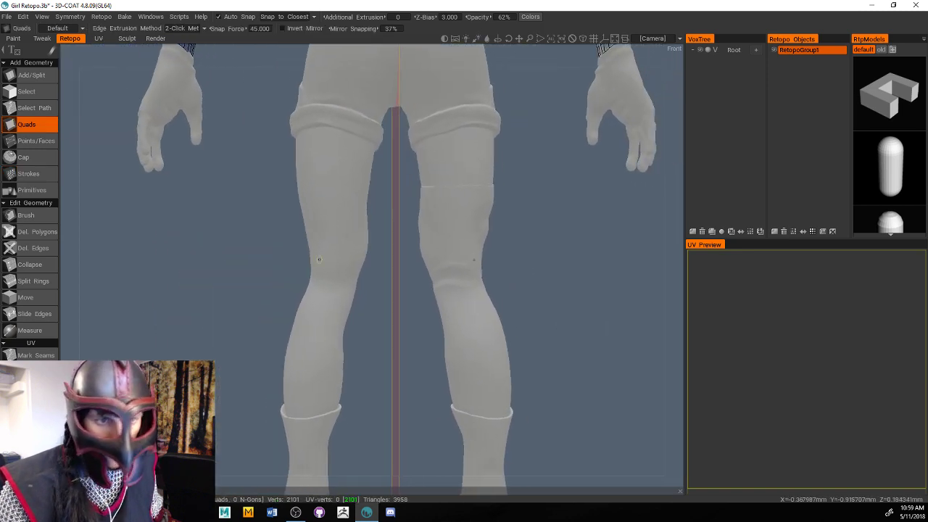
pyautogui.click(33, 172)
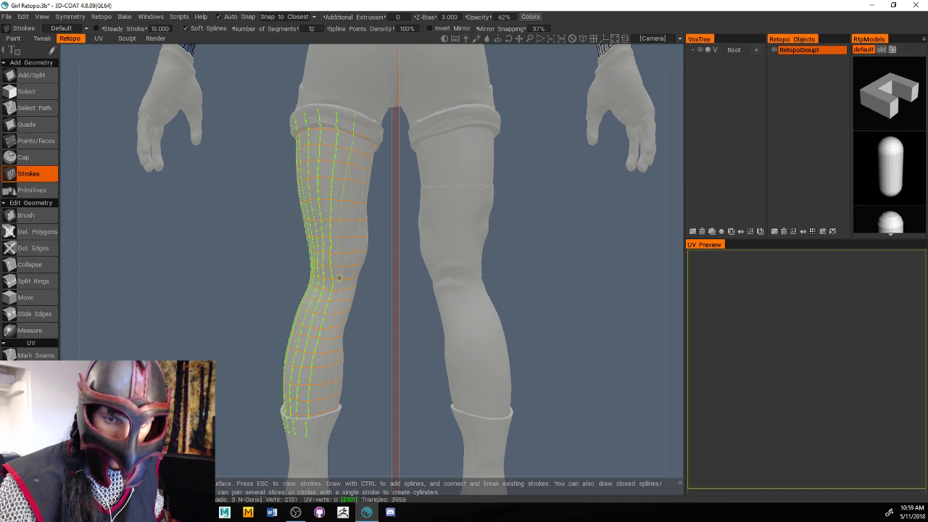
pyautogui.moveTo(329, 317); pyautogui.dragTo(318, 428)
pyautogui.keyDown('alt'); pyautogui.moveTo(371, 377); pyautogui.dragTo(378, 376); pyautogui.keyUp('alt')
pyautogui.moveTo(379, 376); pyautogui.dragTo(299, 355, button='middle')
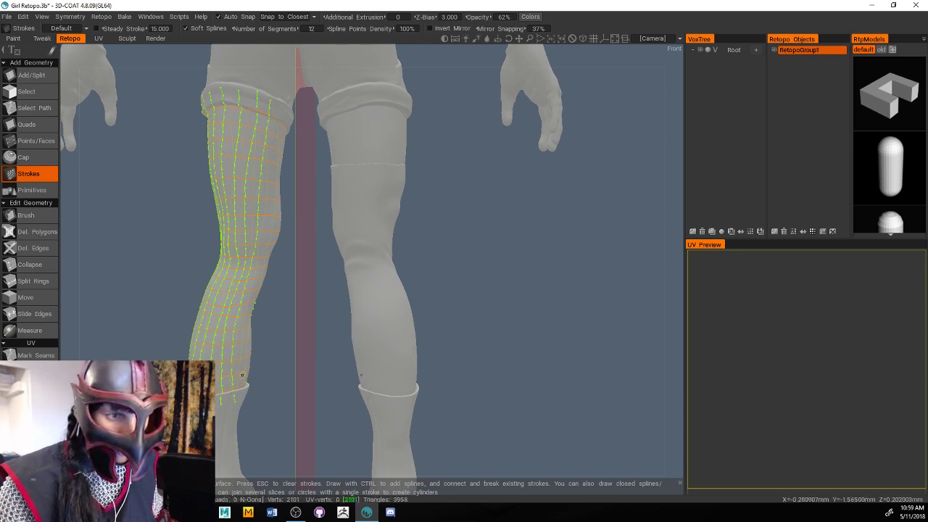
# Draw more lengthwise strokes around the inner rear of the left leg, crossing all slices from the shorts cuff to the boot top
pyautogui.click(26, 124)
pyautogui.moveTo(69, 142)
pyautogui.mouseDown()
pyautogui.moveTo(108, 213)
pyautogui.moveTo(100, 220)
pyautogui.moveTo(106, 247)
pyautogui.moveTo(217, 265)
pyautogui.moveTo(191, 268)
pyautogui.mouseUp()
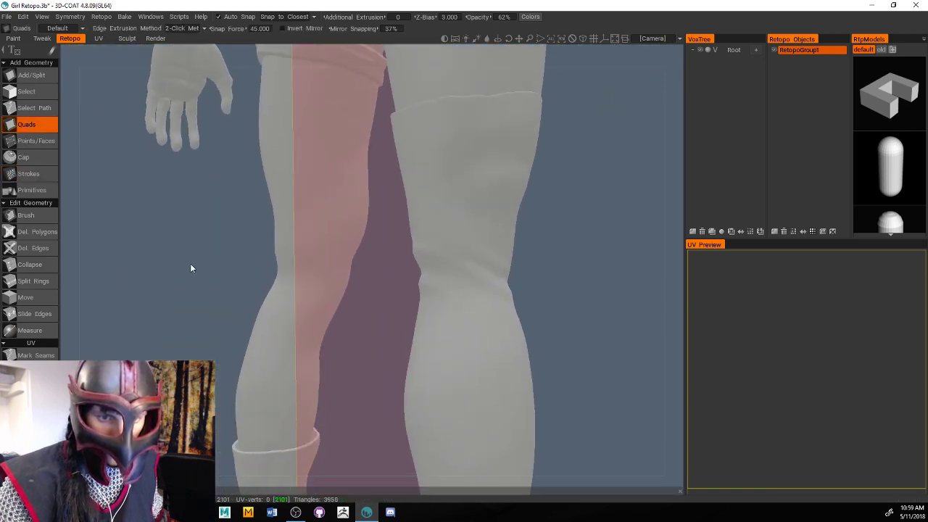
pyautogui.click(42, 173)
pyautogui.moveTo(311, 72)
pyautogui.mouseDown()
pyautogui.moveTo(325, 51)
pyautogui.moveTo(346, 135)
pyautogui.moveTo(321, 97)
pyautogui.moveTo(324, 241)
pyautogui.moveTo(312, 308)
pyautogui.mouseUp()
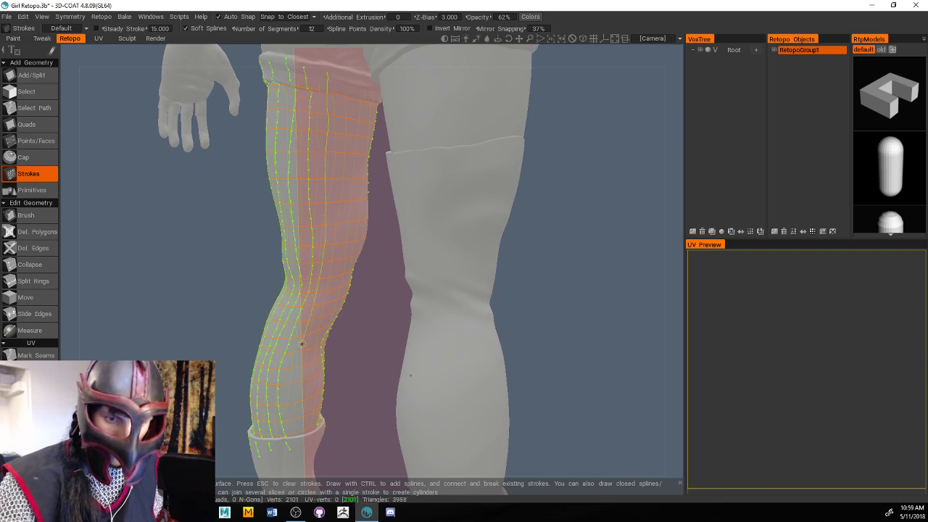
pyautogui.moveTo(301, 344); pyautogui.dragTo(299, 448)
pyautogui.moveTo(324, 398); pyautogui.dragTo(331, 395)
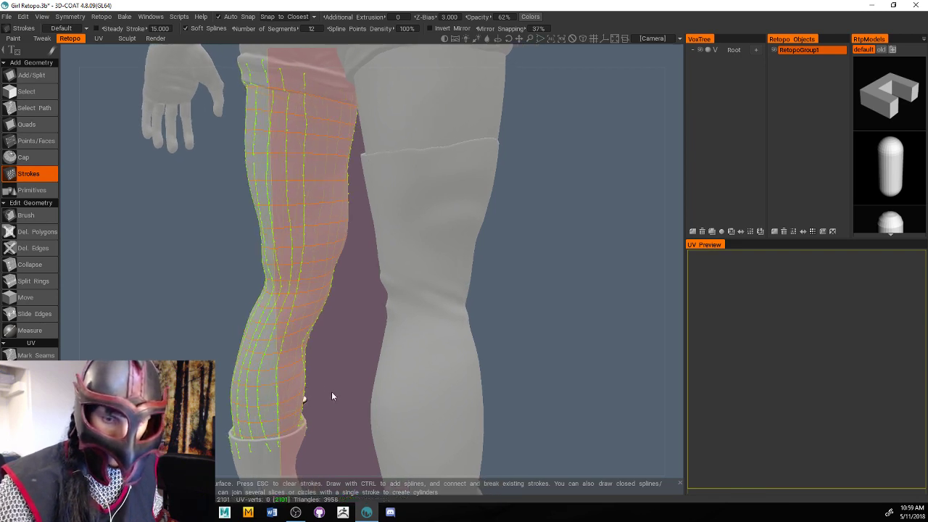
pyautogui.moveTo(331, 395); pyautogui.dragTo(216, 404, button='middle')
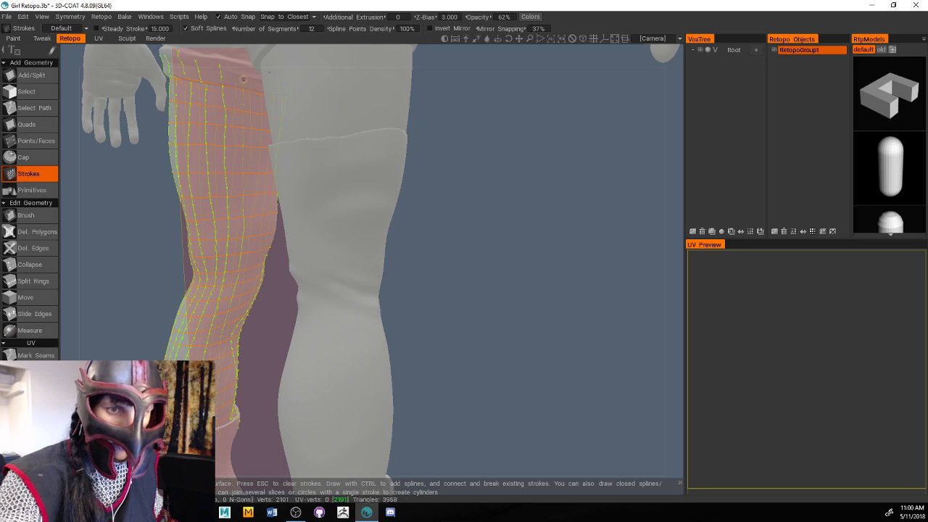
pyautogui.moveTo(243, 79); pyautogui.dragTo(243, 71)
pyautogui.moveTo(490, 192); pyautogui.dragTo(487, 163, button='middle')
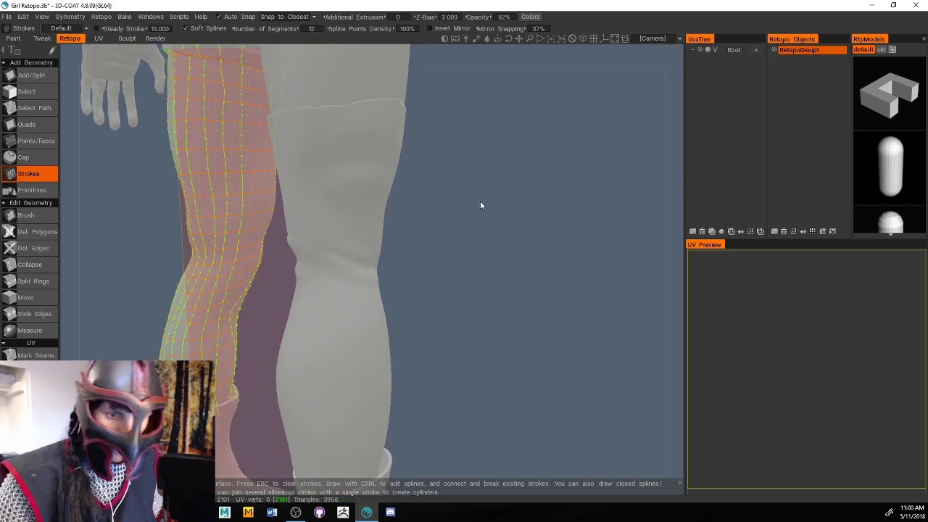
# Fill the inner side of the left leg with lengthwise strokes and generate the retopo mesh from all strokes
pyautogui.click(42, 216)
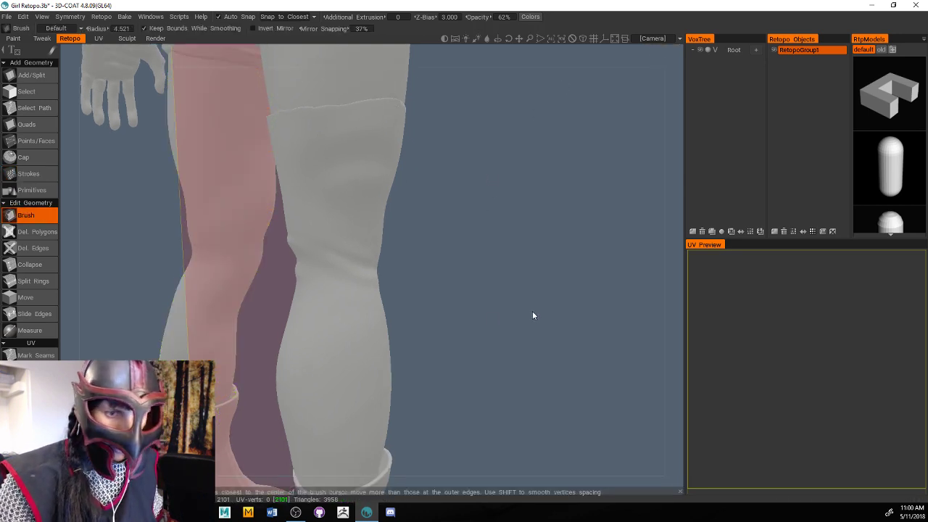
pyautogui.moveTo(532, 311)
pyautogui.mouseDown(button='right')
pyautogui.moveTo(425, 302)
pyautogui.moveTo(484, 319)
pyautogui.moveTo(449, 316)
pyautogui.moveTo(474, 315)
pyautogui.moveTo(476, 335)
pyautogui.moveTo(464, 339)
pyautogui.mouseUp(button='right')
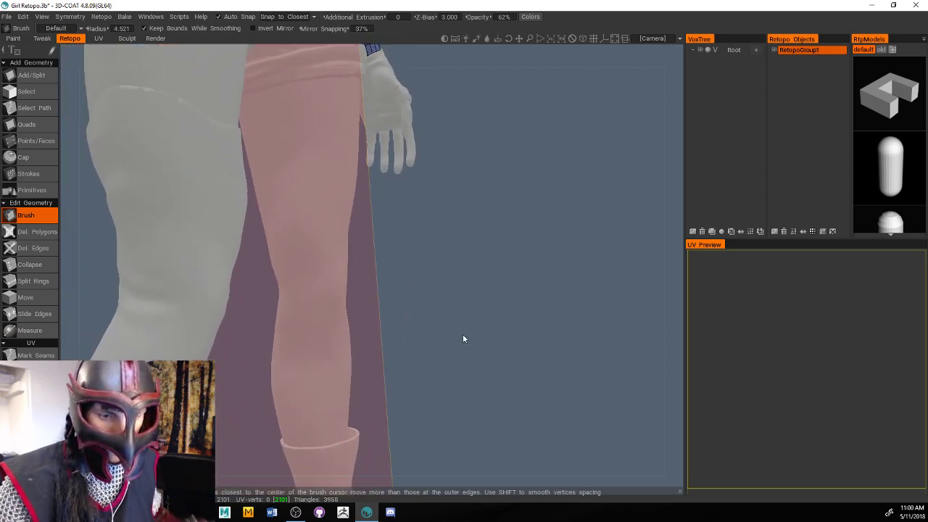
pyautogui.click(36, 172)
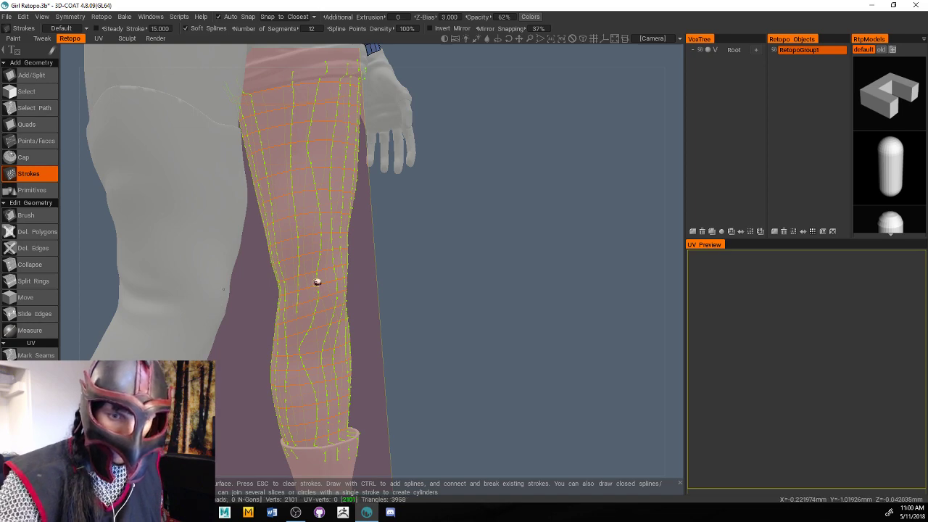
pyautogui.moveTo(315, 279); pyautogui.dragTo(326, 275, button='middle')
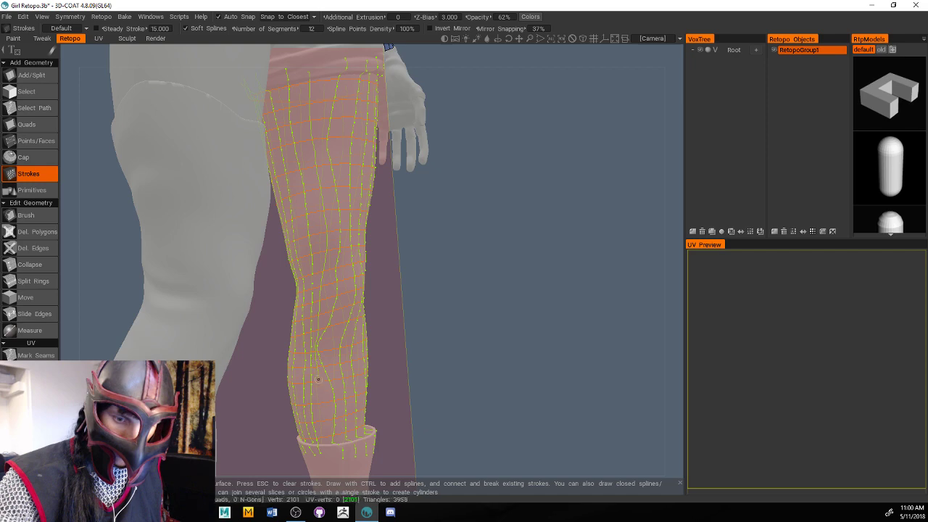
pyautogui.moveTo(462, 353); pyautogui.dragTo(427, 335, button='middle')
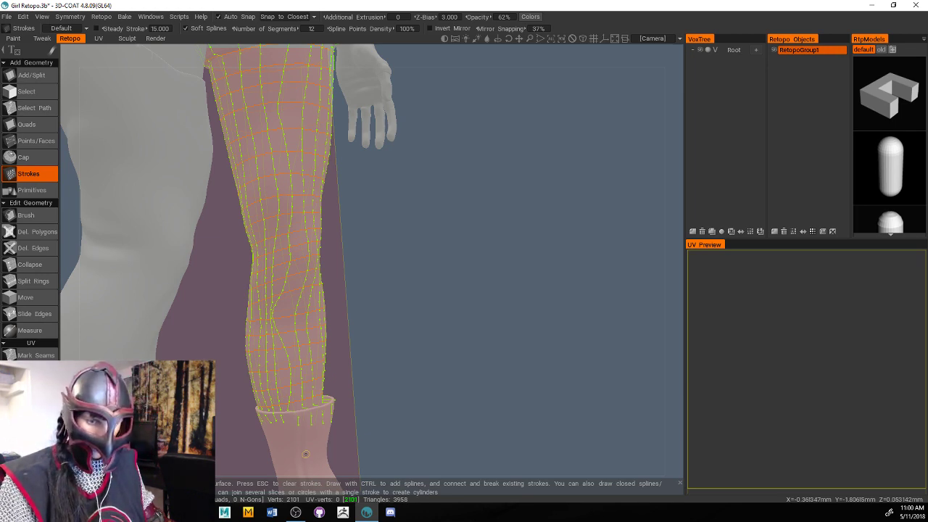
pyautogui.press('Return')
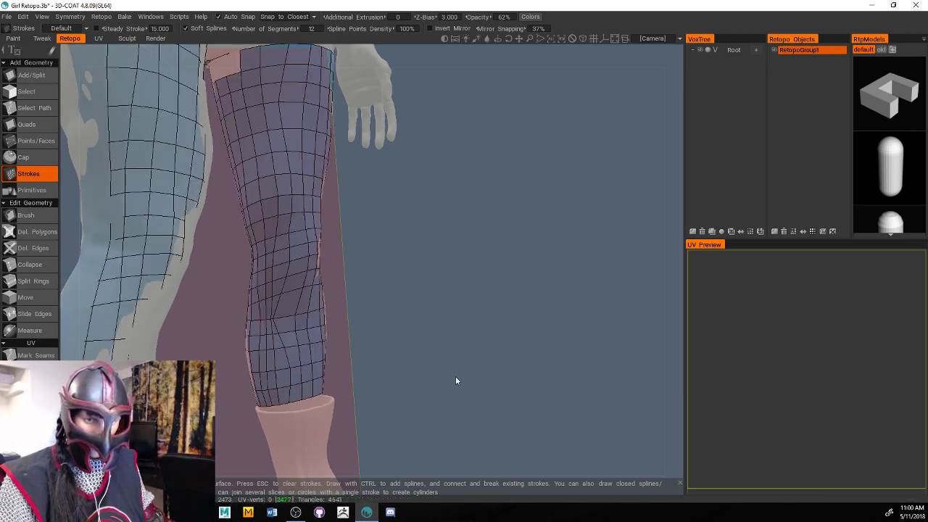
# Delete the stray sliver polygons along the shorts cuff on the outer side of the left leg
pyautogui.moveTo(395, 365); pyautogui.dragTo(364, 373, button='right')
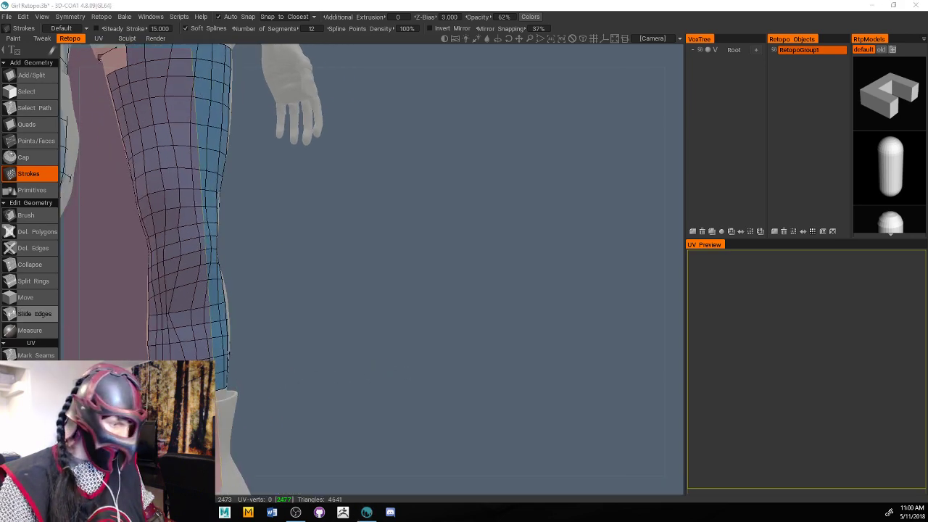
pyautogui.click(32, 124)
pyautogui.moveTo(296, 226); pyautogui.dragTo(318, 330, button='right')
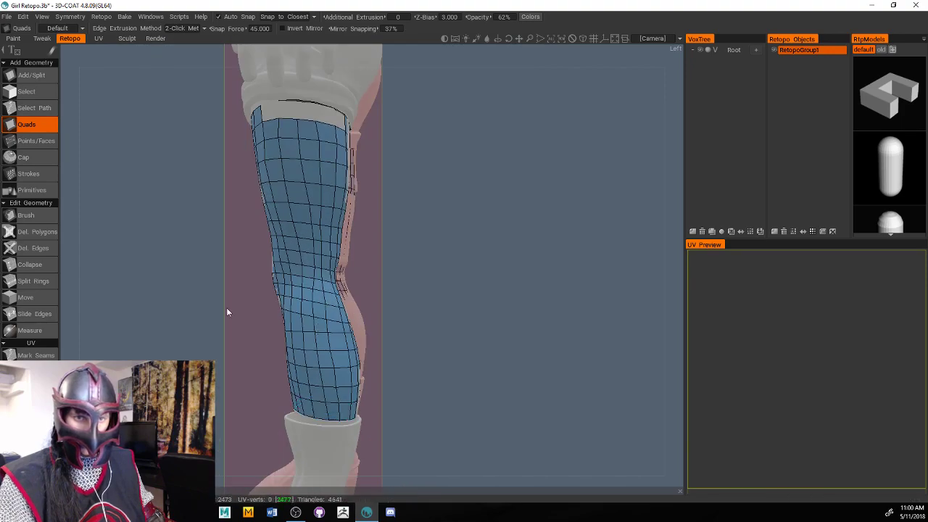
pyautogui.keyDown('alt'); pyautogui.moveTo(226, 307); pyautogui.dragTo(381, 237, button='right'); pyautogui.keyUp('alt')
pyautogui.keyDown('alt'); pyautogui.moveTo(381, 237); pyautogui.dragTo(558, 503, button='middle'); pyautogui.keyUp('alt')
pyautogui.keyDown('alt'); pyautogui.moveTo(558, 506); pyautogui.dragTo(567, 355, button='right'); pyautogui.keyUp('alt')
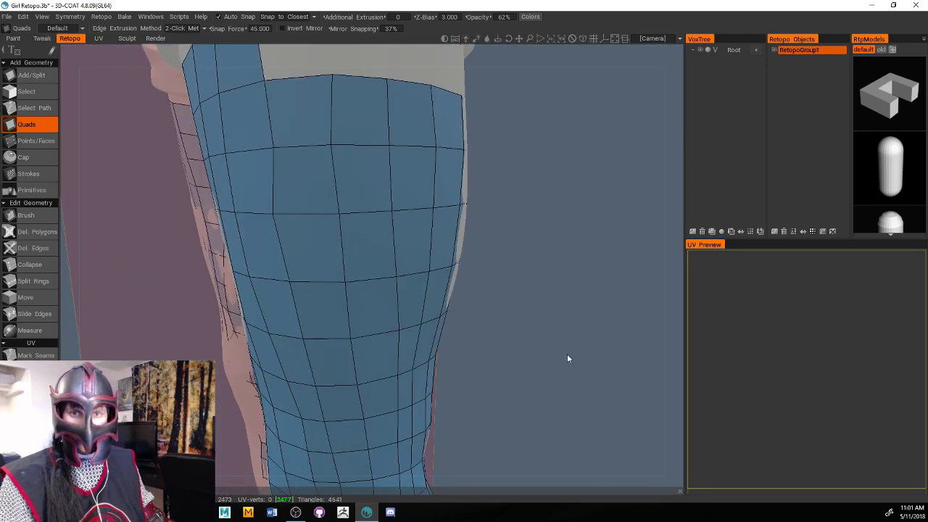
pyautogui.keyDown('alt'); pyautogui.moveTo(567, 356); pyautogui.dragTo(584, 445, button='middle'); pyautogui.keyUp('alt')
pyautogui.keyDown('alt'); pyautogui.moveTo(584, 445); pyautogui.dragTo(520, 298, button='right'); pyautogui.keyUp('alt')
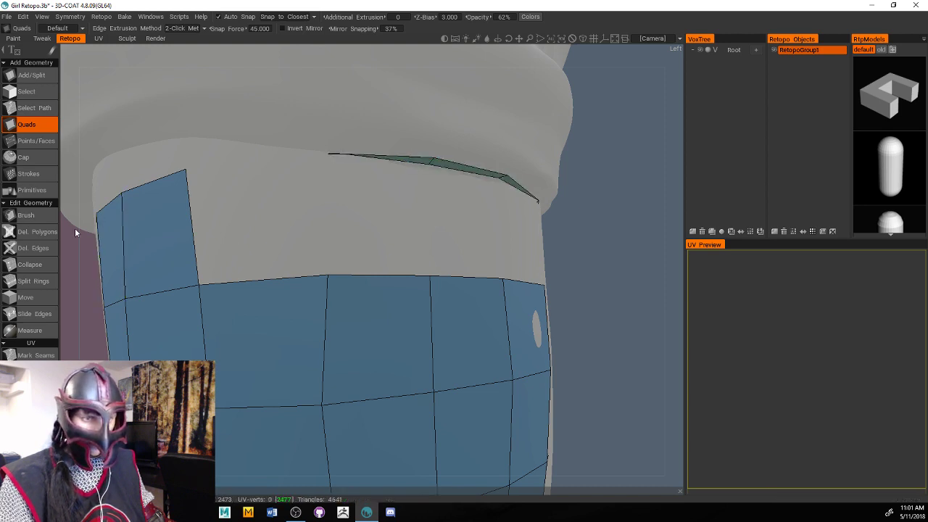
pyautogui.click(40, 232)
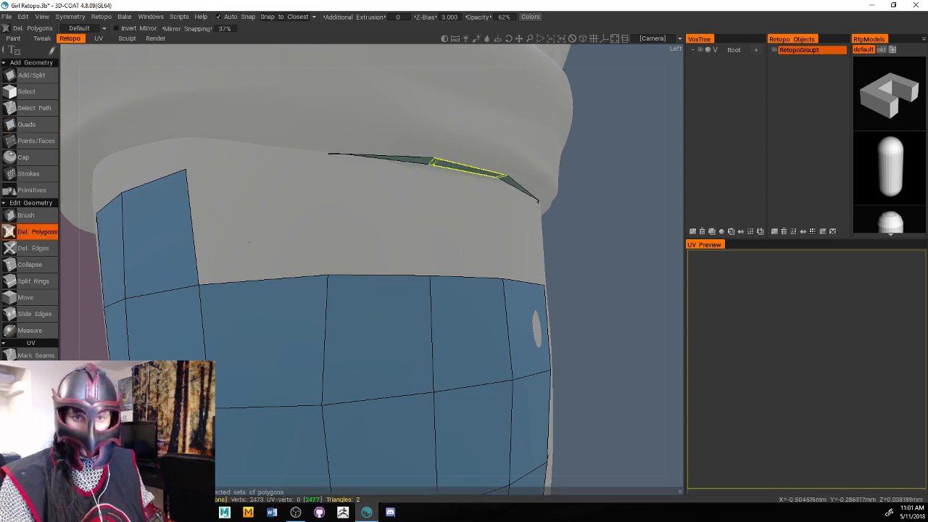
pyautogui.click(427, 164)
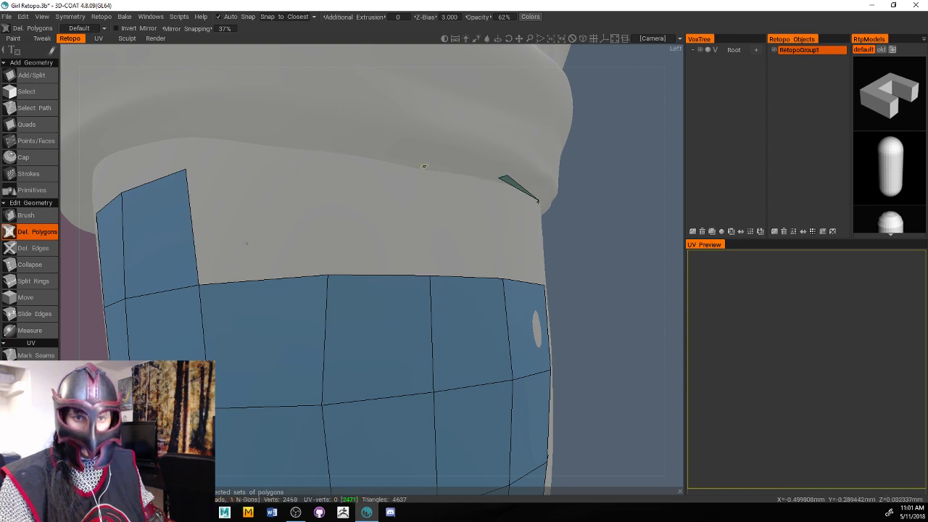
pyautogui.click(522, 190)
# Delete the remaining stray polygons tucked under the shorts cuff near the left inner thigh
pyautogui.moveTo(555, 218); pyautogui.dragTo(370, 157)
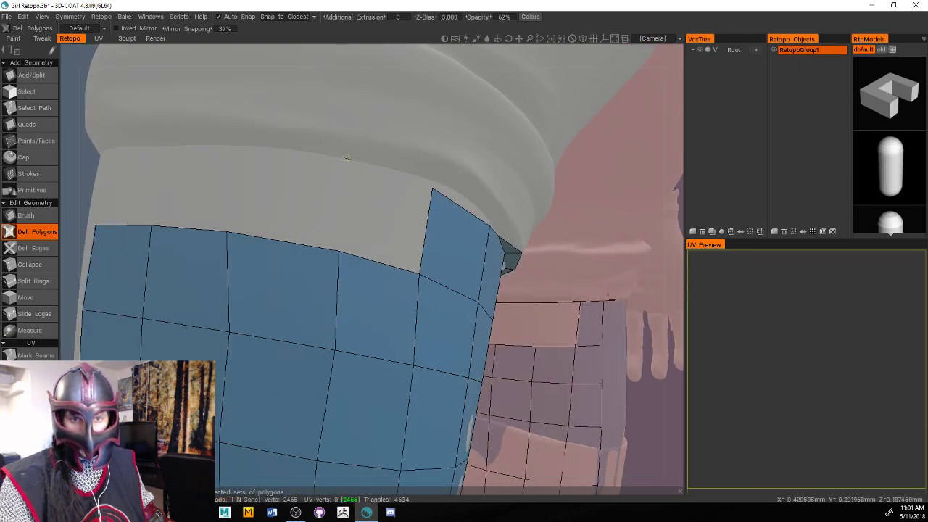
pyautogui.moveTo(348, 160); pyautogui.dragTo(321, 282)
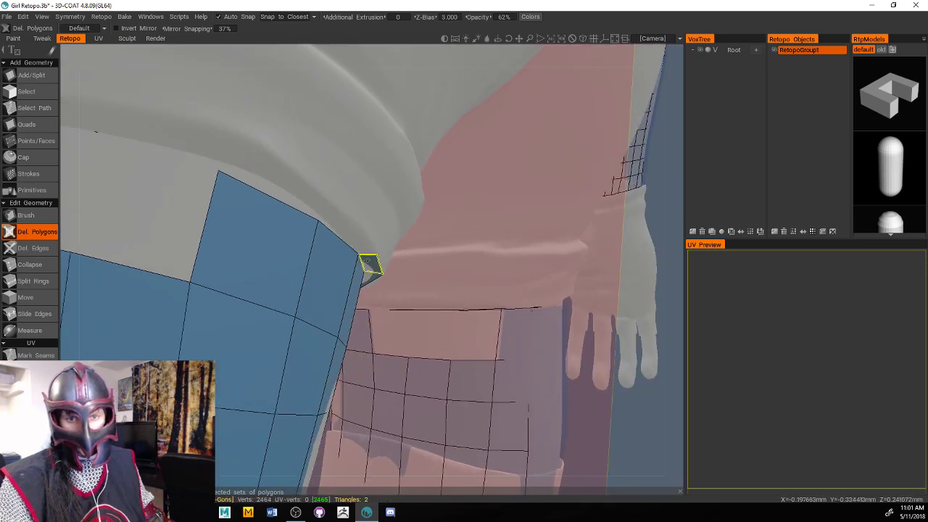
pyautogui.scroll(6, 544, 394)
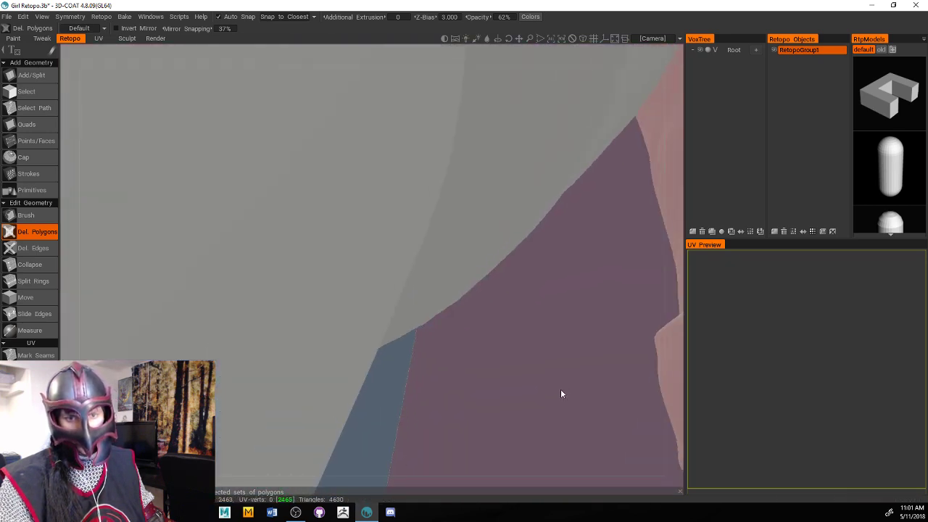
pyautogui.scroll(-3, 551, 395)
pyautogui.click(319, 241)
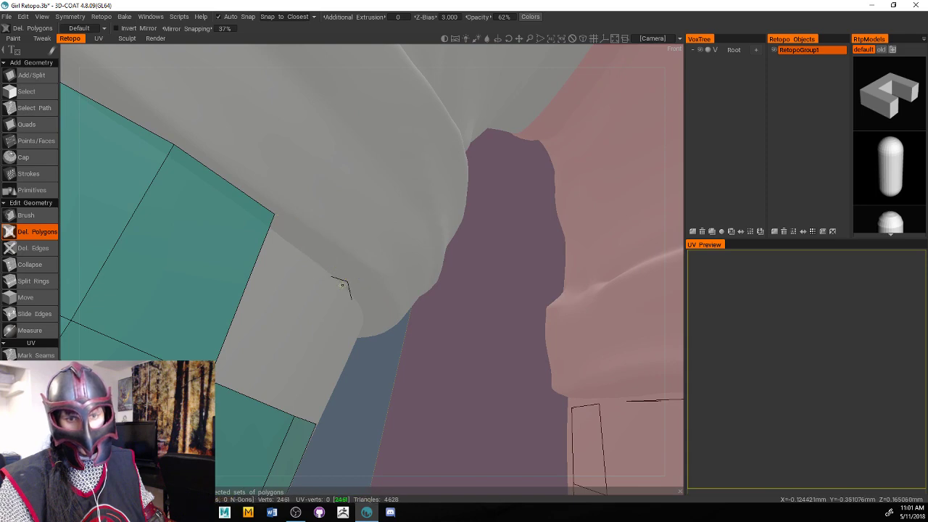
pyautogui.moveTo(414, 339); pyautogui.dragTo(453, 309, button='middle')
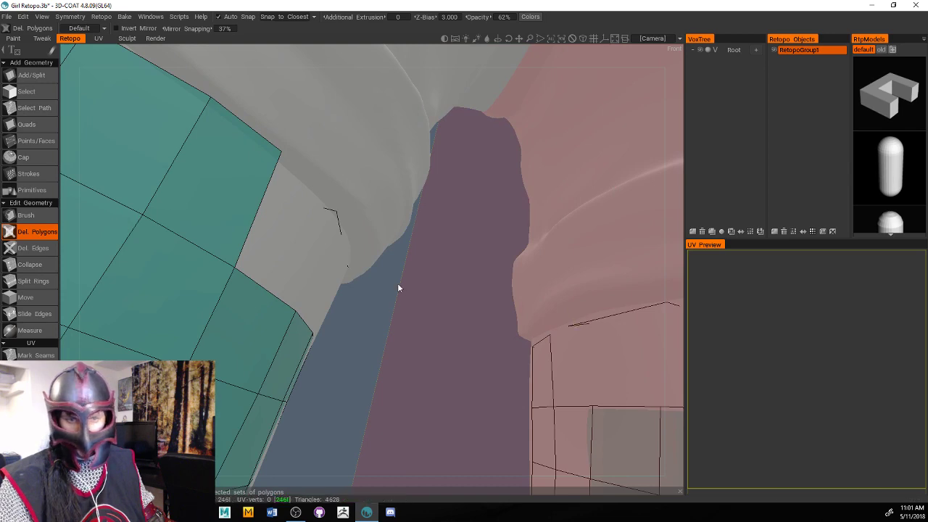
# Examine the left leg mesh from the shorts cuff down to the boot, checking for gaps and stray polygons along the cuff
pyautogui.moveTo(397, 288); pyautogui.dragTo(574, 359, button='middle')
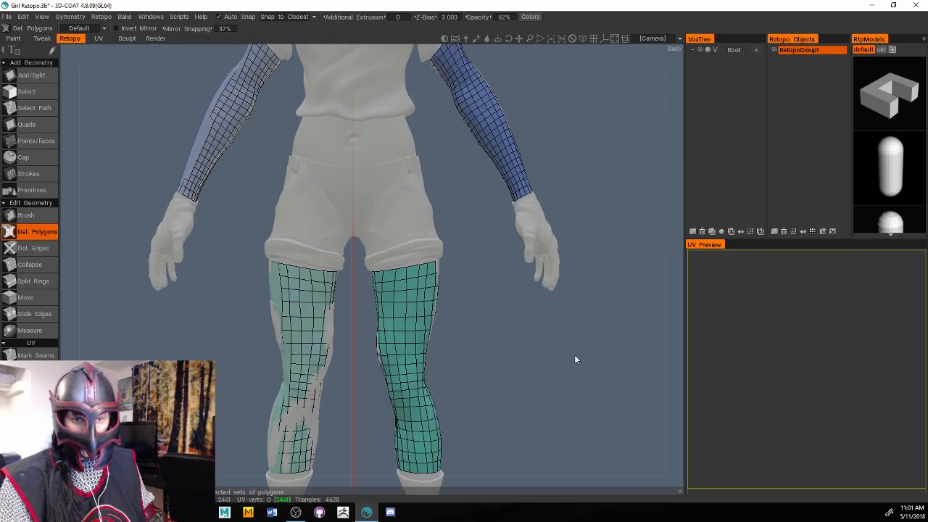
pyautogui.moveTo(482, 333); pyautogui.dragTo(499, 321, button='middle')
pyautogui.moveTo(479, 322); pyautogui.dragTo(590, 315, button='right')
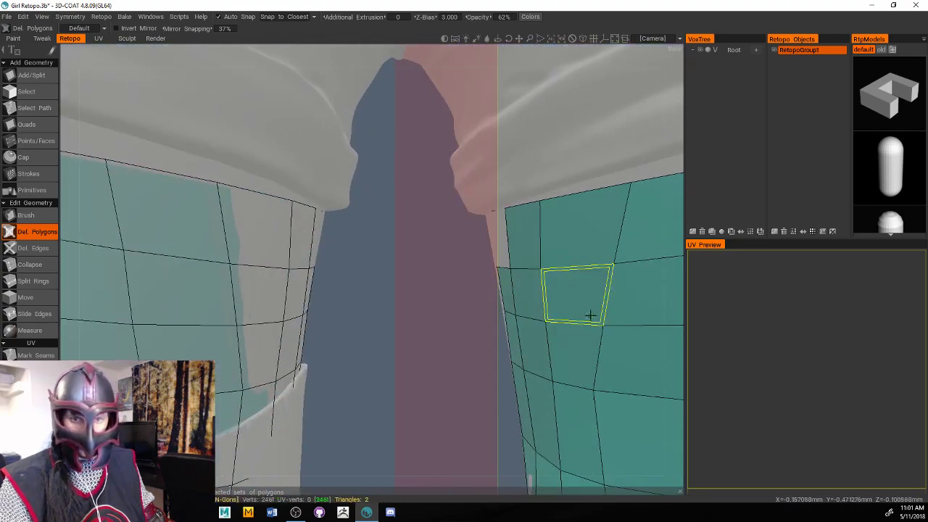
pyautogui.moveTo(407, 333); pyautogui.dragTo(307, 319, button='middle')
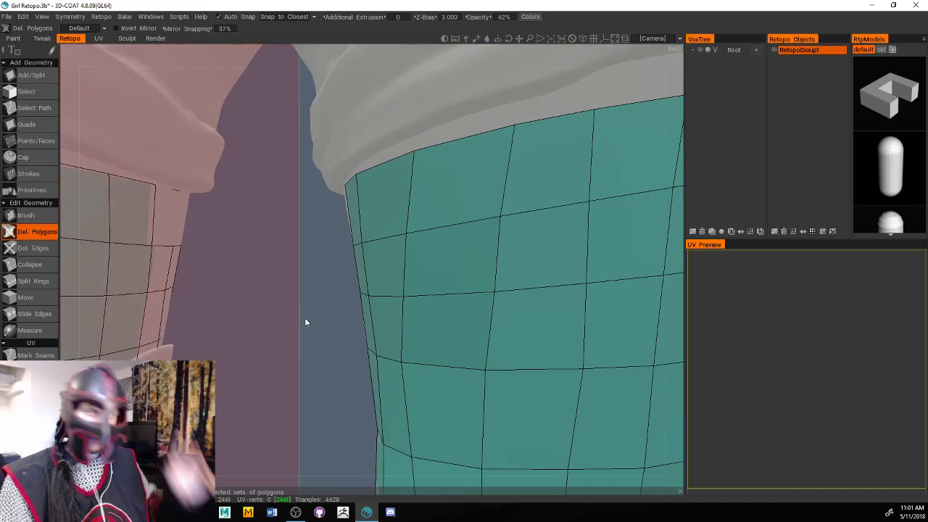
pyautogui.moveTo(323, 352); pyautogui.dragTo(263, 355, button='middle')
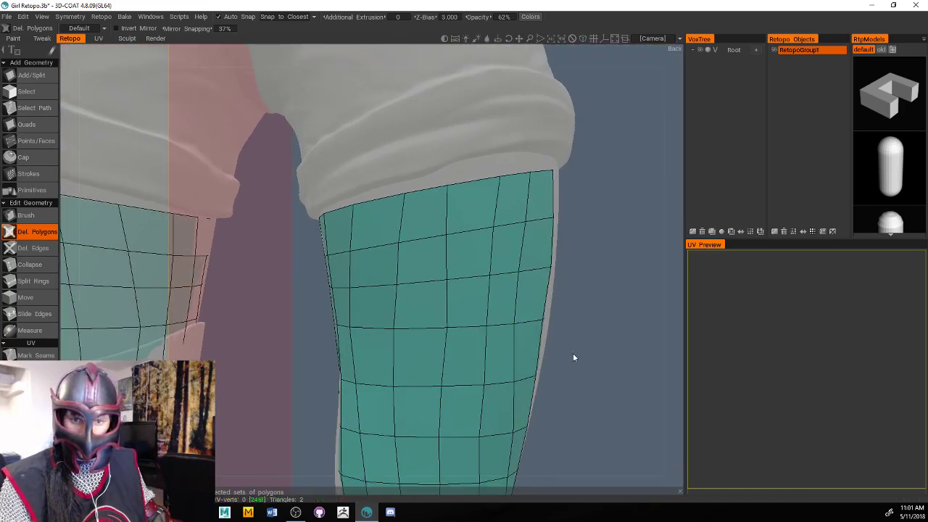
pyautogui.moveTo(573, 353); pyautogui.dragTo(485, 364, button='middle')
pyautogui.moveTo(485, 365); pyautogui.dragTo(507, 373, button='right')
pyautogui.moveTo(468, 366); pyautogui.dragTo(701, 376, button='middle')
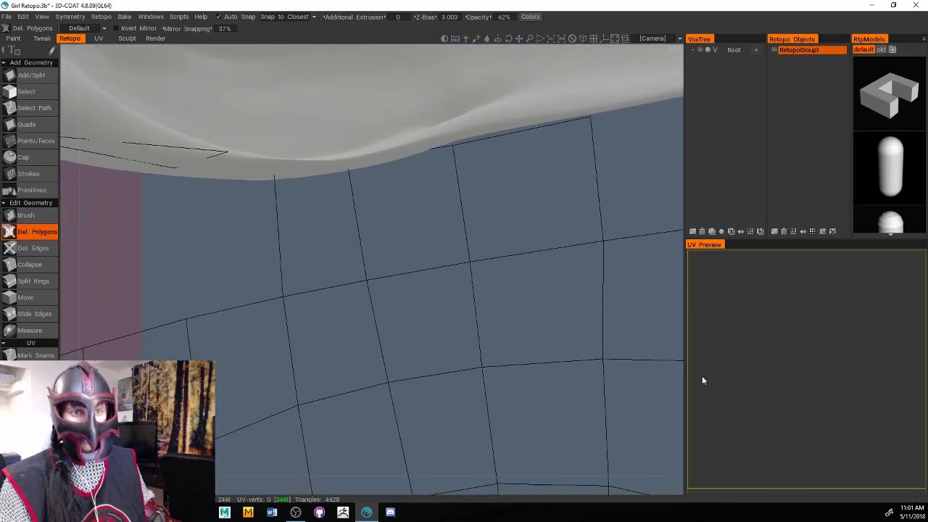
pyautogui.keyDown('alt'); pyautogui.moveTo(352, 289); pyautogui.dragTo(339, 246); pyautogui.keyUp('alt')
pyautogui.scroll(-6, 339, 246)
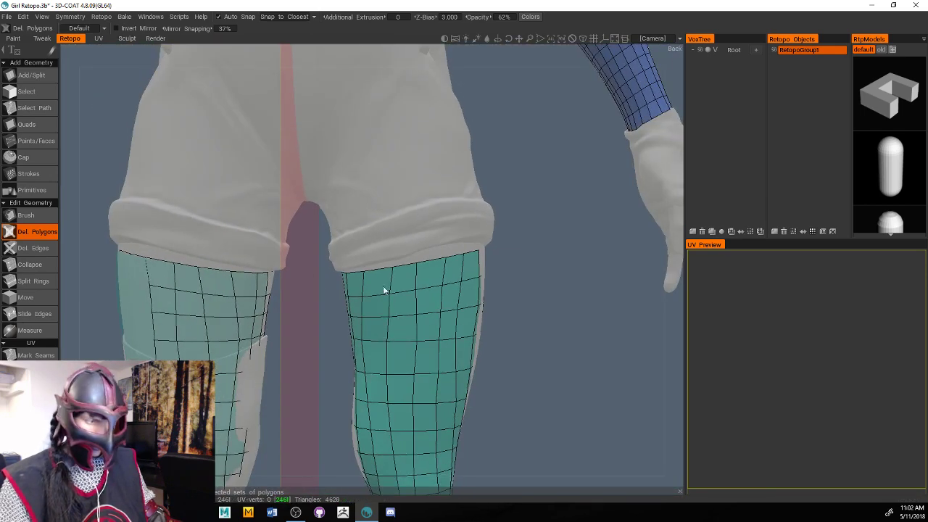
pyautogui.keyDown('alt'); pyautogui.moveTo(384, 291); pyautogui.dragTo(552, 263); pyautogui.keyUp('alt')
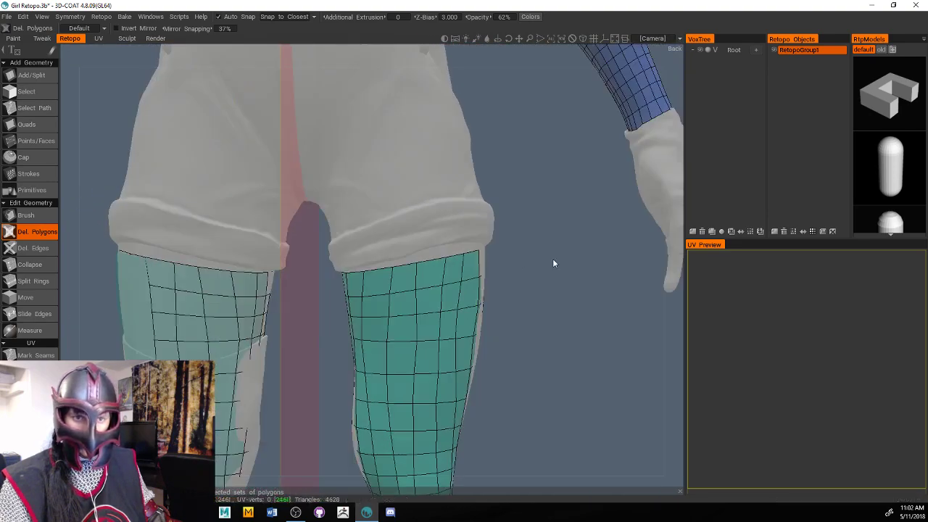
pyautogui.scroll(-5, 552, 263)
pyautogui.scroll(6, 472, 252)
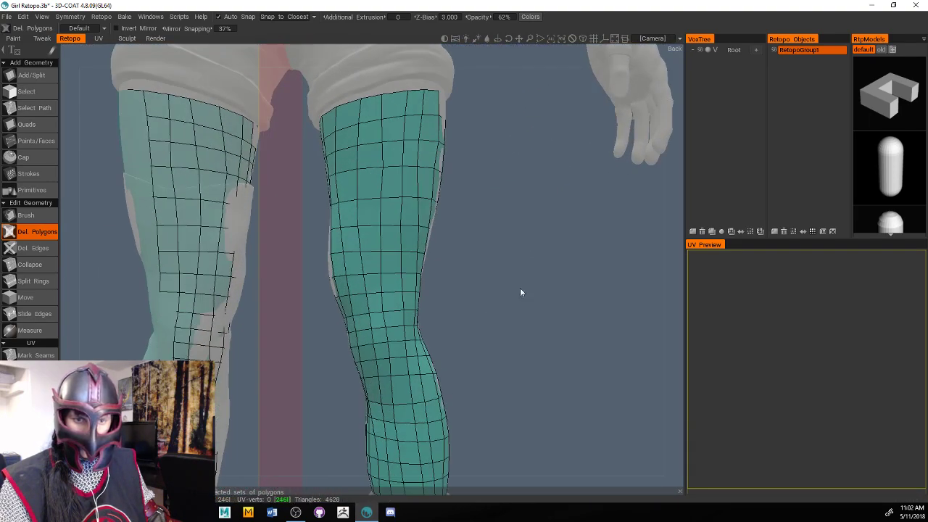
pyautogui.keyDown('alt'); pyautogui.moveTo(519, 292); pyautogui.dragTo(541, 282); pyautogui.keyUp('alt')
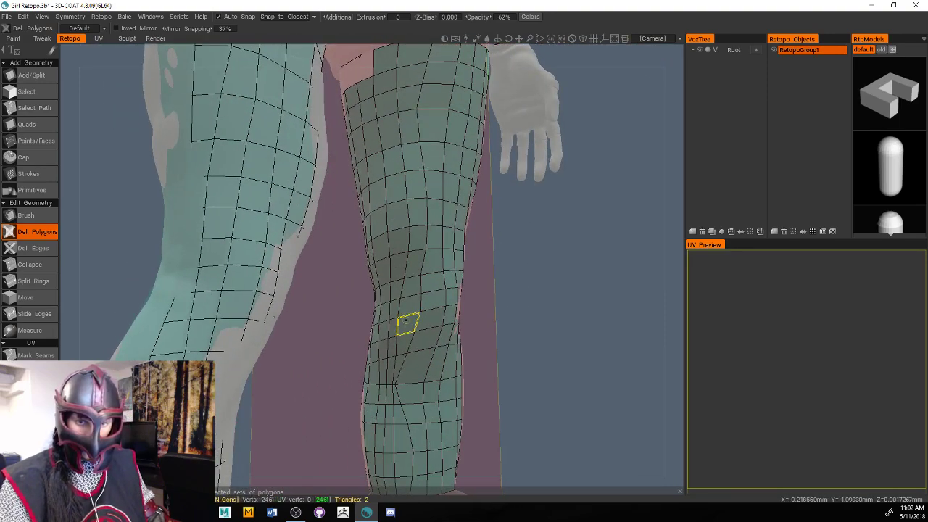
# Smooth the vertex spacing on the inner side of the left knee using the Brush tool with a radius of 10.814
pyautogui.click(30, 174)
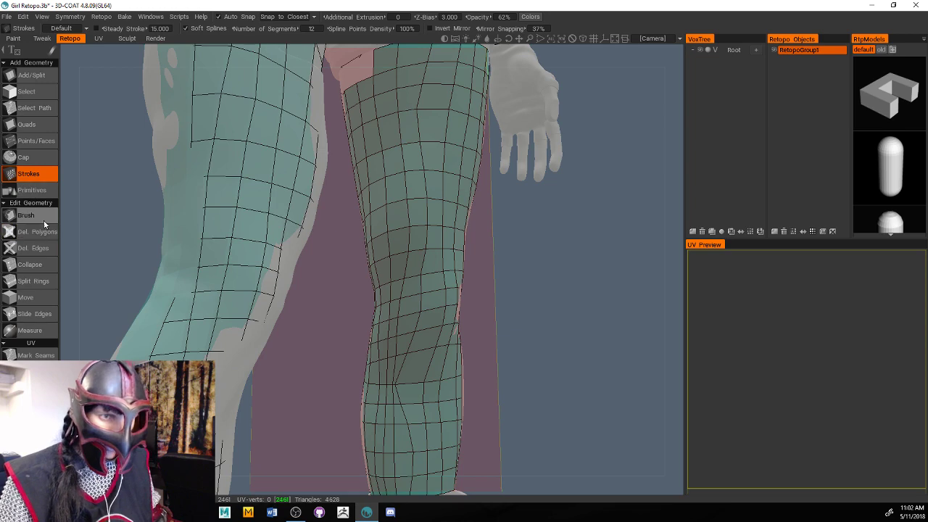
pyautogui.click(44, 219)
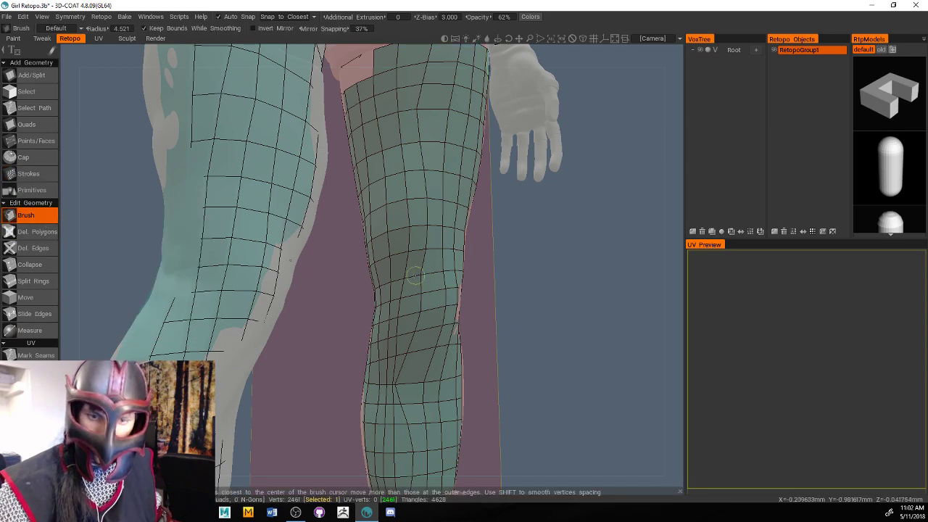
pyautogui.press('space')
pyautogui.press('space')
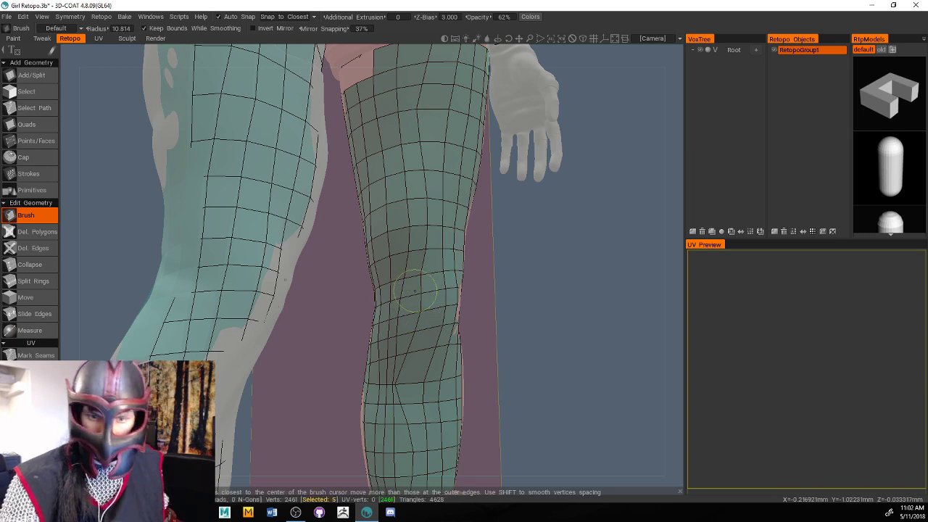
pyautogui.moveTo(414, 290)
pyautogui.mouseDown()
pyautogui.moveTo(424, 265)
pyautogui.moveTo(410, 305)
pyautogui.moveTo(416, 420)
pyautogui.moveTo(416, 384)
pyautogui.moveTo(387, 420)
pyautogui.moveTo(380, 397)
pyautogui.mouseUp()
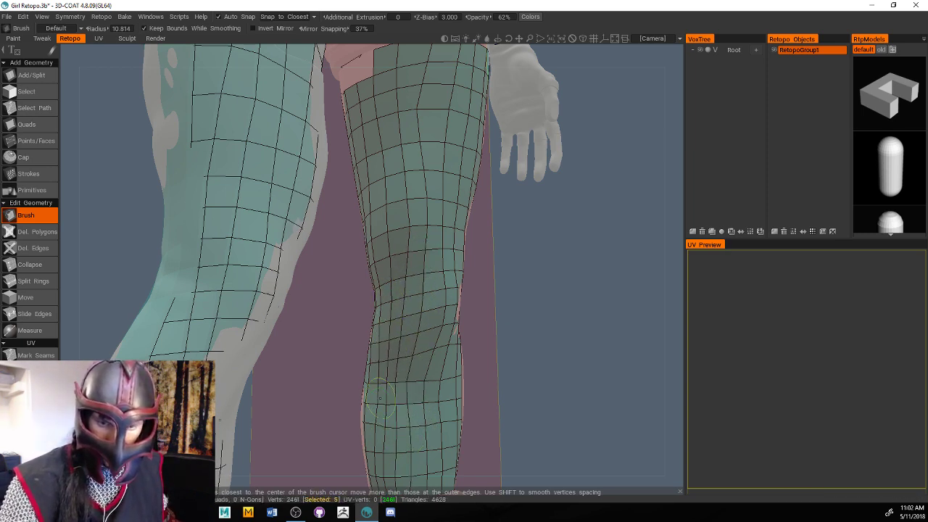
# Even out the retopo vertices along the inner and front sides of the left leg, from the upper thigh to the boot top
pyautogui.moveTo(388, 435)
pyautogui.mouseDown(button='right')
pyautogui.moveTo(543, 321)
pyautogui.moveTo(507, 253)
pyautogui.mouseUp(button='right')
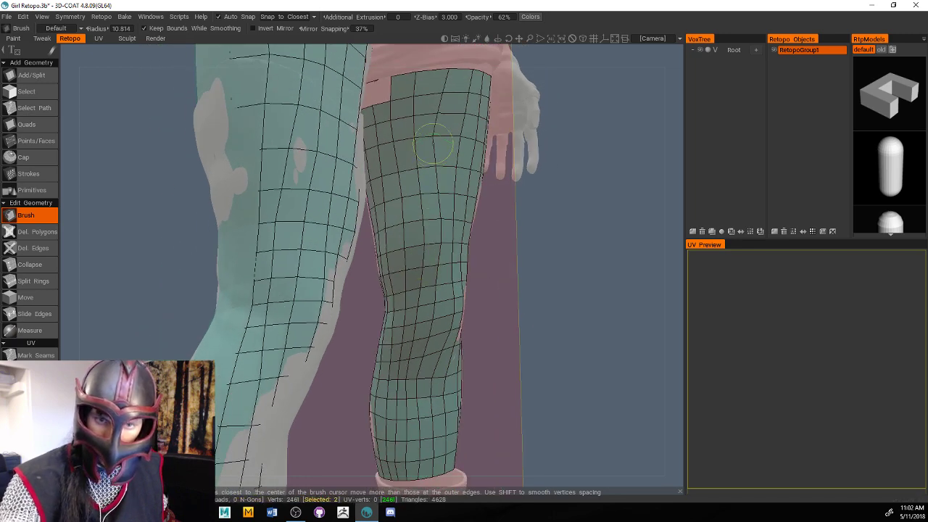
pyautogui.moveTo(388, 158); pyautogui.dragTo(380, 116)
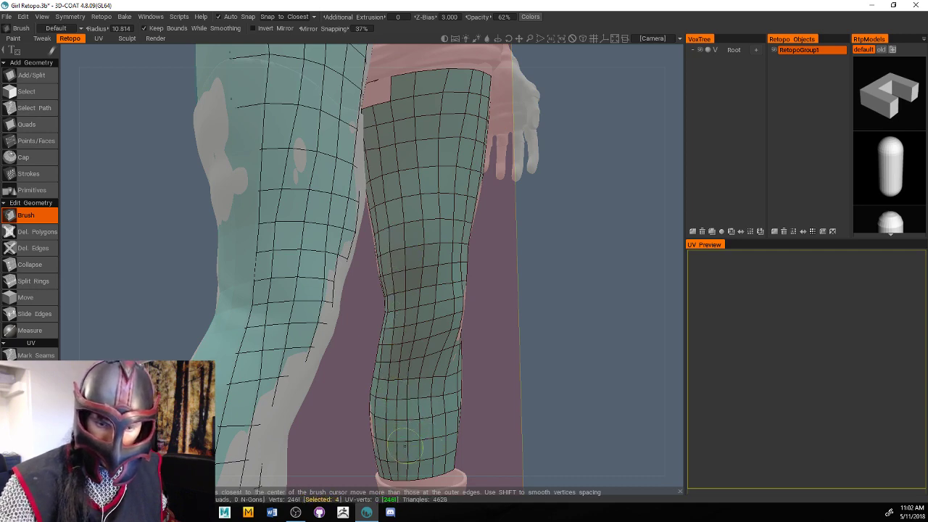
pyautogui.moveTo(395, 420)
pyautogui.mouseDown(button='right')
pyautogui.moveTo(524, 371)
pyautogui.moveTo(389, 392)
pyautogui.mouseUp(button='right')
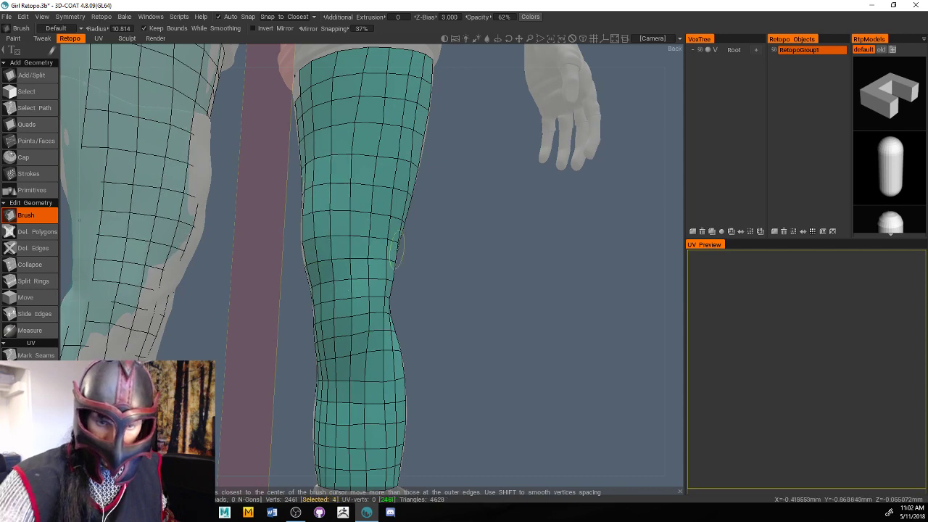
pyautogui.moveTo(334, 166)
pyautogui.mouseDown(button='right')
pyautogui.moveTo(486, 259)
pyautogui.moveTo(445, 324)
pyautogui.mouseUp(button='right')
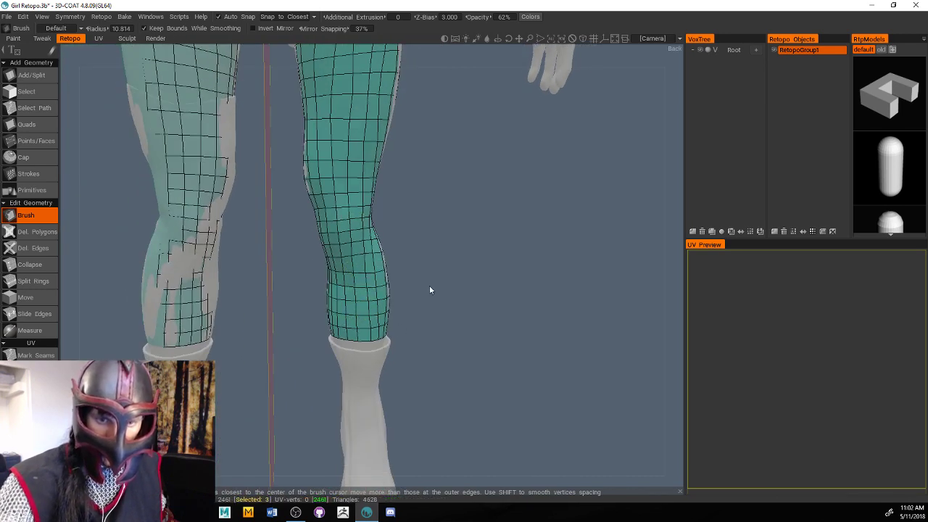
# Smooth the vertex spacing along the outer side of the left thigh, knee and calf
pyautogui.moveTo(429, 290)
pyautogui.mouseDown(button='right')
pyautogui.moveTo(385, 287)
pyautogui.moveTo(468, 331)
pyautogui.moveTo(435, 305)
pyautogui.mouseUp(button='right')
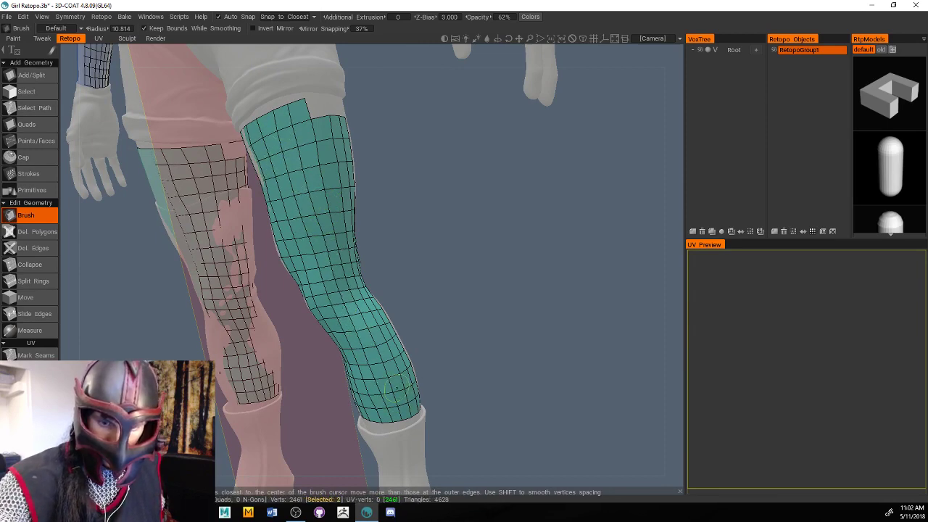
pyautogui.moveTo(397, 391)
pyautogui.mouseDown(button='right')
pyautogui.moveTo(439, 404)
pyautogui.moveTo(362, 205)
pyautogui.mouseUp(button='right')
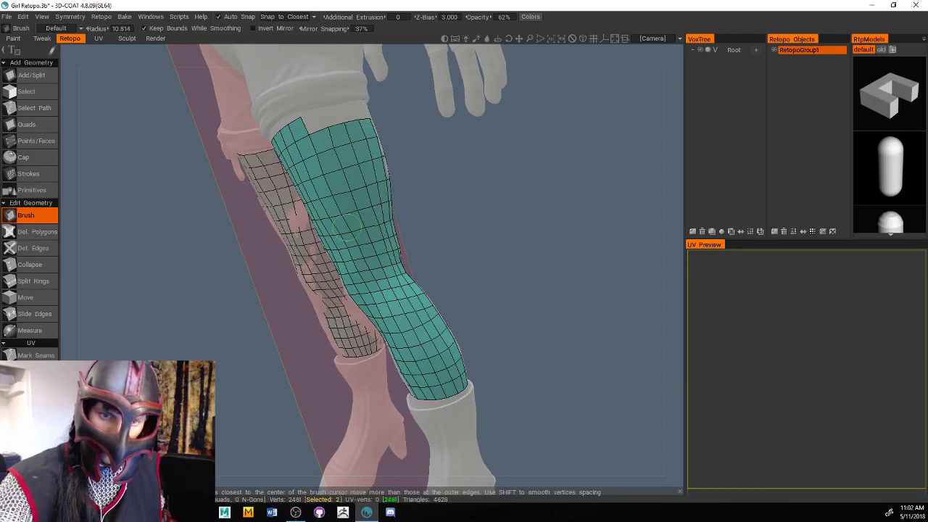
pyautogui.moveTo(344, 144); pyautogui.dragTo(406, 243, button='right')
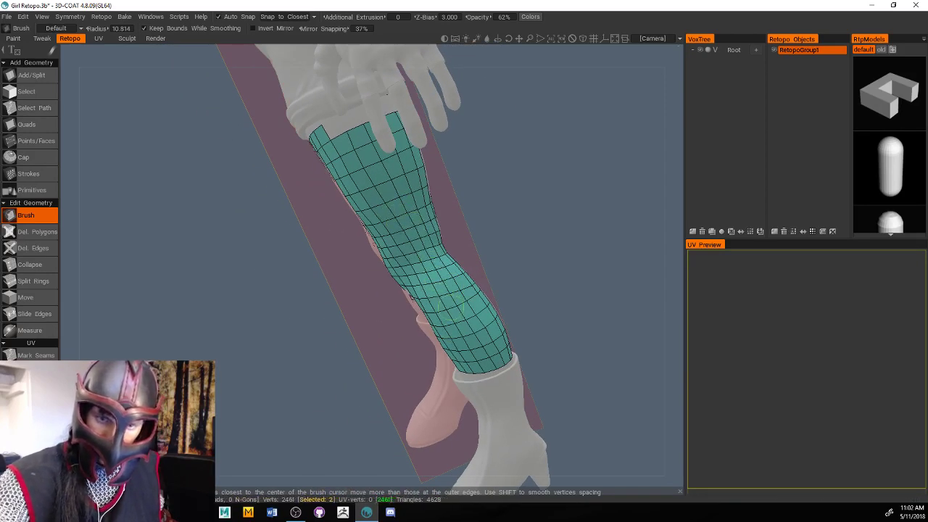
pyautogui.moveTo(554, 297); pyautogui.dragTo(509, 198, button='right')
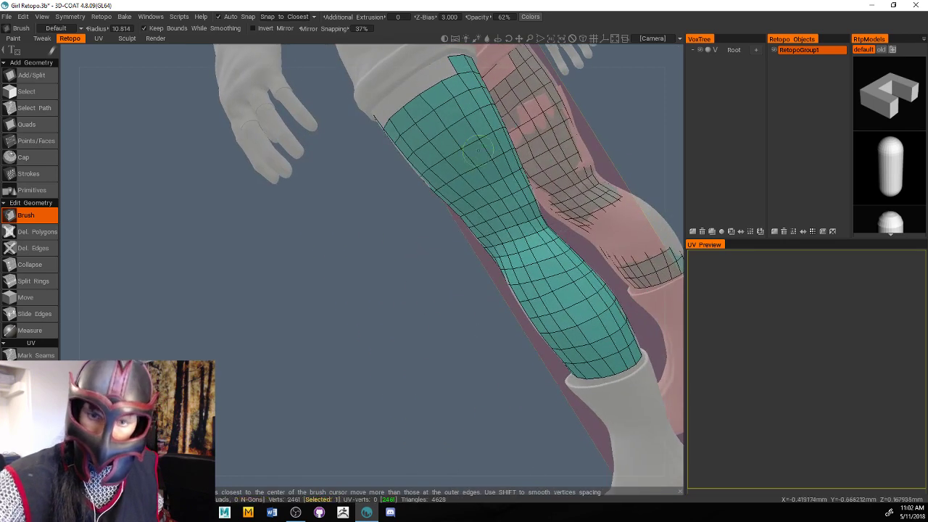
# Smooth the mesh flow along the rear of the left leg, from behind the knee to the boot top
pyautogui.moveTo(444, 400); pyautogui.dragTo(350, 401, button='right')
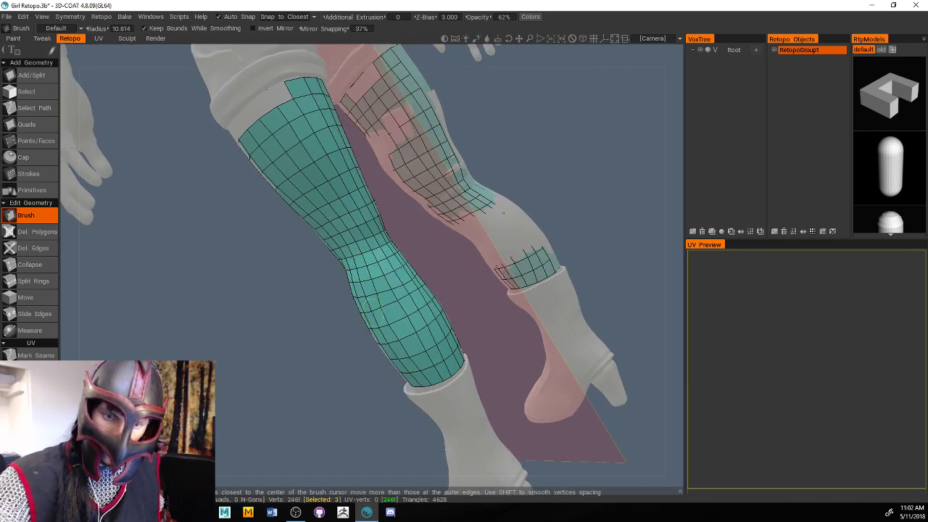
pyautogui.moveTo(485, 377); pyautogui.dragTo(346, 120, button='right')
pyautogui.moveTo(380, 225)
pyautogui.mouseDown()
pyautogui.moveTo(397, 226)
pyautogui.moveTo(424, 293)
pyautogui.moveTo(416, 262)
pyautogui.mouseUp()
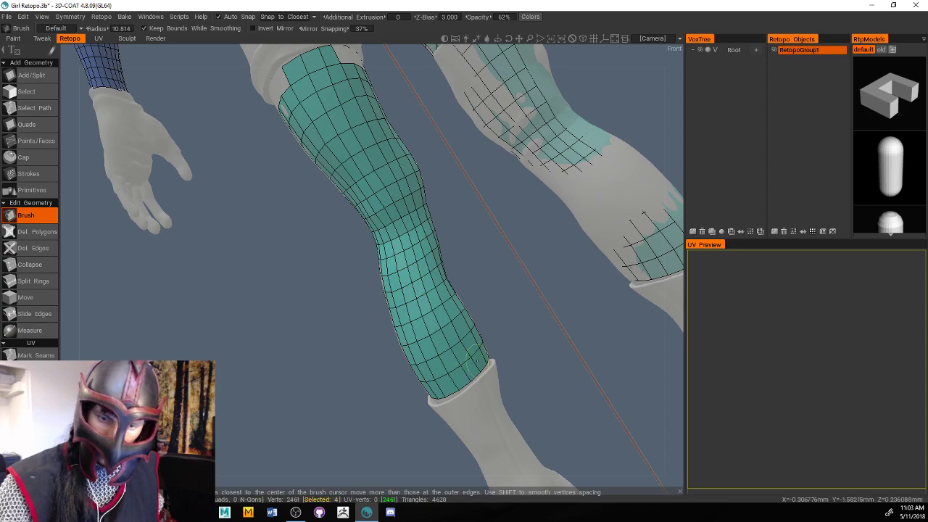
pyautogui.moveTo(526, 337); pyautogui.dragTo(760, 186, button='right')
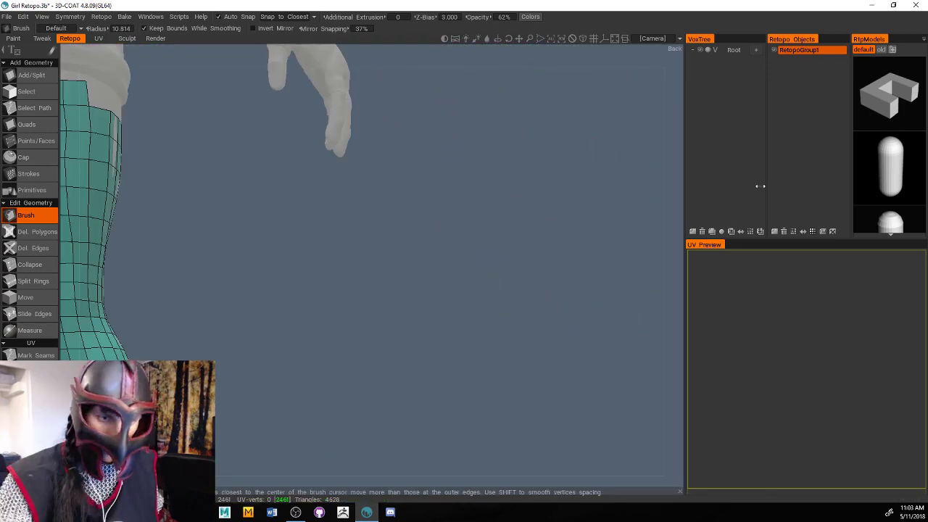
pyautogui.moveTo(506, 288); pyautogui.dragTo(571, 78, button='right')
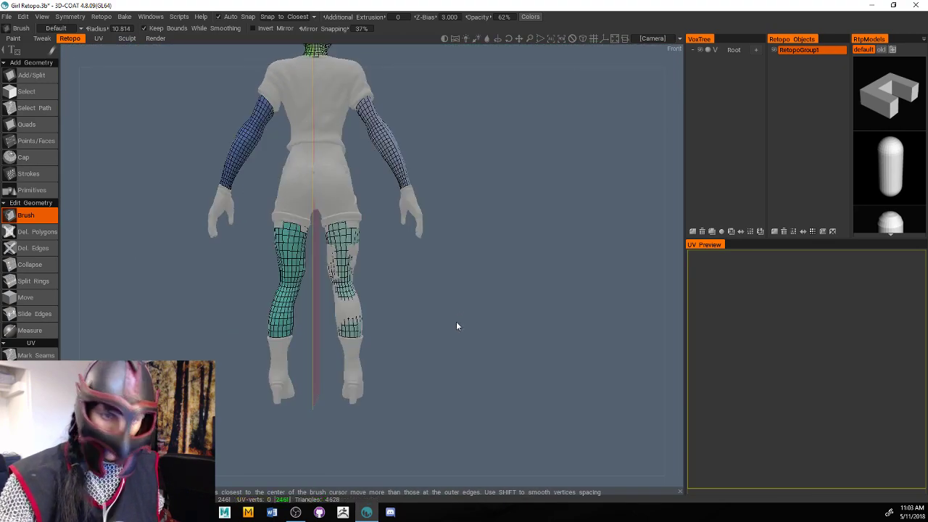
# Try to fill the missing top row of polygons below the shorts cuff on the outer left thigh with the Quads tool
pyautogui.moveTo(455, 326); pyautogui.dragTo(638, 256, button='right')
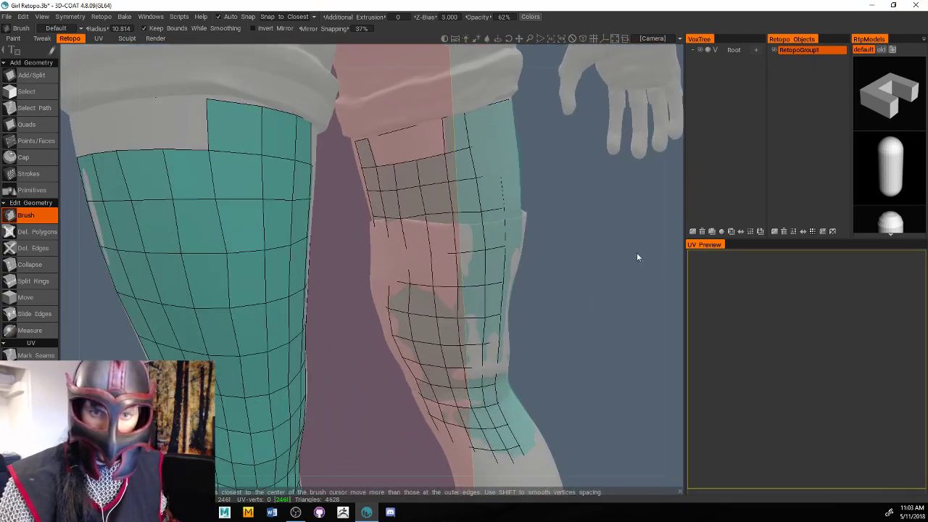
pyautogui.click(36, 248)
pyautogui.click(38, 232)
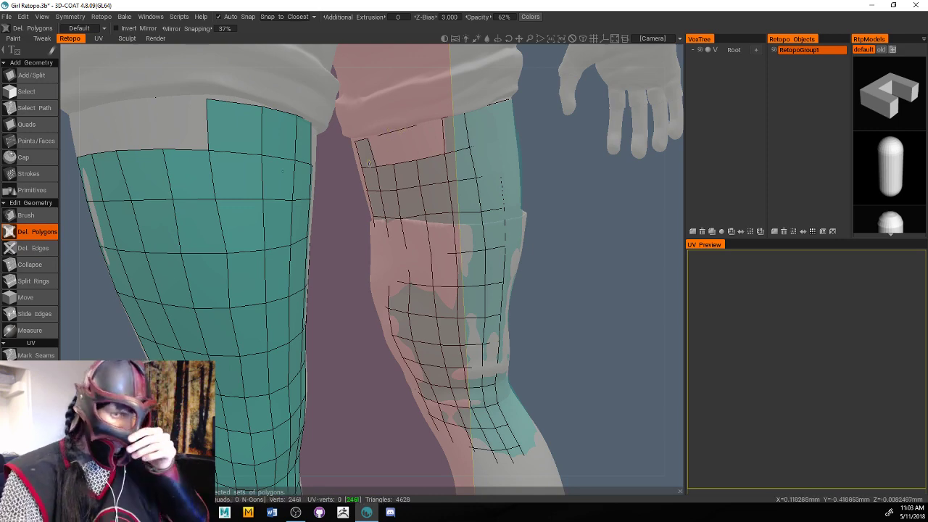
pyautogui.moveTo(94, 401); pyautogui.dragTo(445, 343)
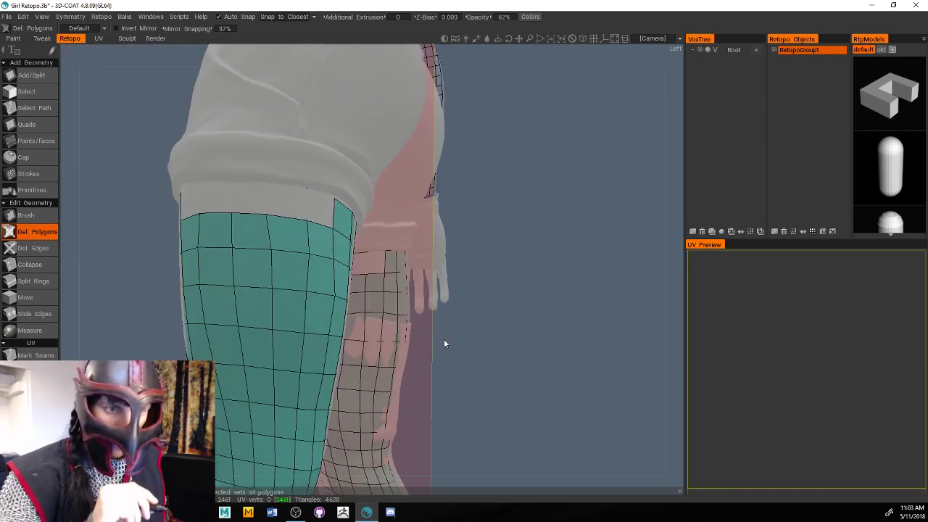
pyautogui.click(35, 124)
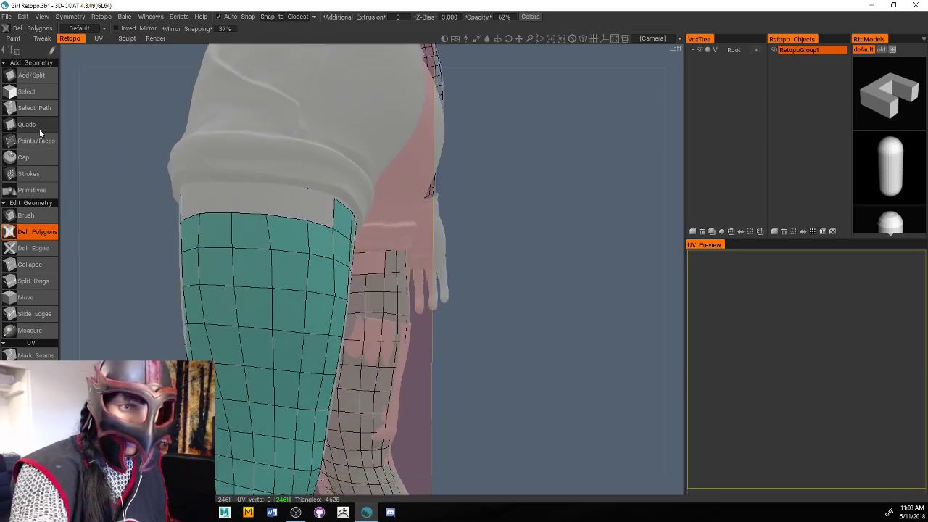
pyautogui.moveTo(513, 254); pyautogui.dragTo(489, 257)
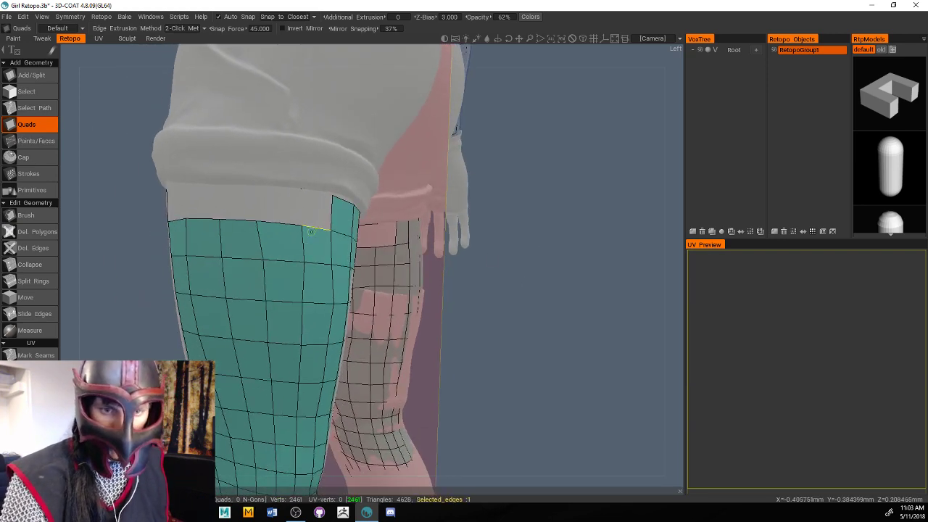
pyautogui.click(333, 196)
pyautogui.hotkey('ctrl', 'z')
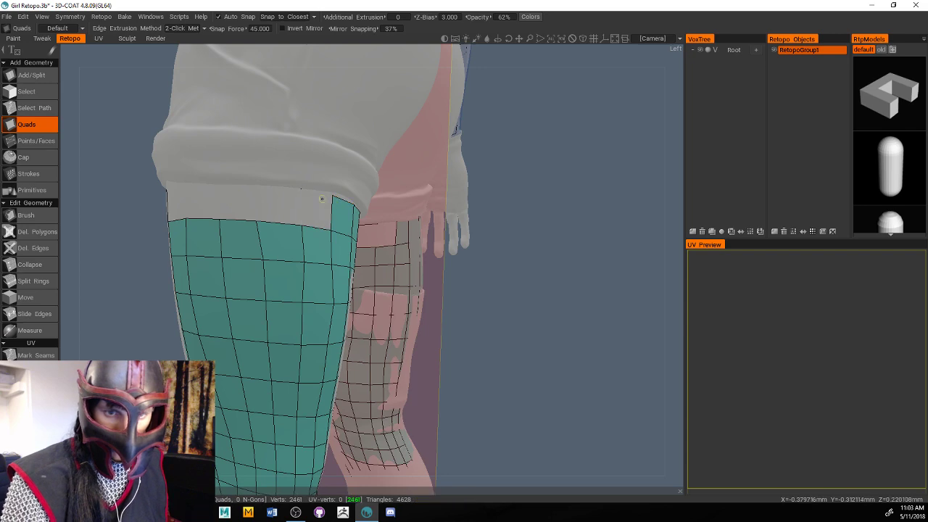
# Delete the stray polygon hidden under the shorts cuff at the top of the left thigh with Del. Polygons
pyautogui.moveTo(513, 265); pyautogui.dragTo(521, 290, button='right')
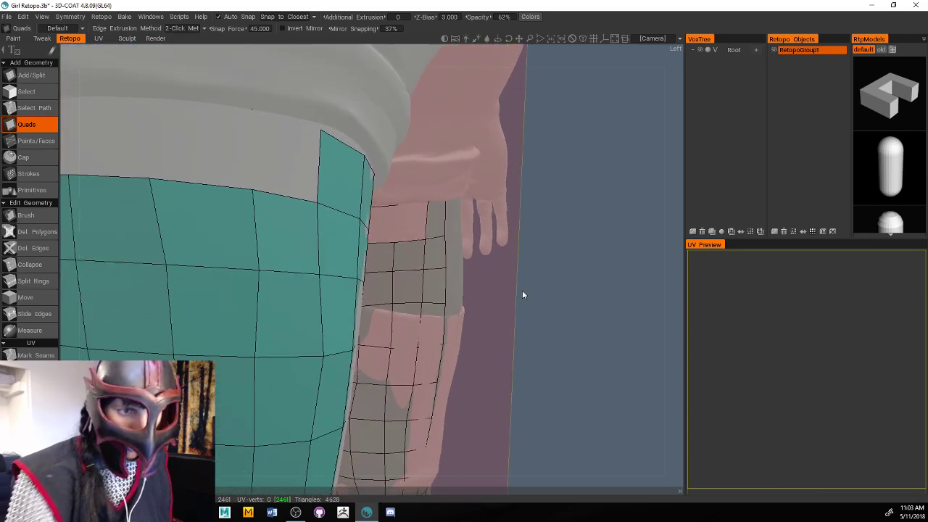
pyautogui.click(41, 234)
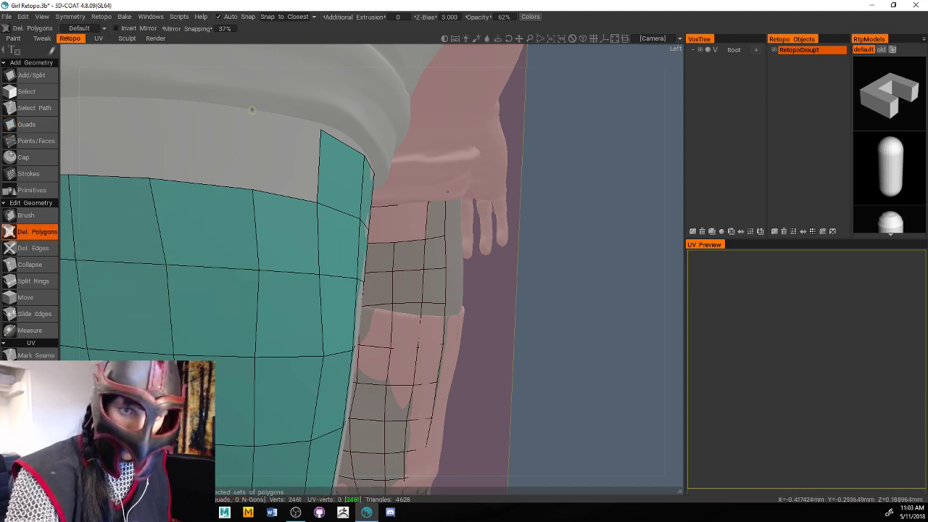
pyautogui.moveTo(580, 167); pyautogui.dragTo(510, 315)
pyautogui.scroll(-3, 500, 307)
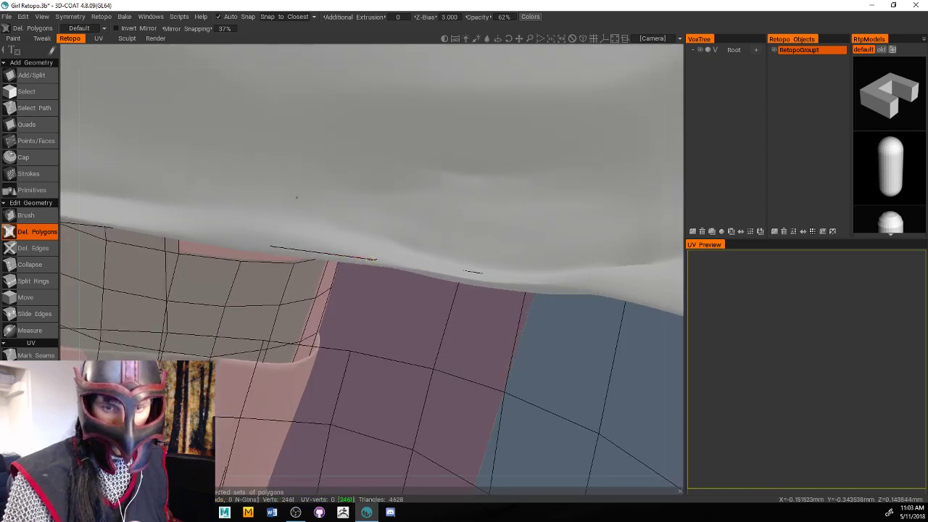
pyautogui.click(371, 258)
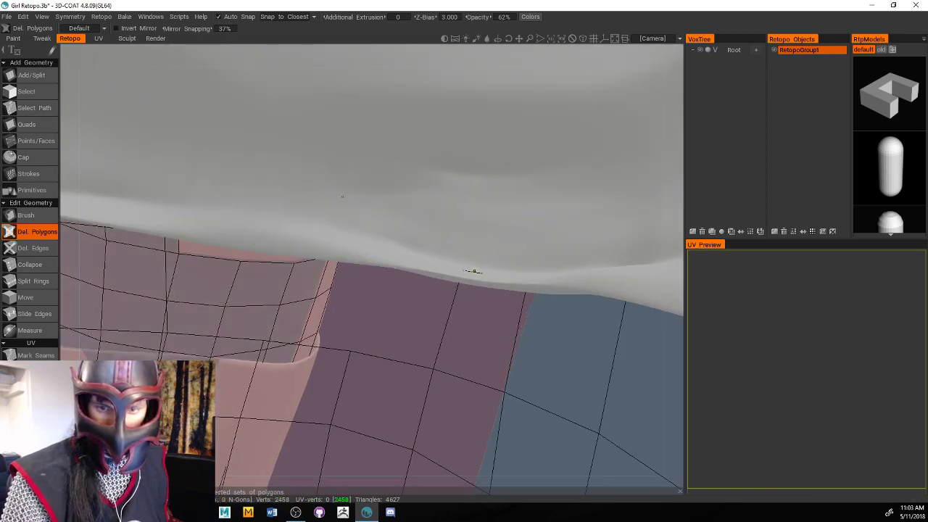
pyautogui.scroll(-5, 497, 274)
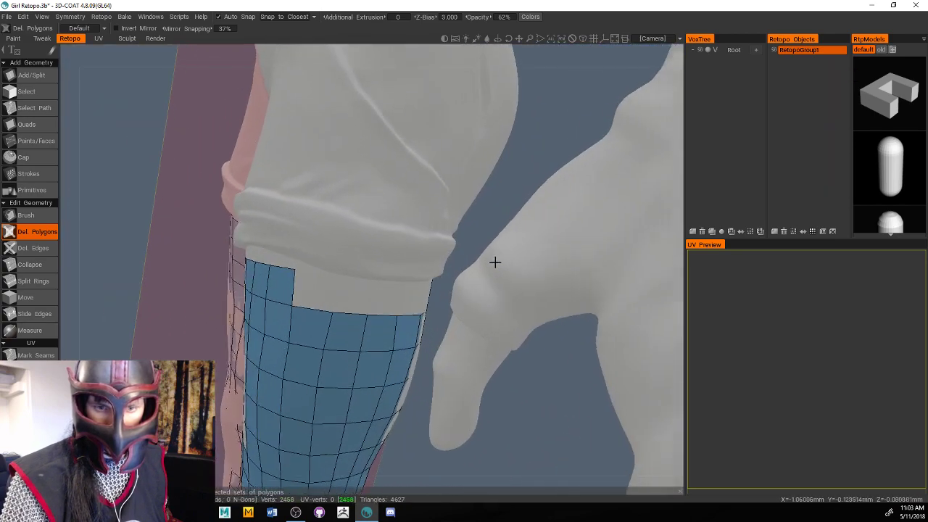
pyautogui.scroll(-1, 495, 262)
# Examine the left leg mesh from the outer and rear sides, between the shorts cuff and the boot top, for remaining gaps
pyautogui.keyDown('alt'); pyautogui.moveTo(429, 386); pyautogui.dragTo(311, 373); pyautogui.keyUp('alt')
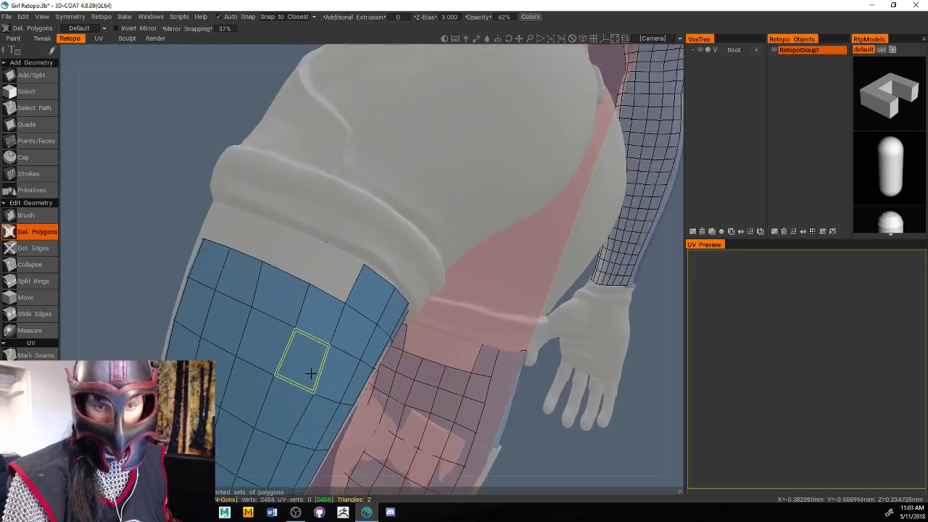
pyautogui.keyDown('alt'); pyautogui.moveTo(311, 373); pyautogui.dragTo(677, 274, button='right'); pyautogui.keyUp('alt')
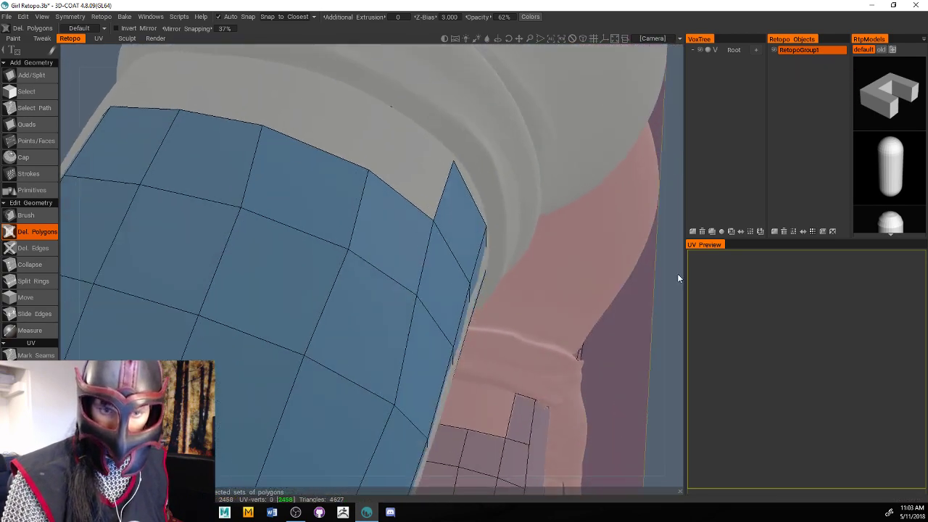
pyautogui.keyDown('alt'); pyautogui.moveTo(677, 273); pyautogui.dragTo(678, 333); pyautogui.keyUp('alt')
pyautogui.keyDown('alt'); pyautogui.moveTo(678, 333); pyautogui.dragTo(593, 344, button='right'); pyautogui.keyUp('alt')
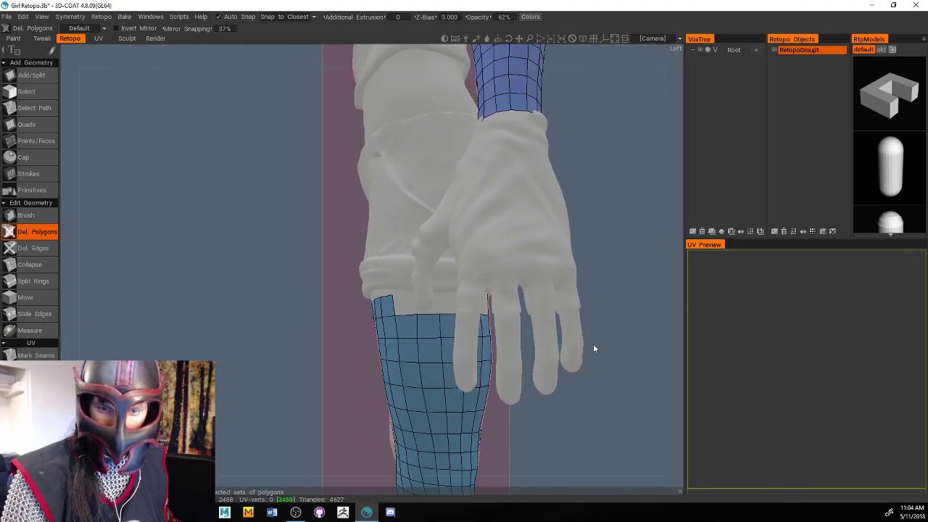
pyautogui.keyDown('alt'); pyautogui.moveTo(593, 348); pyautogui.dragTo(476, 325); pyautogui.keyUp('alt')
pyautogui.keyDown('alt'); pyautogui.moveTo(476, 325); pyautogui.dragTo(506, 334, button='right'); pyautogui.keyUp('alt')
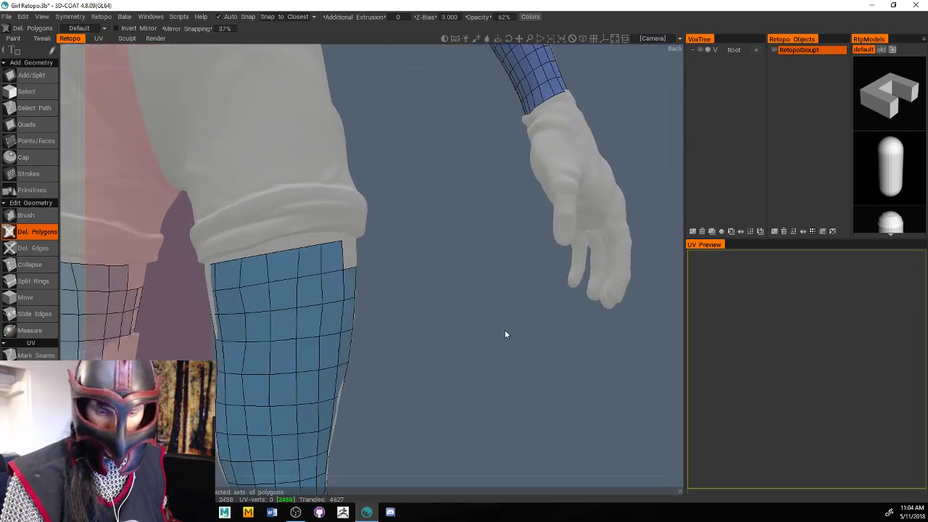
pyautogui.scroll(3, 503, 330)
pyautogui.keyDown('alt'); pyautogui.moveTo(494, 328); pyautogui.dragTo(568, 196, button='middle'); pyautogui.keyUp('alt')
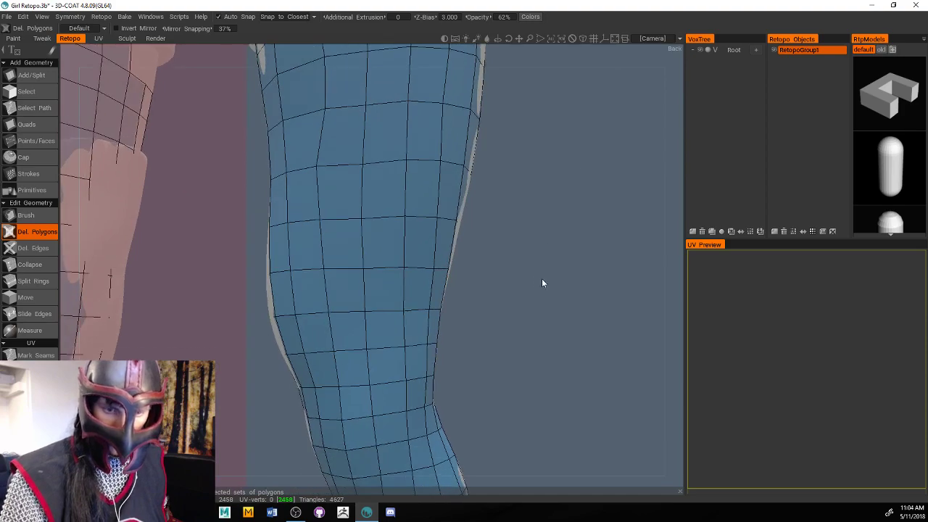
pyautogui.keyDown('alt'); pyautogui.moveTo(542, 283); pyautogui.dragTo(547, 316); pyautogui.keyUp('alt')
pyautogui.keyDown('alt'); pyautogui.moveTo(546, 316); pyautogui.dragTo(520, 318, button='right'); pyautogui.keyUp('alt')
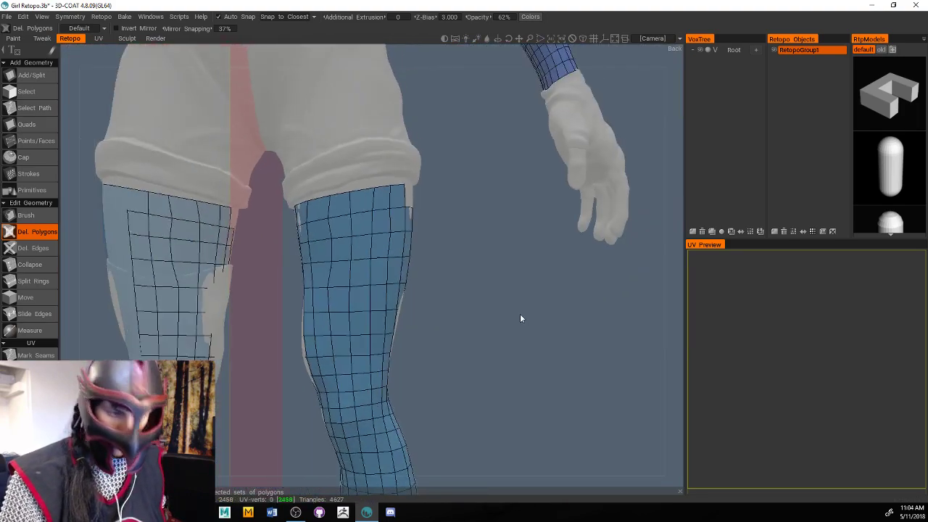
pyautogui.keyDown('alt'); pyautogui.moveTo(558, 341); pyautogui.dragTo(526, 328, button='middle'); pyautogui.keyUp('alt')
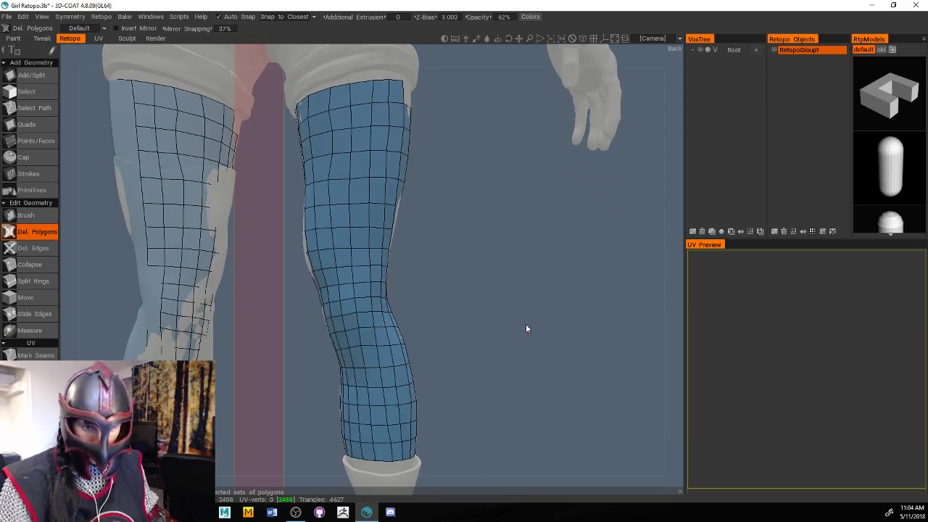
# Insert an extra edge loop around the left knee with Split Rings
pyautogui.keyDown('alt'); pyautogui.moveTo(527, 328); pyautogui.dragTo(321, 252); pyautogui.keyUp('alt')
pyautogui.scroll(5, 557, 342)
pyautogui.scroll(-3, 551, 350)
pyautogui.scroll(3, 580, 328)
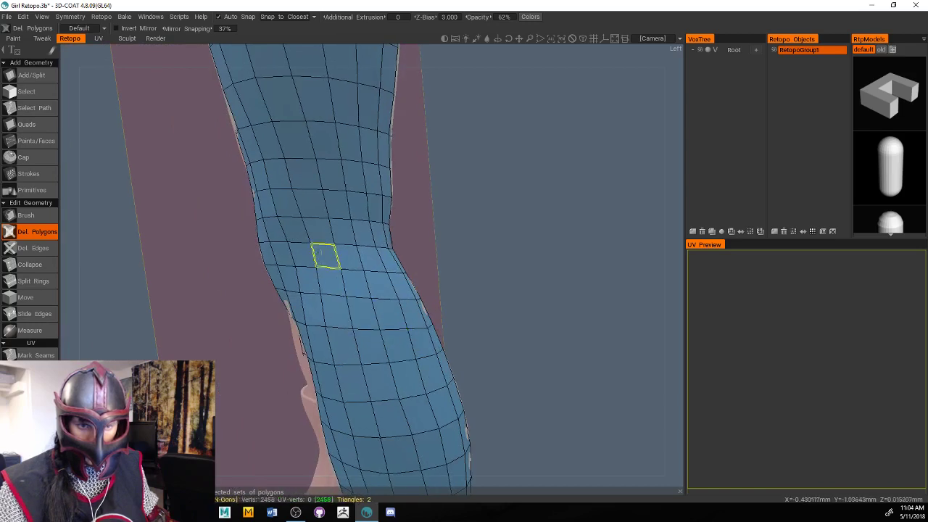
pyautogui.click(42, 279)
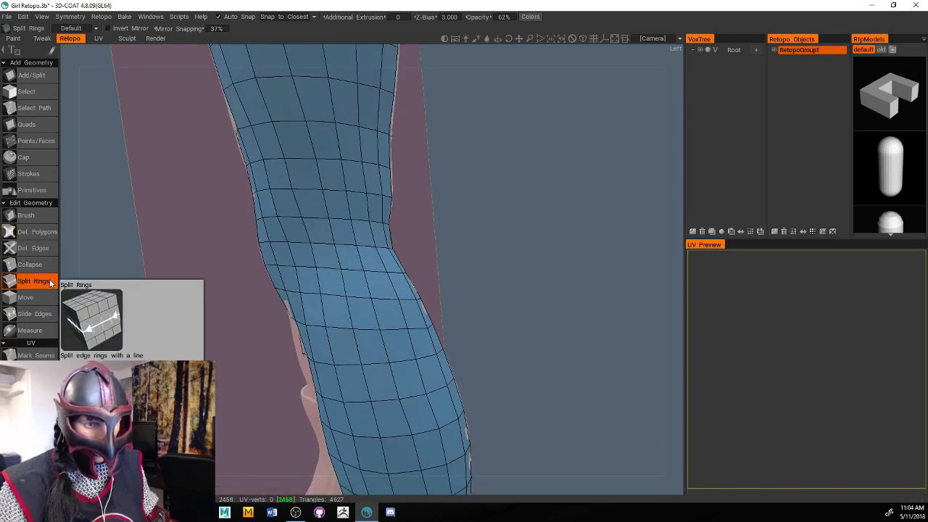
pyautogui.click(279, 252)
pyautogui.keyDown('alt'); pyautogui.moveTo(279, 251); pyautogui.dragTo(486, 348); pyautogui.keyUp('alt')
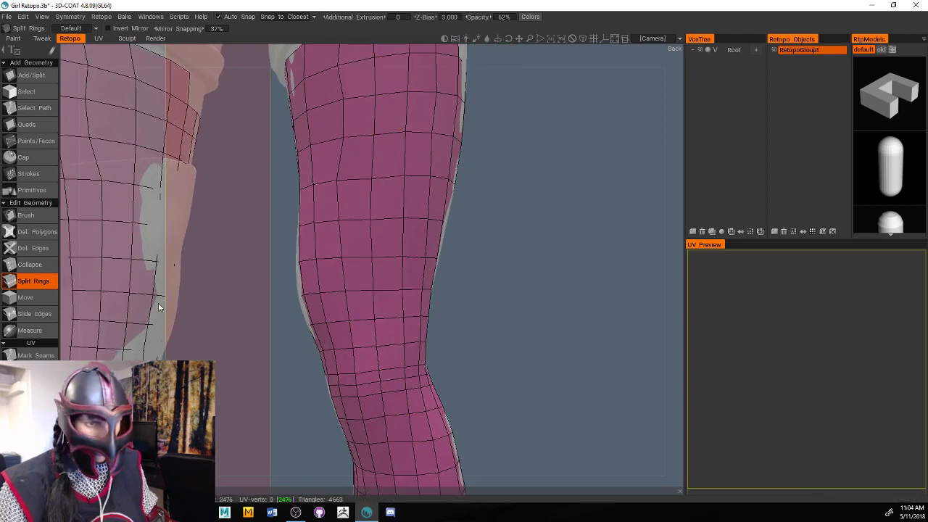
pyautogui.click(44, 313)
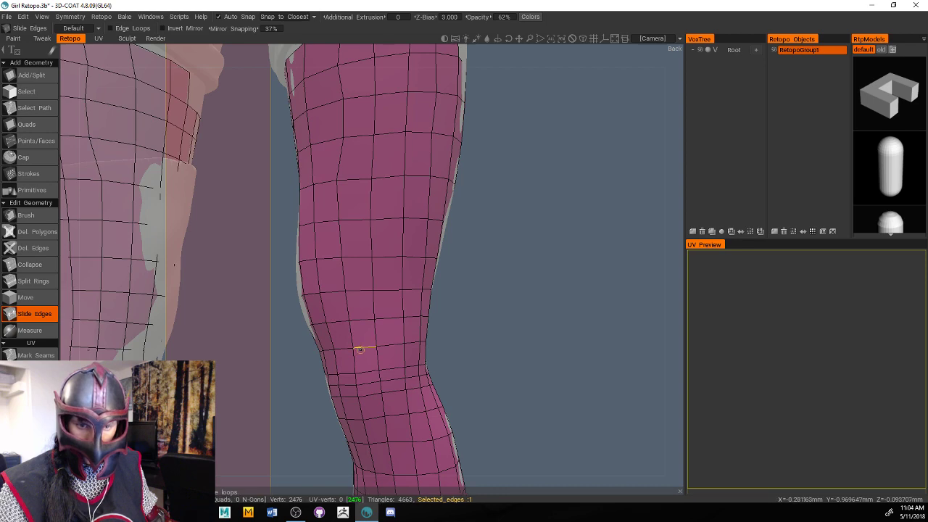
pyautogui.moveTo(362, 349); pyautogui.dragTo(362, 338)
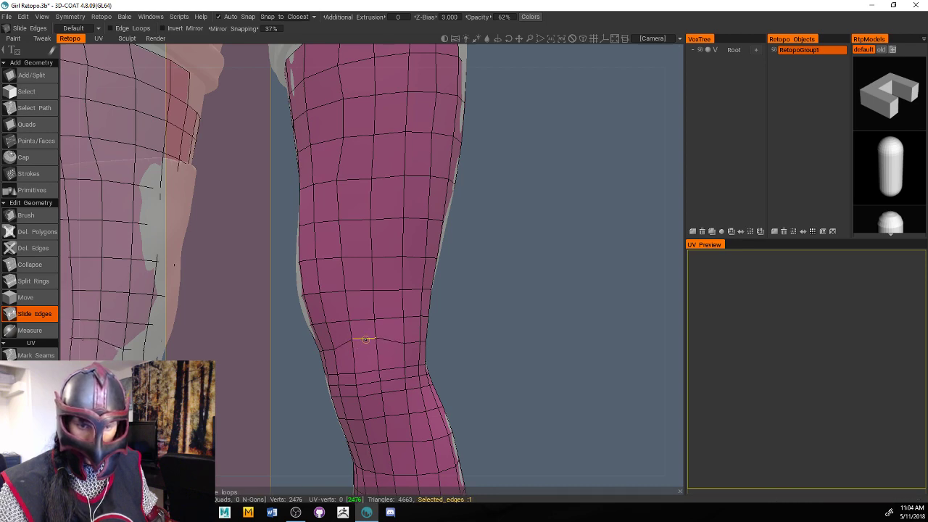
pyautogui.hotkey('ctrl', 'z')
# Smooth the kinked vertices along the rear of the left thigh with the retopo Brush
pyautogui.moveTo(555, 341); pyautogui.dragTo(486, 383, button='middle')
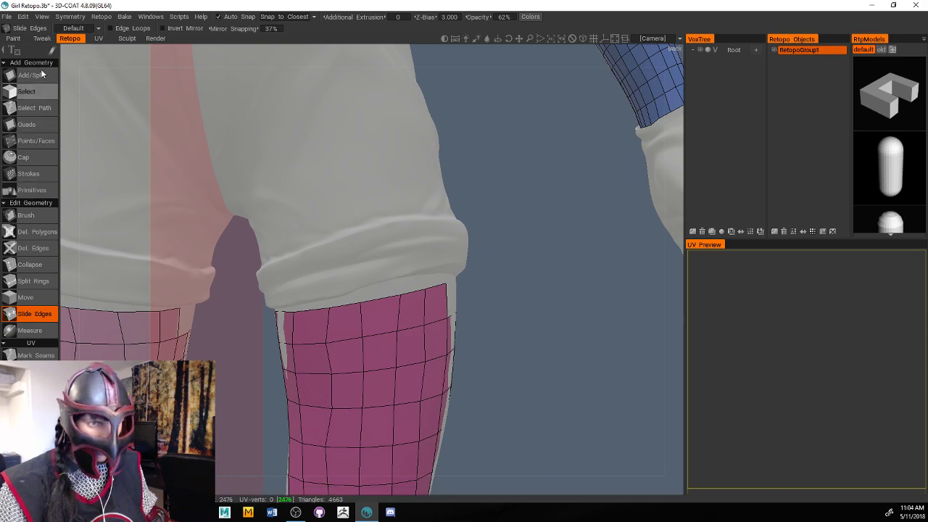
pyautogui.click(26, 215)
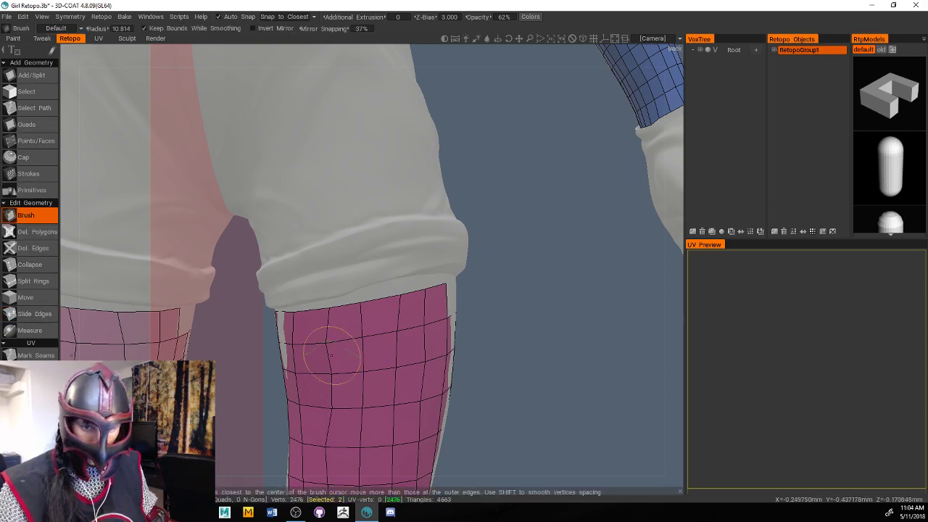
pyautogui.moveTo(321, 451)
pyautogui.mouseDown(button='middle')
pyautogui.moveTo(482, 366)
pyautogui.moveTo(480, 331)
pyautogui.mouseUp(button='middle')
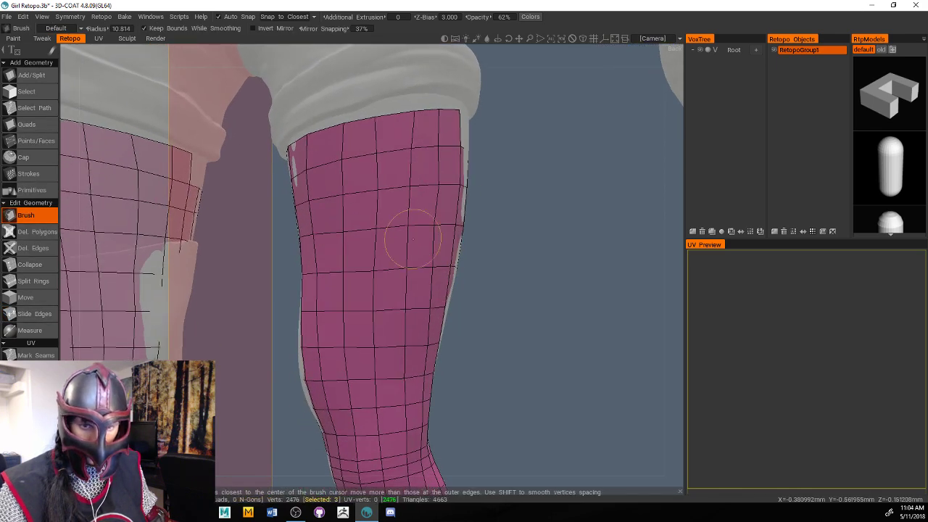
pyautogui.moveTo(343, 340)
pyautogui.mouseDown(button='middle')
pyautogui.moveTo(571, 334)
pyautogui.moveTo(550, 319)
pyautogui.mouseUp(button='middle')
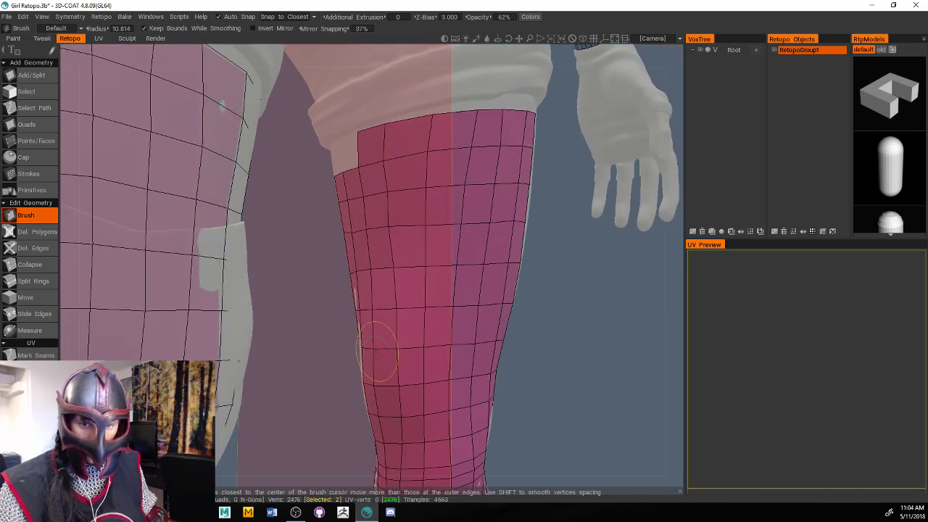
pyautogui.moveTo(384, 405); pyautogui.dragTo(450, 355, button='middle')
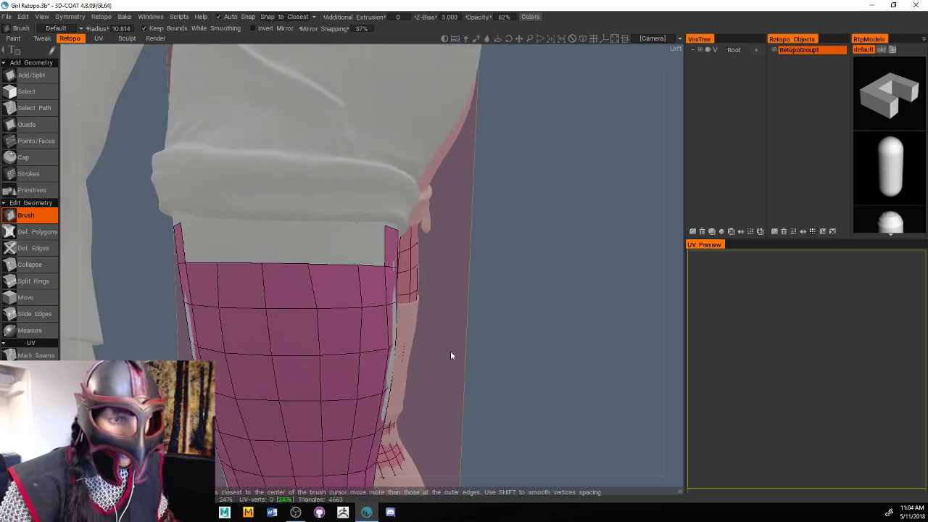
# Fill the missing top row below the shorts cuff on the outer left thigh with five quads
pyautogui.click(54, 124)
pyautogui.moveTo(435, 275); pyautogui.dragTo(435, 240, button='middle')
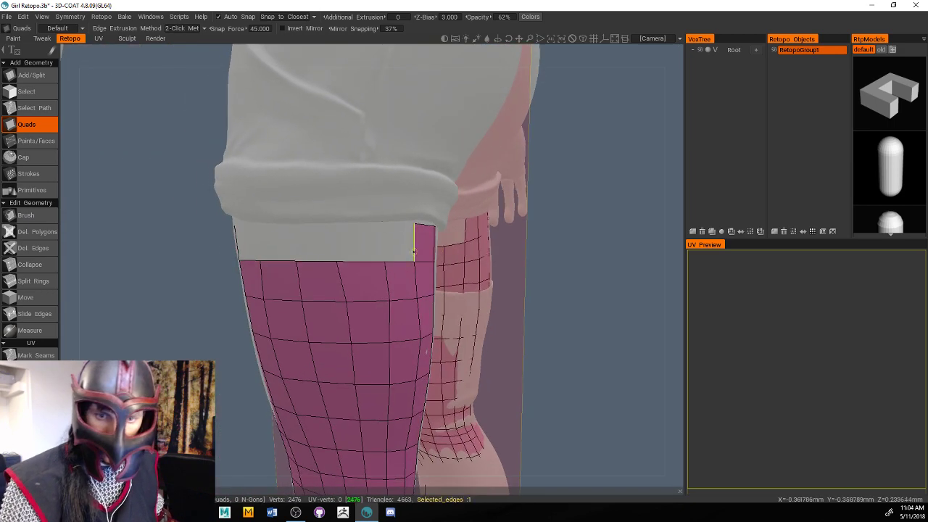
pyautogui.click(414, 240)
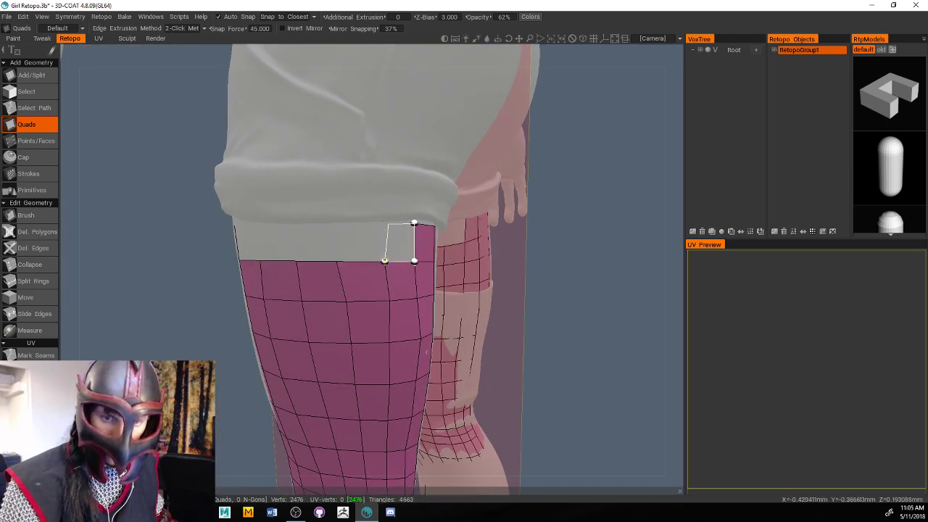
pyautogui.click(388, 224)
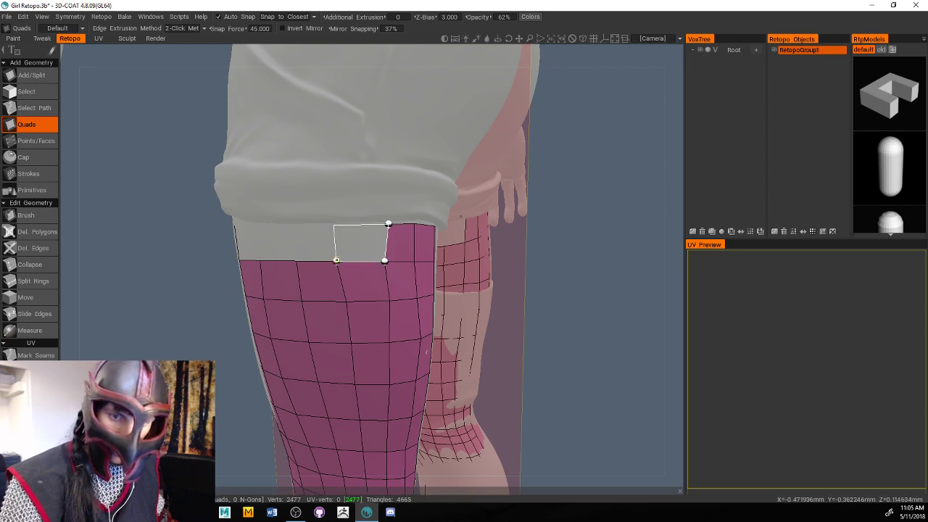
pyautogui.click(333, 224)
pyautogui.click(293, 225)
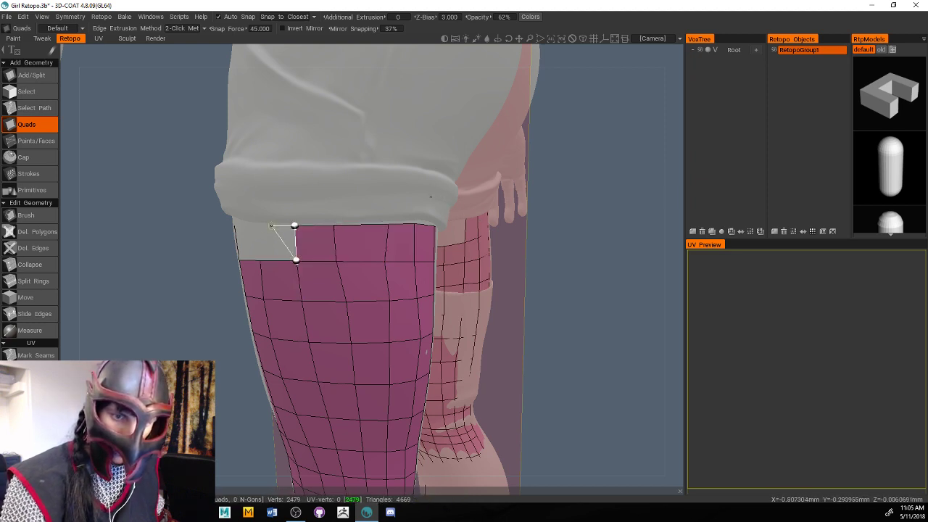
pyautogui.click(258, 225)
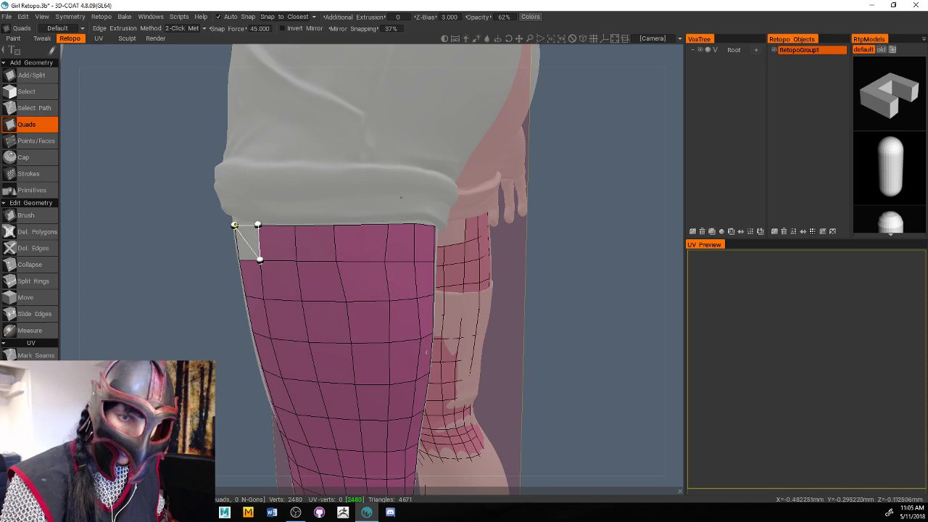
pyautogui.click(233, 225)
# Fill the remaining gap below the shorts cuff on the inner left thigh with three quads
pyautogui.moveTo(464, 311); pyautogui.dragTo(489, 332, button='middle')
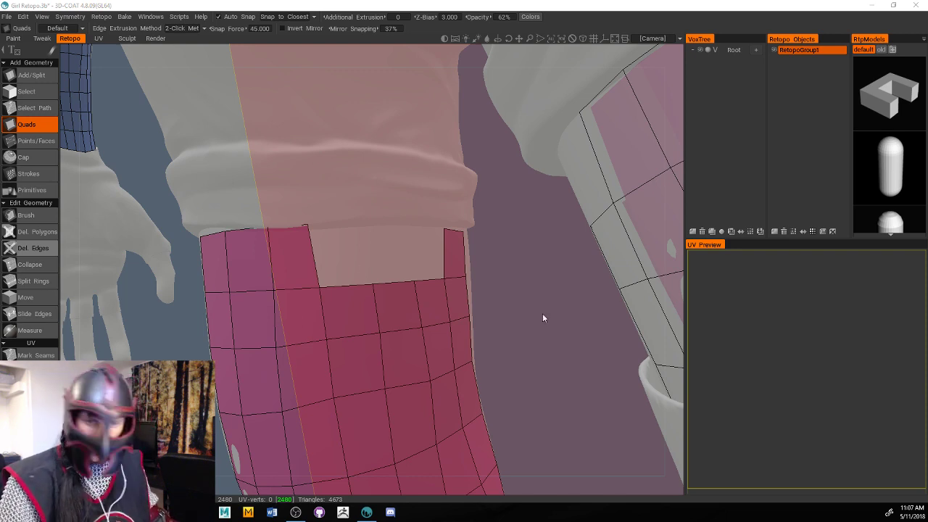
pyautogui.moveTo(519, 350); pyautogui.dragTo(478, 359, button='middle')
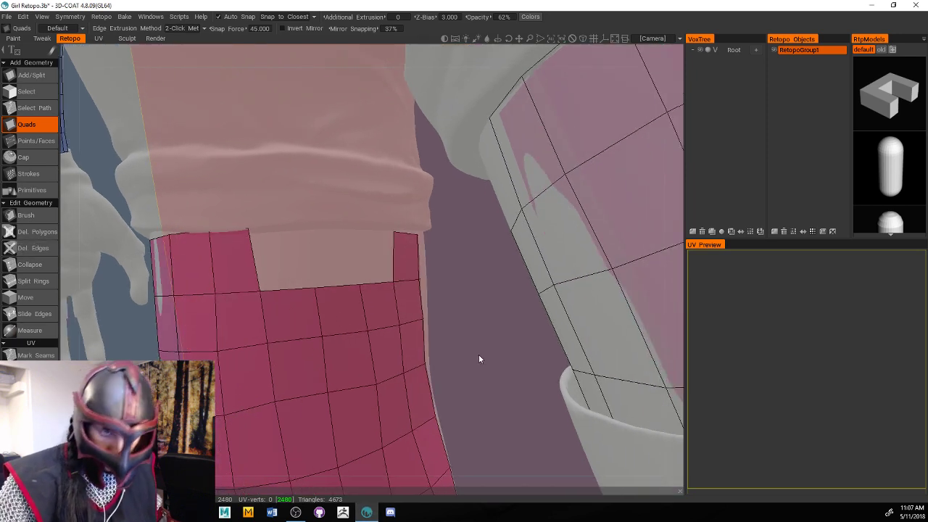
pyautogui.click(42, 211)
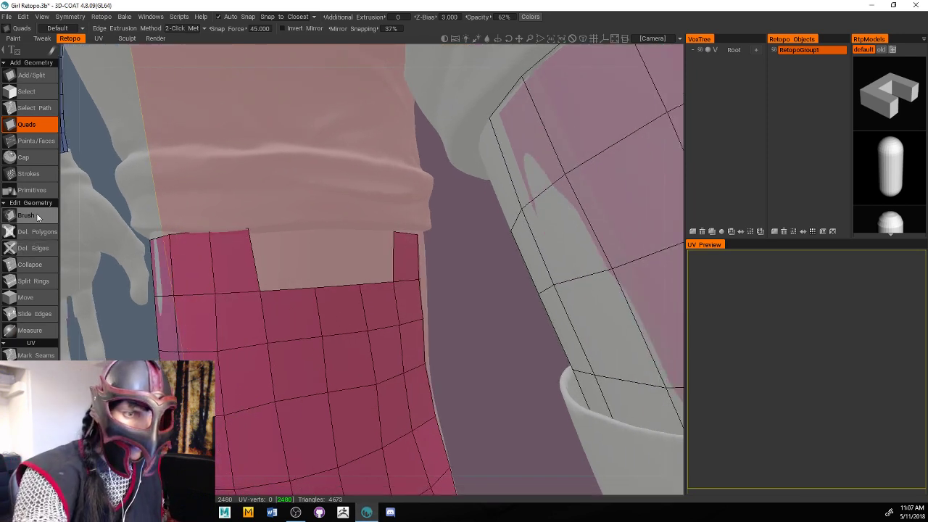
pyautogui.click(40, 124)
pyautogui.click(248, 228)
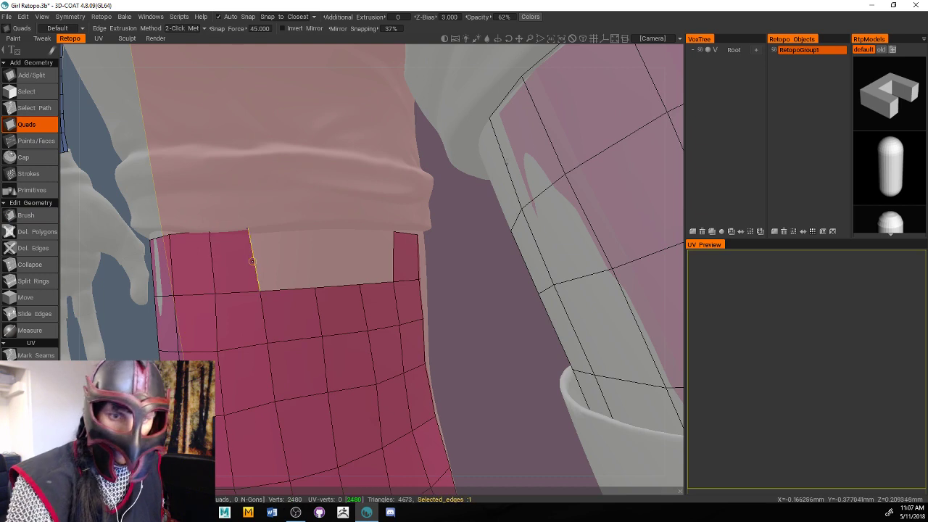
pyautogui.click(260, 290)
pyautogui.click(308, 229)
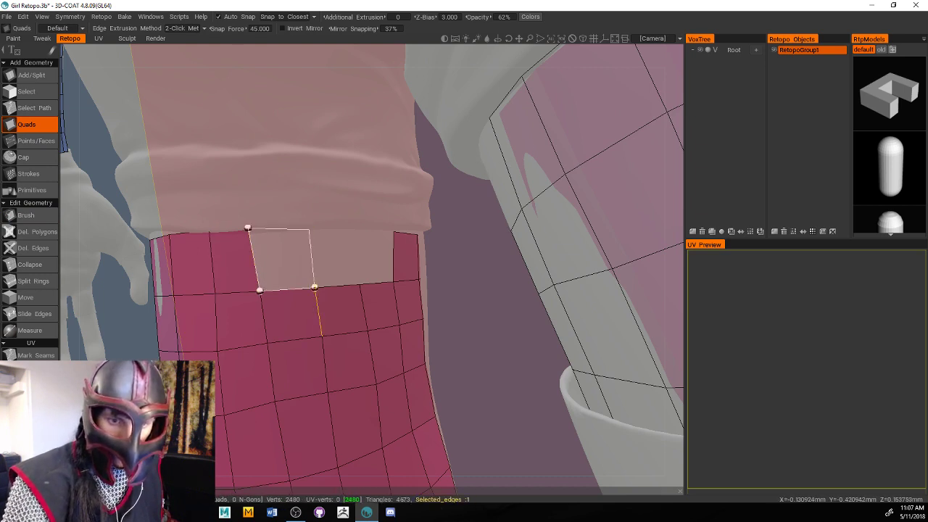
pyautogui.click(314, 287)
pyautogui.click(352, 231)
pyautogui.click(357, 283)
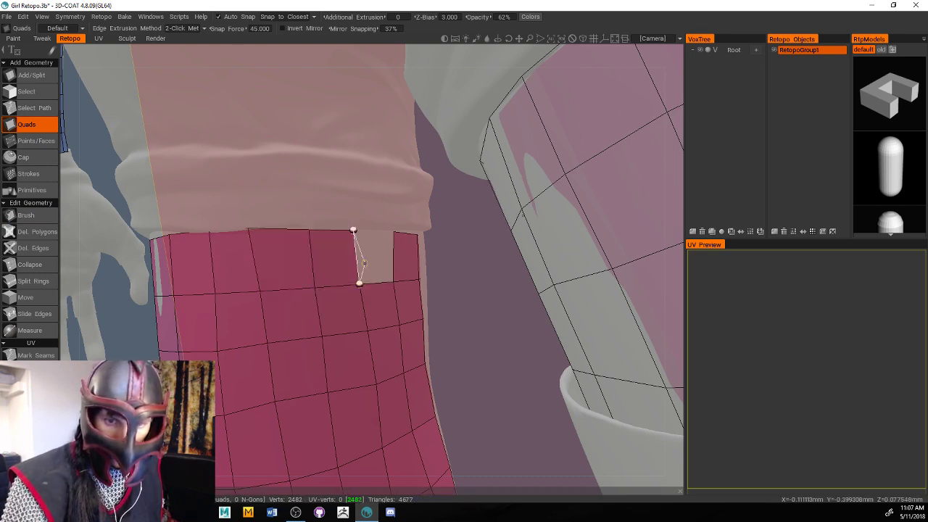
pyautogui.click(393, 231)
pyautogui.click(393, 281)
pyautogui.keyDown('alt'); pyautogui.moveTo(424, 319); pyautogui.dragTo(516, 338); pyautogui.keyUp('alt')
pyautogui.keyDown('alt'); pyautogui.moveTo(543, 334); pyautogui.dragTo(525, 334, button='right'); pyautogui.keyUp('alt')
pyautogui.keyDown('alt'); pyautogui.moveTo(524, 333); pyautogui.dragTo(584, 331, button='middle'); pyautogui.keyUp('alt')
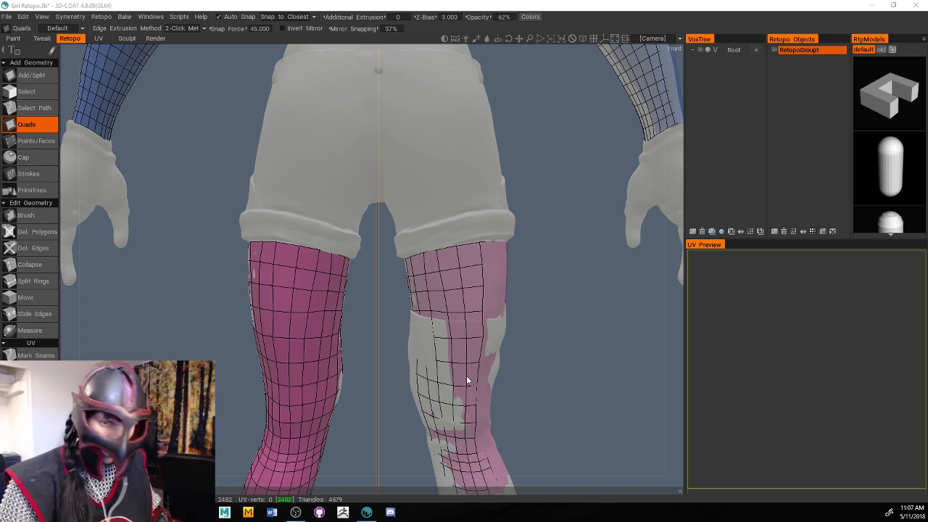
pyautogui.moveTo(504, 348); pyautogui.dragTo(268, 336, button='middle')
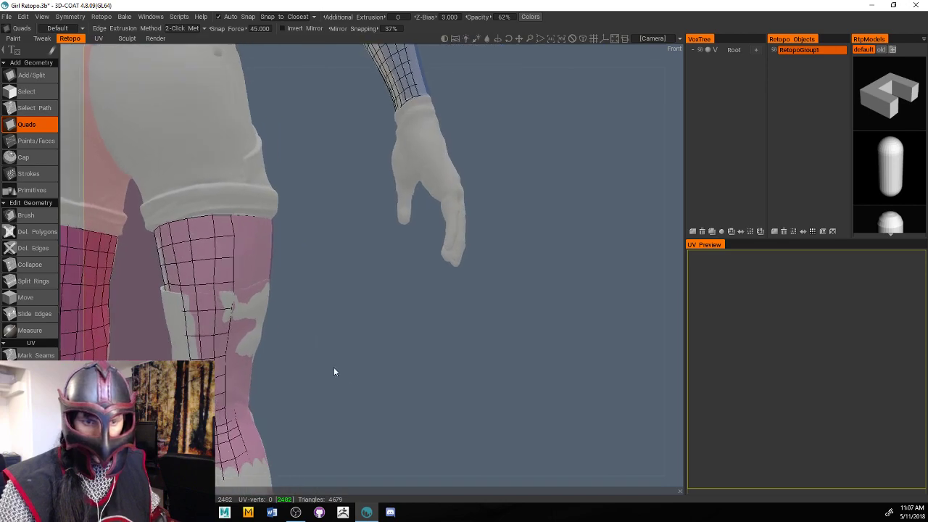
# Inspect the left leg mesh from the shorts cuff down to the boot for remaining gaps
pyautogui.moveTo(333, 366); pyautogui.dragTo(491, 367, button='right')
pyautogui.moveTo(490, 366); pyautogui.dragTo(402, 384)
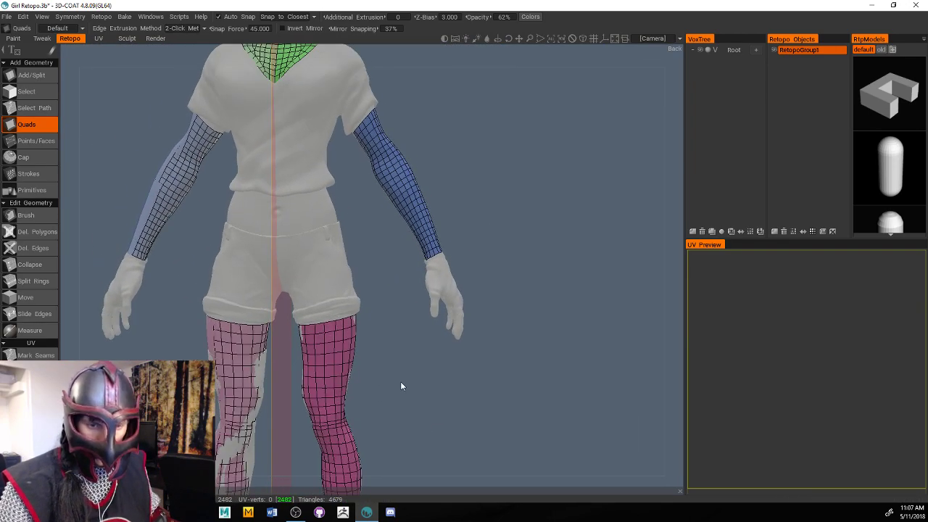
pyautogui.moveTo(401, 385); pyautogui.dragTo(404, 184, button='middle')
pyautogui.moveTo(405, 188); pyautogui.dragTo(415, 252, button='right')
pyautogui.moveTo(416, 252); pyautogui.dragTo(424, 236, button='middle')
pyautogui.moveTo(425, 236)
pyautogui.mouseDown()
pyautogui.moveTo(488, 250)
pyautogui.moveTo(423, 238)
pyautogui.mouseUp()
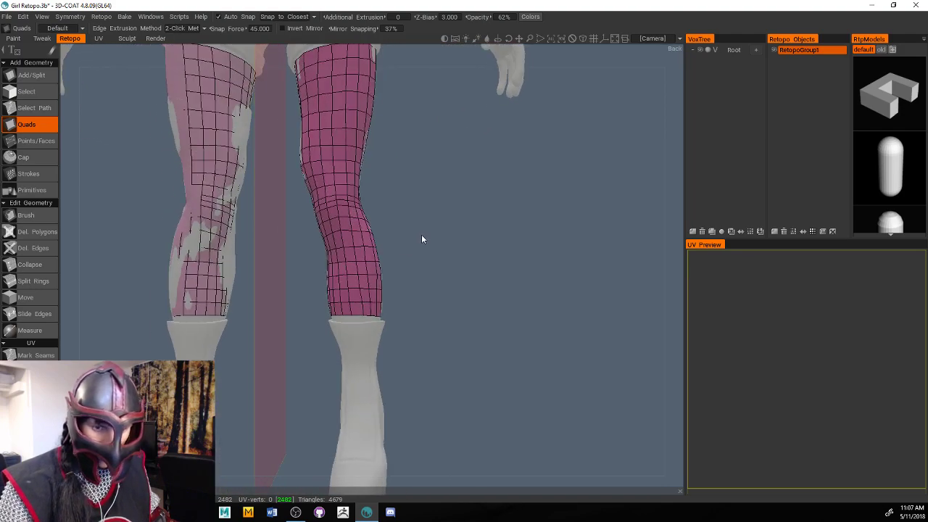
pyautogui.moveTo(437, 315); pyautogui.dragTo(403, 250, button='middle')
pyautogui.moveTo(404, 250); pyautogui.dragTo(490, 389, button='right')
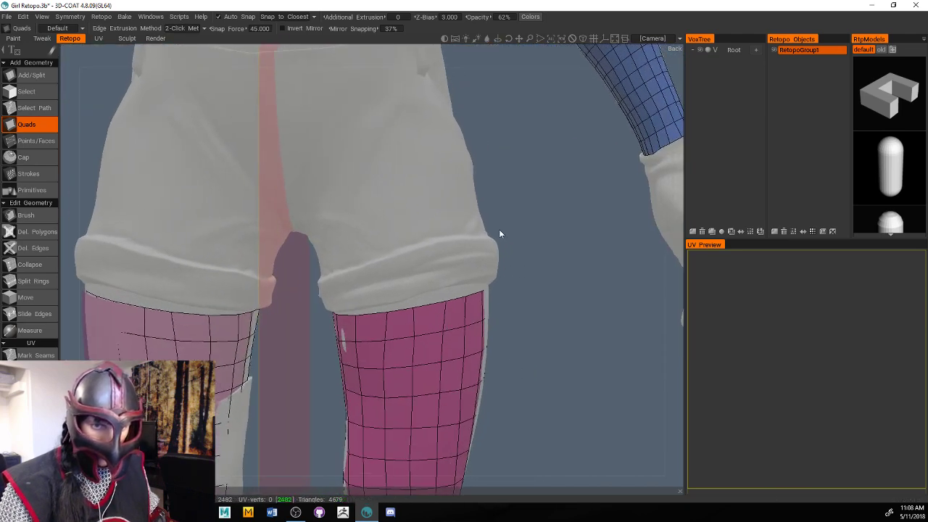
pyautogui.moveTo(490, 261); pyautogui.dragTo(471, 273, button='right')
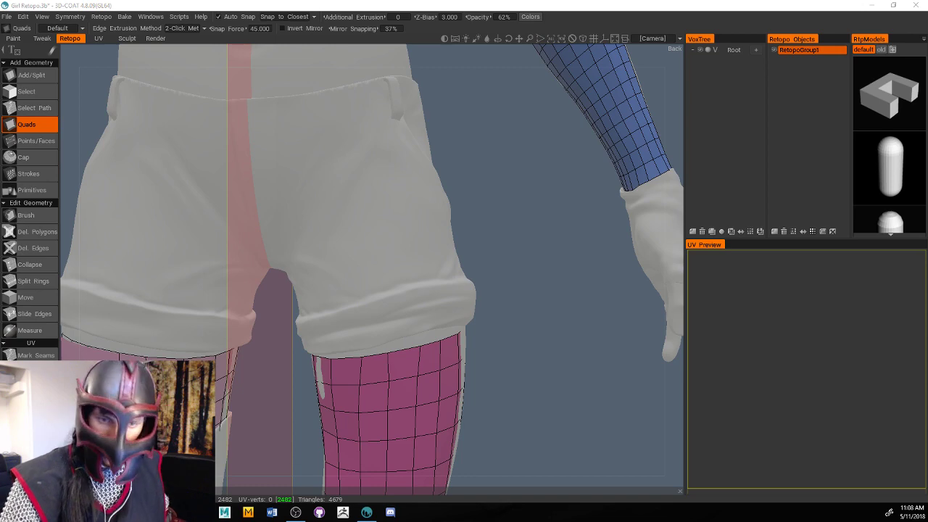
pyautogui.moveTo(533, 299); pyautogui.dragTo(535, 305)
pyautogui.moveTo(535, 306); pyautogui.dragTo(544, 305, button='right')
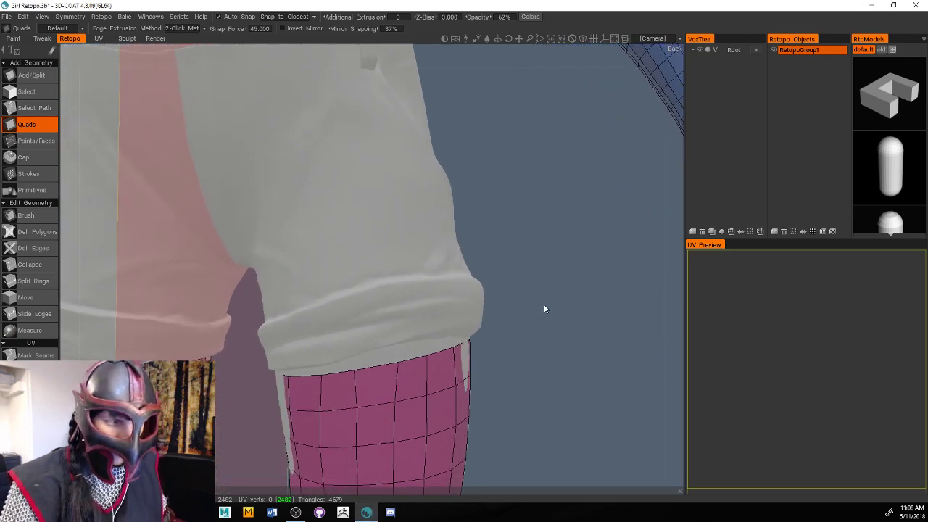
pyautogui.moveTo(545, 309); pyautogui.dragTo(539, 338)
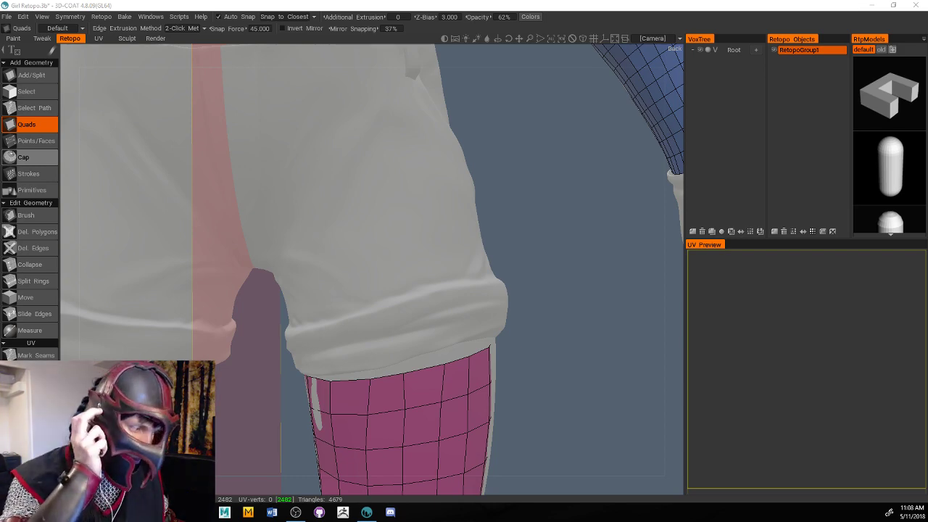
# Pull the top edge of the left thigh mesh up against the shorts cuff on the front and outer side with the retopo Brush
pyautogui.scroll(3, 590, 245)
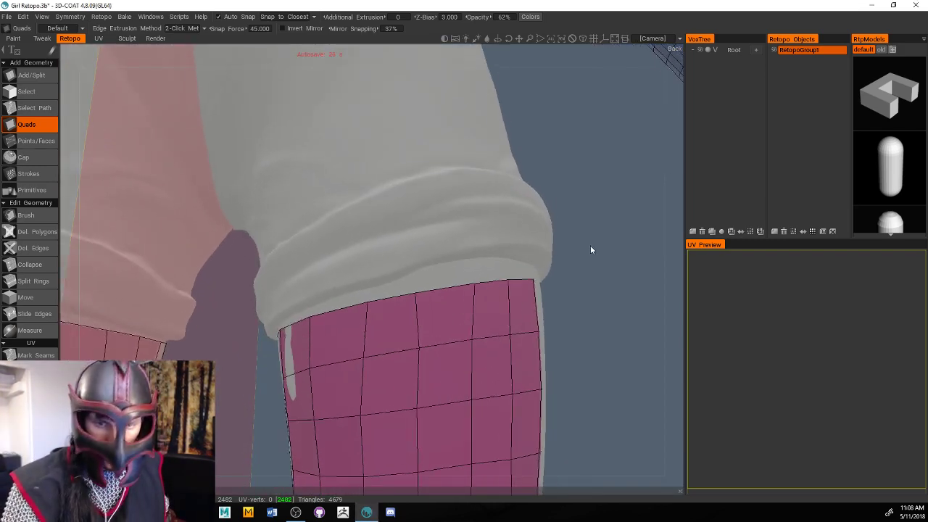
pyautogui.click(27, 215)
pyautogui.moveTo(394, 347)
pyautogui.mouseDown()
pyautogui.moveTo(425, 300)
pyautogui.moveTo(301, 334)
pyautogui.moveTo(627, 280)
pyautogui.moveTo(497, 348)
pyautogui.moveTo(482, 345)
pyautogui.moveTo(498, 340)
pyautogui.moveTo(358, 418)
pyautogui.moveTo(558, 333)
pyautogui.mouseUp()
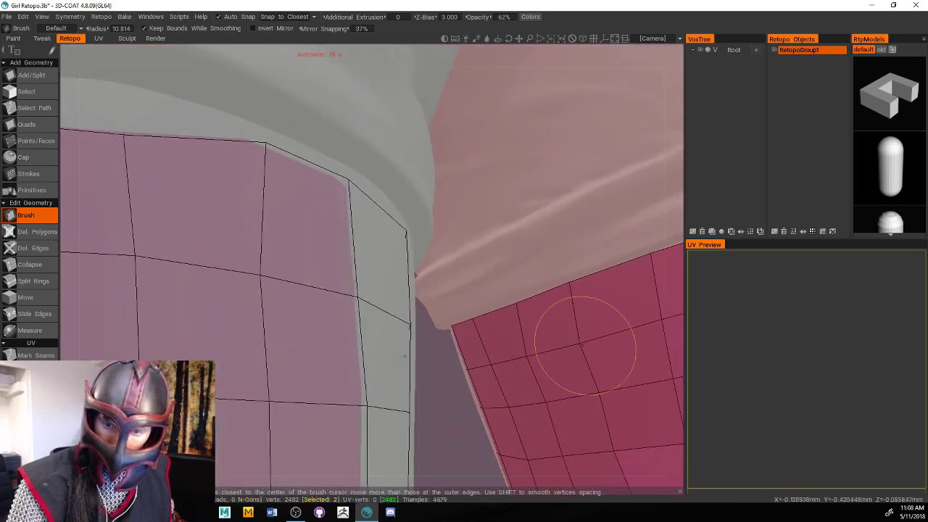
pyautogui.moveTo(447, 439)
pyautogui.keyDown('alt'); pyautogui.mouseDown()
pyautogui.moveTo(343, 459)
pyautogui.moveTo(319, 424)
pyautogui.mouseUp(); pyautogui.keyUp('alt')
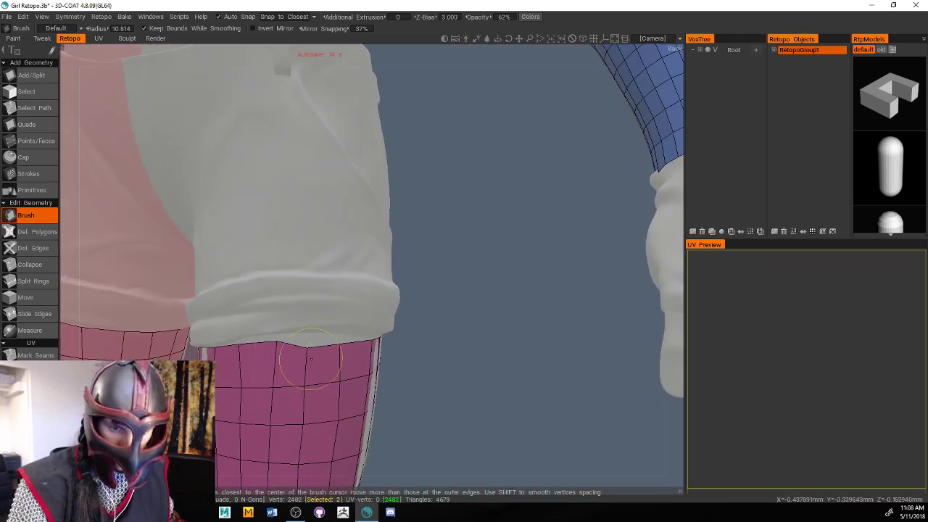
pyautogui.moveTo(311, 358)
pyautogui.mouseDown()
pyautogui.moveTo(308, 365)
pyautogui.moveTo(344, 345)
pyautogui.moveTo(406, 358)
pyautogui.moveTo(286, 340)
pyautogui.mouseUp()
pyautogui.keyDown('alt'); pyautogui.moveTo(384, 403); pyautogui.dragTo(330, 399); pyautogui.keyUp('alt')
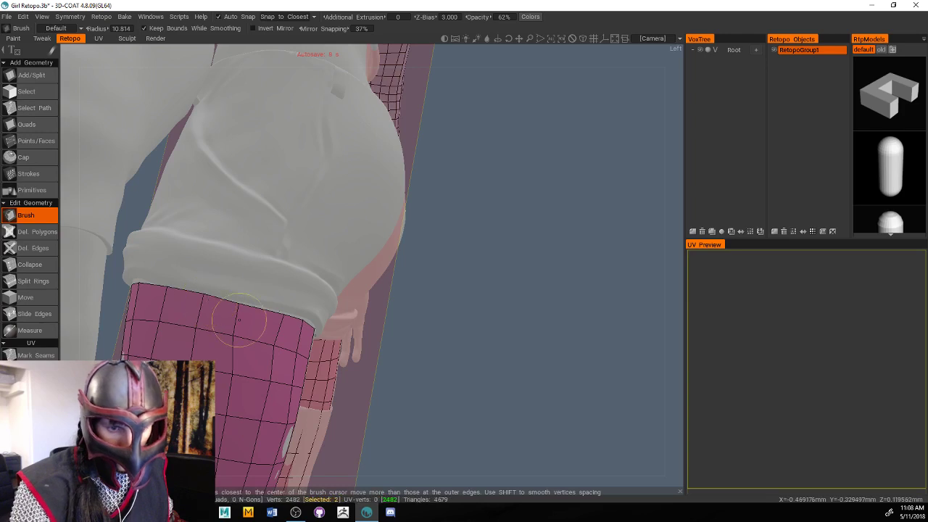
pyautogui.moveTo(238, 320)
pyautogui.mouseDown()
pyautogui.moveTo(269, 375)
pyautogui.moveTo(239, 340)
pyautogui.moveTo(275, 376)
pyautogui.moveTo(244, 377)
pyautogui.moveTo(462, 317)
pyautogui.moveTo(417, 348)
pyautogui.mouseUp()
pyautogui.moveTo(371, 373)
pyautogui.keyDown('alt'); pyautogui.mouseDown()
pyautogui.moveTo(329, 367)
pyautogui.moveTo(414, 369)
pyautogui.moveTo(288, 255)
pyautogui.mouseUp(); pyautogui.keyUp('alt')
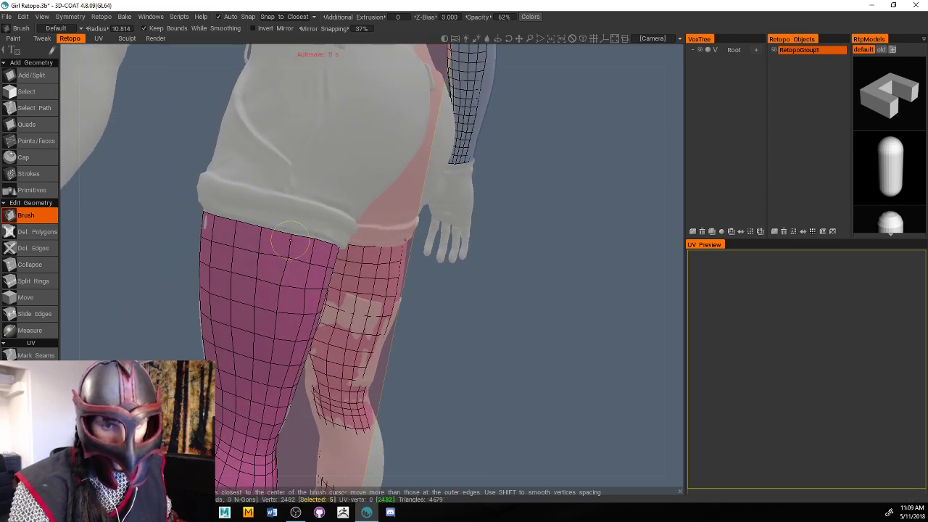
pyautogui.click(299, 275)
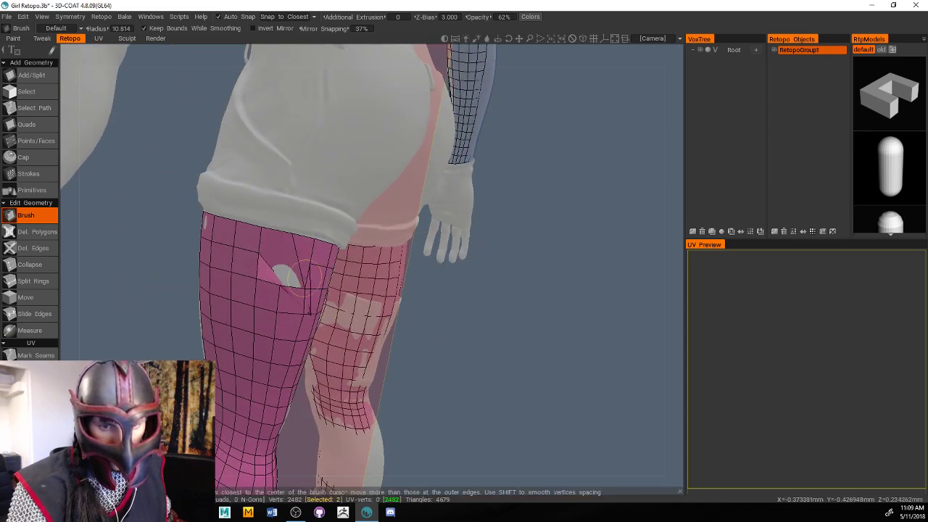
pyautogui.moveTo(312, 286)
pyautogui.mouseDown()
pyautogui.moveTo(289, 261)
pyautogui.moveTo(282, 319)
pyautogui.moveTo(308, 276)
pyautogui.mouseUp()
pyautogui.keyDown('alt'); pyautogui.moveTo(497, 342); pyautogui.dragTo(340, 305); pyautogui.keyUp('alt')
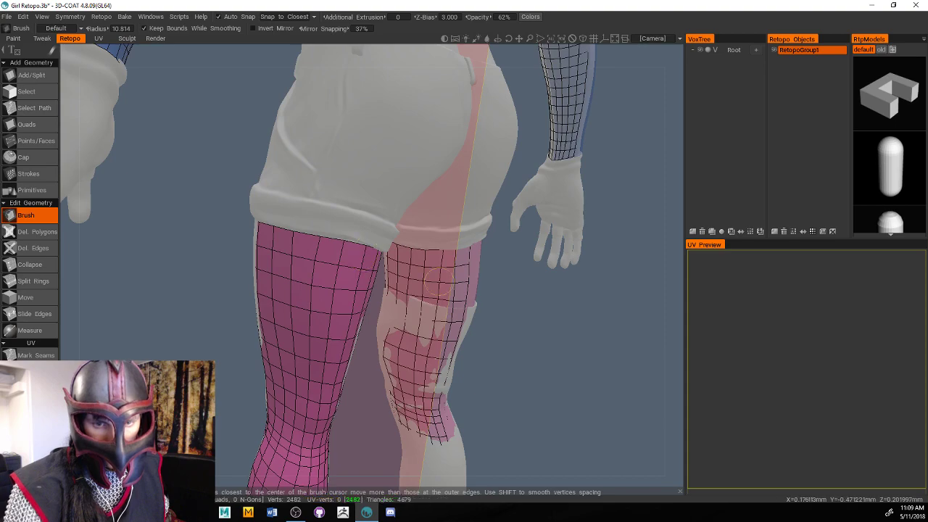
# Push the top edge of the inner left thigh mesh up to the shorts cuff with the retopo Brush
pyautogui.moveTo(437, 281)
pyautogui.keyDown('alt'); pyautogui.mouseDown()
pyautogui.moveTo(508, 273)
pyautogui.moveTo(533, 311)
pyautogui.mouseUp(); pyautogui.keyUp('alt')
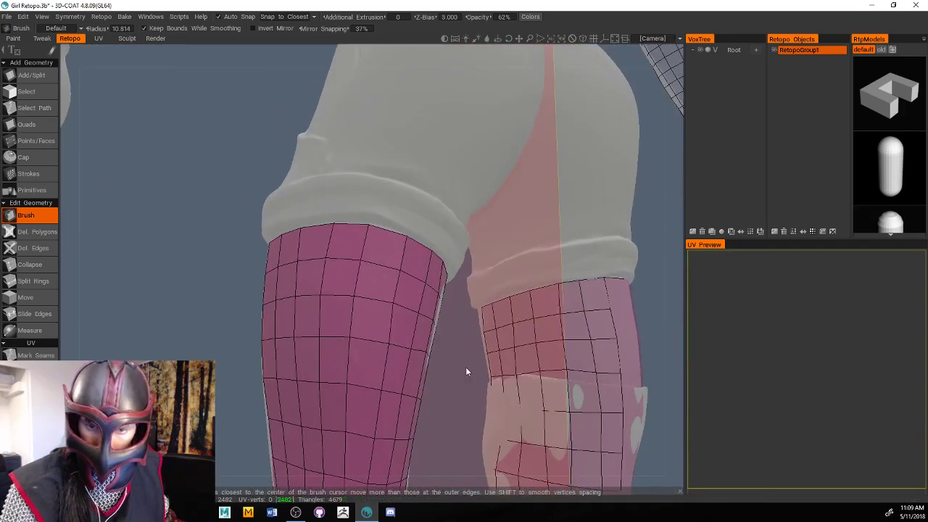
pyautogui.keyDown('alt'); pyautogui.moveTo(466, 371); pyautogui.dragTo(367, 278); pyautogui.keyUp('alt')
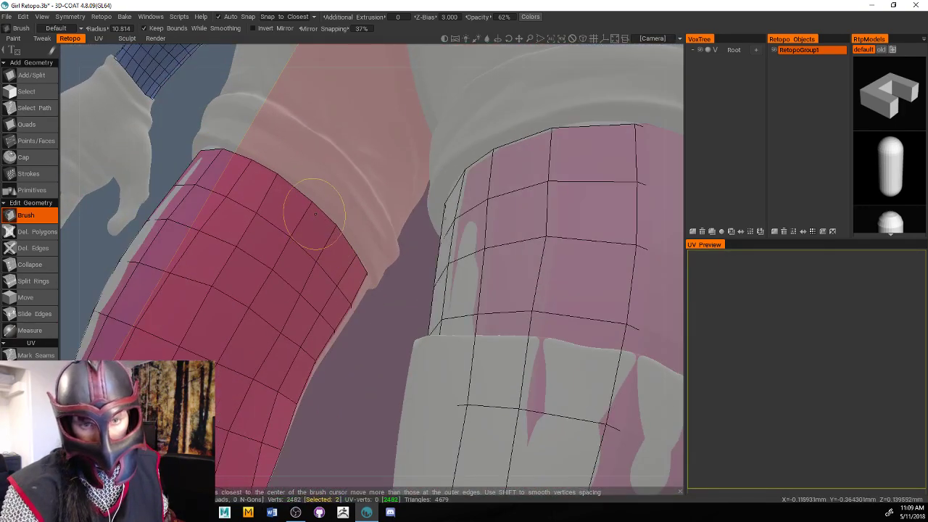
pyautogui.scroll(5, 348, 345)
pyautogui.scroll(-5, 352, 363)
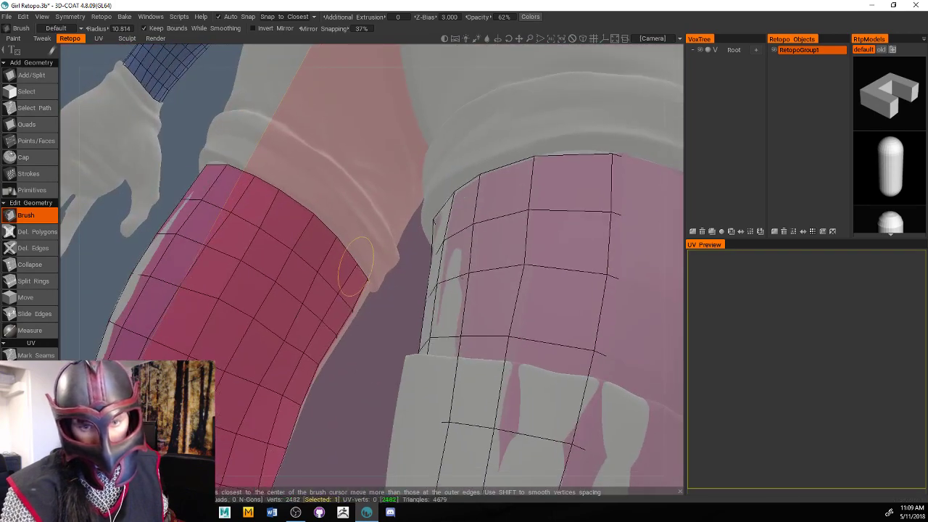
pyautogui.keyDown('alt'); pyautogui.moveTo(352, 363); pyautogui.dragTo(349, 424); pyautogui.keyUp('alt')
pyautogui.moveTo(284, 204)
pyautogui.mouseDown()
pyautogui.moveTo(312, 229)
pyautogui.moveTo(227, 169)
pyautogui.mouseUp()
pyautogui.keyDown('alt'); pyautogui.keyDown('shift'); pyautogui.moveTo(400, 285); pyautogui.dragTo(487, 318); pyautogui.keyUp('shift'); pyautogui.keyUp('alt')
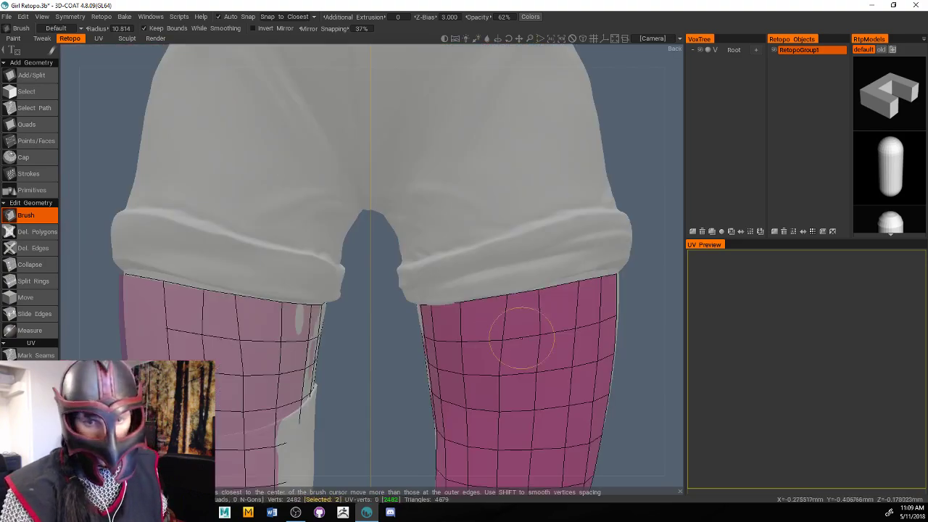
# Brush the top edge of the left upper arm mesh up to the shirt sleeve along the front of the arm
pyautogui.scroll(-5, 615, 283)
pyautogui.keyDown('alt'); pyautogui.moveTo(565, 320); pyautogui.dragTo(539, 395); pyautogui.keyUp('alt')
pyautogui.scroll(2, 586, 279)
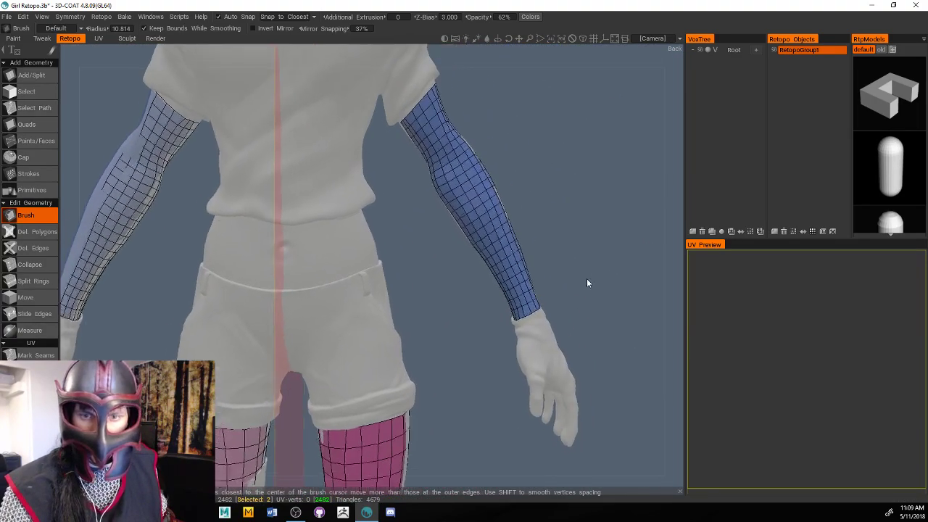
pyautogui.scroll(-3, 580, 290)
pyautogui.scroll(3, 602, 297)
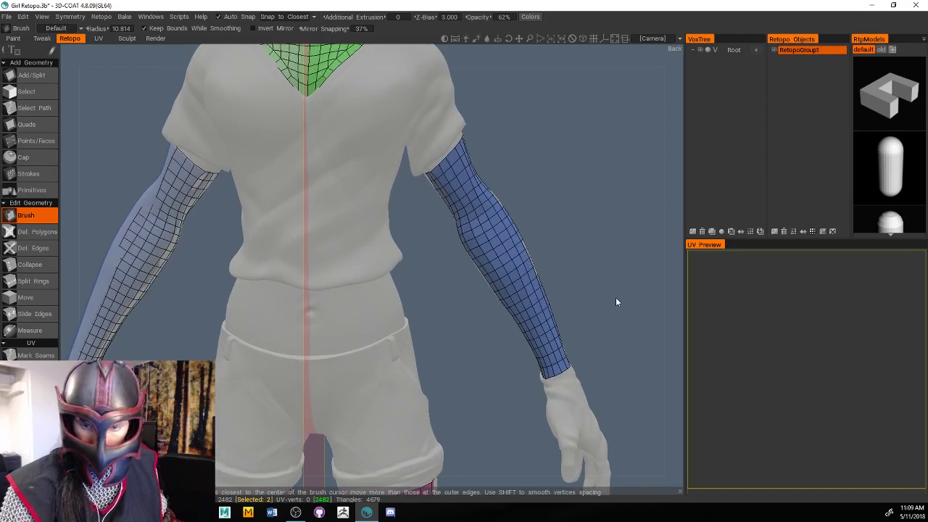
pyautogui.moveTo(616, 302); pyautogui.dragTo(606, 298)
pyautogui.scroll(-3, 606, 298)
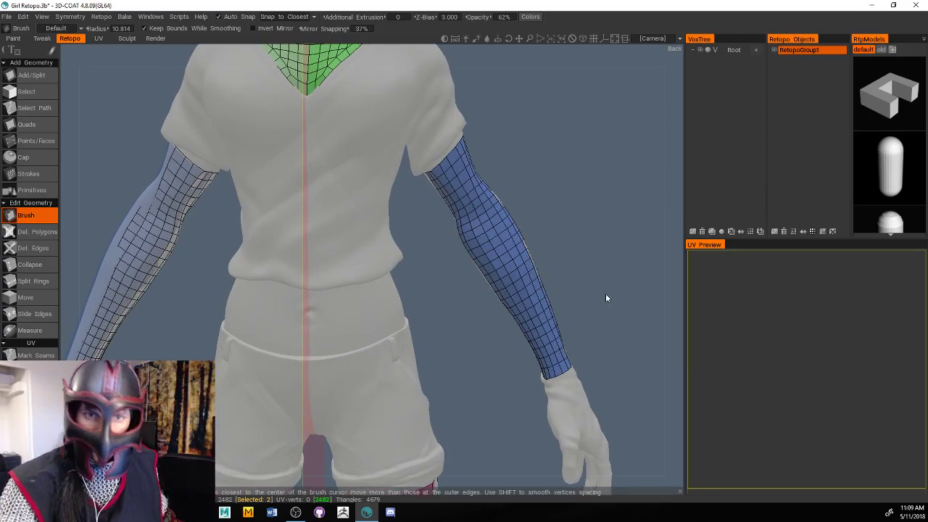
pyautogui.scroll(2, 550, 201)
pyautogui.moveTo(561, 244)
pyautogui.mouseDown()
pyautogui.moveTo(531, 242)
pyautogui.moveTo(568, 240)
pyautogui.moveTo(564, 215)
pyautogui.mouseUp()
pyautogui.scroll(4, 567, 240)
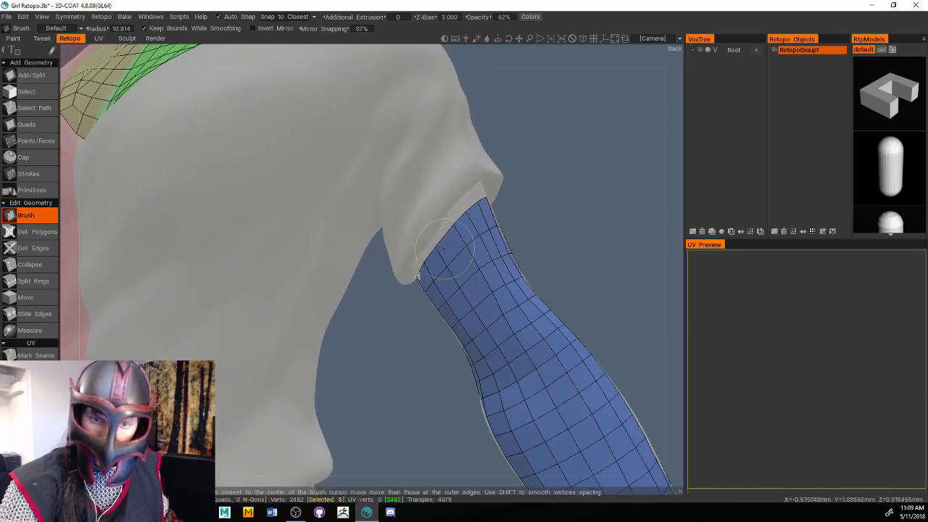
pyautogui.moveTo(453, 221); pyautogui.dragTo(454, 235)
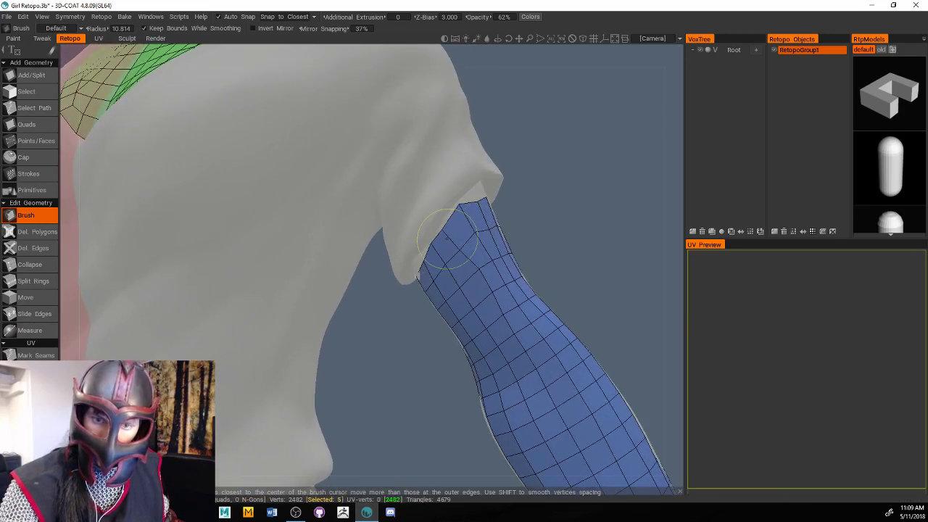
pyautogui.moveTo(573, 194); pyautogui.dragTo(544, 194)
pyautogui.moveTo(461, 221); pyautogui.dragTo(434, 257)
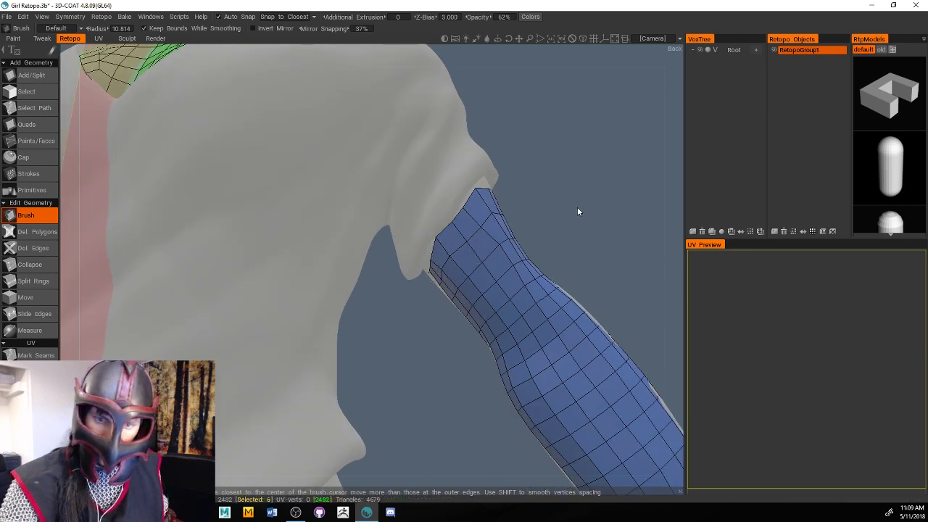
pyautogui.moveTo(577, 211)
pyautogui.mouseDown()
pyautogui.moveTo(607, 176)
pyautogui.moveTo(594, 192)
pyautogui.mouseUp()
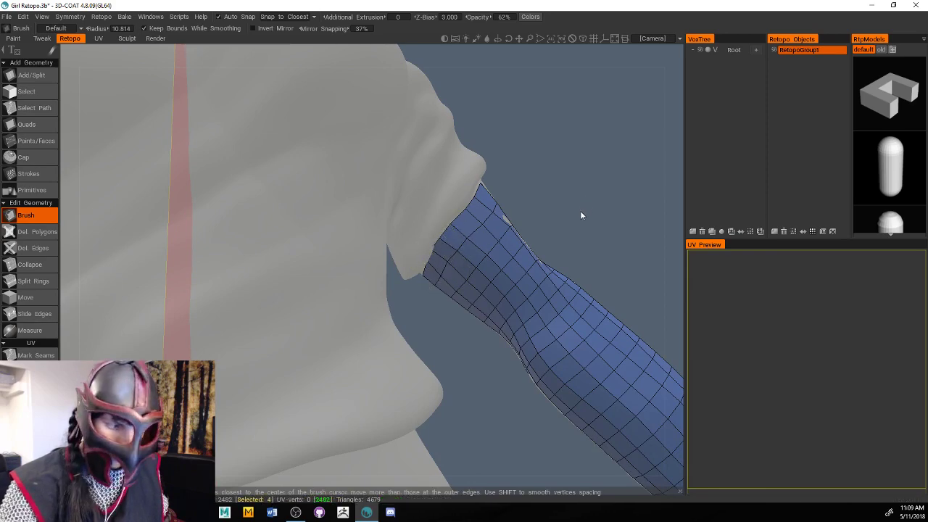
# Push the left arm mesh's top edge up to the sleeve opening on the arm's outer side
pyautogui.moveTo(579, 215)
pyautogui.mouseDown()
pyautogui.moveTo(497, 305)
pyautogui.moveTo(428, 301)
pyautogui.moveTo(426, 278)
pyautogui.moveTo(510, 270)
pyautogui.moveTo(457, 296)
pyautogui.mouseUp()
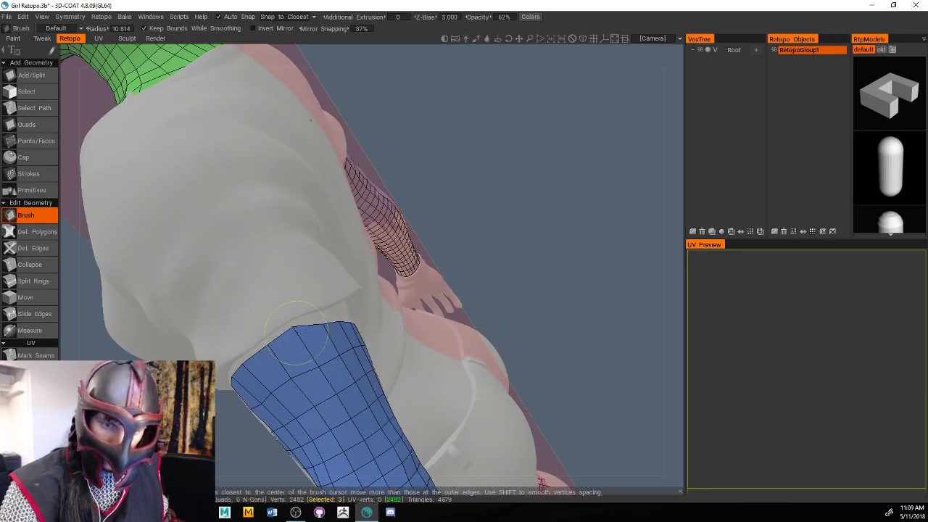
pyautogui.moveTo(265, 360); pyautogui.dragTo(282, 350)
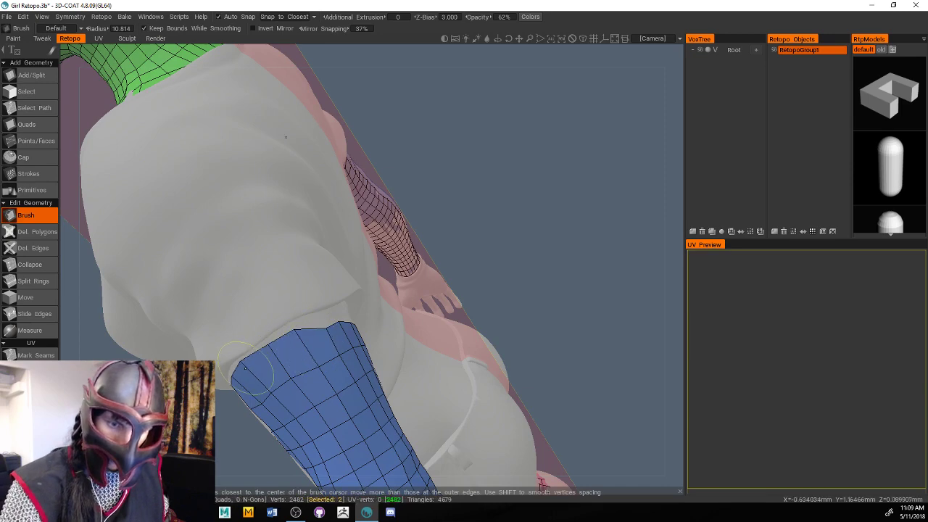
pyautogui.moveTo(504, 229); pyautogui.dragTo(406, 289)
pyautogui.moveTo(275, 357); pyautogui.dragTo(298, 348)
# Adjust the left arm mesh's top edge beneath the sleeve on the underarm side with the retopo Brush
pyautogui.moveTo(384, 428); pyautogui.dragTo(500, 391)
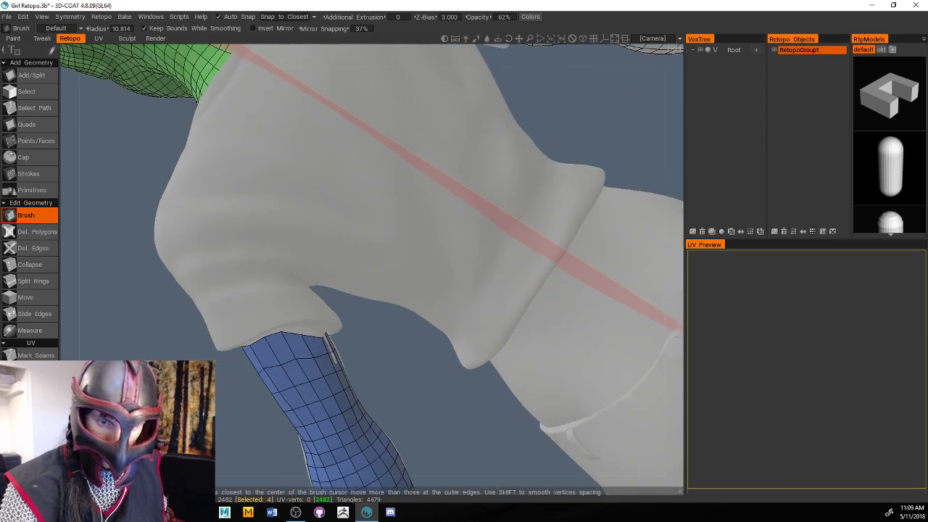
pyautogui.moveTo(372, 367); pyautogui.dragTo(333, 346)
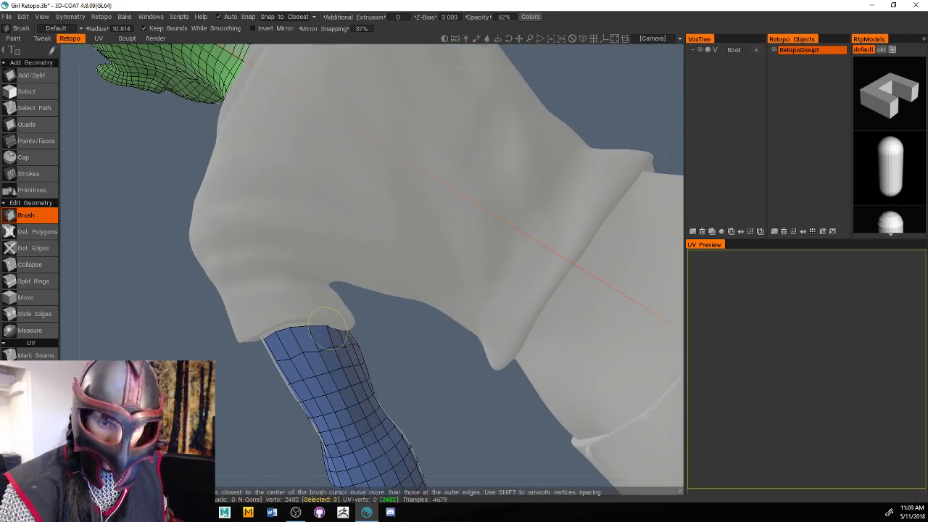
pyautogui.moveTo(287, 370); pyautogui.dragTo(284, 373)
pyautogui.moveTo(347, 365)
pyautogui.mouseDown()
pyautogui.moveTo(597, 261)
pyautogui.moveTo(548, 288)
pyautogui.moveTo(354, 351)
pyautogui.mouseUp()
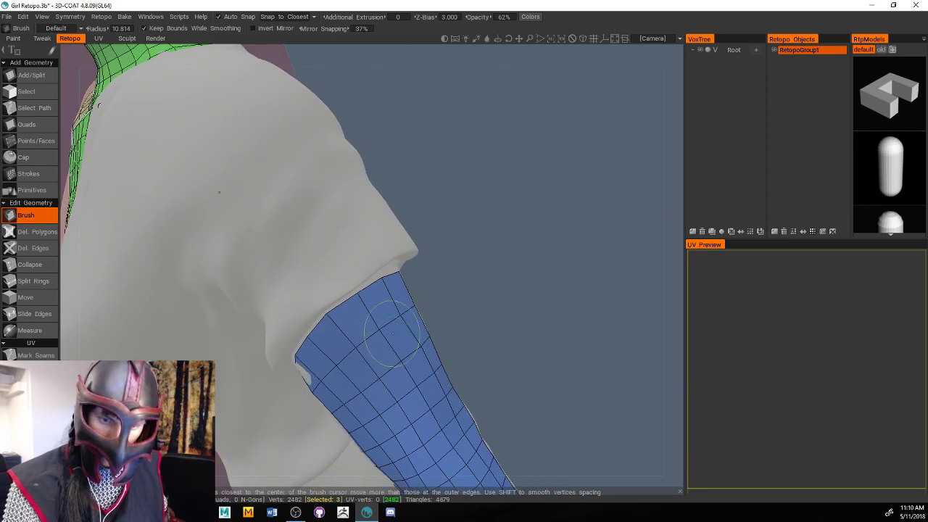
pyautogui.moveTo(489, 303); pyautogui.dragTo(505, 259)
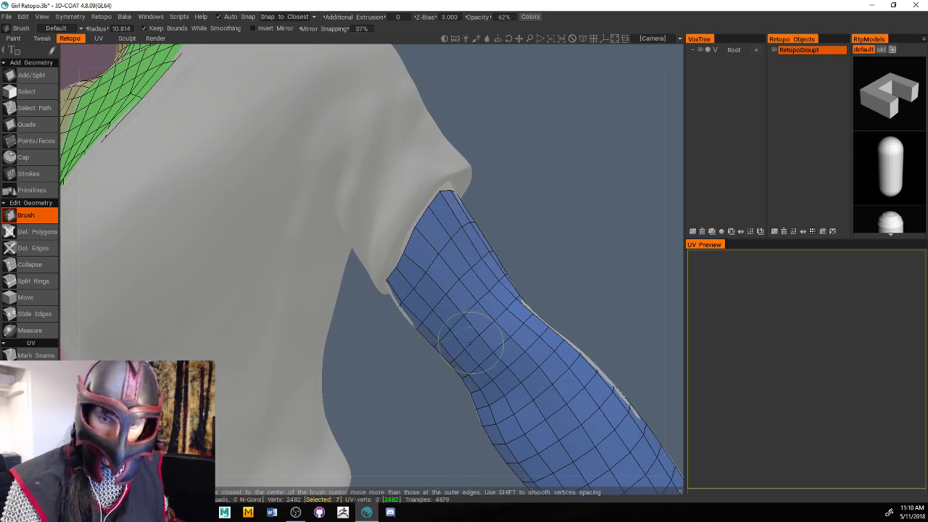
pyautogui.moveTo(573, 276); pyautogui.dragTo(557, 254)
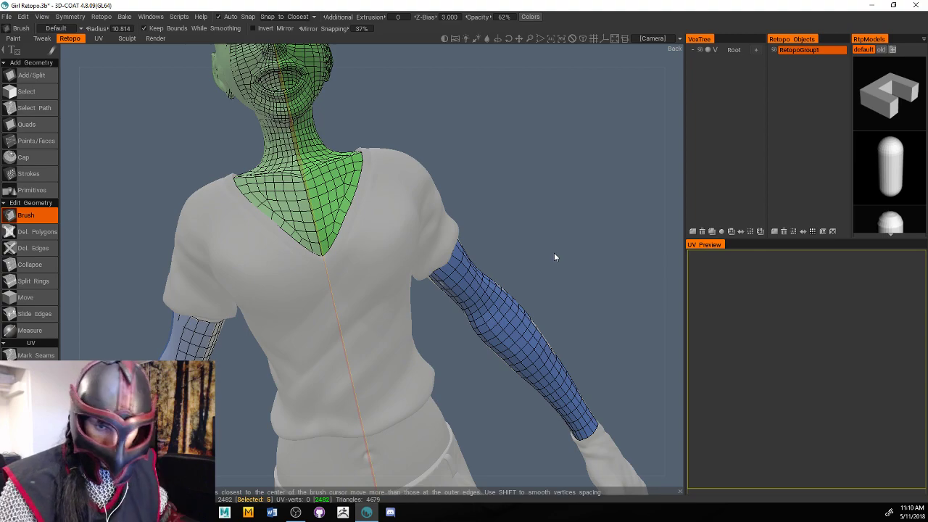
# Pull the bottom edge of the left calf mesh down to the boot's rim with the retopo Brush
pyautogui.moveTo(569, 300); pyautogui.dragTo(569, 187)
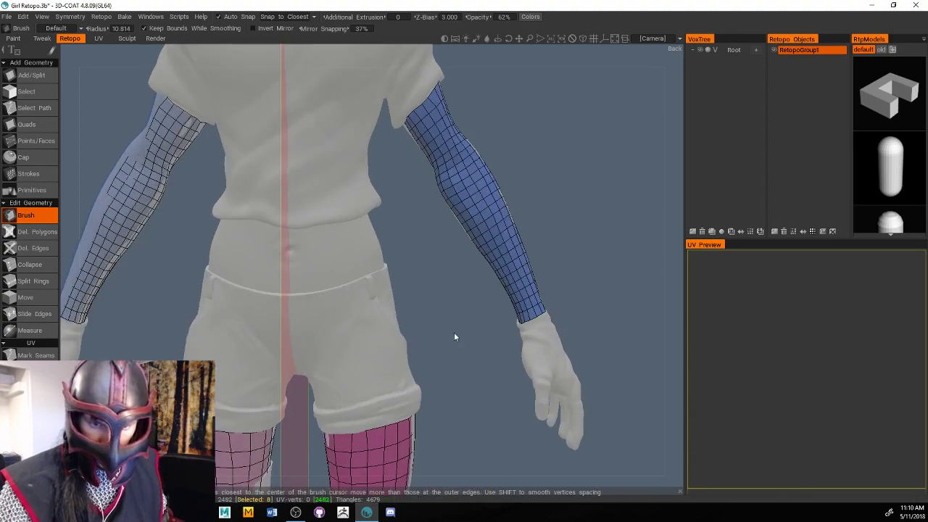
pyautogui.moveTo(454, 336); pyautogui.dragTo(478, 298)
pyautogui.moveTo(481, 346); pyautogui.dragTo(497, 312)
pyautogui.moveTo(496, 308); pyautogui.dragTo(520, 282, button='right')
pyautogui.moveTo(520, 283); pyautogui.dragTo(491, 305, button='middle')
pyautogui.moveTo(411, 266)
pyautogui.mouseDown()
pyautogui.moveTo(413, 282)
pyautogui.moveTo(435, 280)
pyautogui.mouseUp()
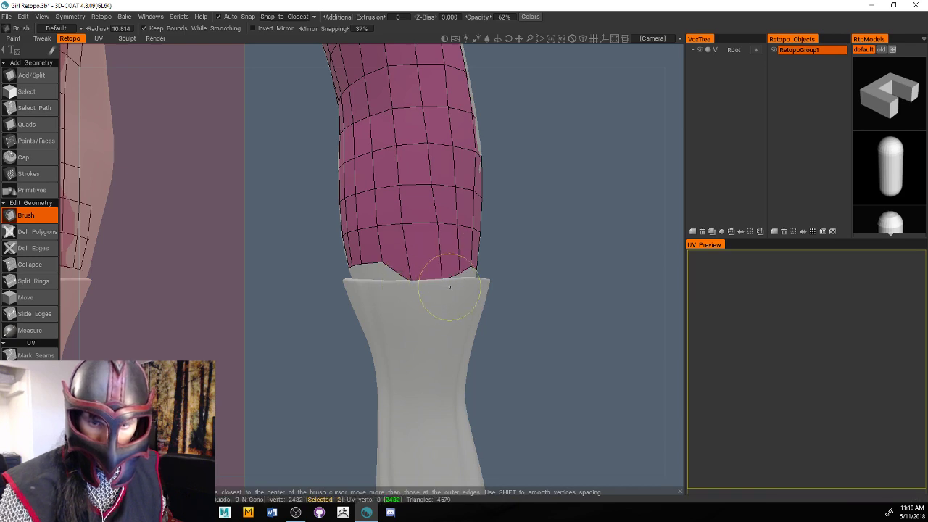
pyautogui.moveTo(500, 300)
pyautogui.mouseDown()
pyautogui.moveTo(542, 307)
pyautogui.moveTo(486, 308)
pyautogui.mouseUp()
pyautogui.moveTo(485, 308); pyautogui.dragTo(514, 303, button='right')
pyautogui.moveTo(542, 249)
pyautogui.mouseDown()
pyautogui.moveTo(532, 259)
pyautogui.moveTo(543, 262)
pyautogui.mouseUp()
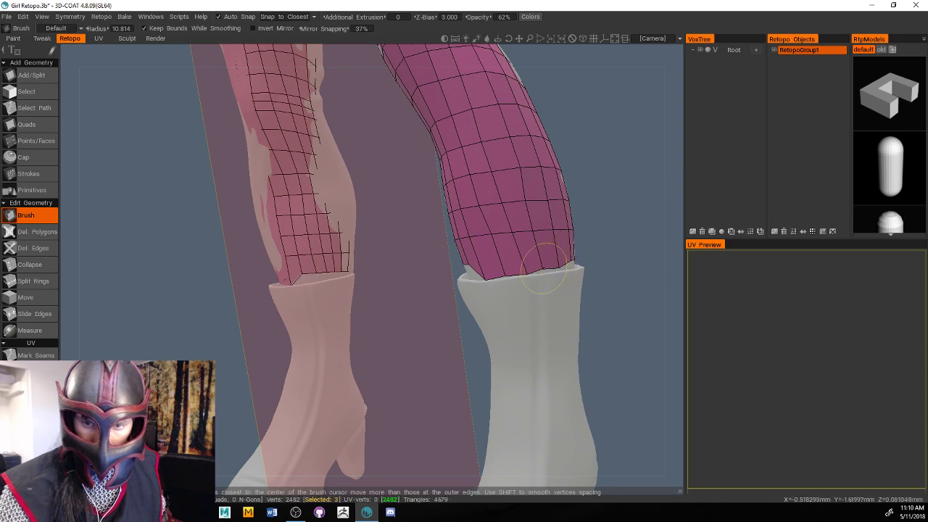
pyautogui.moveTo(558, 269)
pyautogui.mouseDown(button='right')
pyautogui.moveTo(598, 298)
pyautogui.moveTo(442, 323)
pyautogui.moveTo(338, 359)
pyautogui.moveTo(491, 274)
pyautogui.mouseUp(button='right')
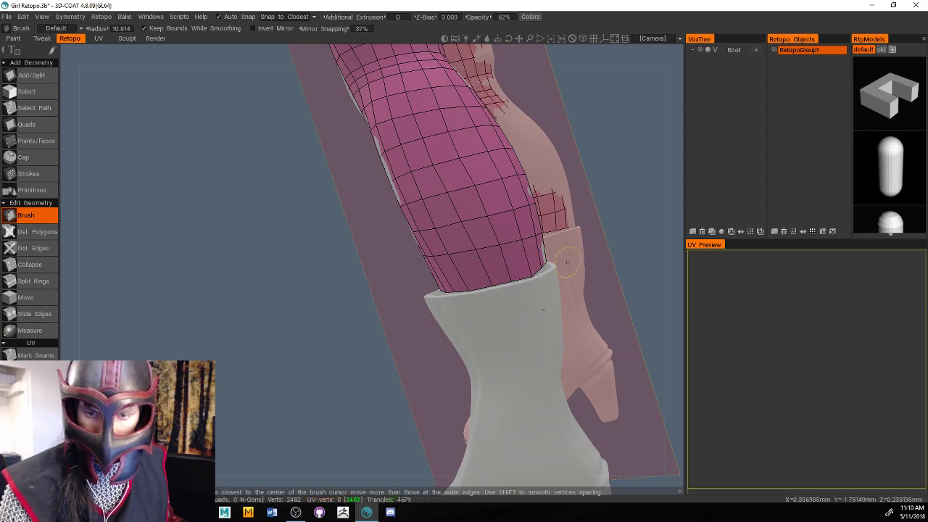
# Smooth the left calf mesh's bottom edge along the boot's rim on the inner side of the leg with the retopo Brush
pyautogui.moveTo(566, 261); pyautogui.dragTo(459, 332, button='right')
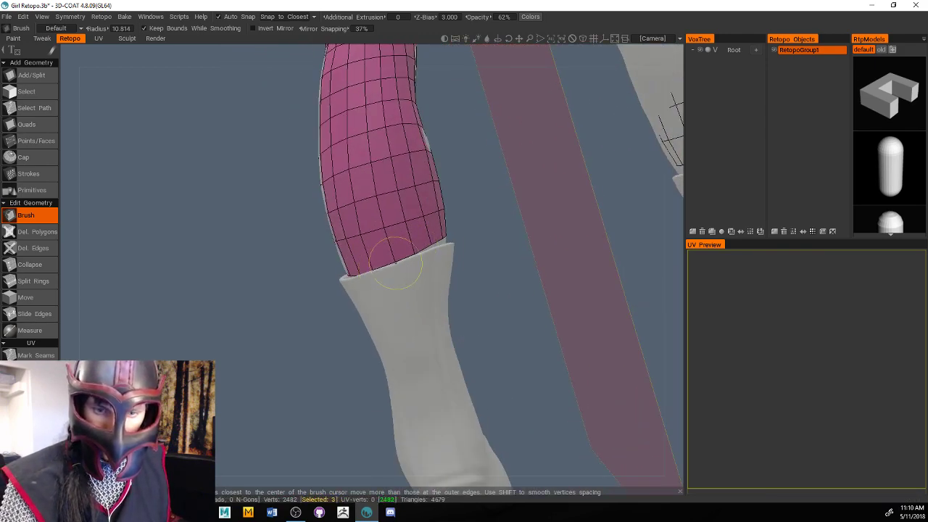
pyautogui.moveTo(436, 250); pyautogui.dragTo(416, 273, button='right')
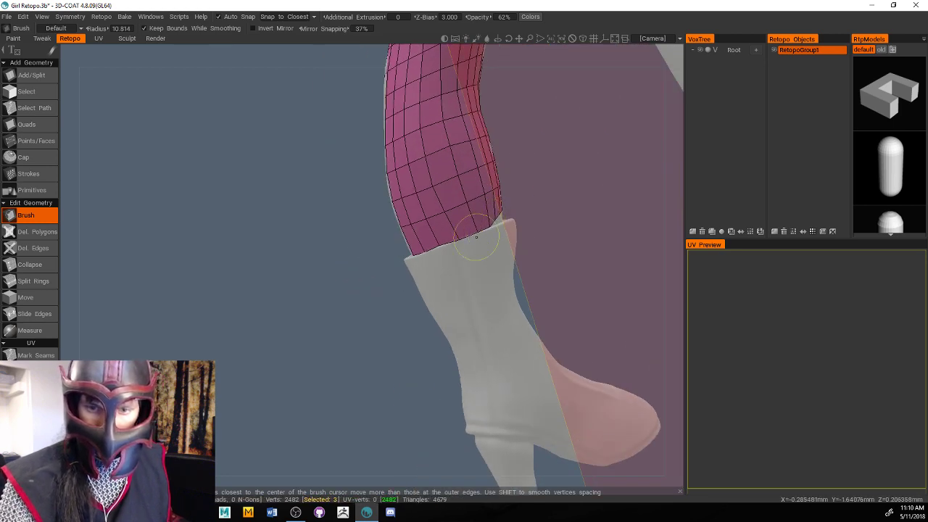
pyautogui.moveTo(459, 239); pyautogui.dragTo(470, 268, button='right')
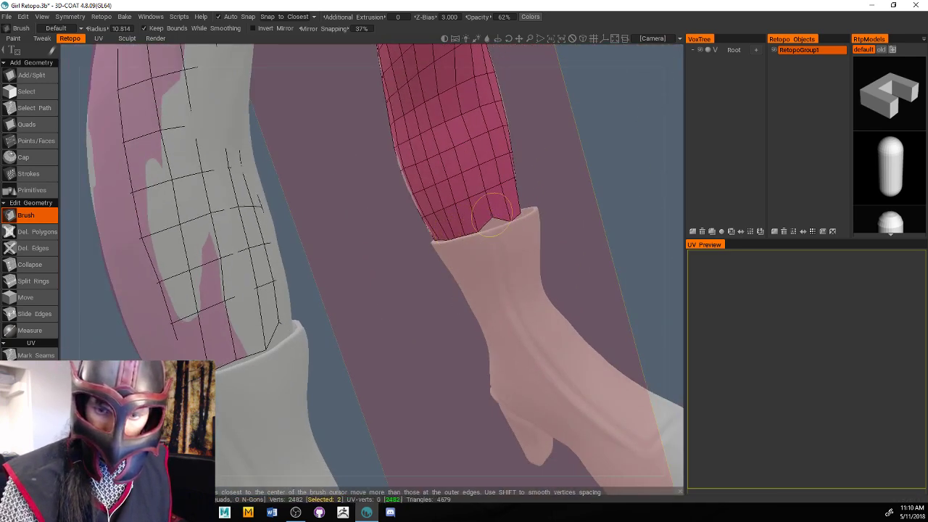
pyautogui.keyDown('shift'); pyautogui.moveTo(501, 215); pyautogui.dragTo(445, 216); pyautogui.keyUp('shift')
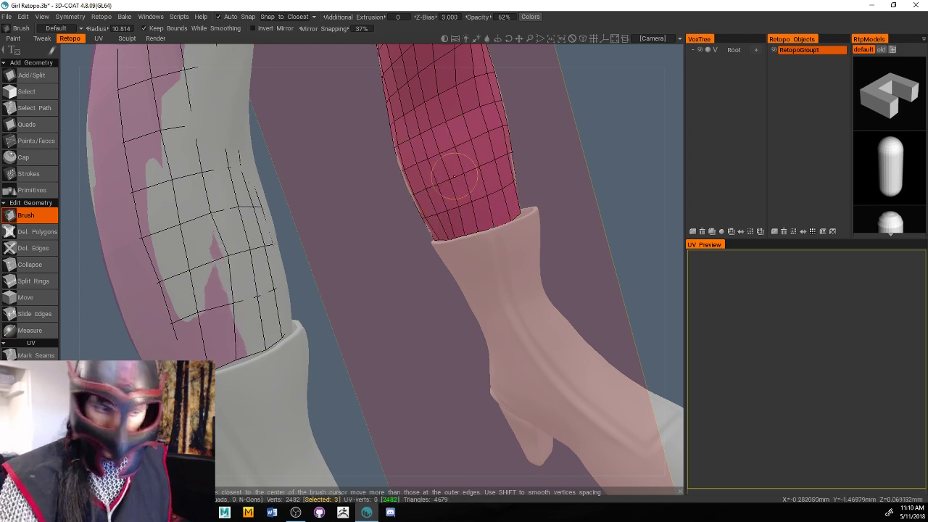
# Examine how the left calf mesh meets the boot's rim from several sides of the leg
pyautogui.moveTo(455, 174); pyautogui.dragTo(405, 312, button='right')
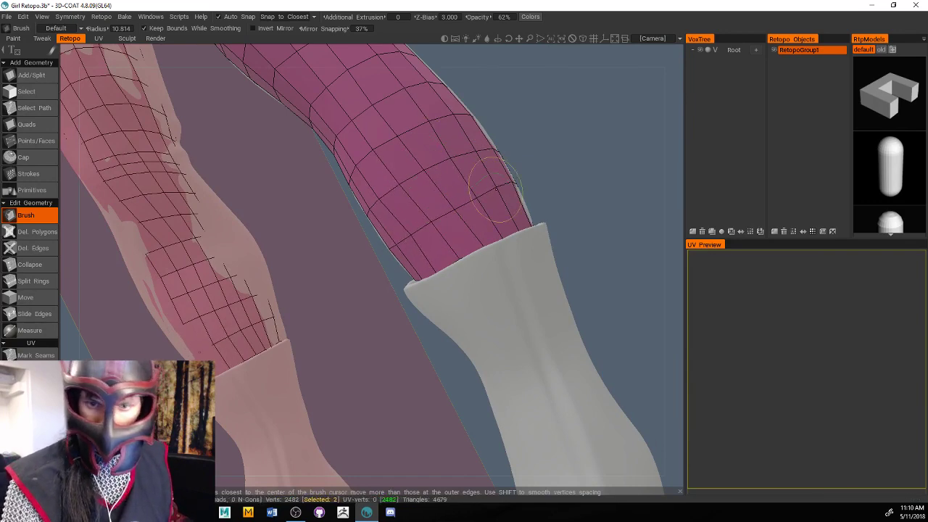
pyautogui.moveTo(495, 187); pyautogui.dragTo(385, 337, button='right')
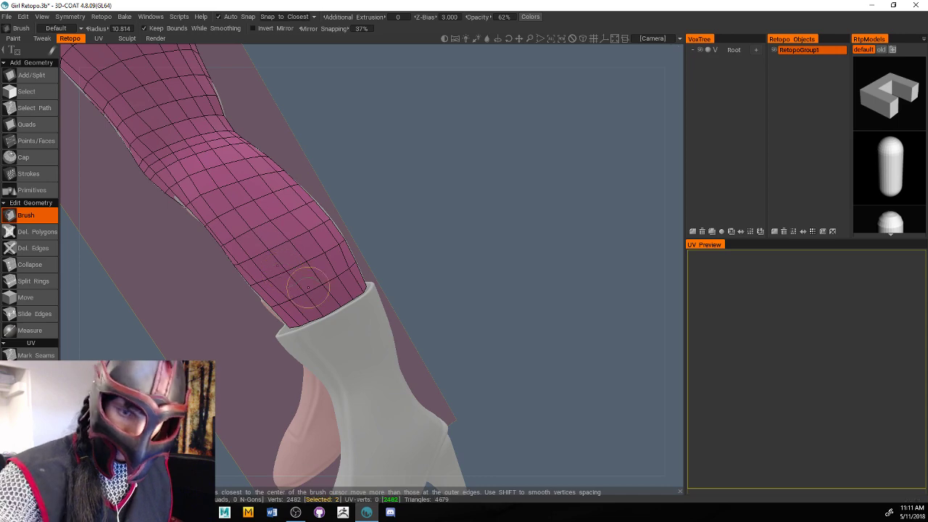
pyautogui.moveTo(337, 257); pyautogui.dragTo(337, 355, button='right')
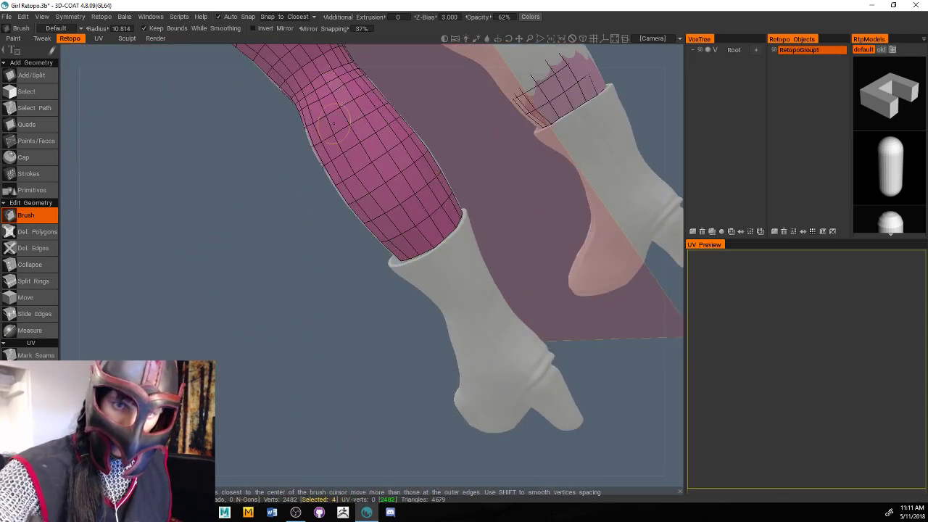
pyautogui.moveTo(332, 126); pyautogui.dragTo(295, 140, button='right')
pyautogui.moveTo(334, 210); pyautogui.dragTo(433, 260, button='right')
pyautogui.moveTo(433, 260)
pyautogui.mouseDown(button='middle')
pyautogui.moveTo(441, 243)
pyautogui.moveTo(515, 310)
pyautogui.mouseUp(button='middle')
pyautogui.scroll(5, 439, 243)
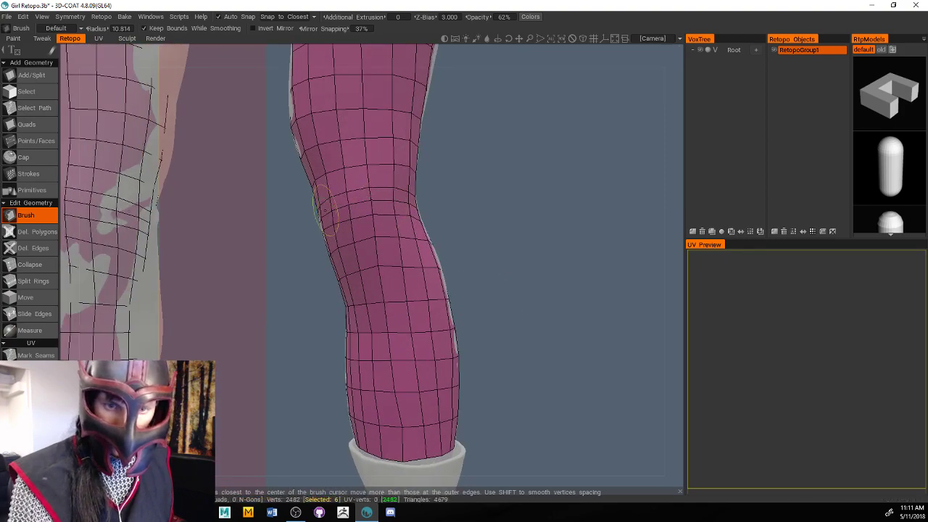
# Examine the left leg mesh's edge loops around the knee from the front, back and sides
pyautogui.scroll(-4, 458, 231)
pyautogui.moveTo(479, 223); pyautogui.dragTo(631, 218)
pyautogui.moveTo(465, 250)
pyautogui.mouseDown()
pyautogui.moveTo(519, 286)
pyautogui.moveTo(541, 287)
pyautogui.mouseUp()
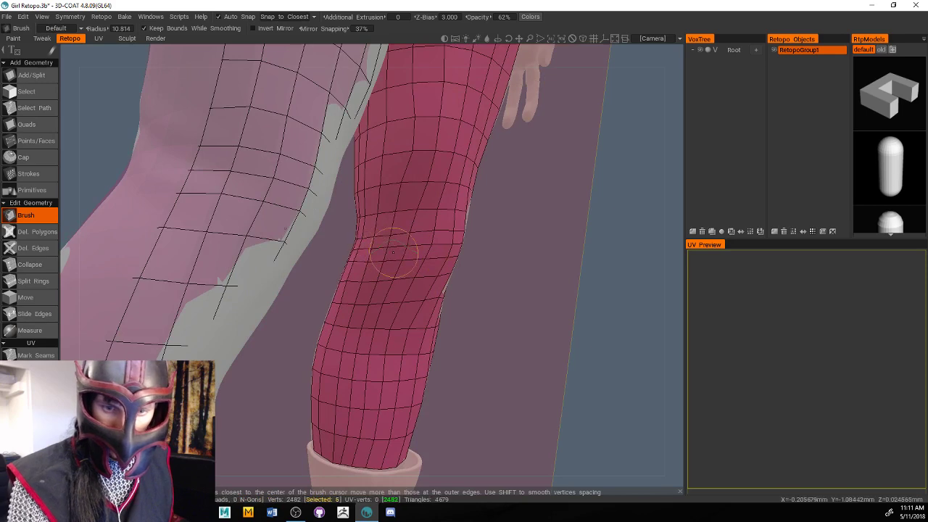
pyautogui.moveTo(393, 252)
pyautogui.keyDown('alt'); pyautogui.mouseDown()
pyautogui.moveTo(482, 251)
pyautogui.moveTo(441, 275)
pyautogui.mouseUp(); pyautogui.keyUp('alt')
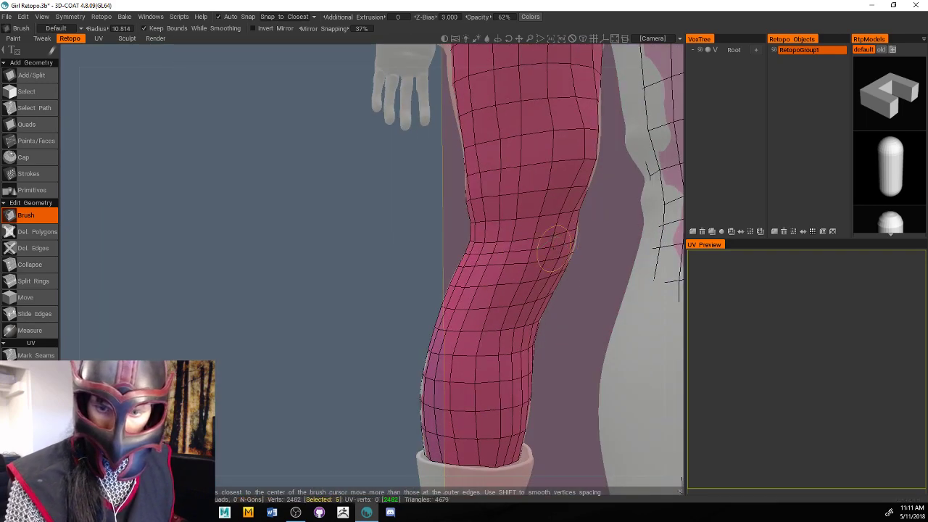
pyautogui.keyDown('alt'); pyautogui.moveTo(386, 320); pyautogui.dragTo(600, 353); pyautogui.keyUp('alt')
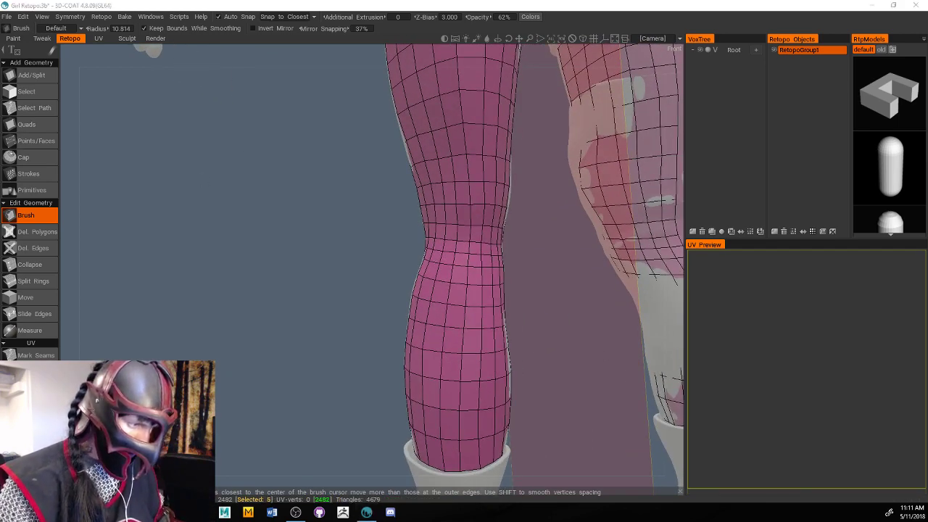
pyautogui.keyDown('alt'); pyautogui.moveTo(255, 260); pyautogui.dragTo(508, 278); pyautogui.keyUp('alt')
pyautogui.keyDown('alt'); pyautogui.moveTo(507, 274); pyautogui.dragTo(438, 316, button='right'); pyautogui.keyUp('alt')
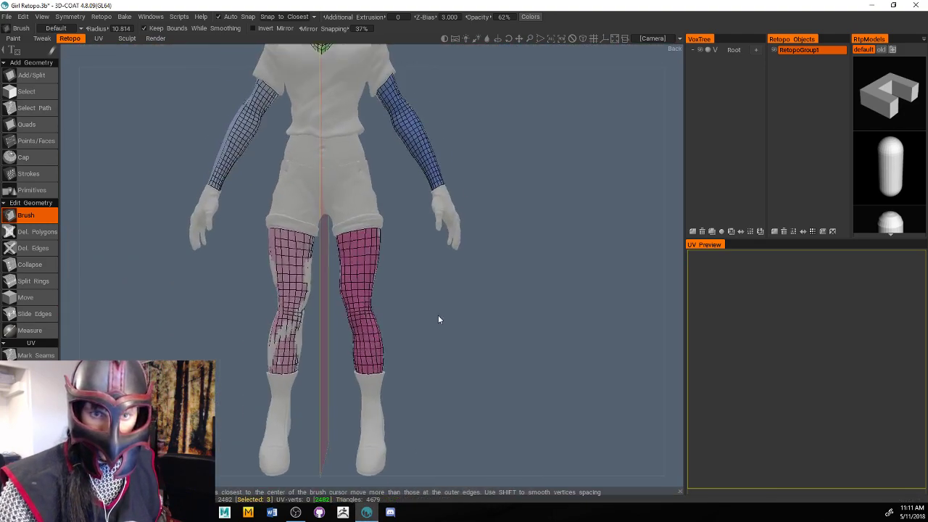
# Examine the boots and the lower borders of the calf meshes from close up and from a distance
pyautogui.keyDown('alt'); pyautogui.moveTo(439, 316); pyautogui.dragTo(398, 229, button='middle'); pyautogui.keyUp('alt')
pyautogui.keyDown('alt'); pyautogui.moveTo(398, 230); pyautogui.dragTo(502, 237, button='right'); pyautogui.keyUp('alt')
pyautogui.keyDown('alt'); pyautogui.moveTo(501, 240); pyautogui.dragTo(514, 343); pyautogui.keyUp('alt')
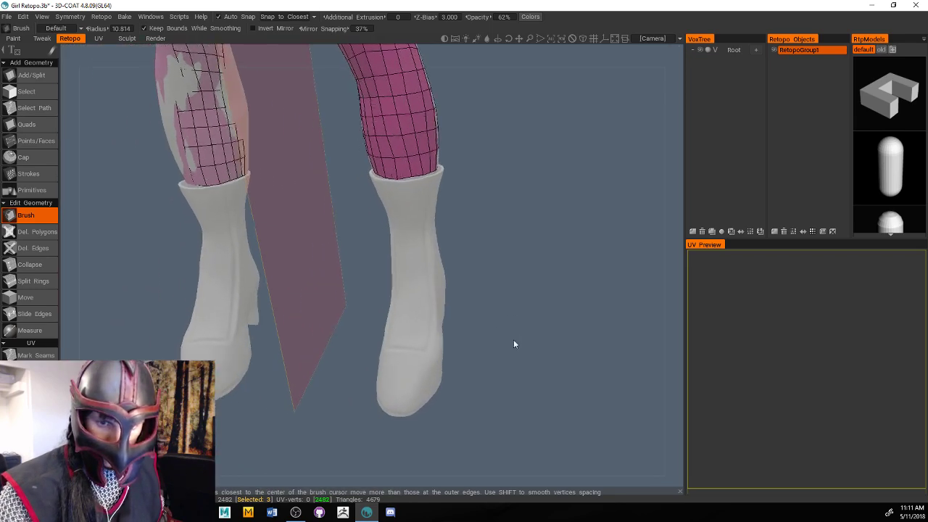
pyautogui.scroll(3, 515, 340)
pyautogui.keyDown('alt'); pyautogui.moveTo(515, 340); pyautogui.dragTo(439, 338, button='right'); pyautogui.keyUp('alt')
pyautogui.keyDown('alt'); pyautogui.moveTo(439, 338); pyautogui.dragTo(486, 344); pyautogui.keyUp('alt')
pyautogui.keyDown('alt'); pyautogui.moveTo(486, 343); pyautogui.dragTo(534, 332, button='right'); pyautogui.keyUp('alt')
pyautogui.keyDown('alt'); pyautogui.moveTo(534, 332); pyautogui.dragTo(501, 331); pyautogui.keyUp('alt')
pyautogui.keyDown('alt'); pyautogui.moveTo(501, 331); pyautogui.dragTo(551, 326, button='right'); pyautogui.keyUp('alt')
pyautogui.keyDown('alt'); pyautogui.moveTo(550, 327); pyautogui.dragTo(507, 328); pyautogui.keyUp('alt')
pyautogui.keyDown('alt'); pyautogui.moveTo(508, 328); pyautogui.dragTo(457, 308, button='right'); pyautogui.keyUp('alt')
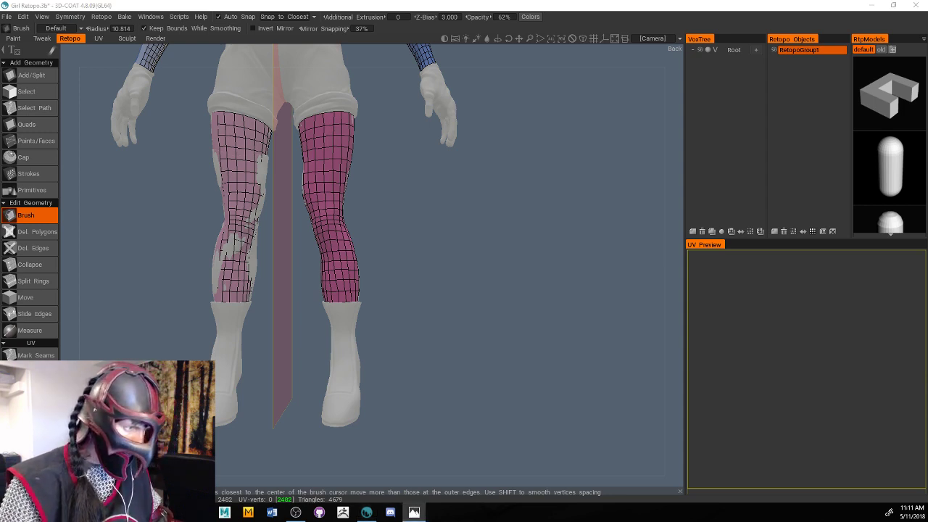
# Place the Ref 3.PNG reference image in Photos beside the character and enlarge its window
pyautogui.moveTo(1, 58); pyautogui.dragTo(806, 145)
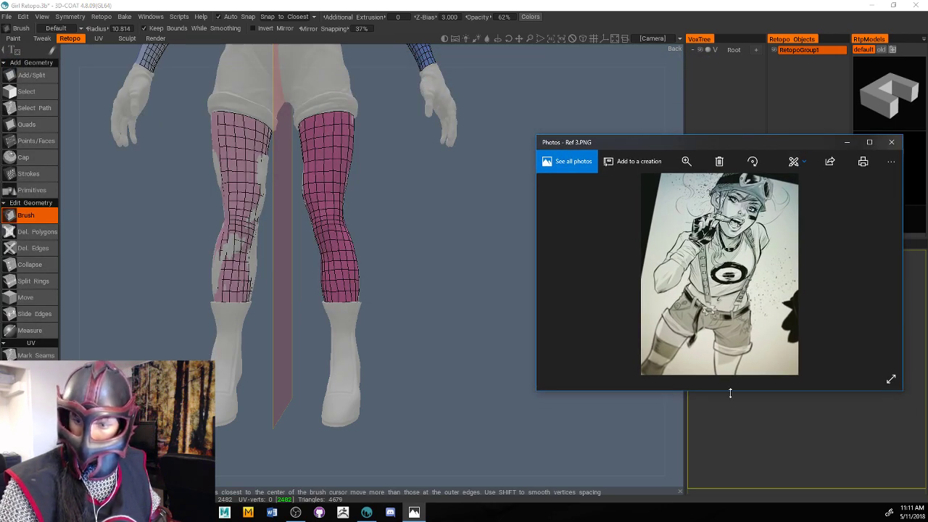
pyautogui.moveTo(734, 390); pyautogui.dragTo(716, 487)
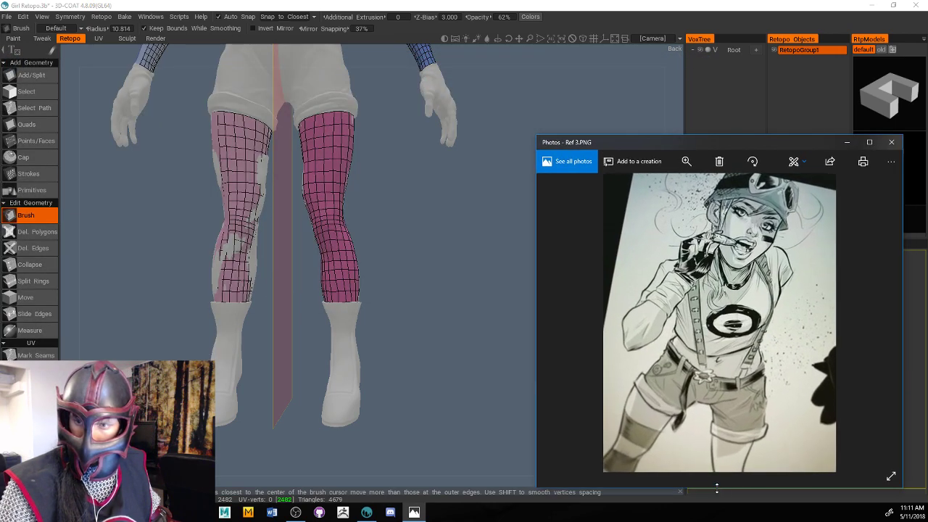
pyautogui.moveTo(692, 147); pyautogui.dragTo(689, 35)
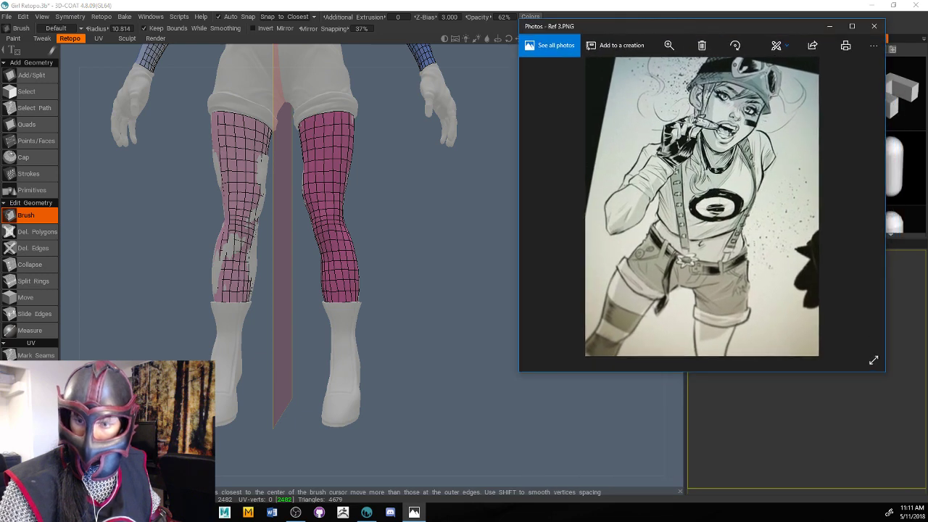
pyautogui.moveTo(674, 372); pyautogui.dragTo(674, 425)
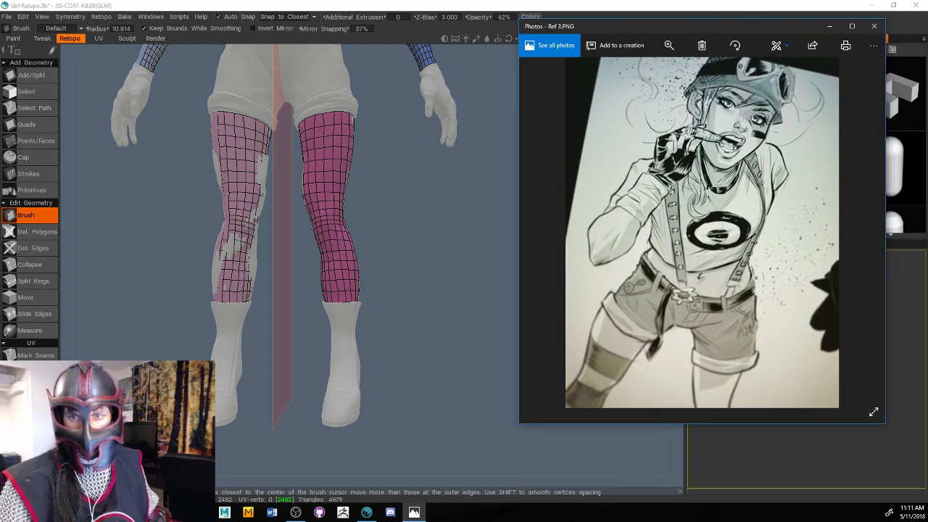
pyautogui.moveTo(654, 29); pyautogui.dragTo(654, 47)
# Compare the character in 3D-Coat with the Ref 3.PNG reference image and close the image
pyautogui.click(325, 348)
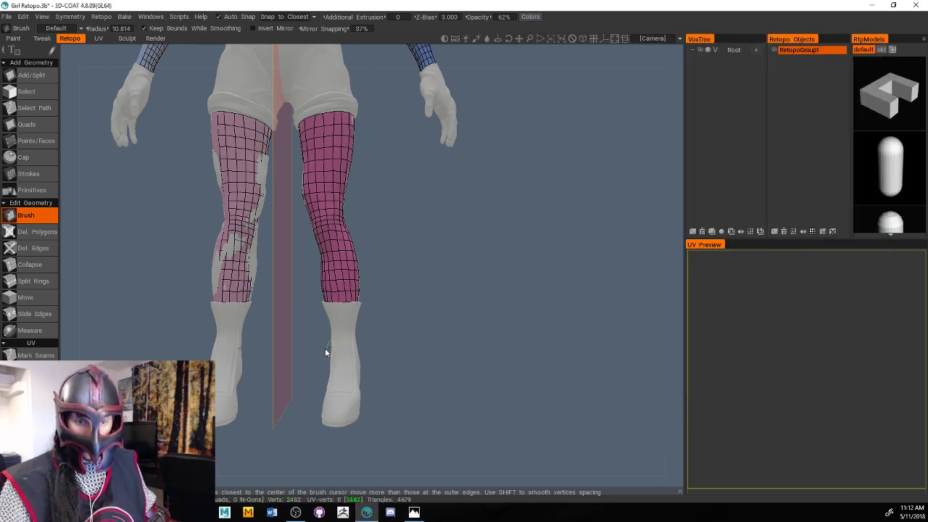
pyautogui.keyDown('alt'); pyautogui.moveTo(451, 349); pyautogui.dragTo(446, 487); pyautogui.keyUp('alt')
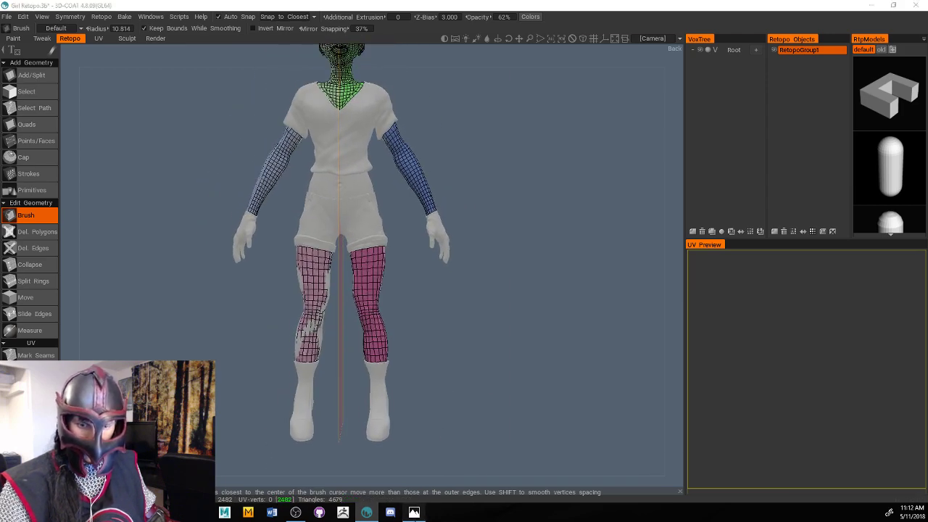
pyautogui.click(414, 511)
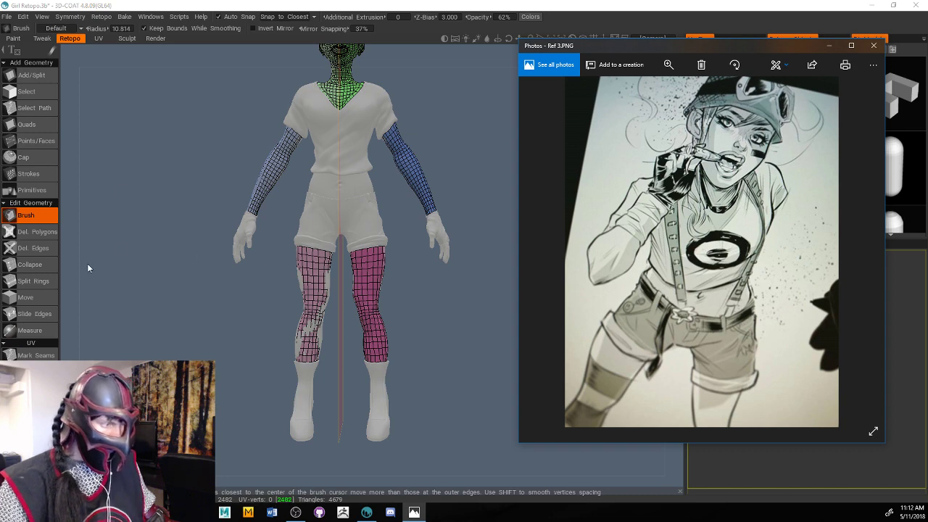
pyautogui.click(874, 48)
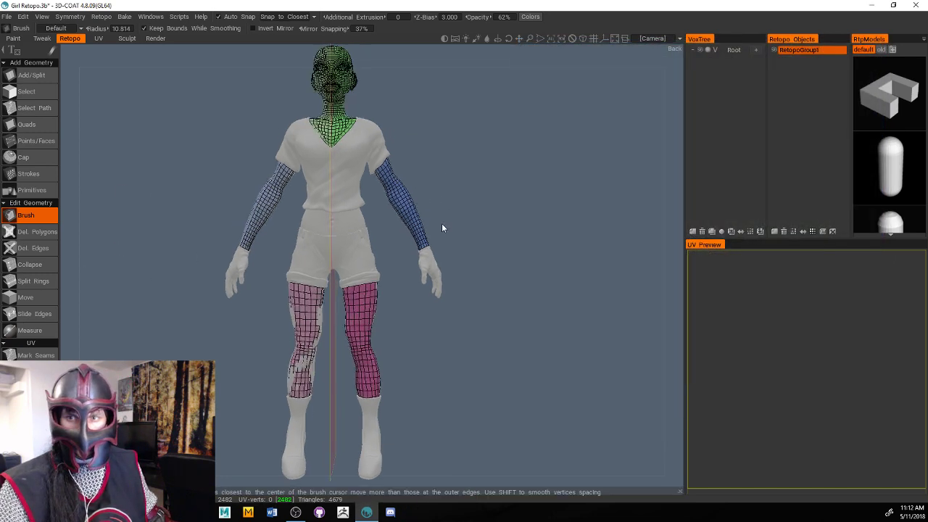
# Examine the retopo coverage on the character's head, neck and arms and the uncovered shirt and shorts
pyautogui.scroll(2, 443, 247)
pyautogui.moveTo(479, 248); pyautogui.dragTo(580, 252)
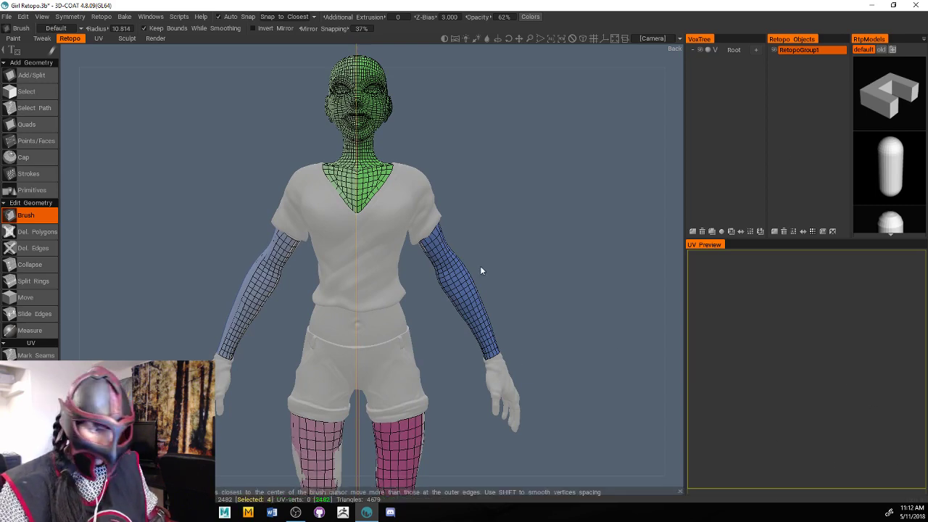
pyautogui.scroll(4, 503, 265)
pyautogui.scroll(-2, 550, 260)
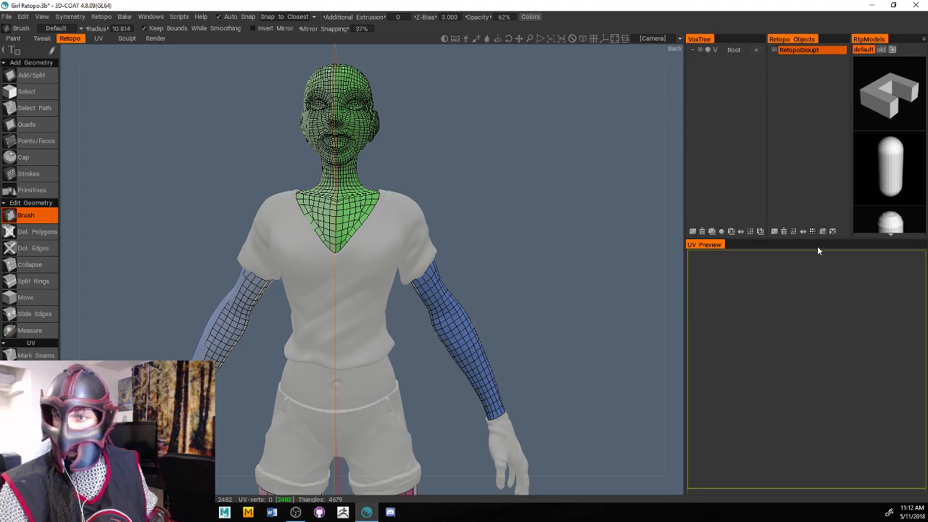
pyautogui.moveTo(500, 218); pyautogui.dragTo(560, 244)
pyautogui.scroll(2, 517, 216)
pyautogui.moveTo(560, 244); pyautogui.dragTo(552, 158, button='middle')
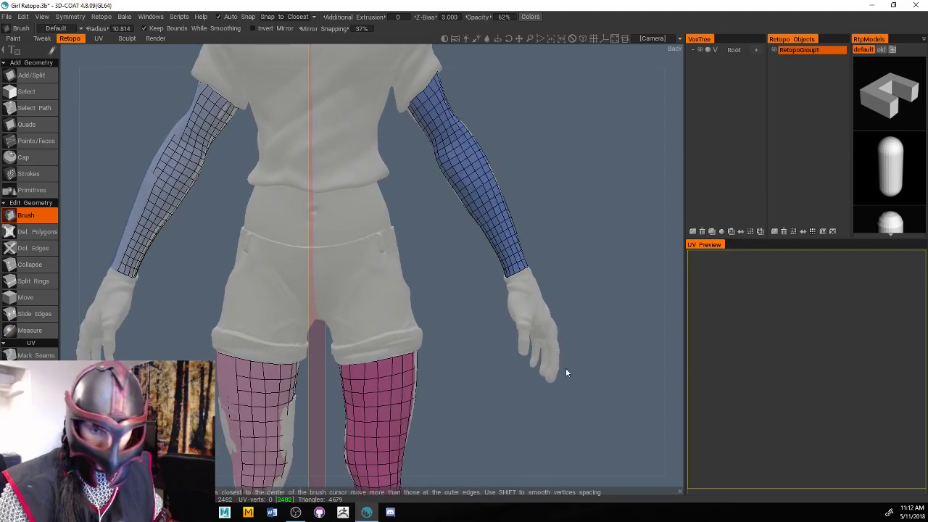
# Inspect the left boot's shaft and its rim beneath the calf mesh up close
pyautogui.moveTo(566, 372); pyautogui.dragTo(580, 102, button='middle')
pyautogui.scroll(2, 472, 255)
pyautogui.moveTo(472, 255); pyautogui.dragTo(468, 306)
pyautogui.moveTo(525, 280); pyautogui.dragTo(608, 221, button='right')
pyautogui.moveTo(536, 304); pyautogui.dragTo(421, 477, button='middle')
pyautogui.moveTo(421, 476); pyautogui.dragTo(503, 245, button='right')
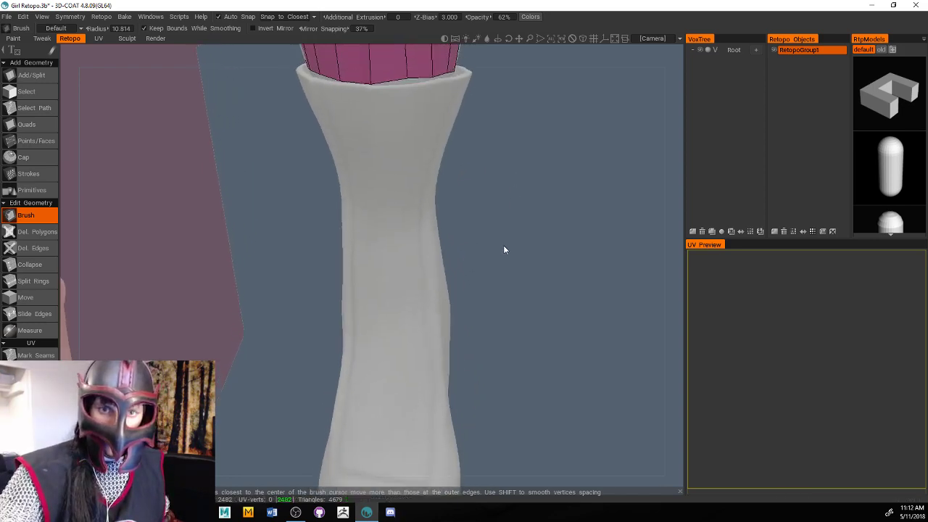
pyautogui.moveTo(503, 245); pyautogui.dragTo(468, 487, button='middle')
pyautogui.moveTo(509, 331)
pyautogui.mouseDown()
pyautogui.moveTo(489, 319)
pyautogui.moveTo(501, 356)
pyautogui.moveTo(539, 334)
pyautogui.moveTo(500, 290)
pyautogui.mouseUp()
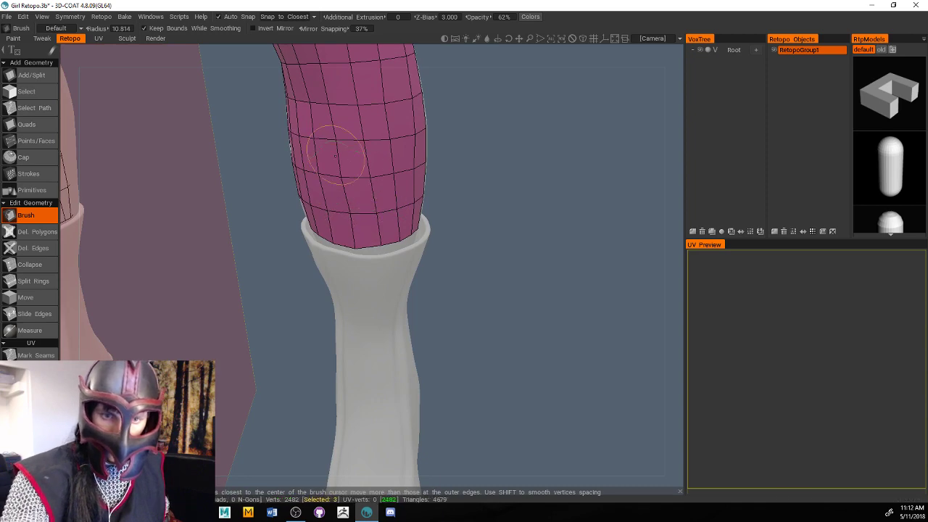
pyautogui.moveTo(333, 167)
pyautogui.mouseDown()
pyautogui.moveTo(483, 318)
pyautogui.moveTo(467, 319)
pyautogui.moveTo(580, 317)
pyautogui.moveTo(476, 341)
pyautogui.moveTo(232, 326)
pyautogui.mouseUp()
pyautogui.scroll(-5, 590, 327)
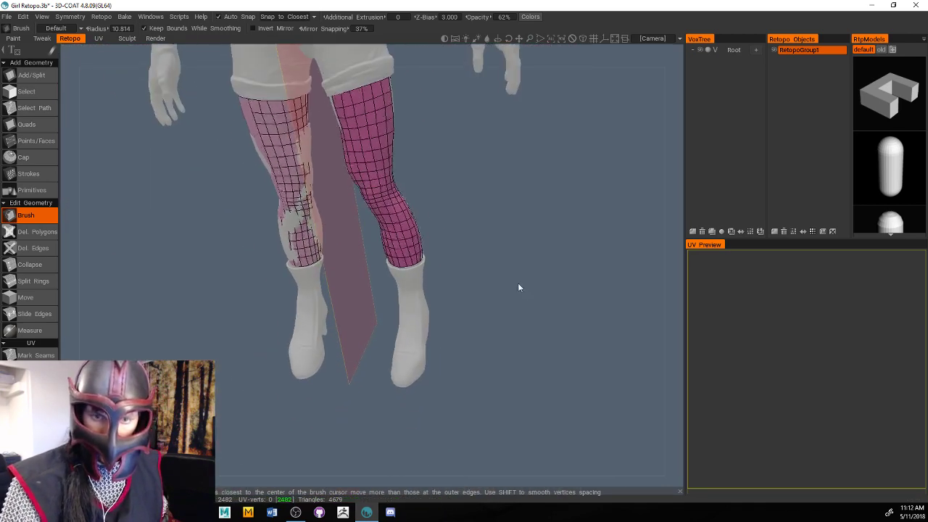
pyautogui.moveTo(517, 286); pyautogui.dragTo(500, 370)
pyautogui.scroll(5, 500, 370)
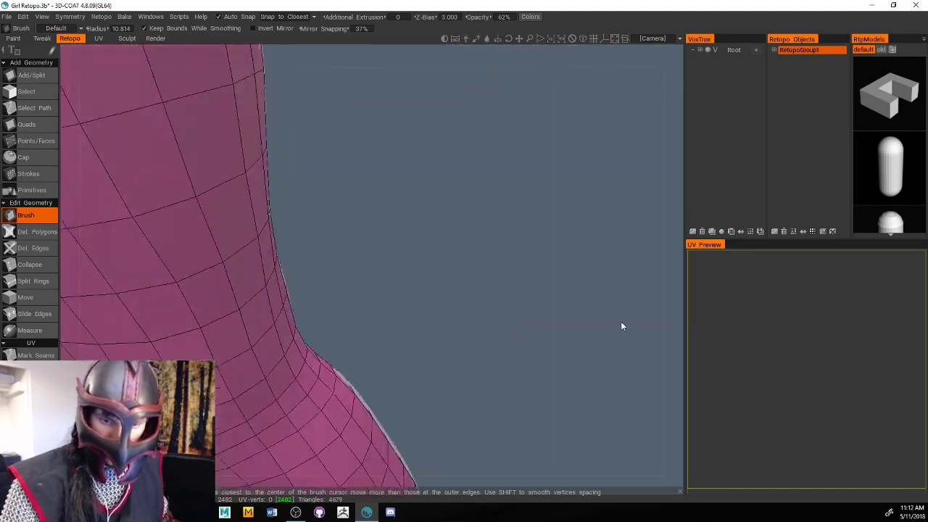
pyautogui.moveTo(619, 323); pyautogui.dragTo(489, 368)
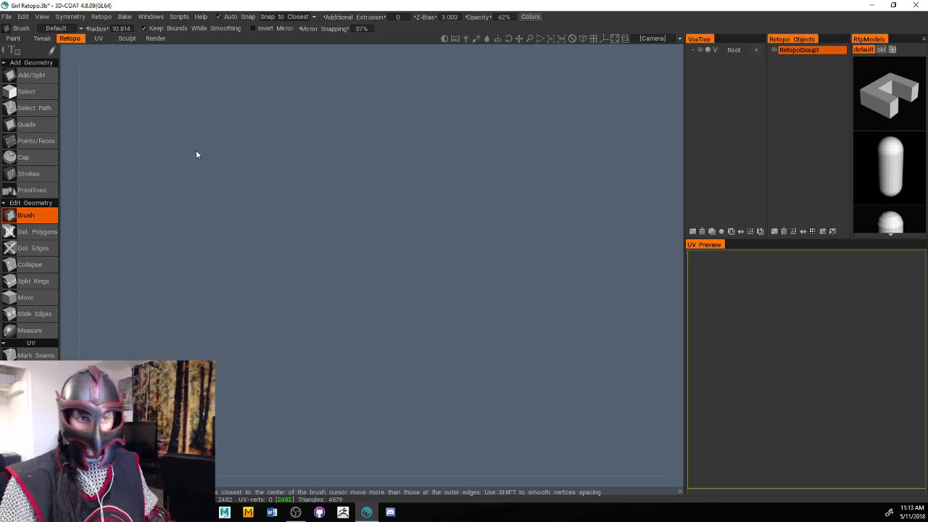
# Examine the gap between the calf mesh's lower edge and the boot rim from behind and above
pyautogui.click(41, 73)
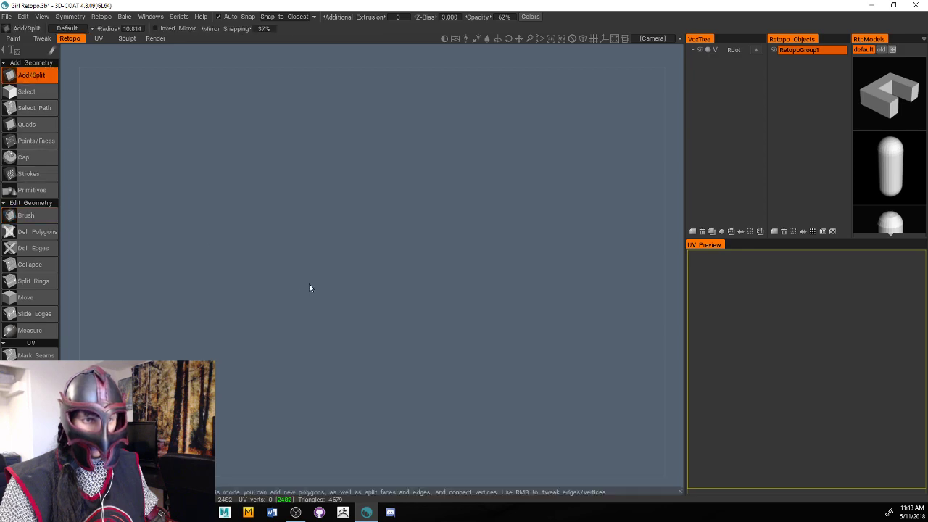
pyautogui.moveTo(126, 273); pyautogui.dragTo(428, 309)
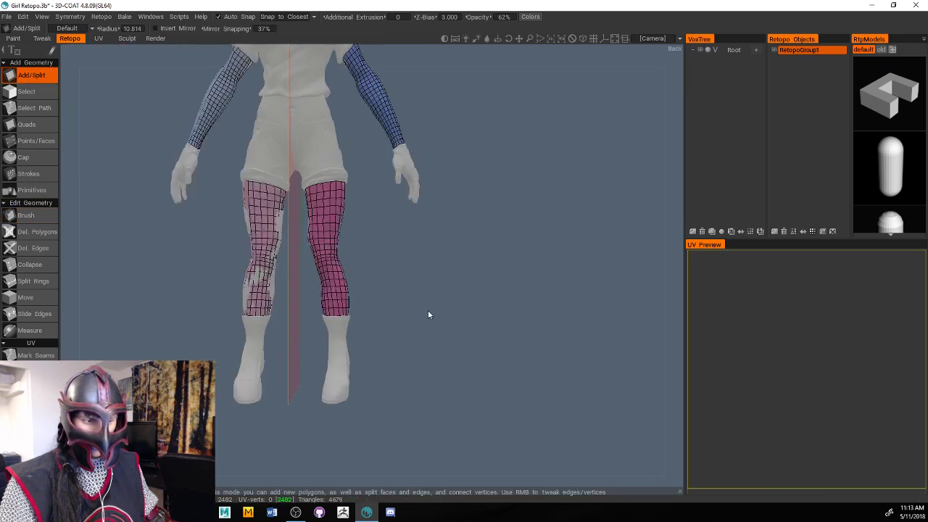
pyautogui.moveTo(427, 310); pyautogui.dragTo(573, 315, button='right')
pyautogui.moveTo(573, 315); pyautogui.dragTo(517, 90, button='middle')
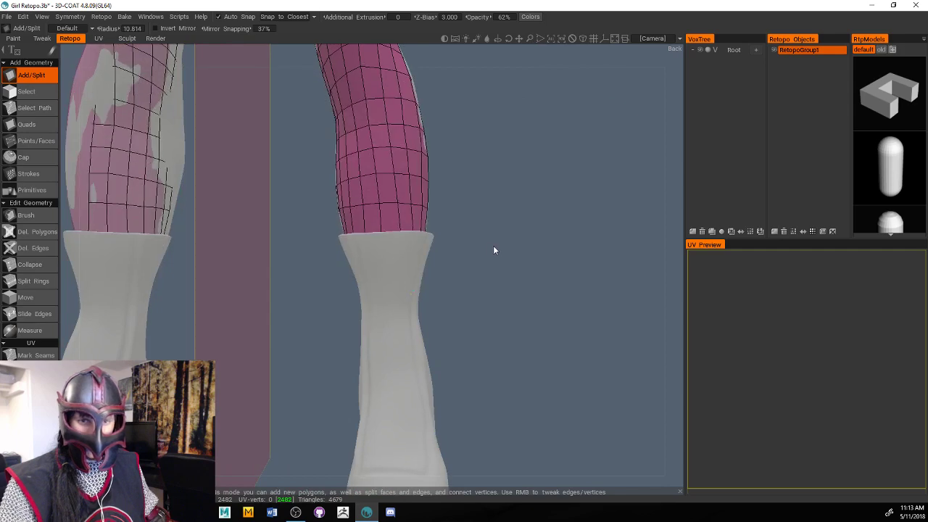
pyautogui.moveTo(495, 251); pyautogui.dragTo(566, 264, button='right')
pyautogui.moveTo(566, 264); pyautogui.dragTo(522, 346)
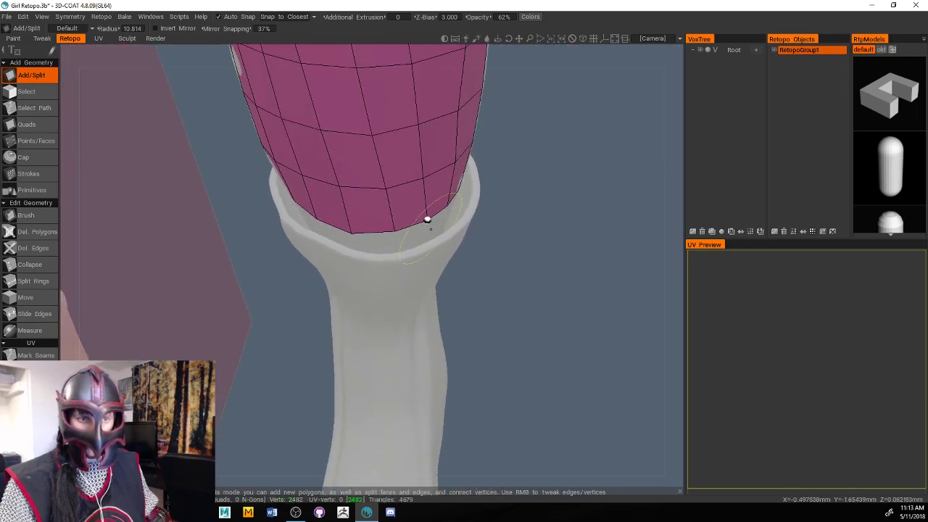
pyautogui.moveTo(599, 332); pyautogui.dragTo(552, 379)
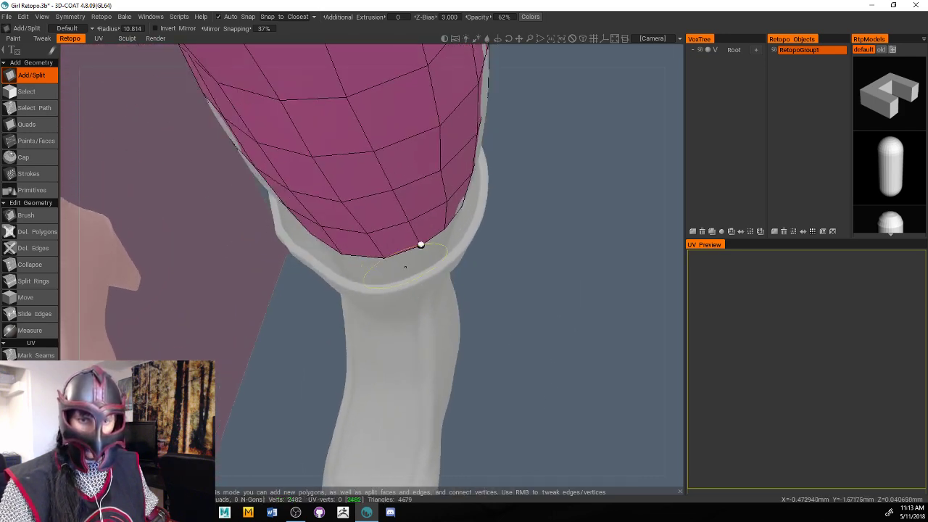
pyautogui.moveTo(553, 292)
pyautogui.mouseDown()
pyautogui.moveTo(547, 269)
pyautogui.moveTo(553, 306)
pyautogui.moveTo(550, 293)
pyautogui.mouseUp()
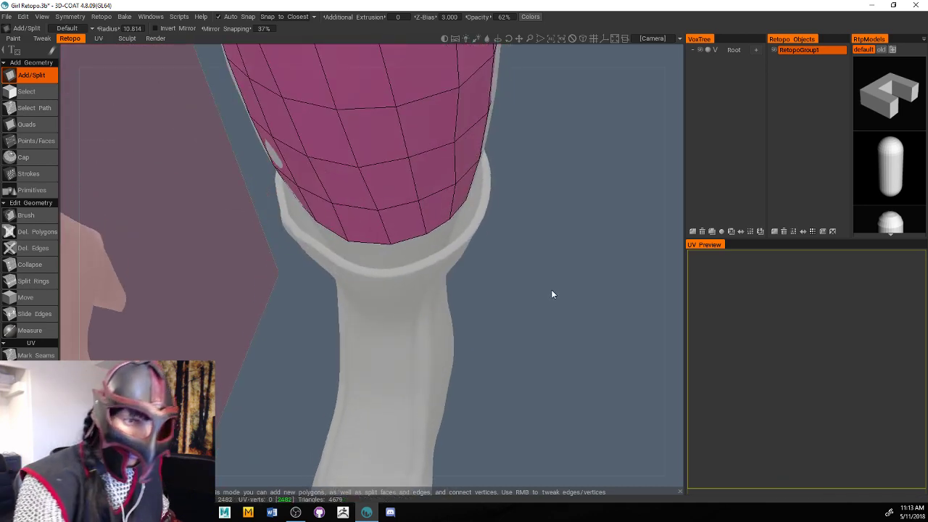
# Pull the rear vertices of the calf mesh's lower edge down into the boot opening with the Brush tool
pyautogui.press('b')
pyautogui.press('space')
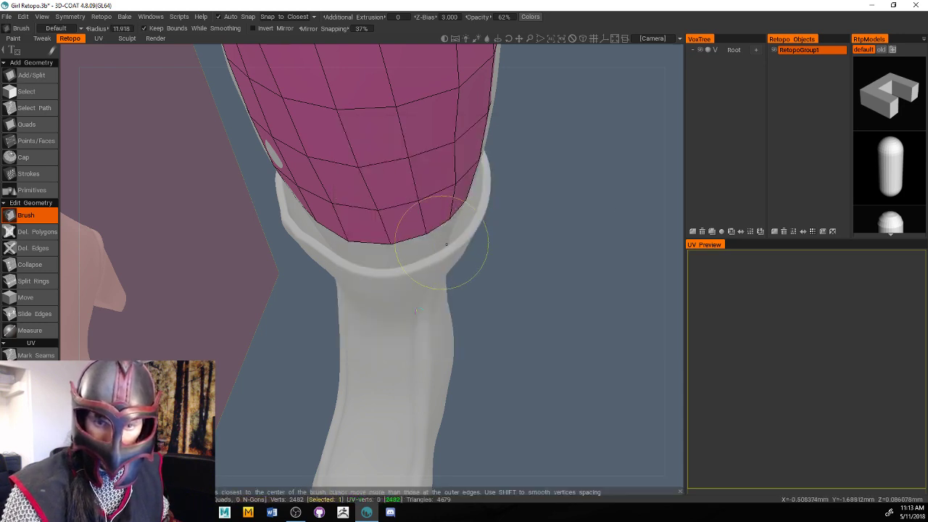
pyautogui.moveTo(406, 242)
pyautogui.mouseDown()
pyautogui.moveTo(393, 256)
pyautogui.moveTo(389, 364)
pyautogui.mouseUp()
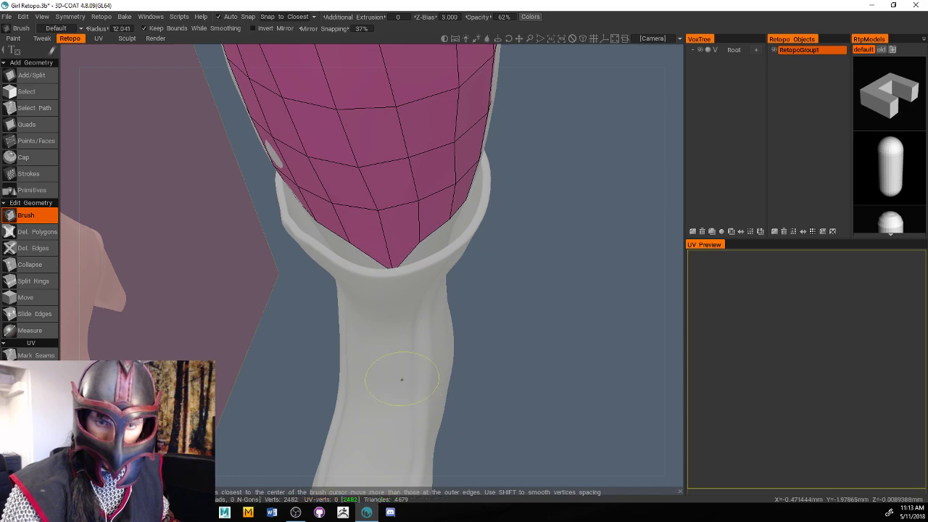
pyautogui.click(426, 255)
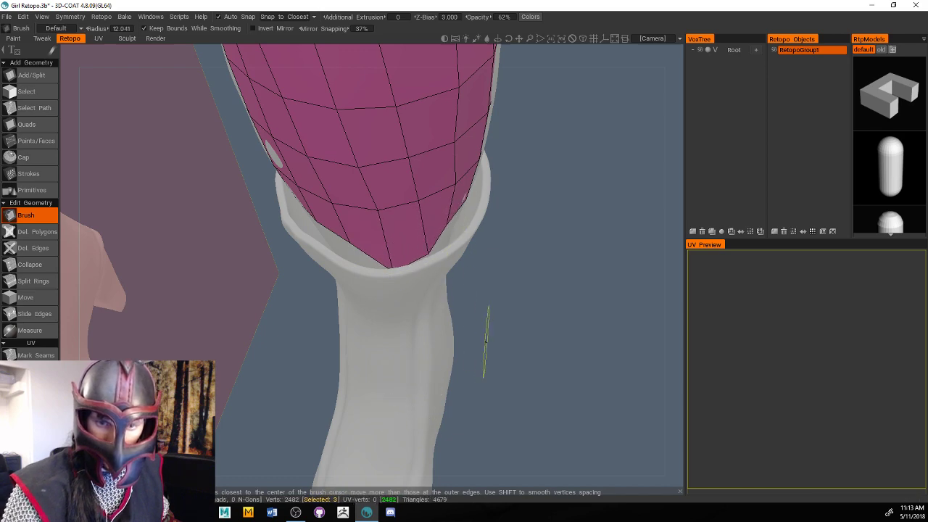
pyautogui.moveTo(480, 328); pyautogui.dragTo(505, 318)
pyautogui.press('space')
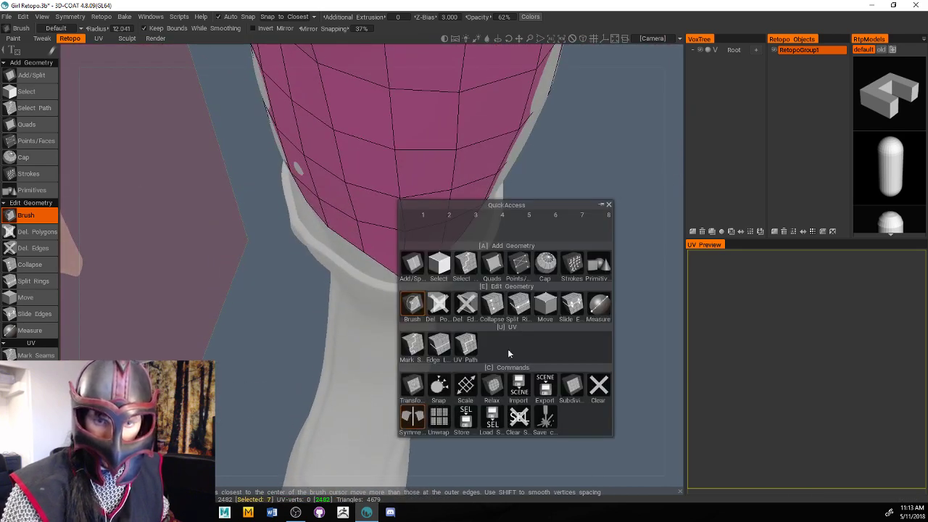
# Extend the neighbouring vertices of the calf mesh's rear border down to the inside of the boot rim
pyautogui.moveTo(616, 320)
pyautogui.mouseDown()
pyautogui.moveTo(563, 376)
pyautogui.moveTo(584, 370)
pyautogui.moveTo(590, 354)
pyautogui.moveTo(582, 358)
pyautogui.moveTo(588, 344)
pyautogui.moveTo(550, 334)
pyautogui.moveTo(561, 396)
pyautogui.mouseUp()
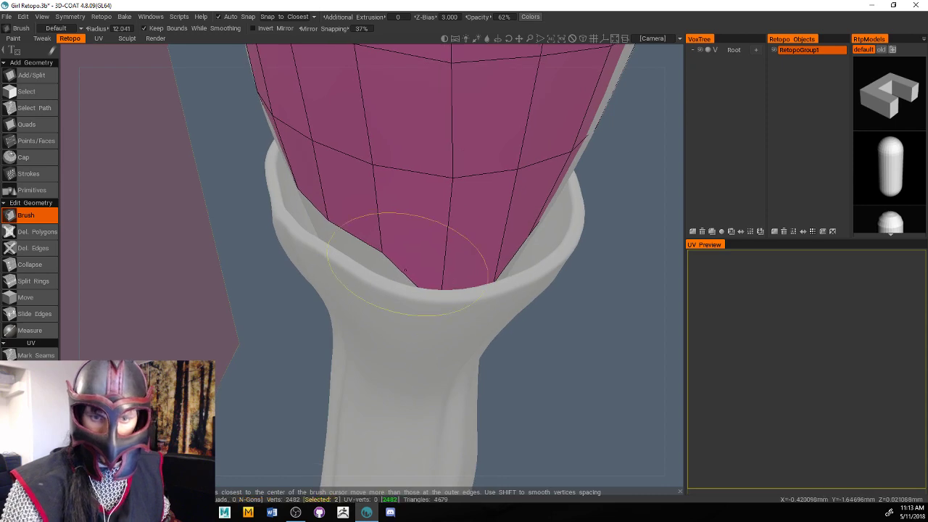
pyautogui.moveTo(540, 362)
pyautogui.mouseDown()
pyautogui.moveTo(554, 367)
pyautogui.moveTo(559, 347)
pyautogui.moveTo(515, 335)
pyautogui.mouseUp()
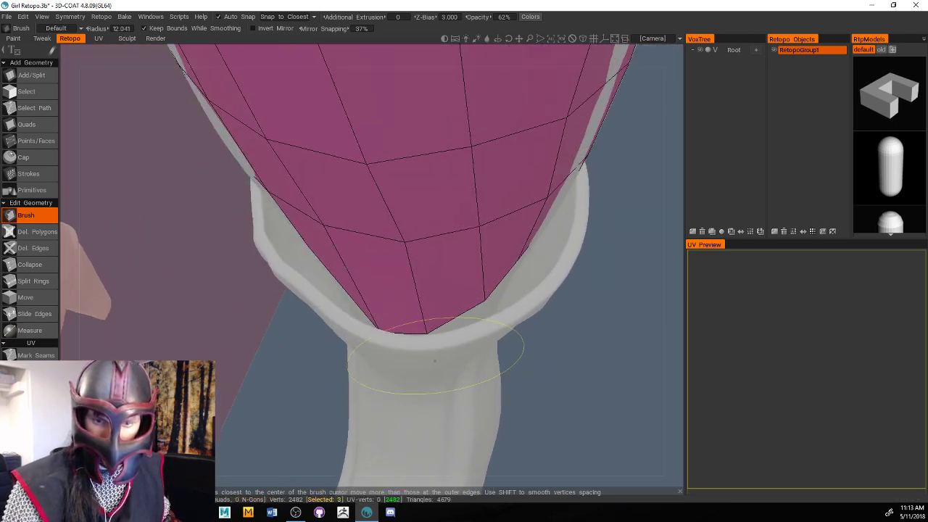
pyautogui.moveTo(435, 369)
pyautogui.mouseDown()
pyautogui.moveTo(356, 207)
pyautogui.moveTo(486, 310)
pyautogui.moveTo(508, 370)
pyautogui.mouseUp()
pyautogui.moveTo(534, 428); pyautogui.dragTo(550, 392, button='right')
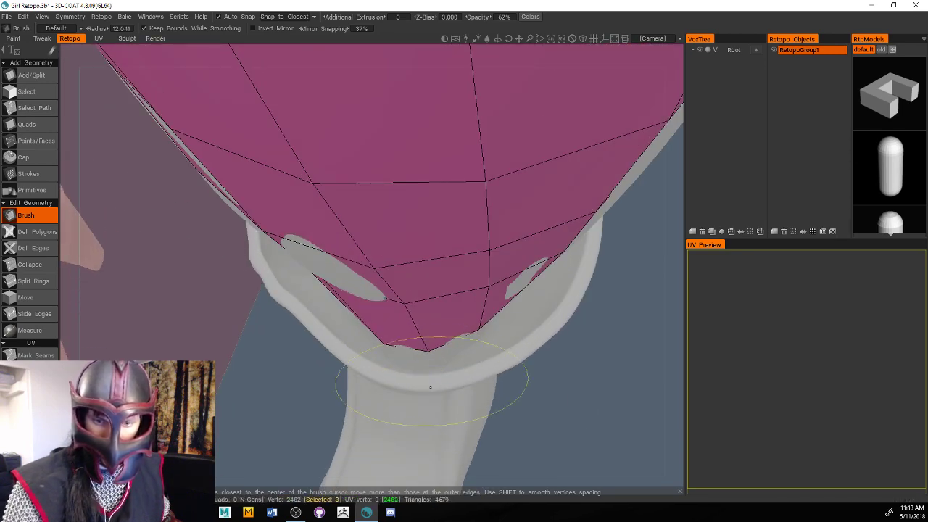
pyautogui.moveTo(457, 426); pyautogui.dragTo(521, 343, button='right')
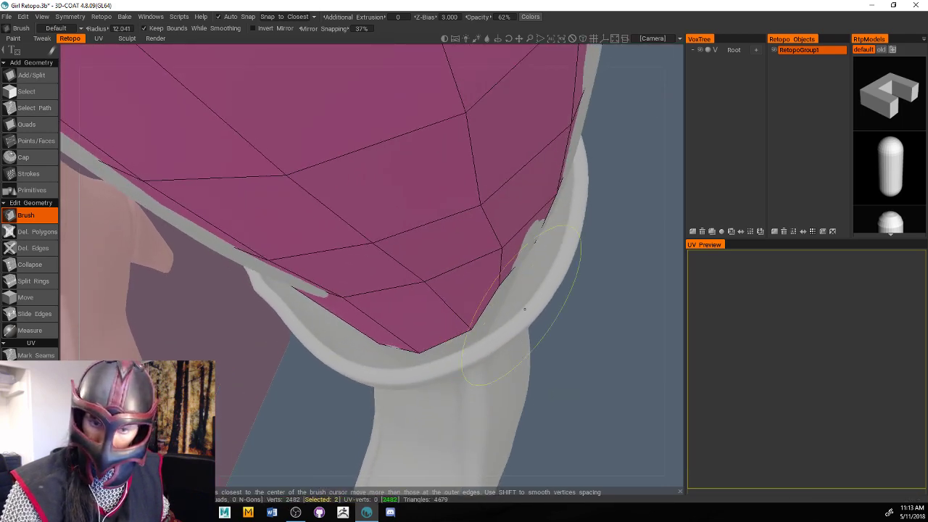
pyautogui.moveTo(594, 378)
pyautogui.mouseDown(button='right')
pyautogui.moveTo(597, 358)
pyautogui.moveTo(610, 369)
pyautogui.mouseUp(button='right')
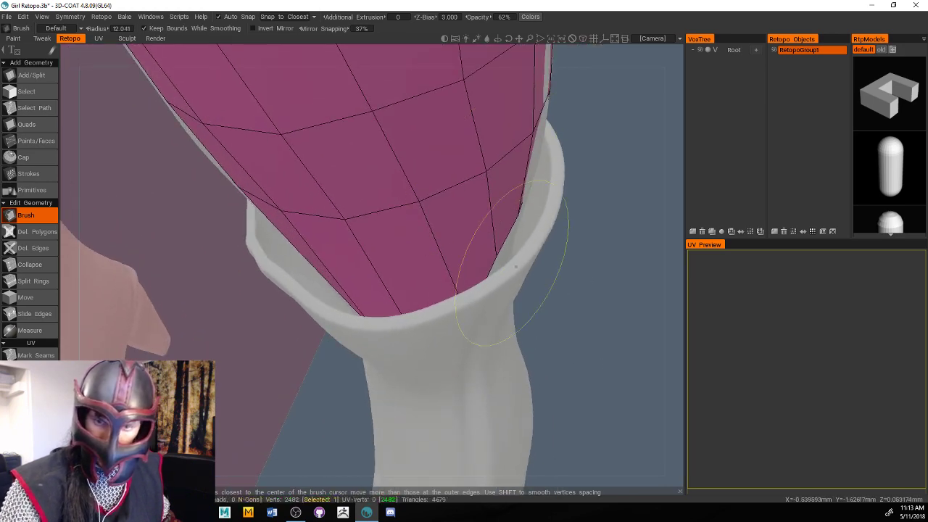
# Reduce the brush radius to 5.522 and push the calf mesh's border vertices against the outer side of the boot rim
pyautogui.moveTo(584, 329); pyautogui.dragTo(588, 347, button='right')
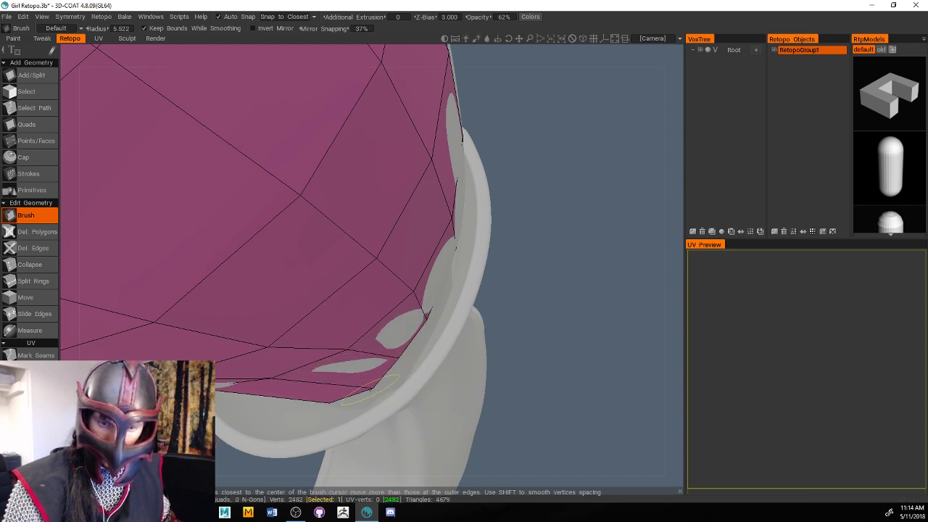
pyautogui.moveTo(422, 356); pyautogui.dragTo(488, 288, button='middle')
pyautogui.moveTo(420, 259); pyautogui.dragTo(466, 298)
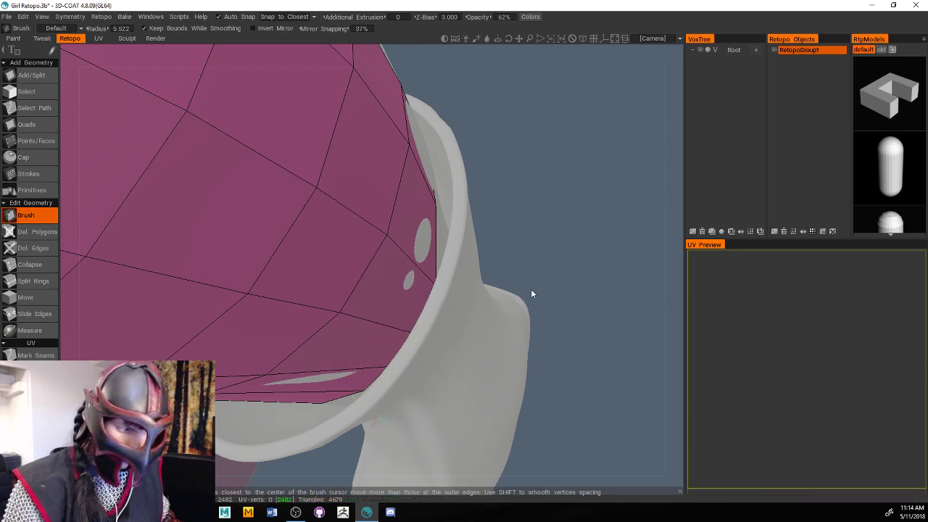
pyautogui.moveTo(532, 290); pyautogui.dragTo(528, 316, button='middle')
pyautogui.moveTo(432, 279); pyautogui.dragTo(461, 281)
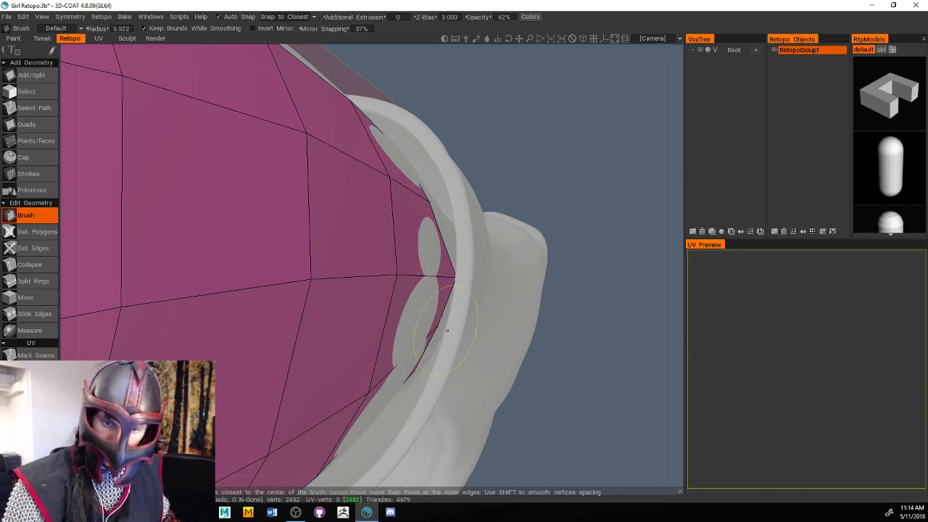
# Push the calf mesh's border vertices into the boot opening along the front of the rim
pyautogui.moveTo(444, 330); pyautogui.dragTo(572, 278, button='middle')
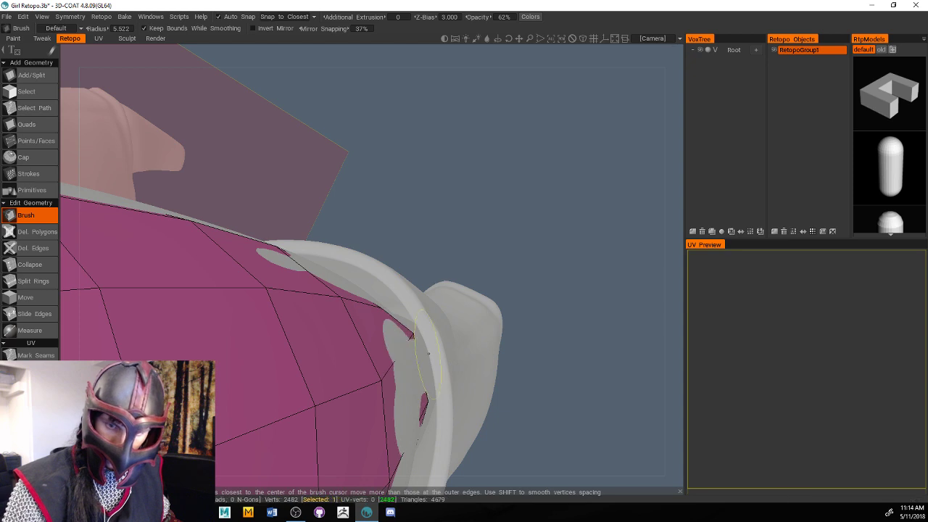
pyautogui.moveTo(451, 383); pyautogui.dragTo(468, 310, button='middle')
pyautogui.moveTo(437, 397); pyautogui.dragTo(424, 391)
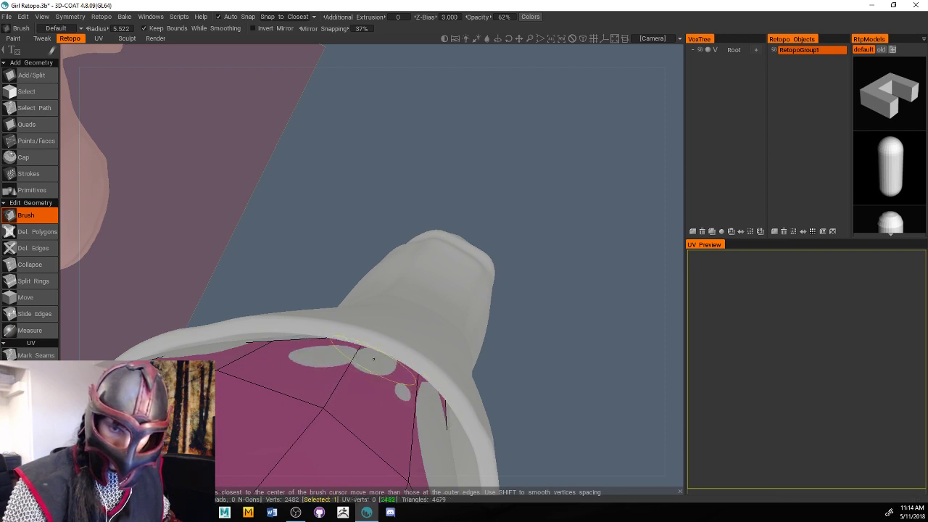
pyautogui.moveTo(379, 341); pyautogui.dragTo(333, 345, button='middle')
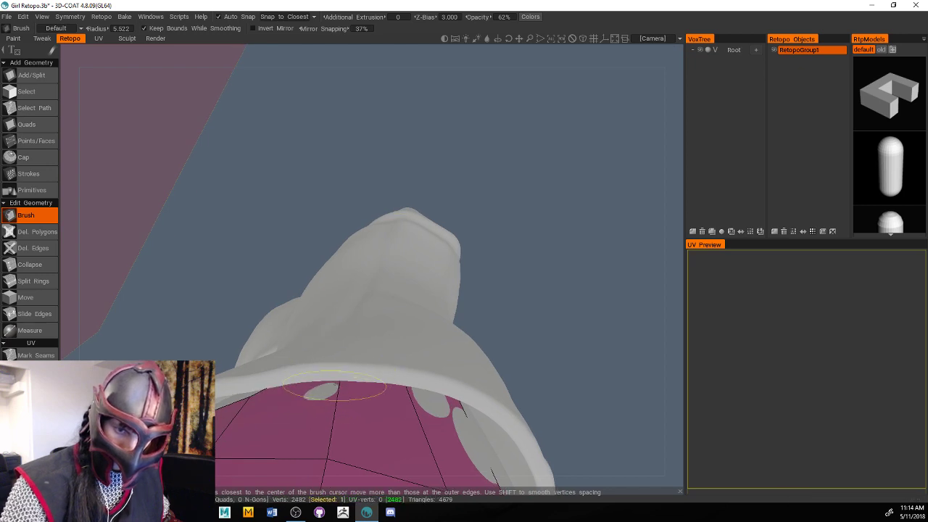
pyautogui.moveTo(333, 389); pyautogui.dragTo(353, 343, button='middle')
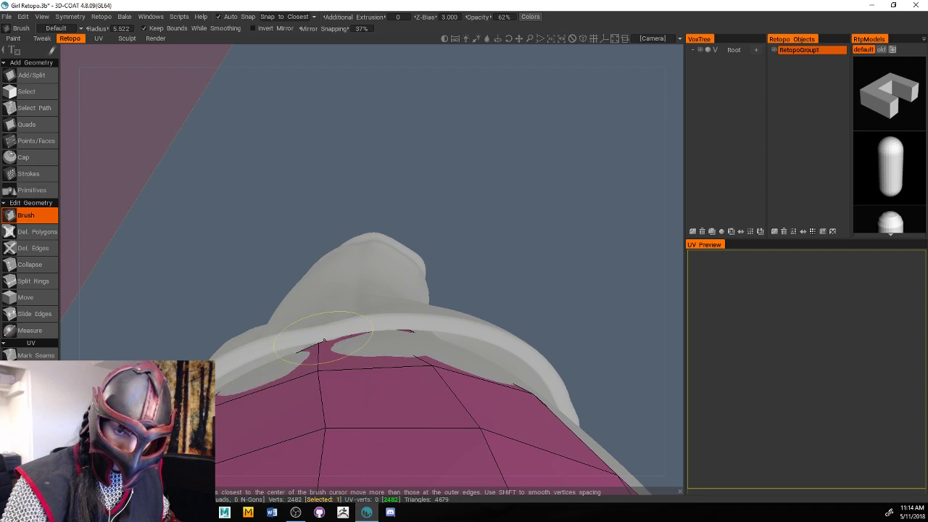
pyautogui.moveTo(328, 324)
pyautogui.mouseDown(button='middle')
pyautogui.moveTo(475, 231)
pyautogui.moveTo(456, 222)
pyautogui.moveTo(491, 225)
pyautogui.moveTo(505, 208)
pyautogui.moveTo(439, 108)
pyautogui.moveTo(319, 69)
pyautogui.moveTo(628, 348)
pyautogui.moveTo(691, 326)
pyautogui.moveTo(536, 288)
pyautogui.moveTo(547, 367)
pyautogui.moveTo(534, 373)
pyautogui.moveTo(613, 387)
pyautogui.moveTo(613, 427)
pyautogui.moveTo(620, 411)
pyautogui.moveTo(406, 362)
pyautogui.mouseUp(button='middle')
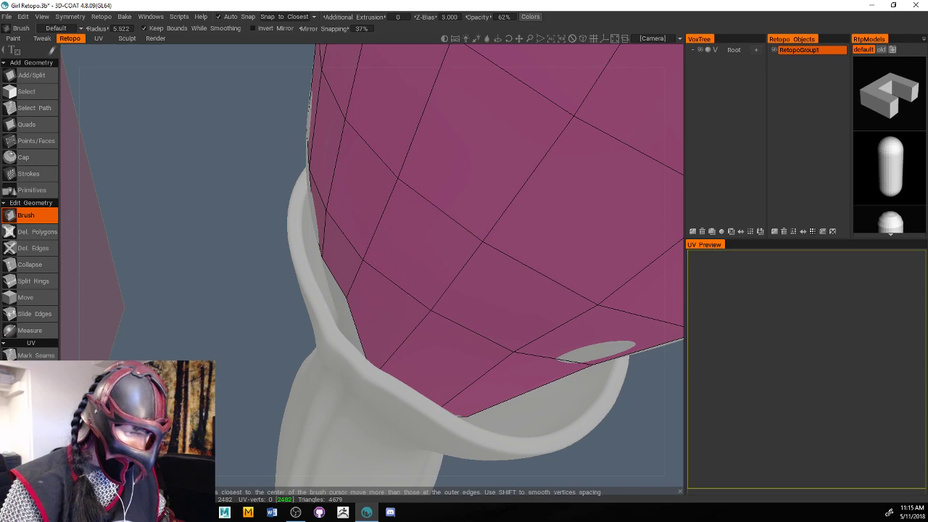
# Pull the calf mesh's border vertices down inside the boot rim from the inner back corner toward the inner side
pyautogui.moveTo(203, 339); pyautogui.dragTo(158, 248, button='middle')
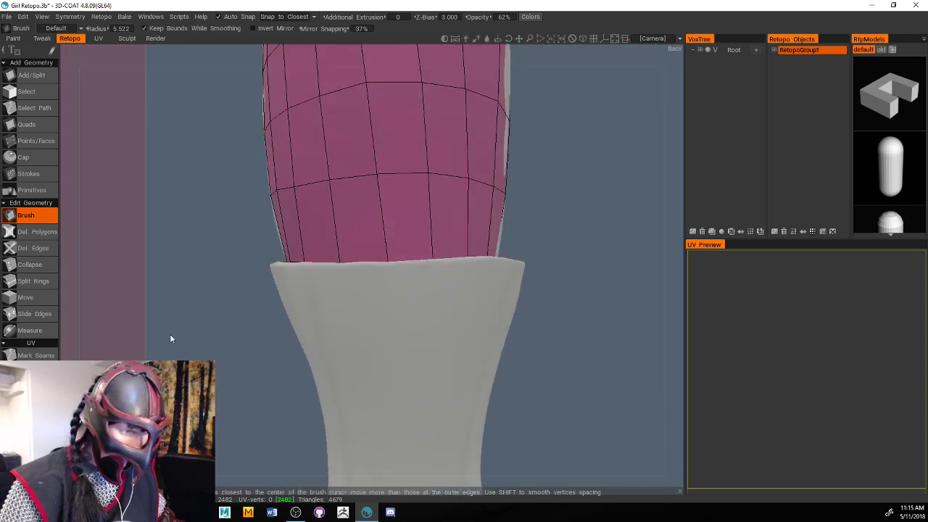
pyautogui.moveTo(170, 333)
pyautogui.mouseDown(button='middle')
pyautogui.moveTo(221, 337)
pyautogui.moveTo(172, 344)
pyautogui.moveTo(171, 384)
pyautogui.moveTo(191, 371)
pyautogui.mouseUp(button='middle')
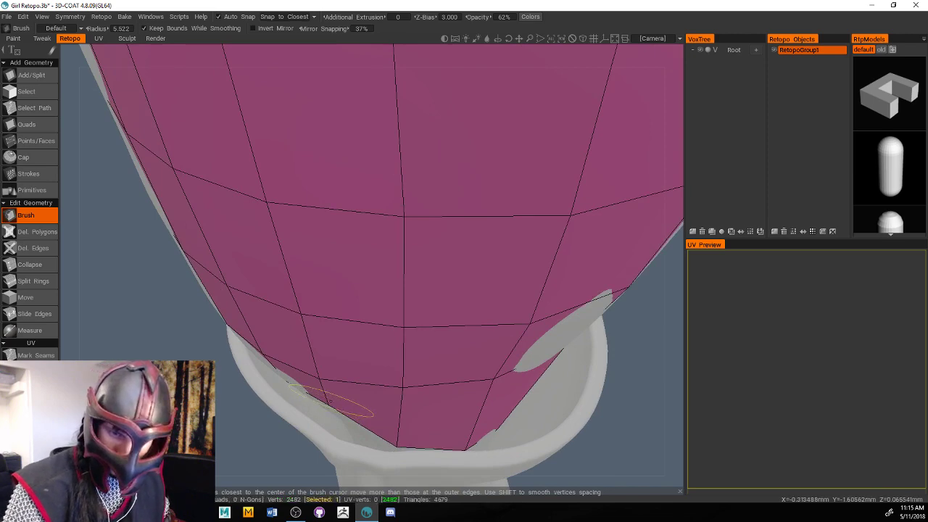
pyautogui.moveTo(350, 431); pyautogui.dragTo(351, 449)
pyautogui.moveTo(351, 449)
pyautogui.mouseDown(button='middle')
pyautogui.moveTo(304, 464)
pyautogui.moveTo(329, 456)
pyautogui.mouseUp(button='middle')
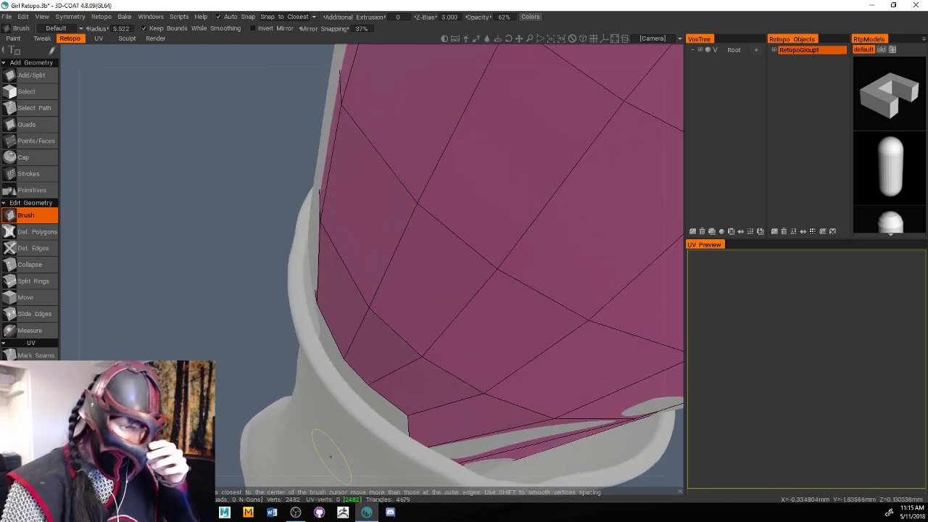
pyautogui.moveTo(428, 429); pyautogui.dragTo(398, 459)
pyautogui.moveTo(398, 460); pyautogui.dragTo(233, 411, button='middle')
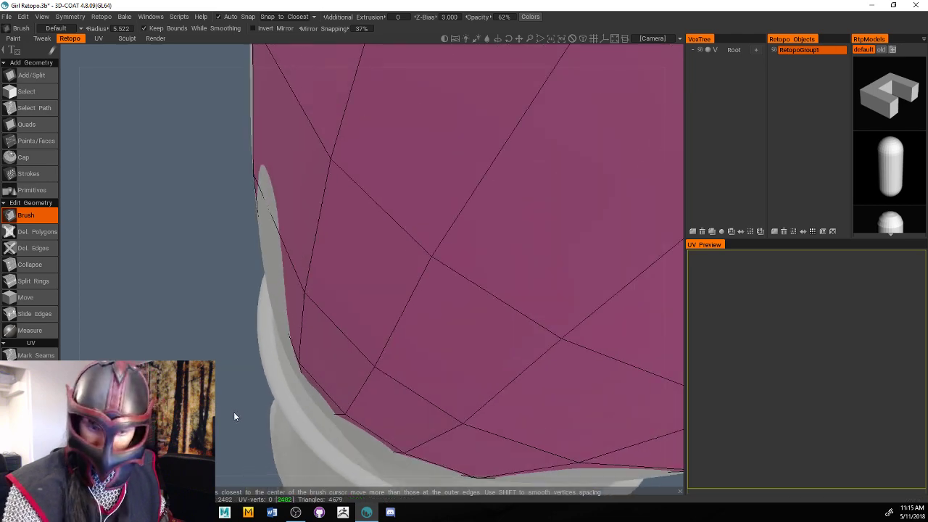
# Reposition the remaining border vertices on the inner side of the calf so they follow the boot rim
pyautogui.moveTo(278, 434)
pyautogui.mouseDown(button='middle')
pyautogui.moveTo(255, 410)
pyautogui.moveTo(254, 434)
pyautogui.mouseUp(button='middle')
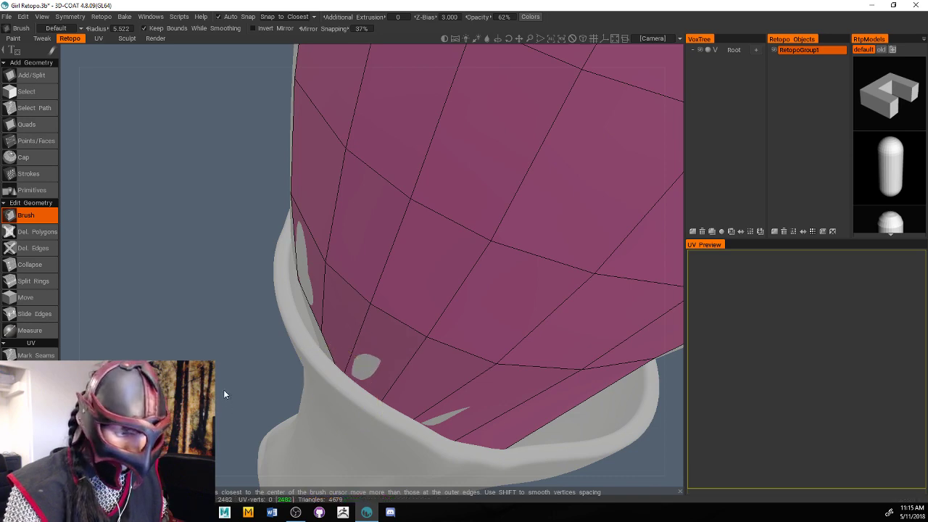
pyautogui.moveTo(224, 393); pyautogui.dragTo(244, 439, button='middle')
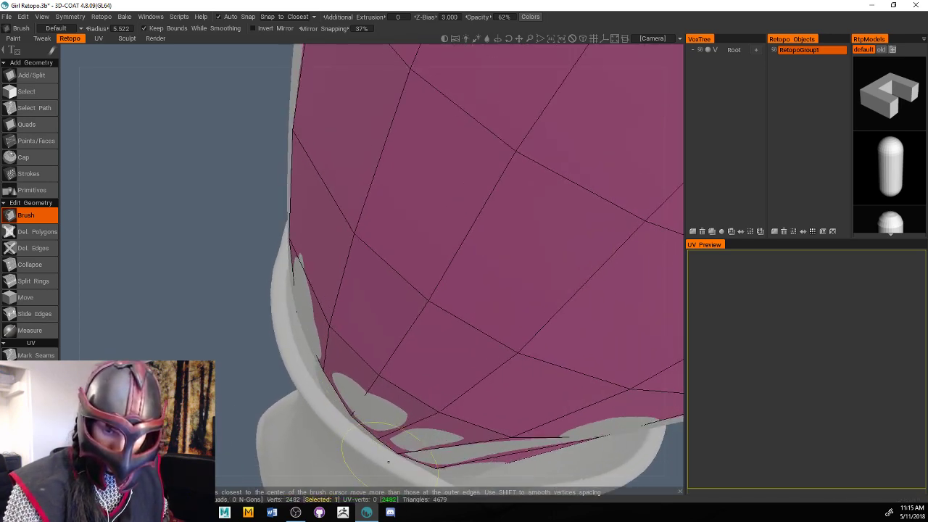
pyautogui.moveTo(387, 461); pyautogui.dragTo(323, 397)
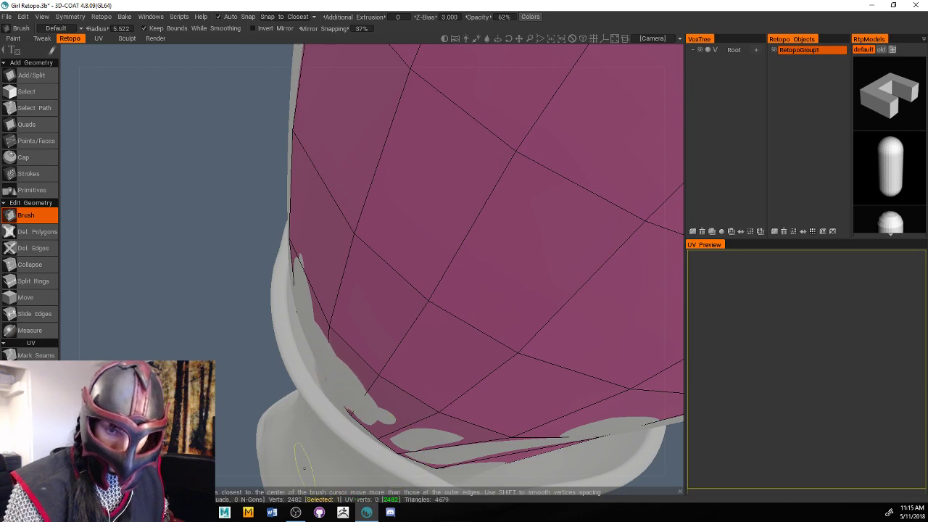
pyautogui.moveTo(259, 398); pyautogui.dragTo(311, 418, button='middle')
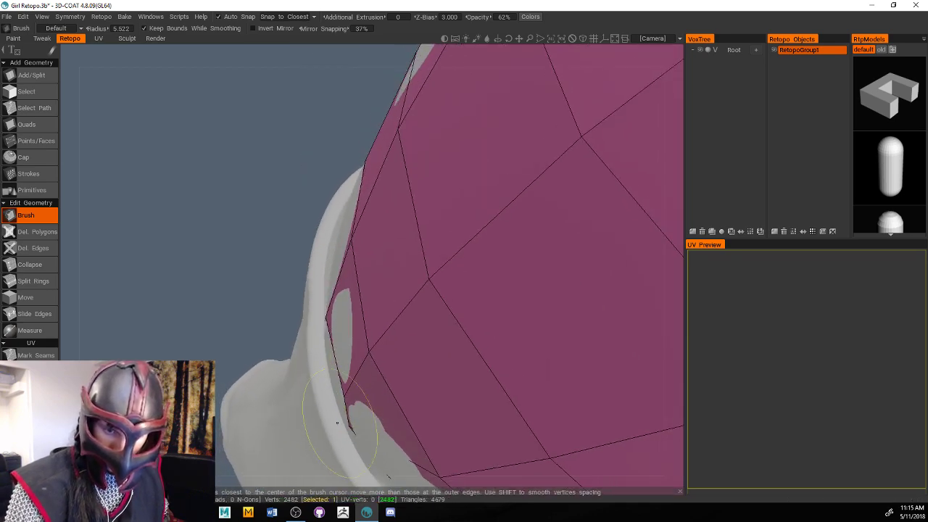
pyautogui.moveTo(337, 422)
pyautogui.mouseDown()
pyautogui.moveTo(294, 462)
pyautogui.moveTo(303, 476)
pyautogui.mouseUp()
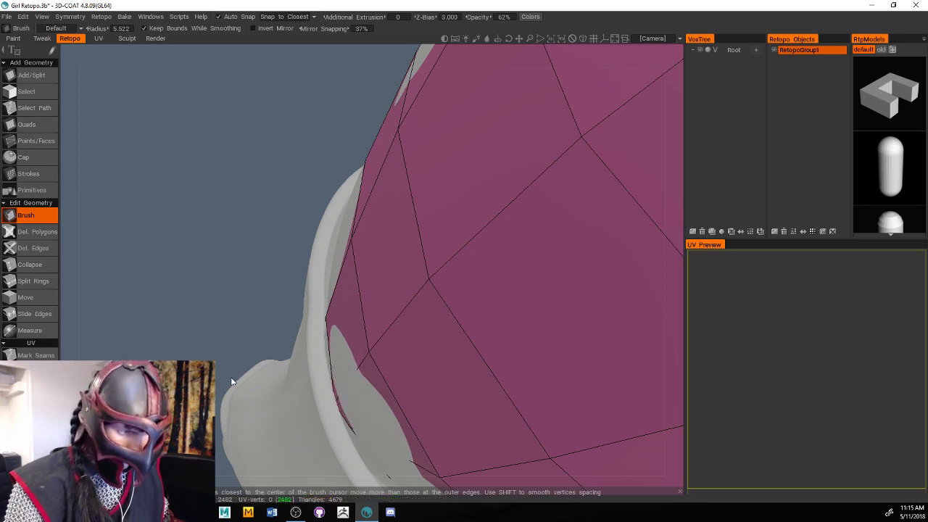
# Add new edge rings around the lower calf mesh with Split Rings
pyautogui.moveTo(239, 406)
pyautogui.mouseDown(button='middle')
pyautogui.moveTo(224, 383)
pyautogui.moveTo(225, 396)
pyautogui.moveTo(241, 377)
pyautogui.moveTo(367, 369)
pyautogui.moveTo(152, 344)
pyautogui.mouseUp(button='middle')
pyautogui.moveTo(599, 315); pyautogui.dragTo(575, 315, button='middle')
pyautogui.moveTo(529, 367); pyautogui.dragTo(508, 387, button='middle')
pyautogui.click(34, 281)
pyautogui.moveTo(467, 327); pyautogui.dragTo(500, 329)
pyautogui.click(432, 311)
pyautogui.moveTo(544, 290)
pyautogui.mouseDown()
pyautogui.moveTo(576, 250)
pyautogui.moveTo(551, 292)
pyautogui.moveTo(566, 268)
pyautogui.moveTo(584, 388)
pyautogui.moveTo(578, 407)
pyautogui.moveTo(500, 476)
pyautogui.moveTo(478, 362)
pyautogui.moveTo(505, 256)
pyautogui.moveTo(517, 279)
pyautogui.moveTo(490, 294)
pyautogui.moveTo(574, 312)
pyautogui.moveTo(490, 323)
pyautogui.mouseUp()
pyautogui.click(426, 346)
# Reposition the calf mesh's lower vertices with the Brush so they tuck inside the boot shaft on all sides
pyautogui.click(34, 214)
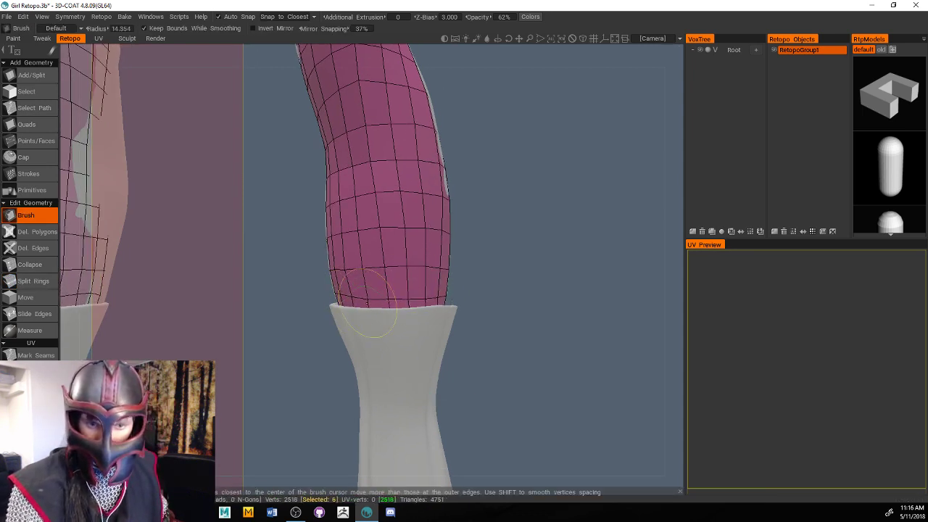
pyautogui.moveTo(453, 289); pyautogui.dragTo(391, 303)
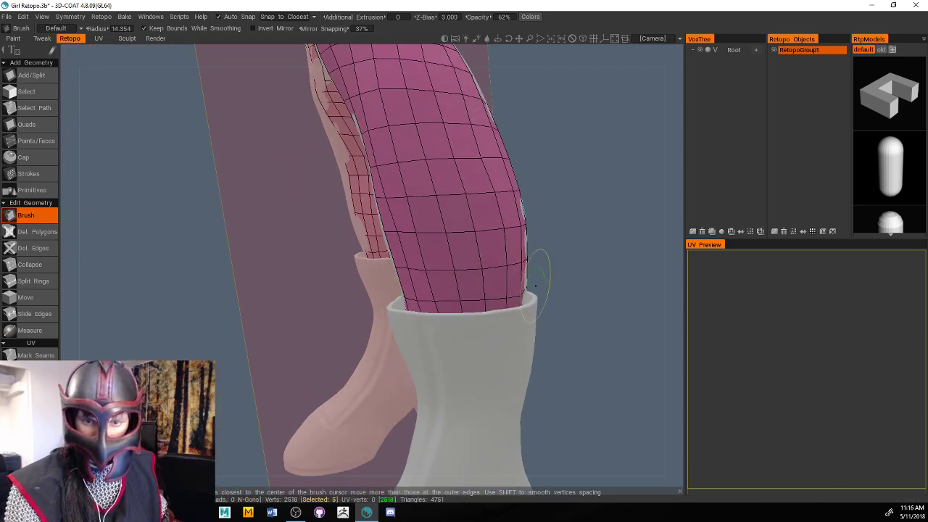
pyautogui.moveTo(615, 290); pyautogui.dragTo(475, 330)
pyautogui.moveTo(571, 320)
pyautogui.mouseDown()
pyautogui.moveTo(500, 329)
pyautogui.moveTo(595, 284)
pyautogui.moveTo(589, 308)
pyautogui.moveTo(528, 318)
pyautogui.moveTo(596, 302)
pyautogui.moveTo(587, 326)
pyautogui.moveTo(619, 316)
pyautogui.moveTo(605, 345)
pyautogui.moveTo(584, 322)
pyautogui.moveTo(542, 330)
pyautogui.moveTo(617, 321)
pyautogui.moveTo(709, 275)
pyautogui.moveTo(631, 311)
pyautogui.moveTo(590, 347)
pyautogui.moveTo(559, 339)
pyautogui.moveTo(575, 327)
pyautogui.moveTo(460, 348)
pyautogui.mouseUp()
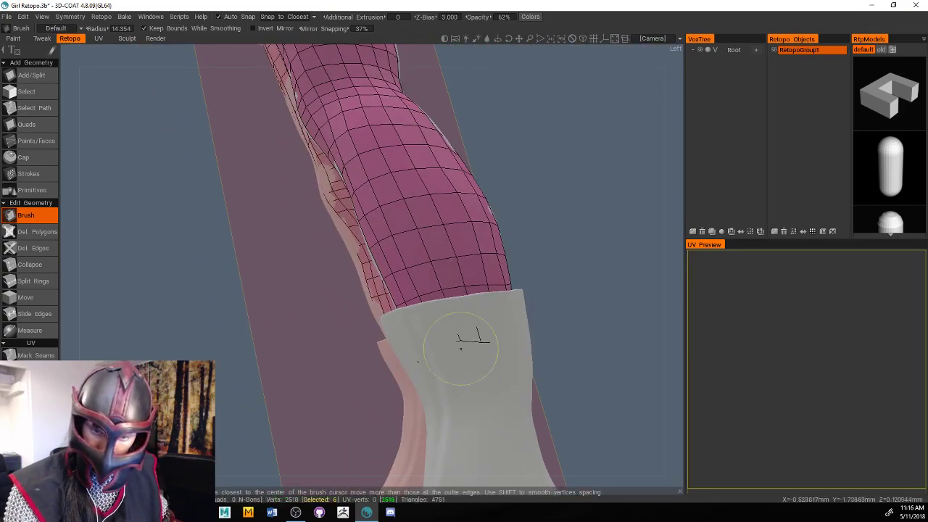
pyautogui.moveTo(601, 320)
pyautogui.mouseDown()
pyautogui.moveTo(538, 346)
pyautogui.moveTo(501, 339)
pyautogui.moveTo(587, 338)
pyautogui.moveTo(551, 340)
pyautogui.moveTo(546, 384)
pyautogui.moveTo(530, 356)
pyautogui.moveTo(547, 418)
pyautogui.moveTo(536, 414)
pyautogui.moveTo(531, 359)
pyautogui.moveTo(556, 326)
pyautogui.moveTo(453, 362)
pyautogui.moveTo(549, 344)
pyautogui.moveTo(476, 378)
pyautogui.mouseUp()
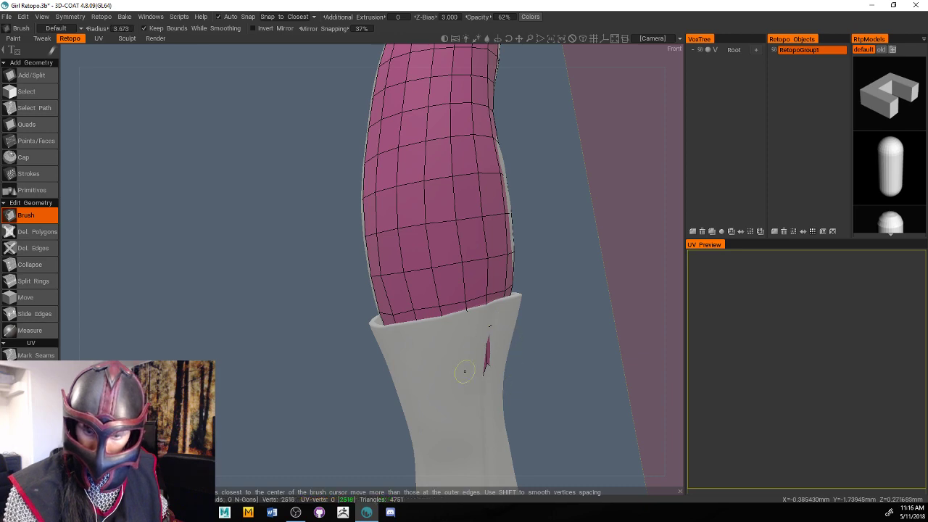
pyautogui.moveTo(488, 428); pyautogui.dragTo(414, 373)
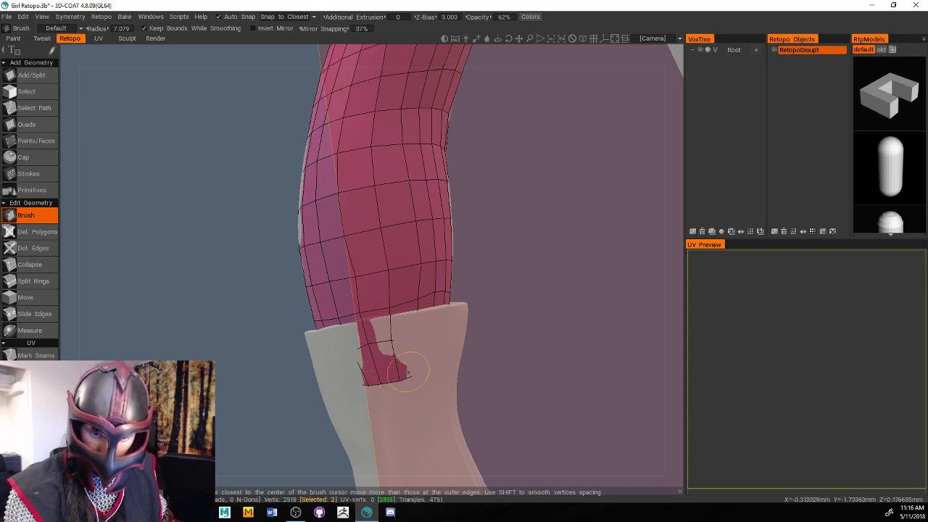
pyautogui.keyDown('alt'); pyautogui.moveTo(408, 372); pyautogui.dragTo(435, 380); pyautogui.keyUp('alt')
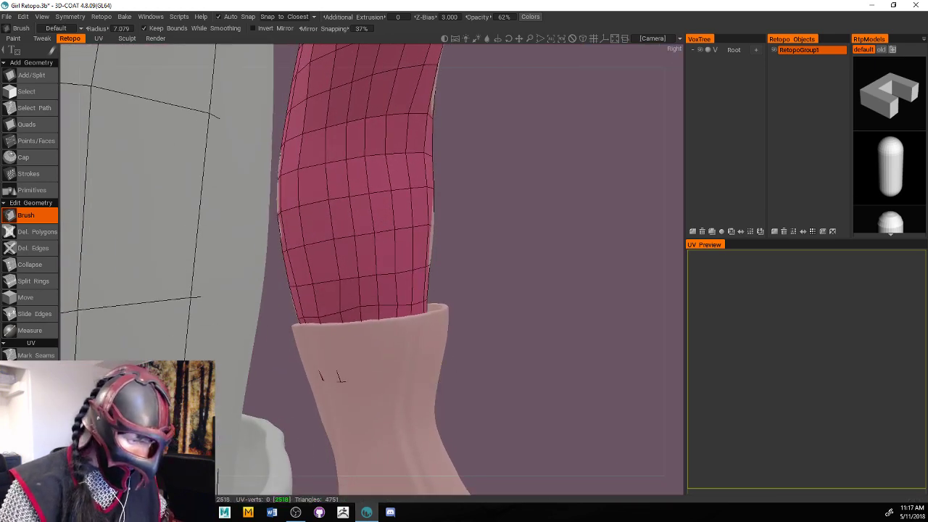
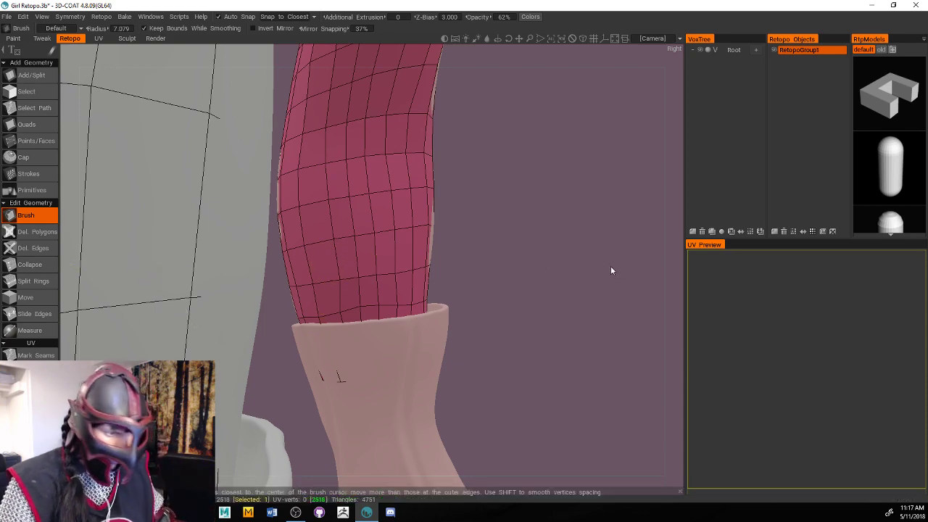
# Try to add a face with the Quads tool at the corner of the calf mesh's border inside the boot opening
pyautogui.moveTo(611, 267); pyautogui.dragTo(471, 319)
pyautogui.moveTo(346, 223)
pyautogui.mouseDown()
pyautogui.moveTo(352, 324)
pyautogui.moveTo(334, 225)
pyautogui.moveTo(333, 319)
pyautogui.moveTo(313, 247)
pyautogui.mouseUp()
pyautogui.moveTo(500, 330); pyautogui.dragTo(554, 367)
pyautogui.scroll(5, 534, 312)
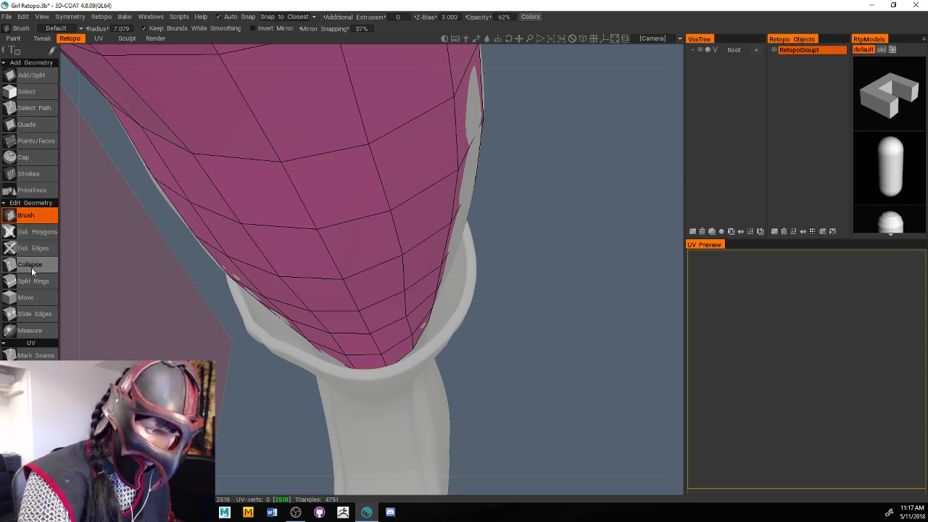
pyautogui.click(43, 129)
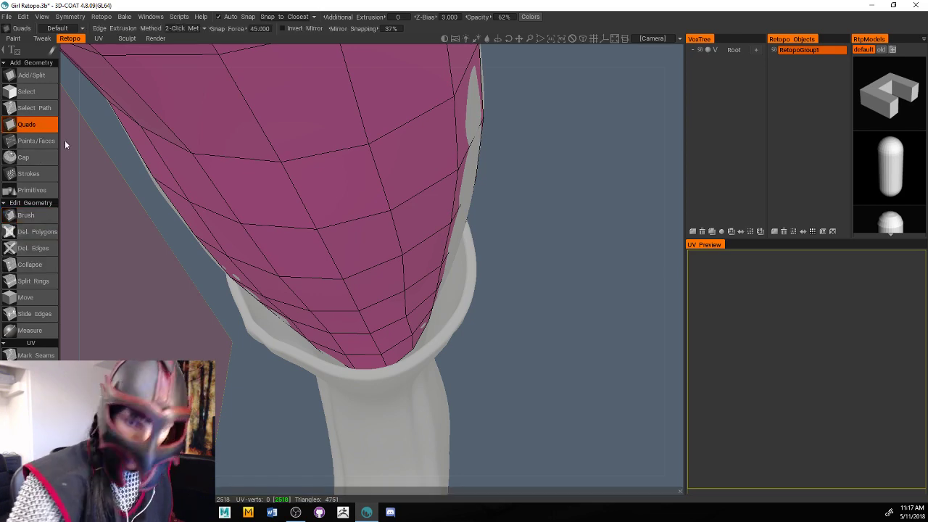
pyautogui.moveTo(540, 323); pyautogui.dragTo(536, 326)
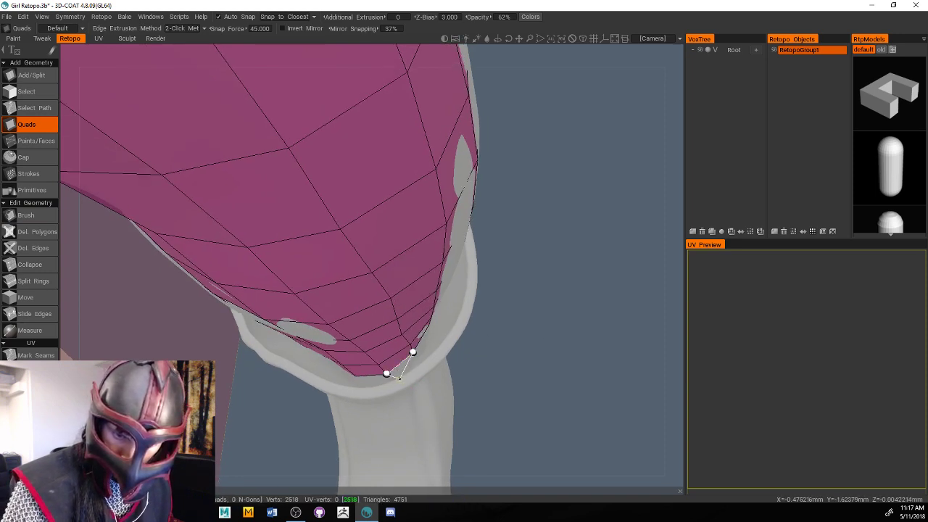
pyautogui.click(429, 358)
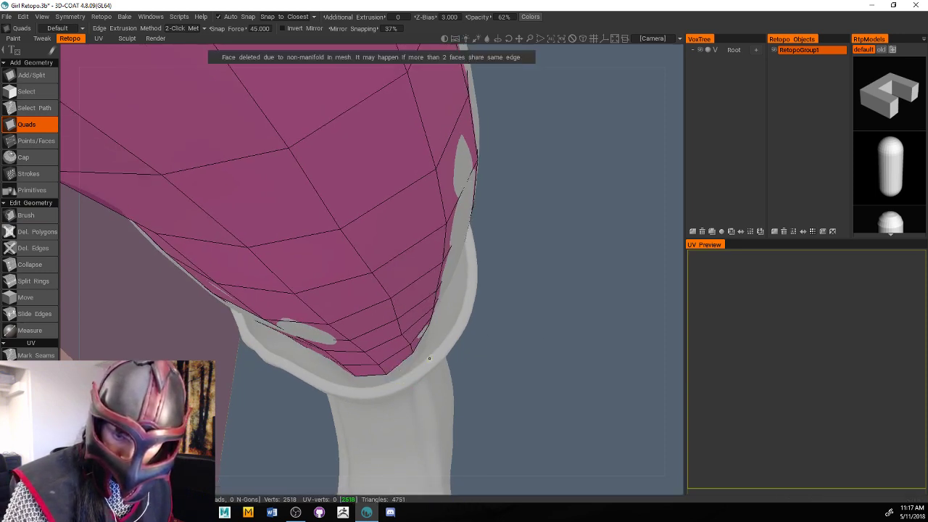
pyautogui.moveTo(527, 362); pyautogui.dragTo(522, 350)
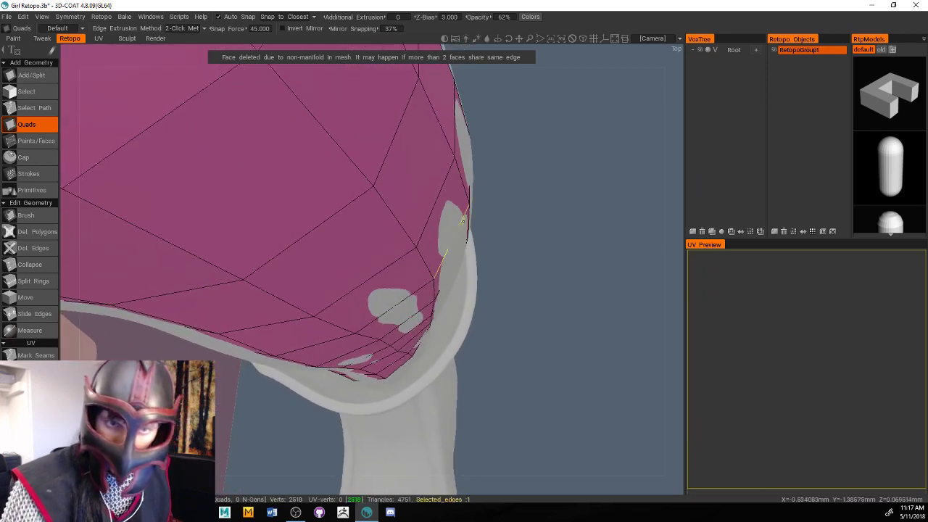
pyautogui.moveTo(539, 245); pyautogui.dragTo(542, 333)
pyautogui.click(404, 363)
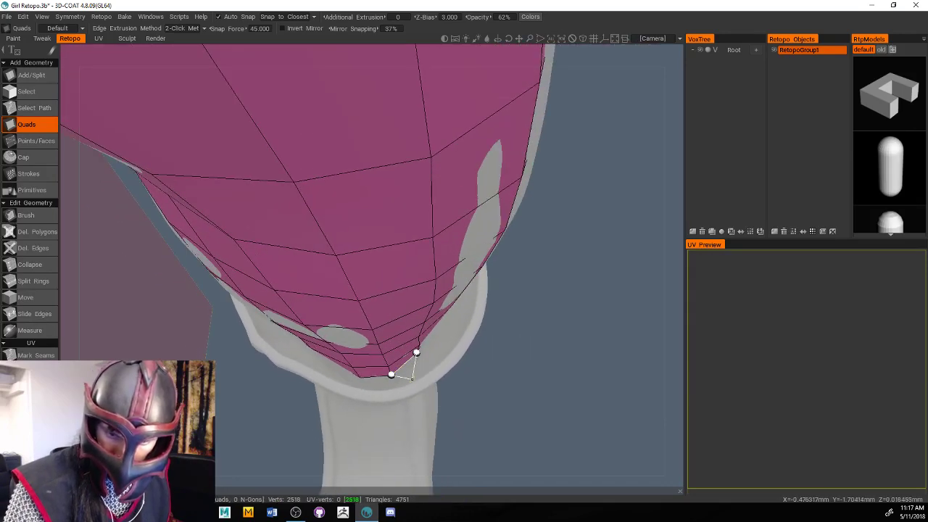
pyautogui.click(439, 363)
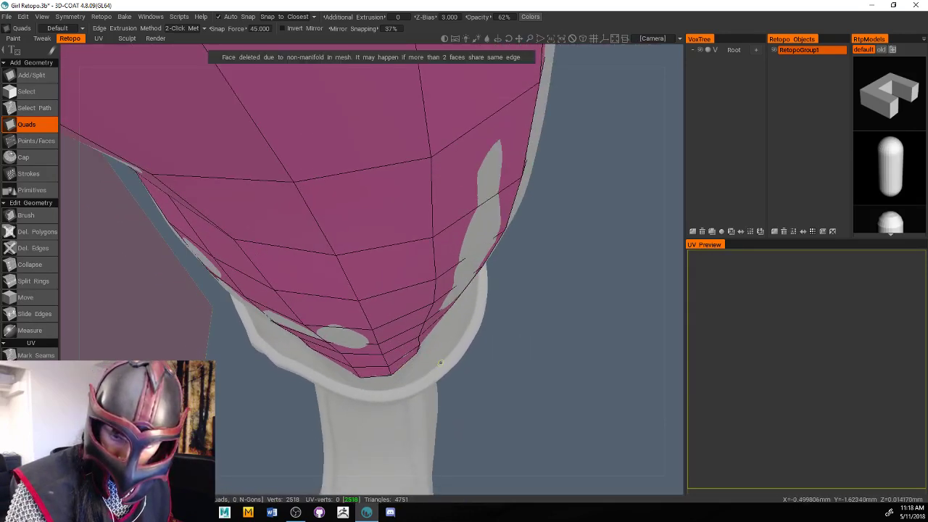
pyautogui.moveTo(456, 352)
pyautogui.mouseDown()
pyautogui.moveTo(496, 361)
pyautogui.moveTo(516, 342)
pyautogui.moveTo(522, 364)
pyautogui.moveTo(464, 359)
pyautogui.mouseUp()
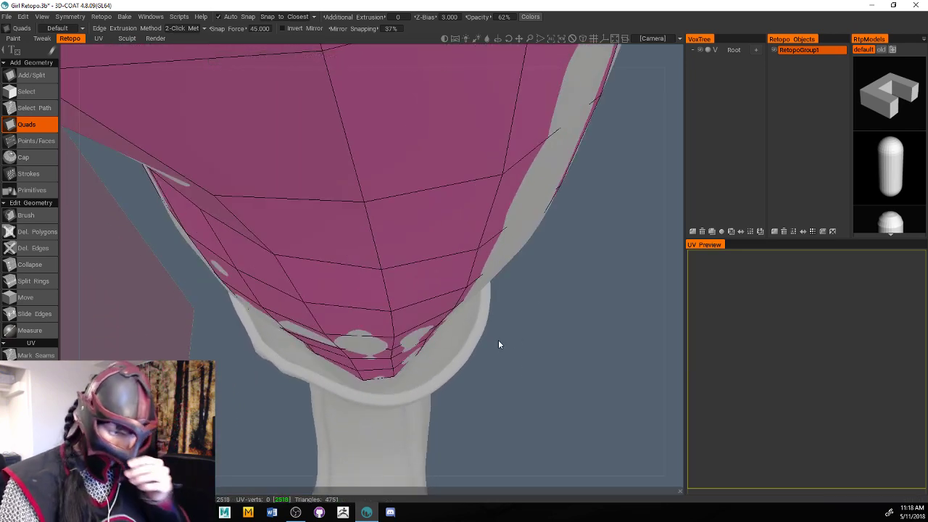
pyautogui.moveTo(498, 345); pyautogui.dragTo(435, 341)
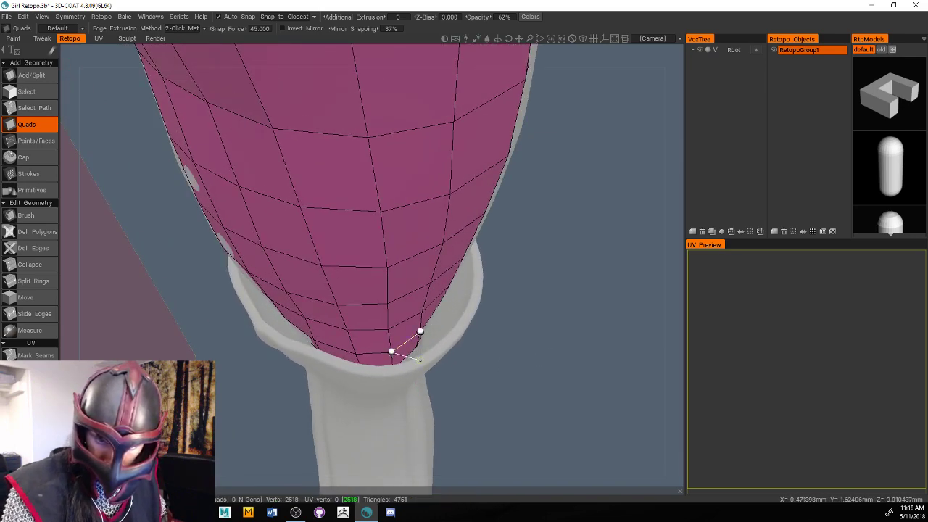
pyautogui.click(445, 339)
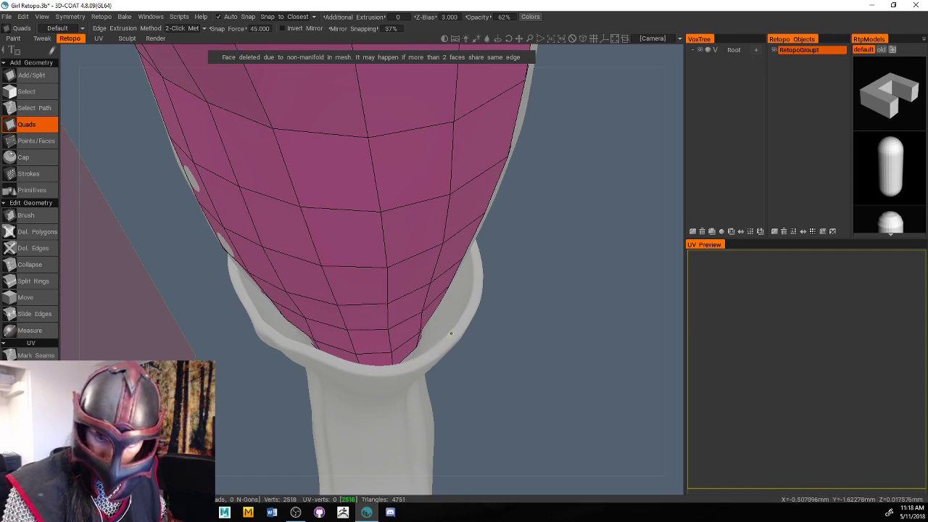
# Draw four roughly horizontal slice strokes across the boot's narrow ankle from behind with the Strokes tool
pyautogui.moveTo(489, 320); pyautogui.dragTo(534, 311)
pyautogui.moveTo(512, 205); pyautogui.dragTo(519, 292)
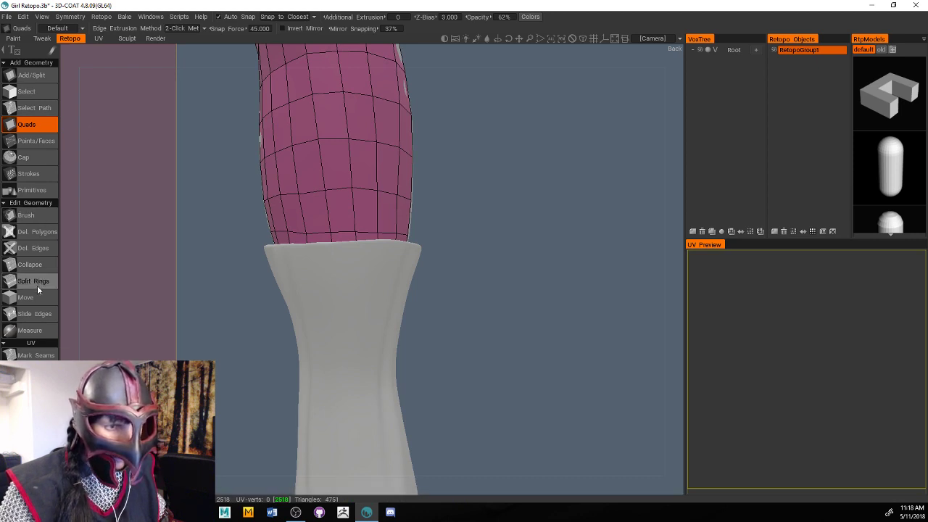
pyautogui.click(38, 179)
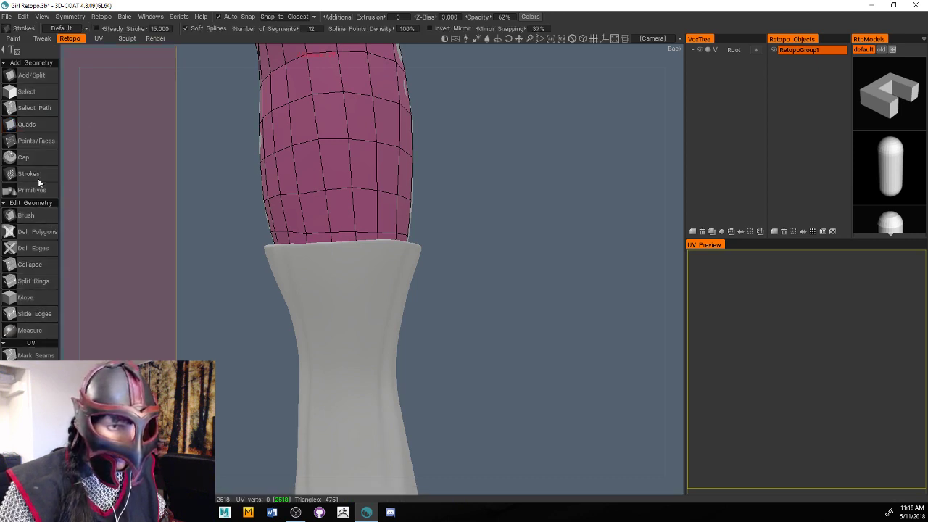
pyautogui.moveTo(433, 313); pyautogui.dragTo(400, 303, button='right')
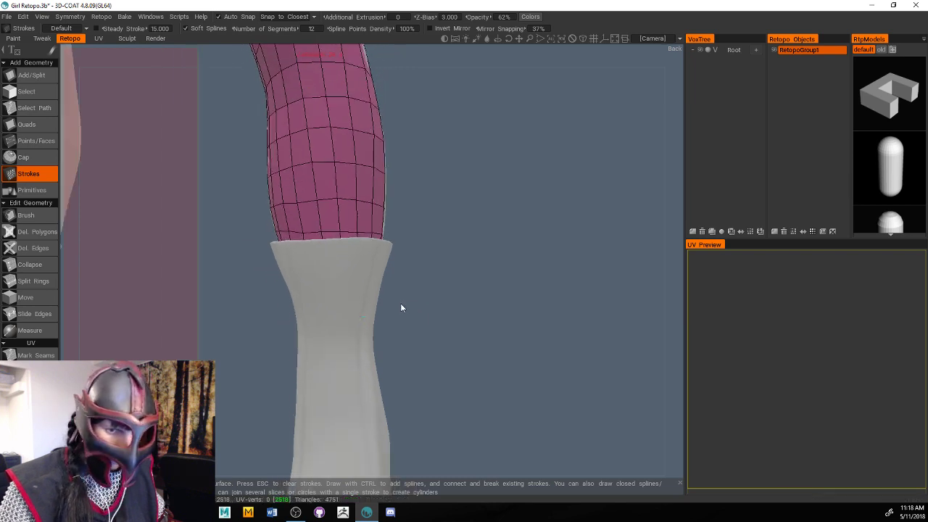
pyautogui.moveTo(401, 307); pyautogui.dragTo(429, 293)
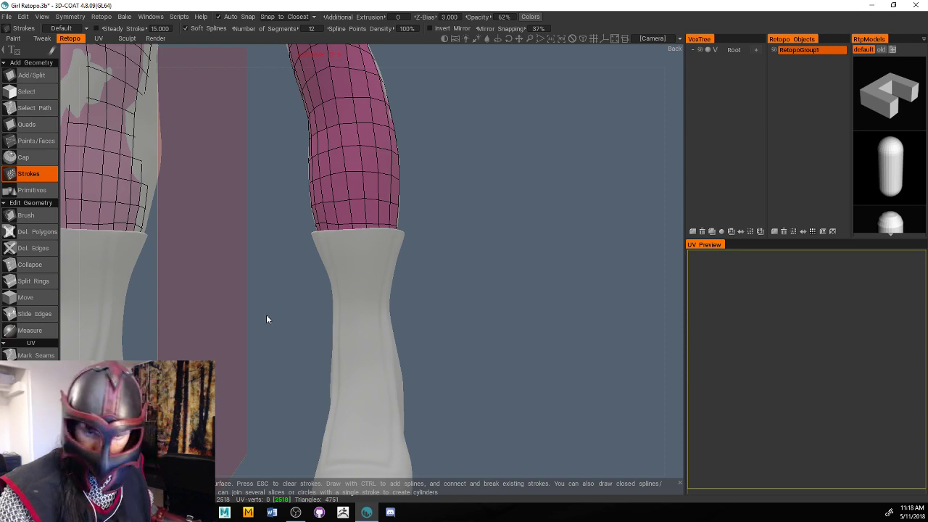
pyautogui.moveTo(518, 323); pyautogui.dragTo(437, 252)
pyautogui.moveTo(501, 249); pyautogui.dragTo(508, 283)
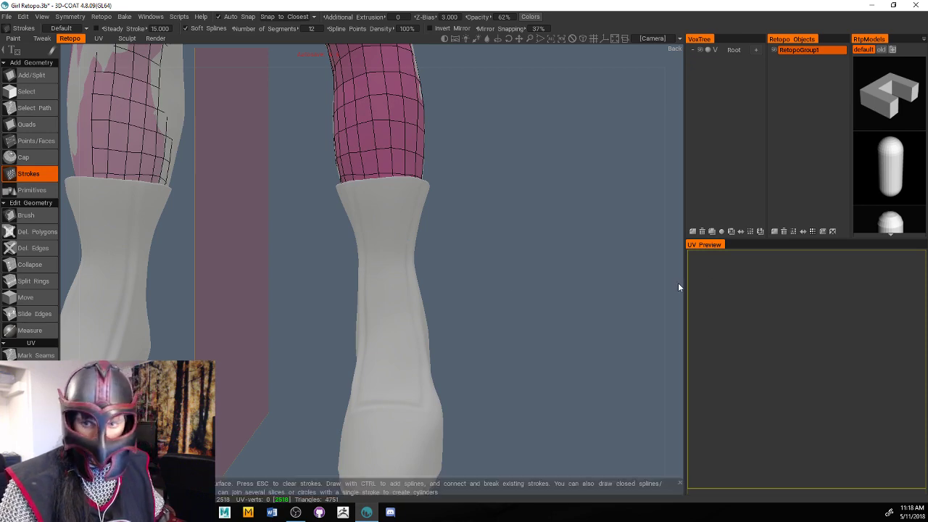
pyautogui.moveTo(678, 288); pyautogui.dragTo(569, 294)
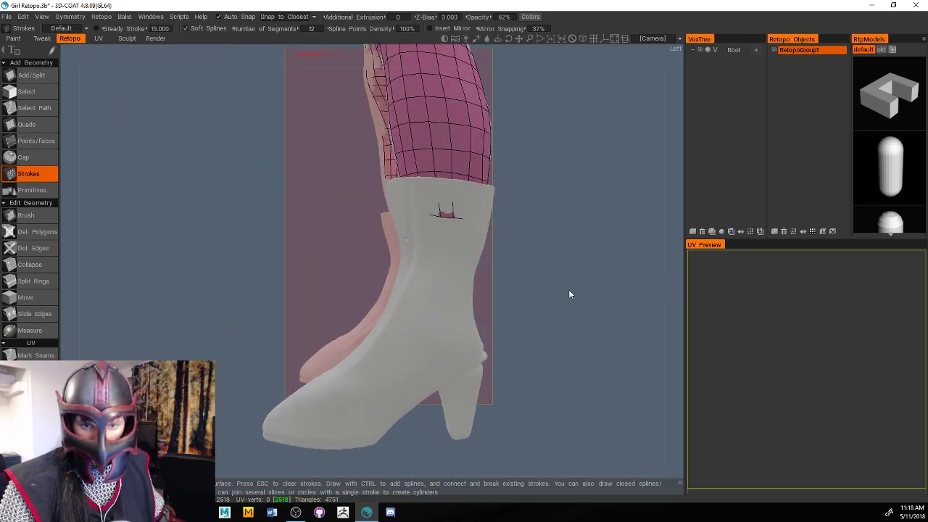
pyautogui.moveTo(679, 304); pyautogui.dragTo(479, 298)
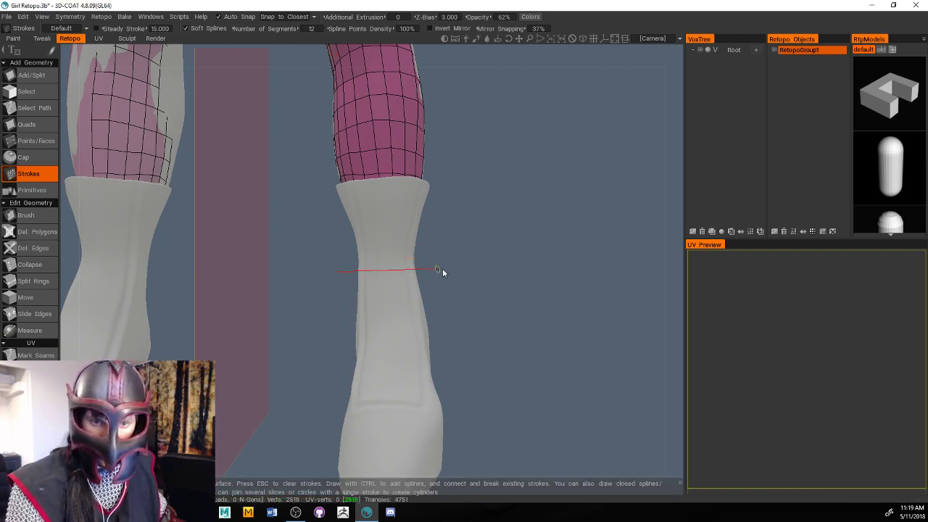
pyautogui.moveTo(443, 270)
pyautogui.mouseDown()
pyautogui.moveTo(456, 288)
pyautogui.moveTo(448, 309)
pyautogui.mouseUp()
pyautogui.moveTo(355, 323); pyautogui.dragTo(455, 324)
pyautogui.moveTo(682, 298); pyautogui.dragTo(547, 308, button='right')
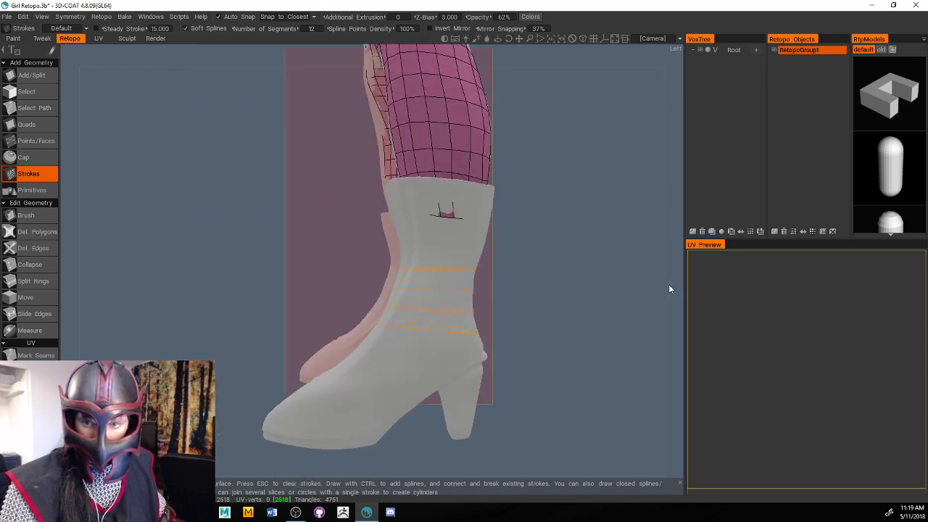
# Remove the lowest slice stroke from the boot's ankle
pyautogui.moveTo(669, 289)
pyautogui.mouseDown(button='right')
pyautogui.moveTo(718, 284)
pyautogui.moveTo(697, 280)
pyautogui.moveTo(677, 297)
pyautogui.moveTo(663, 292)
pyautogui.moveTo(650, 271)
pyautogui.moveTo(665, 257)
pyautogui.moveTo(666, 290)
pyautogui.moveTo(616, 292)
pyautogui.moveTo(639, 331)
pyautogui.moveTo(644, 305)
pyautogui.moveTo(648, 321)
pyautogui.moveTo(611, 312)
pyautogui.moveTo(659, 275)
pyautogui.moveTo(648, 333)
pyautogui.moveTo(638, 306)
pyautogui.moveTo(678, 308)
pyautogui.moveTo(639, 312)
pyautogui.moveTo(662, 301)
pyautogui.moveTo(694, 317)
pyautogui.mouseUp(button='right')
pyautogui.moveTo(580, 347); pyautogui.dragTo(609, 345)
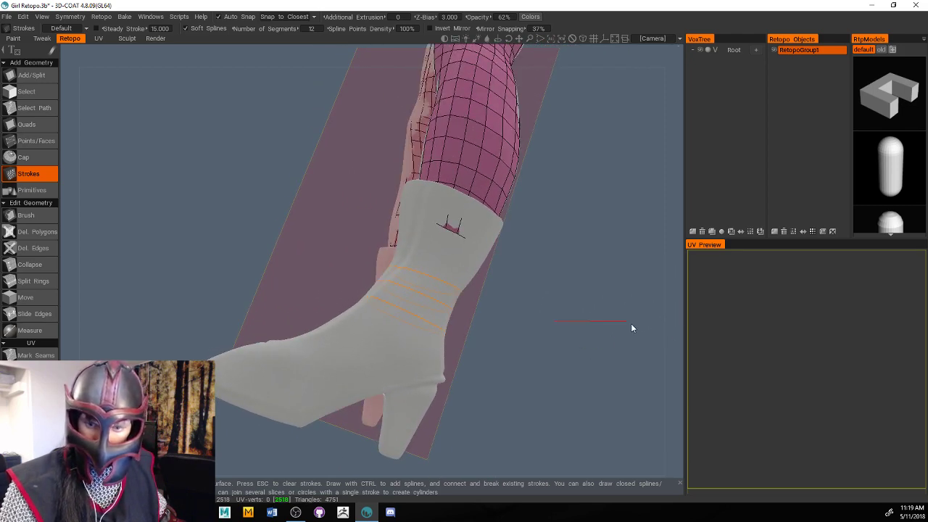
pyautogui.moveTo(678, 321)
pyautogui.mouseDown(button='right')
pyautogui.moveTo(607, 322)
pyautogui.moveTo(683, 309)
pyautogui.moveTo(784, 311)
pyautogui.moveTo(737, 314)
pyautogui.moveTo(665, 284)
pyautogui.moveTo(668, 347)
pyautogui.moveTo(707, 322)
pyautogui.moveTo(673, 331)
pyautogui.moveTo(763, 327)
pyautogui.moveTo(674, 338)
pyautogui.mouseUp(button='right')
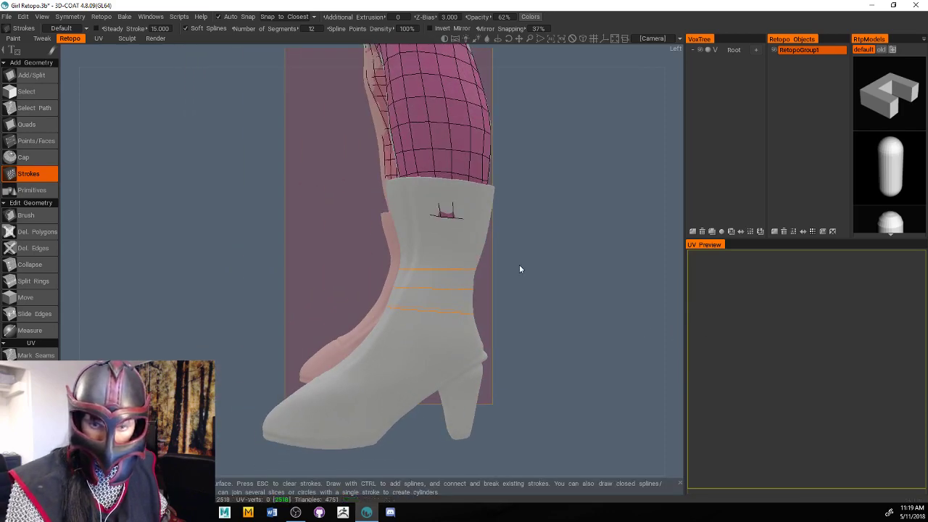
# Add further evenly spaced horizontal slice strokes up the boot shaft from the ankle toward the rim
pyautogui.moveTo(384, 255); pyautogui.dragTo(507, 256)
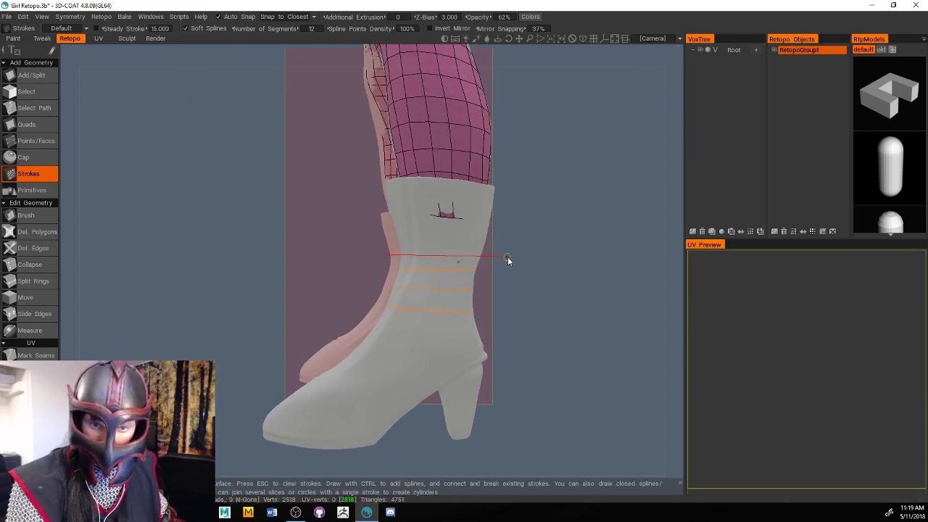
pyautogui.moveTo(675, 249)
pyautogui.mouseDown(button='right')
pyautogui.moveTo(726, 251)
pyautogui.moveTo(659, 254)
pyautogui.moveTo(744, 283)
pyautogui.moveTo(732, 276)
pyautogui.moveTo(676, 294)
pyautogui.moveTo(451, 274)
pyautogui.mouseUp(button='right')
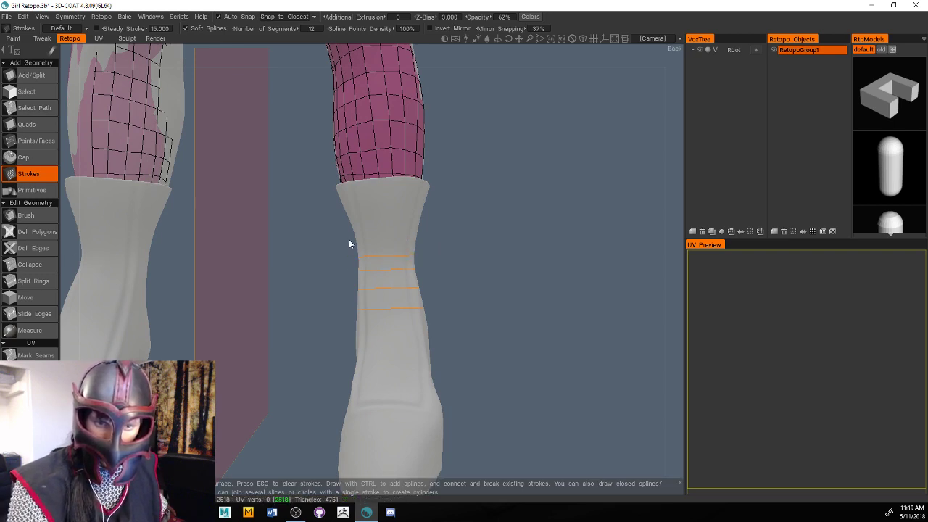
pyautogui.moveTo(429, 249); pyautogui.dragTo(448, 244)
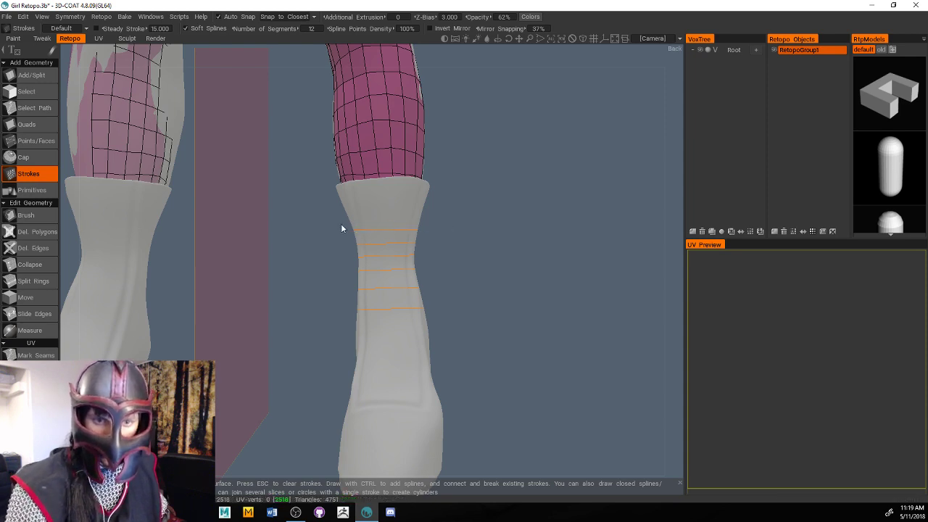
pyautogui.moveTo(343, 221); pyautogui.dragTo(447, 219)
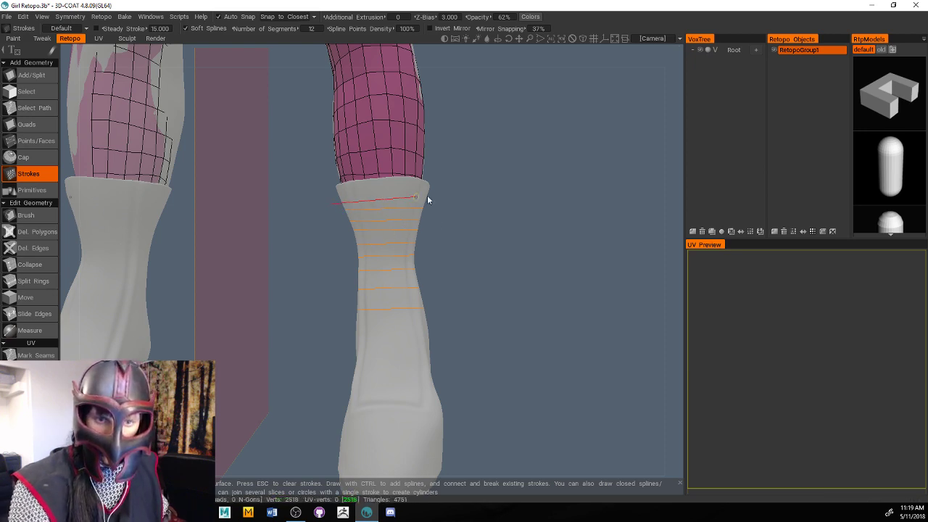
pyautogui.moveTo(454, 201); pyautogui.dragTo(478, 200)
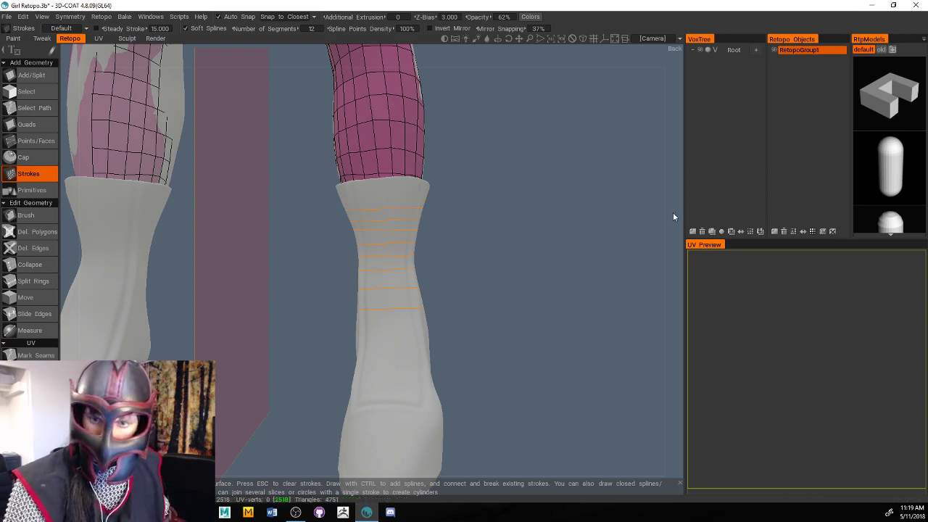
# Remove the uppermost slices on the boot shaft and draw a replacement horizontal slice below the flared rim
pyautogui.moveTo(672, 213)
pyautogui.mouseDown()
pyautogui.moveTo(672, 235)
pyautogui.moveTo(671, 226)
pyautogui.moveTo(679, 230)
pyautogui.mouseUp()
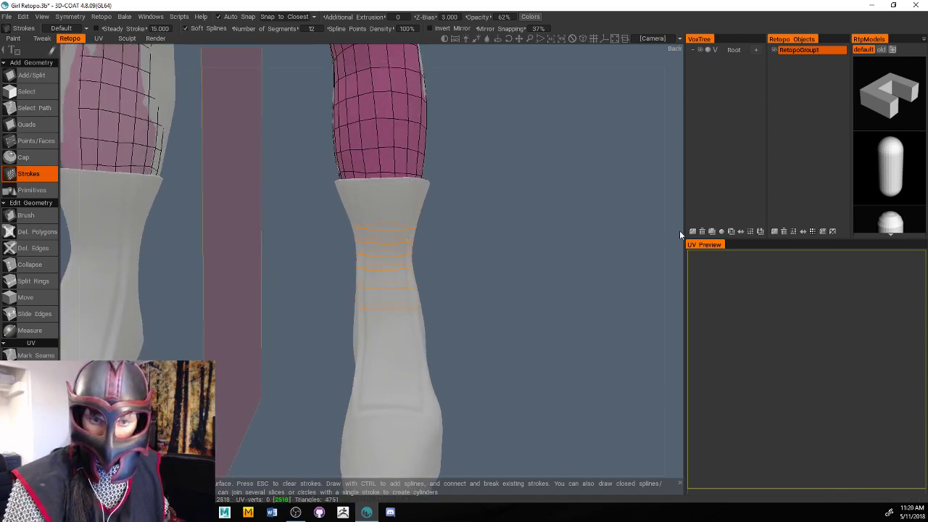
pyautogui.moveTo(338, 214); pyautogui.dragTo(523, 218)
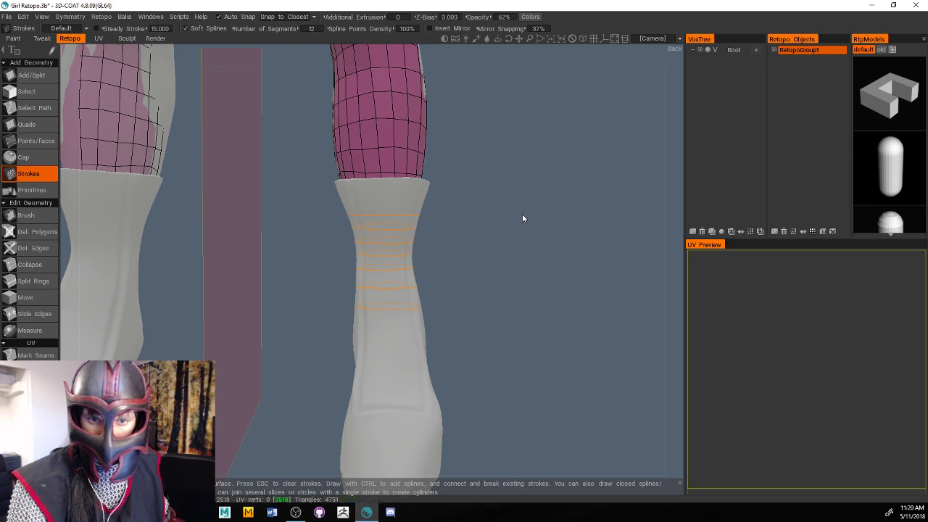
pyautogui.moveTo(674, 220); pyautogui.dragTo(677, 232)
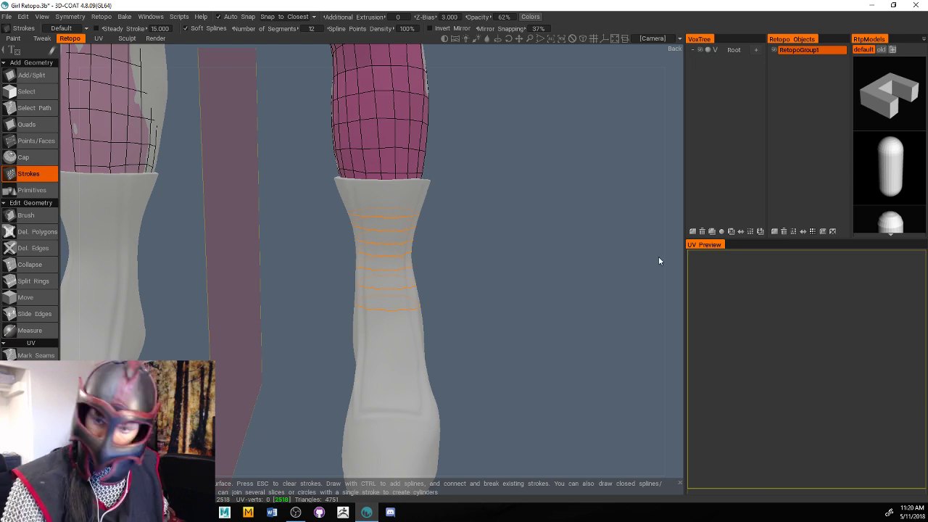
# Add horizontal slice strokes across the boot shaft's flared top, continuing up to its rim
pyautogui.moveTo(675, 257); pyautogui.dragTo(676, 266)
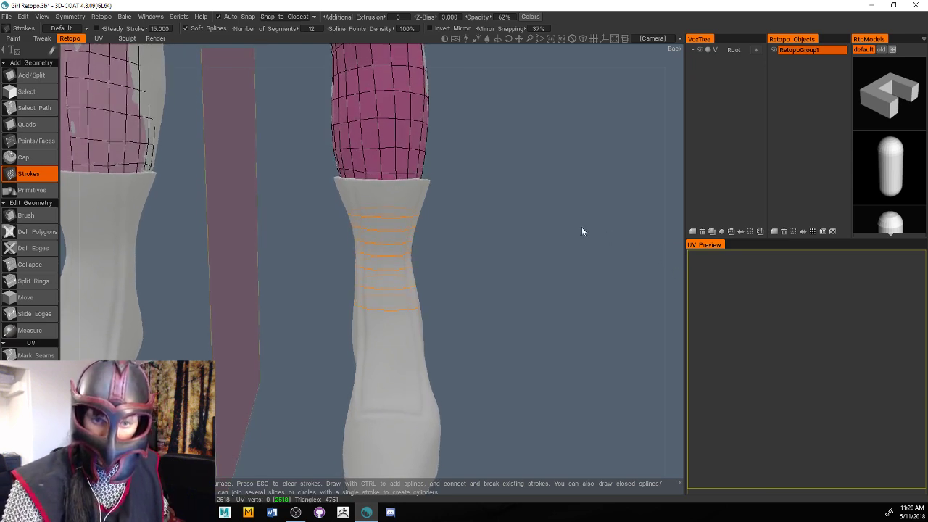
pyautogui.moveTo(663, 215); pyautogui.dragTo(671, 206)
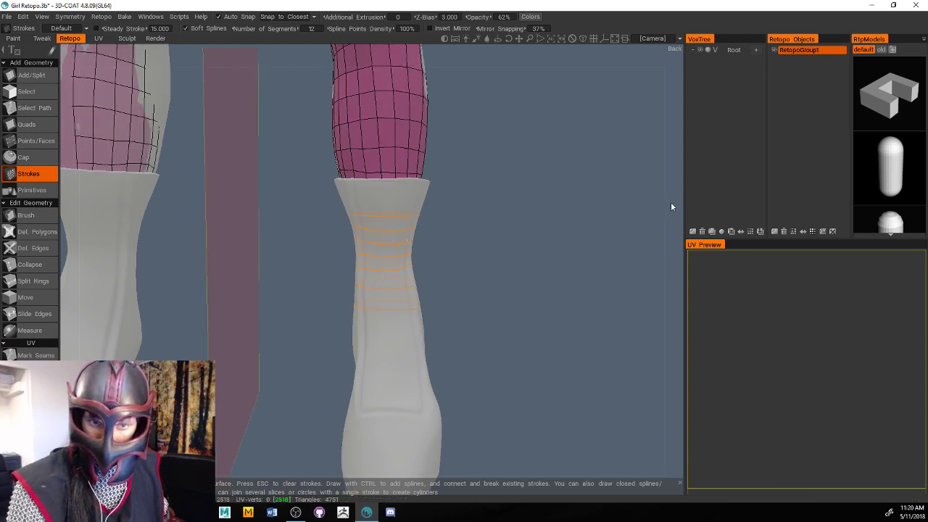
pyautogui.moveTo(340, 203)
pyautogui.mouseDown()
pyautogui.moveTo(460, 205)
pyautogui.moveTo(473, 193)
pyautogui.mouseUp()
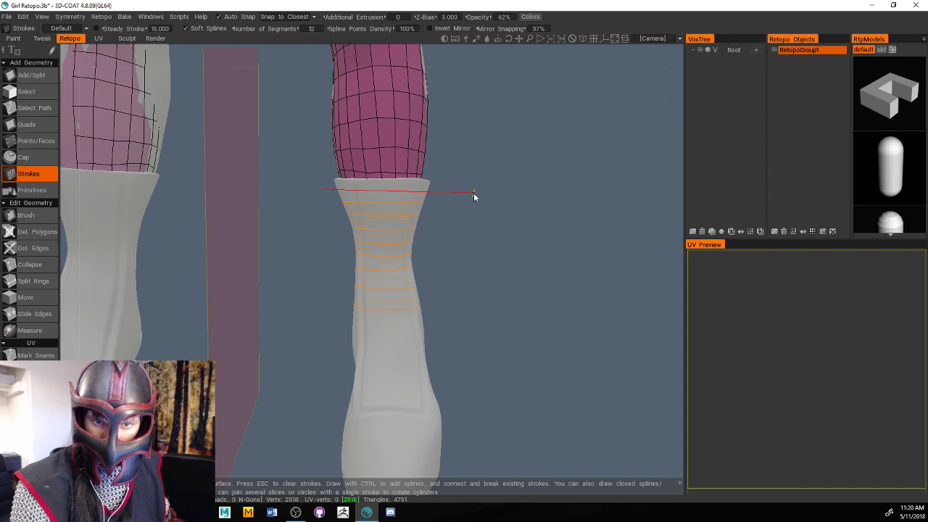
pyautogui.moveTo(648, 190)
pyautogui.mouseDown()
pyautogui.moveTo(677, 219)
pyautogui.moveTo(678, 204)
pyautogui.mouseUp()
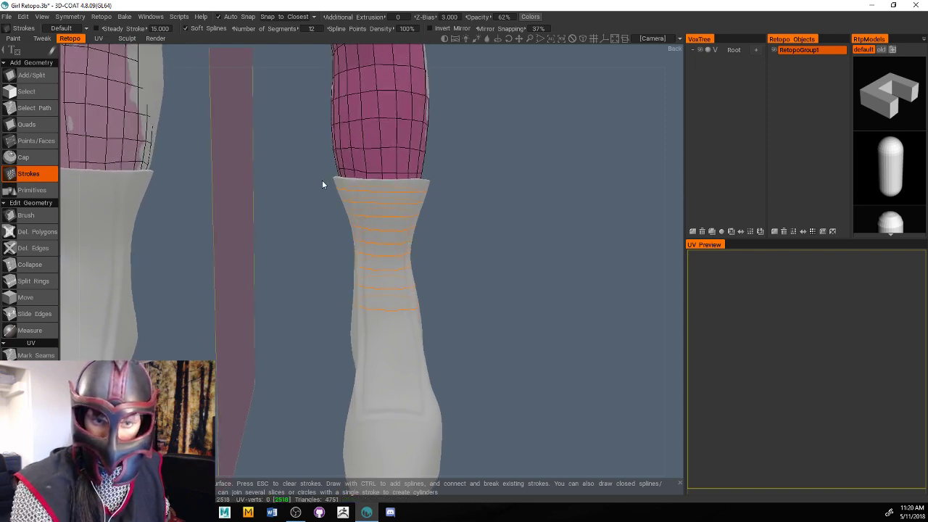
pyautogui.moveTo(325, 182); pyautogui.dragTo(493, 187)
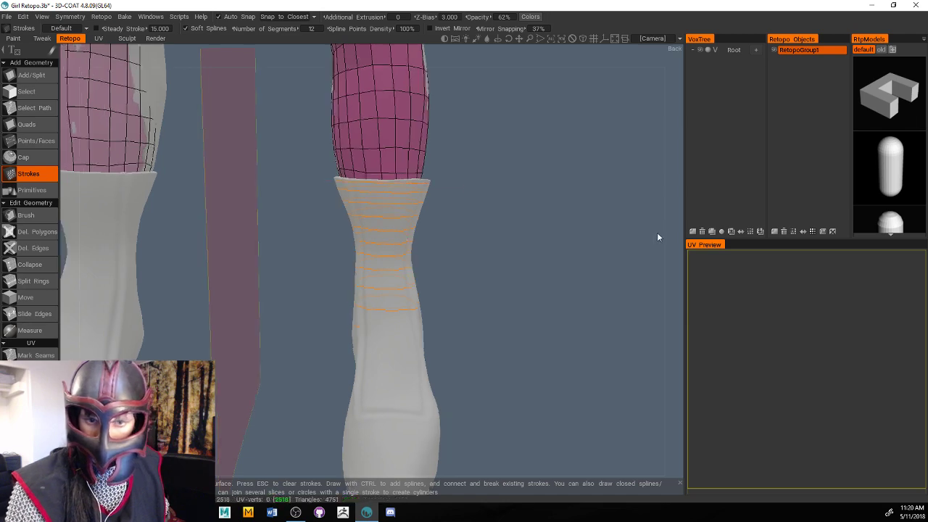
pyautogui.moveTo(658, 234); pyautogui.dragTo(516, 261)
# Draw two more slice strokes from the side, across the boot's ankle below the existing slices
pyautogui.moveTo(593, 244); pyautogui.dragTo(649, 228, button='right')
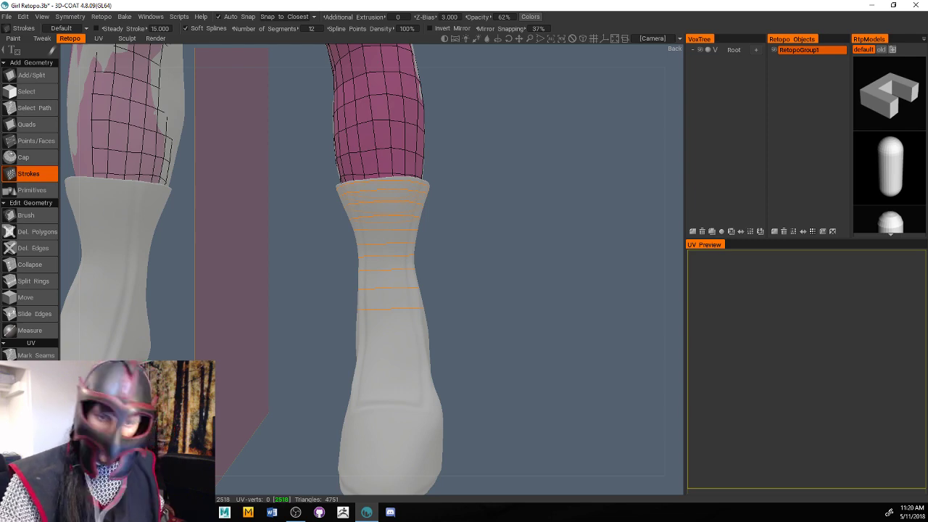
pyautogui.keyDown('alt'); pyautogui.moveTo(519, 289); pyautogui.dragTo(539, 268, button='middle'); pyautogui.keyUp('alt')
pyautogui.keyDown('alt'); pyautogui.moveTo(680, 303); pyautogui.dragTo(572, 327); pyautogui.keyUp('alt')
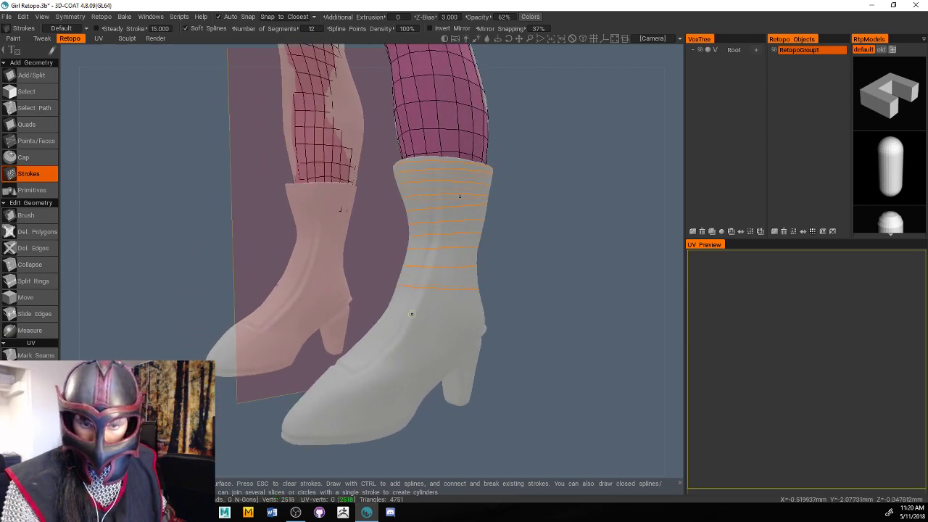
pyautogui.keyDown('alt'); pyautogui.moveTo(669, 262); pyautogui.dragTo(655, 258); pyautogui.keyUp('alt')
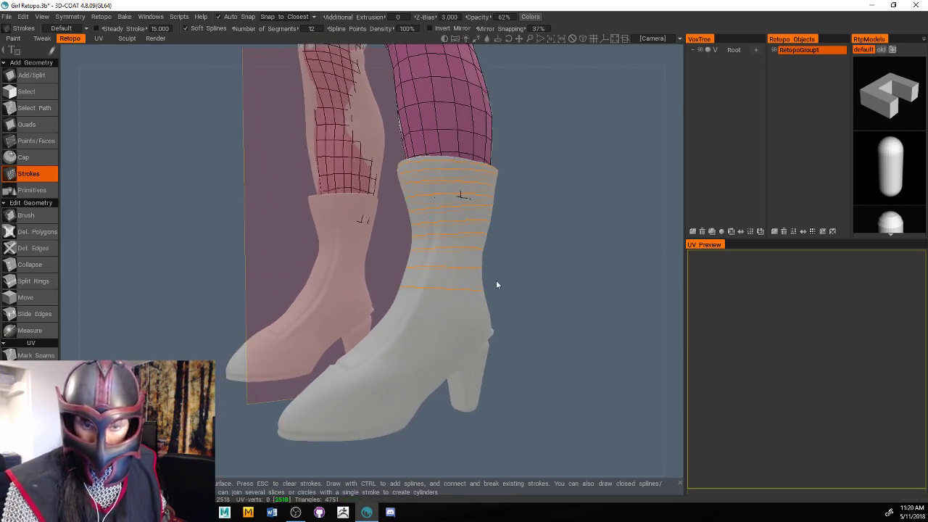
pyautogui.moveTo(382, 295)
pyautogui.mouseDown()
pyautogui.moveTo(507, 290)
pyautogui.moveTo(524, 308)
pyautogui.mouseUp()
pyautogui.moveTo(382, 313); pyautogui.dragTo(518, 315)
pyautogui.moveTo(663, 289)
pyautogui.keyDown('alt'); pyautogui.mouseDown()
pyautogui.moveTo(677, 288)
pyautogui.moveTo(643, 274)
pyautogui.moveTo(630, 291)
pyautogui.moveTo(650, 283)
pyautogui.moveTo(590, 271)
pyautogui.moveTo(629, 287)
pyautogui.mouseUp(); pyautogui.keyUp('alt')
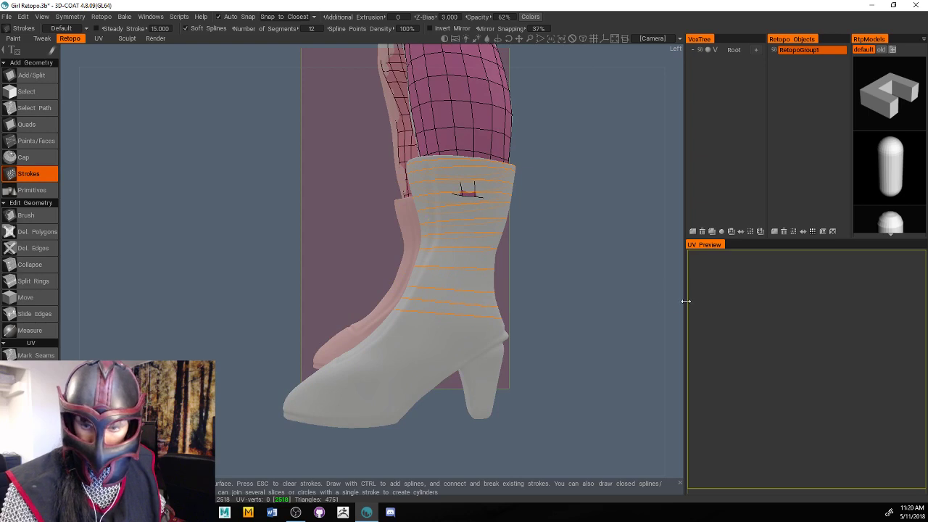
# Draw slice strokes across the boot's heel from near its tip upward, tilting the upper ones to follow the sole
pyautogui.keyDown('alt'); pyautogui.moveTo(686, 300); pyautogui.dragTo(538, 340); pyautogui.keyUp('alt')
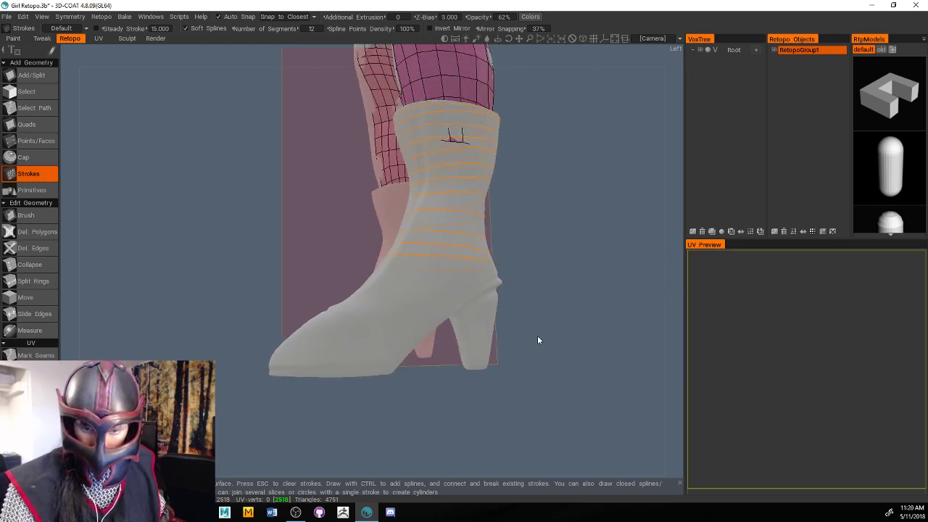
pyautogui.click(442, 341)
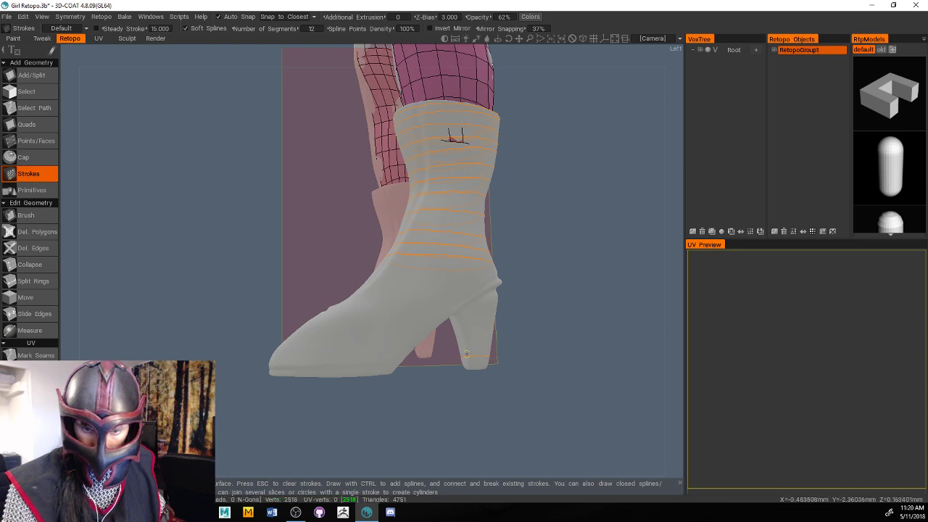
pyautogui.click(505, 345)
pyautogui.click(443, 334)
pyautogui.click(509, 331)
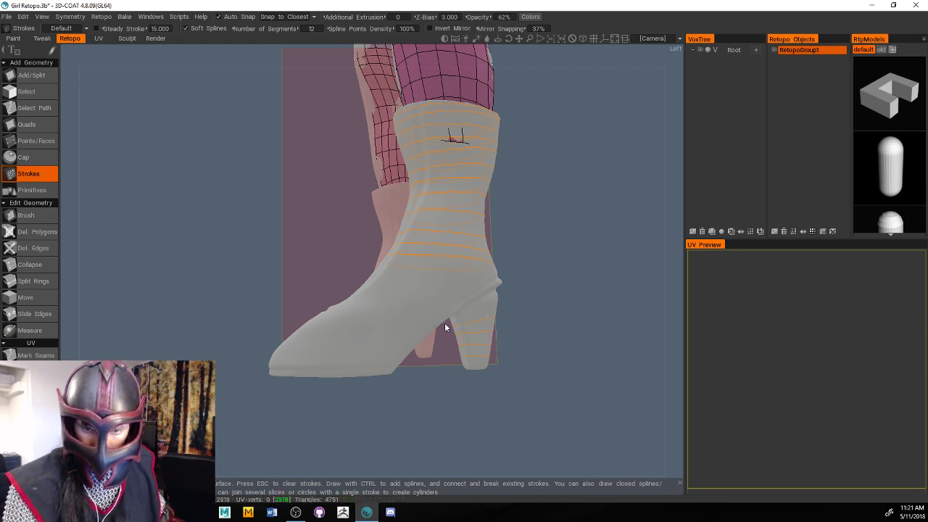
pyautogui.click(450, 320)
pyautogui.click(510, 301)
pyautogui.moveTo(661, 263)
pyautogui.mouseDown()
pyautogui.moveTo(681, 274)
pyautogui.moveTo(636, 280)
pyautogui.moveTo(680, 268)
pyautogui.moveTo(647, 271)
pyautogui.mouseUp()
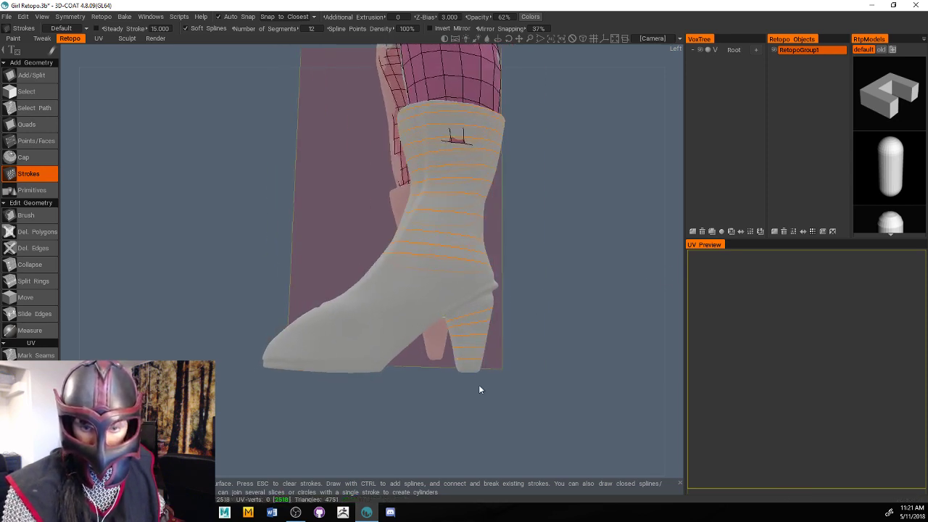
# Complete the heel's slices with angled strokes near its top and one across its bottom tip
pyautogui.moveTo(674, 279); pyautogui.dragTo(520, 308)
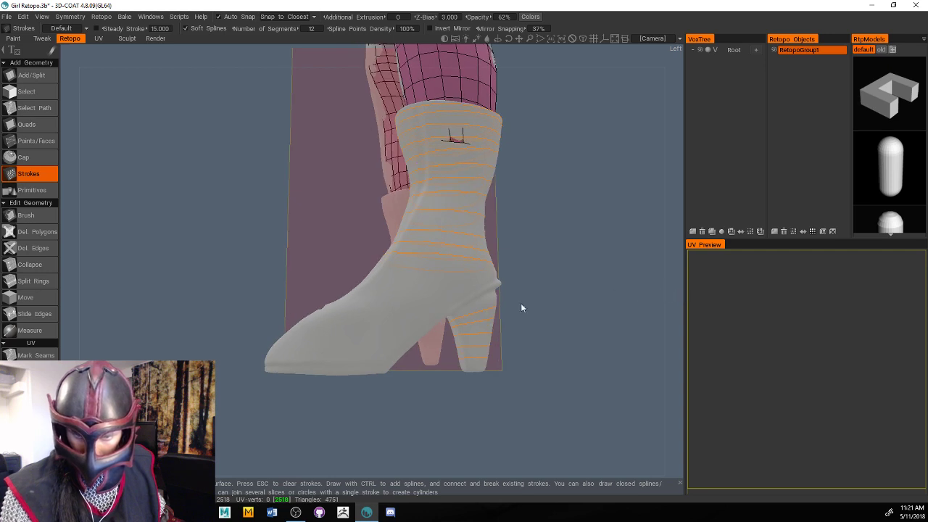
pyautogui.moveTo(674, 269); pyautogui.dragTo(653, 263)
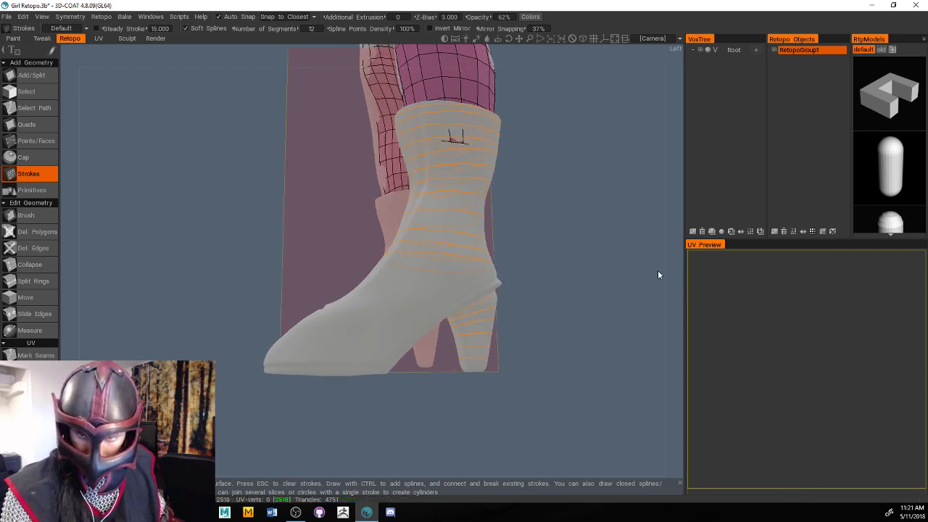
pyautogui.moveTo(658, 274)
pyautogui.mouseDown()
pyautogui.moveTo(624, 271)
pyautogui.moveTo(526, 296)
pyautogui.moveTo(682, 259)
pyautogui.moveTo(671, 276)
pyautogui.mouseUp()
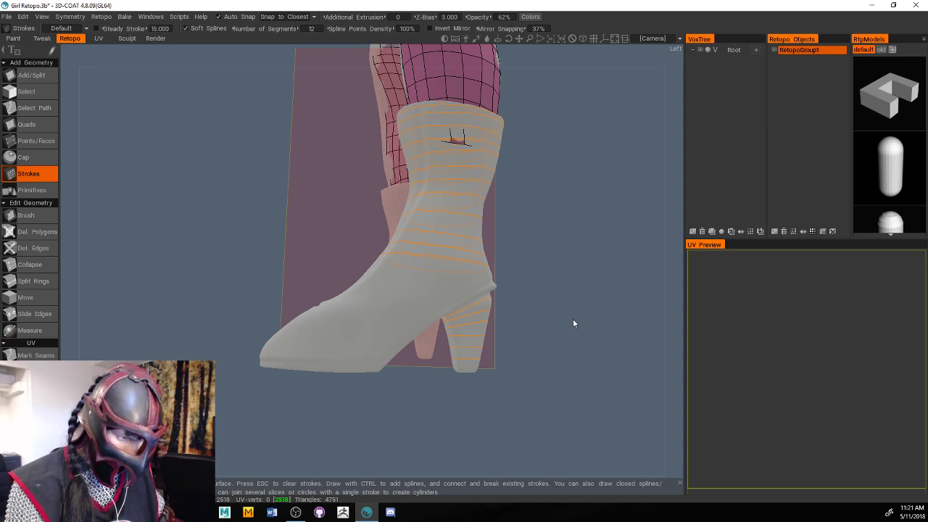
pyautogui.moveTo(673, 308); pyautogui.dragTo(607, 311)
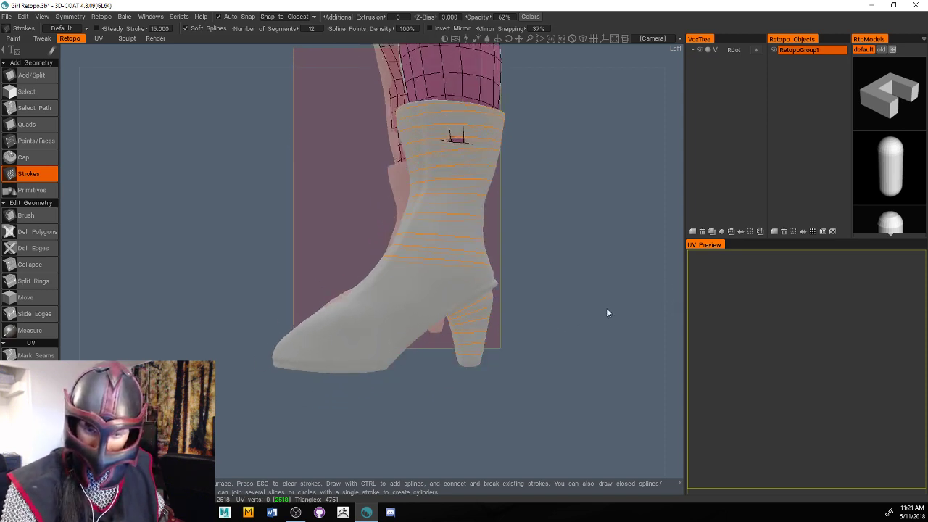
pyautogui.moveTo(677, 294); pyautogui.dragTo(643, 253)
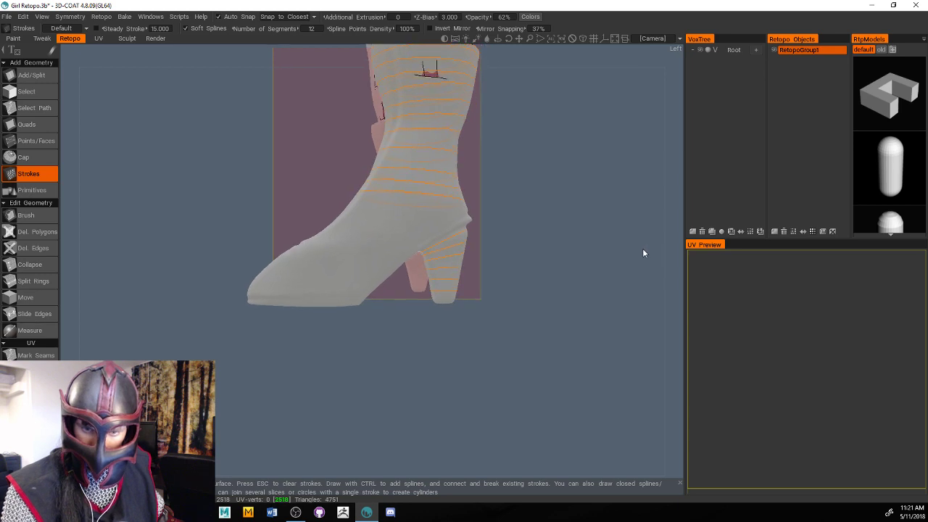
pyautogui.moveTo(423, 302); pyautogui.dragTo(465, 301)
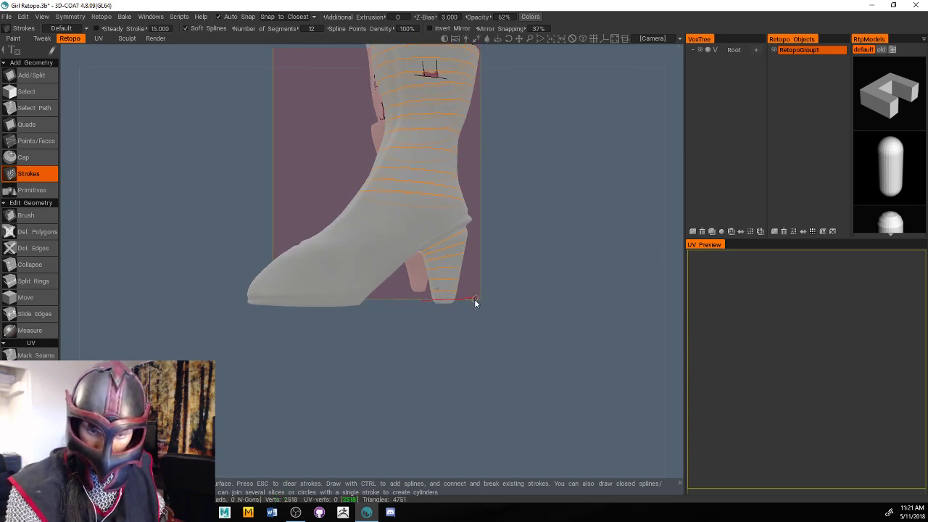
pyautogui.moveTo(676, 266)
pyautogui.mouseDown()
pyautogui.moveTo(708, 244)
pyautogui.moveTo(740, 255)
pyautogui.moveTo(746, 268)
pyautogui.moveTo(682, 285)
pyautogui.moveTo(684, 269)
pyautogui.mouseUp()
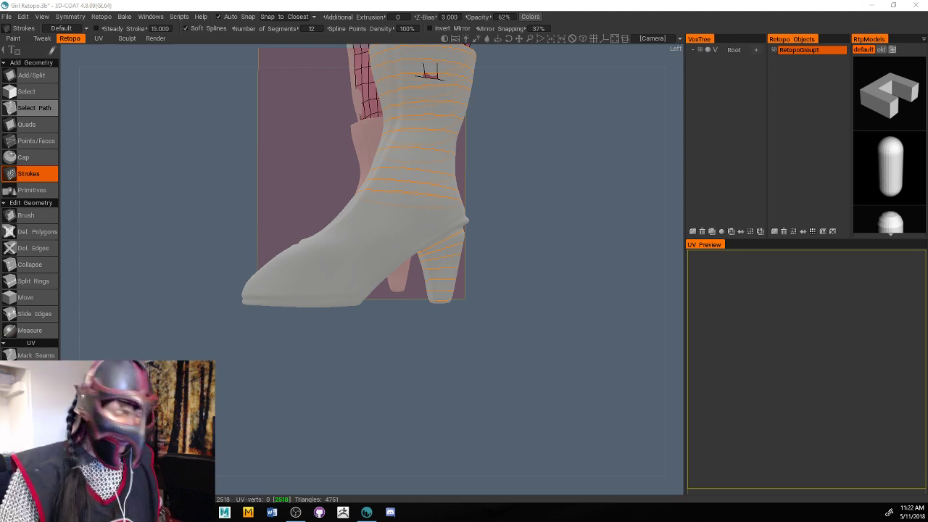
# Try adding two horizontal slices from the front, across the boot just below the ankle slices
pyautogui.moveTo(516, 232); pyautogui.dragTo(624, 268)
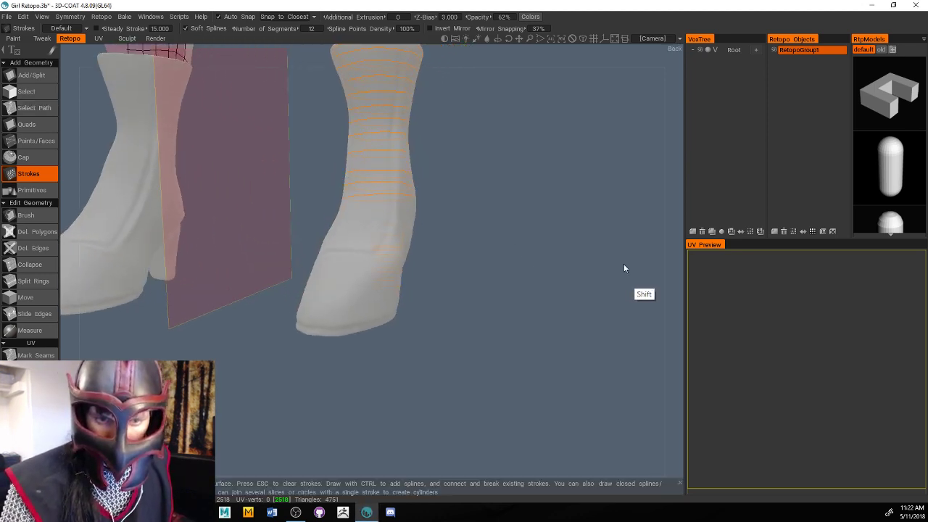
pyautogui.moveTo(679, 273); pyautogui.dragTo(677, 292)
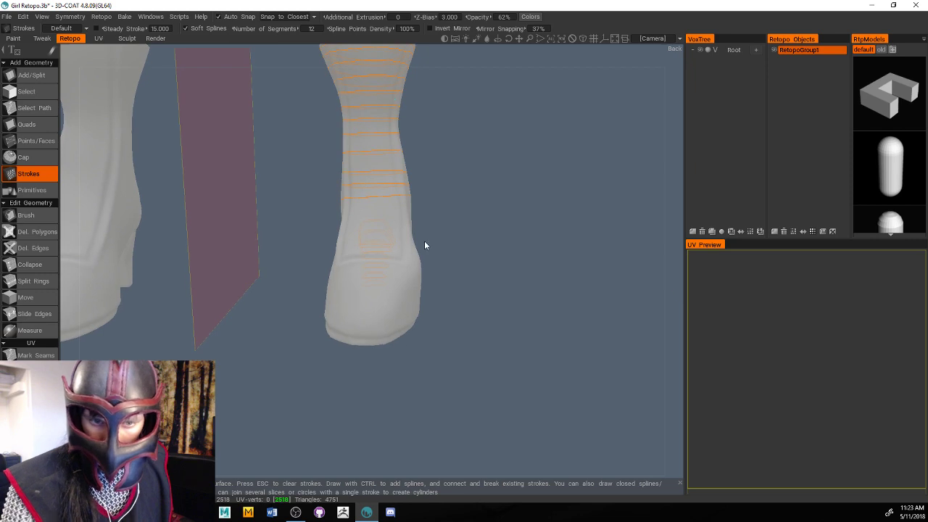
pyautogui.moveTo(342, 205); pyautogui.dragTo(439, 207)
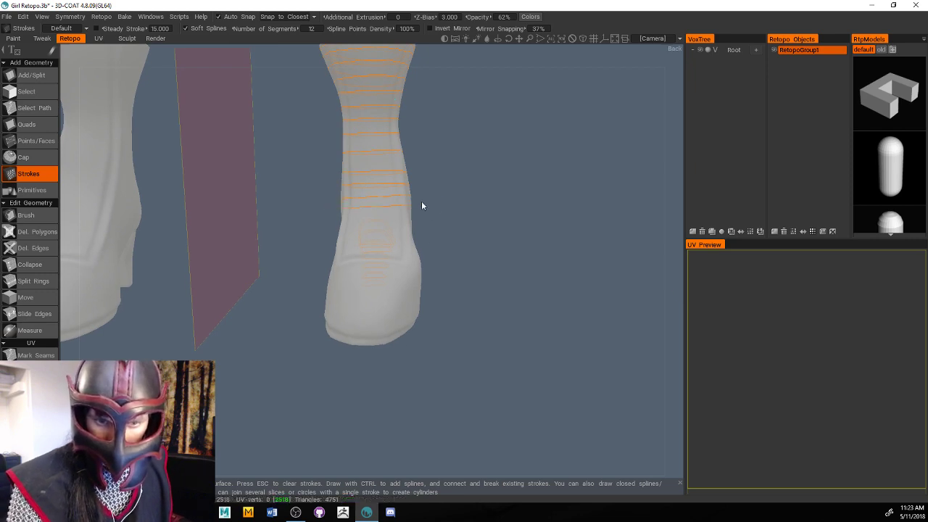
pyautogui.moveTo(332, 219); pyautogui.dragTo(523, 217)
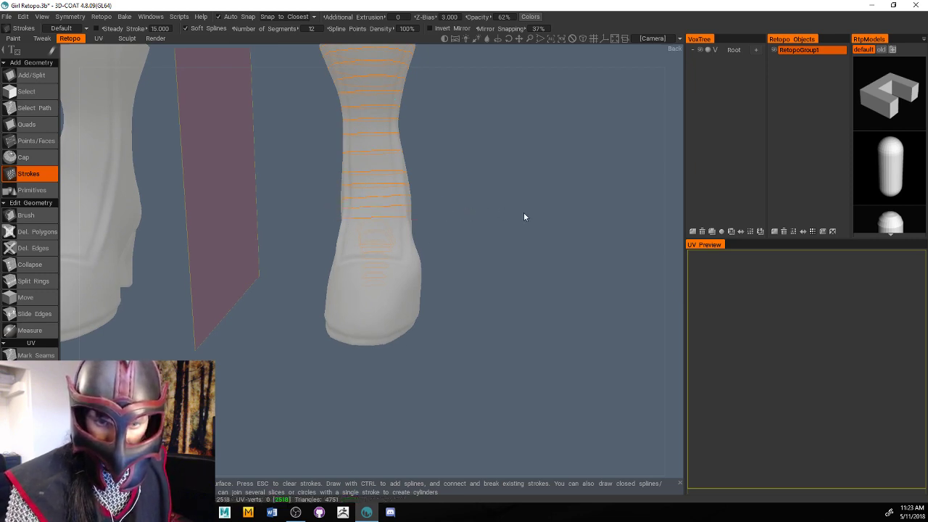
pyautogui.moveTo(674, 245); pyautogui.dragTo(561, 245, button='right')
pyautogui.moveTo(669, 227)
pyautogui.mouseDown(button='right')
pyautogui.moveTo(735, 218)
pyautogui.moveTo(684, 209)
pyautogui.moveTo(671, 233)
pyautogui.moveTo(647, 216)
pyautogui.moveTo(669, 222)
pyautogui.mouseUp(button='right')
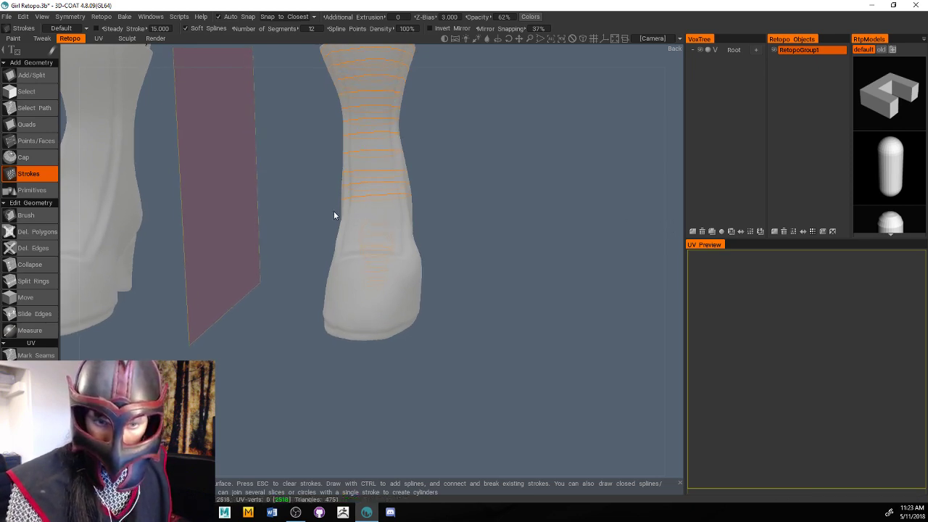
# Draw the lowest ankle slices from the front and back, ending just above the boot's heel ridge
pyautogui.moveTo(335, 212); pyautogui.dragTo(454, 207)
pyautogui.moveTo(668, 236); pyautogui.dragTo(376, 297, button='right')
pyautogui.moveTo(671, 227); pyautogui.dragTo(637, 230, button='right')
pyautogui.moveTo(357, 221); pyautogui.dragTo(467, 216)
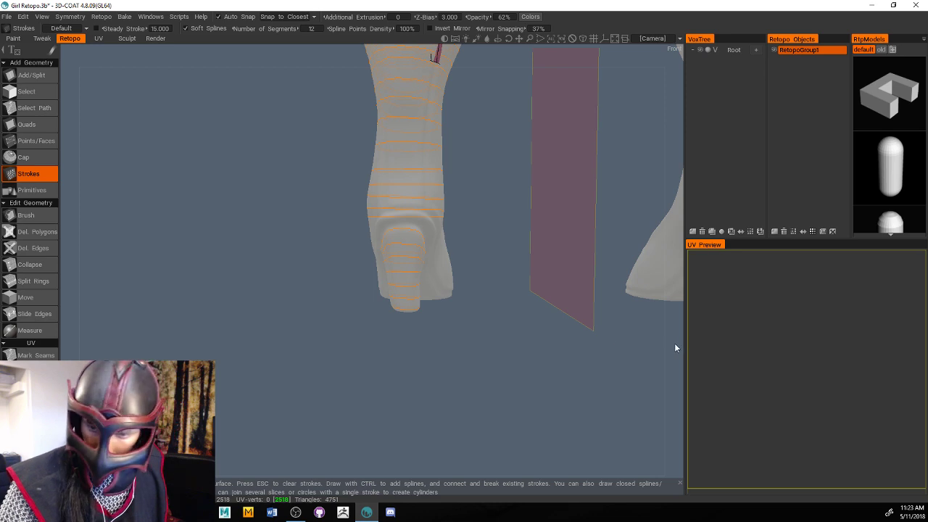
# Redo the last undone stroke change on the boot
pyautogui.moveTo(674, 343)
pyautogui.mouseDown()
pyautogui.moveTo(767, 345)
pyautogui.moveTo(691, 336)
pyautogui.moveTo(669, 346)
pyautogui.mouseUp()
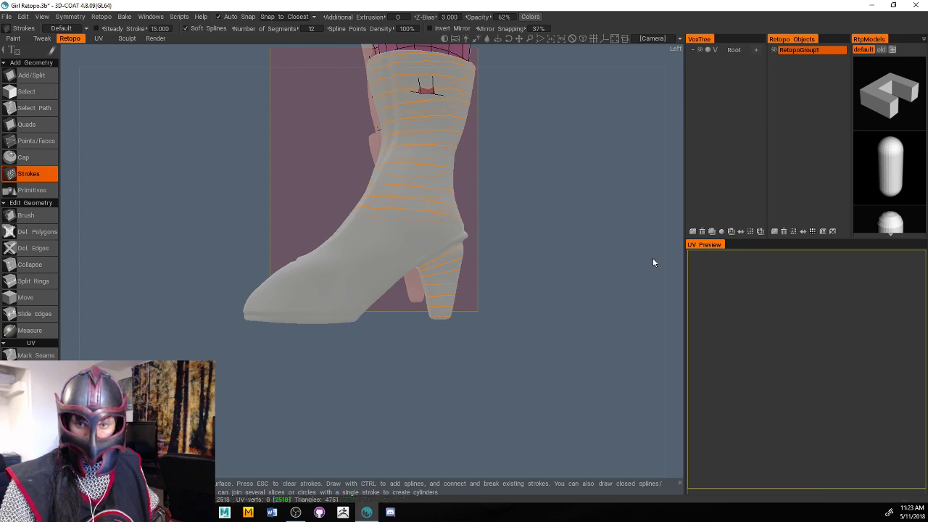
pyautogui.moveTo(676, 261); pyautogui.dragTo(660, 263)
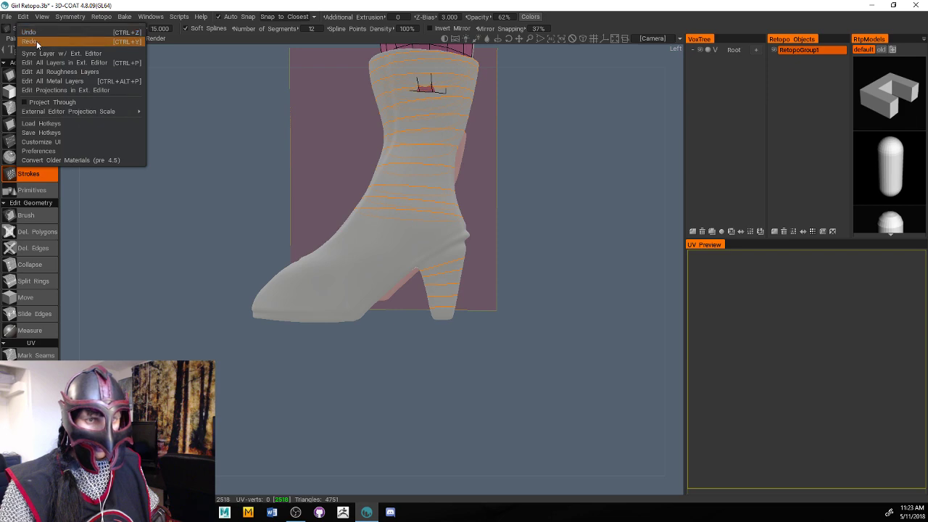
pyautogui.click(36, 41)
# Draw evenly spaced vertical strokes down the front of the boot shaft, joining the slices from the rim to below the ankle
pyautogui.keyDown('alt'); pyautogui.moveTo(675, 215); pyautogui.dragTo(658, 268, button='middle'); pyautogui.keyUp('alt')
pyautogui.moveTo(670, 272)
pyautogui.keyDown('alt'); pyautogui.mouseDown()
pyautogui.moveTo(752, 267)
pyautogui.moveTo(687, 269)
pyautogui.mouseUp(); pyautogui.keyUp('alt')
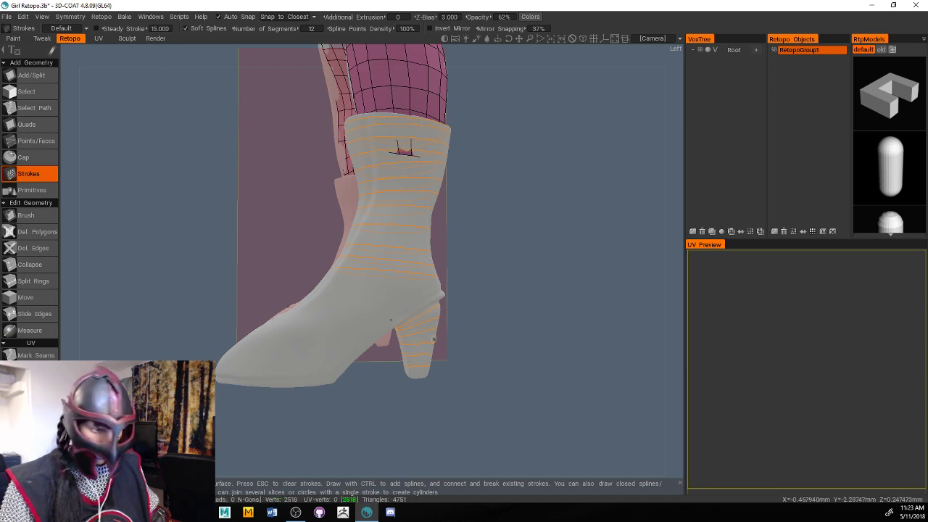
pyautogui.keyDown('alt'); pyautogui.moveTo(676, 282); pyautogui.dragTo(749, 293); pyautogui.keyUp('alt')
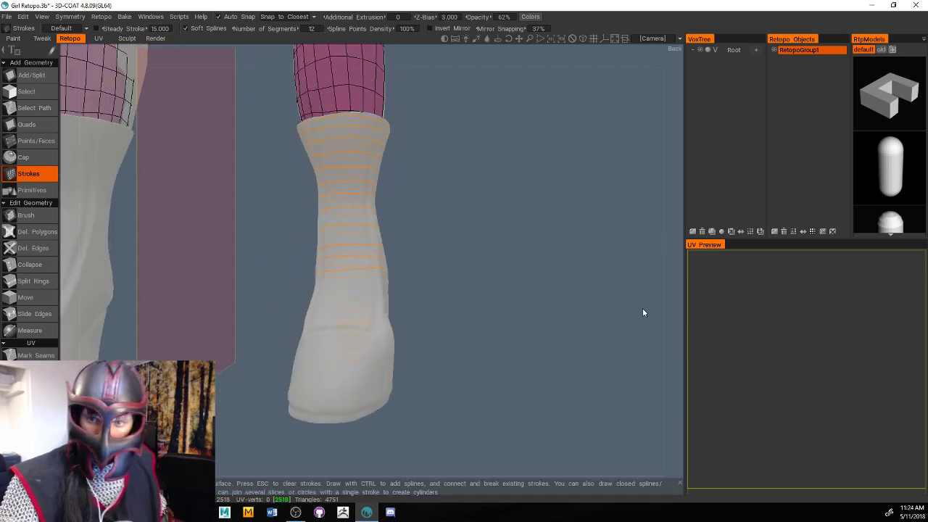
pyautogui.keyDown('alt'); pyautogui.moveTo(642, 313); pyautogui.dragTo(676, 207); pyautogui.keyUp('alt')
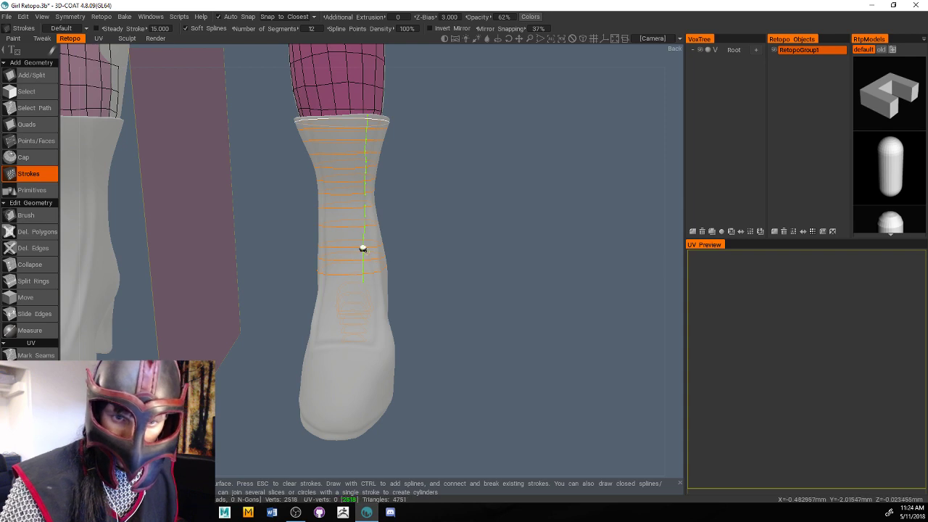
pyautogui.moveTo(353, 114); pyautogui.dragTo(351, 198)
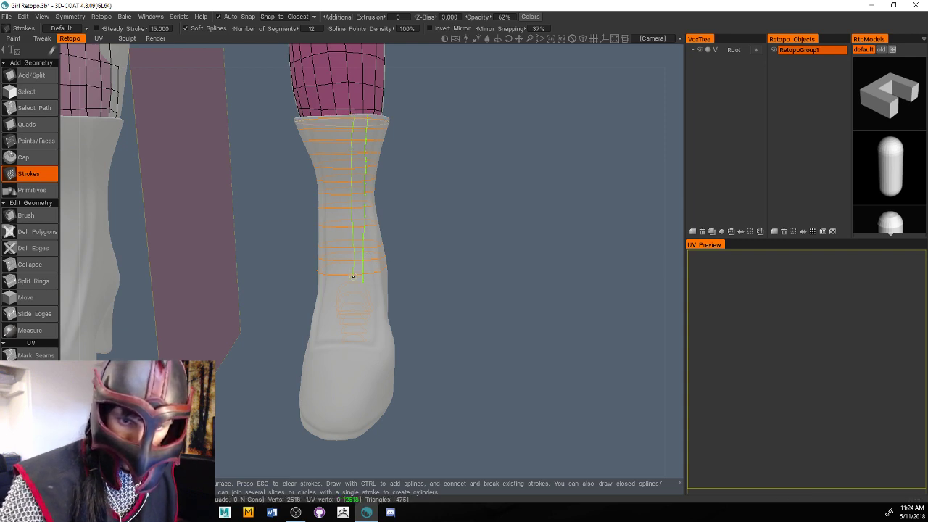
pyautogui.moveTo(364, 276); pyautogui.dragTo(365, 198)
pyautogui.moveTo(350, 117); pyautogui.dragTo(348, 142)
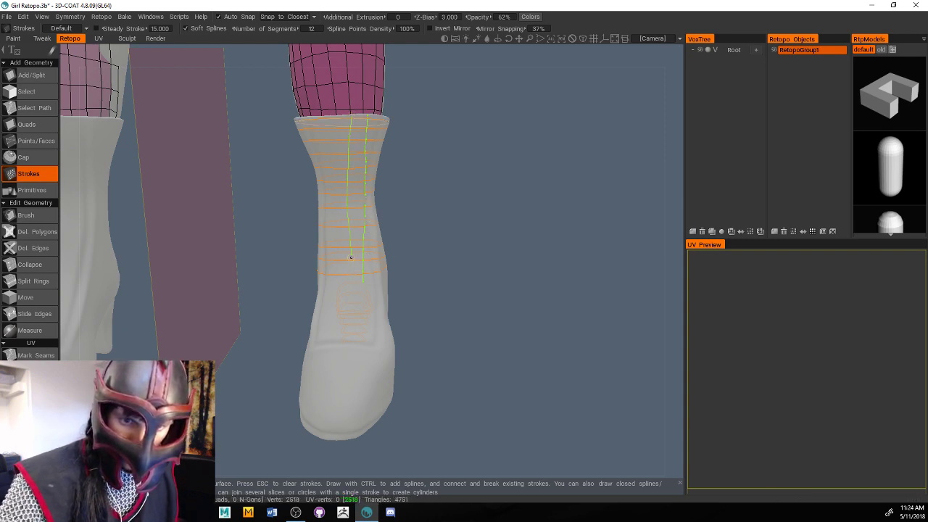
pyautogui.moveTo(351, 257); pyautogui.dragTo(350, 287)
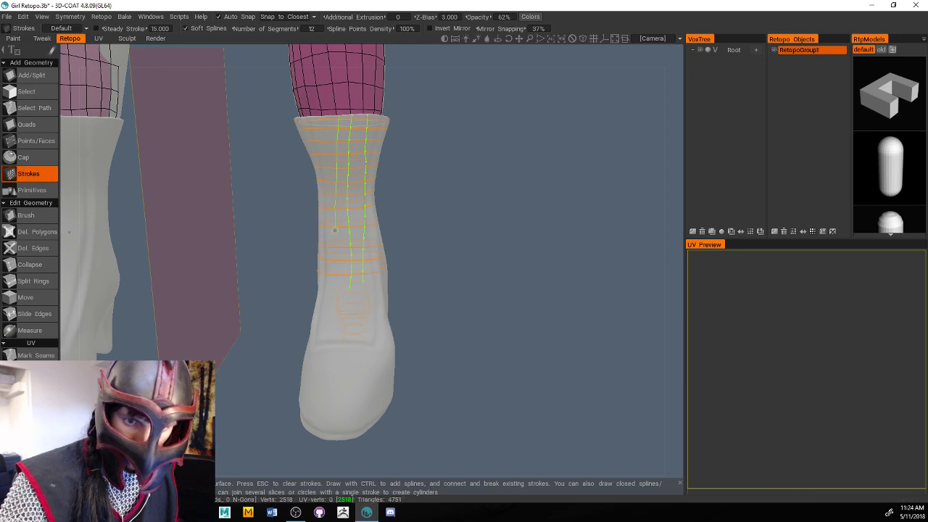
pyautogui.moveTo(671, 241)
pyautogui.mouseDown()
pyautogui.moveTo(711, 243)
pyautogui.moveTo(670, 239)
pyautogui.moveTo(692, 247)
pyautogui.moveTo(675, 251)
pyautogui.mouseUp()
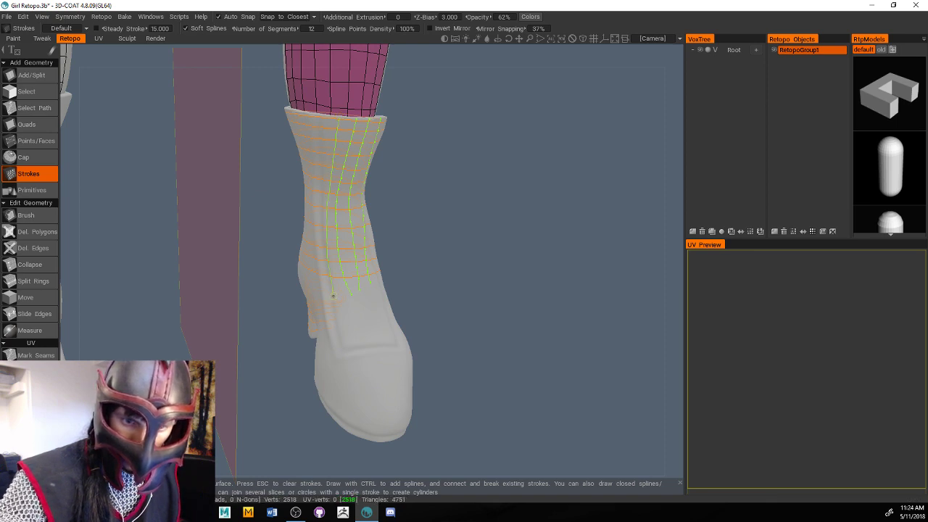
# Draw evenly spaced lengthwise strokes down the front and inner side of the boot shaft, crossing the orange slices
pyautogui.moveTo(636, 187); pyautogui.dragTo(563, 181)
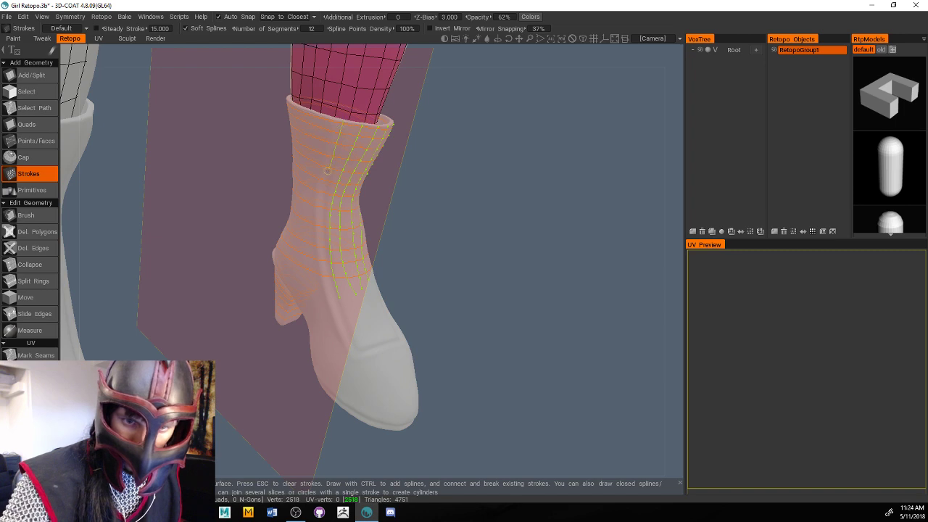
pyautogui.moveTo(666, 206); pyautogui.dragTo(646, 193)
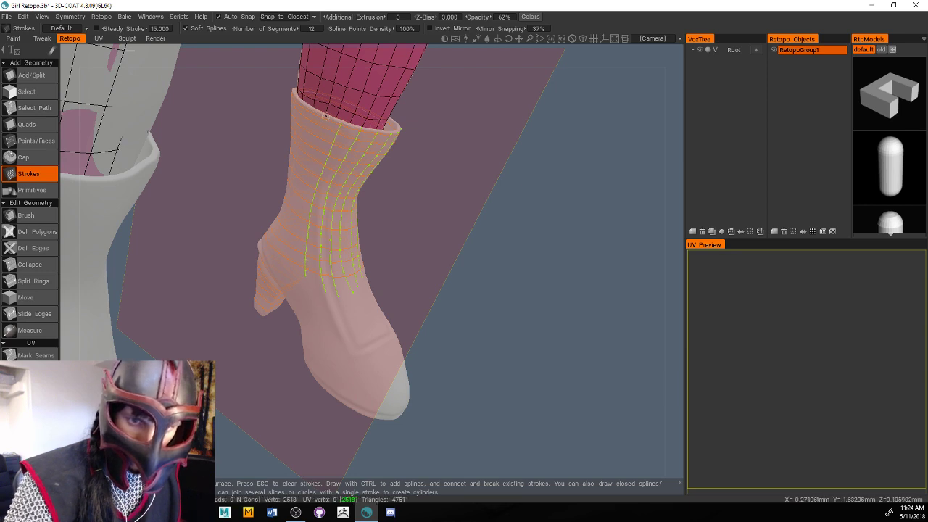
pyautogui.moveTo(290, 260); pyautogui.dragTo(296, 204)
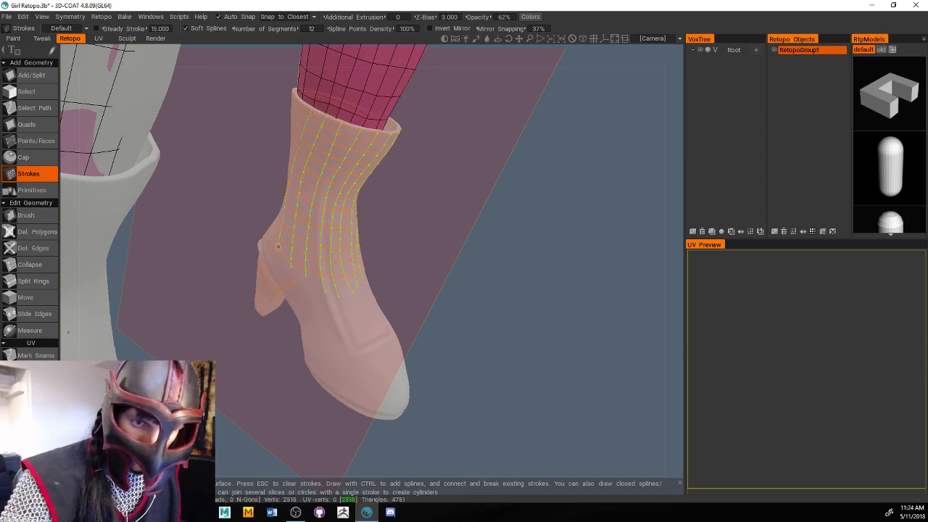
pyautogui.moveTo(671, 229); pyautogui.dragTo(706, 265)
pyautogui.moveTo(673, 201); pyautogui.dragTo(667, 182)
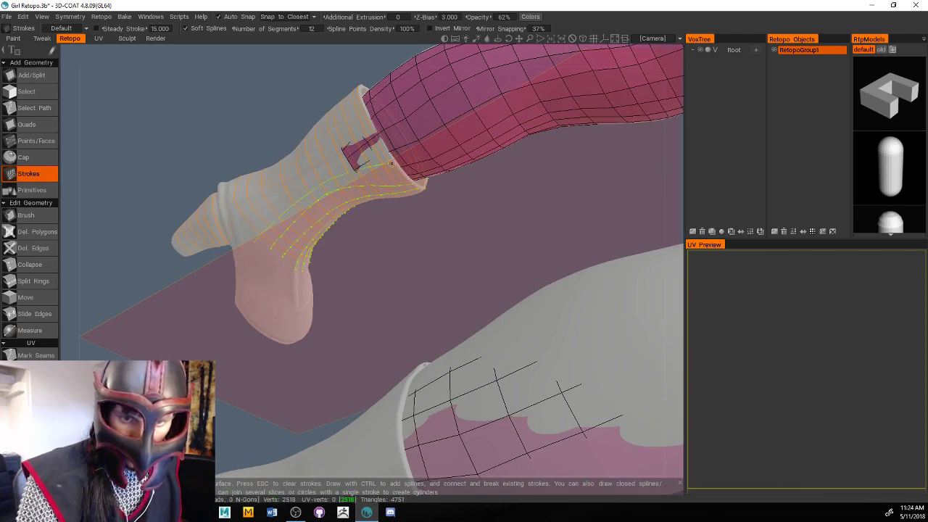
# Continue the lengthwise strokes around the back and outer side of the boot shaft until they encircle it
pyautogui.moveTo(674, 214); pyautogui.dragTo(673, 226)
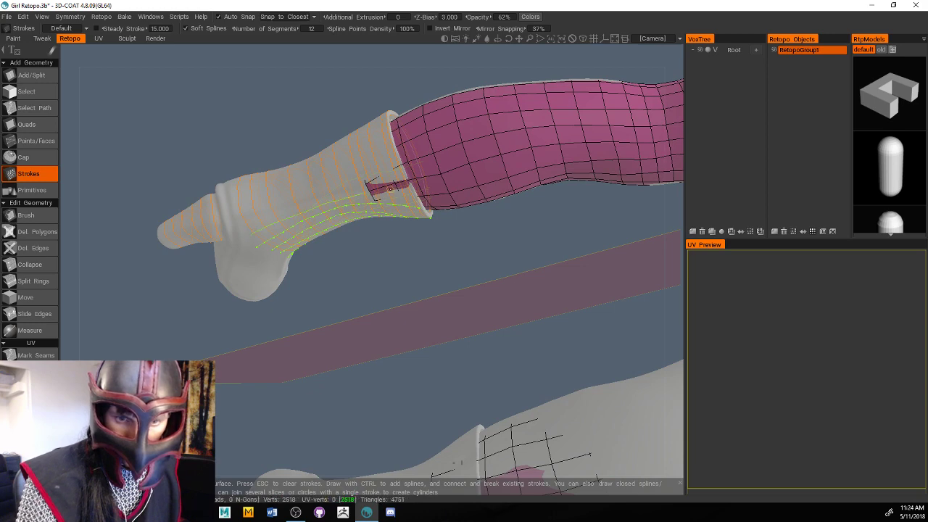
pyautogui.moveTo(657, 238); pyautogui.dragTo(688, 254)
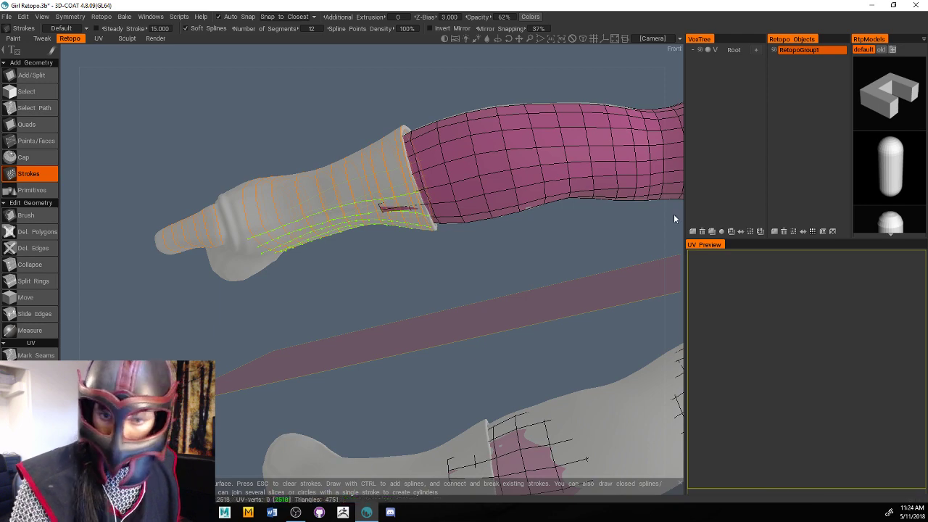
pyautogui.moveTo(674, 214); pyautogui.dragTo(679, 254)
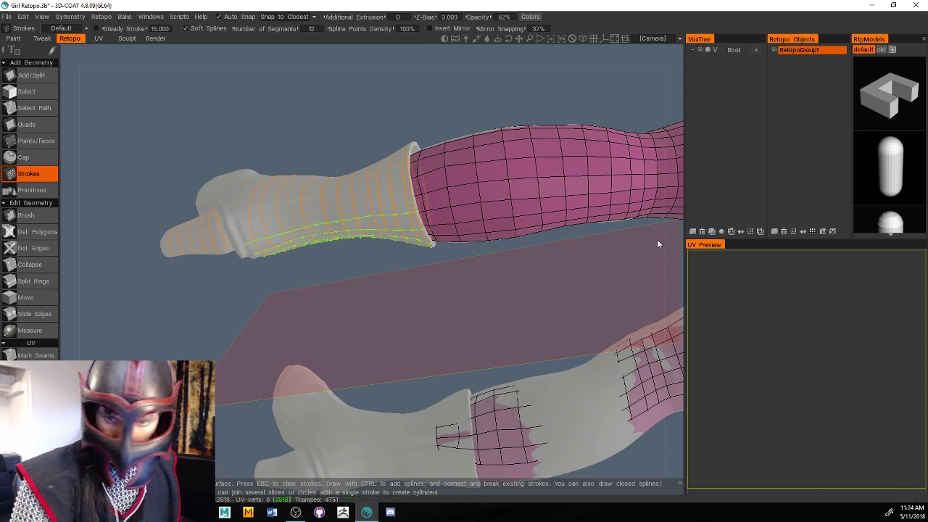
pyautogui.moveTo(657, 239)
pyautogui.mouseDown()
pyautogui.moveTo(678, 250)
pyautogui.moveTo(678, 282)
pyautogui.mouseUp()
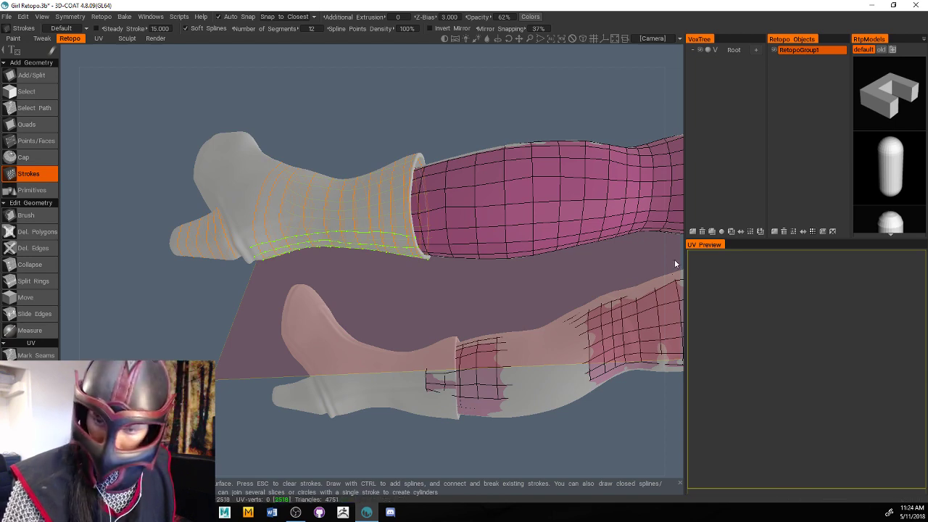
pyautogui.moveTo(674, 259); pyautogui.dragTo(280, 260)
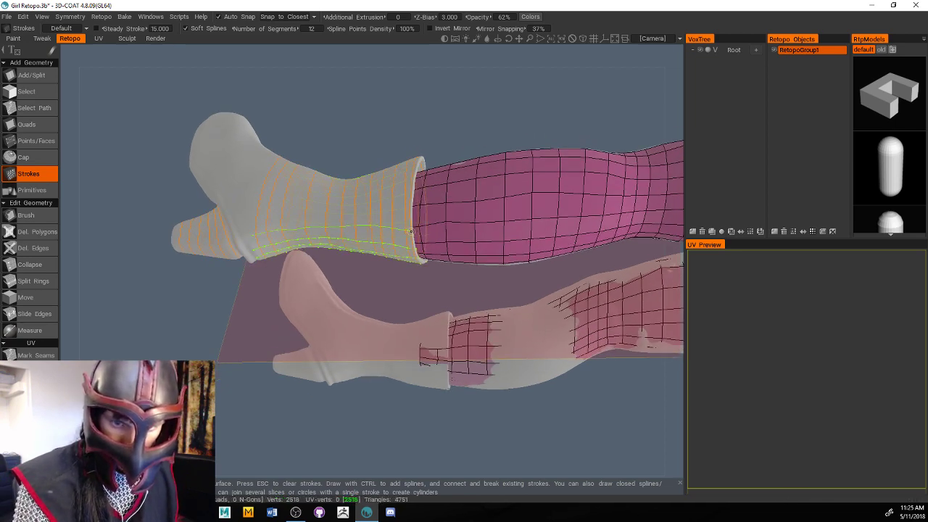
pyautogui.moveTo(244, 217); pyautogui.dragTo(266, 215)
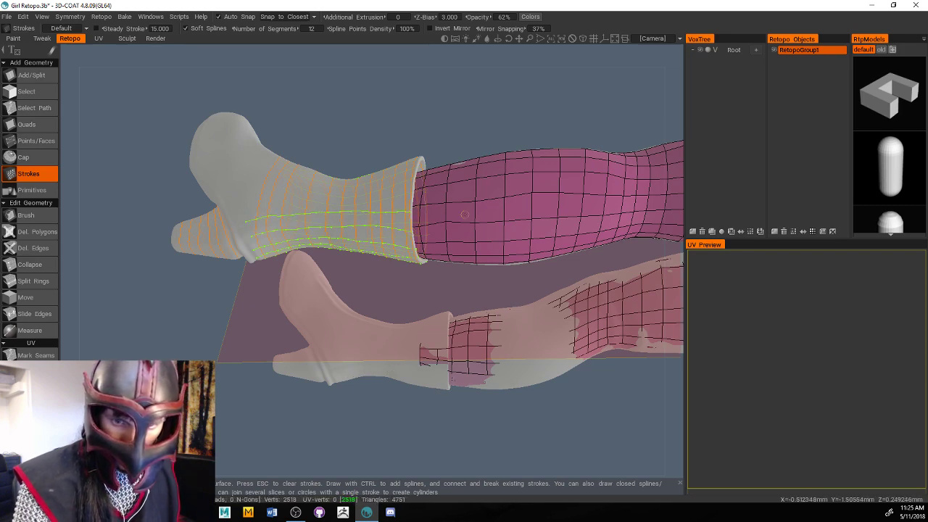
pyautogui.moveTo(660, 224); pyautogui.dragTo(645, 319, button='right')
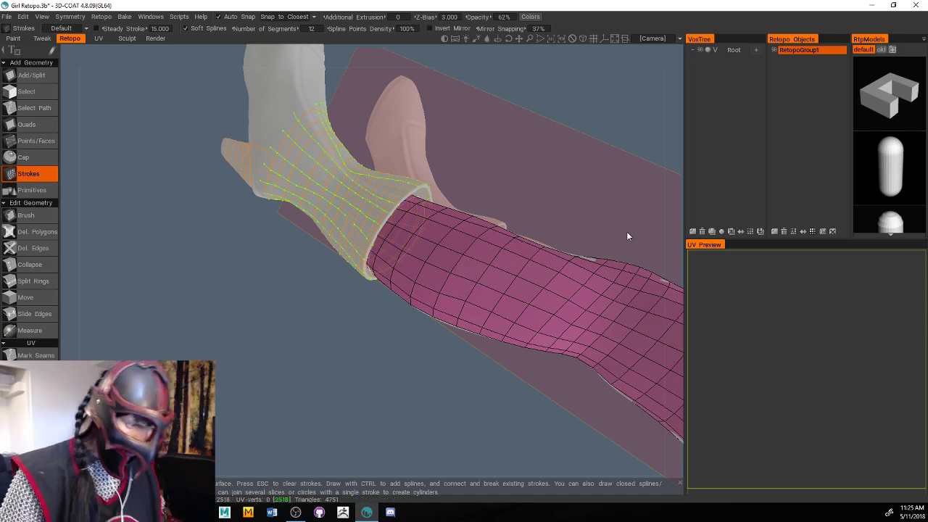
pyautogui.keyDown('shift'); pyautogui.moveTo(668, 223); pyautogui.dragTo(651, 174); pyautogui.keyUp('shift')
pyautogui.moveTo(680, 223); pyautogui.dragTo(356, 240)
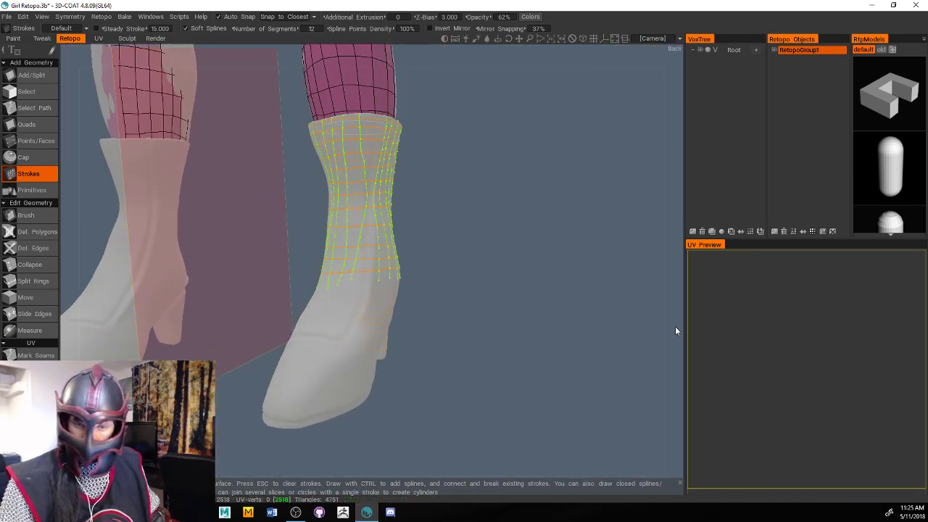
# Try to draw a lengthwise stroke down the outer side of the boot's heel
pyautogui.moveTo(675, 326); pyautogui.dragTo(583, 328)
pyautogui.moveTo(677, 357); pyautogui.dragTo(645, 356)
pyautogui.scroll(2, 692, 358)
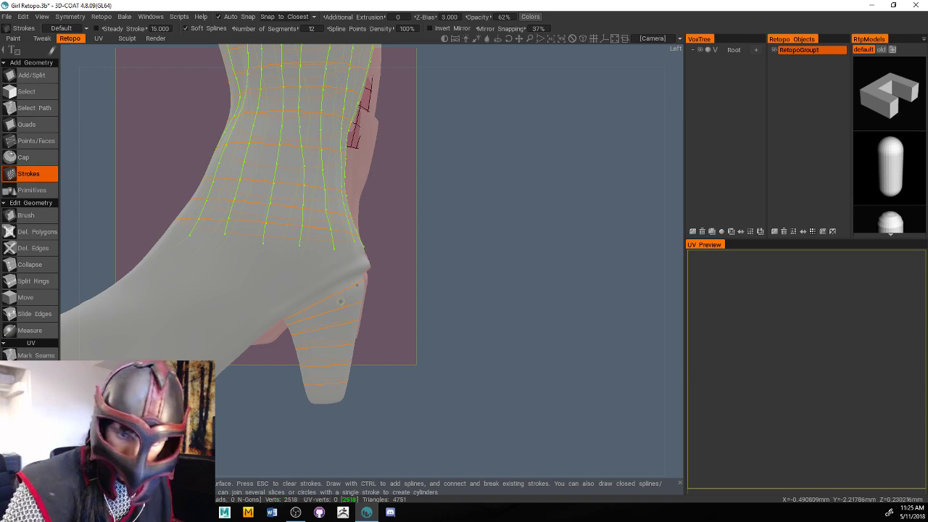
pyautogui.moveTo(338, 283); pyautogui.dragTo(333, 397)
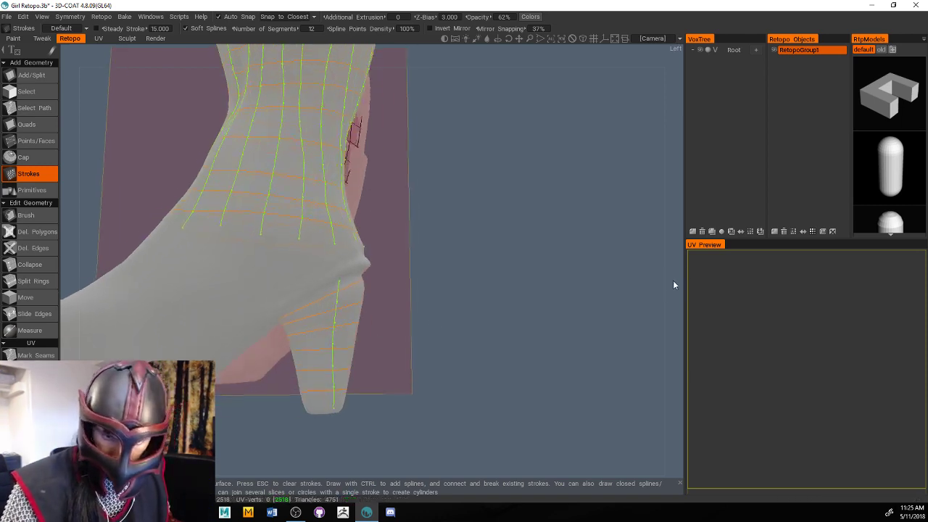
pyautogui.moveTo(684, 287); pyautogui.dragTo(690, 290)
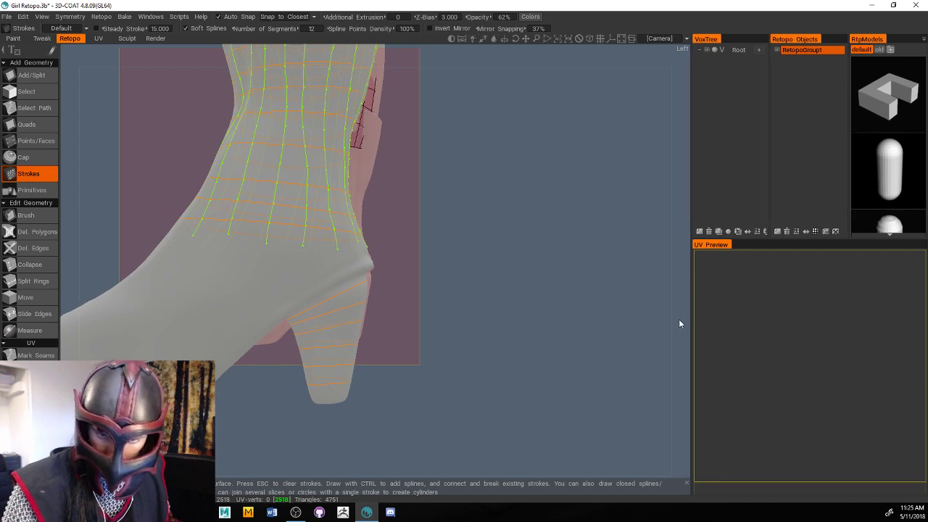
pyautogui.moveTo(680, 324); pyautogui.dragTo(697, 312)
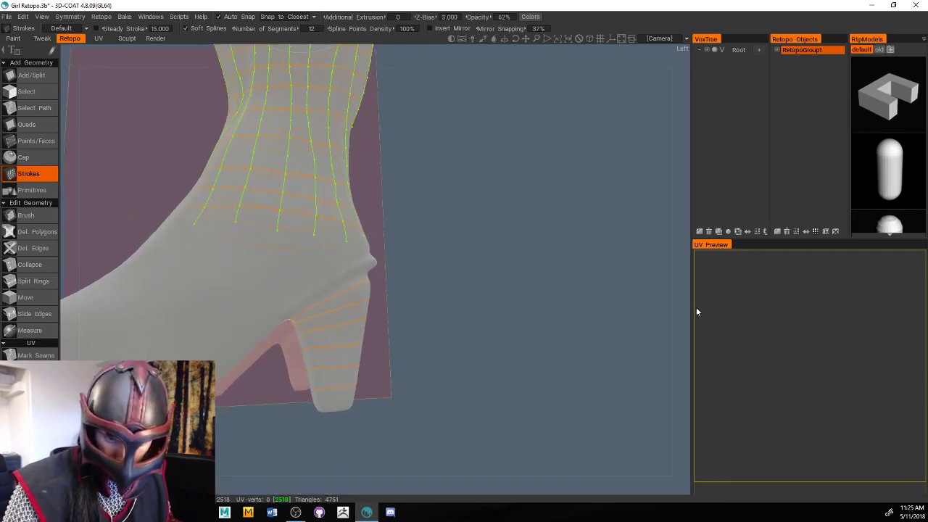
# Add a slice across the bottom of the heel and draw lengthwise strokes down the heel's outer side
pyautogui.moveTo(306, 407); pyautogui.dragTo(369, 406)
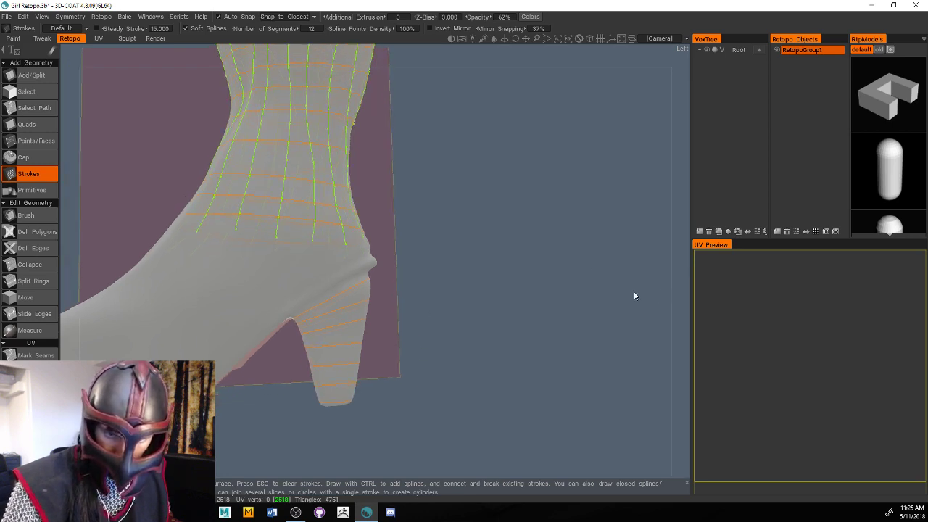
pyautogui.moveTo(350, 275); pyautogui.dragTo(348, 384)
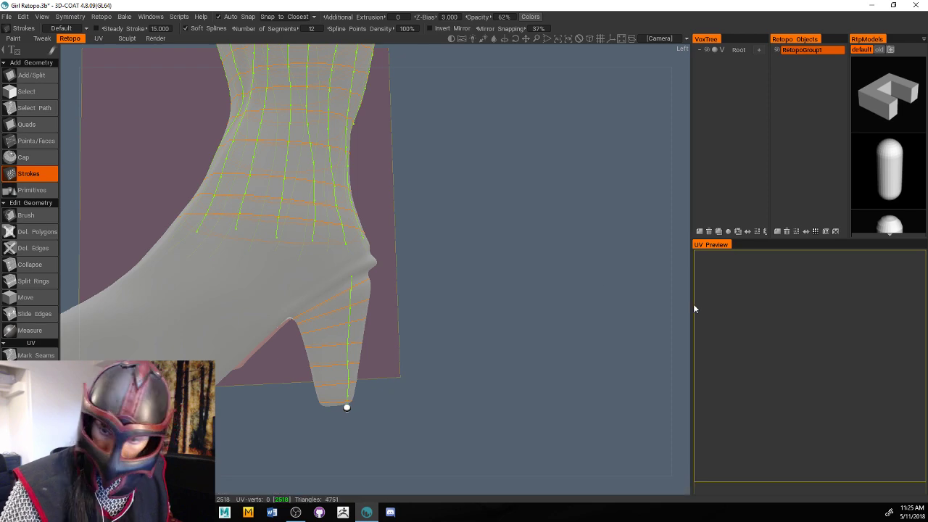
pyautogui.moveTo(694, 306); pyautogui.dragTo(694, 259)
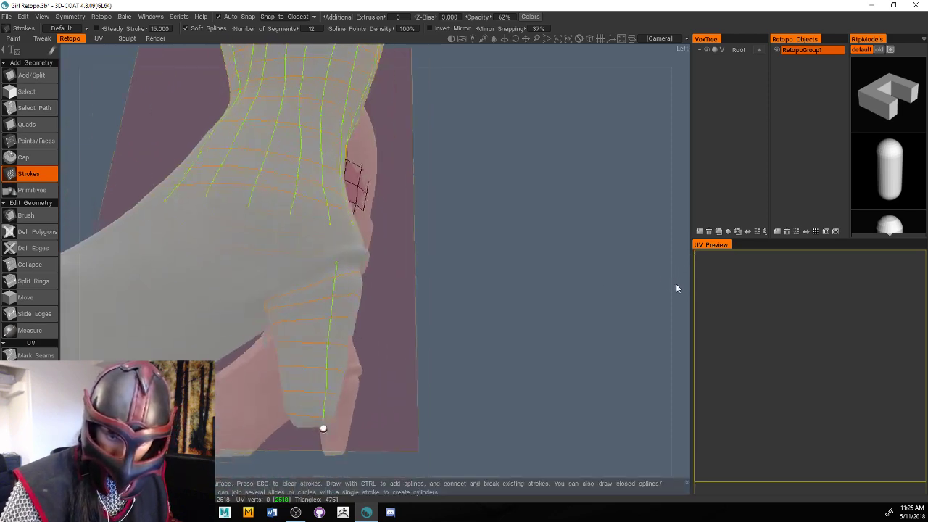
pyautogui.moveTo(325, 293)
pyautogui.mouseDown()
pyautogui.moveTo(323, 393)
pyautogui.moveTo(333, 415)
pyautogui.mouseUp()
pyautogui.moveTo(293, 307); pyautogui.dragTo(305, 344)
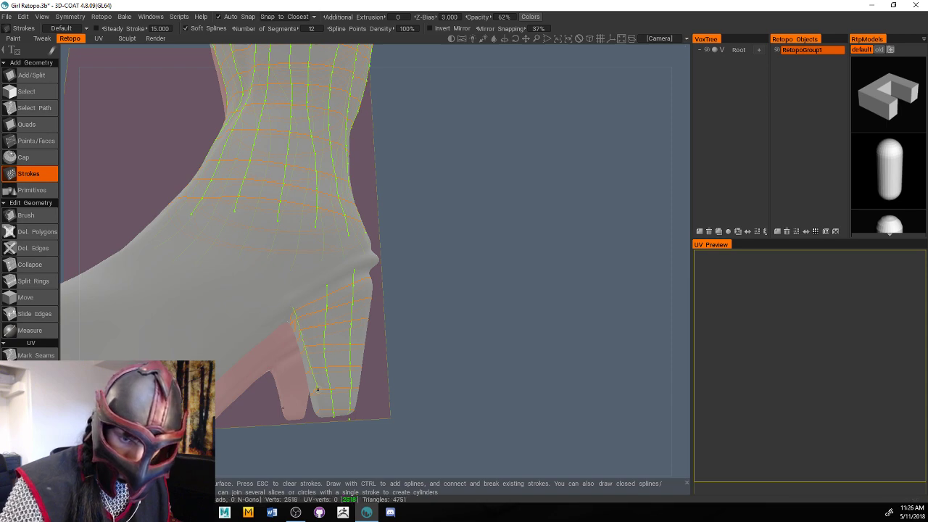
pyautogui.moveTo(317, 389); pyautogui.dragTo(319, 408)
# Extend the lengthwise strokes around the back of the heel, undoing and redrawing the middle one
pyautogui.moveTo(657, 307)
pyautogui.mouseDown()
pyautogui.moveTo(715, 253)
pyautogui.moveTo(681, 218)
pyautogui.mouseUp()
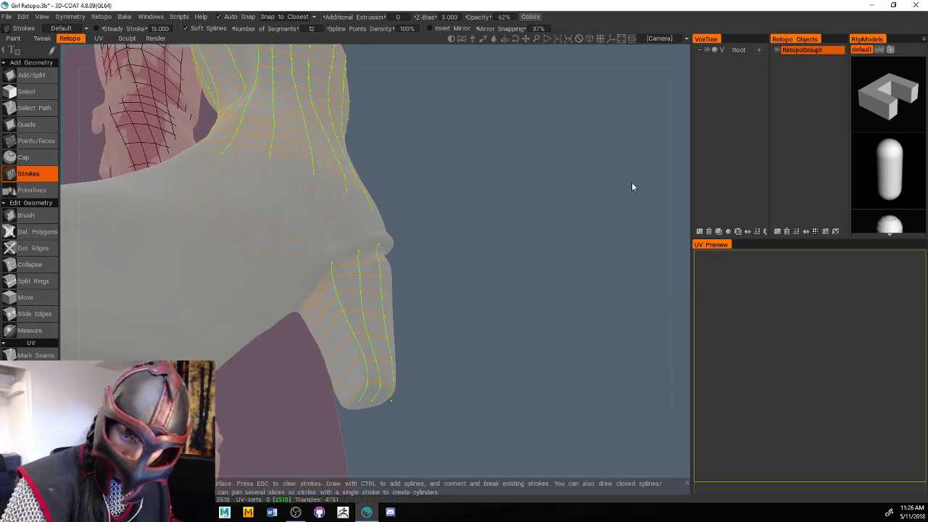
pyautogui.moveTo(632, 187)
pyautogui.mouseDown()
pyautogui.moveTo(689, 176)
pyautogui.moveTo(700, 149)
pyautogui.moveTo(683, 141)
pyautogui.moveTo(649, 195)
pyautogui.moveTo(602, 216)
pyautogui.moveTo(496, 207)
pyautogui.mouseUp()
pyautogui.moveTo(600, 258)
pyautogui.mouseDown()
pyautogui.moveTo(710, 310)
pyautogui.moveTo(739, 310)
pyautogui.moveTo(671, 294)
pyautogui.mouseUp()
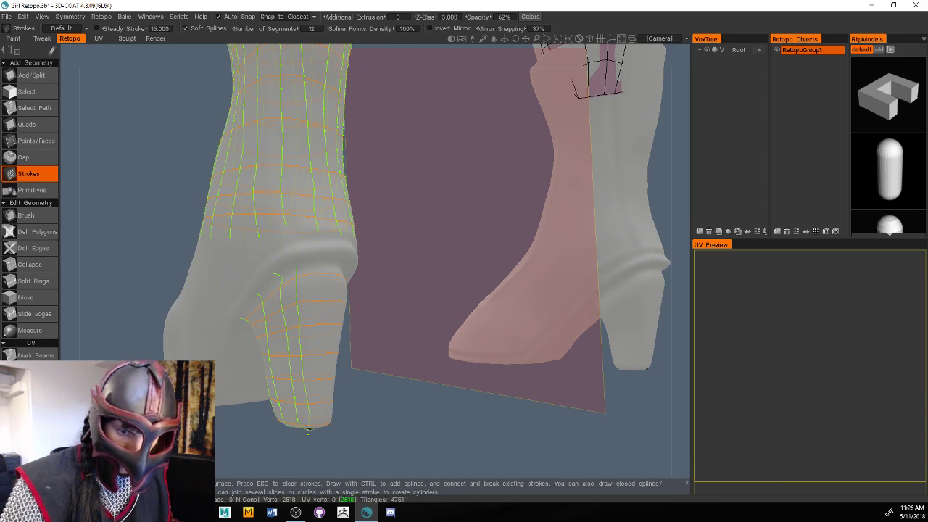
pyautogui.moveTo(681, 309); pyautogui.dragTo(680, 269)
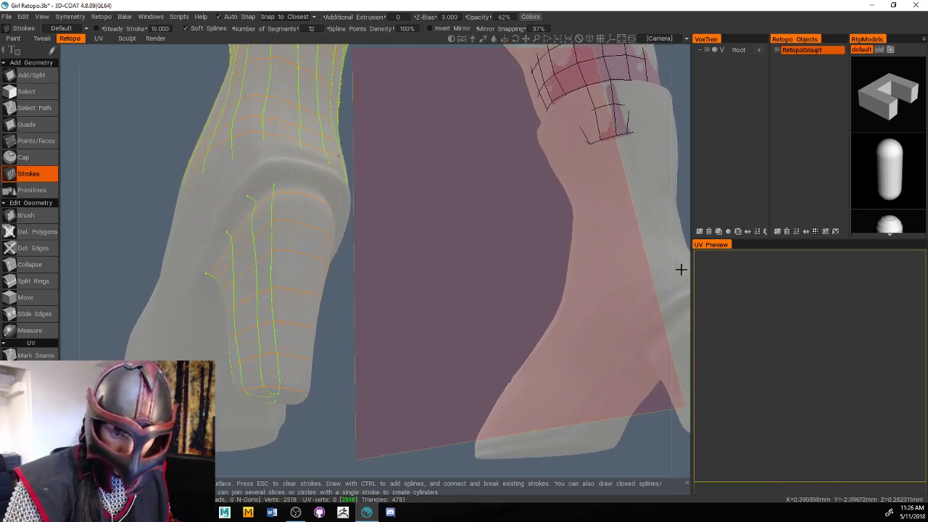
pyautogui.hotkey('ctrl', 'z')
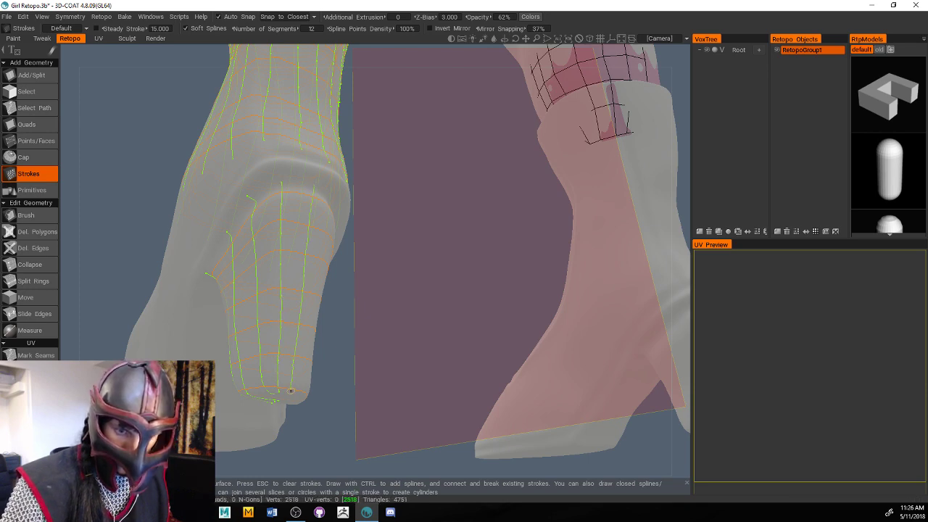
pyautogui.scroll(3, 648, 255)
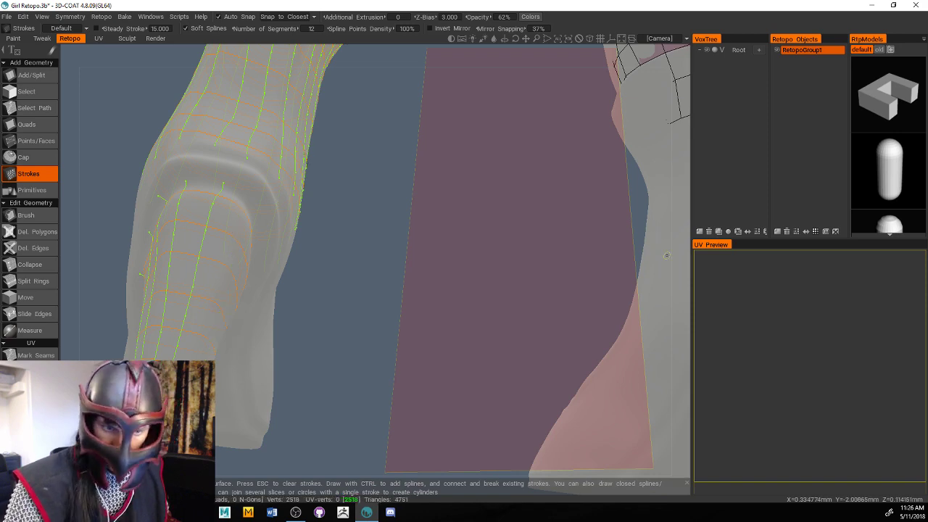
# Draw lengthwise strokes down the inner side of the heel, from its upper rim to the bottom slice
pyautogui.moveTo(676, 261); pyautogui.dragTo(658, 239)
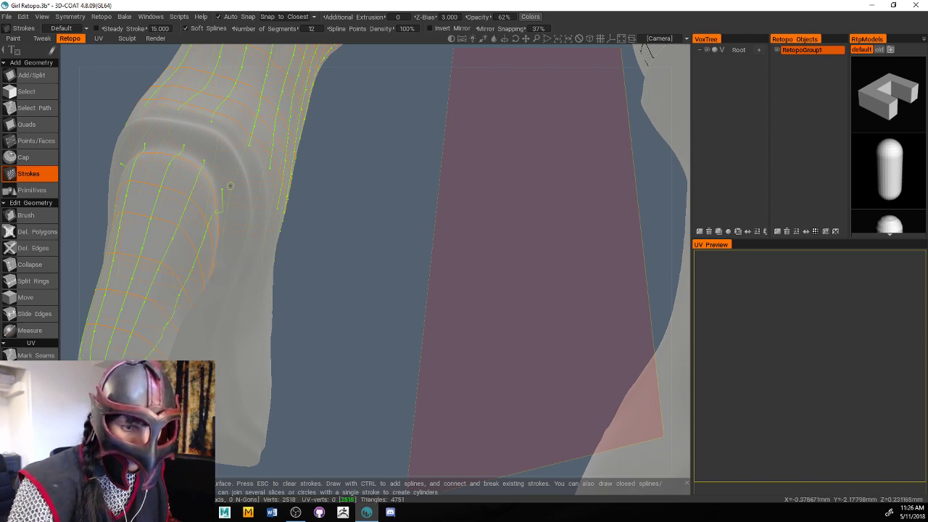
pyautogui.scroll(3, 672, 218)
pyautogui.moveTo(661, 209); pyautogui.dragTo(655, 253)
pyautogui.scroll(2, 637, 280)
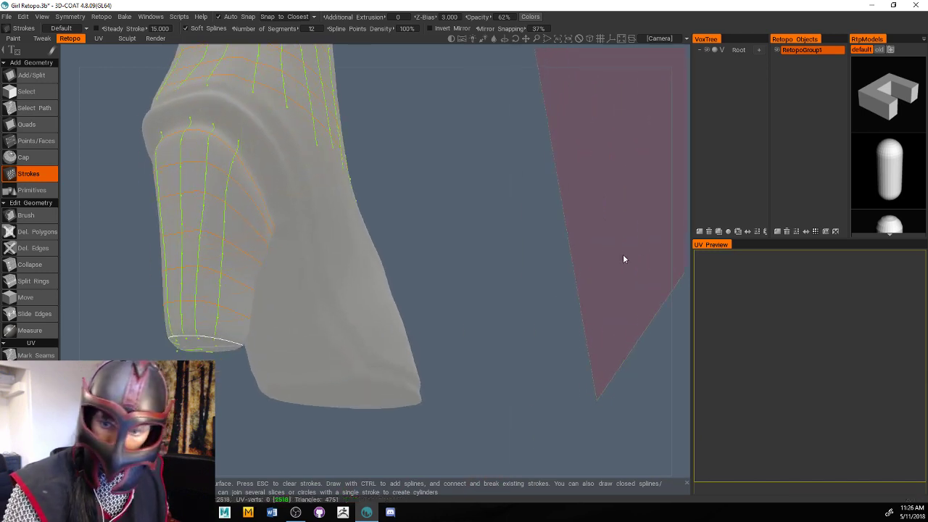
pyautogui.moveTo(240, 150)
pyautogui.mouseDown()
pyautogui.moveTo(225, 203)
pyautogui.moveTo(217, 328)
pyautogui.mouseUp()
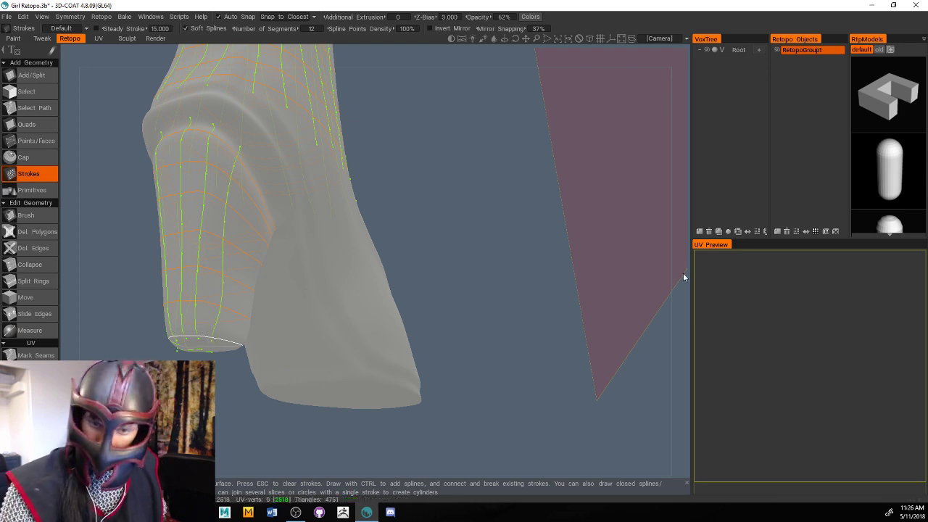
# Finish the heel's lengthwise strokes around its inner edge and front face beneath the sole
pyautogui.moveTo(682, 269); pyautogui.dragTo(659, 269)
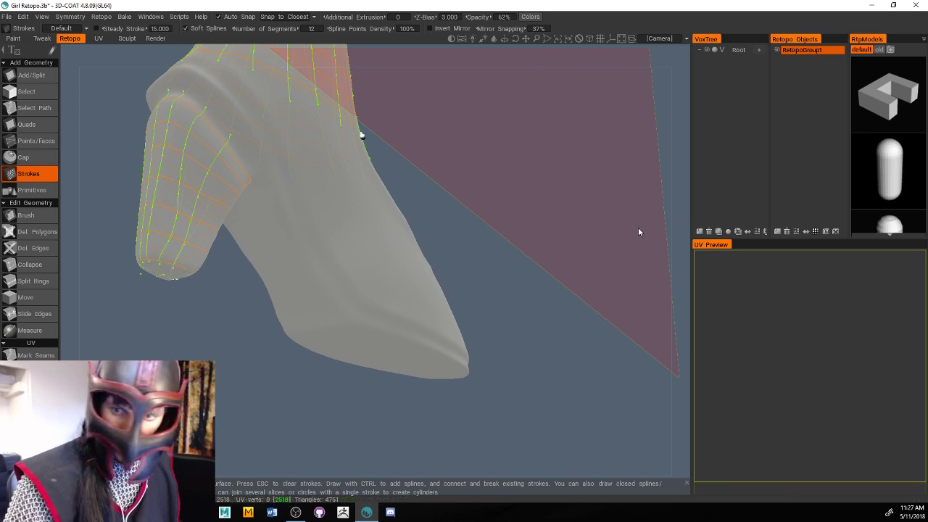
pyautogui.moveTo(638, 226); pyautogui.dragTo(662, 175)
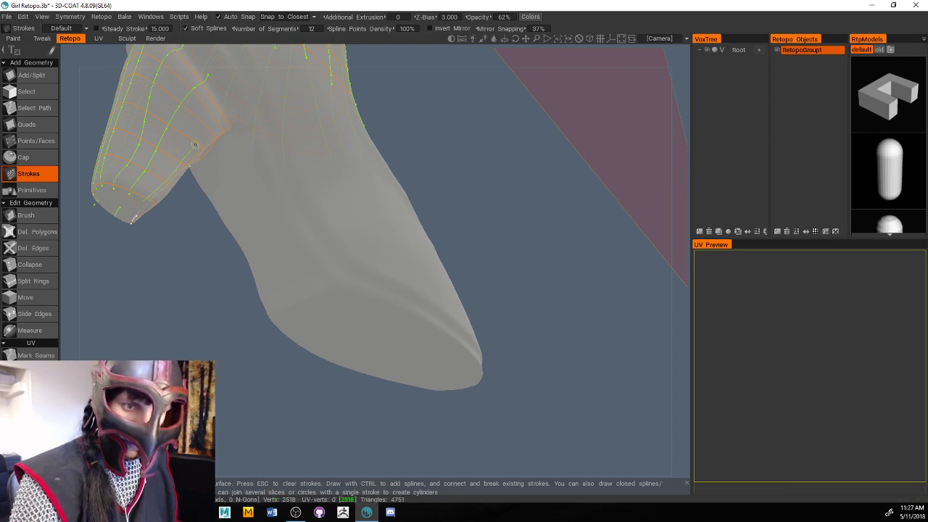
pyautogui.moveTo(680, 215)
pyautogui.mouseDown()
pyautogui.moveTo(682, 175)
pyautogui.moveTo(687, 239)
pyautogui.moveTo(679, 212)
pyautogui.mouseUp()
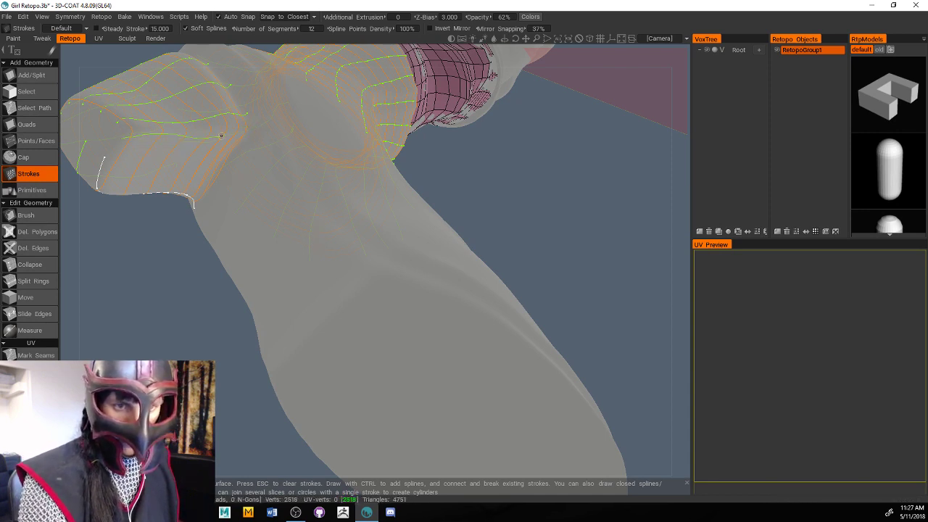
pyautogui.moveTo(676, 215); pyautogui.dragTo(624, 227)
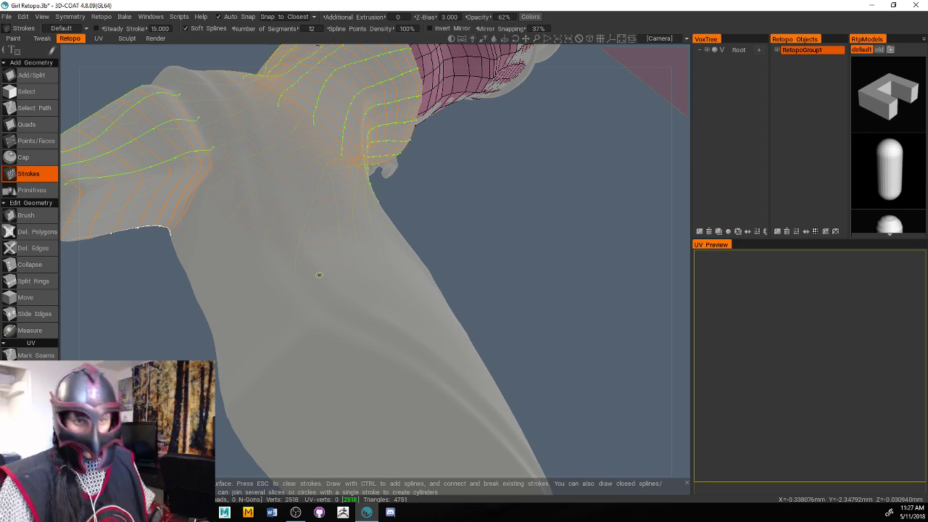
# Generate the retopology polygons from the strokes on the boot shaft and heel, and inspect them from several sides
pyautogui.press('Return')
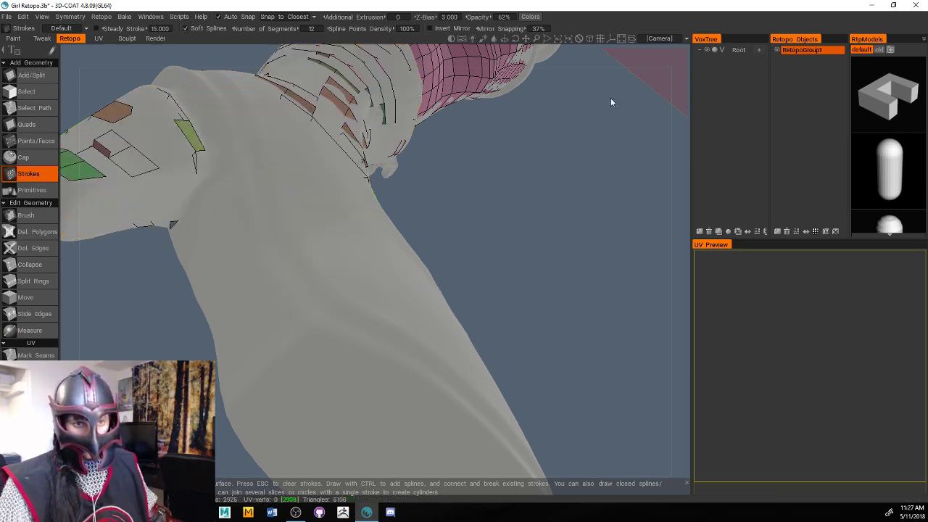
pyautogui.moveTo(679, 197); pyautogui.dragTo(721, 327)
pyautogui.moveTo(680, 279); pyautogui.dragTo(819, 279)
pyautogui.moveTo(681, 190); pyautogui.dragTo(852, 225)
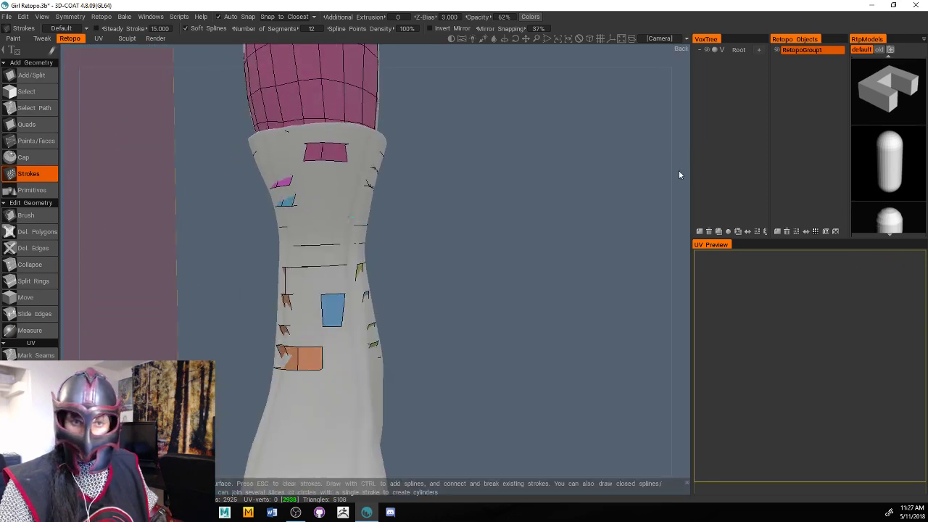
pyautogui.moveTo(678, 171); pyautogui.dragTo(416, 232)
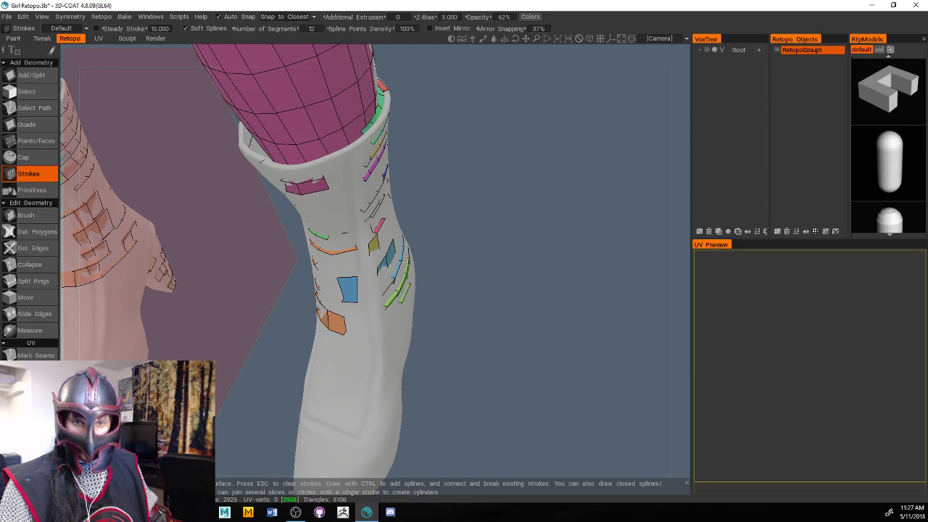
# Undo the polygons generated on the boot together with the strokes drawn along its shaft and heel
pyautogui.moveTo(684, 254); pyautogui.dragTo(676, 210)
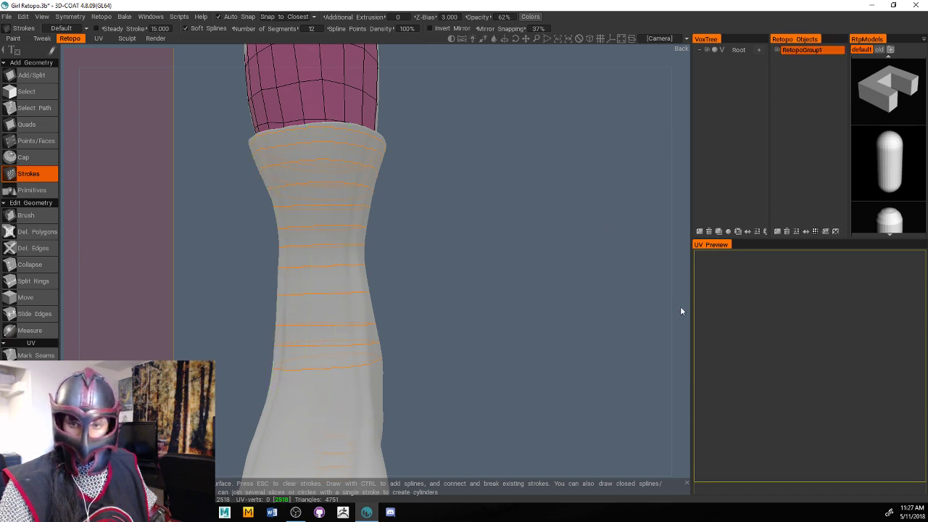
pyautogui.moveTo(681, 311); pyautogui.dragTo(623, 313)
pyautogui.hotkey('ctrl', 'z')
pyautogui.hotkey('ctrl', 'z')
pyautogui.hotkey('ctrl', 'z')
pyautogui.hotkey('ctrl', 'z')
pyautogui.hotkey('ctrl', 'z')
pyautogui.hotkey('ctrl', 'z')
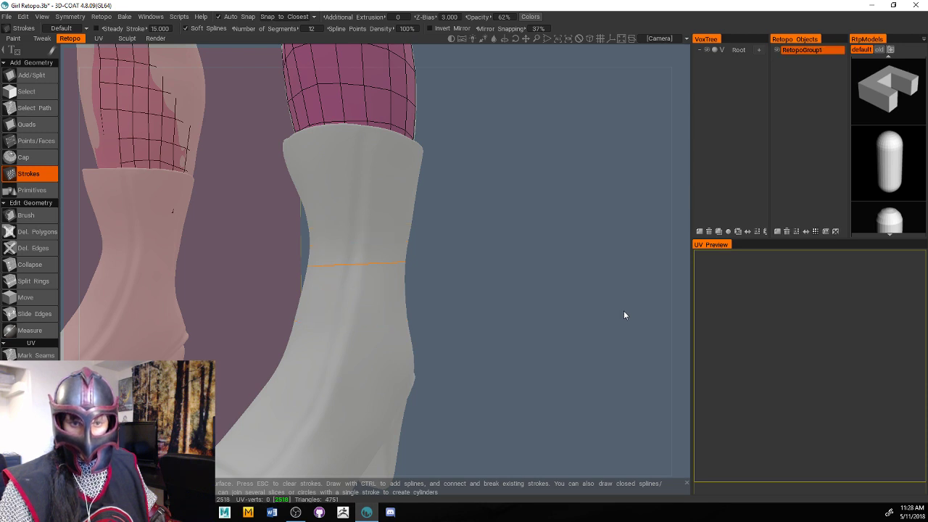
pyautogui.moveTo(679, 318); pyautogui.dragTo(605, 341)
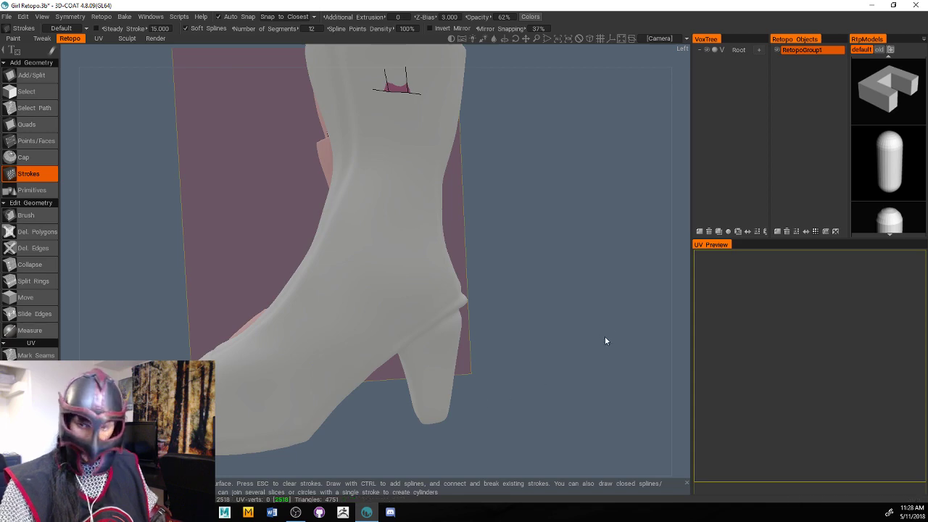
pyautogui.scroll(-3, 678, 266)
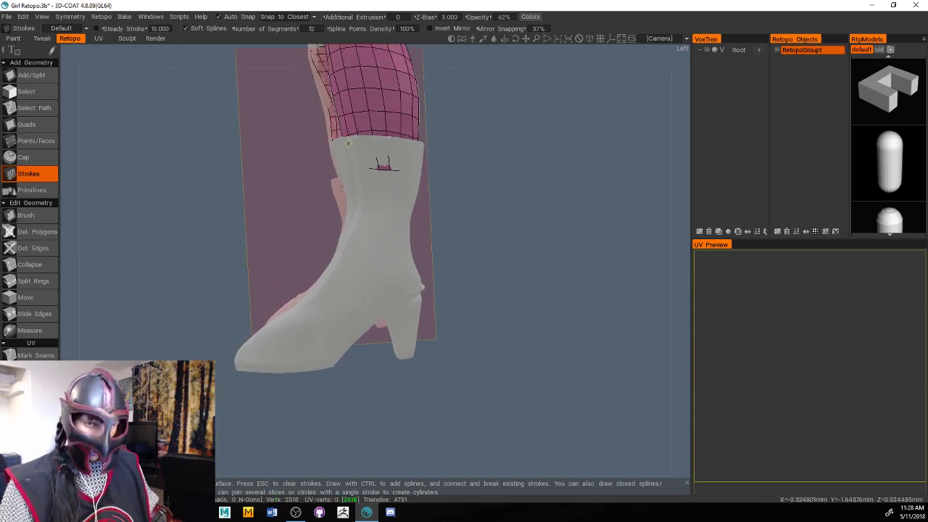
# Try to generate quads from crossing strokes drawn on the hand below the wrist, and undo the result
pyautogui.moveTo(683, 188); pyautogui.dragTo(685, 353)
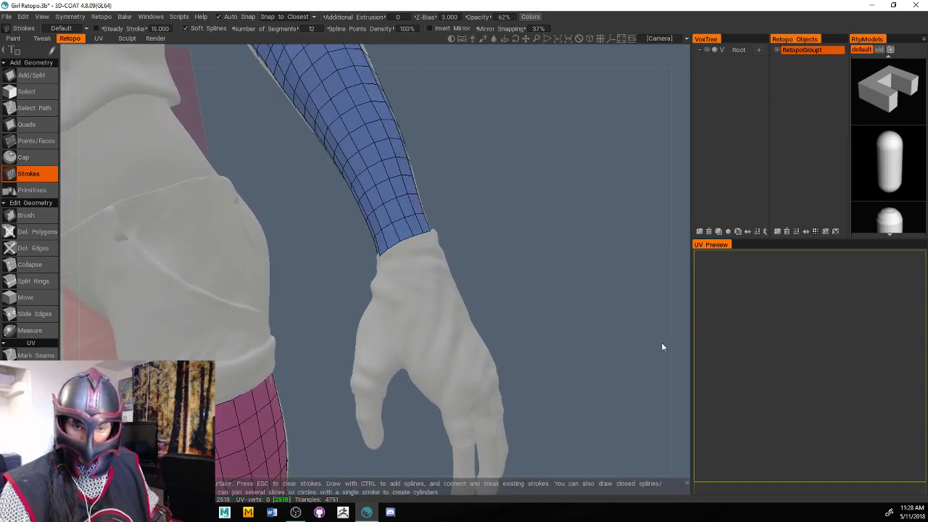
pyautogui.moveTo(397, 395); pyautogui.dragTo(446, 360)
pyautogui.moveTo(529, 342); pyautogui.dragTo(531, 340)
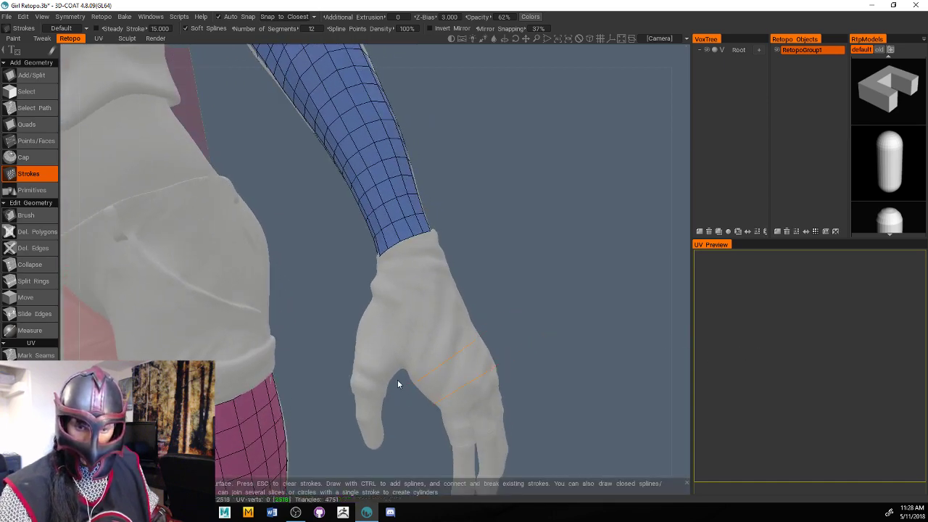
pyautogui.moveTo(411, 337); pyautogui.dragTo(470, 426)
pyautogui.moveTo(426, 321); pyautogui.dragTo(488, 425)
pyautogui.moveTo(436, 300); pyautogui.dragTo(497, 405)
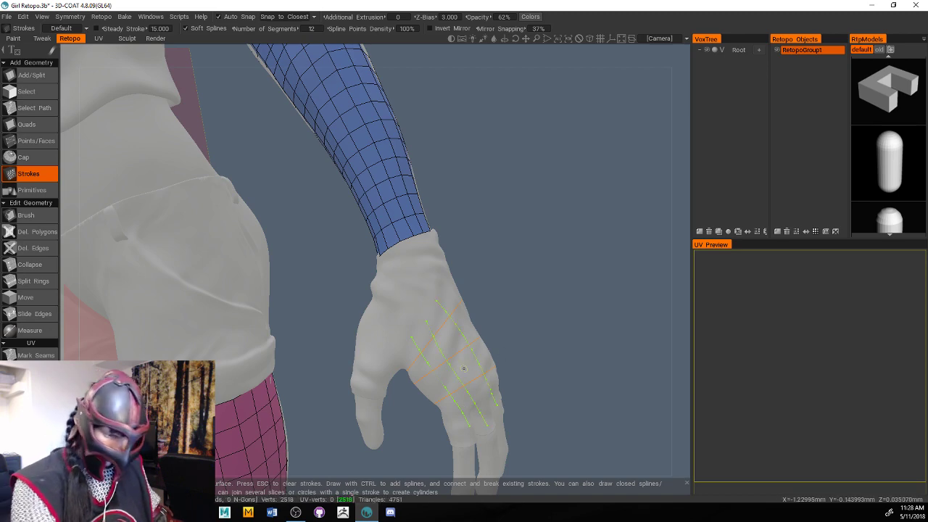
pyautogui.press('Return')
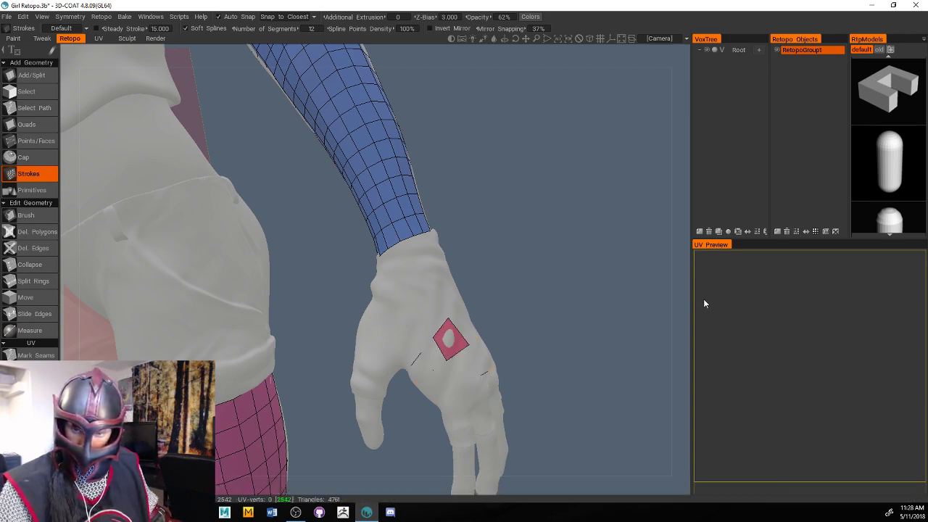
pyautogui.moveTo(674, 295); pyautogui.dragTo(644, 289)
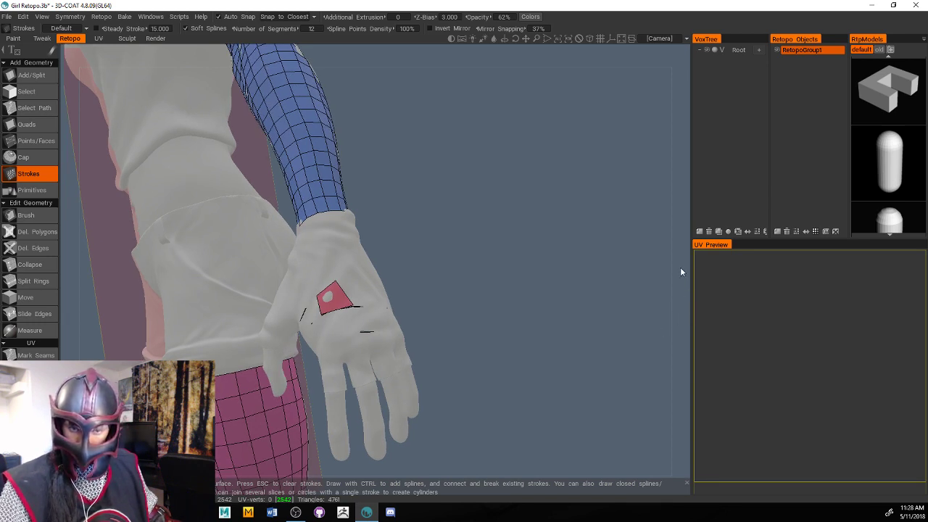
pyautogui.hotkey('ctrl', 'z')
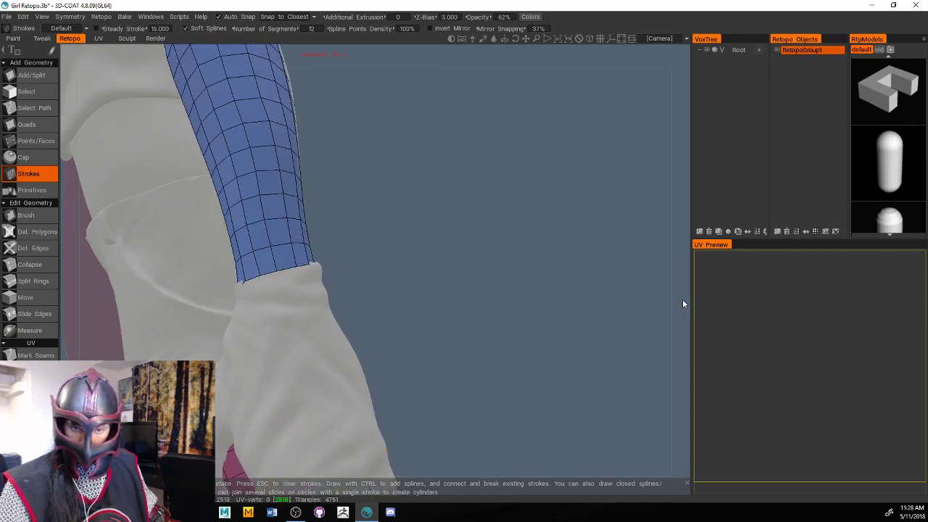
# Examine the whole character from the front, comparing the meshed head, arms and legs with the bare clothing and hands
pyautogui.moveTo(682, 300); pyautogui.dragTo(642, 295, button='right')
pyautogui.moveTo(679, 305); pyautogui.dragTo(716, 307)
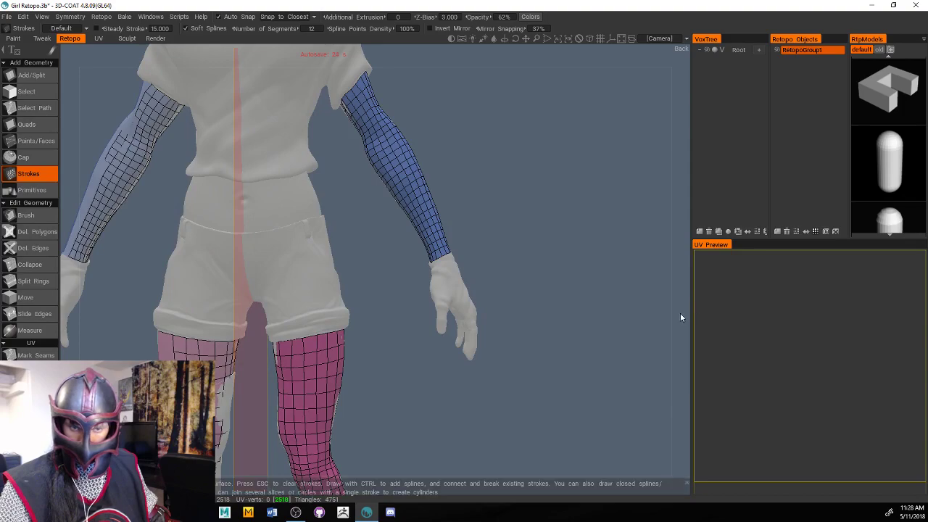
pyautogui.moveTo(680, 312)
pyautogui.mouseDown(button='right')
pyautogui.moveTo(649, 309)
pyautogui.moveTo(677, 315)
pyautogui.moveTo(704, 301)
pyautogui.moveTo(686, 317)
pyautogui.moveTo(729, 325)
pyautogui.moveTo(564, 325)
pyautogui.mouseUp(button='right')
pyautogui.moveTo(681, 344); pyautogui.dragTo(660, 335, button='middle')
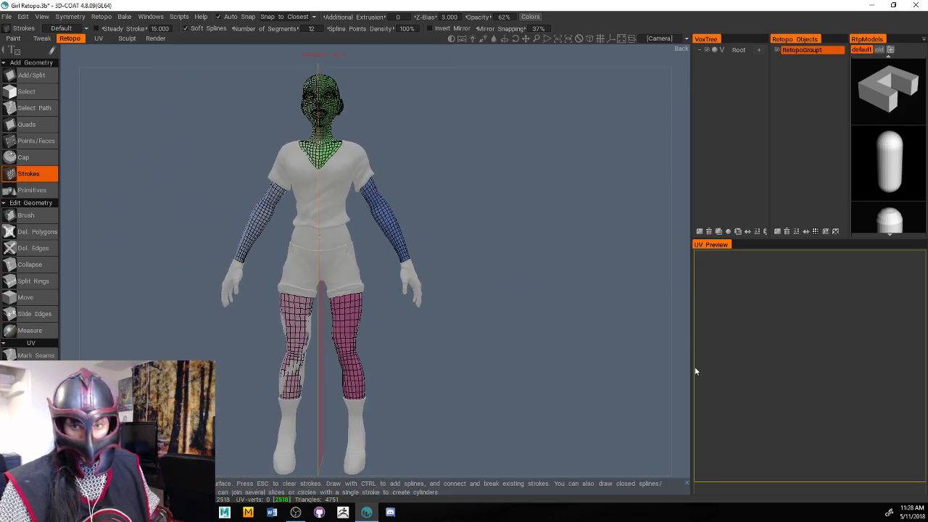
pyautogui.moveTo(676, 368); pyautogui.dragTo(741, 358, button='right')
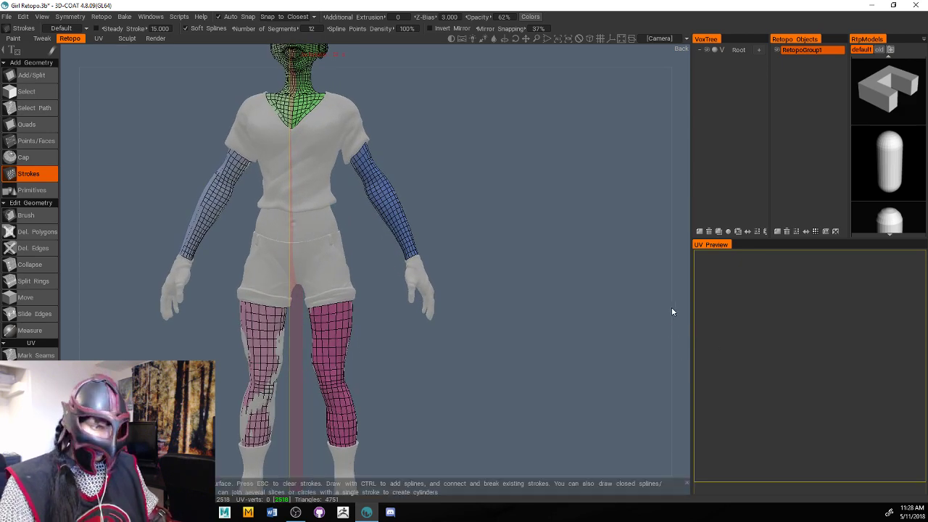
pyautogui.scroll(-2, 696, 316)
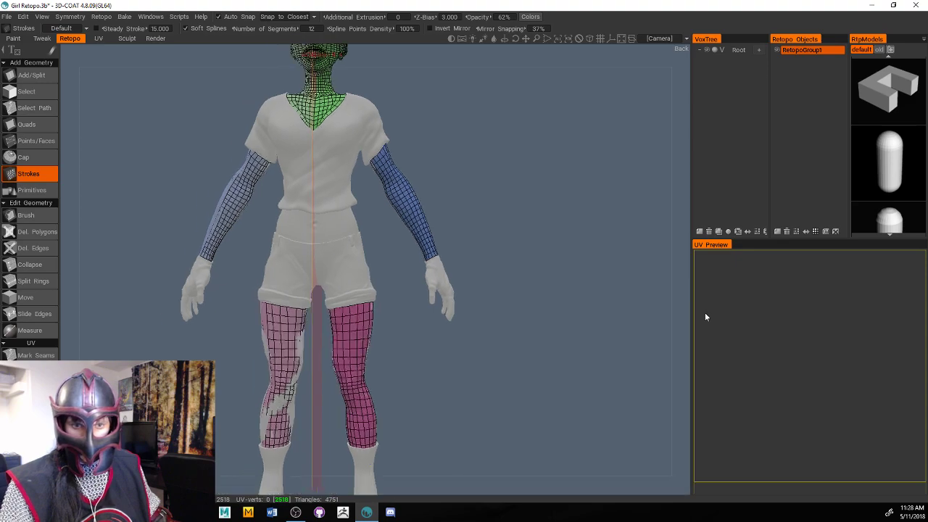
pyautogui.moveTo(663, 326); pyautogui.dragTo(718, 331, button='right')
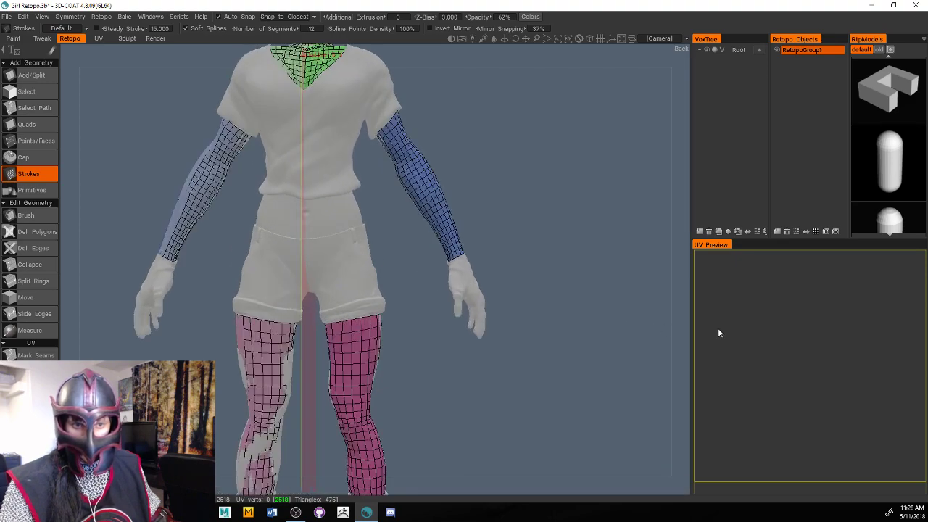
pyautogui.moveTo(675, 335); pyautogui.dragTo(659, 347)
pyautogui.moveTo(682, 321); pyautogui.dragTo(742, 317, button='right')
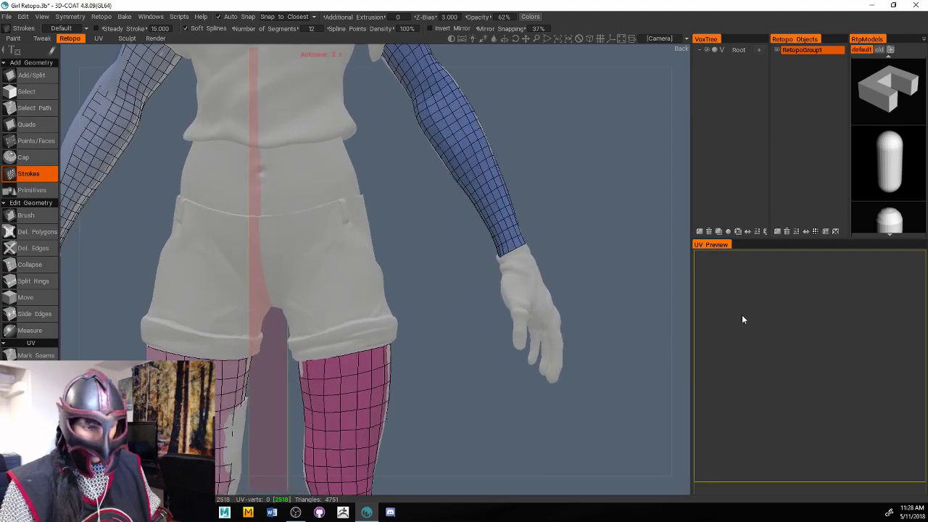
pyautogui.moveTo(679, 332)
pyautogui.mouseDown()
pyautogui.moveTo(610, 330)
pyautogui.moveTo(670, 332)
pyautogui.mouseUp()
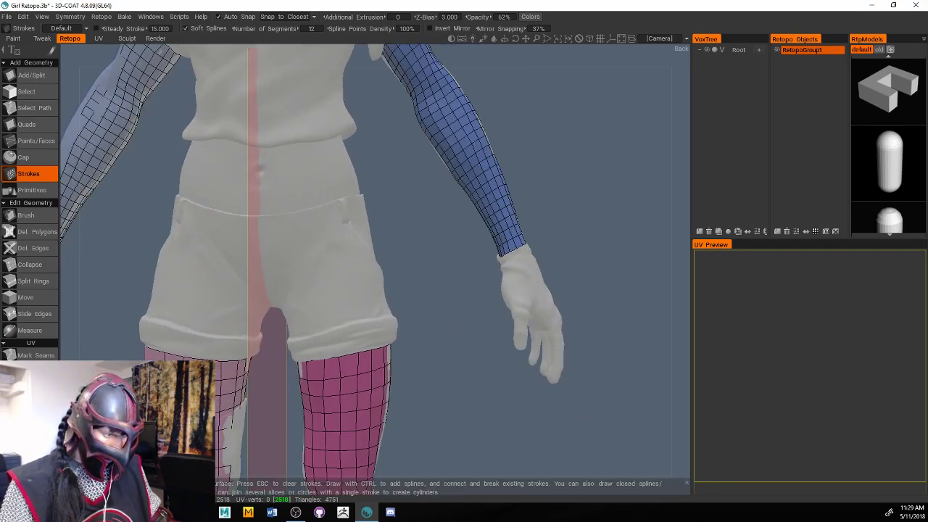
pyautogui.hotkey('alt', 'Tab')
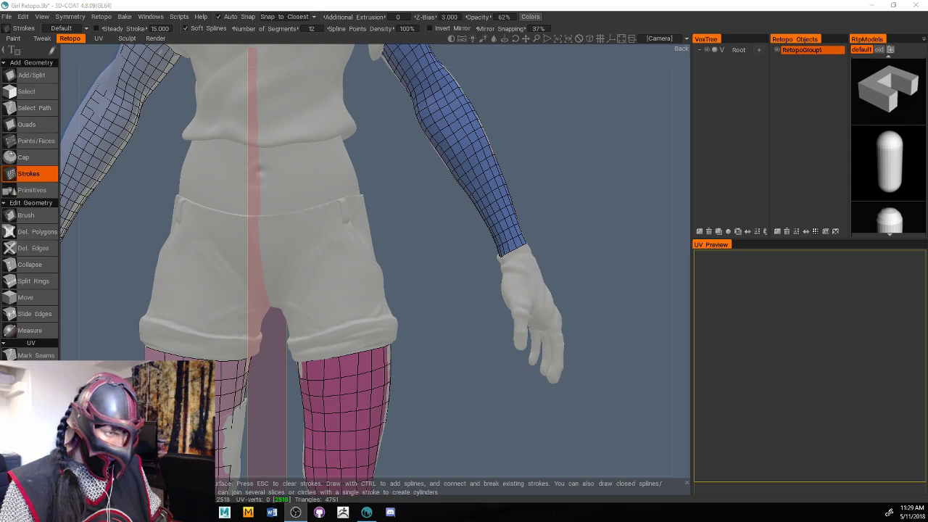
pyautogui.hotkey('alt', 'Tab')
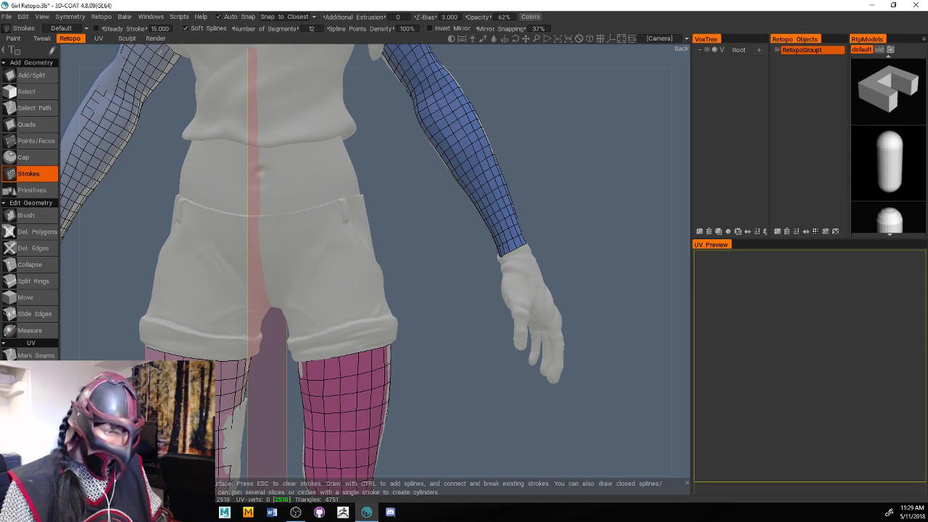
pyautogui.moveTo(677, 309); pyautogui.dragTo(620, 318)
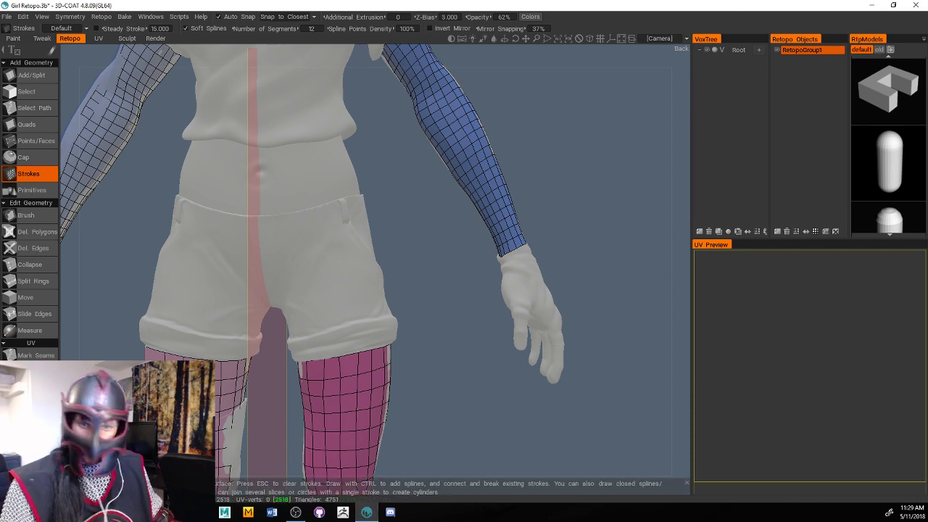
# Widen the viewport and examine the torso, shorts, hands and legs from the front and back
pyautogui.moveTo(675, 265); pyautogui.dragTo(656, 398)
pyautogui.scroll(-4, 668, 270)
pyautogui.moveTo(692, 385); pyautogui.dragTo(680, 305, button='middle')
pyautogui.keyDown('shift'); pyautogui.moveTo(682, 310); pyautogui.dragTo(758, 340); pyautogui.keyUp('shift')
pyautogui.moveTo(673, 341)
pyautogui.mouseDown(button='right')
pyautogui.moveTo(751, 350)
pyautogui.moveTo(679, 358)
pyautogui.mouseUp(button='right')
pyautogui.moveTo(678, 353); pyautogui.dragTo(593, 346, button='middle')
pyautogui.moveTo(689, 347); pyautogui.dragTo(729, 343)
pyautogui.scroll(-2, 729, 346)
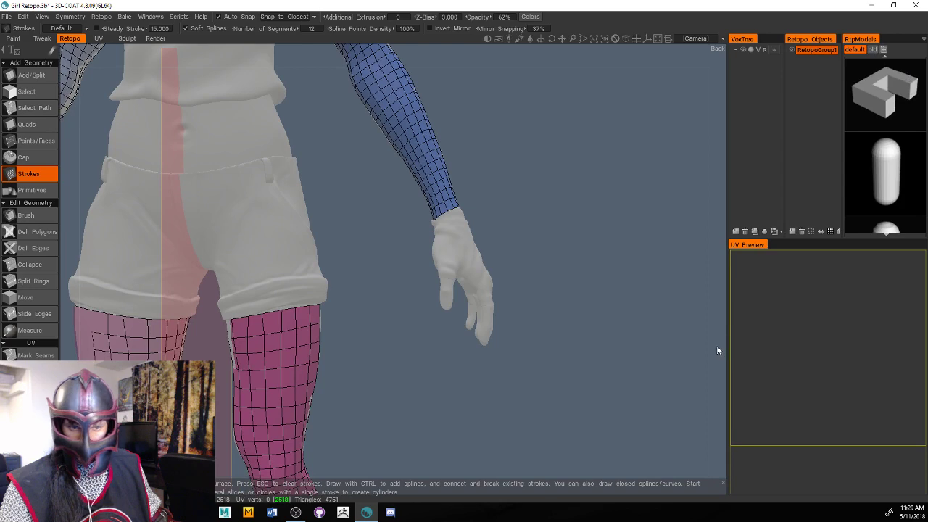
pyautogui.scroll(-3, 695, 347)
pyautogui.scroll(2, 667, 345)
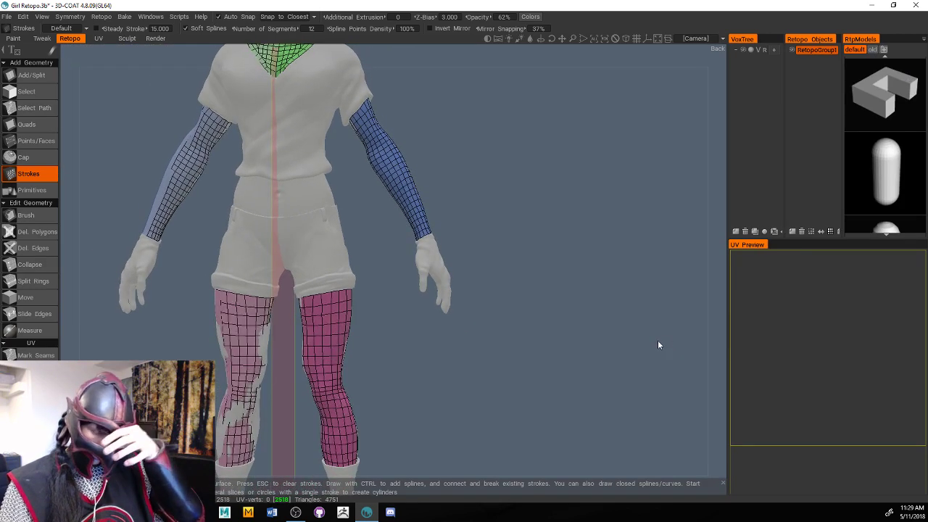
pyautogui.moveTo(657, 340); pyautogui.dragTo(655, 338)
pyautogui.scroll(2, 656, 342)
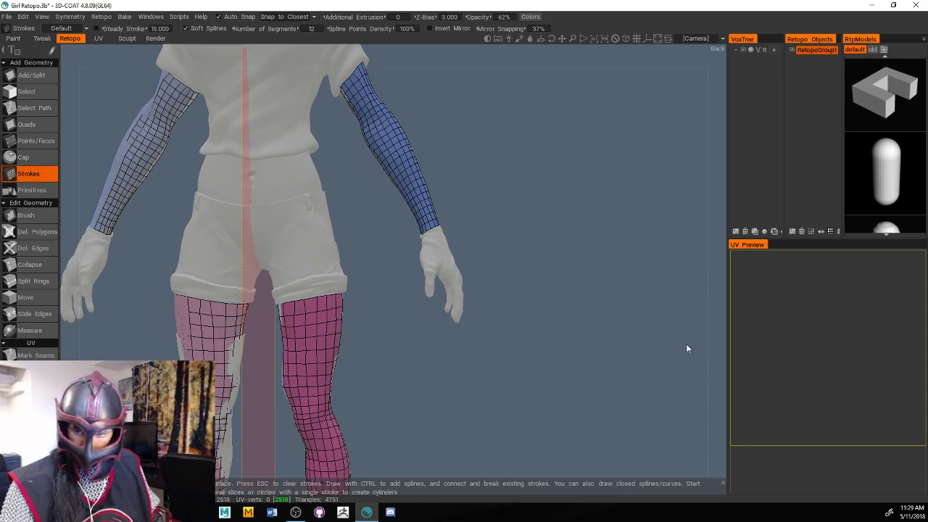
pyautogui.moveTo(687, 349); pyautogui.dragTo(471, 395)
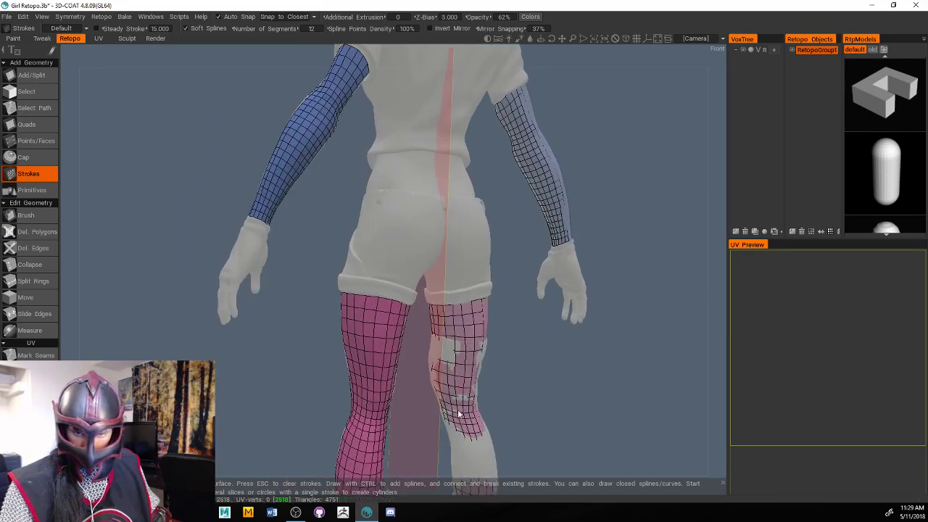
pyautogui.moveTo(715, 375); pyautogui.dragTo(522, 438)
# Add a first mirrored quad with Add/Split on the belly's centre line, between the shirt hem and the navel
pyautogui.click(26, 124)
pyautogui.scroll(5, 553, 258)
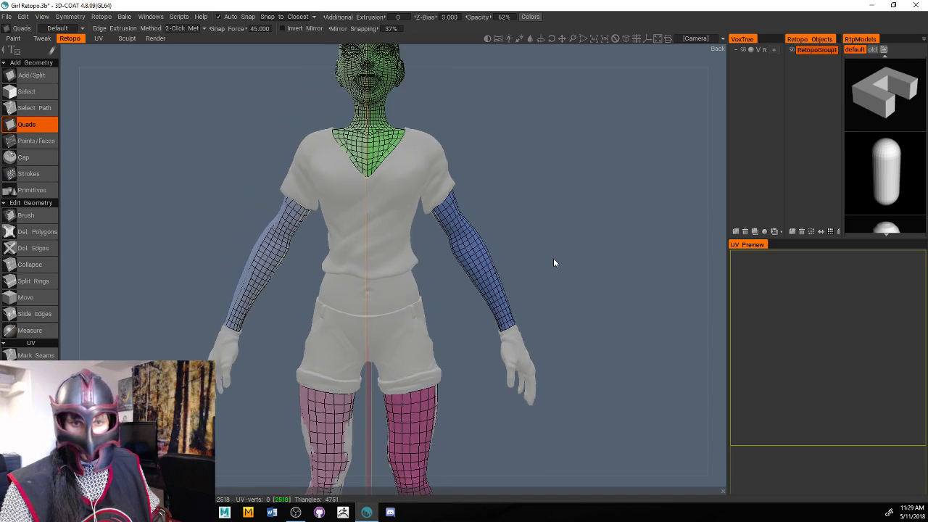
pyautogui.scroll(1, 645, 253)
pyautogui.scroll(-3, 655, 240)
pyautogui.scroll(3, 647, 232)
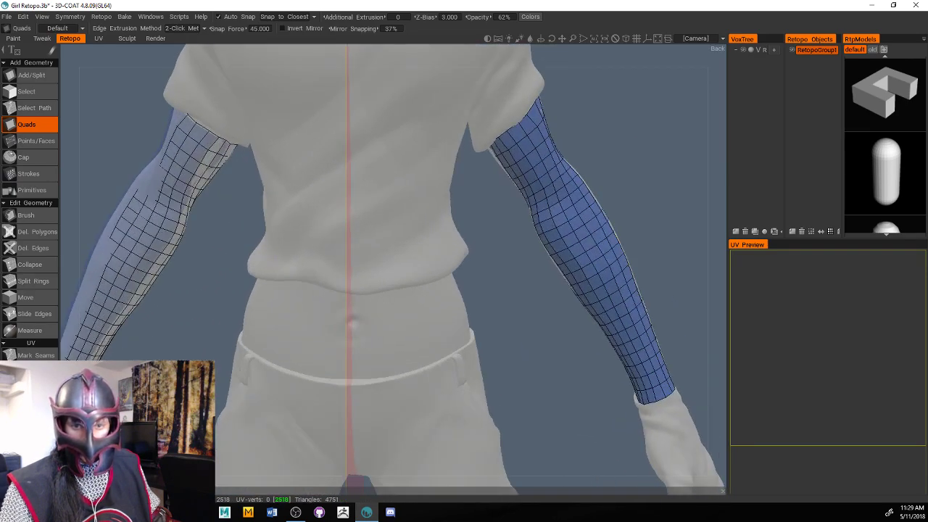
pyautogui.moveTo(639, 242); pyautogui.dragTo(754, 201)
pyautogui.click(31, 75)
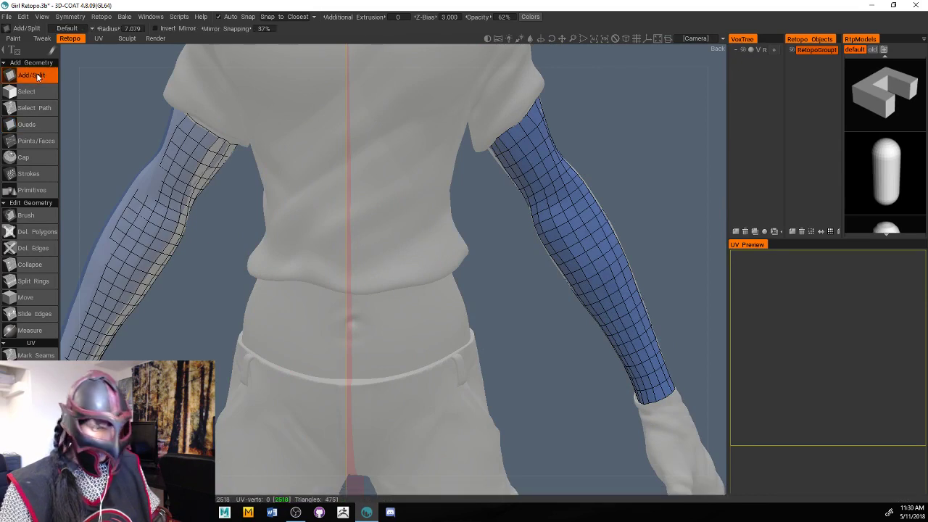
pyautogui.click(352, 296)
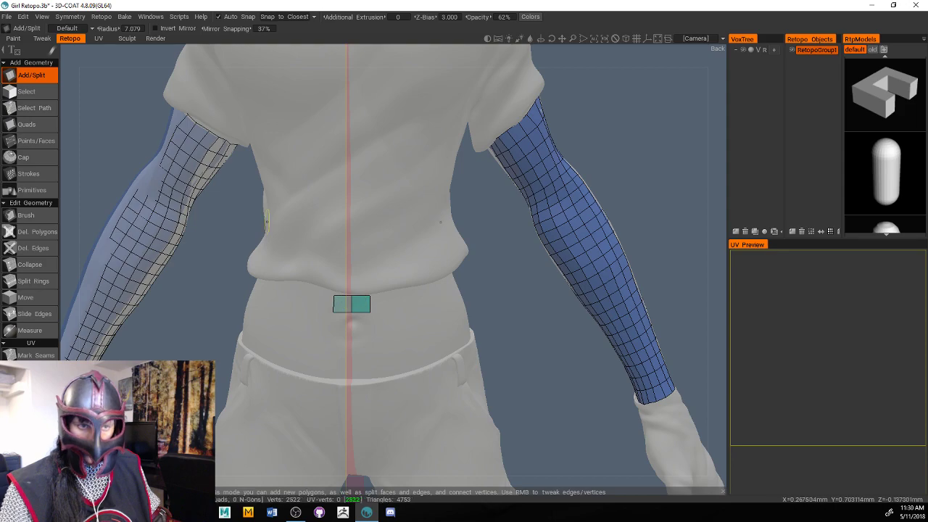
# Extend the belly quad up to the shirt hem and outward along it with the Quads tool, reaching the side of the waist
pyautogui.click(29, 124)
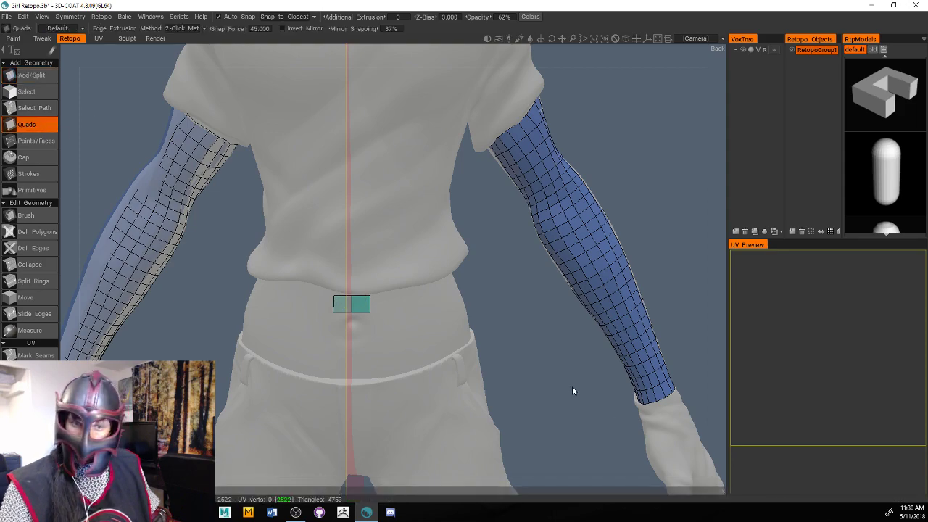
pyautogui.moveTo(572, 387); pyautogui.dragTo(583, 281, button='right')
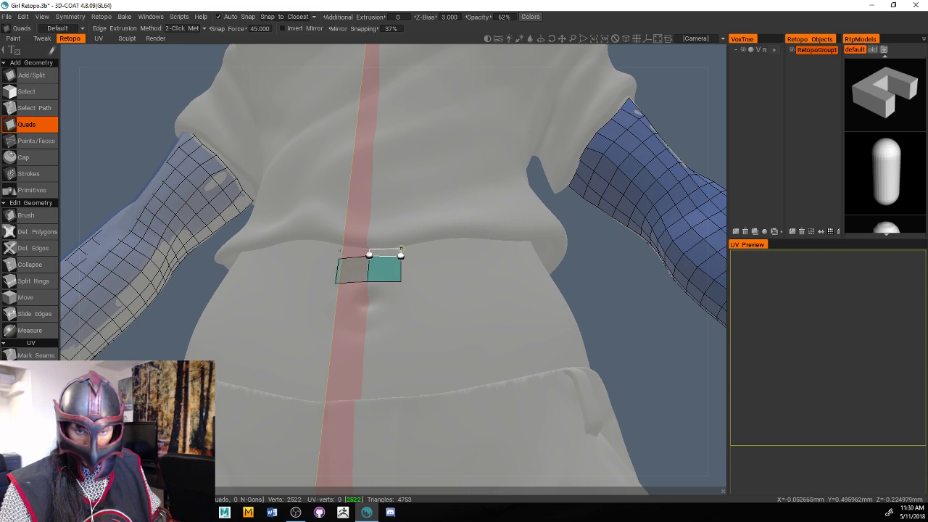
pyautogui.click(401, 249)
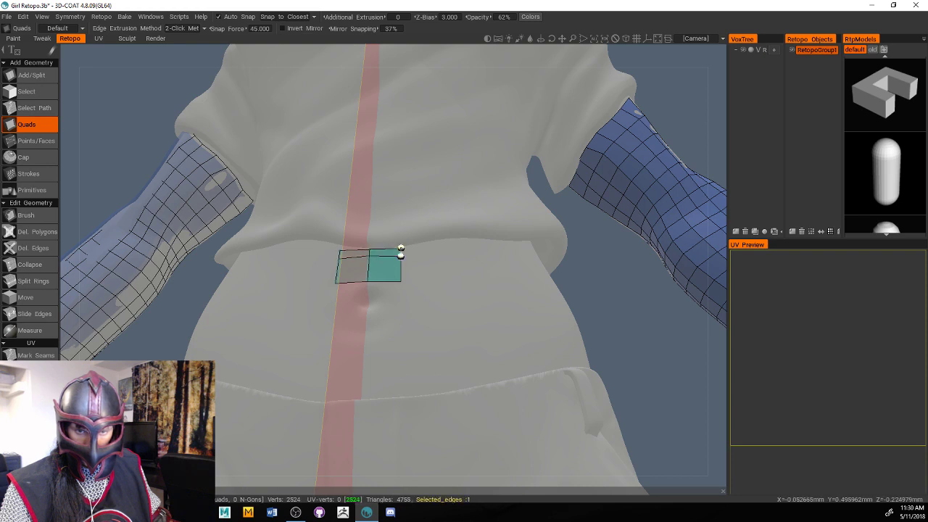
pyautogui.click(439, 253)
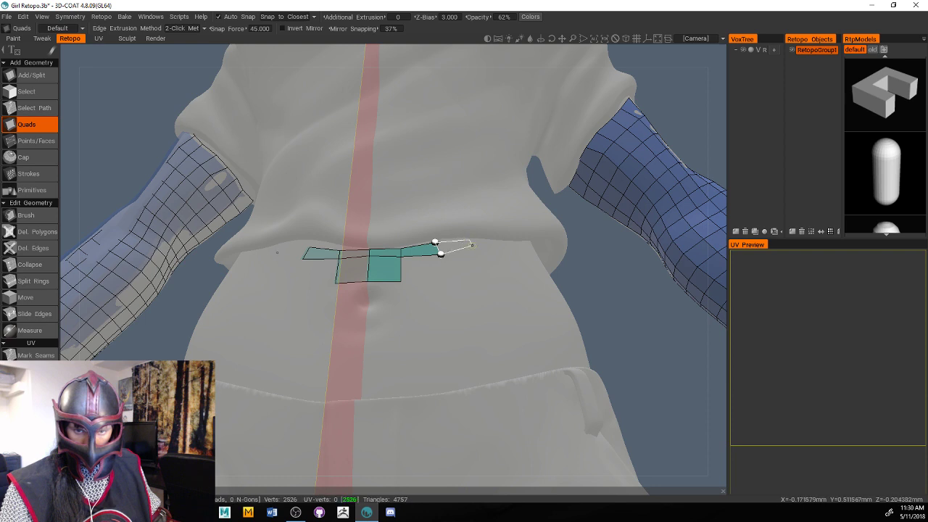
pyautogui.click(472, 253)
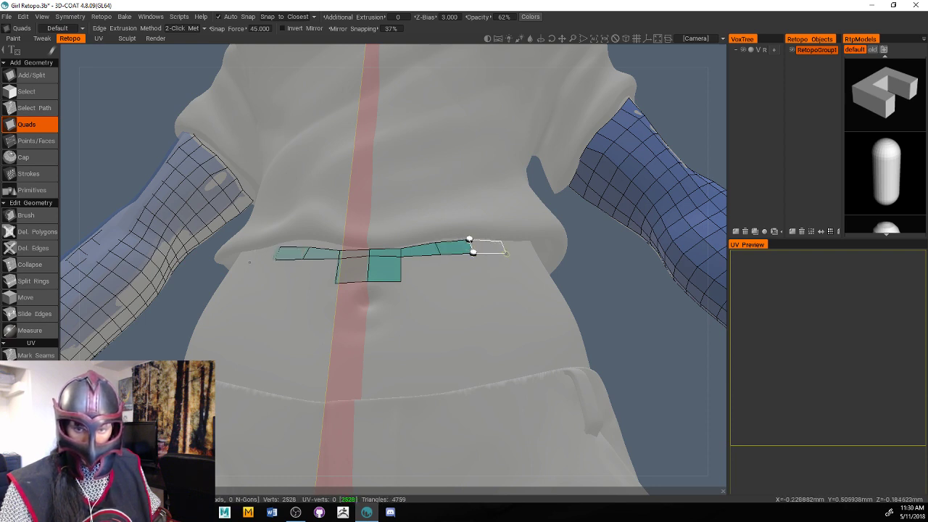
pyautogui.click(505, 251)
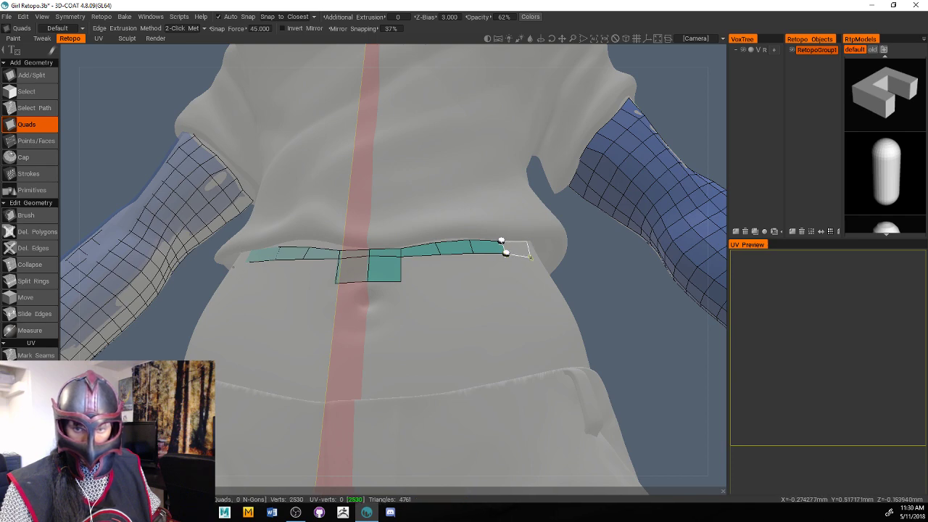
pyautogui.click(530, 256)
pyautogui.scroll(6, 607, 294)
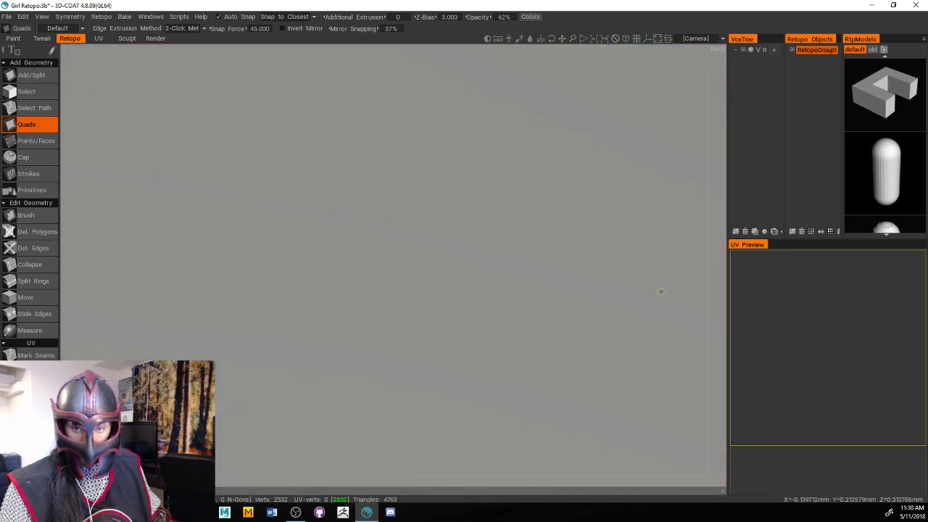
# Extend a column of four quads down the belly's centre line, from the first quad past the navel to the shorts' waistband
pyautogui.scroll(-8, 711, 300)
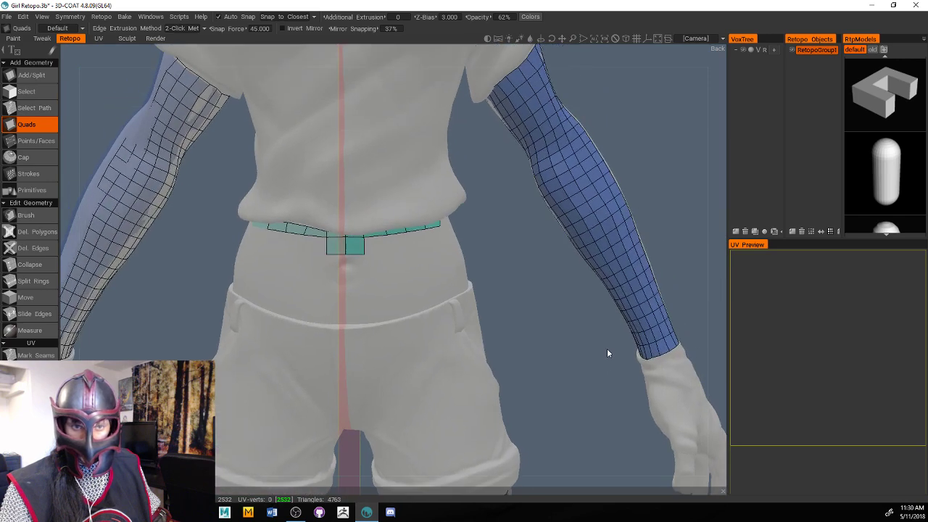
pyautogui.scroll(6, 607, 345)
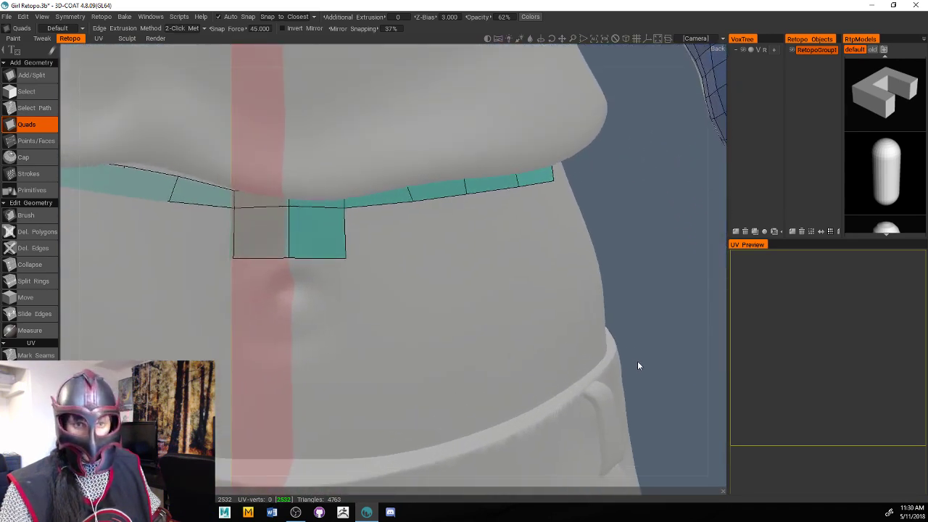
pyautogui.click(335, 254)
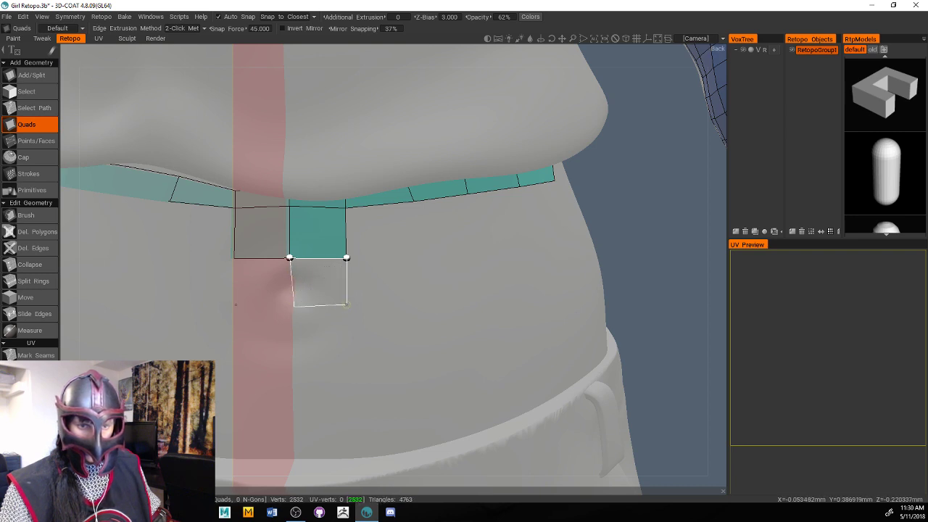
pyautogui.click(346, 305)
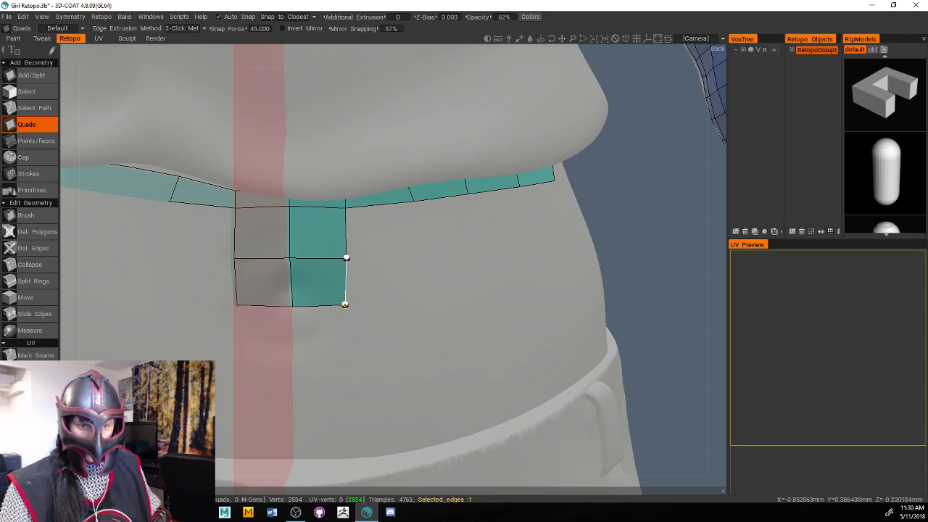
pyautogui.click(291, 367)
pyautogui.click(344, 365)
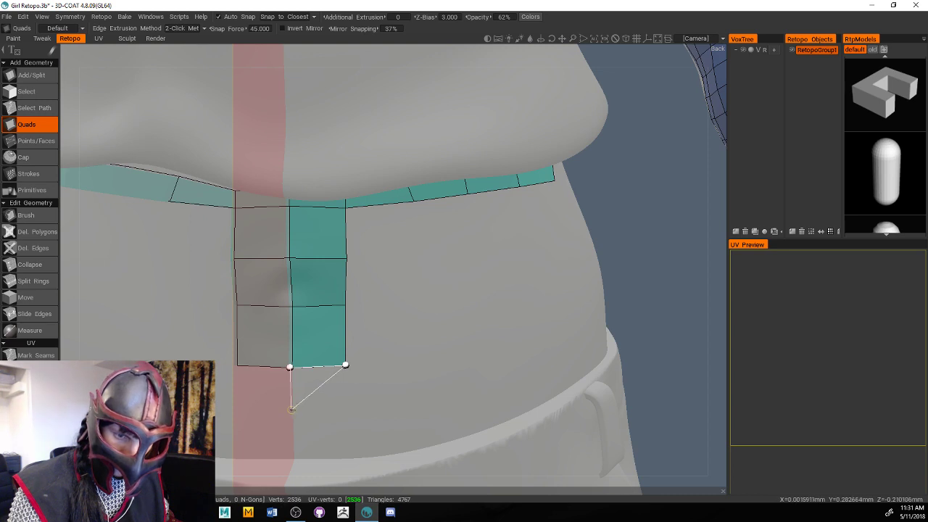
pyautogui.click(292, 409)
pyautogui.click(345, 411)
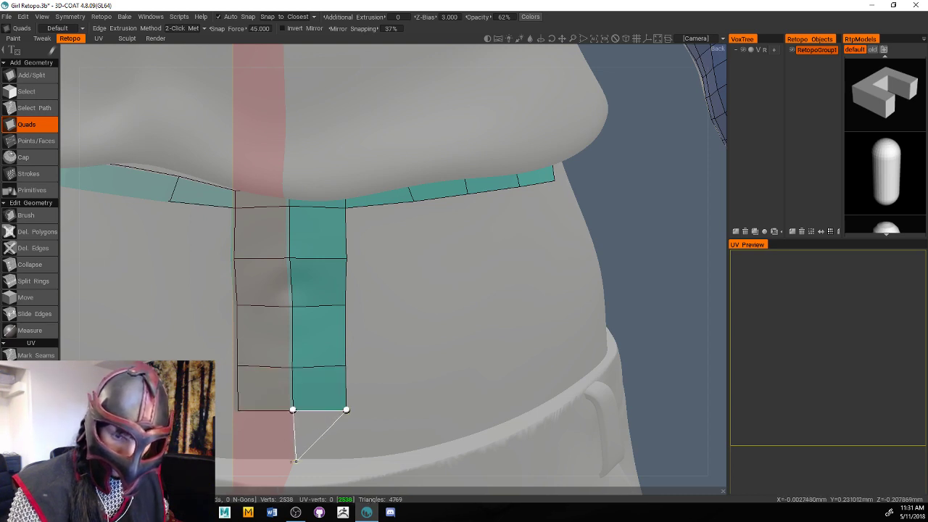
pyautogui.click(293, 458)
pyautogui.click(342, 461)
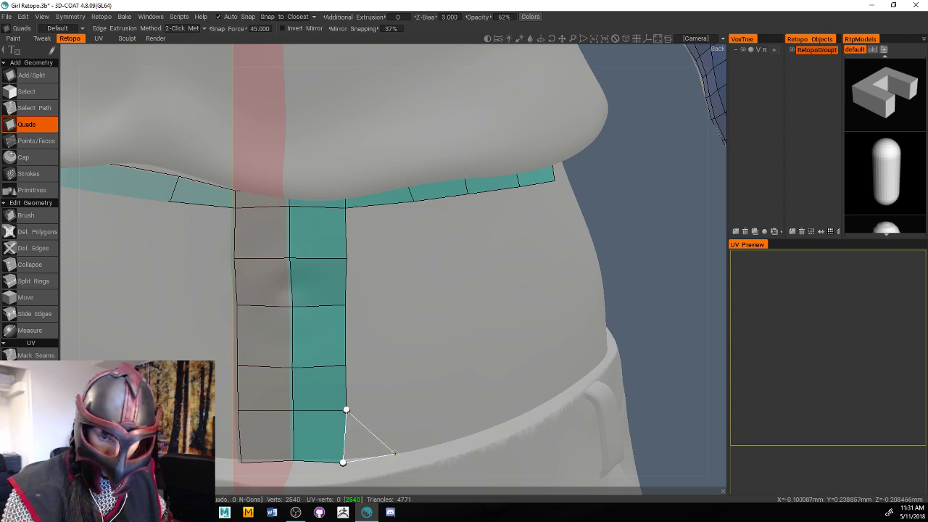
# Build a second column of five quads beside the centre column, from the waistband up to the strip under the shirt hem
pyautogui.click(397, 454)
pyautogui.click(393, 405)
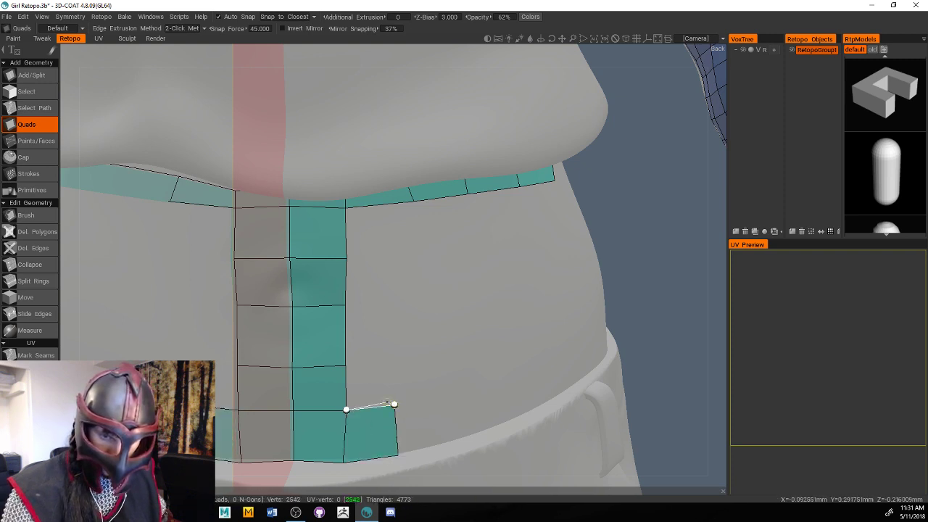
pyautogui.click(345, 365)
pyautogui.click(395, 358)
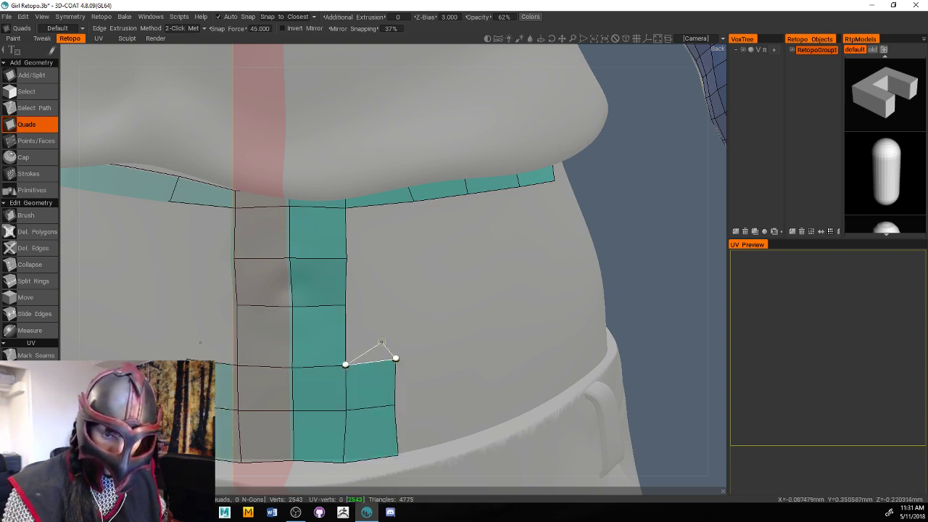
pyautogui.click(345, 304)
pyautogui.click(398, 299)
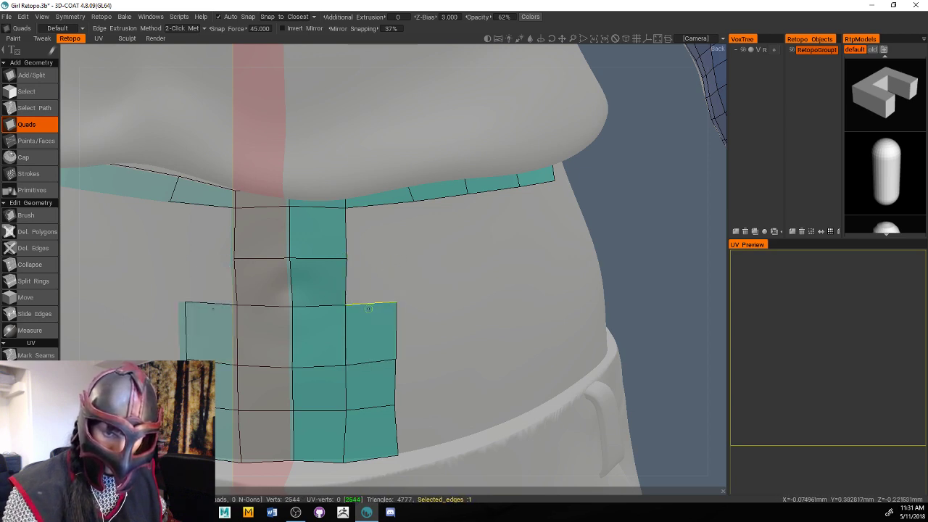
pyautogui.click(347, 257)
pyautogui.click(402, 254)
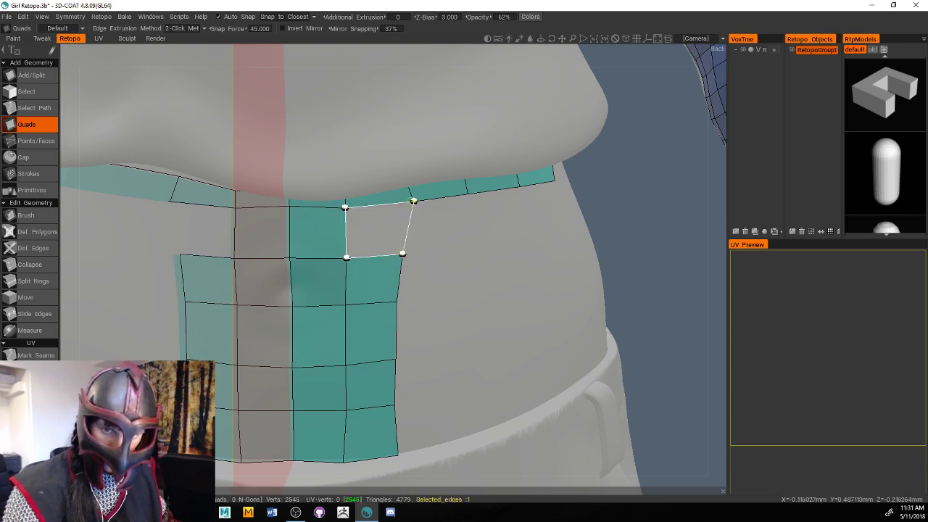
pyautogui.click(414, 200)
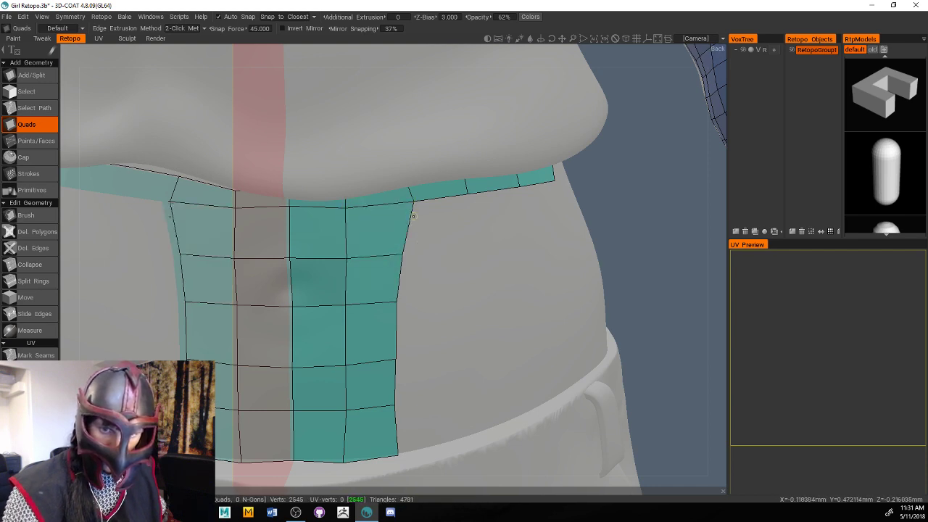
# Add a third column of five quads outward on the belly, from the hem strip down to the waistband
pyautogui.click(468, 248)
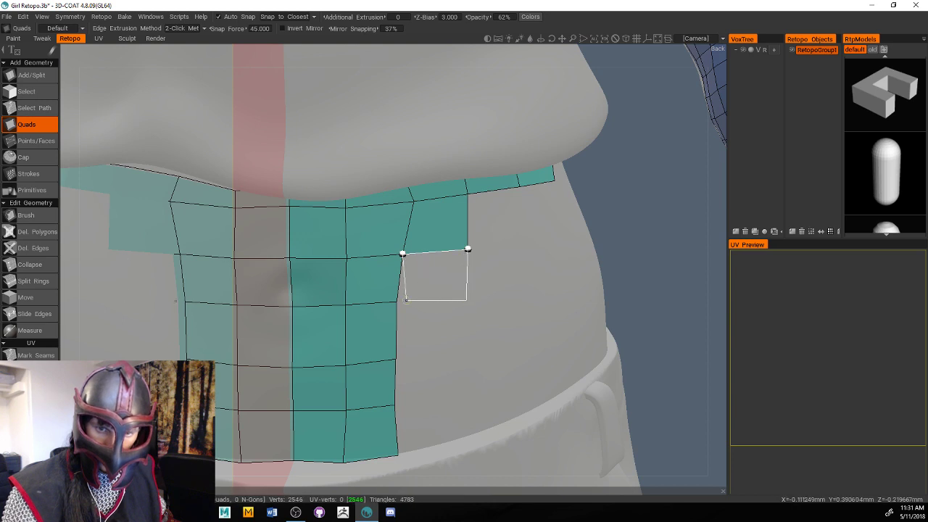
pyautogui.click(466, 298)
pyautogui.click(462, 350)
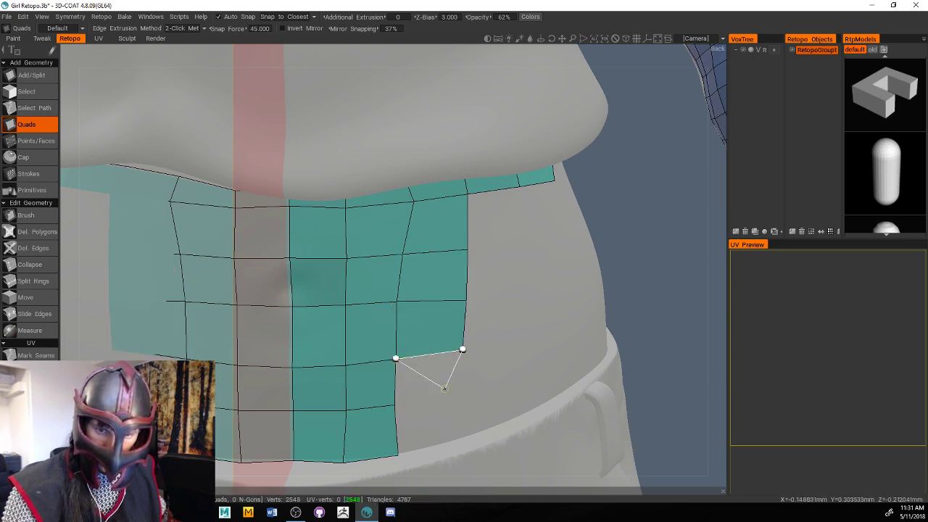
pyautogui.click(453, 392)
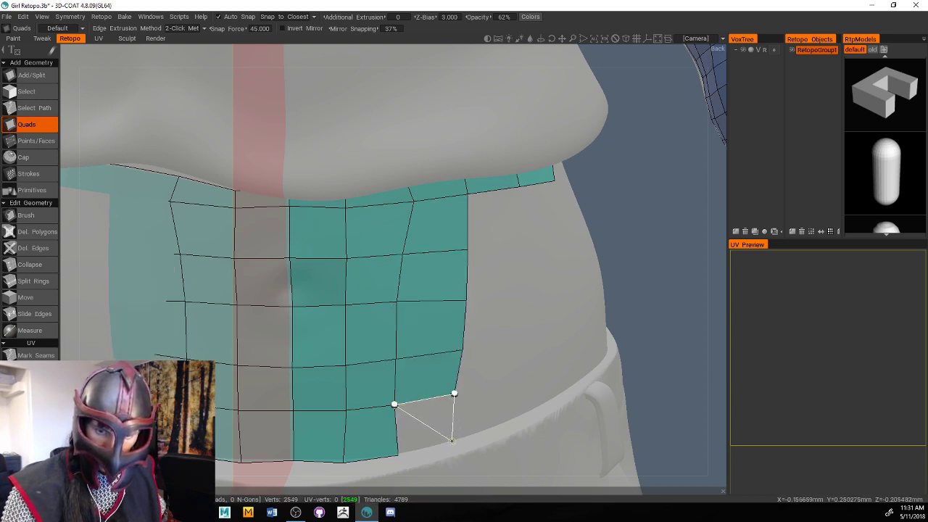
pyautogui.click(452, 439)
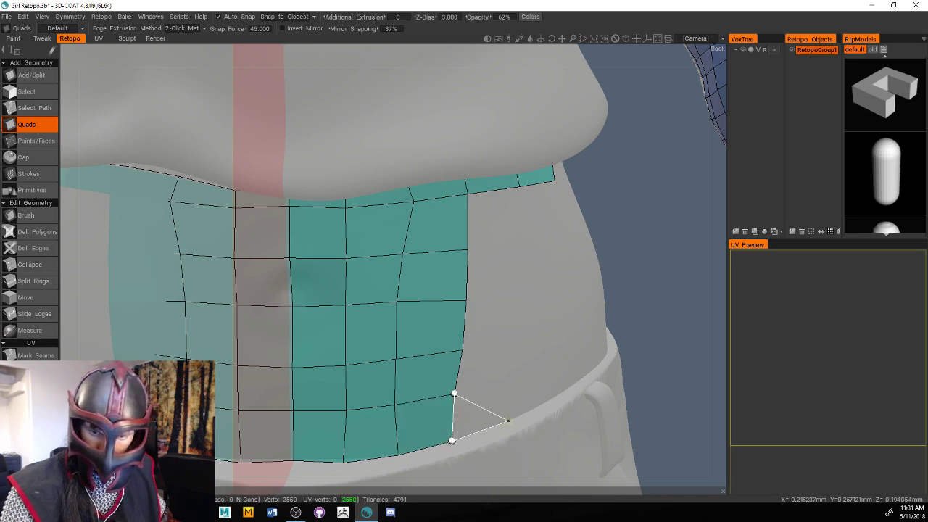
# Add a fourth column of five quads towards the waist's side, from the waistband up to the hem strip
pyautogui.click(506, 381)
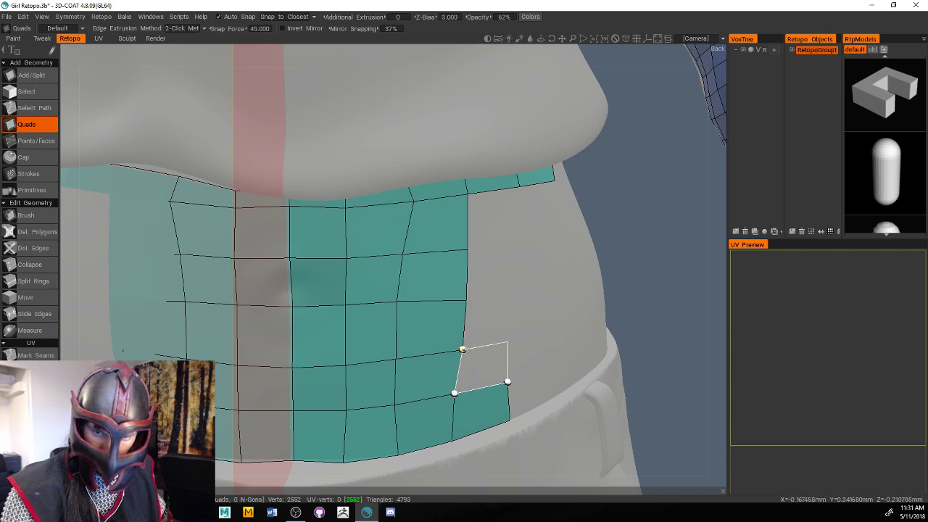
pyautogui.click(507, 340)
pyautogui.click(512, 294)
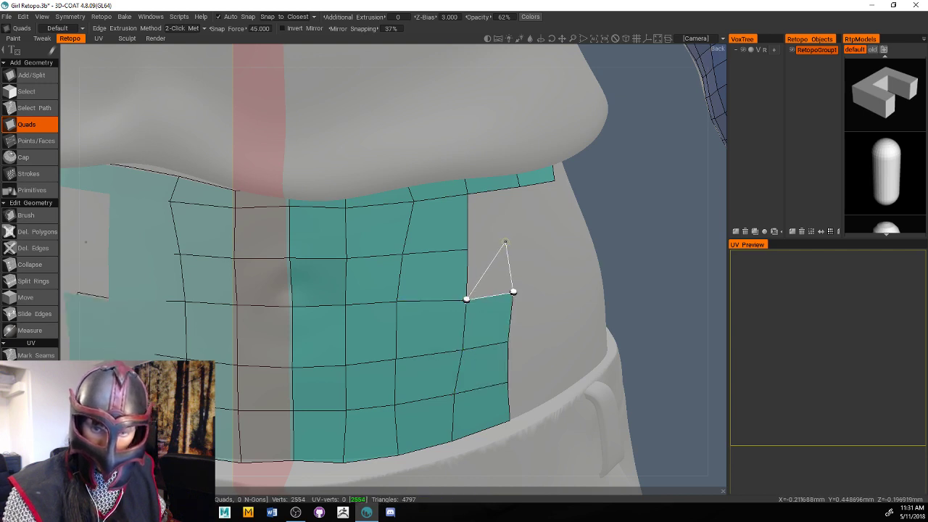
pyautogui.click(516, 241)
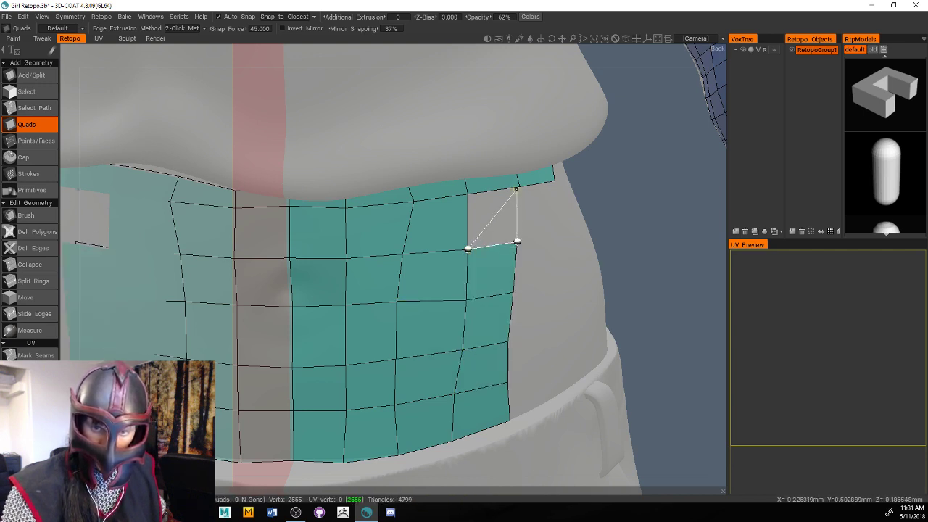
pyautogui.click(518, 187)
# Fill a fifth column of quads around the side of the waist, from above the belt loop up to the hem strip's outer end
pyautogui.moveTo(633, 260); pyautogui.dragTo(595, 264)
pyautogui.scroll(5, 607, 265)
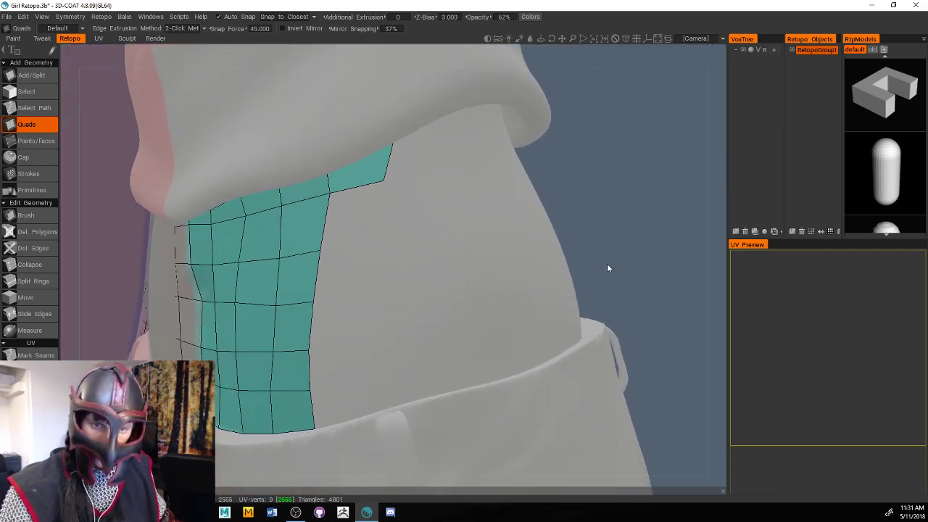
pyautogui.scroll(-5, 699, 131)
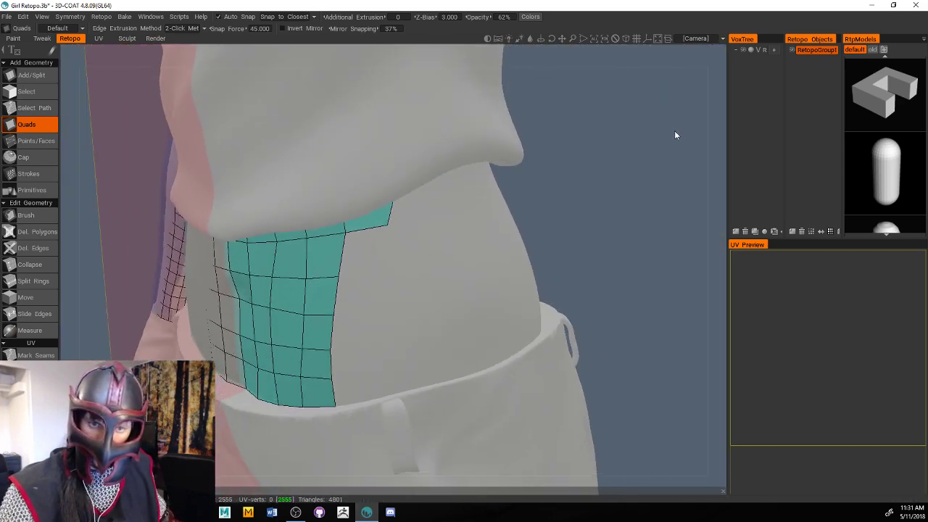
pyautogui.moveTo(674, 135); pyautogui.dragTo(621, 140)
pyautogui.scroll(-4, 703, 202)
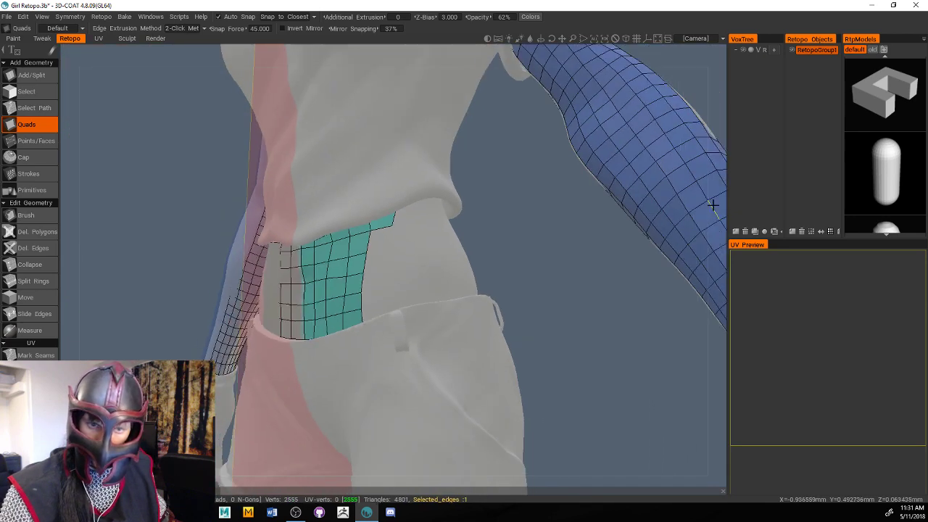
pyautogui.moveTo(712, 203); pyautogui.dragTo(715, 216)
pyautogui.scroll(3, 706, 219)
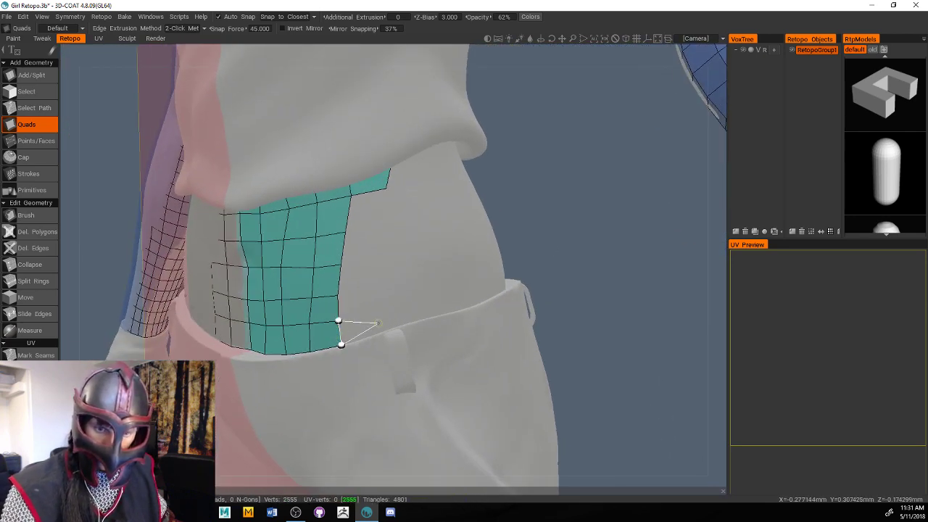
pyautogui.click(376, 313)
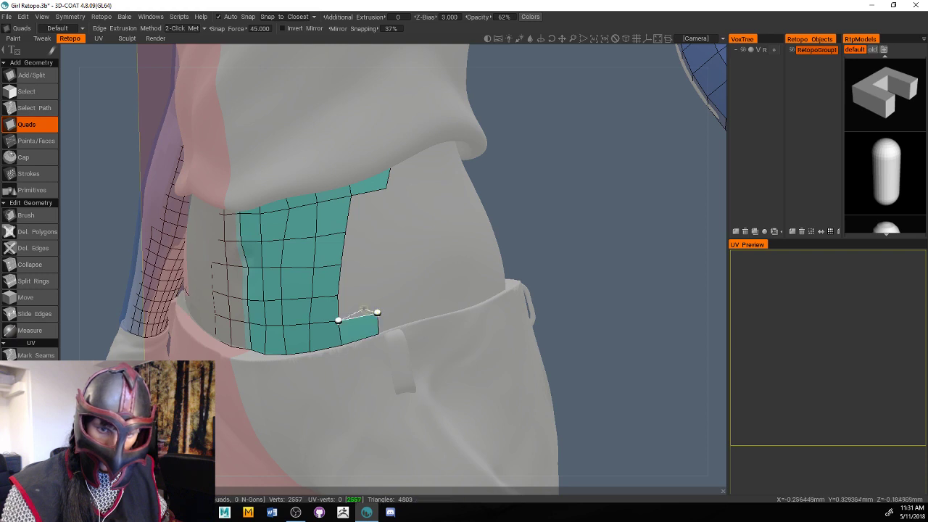
pyautogui.click(378, 291)
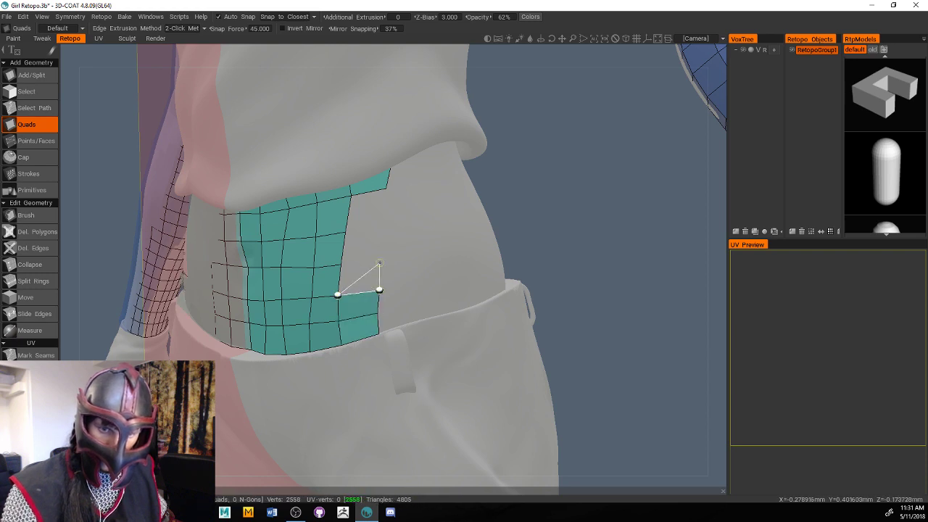
pyautogui.click(380, 261)
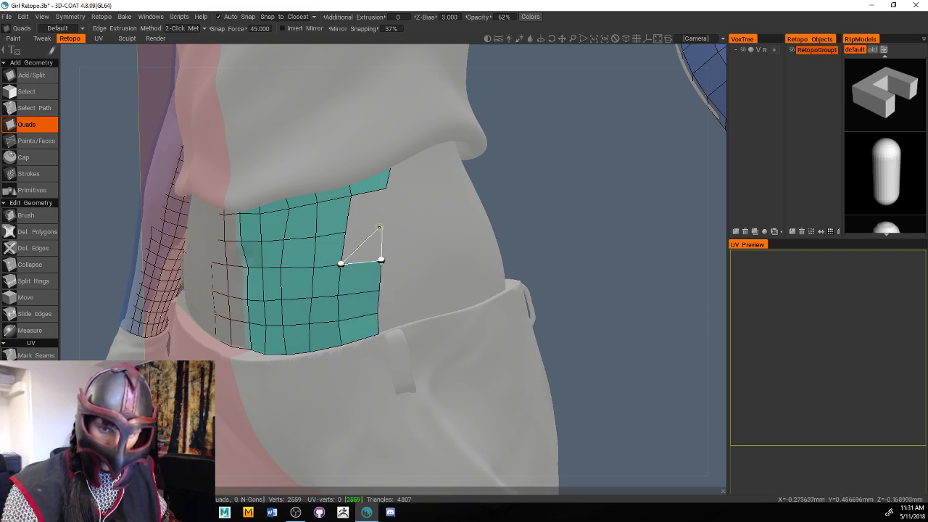
pyautogui.click(380, 226)
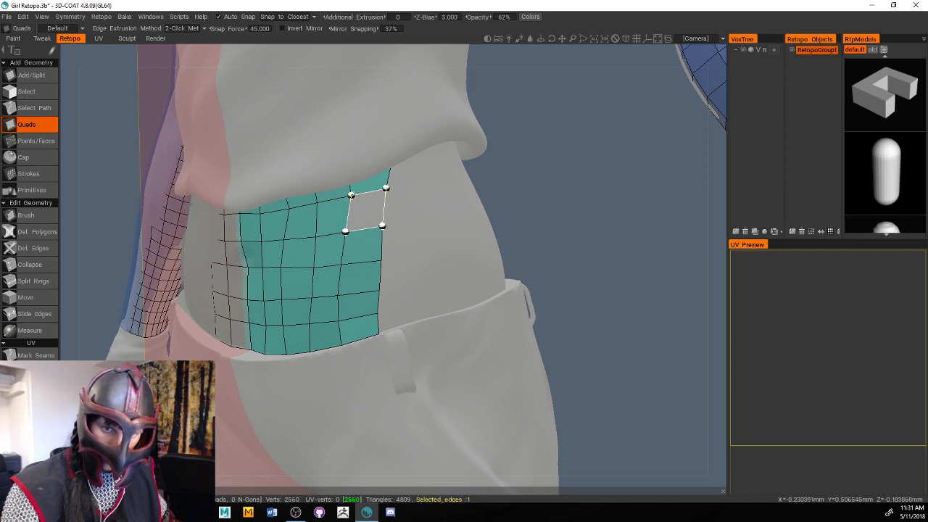
pyautogui.click(351, 195)
# Even out the spacing of the belly quads with the Brush tool, from the rows under the hem down to the lower rows
pyautogui.moveTo(580, 239); pyautogui.dragTo(538, 240)
pyautogui.moveTo(538, 241); pyautogui.dragTo(589, 255, button='right')
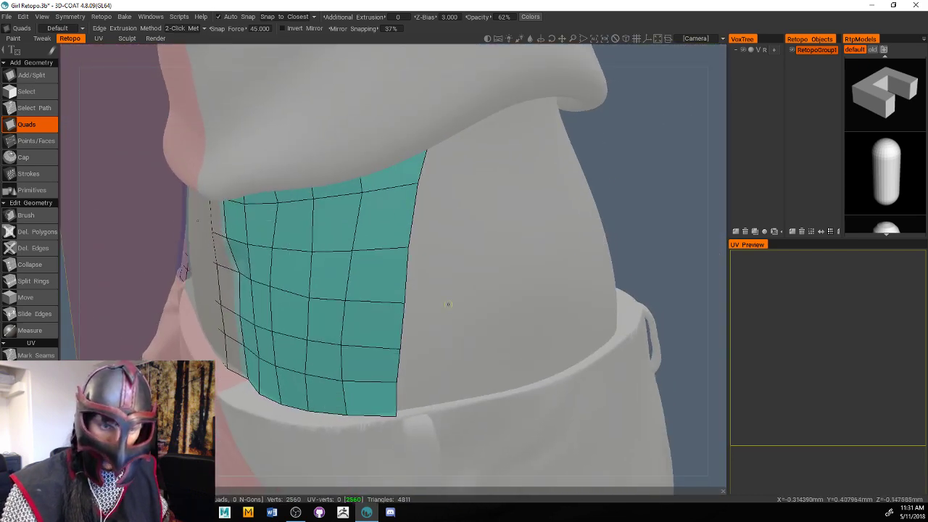
pyautogui.click(41, 218)
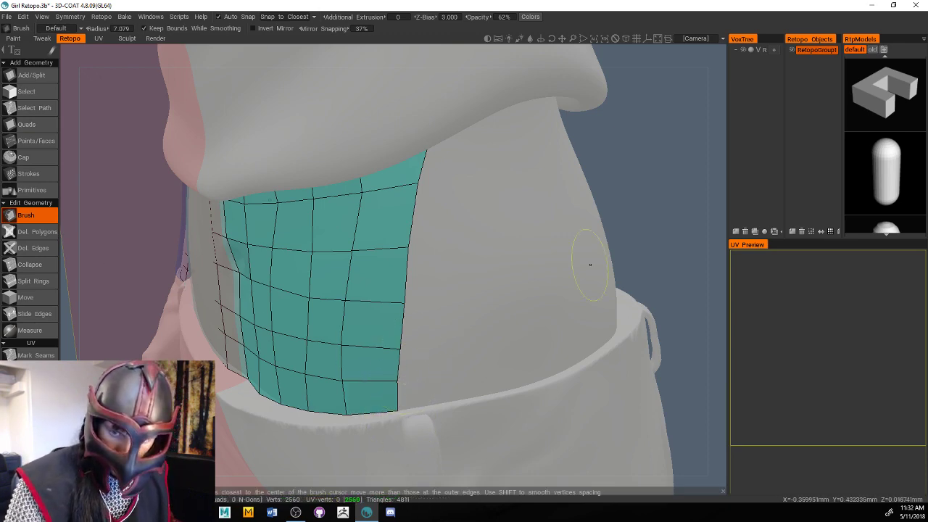
pyautogui.moveTo(628, 255); pyautogui.dragTo(631, 233)
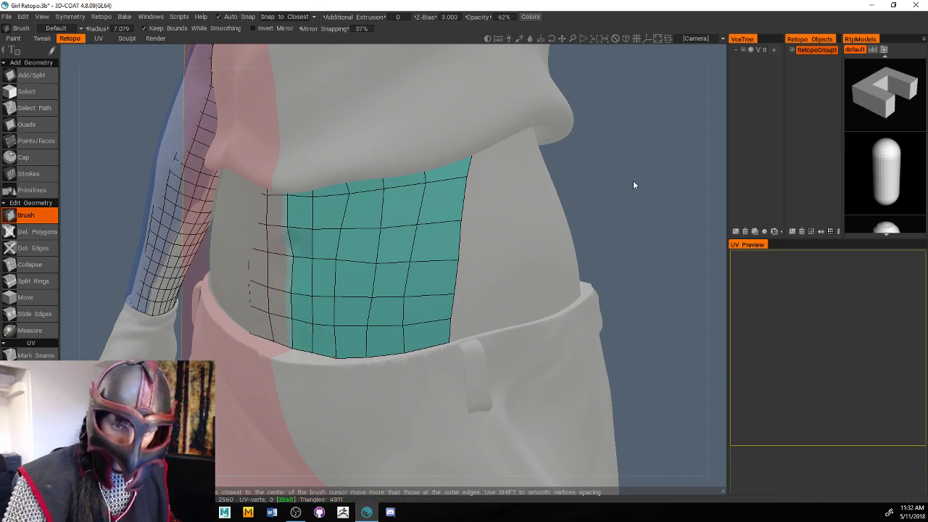
pyautogui.moveTo(633, 185)
pyautogui.mouseDown()
pyautogui.moveTo(644, 178)
pyautogui.moveTo(524, 209)
pyautogui.mouseUp()
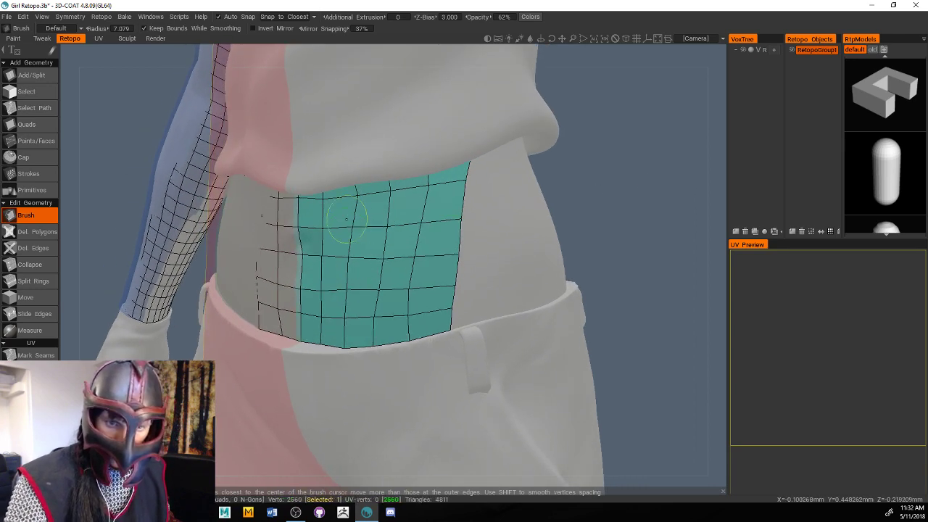
pyautogui.moveTo(345, 218); pyautogui.dragTo(344, 308)
pyautogui.moveTo(348, 200)
pyautogui.mouseDown()
pyautogui.moveTo(330, 201)
pyautogui.moveTo(459, 199)
pyautogui.moveTo(428, 190)
pyautogui.moveTo(405, 319)
pyautogui.moveTo(408, 294)
pyautogui.mouseUp()
# Adjust the belly mesh's bottom vertices with the Brush so they follow the waistband near the centre line
pyautogui.moveTo(601, 226); pyautogui.dragTo(626, 226)
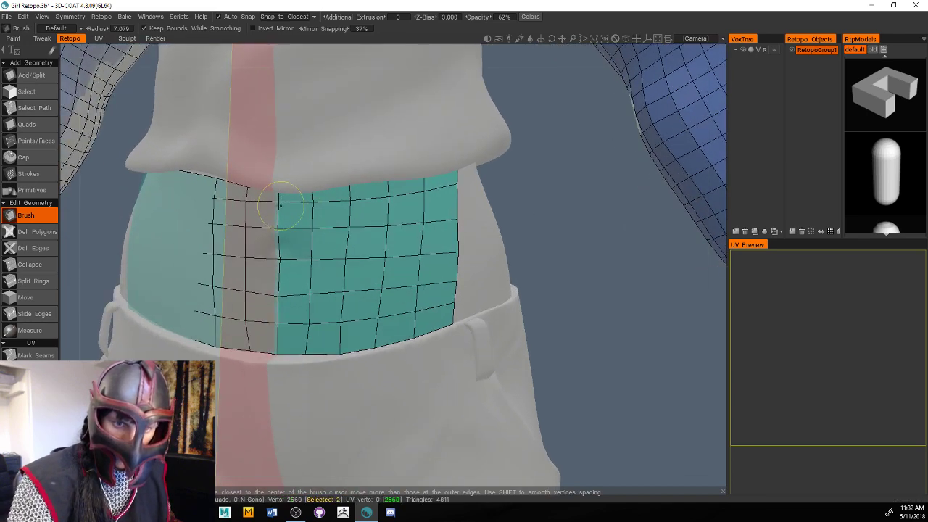
pyautogui.scroll(4, 618, 316)
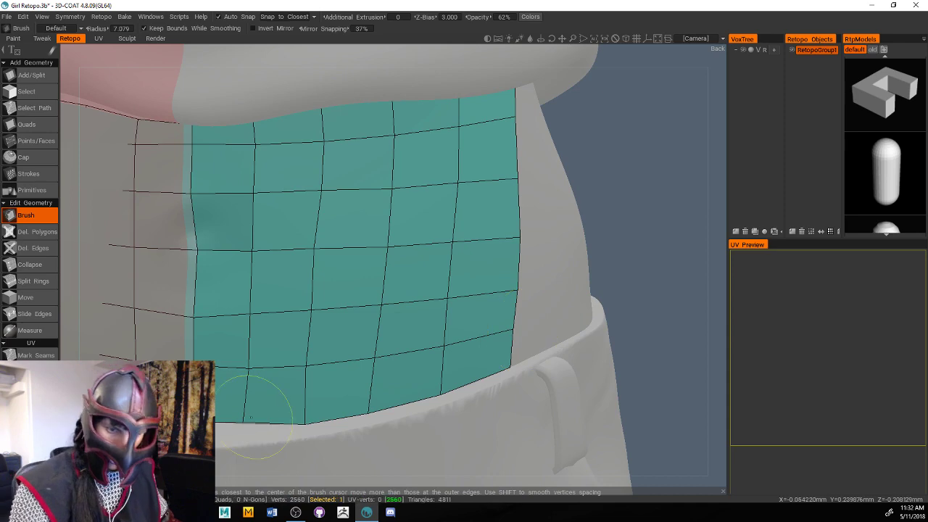
pyautogui.click(250, 416)
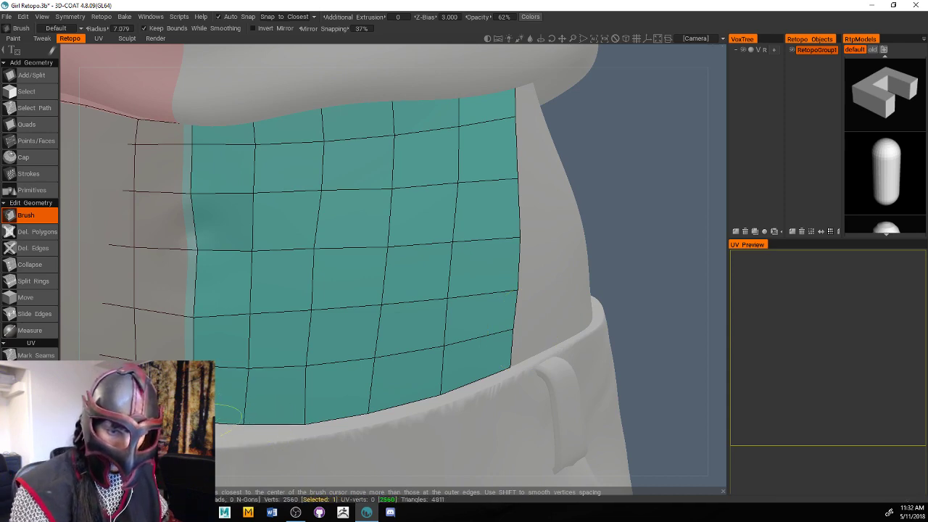
pyautogui.scroll(-5, 507, 275)
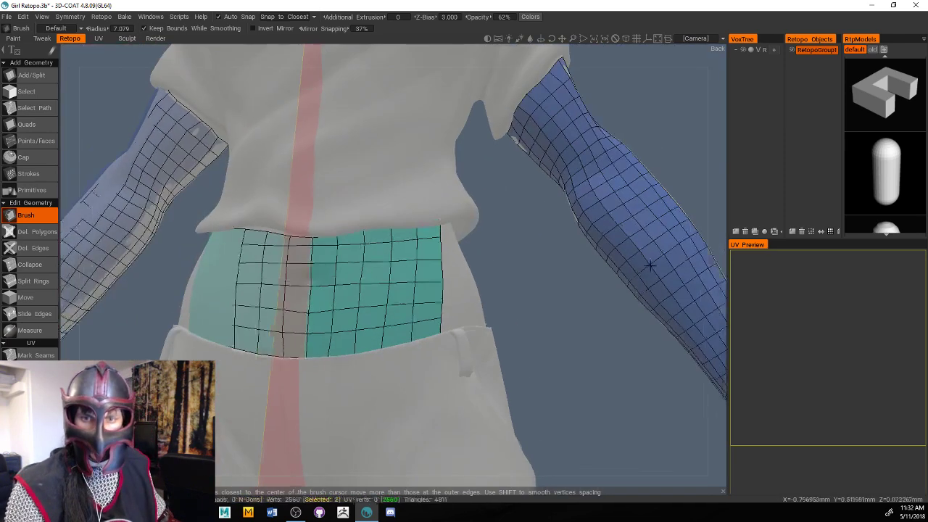
# Reduce the Brush radius to 2.738 and pull the waist mesh's top vertices up under the shirt hem
pyautogui.moveTo(507, 276); pyautogui.dragTo(540, 261)
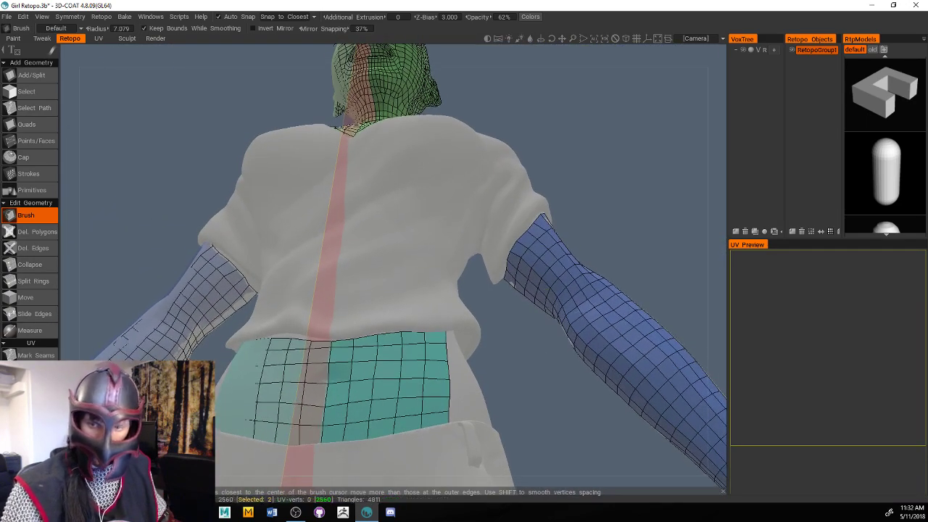
pyautogui.moveTo(551, 420); pyautogui.dragTo(659, 238)
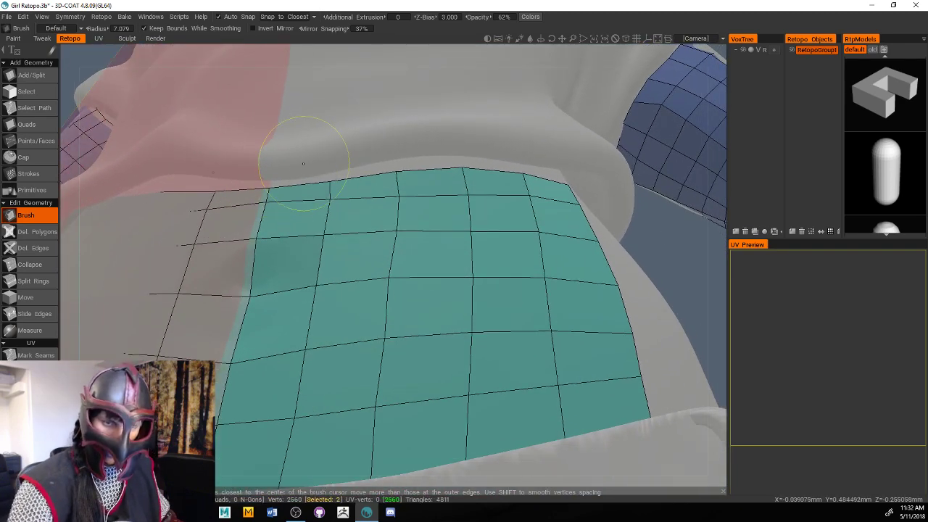
pyautogui.moveTo(318, 145); pyautogui.dragTo(297, 157, button='right')
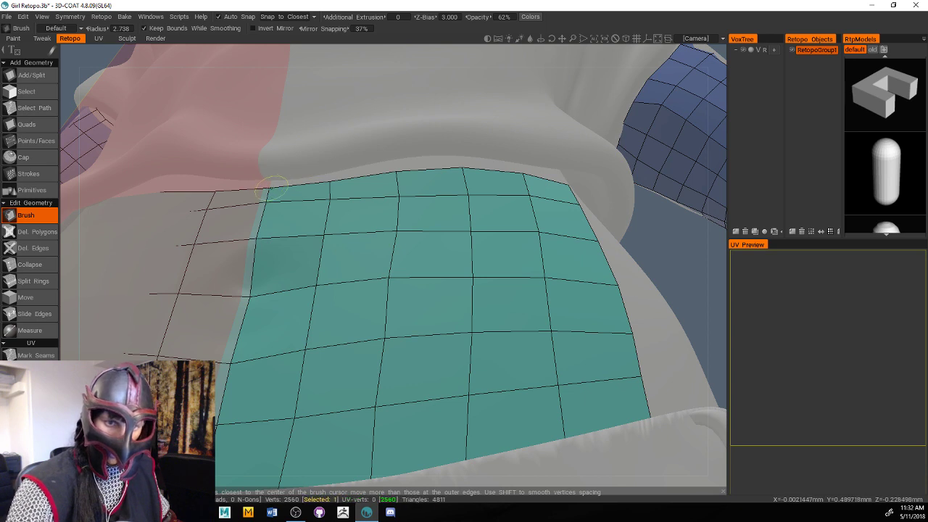
pyautogui.moveTo(274, 181)
pyautogui.mouseDown()
pyautogui.moveTo(334, 177)
pyautogui.moveTo(334, 166)
pyautogui.moveTo(379, 145)
pyautogui.moveTo(395, 156)
pyautogui.moveTo(417, 131)
pyautogui.moveTo(411, 159)
pyautogui.mouseUp()
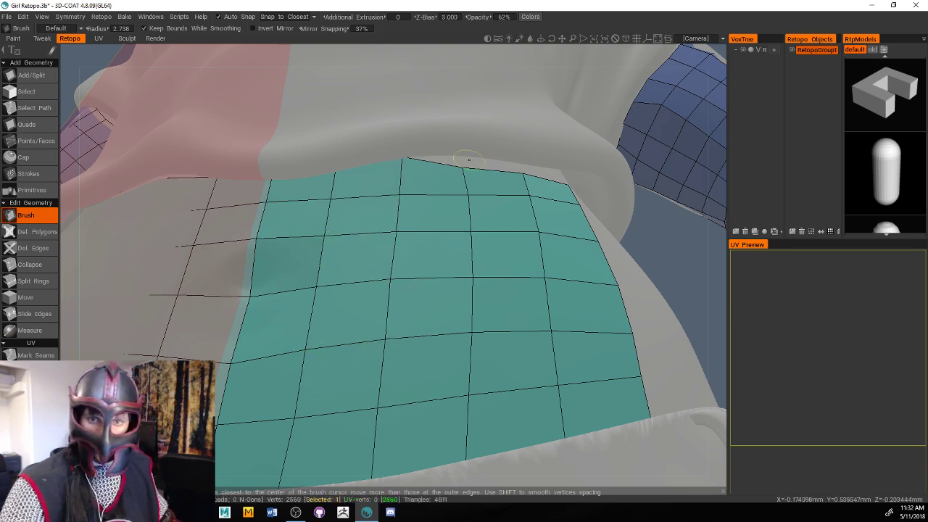
pyautogui.moveTo(449, 174); pyautogui.dragTo(471, 80)
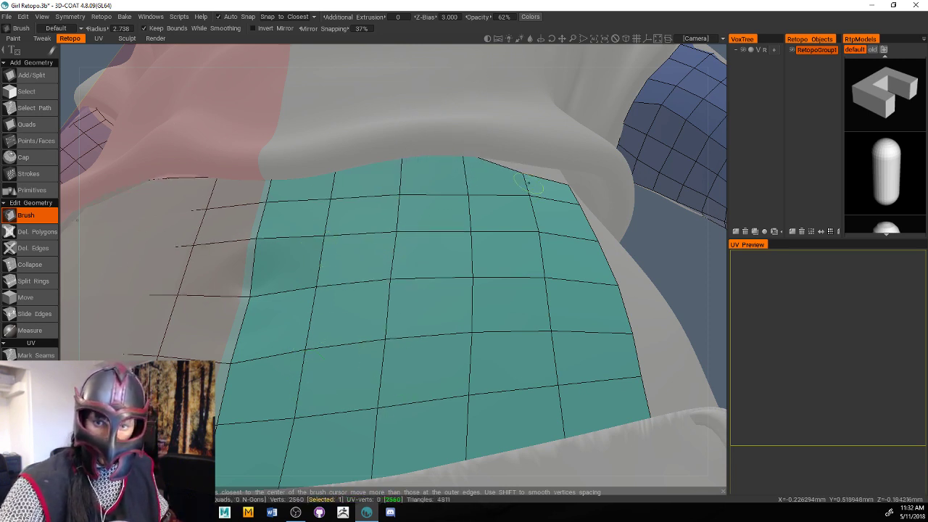
pyautogui.moveTo(528, 184); pyautogui.dragTo(526, 131)
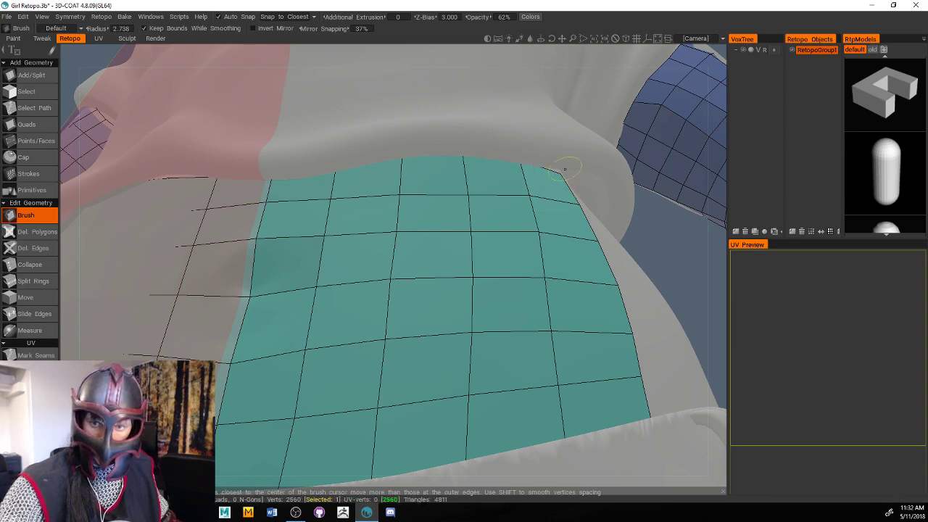
# Inspect the adjusted top edge of the waist mesh and the bare area around the side of the waist
pyautogui.scroll(-5, 658, 225)
pyautogui.scroll(5, 660, 247)
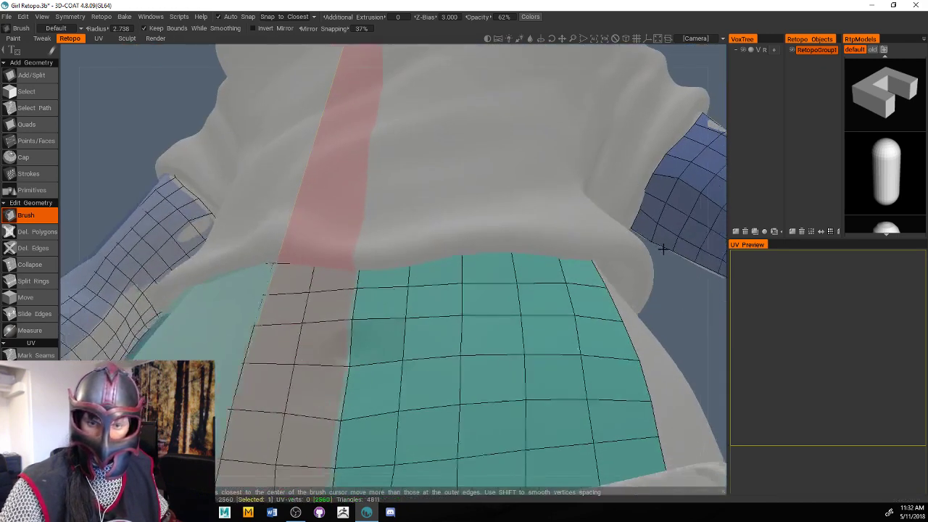
pyautogui.moveTo(663, 250); pyautogui.dragTo(674, 271)
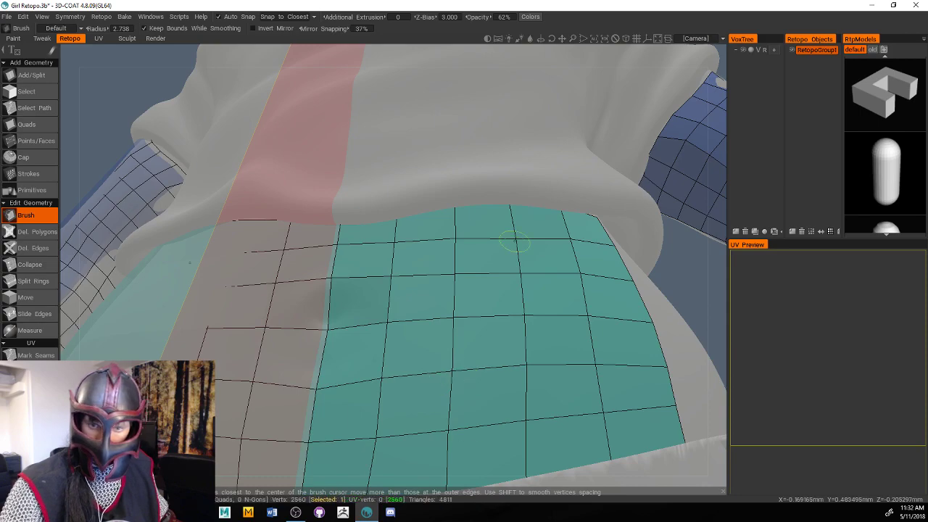
pyautogui.moveTo(616, 312); pyautogui.dragTo(640, 268)
pyautogui.scroll(-4, 641, 276)
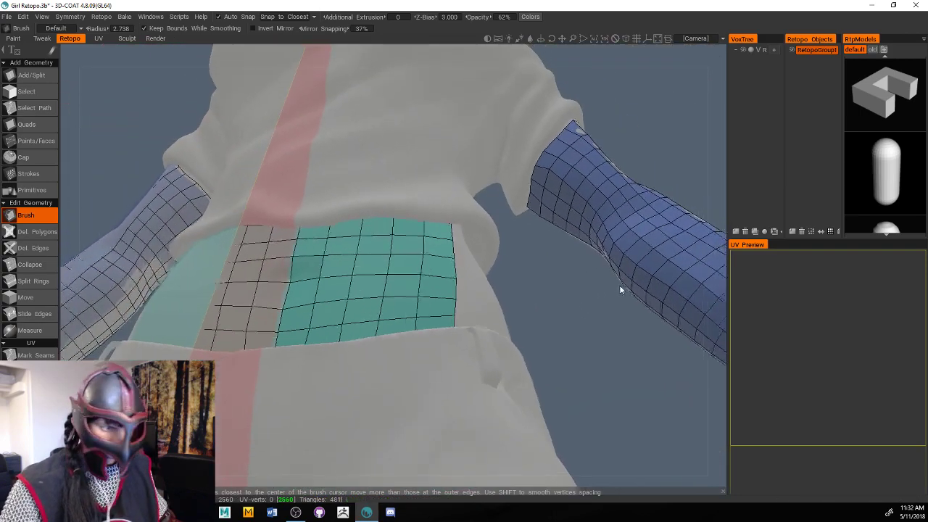
pyautogui.scroll(8, 621, 290)
pyautogui.scroll(-6, 668, 297)
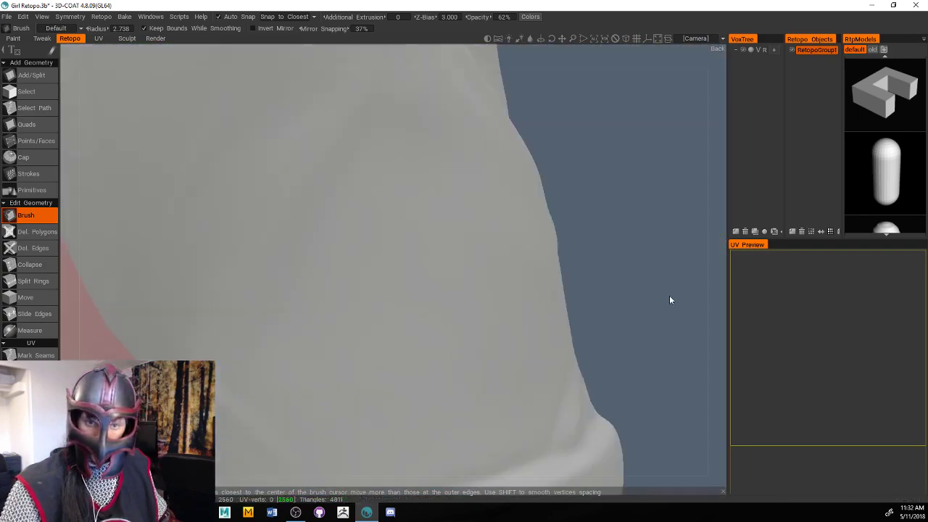
pyautogui.scroll(2, 590, 408)
pyautogui.moveTo(589, 408); pyautogui.dragTo(566, 355)
pyautogui.scroll(4, 616, 316)
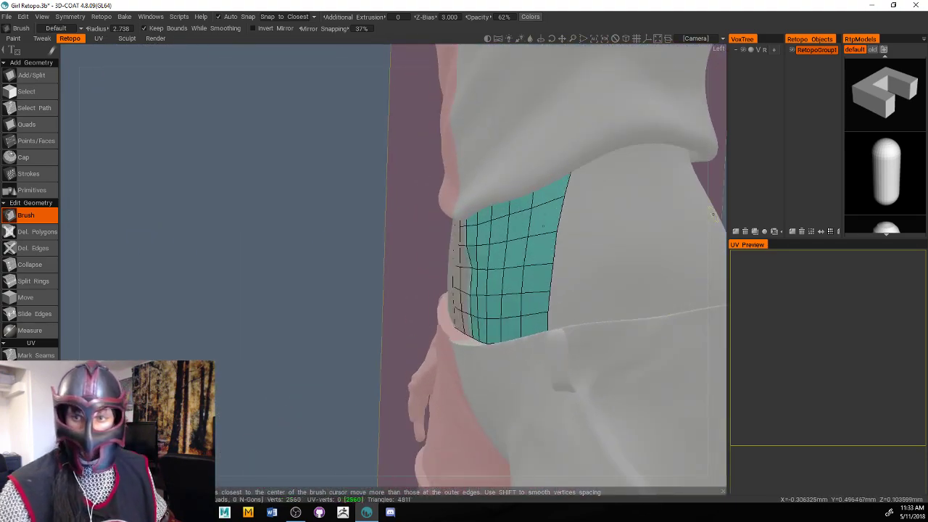
pyautogui.moveTo(713, 213); pyautogui.dragTo(508, 174)
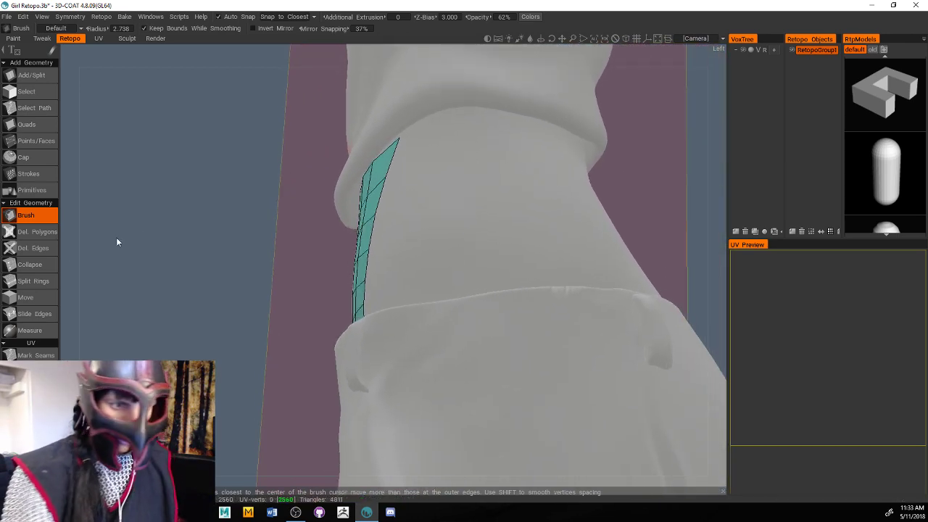
# Add a column of six quads along the mesh's open edge at the side of the waist, from shirt hem down to waistband
pyautogui.click(41, 125)
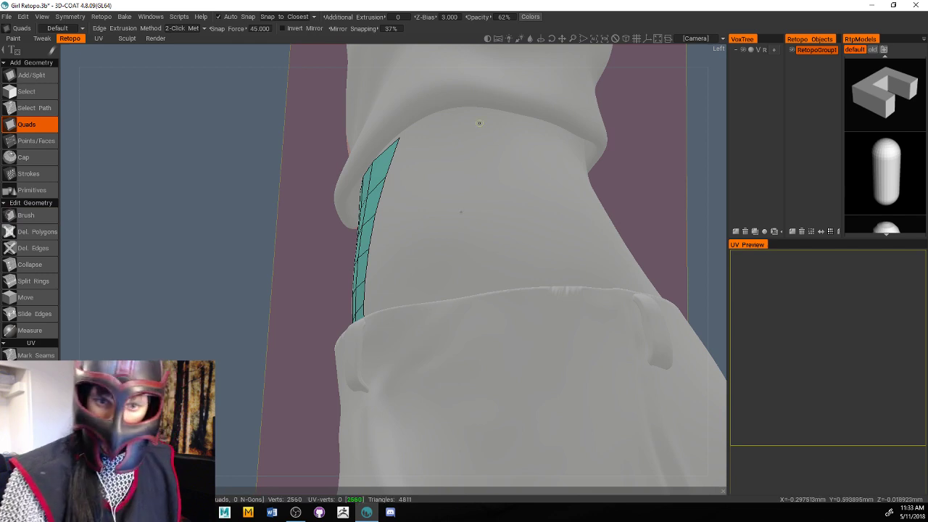
pyautogui.moveTo(479, 123); pyautogui.dragTo(658, 176, button='right')
pyautogui.moveTo(691, 111); pyautogui.dragTo(615, 278, button='middle')
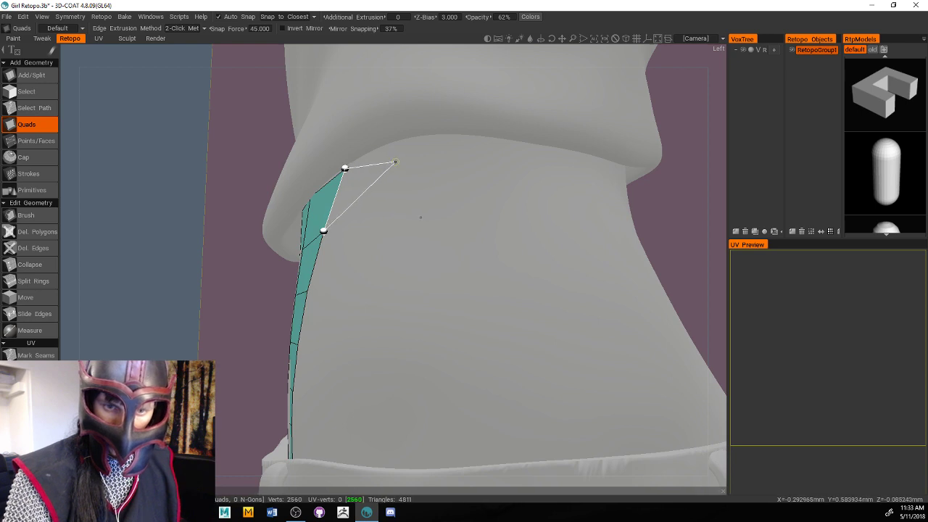
pyautogui.click(387, 228)
pyautogui.click(417, 248)
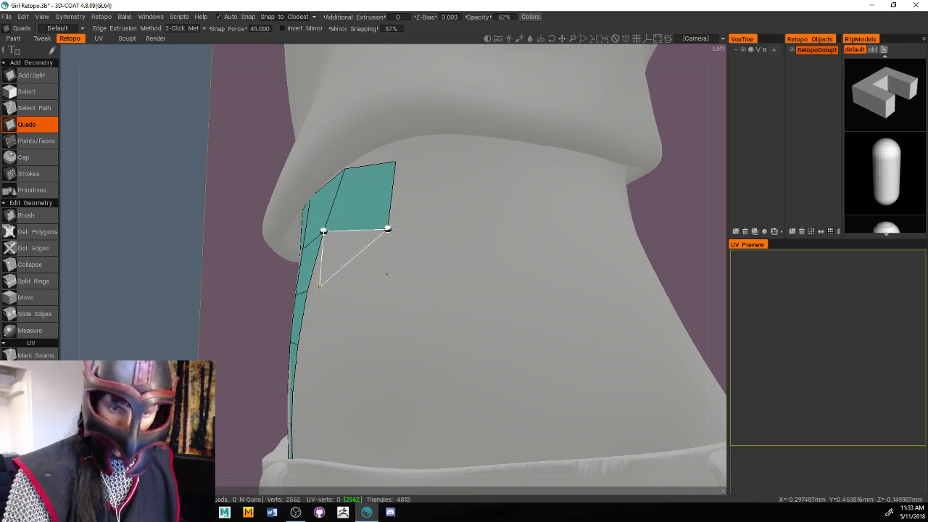
pyautogui.click(307, 290)
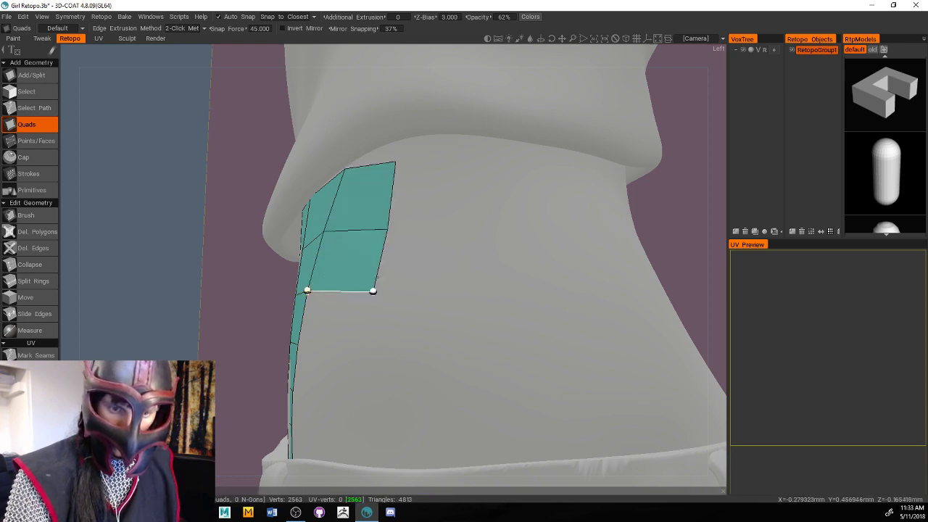
pyautogui.click(359, 349)
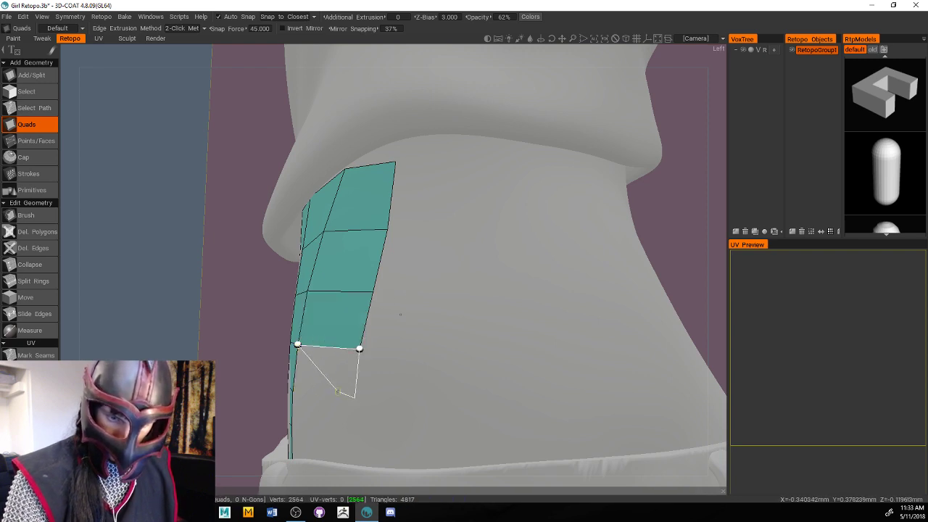
pyautogui.click(292, 391)
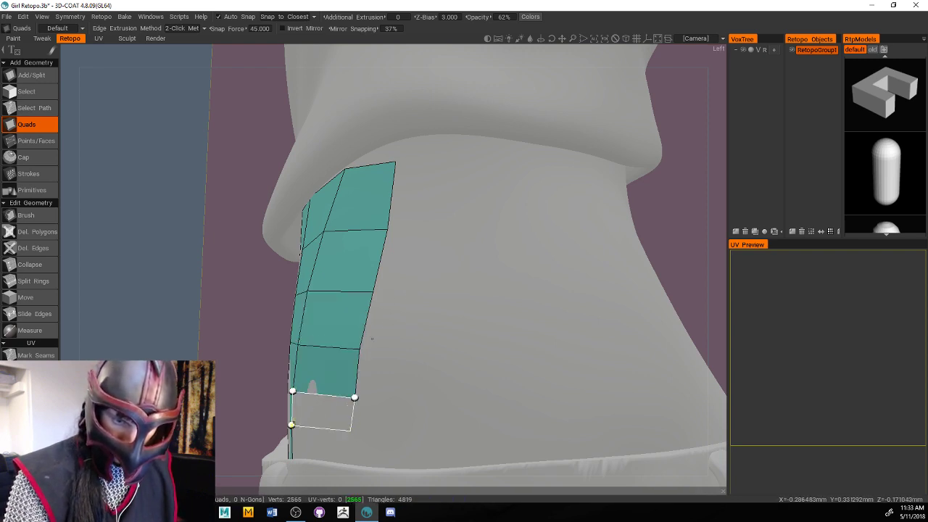
pyautogui.click(291, 425)
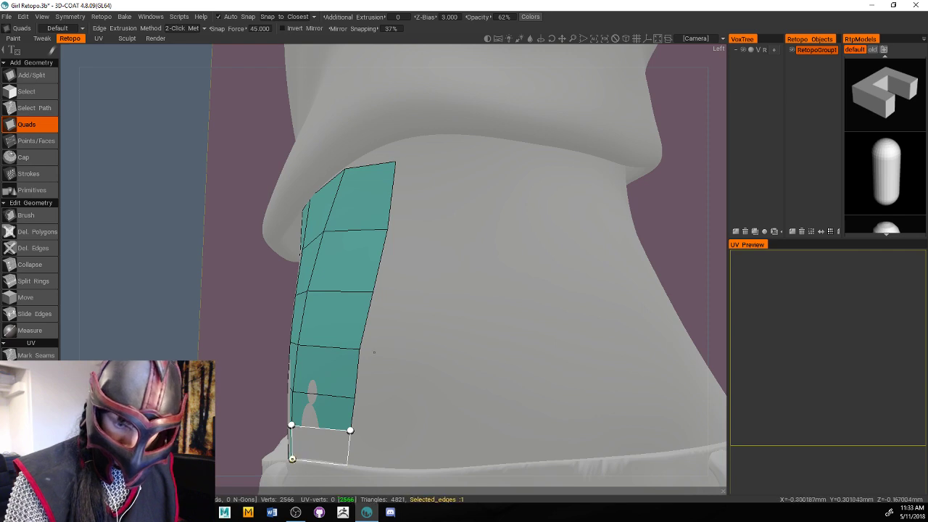
pyautogui.click(346, 464)
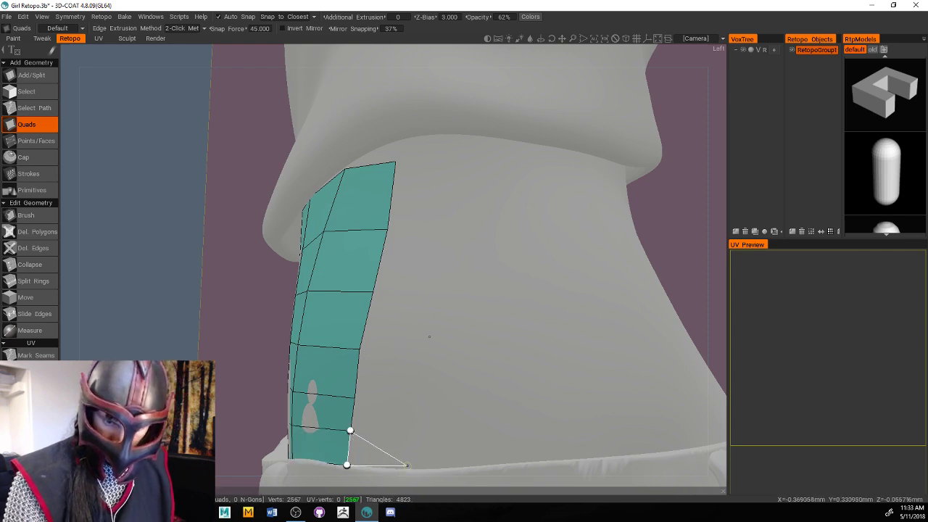
# Add a second column of six quads at the side of the waist, working from the waistband up to the hem
pyautogui.click(411, 428)
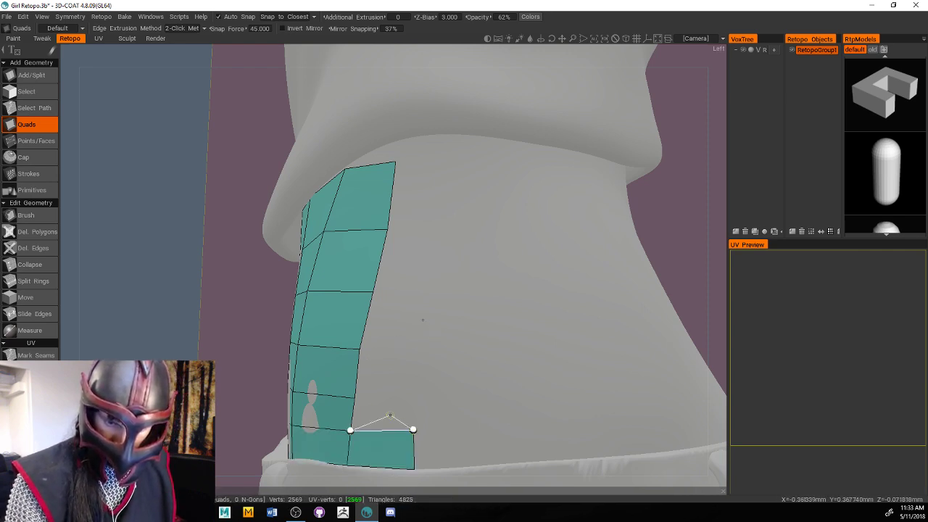
pyautogui.click(386, 397)
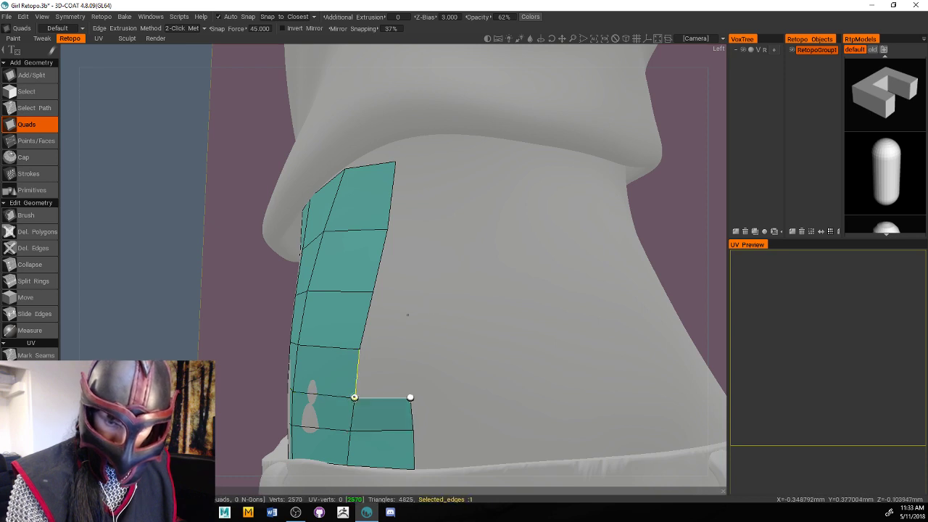
pyautogui.click(411, 342)
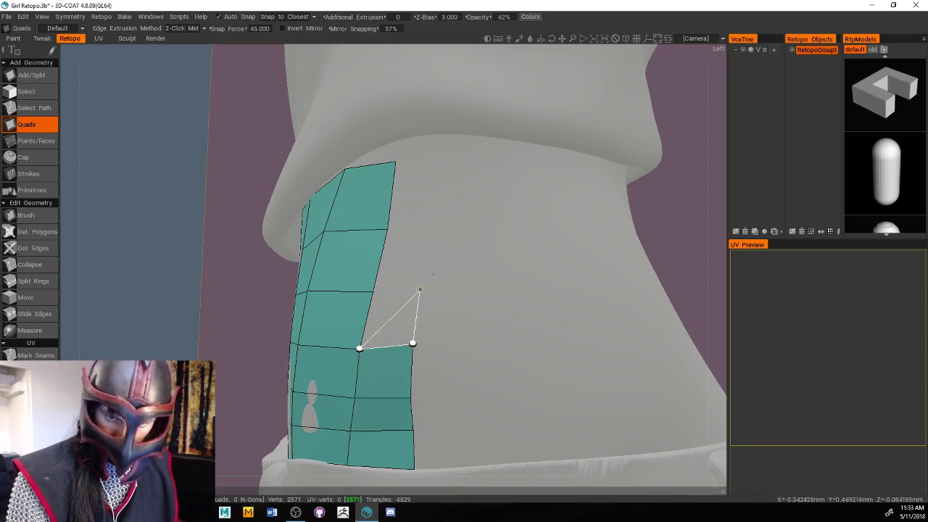
pyautogui.click(422, 288)
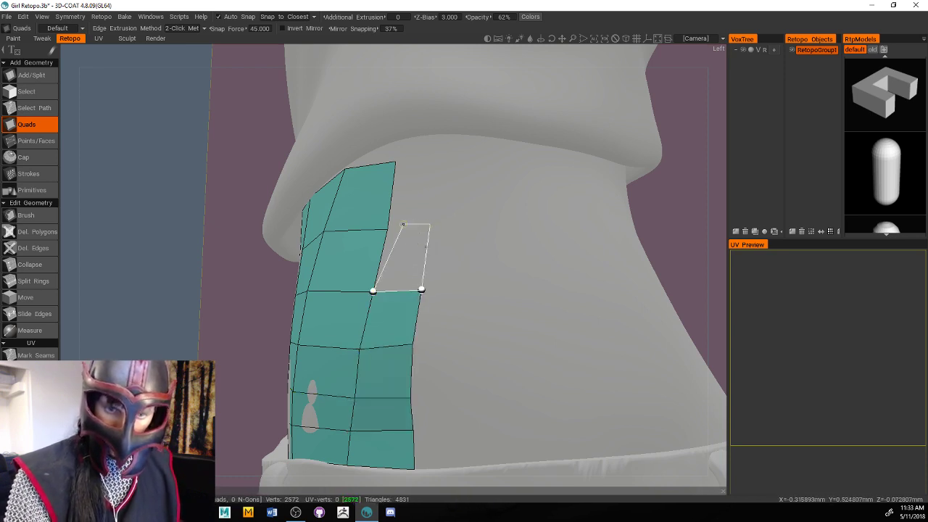
pyautogui.click(430, 223)
pyautogui.click(431, 156)
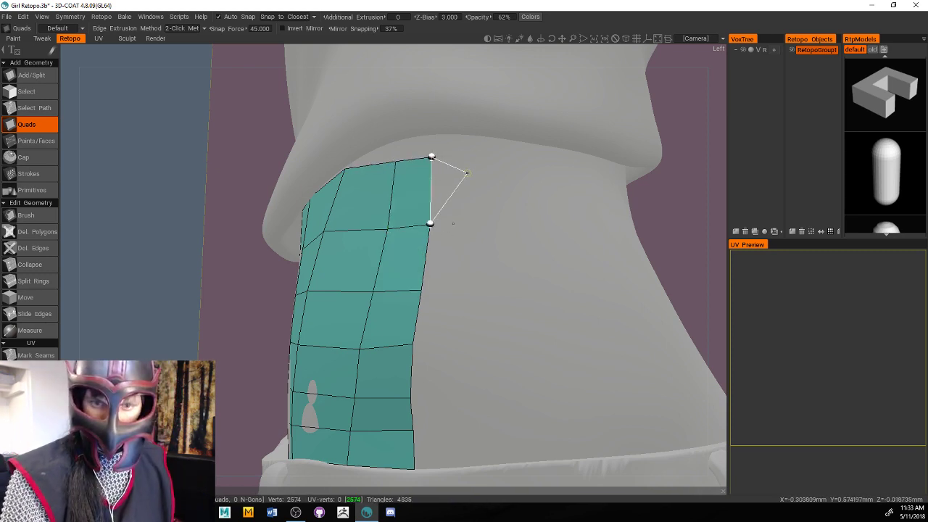
# Add a third side column of six quads, working from the shirt hem back down to the waistband
pyautogui.click(480, 161)
pyautogui.click(484, 224)
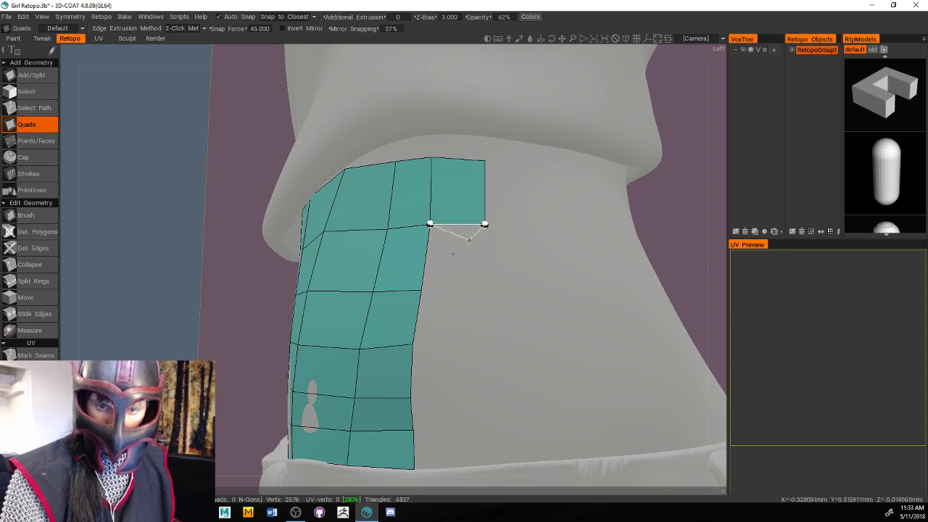
pyautogui.click(479, 290)
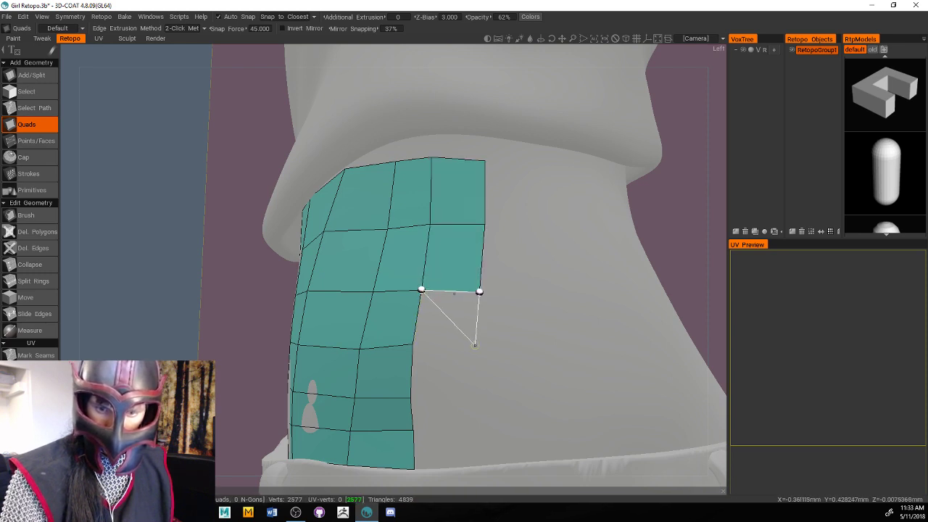
pyautogui.click(475, 341)
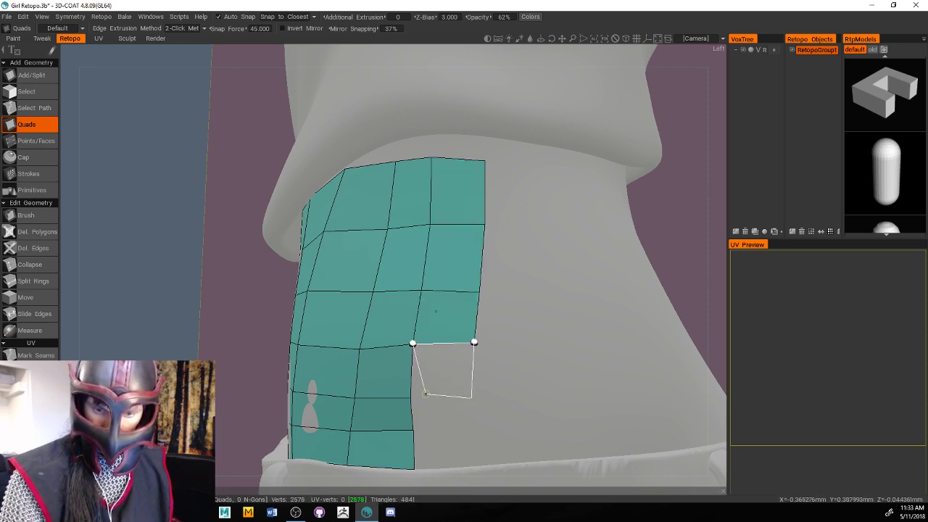
pyautogui.click(471, 397)
pyautogui.click(471, 426)
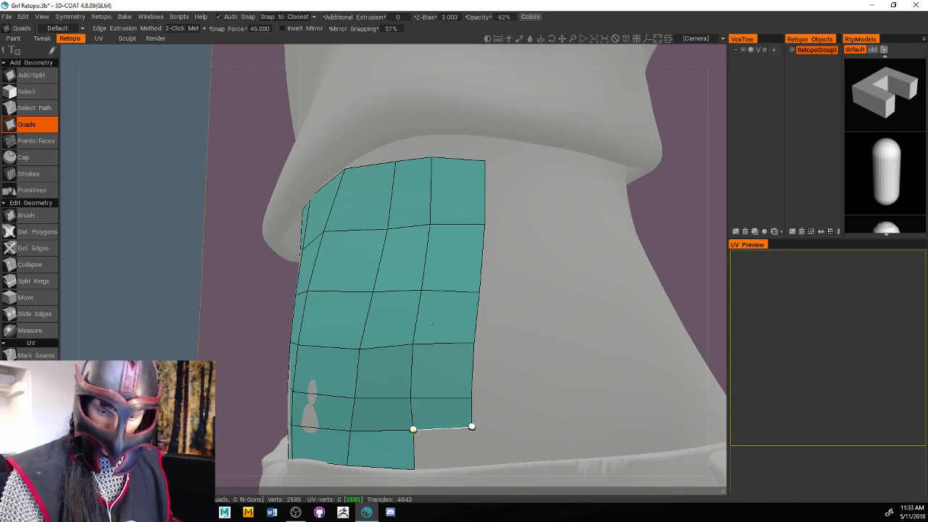
pyautogui.click(470, 466)
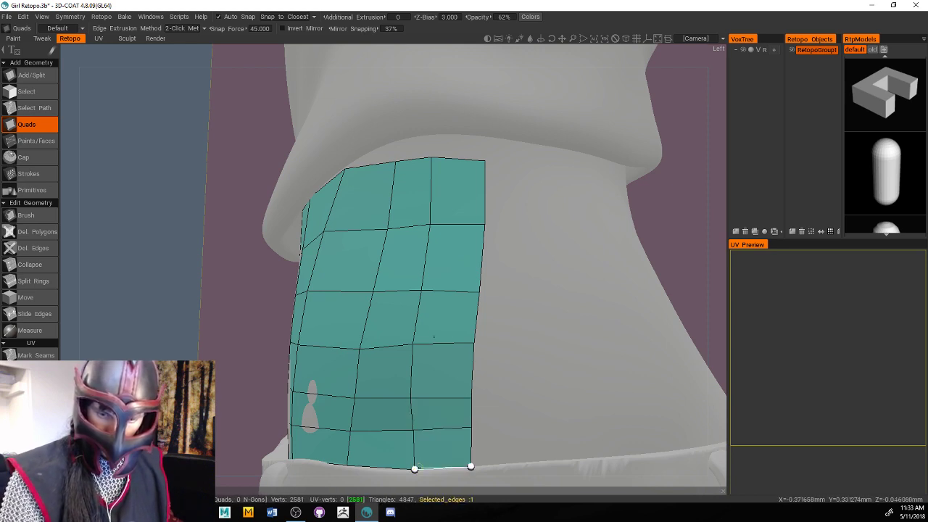
# Start a fourth side column with one quad directly above the waistband
pyautogui.click(531, 460)
pyautogui.click(533, 424)
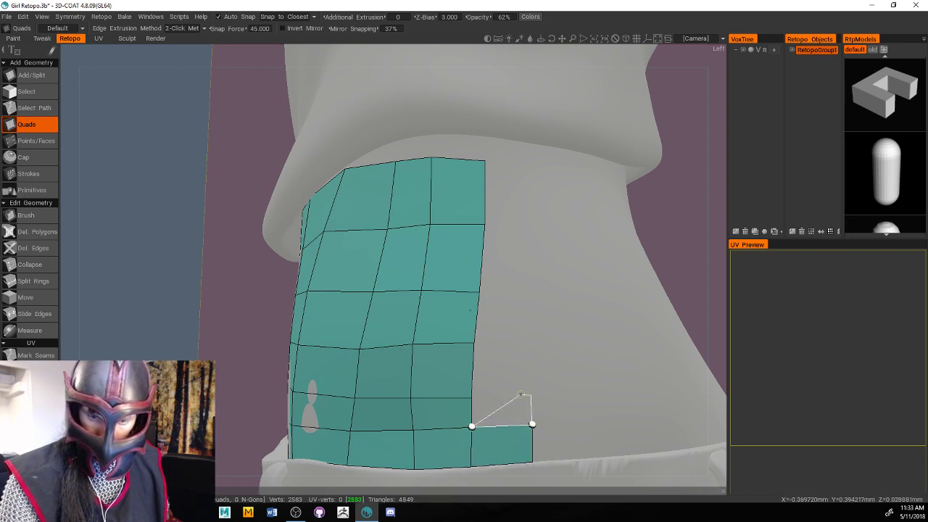
pyautogui.click(529, 396)
pyautogui.click(529, 341)
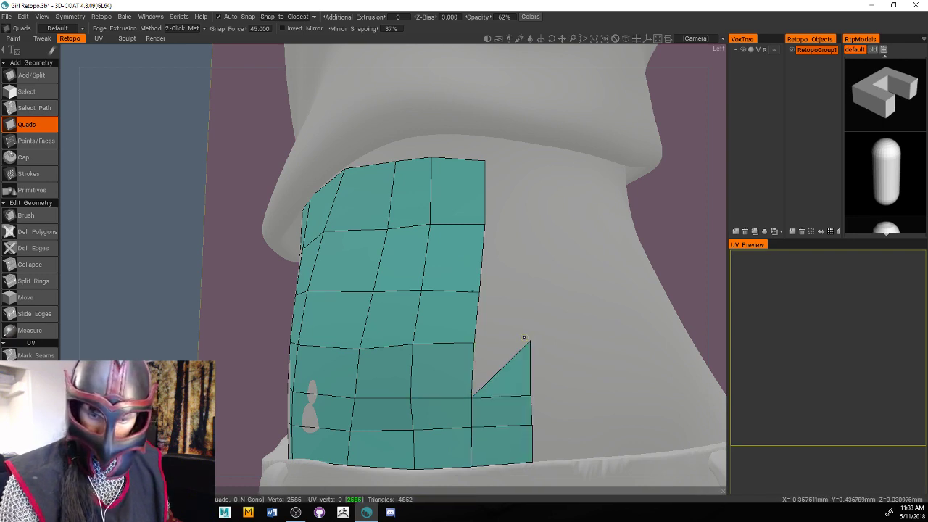
pyautogui.hotkey('ctrl', 'z')
pyautogui.hotkey('ctrl', 'z')
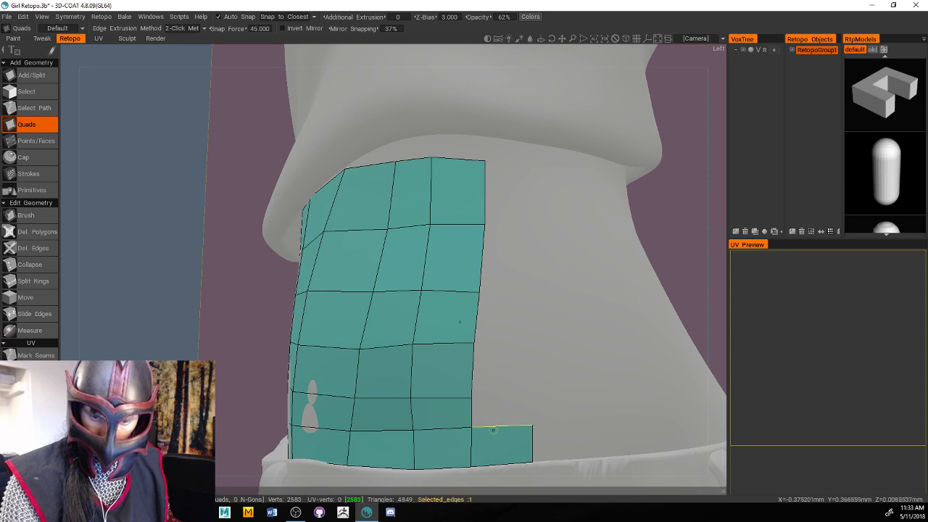
# Complete the fourth side column with five more quads, working up from the waistband quad to the shirt hem
pyautogui.click(533, 394)
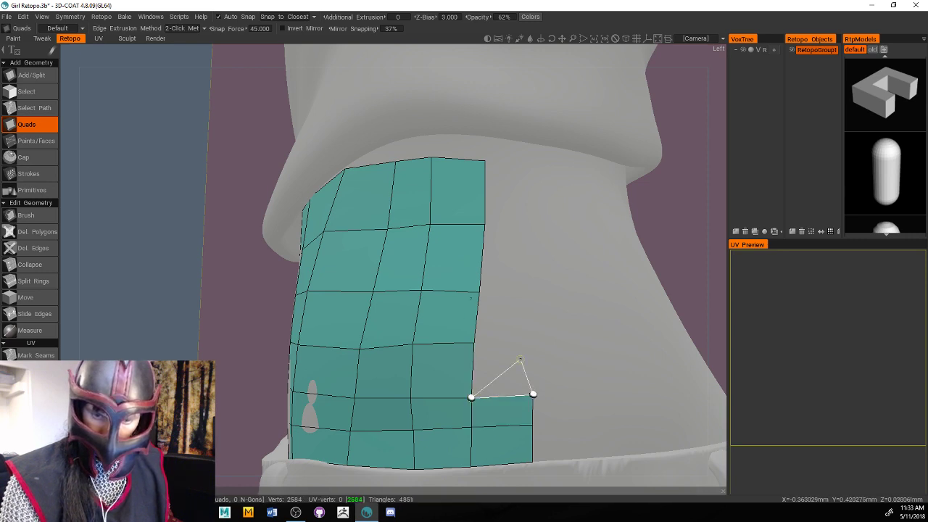
pyautogui.click(529, 341)
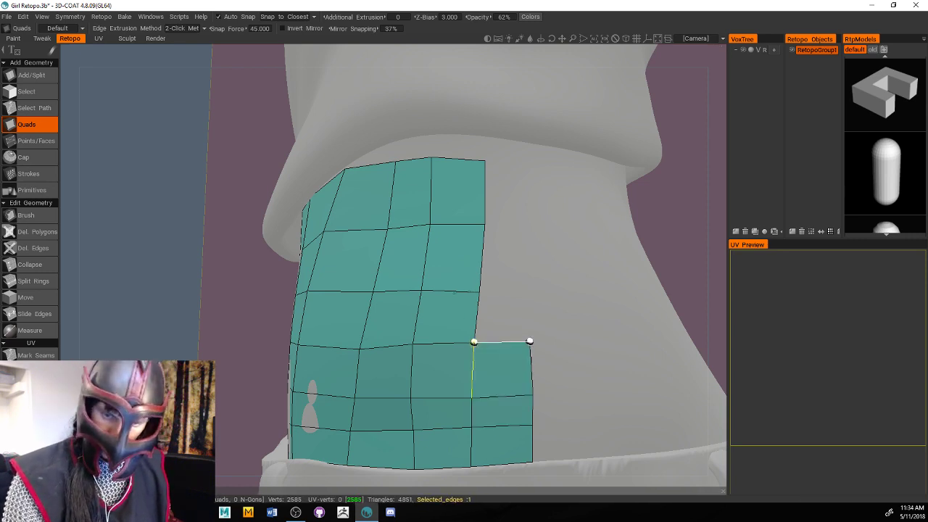
pyautogui.click(530, 286)
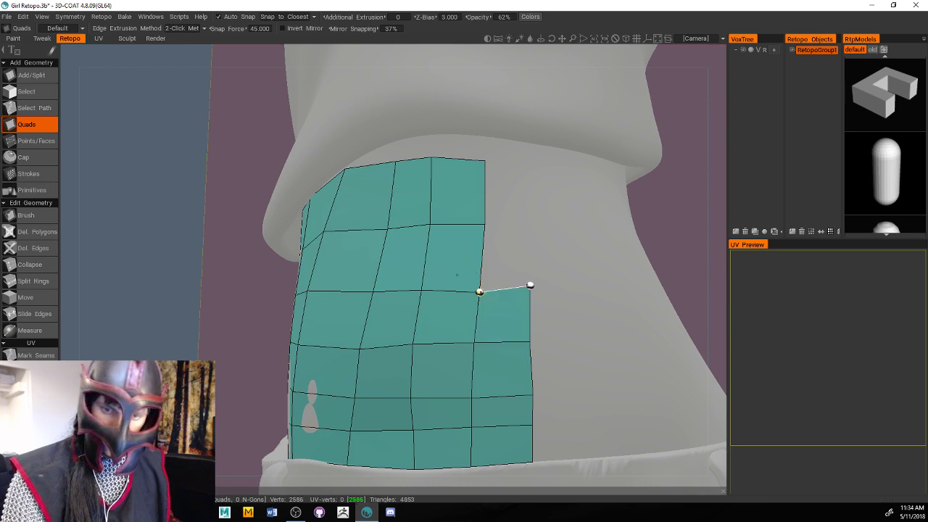
pyautogui.click(530, 222)
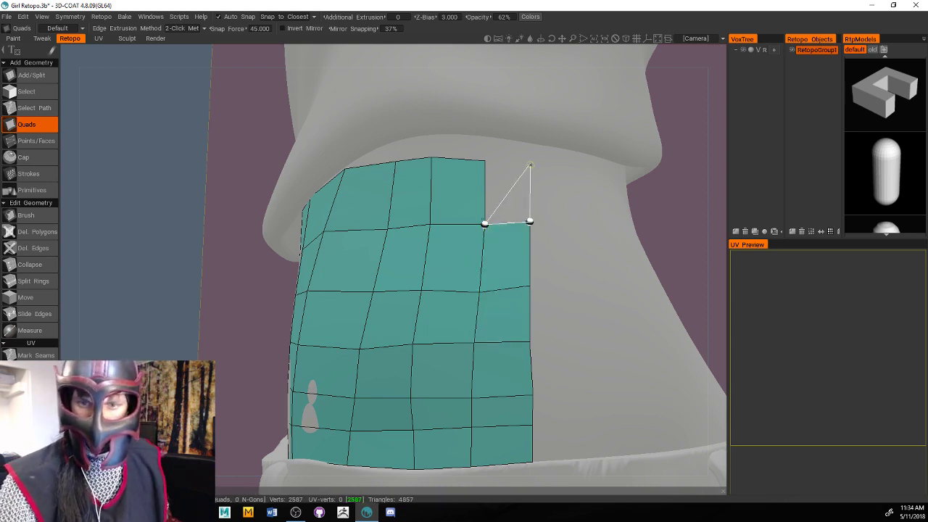
pyautogui.click(529, 162)
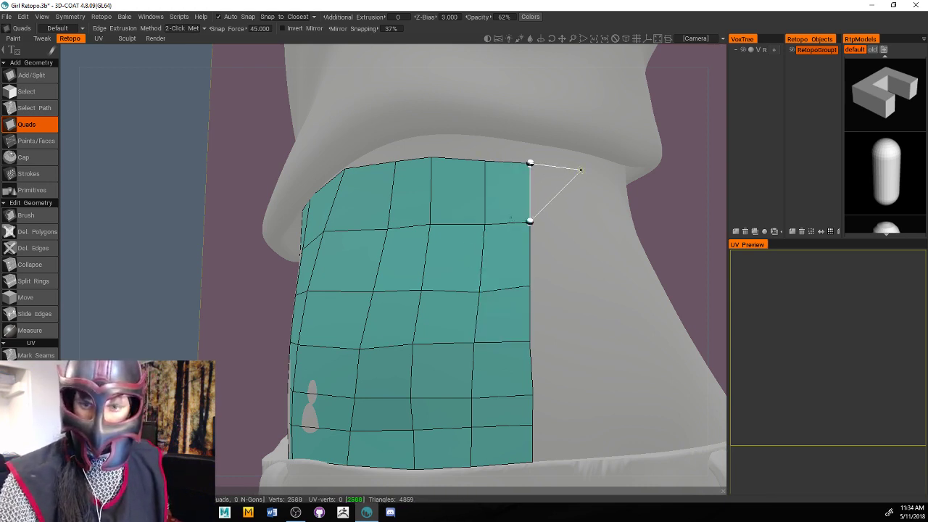
# Add a fifth column of six quads at the side of the waist, working from the shirt hem down to the waistband
pyautogui.click(579, 169)
pyautogui.click(580, 224)
pyautogui.click(584, 284)
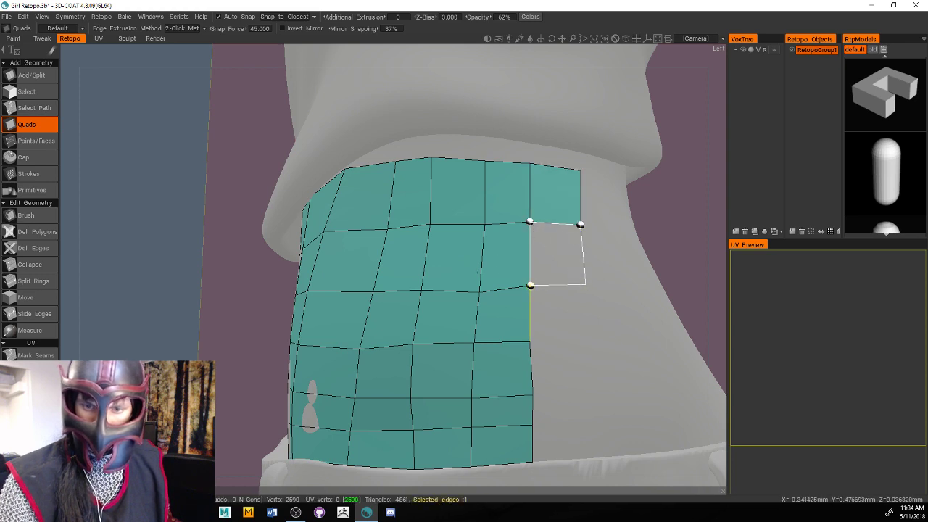
pyautogui.click(584, 284)
pyautogui.click(588, 333)
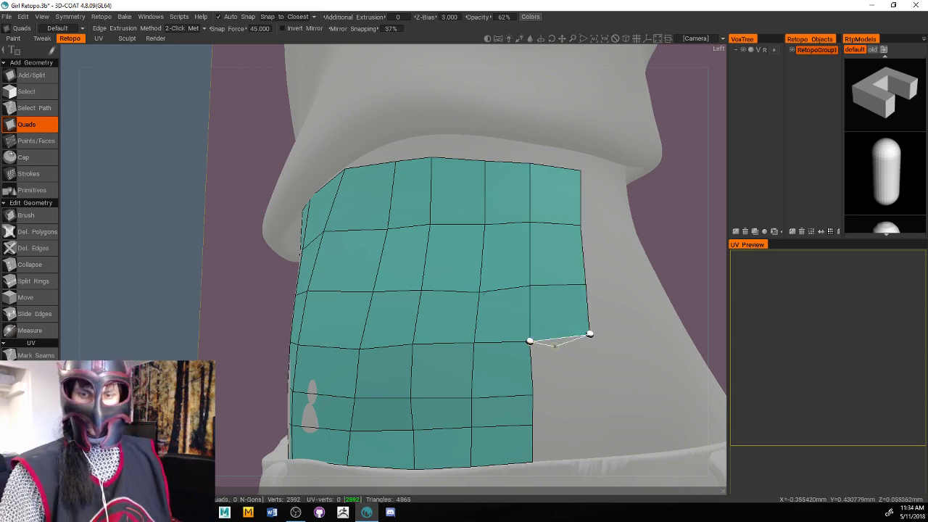
pyautogui.click(591, 391)
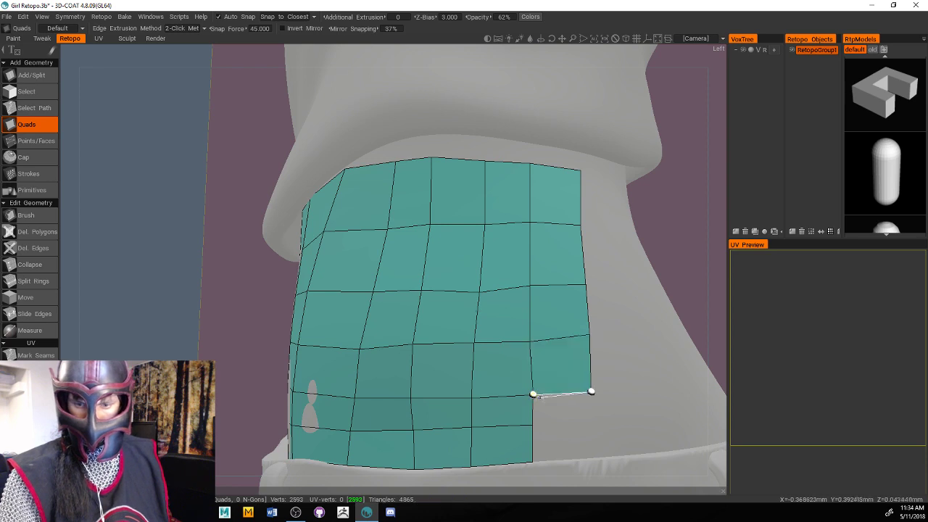
pyautogui.click(592, 423)
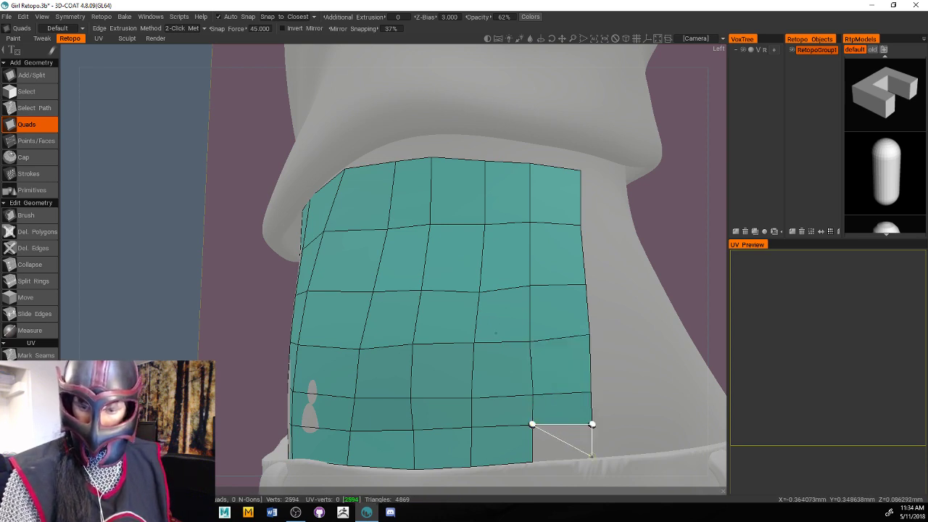
pyautogui.click(590, 458)
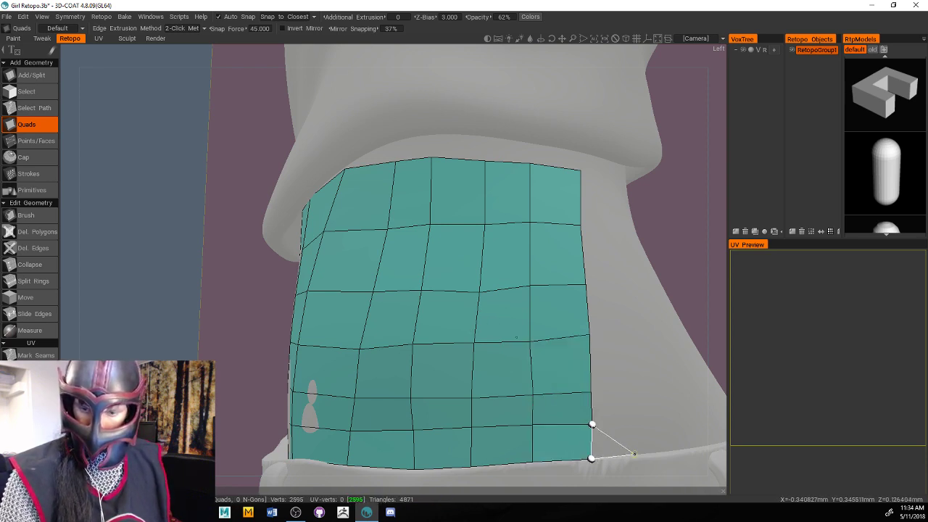
# Add a narrower sixth column of six quads along the open edge, working from the waistband up to the hem
pyautogui.click(632, 419)
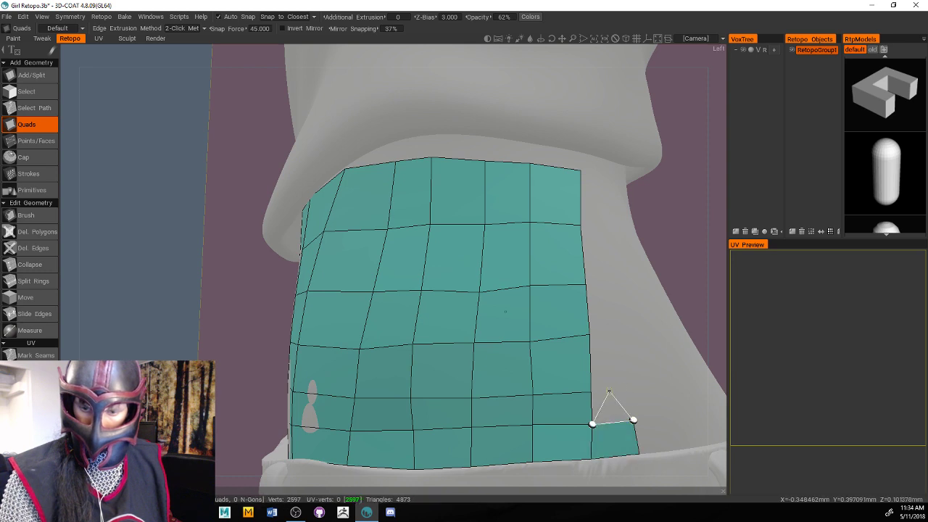
pyautogui.click(625, 386)
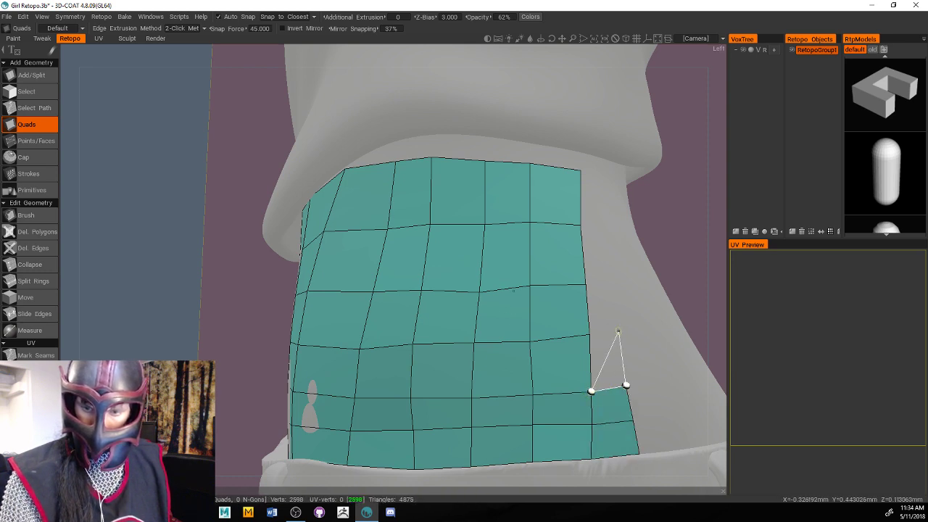
pyautogui.click(620, 331)
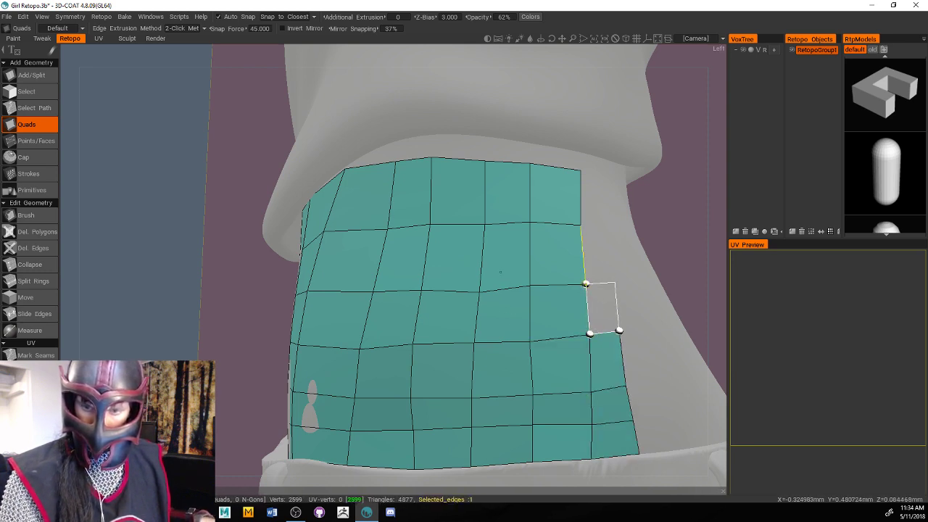
pyautogui.click(614, 281)
pyautogui.click(607, 225)
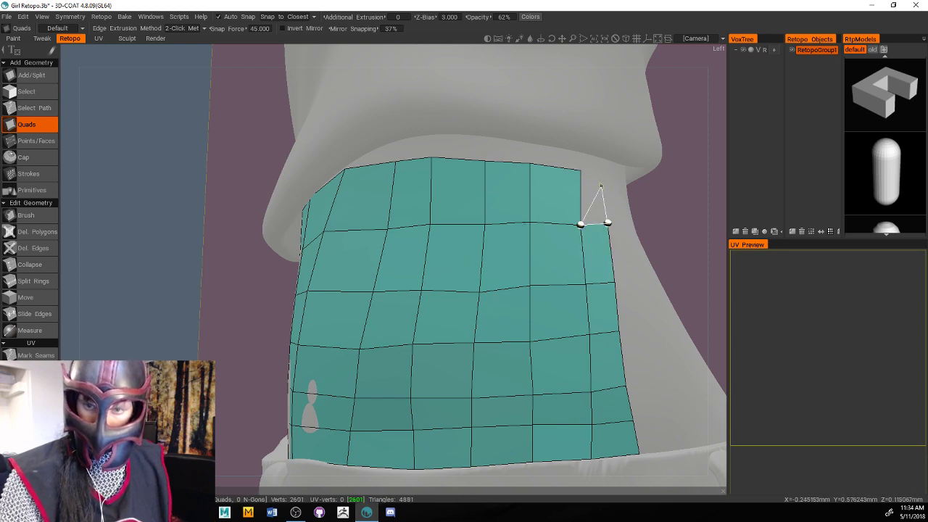
pyautogui.click(604, 171)
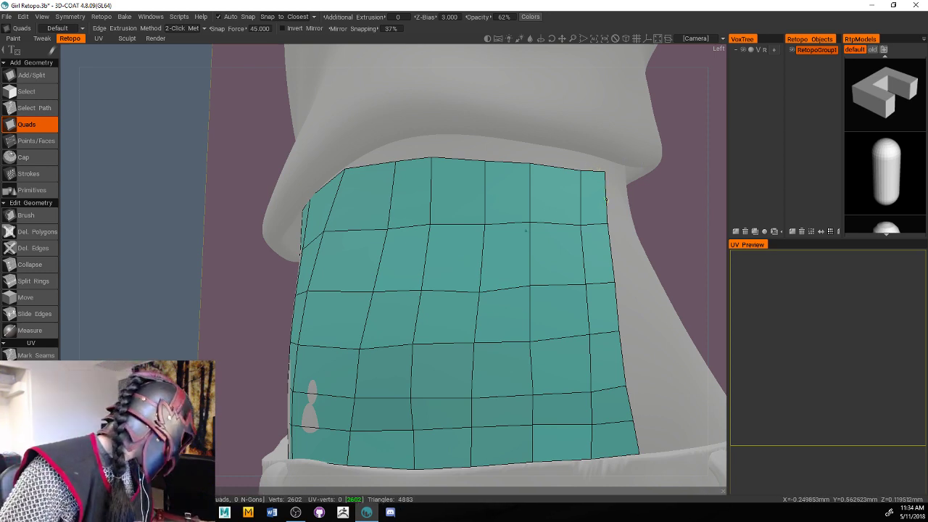
pyautogui.click(606, 199)
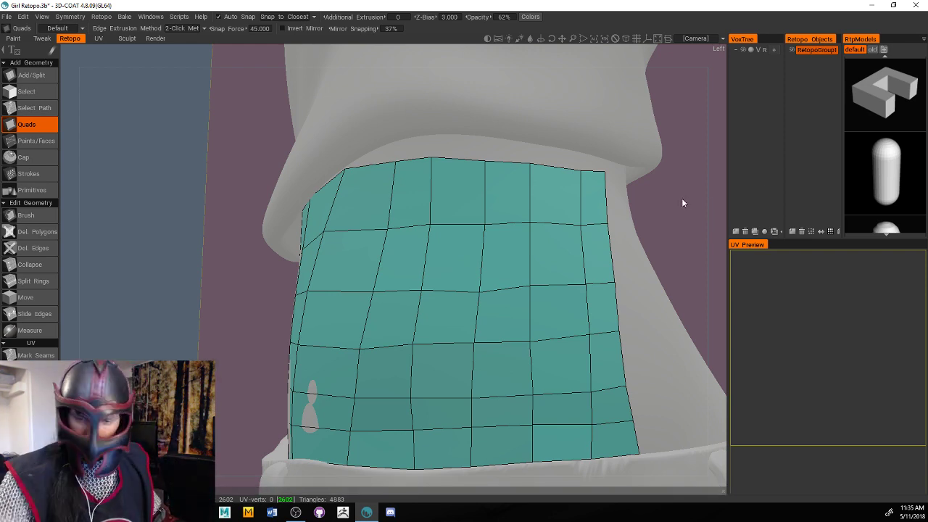
# At the front of the waist, start a row of quads along the waistband with two quads from the side mesh's lowest edge
pyautogui.keyDown('alt'); pyautogui.moveTo(684, 238); pyautogui.dragTo(184, 276); pyautogui.keyUp('alt')
pyautogui.scroll(-5, 637, 253)
pyautogui.scroll(3, 621, 255)
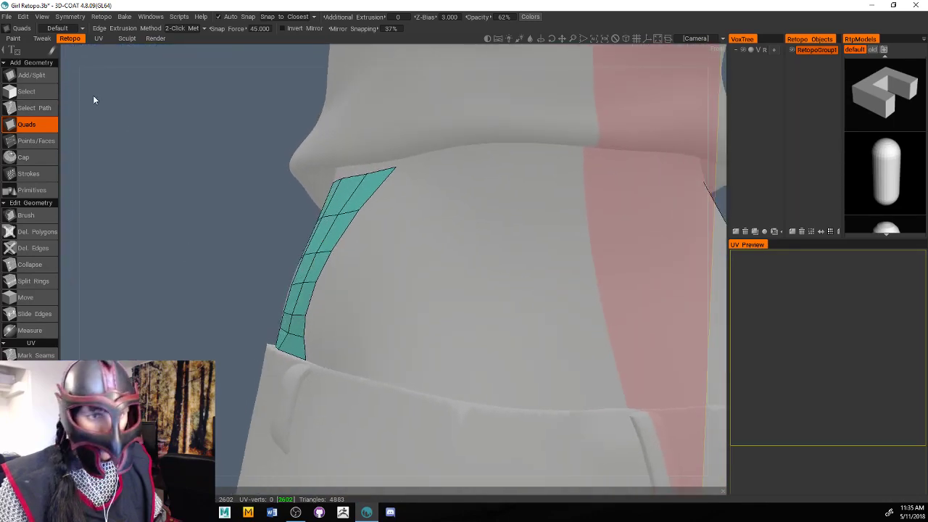
pyautogui.click(22, 78)
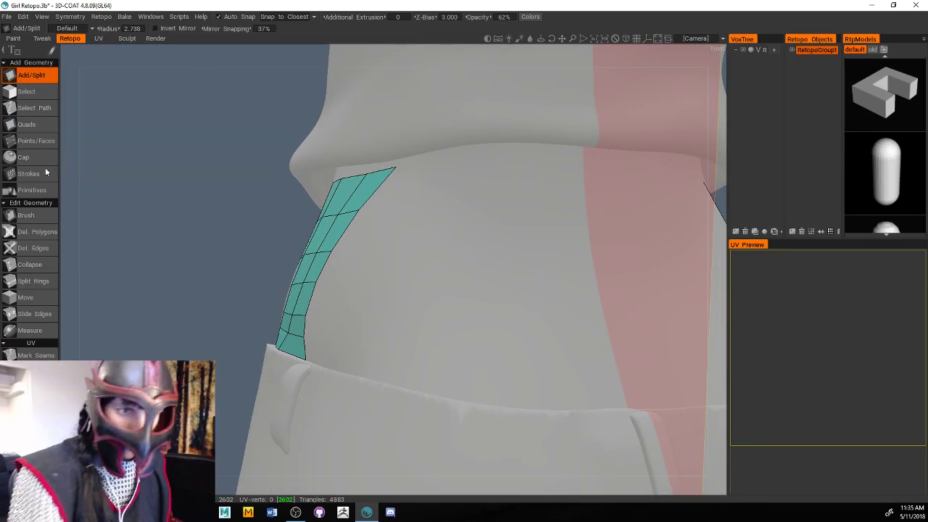
pyautogui.click(26, 124)
pyautogui.click(303, 337)
pyautogui.click(305, 359)
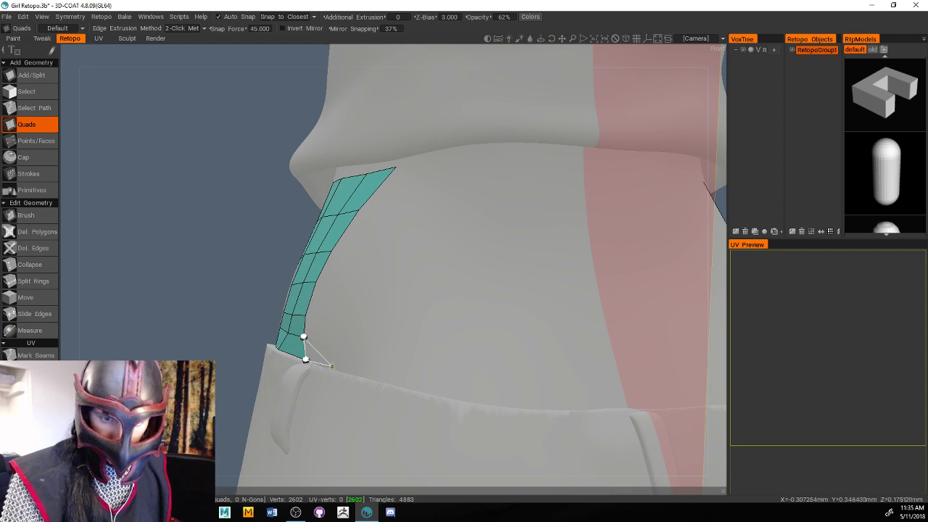
pyautogui.click(338, 342)
pyautogui.click(334, 371)
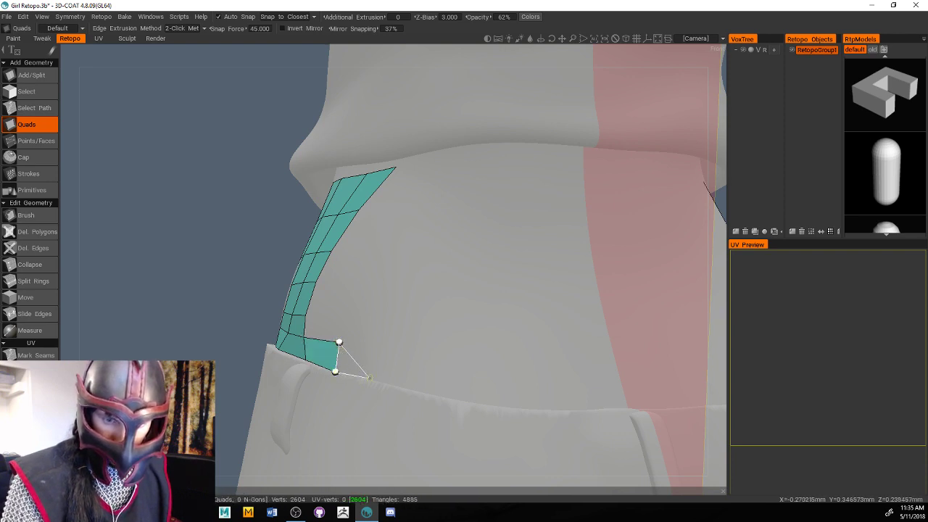
pyautogui.click(378, 345)
pyautogui.click(377, 380)
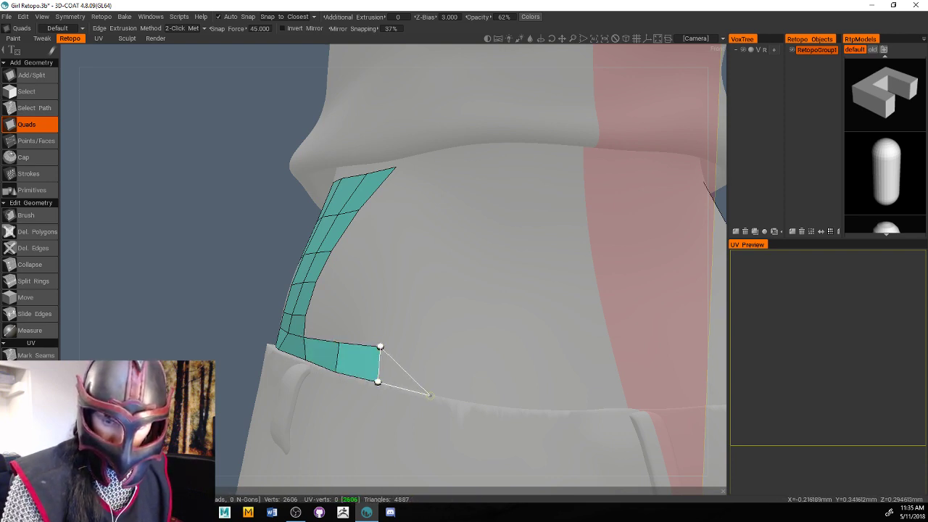
# Continue the front waistband row with four more quads, reaching the symmetry plane
pyautogui.click(432, 350)
pyautogui.click(430, 394)
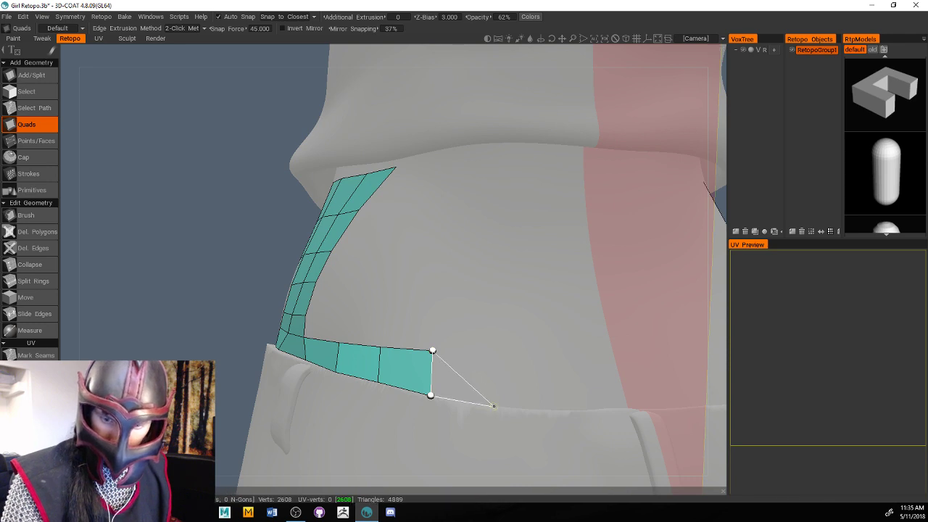
pyautogui.click(490, 351)
pyautogui.click(493, 406)
pyautogui.click(558, 409)
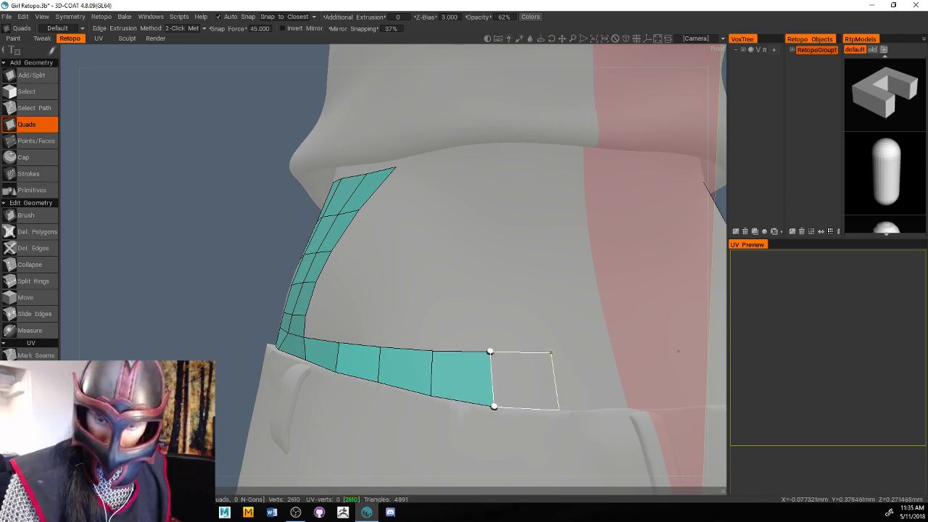
pyautogui.click(551, 351)
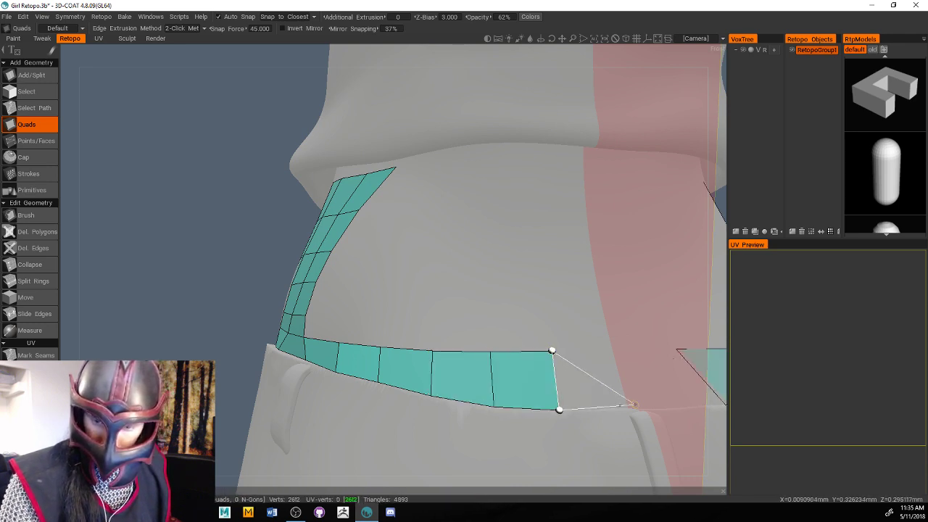
pyautogui.click(629, 408)
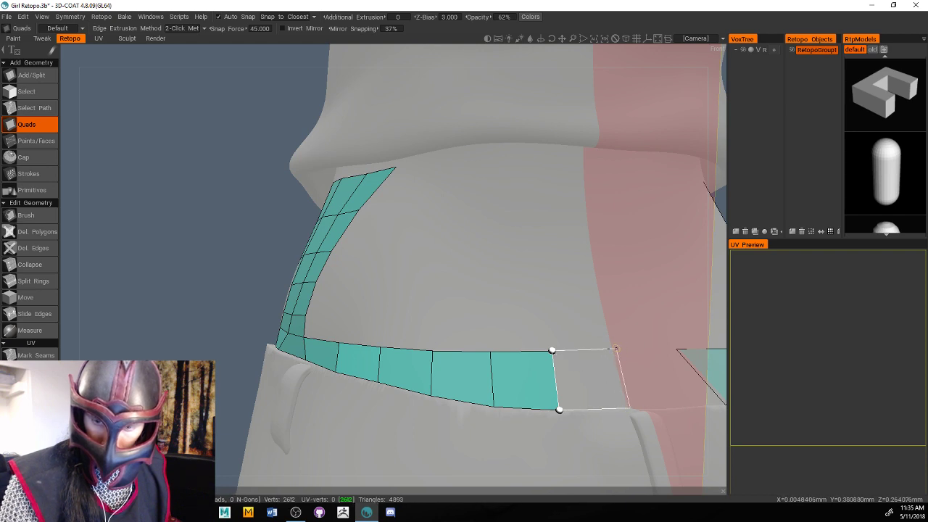
pyautogui.click(613, 348)
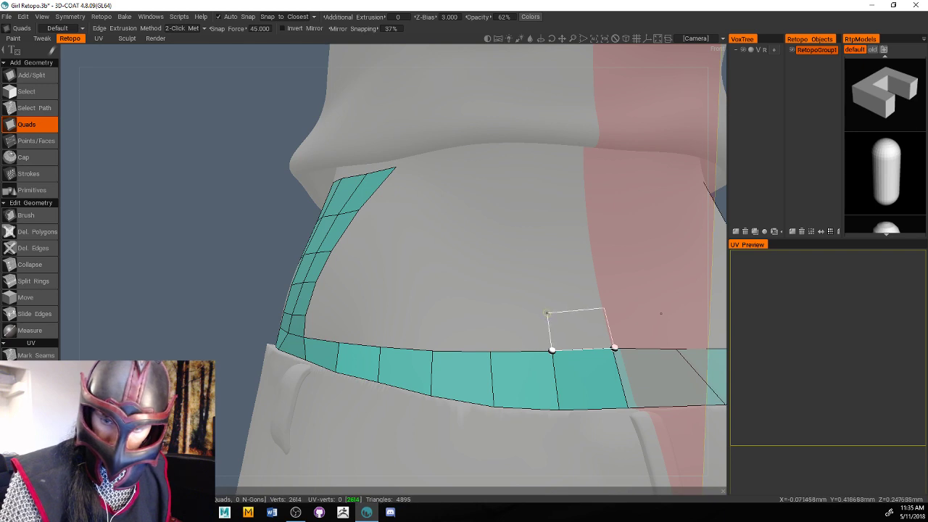
# Add a second row of six quads above the front waistband row, from the symmetry plane back to the side mesh
pyautogui.click(545, 314)
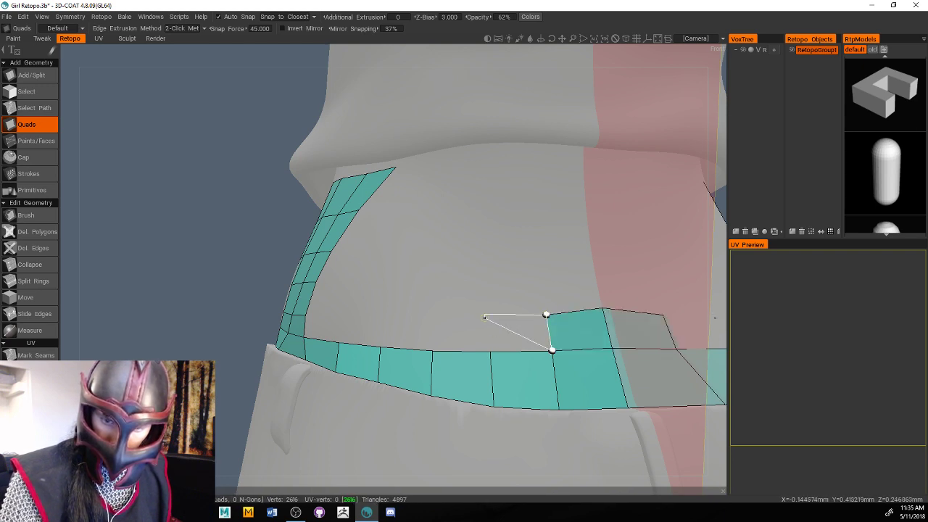
pyautogui.click(484, 313)
pyautogui.click(429, 311)
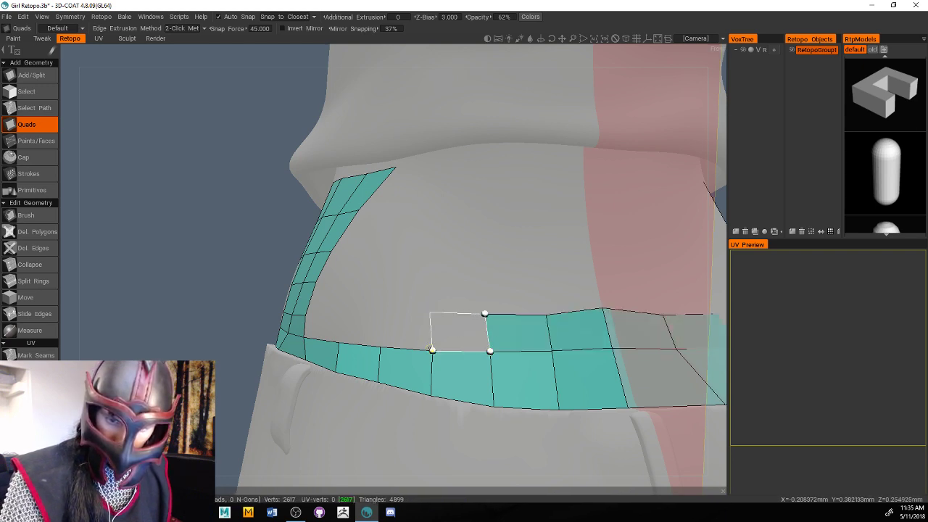
pyautogui.click(432, 351)
pyautogui.click(380, 312)
pyautogui.click(380, 347)
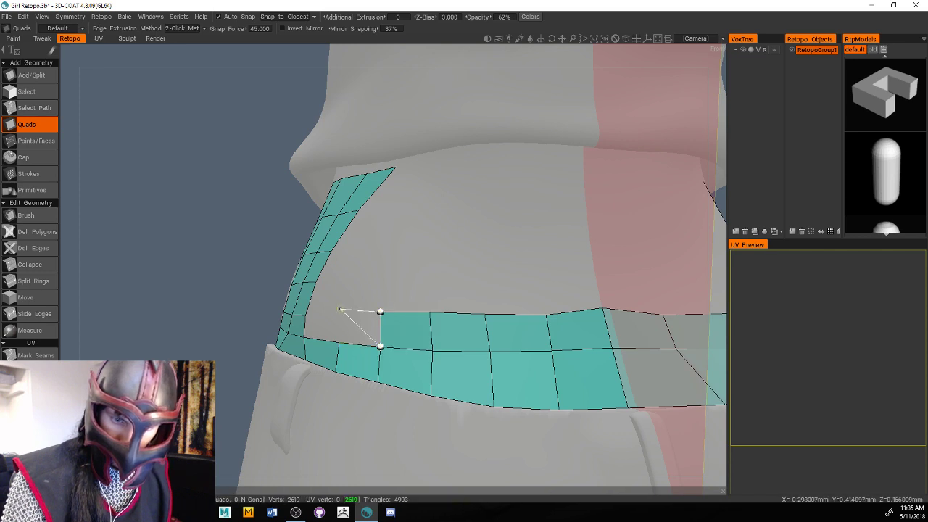
pyautogui.click(340, 310)
pyautogui.click(338, 342)
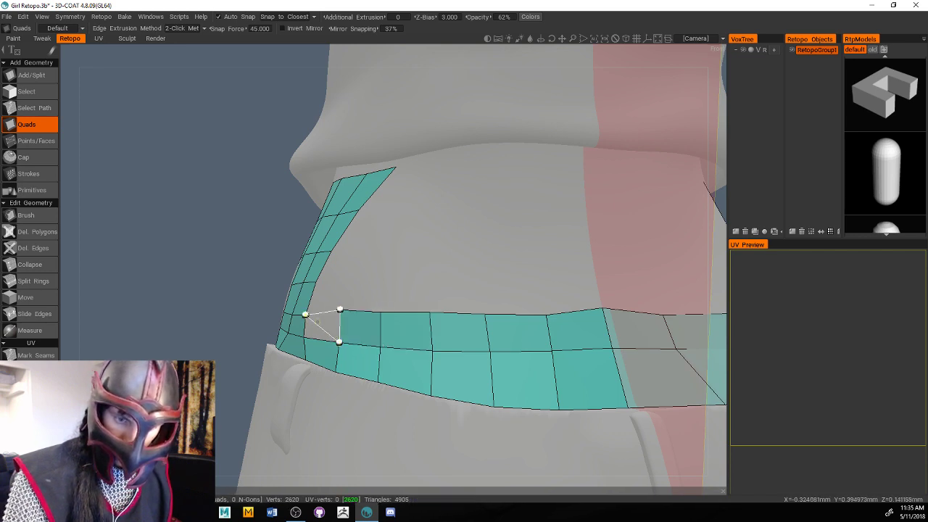
pyautogui.click(305, 316)
pyautogui.click(302, 338)
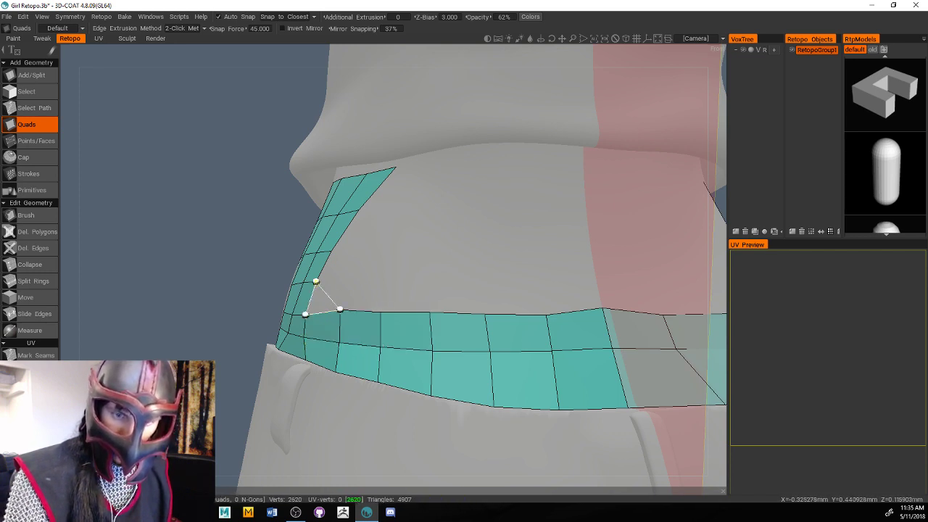
# Add a column of four quads along the side mesh's front edge, from the second row up to the shirt hem
pyautogui.click(346, 279)
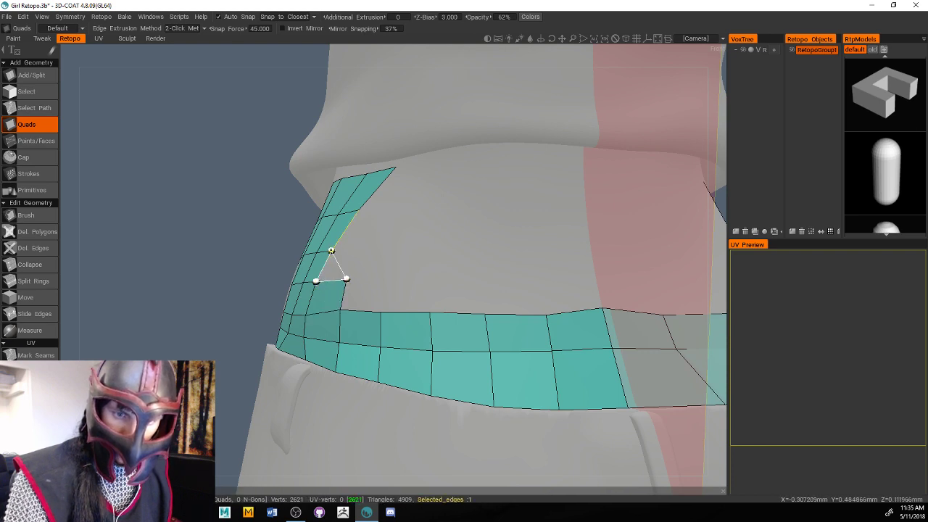
pyautogui.click(361, 249)
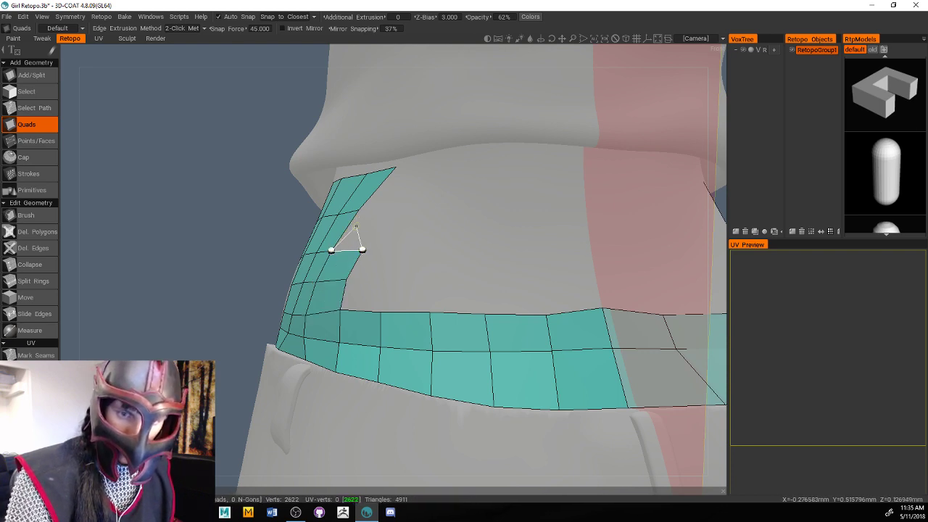
pyautogui.click(388, 209)
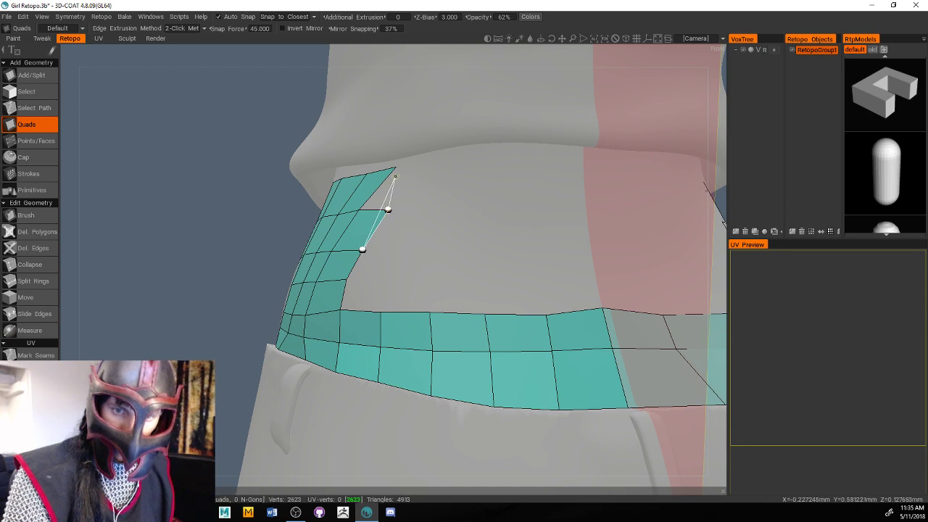
pyautogui.click(422, 163)
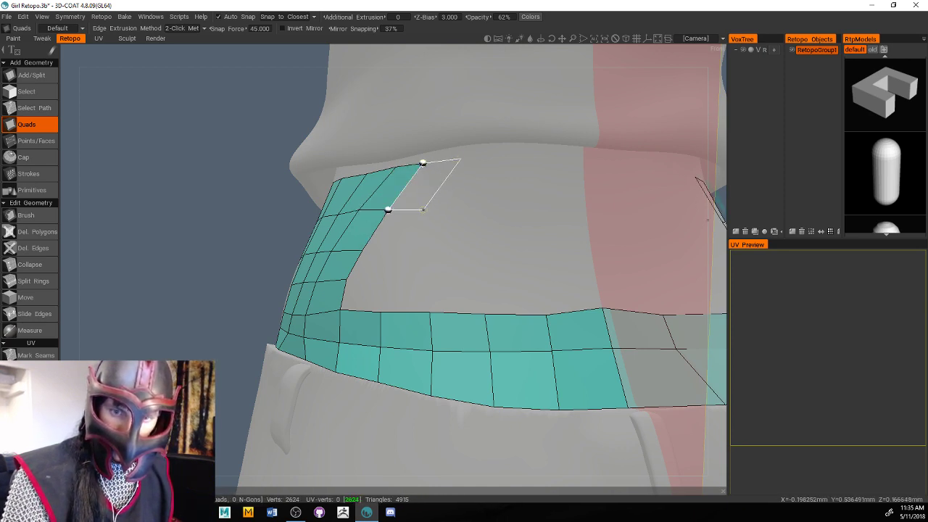
# Add another column of four quads along the front edge of the mesh, from the shirt hem down to the second row
pyautogui.click(458, 161)
pyautogui.click(364, 249)
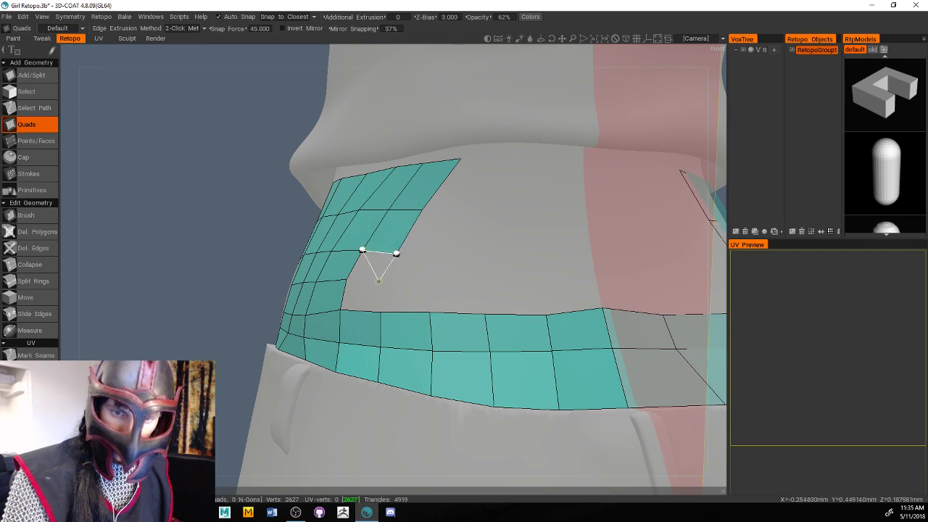
pyautogui.click(384, 282)
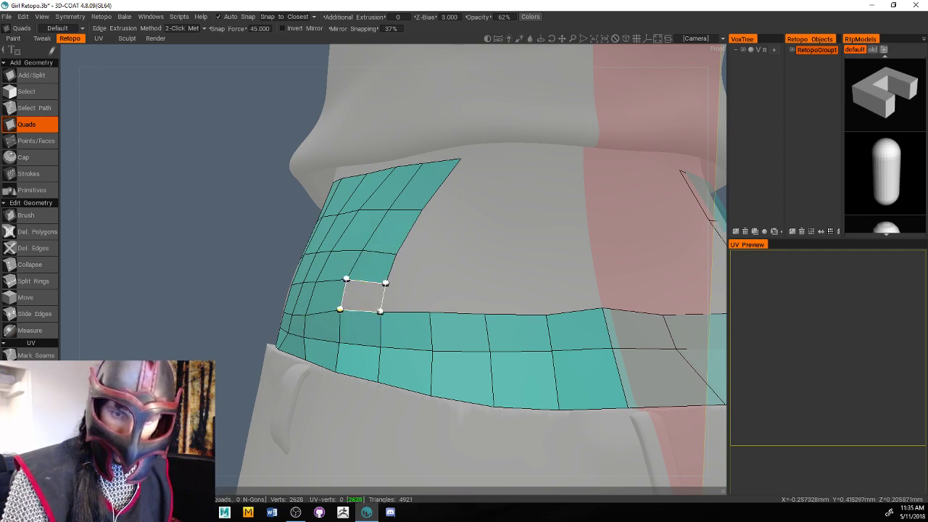
pyautogui.click(402, 297)
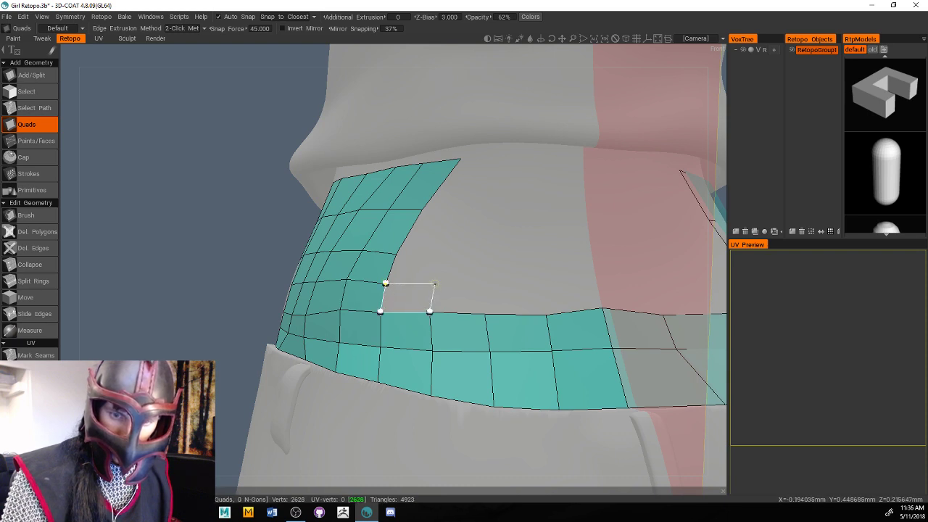
# Add the next column of four quads toward the symmetry plane, from the second row up to the shirt hem
pyautogui.click(433, 281)
pyautogui.click(433, 282)
pyautogui.click(442, 254)
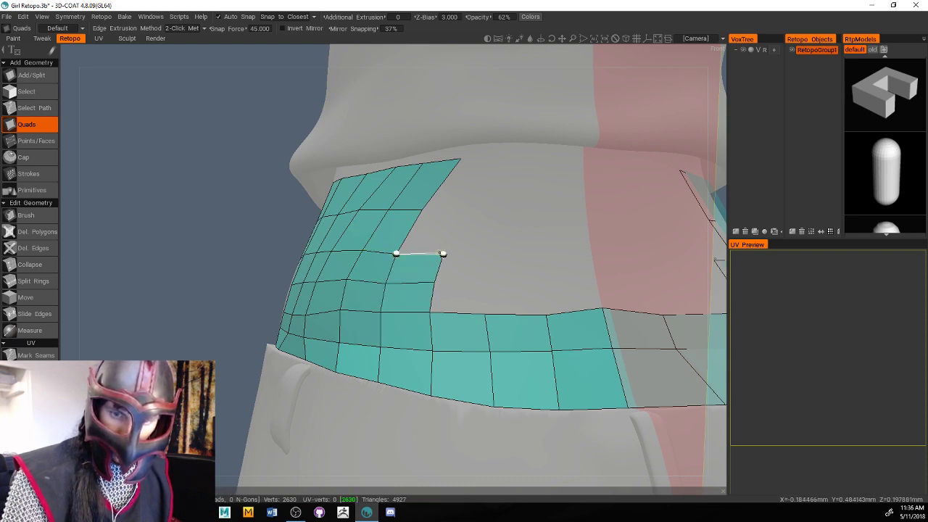
pyautogui.click(463, 212)
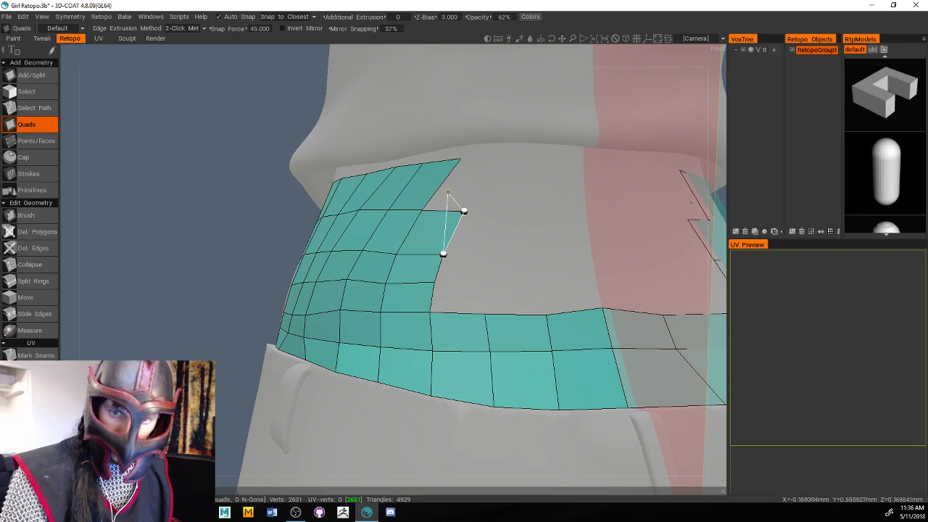
pyautogui.click(493, 157)
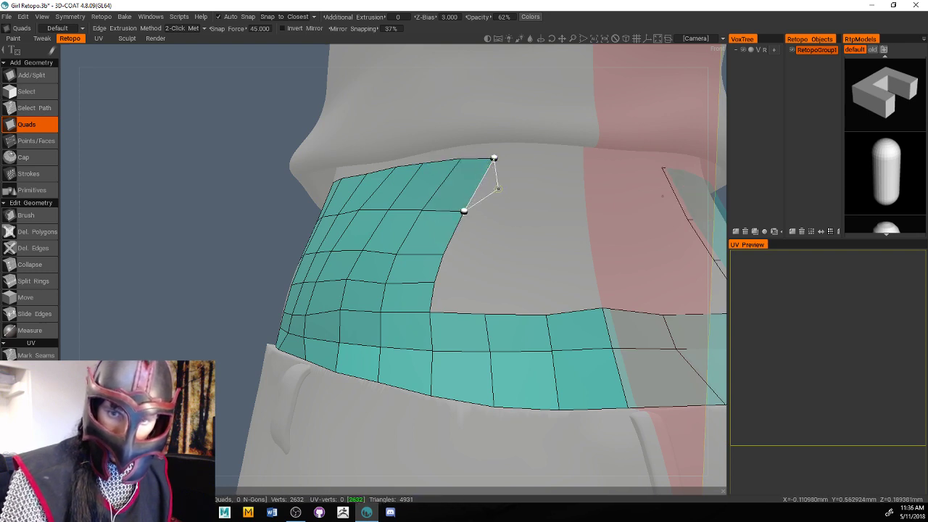
# Add a further column of four quads beside it, from the shirt hem back down to the second row
pyautogui.click(521, 160)
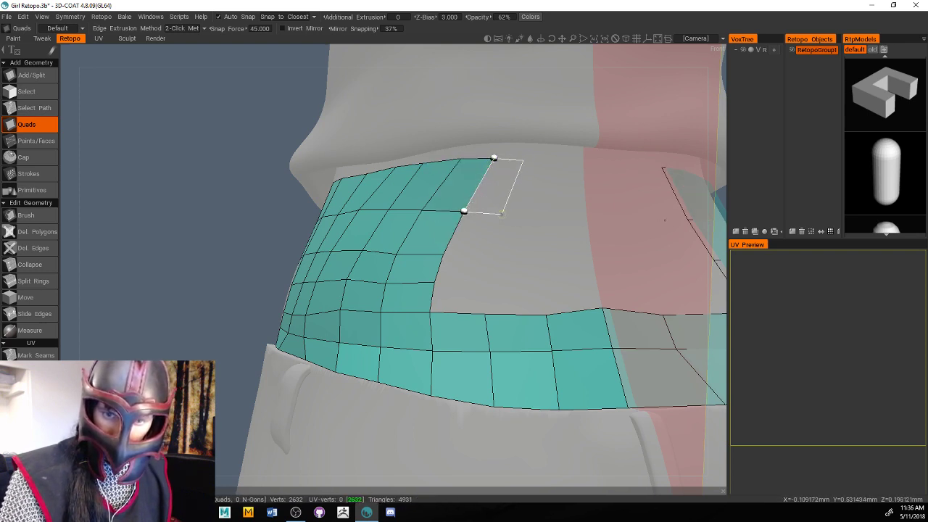
pyautogui.click(502, 213)
pyautogui.click(483, 255)
pyautogui.click(443, 254)
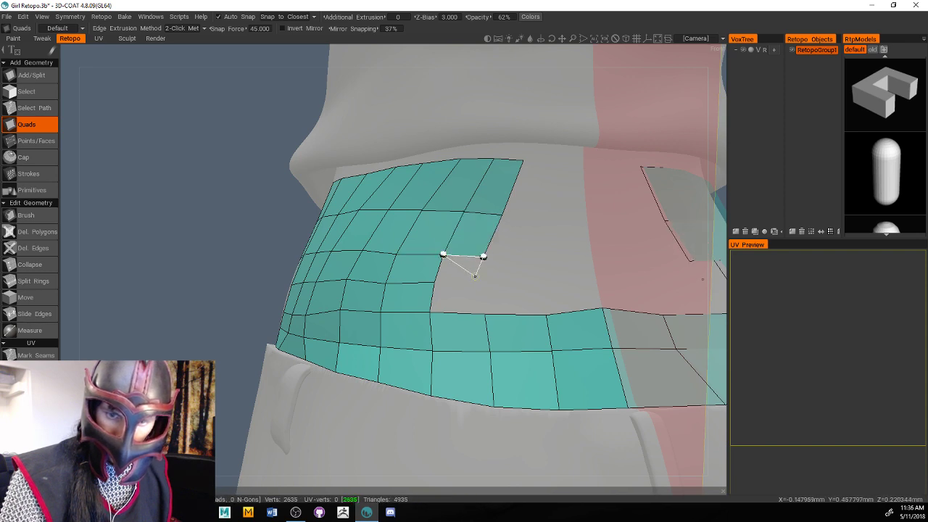
pyautogui.click(483, 284)
pyautogui.click(434, 281)
pyautogui.click(484, 312)
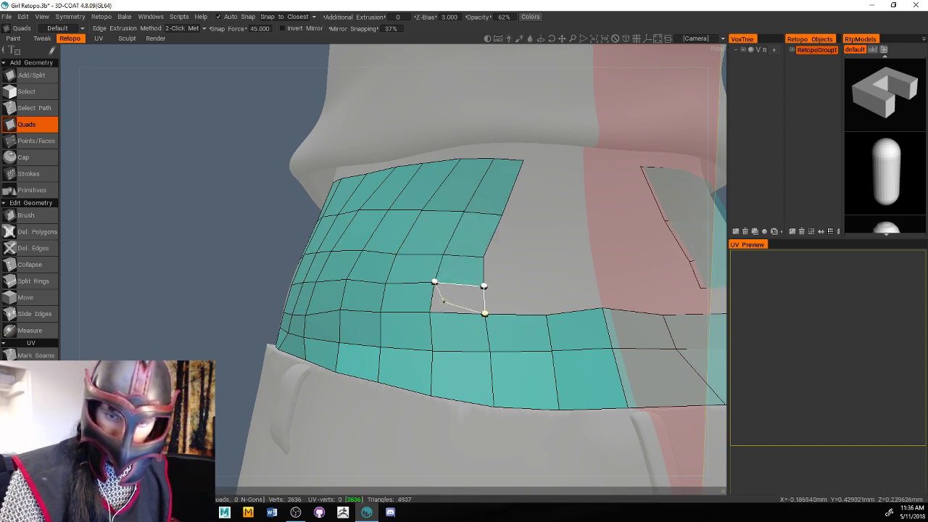
pyautogui.click(430, 313)
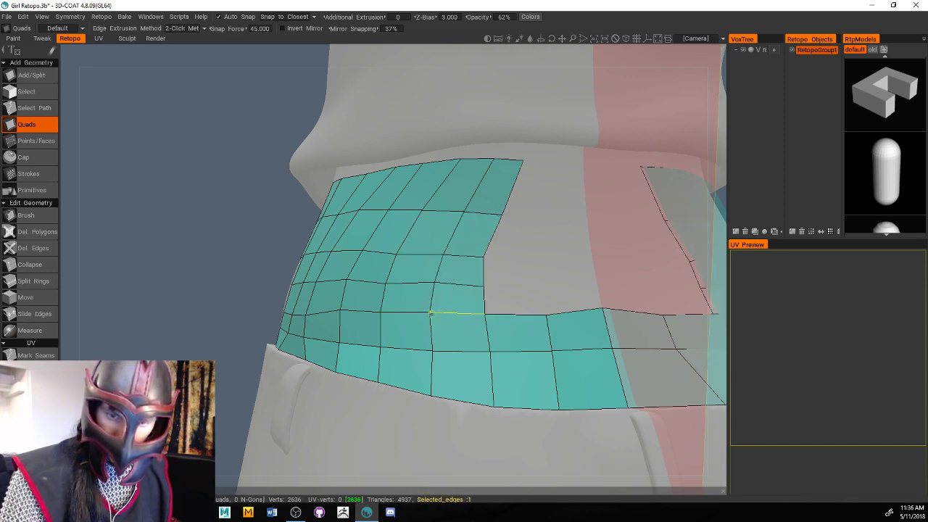
# Fill the lower half of the remaining gap beside the symmetry plane with two rows of two quads above the second row
pyautogui.click(545, 280)
pyautogui.click(546, 313)
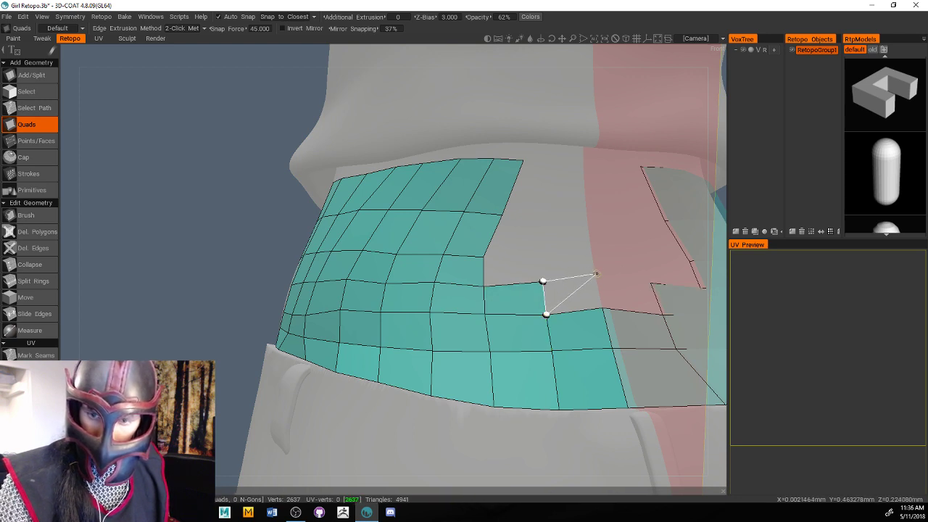
pyautogui.click(594, 273)
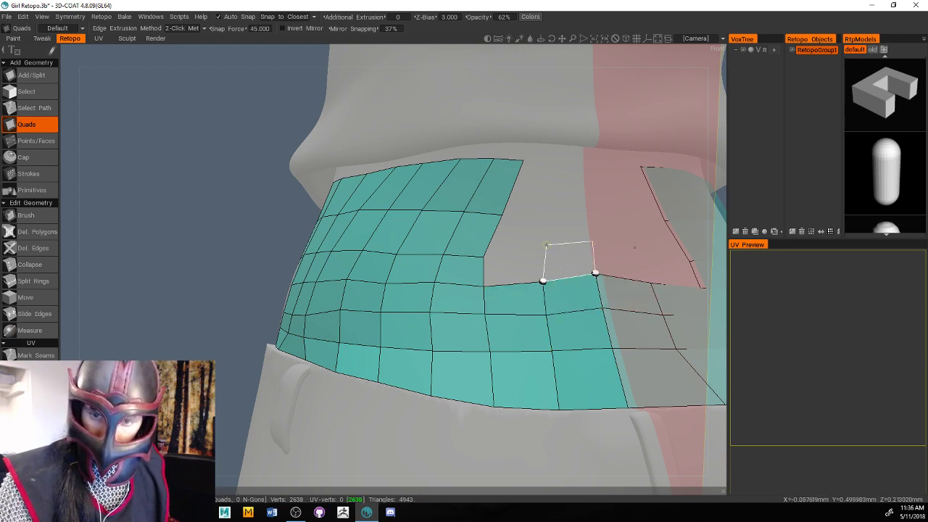
pyautogui.click(537, 247)
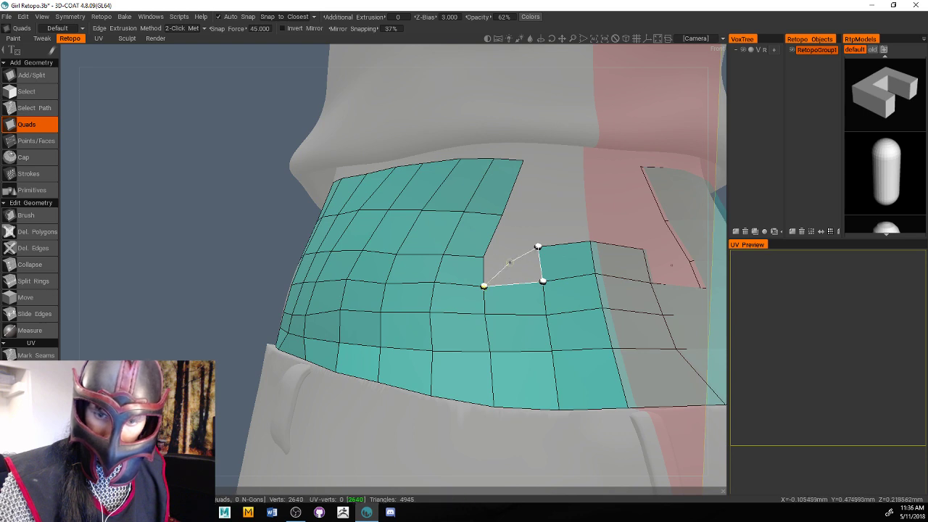
pyautogui.click(486, 255)
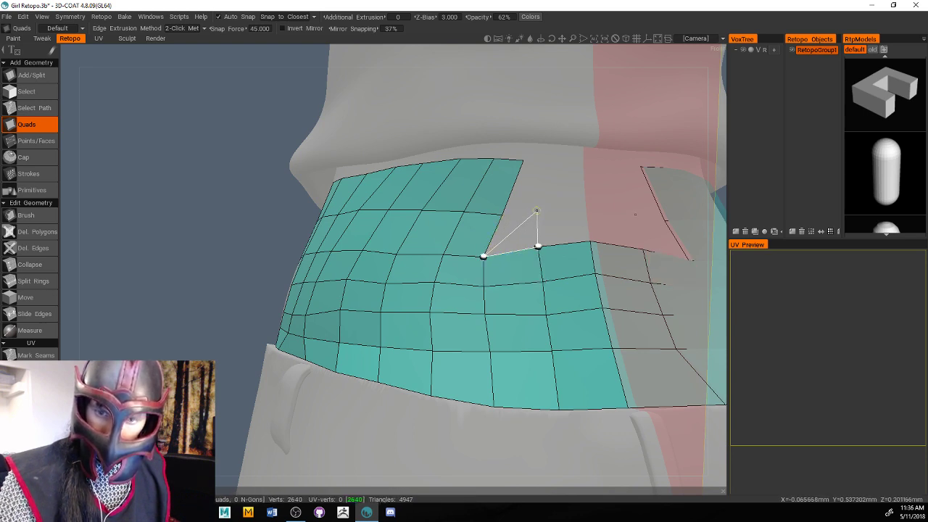
# Close the rest of the gap beside the symmetry plane with two more rows of quads up to the shirt hem
pyautogui.click(539, 212)
pyautogui.click(503, 216)
pyautogui.click(587, 206)
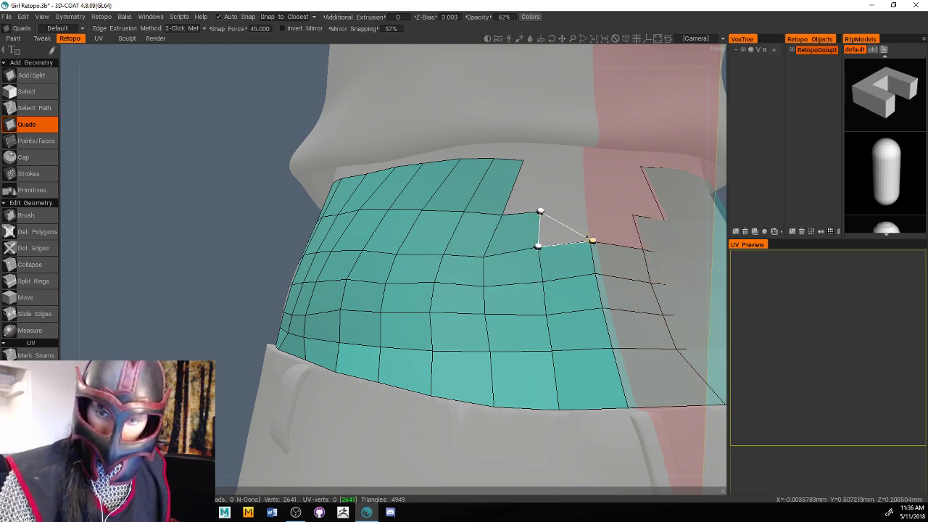
pyautogui.click(592, 239)
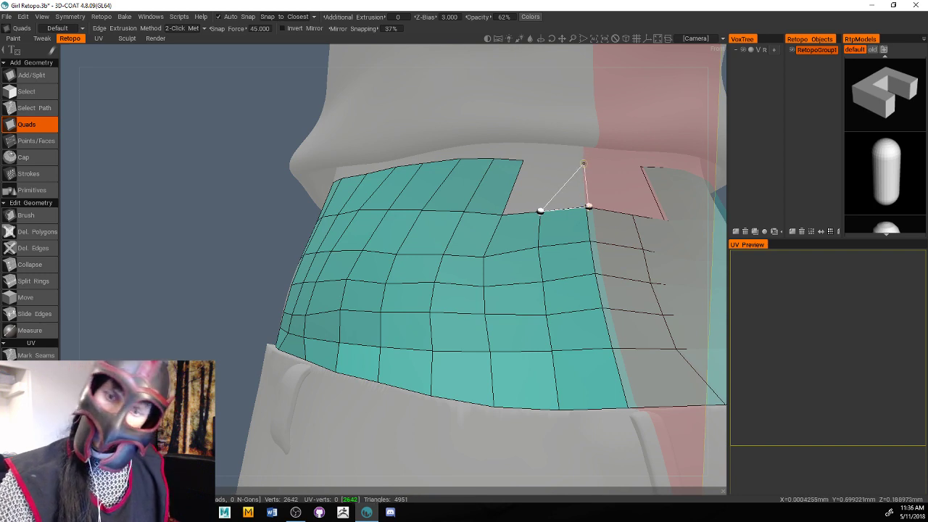
pyautogui.click(582, 158)
pyautogui.click(545, 159)
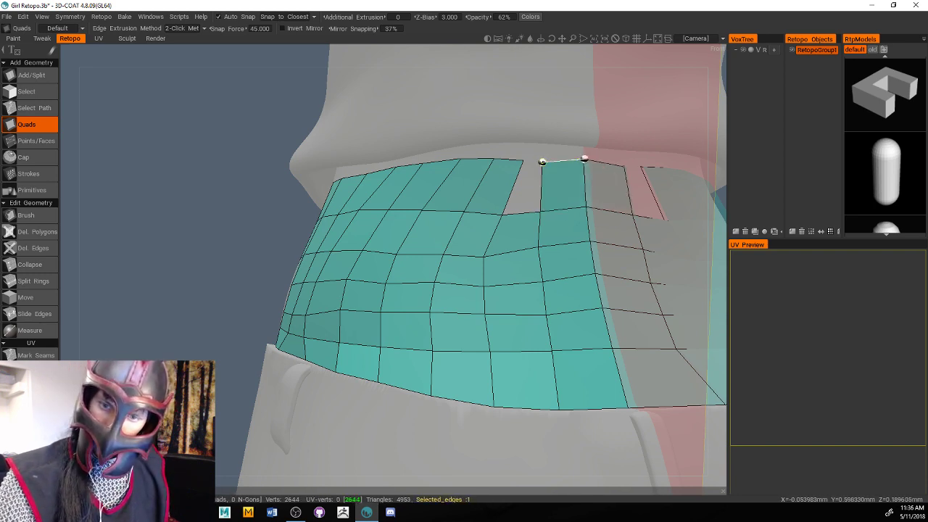
pyautogui.click(502, 213)
pyautogui.click(524, 160)
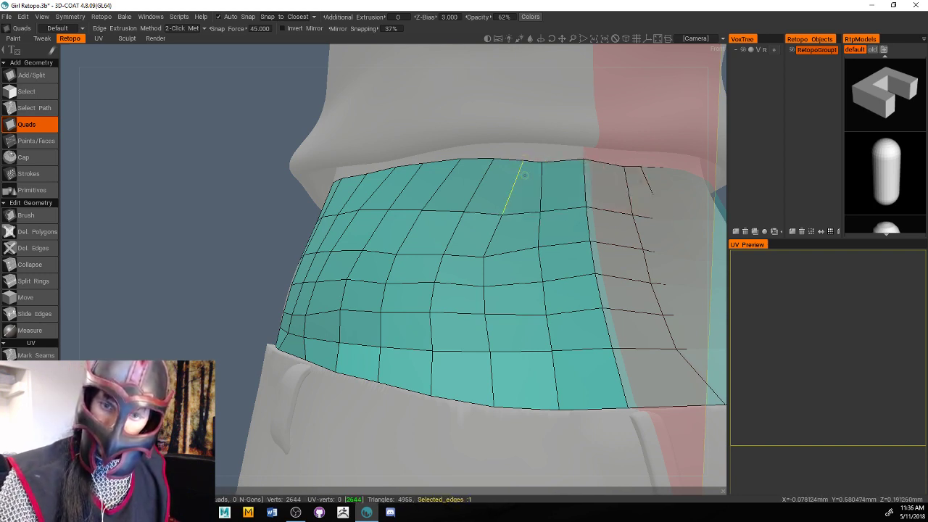
# Examine the quad layout across the front of the midriff up close and from farther away
pyautogui.scroll(-3, 172, 194)
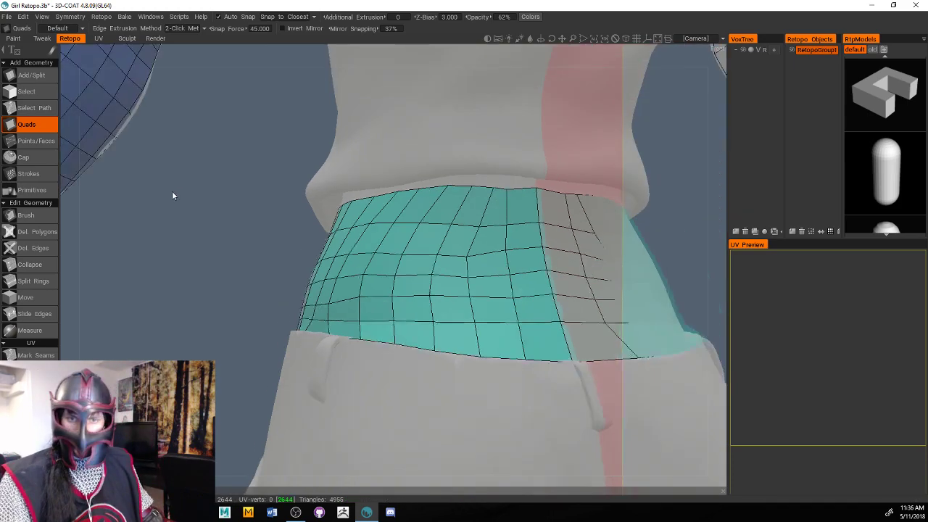
pyautogui.moveTo(174, 195); pyautogui.dragTo(144, 244)
pyautogui.scroll(4, 174, 234)
pyautogui.scroll(-3, 137, 259)
pyautogui.scroll(4, 152, 250)
pyautogui.scroll(2, 163, 254)
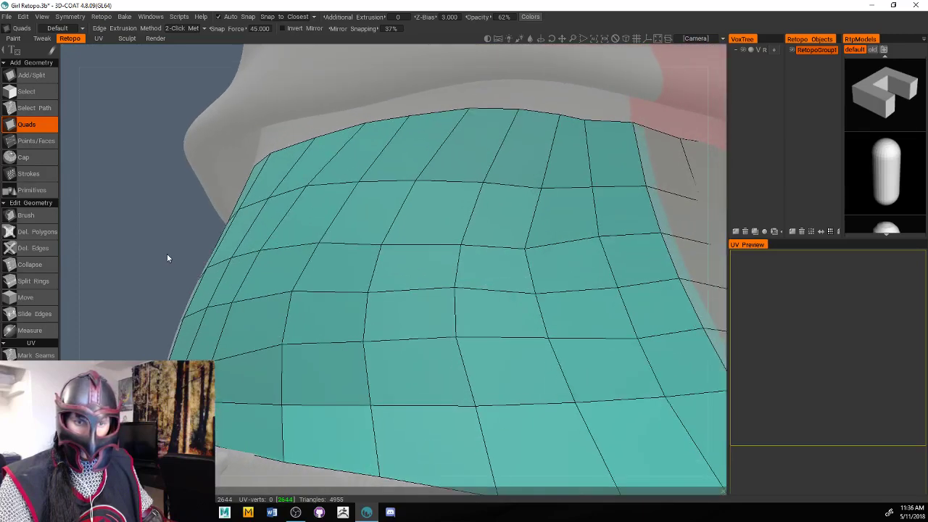
pyautogui.scroll(-2, 168, 247)
pyautogui.scroll(4, 156, 250)
pyautogui.scroll(-3, 156, 246)
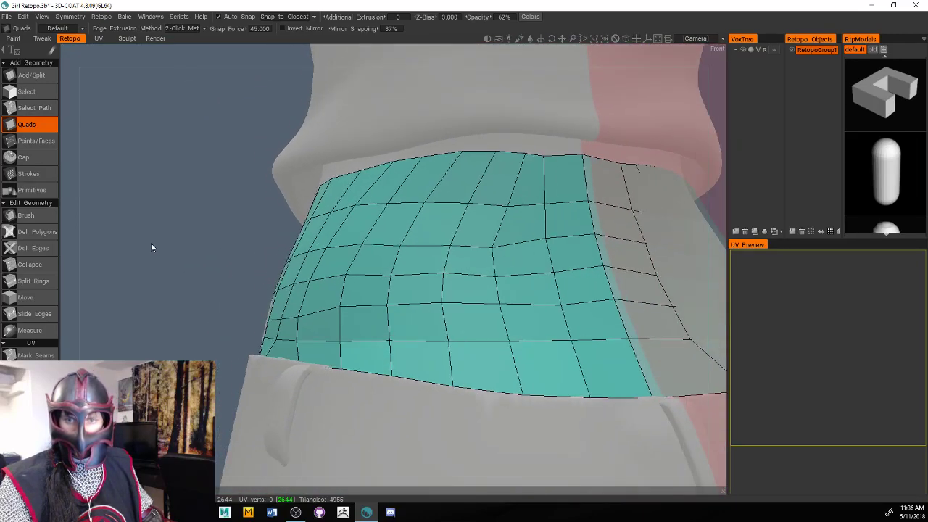
# Add a narrow row of eight quads under the shirt hem, from the symmetry plane toward the side of the waist
pyautogui.moveTo(152, 246); pyautogui.dragTo(87, 250)
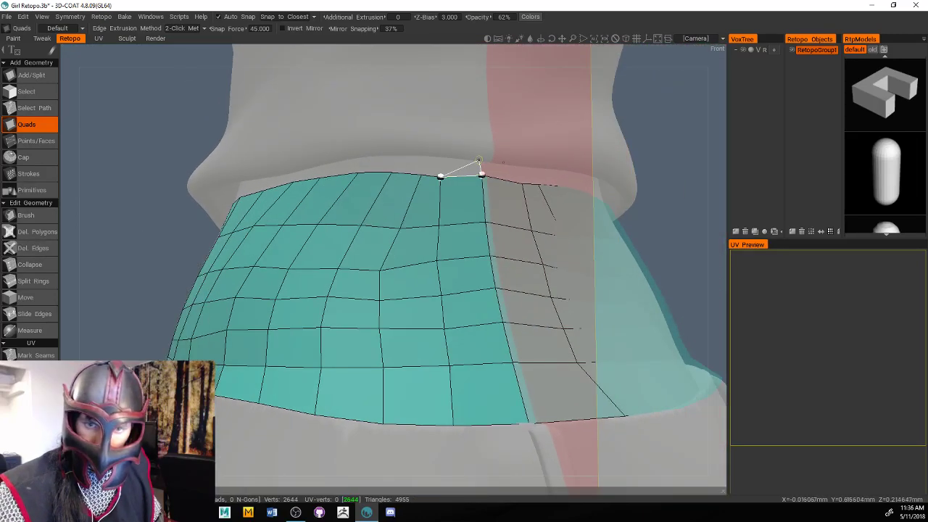
pyautogui.click(441, 159)
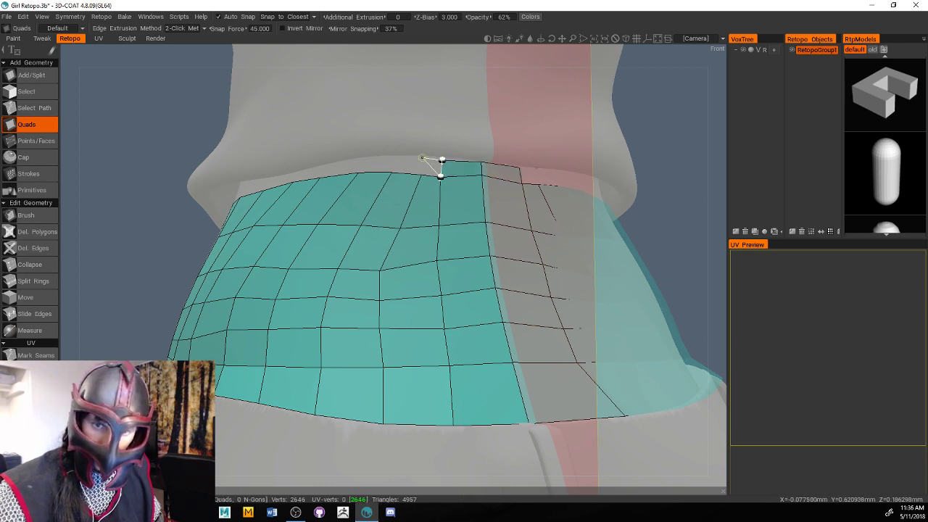
pyautogui.click(423, 158)
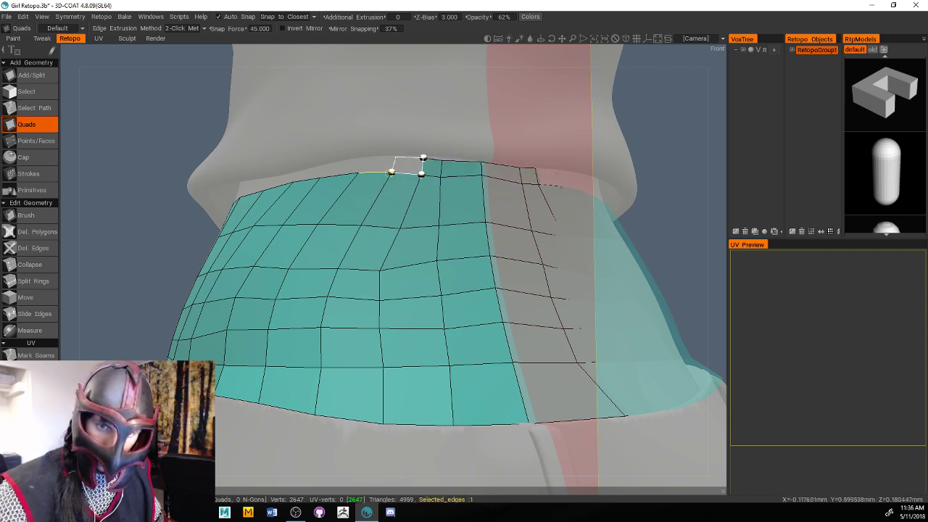
pyautogui.click(395, 156)
pyautogui.click(360, 158)
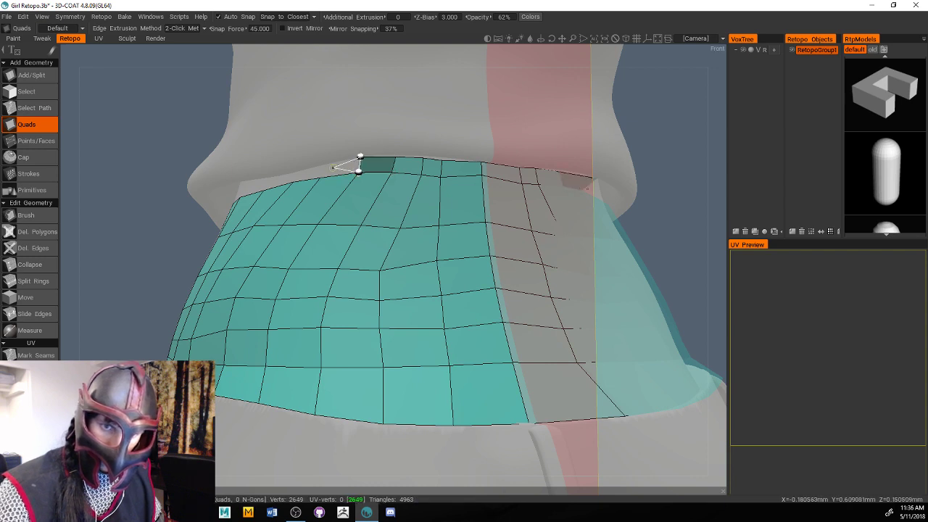
pyautogui.click(318, 166)
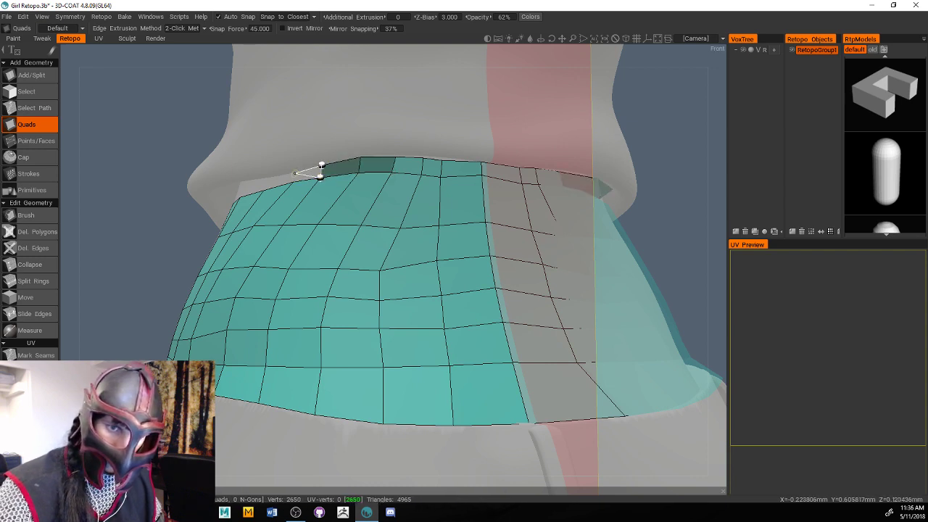
pyautogui.click(293, 174)
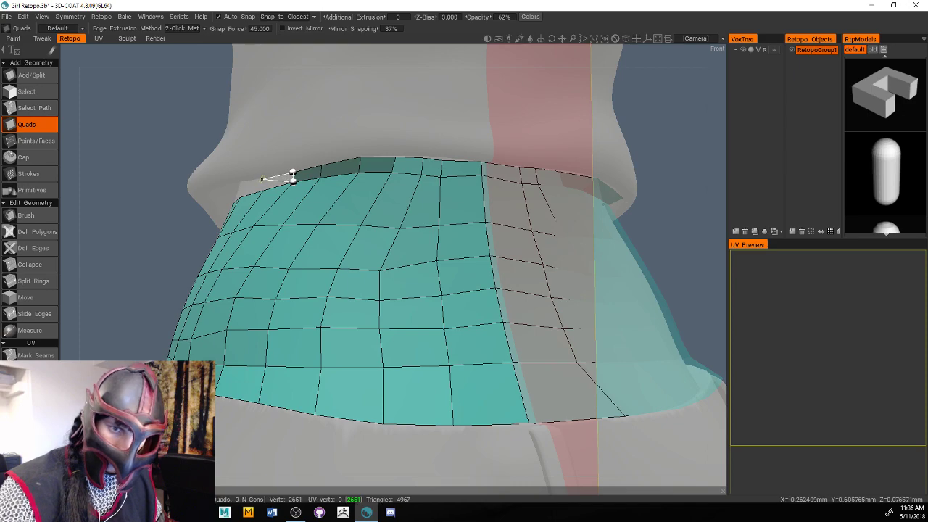
pyautogui.click(261, 177)
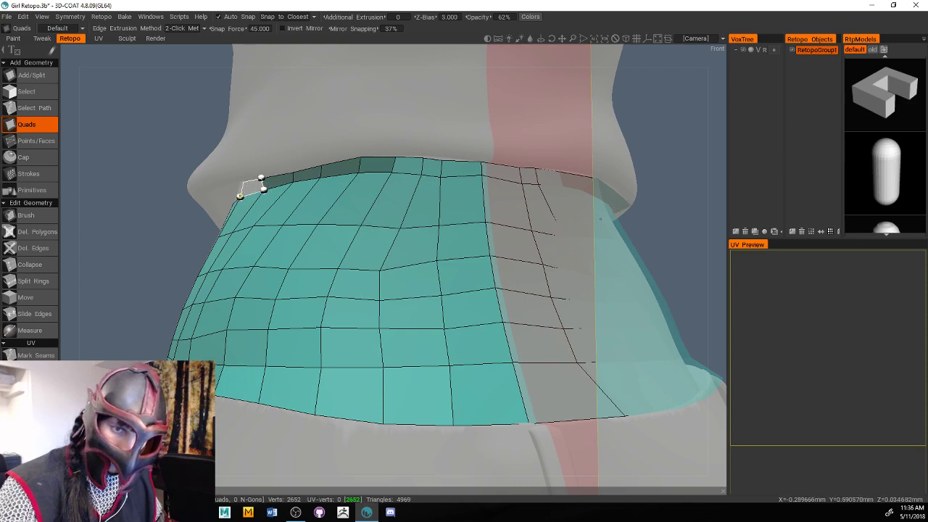
pyautogui.click(243, 181)
# With the Brush tool, adjust the upper edge vertices of the new row so they follow the shirt hem smoothly
pyautogui.moveTo(179, 282); pyautogui.dragTo(246, 270, button='middle')
pyautogui.moveTo(404, 211); pyautogui.dragTo(450, 260, button='middle')
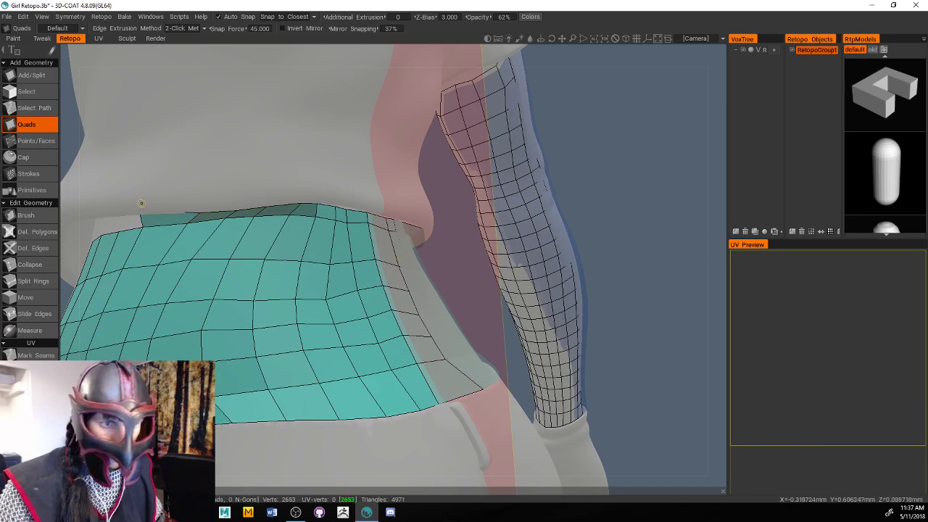
pyautogui.click(29, 215)
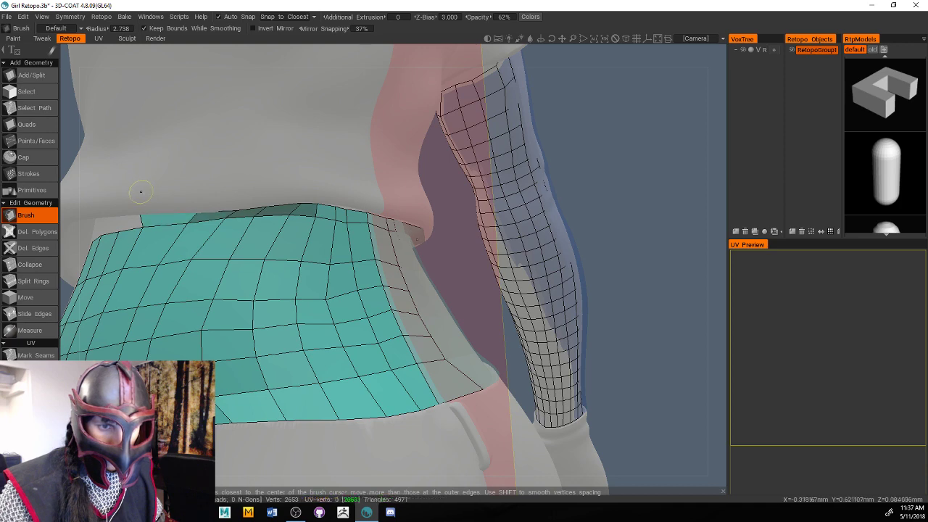
pyautogui.moveTo(455, 259); pyautogui.dragTo(373, 103, button='middle')
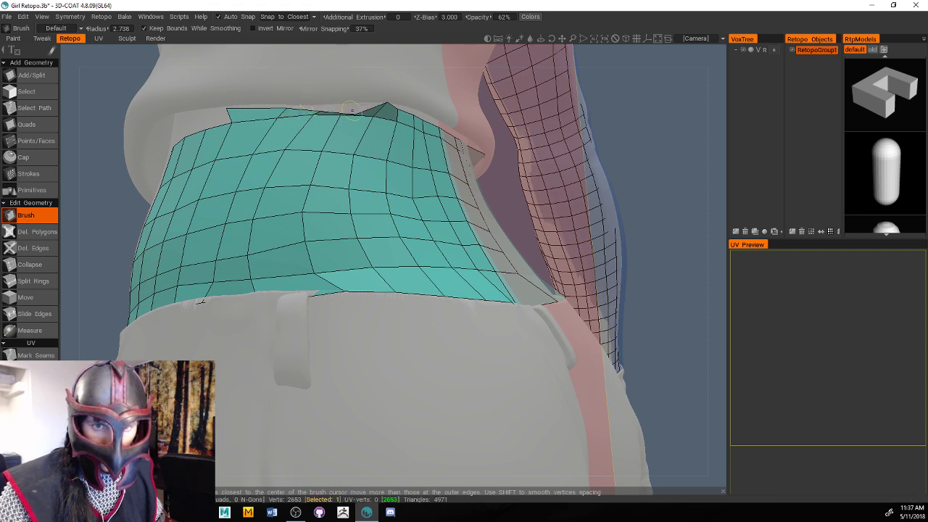
pyautogui.moveTo(378, 106)
pyautogui.mouseDown()
pyautogui.moveTo(386, 104)
pyautogui.moveTo(373, 99)
pyautogui.mouseUp()
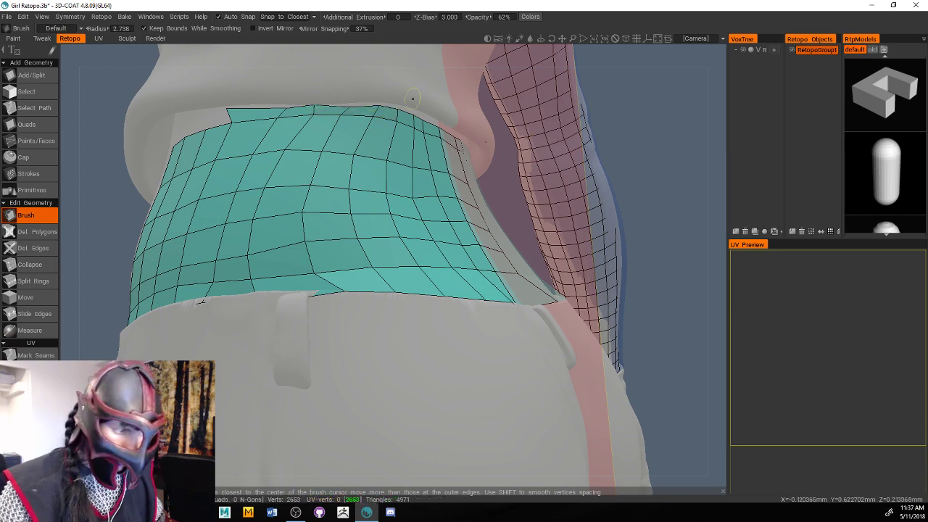
# Examine the finished front midriff mesh between the waistband and the shirt hem from several angles and distances
pyautogui.moveTo(569, 91); pyautogui.dragTo(640, 172, button='right')
pyautogui.moveTo(641, 172); pyautogui.dragTo(584, 167)
pyautogui.scroll(3, 584, 168)
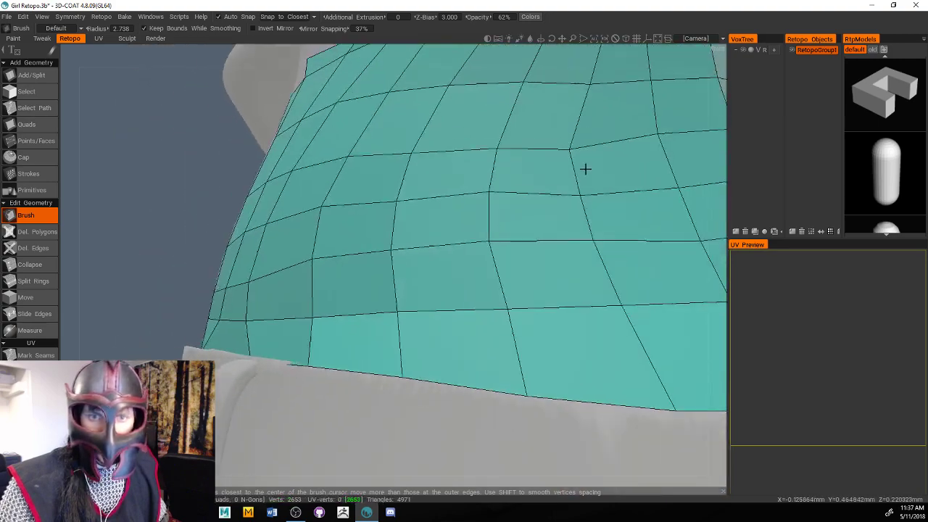
pyautogui.scroll(-2, 584, 167)
pyautogui.scroll(-5, 220, 165)
pyautogui.scroll(4, 223, 169)
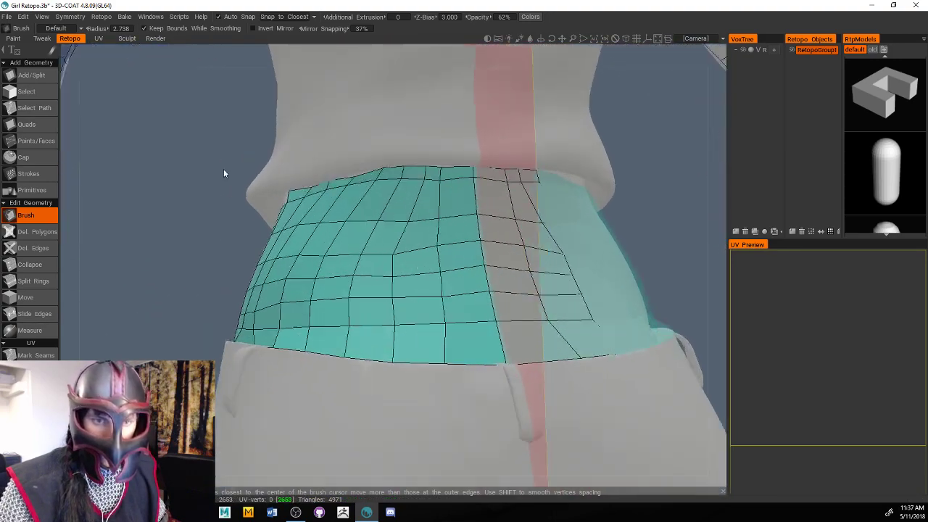
pyautogui.scroll(-4, 132, 191)
pyautogui.moveTo(133, 182); pyautogui.dragTo(210, 146)
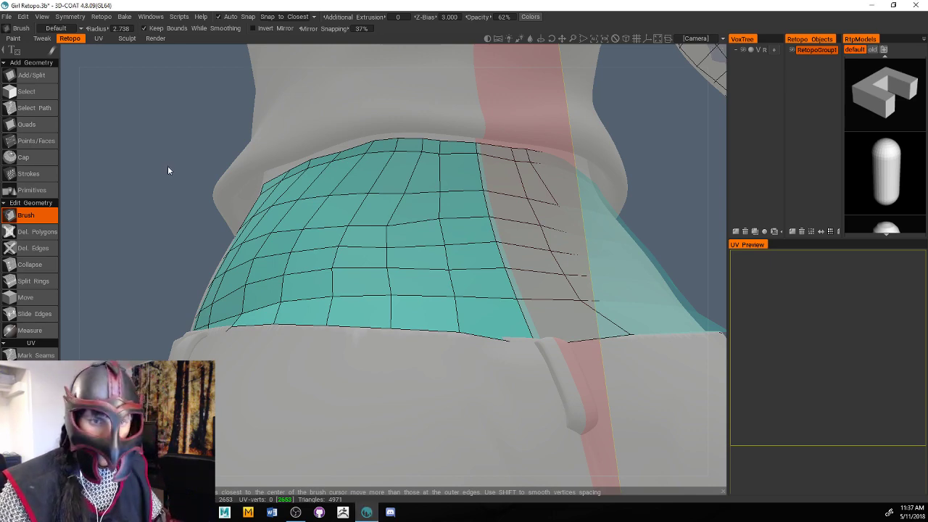
# With the Brush tool, pull the narrow row's upper edge vertices across the front of the midriff up under the shirt hem
pyautogui.scroll(6, 174, 174)
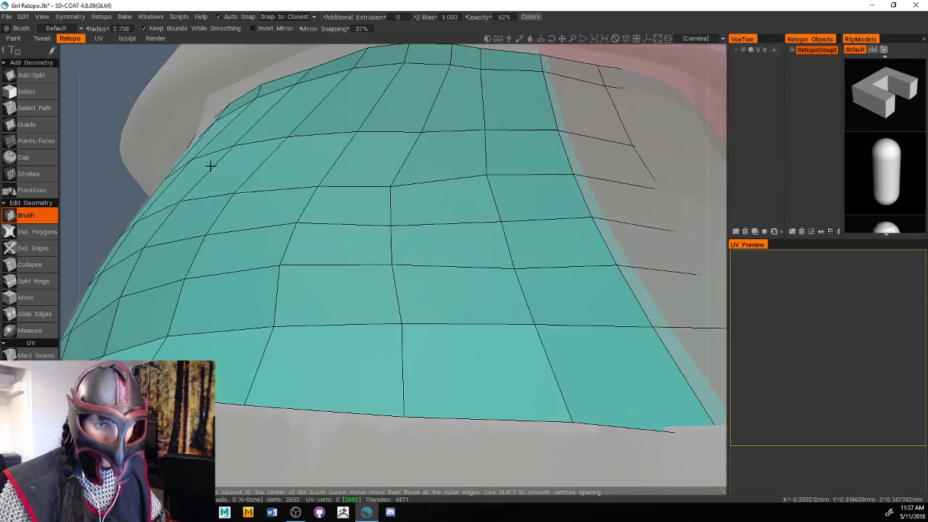
pyautogui.scroll(-1, 210, 166)
pyautogui.moveTo(128, 87); pyautogui.dragTo(286, 182, button='middle')
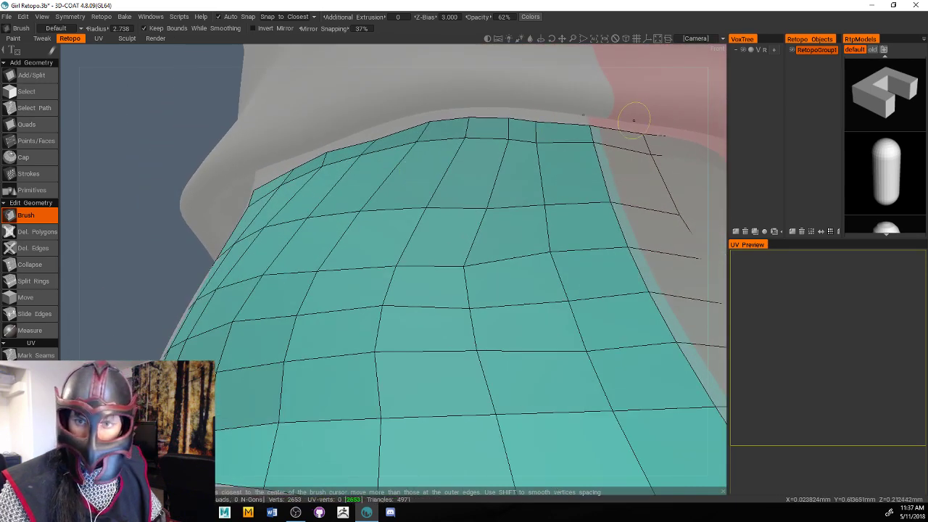
pyautogui.moveTo(590, 125); pyautogui.dragTo(581, 95)
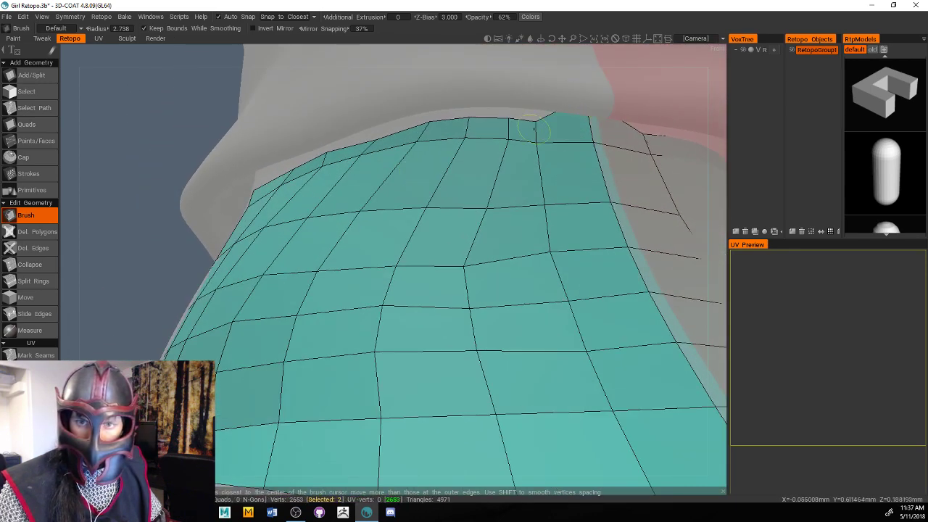
pyautogui.moveTo(535, 122); pyautogui.dragTo(527, 82)
pyautogui.moveTo(512, 115)
pyautogui.mouseDown()
pyautogui.moveTo(498, 106)
pyautogui.moveTo(424, 116)
pyautogui.moveTo(384, 87)
pyautogui.moveTo(395, 91)
pyautogui.mouseUp()
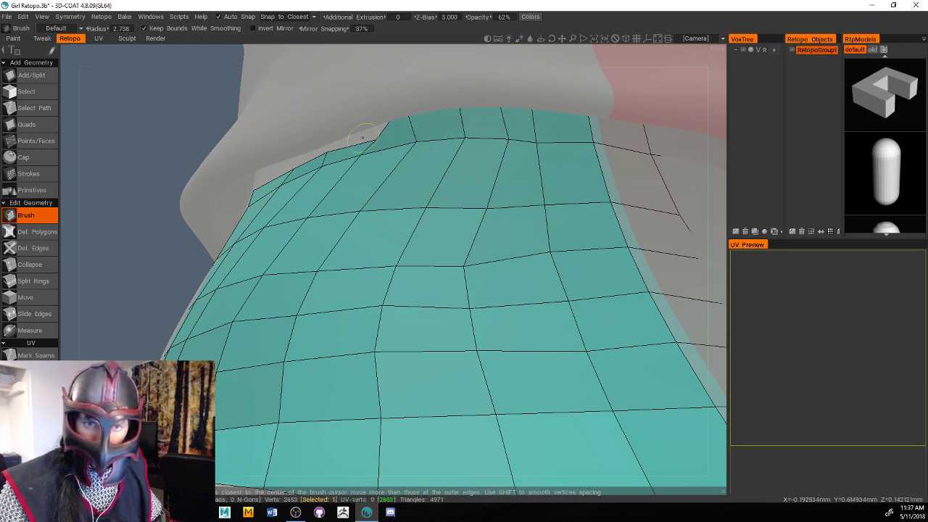
pyautogui.moveTo(363, 136); pyautogui.dragTo(353, 109)
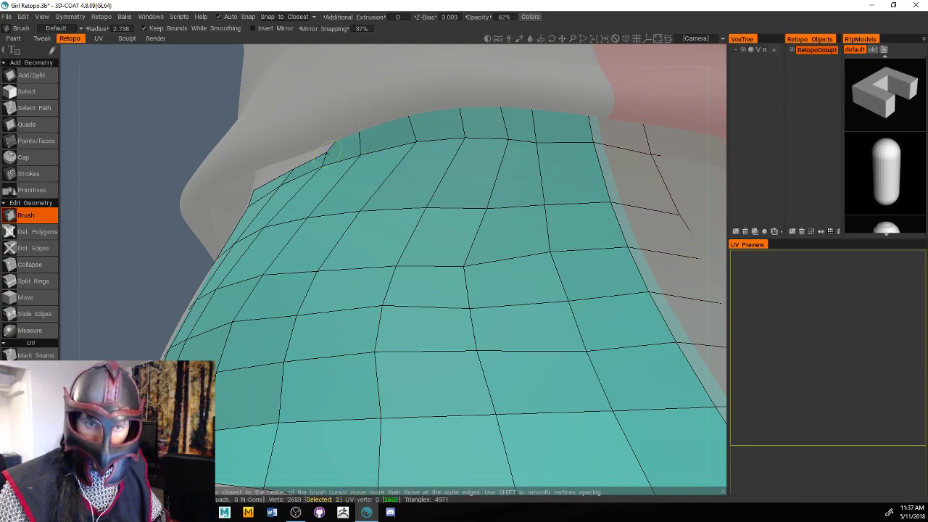
pyautogui.moveTo(328, 150); pyautogui.dragTo(317, 124)
# Pull the narrow row's outer vertices near the side of the waist up under the shirt hem
pyautogui.keyDown('alt'); pyautogui.moveTo(258, 143); pyautogui.dragTo(190, 120, button='right'); pyautogui.keyUp('alt')
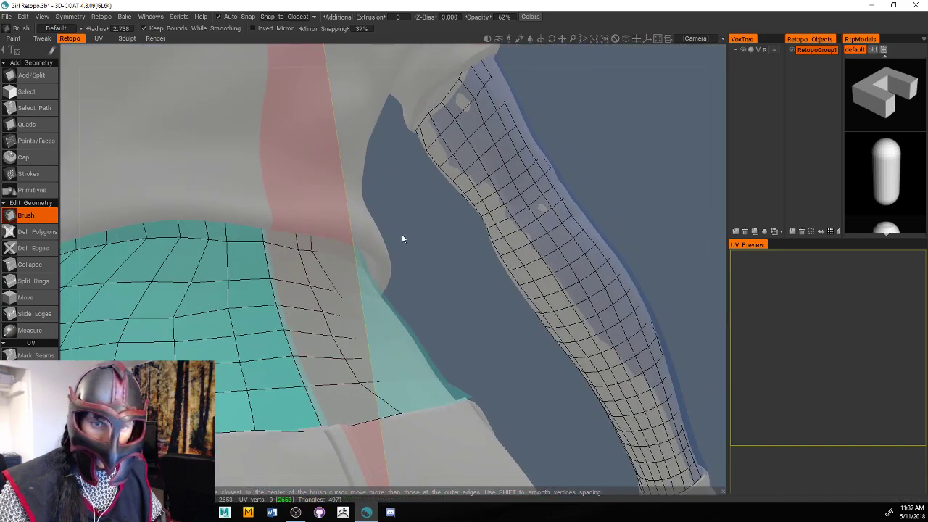
pyautogui.keyDown('alt'); pyautogui.moveTo(529, 219); pyautogui.dragTo(800, 174); pyautogui.keyUp('alt')
pyautogui.keyDown('alt'); pyautogui.moveTo(601, 208); pyautogui.dragTo(703, 176); pyautogui.keyUp('alt')
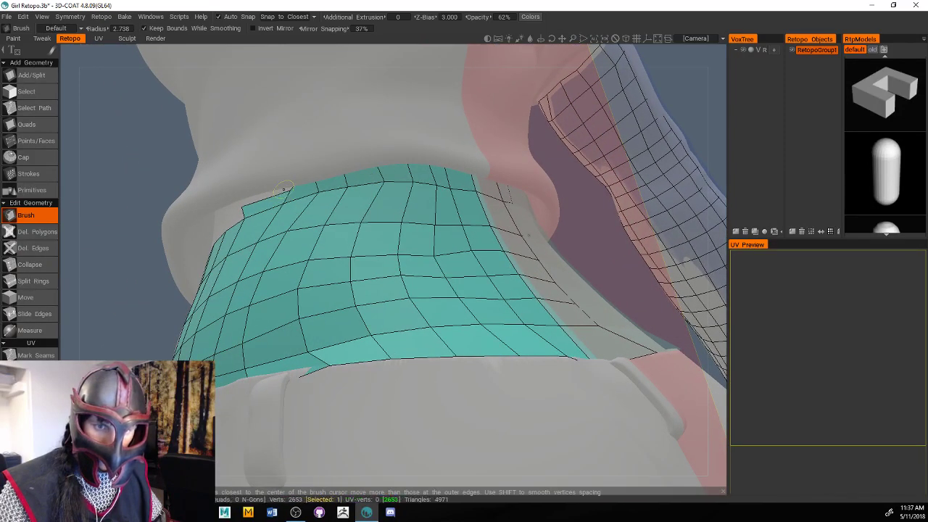
pyautogui.moveTo(283, 190)
pyautogui.mouseDown()
pyautogui.moveTo(266, 167)
pyautogui.moveTo(174, 147)
pyautogui.moveTo(259, 218)
pyautogui.moveTo(743, 162)
pyautogui.moveTo(673, 164)
pyautogui.mouseUp()
pyautogui.moveTo(212, 122); pyautogui.dragTo(203, 116)
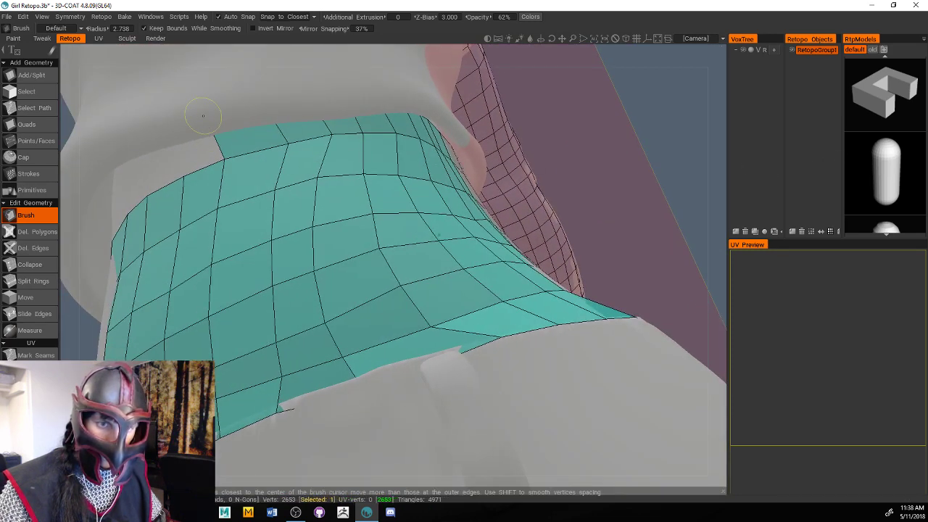
# Examine the waist mesh and its upper edge along the shirt hem from the side, the back and the front
pyautogui.keyDown('alt'); pyautogui.moveTo(565, 156); pyautogui.dragTo(386, 171); pyautogui.keyUp('alt')
pyautogui.keyDown('alt'); pyautogui.moveTo(386, 171); pyautogui.dragTo(355, 155, button='right'); pyautogui.keyUp('alt')
pyautogui.keyDown('alt'); pyautogui.moveTo(354, 155); pyautogui.dragTo(427, 265); pyautogui.keyUp('alt')
pyautogui.keyDown('alt'); pyautogui.moveTo(427, 265); pyautogui.dragTo(481, 259, button='right'); pyautogui.keyUp('alt')
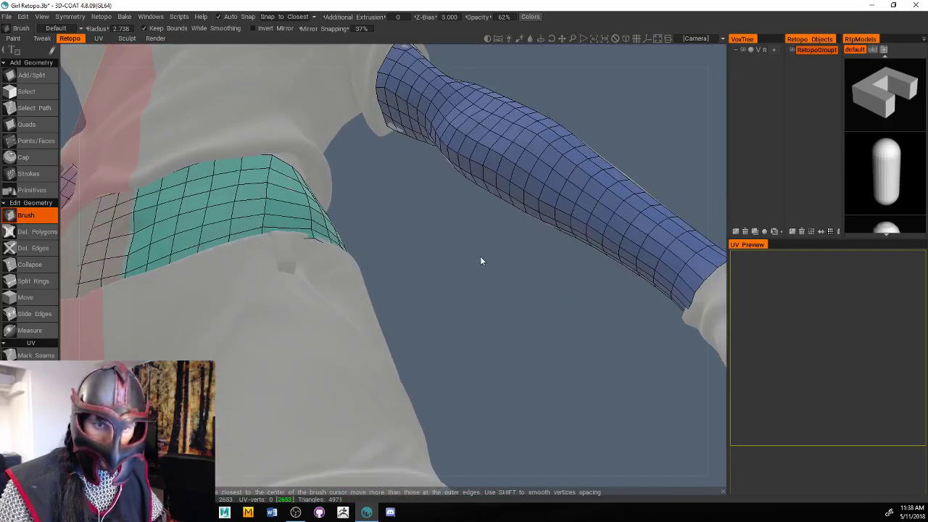
pyautogui.moveTo(481, 259)
pyautogui.keyDown('alt'); pyautogui.mouseDown()
pyautogui.moveTo(534, 242)
pyautogui.moveTo(510, 241)
pyautogui.moveTo(611, 259)
pyautogui.moveTo(489, 254)
pyautogui.mouseUp(); pyautogui.keyUp('alt')
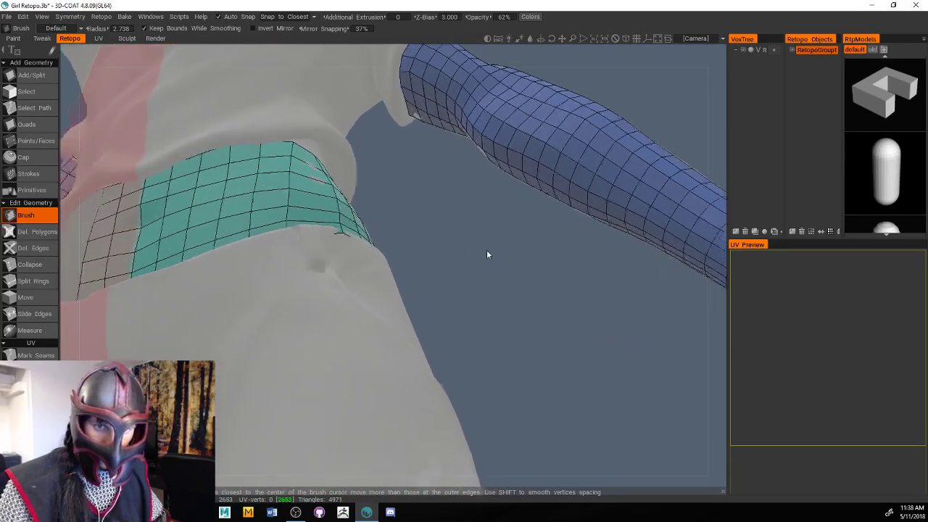
pyautogui.keyDown('alt'); pyautogui.moveTo(489, 255); pyautogui.dragTo(459, 230, button='right'); pyautogui.keyUp('alt')
pyautogui.keyDown('alt'); pyautogui.moveTo(459, 230); pyautogui.dragTo(464, 275); pyautogui.keyUp('alt')
pyautogui.keyDown('alt'); pyautogui.moveTo(464, 275); pyautogui.dragTo(285, 211, button='right'); pyautogui.keyUp('alt')
pyautogui.keyDown('alt'); pyautogui.moveTo(286, 210); pyautogui.dragTo(239, 218); pyautogui.keyUp('alt')
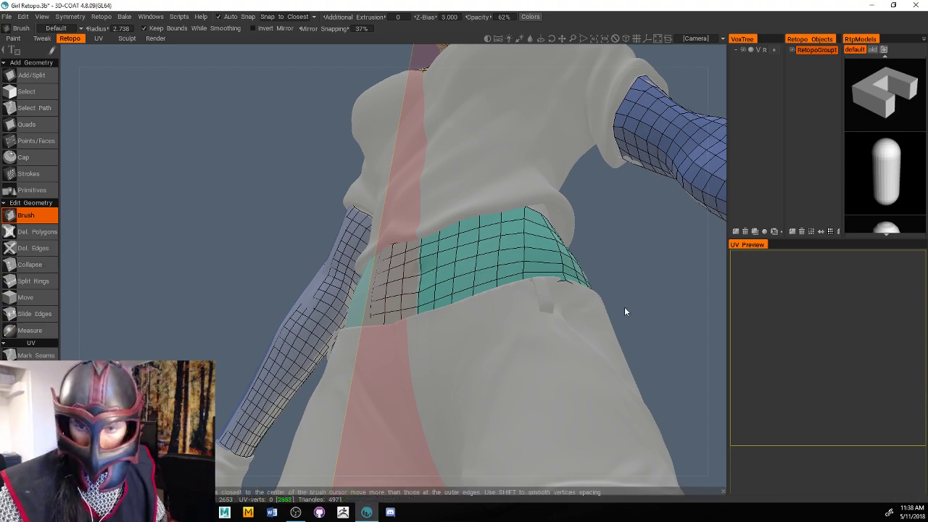
pyautogui.keyDown('alt'); pyautogui.moveTo(624, 306); pyautogui.dragTo(574, 330); pyautogui.keyUp('alt')
pyautogui.keyDown('alt'); pyautogui.moveTo(574, 331); pyautogui.dragTo(563, 315, button='right'); pyautogui.keyUp('alt')
pyautogui.keyDown('alt'); pyautogui.moveTo(563, 315); pyautogui.dragTo(545, 395, button='middle'); pyautogui.keyUp('alt')
pyautogui.press('KP_8')
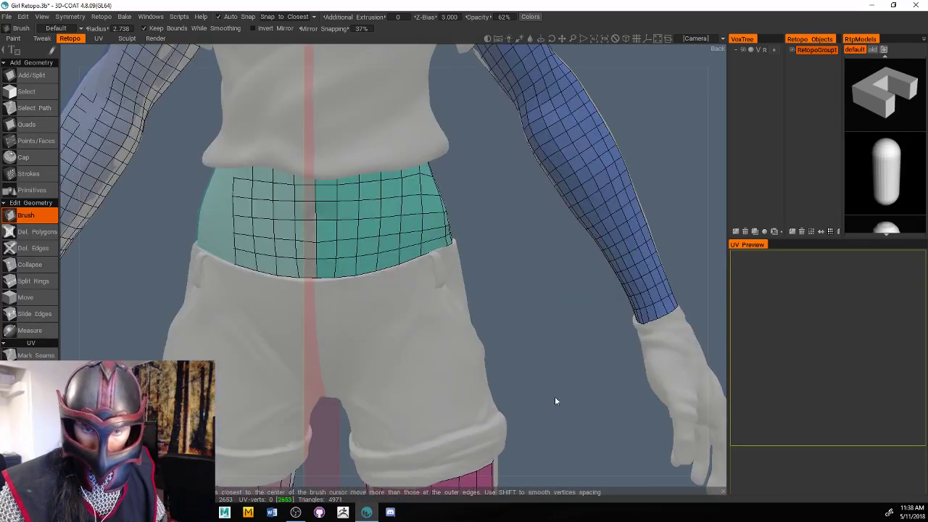
pyautogui.keyDown('alt'); pyautogui.moveTo(556, 400); pyautogui.dragTo(559, 290, button='right'); pyautogui.keyUp('alt')
pyautogui.keyDown('alt'); pyautogui.moveTo(559, 290); pyautogui.dragTo(356, 287); pyautogui.keyUp('alt')
pyautogui.keyDown('alt'); pyautogui.moveTo(357, 286); pyautogui.dragTo(339, 245, button='right'); pyautogui.keyUp('alt')
pyautogui.keyDown('alt'); pyautogui.moveTo(505, 274); pyautogui.dragTo(211, 298); pyautogui.keyUp('alt')
pyautogui.keyDown('alt'); pyautogui.moveTo(212, 298); pyautogui.dragTo(251, 263, button='right'); pyautogui.keyUp('alt')
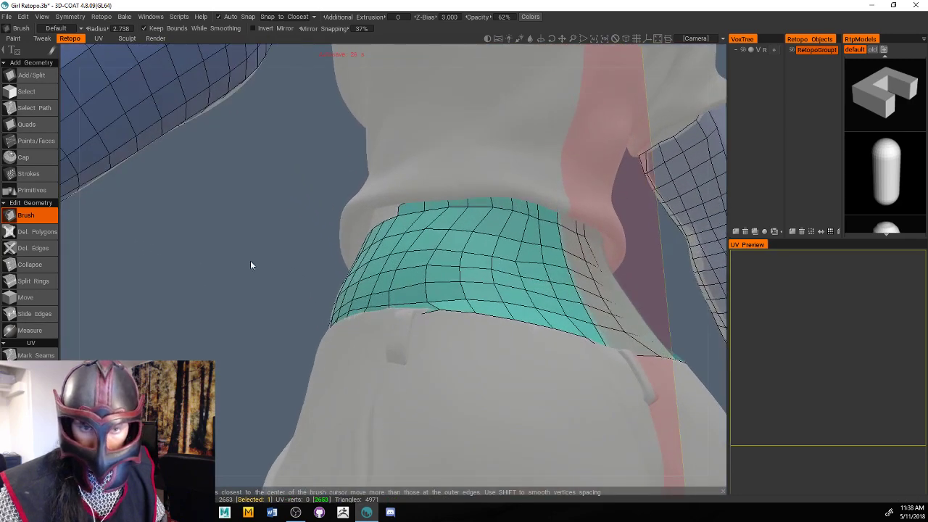
# Delete the narrow row of quads under the shirt hem at the front of the midriff with Del. Polygons
pyautogui.click(40, 232)
pyautogui.click(382, 234)
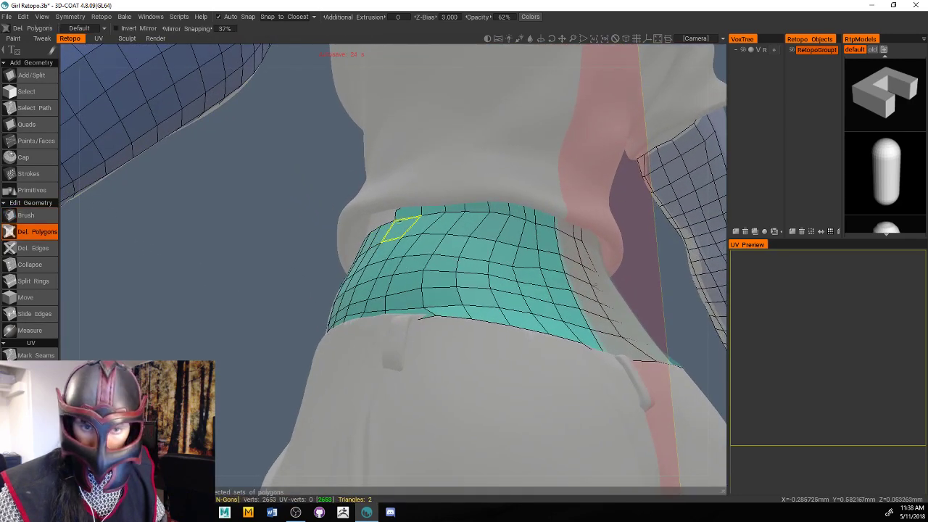
pyautogui.moveTo(475, 204); pyautogui.dragTo(565, 225)
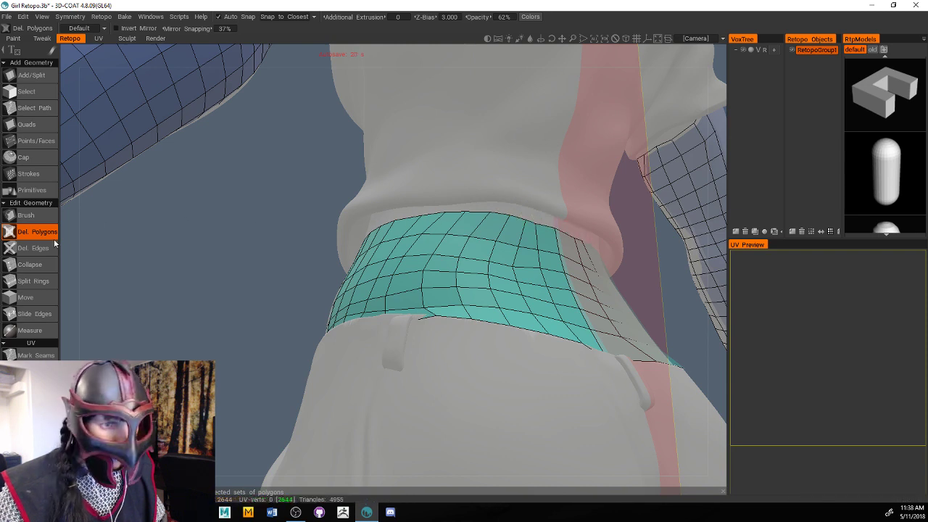
# Use Split Rings to add two edge loops around the waist in the uppermost band of quads, close below the upper edge
pyautogui.click(33, 280)
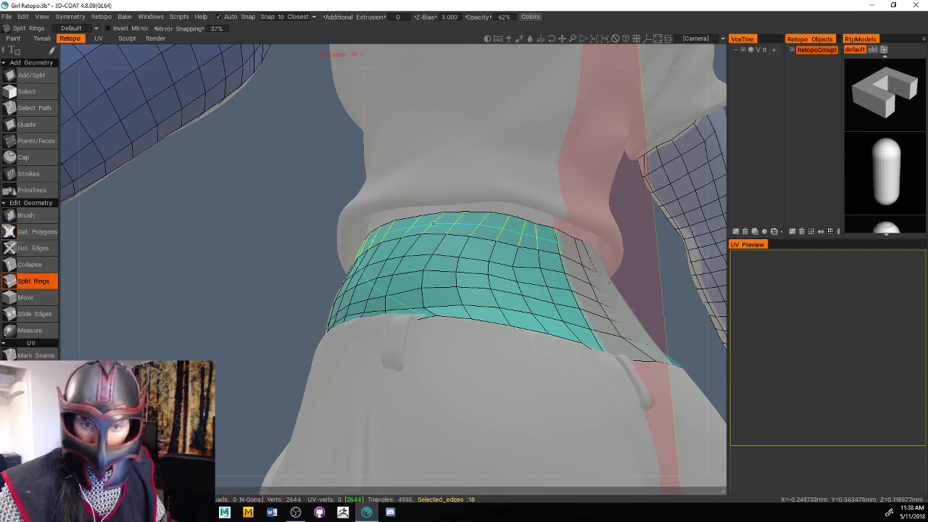
pyautogui.click(437, 225)
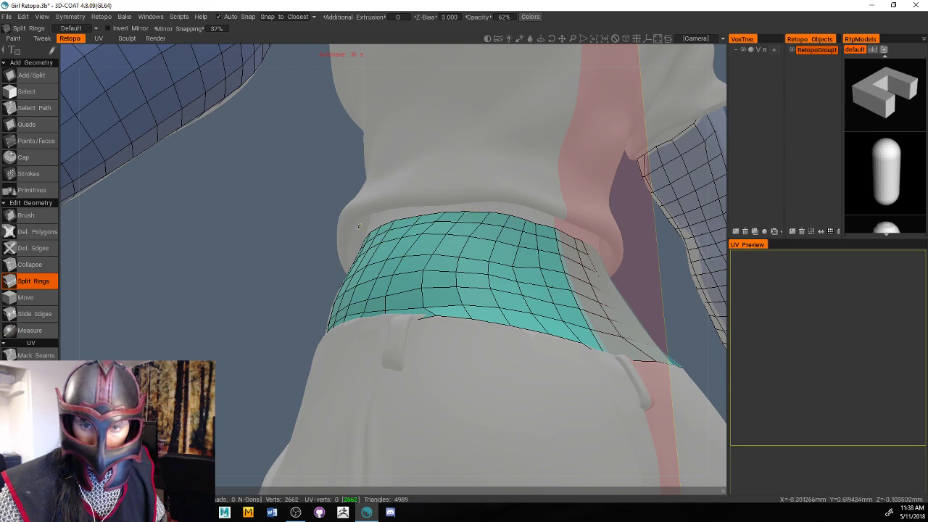
pyautogui.moveTo(358, 226); pyautogui.dragTo(594, 268)
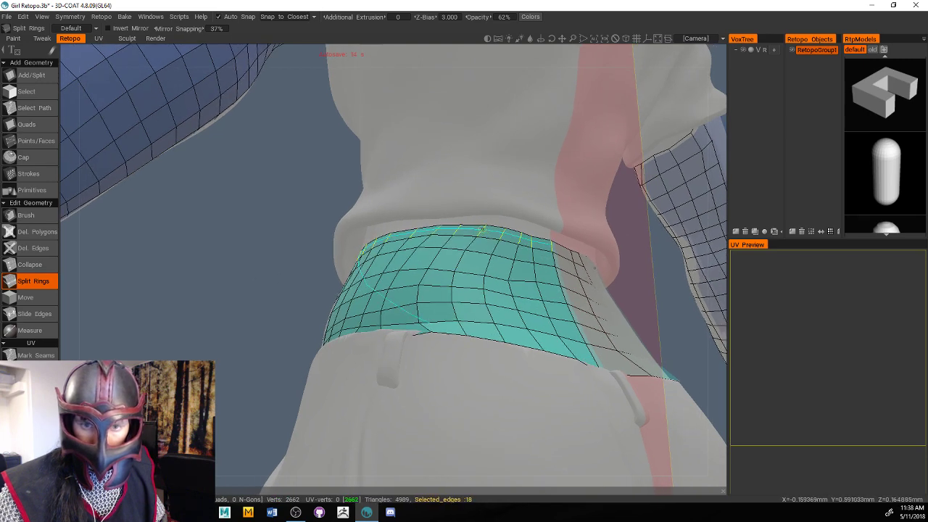
pyautogui.click(482, 228)
# Try to add a third edge loop near the upper edge of the waist mesh, and undo it
pyautogui.moveTo(288, 234); pyautogui.dragTo(484, 244)
pyautogui.scroll(5, 553, 200)
pyautogui.click(463, 223)
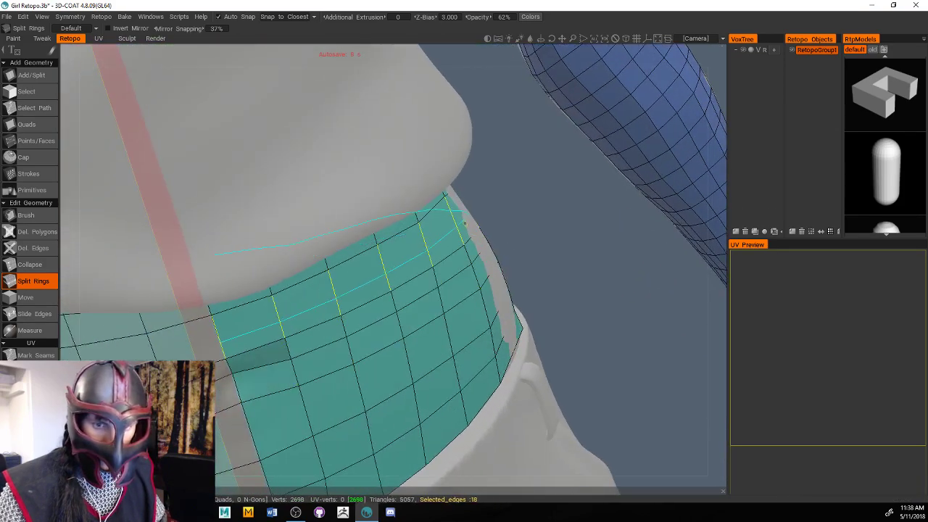
pyautogui.hotkey('ctrl', 'z')
# With the Brush tool, move the upper edge vertices at the back of the waist, from the symmetry plane outward, under the shirt hem
pyautogui.scroll(-5, 553, 251)
pyautogui.moveTo(553, 250); pyautogui.dragTo(534, 273)
pyautogui.scroll(8, 495, 270)
pyautogui.scroll(-6, 487, 263)
pyautogui.scroll(5, 505, 331)
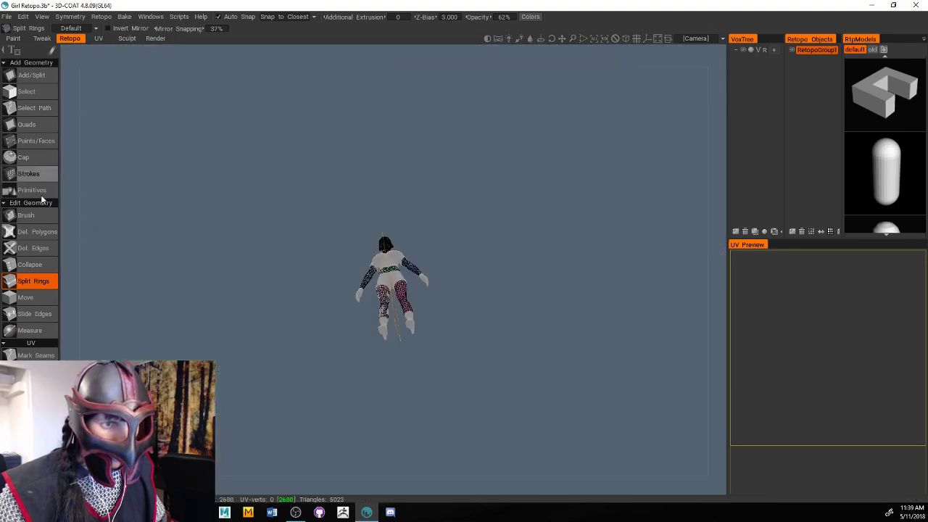
pyautogui.click(43, 214)
pyautogui.scroll(5, 570, 226)
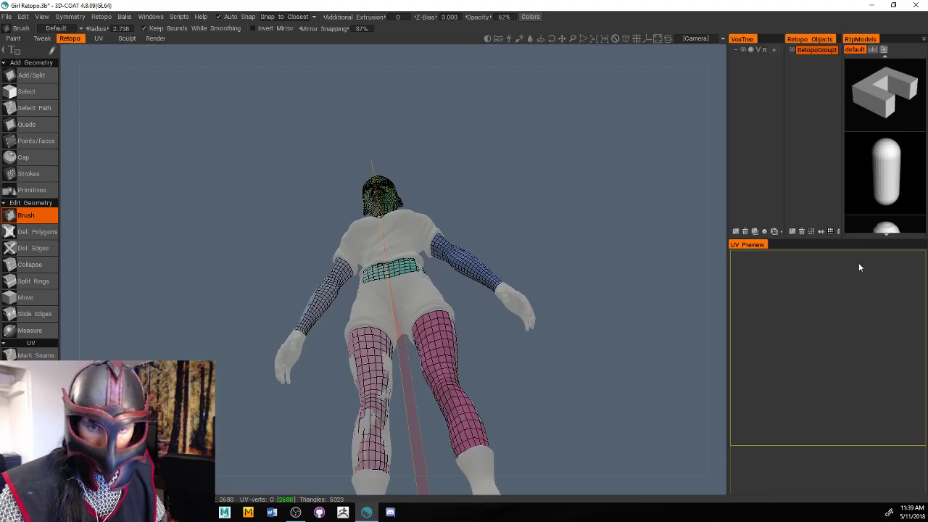
pyautogui.scroll(8, 702, 201)
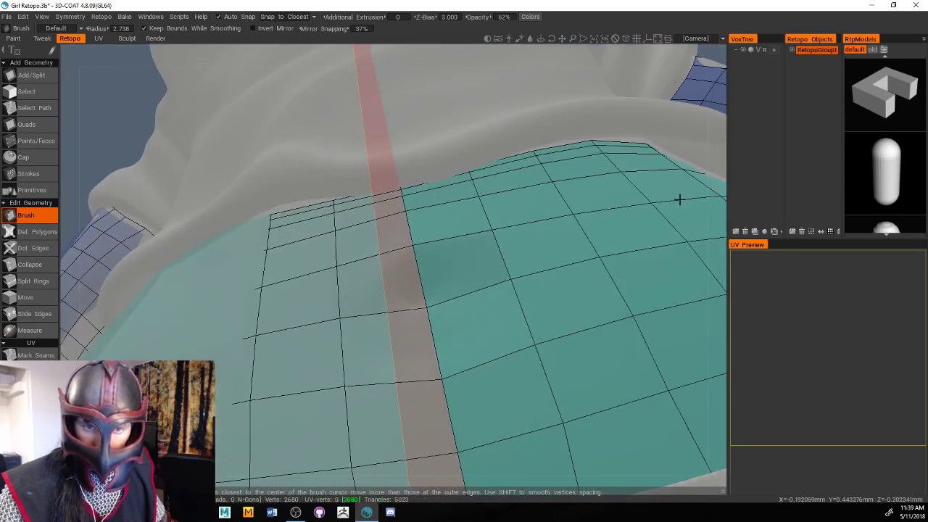
pyautogui.moveTo(710, 146); pyautogui.dragTo(614, 156, button='right')
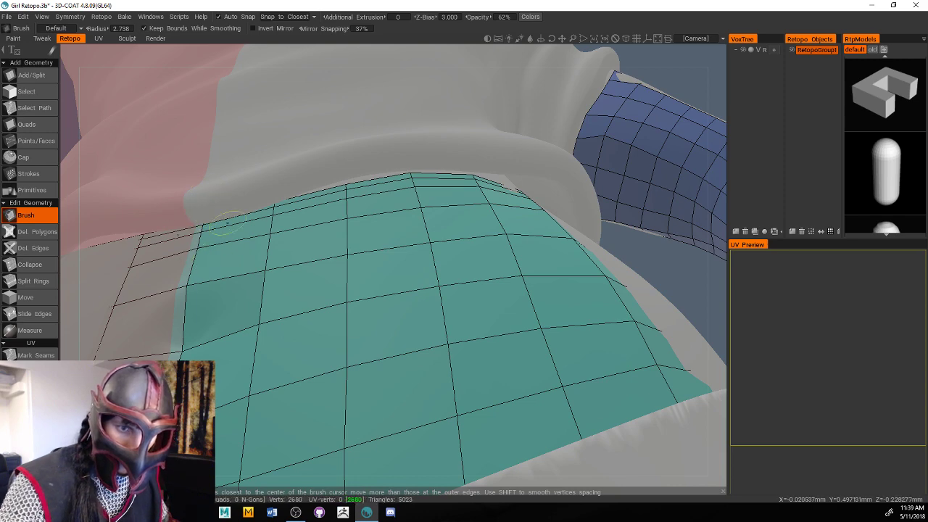
pyautogui.moveTo(574, 197)
pyautogui.mouseDown(button='right')
pyautogui.moveTo(655, 244)
pyautogui.moveTo(599, 304)
pyautogui.moveTo(607, 256)
pyautogui.moveTo(588, 244)
pyautogui.mouseUp(button='right')
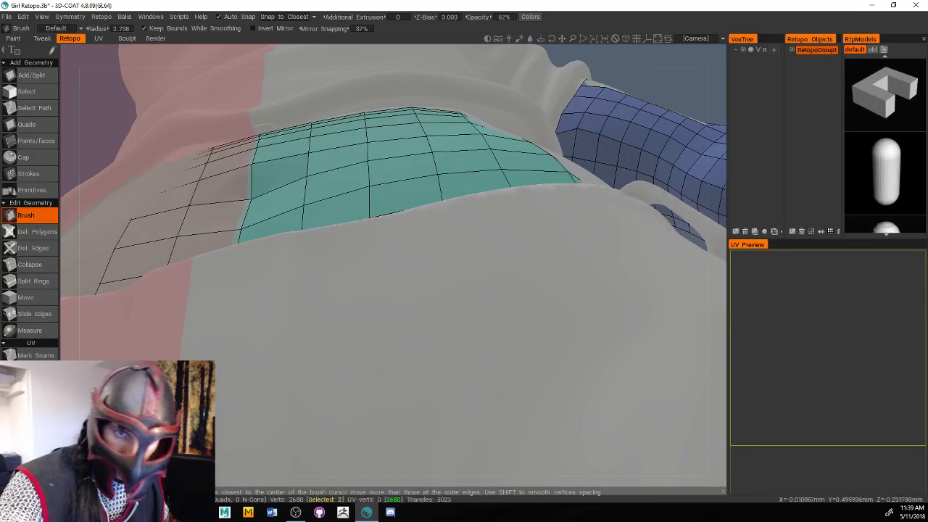
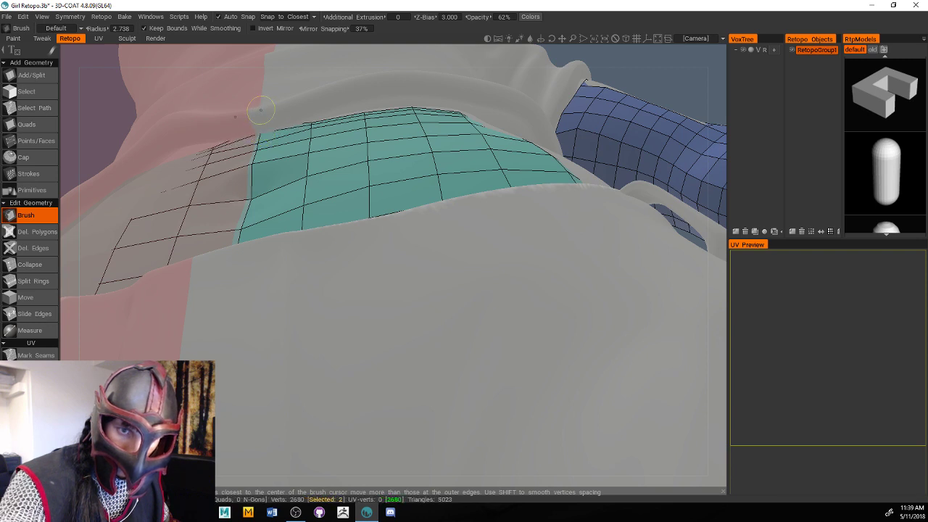
pyautogui.moveTo(312, 122)
pyautogui.mouseDown()
pyautogui.moveTo(310, 110)
pyautogui.moveTo(406, 89)
pyautogui.moveTo(413, 116)
pyautogui.moveTo(410, 102)
pyautogui.moveTo(366, 117)
pyautogui.mouseUp()
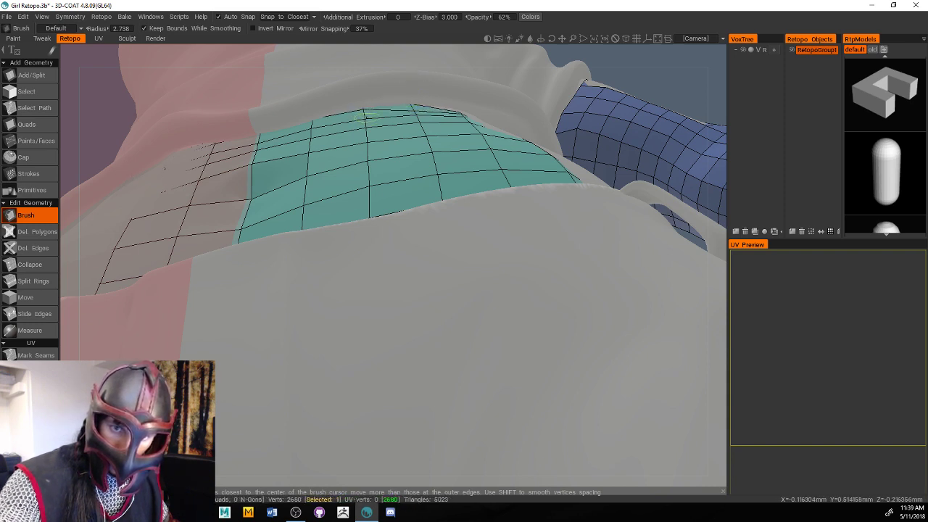
# Move the upper edge vertices between the back and the side of the waist up under the shirt hem
pyautogui.moveTo(608, 71); pyautogui.dragTo(635, 161)
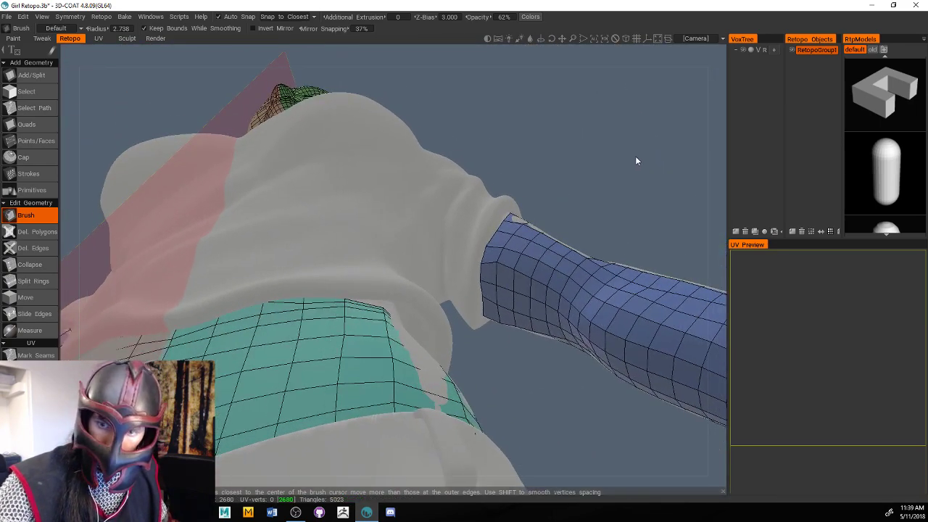
pyautogui.moveTo(714, 236); pyautogui.dragTo(727, 182)
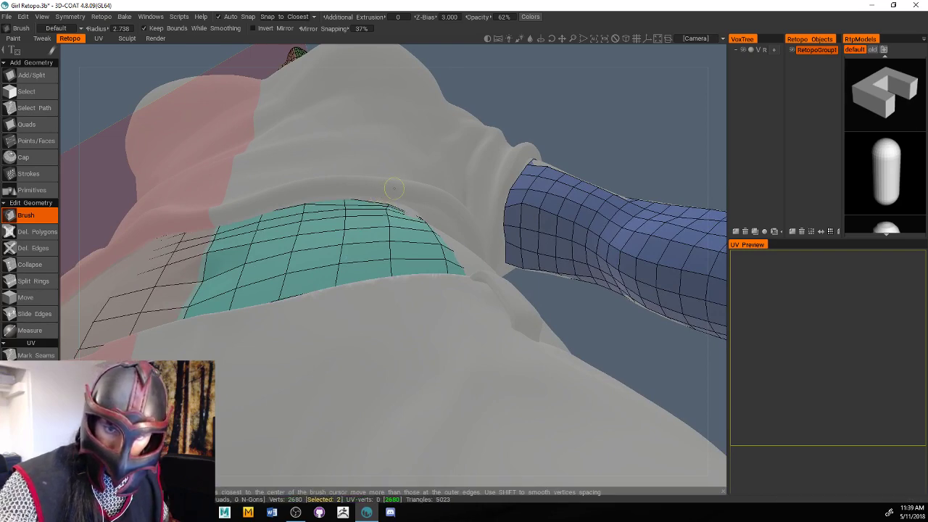
pyautogui.moveTo(576, 116); pyautogui.dragTo(506, 172)
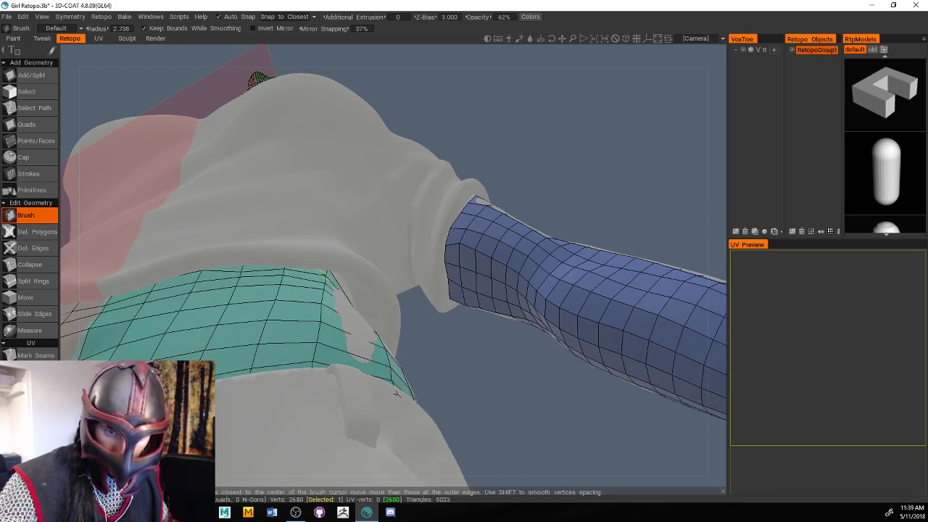
pyautogui.moveTo(457, 325); pyautogui.dragTo(452, 350)
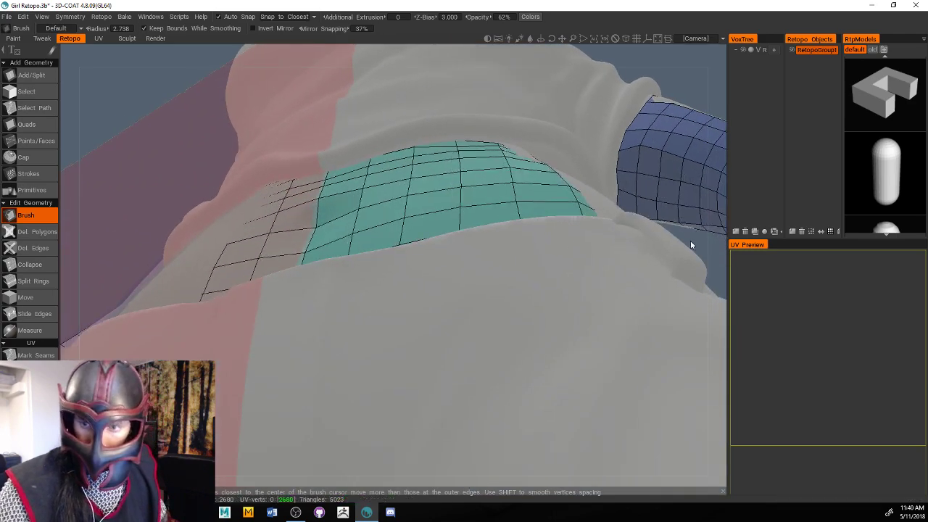
# Adjust the upper edge and adjoining loop vertices at the side of the waist so they follow the surface under the shirt hem
pyautogui.moveTo(690, 240); pyautogui.dragTo(400, 402)
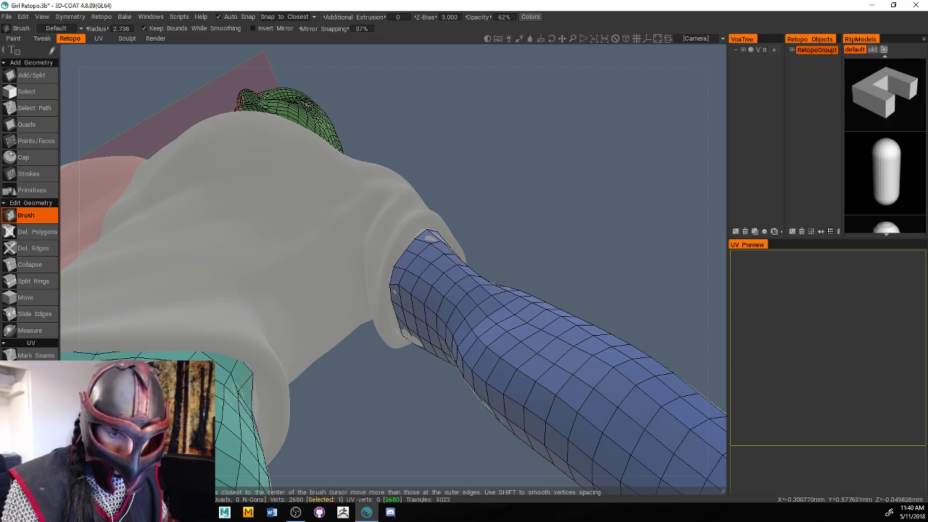
pyautogui.moveTo(275, 396); pyautogui.dragTo(336, 390, button='middle')
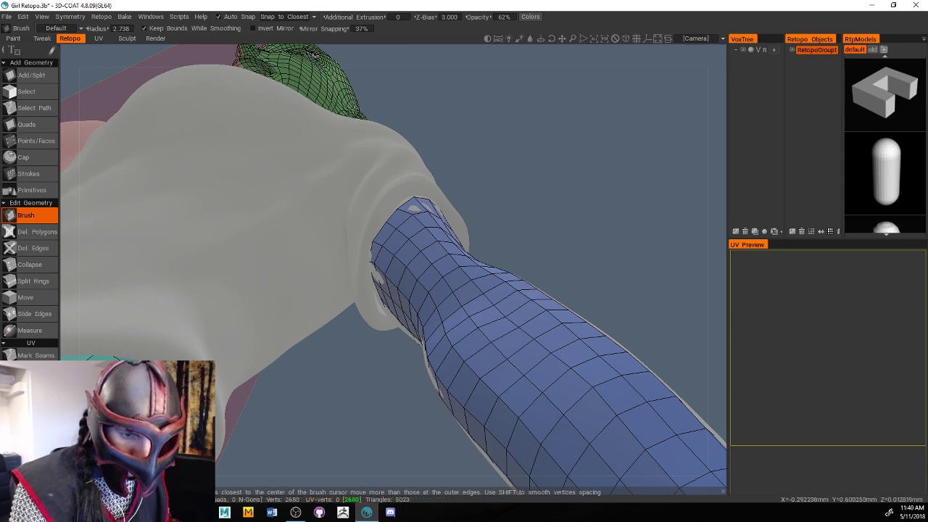
pyautogui.moveTo(284, 404); pyautogui.dragTo(357, 320)
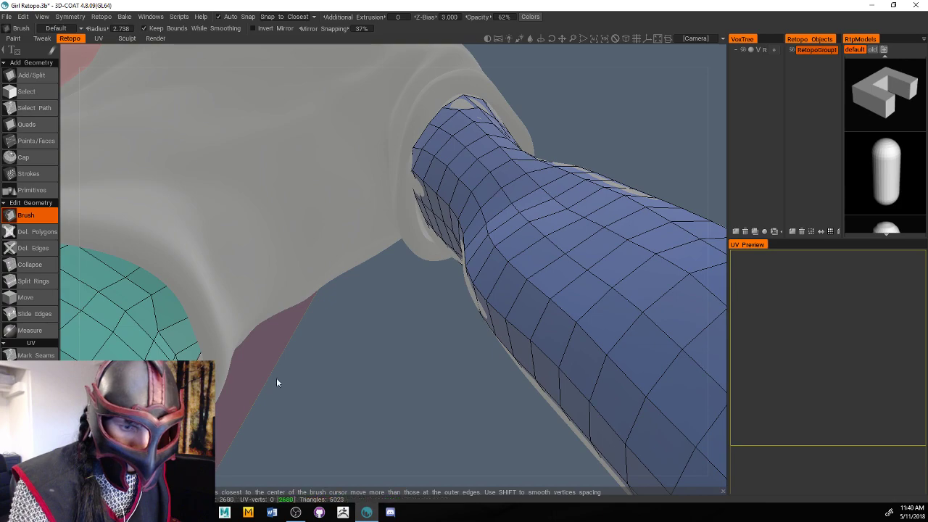
pyautogui.moveTo(276, 382); pyautogui.dragTo(493, 278)
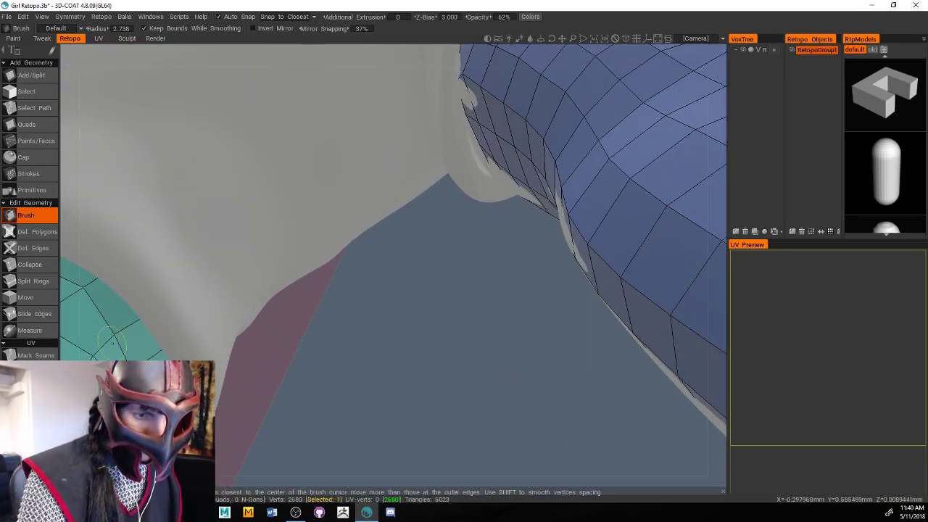
pyautogui.moveTo(112, 340); pyautogui.dragTo(120, 337)
pyautogui.moveTo(83, 287); pyautogui.dragTo(83, 292)
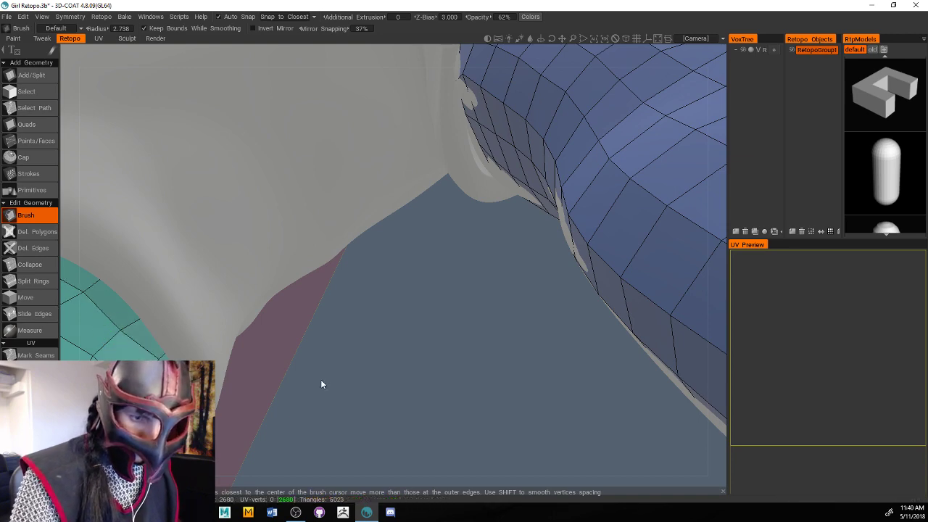
# Move the upper edge vertices between the side and the back of the waist mesh up under the shirt hem
pyautogui.moveTo(321, 384); pyautogui.dragTo(266, 298)
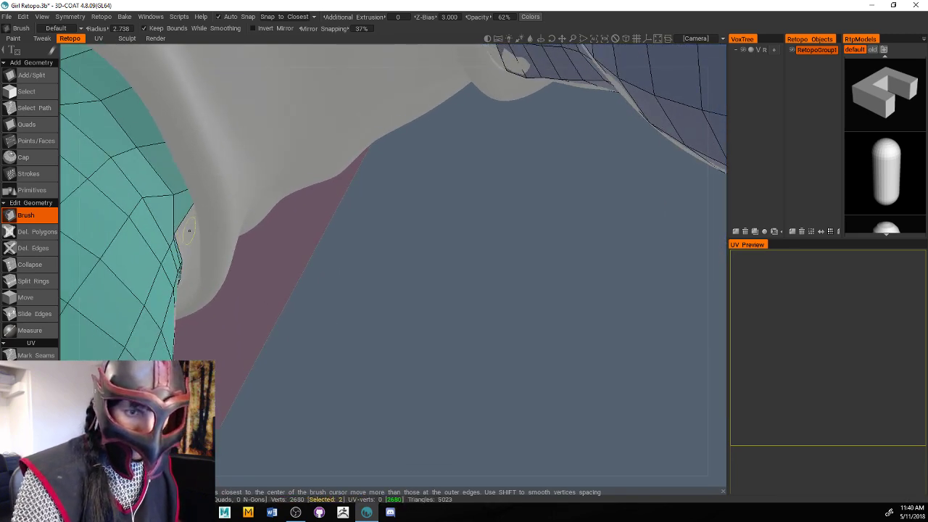
pyautogui.moveTo(263, 245); pyautogui.dragTo(435, 203)
pyautogui.moveTo(467, 275)
pyautogui.mouseDown()
pyautogui.moveTo(428, 184)
pyautogui.moveTo(431, 316)
pyautogui.moveTo(423, 211)
pyautogui.mouseUp()
pyautogui.moveTo(707, 220); pyautogui.dragTo(332, 333)
pyautogui.moveTo(528, 244); pyautogui.dragTo(679, 239, button='right')
pyautogui.moveTo(448, 163); pyautogui.dragTo(321, 375, button='middle')
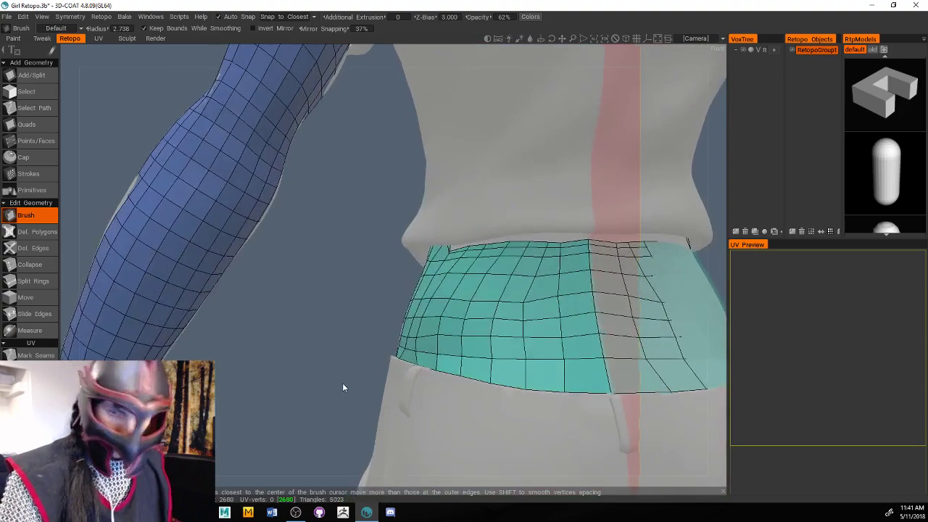
pyautogui.moveTo(342, 386); pyautogui.dragTo(353, 375)
pyautogui.moveTo(353, 376); pyautogui.dragTo(349, 410, button='right')
pyautogui.moveTo(349, 409); pyautogui.dragTo(310, 190, button='middle')
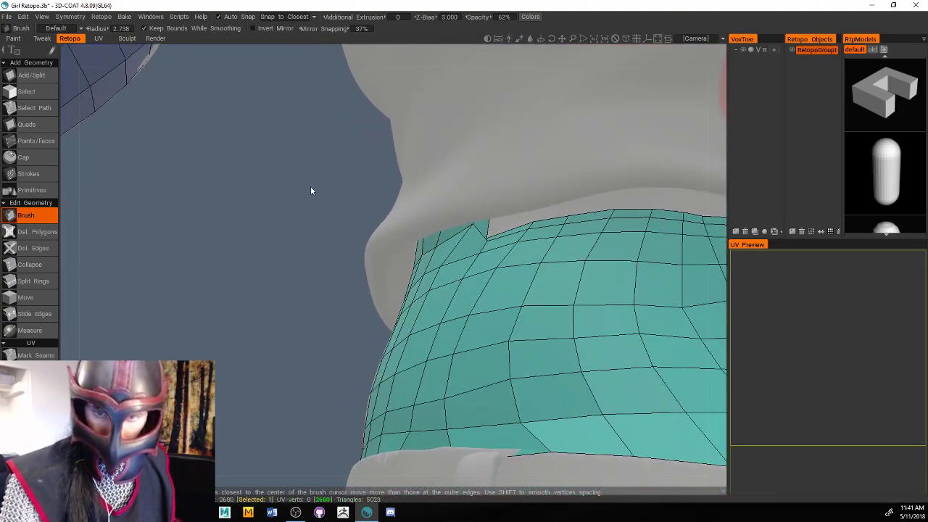
pyautogui.moveTo(480, 238)
pyautogui.mouseDown()
pyautogui.moveTo(536, 212)
pyautogui.moveTo(572, 181)
pyautogui.moveTo(560, 195)
pyautogui.mouseUp()
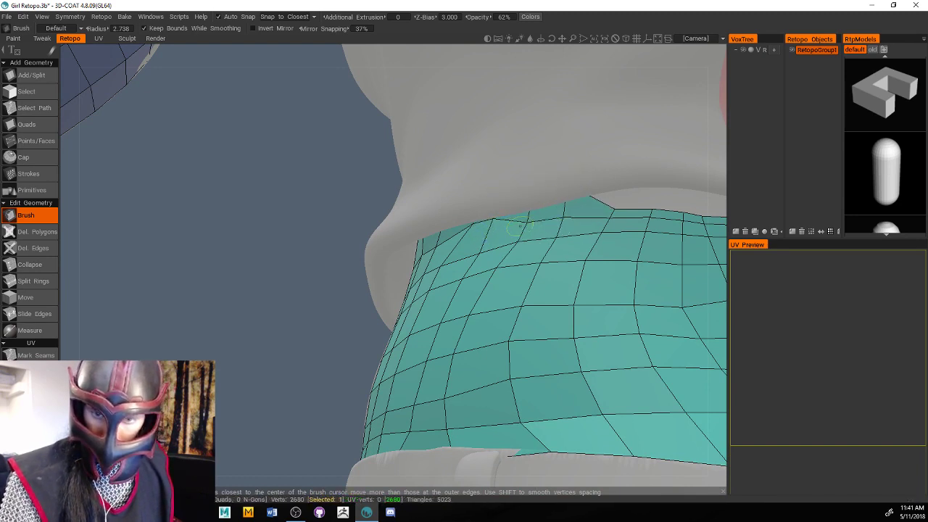
pyautogui.moveTo(250, 359); pyautogui.dragTo(230, 402)
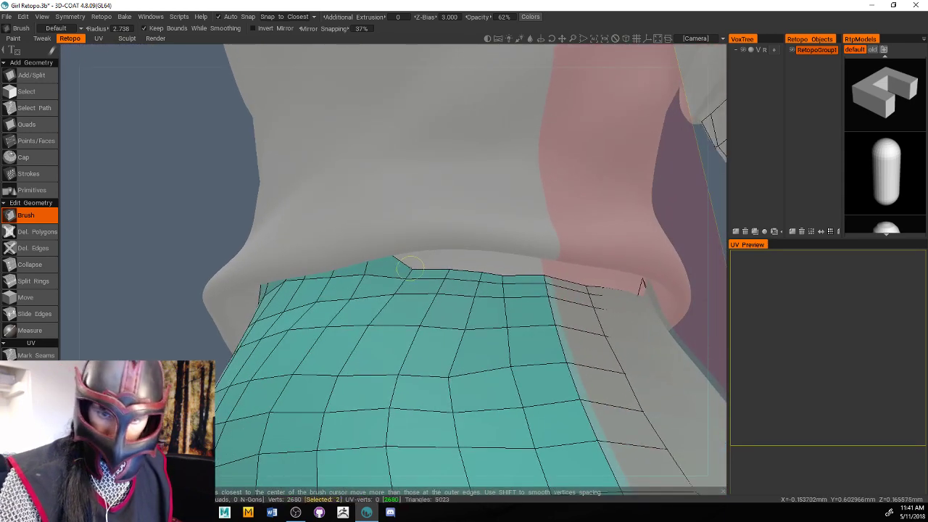
# Move the remaining upper edge vertices at the back of the waist under the shirt hem up to the symmetry plane, evening out the interior vertices
pyautogui.moveTo(408, 267); pyautogui.dragTo(414, 248)
pyautogui.moveTo(458, 271); pyautogui.dragTo(456, 232)
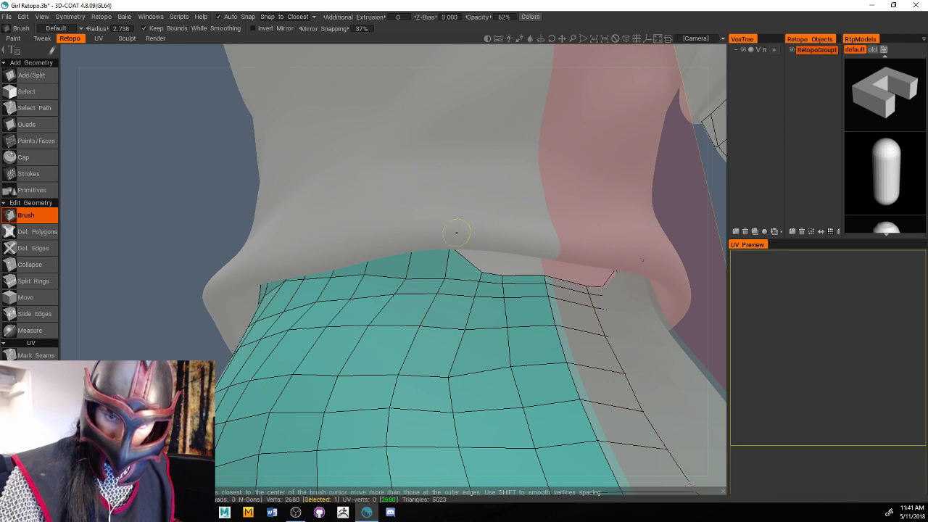
pyautogui.moveTo(487, 263); pyautogui.dragTo(485, 236)
pyautogui.moveTo(509, 268)
pyautogui.mouseDown()
pyautogui.moveTo(506, 225)
pyautogui.moveTo(515, 221)
pyautogui.mouseUp()
pyautogui.moveTo(545, 270); pyautogui.dragTo(540, 231)
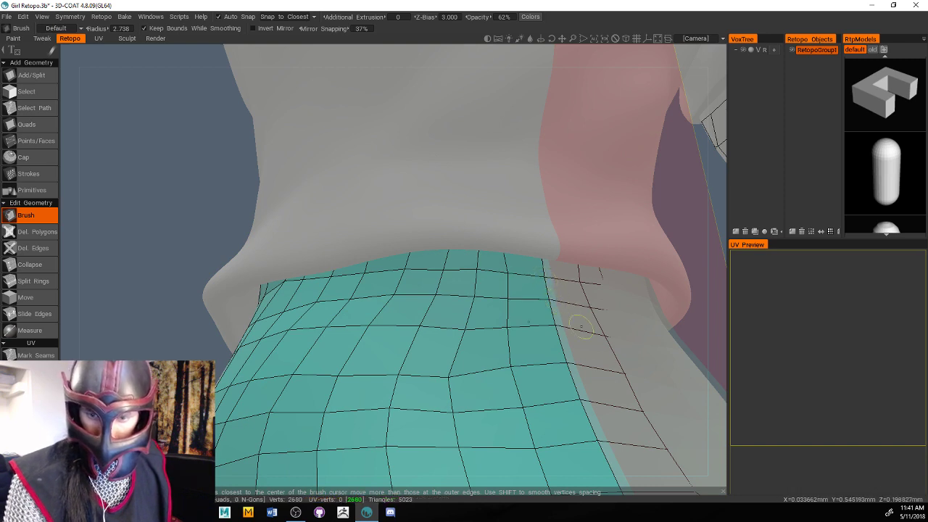
pyautogui.moveTo(540, 366)
pyautogui.mouseDown()
pyautogui.moveTo(253, 384)
pyautogui.moveTo(289, 427)
pyautogui.mouseUp()
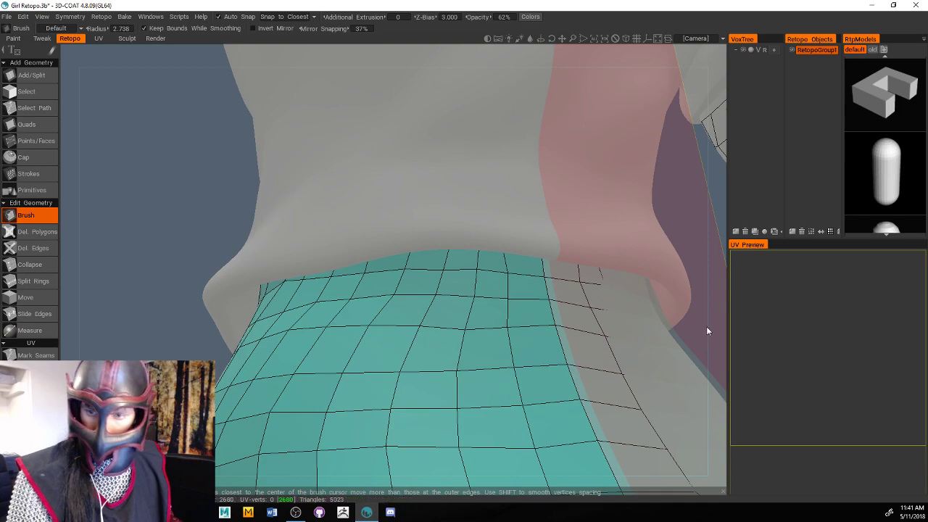
# Adjust the lower edge vertices at the back of the waist mesh so they follow the top of the shorts to the symmetry plane
pyautogui.moveTo(706, 326)
pyautogui.mouseDown(button='right')
pyautogui.moveTo(573, 316)
pyautogui.moveTo(595, 368)
pyautogui.mouseUp(button='right')
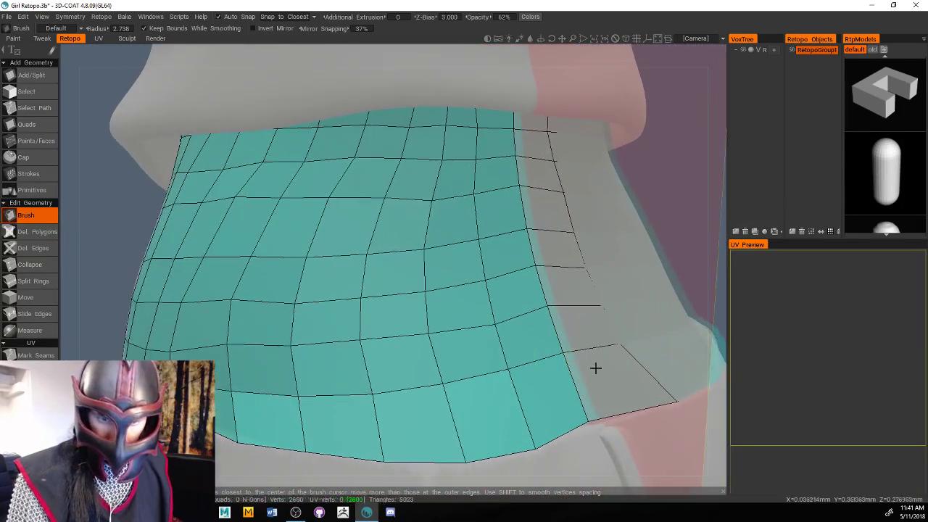
pyautogui.moveTo(237, 439)
pyautogui.keyDown('shift'); pyautogui.mouseDown()
pyautogui.moveTo(331, 446)
pyautogui.moveTo(308, 454)
pyautogui.mouseUp(); pyautogui.keyUp('shift')
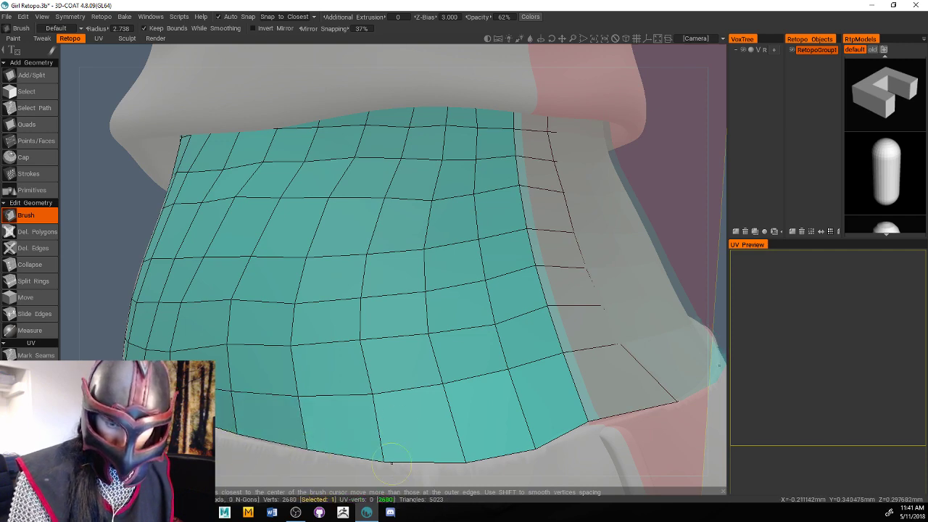
pyautogui.keyDown('shift'); pyautogui.moveTo(391, 463); pyautogui.dragTo(389, 458); pyautogui.keyUp('shift')
pyautogui.keyDown('alt'); pyautogui.moveTo(476, 435); pyautogui.dragTo(451, 395, button='middle'); pyautogui.keyUp('alt')
pyautogui.keyDown('shift'); pyautogui.moveTo(427, 370); pyautogui.dragTo(422, 368); pyautogui.keyUp('shift')
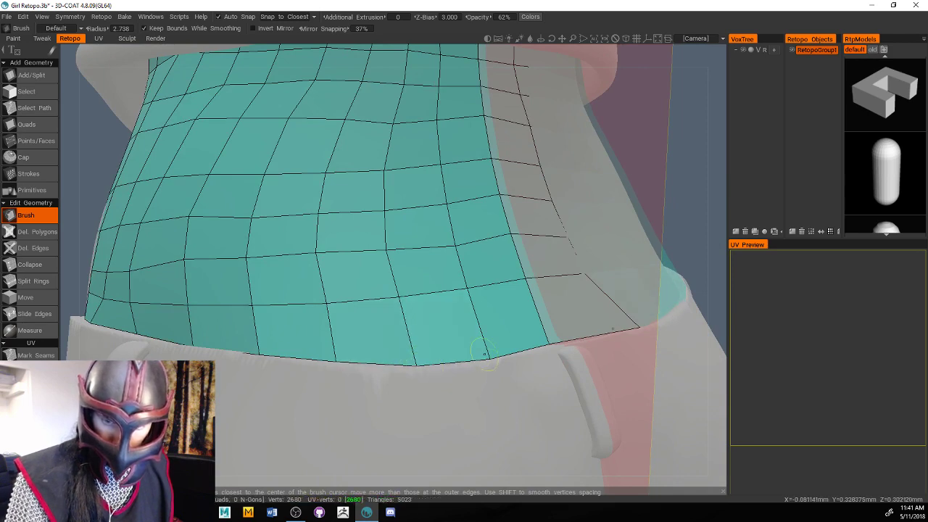
pyautogui.keyDown('shift'); pyautogui.moveTo(484, 353); pyautogui.dragTo(492, 356); pyautogui.keyUp('shift')
pyautogui.keyDown('shift'); pyautogui.moveTo(547, 345); pyautogui.dragTo(550, 343); pyautogui.keyUp('shift')
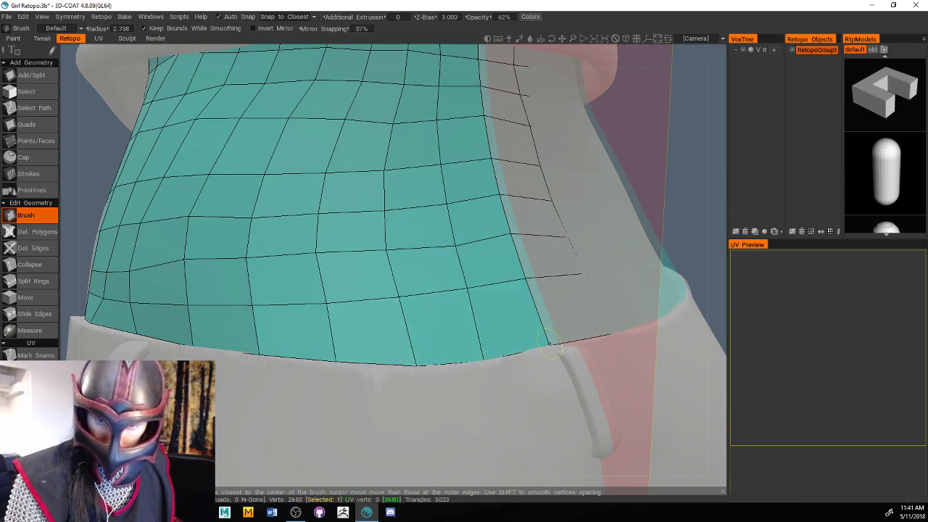
pyautogui.moveTo(687, 224); pyautogui.dragTo(686, 225)
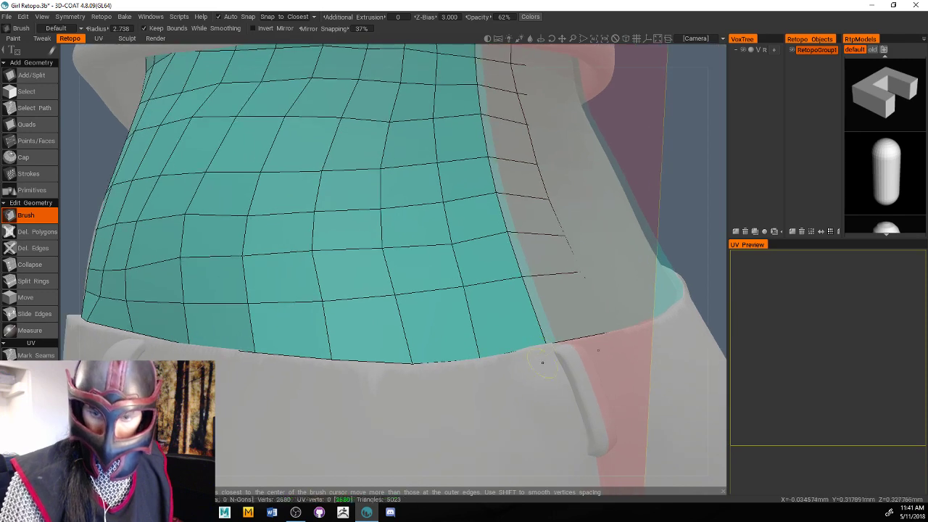
pyautogui.moveTo(545, 339); pyautogui.dragTo(547, 349)
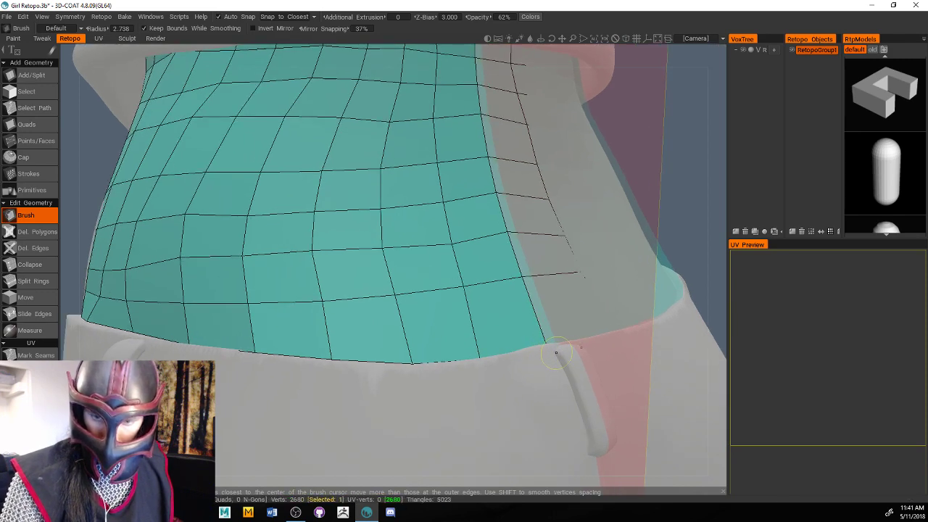
pyautogui.moveTo(414, 363); pyautogui.dragTo(412, 366)
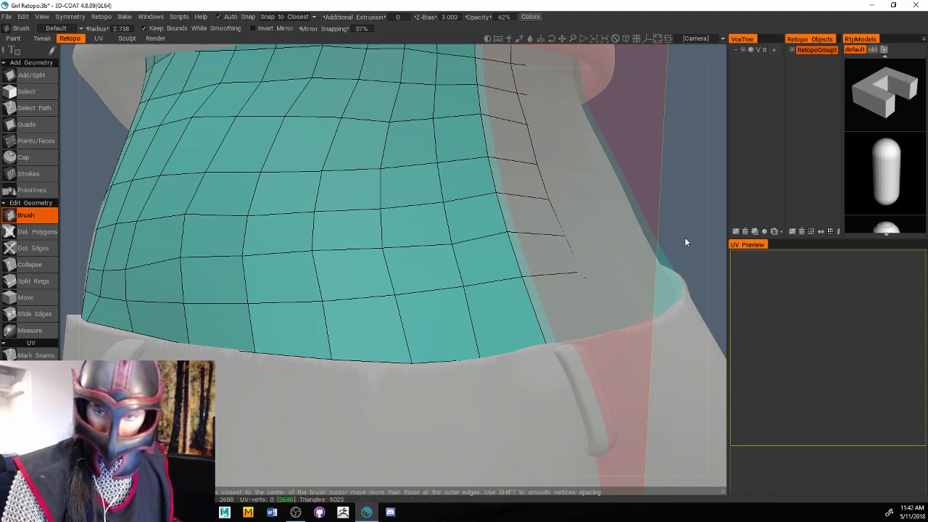
# Set the brush radius to 11.998 and smooth the vertex spacing on the front of the waist mesh
pyautogui.scroll(-3, 684, 237)
pyautogui.moveTo(684, 239); pyautogui.dragTo(839, 277)
pyautogui.scroll(3, 700, 295)
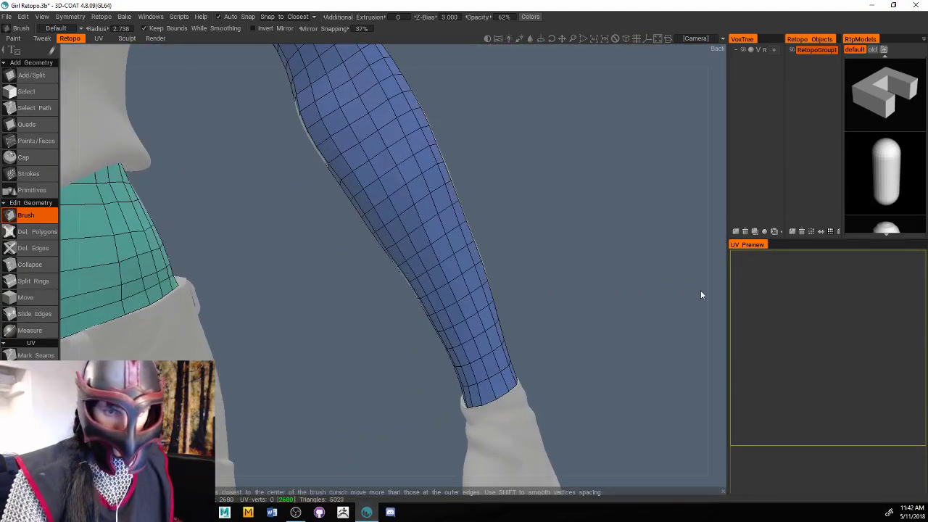
pyautogui.moveTo(700, 295)
pyautogui.mouseDown()
pyautogui.moveTo(470, 354)
pyautogui.moveTo(553, 352)
pyautogui.moveTo(524, 362)
pyautogui.moveTo(363, 283)
pyautogui.moveTo(363, 243)
pyautogui.moveTo(391, 190)
pyautogui.moveTo(406, 184)
pyautogui.moveTo(241, 246)
pyautogui.moveTo(198, 279)
pyautogui.moveTo(355, 270)
pyautogui.moveTo(430, 355)
pyautogui.moveTo(406, 354)
pyautogui.moveTo(424, 355)
pyautogui.moveTo(399, 342)
pyautogui.moveTo(341, 350)
pyautogui.moveTo(217, 311)
pyautogui.mouseUp()
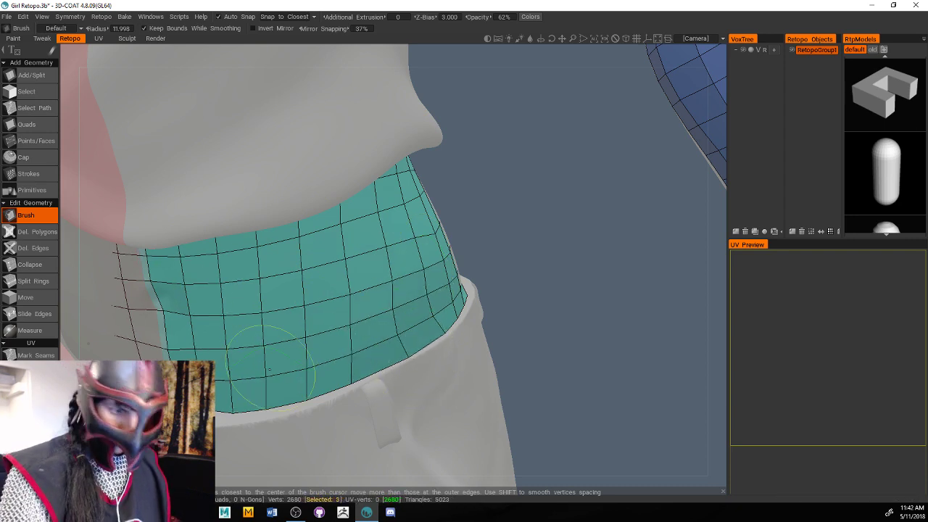
pyautogui.moveTo(269, 370); pyautogui.dragTo(387, 389)
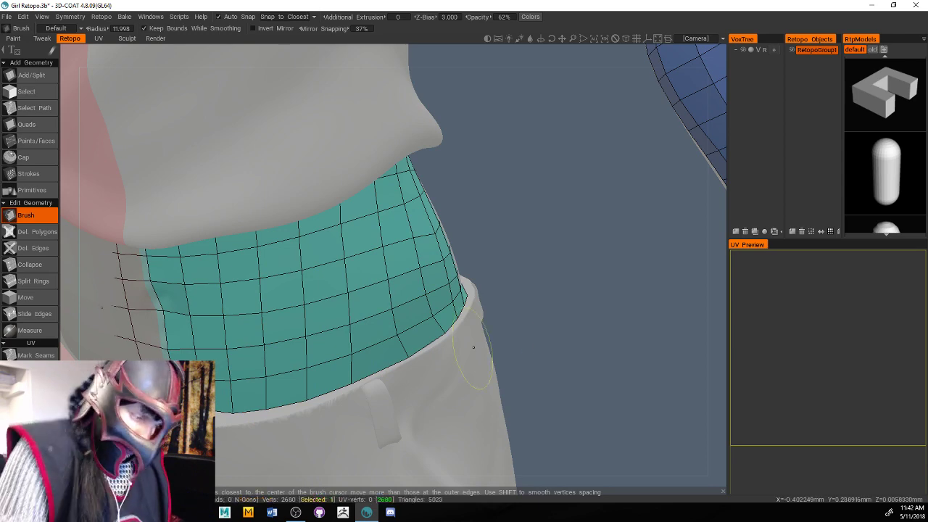
# Smooth the vertex spacing across the side of the waist mesh and around toward the back
pyautogui.moveTo(555, 368); pyautogui.dragTo(500, 362, button='middle')
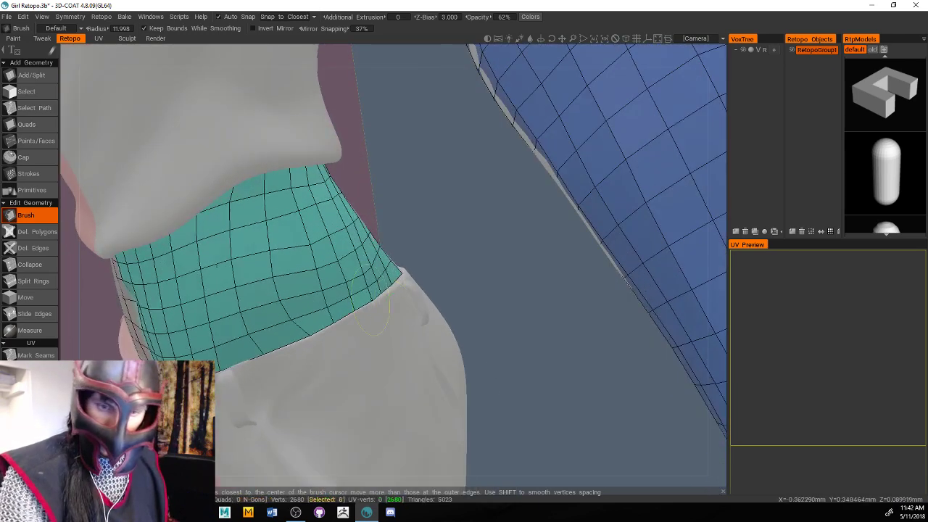
pyautogui.moveTo(342, 287); pyautogui.dragTo(243, 205)
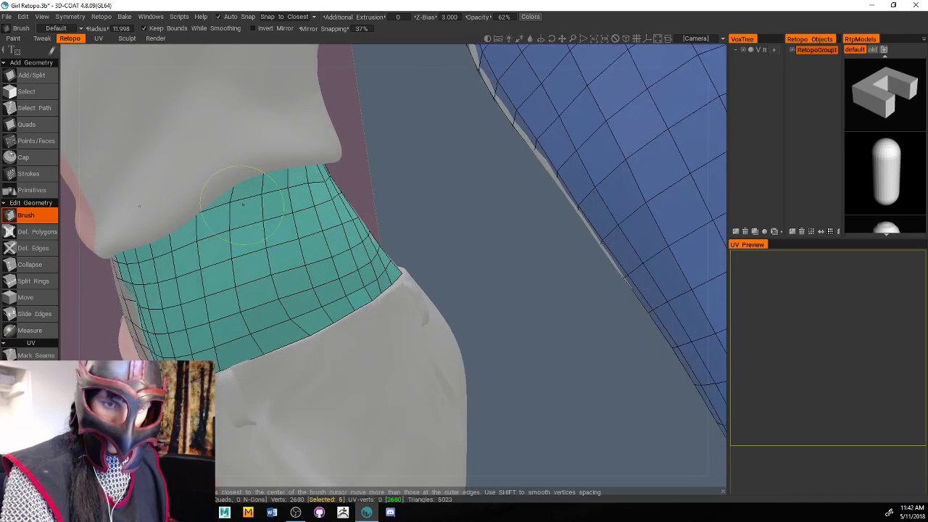
pyautogui.moveTo(310, 326)
pyautogui.mouseDown()
pyautogui.moveTo(299, 324)
pyautogui.moveTo(302, 346)
pyautogui.moveTo(304, 262)
pyautogui.moveTo(259, 197)
pyautogui.mouseUp()
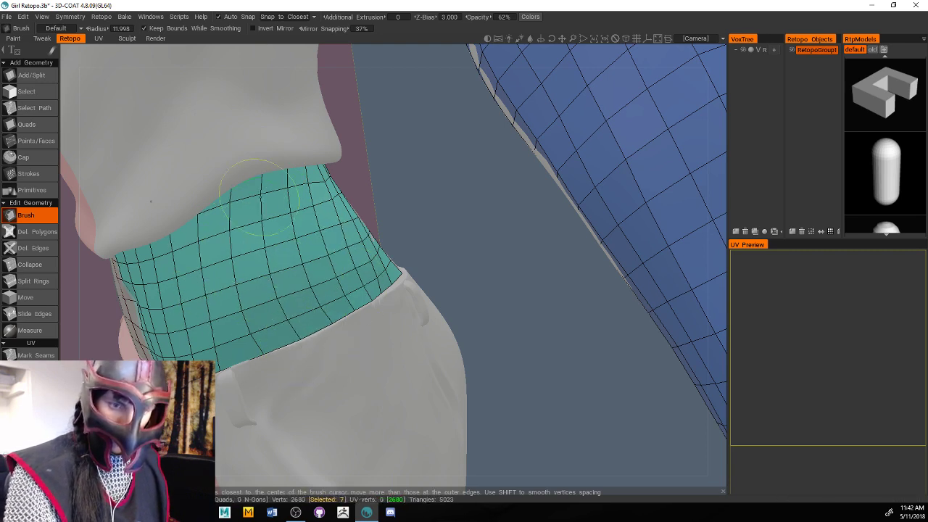
pyautogui.moveTo(188, 260)
pyautogui.keyDown('shift'); pyautogui.mouseDown()
pyautogui.moveTo(342, 266)
pyautogui.moveTo(321, 195)
pyautogui.moveTo(281, 203)
pyautogui.mouseUp(); pyautogui.keyUp('shift')
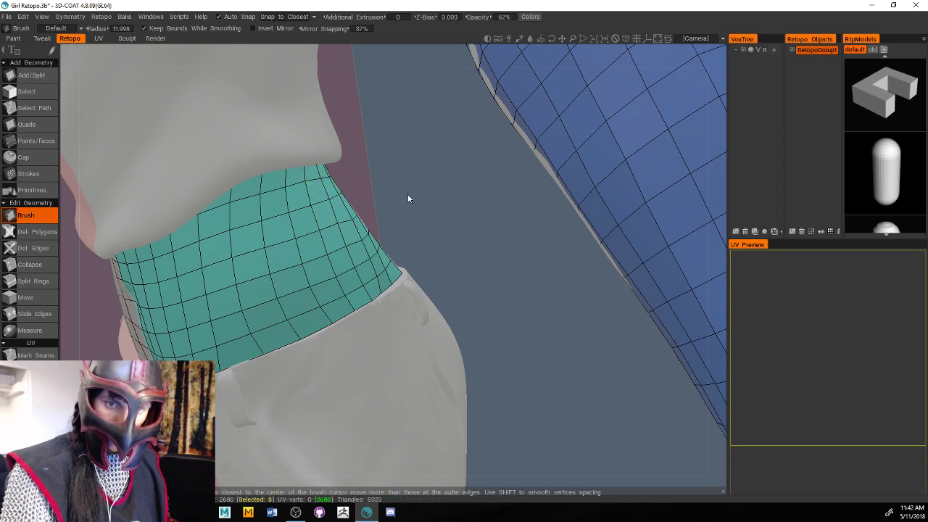
pyautogui.moveTo(407, 194)
pyautogui.mouseDown()
pyautogui.moveTo(448, 243)
pyautogui.moveTo(410, 267)
pyautogui.mouseUp()
pyautogui.moveTo(503, 226); pyautogui.dragTo(467, 230)
pyautogui.keyDown('shift'); pyautogui.moveTo(178, 334); pyautogui.dragTo(109, 331); pyautogui.keyUp('shift')
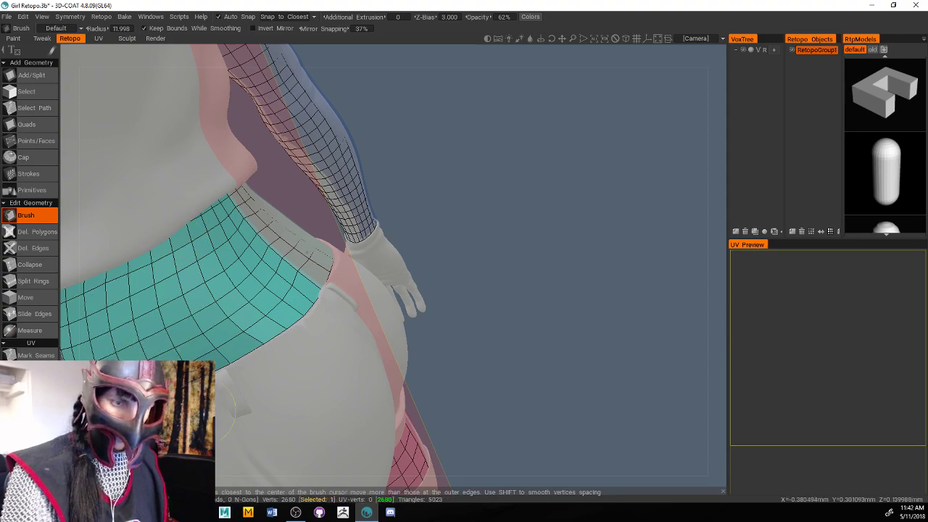
# Examine the retopologized parts on the whole character, and inspect the uncovered gloved hand up close
pyautogui.moveTo(507, 290); pyautogui.dragTo(503, 371)
pyautogui.scroll(1, 508, 327)
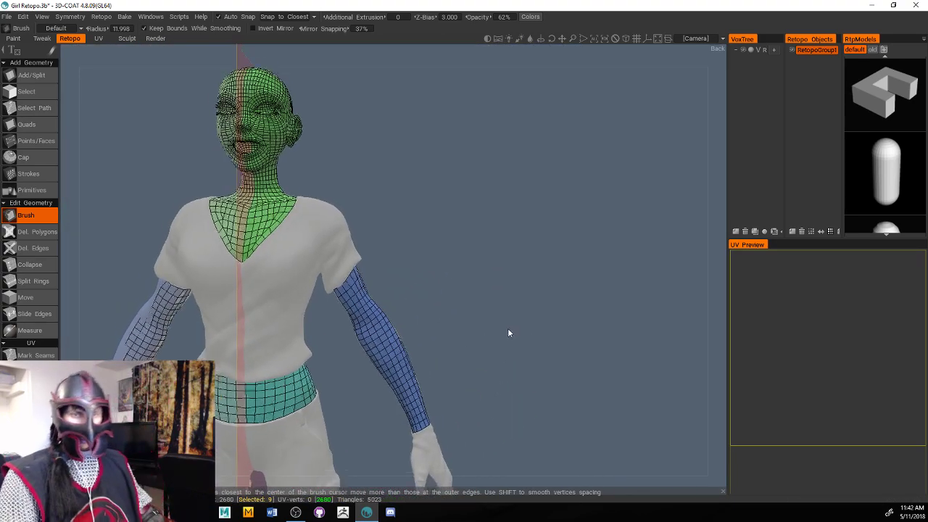
pyautogui.moveTo(507, 333); pyautogui.dragTo(468, 290)
pyautogui.moveTo(468, 290); pyautogui.dragTo(655, 292, button='right')
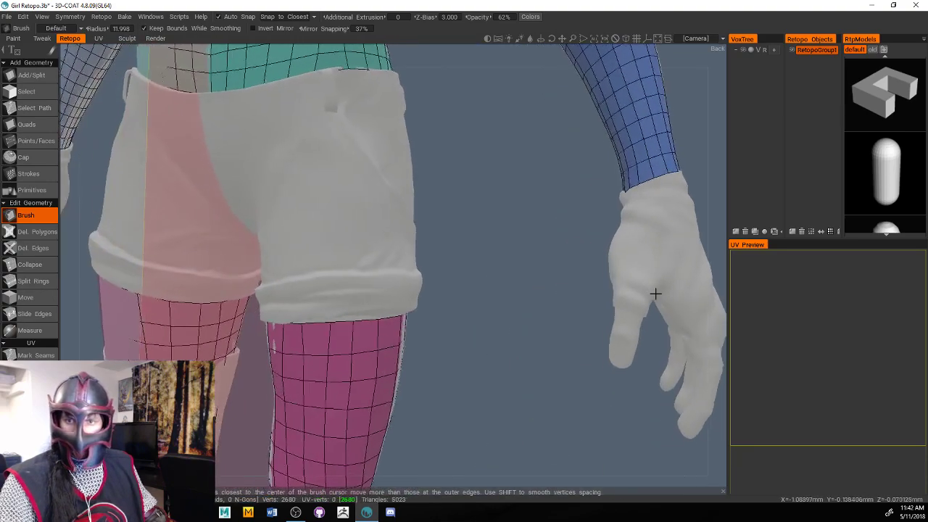
pyautogui.moveTo(655, 293); pyautogui.dragTo(592, 288)
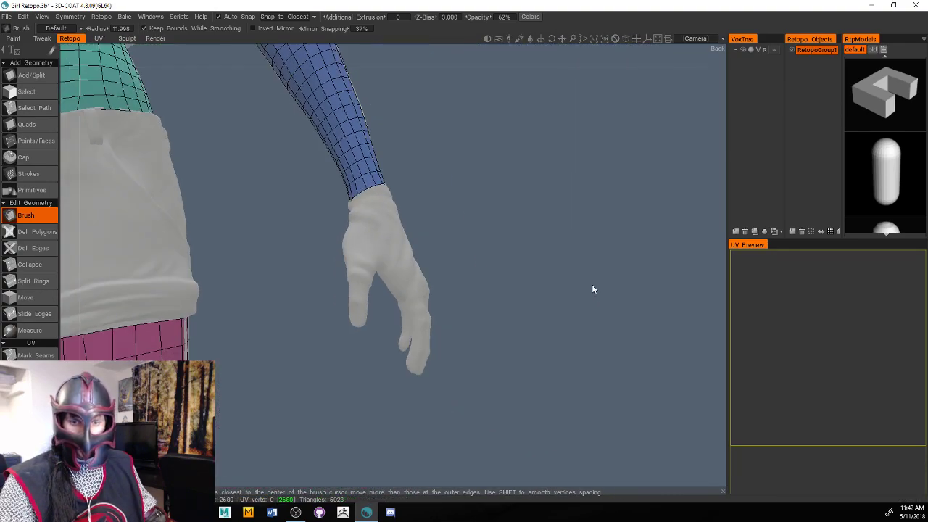
pyautogui.moveTo(592, 288); pyautogui.dragTo(582, 304, button='right')
pyautogui.keyDown('alt'); pyautogui.moveTo(582, 305); pyautogui.dragTo(571, 305); pyautogui.keyUp('alt')
pyautogui.moveTo(570, 306); pyautogui.dragTo(573, 311, button='right')
pyautogui.moveTo(449, 323); pyautogui.dragTo(420, 332)
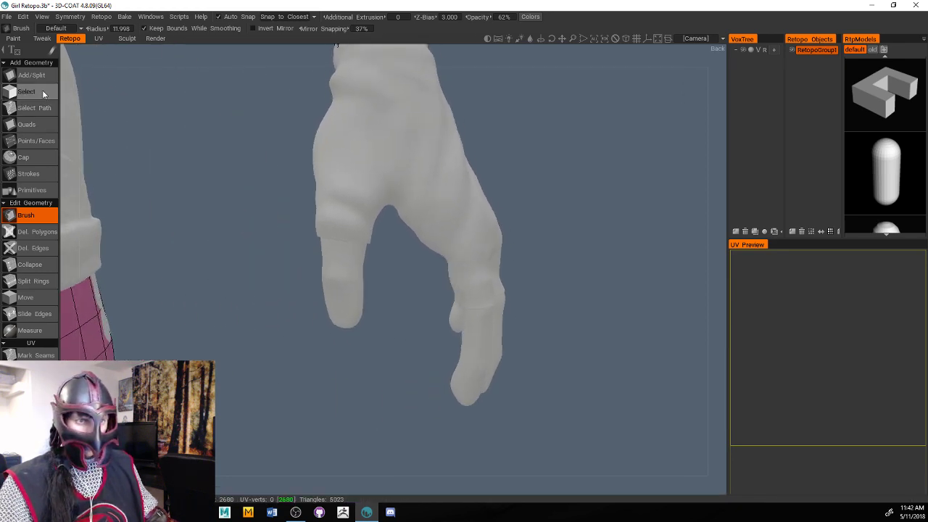
# Draw lengthwise guide strokes around the thumb with the Strokes tool, running from the glove cuff to the tip
pyautogui.click(32, 74)
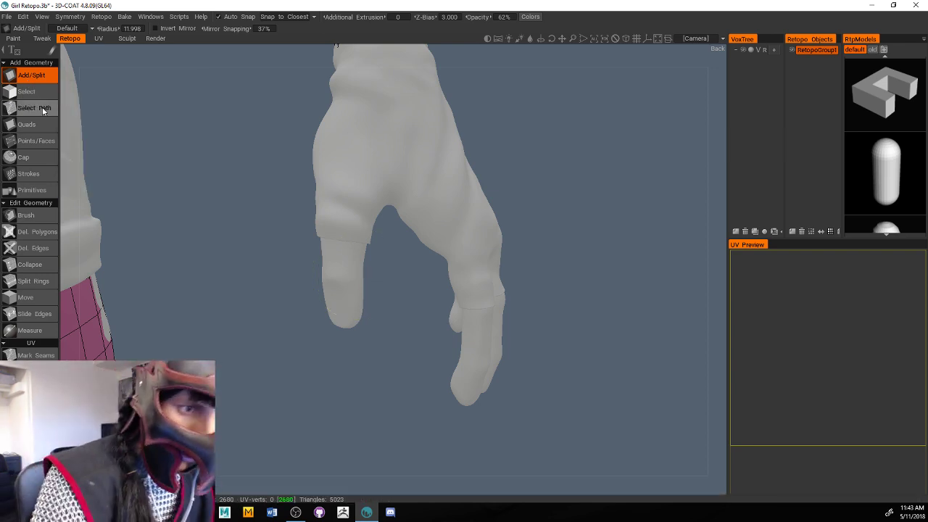
pyautogui.click(29, 173)
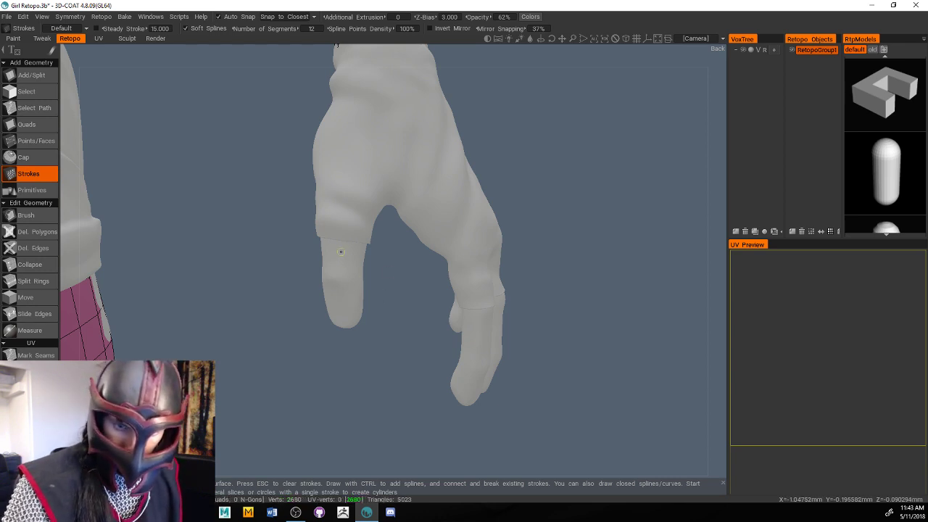
pyautogui.moveTo(354, 243); pyautogui.dragTo(356, 337)
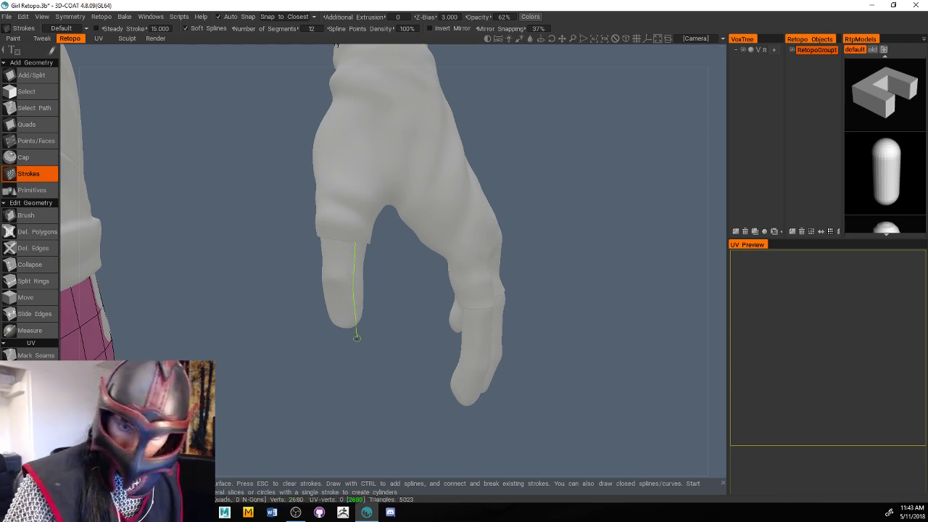
pyautogui.scroll(-3, 690, 292)
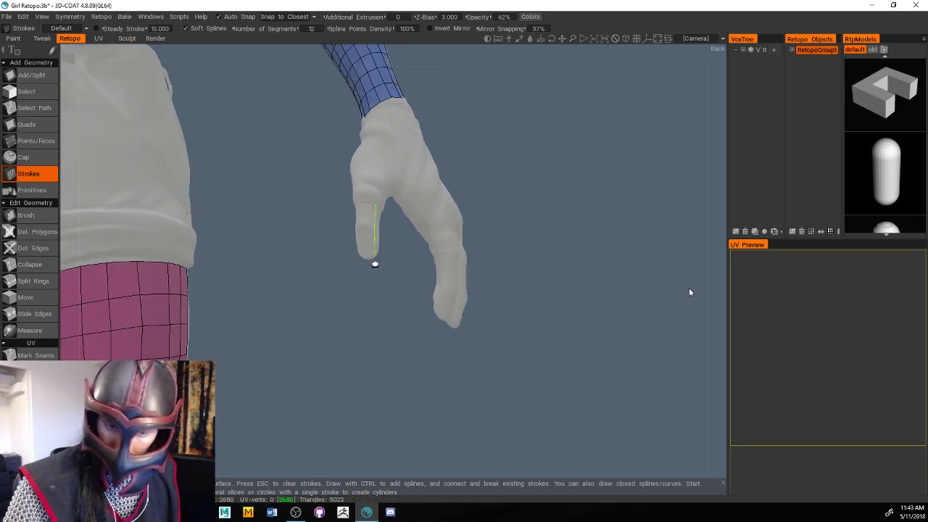
pyautogui.moveTo(699, 283); pyautogui.dragTo(749, 304)
pyautogui.moveTo(749, 304); pyautogui.dragTo(712, 298, button='right')
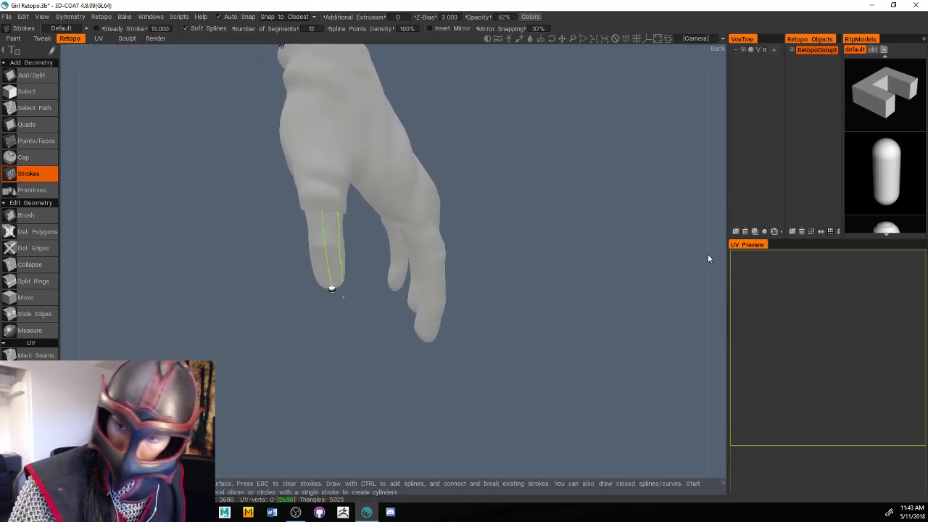
pyautogui.moveTo(715, 266); pyautogui.dragTo(747, 253)
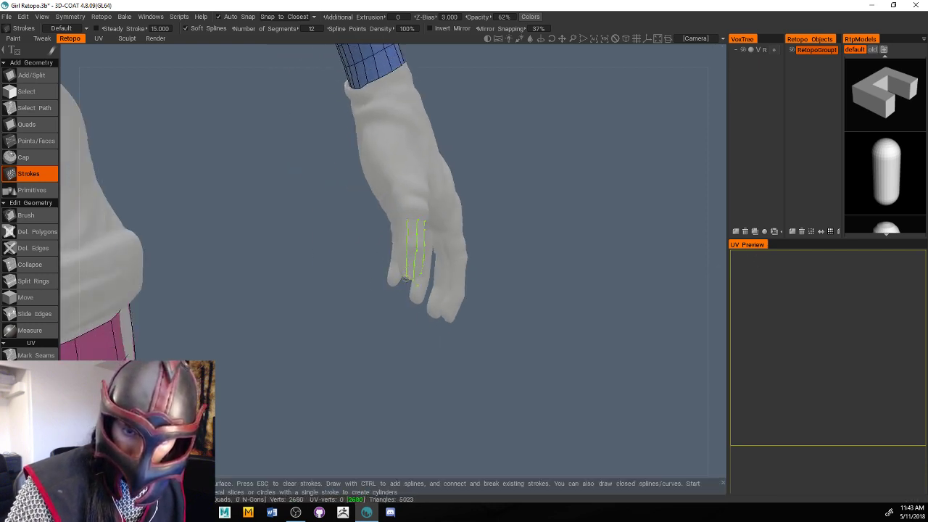
pyautogui.moveTo(706, 240); pyautogui.dragTo(760, 267)
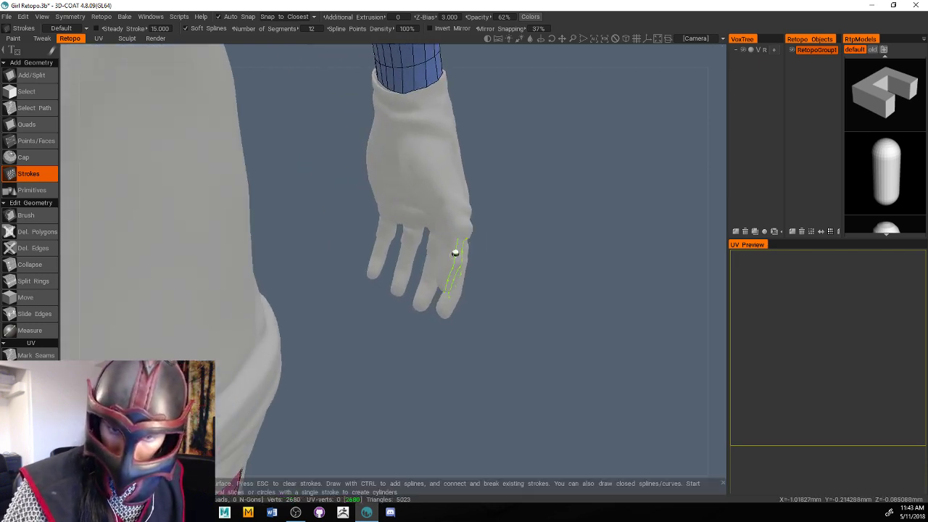
pyautogui.moveTo(445, 235); pyautogui.dragTo(447, 251)
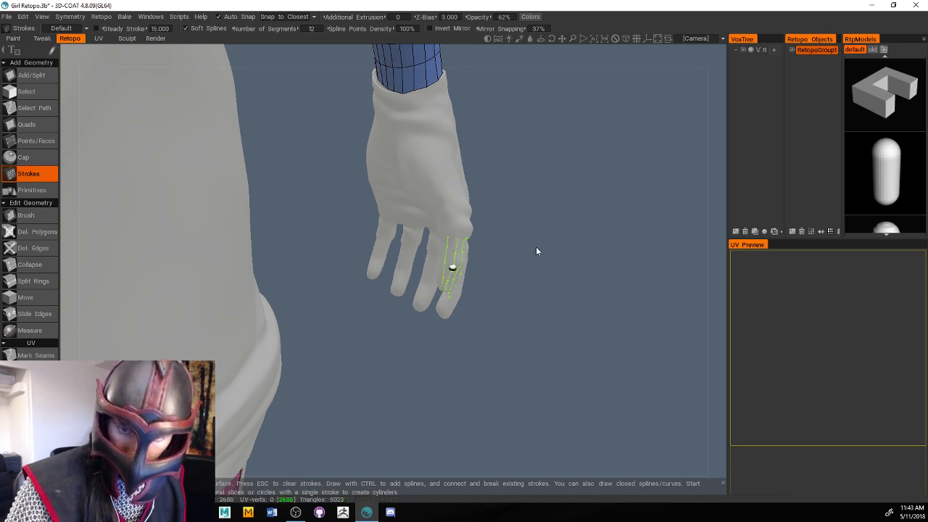
# Draw lengthwise strokes along the index and middle fingers, plus a stroke on the neighbouring ring finger
pyautogui.scroll(5, 713, 276)
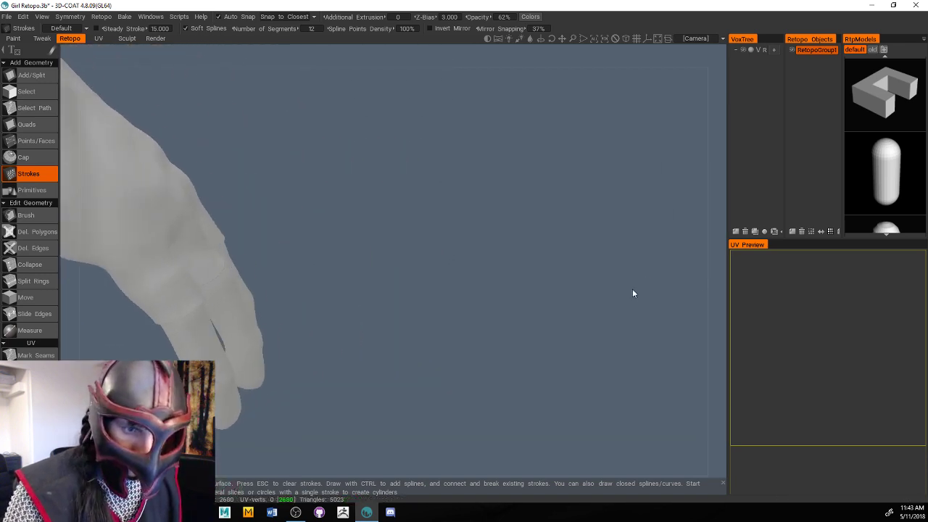
pyautogui.scroll(6, 713, 265)
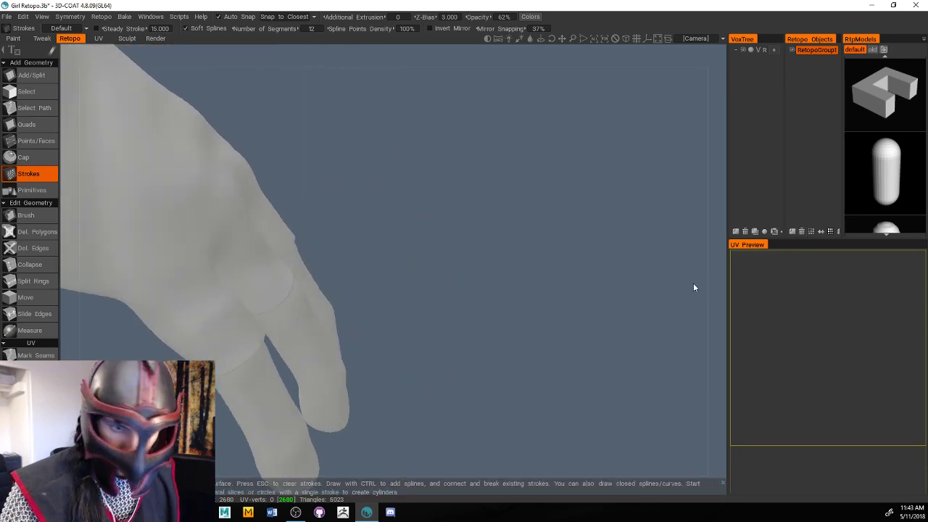
pyautogui.scroll(-4, 658, 285)
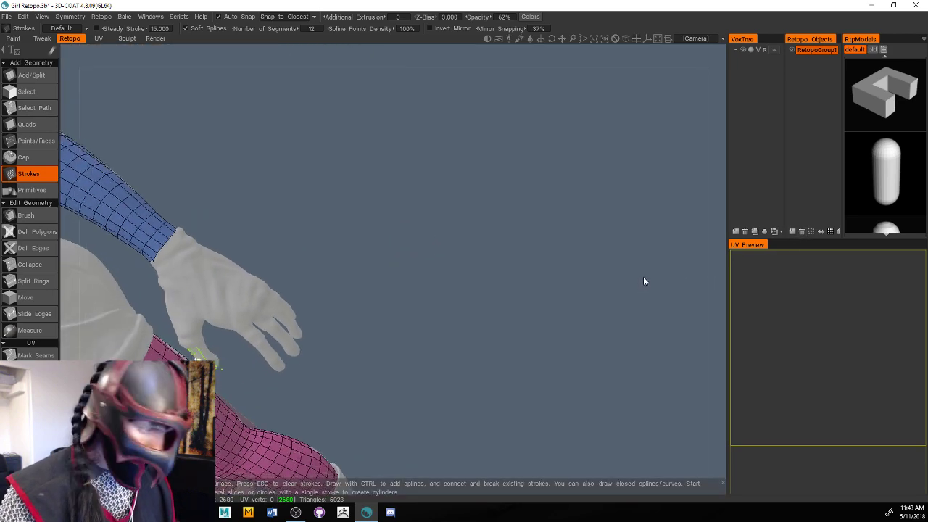
pyautogui.scroll(2, 642, 280)
pyautogui.scroll(-3, 718, 269)
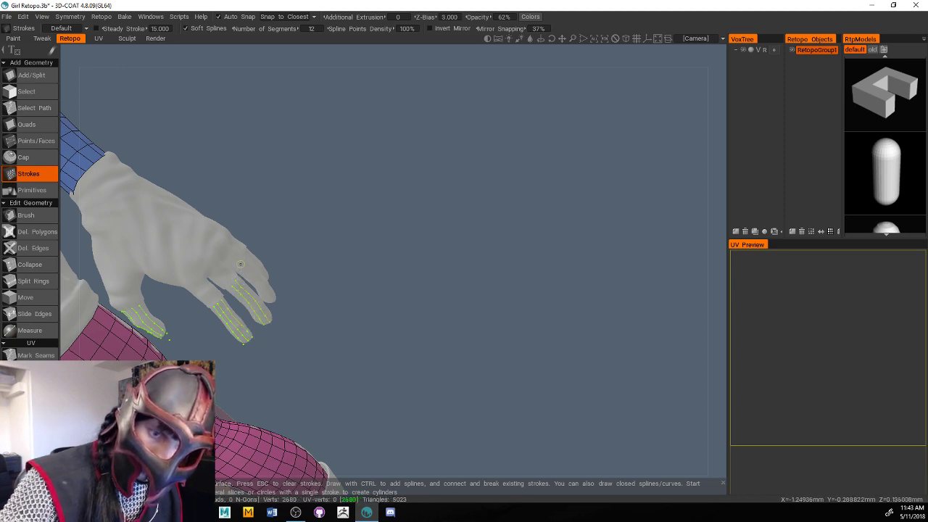
pyautogui.moveTo(265, 294); pyautogui.dragTo(270, 303)
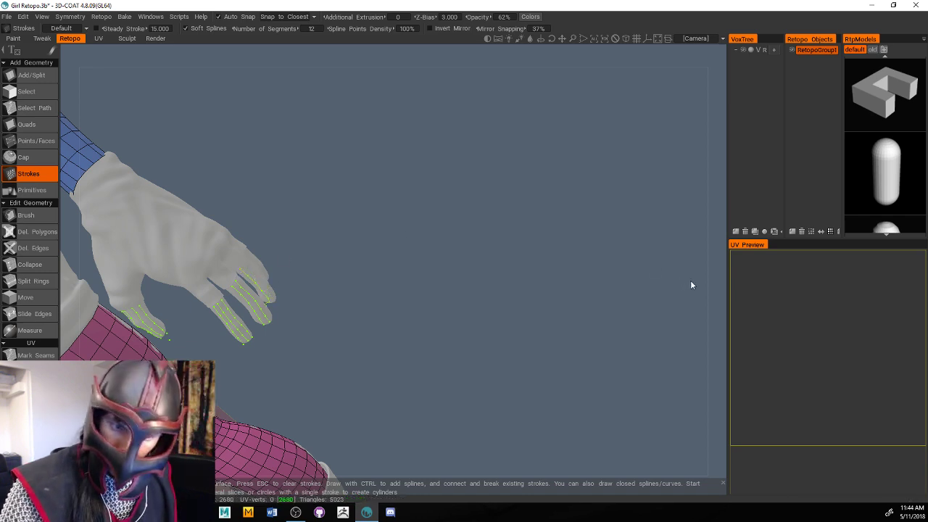
# Add lengthwise strokes down the back of the middle finger, index finger and thumb, from cuff to tip
pyautogui.moveTo(710, 313); pyautogui.dragTo(740, 208)
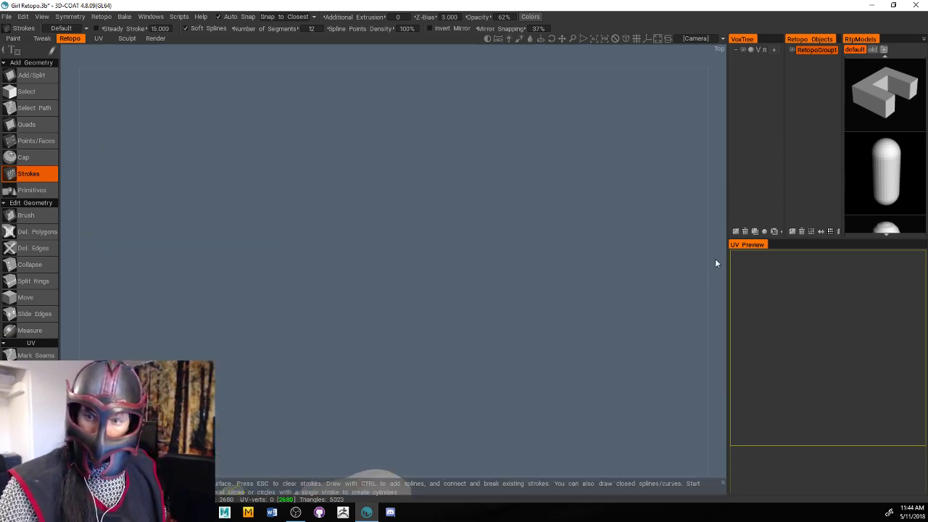
pyautogui.moveTo(717, 260); pyautogui.dragTo(690, 213)
pyautogui.moveTo(713, 267); pyautogui.dragTo(594, 278)
pyautogui.moveTo(594, 278); pyautogui.dragTo(566, 284, button='right')
pyautogui.moveTo(566, 284); pyautogui.dragTo(631, 314)
pyautogui.moveTo(391, 238); pyautogui.dragTo(395, 276)
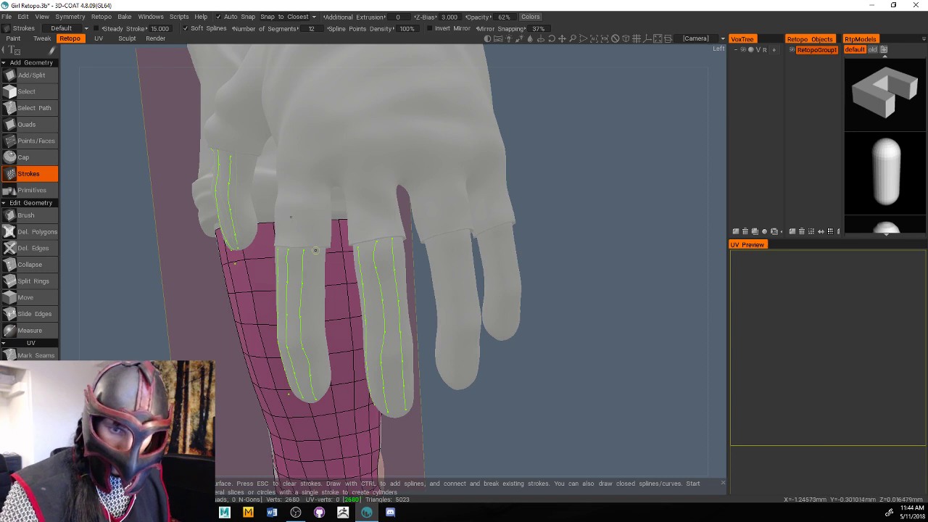
pyautogui.moveTo(315, 275); pyautogui.dragTo(320, 329)
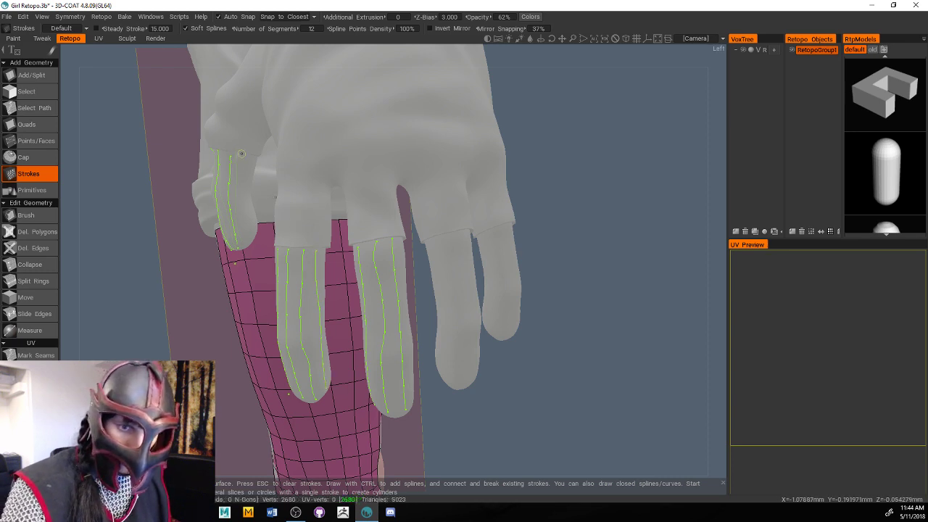
pyautogui.moveTo(238, 169); pyautogui.dragTo(243, 211)
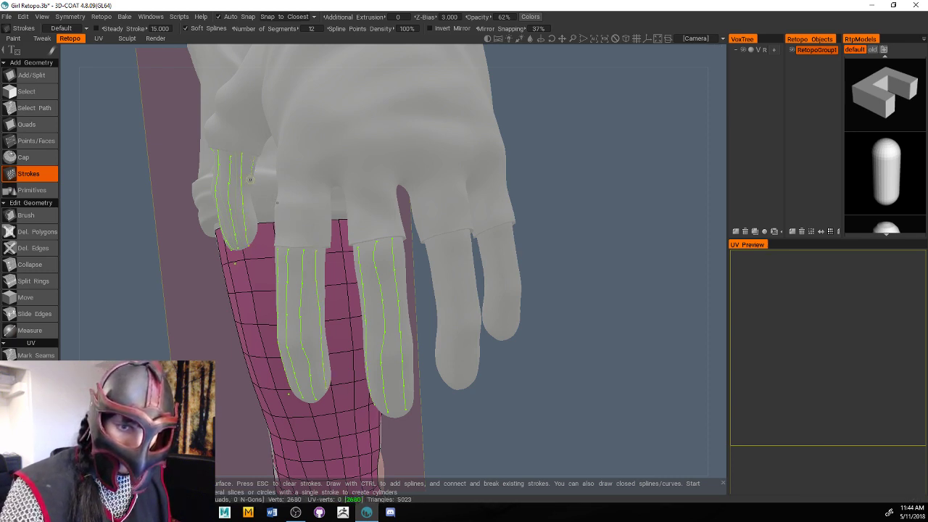
pyautogui.moveTo(254, 228); pyautogui.dragTo(251, 235)
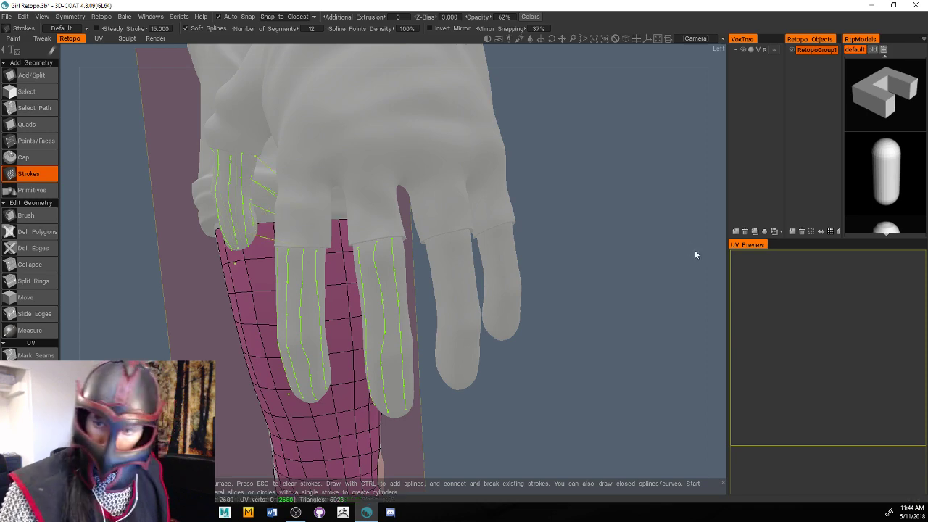
# Draw evenly spaced lengthwise strokes down the backs of the ring and little fingers
pyautogui.moveTo(719, 281); pyautogui.dragTo(679, 269)
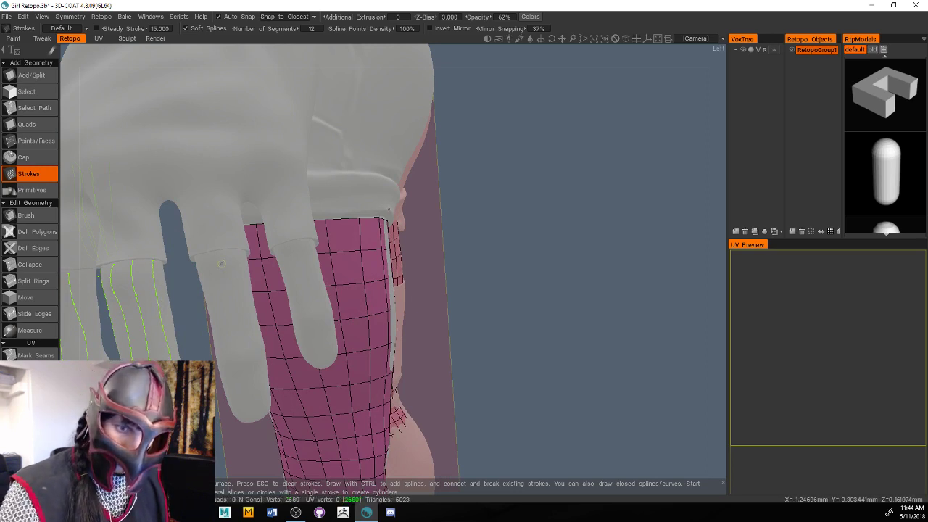
pyautogui.moveTo(198, 258); pyautogui.dragTo(202, 268)
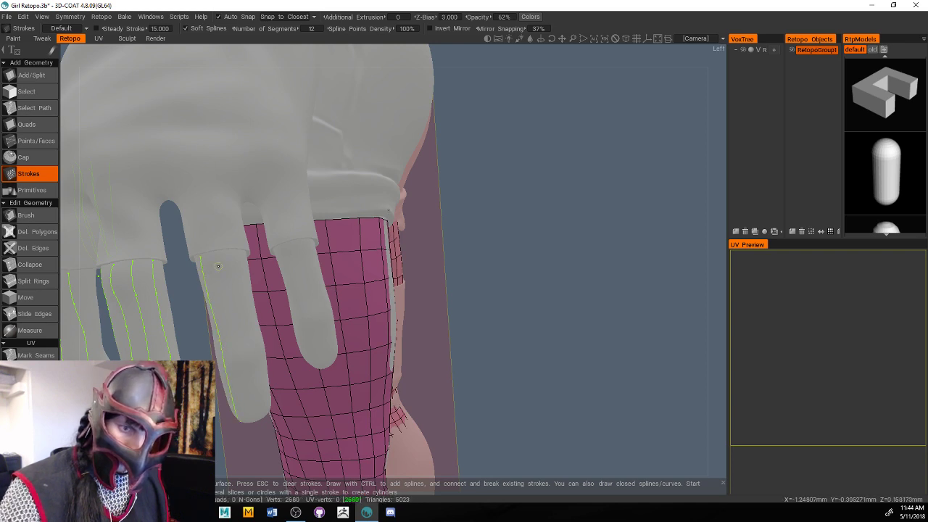
pyautogui.moveTo(250, 393); pyautogui.dragTo(255, 421)
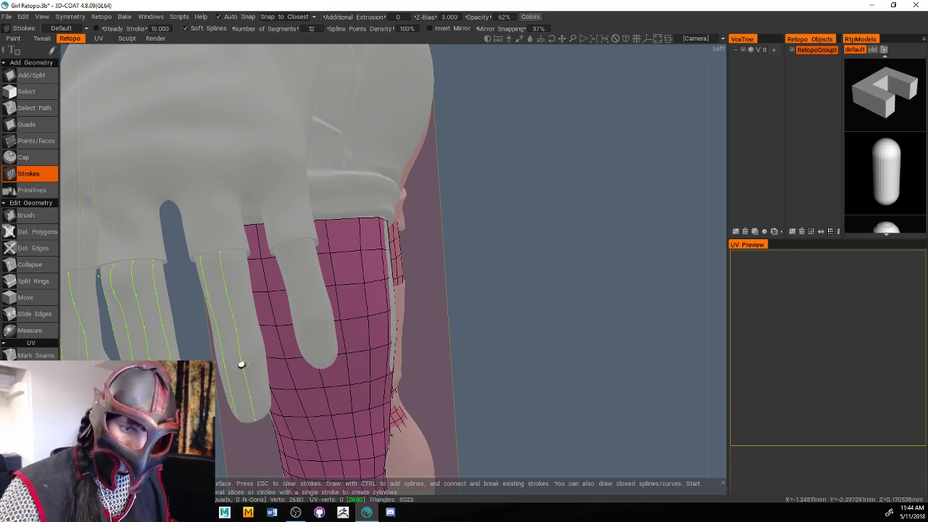
pyautogui.moveTo(237, 251); pyautogui.dragTo(243, 297)
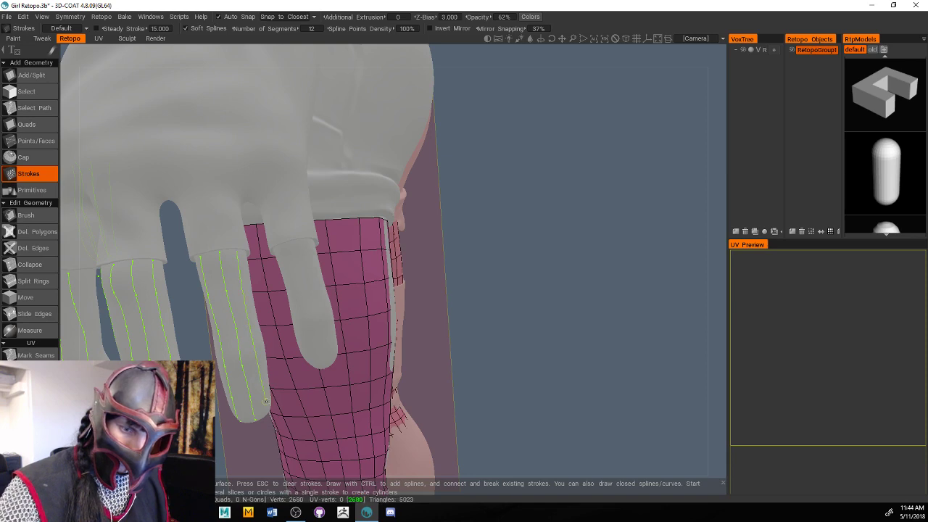
pyautogui.moveTo(721, 284)
pyautogui.mouseDown()
pyautogui.moveTo(679, 312)
pyautogui.moveTo(714, 307)
pyautogui.moveTo(654, 292)
pyautogui.mouseUp()
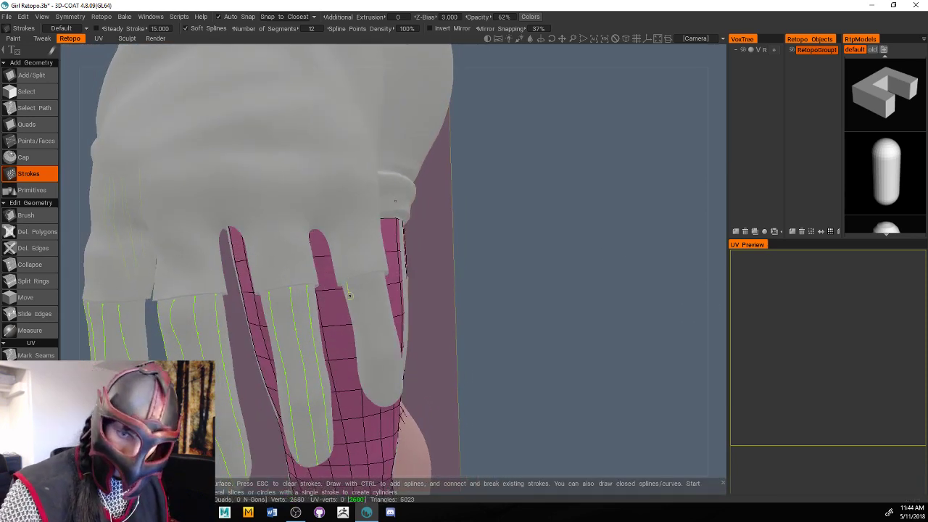
pyautogui.moveTo(362, 277); pyautogui.dragTo(373, 346)
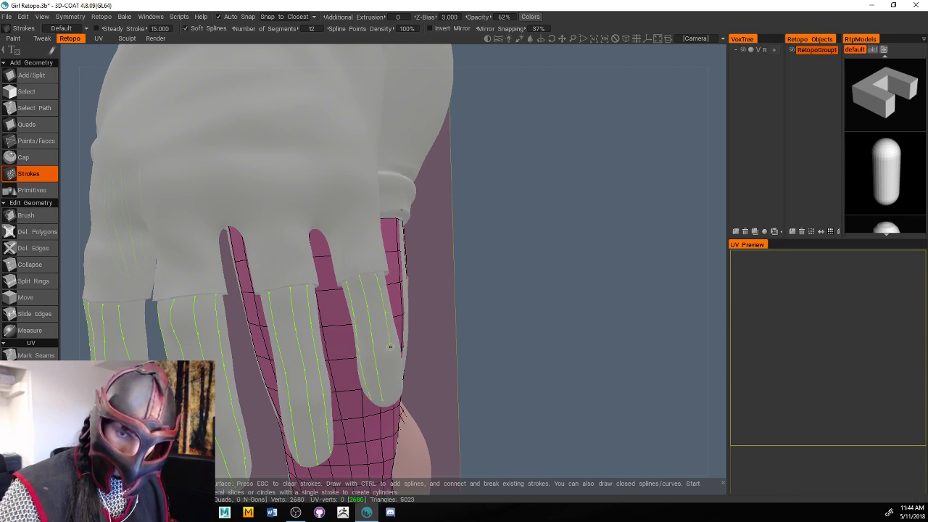
# Add one more lengthwise stroke along the outer side of the ring finger and of the middle finger
pyautogui.moveTo(717, 311); pyautogui.dragTo(674, 313)
pyautogui.moveTo(713, 289)
pyautogui.mouseDown(button='middle')
pyautogui.moveTo(712, 237)
pyautogui.moveTo(702, 243)
pyautogui.moveTo(715, 248)
pyautogui.moveTo(711, 263)
pyautogui.moveTo(698, 265)
pyautogui.moveTo(753, 261)
pyautogui.moveTo(718, 247)
pyautogui.mouseUp(button='middle')
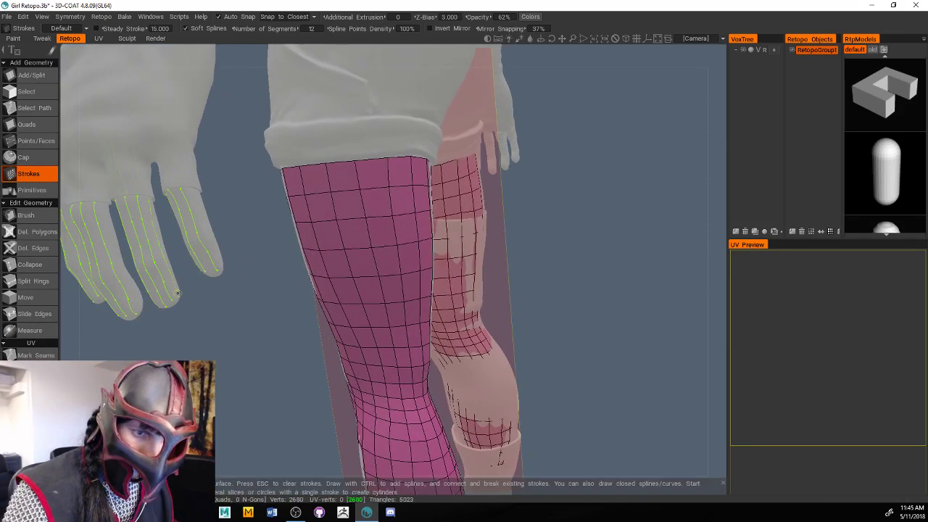
pyautogui.moveTo(178, 295); pyautogui.dragTo(178, 297)
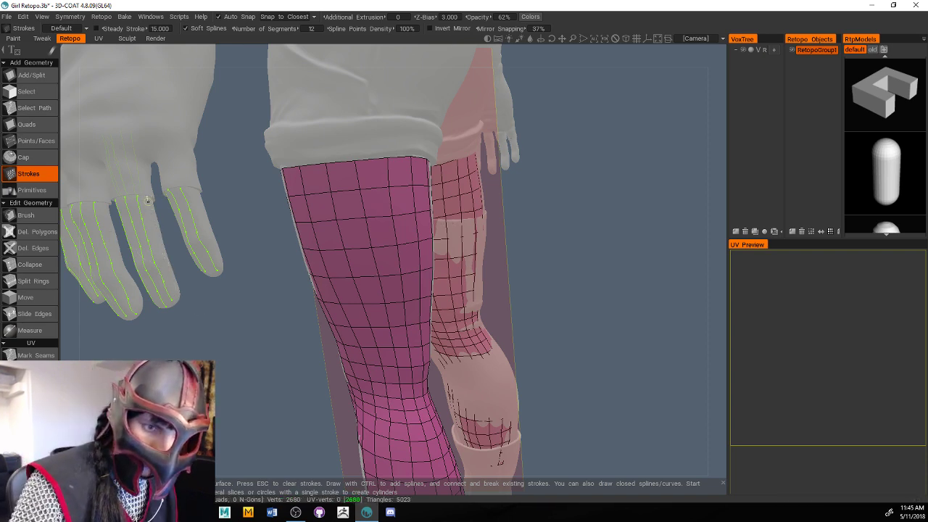
pyautogui.moveTo(148, 201); pyautogui.dragTo(181, 296)
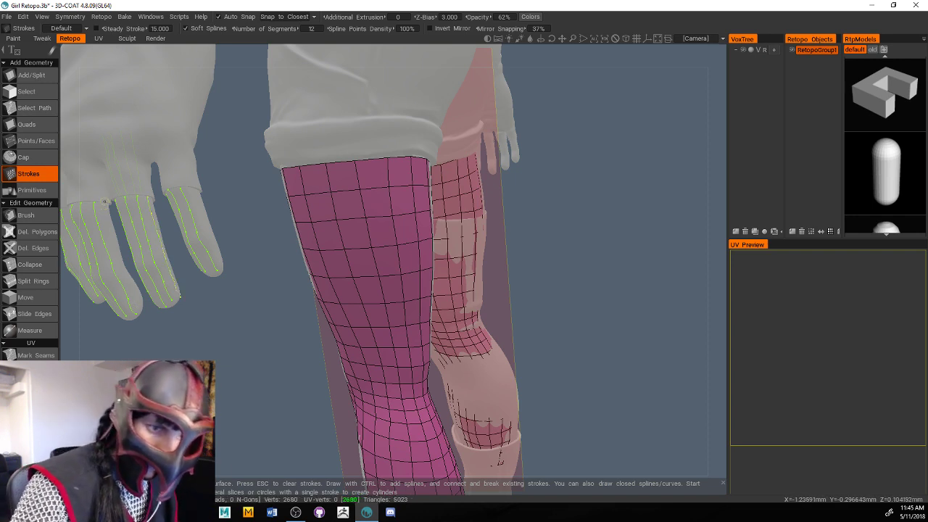
pyautogui.moveTo(107, 207); pyautogui.dragTo(143, 305)
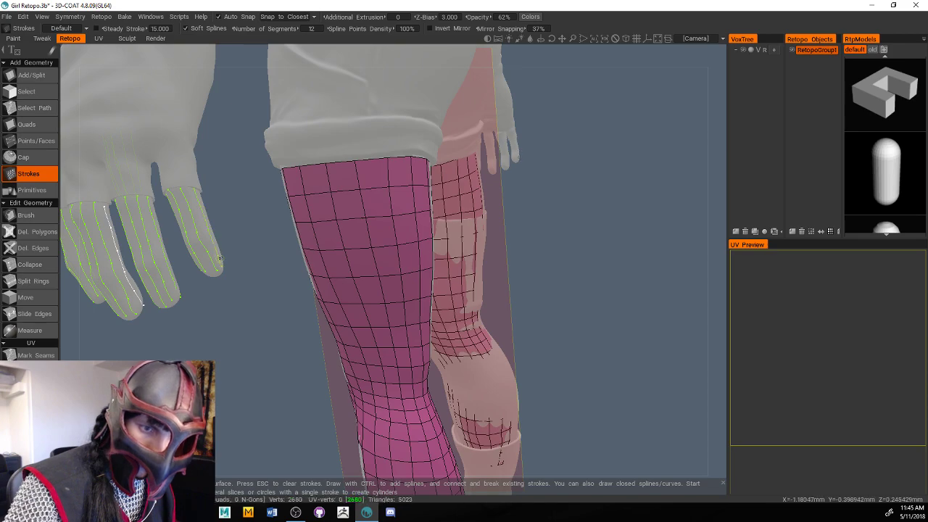
# Adjust the thumb's palm-side stroke near the cuff and complete the lengthwise strokes on the palm side of the fingers
pyautogui.moveTo(700, 284); pyautogui.dragTo(603, 302, button='right')
pyautogui.moveTo(712, 289)
pyautogui.mouseDown(button='right')
pyautogui.moveTo(794, 299)
pyautogui.moveTo(224, 218)
pyautogui.moveTo(396, 275)
pyautogui.moveTo(449, 325)
pyautogui.moveTo(447, 383)
pyautogui.moveTo(425, 380)
pyautogui.moveTo(333, 225)
pyautogui.mouseUp(button='right')
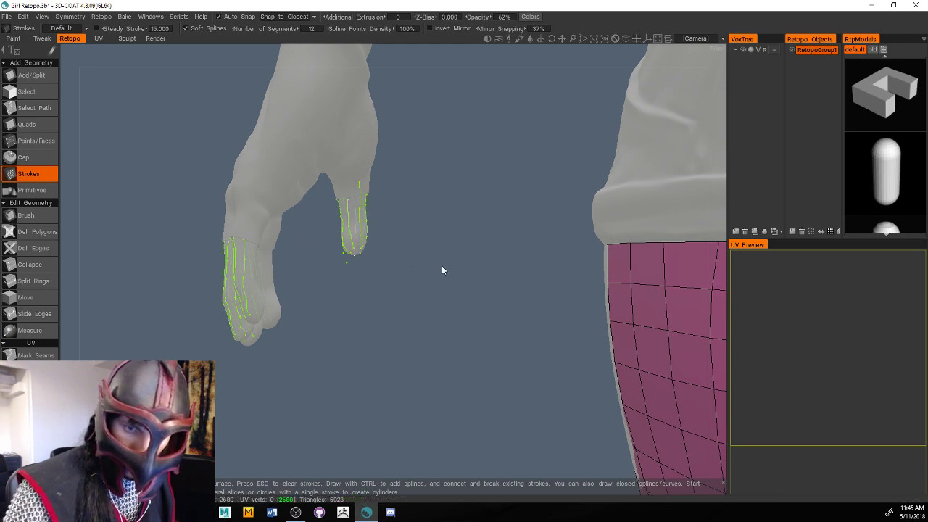
pyautogui.moveTo(358, 182); pyautogui.dragTo(359, 218)
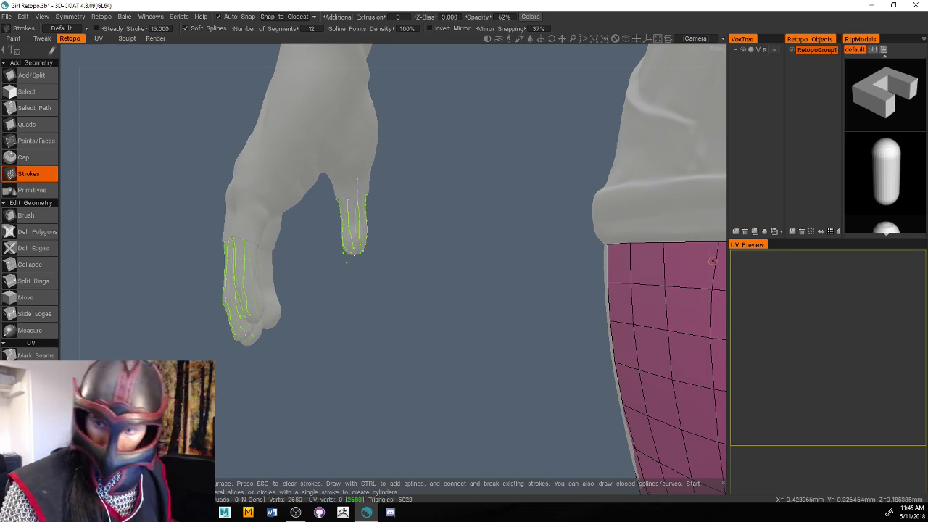
pyautogui.moveTo(713, 261); pyautogui.dragTo(614, 274, button='middle')
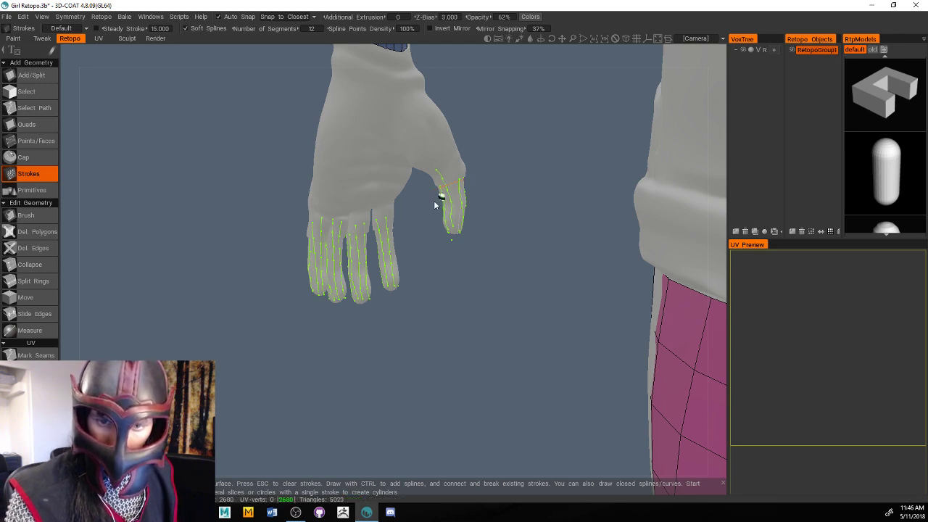
# Add evenly spaced cross slices along the thumb, from the cuff to near the tip
pyautogui.moveTo(434, 204)
pyautogui.mouseDown()
pyautogui.moveTo(456, 196)
pyautogui.moveTo(423, 214)
pyautogui.mouseUp()
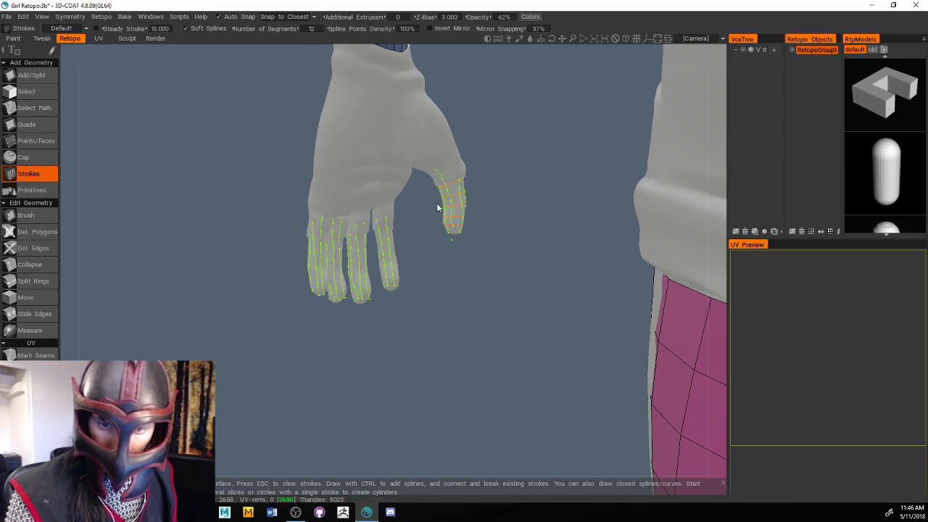
pyautogui.moveTo(435, 205); pyautogui.dragTo(476, 198)
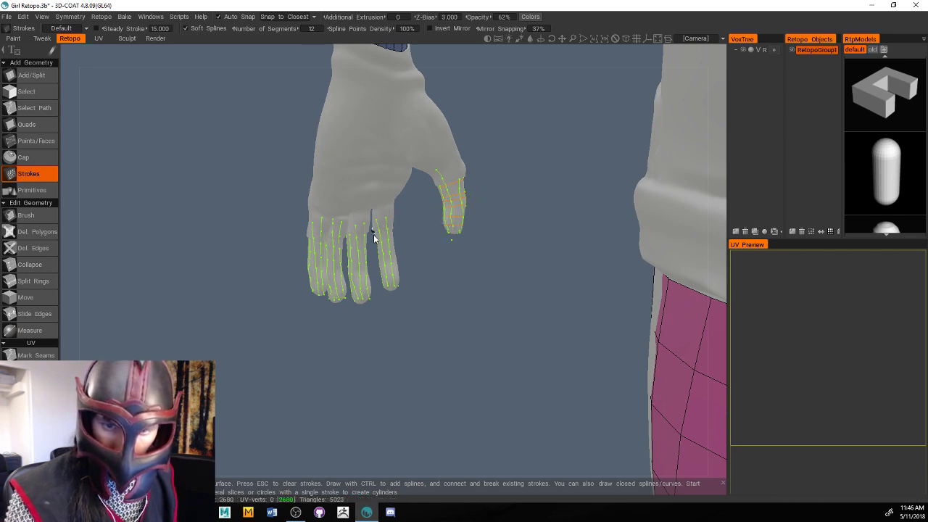
pyautogui.moveTo(367, 232)
pyautogui.mouseDown()
pyautogui.moveTo(405, 228)
pyautogui.moveTo(389, 229)
pyautogui.mouseUp()
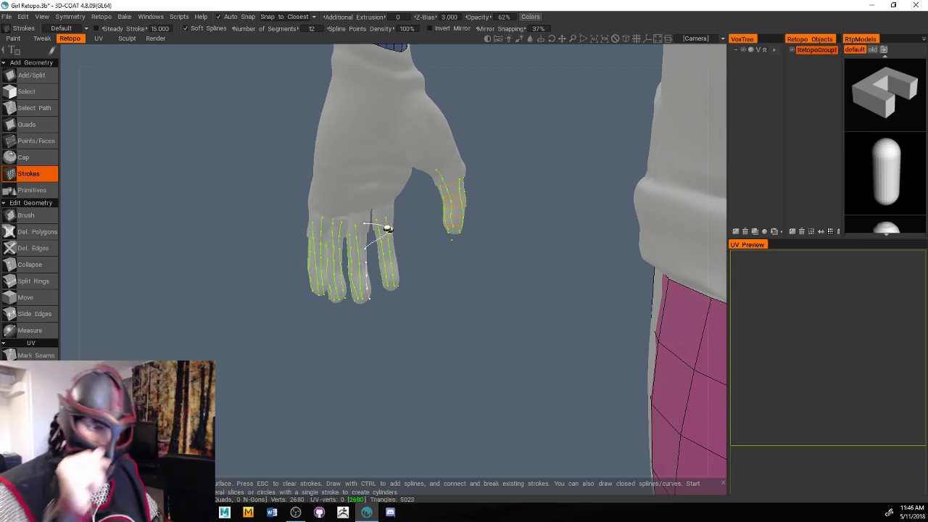
pyautogui.moveTo(389, 229); pyautogui.dragTo(389, 230)
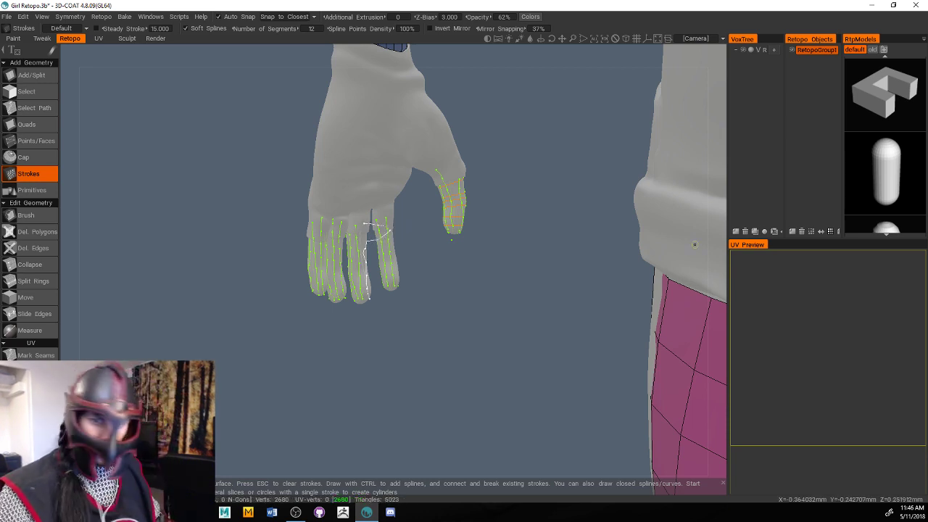
pyautogui.moveTo(694, 244); pyautogui.dragTo(694, 225, button='right')
pyautogui.press('Escape')
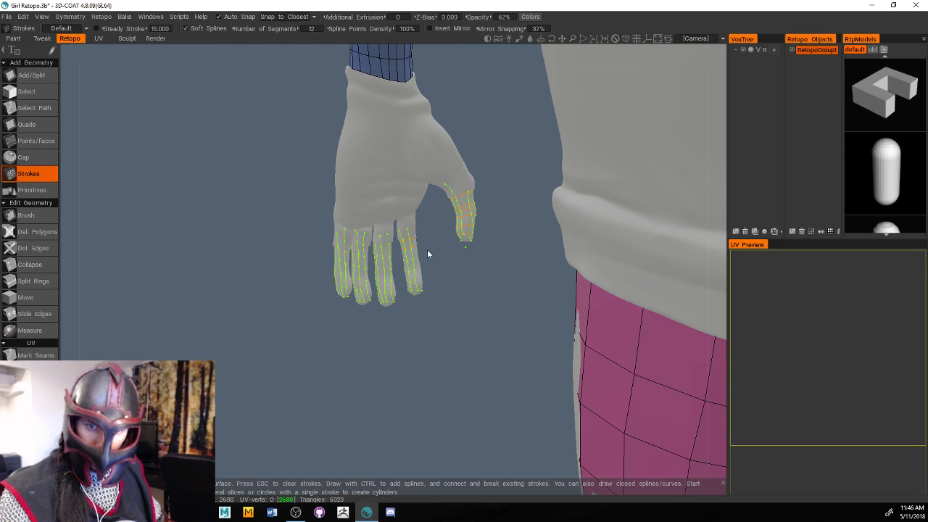
# Cut cross slices along the index finger, from the cuff edge to near the tip
pyautogui.click(404, 260)
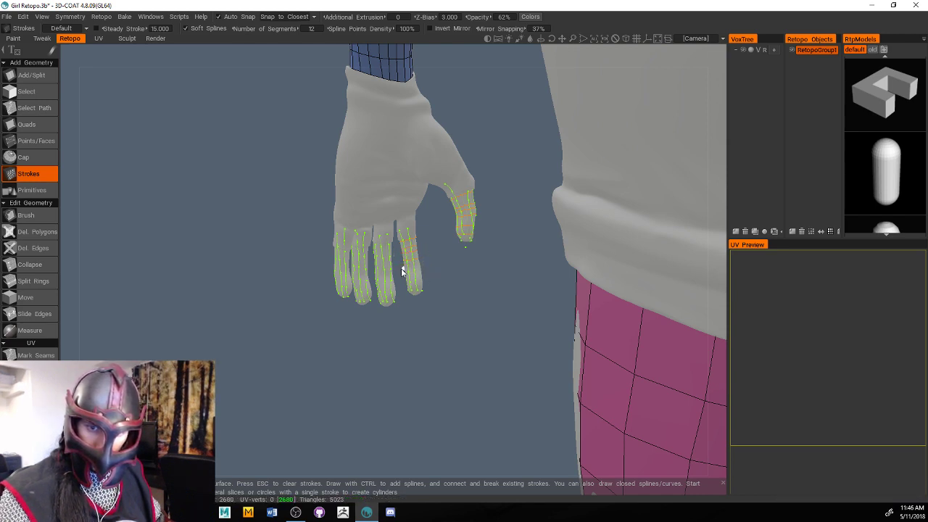
pyautogui.click(432, 267)
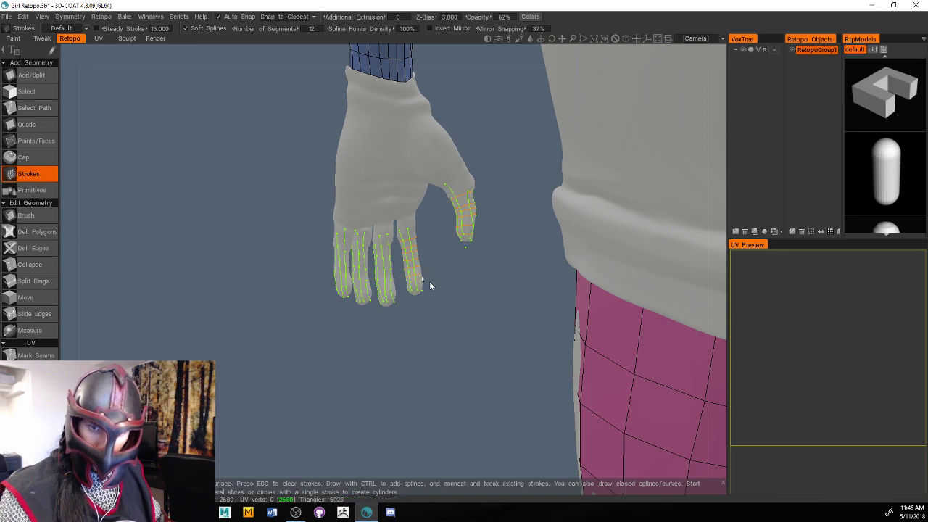
# Cut evenly spaced cross slices along the middle finger, from the cuff edge to near the tip
pyautogui.keyDown('alt'); pyautogui.moveTo(708, 244); pyautogui.dragTo(714, 18); pyautogui.keyUp('alt')
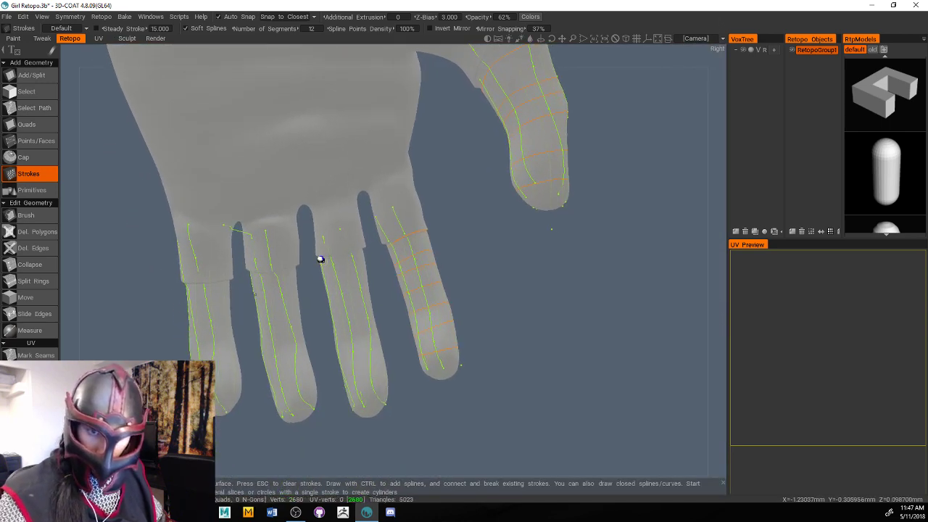
pyautogui.moveTo(319, 277); pyautogui.dragTo(373, 271)
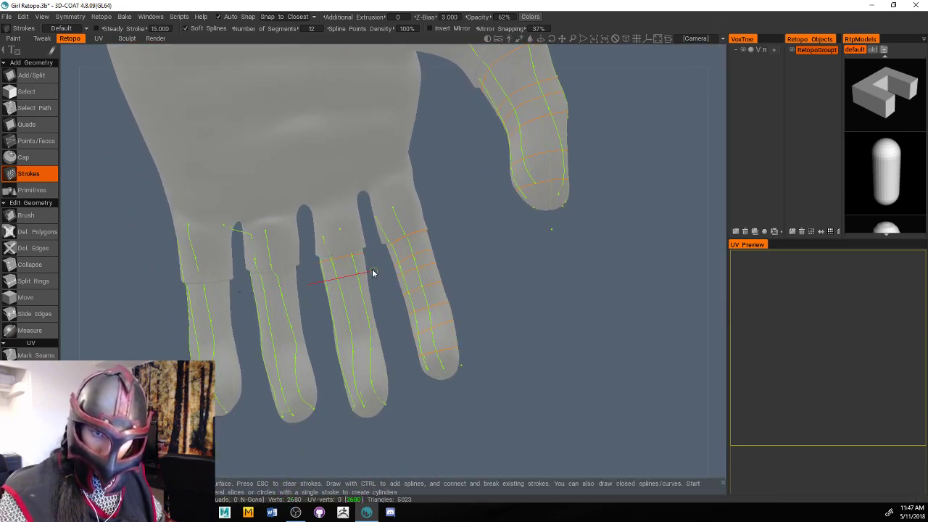
pyautogui.press('Return')
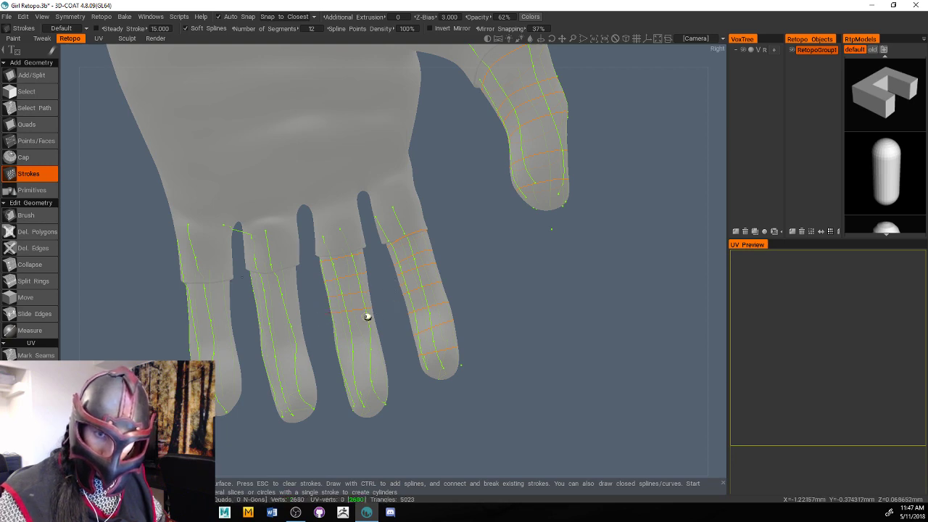
pyautogui.moveTo(332, 326); pyautogui.dragTo(386, 321)
pyautogui.press('Return')
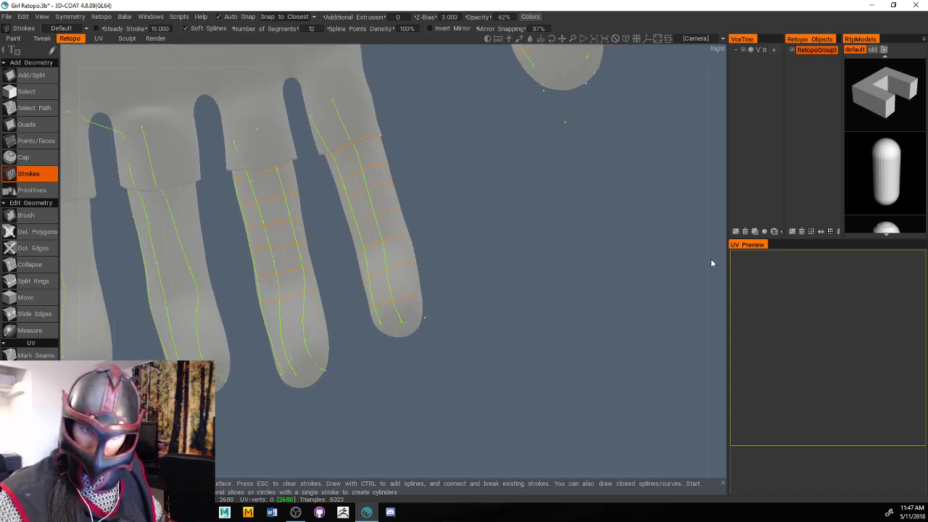
pyautogui.moveTo(708, 259); pyautogui.dragTo(717, 269, button='middle')
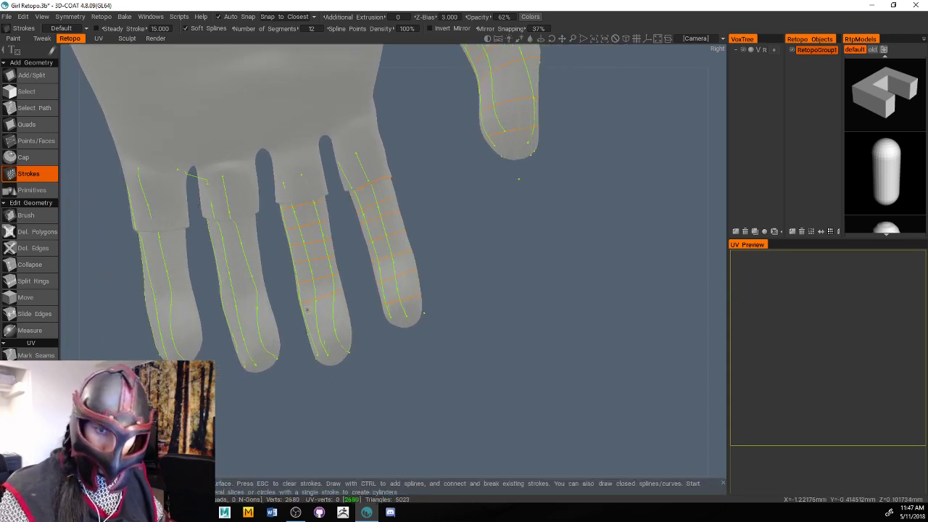
pyautogui.moveTo(293, 326); pyautogui.dragTo(360, 312)
pyautogui.moveTo(304, 345); pyautogui.dragTo(377, 330)
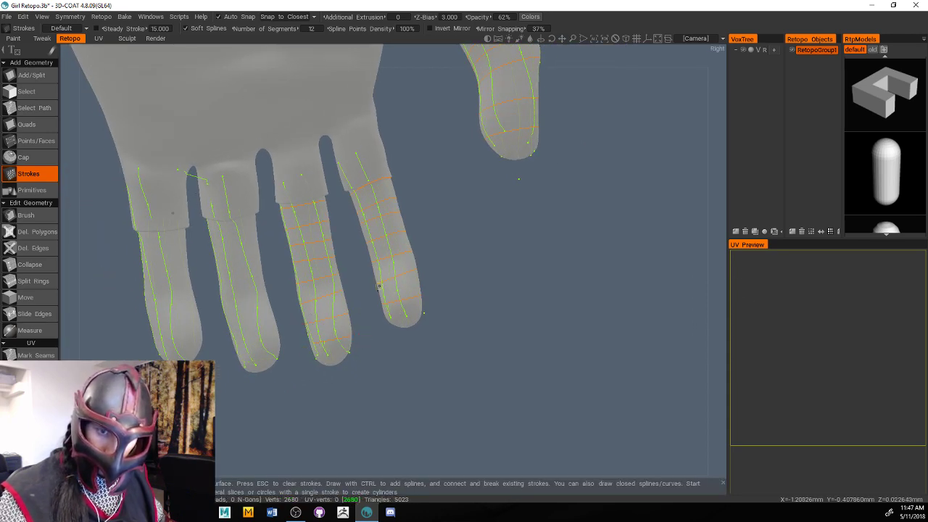
# Cut evenly spaced cross slices along the ring finger between its tip and the cuff
pyautogui.moveTo(265, 220); pyautogui.dragTo(257, 222)
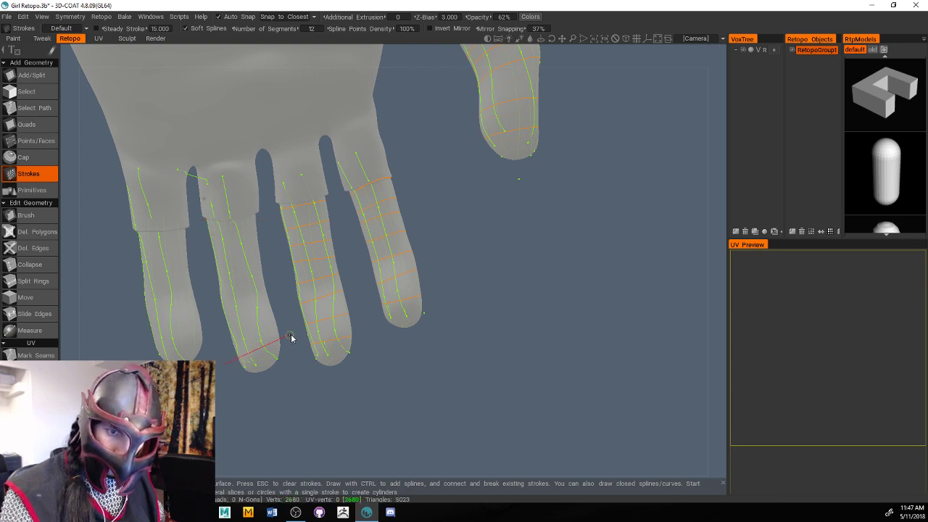
pyautogui.moveTo(228, 343); pyautogui.dragTo(297, 322)
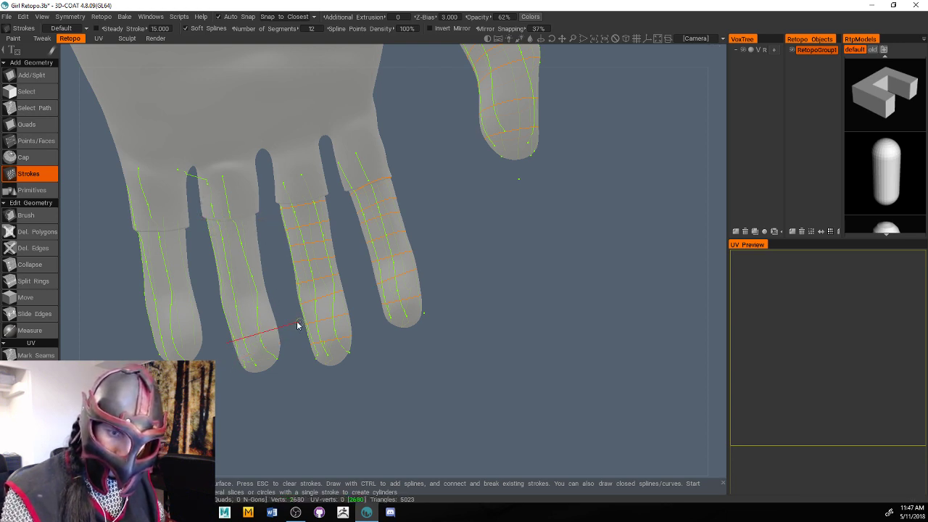
pyautogui.moveTo(218, 327); pyautogui.dragTo(285, 306)
pyautogui.moveTo(220, 306); pyautogui.dragTo(277, 292)
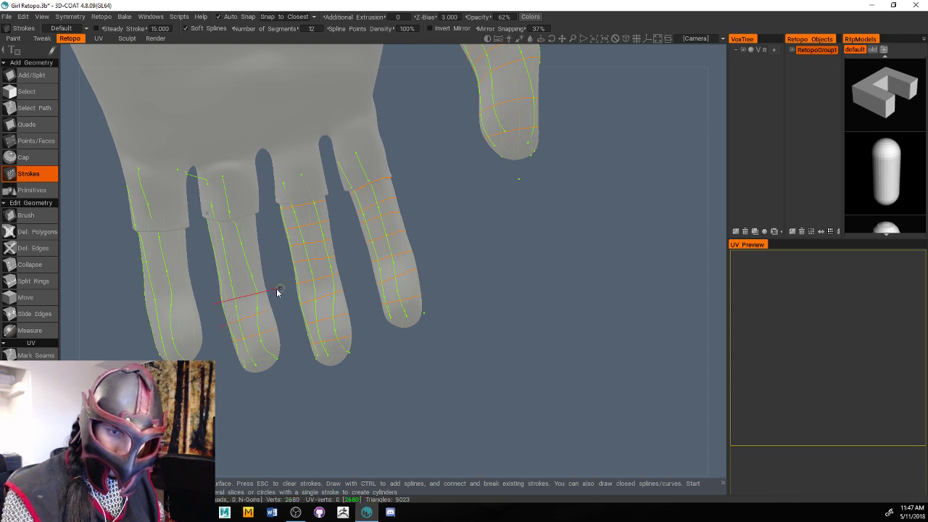
pyautogui.moveTo(213, 288); pyautogui.dragTo(276, 282)
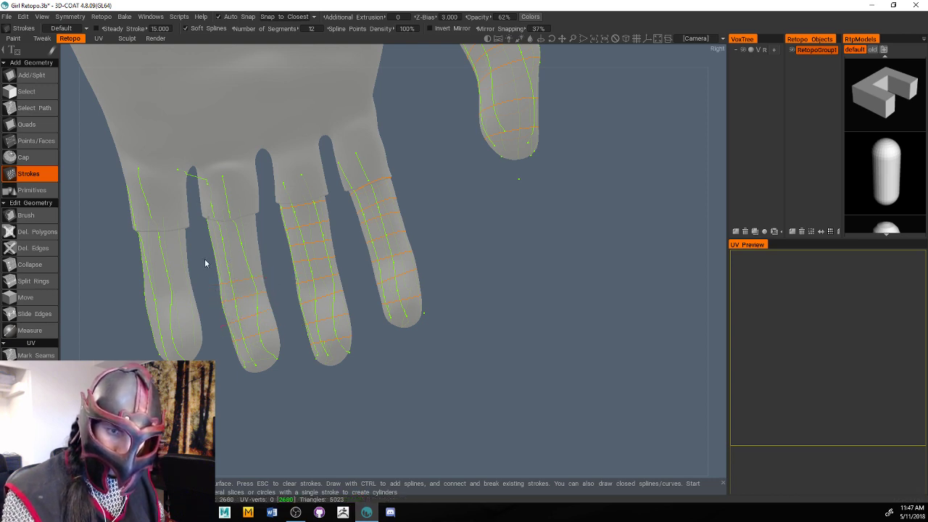
pyautogui.moveTo(207, 259); pyautogui.dragTo(266, 252)
pyautogui.moveTo(203, 239); pyautogui.dragTo(267, 238)
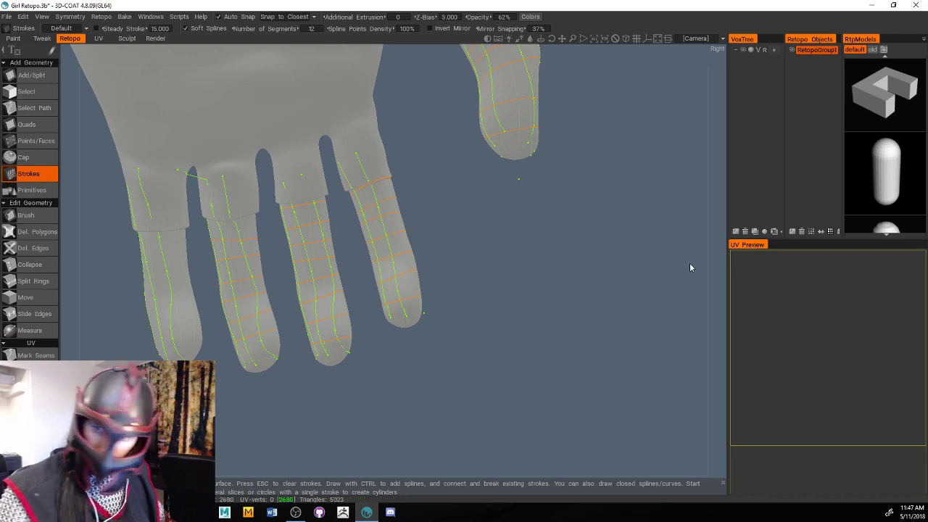
# Draw a cross stroke over the base of the ring finger along the cuff edge
pyautogui.scroll(-3, 723, 247)
pyautogui.moveTo(718, 288)
pyautogui.mouseDown(button='middle')
pyautogui.moveTo(743, 146)
pyautogui.moveTo(701, 153)
pyautogui.mouseUp(button='middle')
pyautogui.moveTo(213, 309)
pyautogui.mouseDown()
pyautogui.moveTo(235, 296)
pyautogui.moveTo(268, 297)
pyautogui.mouseUp()
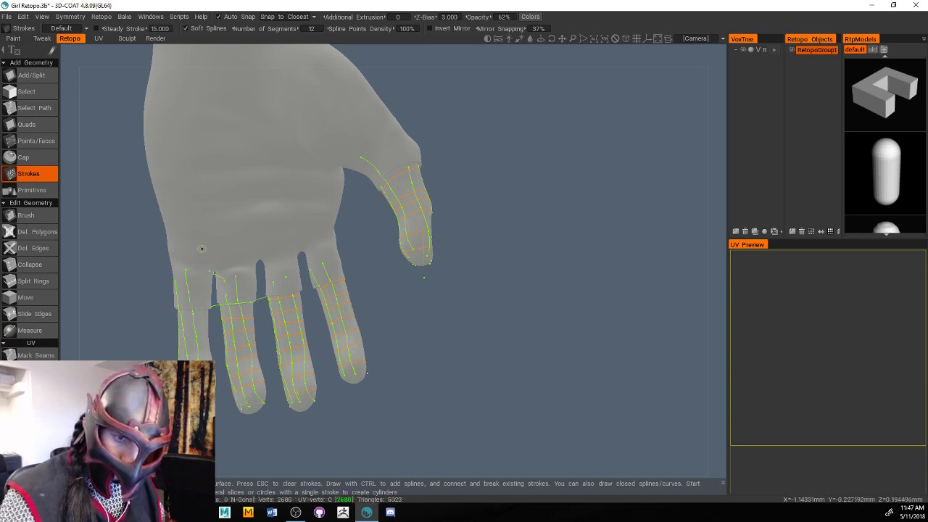
# Add a lengthwise stroke along the inner side of the little finger and cut cross slices from its cuff edge downward
pyautogui.moveTo(202, 249); pyautogui.dragTo(205, 319)
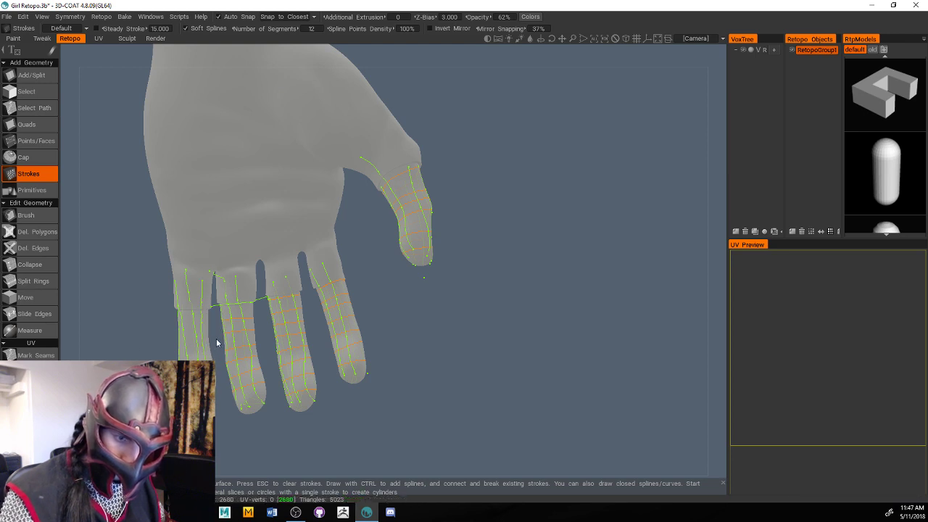
pyautogui.moveTo(197, 277); pyautogui.dragTo(205, 340)
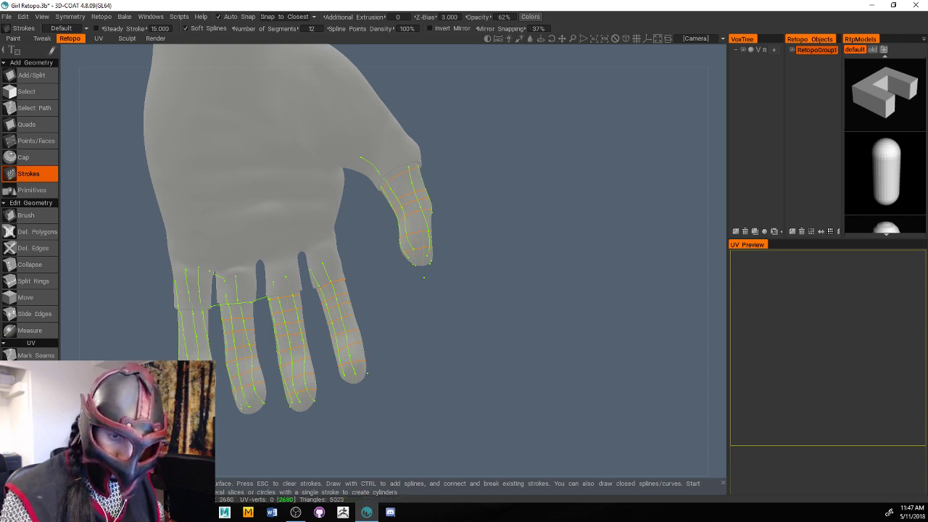
pyautogui.moveTo(170, 310); pyautogui.dragTo(212, 313)
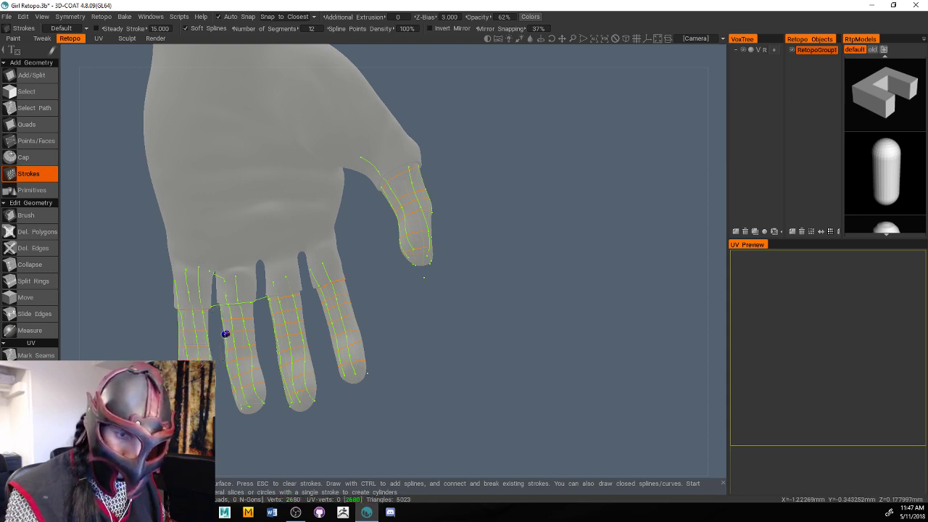
# Try to generate the thumb and finger meshes from the strokes and cross slices
pyautogui.moveTo(605, 298); pyautogui.dragTo(716, 311)
pyautogui.moveTo(716, 311); pyautogui.dragTo(723, 246, button='middle')
pyautogui.moveTo(723, 246)
pyautogui.mouseDown(button='right')
pyautogui.moveTo(716, 318)
pyautogui.moveTo(676, 310)
pyautogui.mouseUp(button='right')
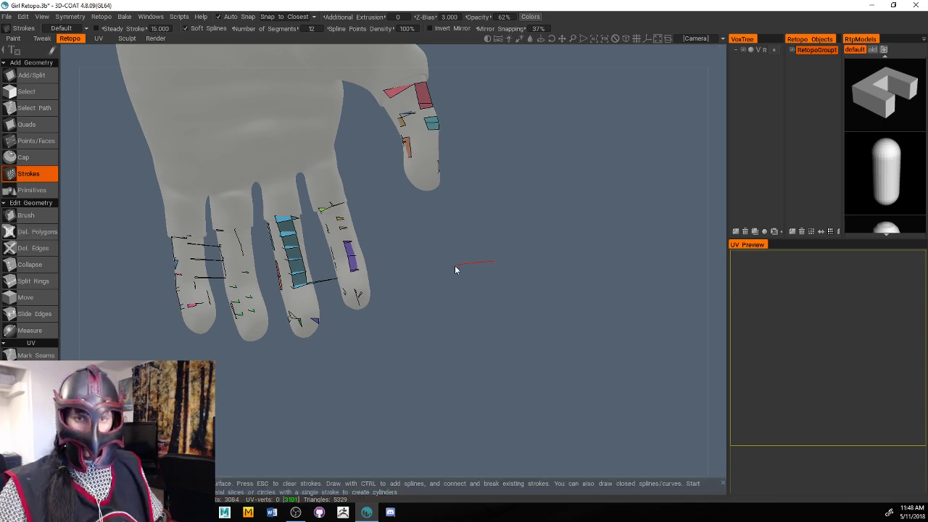
# Inspect the generated finger polygons from several sides and undo the mesh generation
pyautogui.moveTo(528, 262); pyautogui.dragTo(487, 334, button='middle')
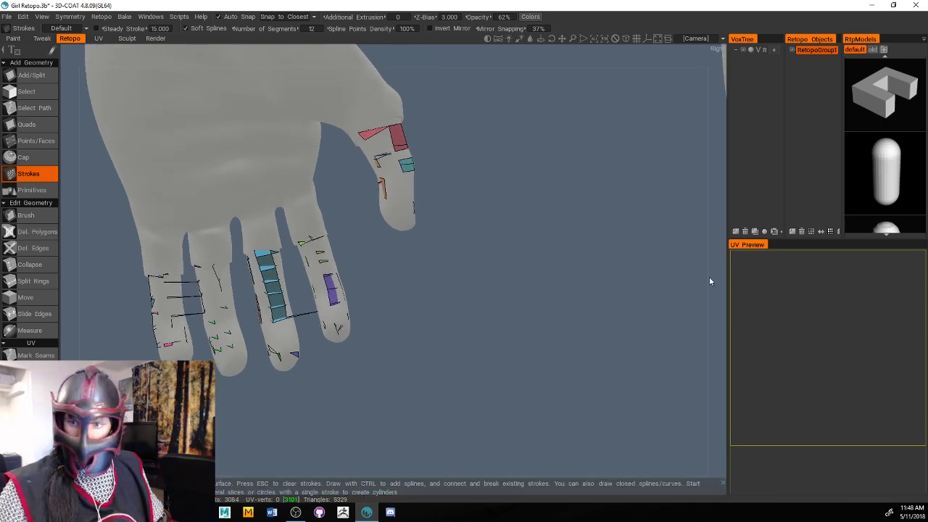
pyautogui.keyDown('alt'); pyautogui.moveTo(709, 277); pyautogui.dragTo(469, 303); pyautogui.keyUp('alt')
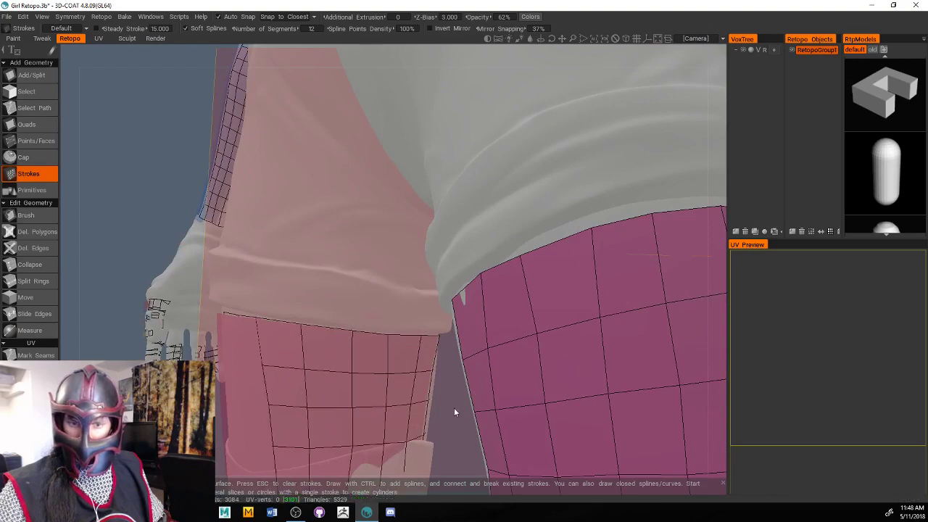
pyautogui.keyDown('alt'); pyautogui.moveTo(455, 409); pyautogui.dragTo(260, 395, button='right'); pyautogui.keyUp('alt')
pyautogui.keyDown('alt'); pyautogui.moveTo(612, 358); pyautogui.dragTo(483, 419); pyautogui.keyUp('alt')
pyautogui.keyDown('alt'); pyautogui.moveTo(483, 423); pyautogui.dragTo(616, 324, button='right'); pyautogui.keyUp('alt')
pyautogui.scroll(-5, 612, 323)
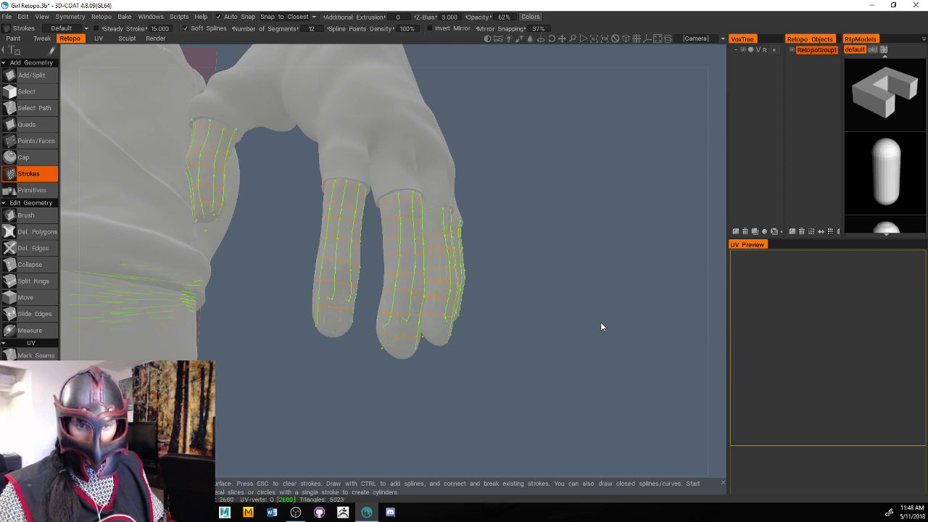
pyautogui.scroll(-5, 688, 294)
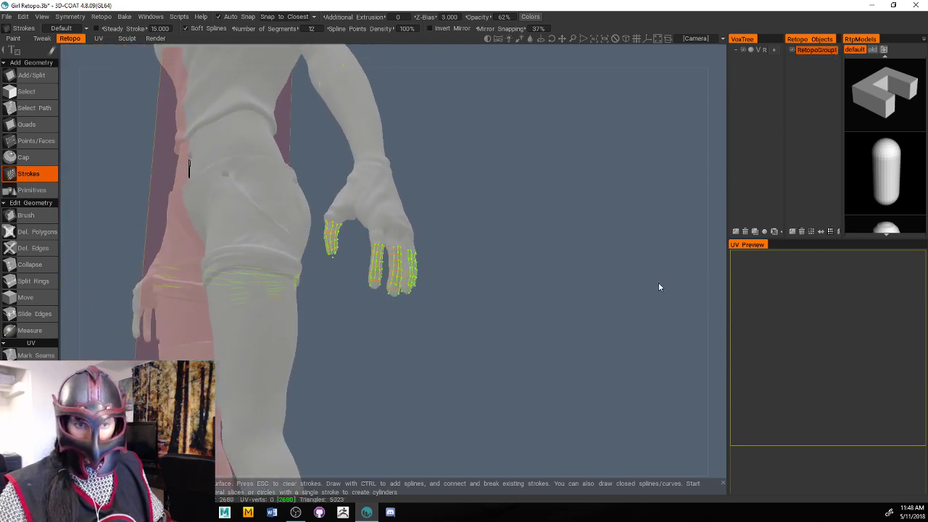
# Try to draw a new stroke across the back of the shorts above the cuff
pyautogui.scroll(-3, 710, 313)
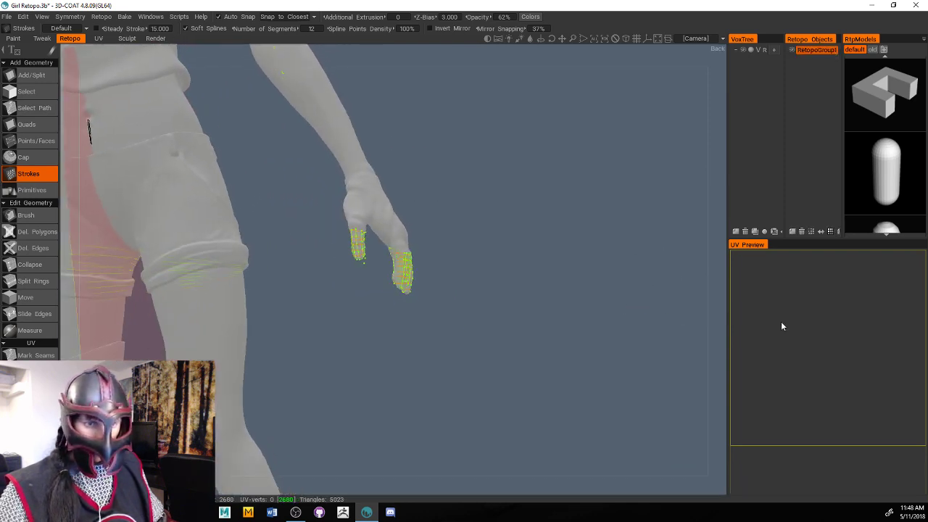
pyautogui.moveTo(720, 321); pyautogui.dragTo(633, 320)
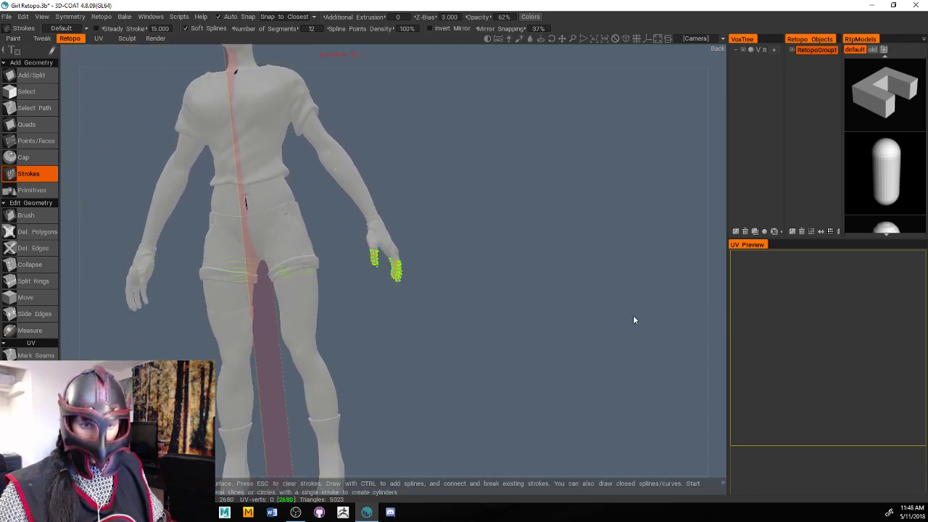
pyautogui.moveTo(598, 298); pyautogui.dragTo(629, 299)
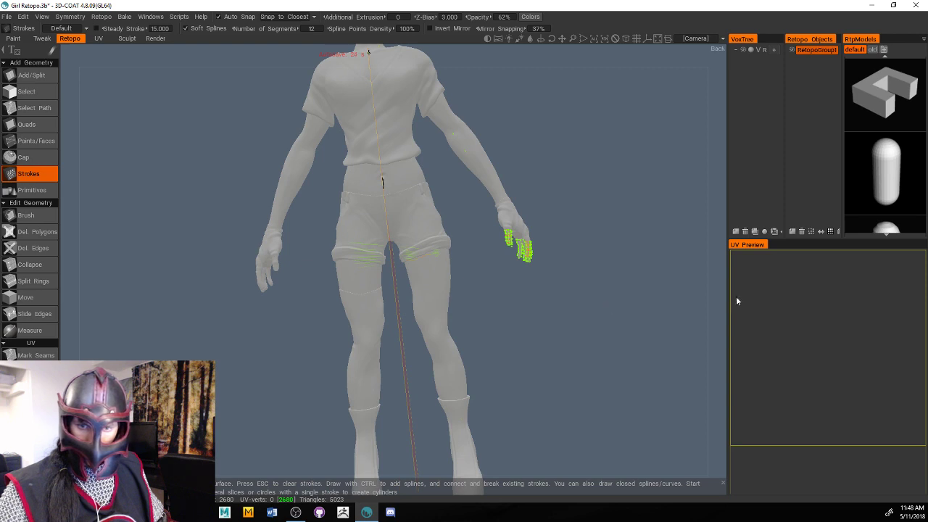
pyautogui.moveTo(708, 304); pyautogui.dragTo(396, 330)
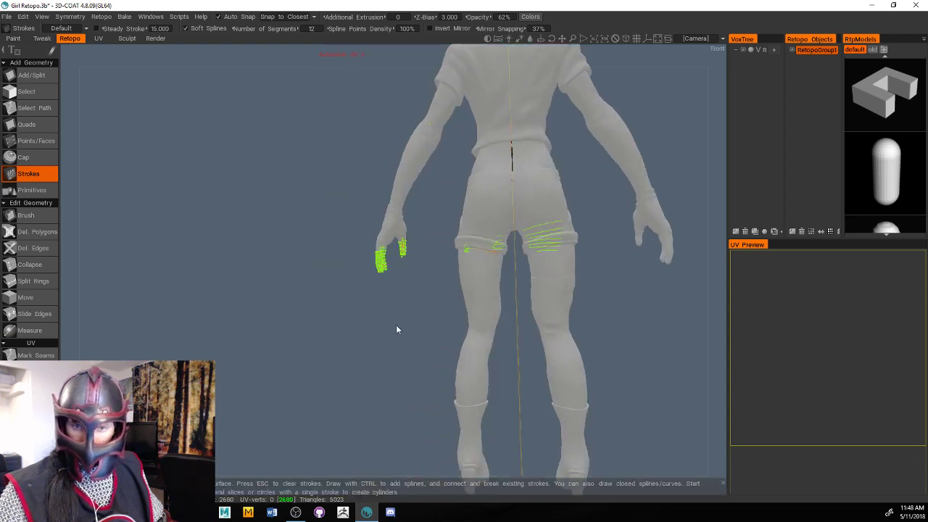
pyautogui.moveTo(396, 330); pyautogui.dragTo(185, 222, button='right')
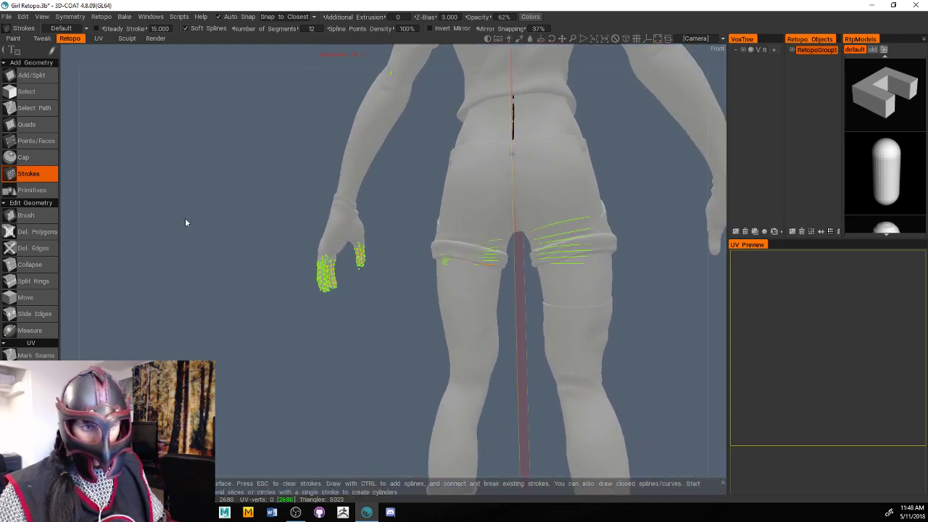
pyautogui.moveTo(472, 220); pyautogui.dragTo(501, 291)
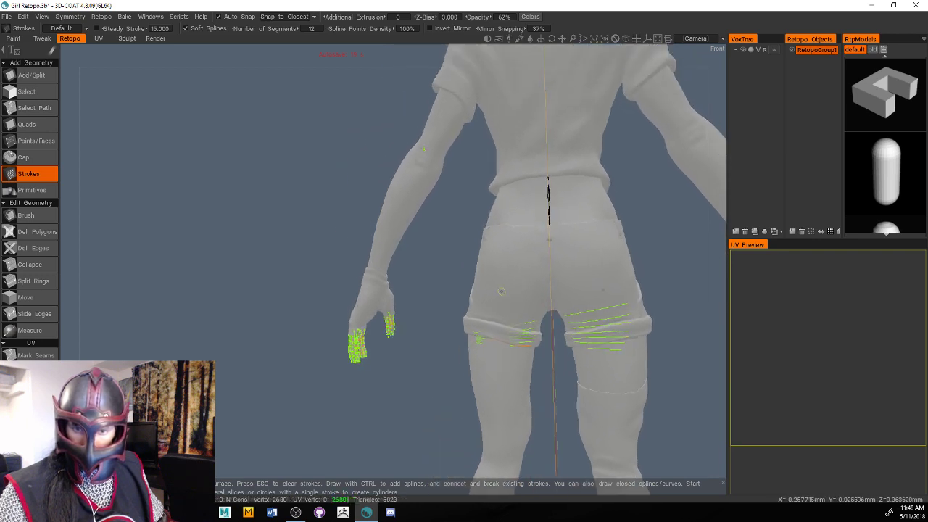
pyautogui.moveTo(541, 373); pyautogui.dragTo(495, 299)
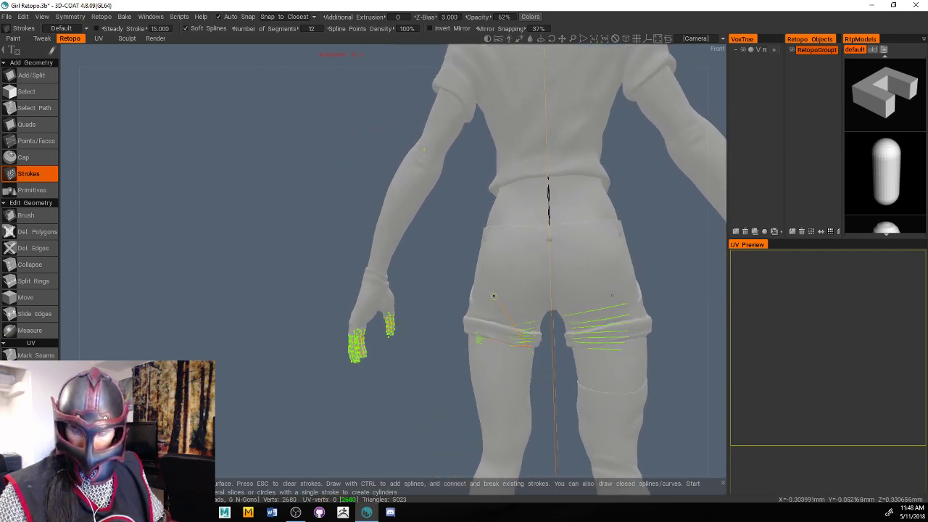
# Undo the stray strokes across the shorts' cuffs one after another
pyautogui.hotkey('ctrl', 'z')
pyautogui.hotkey('ctrl', 'z')
pyautogui.hotkey('ctrl', 'z')
pyautogui.hotkey('ctrl', 'z')
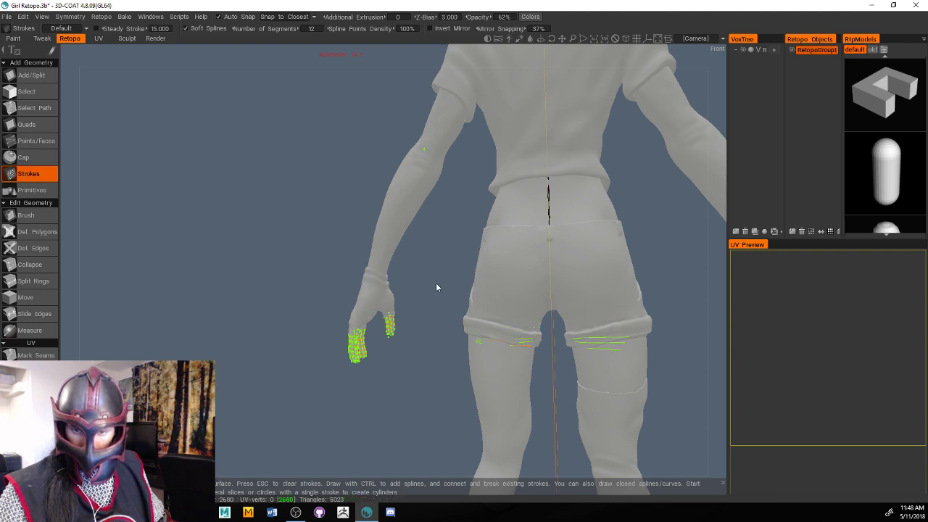
pyautogui.hotkey('ctrl', 'z')
pyautogui.moveTo(431, 338); pyautogui.dragTo(540, 319)
pyautogui.hotkey('ctrl', 'z')
# Clear all remaining retopology strokes from the gloved hand's fingers and thumb
pyautogui.moveTo(723, 304); pyautogui.dragTo(370, 306)
pyautogui.press('Escape')
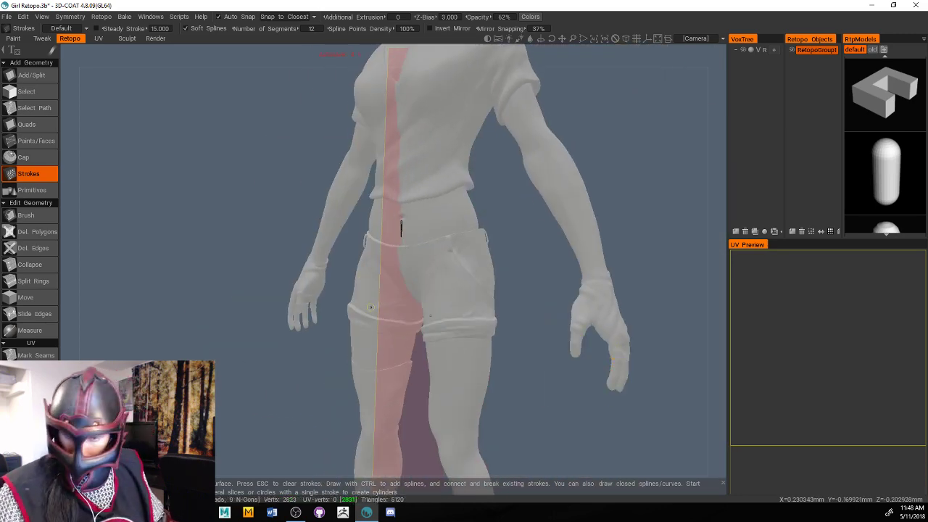
pyautogui.moveTo(726, 350)
pyautogui.mouseDown()
pyautogui.moveTo(522, 324)
pyautogui.moveTo(628, 341)
pyautogui.mouseUp()
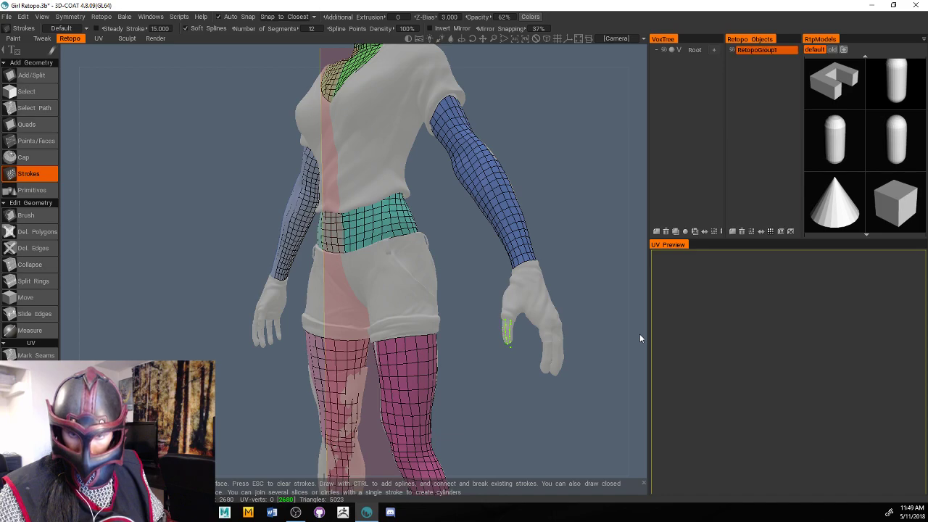
pyautogui.press('Escape')
pyautogui.moveTo(639, 338); pyautogui.dragTo(507, 387, button='middle')
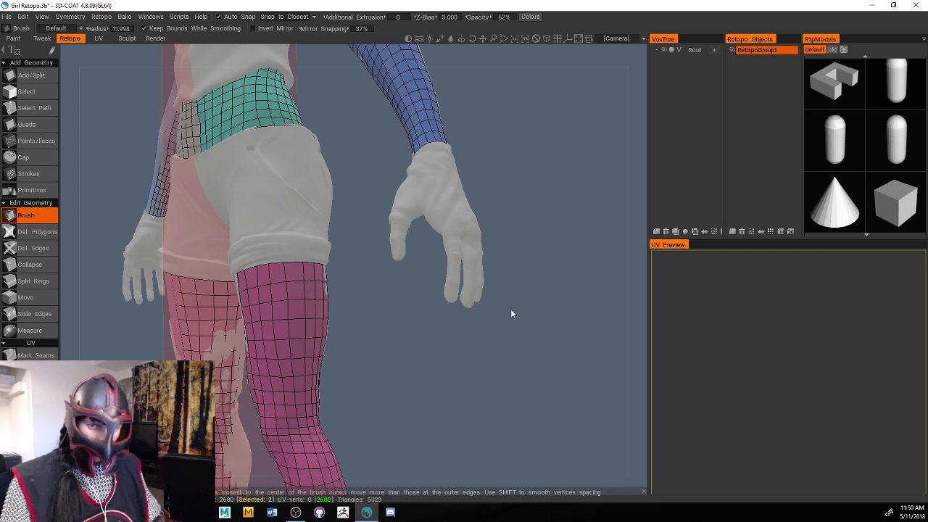
pyautogui.moveTo(510, 308); pyautogui.dragTo(542, 310)
pyautogui.moveTo(502, 325); pyautogui.dragTo(398, 342, button='right')
pyautogui.moveTo(397, 342); pyautogui.dragTo(428, 351, button='middle')
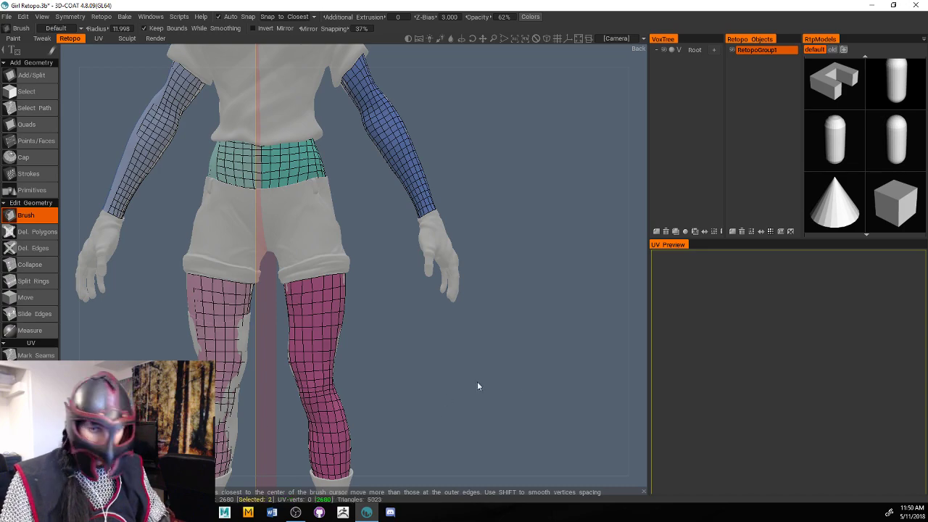
pyautogui.moveTo(484, 383); pyautogui.dragTo(537, 415)
pyautogui.scroll(2, 484, 400)
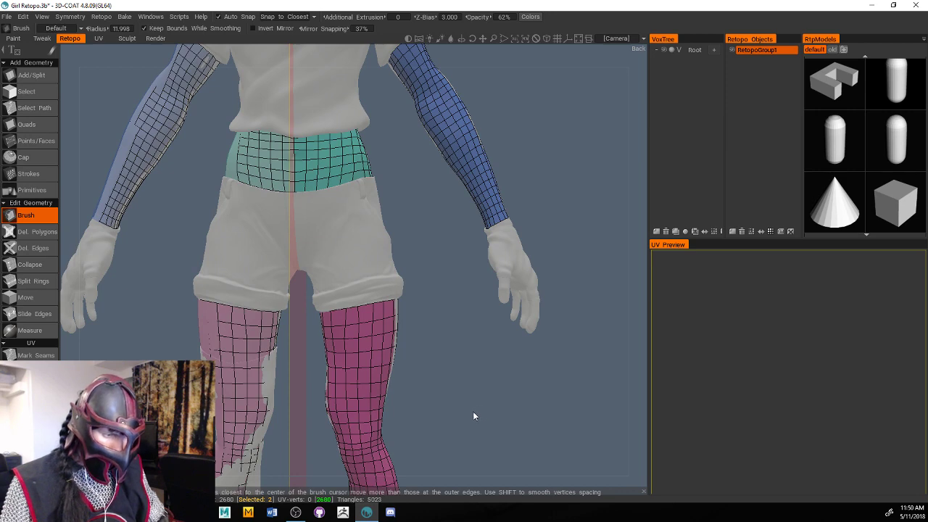
pyautogui.moveTo(467, 418); pyautogui.dragTo(478, 418)
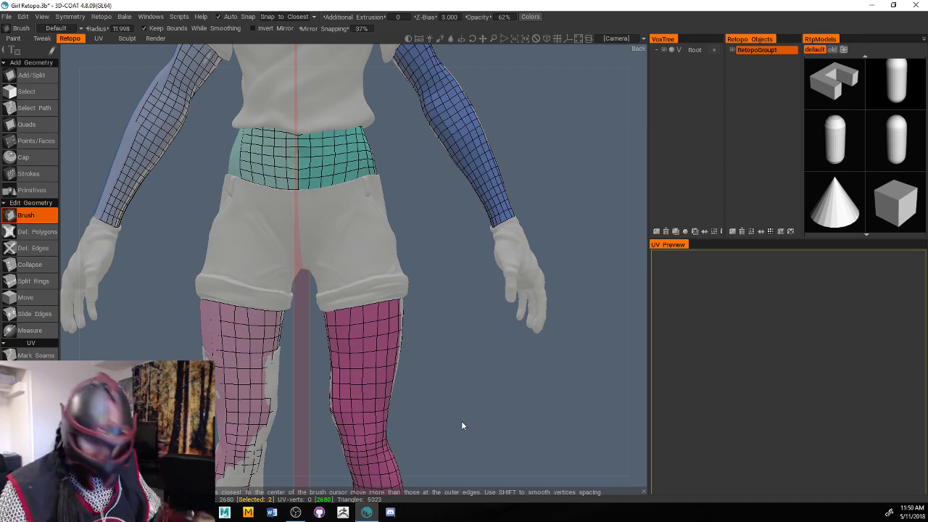
pyautogui.moveTo(549, 386); pyautogui.dragTo(608, 333)
# Reduce the Add/Split radius to 2.765 and create a single four-sided polygon on the thumb just below the glove edge
pyautogui.click(31, 75)
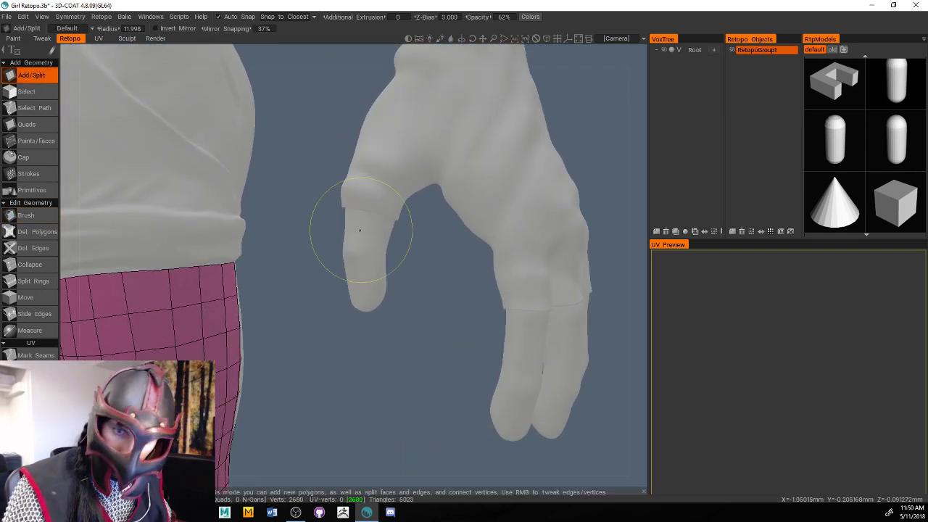
pyautogui.moveTo(361, 216); pyautogui.dragTo(331, 238, button='right')
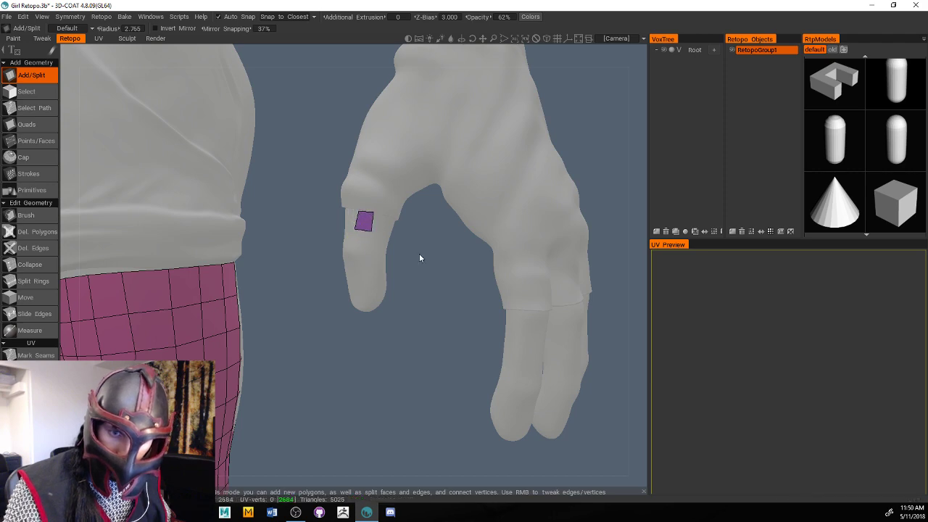
pyautogui.moveTo(419, 258); pyautogui.dragTo(458, 326)
pyautogui.moveTo(490, 401); pyautogui.dragTo(485, 365, button='middle')
pyautogui.scroll(4, 494, 365)
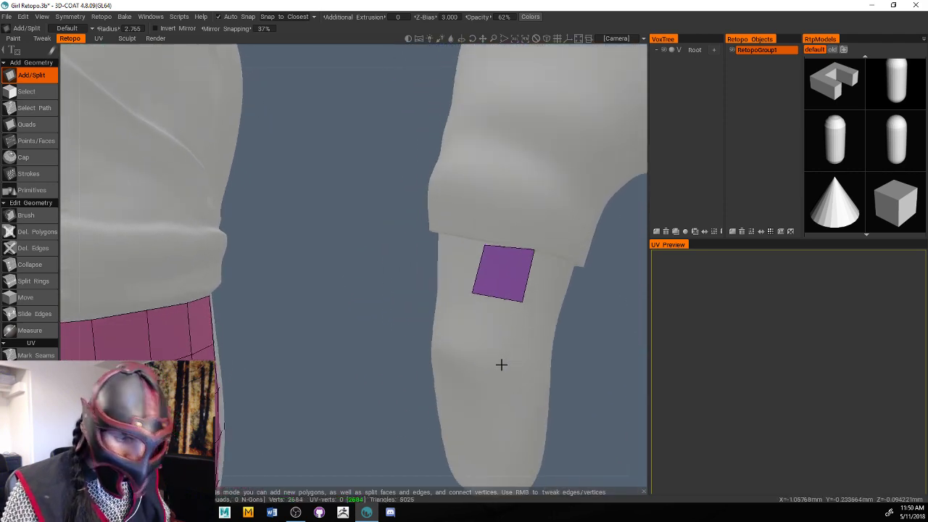
pyautogui.scroll(-1, 501, 365)
pyautogui.moveTo(558, 347); pyautogui.dragTo(533, 319, button='middle')
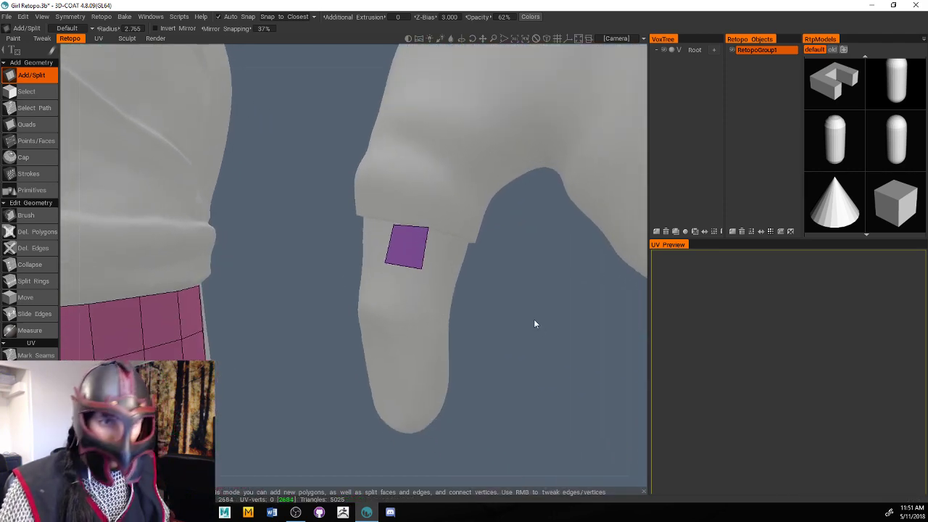
# With the Quads tool, extend the starting polygon by two quads around the thumb along the glove edge
pyautogui.click(38, 123)
pyautogui.moveTo(442, 295); pyautogui.dragTo(478, 325)
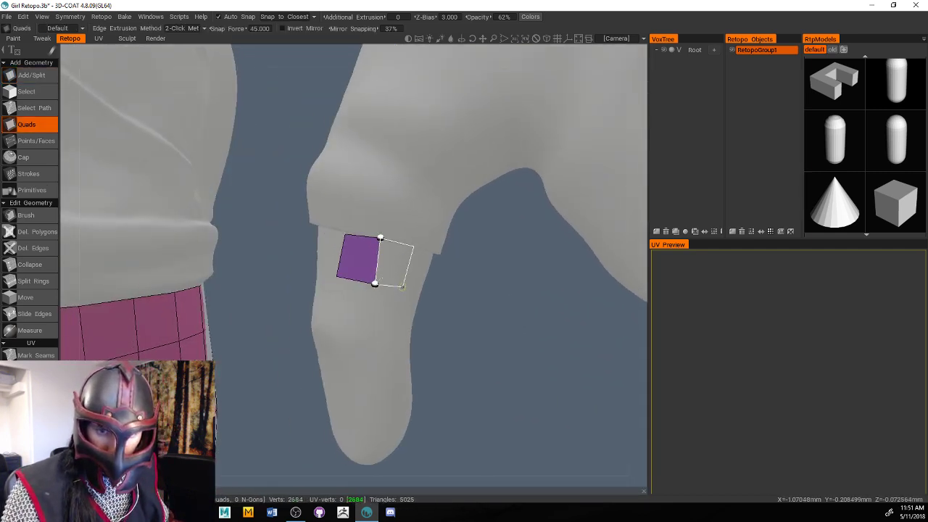
pyautogui.click(402, 286)
pyautogui.click(418, 291)
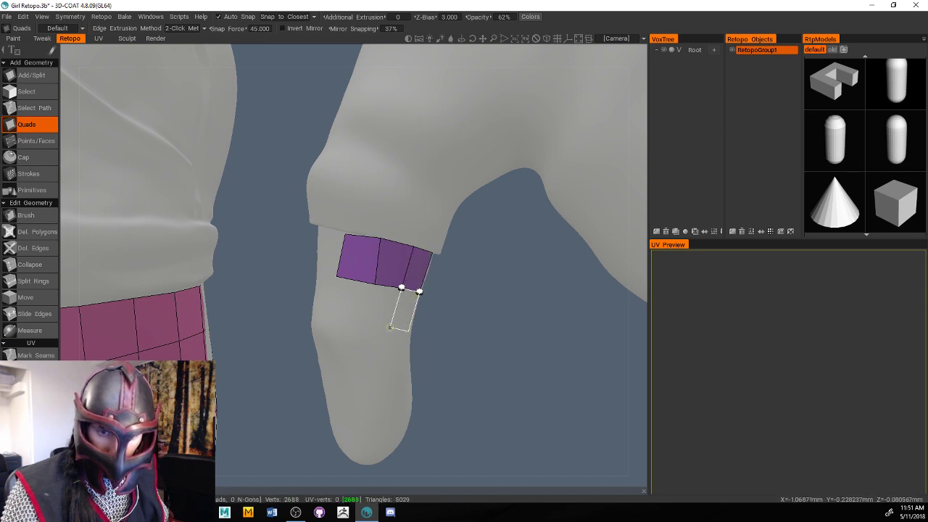
# Add a second row of four quads below the first on the thumb and fill the first row's missing end quad
pyautogui.click(390, 327)
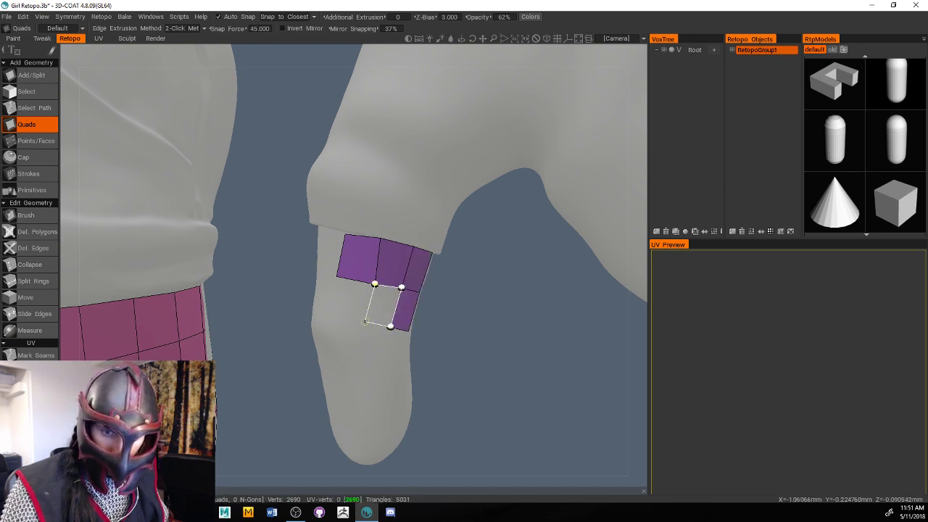
pyautogui.click(365, 321)
pyautogui.click(334, 282)
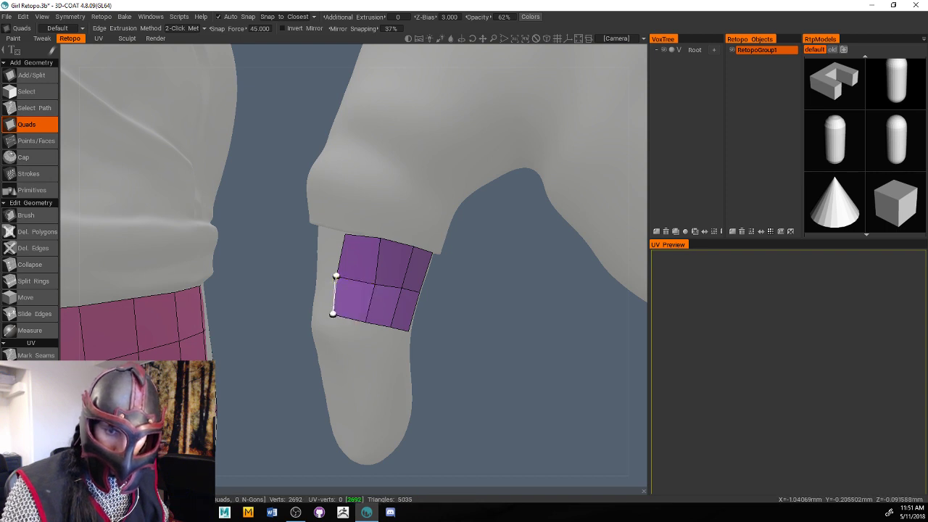
pyautogui.click(318, 277)
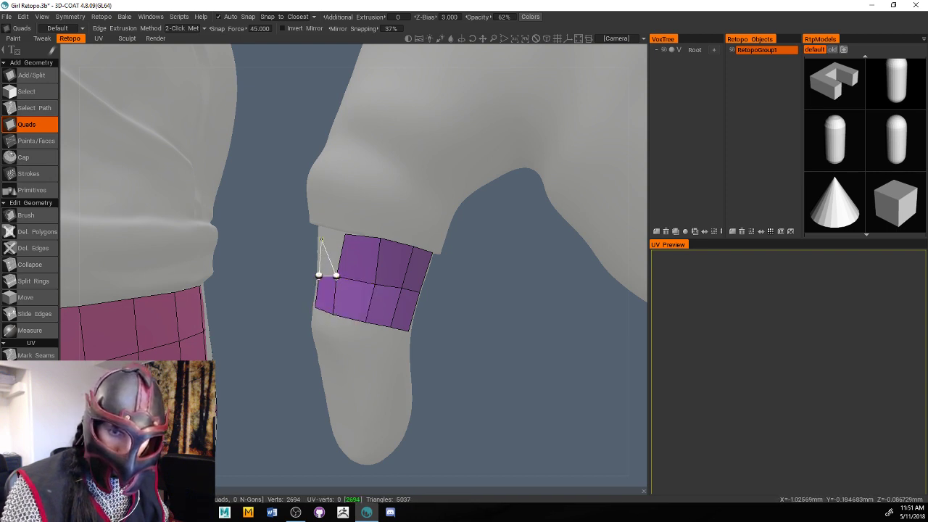
pyautogui.click(321, 230)
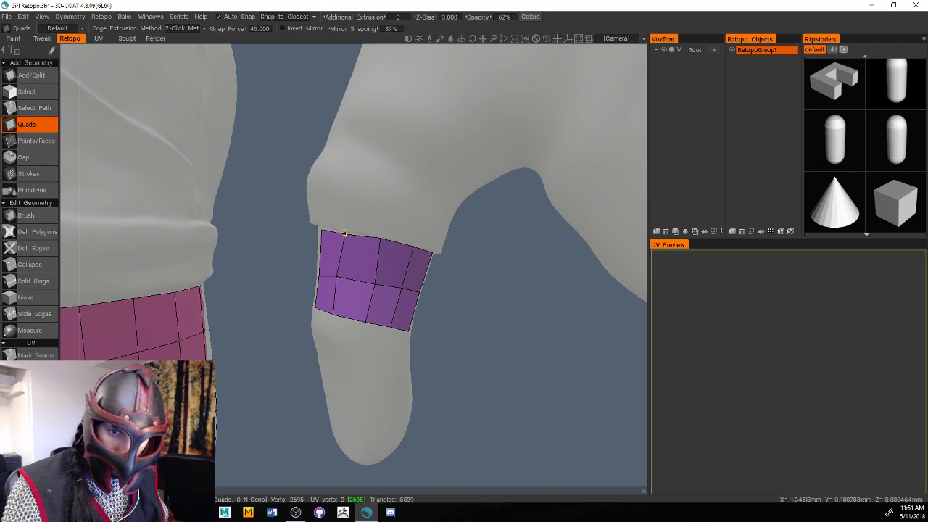
# Start a third row on the thumb with two adjoining quads below the second row
pyautogui.moveTo(496, 314); pyautogui.dragTo(576, 339)
pyautogui.moveTo(576, 339); pyautogui.dragTo(464, 350, button='middle')
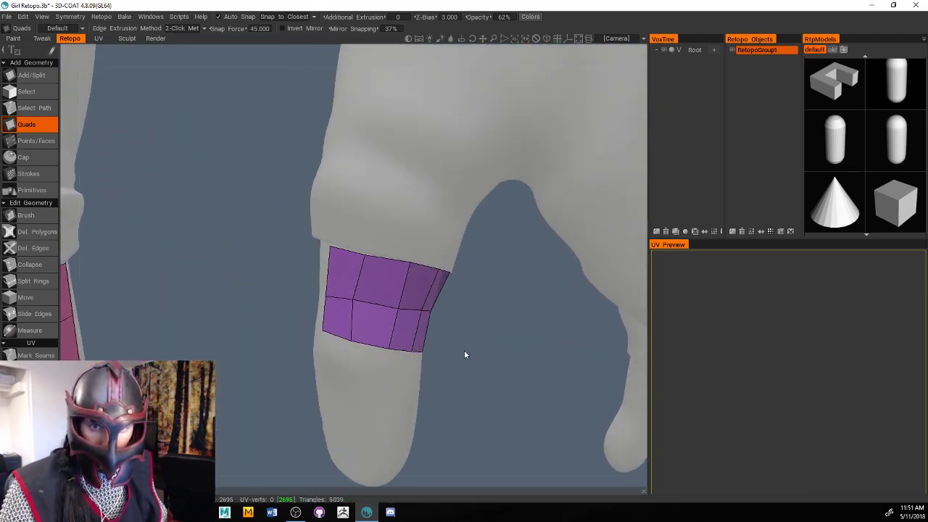
pyautogui.scroll(-4, 471, 345)
pyautogui.scroll(2, 471, 347)
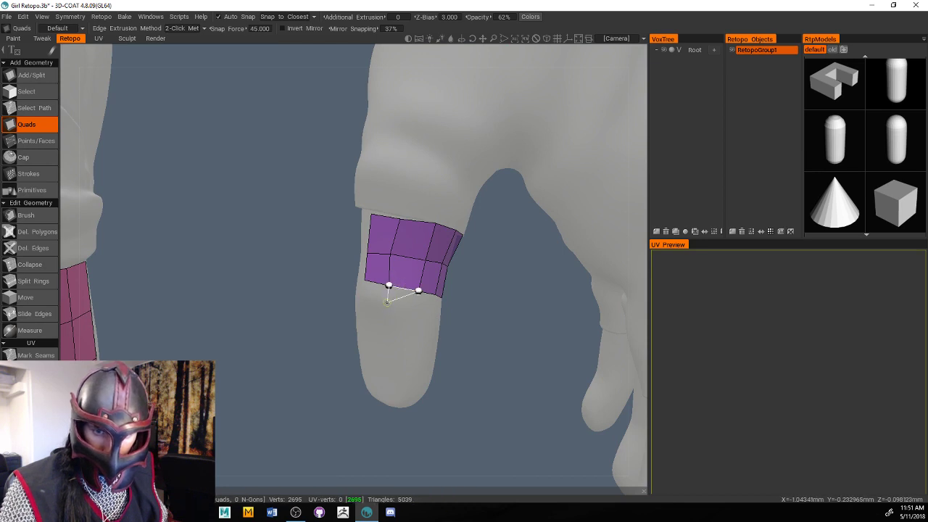
pyautogui.click(414, 305)
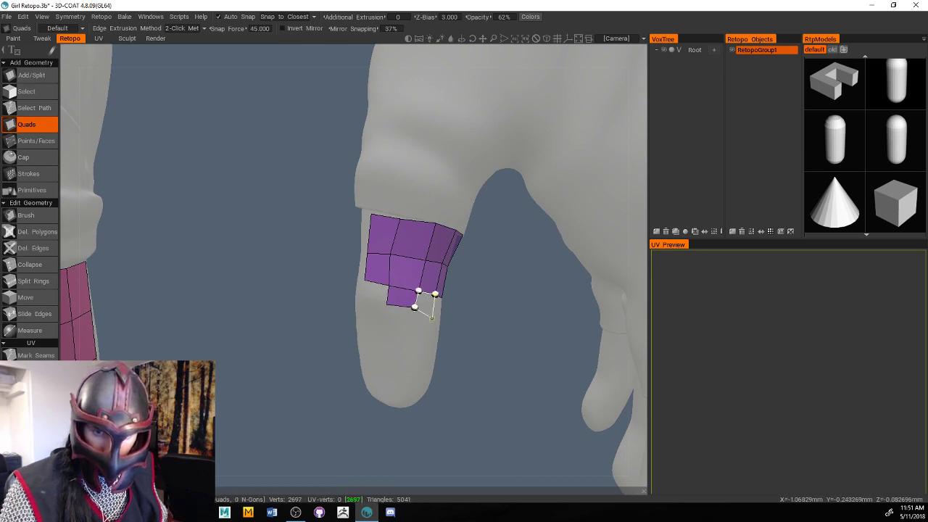
pyautogui.click(433, 312)
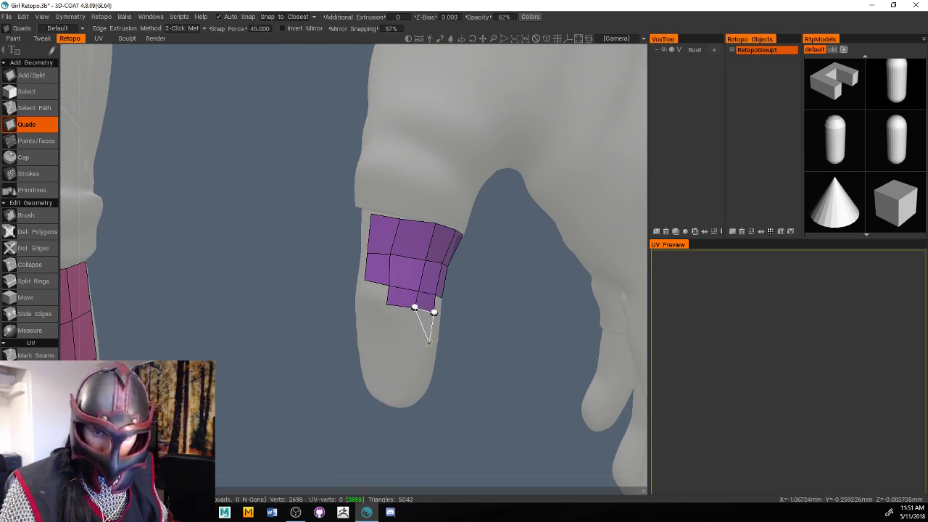
# Add a fourth row of three quads down the thumb and fill the gap at the third row's open end
pyautogui.click(410, 341)
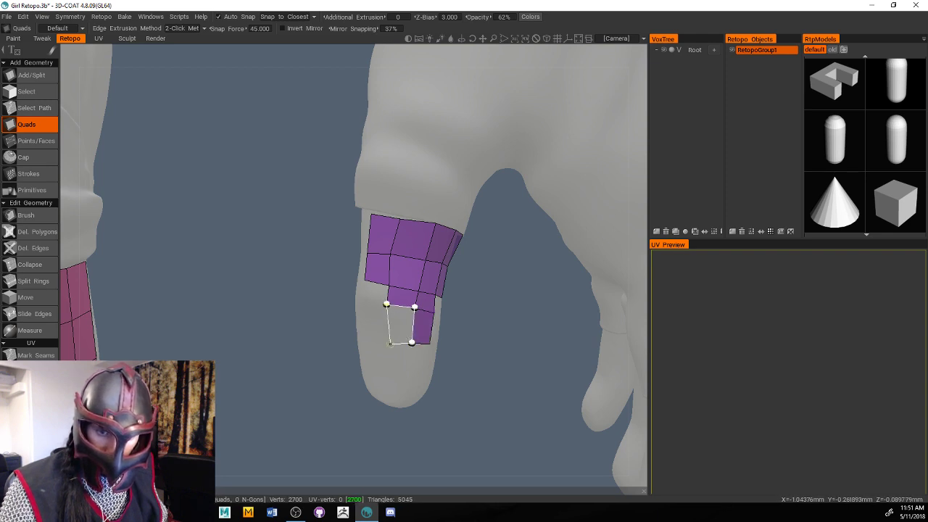
pyautogui.click(386, 339)
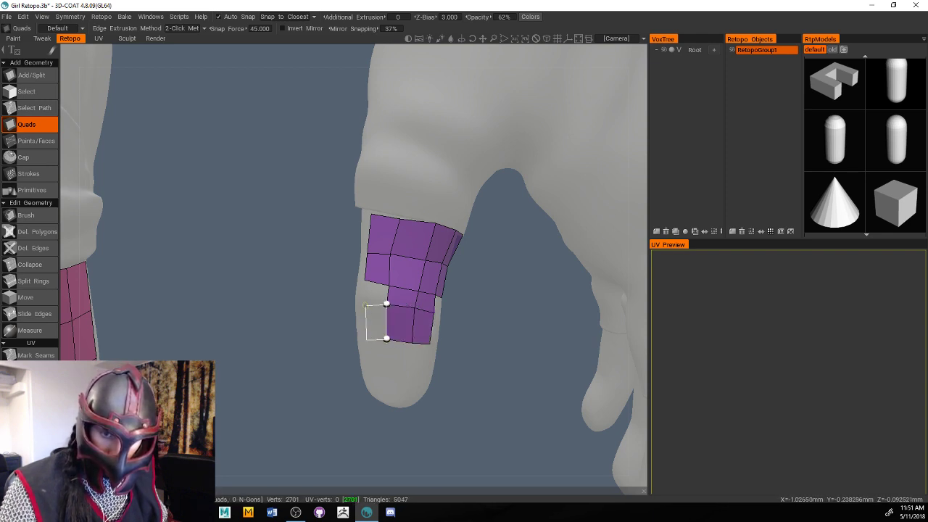
pyautogui.click(366, 304)
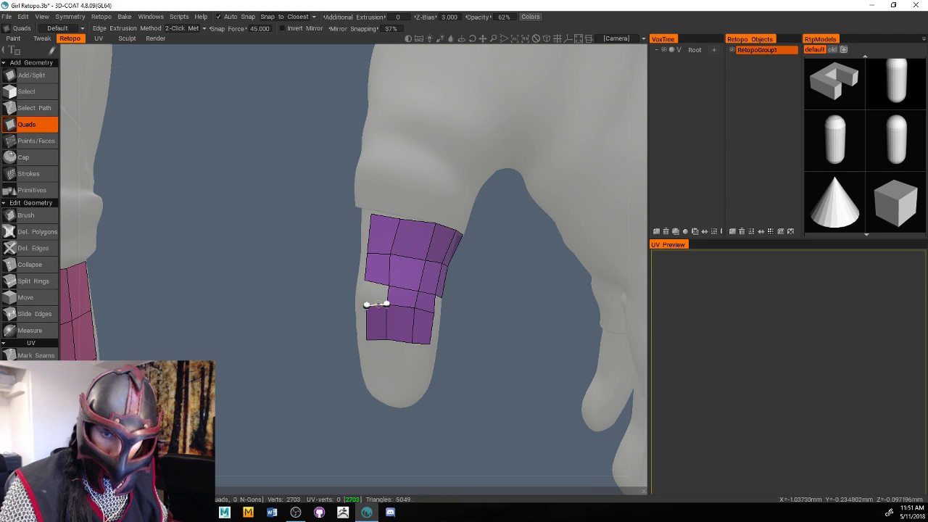
pyautogui.click(377, 292)
# Add a fifth row of three quads toward the thumb tip, wrapping around the thumb's side
pyautogui.scroll(5, 486, 316)
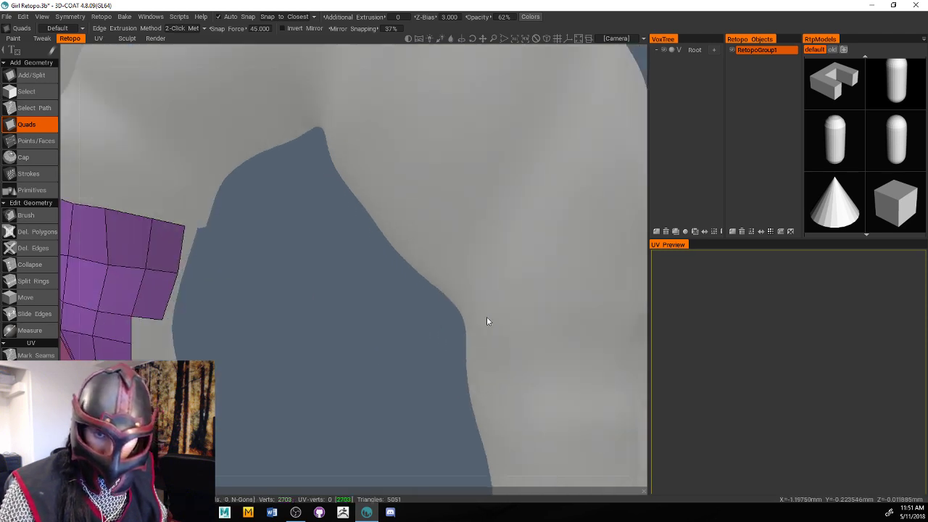
pyautogui.scroll(-5, 504, 317)
pyautogui.moveTo(510, 342); pyautogui.dragTo(536, 335)
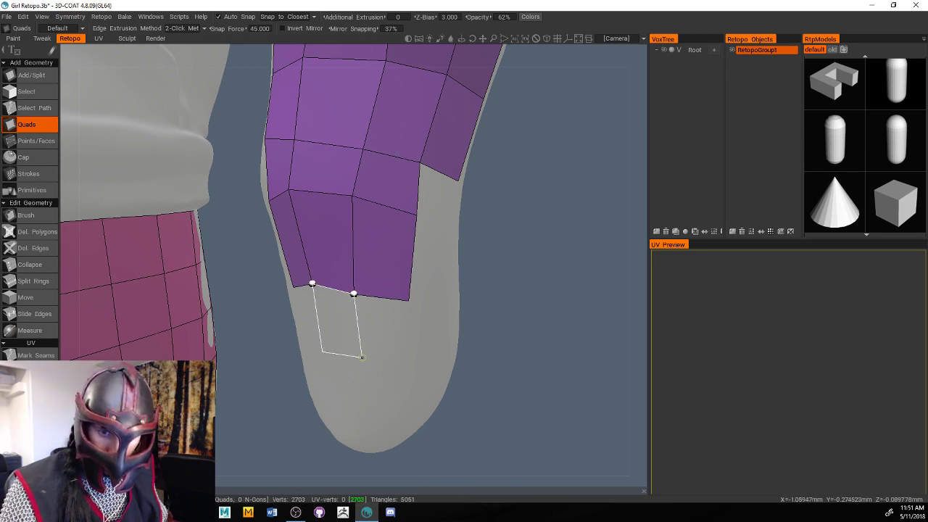
pyautogui.click(362, 357)
pyautogui.click(415, 359)
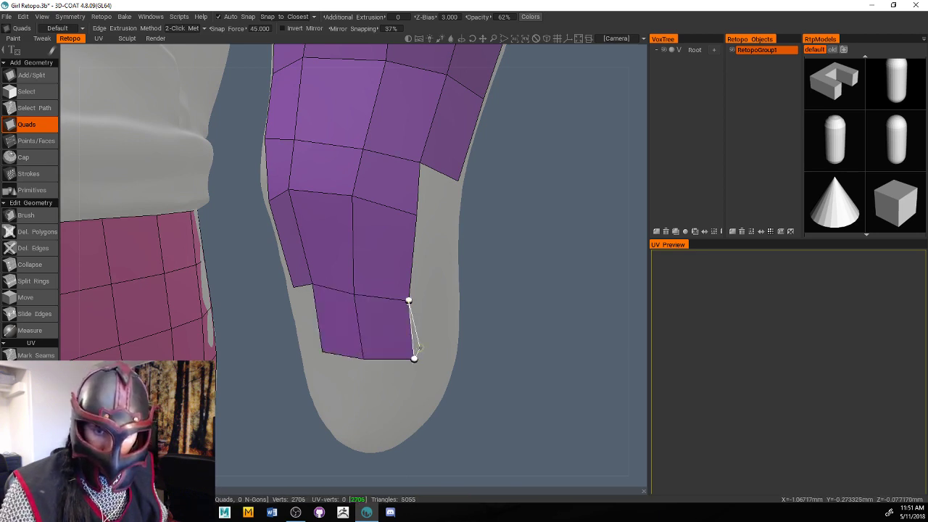
pyautogui.click(450, 344)
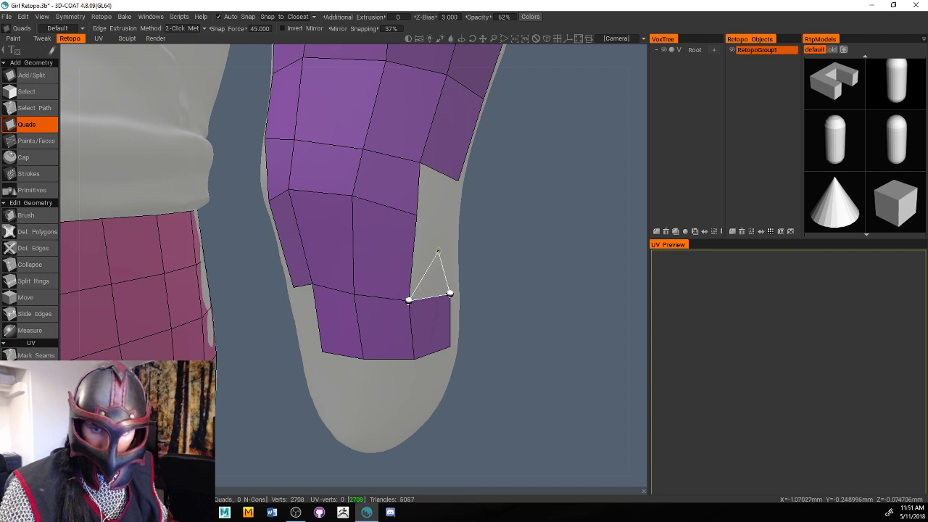
# Fill the side gap beside the third and fourth quad rows and add the missing quad at the fifth row's other end
pyautogui.click(418, 217)
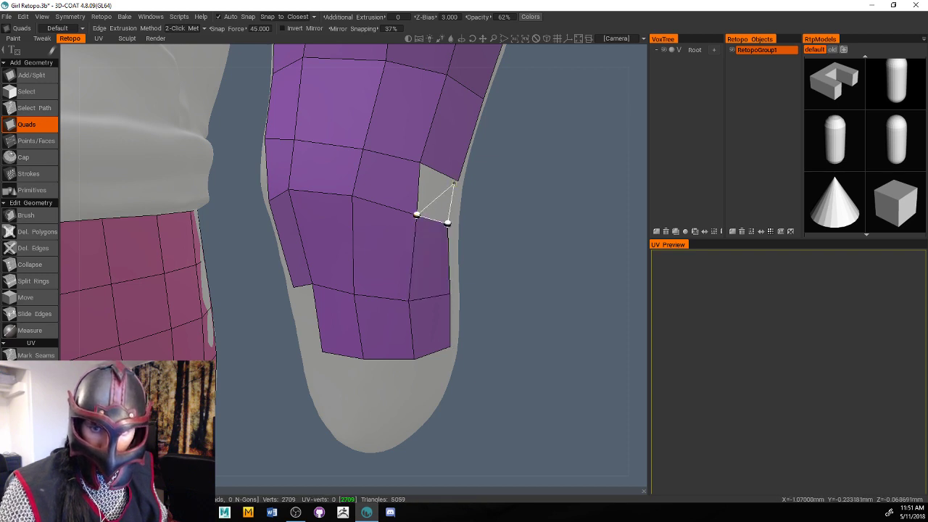
pyautogui.click(458, 180)
pyautogui.moveTo(475, 301); pyautogui.dragTo(484, 361)
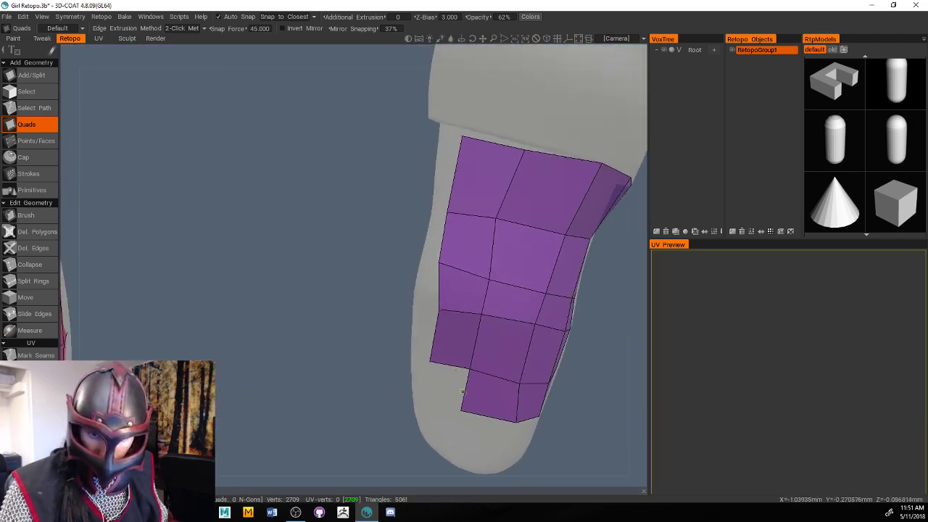
pyautogui.click(427, 401)
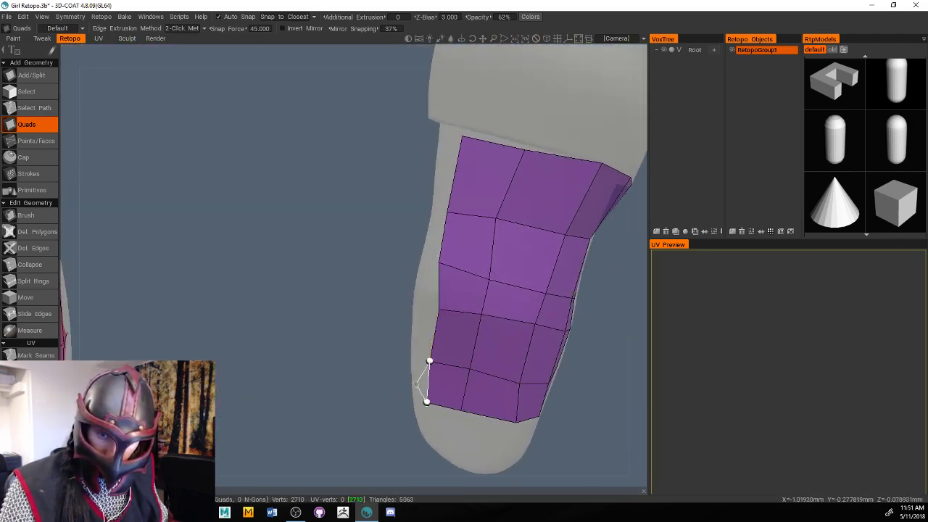
# Add a column of five quads along the thumb's open side, from the fifth row up to the glove cuff
pyautogui.click(414, 354)
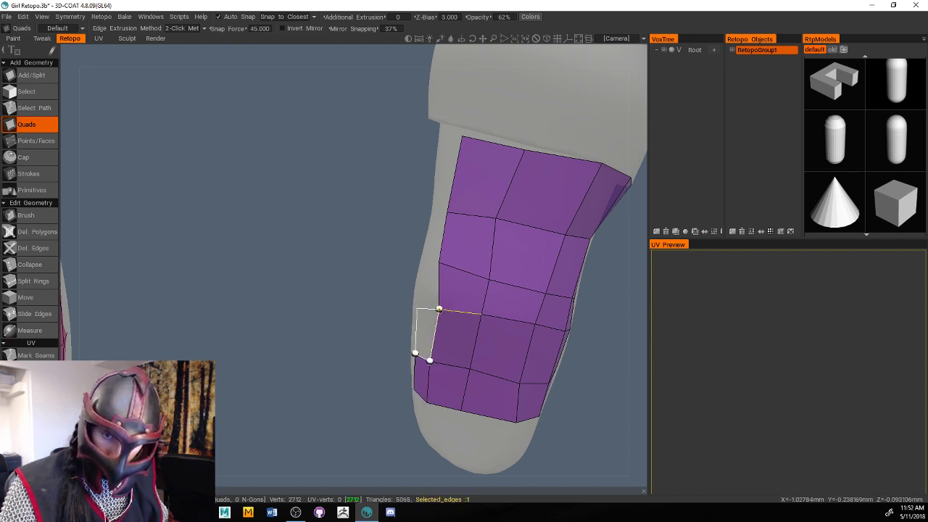
pyautogui.click(417, 310)
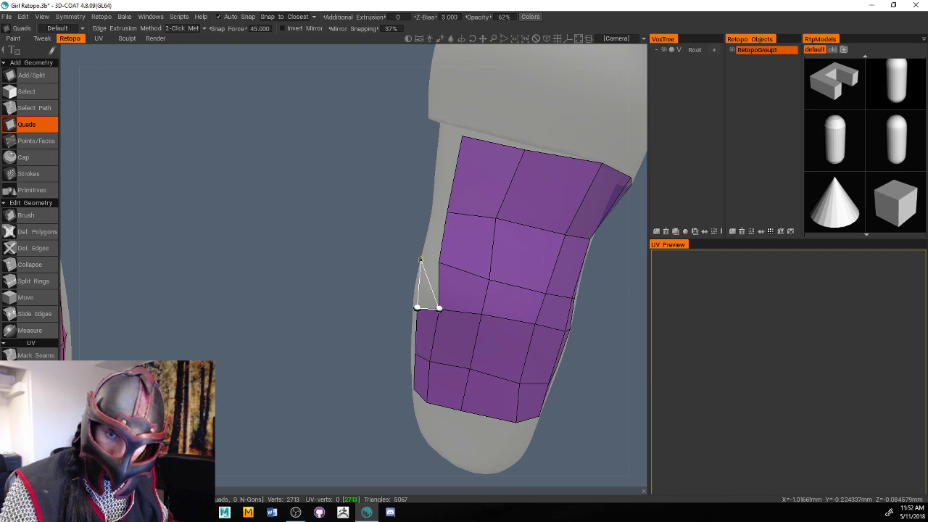
pyautogui.click(428, 260)
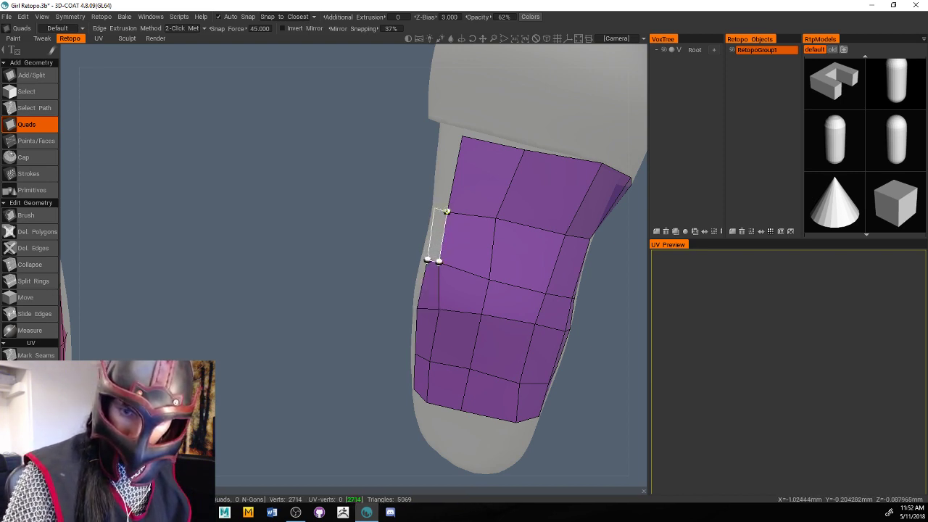
pyautogui.click(434, 209)
pyautogui.click(443, 133)
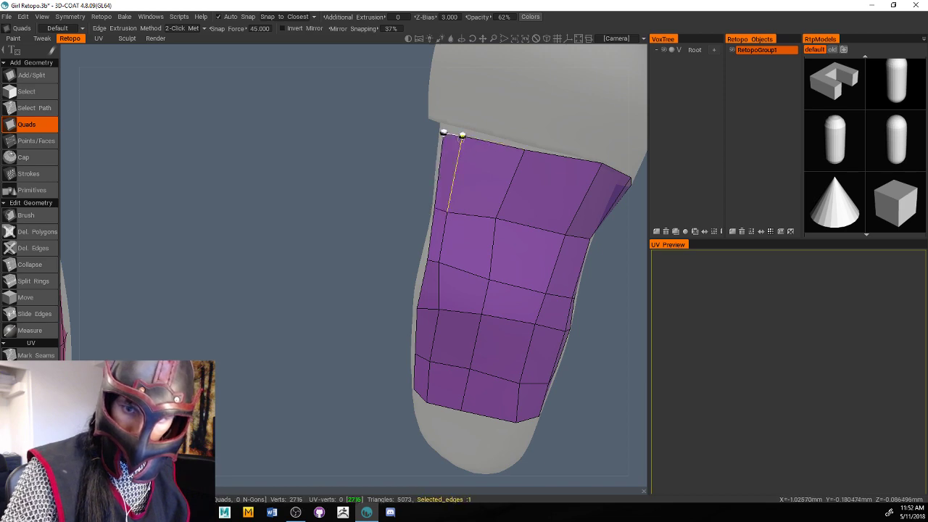
# Smooth the thumb's quads with the retopo Brush, evening out the vertex spacing from the tip rows up to the cuff
pyautogui.scroll(-8, 588, 341)
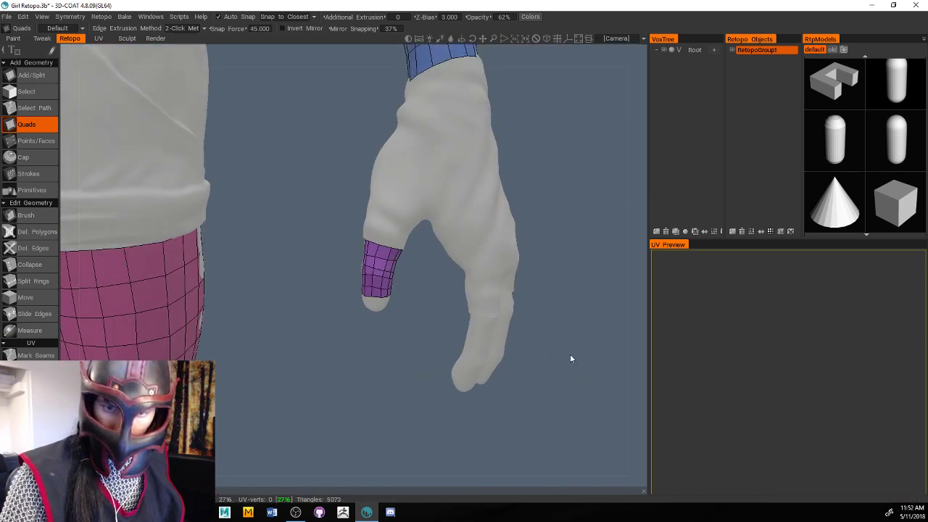
pyautogui.moveTo(571, 356); pyautogui.dragTo(612, 356)
pyautogui.scroll(10, 526, 311)
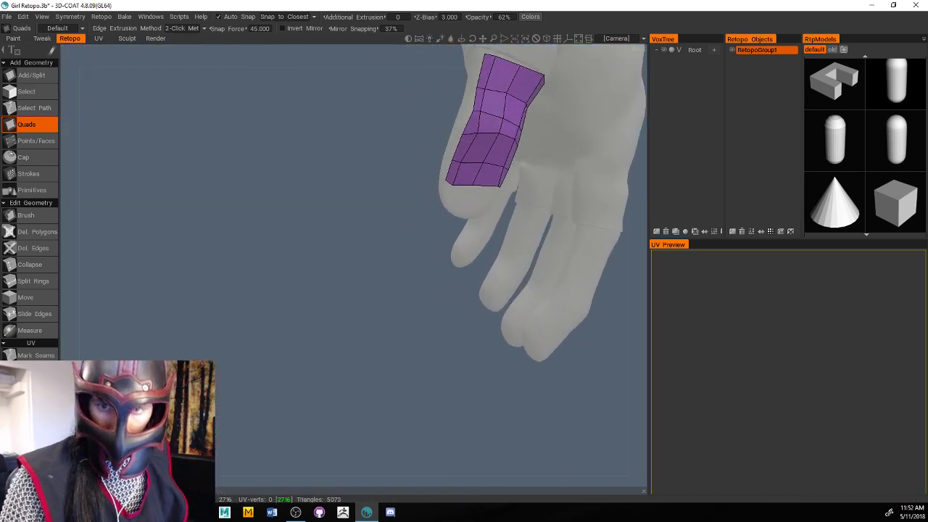
pyautogui.moveTo(565, 325); pyautogui.dragTo(382, 386)
pyautogui.click(28, 215)
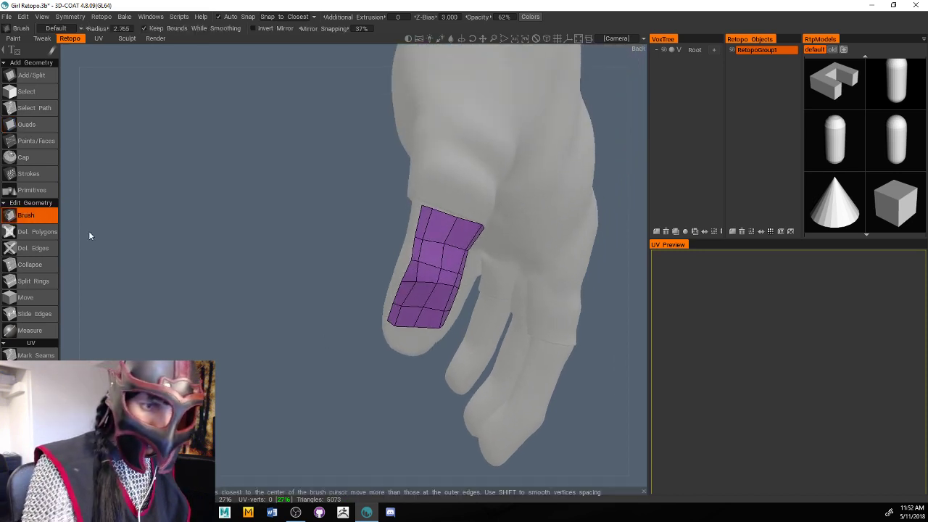
pyautogui.moveTo(431, 243)
pyautogui.mouseDown()
pyautogui.moveTo(428, 265)
pyautogui.moveTo(406, 258)
pyautogui.mouseUp()
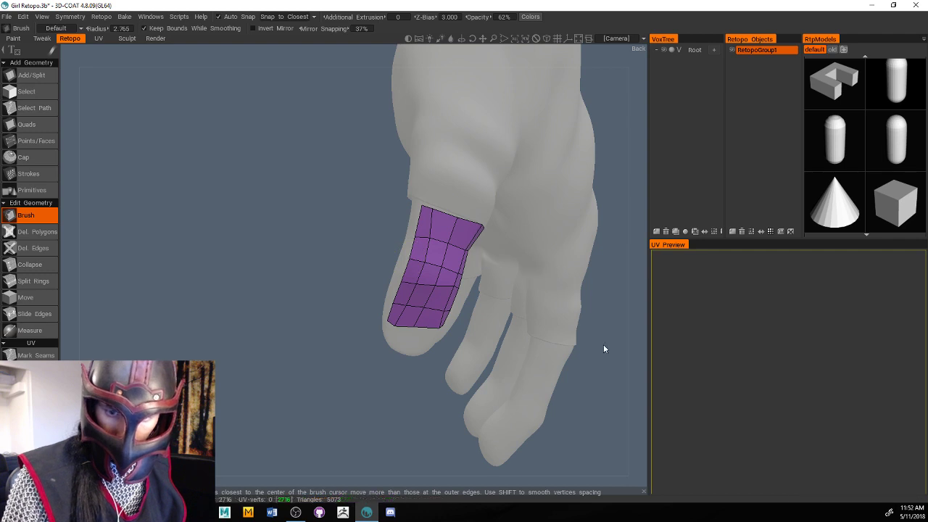
pyautogui.moveTo(603, 349); pyautogui.dragTo(528, 321)
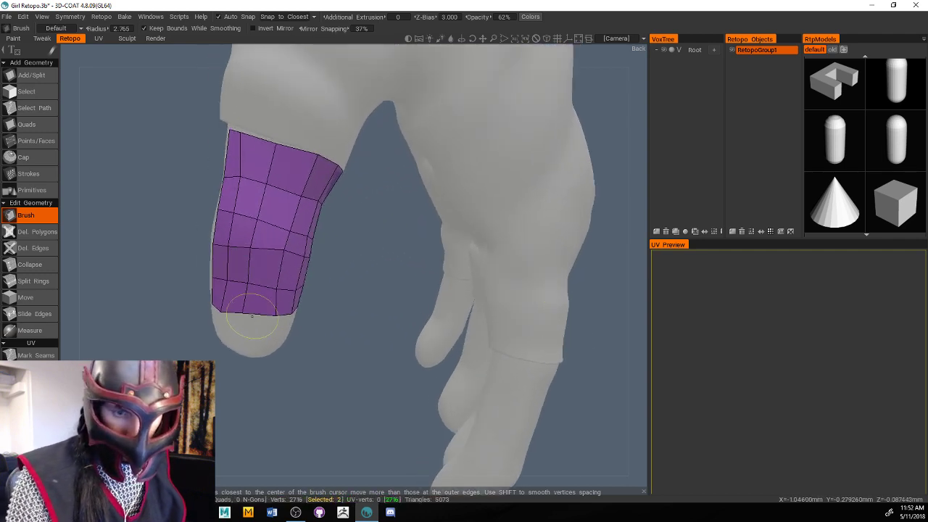
pyautogui.moveTo(251, 315)
pyautogui.mouseDown()
pyautogui.moveTo(279, 297)
pyautogui.moveTo(291, 207)
pyautogui.moveTo(283, 272)
pyautogui.moveTo(290, 250)
pyautogui.moveTo(297, 185)
pyautogui.moveTo(275, 139)
pyautogui.moveTo(316, 171)
pyautogui.moveTo(308, 154)
pyautogui.mouseUp()
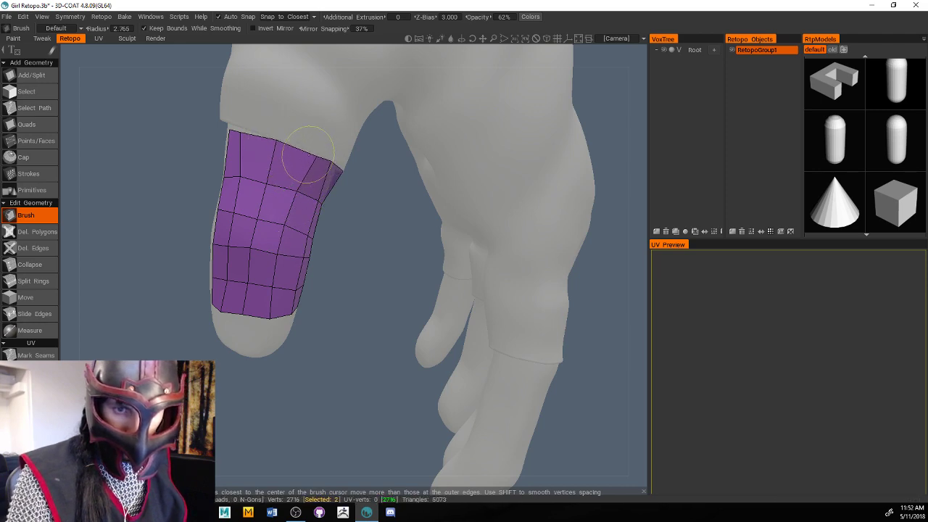
# Even out the end column of quads at the thumb's inner edge with the Brush, including its corner at the cuff
pyautogui.scroll(5, 352, 219)
pyautogui.scroll(-3, 360, 227)
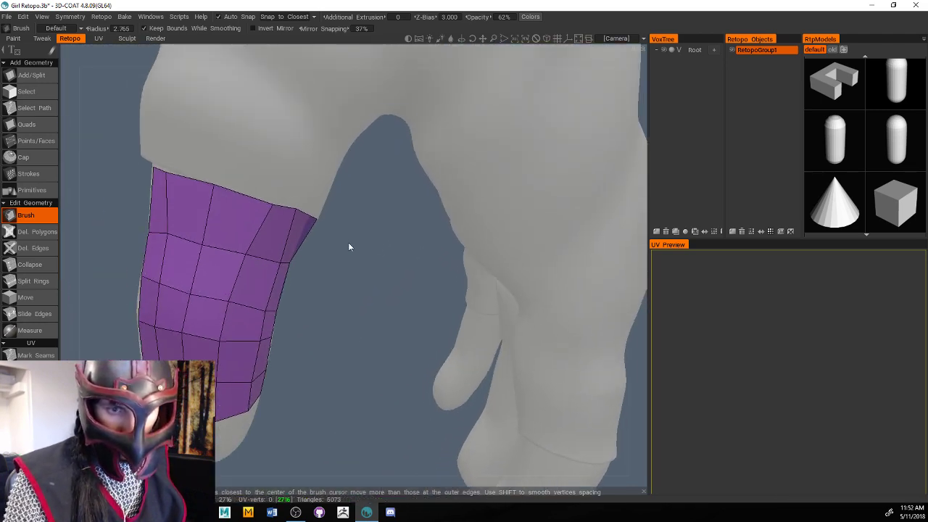
pyautogui.scroll(2, 341, 242)
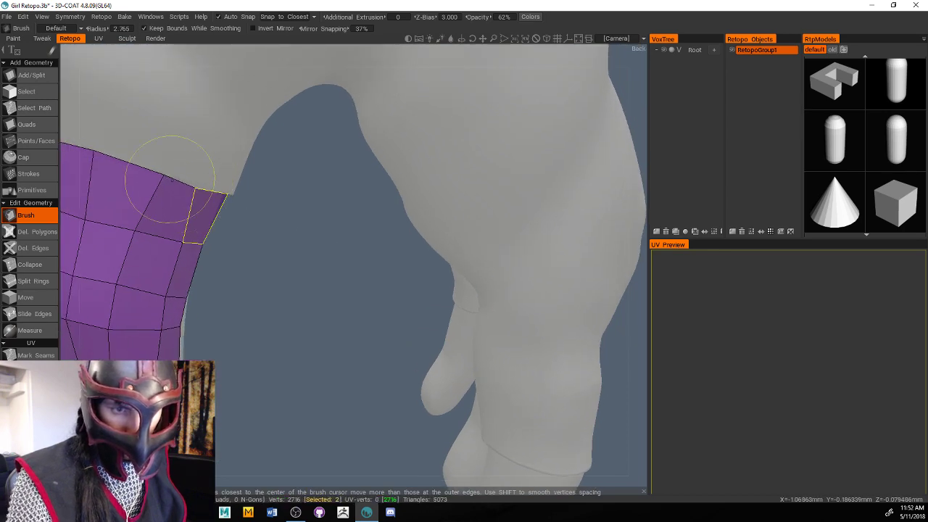
pyautogui.scroll(4, 246, 221)
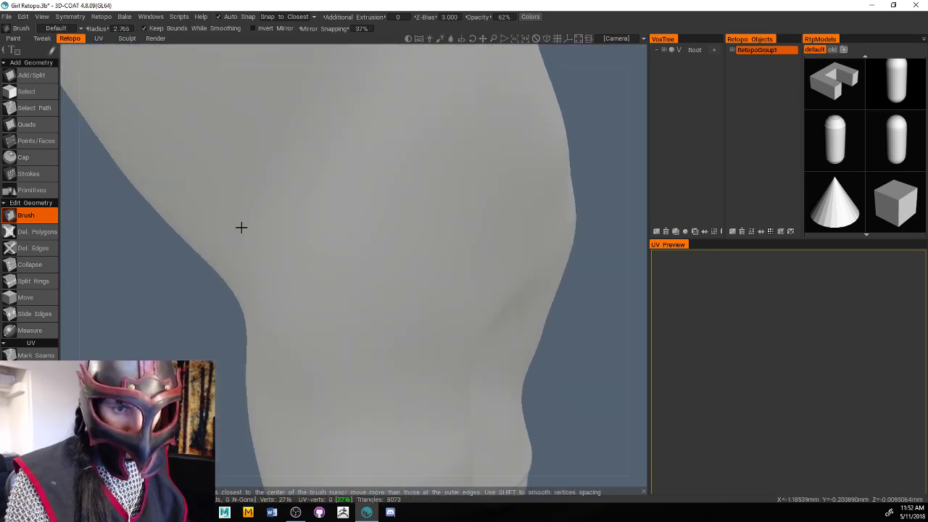
pyautogui.scroll(-3, 184, 286)
pyautogui.moveTo(182, 290); pyautogui.dragTo(326, 314, button='middle')
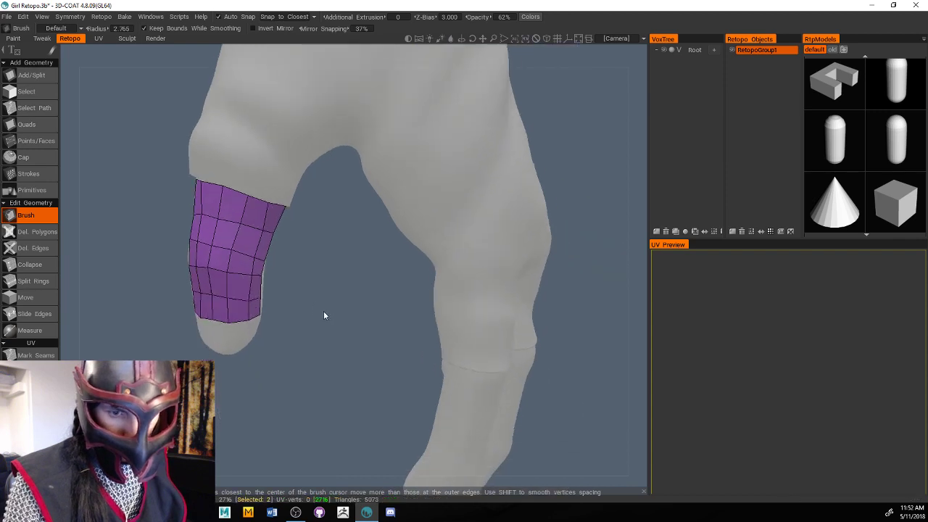
pyautogui.scroll(2, 304, 301)
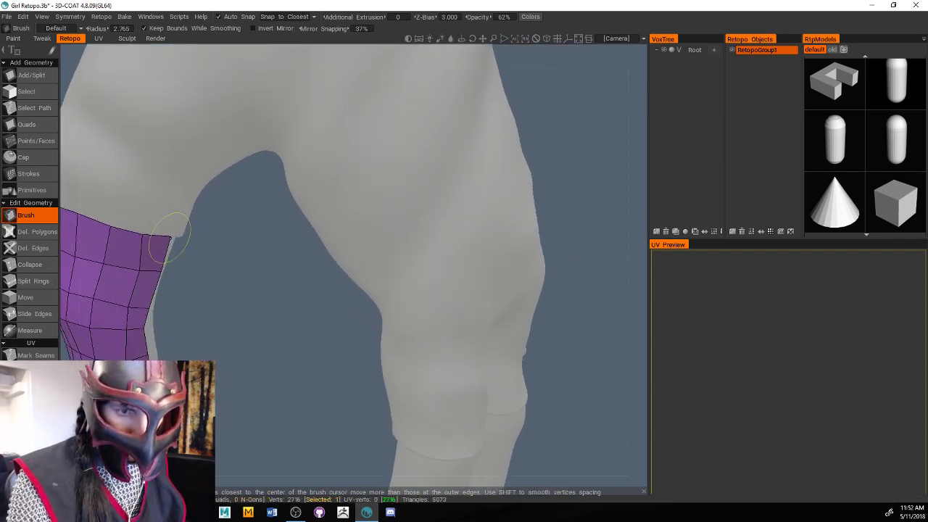
pyautogui.moveTo(166, 245)
pyautogui.mouseDown()
pyautogui.moveTo(145, 272)
pyautogui.moveTo(182, 254)
pyautogui.moveTo(179, 232)
pyautogui.moveTo(133, 269)
pyautogui.moveTo(129, 341)
pyautogui.mouseUp()
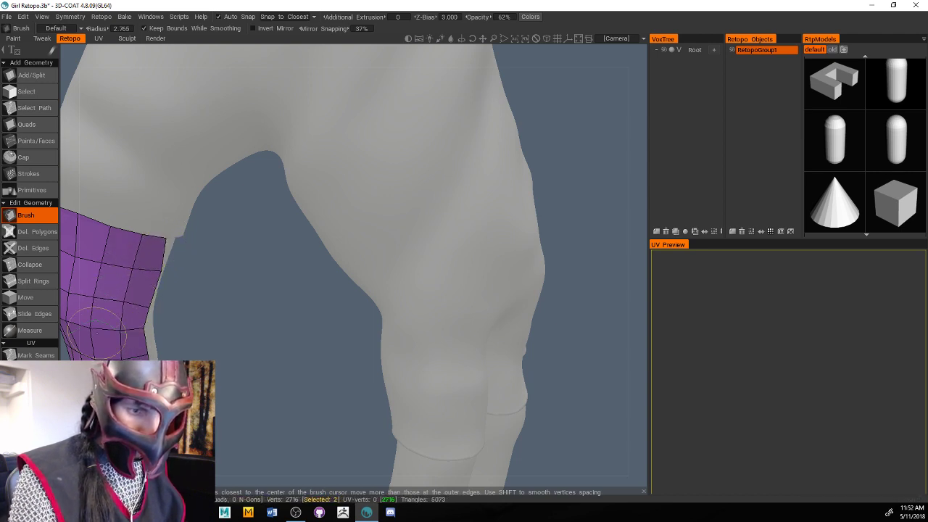
# Move the top-row vertices of the thumb mesh with the Brush so the edge lines up with the glove cuff
pyautogui.moveTo(242, 353); pyautogui.dragTo(378, 333, button='middle')
pyautogui.scroll(8, 381, 333)
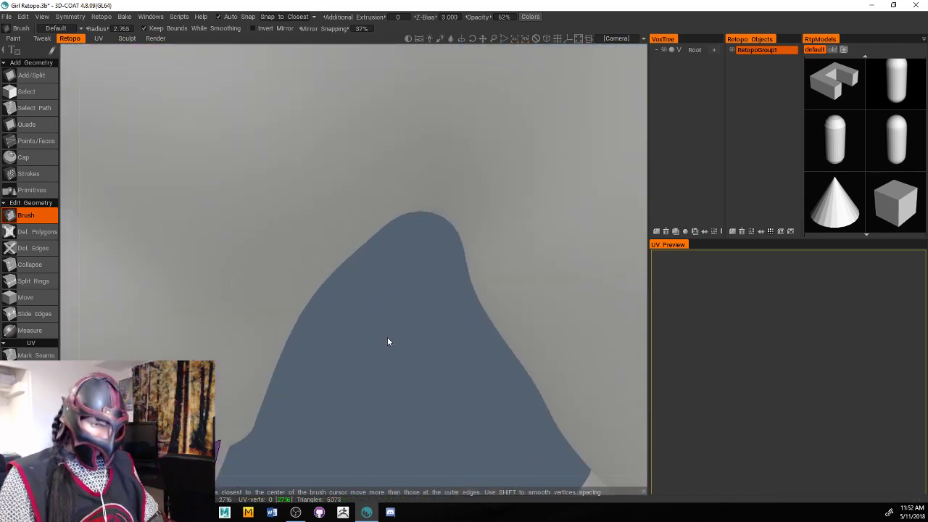
pyautogui.scroll(-6, 349, 395)
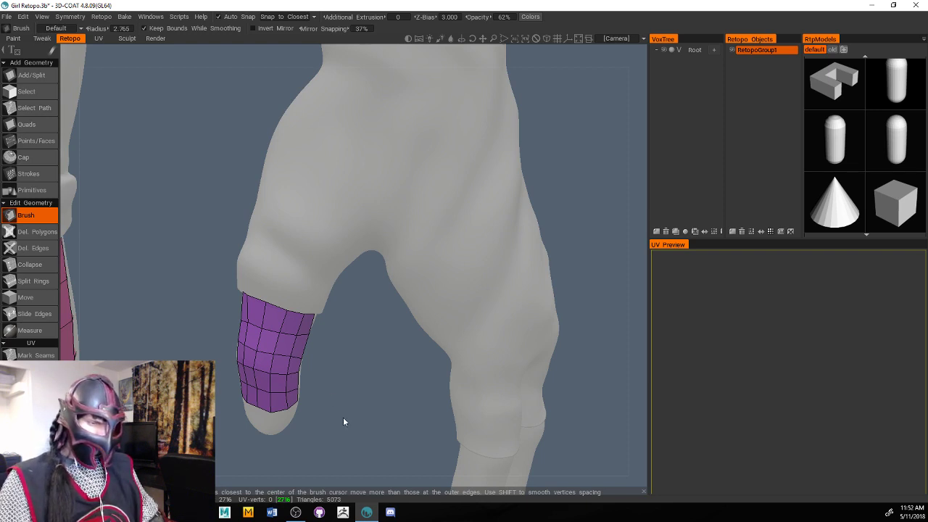
pyautogui.moveTo(342, 418)
pyautogui.mouseDown(button='middle')
pyautogui.moveTo(346, 369)
pyautogui.moveTo(420, 356)
pyautogui.moveTo(377, 392)
pyautogui.moveTo(396, 394)
pyautogui.moveTo(218, 348)
pyautogui.moveTo(307, 383)
pyautogui.moveTo(366, 439)
pyautogui.moveTo(360, 423)
pyautogui.moveTo(382, 437)
pyautogui.moveTo(269, 200)
pyautogui.mouseUp(button='middle')
pyautogui.scroll(5, 348, 344)
pyautogui.scroll(-5, 355, 354)
pyautogui.scroll(5, 386, 438)
pyautogui.scroll(4, 431, 447)
pyautogui.moveTo(179, 92); pyautogui.dragTo(183, 83)
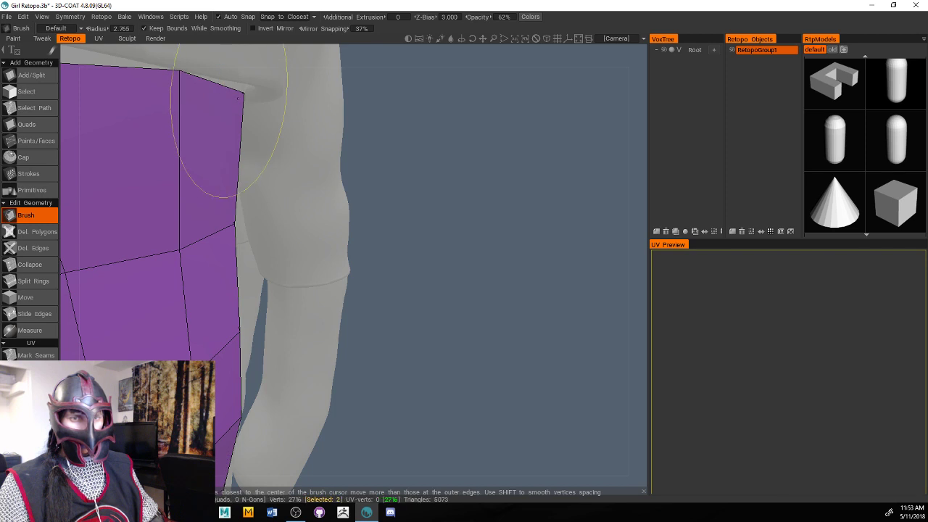
pyautogui.moveTo(461, 164)
pyautogui.mouseDown(button='middle')
pyautogui.moveTo(435, 164)
pyautogui.moveTo(485, 193)
pyautogui.moveTo(464, 195)
pyautogui.mouseUp(button='middle')
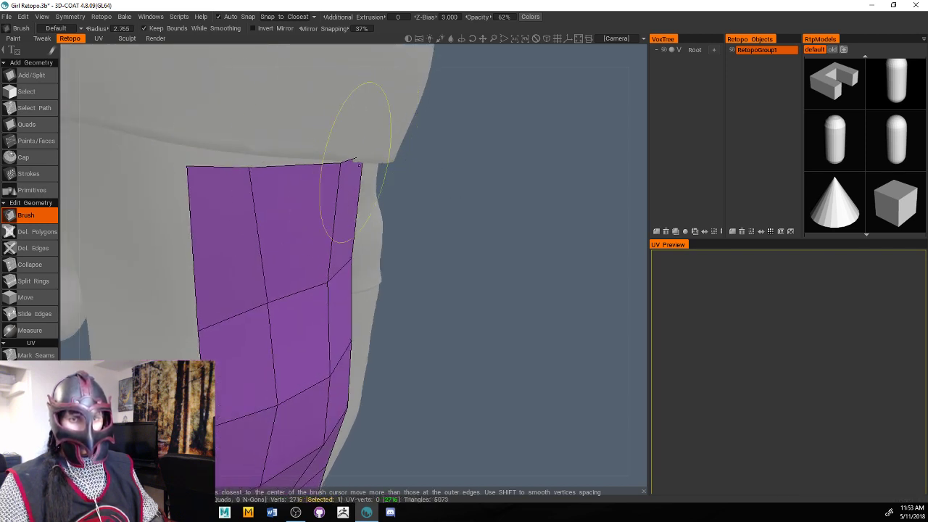
pyautogui.moveTo(353, 157); pyautogui.dragTo(354, 151)
pyautogui.moveTo(259, 174); pyautogui.dragTo(268, 162)
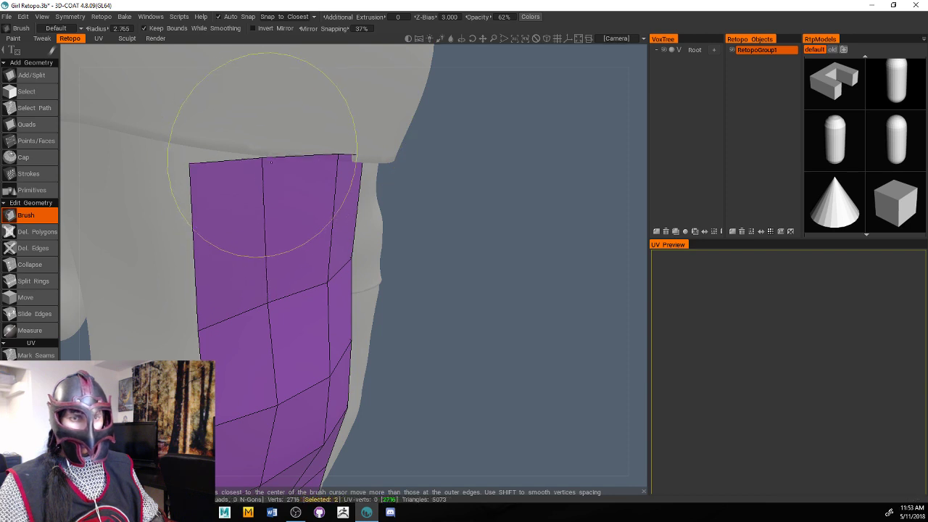
pyautogui.moveTo(193, 166); pyautogui.dragTo(194, 152)
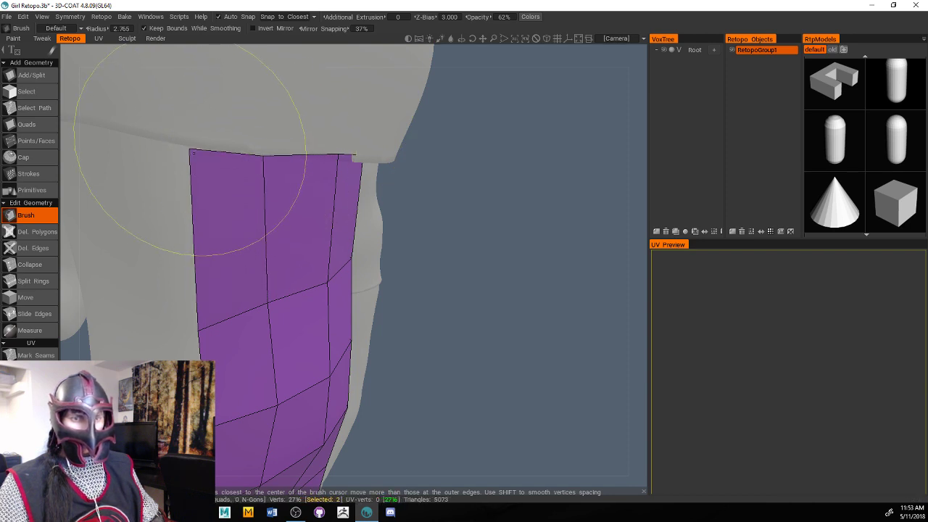
# Examine the thumb's quads from several sides of the hand to find where the surface still lacks polygons
pyautogui.moveTo(449, 245); pyautogui.dragTo(424, 243, button='right')
pyautogui.moveTo(423, 242); pyautogui.dragTo(473, 244)
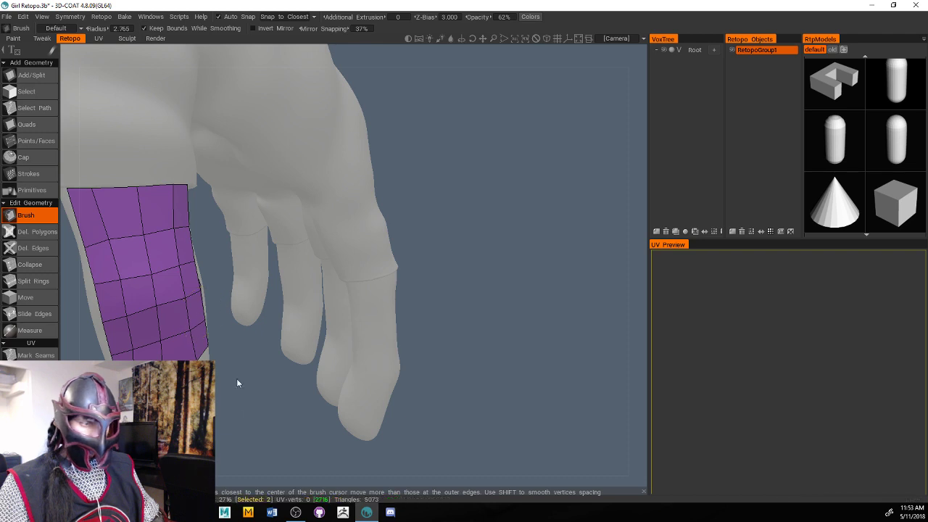
pyautogui.scroll(-5, 237, 380)
pyautogui.moveTo(238, 380); pyautogui.dragTo(384, 410)
pyautogui.scroll(7, 384, 410)
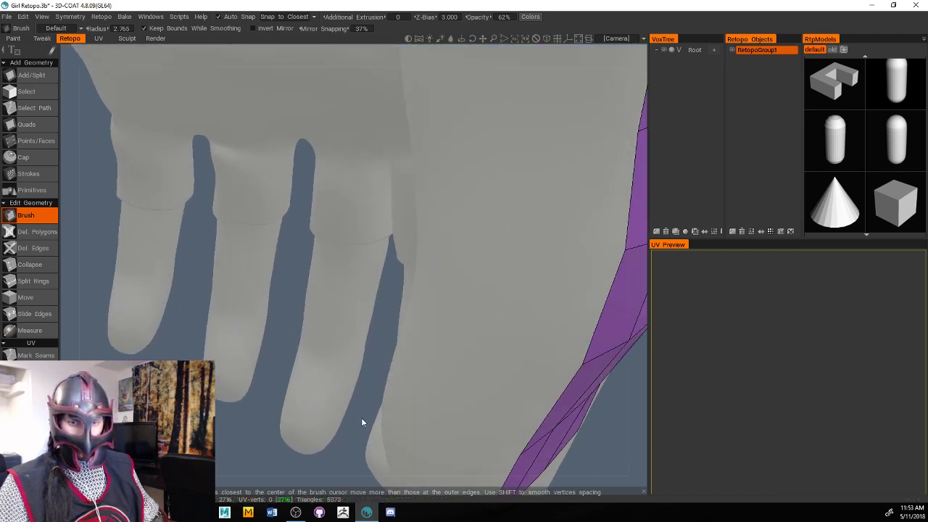
pyautogui.scroll(-5, 358, 418)
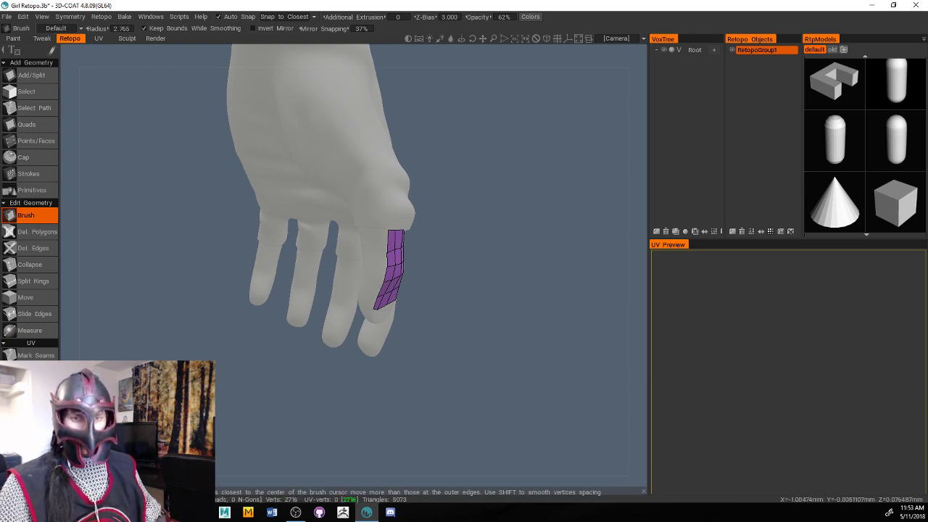
pyautogui.scroll(6, 449, 221)
pyautogui.moveTo(458, 217)
pyautogui.mouseDown()
pyautogui.moveTo(522, 234)
pyautogui.moveTo(481, 215)
pyautogui.mouseUp()
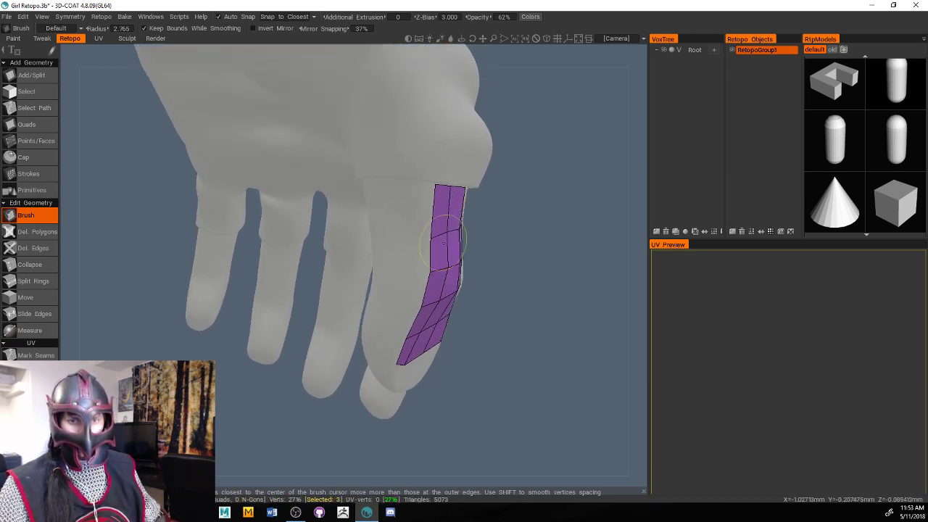
pyautogui.moveTo(497, 256); pyautogui.dragTo(518, 257)
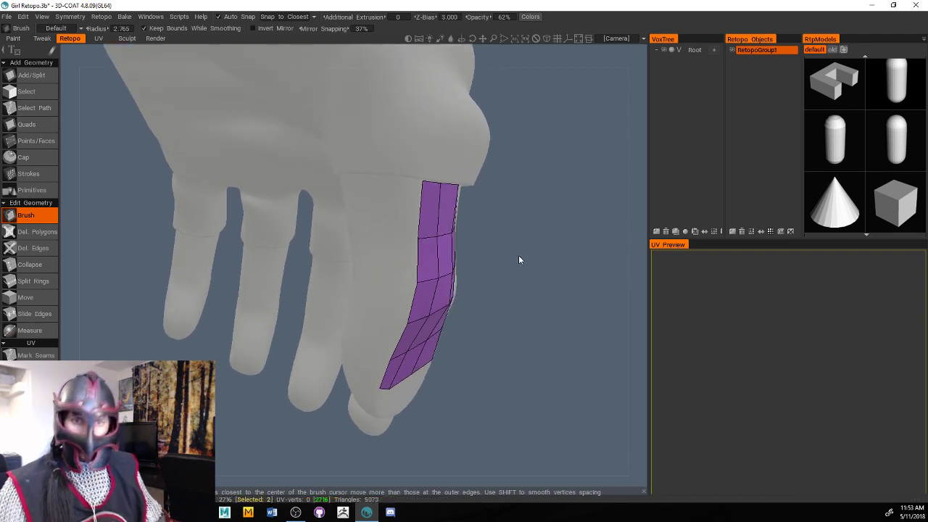
# Add a column of five quads along the thumb mesh's open palm-side edge, from the glove cuff down, and start a row around the tip
pyautogui.click(26, 124)
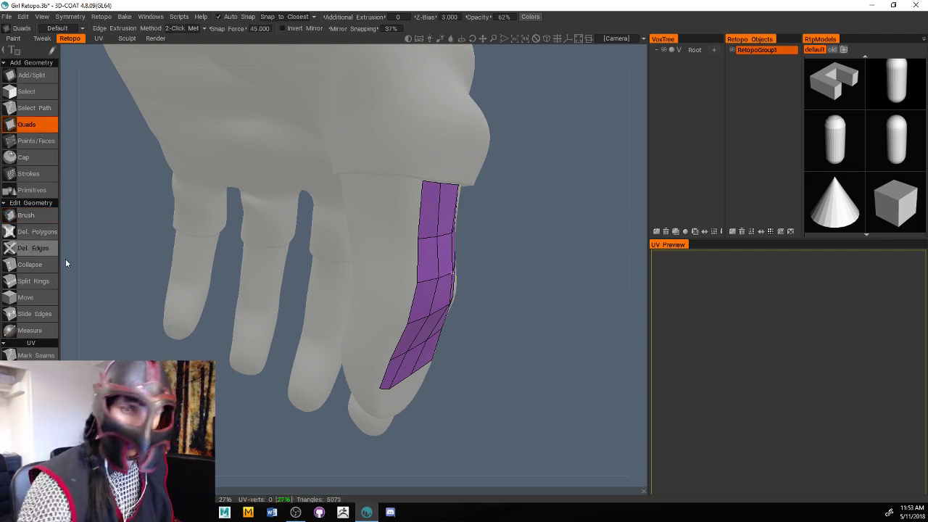
pyautogui.click(426, 211)
pyautogui.click(387, 176)
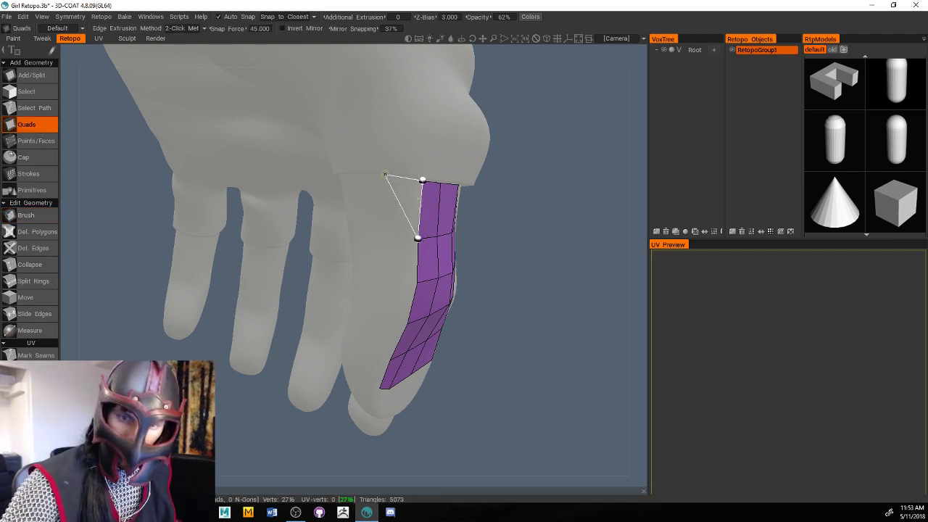
pyautogui.click(386, 239)
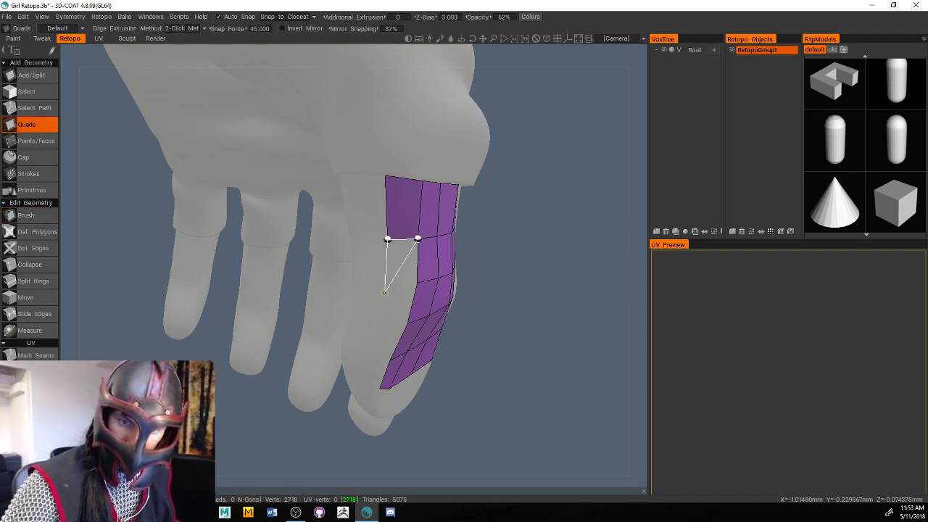
pyautogui.click(387, 283)
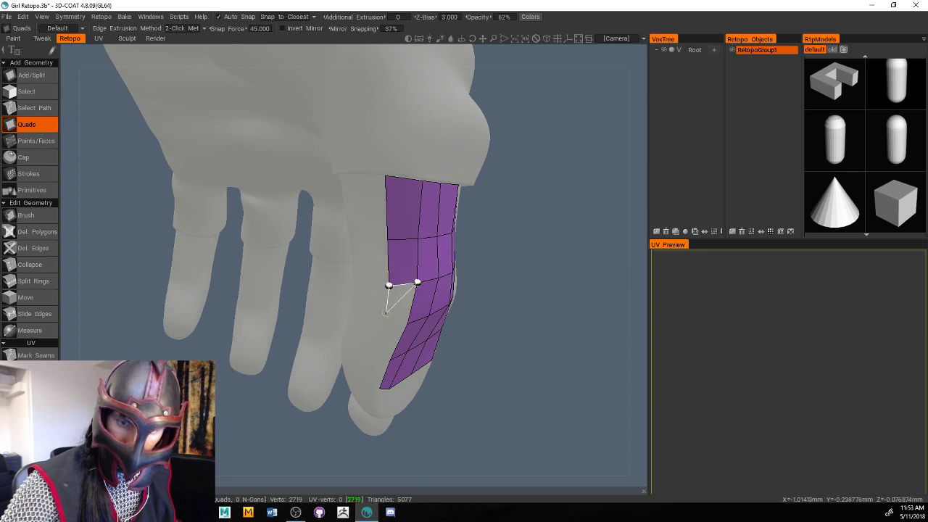
pyautogui.click(379, 317)
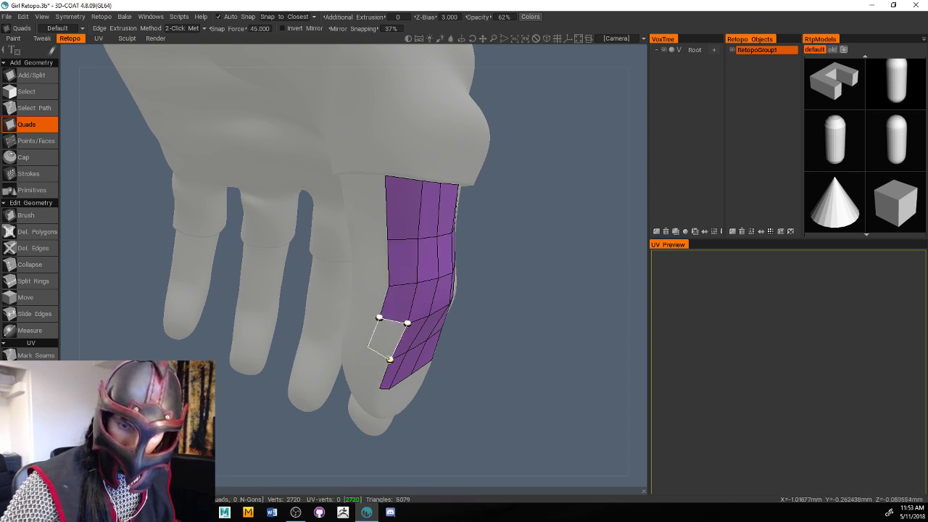
pyautogui.click(367, 347)
pyautogui.click(357, 370)
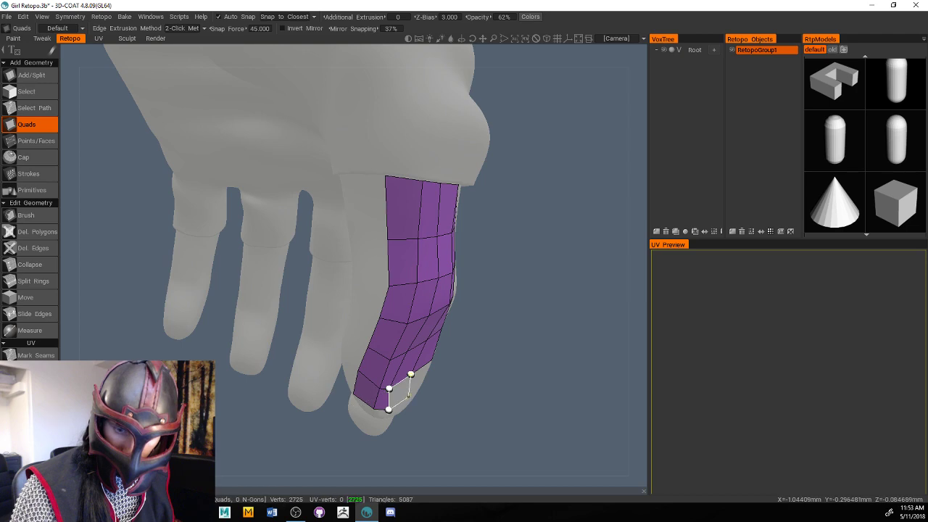
# Continue the thumb's tip row with two more quads toward the far edge of the mesh
pyautogui.moveTo(466, 381); pyautogui.dragTo(461, 359)
pyautogui.moveTo(461, 359); pyautogui.dragTo(433, 352, button='right')
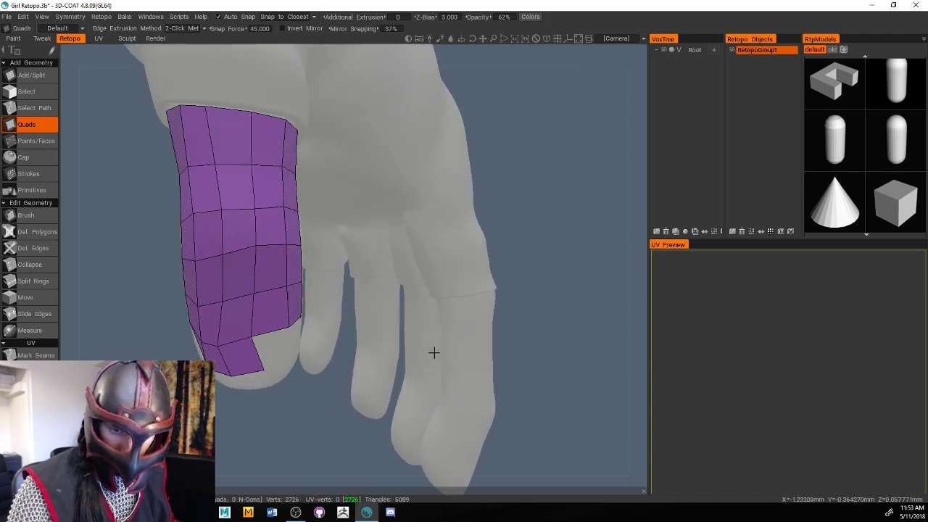
pyautogui.moveTo(304, 438); pyautogui.dragTo(333, 409, button='middle')
pyautogui.scroll(3, 333, 408)
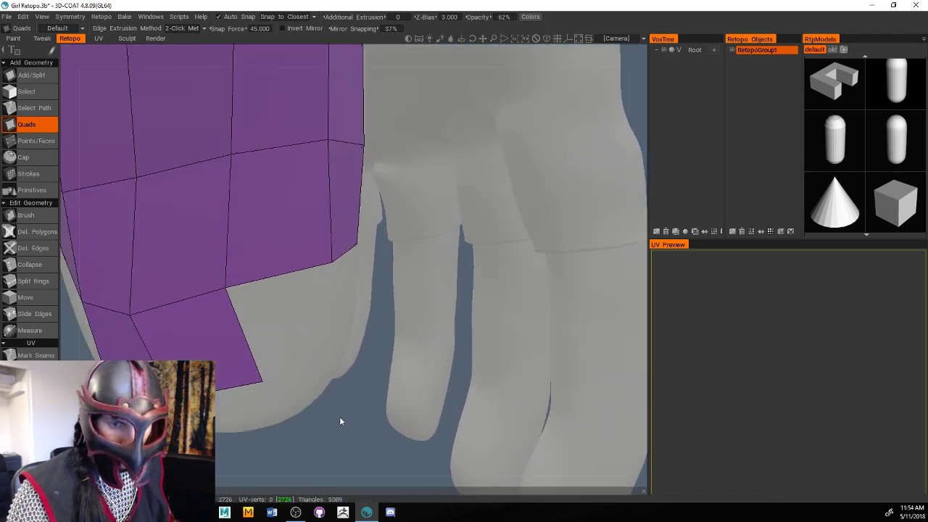
pyautogui.scroll(-2, 339, 416)
pyautogui.moveTo(360, 431); pyautogui.dragTo(323, 411)
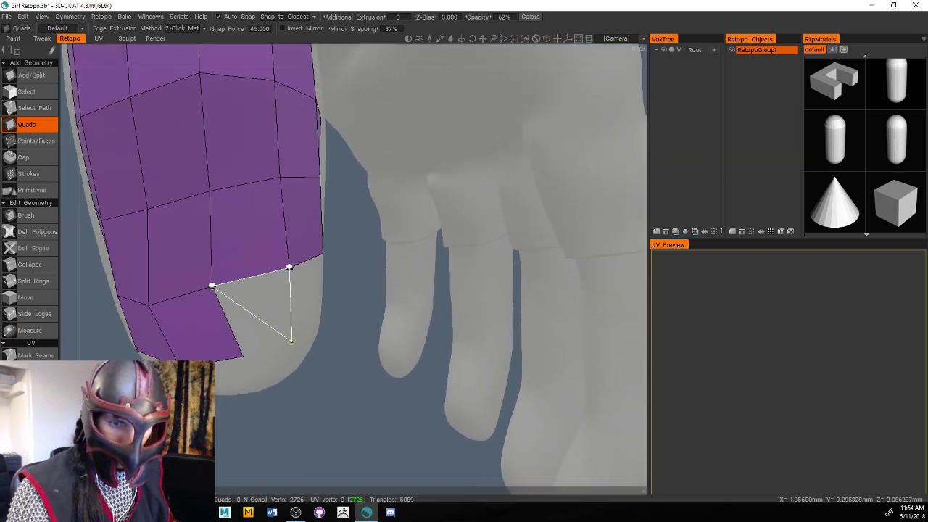
pyautogui.click(292, 341)
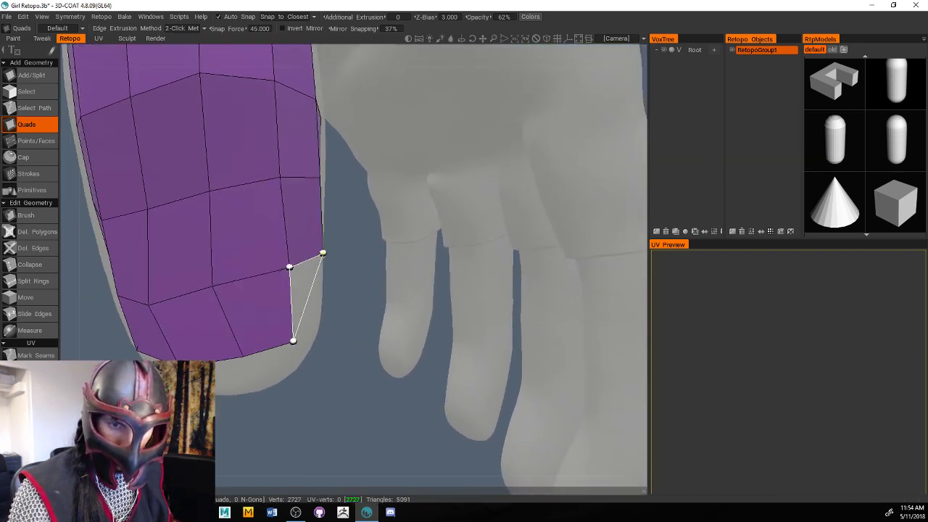
pyautogui.click(317, 324)
# Close the remaining corner of the thumb's tip row with one quad at its outer end
pyautogui.moveTo(323, 348); pyautogui.dragTo(293, 391)
pyautogui.moveTo(293, 391); pyautogui.dragTo(284, 373, button='middle')
pyautogui.moveTo(283, 373); pyautogui.dragTo(265, 387, button='right')
pyautogui.moveTo(359, 319); pyautogui.dragTo(345, 324)
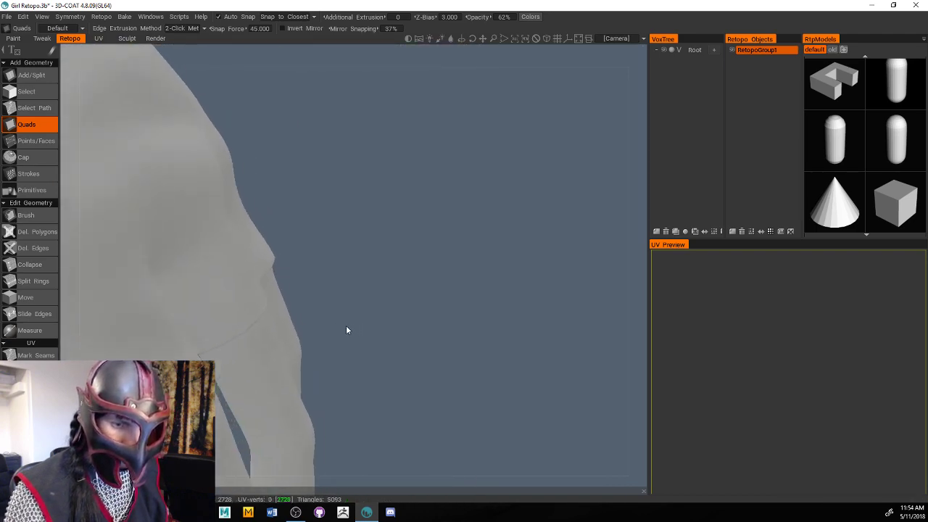
pyautogui.moveTo(346, 325); pyautogui.dragTo(362, 325, button='right')
pyautogui.moveTo(362, 326); pyautogui.dragTo(405, 307)
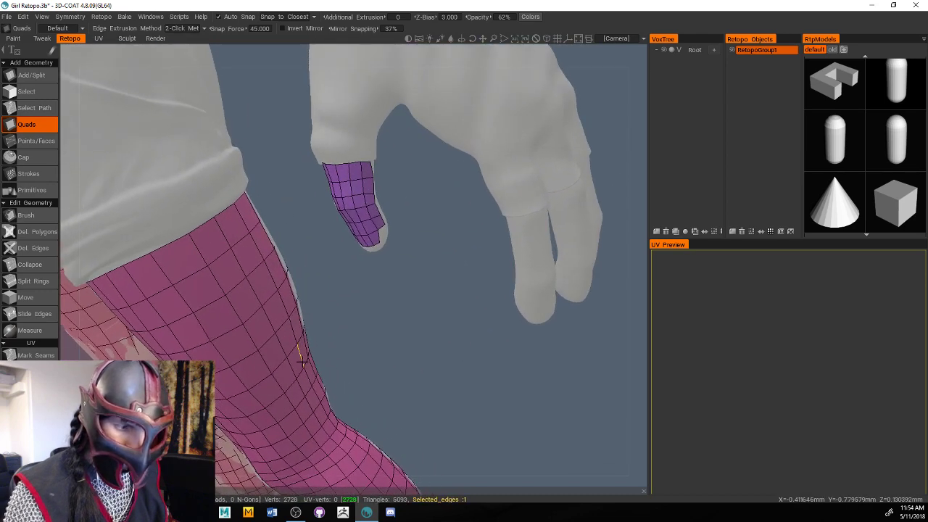
pyautogui.moveTo(406, 306); pyautogui.dragTo(422, 343, button='right')
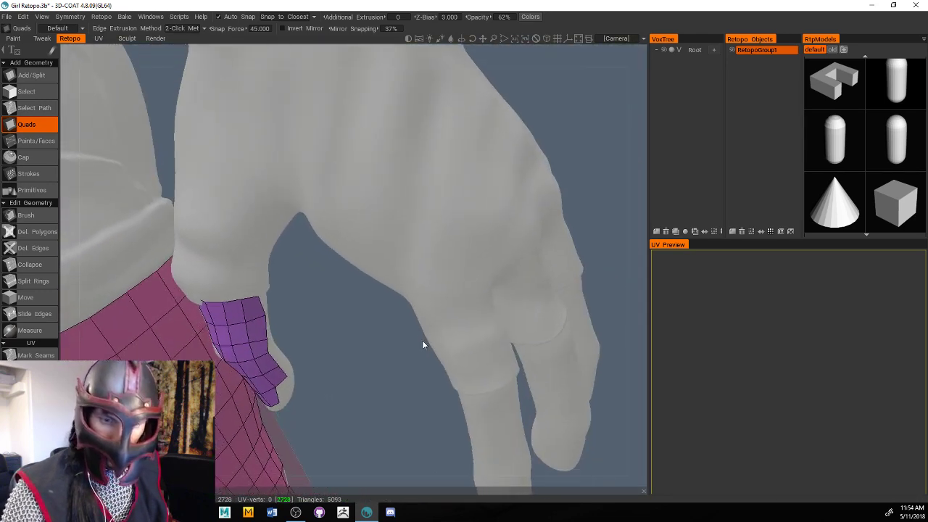
pyautogui.click(292, 374)
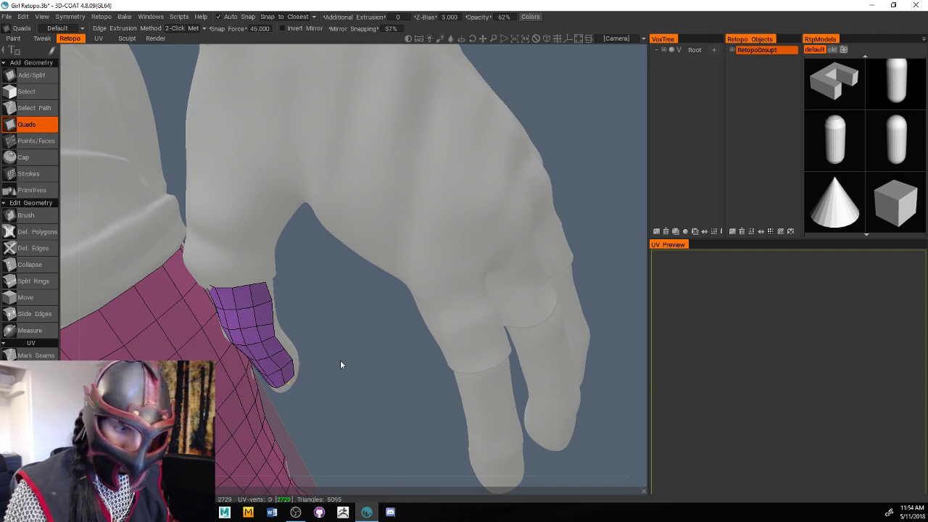
# Add a column of six wide quads over the thumb's palm side, from the glove cuff down to the tip row
pyautogui.moveTo(339, 360); pyautogui.dragTo(415, 345)
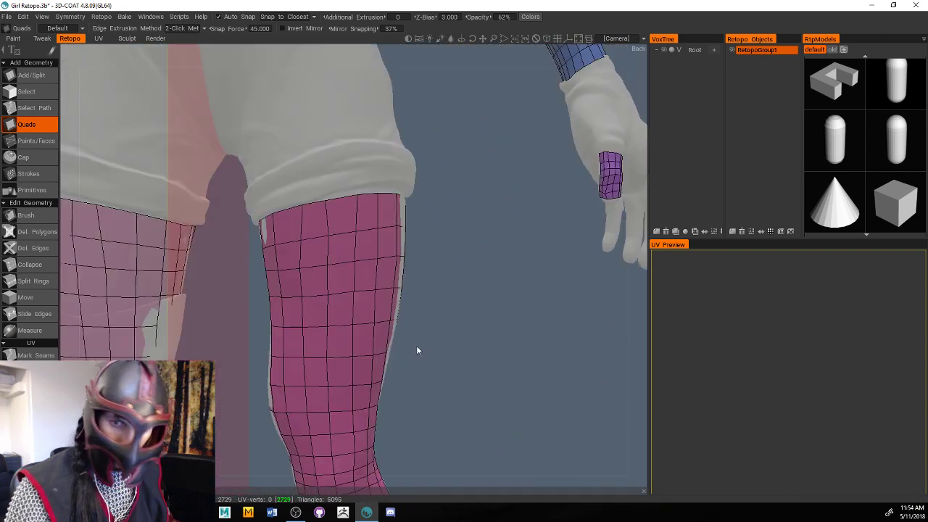
pyautogui.moveTo(484, 323); pyautogui.dragTo(582, 411)
pyautogui.moveTo(304, 291); pyautogui.dragTo(722, 451)
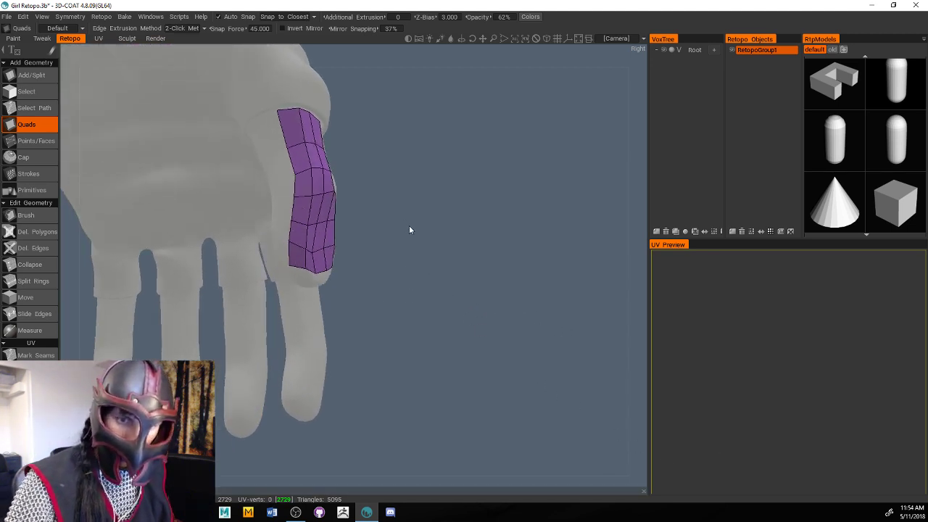
pyautogui.moveTo(410, 228); pyautogui.dragTo(809, 300)
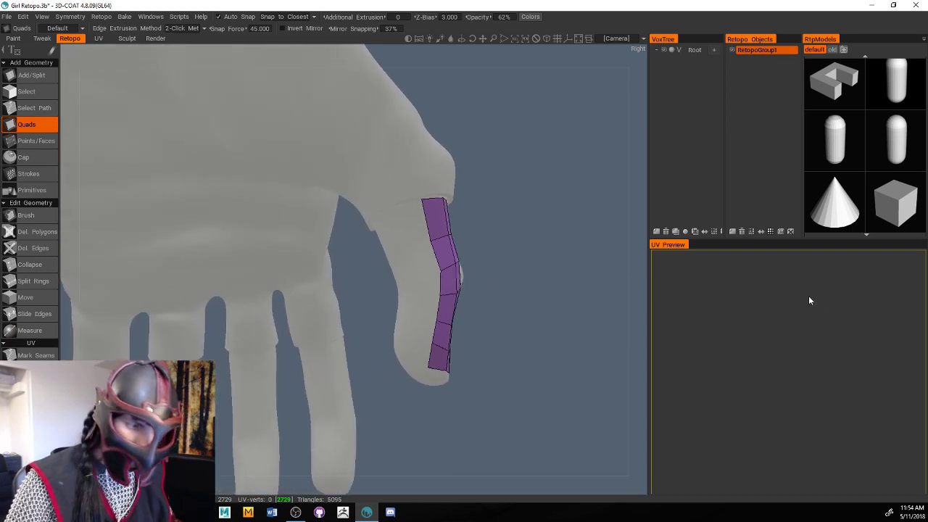
pyautogui.moveTo(516, 226); pyautogui.dragTo(570, 211, button='middle')
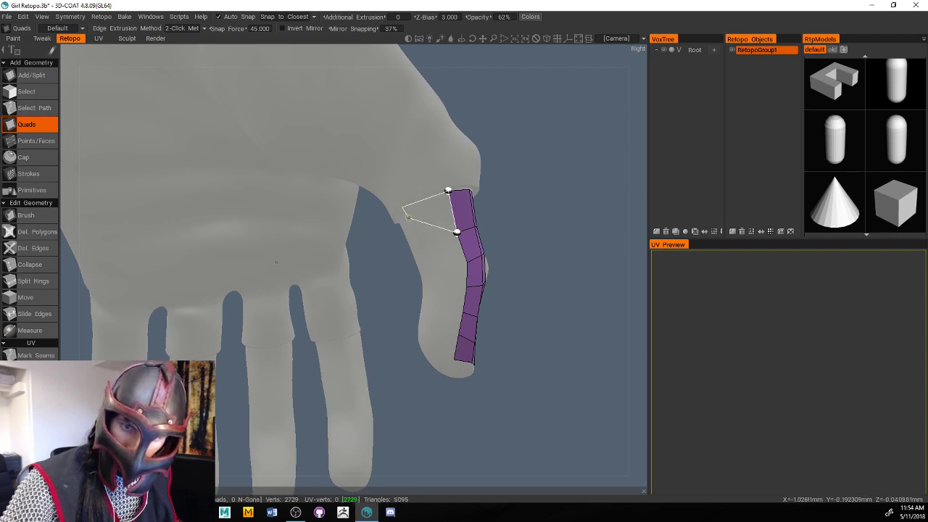
pyautogui.click(417, 247)
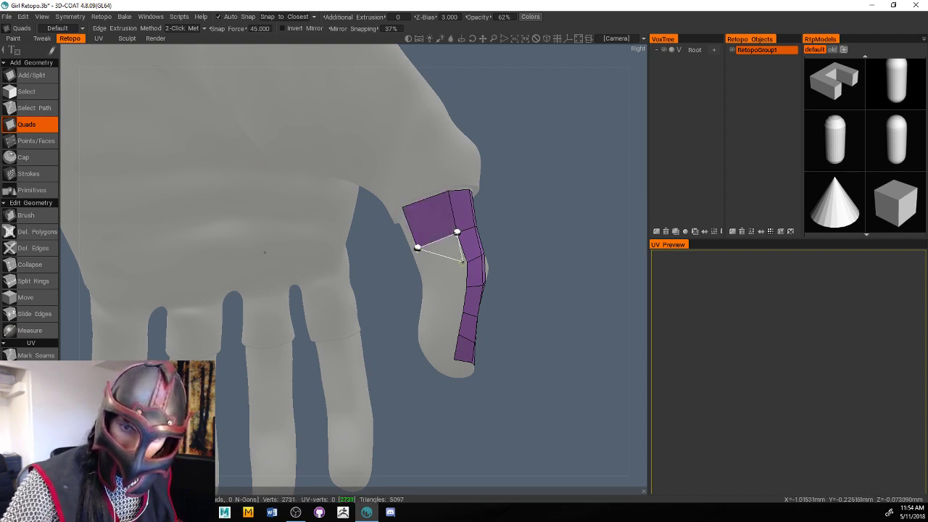
pyautogui.click(427, 273)
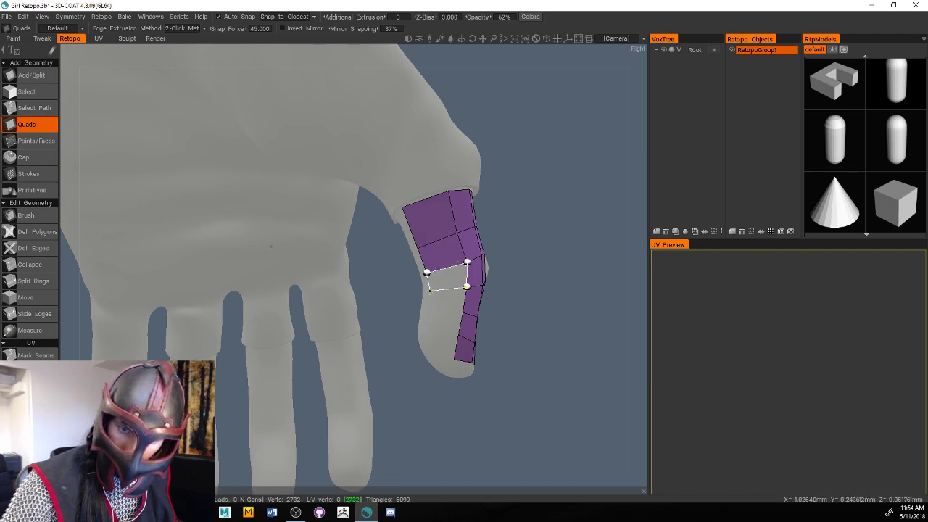
pyautogui.click(427, 287)
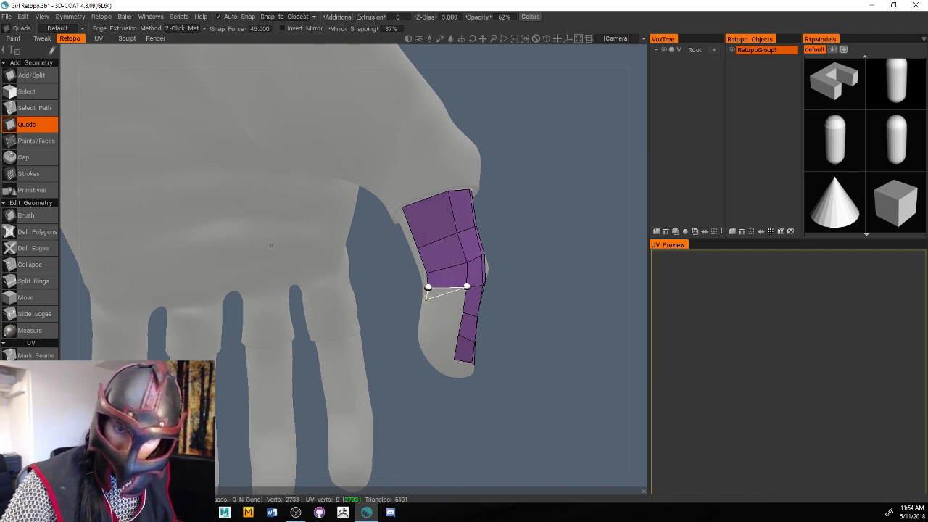
pyautogui.click(425, 298)
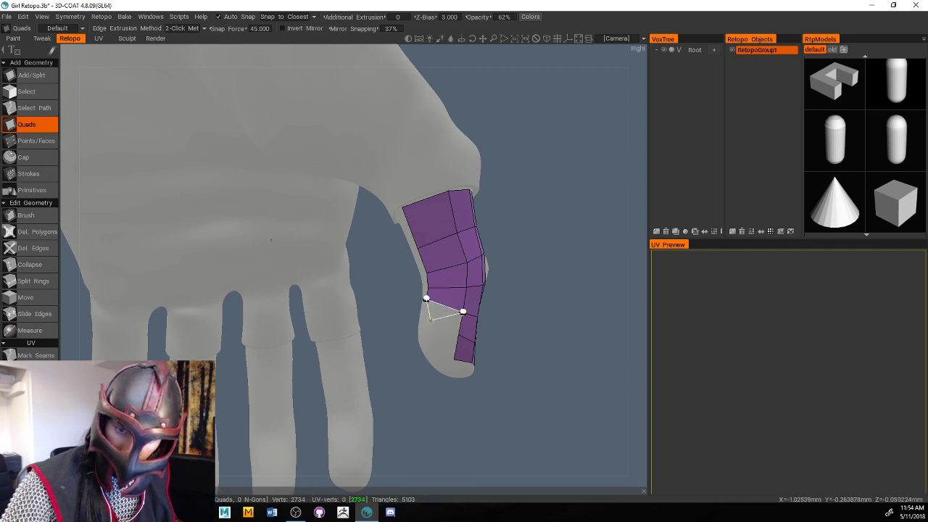
pyautogui.click(420, 322)
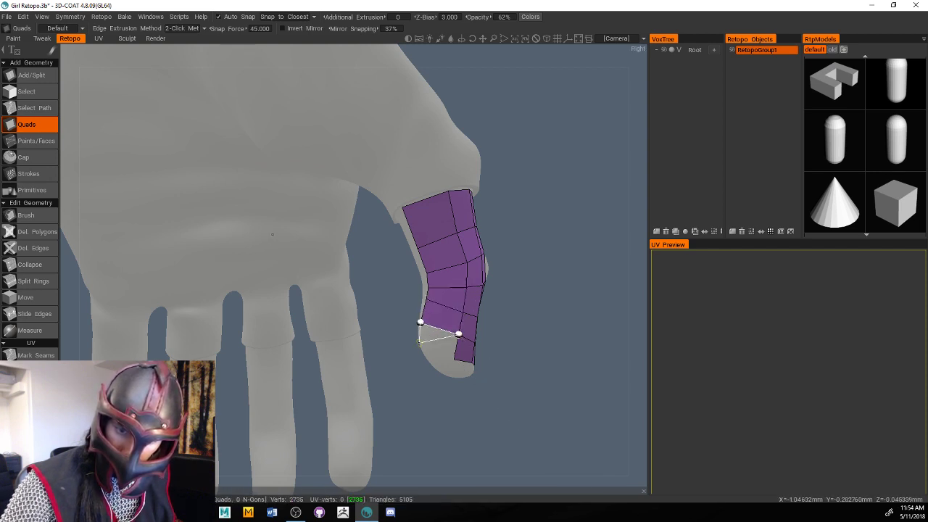
pyautogui.click(422, 343)
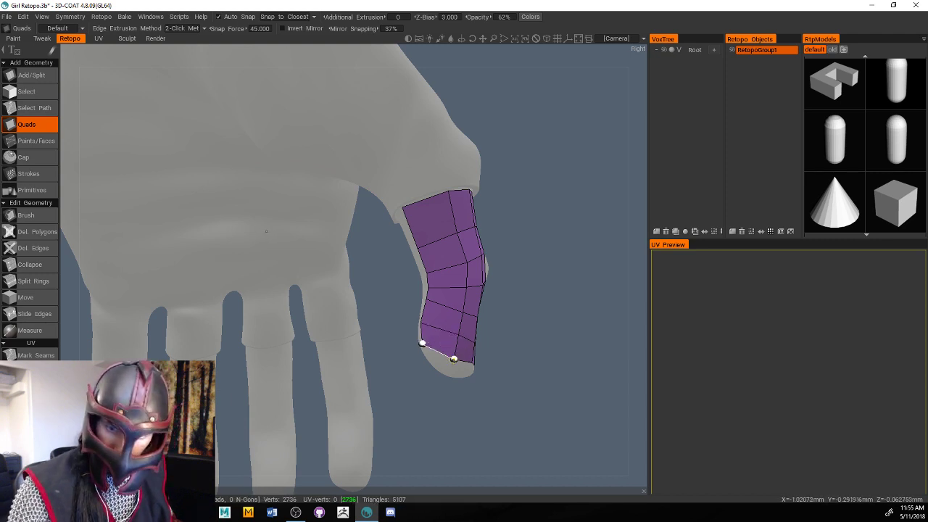
# Split the wide palm-side column of thumb quads lengthwise down its middle with Split Rings
pyautogui.keyDown('alt'); pyautogui.moveTo(455, 356); pyautogui.dragTo(760, 448); pyautogui.keyUp('alt')
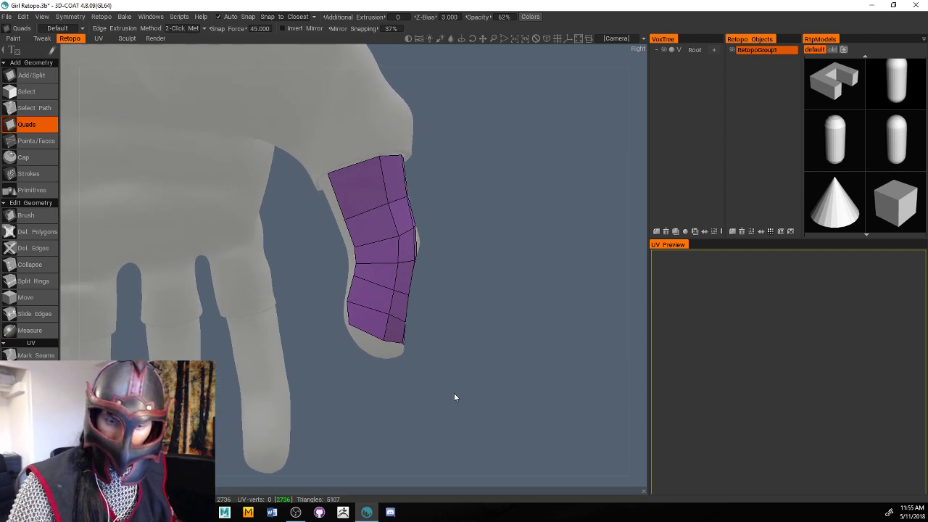
pyautogui.keyDown('alt'); pyautogui.moveTo(456, 397); pyautogui.dragTo(795, 467); pyautogui.keyUp('alt')
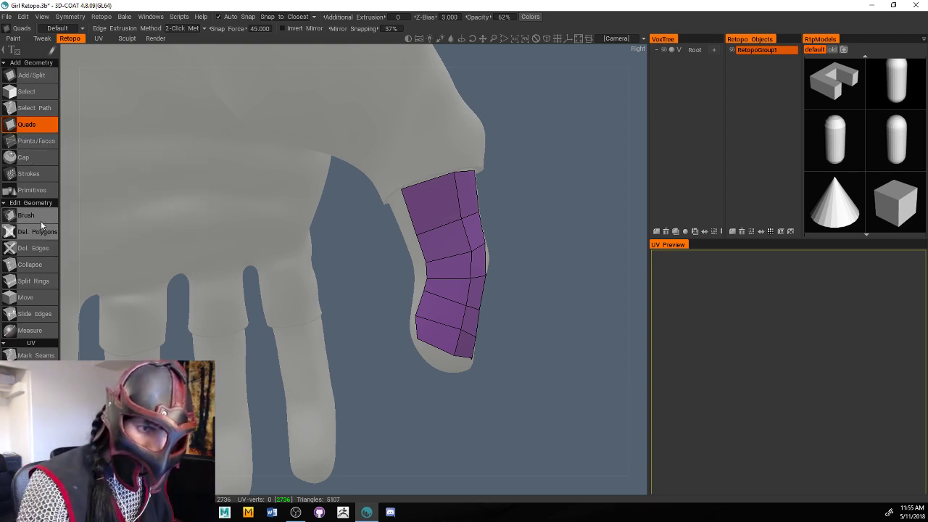
pyautogui.click(38, 282)
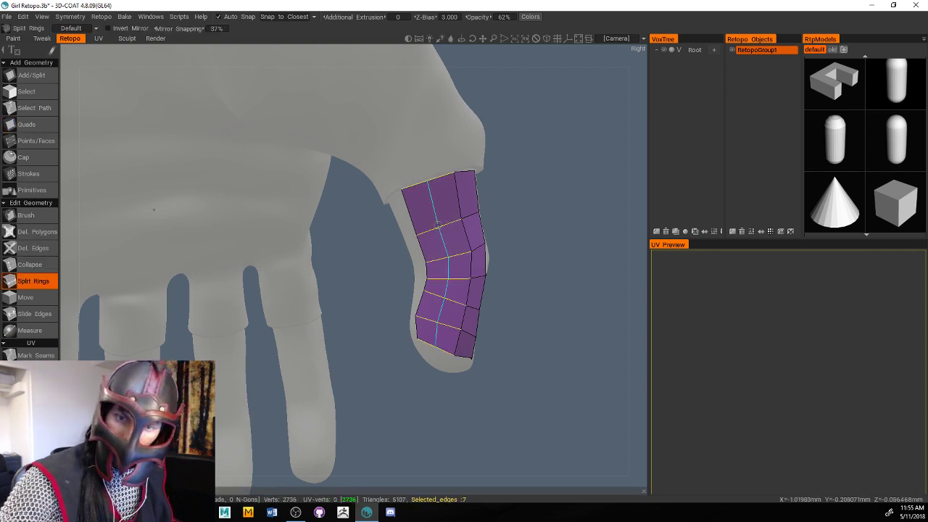
# Even out the newly split palm-side thumb quads with the retopo Brush
pyautogui.click(36, 214)
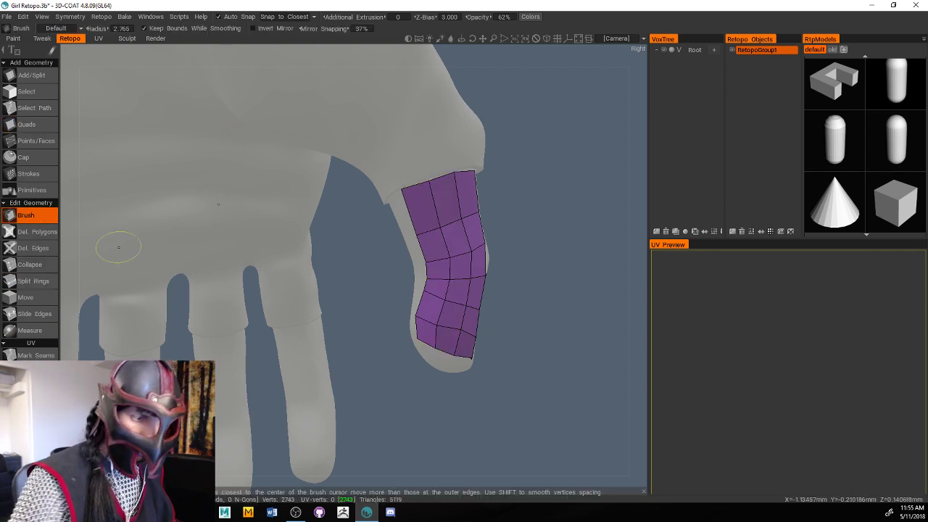
pyautogui.moveTo(540, 314); pyautogui.dragTo(418, 362)
pyautogui.moveTo(418, 363); pyautogui.dragTo(802, 122, button='middle')
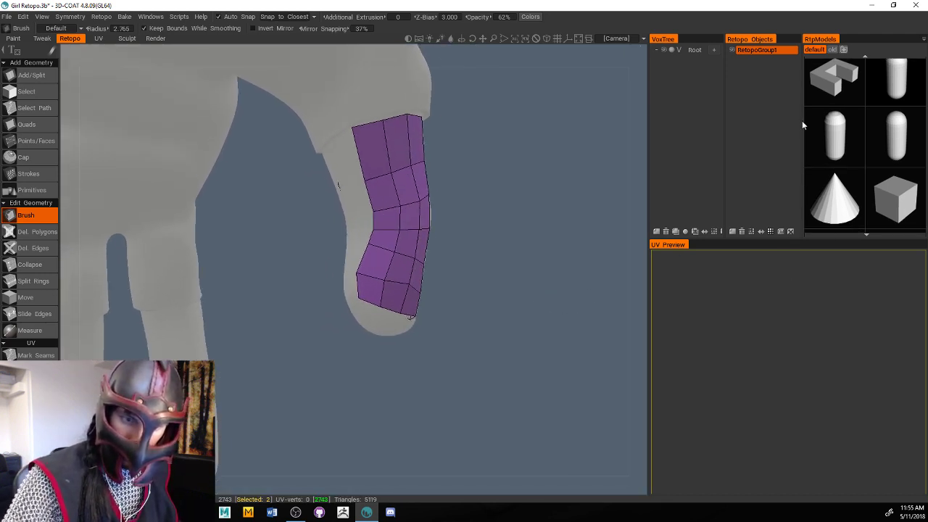
pyautogui.moveTo(497, 308); pyautogui.dragTo(593, 338, button='middle')
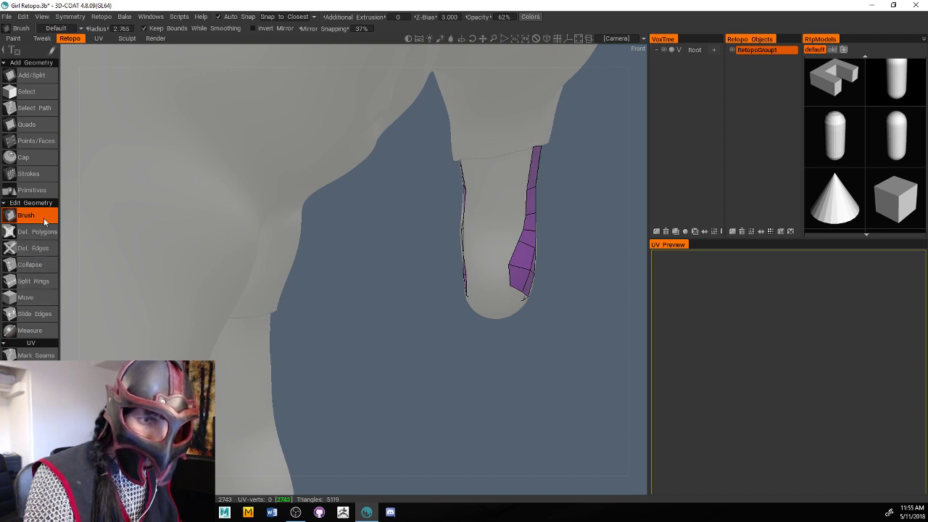
# Bridge the open front of the thumb with two wide quads, starting at the glove cuff
pyautogui.click(40, 126)
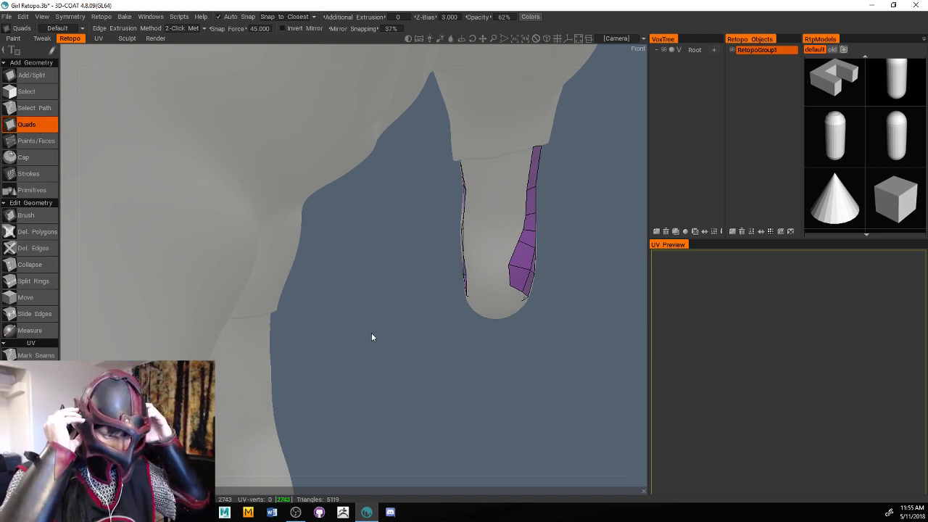
pyautogui.moveTo(371, 337); pyautogui.dragTo(606, 194, button='right')
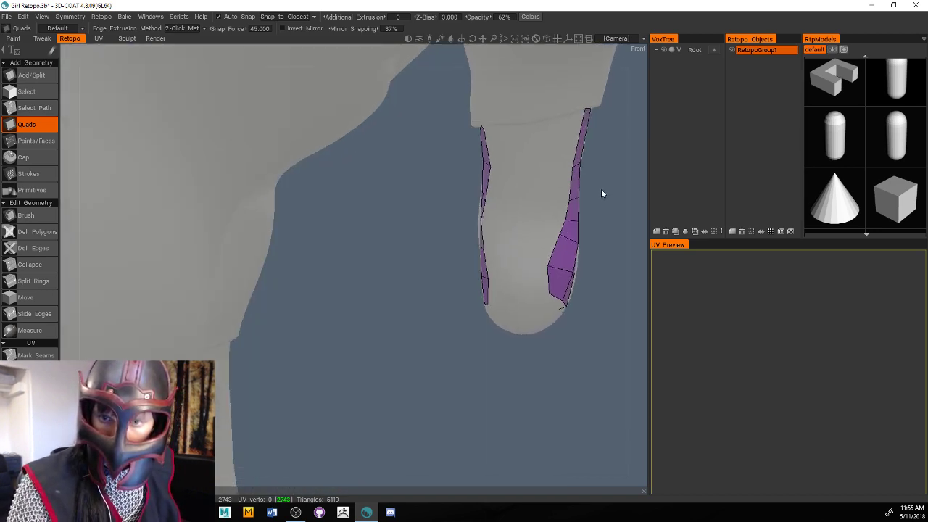
pyautogui.click(484, 139)
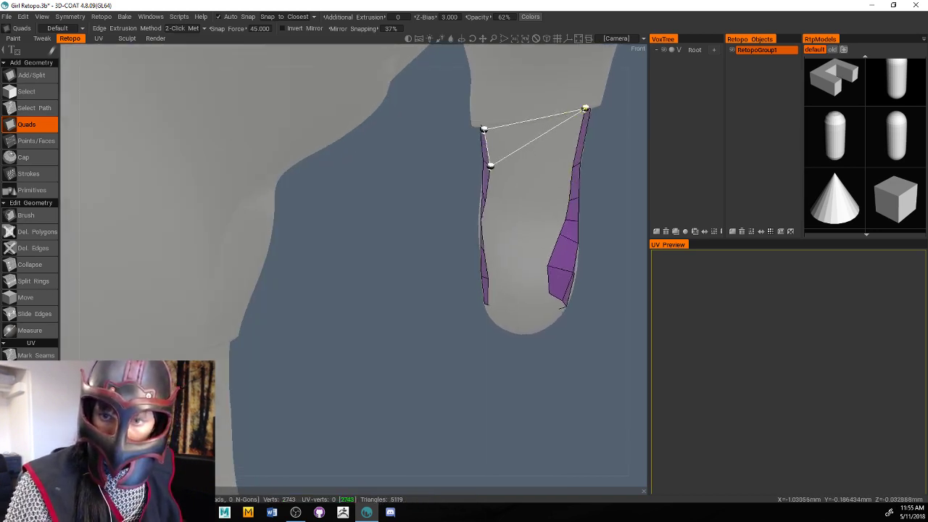
pyautogui.click(585, 109)
pyautogui.click(572, 167)
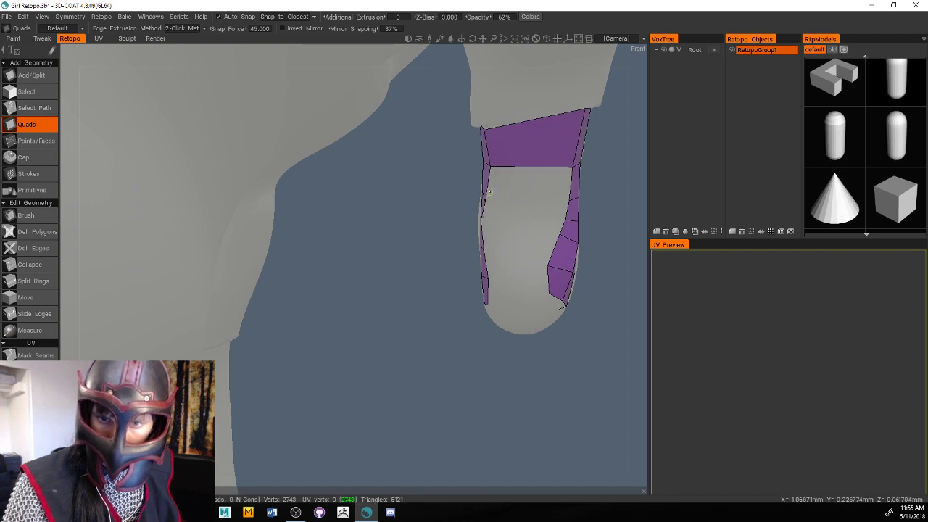
pyautogui.click(489, 191)
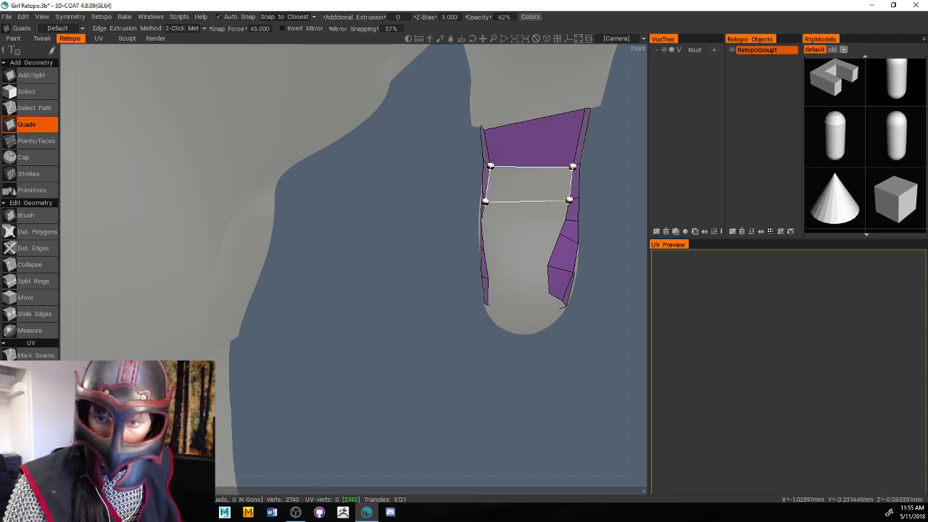
pyautogui.click(568, 200)
# Continue the thumb's front column with four more wide quads down to the tip row
pyautogui.click(487, 210)
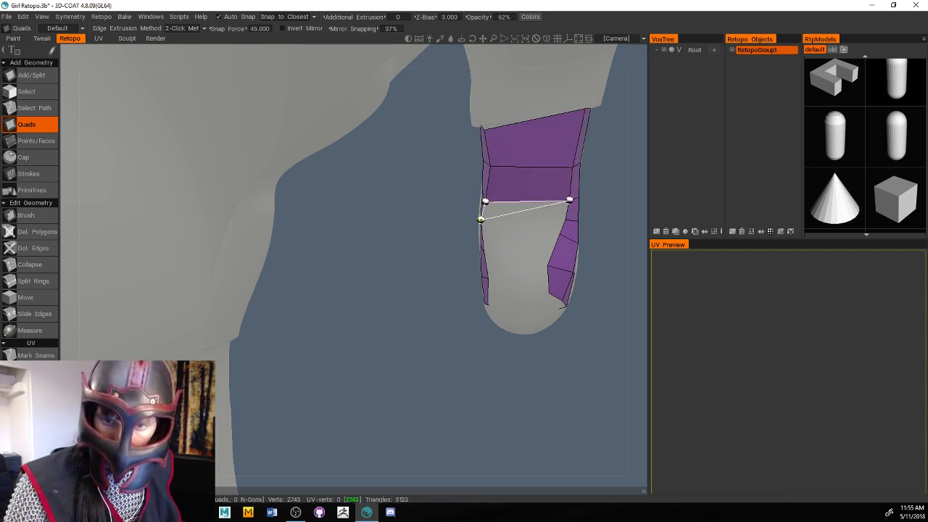
pyautogui.click(564, 218)
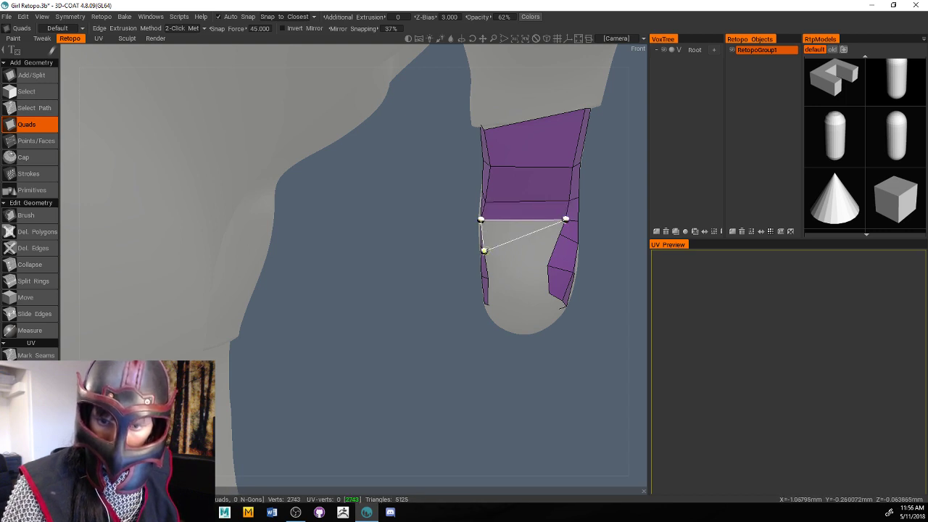
pyautogui.click(559, 234)
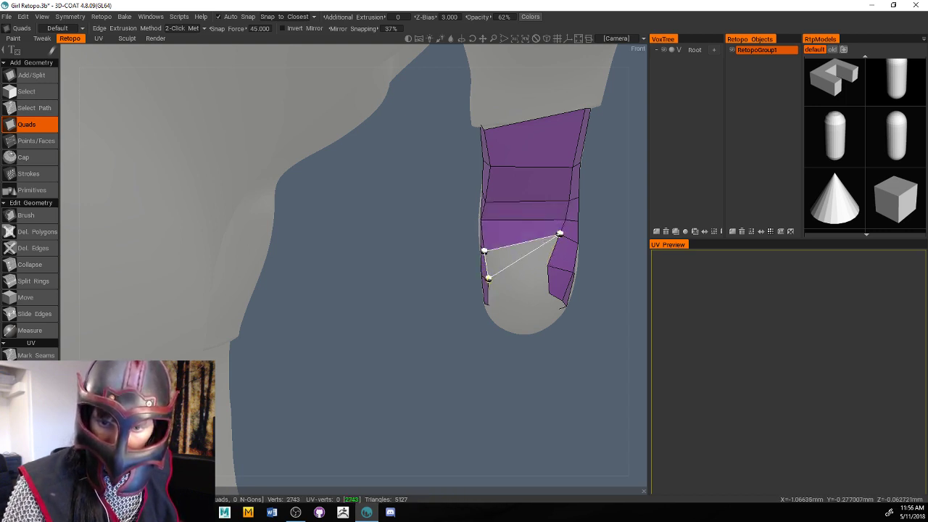
pyautogui.click(547, 265)
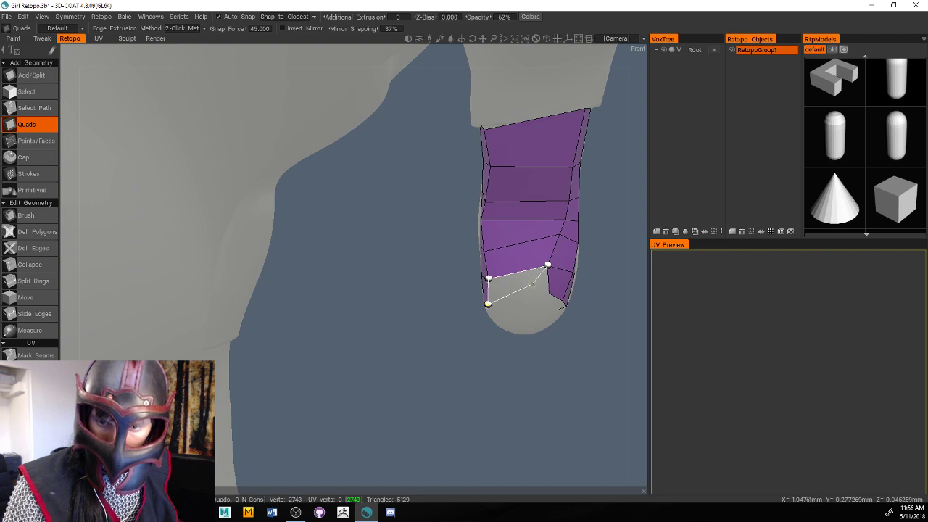
pyautogui.click(549, 293)
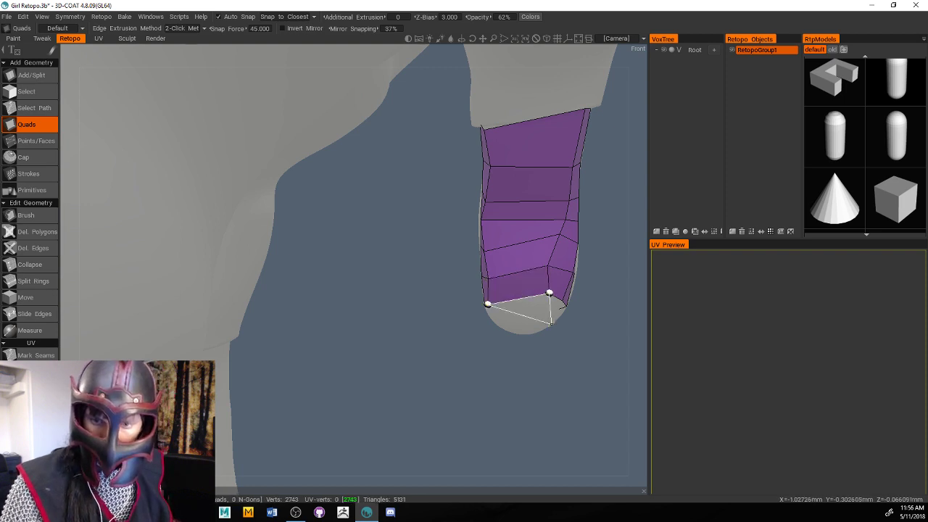
pyautogui.moveTo(552, 294); pyautogui.dragTo(510, 367)
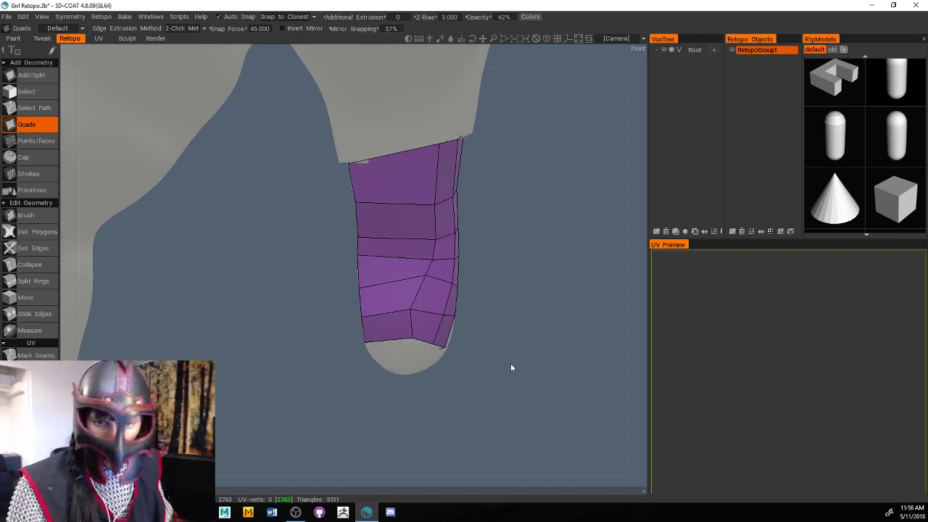
# Split the wide front column of thumb quads lengthwise into three columns with Split Rings
pyautogui.scroll(3, 522, 336)
pyautogui.scroll(-1, 515, 335)
pyautogui.scroll(-4, 569, 332)
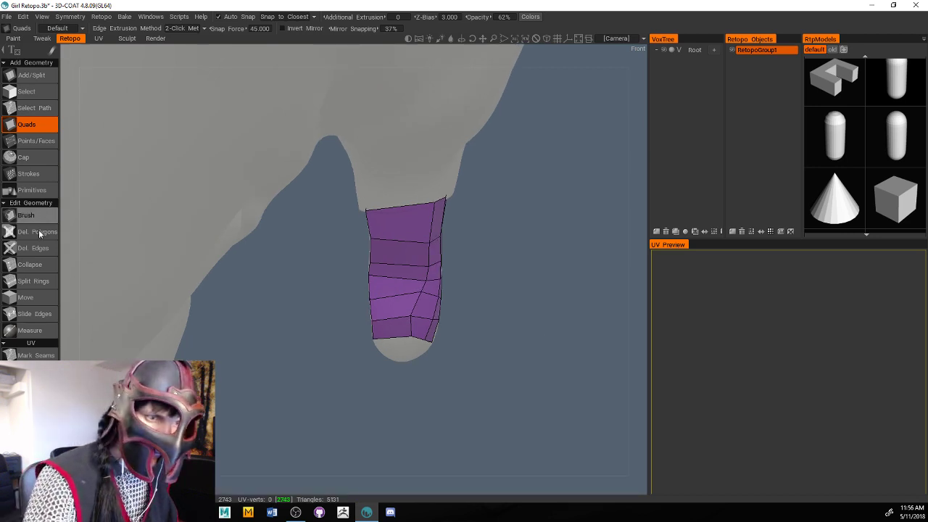
pyautogui.scroll(-1, 34, 281)
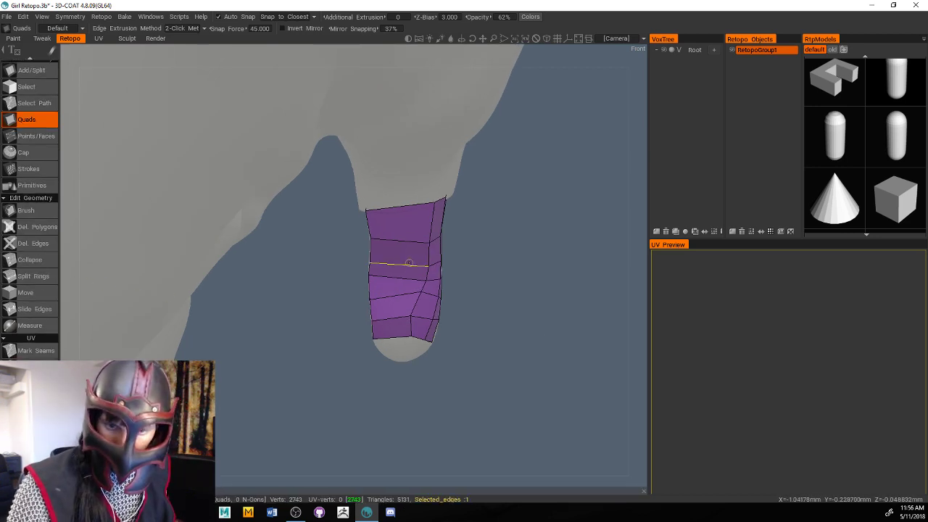
pyautogui.scroll(-1, 33, 271)
pyautogui.click(33, 271)
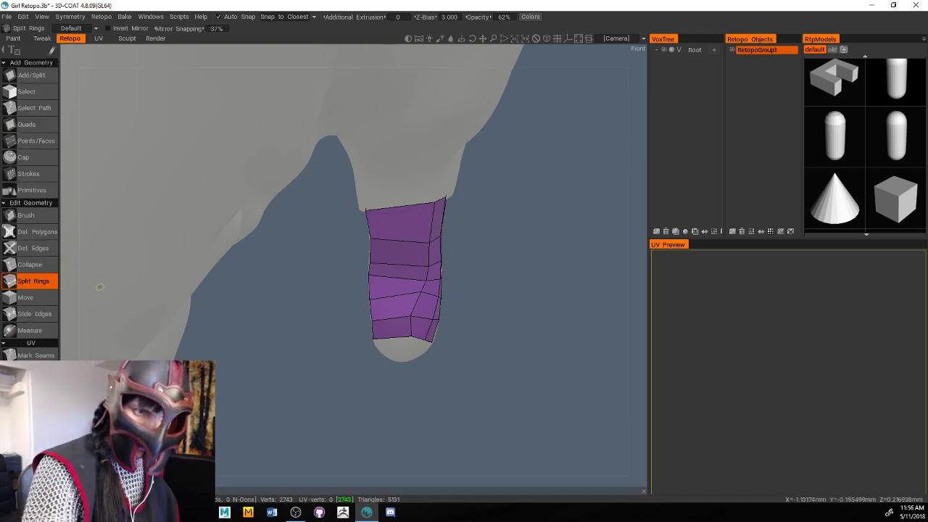
pyautogui.click(406, 255)
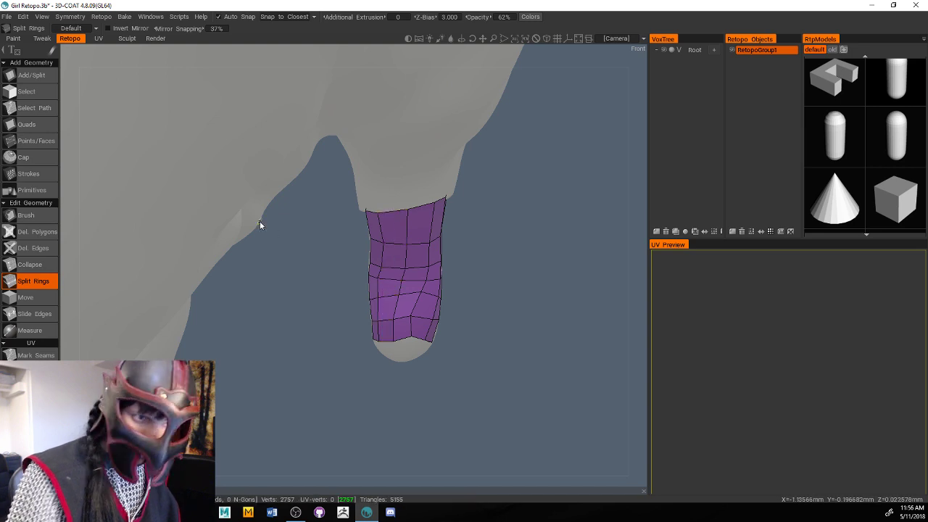
# Relax the thumb's front quads with the retopo Brush, from the glove cuff edge down through the uneven middle rows
pyautogui.click(40, 216)
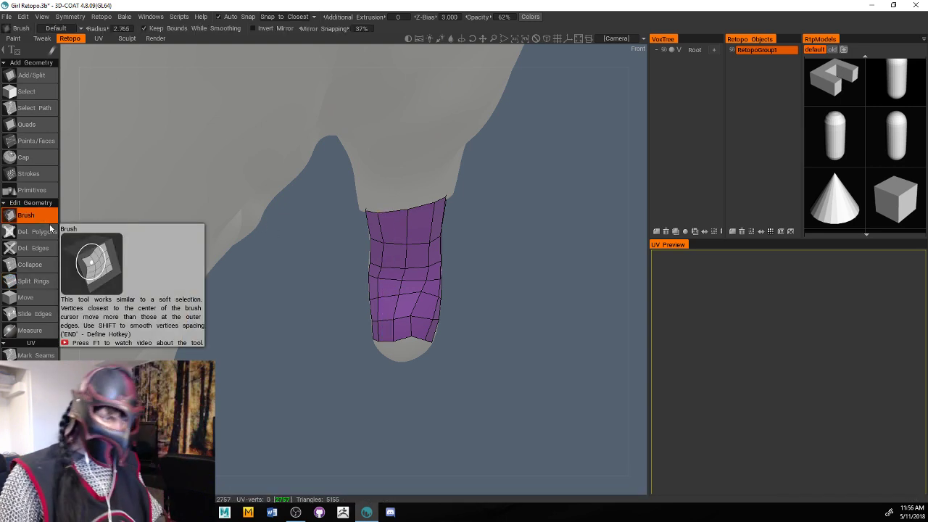
pyautogui.scroll(-5, 508, 328)
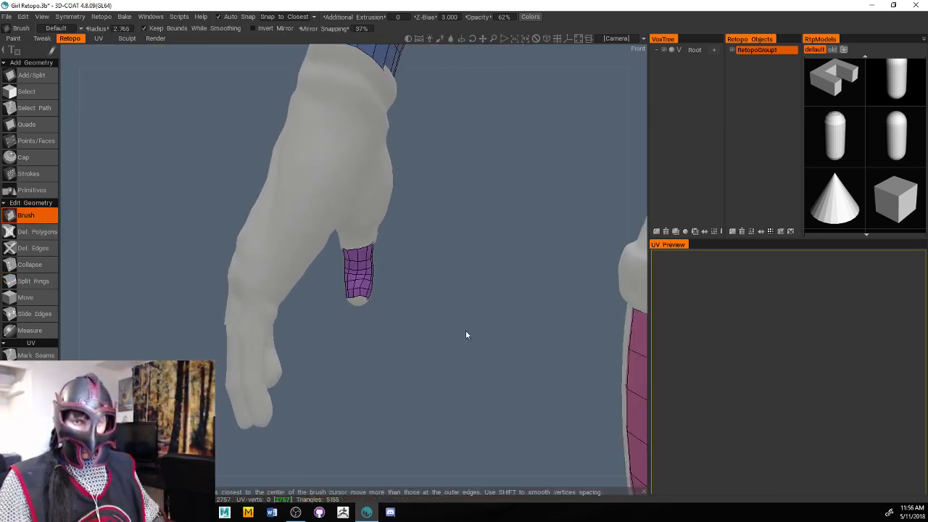
pyautogui.scroll(6, 434, 334)
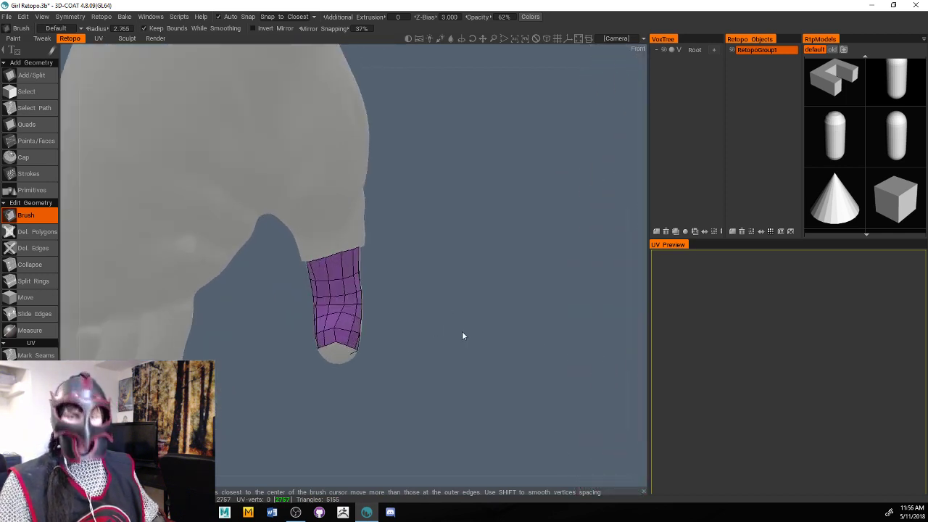
pyautogui.moveTo(463, 353); pyautogui.dragTo(428, 264)
pyautogui.moveTo(329, 195); pyautogui.dragTo(334, 205)
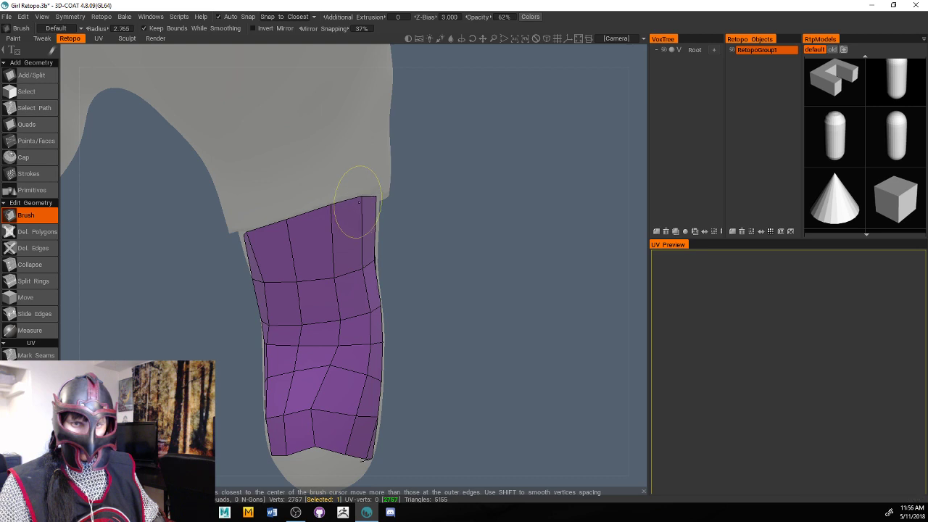
pyautogui.scroll(-4, 435, 247)
pyautogui.scroll(5, 435, 247)
pyautogui.moveTo(462, 274); pyautogui.dragTo(495, 154, button='middle')
pyautogui.moveTo(344, 203)
pyautogui.mouseDown()
pyautogui.moveTo(331, 331)
pyautogui.moveTo(350, 286)
pyautogui.moveTo(355, 213)
pyautogui.moveTo(407, 303)
pyautogui.mouseUp()
pyautogui.scroll(-4, 419, 307)
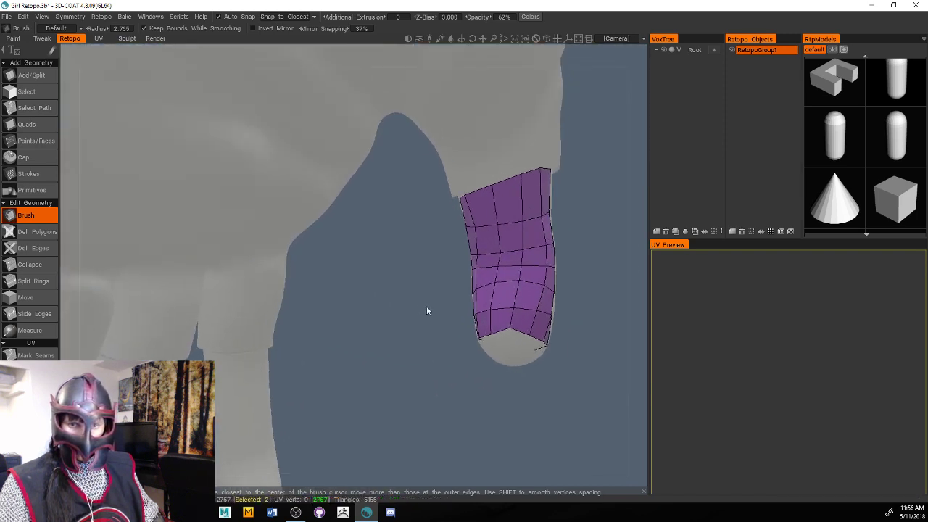
# Brush the peaked middle of the thumb's open tip edge into an even, rounded curve
pyautogui.moveTo(387, 336)
pyautogui.mouseDown(button='middle')
pyautogui.moveTo(365, 83)
pyautogui.moveTo(341, 83)
pyautogui.mouseUp(button='middle')
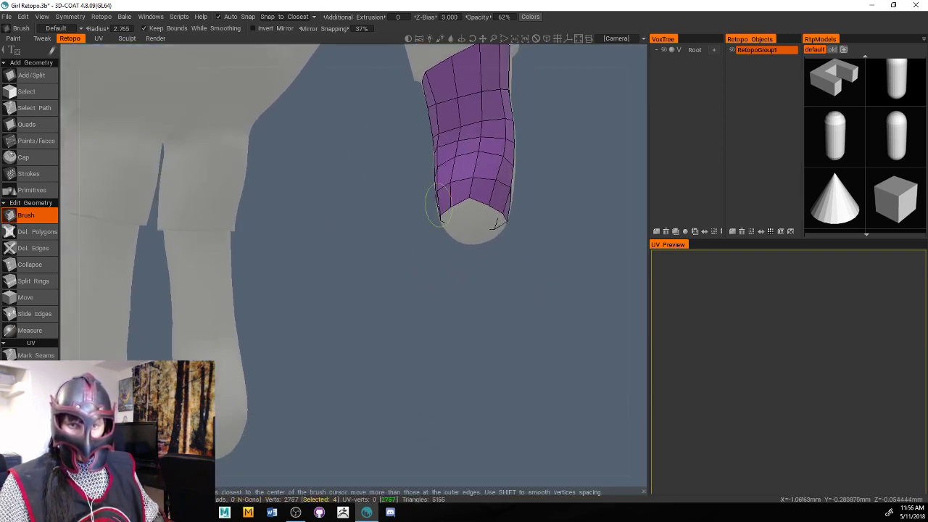
pyautogui.moveTo(478, 200); pyautogui.dragTo(469, 208)
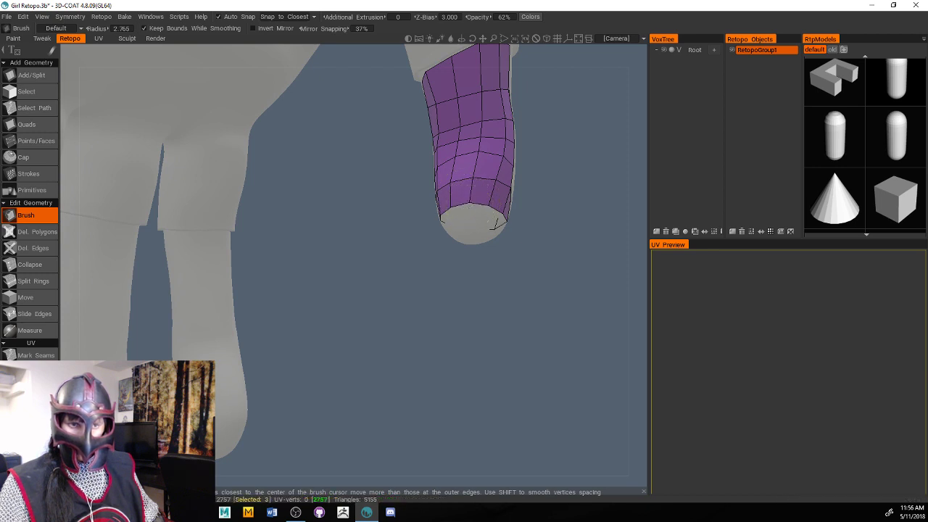
pyautogui.scroll(-3, 321, 283)
pyautogui.moveTo(321, 283); pyautogui.dragTo(442, 304)
pyautogui.scroll(5, 434, 344)
pyautogui.scroll(-3, 424, 349)
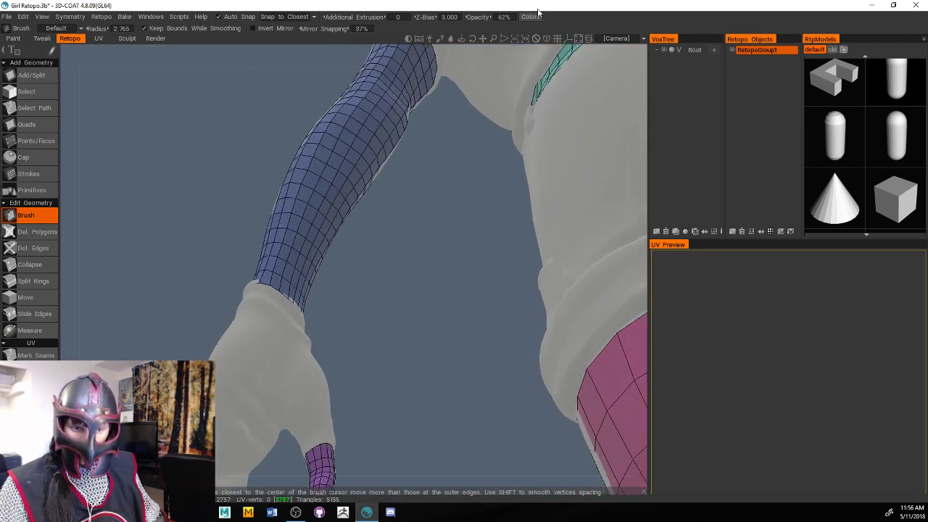
# Start closing the thumb tip by adding a triangle and two adjoining quads along the front of its open edge
pyautogui.moveTo(537, 13); pyautogui.dragTo(396, 350)
pyautogui.moveTo(398, 310); pyautogui.dragTo(464, 274)
pyautogui.scroll(5, 449, 265)
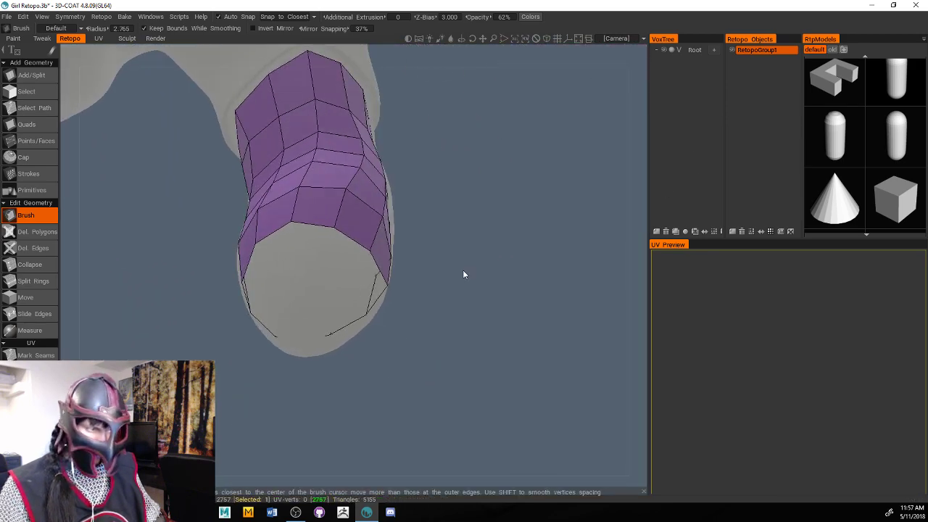
pyautogui.moveTo(451, 203); pyautogui.dragTo(529, 223)
pyautogui.click(38, 125)
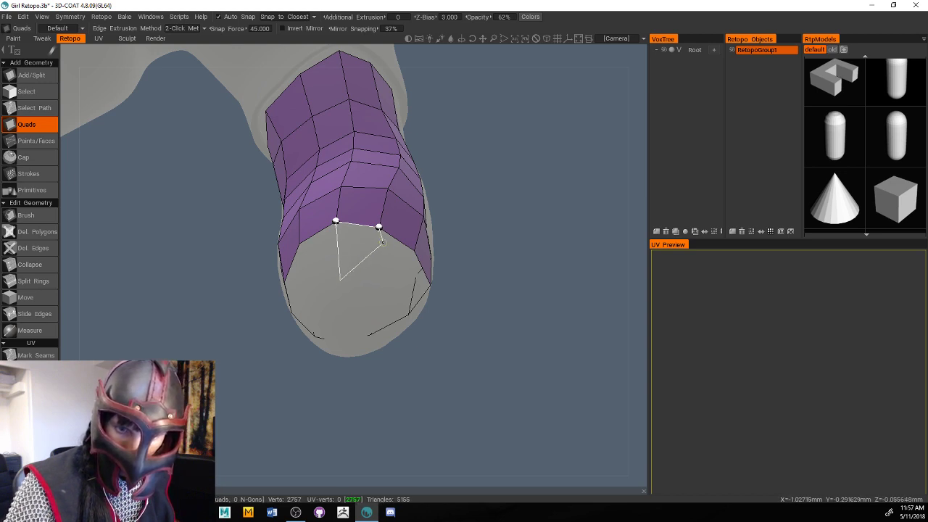
pyautogui.click(340, 279)
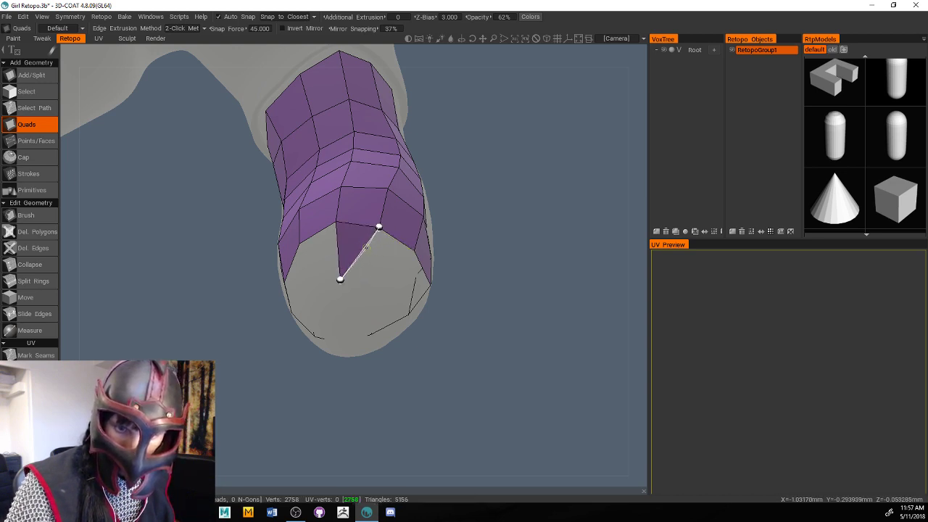
pyautogui.click(367, 301)
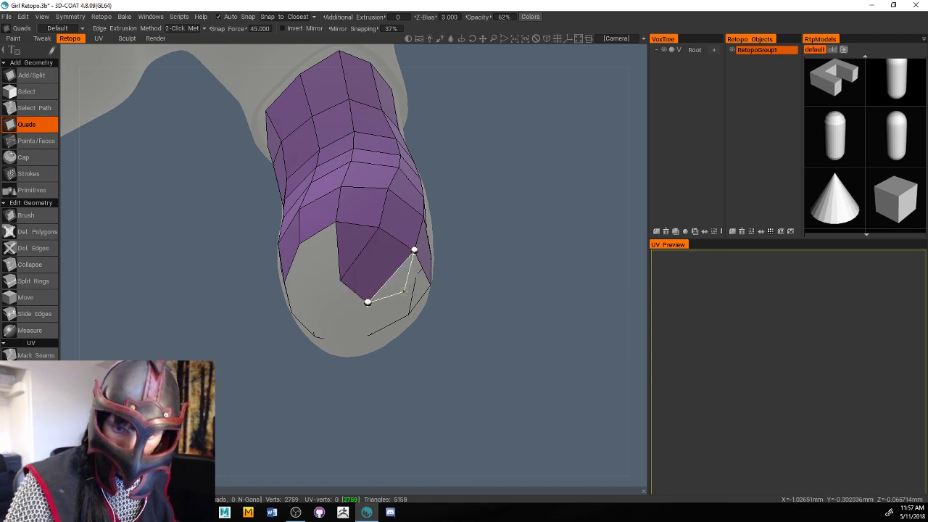
pyautogui.click(390, 318)
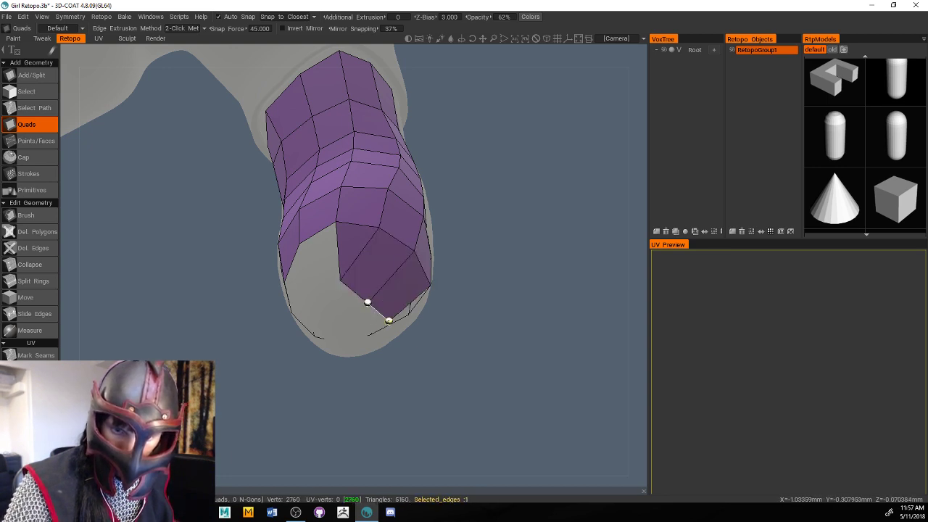
# Extend the thumb tip's closing row with one quad on the free side of the triangle
pyautogui.moveTo(469, 306)
pyautogui.mouseDown()
pyautogui.moveTo(477, 290)
pyautogui.moveTo(460, 302)
pyautogui.mouseUp()
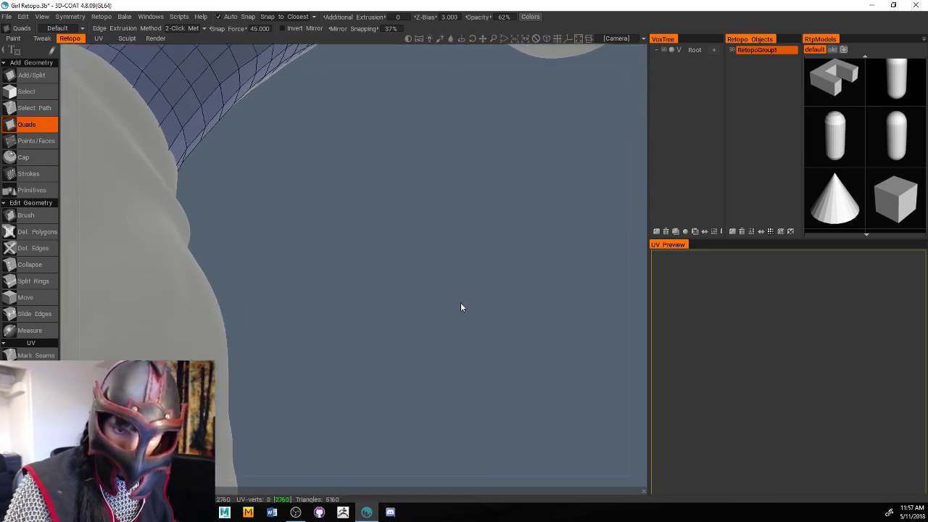
pyautogui.moveTo(461, 302); pyautogui.dragTo(429, 305, button='right')
pyautogui.moveTo(429, 306); pyautogui.dragTo(473, 132, button='middle')
pyautogui.moveTo(473, 132); pyautogui.dragTo(437, 218)
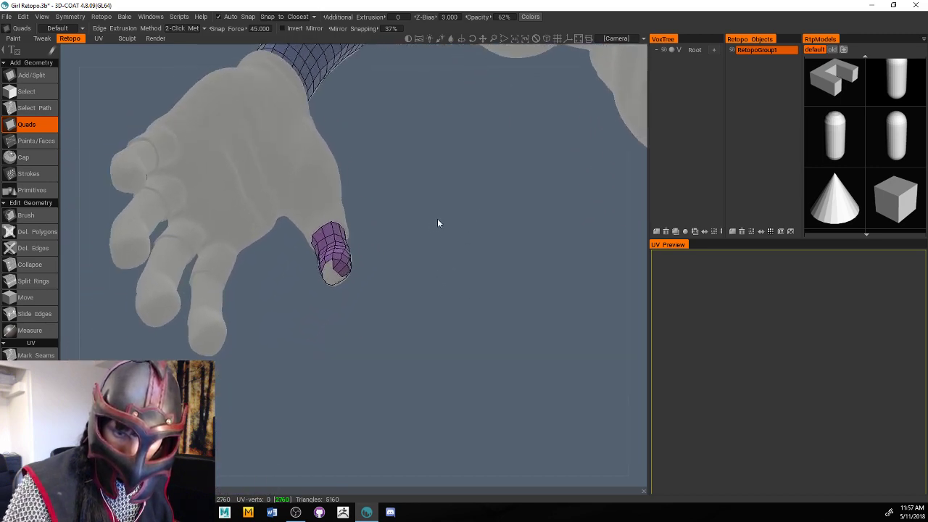
pyautogui.moveTo(437, 218); pyautogui.dragTo(446, 243, button='right')
pyautogui.moveTo(447, 243); pyautogui.dragTo(485, 217)
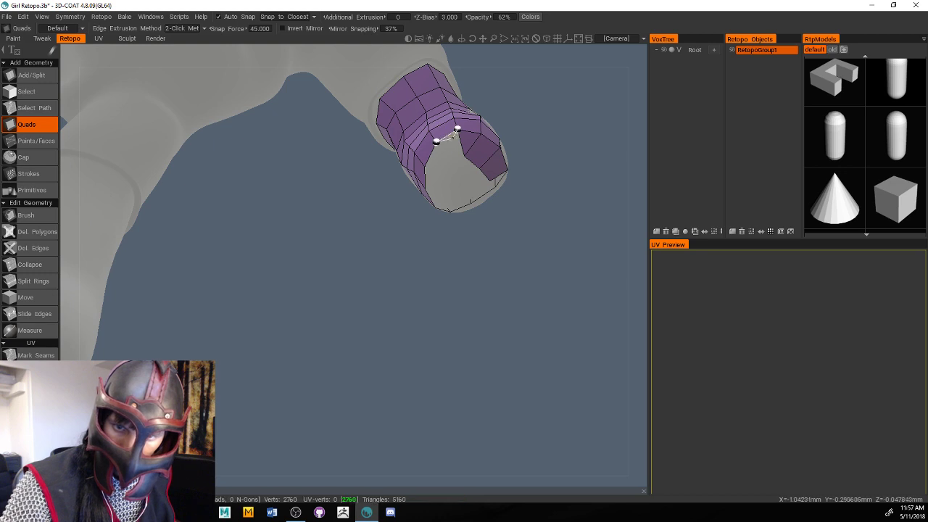
pyautogui.click(449, 166)
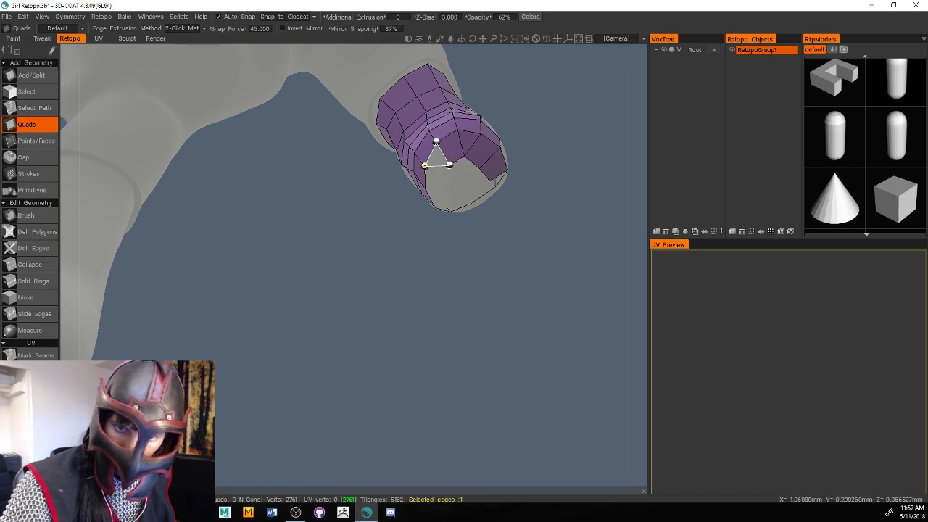
# Continue the thumb tip's closing row along its side with quads and a triangle, reaching around the open edge
pyautogui.click(440, 176)
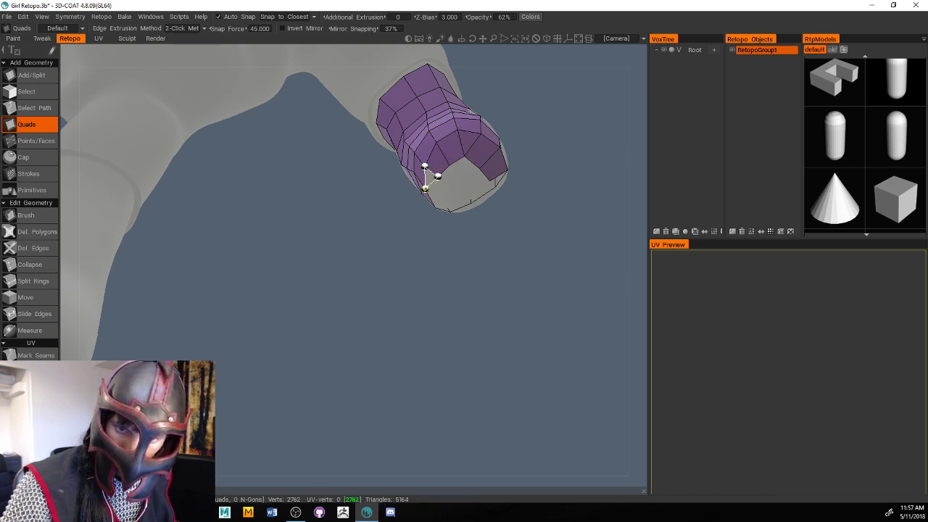
pyautogui.click(429, 184)
pyautogui.moveTo(507, 207); pyautogui.dragTo(525, 231)
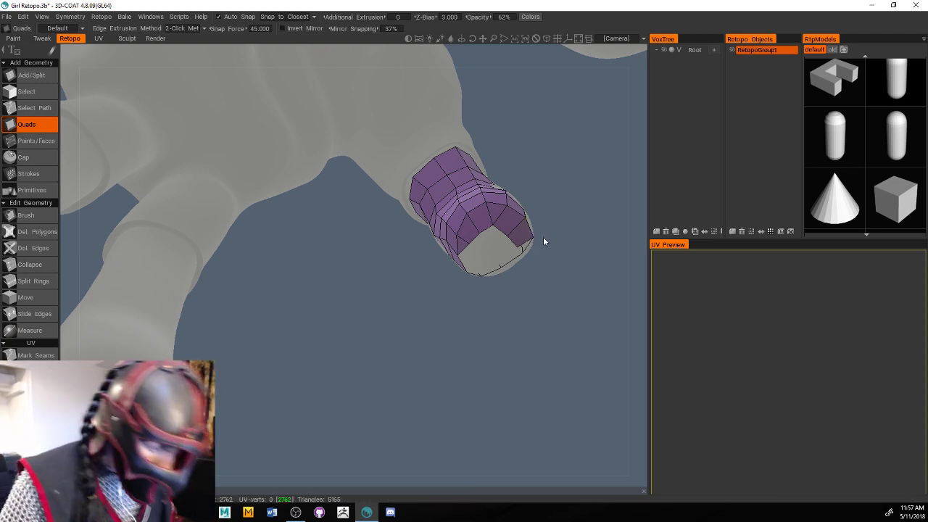
pyautogui.moveTo(578, 274); pyautogui.dragTo(425, 300)
pyautogui.scroll(2, 551, 319)
pyautogui.click(339, 225)
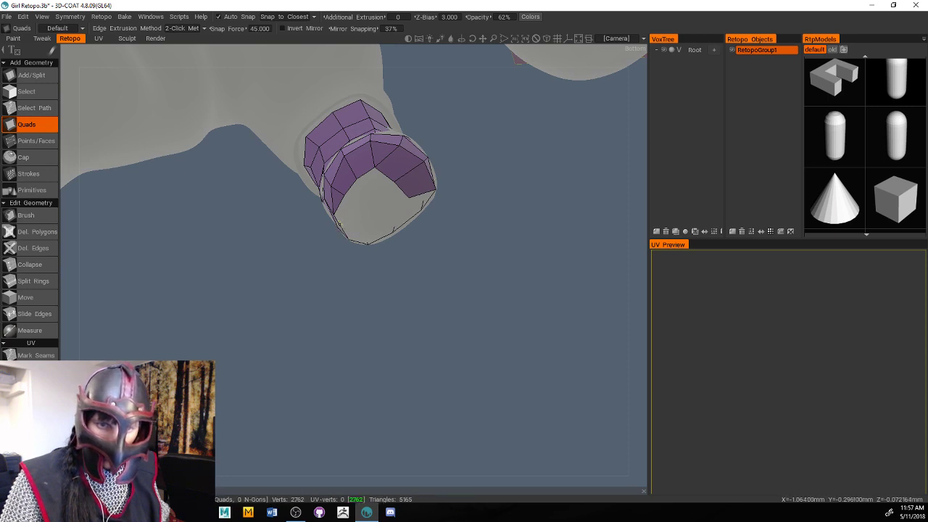
pyautogui.click(336, 224)
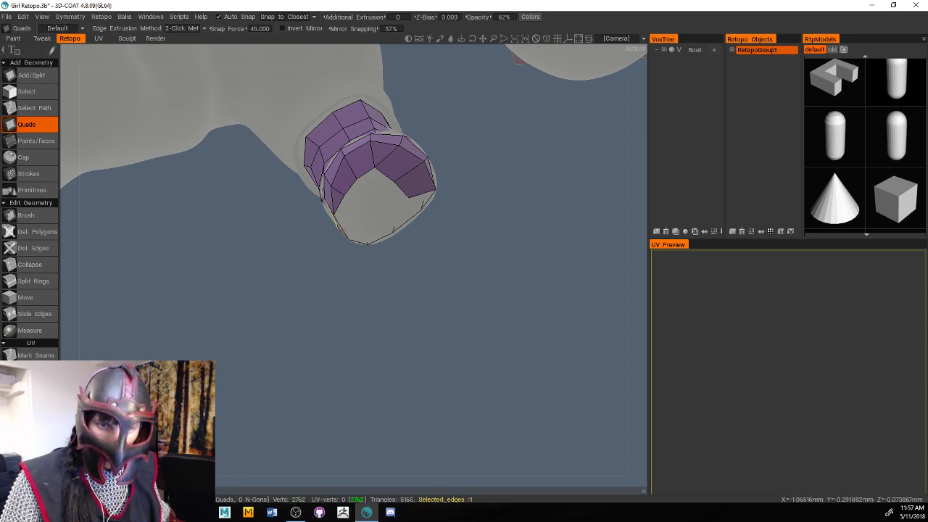
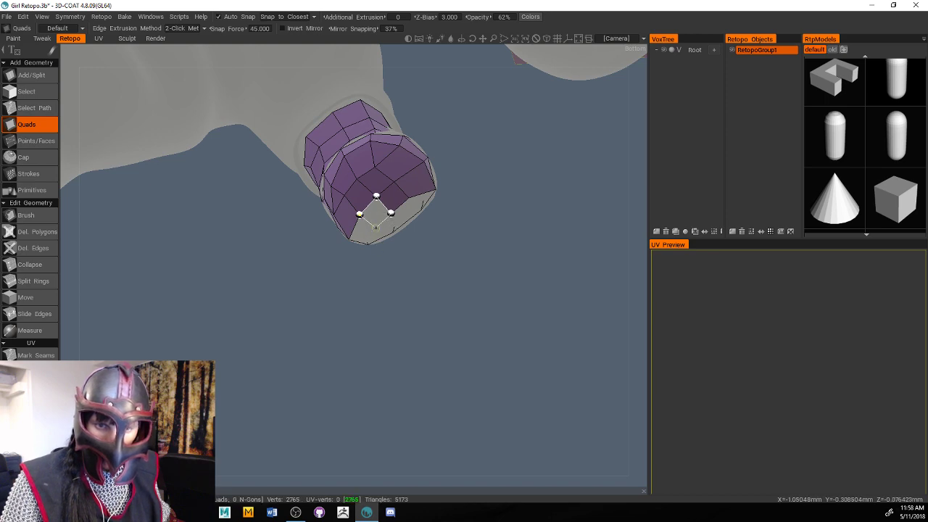
# Close the remaining hole in the thumb tip with quads and a final triangle
pyautogui.moveTo(416, 267); pyautogui.dragTo(444, 260)
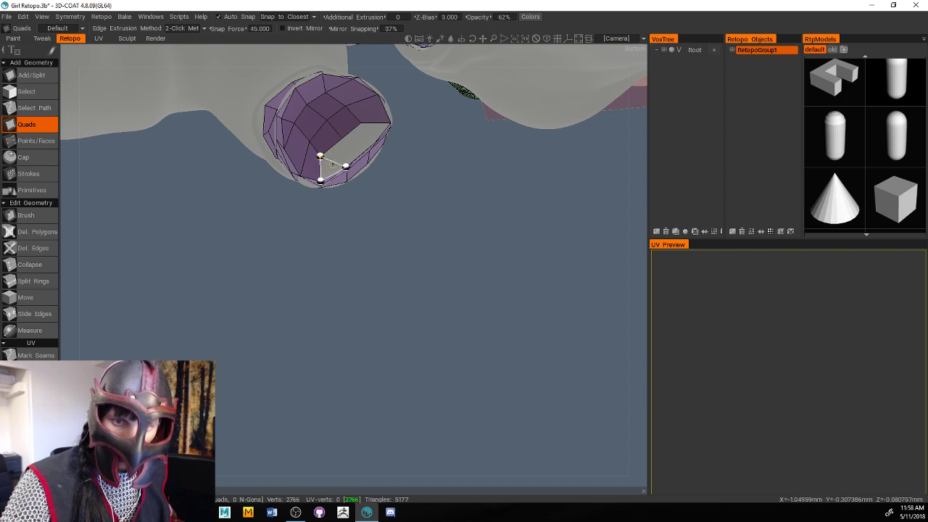
pyautogui.click(332, 161)
pyautogui.moveTo(422, 181); pyautogui.dragTo(403, 191)
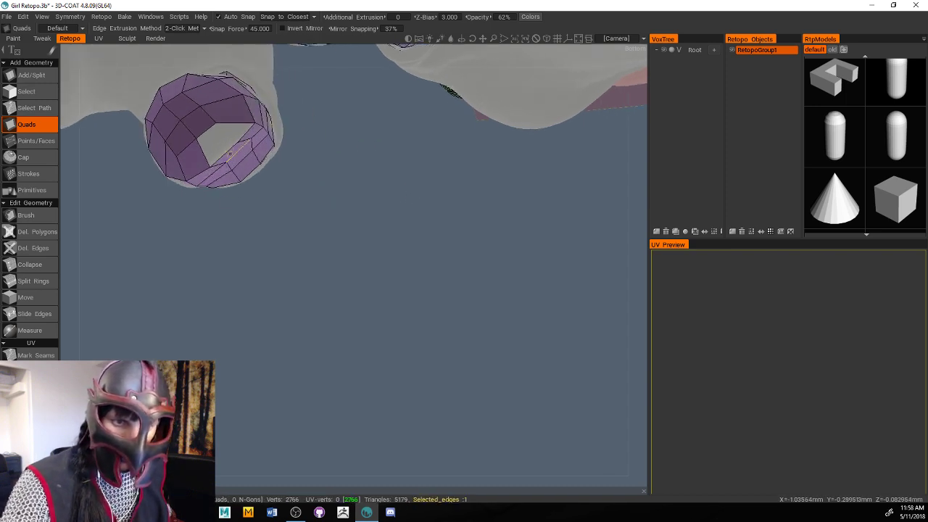
pyautogui.click(209, 166)
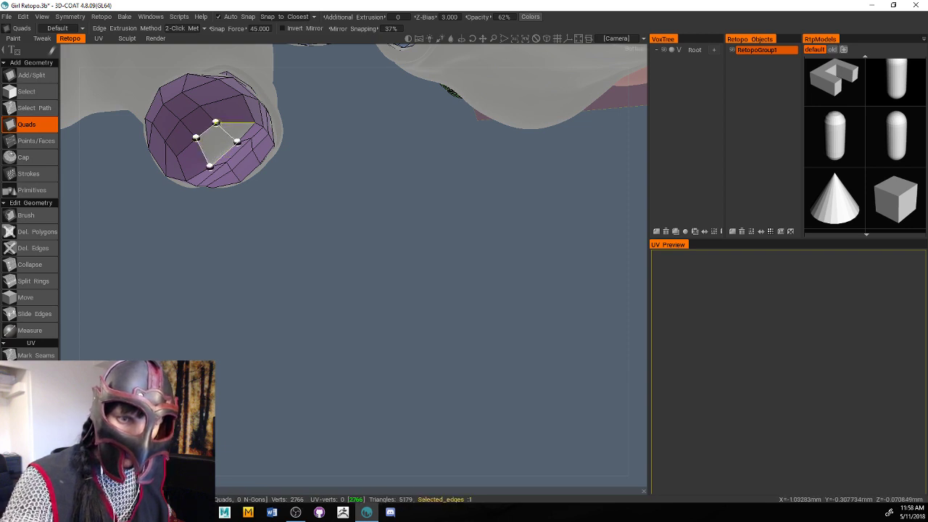
pyautogui.click(248, 131)
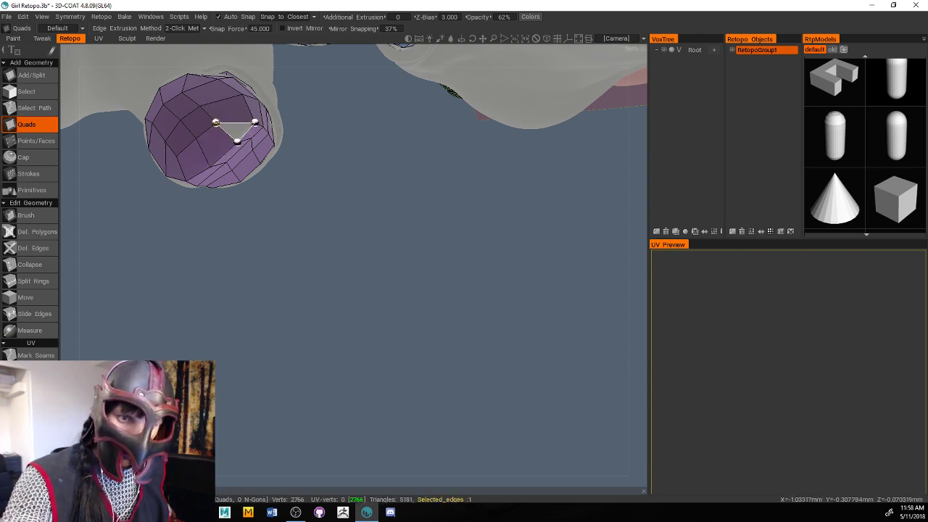
pyautogui.click(258, 124)
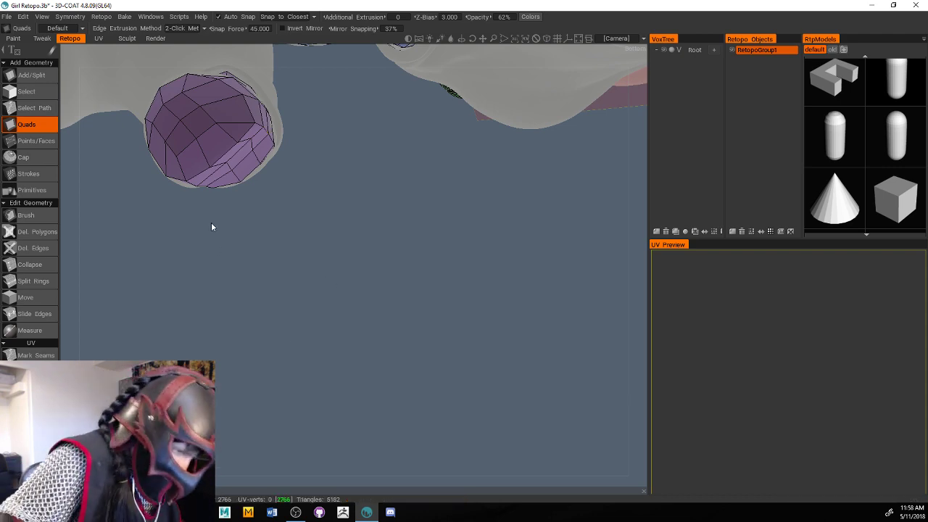
# Use Split Rings to add a short split beside the thumb tip's closing triangle and a full edge ring around the rounded tip
pyautogui.scroll(-5, 273, 264)
pyautogui.moveTo(261, 265); pyautogui.dragTo(347, 350)
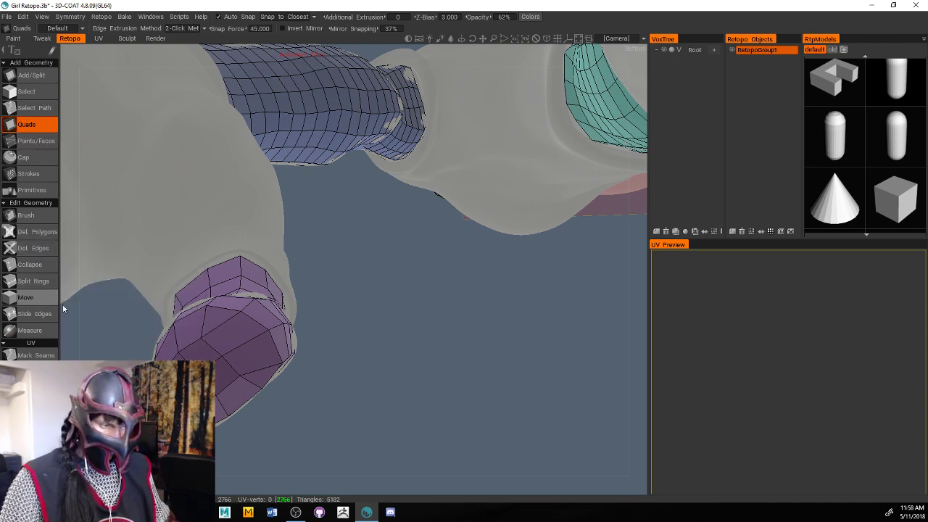
pyautogui.keyDown('alt'); pyautogui.moveTo(342, 325); pyautogui.dragTo(276, 326); pyautogui.keyUp('alt')
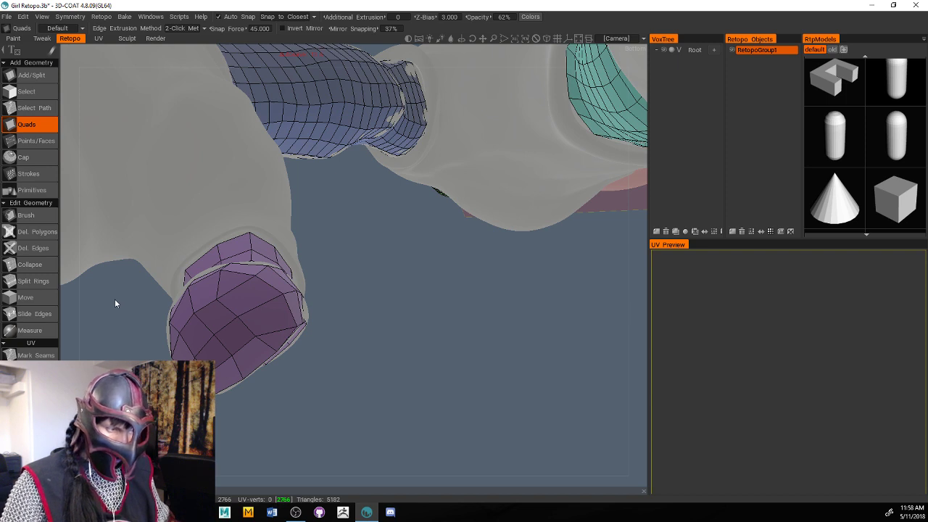
pyautogui.click(38, 284)
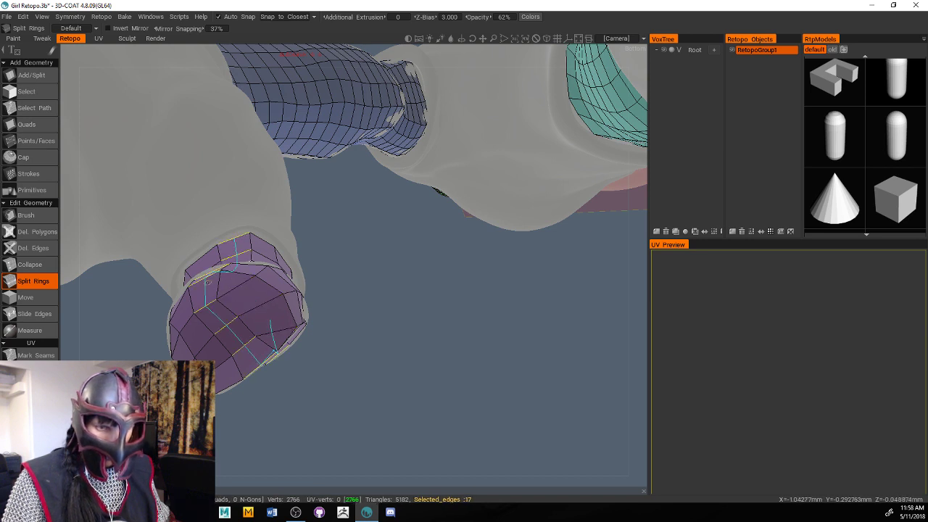
pyautogui.click(218, 285)
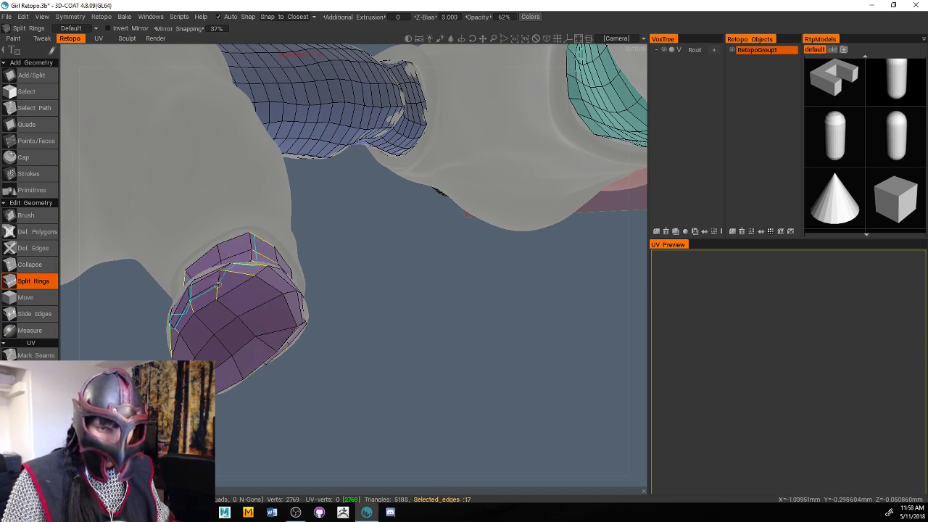
pyautogui.click(221, 290)
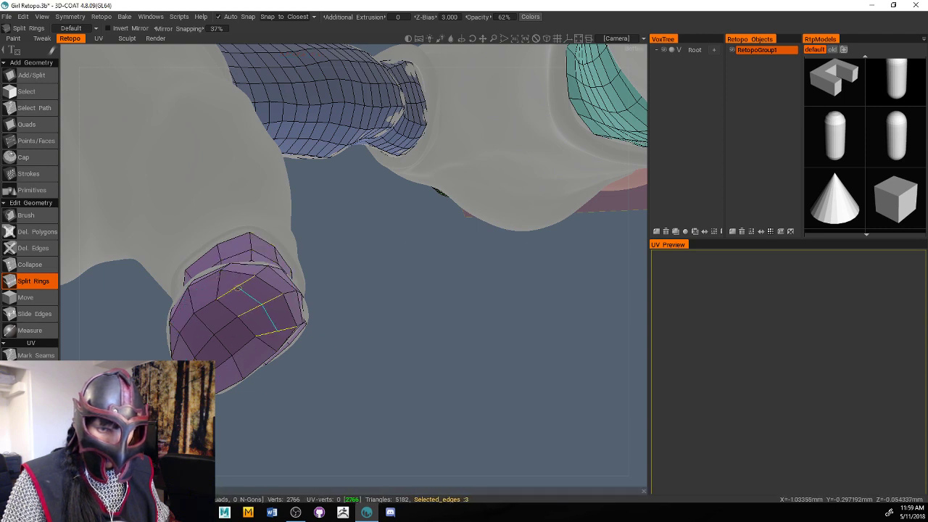
pyautogui.click(230, 292)
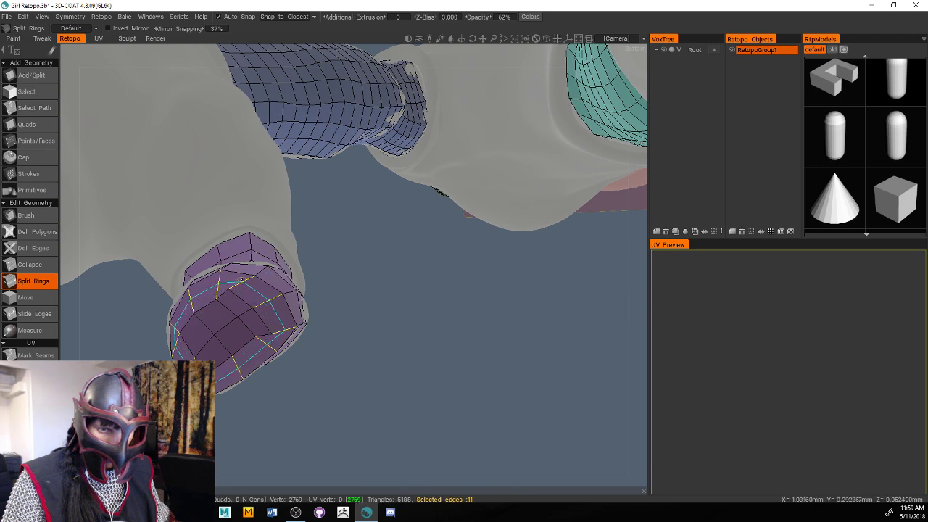
pyautogui.click(235, 285)
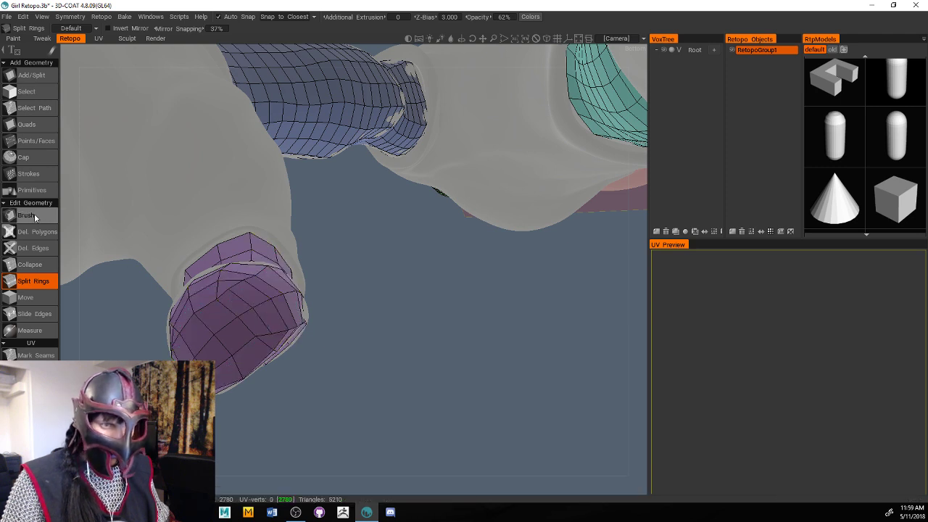
# Delete the surplus split edges on the thumb tip and smooth the surrounding vertices with the retopo Brush
pyautogui.click(37, 248)
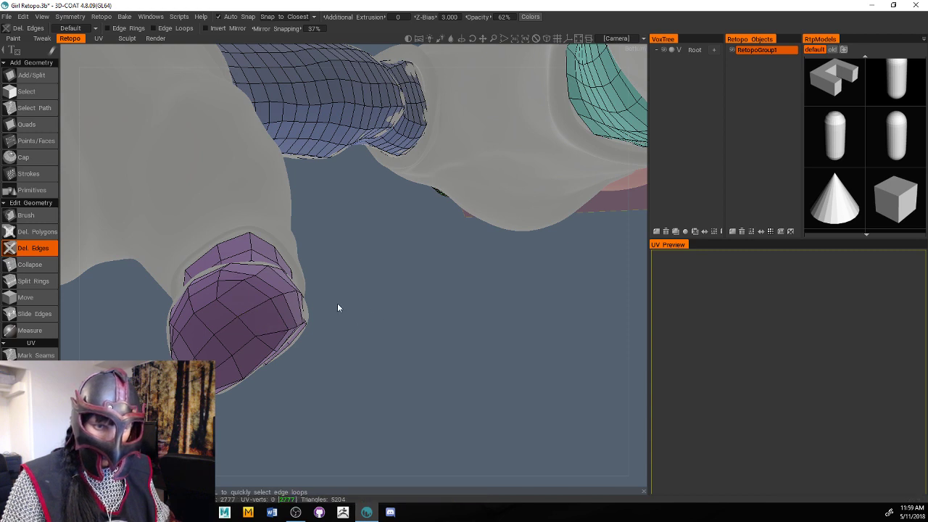
pyautogui.click(185, 273)
pyautogui.click(26, 215)
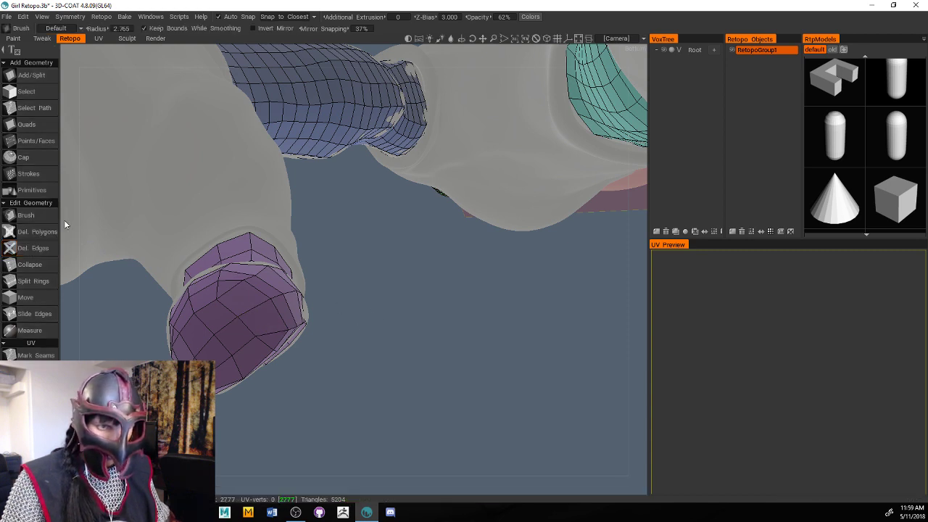
pyautogui.moveTo(230, 303)
pyautogui.mouseDown()
pyautogui.moveTo(258, 312)
pyautogui.moveTo(232, 301)
pyautogui.moveTo(239, 302)
pyautogui.moveTo(190, 318)
pyautogui.mouseUp()
pyautogui.moveTo(366, 352); pyautogui.dragTo(372, 325)
pyautogui.scroll(-8, 372, 324)
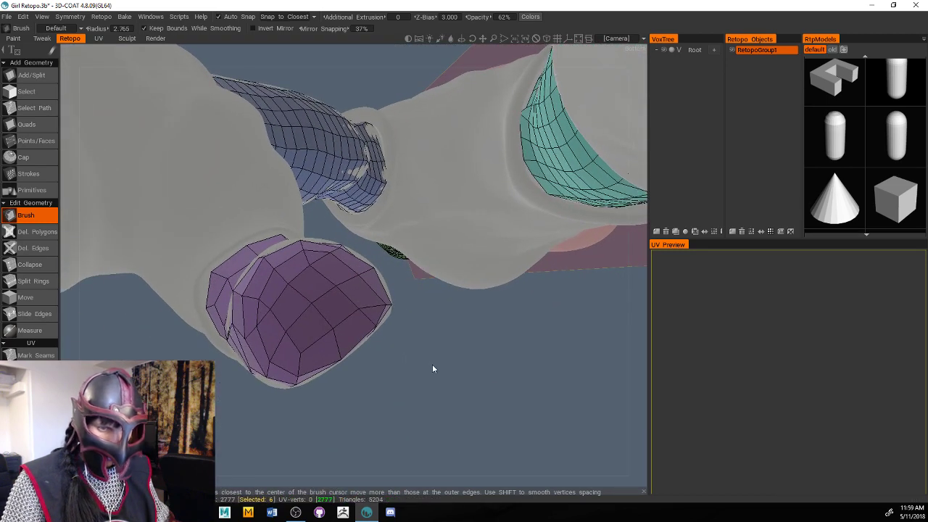
# Brush the end of the thumb tip and relax its crowded underside rows into evenly spaced quads
pyautogui.moveTo(312, 388)
pyautogui.mouseDown()
pyautogui.moveTo(366, 355)
pyautogui.moveTo(368, 373)
pyautogui.moveTo(384, 337)
pyautogui.moveTo(472, 227)
pyautogui.moveTo(268, 290)
pyautogui.moveTo(341, 292)
pyautogui.moveTo(300, 281)
pyautogui.moveTo(356, 327)
pyautogui.moveTo(414, 336)
pyautogui.moveTo(365, 254)
pyautogui.moveTo(369, 374)
pyautogui.mouseUp()
pyautogui.scroll(3, 369, 374)
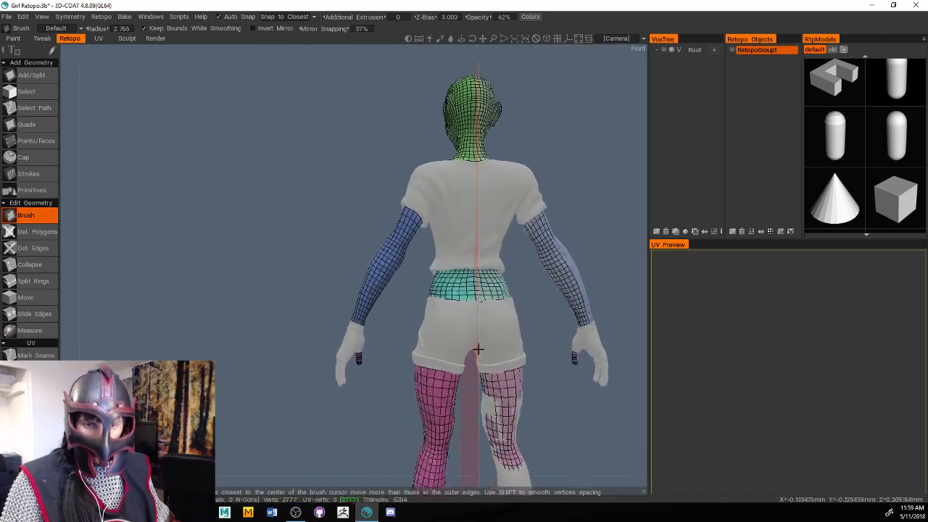
pyautogui.moveTo(479, 350); pyautogui.dragTo(553, 341, button='right')
pyautogui.moveTo(424, 362); pyautogui.dragTo(398, 193, button='middle')
pyautogui.moveTo(398, 193); pyautogui.dragTo(469, 198, button='right')
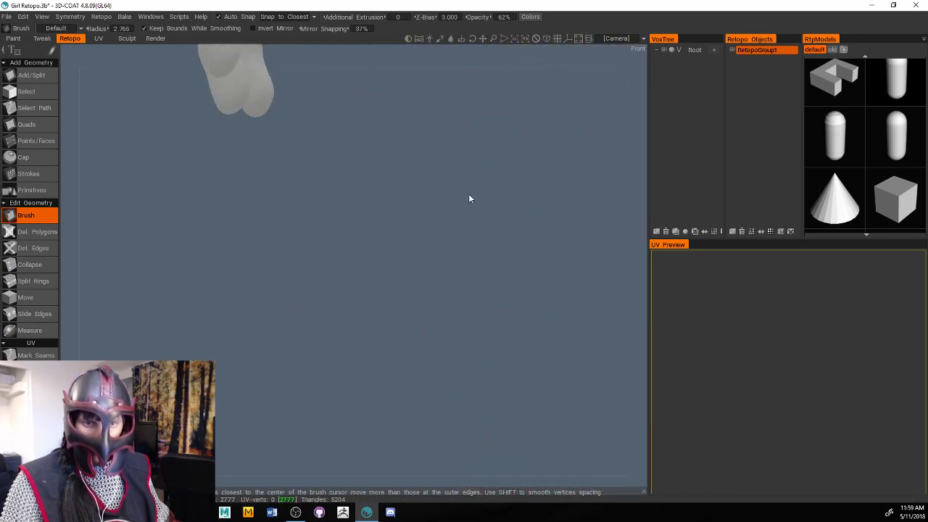
pyautogui.moveTo(468, 193); pyautogui.dragTo(434, 352, button='middle')
pyautogui.moveTo(434, 352); pyautogui.dragTo(435, 339, button='right')
pyautogui.moveTo(435, 340); pyautogui.dragTo(425, 275)
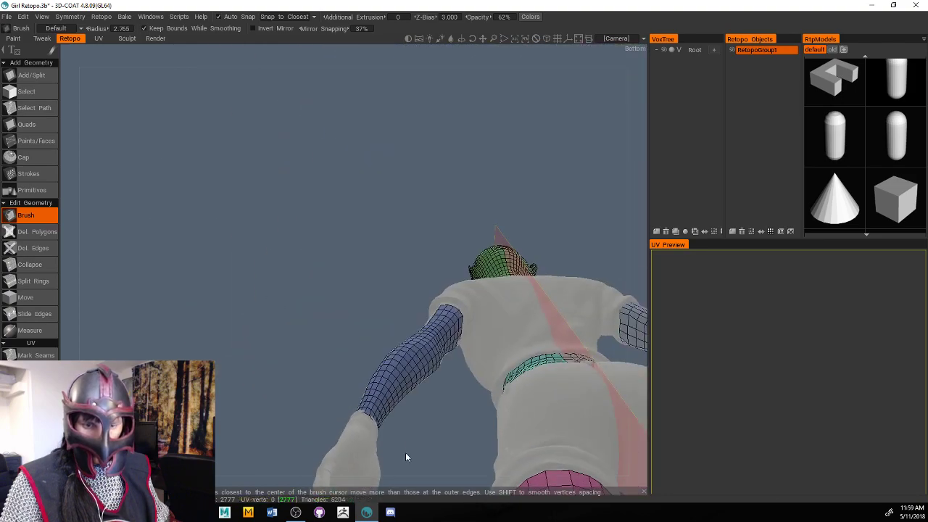
pyautogui.moveTo(406, 457); pyautogui.dragTo(436, 316)
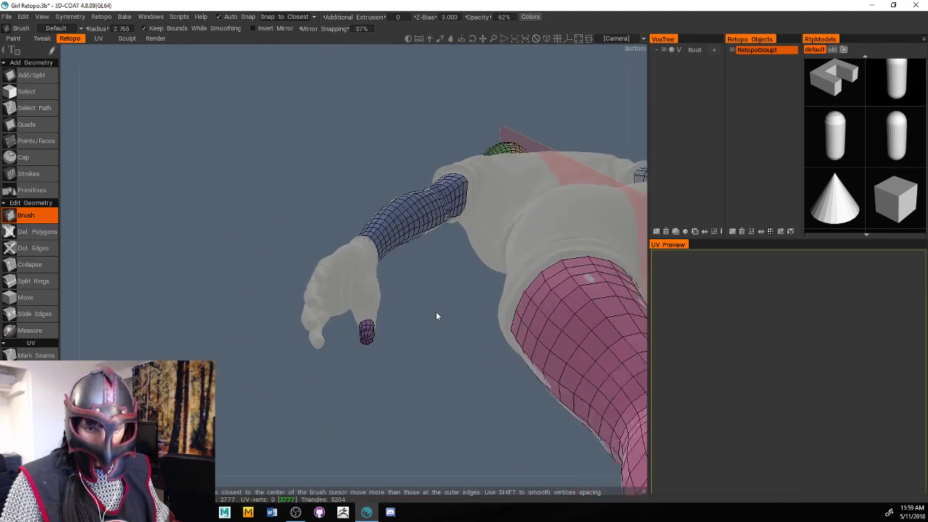
pyautogui.moveTo(436, 311); pyautogui.dragTo(521, 326, button='right')
pyautogui.moveTo(520, 327); pyautogui.dragTo(513, 279, button='middle')
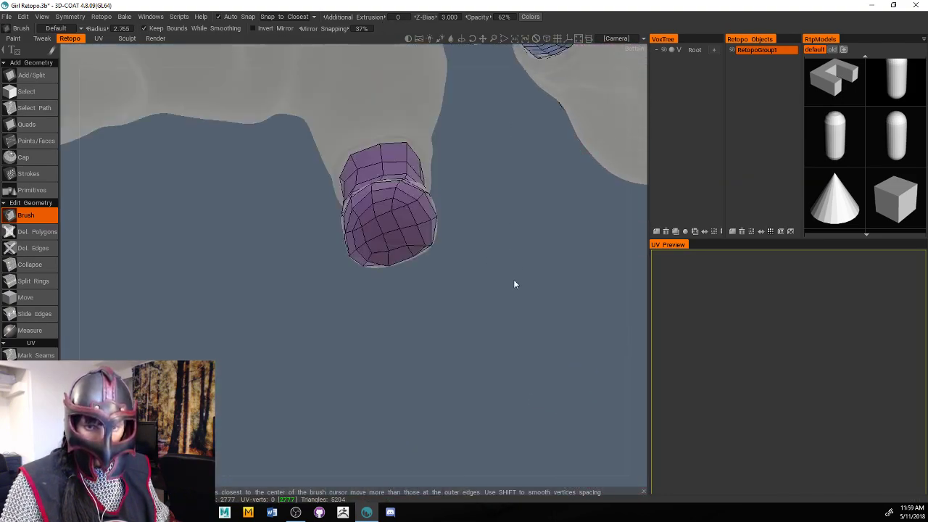
pyautogui.moveTo(513, 261)
pyautogui.mouseDown()
pyautogui.moveTo(507, 273)
pyautogui.moveTo(511, 259)
pyautogui.mouseUp()
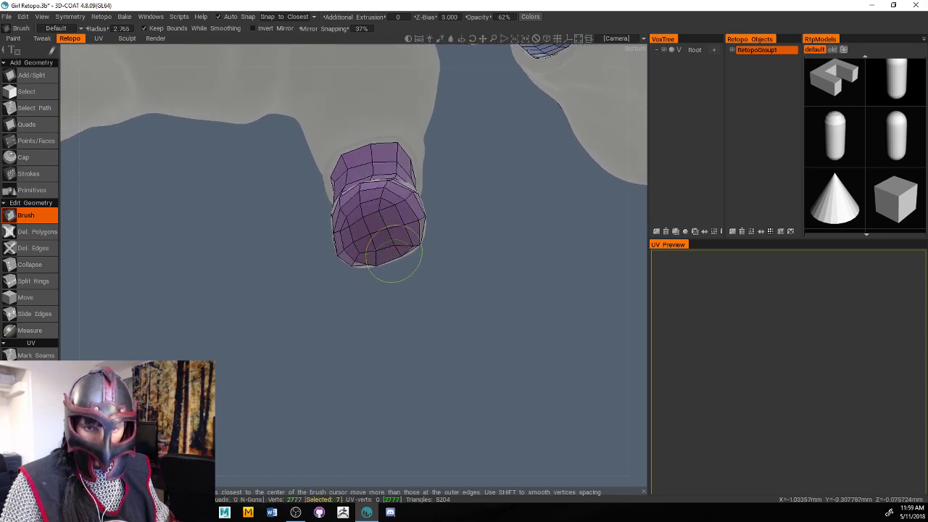
pyautogui.moveTo(394, 254)
pyautogui.mouseDown()
pyautogui.moveTo(379, 265)
pyautogui.moveTo(398, 253)
pyautogui.moveTo(379, 269)
pyautogui.moveTo(391, 279)
pyautogui.moveTo(450, 70)
pyautogui.moveTo(426, 57)
pyautogui.moveTo(366, 172)
pyautogui.mouseUp()
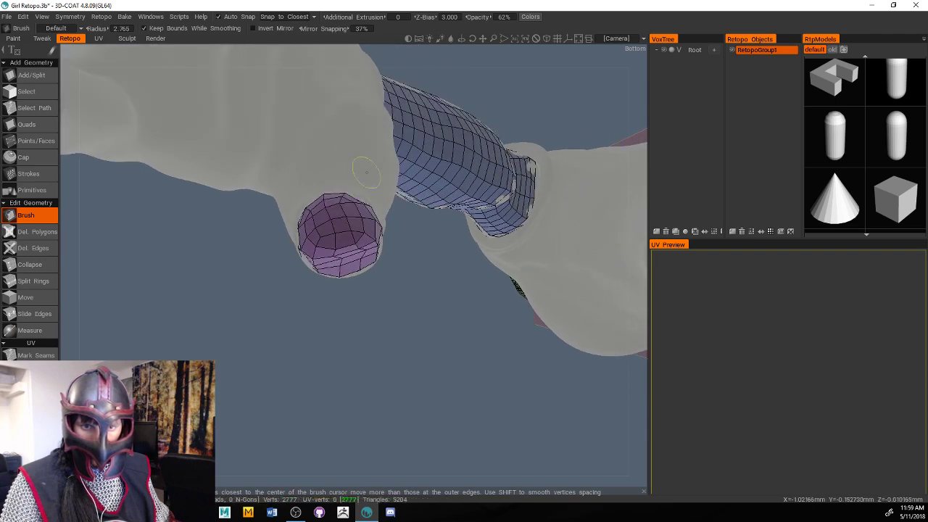
pyautogui.moveTo(341, 250)
pyautogui.mouseDown()
pyautogui.moveTo(341, 229)
pyautogui.moveTo(358, 250)
pyautogui.moveTo(346, 259)
pyautogui.moveTo(346, 246)
pyautogui.moveTo(358, 261)
pyautogui.moveTo(355, 244)
pyautogui.mouseUp()
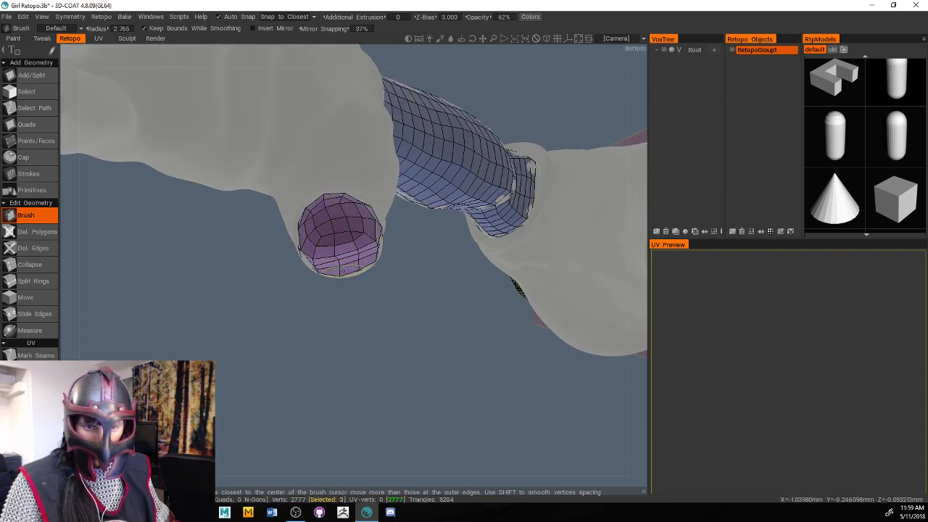
# Use Strokes to draw three cross-section slices across the exposed index finger and three lengthwise guide lines over its outward-facing side
pyautogui.moveTo(379, 292); pyautogui.dragTo(614, 209)
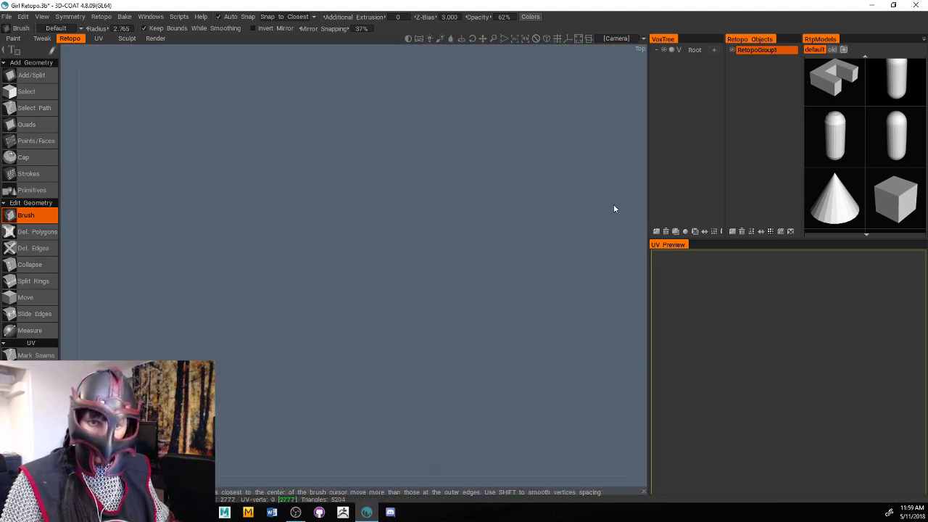
pyautogui.moveTo(466, 258); pyautogui.dragTo(369, 311)
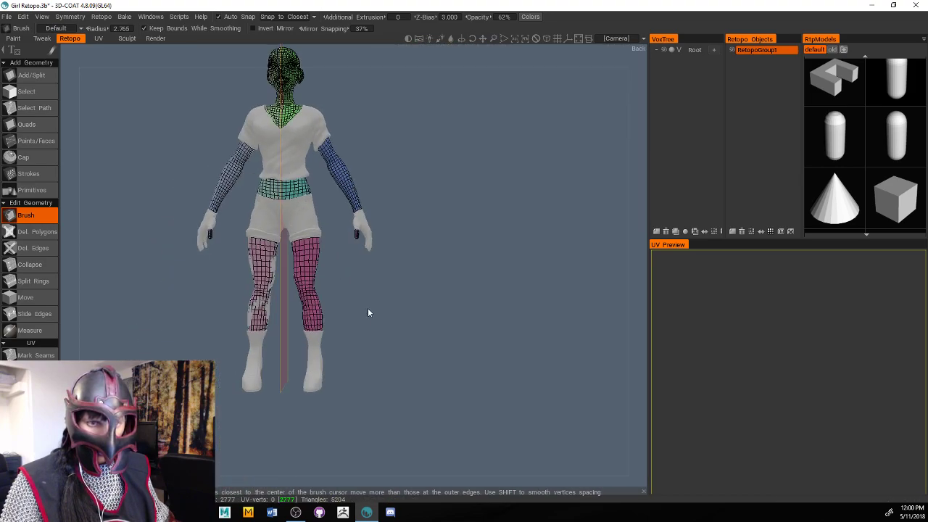
pyautogui.scroll(5, 494, 311)
pyautogui.scroll(5, 493, 312)
pyautogui.moveTo(574, 297); pyautogui.dragTo(430, 393)
pyautogui.scroll(10, 435, 390)
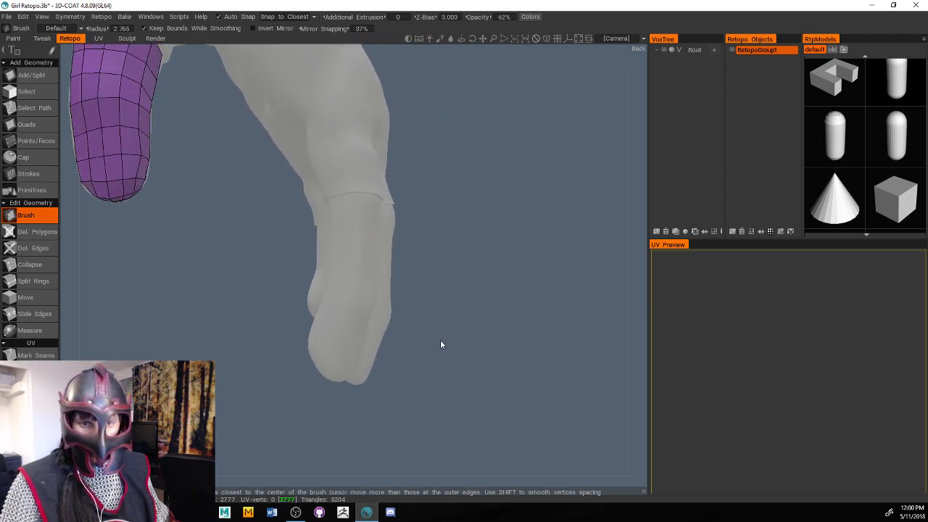
pyautogui.scroll(-5, 425, 354)
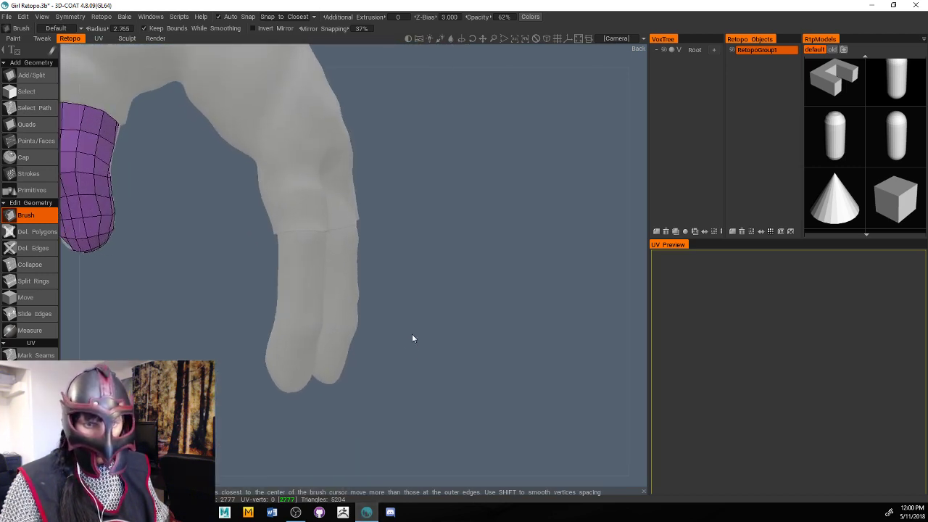
pyautogui.scroll(4, 413, 337)
pyautogui.scroll(1, 408, 345)
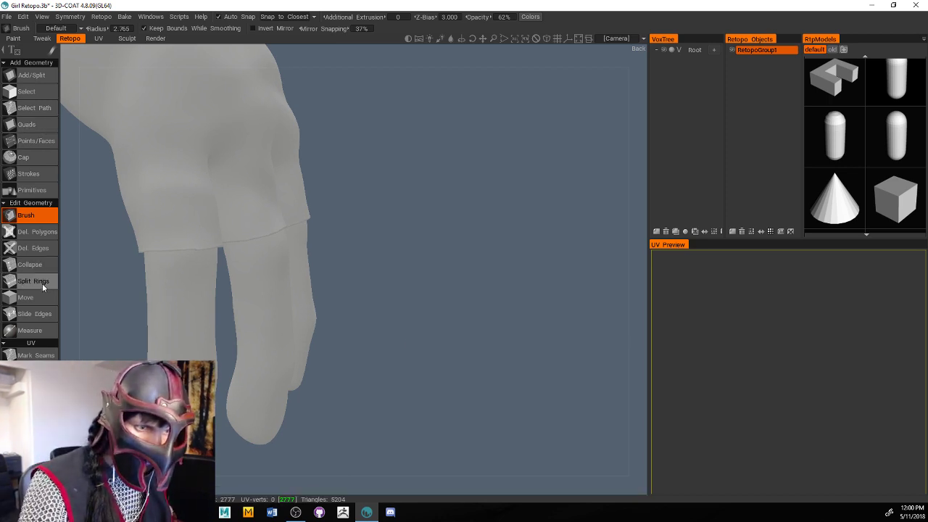
pyautogui.click(45, 172)
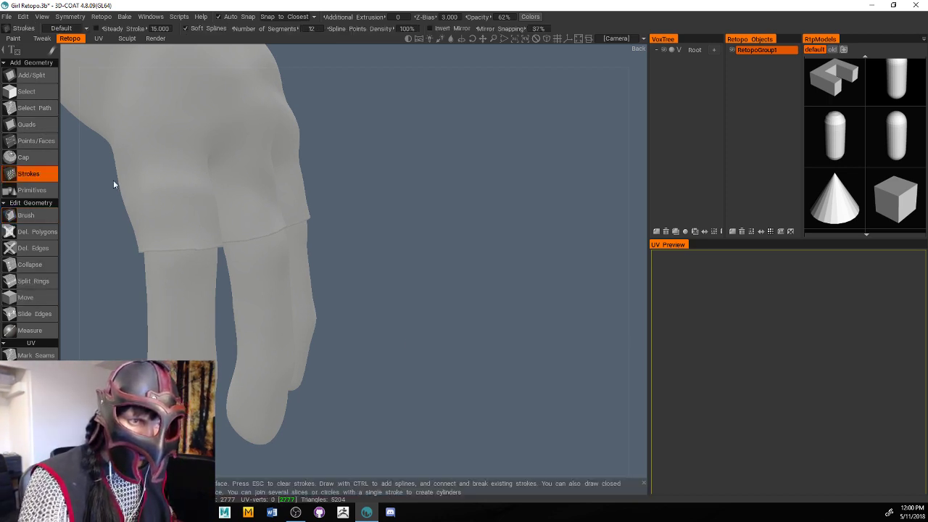
pyautogui.moveTo(145, 292); pyautogui.dragTo(225, 290)
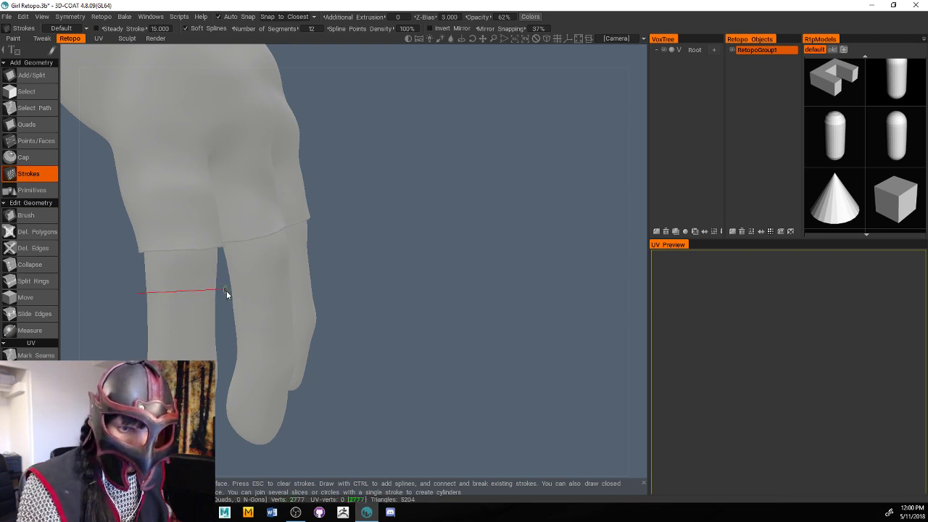
pyautogui.moveTo(133, 341); pyautogui.dragTo(223, 331)
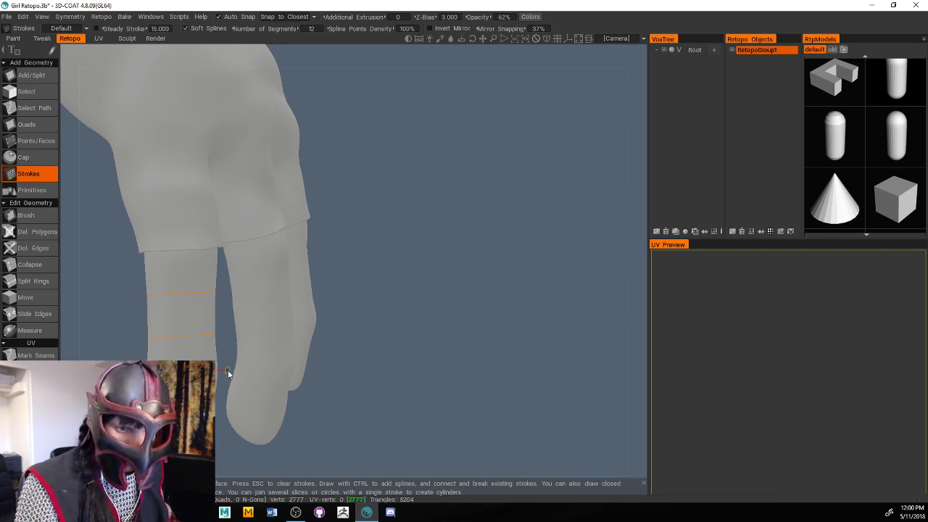
pyautogui.moveTo(168, 359); pyautogui.dragTo(169, 282)
pyautogui.moveTo(200, 359); pyautogui.dragTo(200, 270)
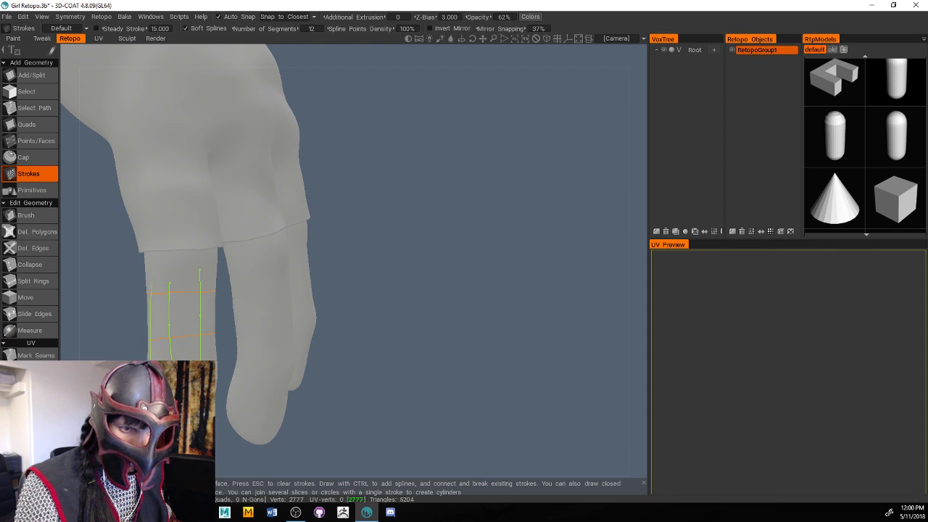
pyautogui.press('Return')
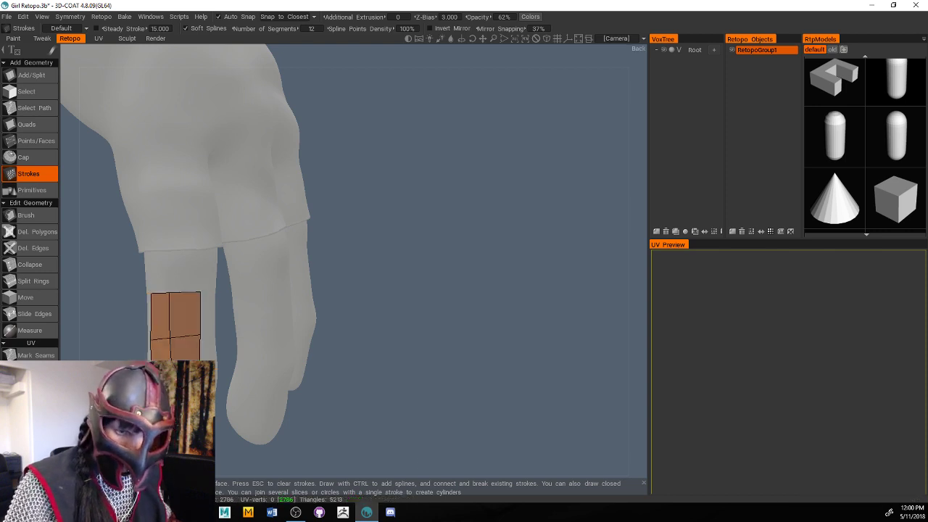
pyautogui.moveTo(390, 368); pyautogui.dragTo(471, 393, button='right')
pyautogui.moveTo(457, 359); pyautogui.dragTo(456, 289, button='right')
pyautogui.hotkey('ctrl', 'z')
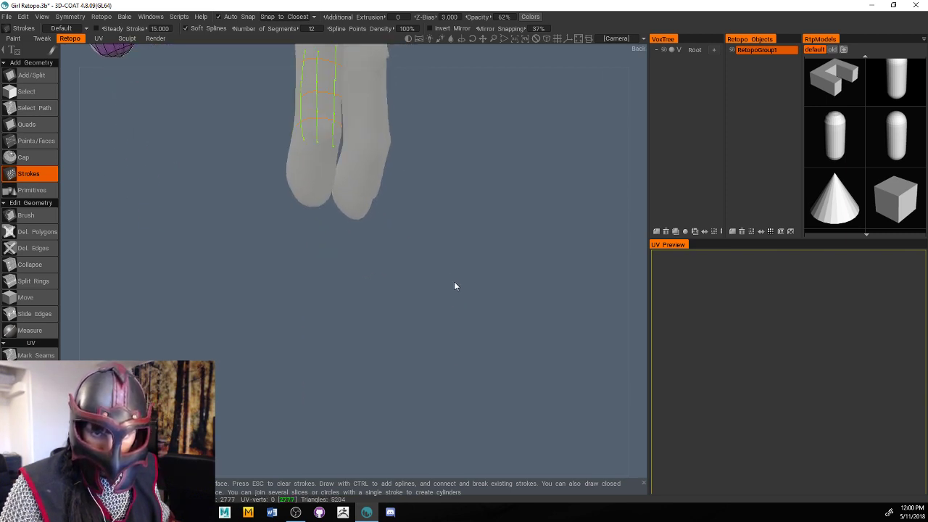
# Draw two more lengthwise guide strokes along the palm side of the index finger, crossing the three slices
pyautogui.moveTo(453, 285)
pyautogui.mouseDown(button='middle')
pyautogui.moveTo(436, 380)
pyautogui.moveTo(397, 380)
pyautogui.mouseUp(button='middle')
pyautogui.moveTo(444, 413); pyautogui.dragTo(453, 411, button='middle')
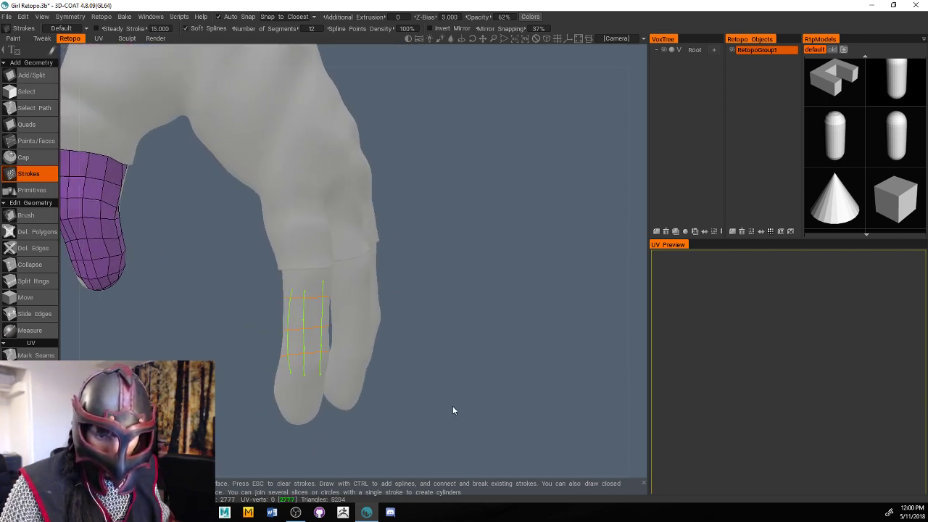
pyautogui.keyDown('alt'); pyautogui.moveTo(580, 388); pyautogui.dragTo(772, 374); pyautogui.keyUp('alt')
pyautogui.scroll(8, 485, 351)
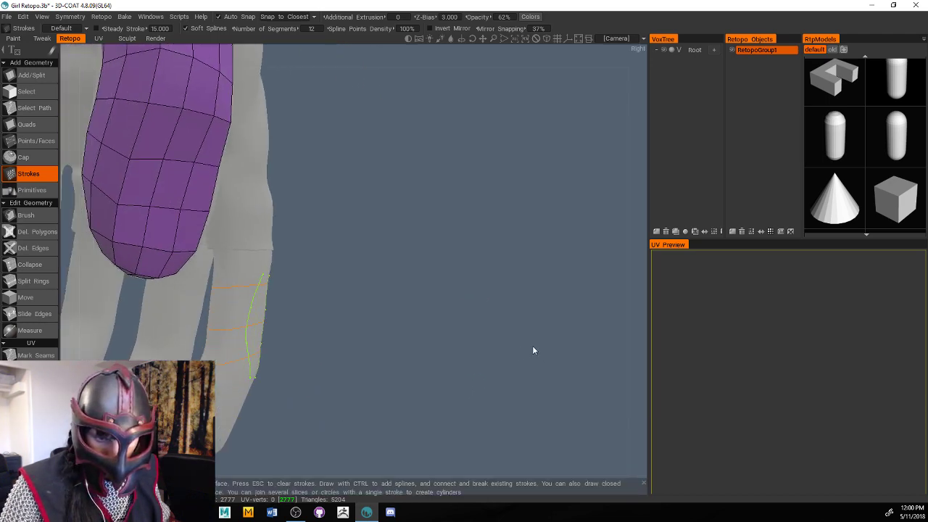
pyautogui.keyDown('alt'); pyautogui.moveTo(606, 343); pyautogui.dragTo(571, 347); pyautogui.keyUp('alt')
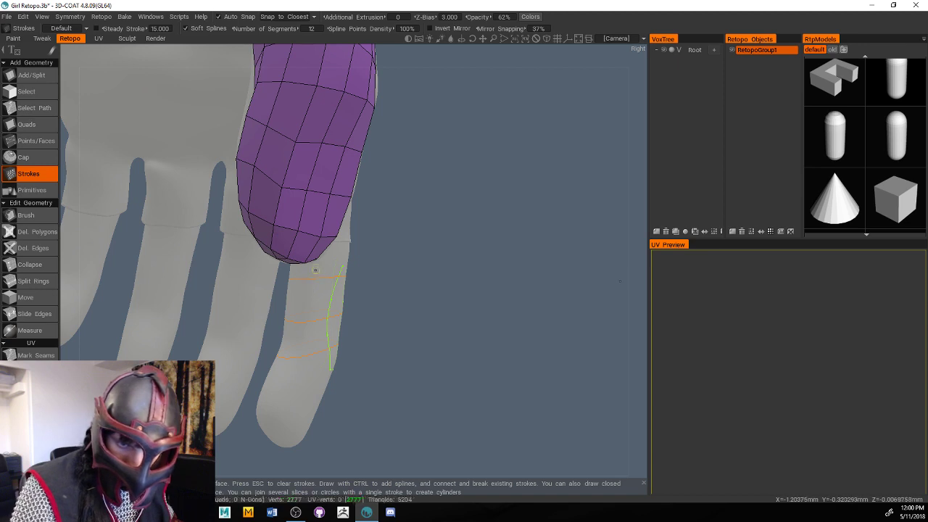
pyautogui.moveTo(308, 384)
pyautogui.mouseDown()
pyautogui.moveTo(316, 267)
pyautogui.moveTo(287, 366)
pyautogui.mouseUp()
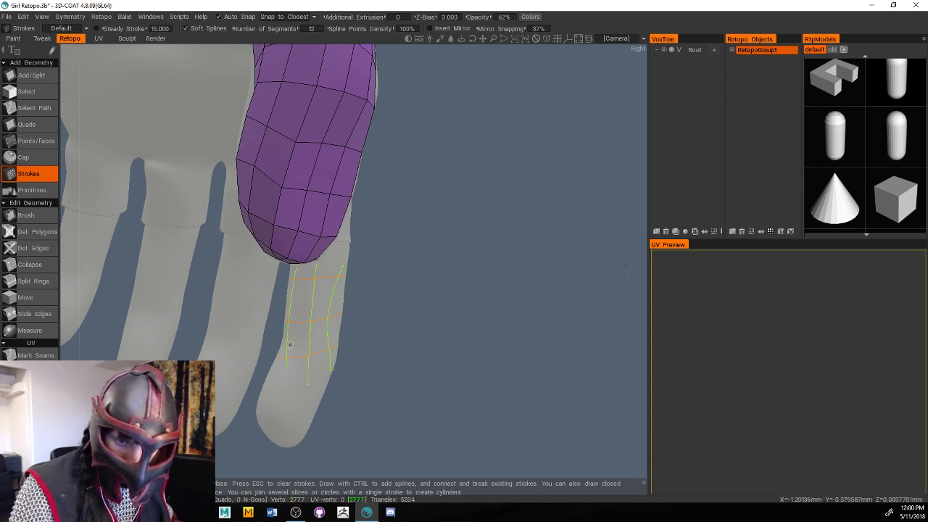
pyautogui.press('Return')
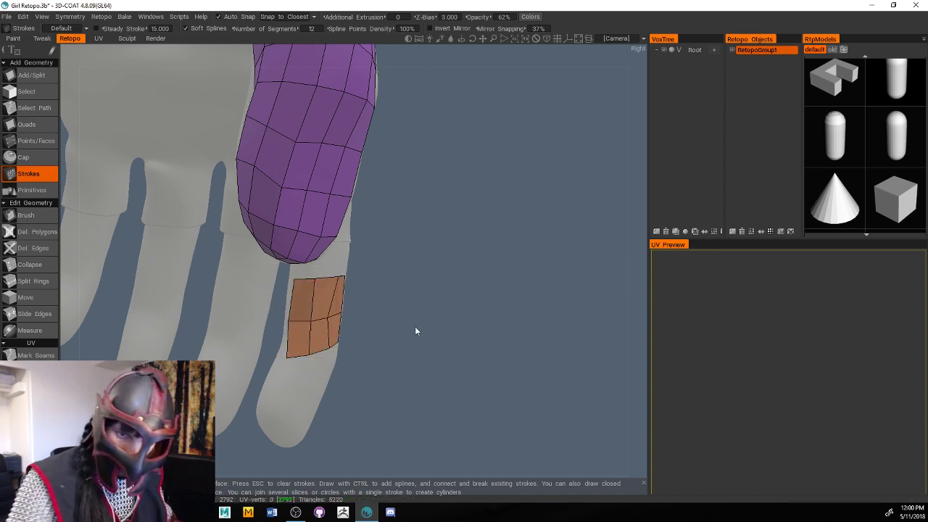
pyautogui.keyDown('alt'); pyautogui.moveTo(620, 312); pyautogui.dragTo(850, 386); pyautogui.keyUp('alt')
pyautogui.hotkey('ctrl', 'z')
# Add the missing lengthwise guide strokes around the index finger's remaining side and generate the quad mesh from all strokes
pyautogui.keyDown('alt'); pyautogui.moveTo(601, 392); pyautogui.dragTo(639, 399, button='middle'); pyautogui.keyUp('alt')
pyautogui.moveTo(485, 276); pyautogui.dragTo(477, 375)
pyautogui.keyDown('alt'); pyautogui.moveTo(637, 358); pyautogui.dragTo(702, 338); pyautogui.keyUp('alt')
pyautogui.scroll(-8, 642, 371)
pyautogui.keyDown('alt'); pyautogui.moveTo(701, 338); pyautogui.dragTo(734, 335, button='right'); pyautogui.keyUp('alt')
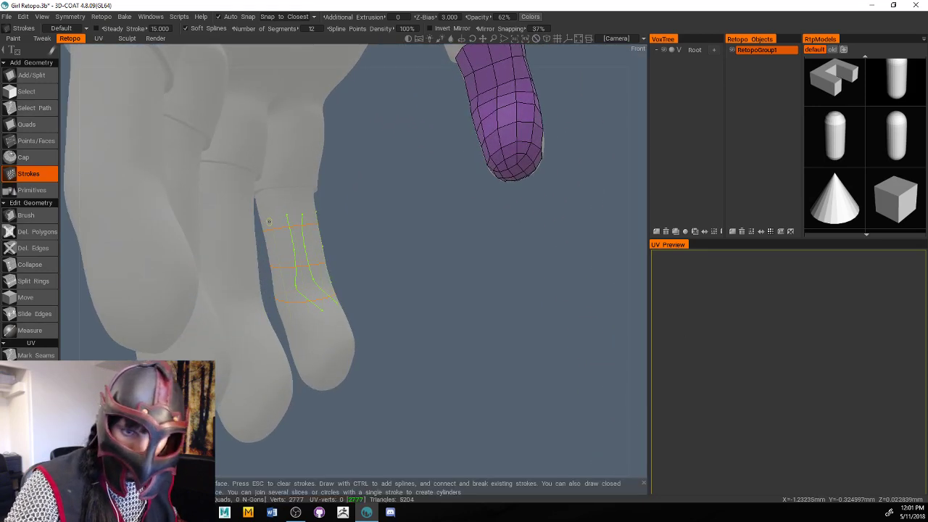
pyautogui.moveTo(272, 240); pyautogui.dragTo(282, 303)
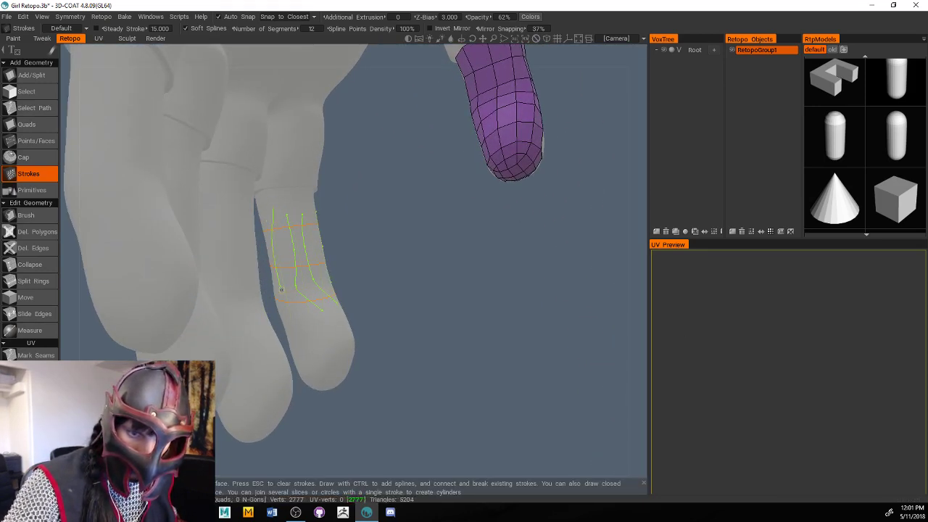
pyautogui.press('Return')
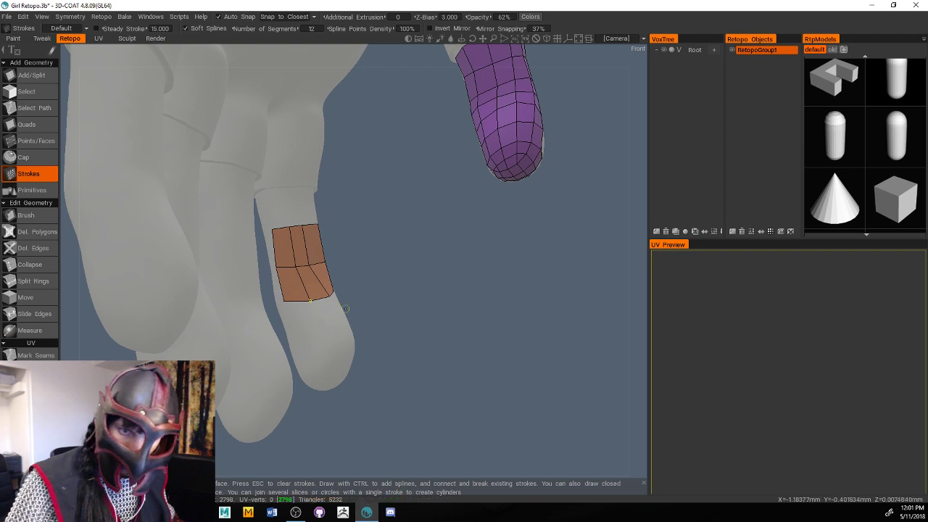
# Examine the new quad band around the index finger from the palm, back and side of the hand
pyautogui.moveTo(424, 283)
pyautogui.keyDown('alt'); pyautogui.mouseDown()
pyautogui.moveTo(420, 318)
pyautogui.moveTo(431, 330)
pyautogui.mouseUp(); pyautogui.keyUp('alt')
pyautogui.moveTo(431, 330); pyautogui.dragTo(424, 296)
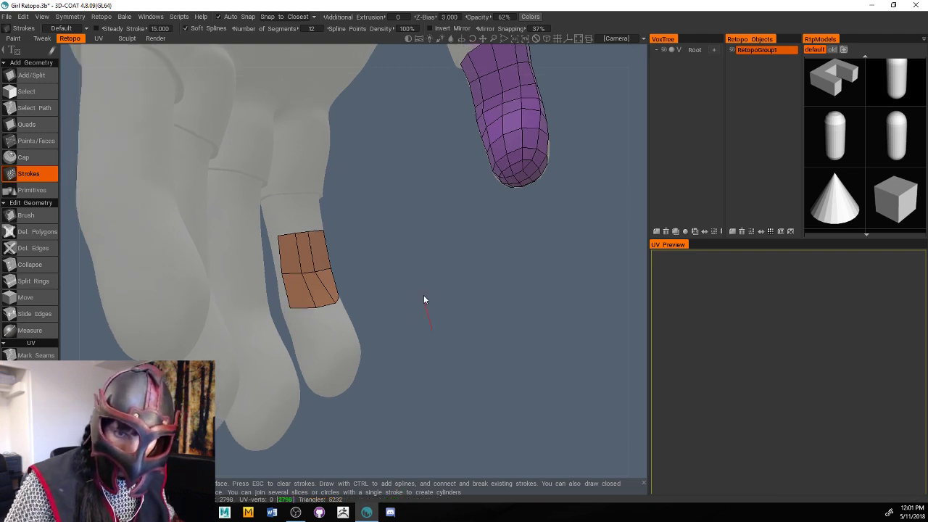
pyautogui.click(35, 231)
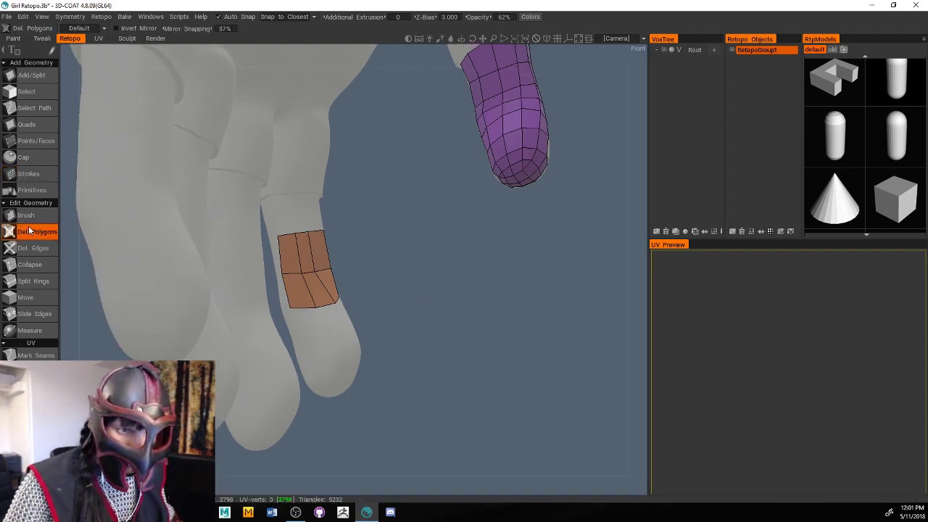
pyautogui.scroll(-5, 433, 339)
pyautogui.keyDown('alt'); pyautogui.moveTo(421, 311); pyautogui.dragTo(445, 348); pyautogui.keyUp('alt')
pyautogui.keyDown('alt'); pyautogui.moveTo(446, 347); pyautogui.dragTo(454, 364, button='right'); pyautogui.keyUp('alt')
pyautogui.keyDown('alt'); pyautogui.moveTo(454, 364); pyautogui.dragTo(561, 334); pyautogui.keyUp('alt')
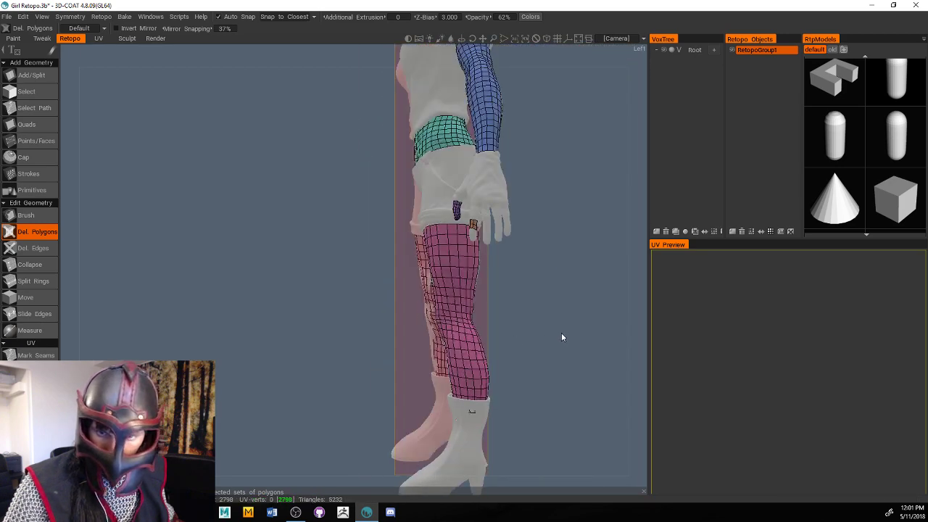
pyautogui.keyDown('alt'); pyautogui.moveTo(561, 334); pyautogui.dragTo(504, 349, button='middle'); pyautogui.keyUp('alt')
pyautogui.keyDown('alt'); pyautogui.moveTo(505, 353); pyautogui.dragTo(582, 342, button='right'); pyautogui.keyUp('alt')
pyautogui.keyDown('alt'); pyautogui.moveTo(581, 341); pyautogui.dragTo(541, 414); pyautogui.keyUp('alt')
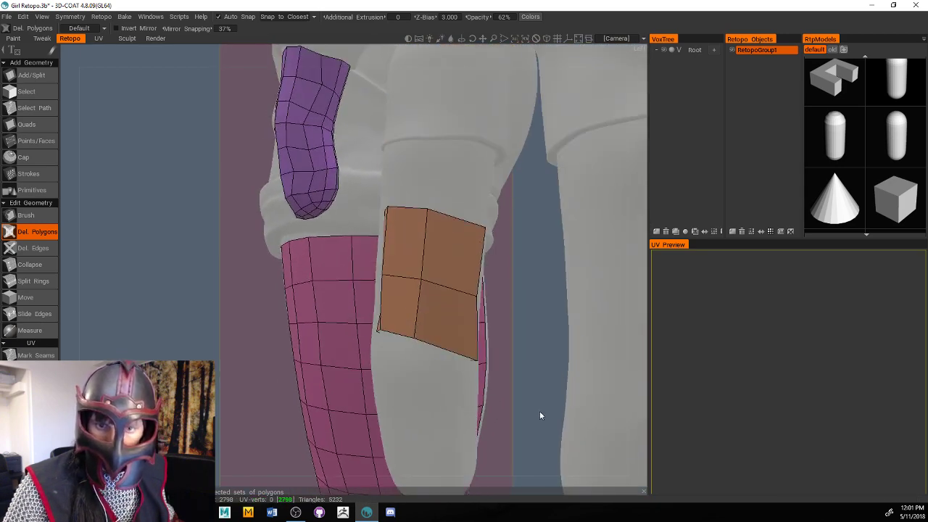
pyautogui.keyDown('alt'); pyautogui.moveTo(541, 414); pyautogui.dragTo(524, 399, button='right'); pyautogui.keyUp('alt')
pyautogui.keyDown('alt'); pyautogui.moveTo(525, 399); pyautogui.dragTo(435, 341); pyautogui.keyUp('alt')
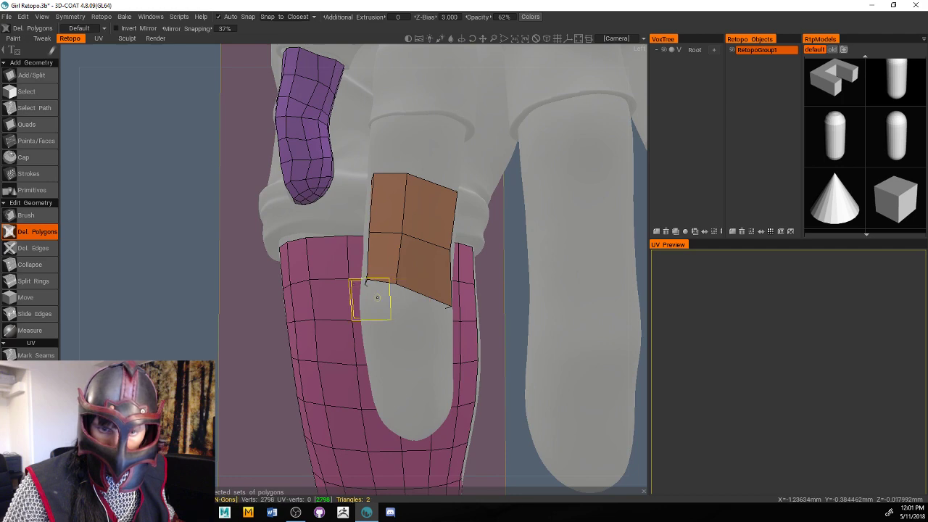
pyautogui.keyDown('alt'); pyautogui.moveTo(424, 268); pyautogui.dragTo(516, 330); pyautogui.keyUp('alt')
pyautogui.scroll(3, 495, 288)
pyautogui.scroll(-8, 514, 310)
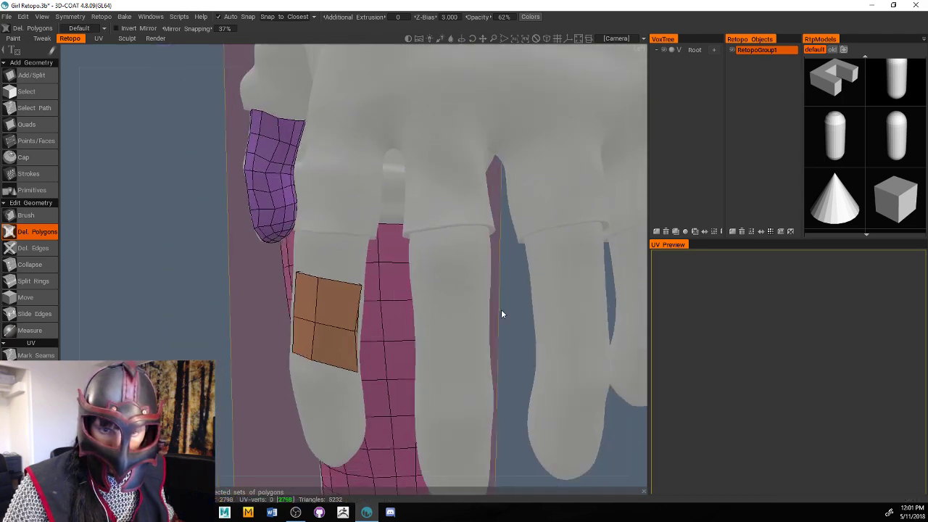
pyautogui.keyDown('alt'); pyautogui.moveTo(486, 336); pyautogui.dragTo(480, 336); pyautogui.keyUp('alt')
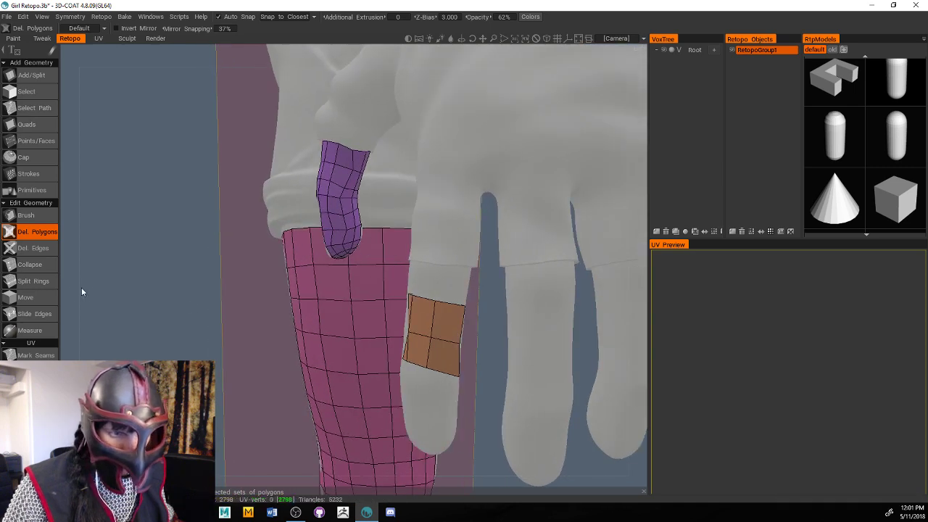
# Extend the index finger's quad band up to the glove cuff with two Quads faces on the back of the finger
pyautogui.click(32, 281)
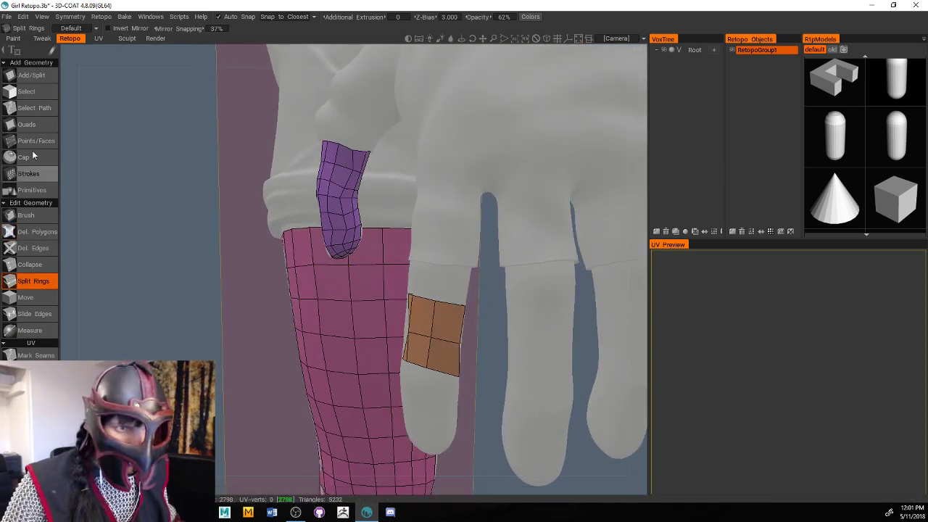
pyautogui.click(27, 125)
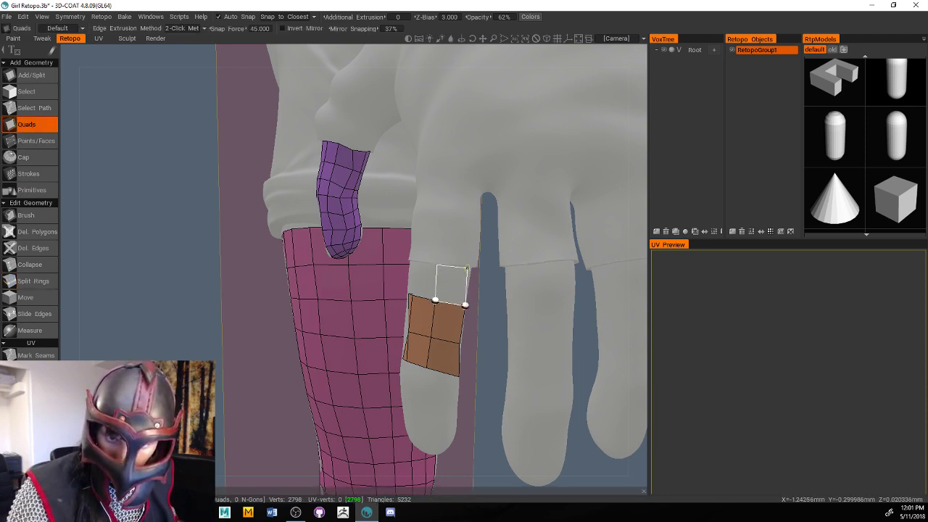
pyautogui.click(467, 266)
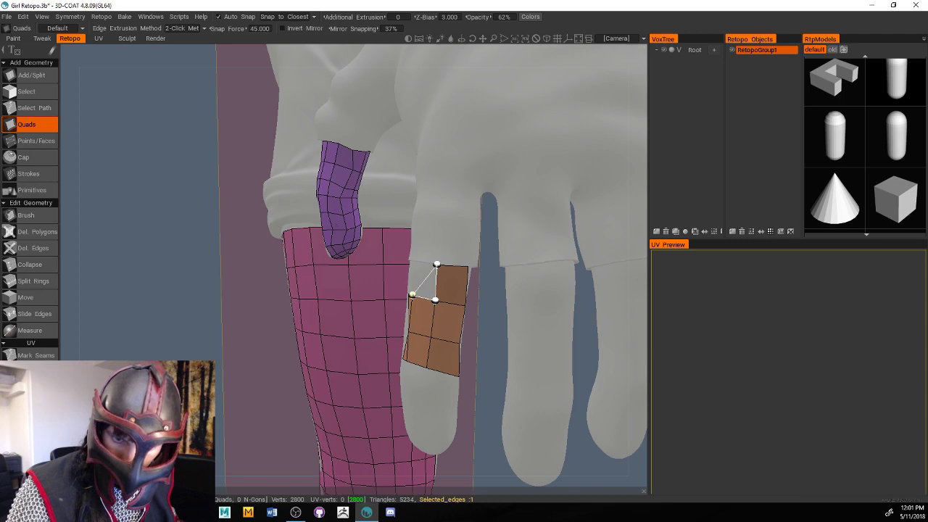
pyautogui.click(412, 294)
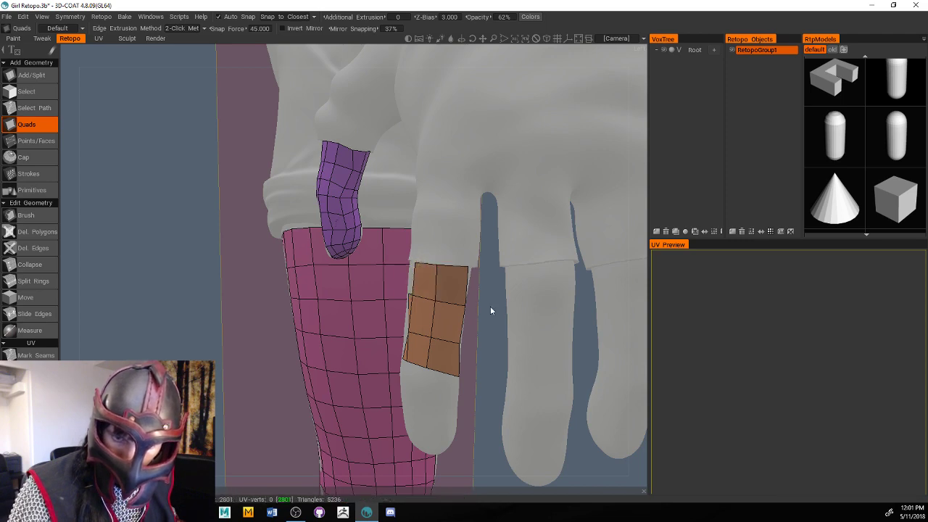
# Fill the gap below the glove cuff on the thumb-facing side of the index finger with two more quads
pyautogui.keyDown('alt'); pyautogui.moveTo(490, 306); pyautogui.dragTo(457, 335, button='right'); pyautogui.keyUp('alt')
pyautogui.keyDown('alt'); pyautogui.moveTo(457, 335); pyautogui.dragTo(538, 369); pyautogui.keyUp('alt')
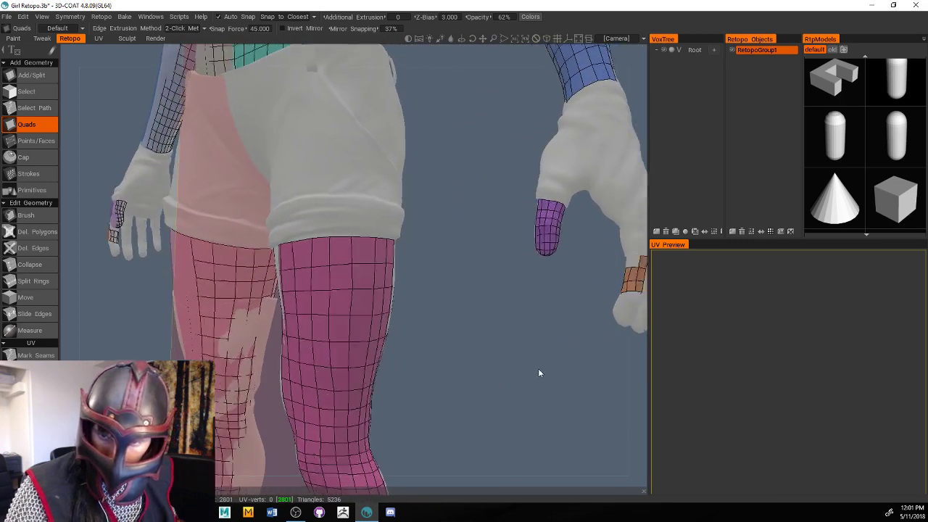
pyautogui.keyDown('alt'); pyautogui.moveTo(538, 372); pyautogui.dragTo(437, 385, button='middle'); pyautogui.keyUp('alt')
pyautogui.keyDown('alt'); pyautogui.moveTo(437, 385); pyautogui.dragTo(553, 360, button='right'); pyautogui.keyUp('alt')
pyautogui.keyDown('alt'); pyautogui.moveTo(553, 360); pyautogui.dragTo(568, 364); pyautogui.keyUp('alt')
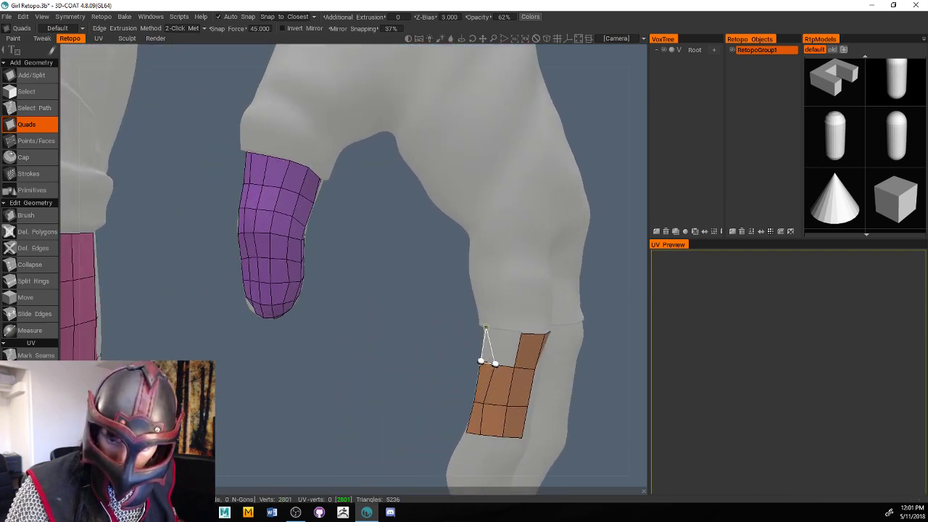
pyautogui.click(499, 330)
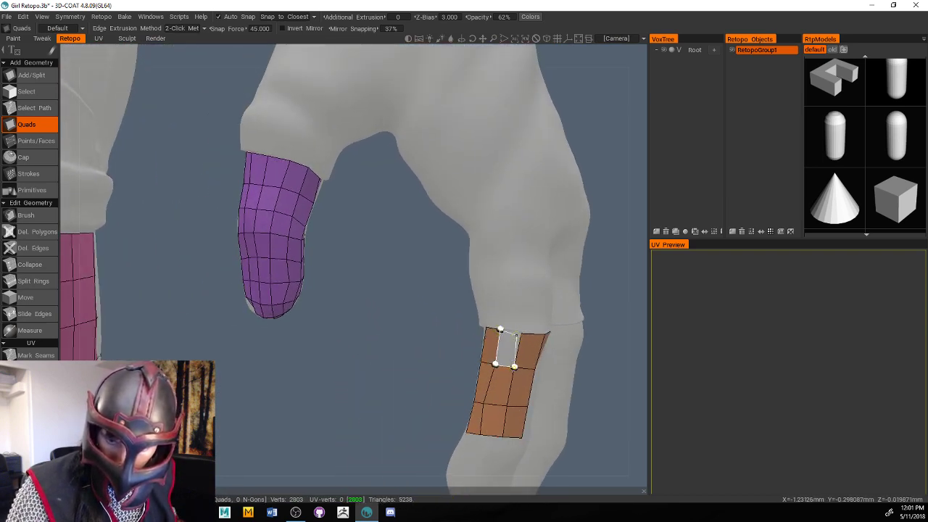
pyautogui.click(516, 335)
# Extend the index finger's quad band toward the fingertip with two rows of three Quads faces on the thumb-facing side
pyautogui.keyDown('alt'); pyautogui.moveTo(605, 319); pyautogui.dragTo(586, 302); pyautogui.keyUp('alt')
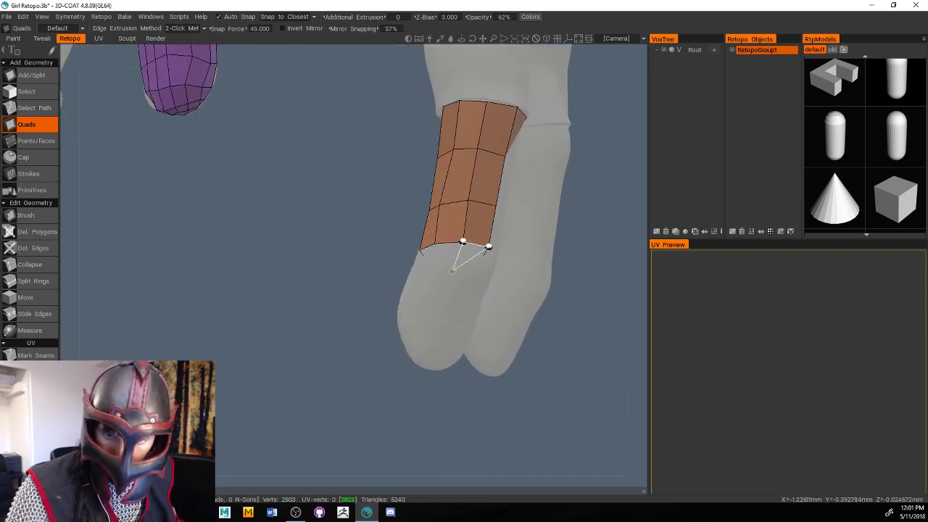
pyautogui.click(479, 263)
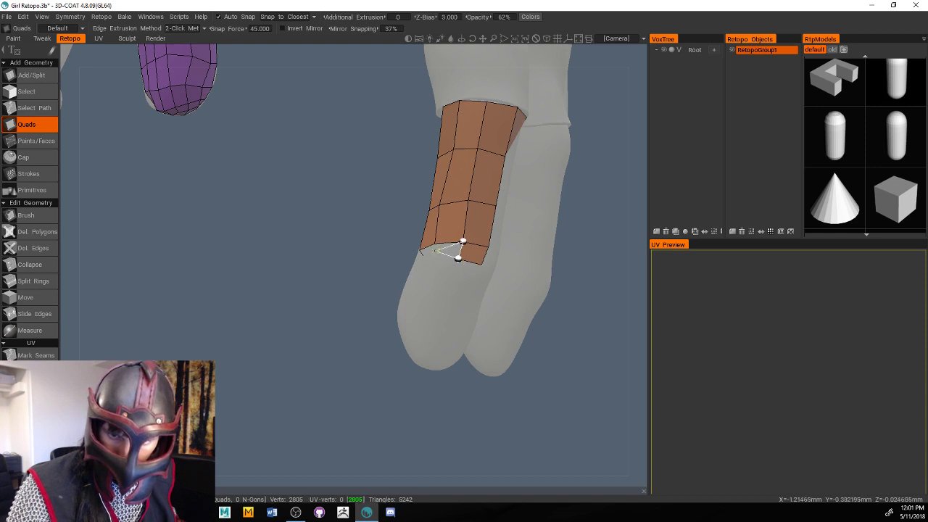
pyautogui.click(419, 252)
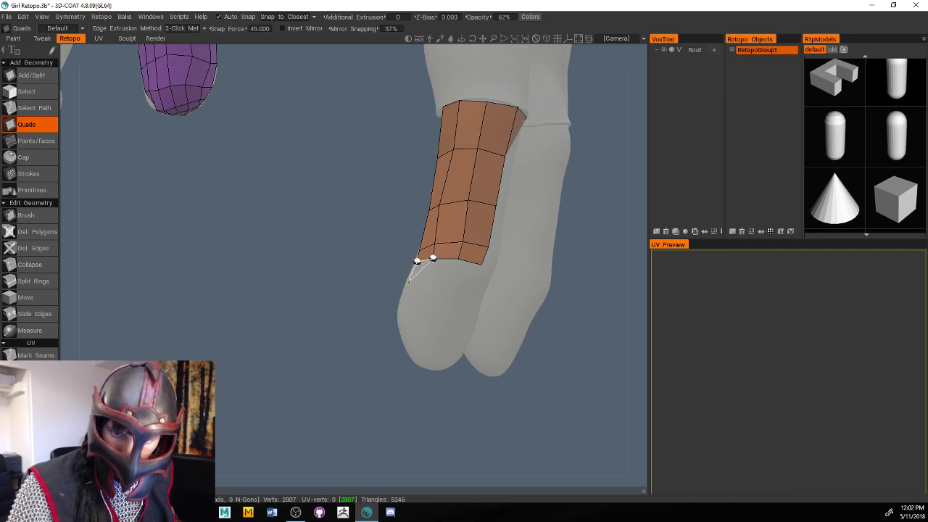
pyautogui.click(427, 281)
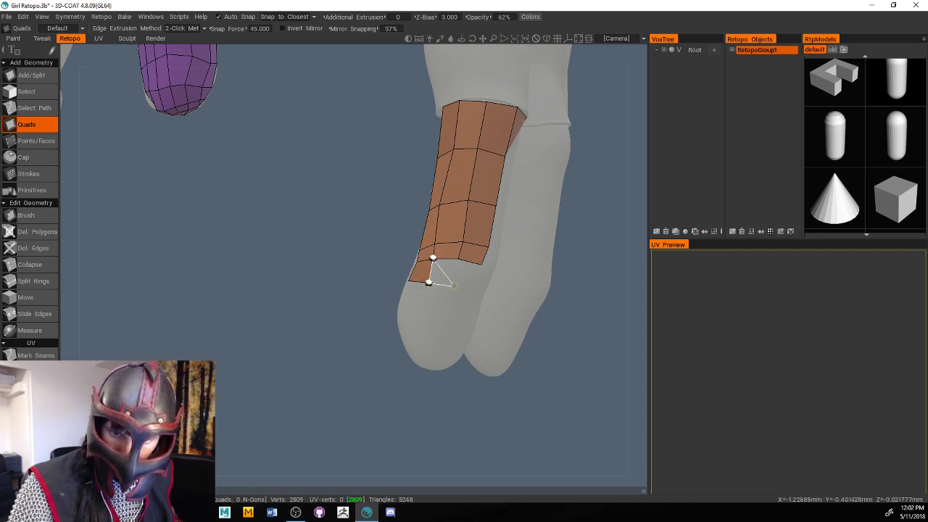
pyautogui.click(453, 285)
pyautogui.click(475, 290)
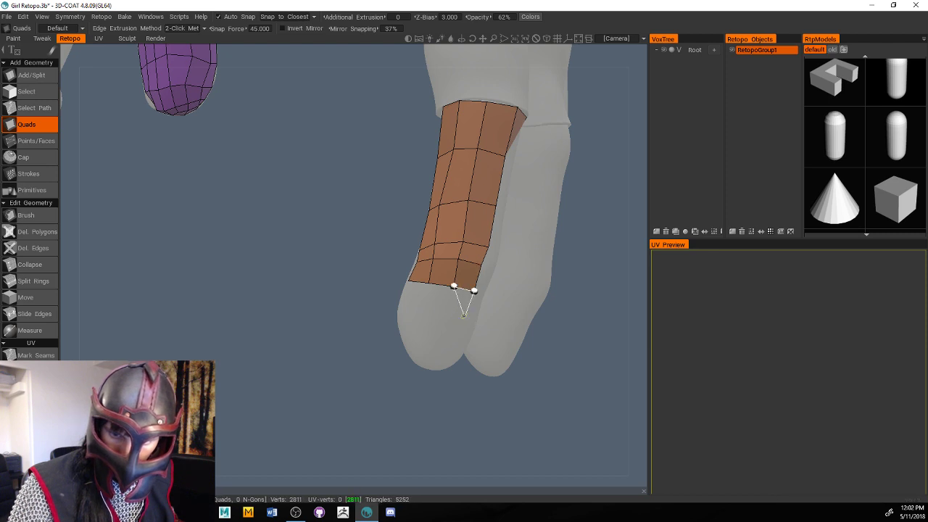
# Add two more rows of three quads on the thumb-facing side, following the finger's curve down to just above the tip
pyautogui.click(463, 313)
pyautogui.click(446, 308)
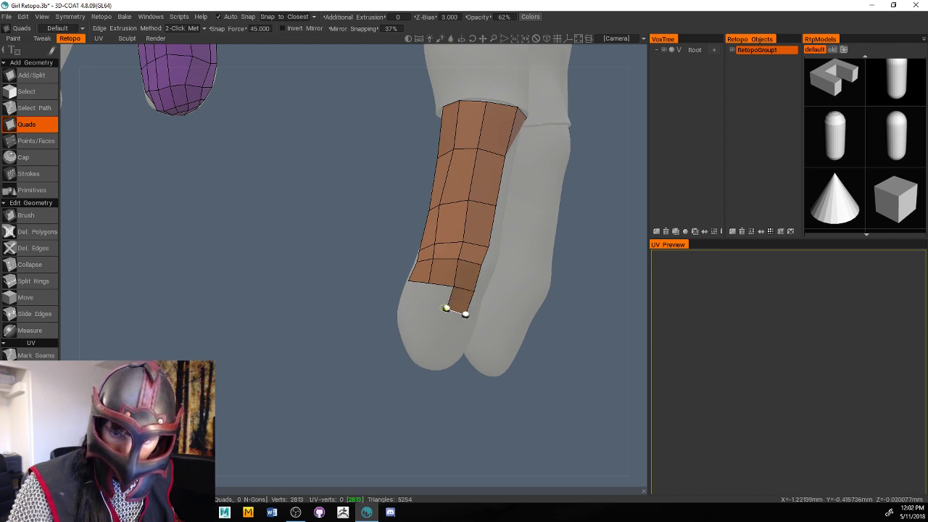
pyautogui.click(420, 304)
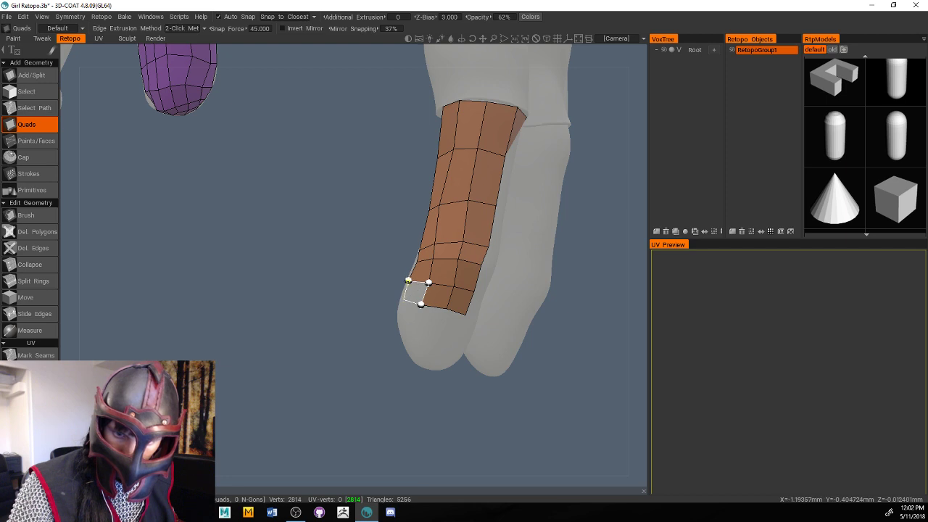
pyautogui.click(402, 299)
pyautogui.click(417, 325)
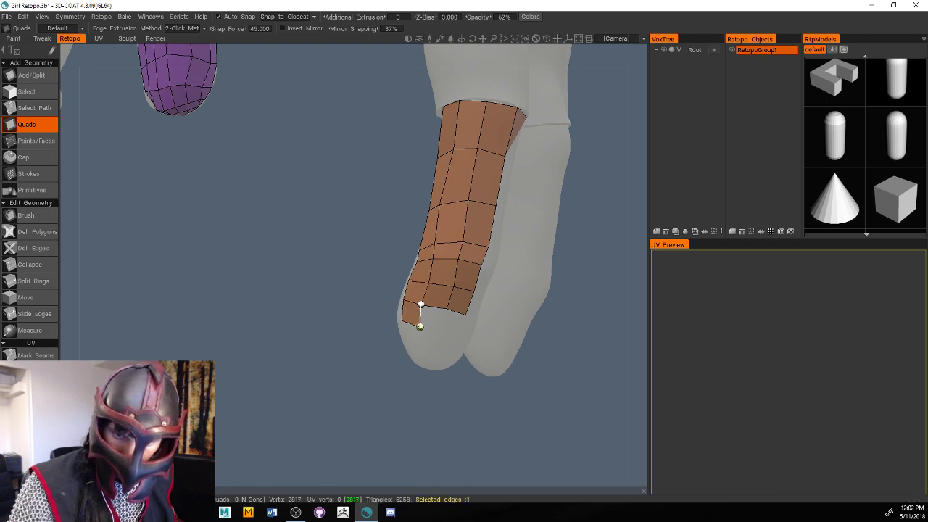
pyautogui.click(439, 334)
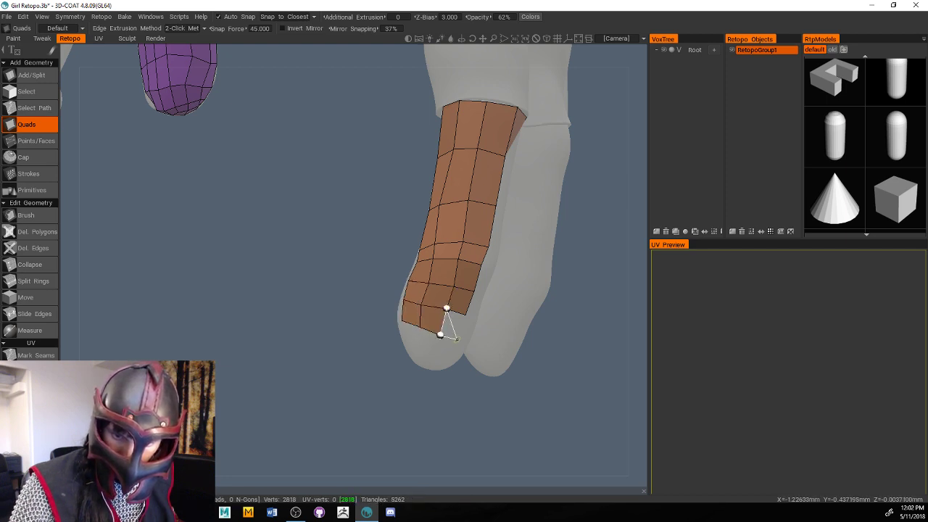
pyautogui.click(459, 333)
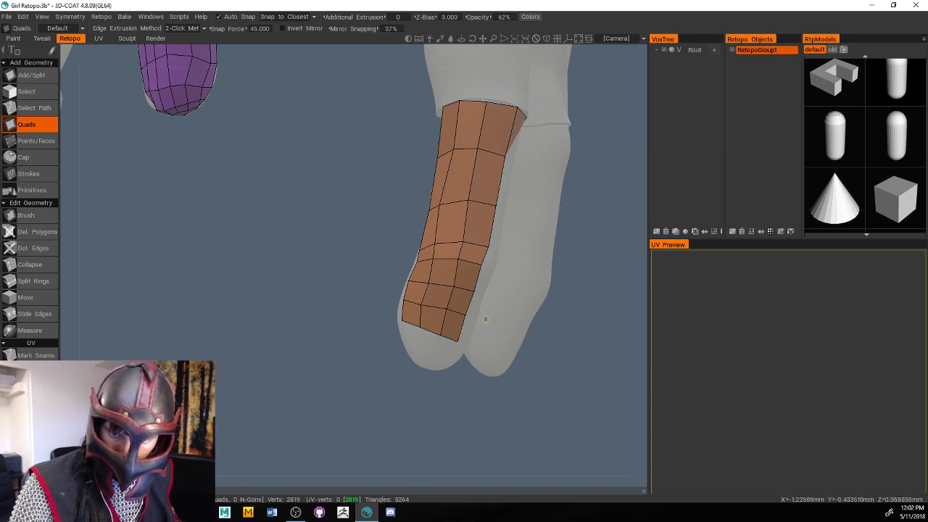
# Fill the back of the index finger with a column of four quads beside the new fingertip rows
pyautogui.scroll(5, 553, 343)
pyautogui.scroll(-5, 551, 345)
pyautogui.scroll(3, 521, 358)
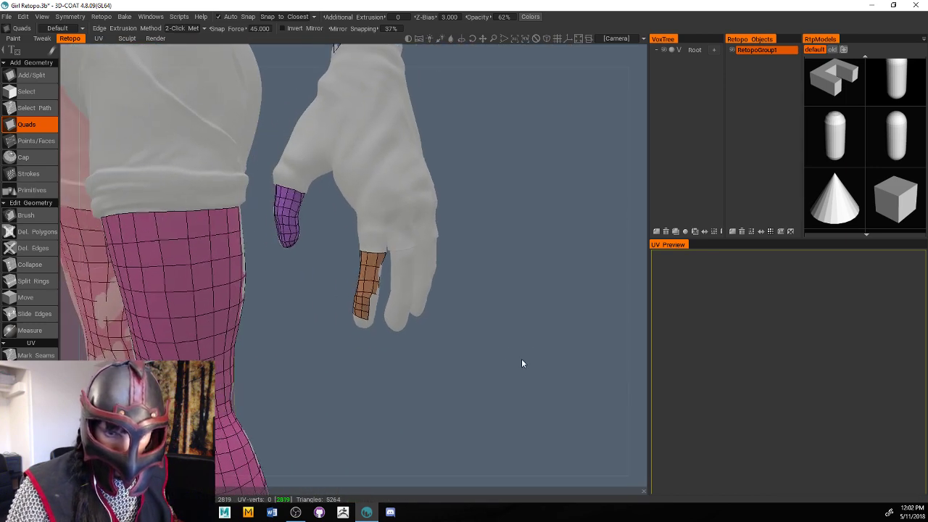
pyautogui.scroll(5, 486, 380)
pyautogui.scroll(-3, 522, 373)
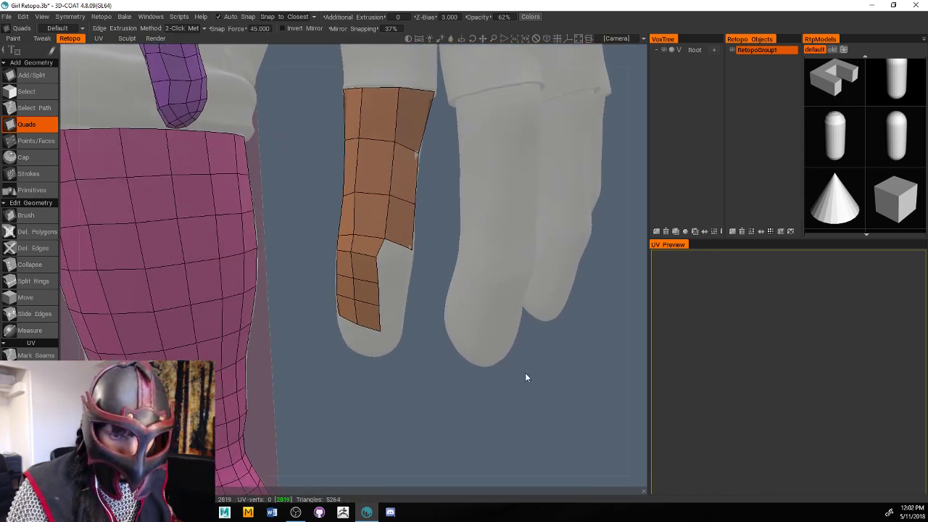
pyautogui.scroll(4, 511, 381)
pyautogui.scroll(-3, 506, 387)
pyautogui.click(174, 310)
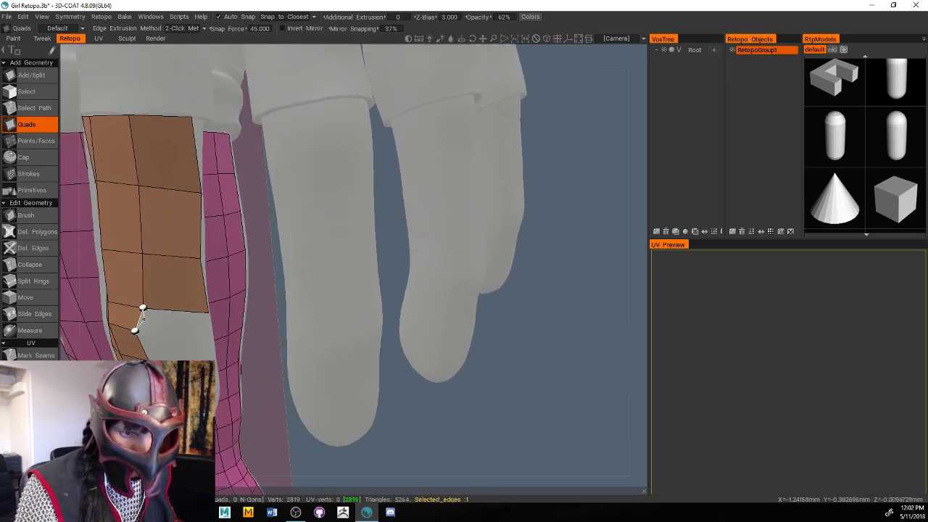
pyautogui.click(208, 328)
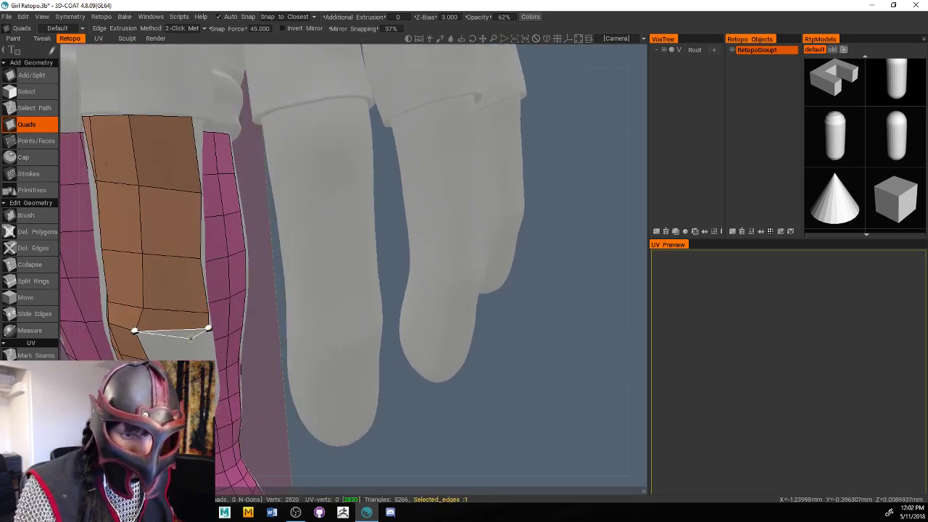
pyautogui.click(211, 348)
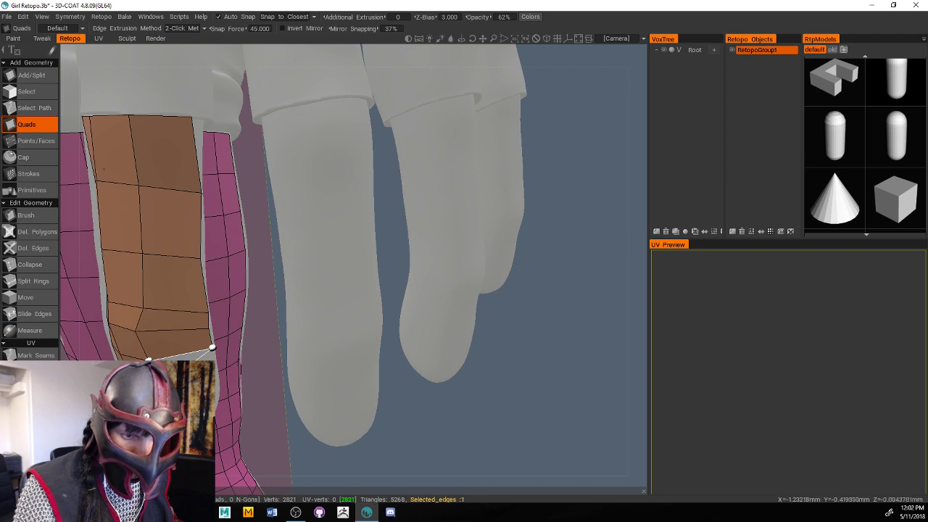
pyautogui.click(215, 368)
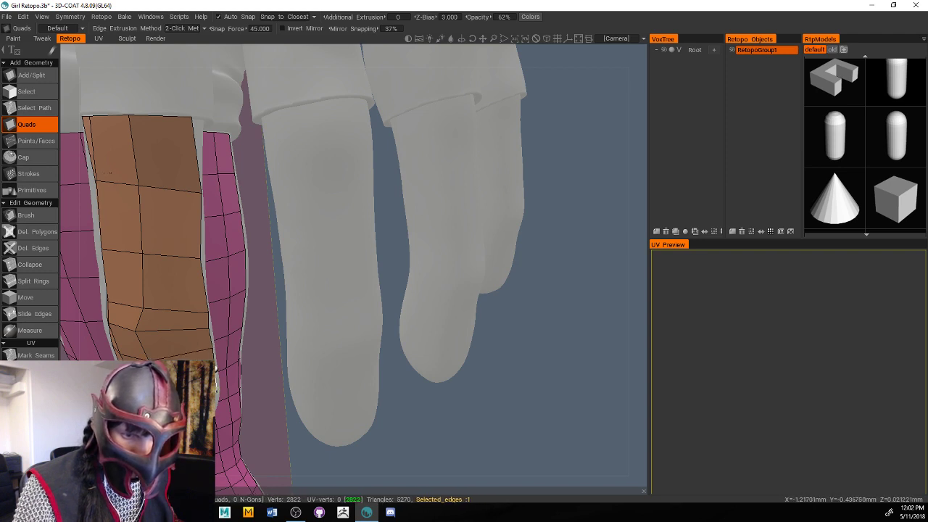
pyautogui.click(218, 390)
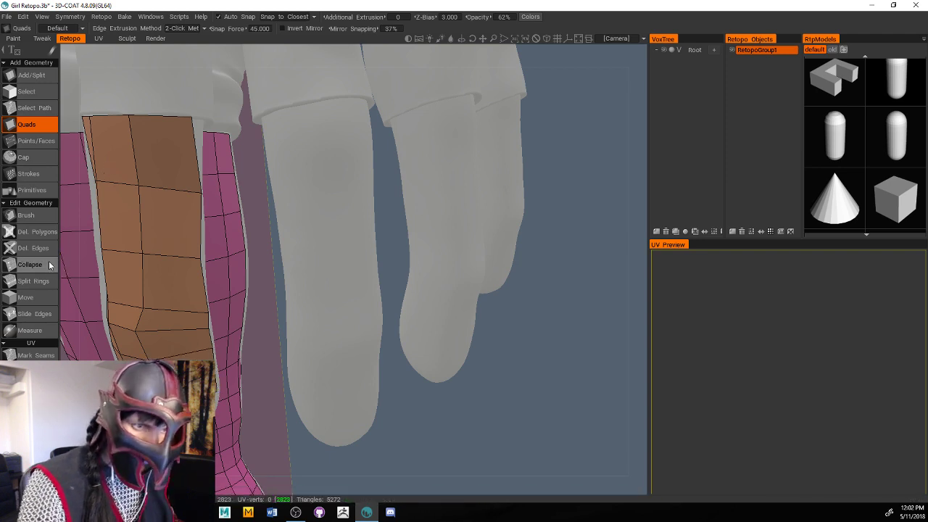
# Use Split Rings to divide the wide column on the finger's back lengthwise and insert two crosswise edge loops through the band's middle sections
pyautogui.click(43, 282)
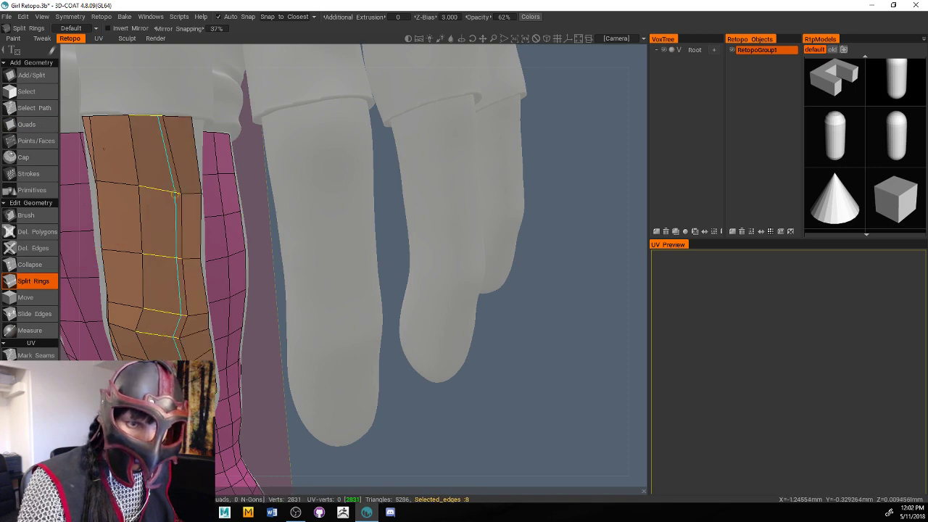
pyautogui.click(181, 239)
pyautogui.moveTo(430, 412); pyautogui.dragTo(445, 433)
pyautogui.scroll(-5, 468, 405)
pyautogui.scroll(6, 501, 437)
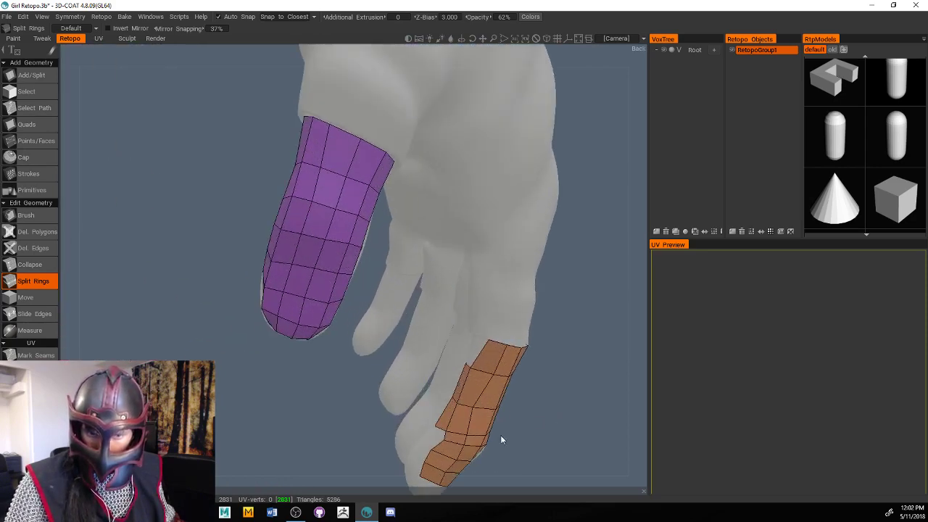
pyautogui.scroll(-5, 624, 470)
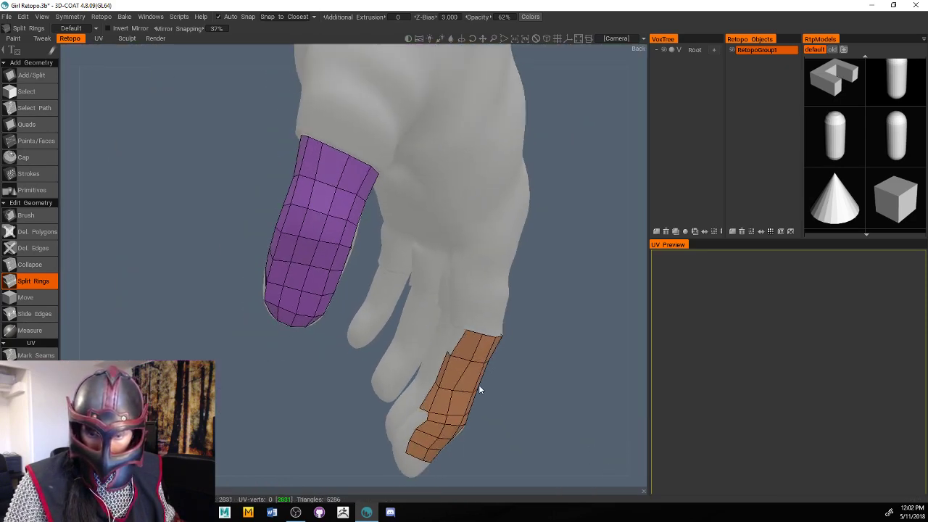
pyautogui.click(457, 370)
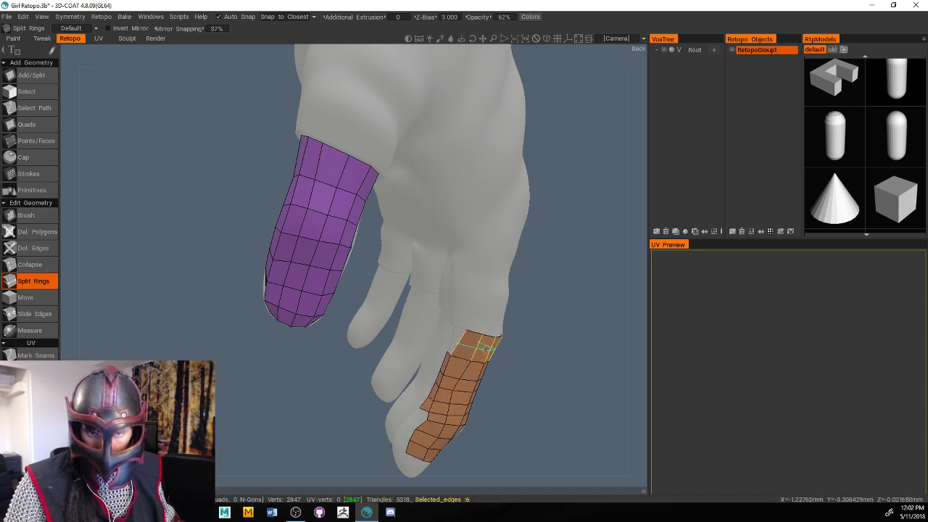
pyautogui.click(478, 348)
# Close the gap between the glove cuff and the band on the palm side of the index finger with two Quads faces
pyautogui.scroll(-5, 517, 416)
pyautogui.scroll(8, 545, 416)
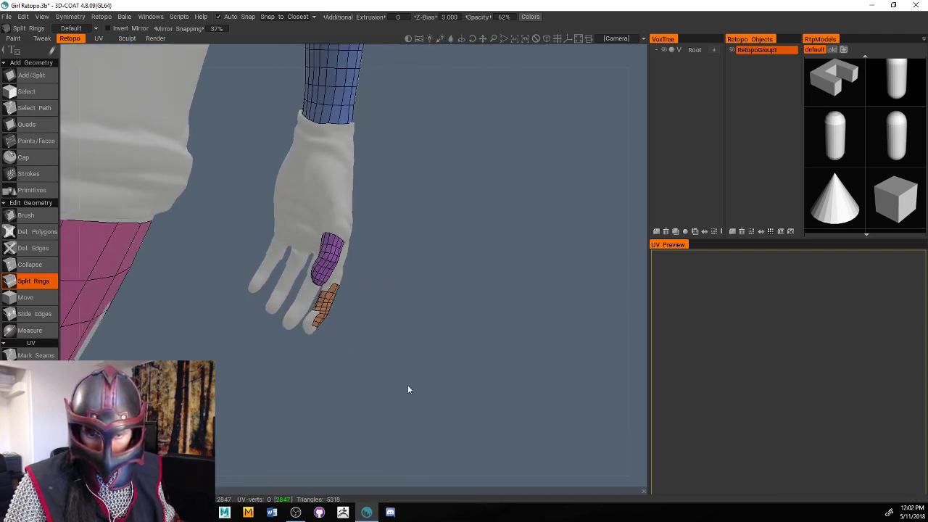
pyautogui.scroll(-3, 454, 387)
pyautogui.scroll(3, 472, 345)
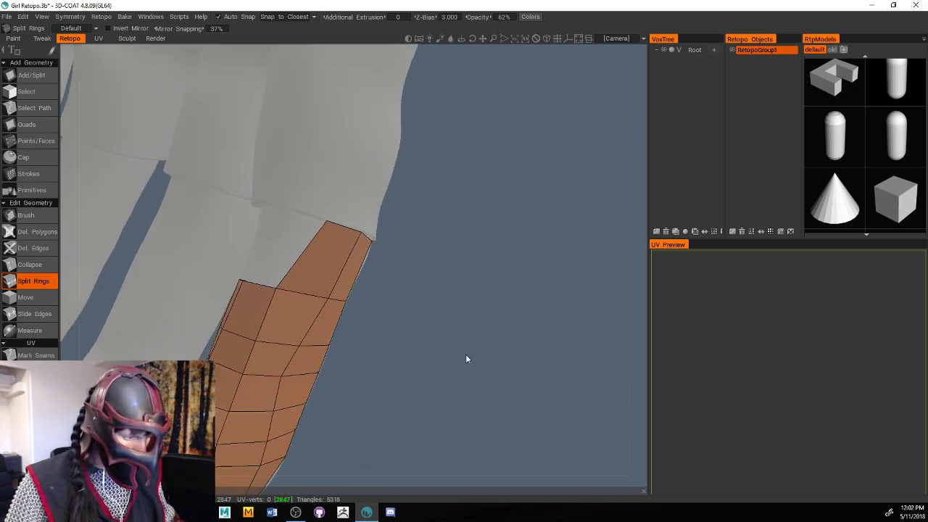
pyautogui.scroll(-4, 463, 335)
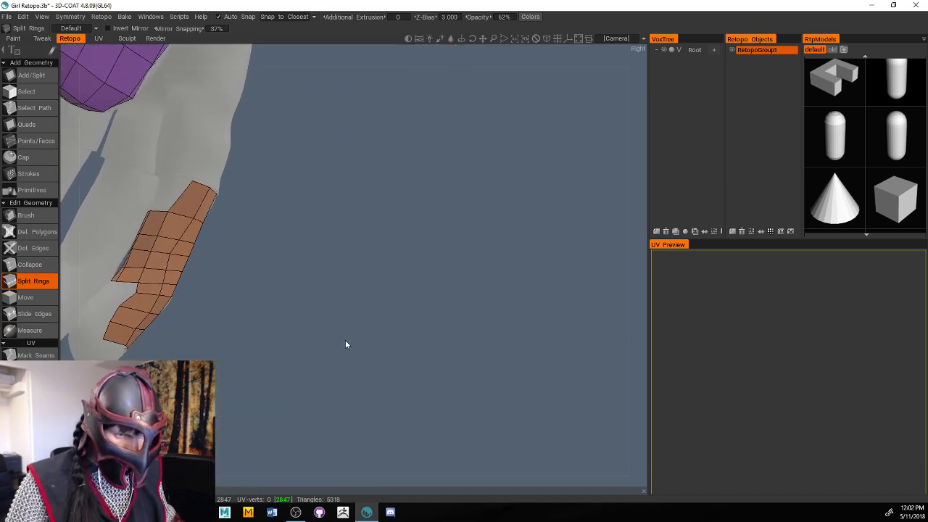
pyautogui.scroll(4, 334, 338)
pyautogui.keyDown('alt'); pyautogui.moveTo(324, 334); pyautogui.dragTo(359, 342); pyautogui.keyUp('alt')
pyautogui.keyDown('alt'); pyautogui.moveTo(359, 342); pyautogui.dragTo(519, 363, button='right'); pyautogui.keyUp('alt')
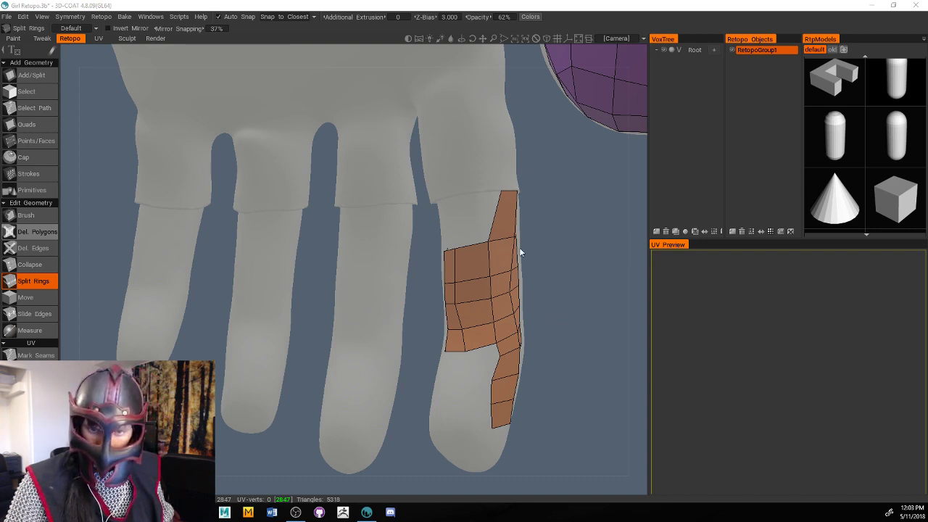
pyautogui.click(42, 127)
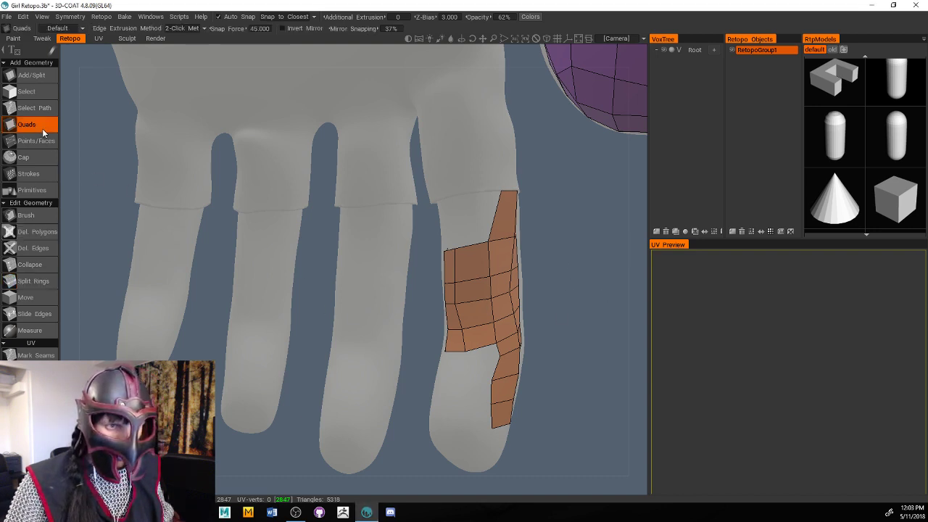
pyautogui.click(471, 244)
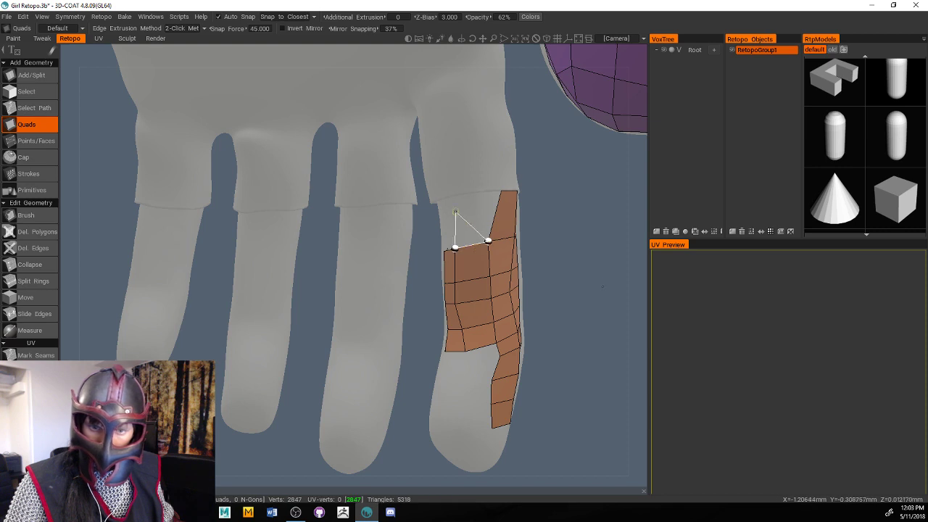
pyautogui.click(449, 196)
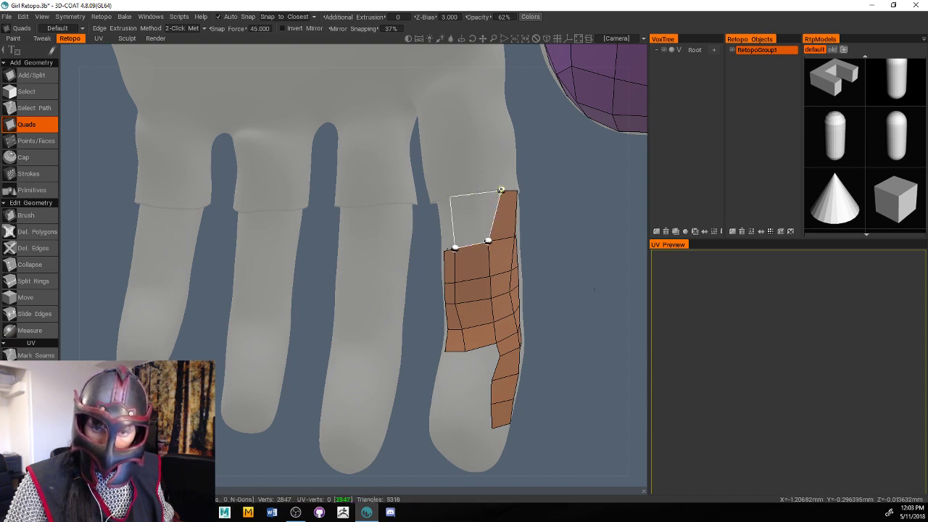
pyautogui.click(501, 190)
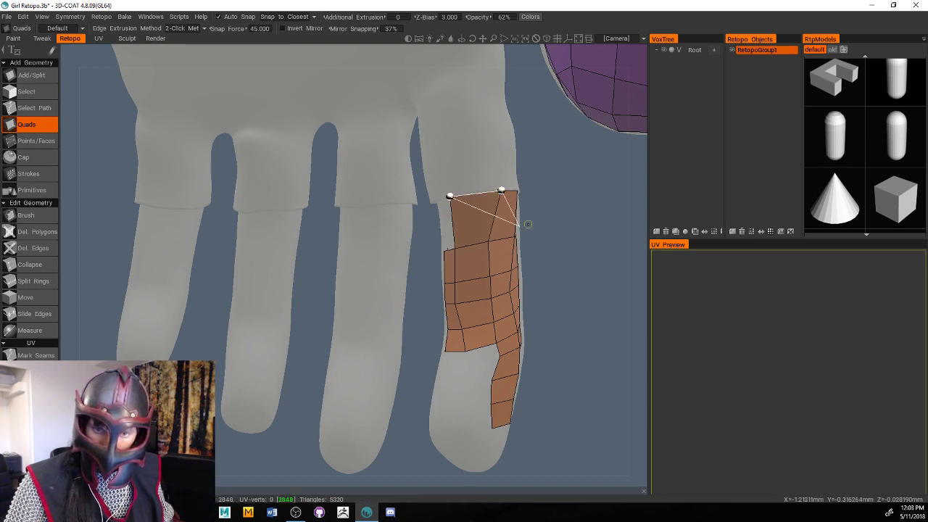
pyautogui.click(451, 229)
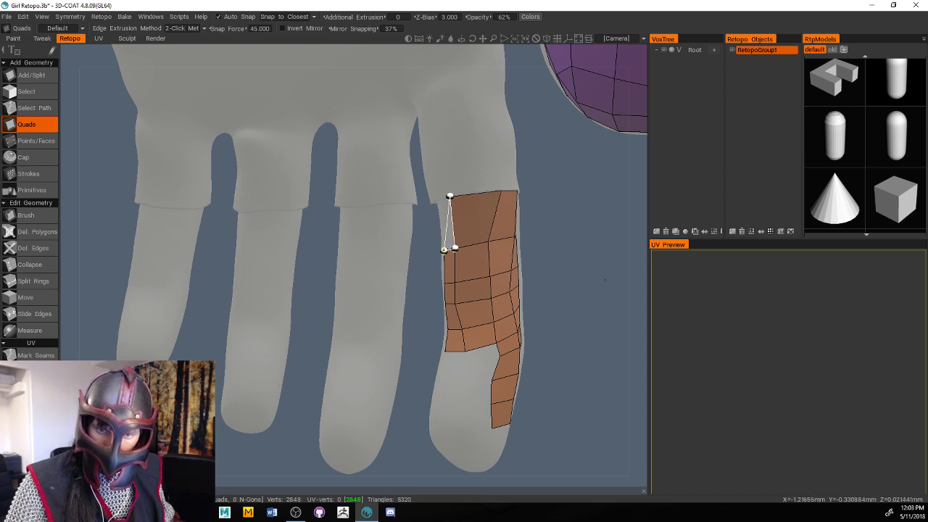
pyautogui.click(438, 200)
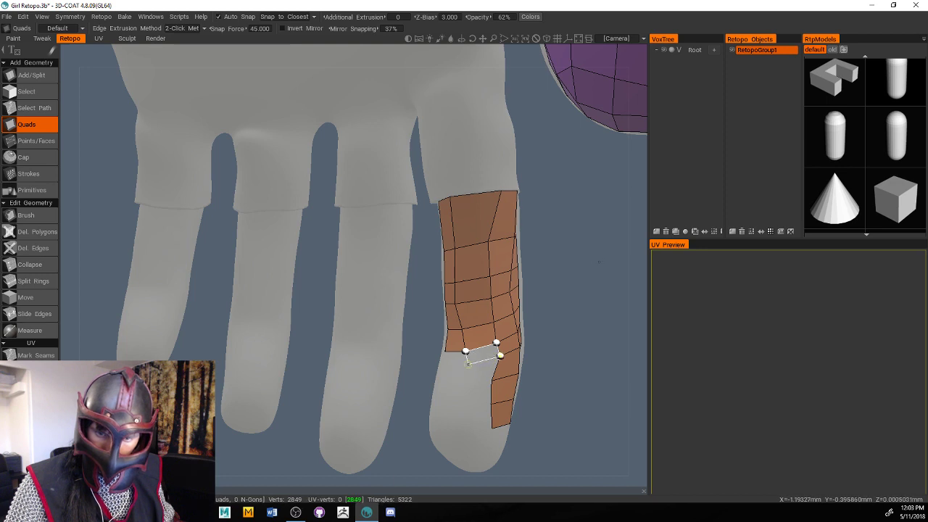
# Extend the palm side of the index finger toward the tip with two rows of two quads, joined to the existing side strip
pyautogui.click(466, 362)
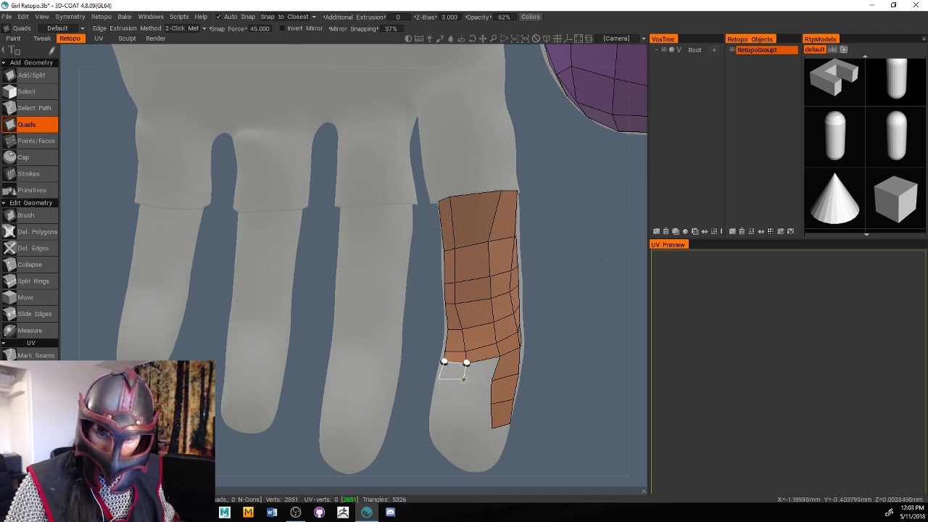
pyautogui.click(464, 378)
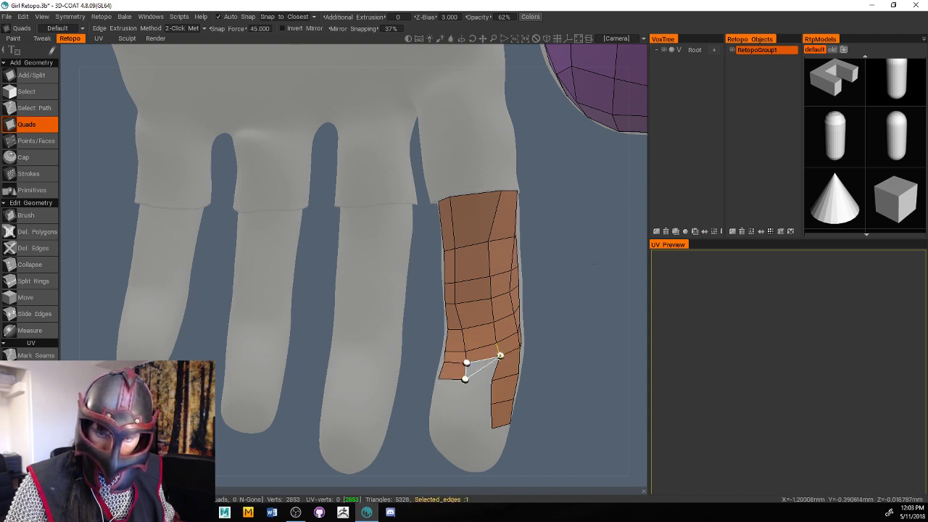
pyautogui.click(490, 379)
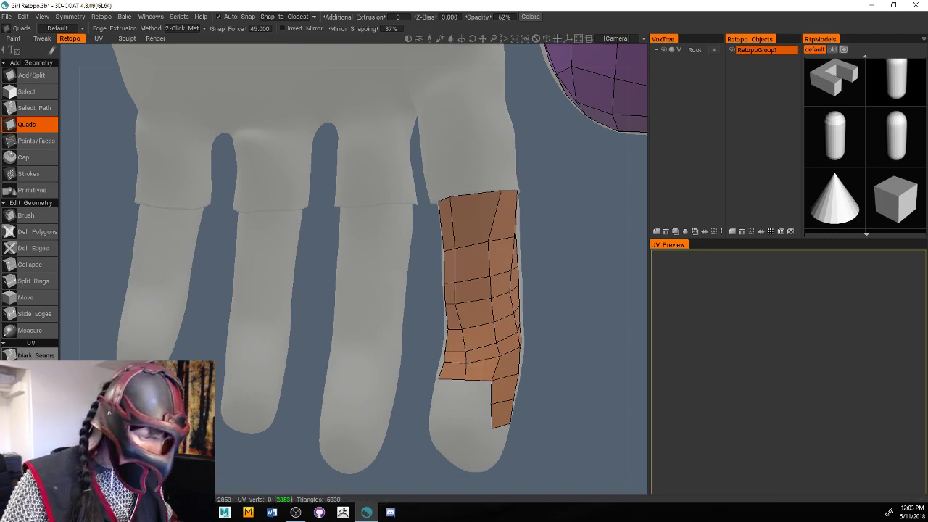
pyautogui.moveTo(641, 313); pyautogui.dragTo(582, 287, button='middle')
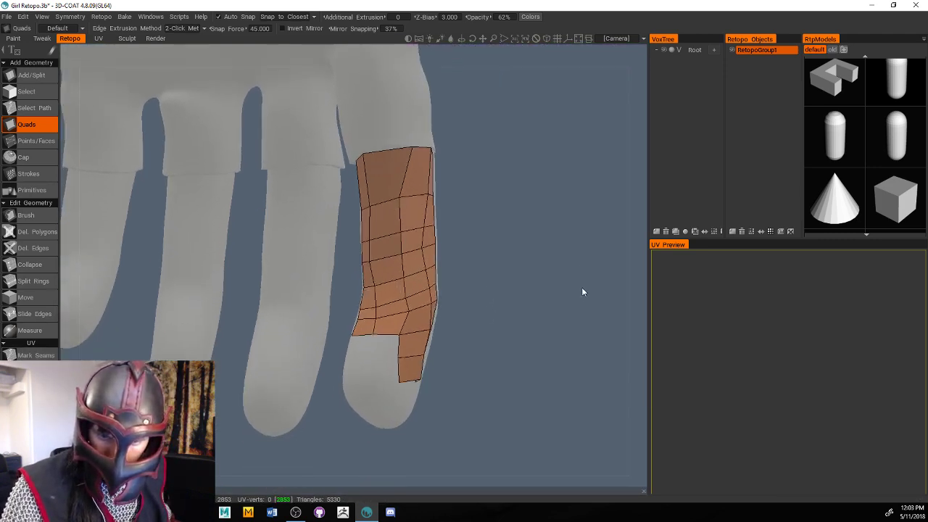
# Extend the palm side of the index finger to the fingertip with three more rows of two quads, joined to the existing side strip
pyautogui.moveTo(581, 287); pyautogui.dragTo(574, 334, button='right')
pyautogui.moveTo(574, 334); pyautogui.dragTo(585, 386)
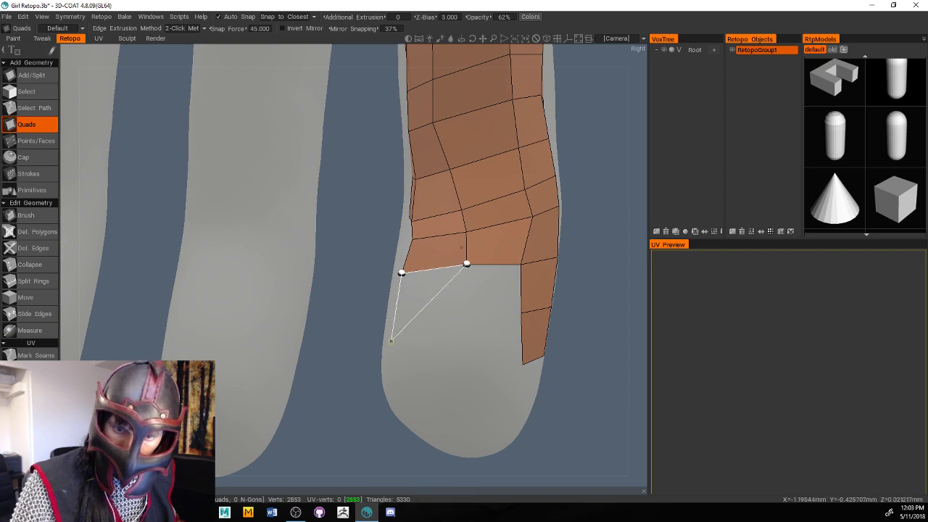
pyautogui.click(464, 320)
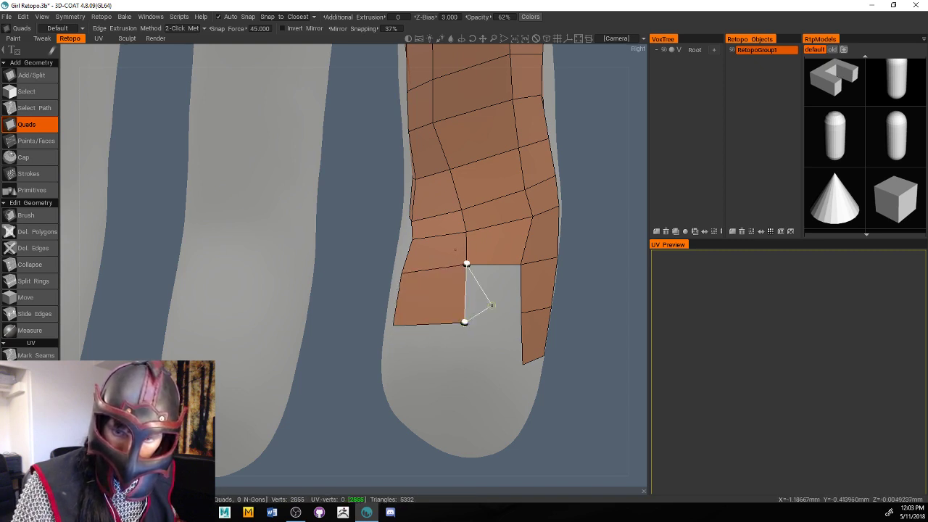
pyautogui.click(520, 315)
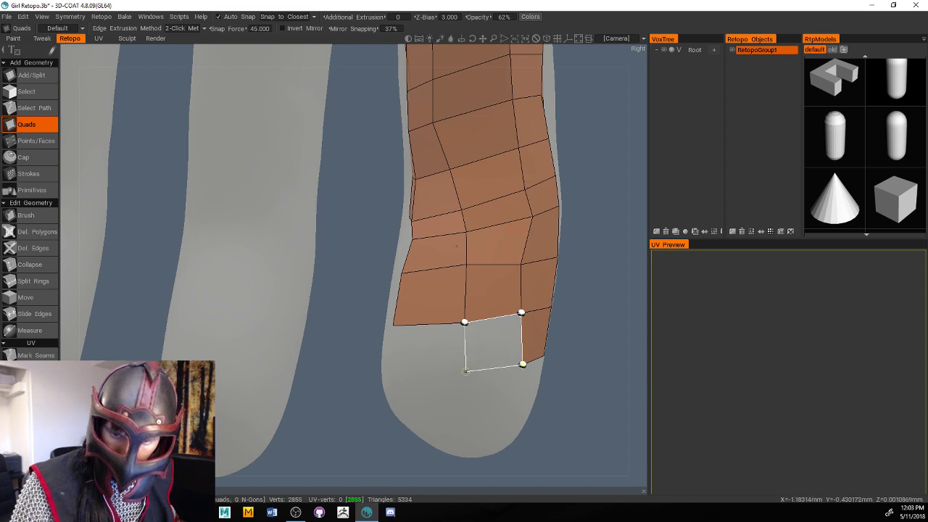
pyautogui.click(466, 371)
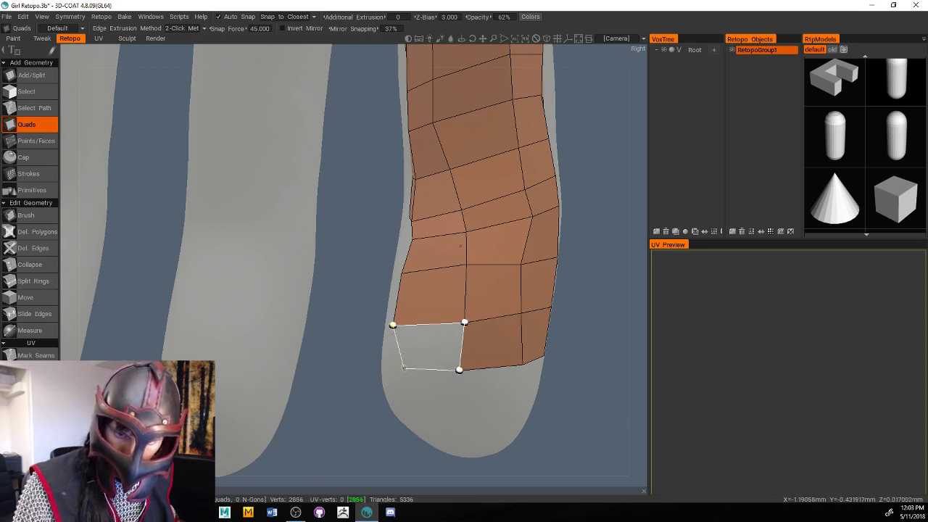
pyautogui.click(390, 368)
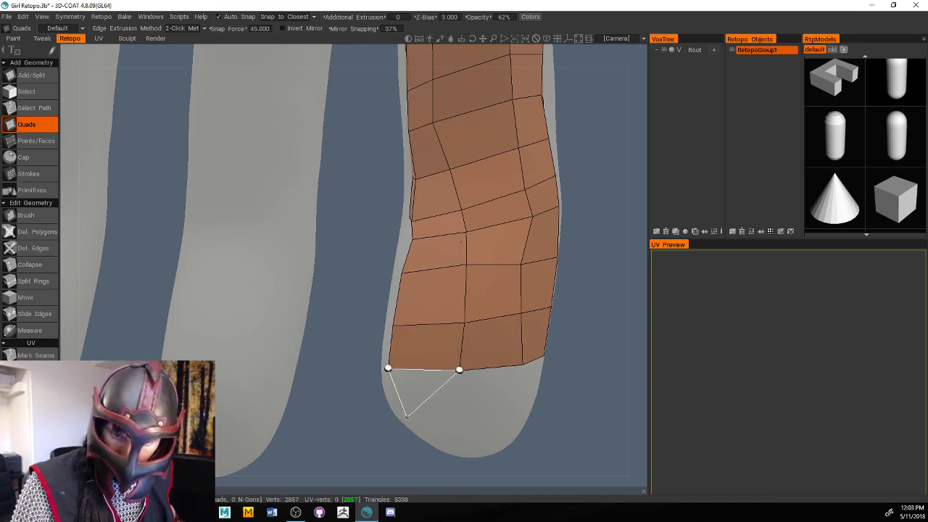
pyautogui.click(461, 418)
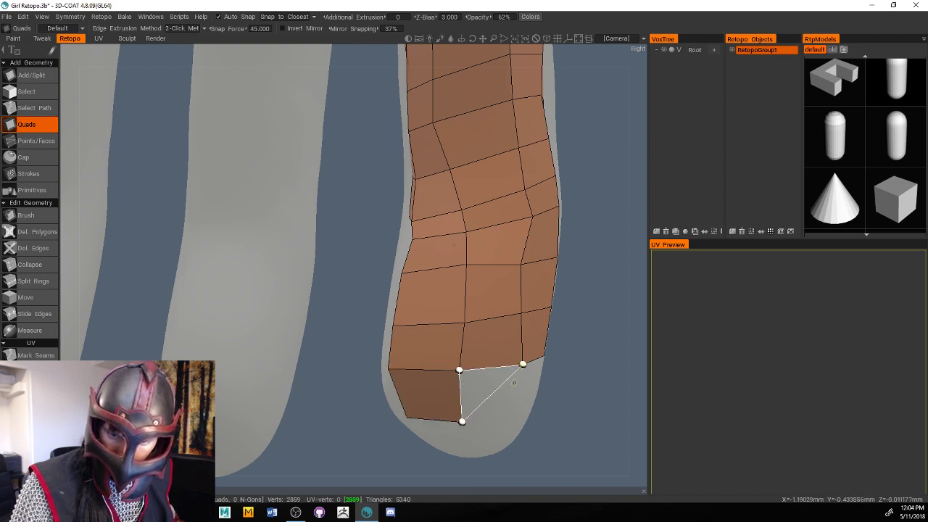
pyautogui.click(508, 418)
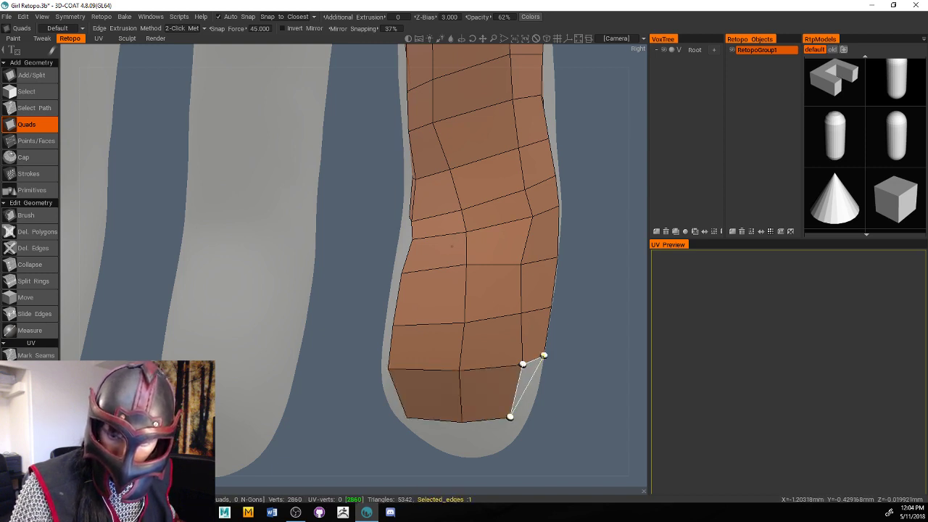
# Even out the vertex spacing along both lengthwise edges of the index finger's palm side with the retopo Brush
pyautogui.keyDown('alt'); pyautogui.moveTo(583, 355); pyautogui.dragTo(557, 355, button='right'); pyautogui.keyUp('alt')
pyautogui.keyDown('alt'); pyautogui.moveTo(556, 355); pyautogui.dragTo(605, 356, button='middle'); pyautogui.keyUp('alt')
pyautogui.keyDown('alt'); pyautogui.moveTo(605, 360); pyautogui.dragTo(692, 317, button='right'); pyautogui.keyUp('alt')
pyautogui.keyDown('alt'); pyautogui.moveTo(691, 317); pyautogui.dragTo(621, 350, button='middle'); pyautogui.keyUp('alt')
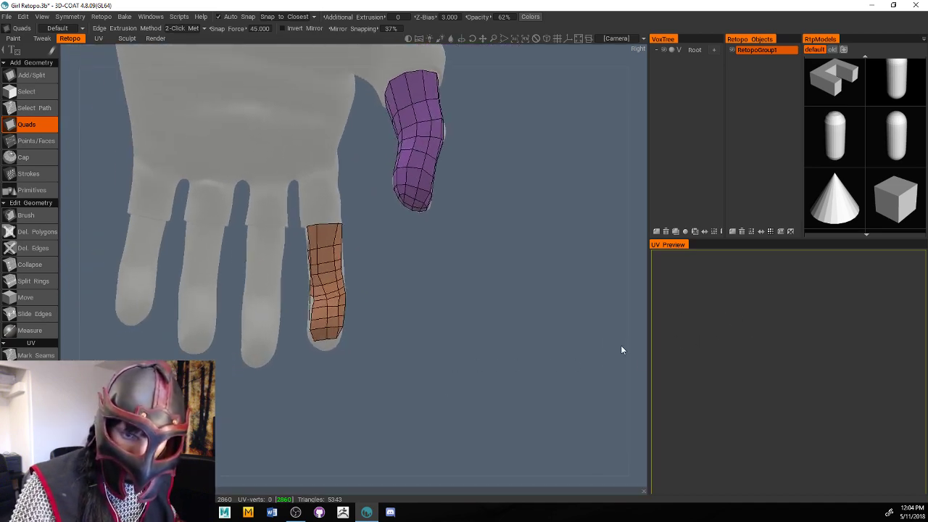
pyautogui.click(33, 215)
pyautogui.moveTo(319, 257)
pyautogui.mouseDown()
pyautogui.moveTo(334, 304)
pyautogui.moveTo(333, 279)
pyautogui.mouseUp()
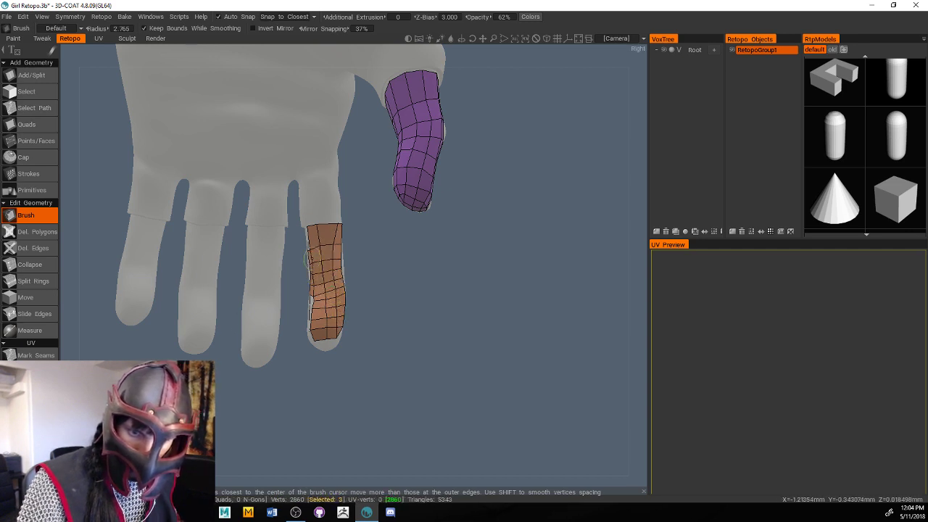
pyautogui.keyDown('alt'); pyautogui.moveTo(391, 281); pyautogui.dragTo(414, 318, button='right'); pyautogui.keyUp('alt')
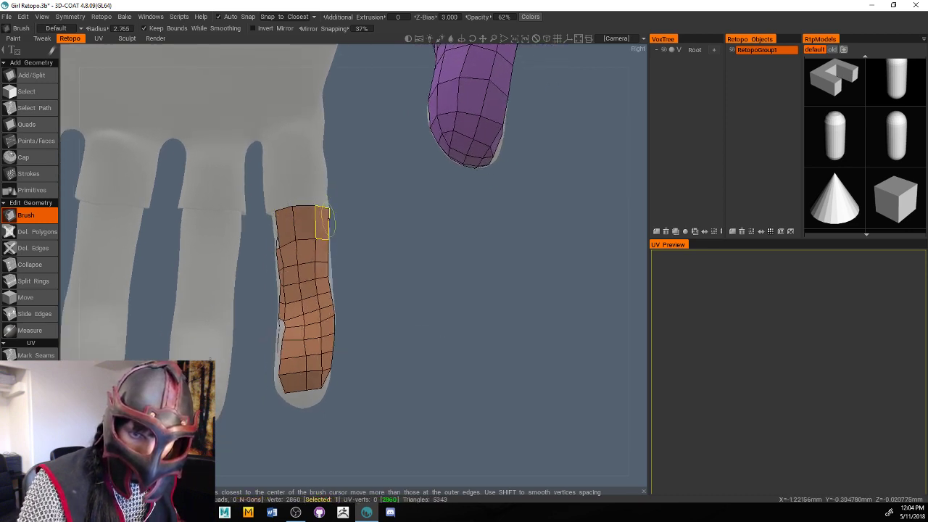
pyautogui.moveTo(328, 218); pyautogui.dragTo(327, 264)
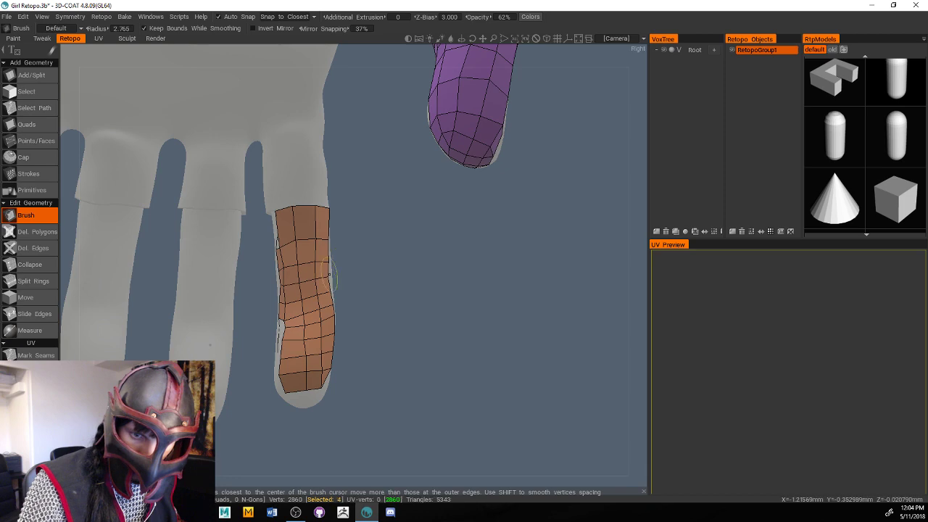
# Smooth the inner boundary and the central lengthwise edge line of the index finger mesh from the cuff to the fingertip with the Brush
pyautogui.keyDown('alt'); pyautogui.moveTo(414, 308); pyautogui.dragTo(587, 302); pyautogui.keyUp('alt')
pyautogui.scroll(5, 536, 320)
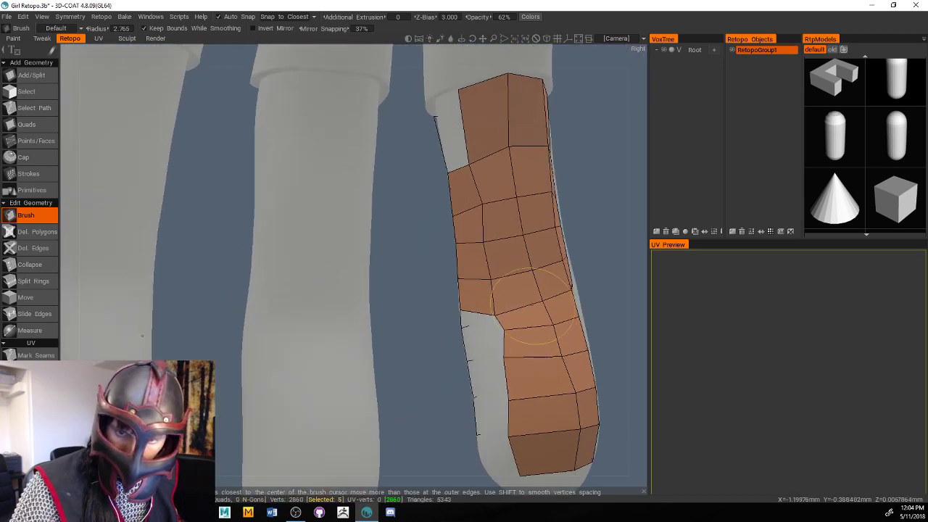
pyautogui.moveTo(494, 219)
pyautogui.mouseDown()
pyautogui.moveTo(487, 213)
pyautogui.moveTo(499, 340)
pyautogui.moveTo(516, 350)
pyautogui.moveTo(521, 402)
pyautogui.moveTo(502, 354)
pyautogui.moveTo(511, 319)
pyautogui.moveTo(500, 145)
pyautogui.moveTo(490, 102)
pyautogui.moveTo(457, 90)
pyautogui.moveTo(540, 87)
pyautogui.moveTo(499, 109)
pyautogui.mouseUp()
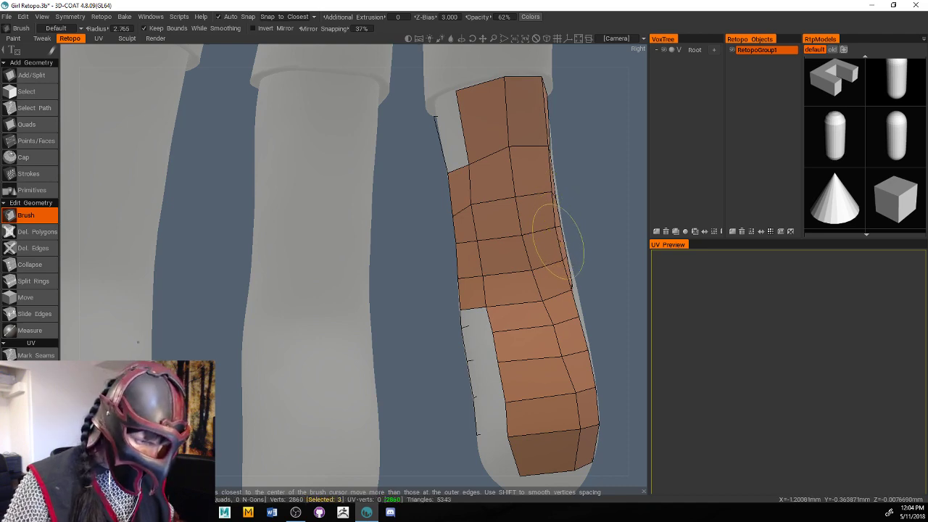
pyautogui.scroll(3, 588, 248)
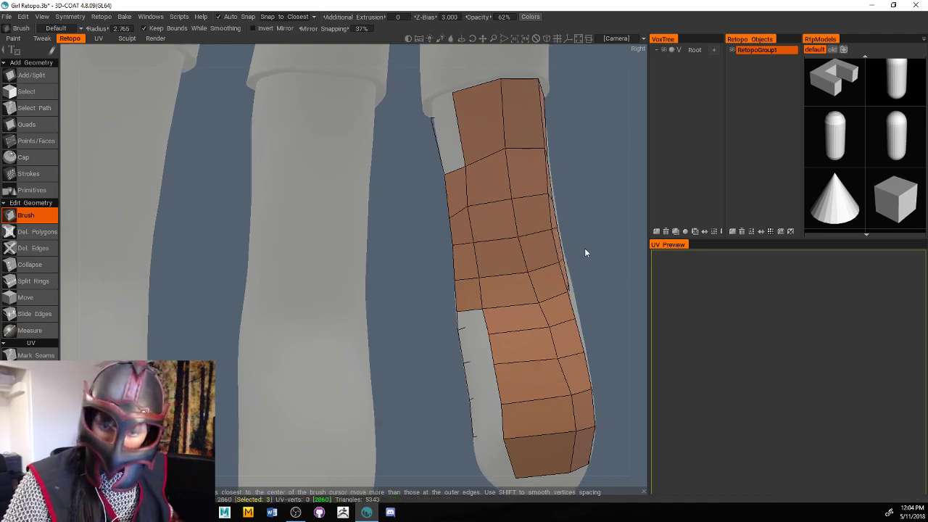
pyautogui.scroll(-5, 578, 253)
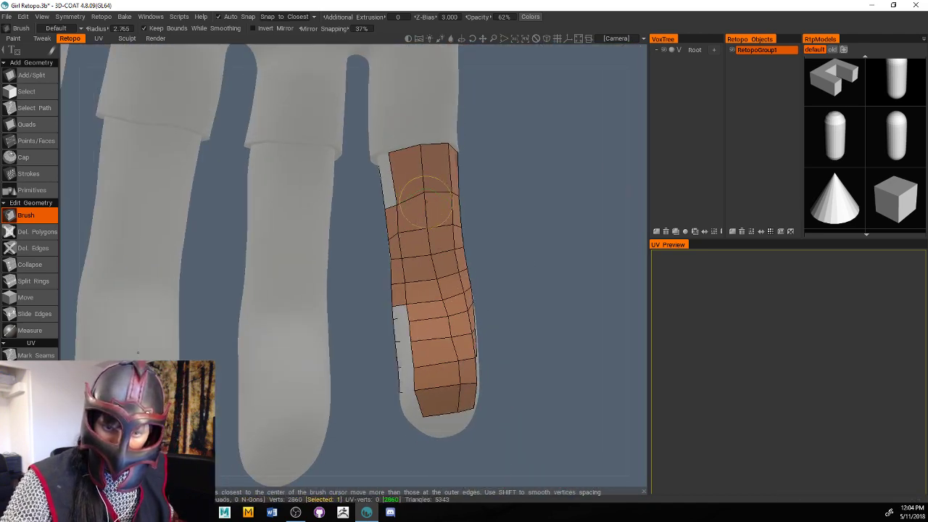
pyautogui.moveTo(426, 200)
pyautogui.mouseDown()
pyautogui.moveTo(446, 362)
pyautogui.moveTo(445, 333)
pyautogui.mouseUp()
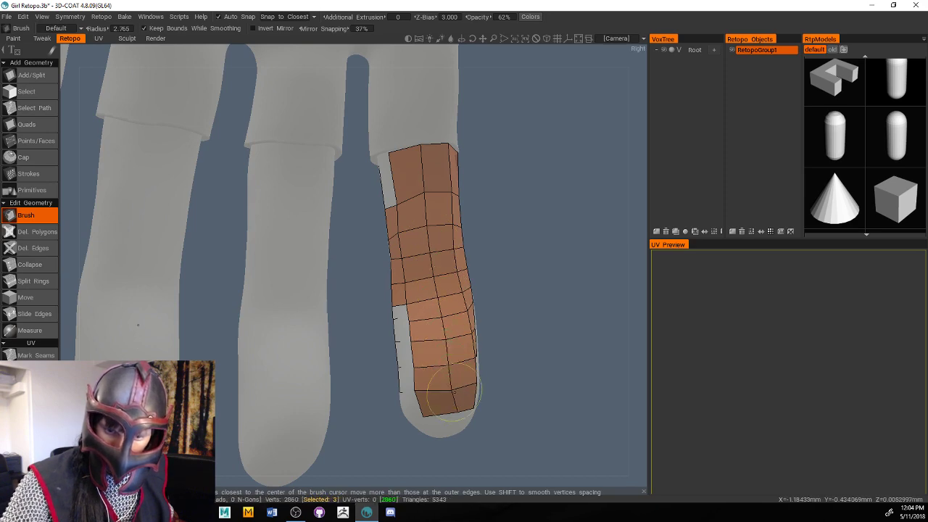
# Fill the open strip between the finger's palm faces and back faces with a column of five Quads faces reaching the fingertip
pyautogui.moveTo(607, 326)
pyautogui.mouseDown()
pyautogui.moveTo(465, 366)
pyautogui.moveTo(710, 310)
pyautogui.moveTo(631, 338)
pyautogui.moveTo(602, 343)
pyautogui.moveTo(594, 315)
pyautogui.moveTo(611, 322)
pyautogui.moveTo(593, 327)
pyautogui.mouseUp()
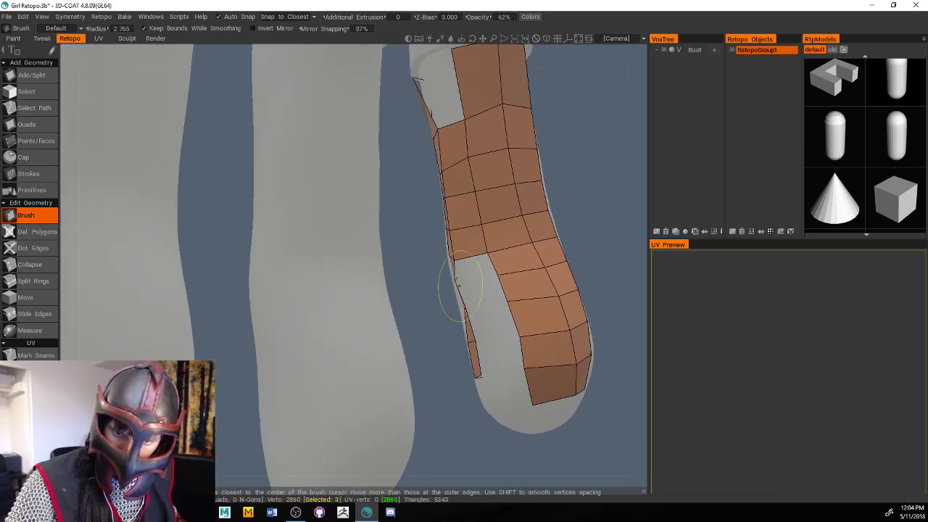
pyautogui.click(40, 124)
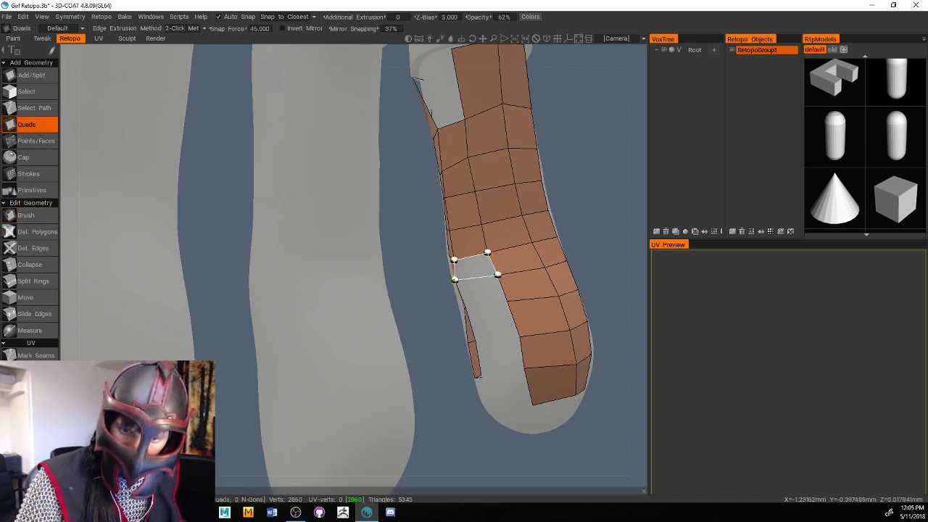
pyautogui.click(497, 274)
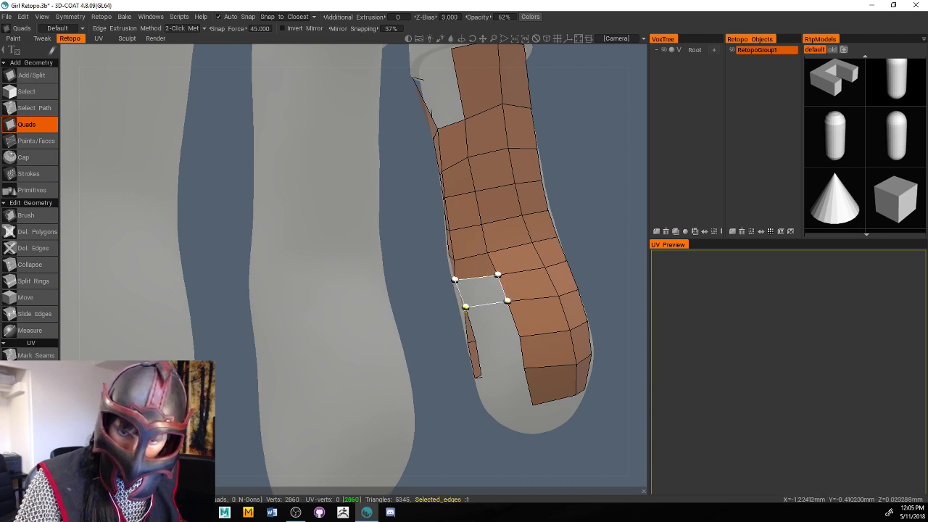
pyautogui.click(465, 306)
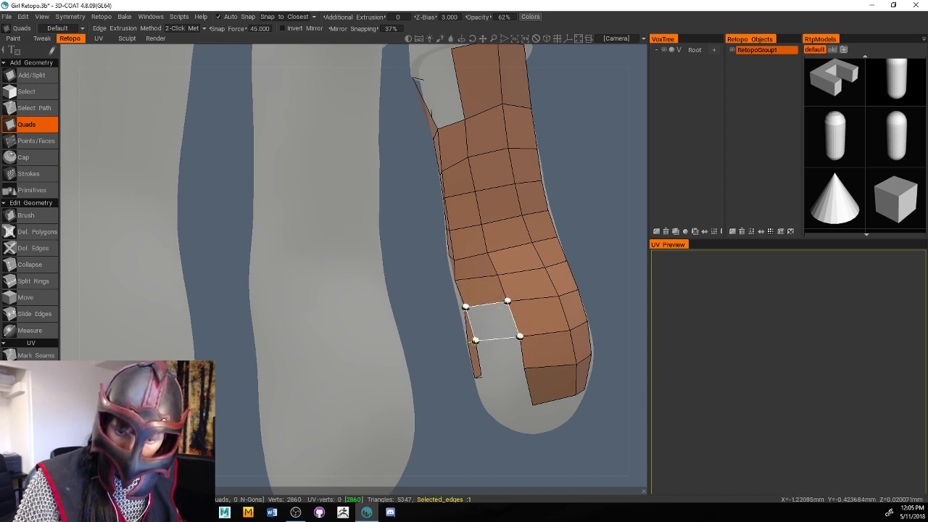
pyautogui.click(518, 336)
pyautogui.click(480, 373)
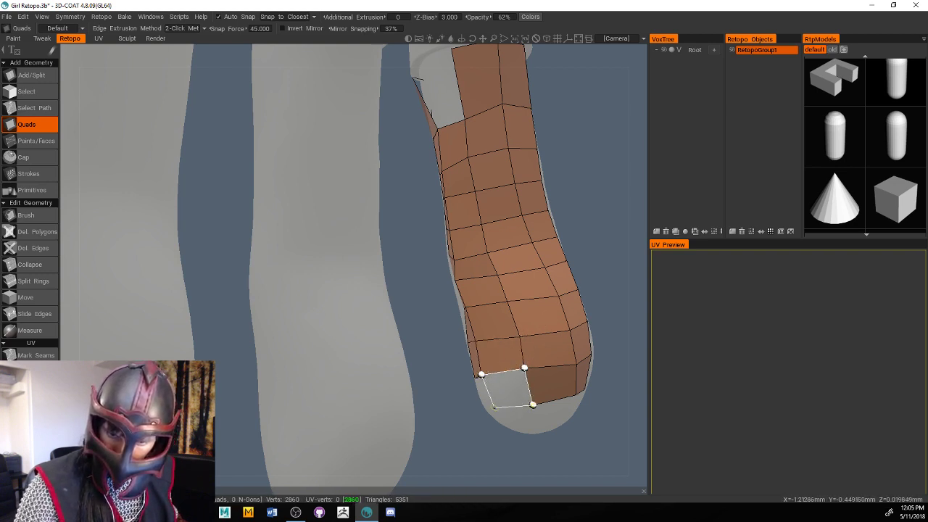
pyautogui.click(495, 408)
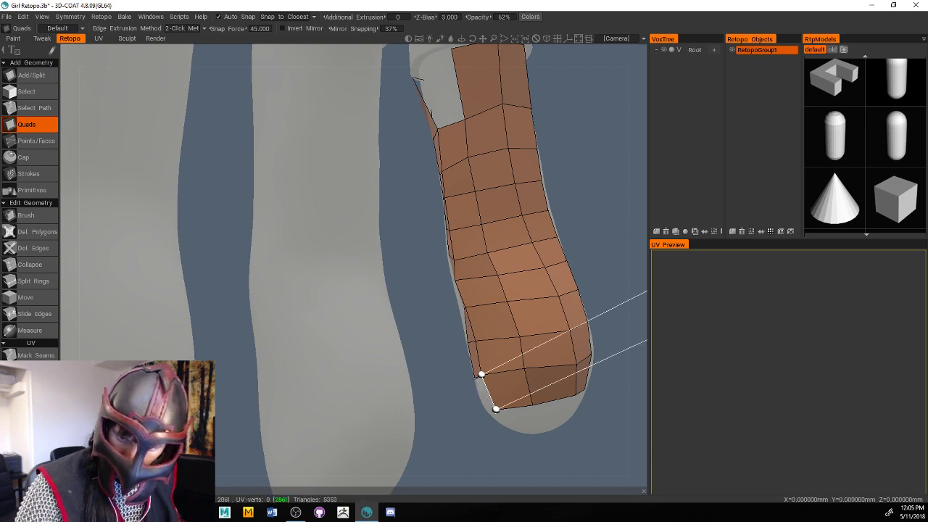
pyautogui.press('Escape')
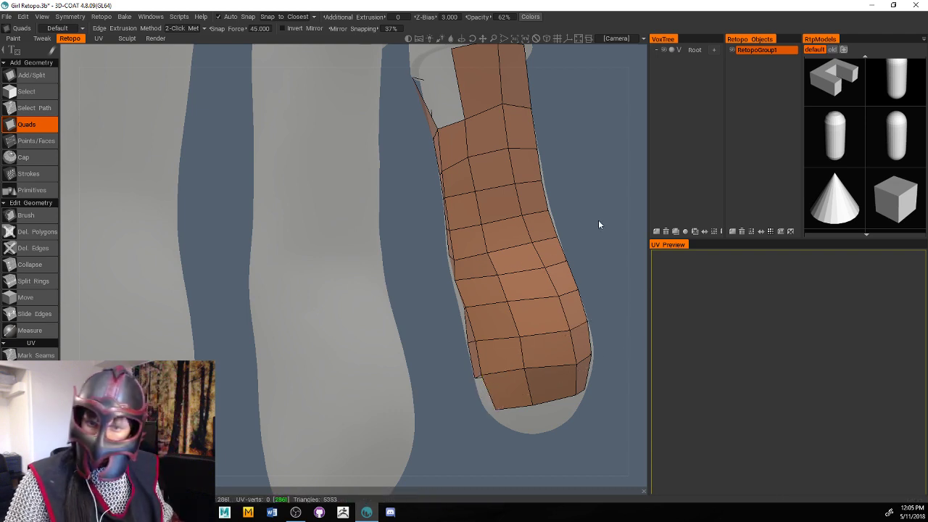
# Examine the index finger's filled side and the remaining opening below the glove cuff
pyautogui.scroll(-5, 579, 221)
pyautogui.scroll(2, 514, 328)
pyautogui.moveTo(509, 332); pyautogui.dragTo(667, 387, button='middle')
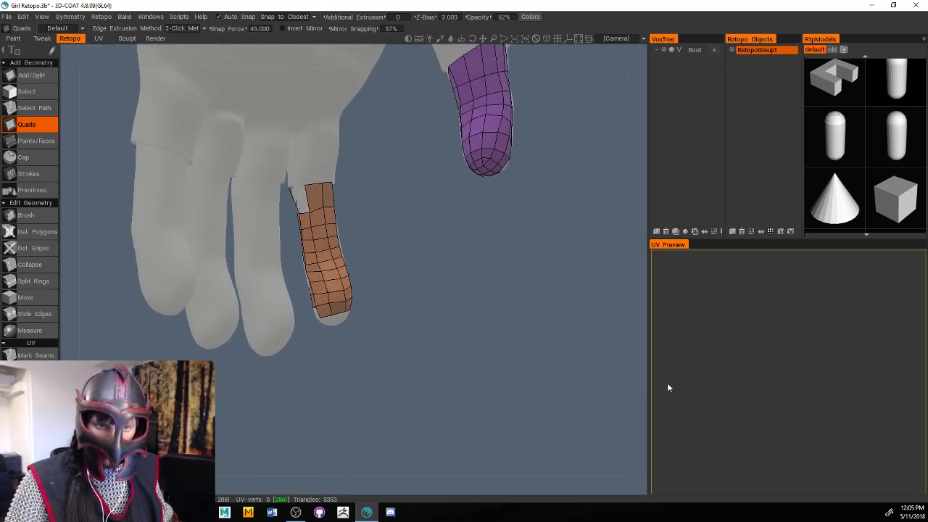
pyautogui.moveTo(445, 331); pyautogui.dragTo(501, 323, button='middle')
pyautogui.scroll(6, 524, 317)
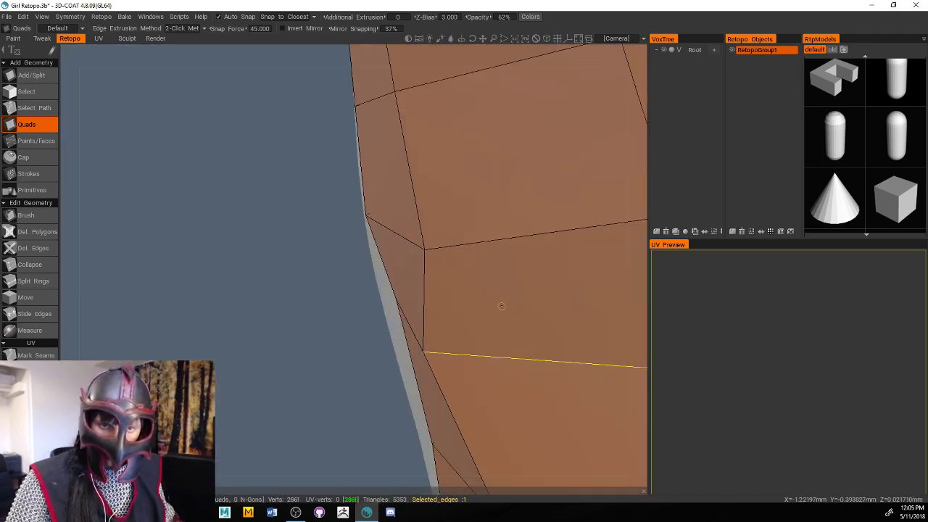
pyautogui.scroll(-8, 321, 280)
pyautogui.scroll(2, 464, 286)
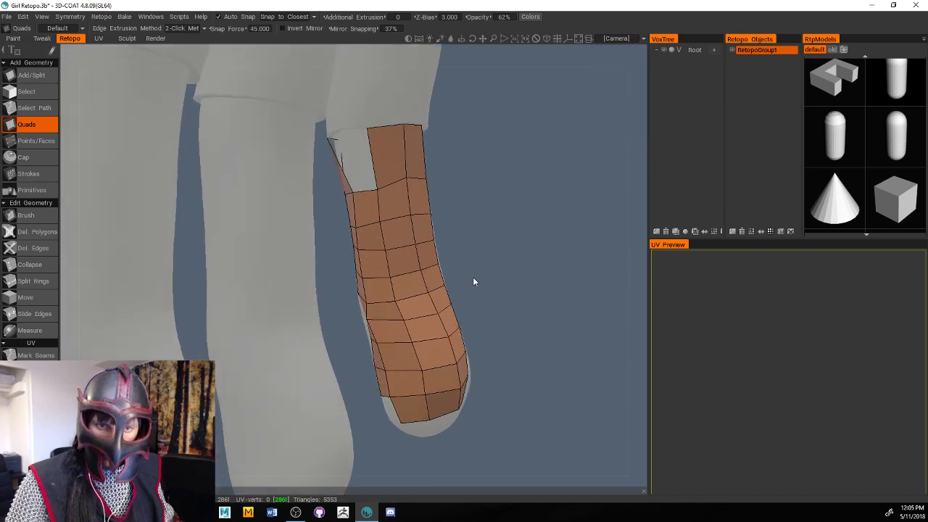
pyautogui.scroll(3, 508, 247)
pyautogui.moveTo(532, 220); pyautogui.dragTo(548, 261, button='middle')
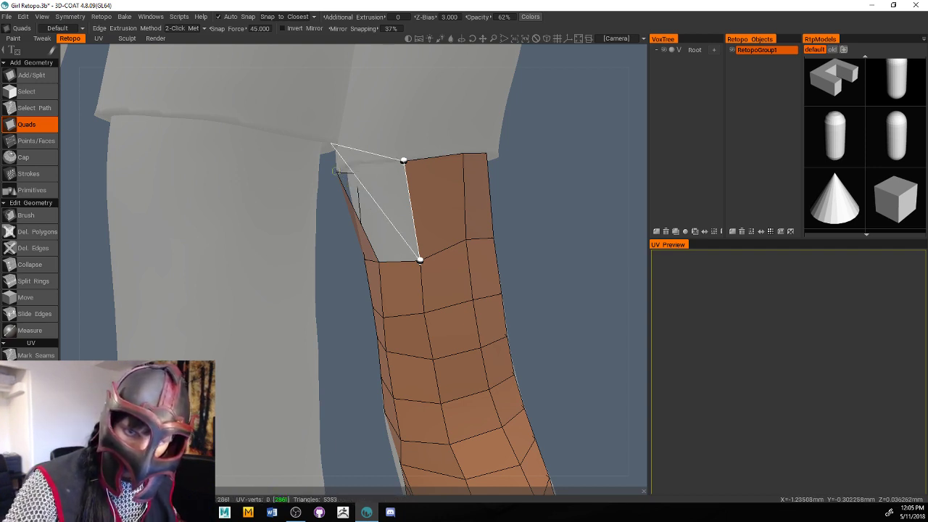
pyautogui.click(350, 165)
pyautogui.click(379, 260)
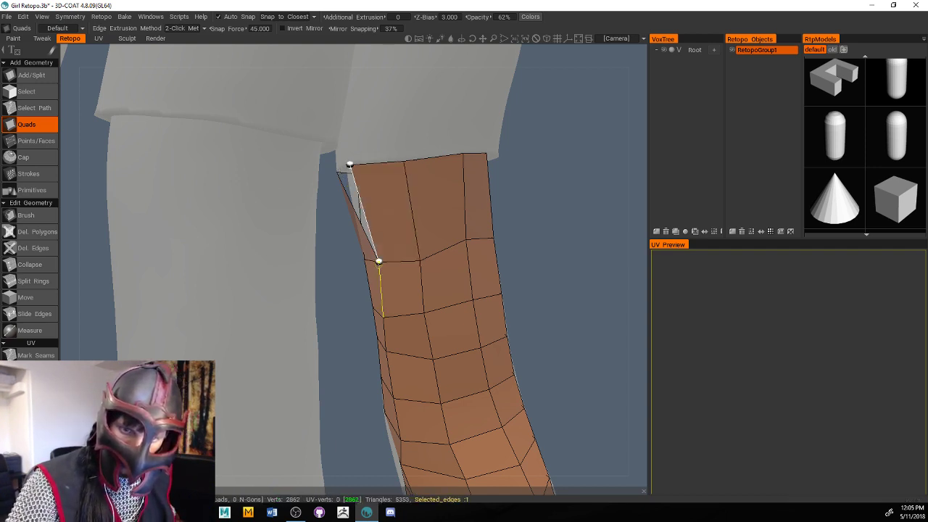
pyautogui.hotkey('ctrl', 'z')
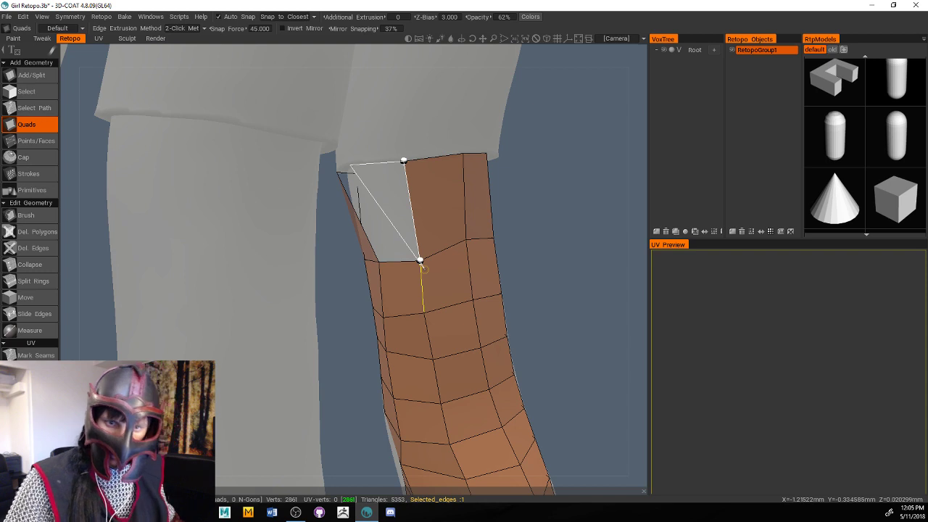
pyautogui.hotkey('ctrl', 'z')
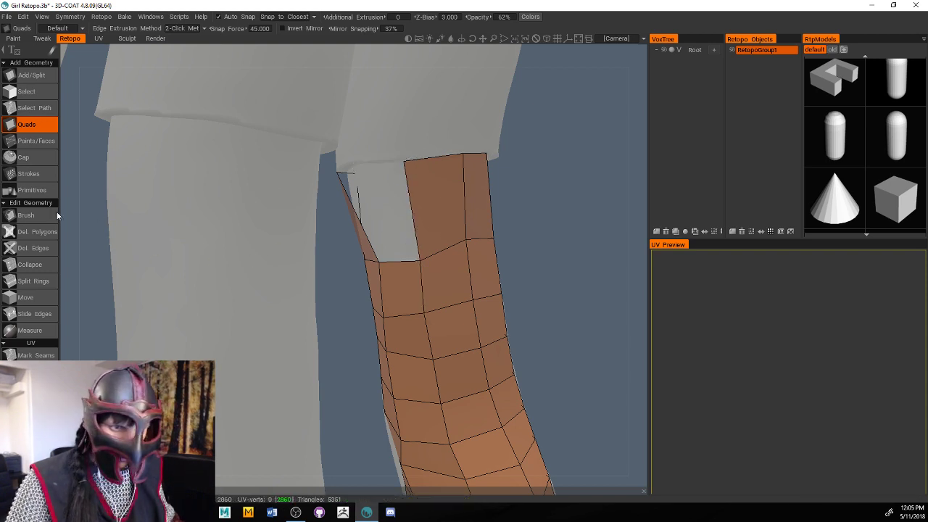
# Reposition the back strip's corner vertices beside the open gap with the Brush so they sit along the glove cuff's edge
pyautogui.click(55, 216)
pyautogui.moveTo(334, 173); pyautogui.dragTo(350, 173)
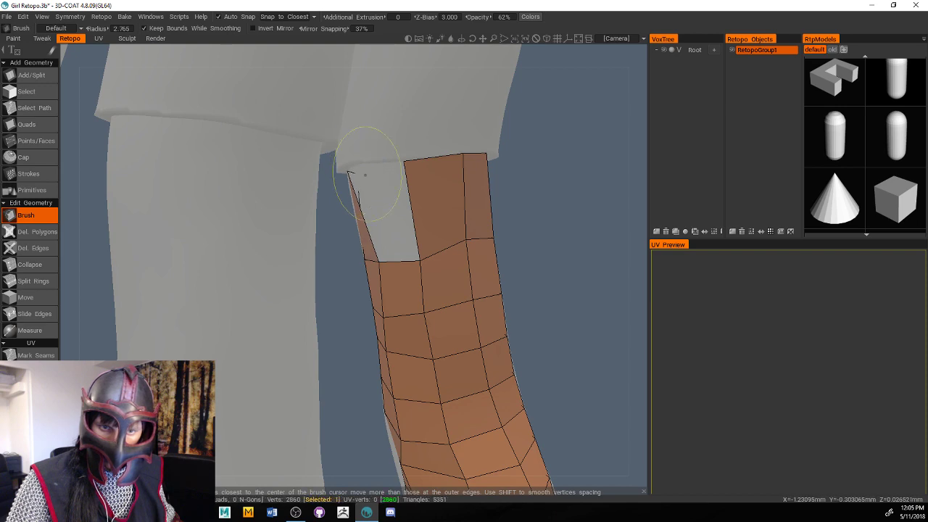
pyautogui.scroll(-10, 540, 211)
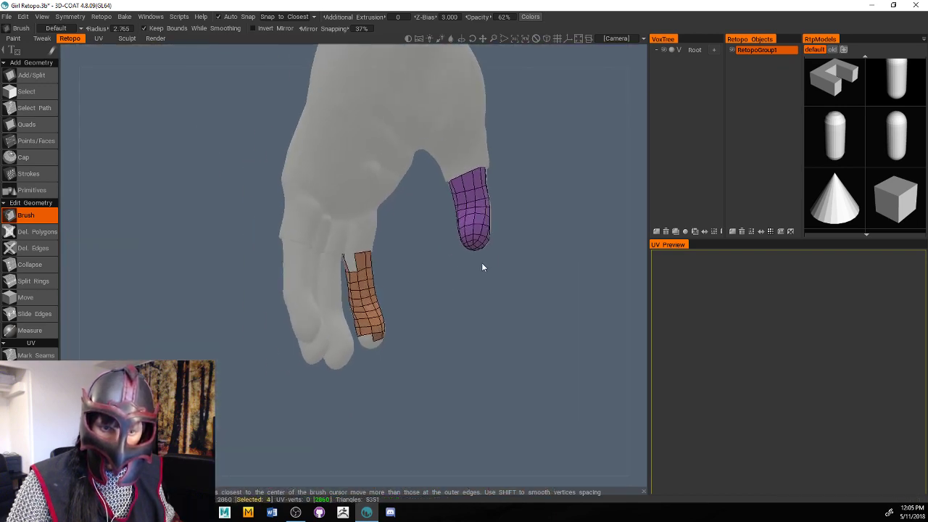
pyautogui.scroll(10, 481, 266)
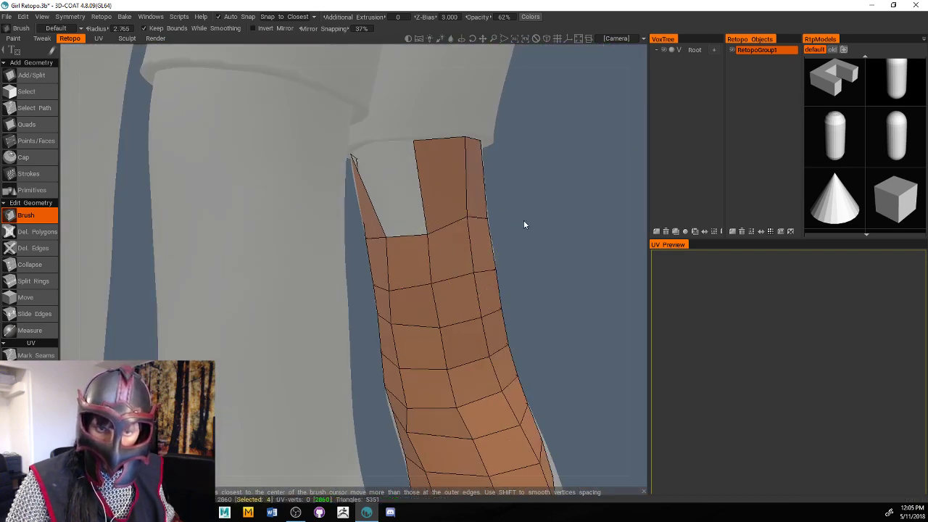
pyautogui.moveTo(523, 224); pyautogui.dragTo(428, 208)
pyautogui.moveTo(308, 165)
pyautogui.mouseDown()
pyautogui.moveTo(331, 155)
pyautogui.moveTo(375, 174)
pyautogui.mouseUp()
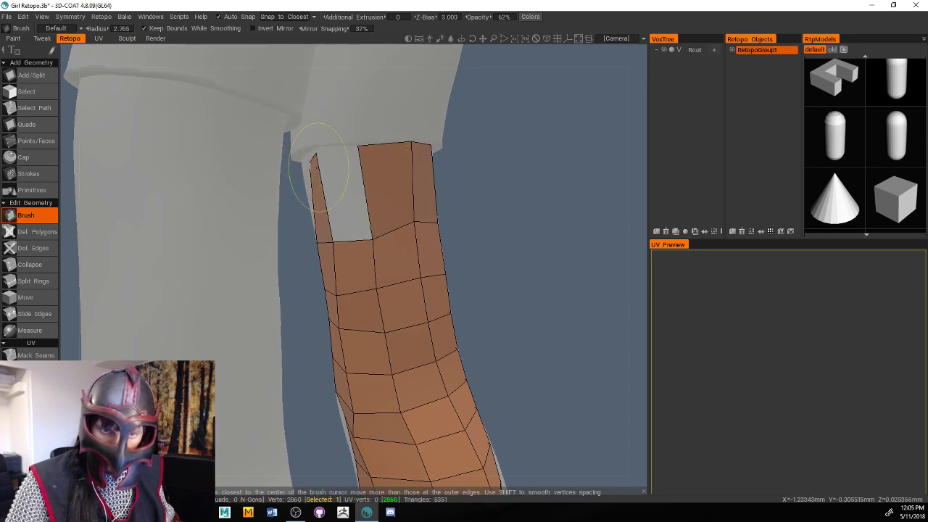
pyautogui.moveTo(311, 165); pyautogui.dragTo(318, 163)
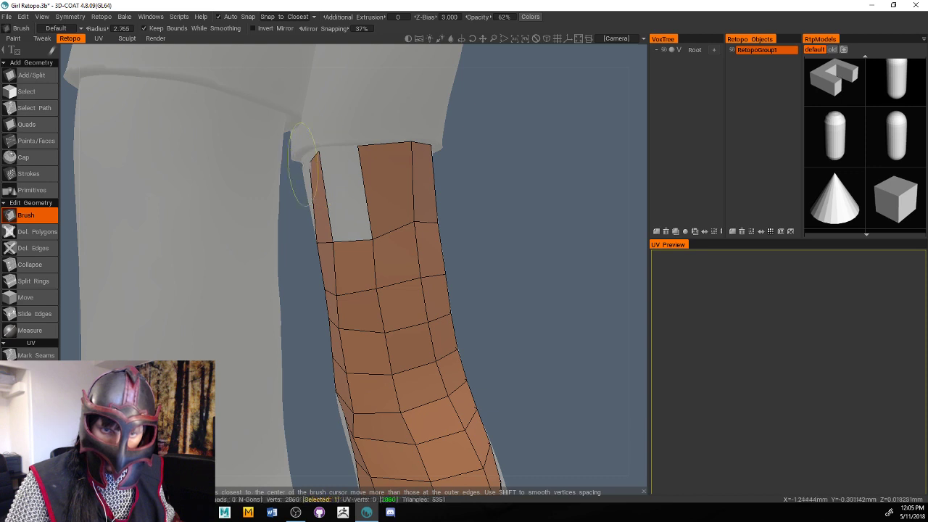
# Fill the remaining opening below the glove cuff on the index finger with one Quads face
pyautogui.click(42, 129)
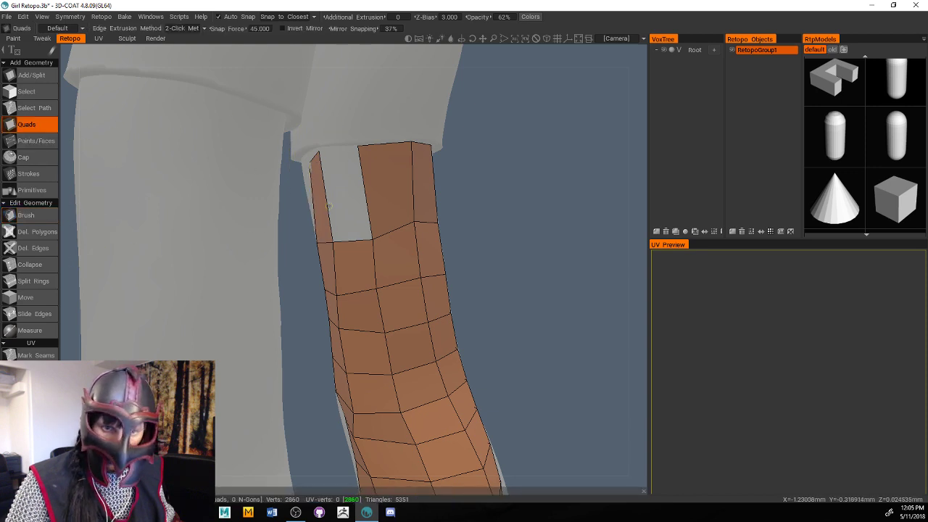
pyautogui.click(318, 150)
pyautogui.click(332, 240)
pyautogui.click(357, 145)
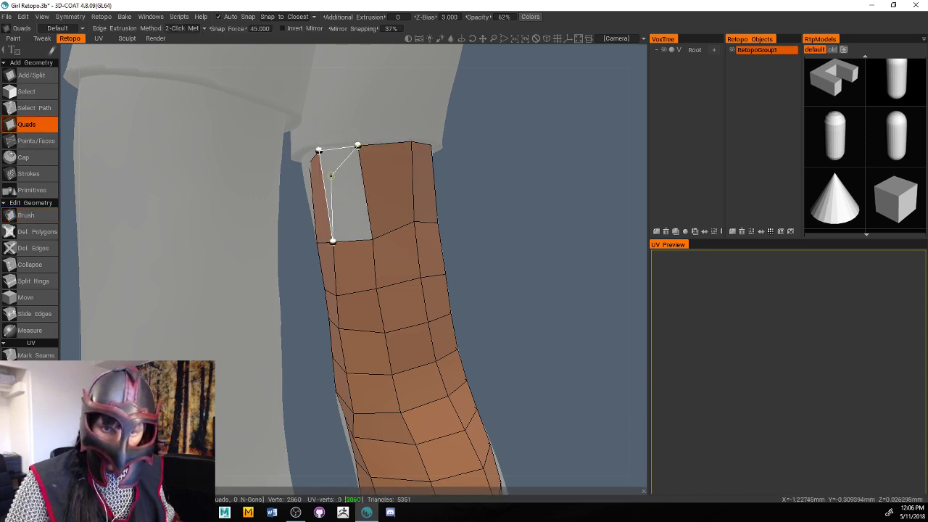
pyautogui.click(372, 239)
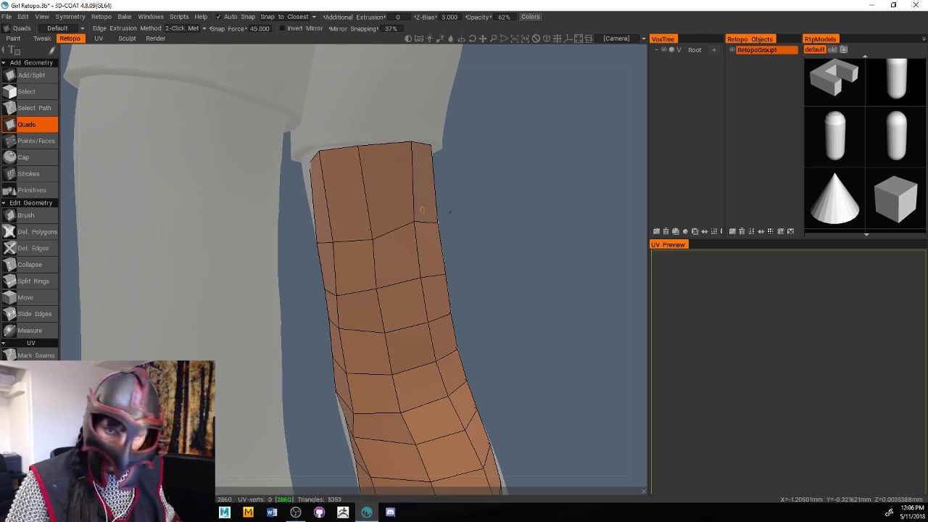
# Even out the vertex spacing around the middle of the index finger mesh with the Brush
pyautogui.moveTo(450, 211); pyautogui.dragTo(474, 306)
pyautogui.scroll(3, 474, 307)
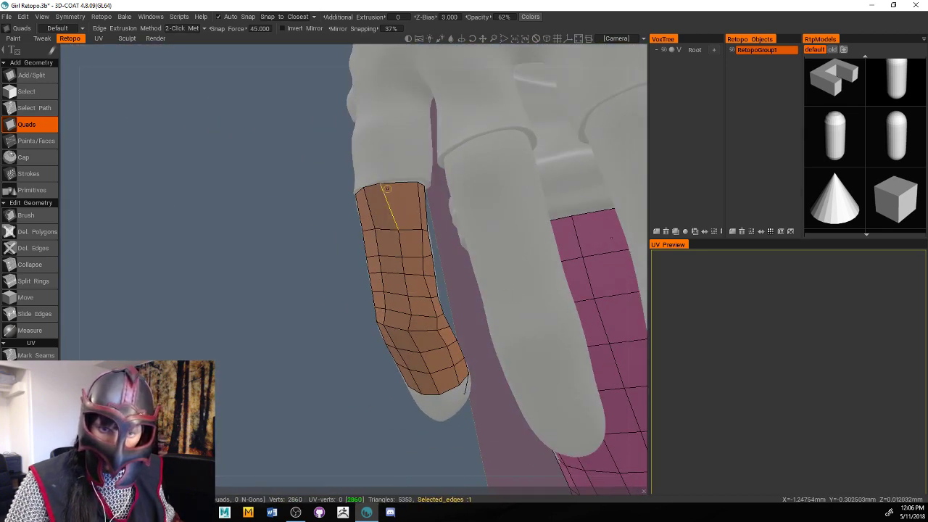
pyautogui.click(26, 215)
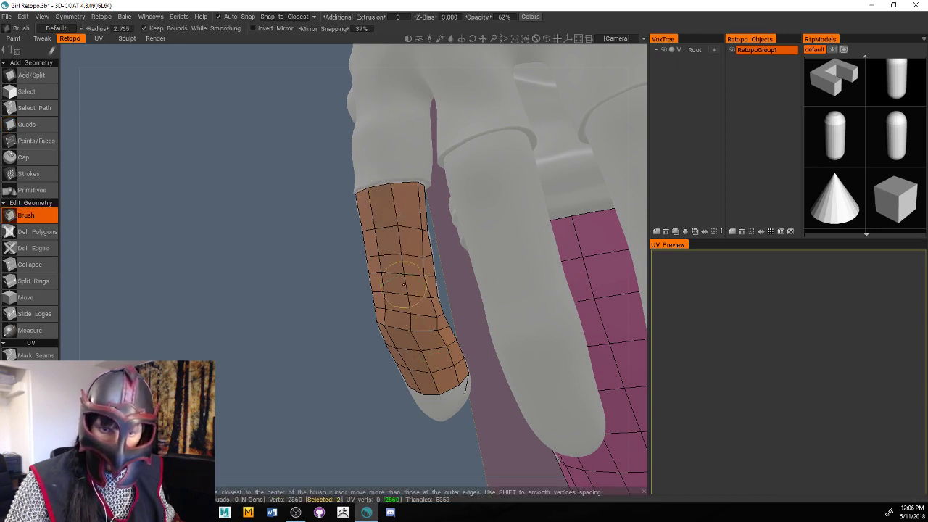
pyautogui.moveTo(404, 284); pyautogui.dragTo(375, 304)
pyautogui.moveTo(433, 315); pyautogui.dragTo(388, 308)
pyautogui.moveTo(413, 250)
pyautogui.mouseDown()
pyautogui.moveTo(414, 264)
pyautogui.moveTo(411, 239)
pyautogui.moveTo(428, 293)
pyautogui.mouseUp()
# Extend the index finger mesh over the front of the fingertip with three adjoining Quads faces
pyautogui.moveTo(312, 319); pyautogui.dragTo(488, 328, button='middle')
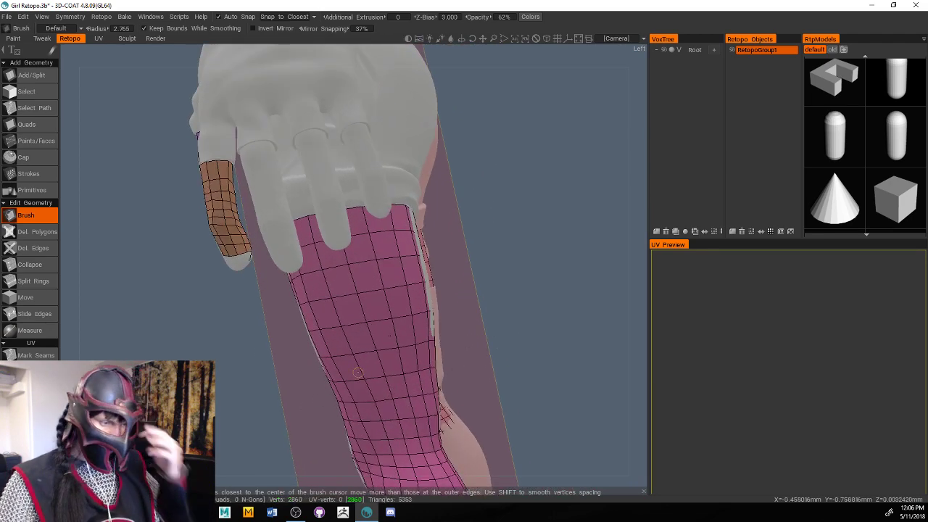
pyautogui.moveTo(509, 237)
pyautogui.mouseDown(button='middle')
pyautogui.moveTo(564, 242)
pyautogui.moveTo(573, 255)
pyautogui.mouseUp(button='middle')
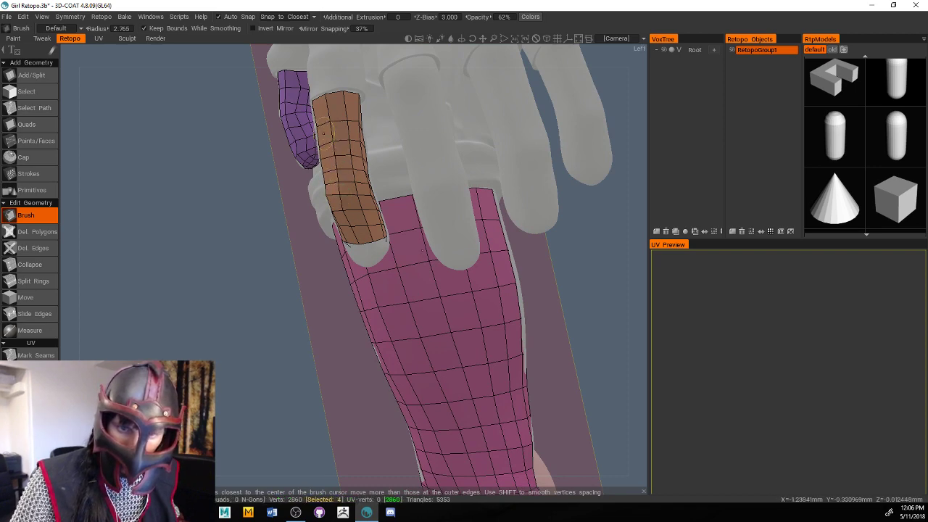
pyautogui.moveTo(328, 131)
pyautogui.mouseDown(button='middle')
pyautogui.moveTo(311, 318)
pyautogui.moveTo(353, 312)
pyautogui.mouseUp(button='middle')
pyautogui.moveTo(562, 240); pyautogui.dragTo(494, 284, button='middle')
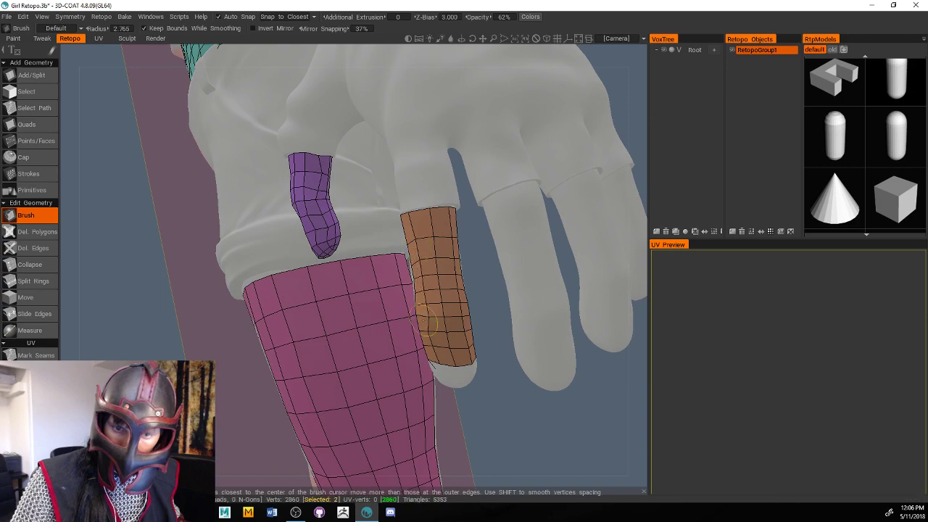
pyautogui.moveTo(438, 348); pyautogui.dragTo(476, 284, button='middle')
pyautogui.click(29, 125)
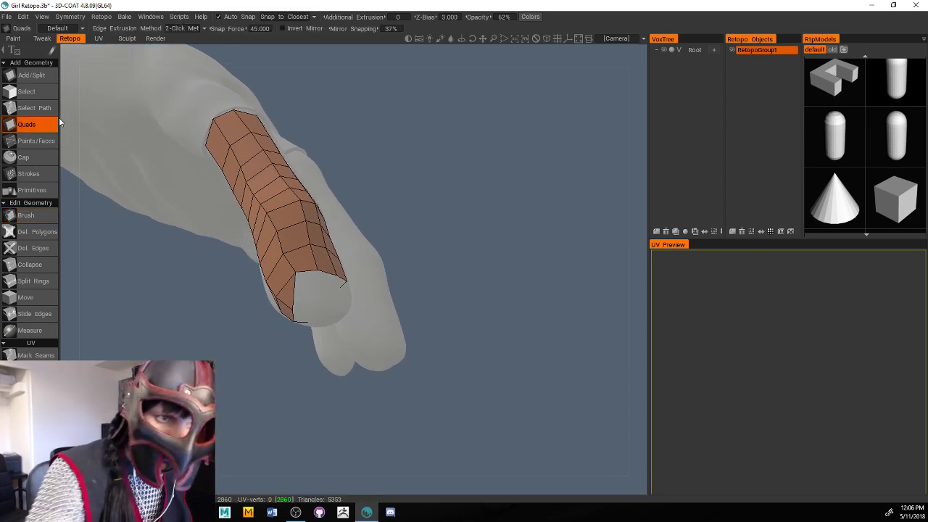
pyautogui.click(306, 270)
pyautogui.click(291, 308)
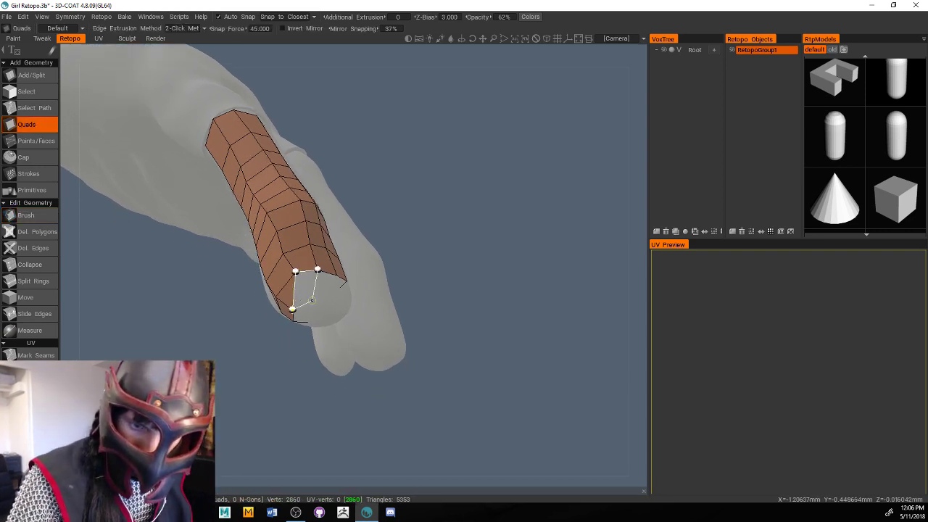
pyautogui.click(319, 302)
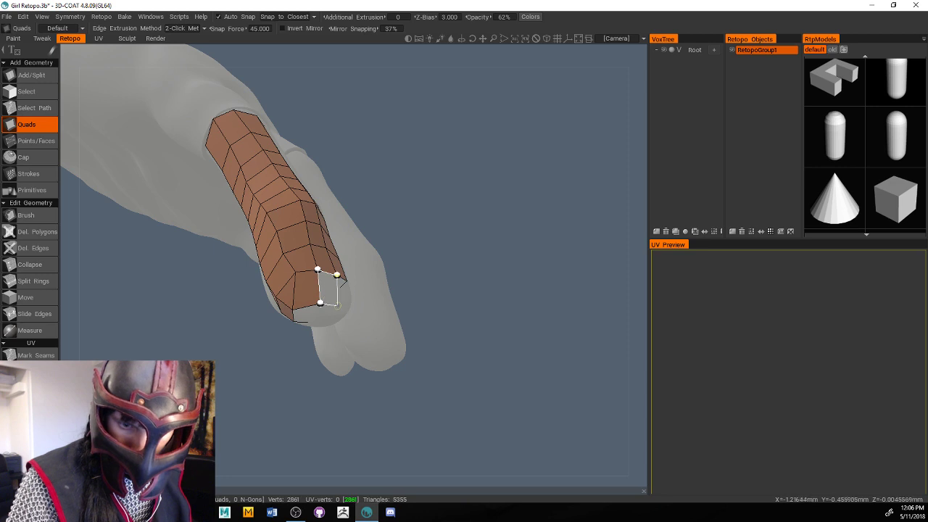
pyautogui.click(337, 276)
pyautogui.click(338, 304)
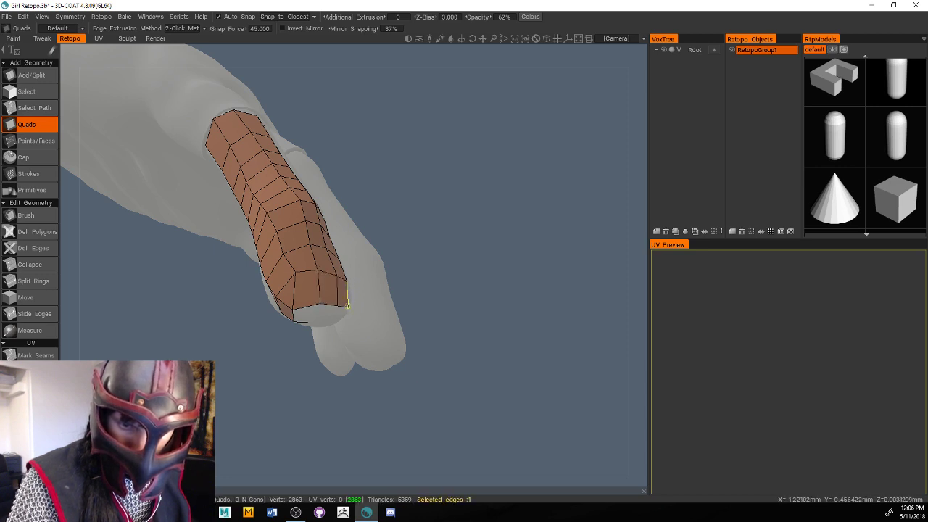
# Cover the end of the index fingertip with three more Quads faces below the new row
pyautogui.scroll(3, 440, 256)
pyautogui.scroll(-2, 479, 259)
pyautogui.moveTo(486, 258); pyautogui.dragTo(507, 196)
pyautogui.scroll(2, 471, 156)
pyautogui.click(349, 188)
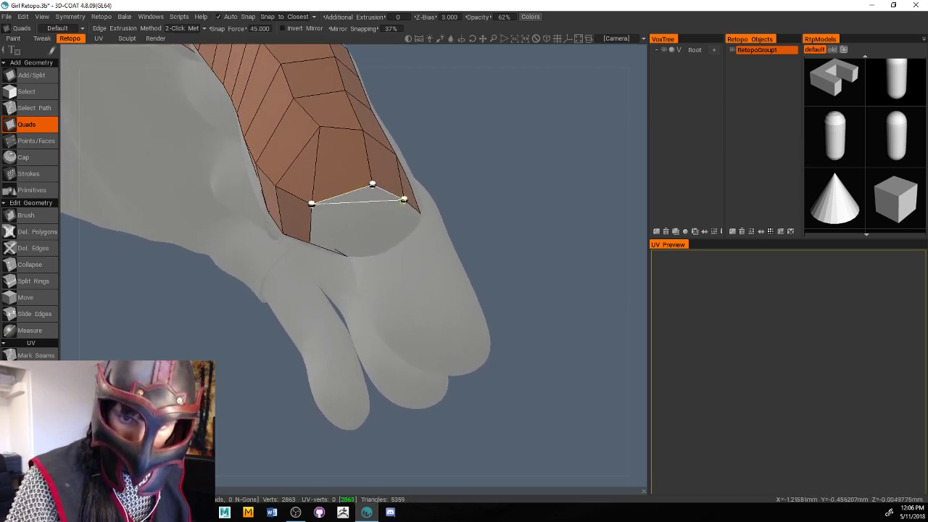
pyautogui.click(371, 232)
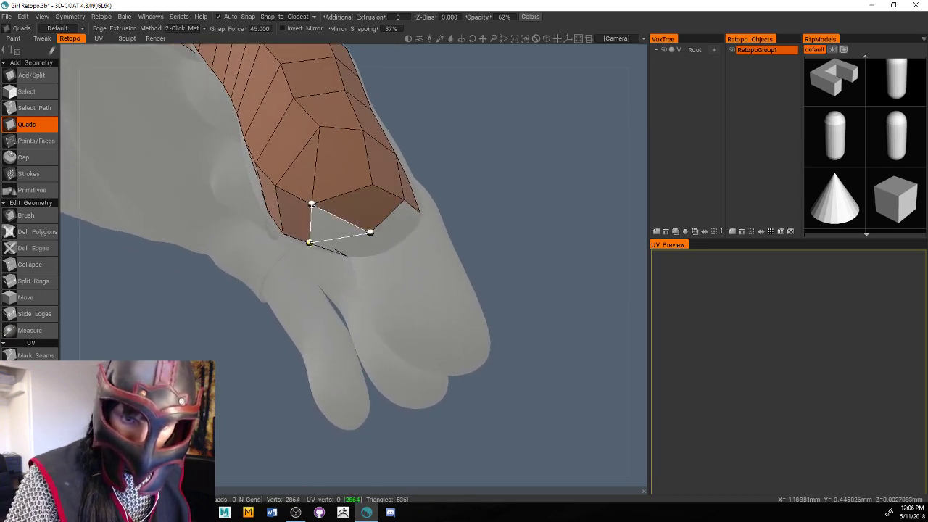
pyautogui.click(348, 254)
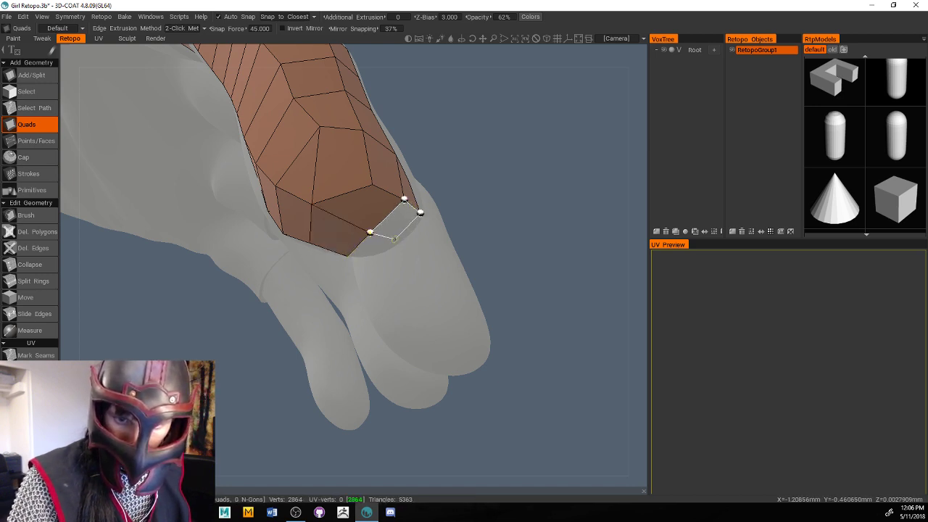
pyautogui.click(394, 238)
pyautogui.rightClick(379, 253)
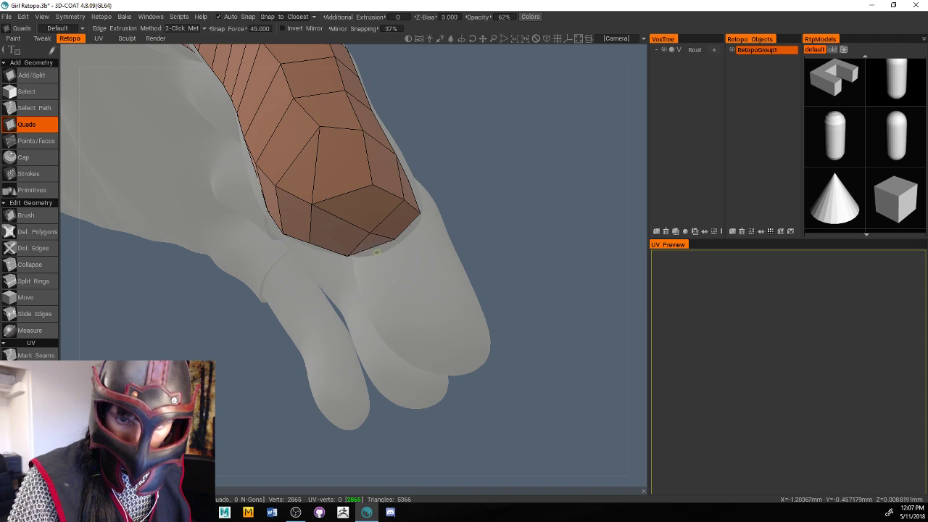
pyautogui.moveTo(504, 249)
pyautogui.mouseDown()
pyautogui.moveTo(523, 242)
pyautogui.moveTo(492, 249)
pyautogui.moveTo(482, 260)
pyautogui.moveTo(492, 261)
pyautogui.mouseUp()
pyautogui.scroll(-6, 523, 242)
pyautogui.hotkey('ctrl', 'z')
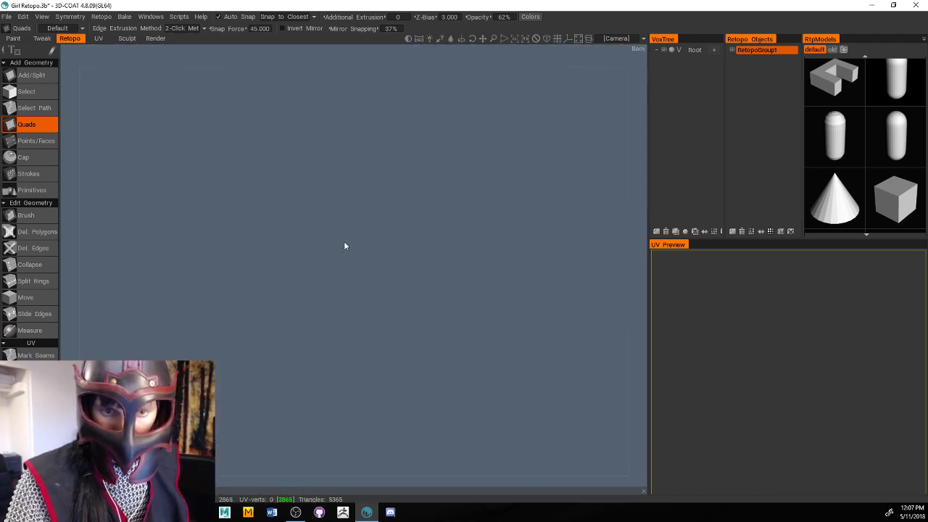
# Fill the open area on the other side of the index fingertip with three Quads faces
pyautogui.moveTo(640, 244); pyautogui.dragTo(457, 324)
pyautogui.moveTo(476, 282); pyautogui.dragTo(538, 294, button='right')
pyautogui.moveTo(537, 294); pyautogui.dragTo(602, 340)
pyautogui.click(225, 155)
pyautogui.click(264, 163)
pyautogui.click(216, 211)
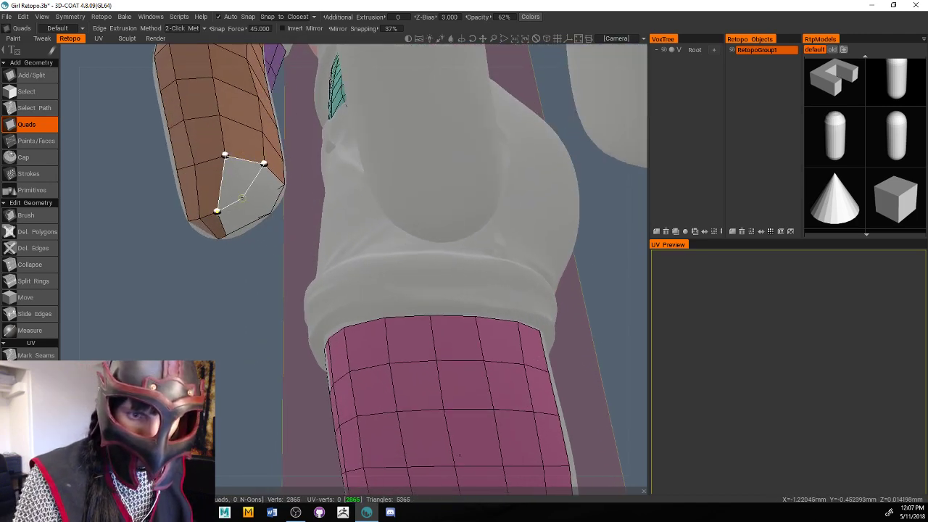
pyautogui.click(254, 200)
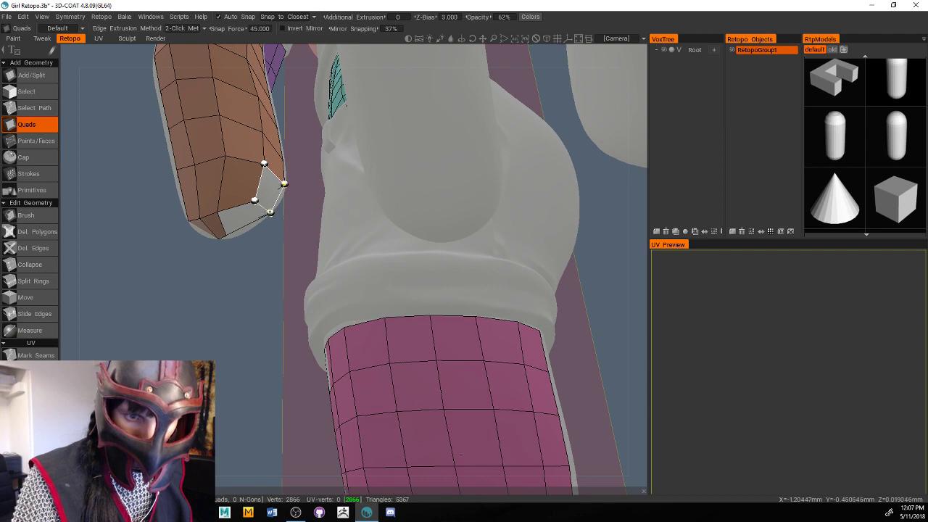
pyautogui.click(284, 184)
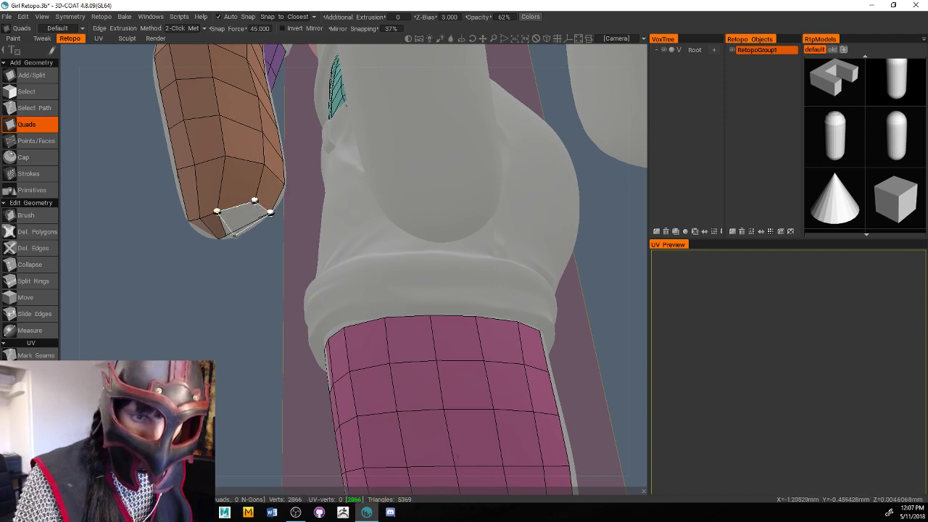
pyautogui.click(268, 211)
# Close the last small gap in the index fingertip with a triangular face
pyautogui.moveTo(251, 292); pyautogui.dragTo(413, 142)
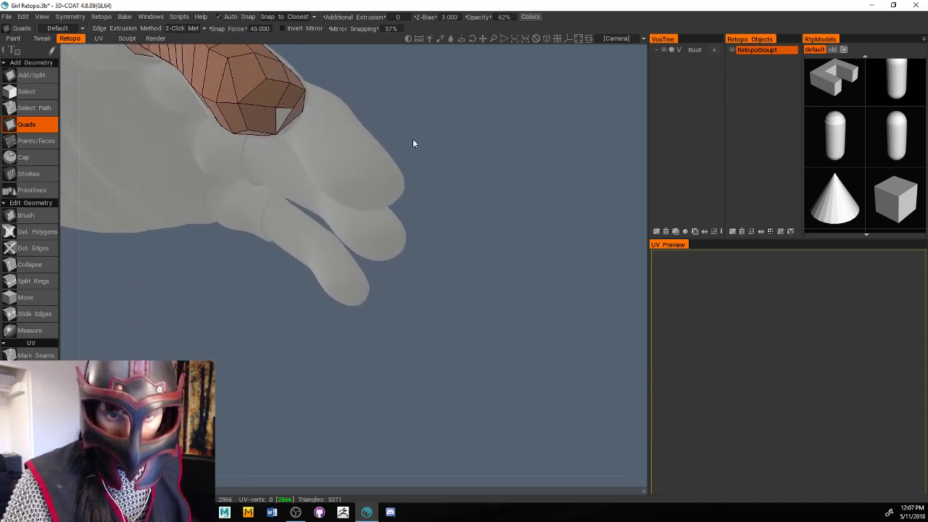
pyautogui.click(285, 107)
pyautogui.click(293, 108)
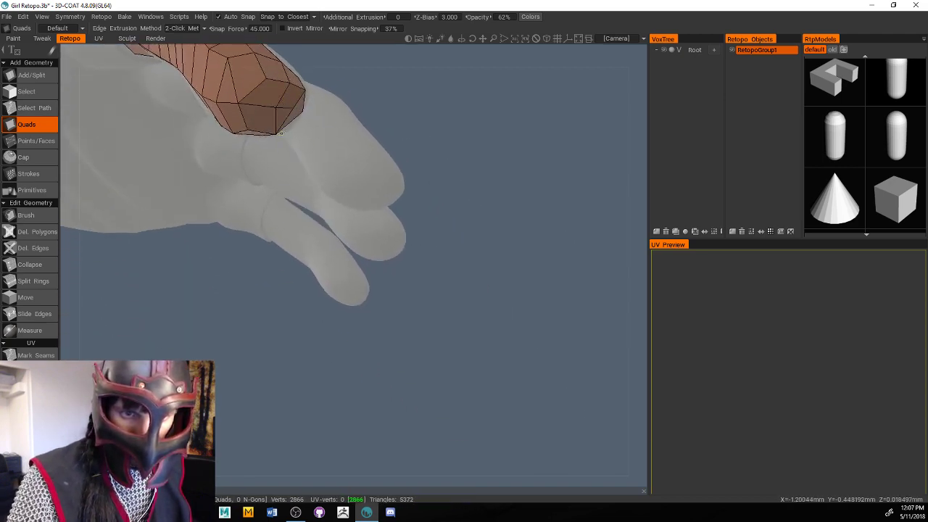
# Split the index fingertip's cap with a new edge using Add/Split at a brush radius of 1.391
pyautogui.moveTo(555, 233); pyautogui.dragTo(528, 234)
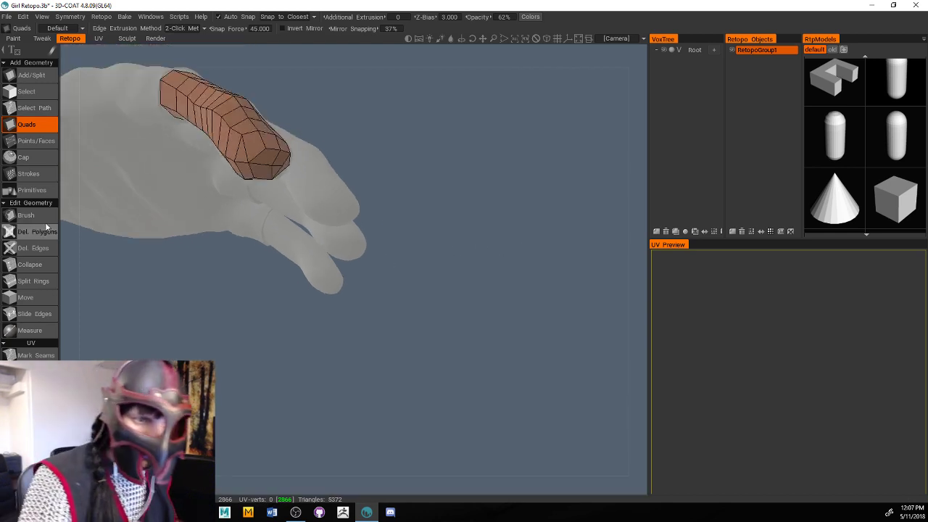
pyautogui.click(47, 77)
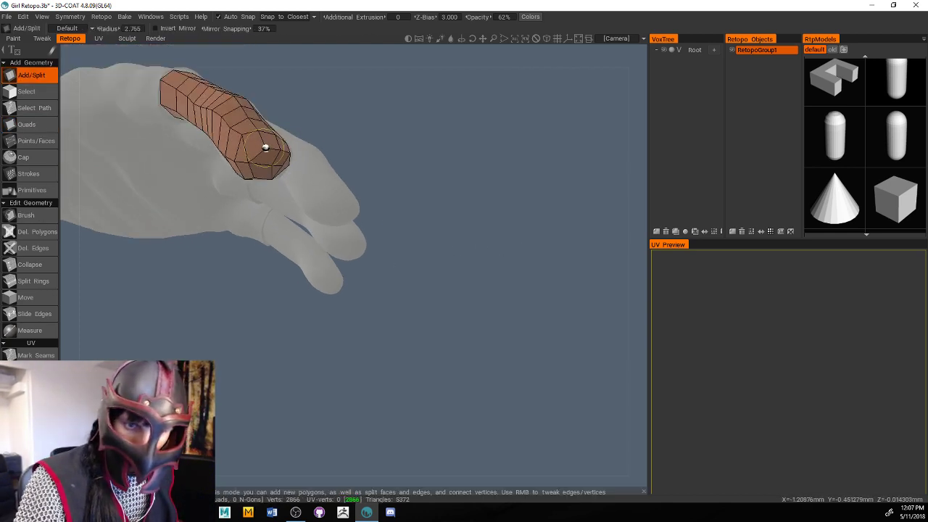
pyautogui.click(270, 164)
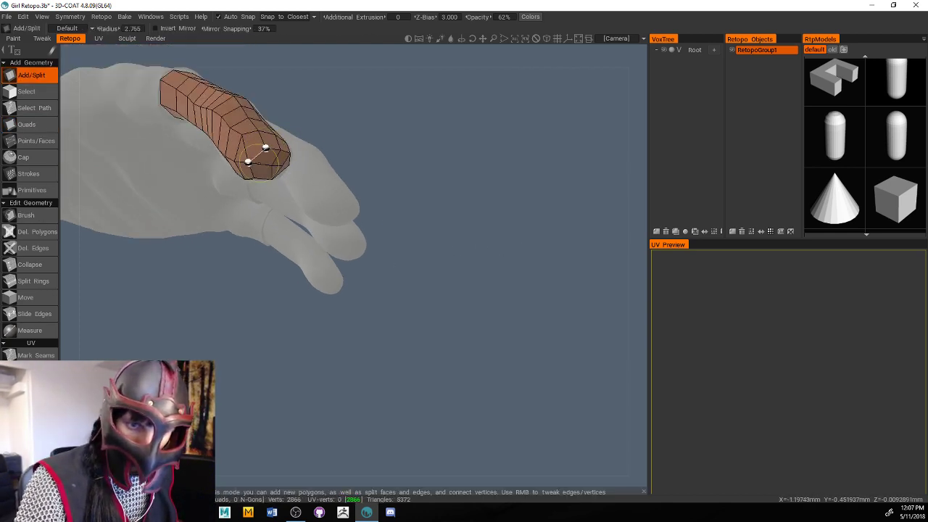
pyautogui.click(266, 149)
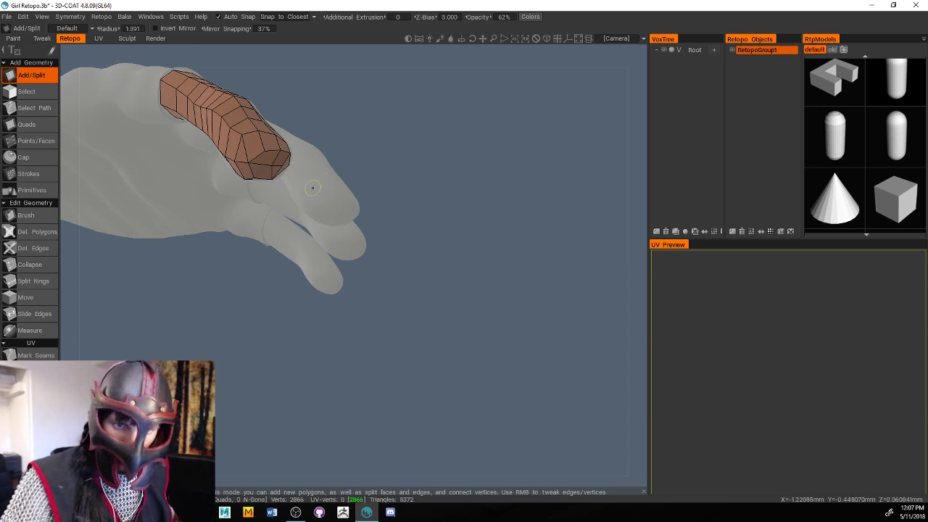
pyautogui.click(264, 151)
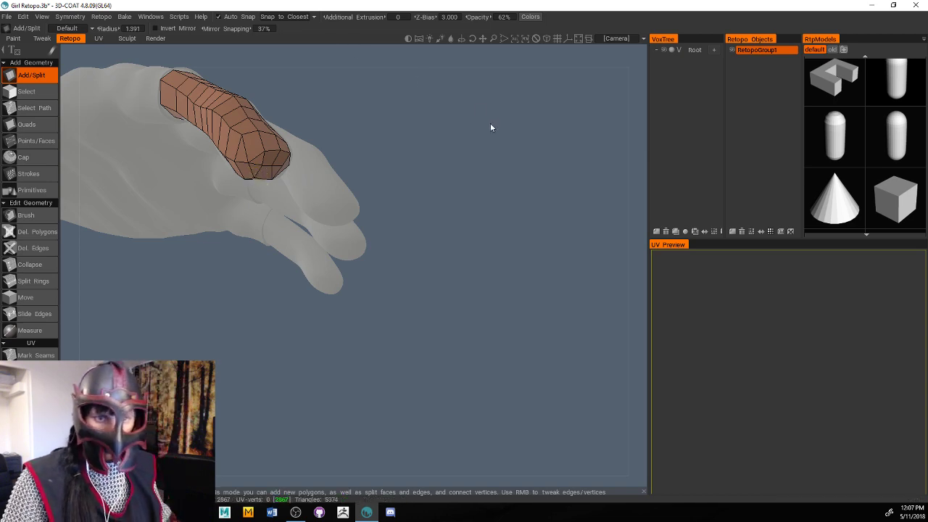
# Examine the closed index fingertip, the whole figure's retopology coverage and the hand's remaining uncovered fingers
pyautogui.moveTo(490, 128); pyautogui.dragTo(394, 155)
pyautogui.scroll(5, 333, 132)
pyautogui.scroll(4, 403, 150)
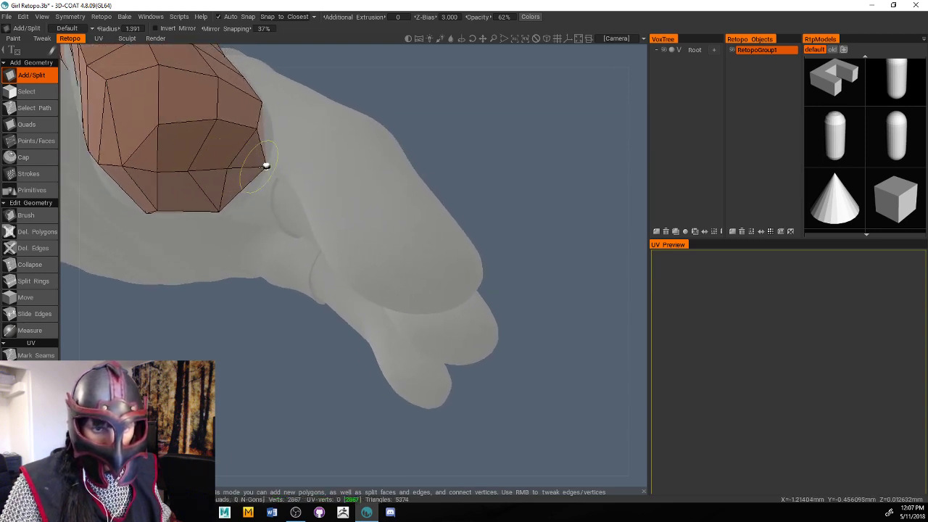
pyautogui.moveTo(458, 129); pyautogui.dragTo(458, 128)
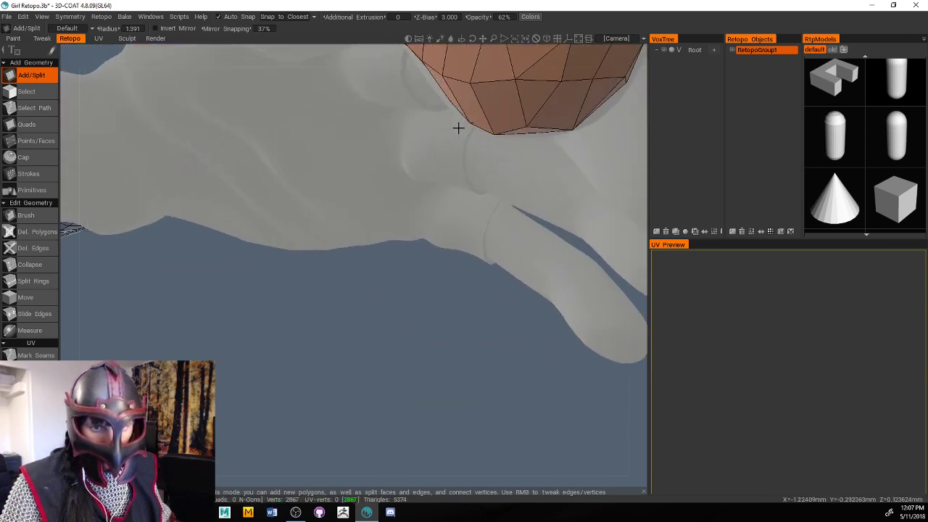
pyautogui.scroll(-10, 419, 298)
pyautogui.moveTo(346, 307); pyautogui.dragTo(283, 332)
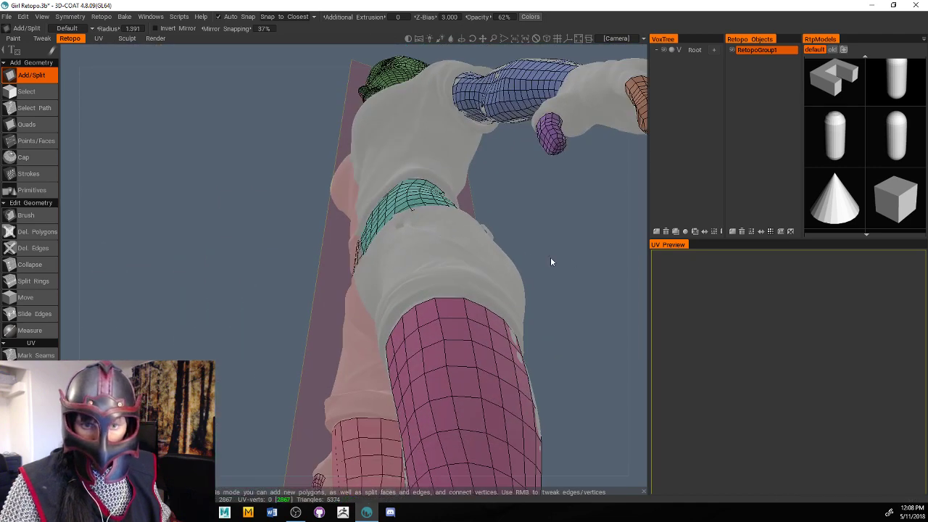
pyautogui.moveTo(550, 261); pyautogui.dragTo(217, 306)
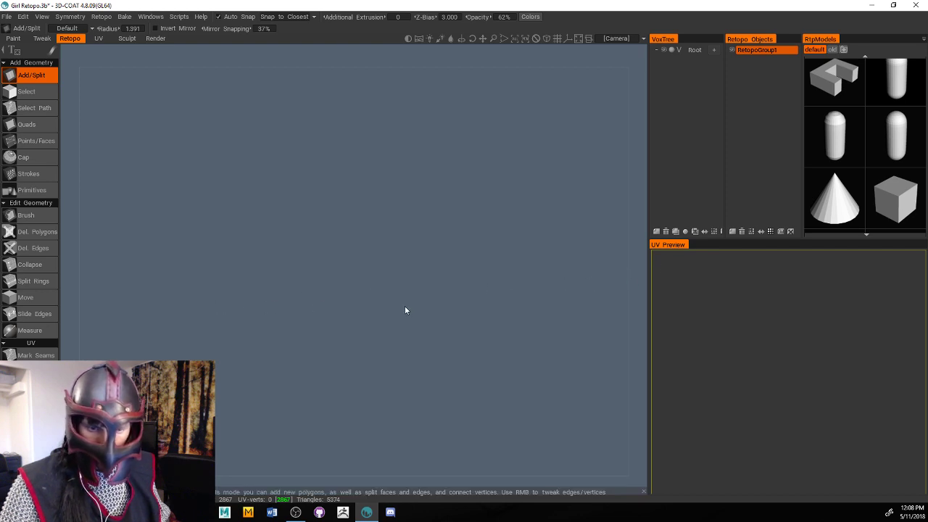
pyautogui.moveTo(457, 309); pyautogui.dragTo(427, 366)
pyautogui.scroll(10, 424, 366)
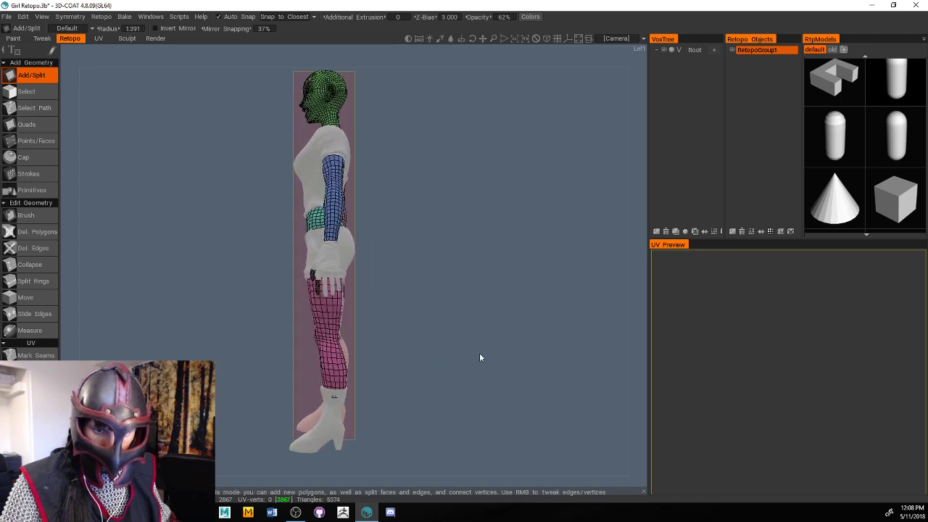
pyautogui.moveTo(489, 335); pyautogui.dragTo(559, 379)
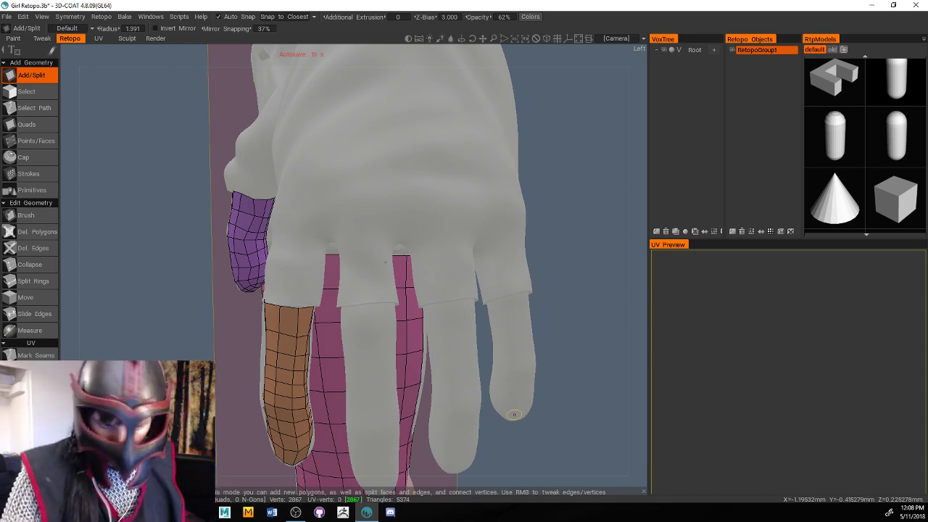
pyautogui.moveTo(598, 313)
pyautogui.mouseDown()
pyautogui.moveTo(588, 326)
pyautogui.moveTo(602, 328)
pyautogui.moveTo(592, 322)
pyautogui.moveTo(563, 343)
pyautogui.moveTo(572, 343)
pyautogui.moveTo(565, 321)
pyautogui.mouseUp()
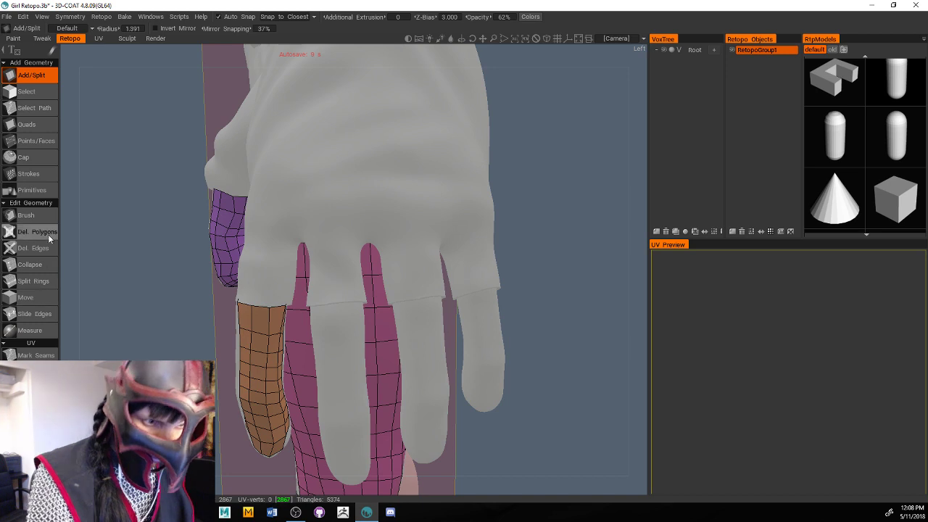
# Slice the little finger with a series of crosswise strokes from the glove opening to the fingertip using the Strokes tool
pyautogui.click(42, 175)
pyautogui.moveTo(549, 315); pyautogui.dragTo(577, 327)
pyautogui.scroll(-5, 464, 337)
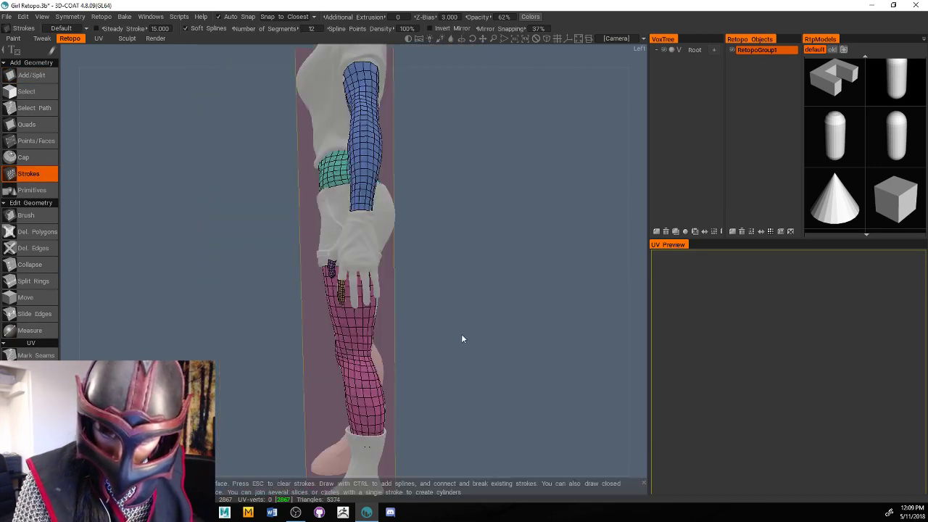
pyautogui.scroll(6, 507, 319)
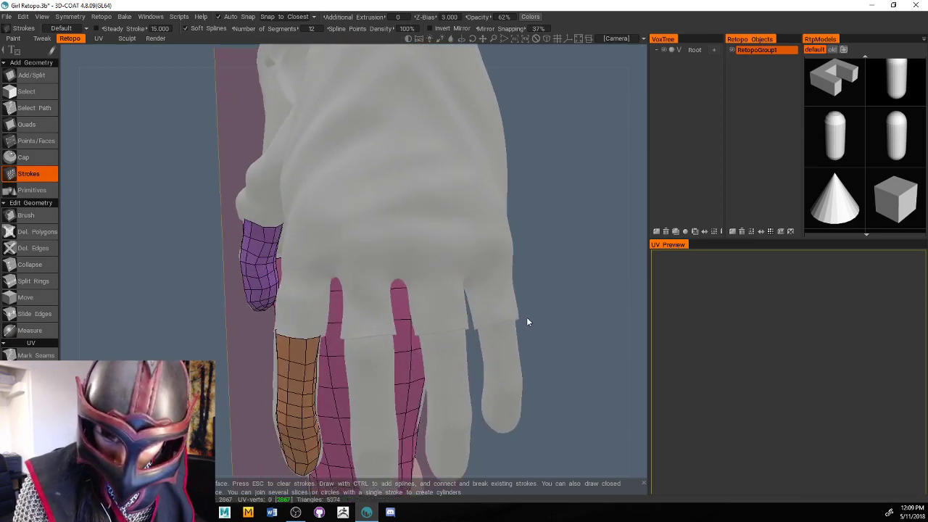
pyautogui.click(476, 330)
pyautogui.click(515, 338)
pyautogui.click(482, 346)
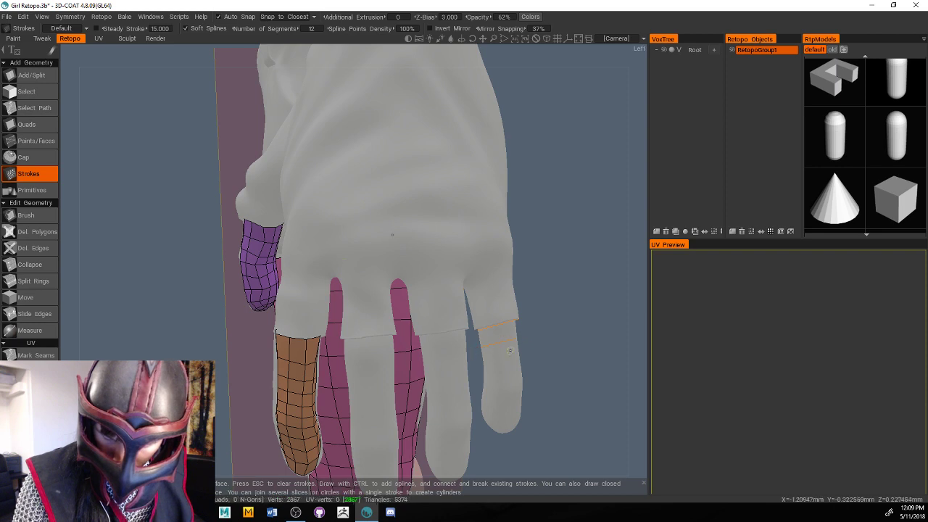
pyautogui.click(529, 355)
pyautogui.click(504, 363)
pyautogui.click(537, 371)
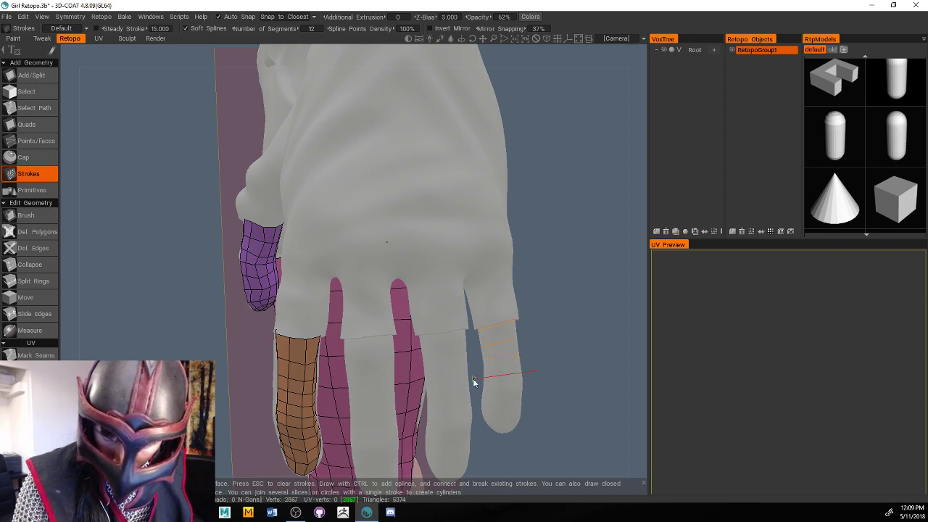
pyautogui.click(497, 374)
pyautogui.click(478, 382)
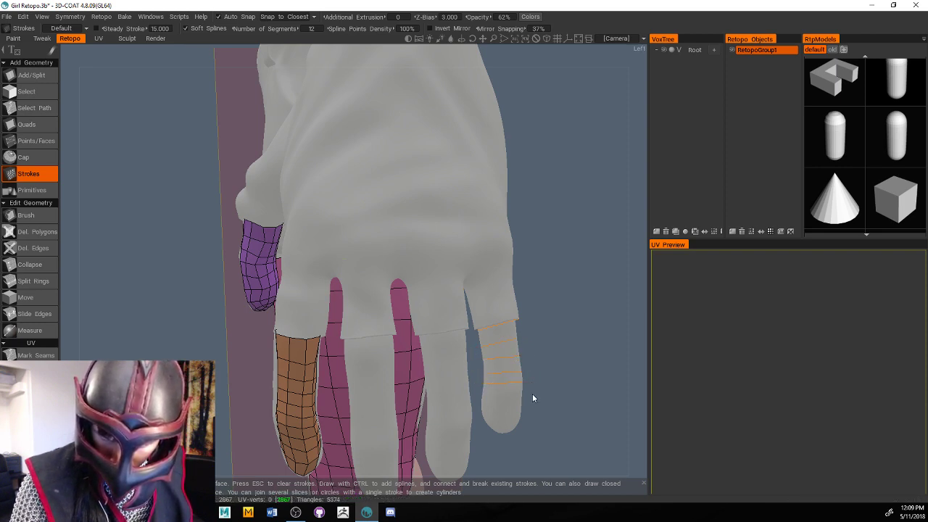
pyautogui.click(532, 395)
pyautogui.click(481, 397)
pyautogui.click(497, 411)
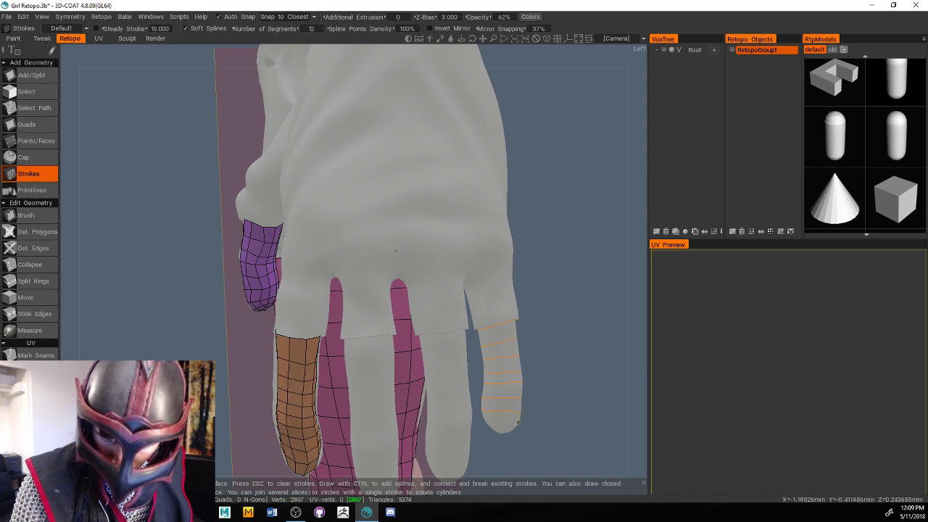
pyautogui.click(527, 425)
pyautogui.click(482, 426)
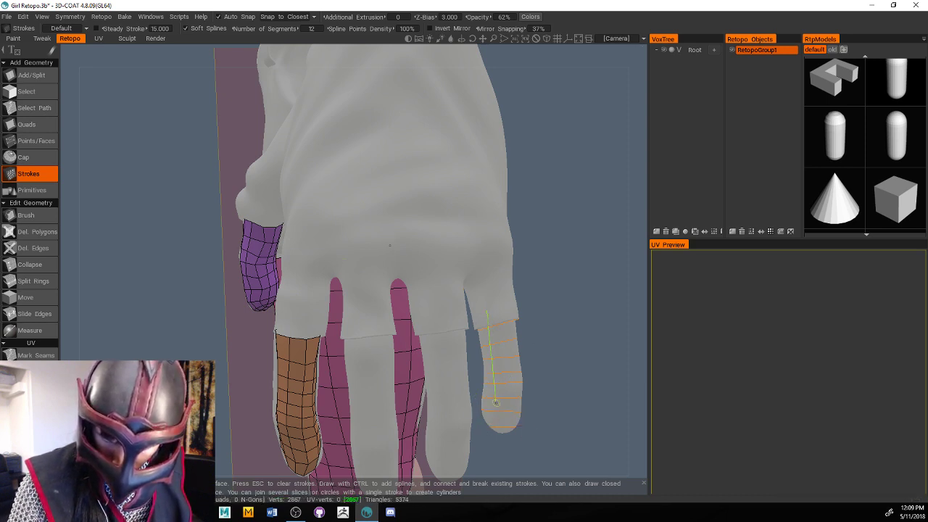
# Draw three lengthwise strokes down the little finger across the slices and generate its quad strip
pyautogui.moveTo(500, 307); pyautogui.dragTo(507, 372)
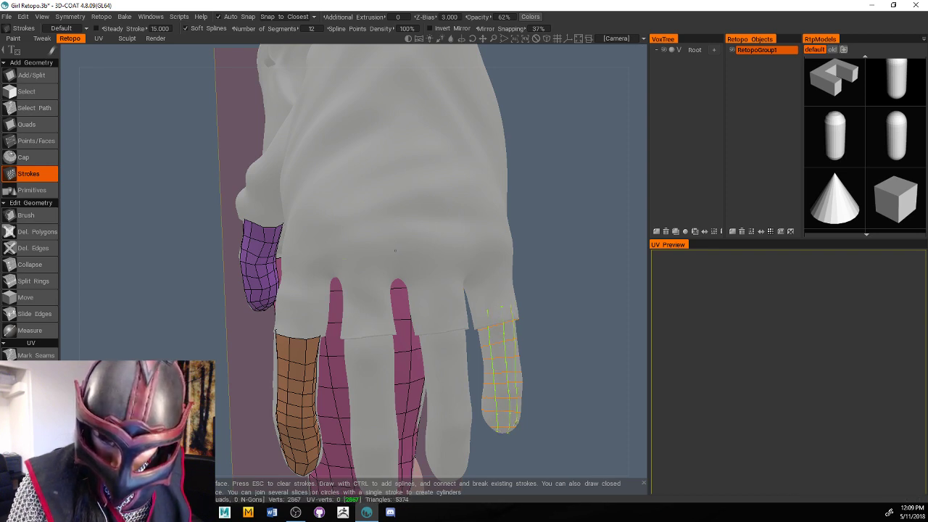
pyautogui.moveTo(626, 366); pyautogui.dragTo(555, 351)
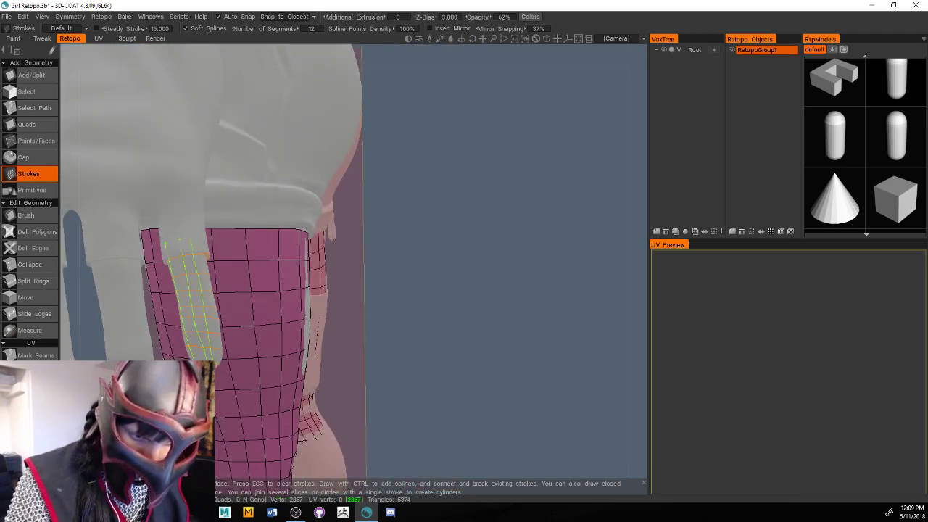
pyautogui.press('Return')
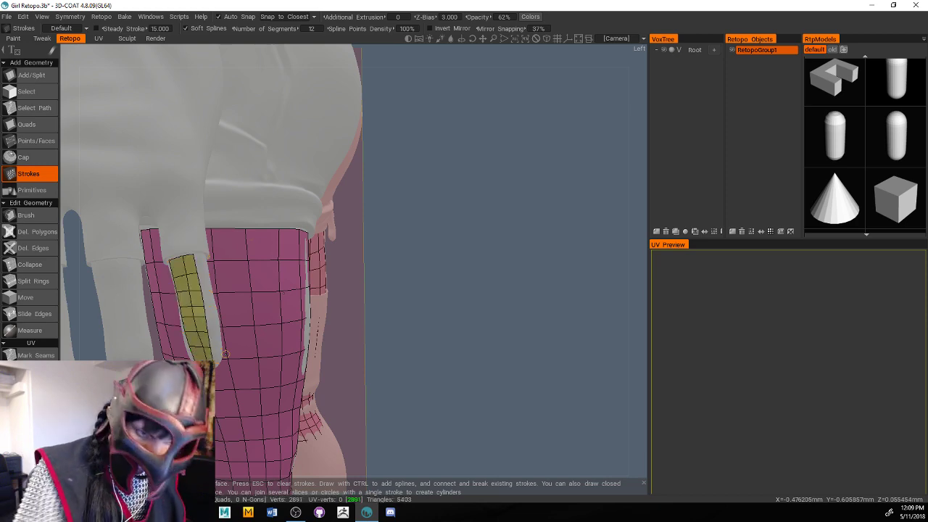
# Slice the ring finger with evenly spaced crosswise strokes from the glove opening down to its tip
pyautogui.moveTo(478, 239); pyautogui.dragTo(547, 245)
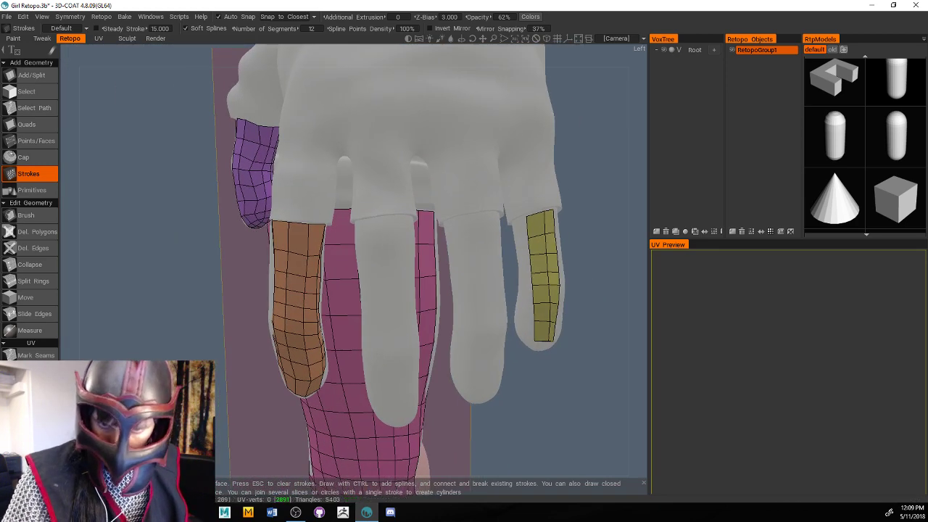
pyautogui.moveTo(636, 229); pyautogui.dragTo(631, 254)
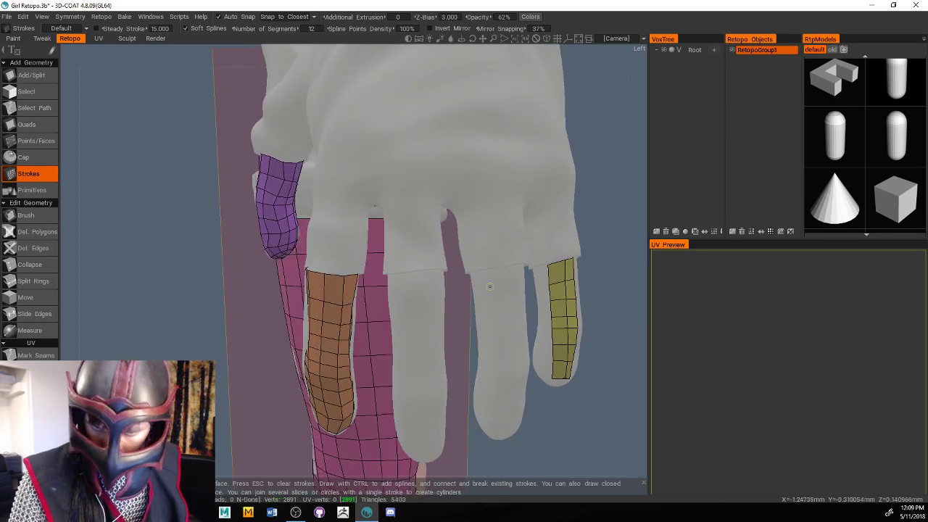
pyautogui.moveTo(532, 272); pyautogui.dragTo(523, 297)
pyautogui.moveTo(468, 323)
pyautogui.mouseDown()
pyautogui.moveTo(529, 320)
pyautogui.moveTo(530, 335)
pyautogui.mouseUp()
pyautogui.moveTo(470, 354); pyautogui.dragTo(533, 357)
pyautogui.moveTo(472, 364); pyautogui.dragTo(524, 371)
pyautogui.click(530, 374)
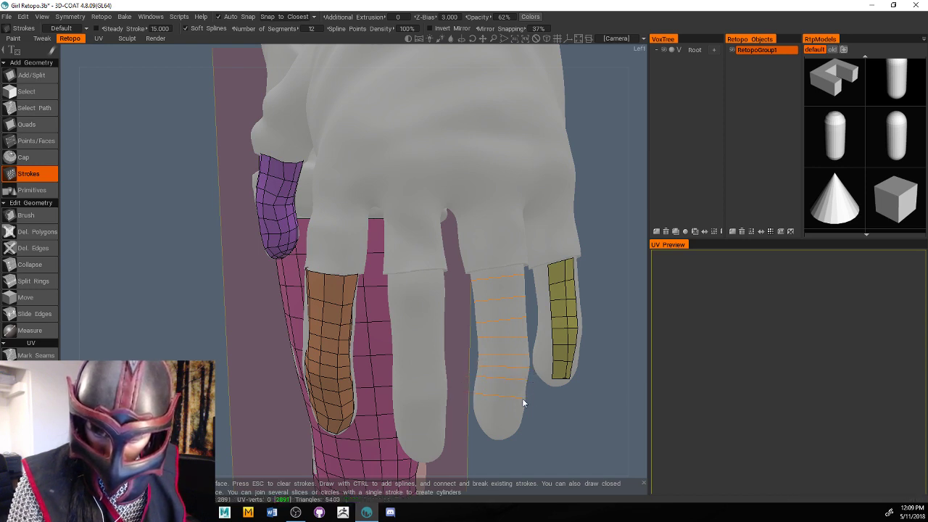
pyautogui.moveTo(473, 433); pyautogui.dragTo(527, 430)
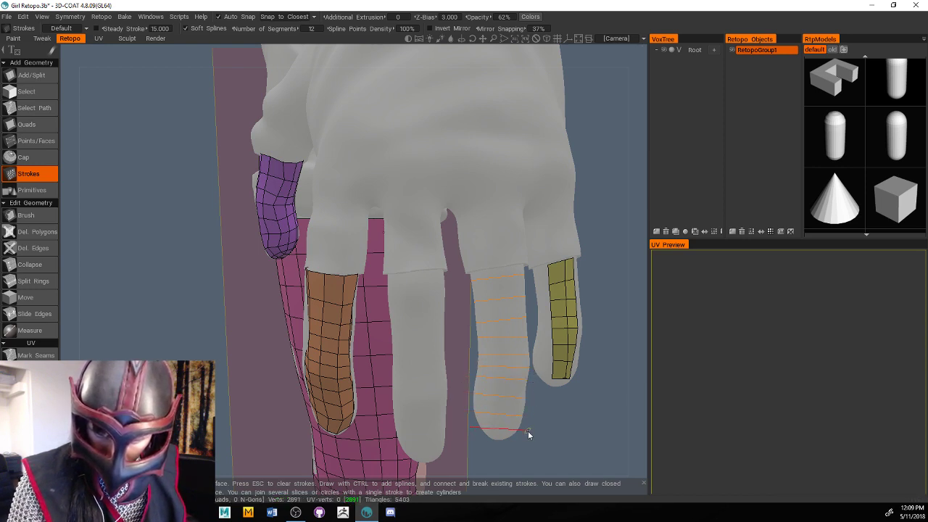
# Draw three lengthwise strokes down the ring finger across its slices and build the quad mesh from them
pyautogui.moveTo(479, 266); pyautogui.dragTo(484, 356)
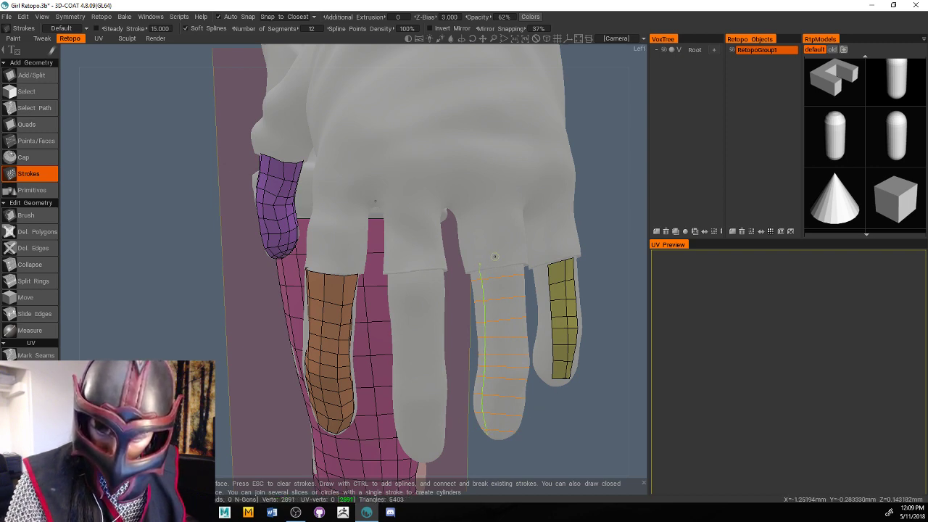
pyautogui.moveTo(495, 256); pyautogui.dragTo(503, 344)
pyautogui.moveTo(497, 424); pyautogui.dragTo(497, 435)
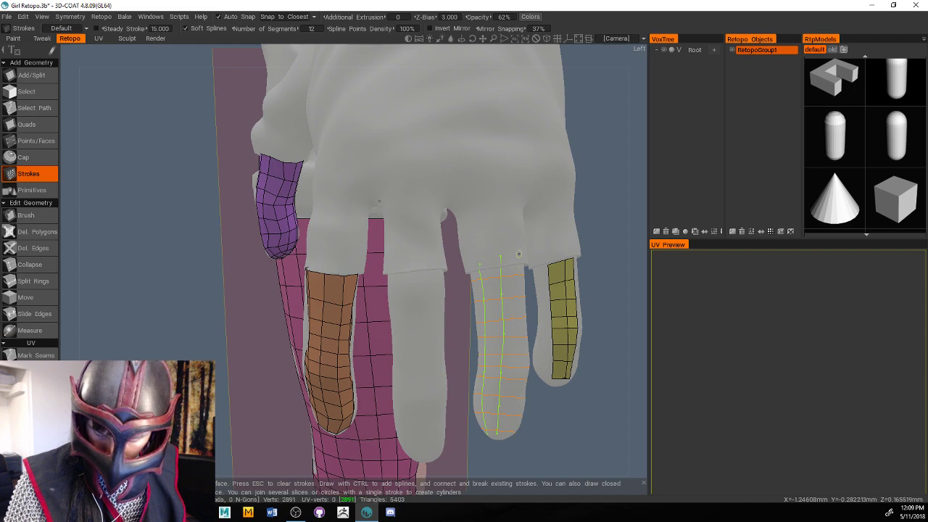
pyautogui.moveTo(515, 288); pyautogui.dragTo(517, 345)
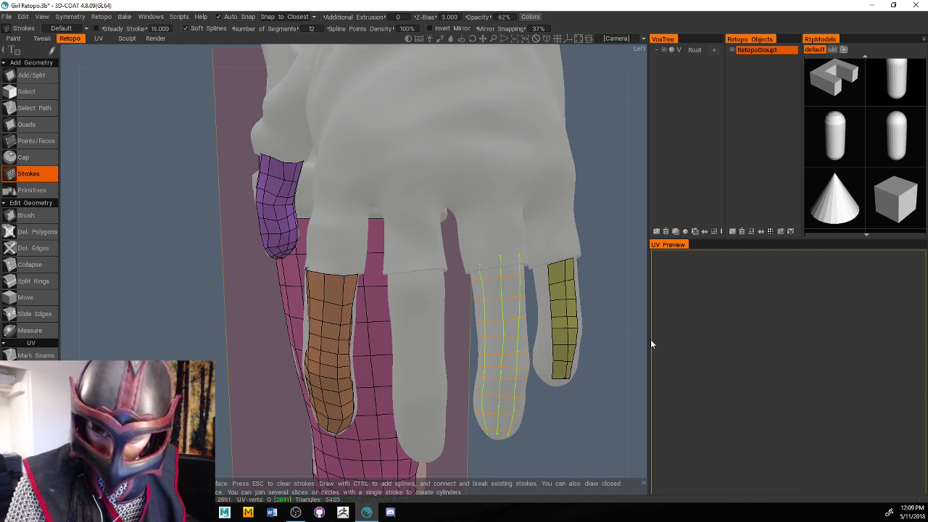
pyautogui.moveTo(639, 348); pyautogui.dragTo(615, 343)
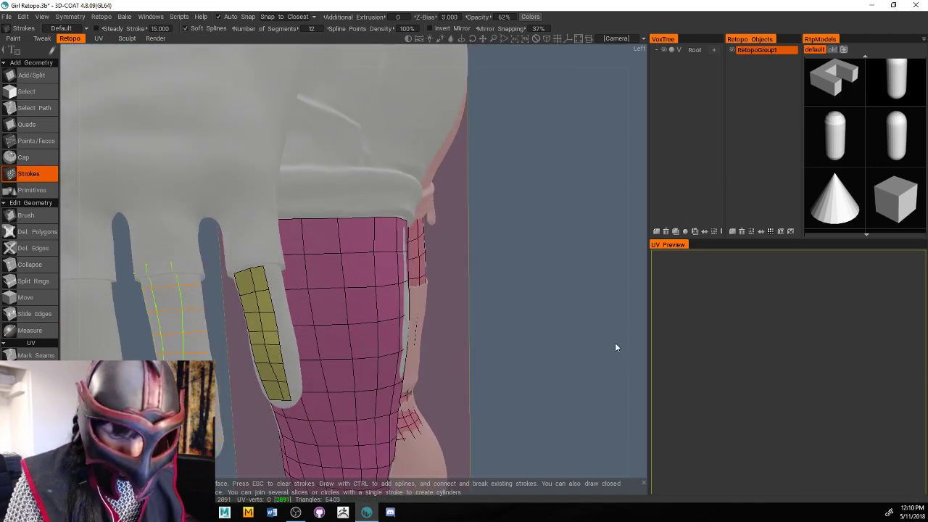
pyautogui.moveTo(608, 230)
pyautogui.mouseDown()
pyautogui.moveTo(632, 218)
pyautogui.moveTo(656, 227)
pyautogui.moveTo(650, 216)
pyautogui.mouseUp()
pyautogui.moveTo(184, 142); pyautogui.dragTo(191, 206)
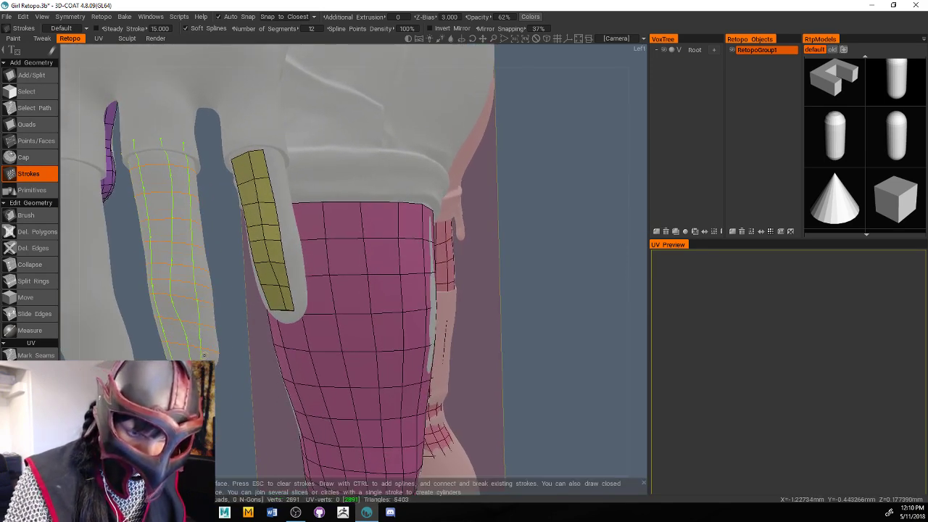
pyautogui.press('Return')
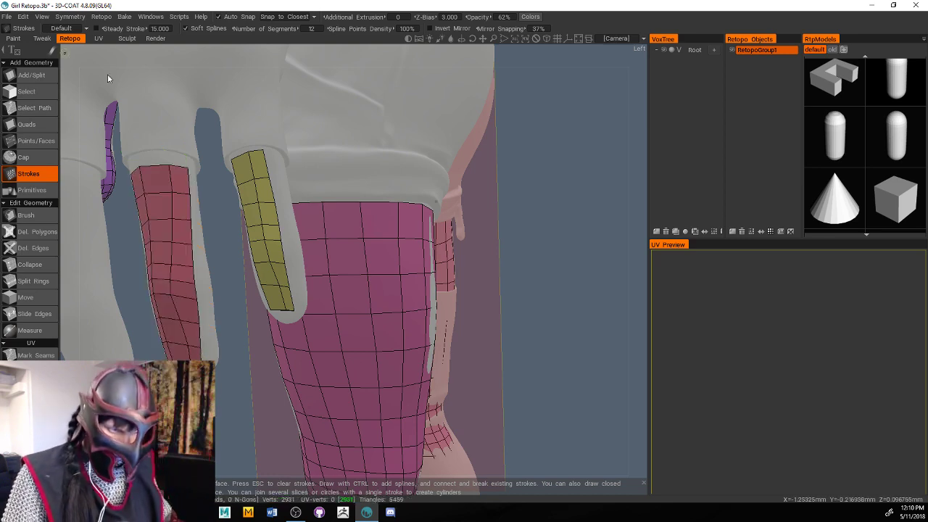
# Slice the uncovered middle finger with crosswise strokes from the glove opening to the fingertip
pyautogui.scroll(-3, 602, 246)
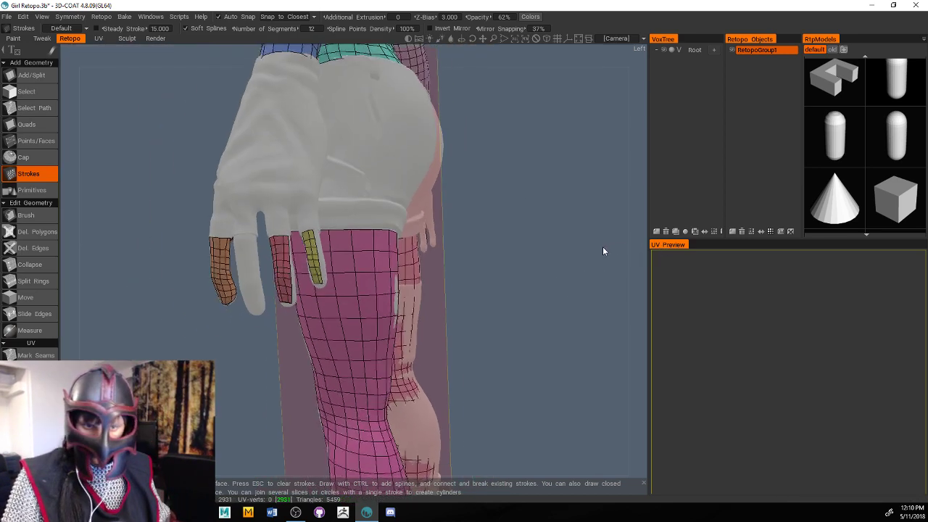
pyautogui.moveTo(602, 250); pyautogui.dragTo(578, 388)
pyautogui.moveTo(628, 405); pyautogui.dragTo(582, 283)
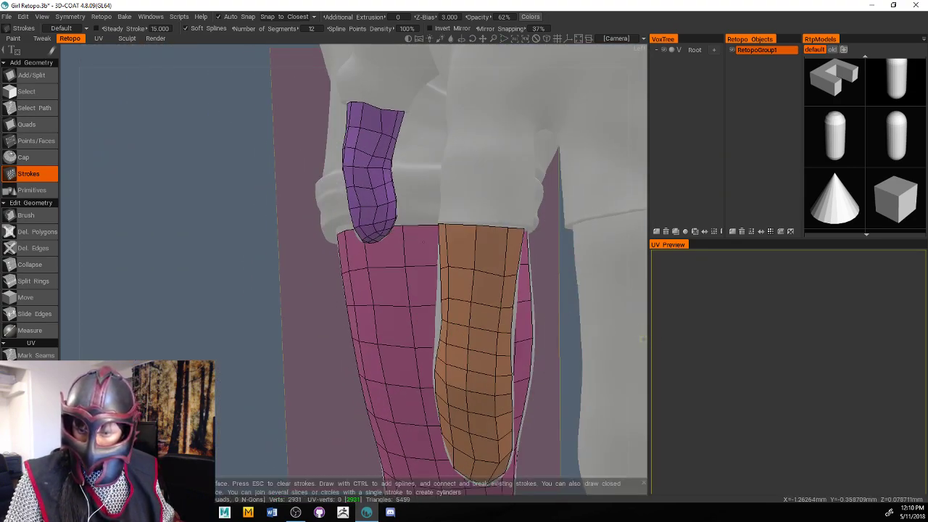
pyautogui.moveTo(652, 332); pyautogui.dragTo(607, 351)
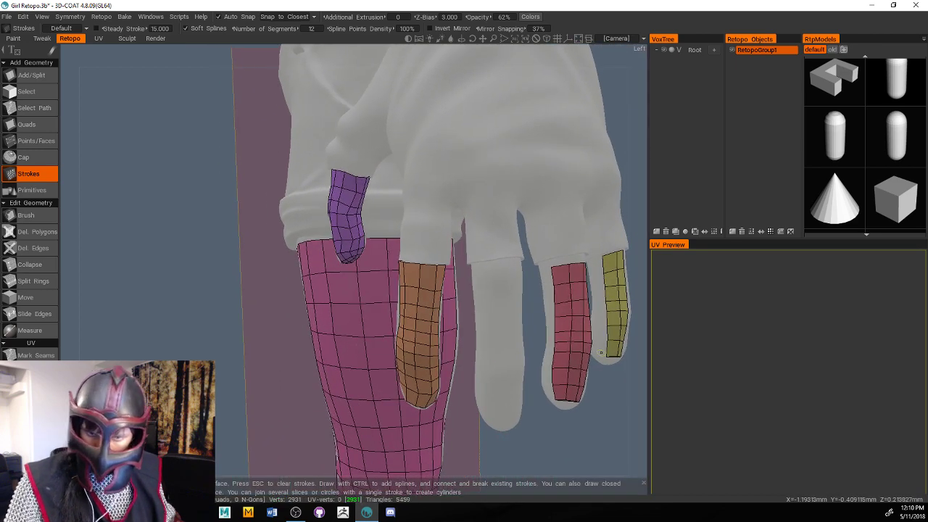
pyautogui.moveTo(634, 260); pyautogui.dragTo(639, 266)
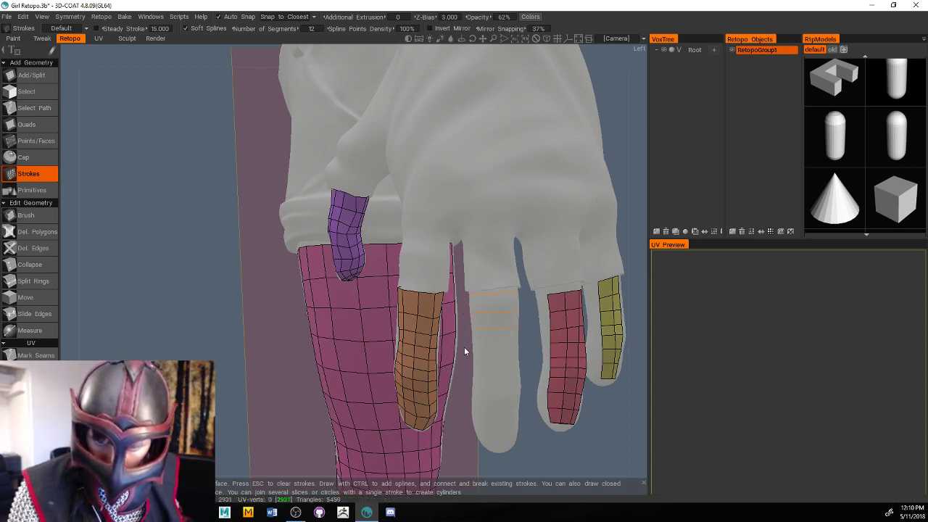
pyautogui.moveTo(522, 346); pyautogui.dragTo(524, 346)
pyautogui.moveTo(471, 362); pyautogui.dragTo(498, 367)
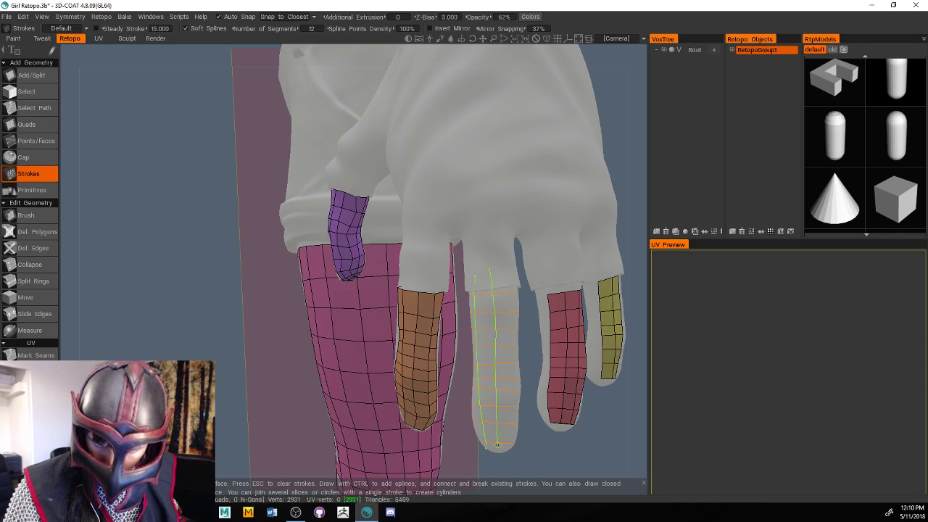
# Complete the three lengthwise strokes along the middle finger and generate its quad strip
pyautogui.moveTo(497, 445); pyautogui.dragTo(498, 450)
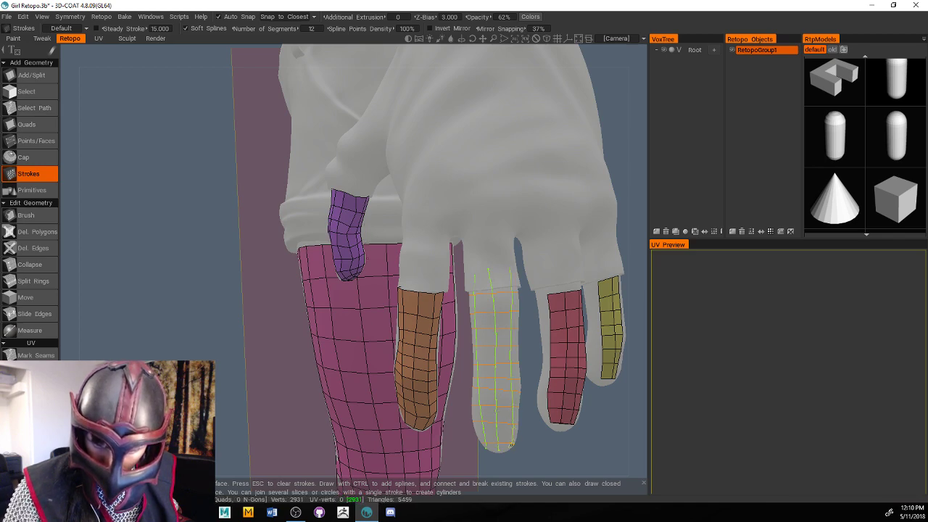
pyautogui.moveTo(638, 369); pyautogui.dragTo(581, 361)
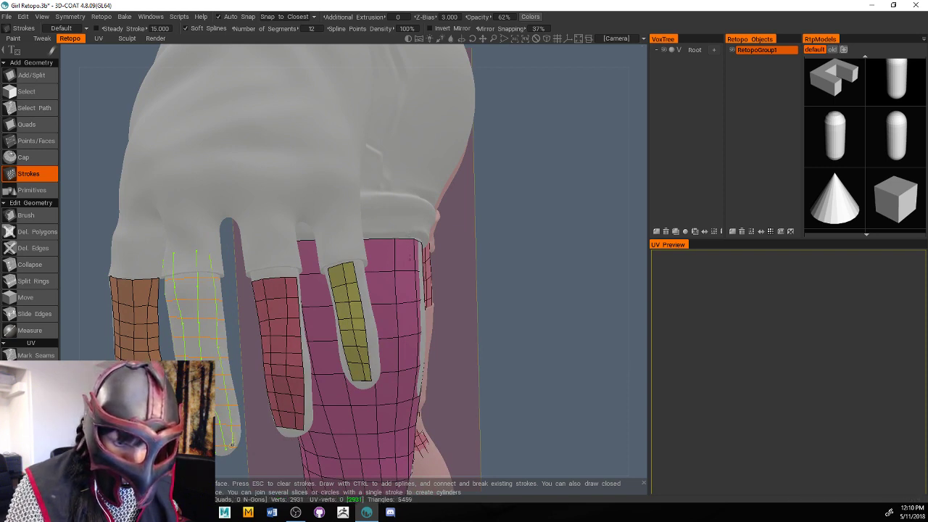
pyautogui.press('Return')
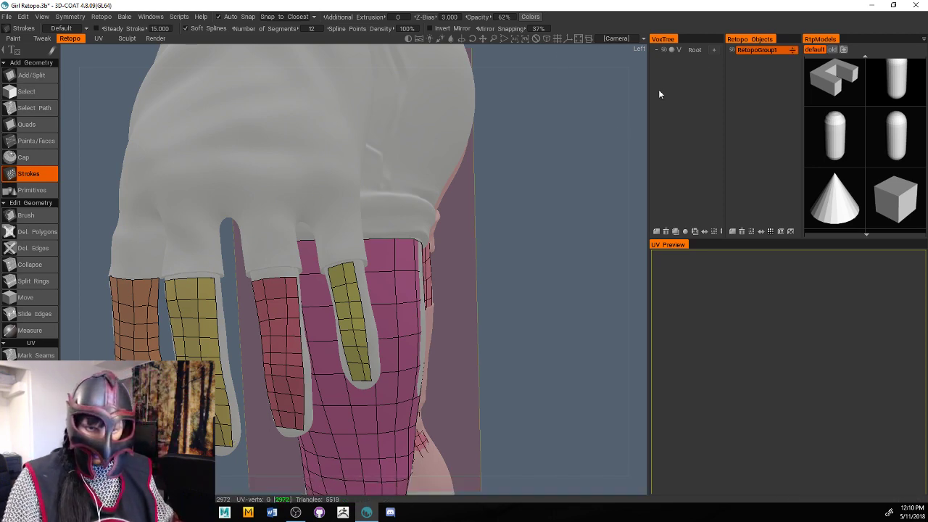
# Extend the little finger's strip around its outer side with a column of Quads faces from the glove opening towards the fingertip
pyautogui.moveTo(527, 277); pyautogui.dragTo(527, 237, button='middle')
pyautogui.scroll(-4, 527, 238)
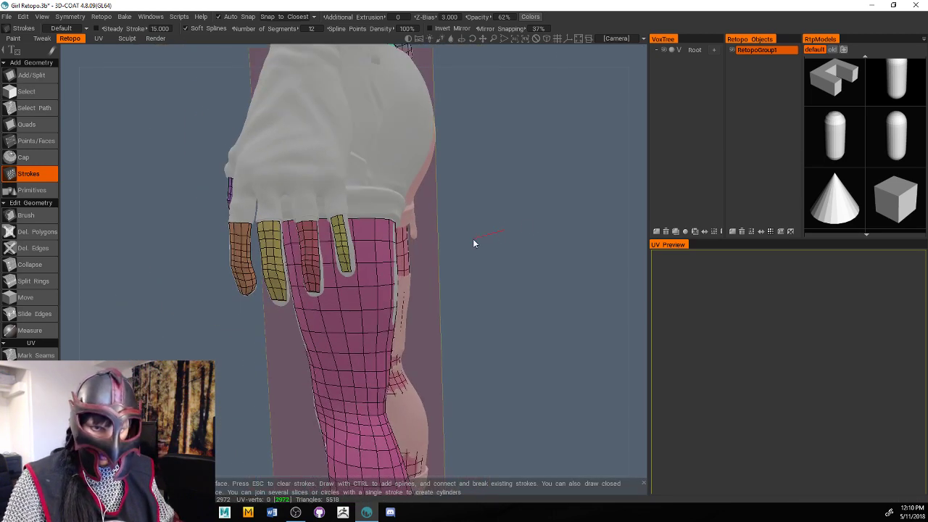
pyautogui.moveTo(645, 219); pyautogui.dragTo(479, 359)
pyautogui.scroll(3, 466, 345)
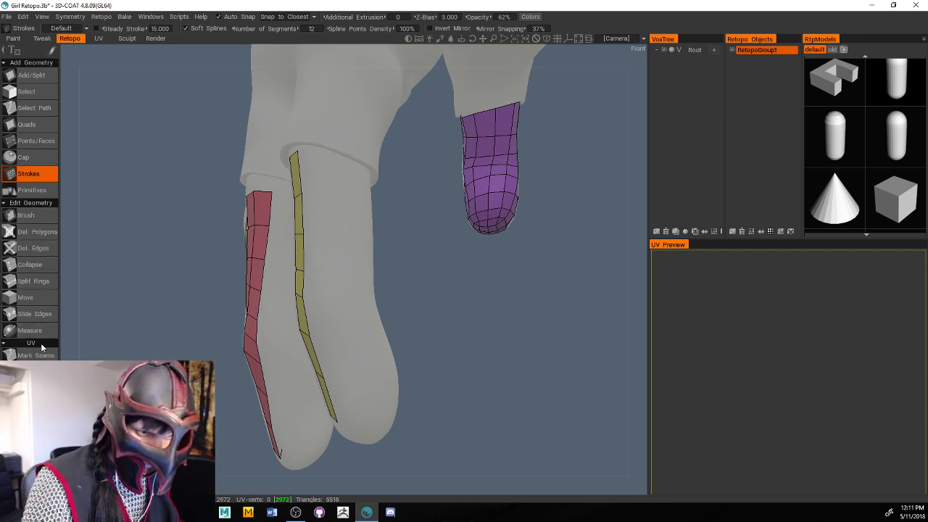
pyautogui.click(28, 124)
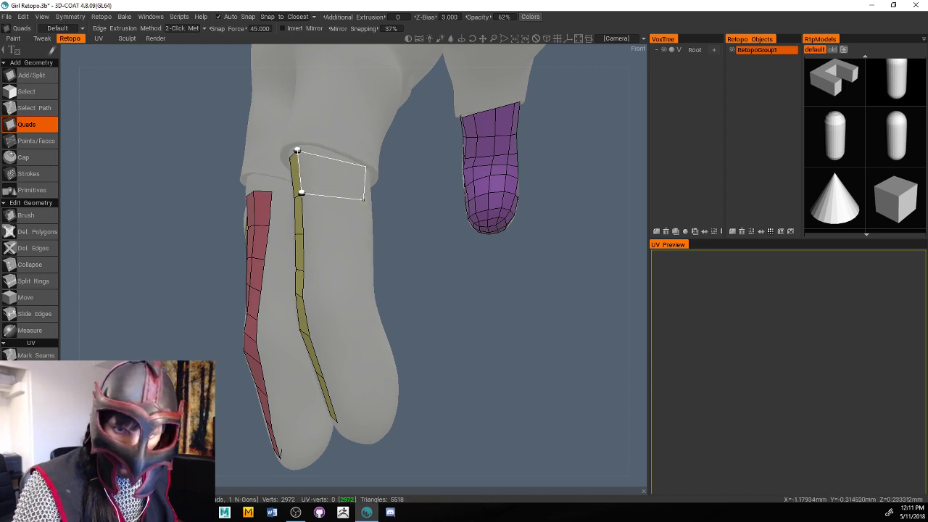
pyautogui.click(364, 200)
pyautogui.click(364, 238)
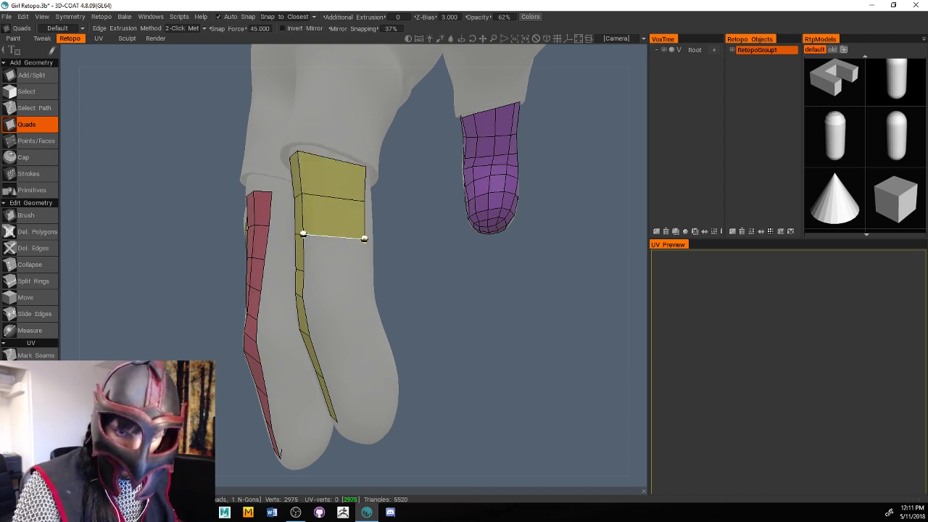
pyautogui.click(362, 273)
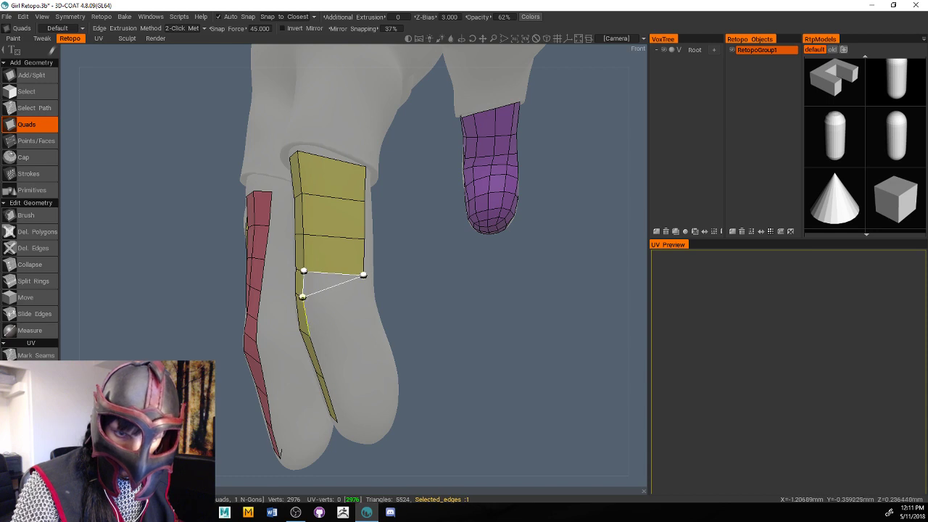
pyautogui.click(364, 298)
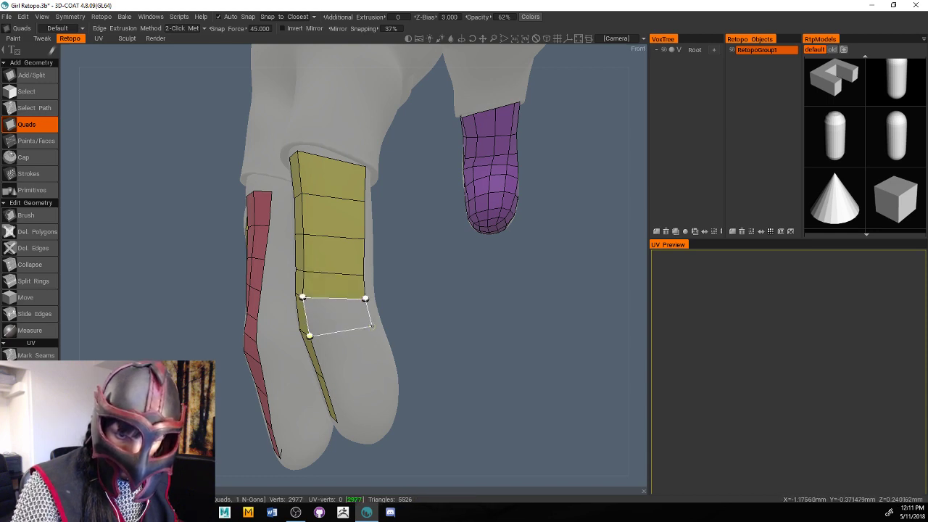
pyautogui.click(374, 328)
pyautogui.click(384, 358)
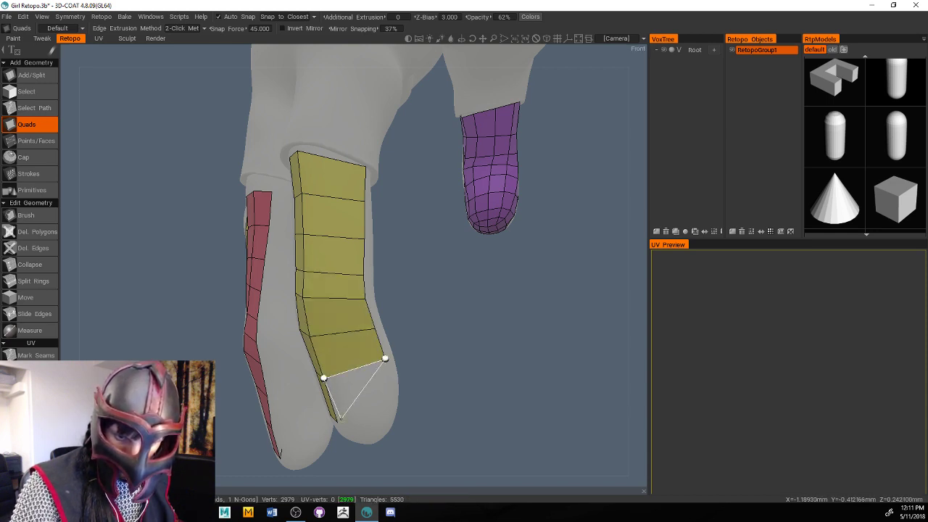
# Complete the yellow index finger's last quad near the fingertip and add six quads down the next column of the red middle finger
pyautogui.click(390, 402)
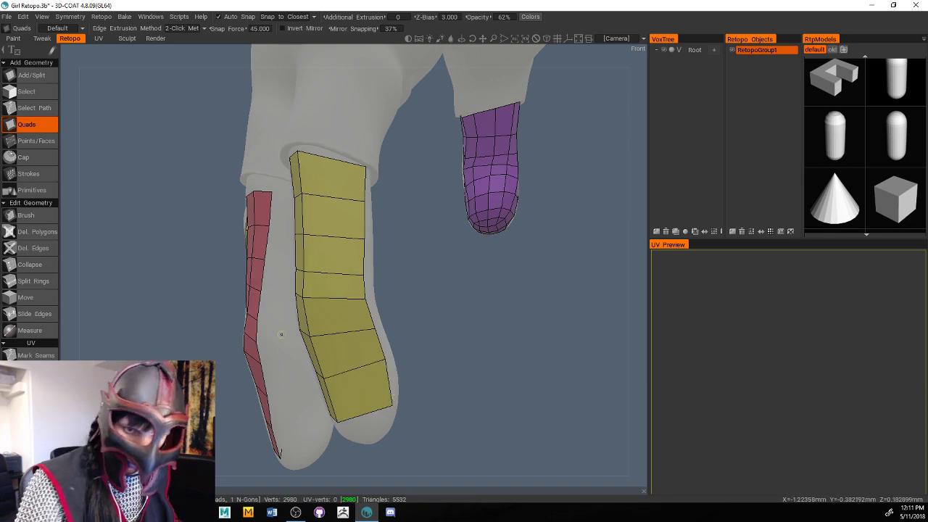
pyautogui.moveTo(460, 292); pyautogui.dragTo(488, 271)
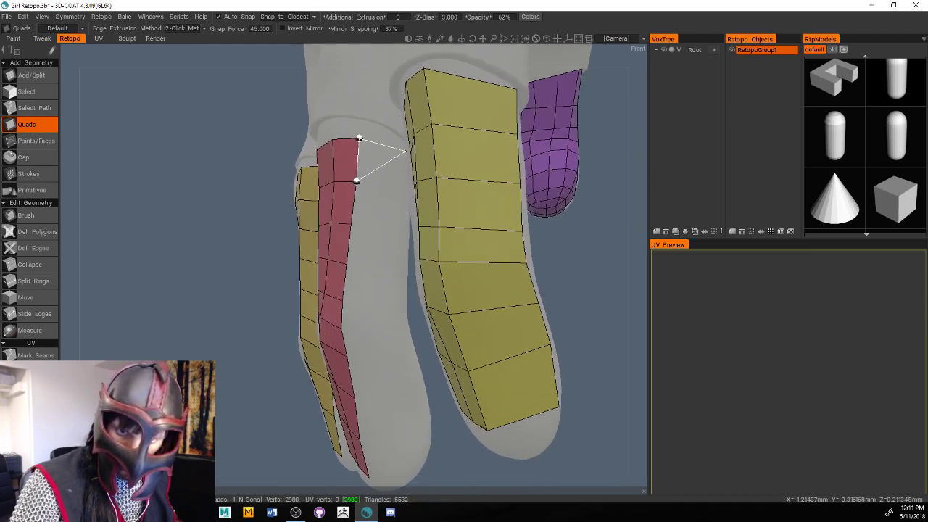
pyautogui.click(403, 192)
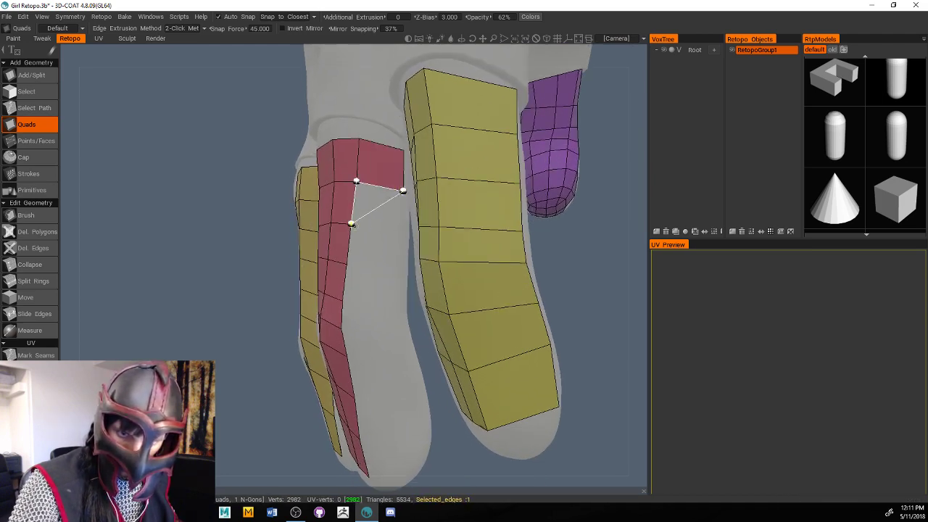
pyautogui.click(402, 231)
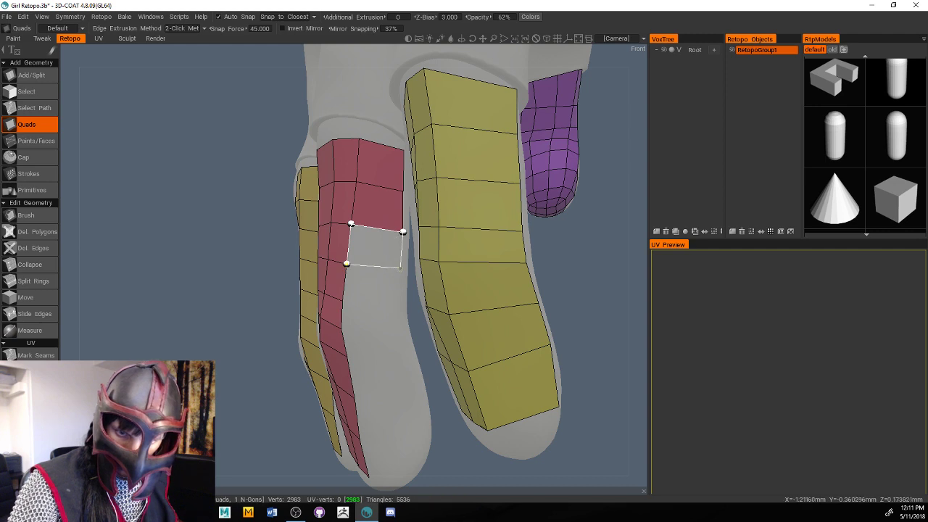
pyautogui.click(400, 267)
pyautogui.click(404, 305)
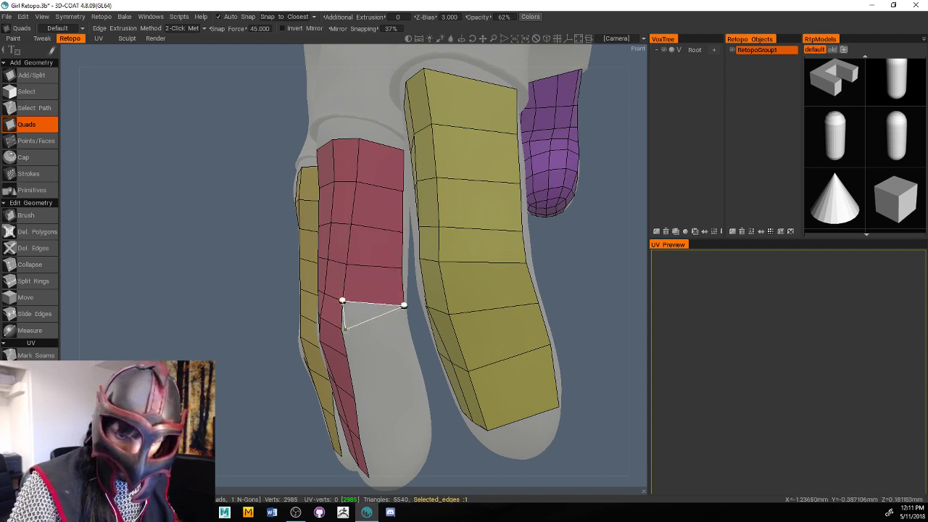
pyautogui.click(402, 328)
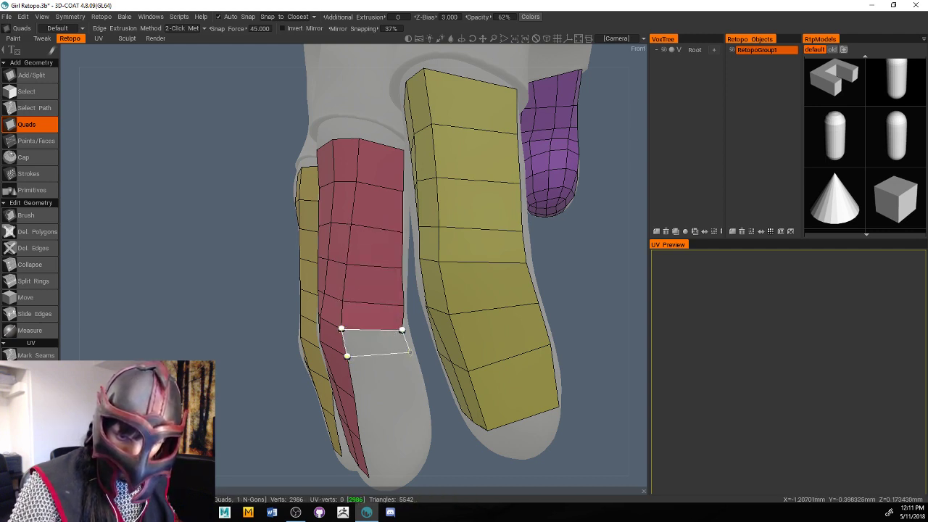
pyautogui.click(410, 352)
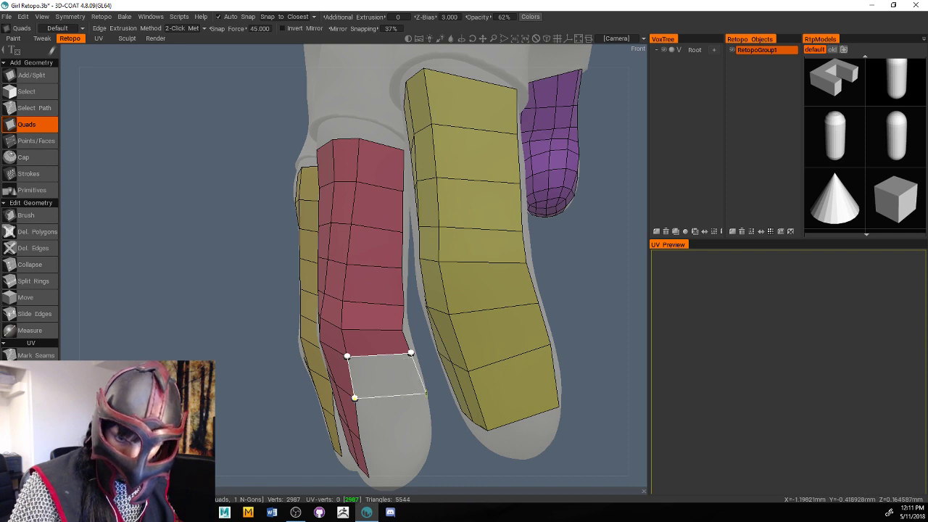
# Extend the middle finger's new column with three more quads to the end of the red strip near the fingertip
pyautogui.click(426, 393)
pyautogui.hotkey('ctrl', 'z')
pyautogui.moveTo(408, 388); pyautogui.dragTo(403, 366, button='middle')
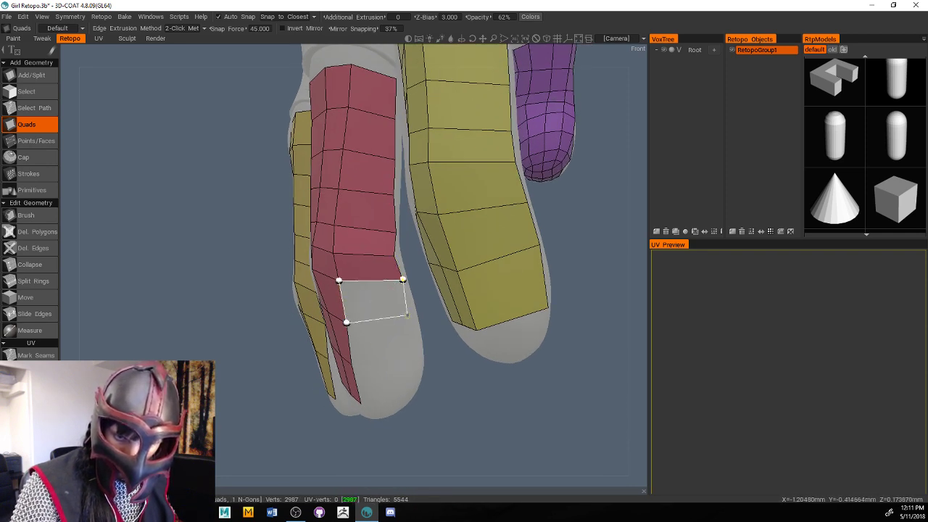
pyautogui.click(411, 317)
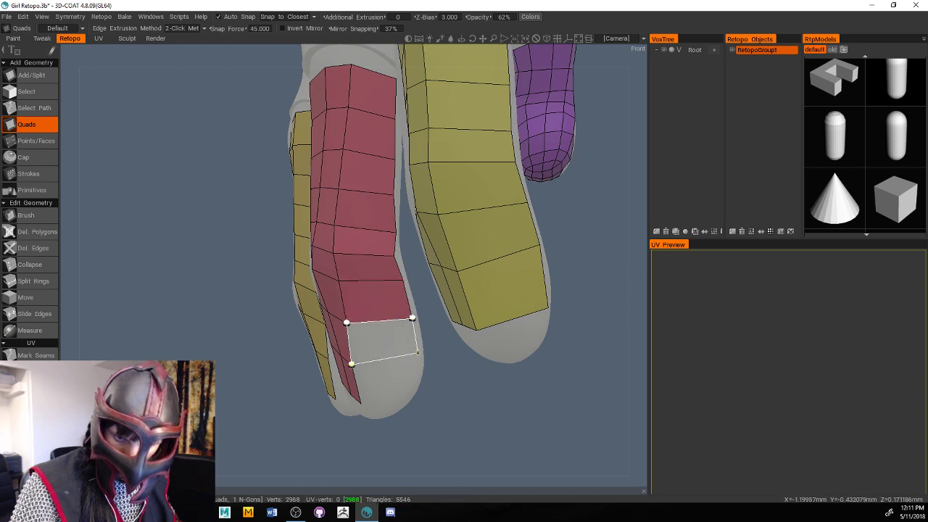
pyautogui.click(418, 353)
pyautogui.click(413, 389)
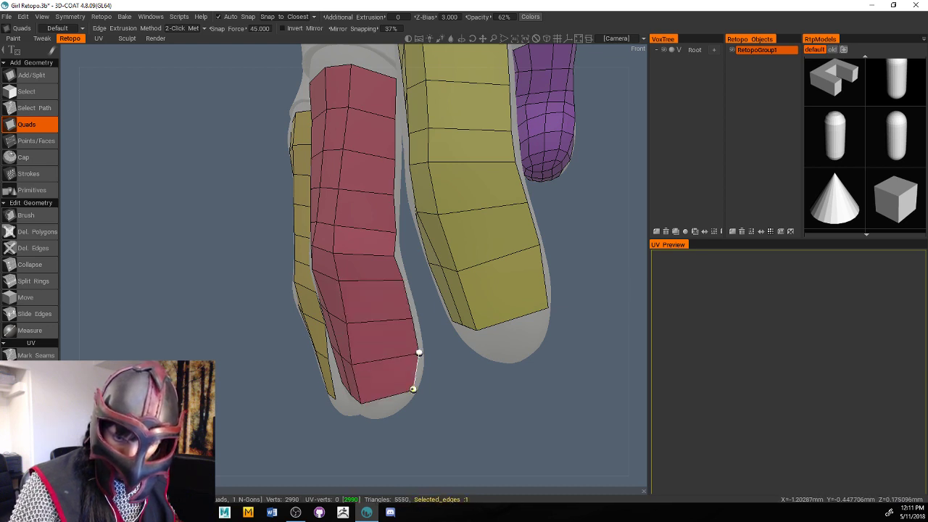
# Examine the yellow ring finger strip and the uncovered surface beside it from several angles
pyautogui.keyDown('alt'); pyautogui.moveTo(469, 385); pyautogui.dragTo(462, 405); pyautogui.keyUp('alt')
pyautogui.keyDown('alt'); pyautogui.moveTo(381, 424); pyautogui.dragTo(369, 420, button='right'); pyautogui.keyUp('alt')
pyautogui.moveTo(369, 421)
pyautogui.keyDown('alt'); pyautogui.mouseDown()
pyautogui.moveTo(355, 417)
pyautogui.moveTo(363, 426)
pyautogui.mouseUp(); pyautogui.keyUp('alt')
pyautogui.keyDown('alt'); pyautogui.moveTo(364, 431); pyautogui.dragTo(381, 430, button='right'); pyautogui.keyUp('alt')
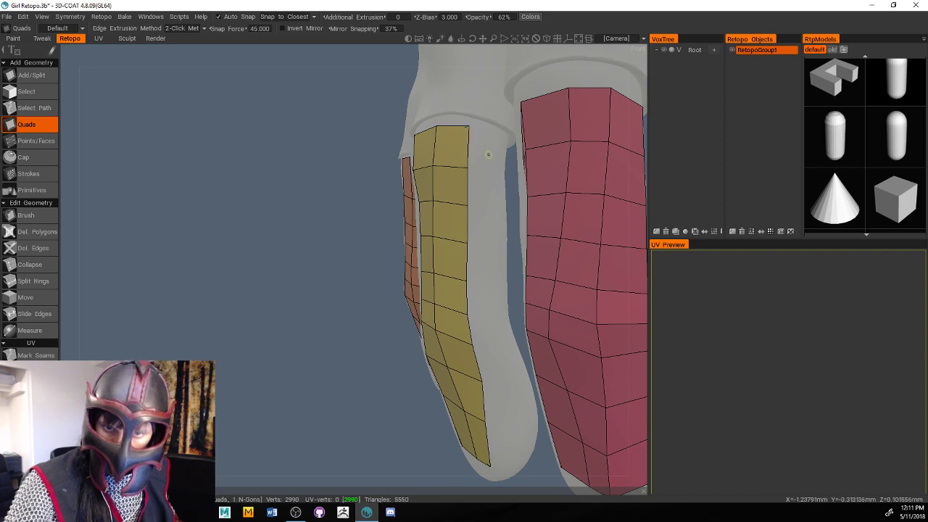
pyautogui.keyDown('alt'); pyautogui.moveTo(413, 237); pyautogui.dragTo(341, 333); pyautogui.keyUp('alt')
pyautogui.moveTo(341, 332)
pyautogui.keyDown('alt'); pyautogui.mouseDown(button='right')
pyautogui.moveTo(269, 333)
pyautogui.moveTo(342, 329)
pyautogui.mouseUp(button='right'); pyautogui.keyUp('alt')
pyautogui.keyDown('alt'); pyautogui.moveTo(342, 329); pyautogui.dragTo(354, 338); pyautogui.keyUp('alt')
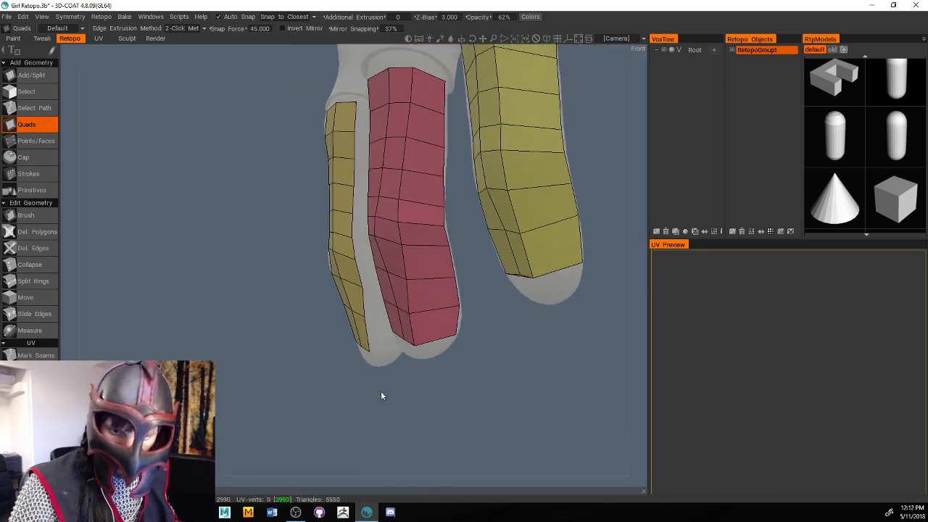
pyautogui.moveTo(382, 394)
pyautogui.keyDown('alt'); pyautogui.mouseDown()
pyautogui.moveTo(365, 356)
pyautogui.moveTo(378, 387)
pyautogui.mouseUp(); pyautogui.keyUp('alt')
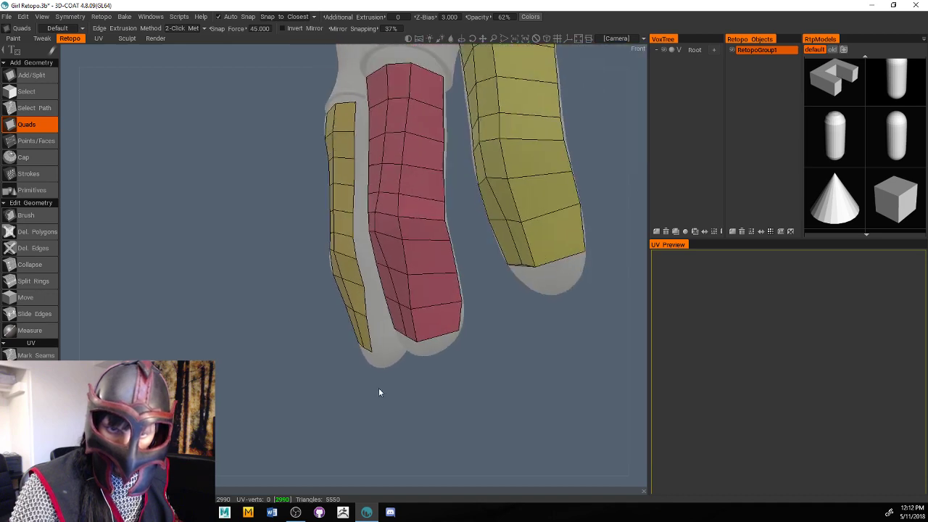
pyautogui.keyDown('alt'); pyautogui.moveTo(378, 387); pyautogui.dragTo(350, 402, button='right'); pyautogui.keyUp('alt')
pyautogui.keyDown('alt'); pyautogui.moveTo(350, 402); pyautogui.dragTo(394, 374); pyautogui.keyUp('alt')
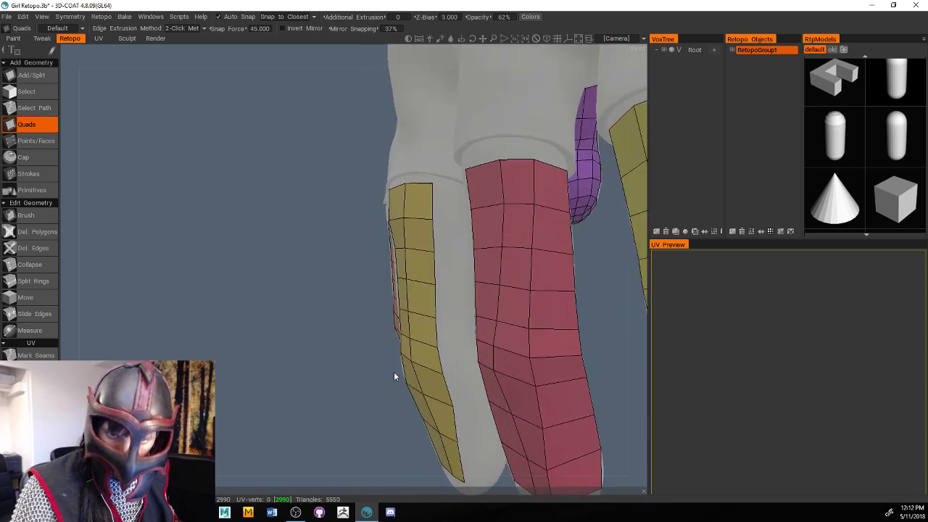
pyautogui.click(36, 231)
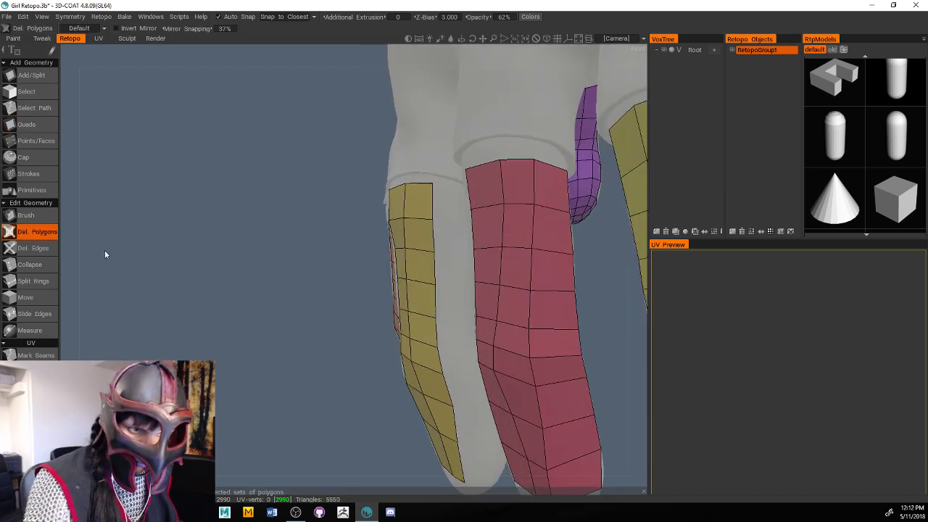
pyautogui.click(417, 201)
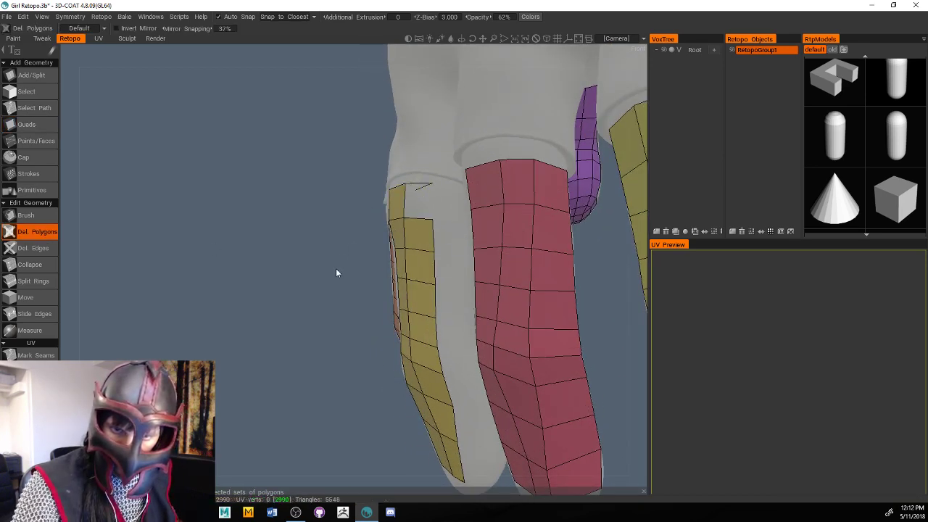
pyautogui.keyDown('alt'); pyautogui.moveTo(337, 271); pyautogui.dragTo(337, 288); pyautogui.keyUp('alt')
pyautogui.click(418, 239)
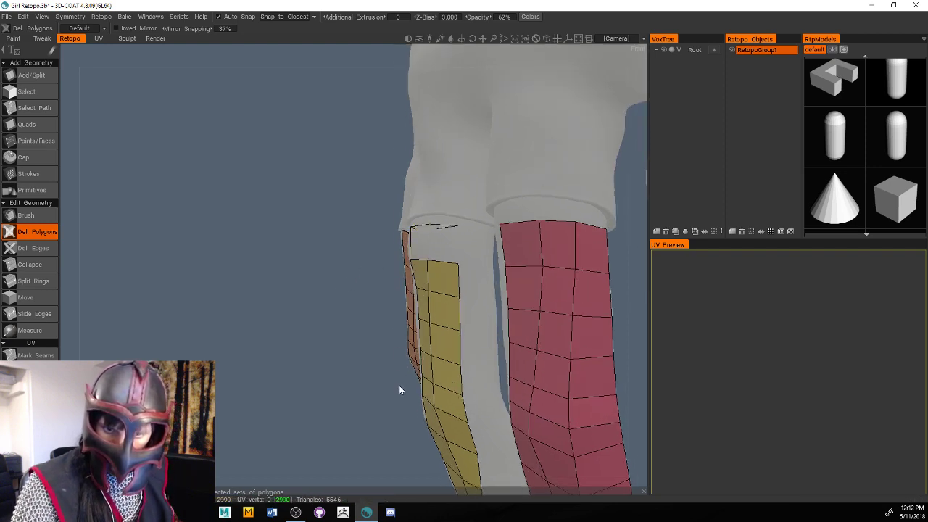
pyautogui.hotkey('ctrl', 'z')
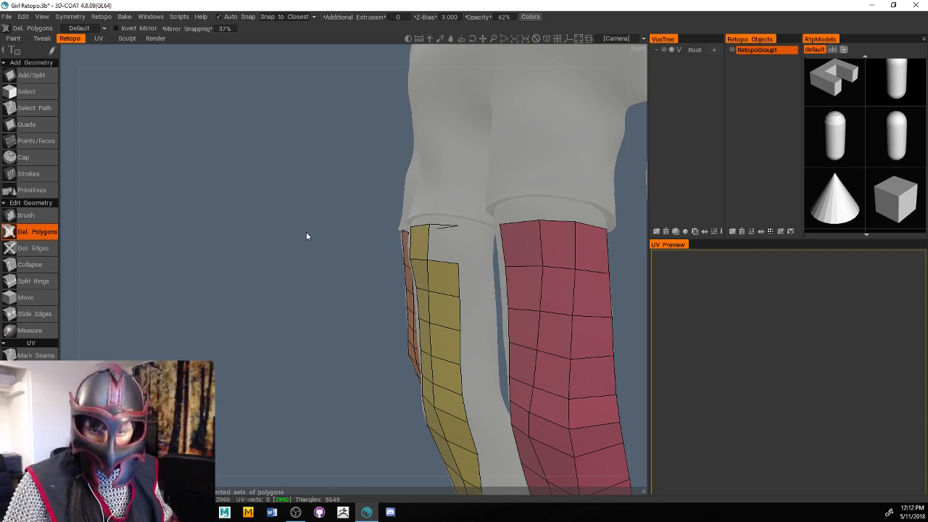
pyautogui.moveTo(306, 236); pyautogui.dragTo(309, 272)
pyautogui.scroll(5, 307, 271)
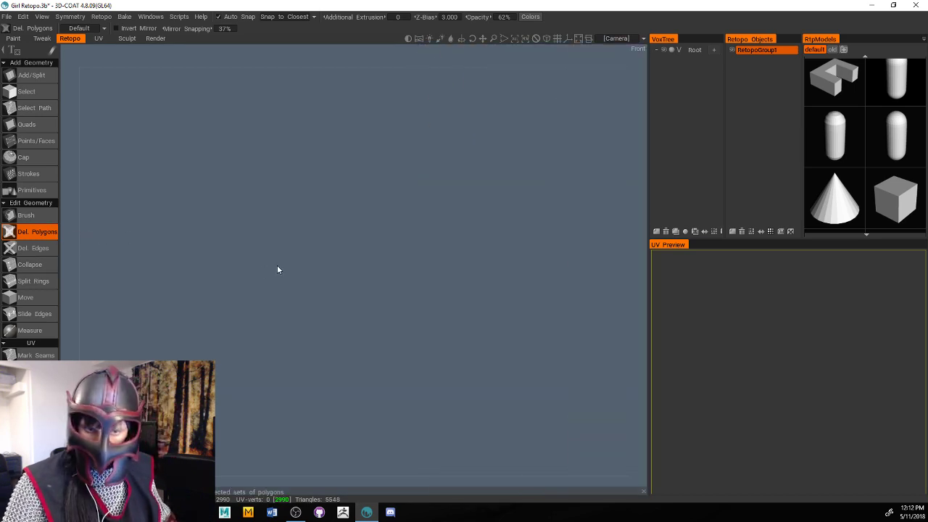
pyautogui.press('q')
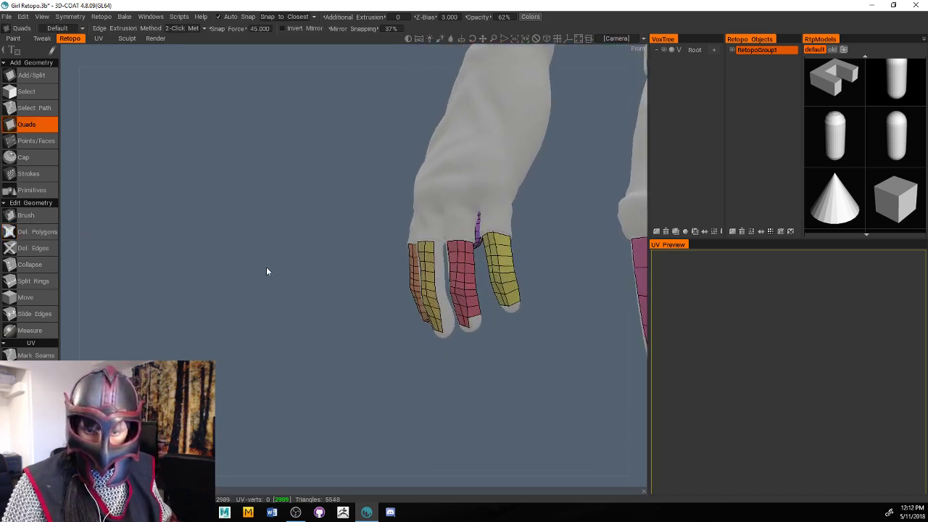
pyautogui.moveTo(267, 271); pyautogui.dragTo(285, 292)
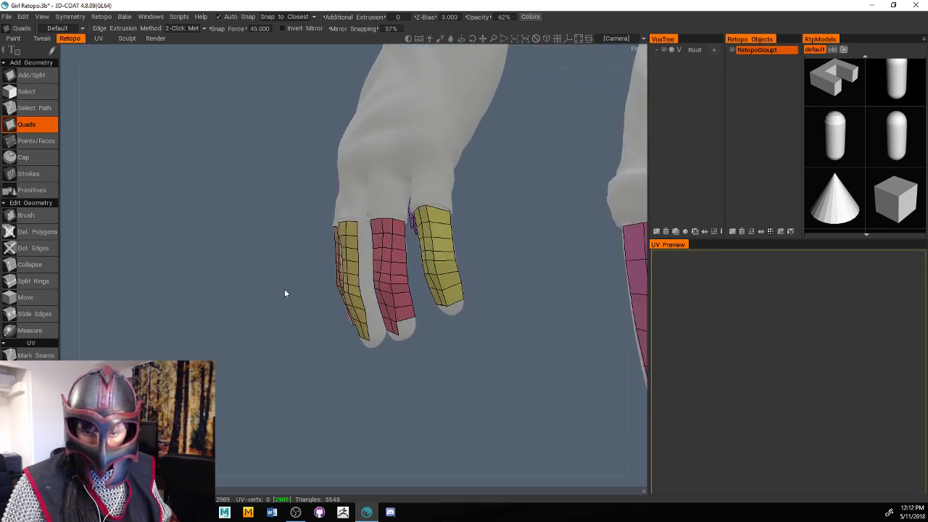
pyautogui.click(25, 16)
pyautogui.click(36, 38)
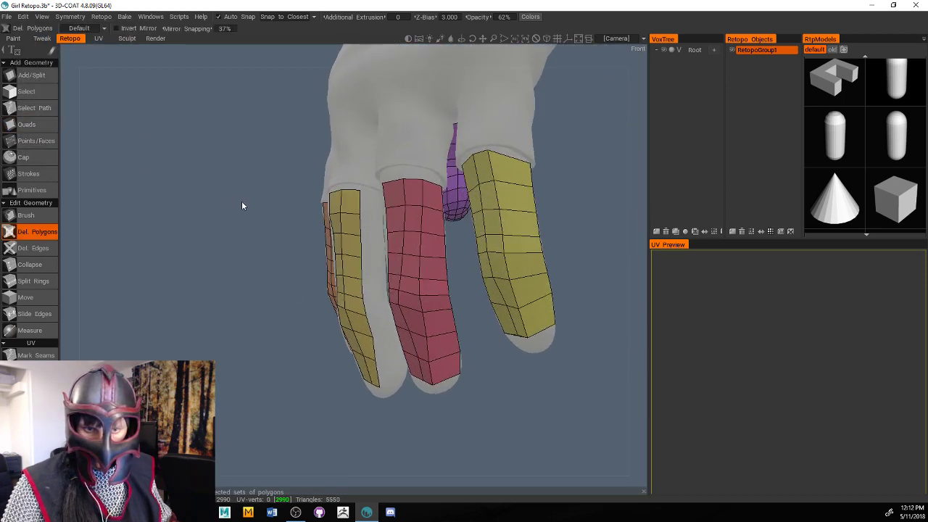
# Add the first three quads of a new column alongside the yellow ring finger strip with the Quads tool, starting at the finger's base
pyautogui.scroll(8, 241, 201)
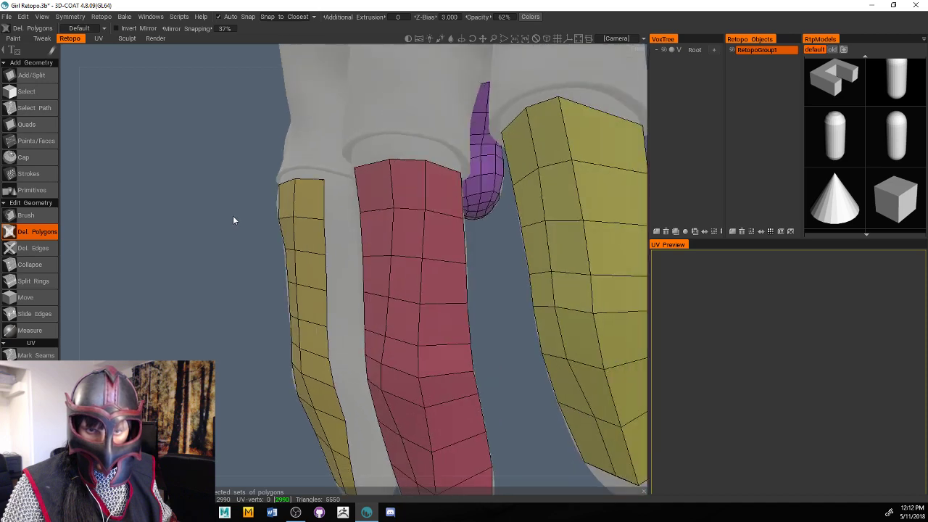
pyautogui.scroll(6, 235, 221)
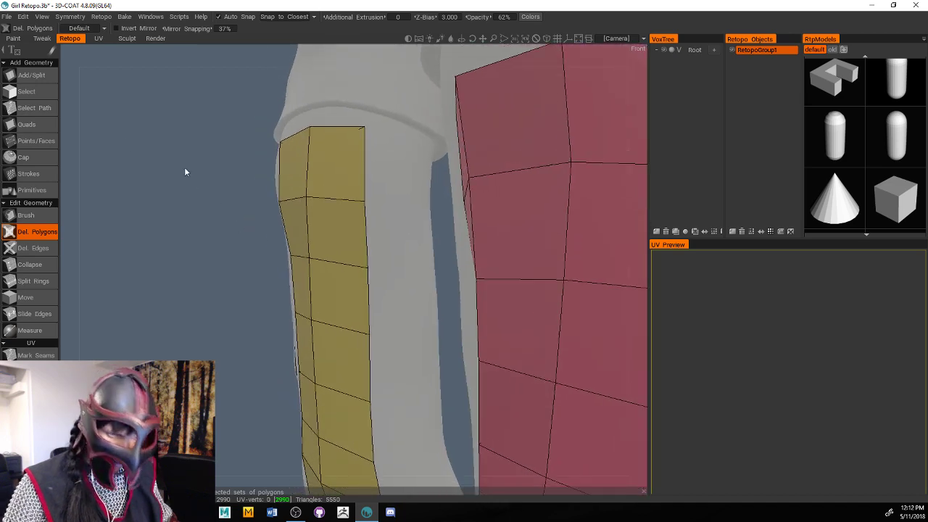
pyautogui.click(34, 124)
pyautogui.click(365, 163)
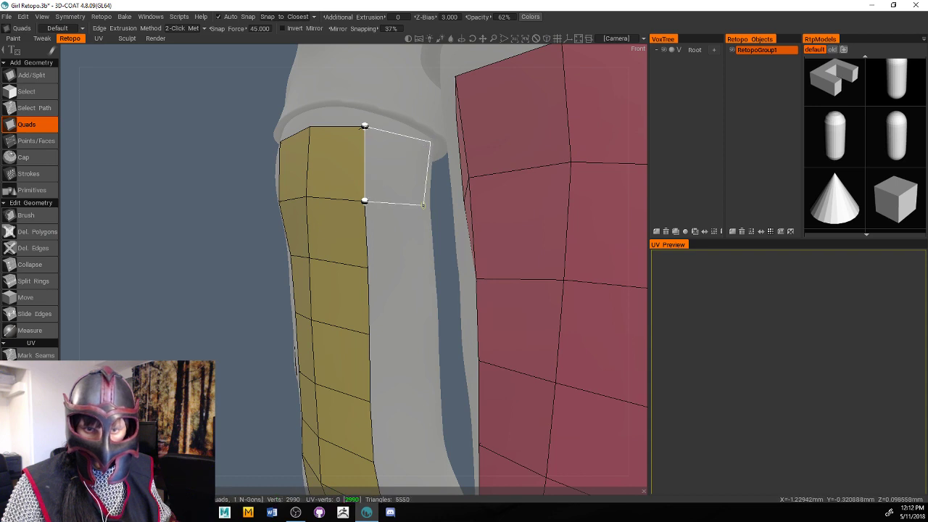
pyautogui.click(423, 205)
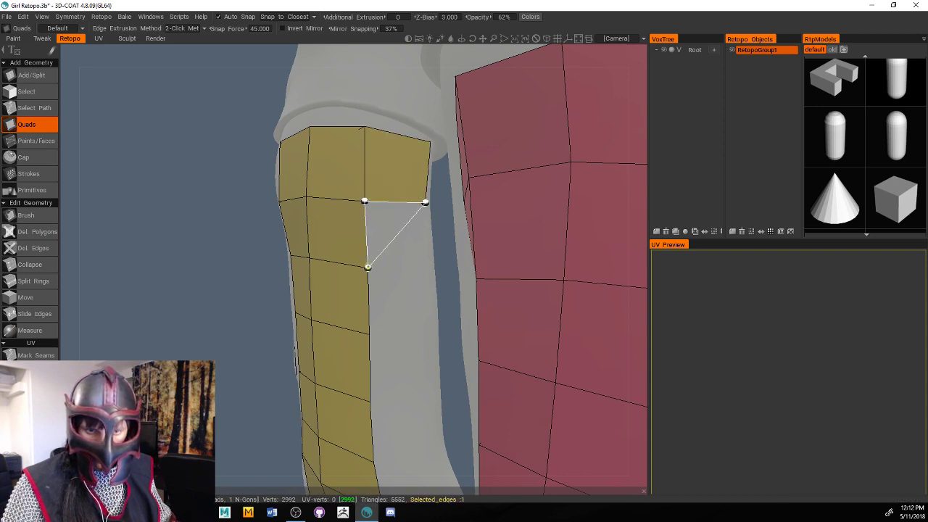
pyautogui.click(430, 270)
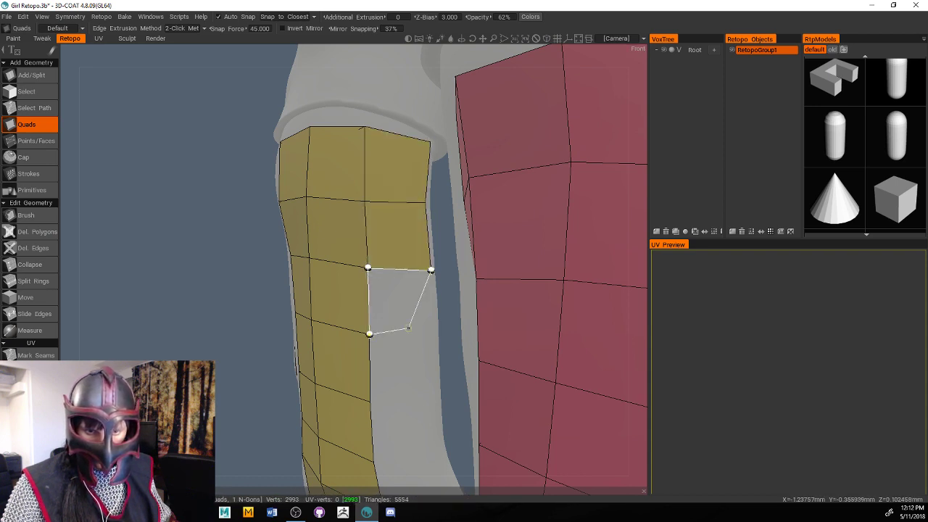
pyautogui.click(433, 330)
# Continue the ring finger's new column with three more quads down across the finger's bend
pyautogui.keyDown('alt'); pyautogui.moveTo(435, 327); pyautogui.dragTo(430, 300); pyautogui.keyUp('alt')
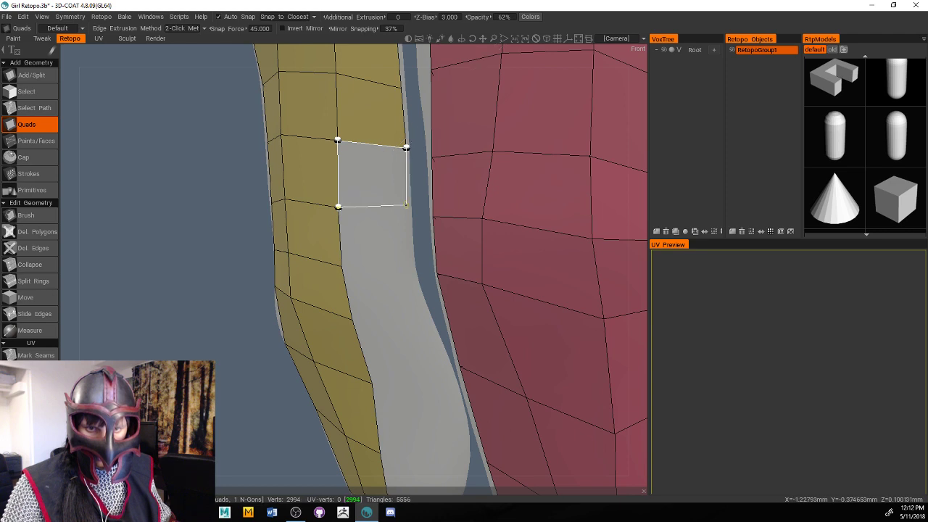
pyautogui.click(406, 206)
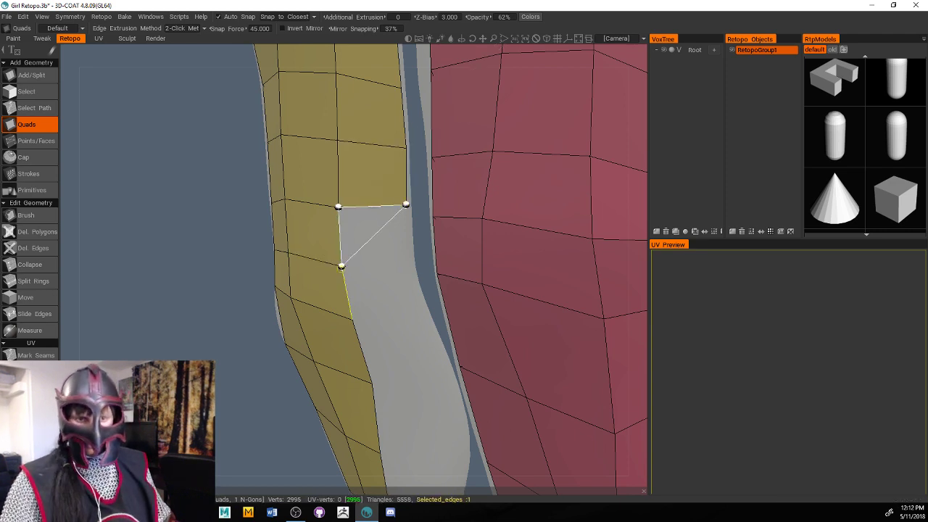
pyautogui.click(411, 257)
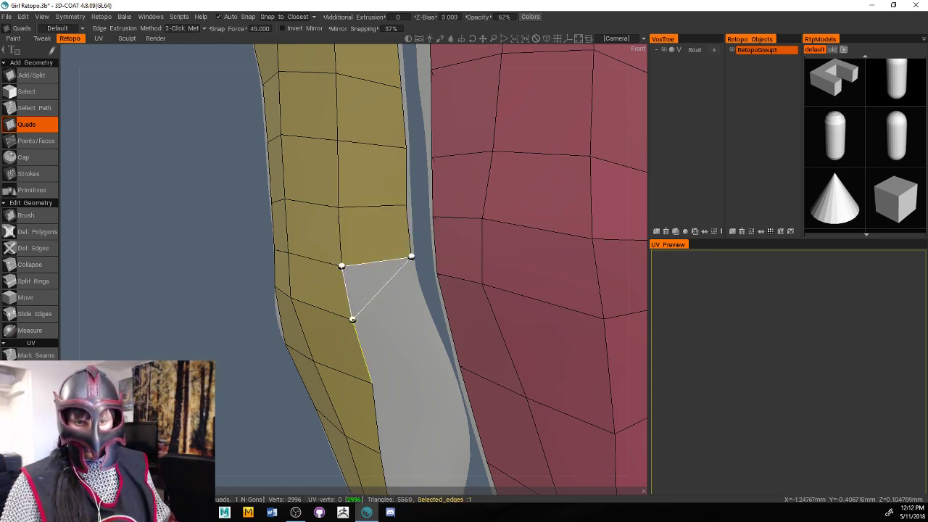
pyautogui.click(352, 320)
pyautogui.click(420, 300)
# Finish the ring finger's new column with three quads reaching the end of the yellow strip near the fingertip
pyautogui.moveTo(421, 300); pyautogui.dragTo(417, 281, button='middle')
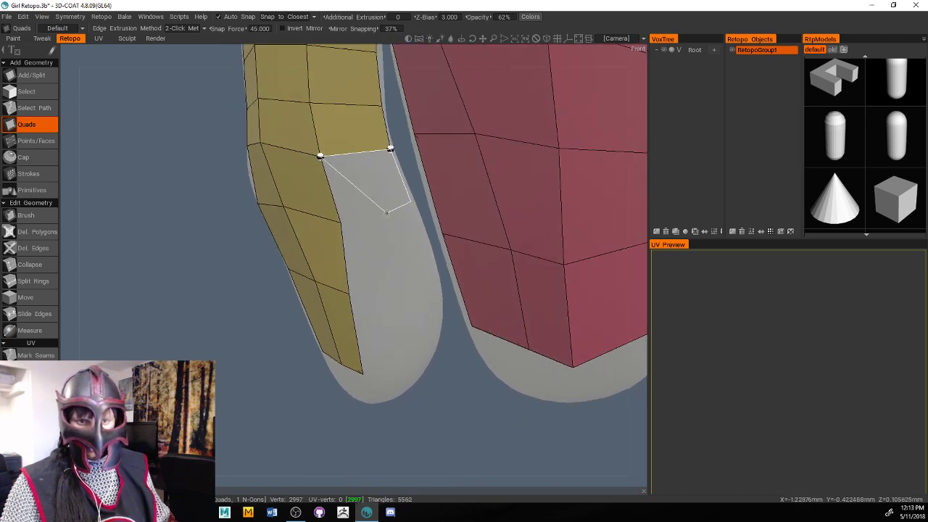
pyautogui.click(340, 221)
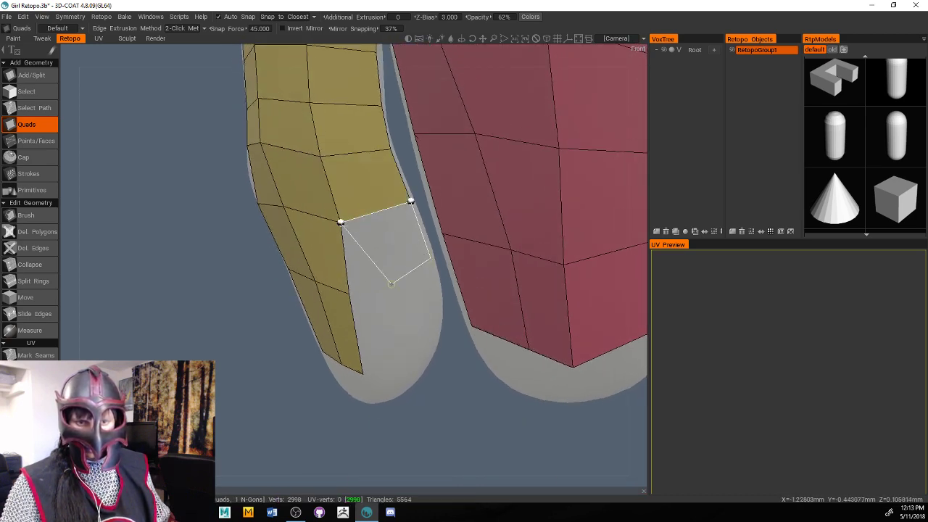
pyautogui.click(348, 293)
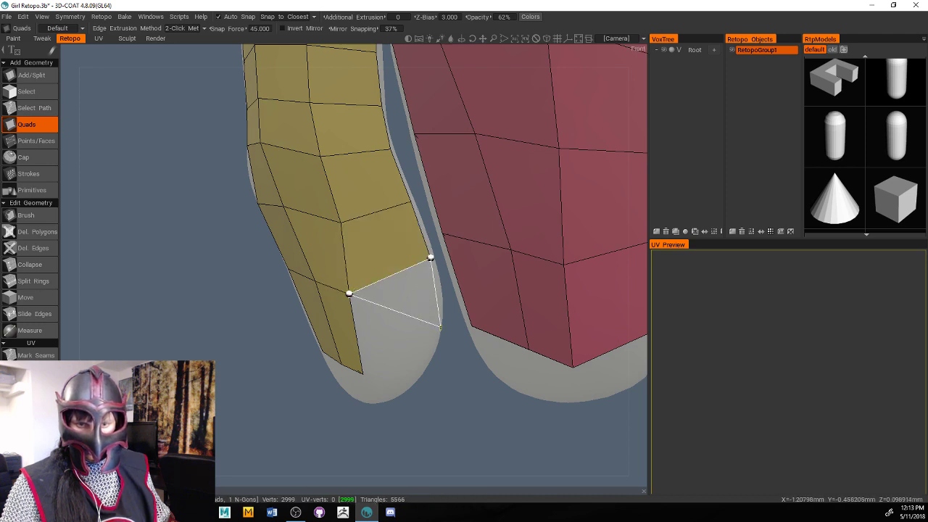
pyautogui.click(363, 372)
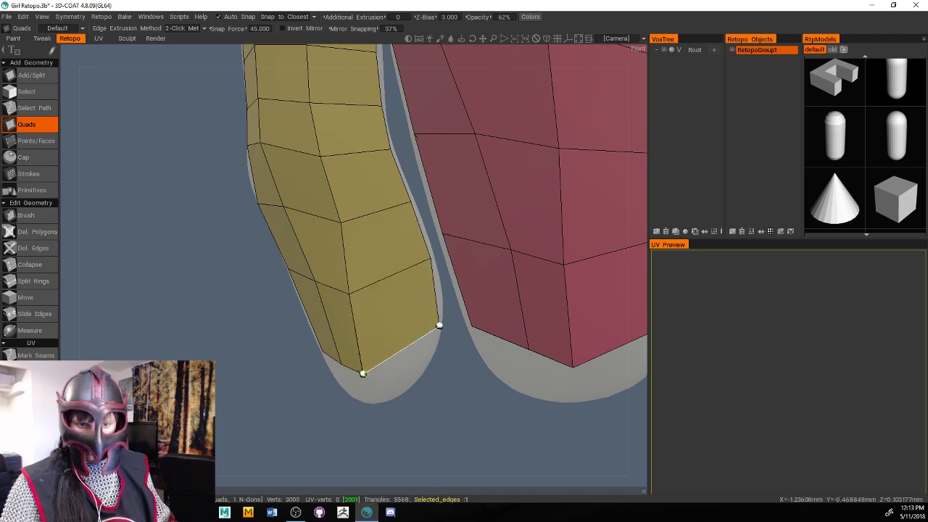
pyautogui.scroll(-5, 403, 416)
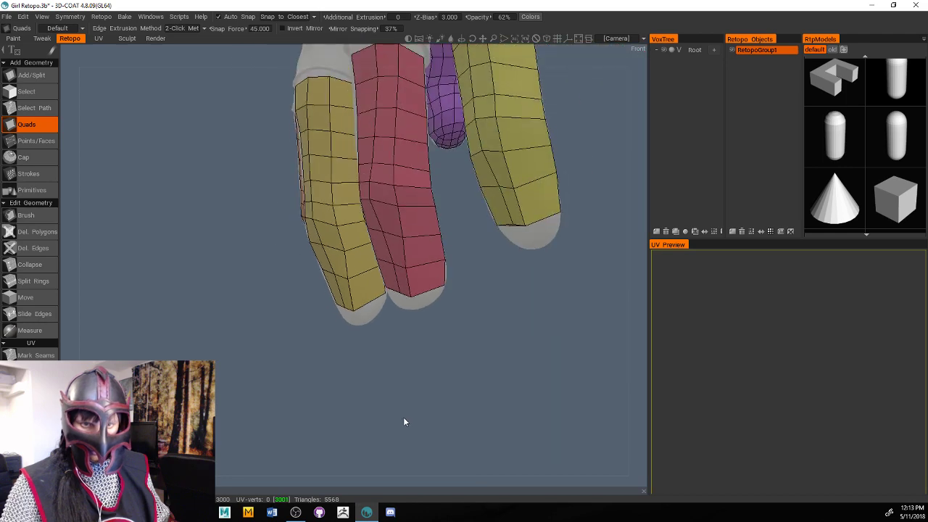
# Split the wide edge columns of the red finger and the yellow finger between the red and orange ones lengthwise with Split Rings
pyautogui.scroll(5, 404, 434)
pyautogui.moveTo(414, 433); pyautogui.dragTo(287, 387)
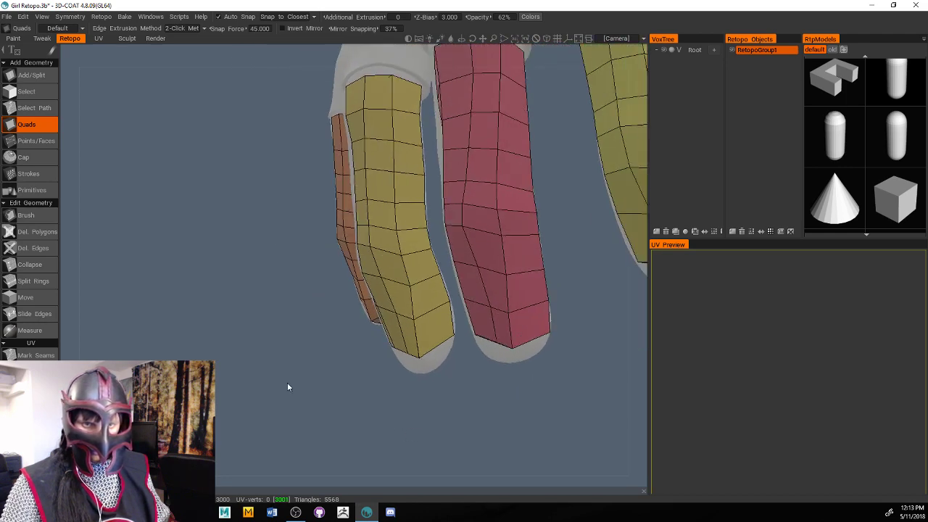
pyautogui.click(33, 280)
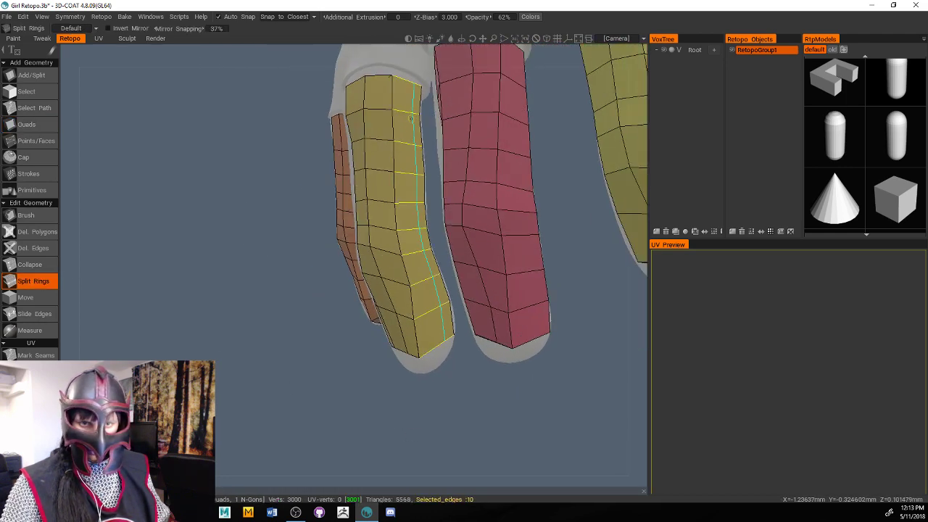
pyautogui.click(509, 112)
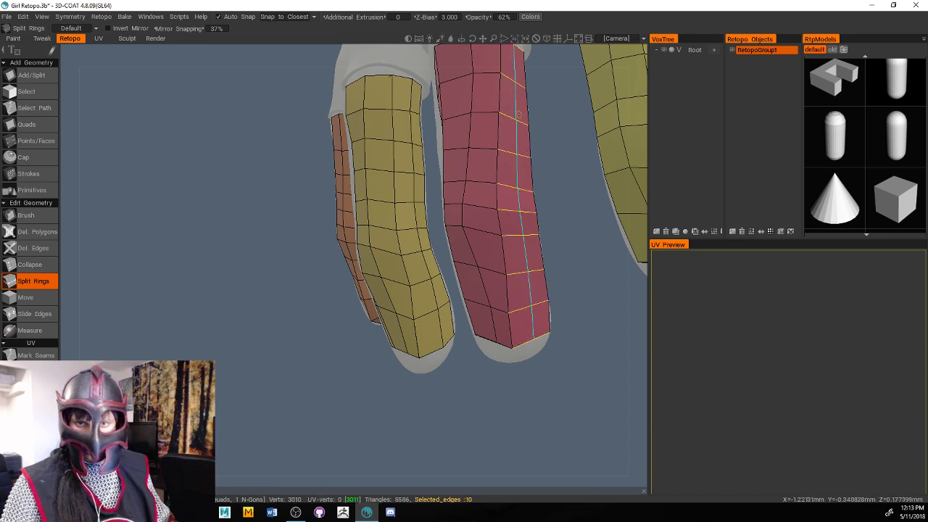
pyautogui.click(510, 114)
# Split the yellow little finger's wide column lengthwise, and split its outer half once more
pyautogui.moveTo(537, 117); pyautogui.dragTo(419, 176)
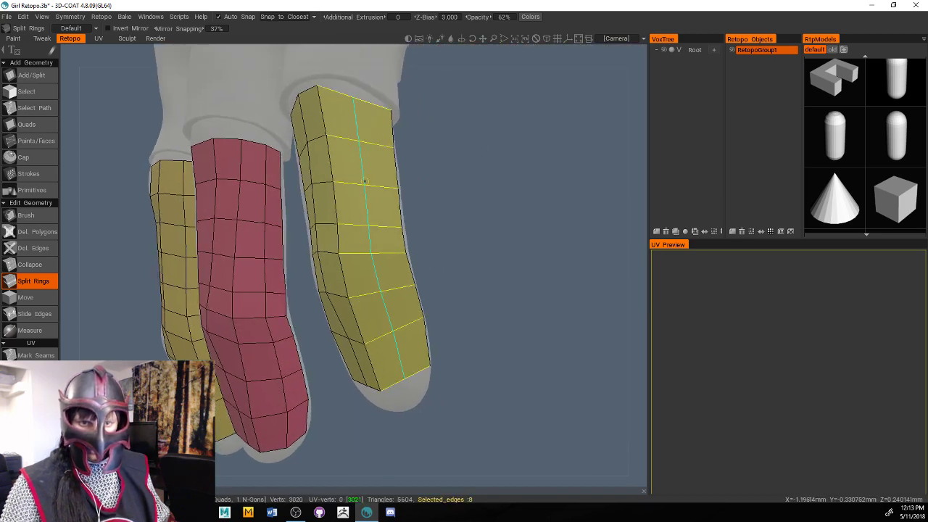
pyautogui.click(355, 203)
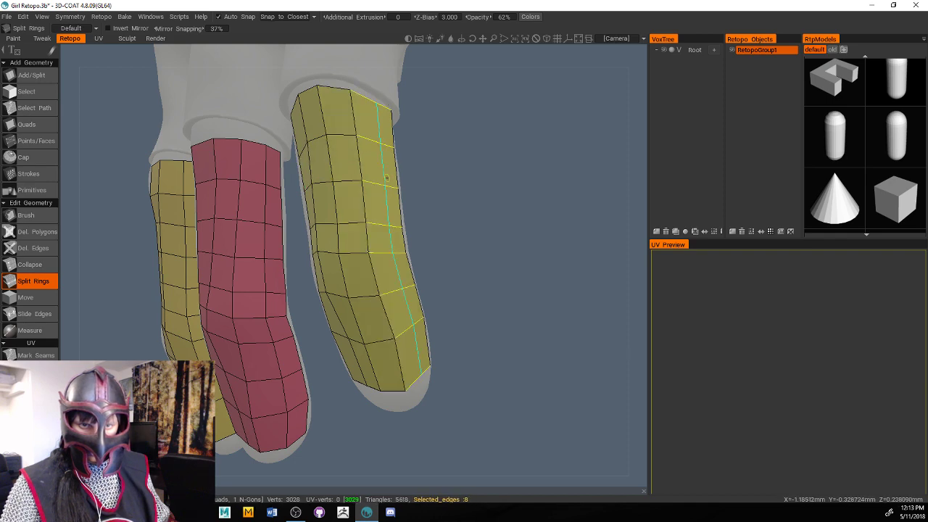
pyautogui.click(395, 185)
# Examine the finger strips and the uncovered surface on the palm side of the hand
pyautogui.scroll(-3, 452, 217)
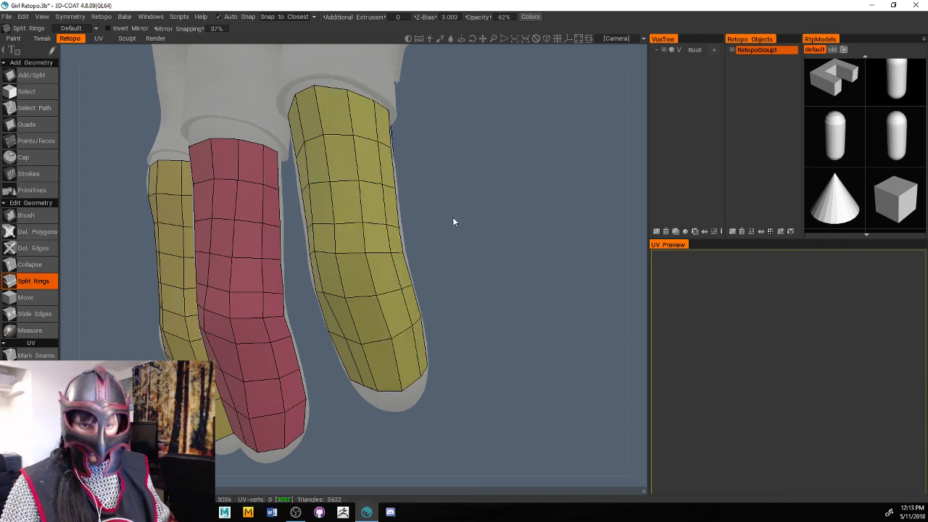
pyautogui.moveTo(447, 236); pyautogui.dragTo(383, 236)
pyautogui.scroll(5, 365, 285)
pyautogui.moveTo(321, 295); pyautogui.dragTo(467, 344, button='middle')
pyautogui.scroll(-3, 412, 338)
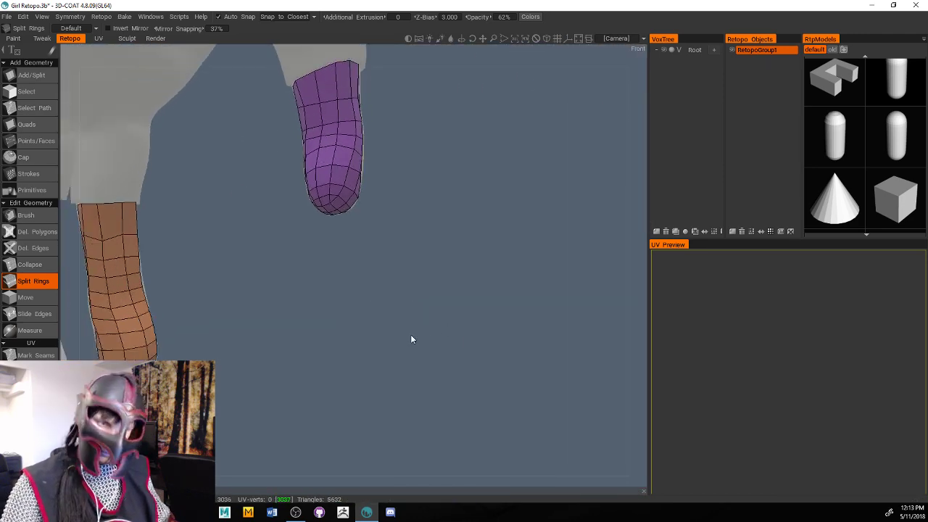
pyautogui.moveTo(391, 346); pyautogui.dragTo(472, 335, button='middle')
pyautogui.moveTo(338, 355); pyautogui.dragTo(426, 342, button='middle')
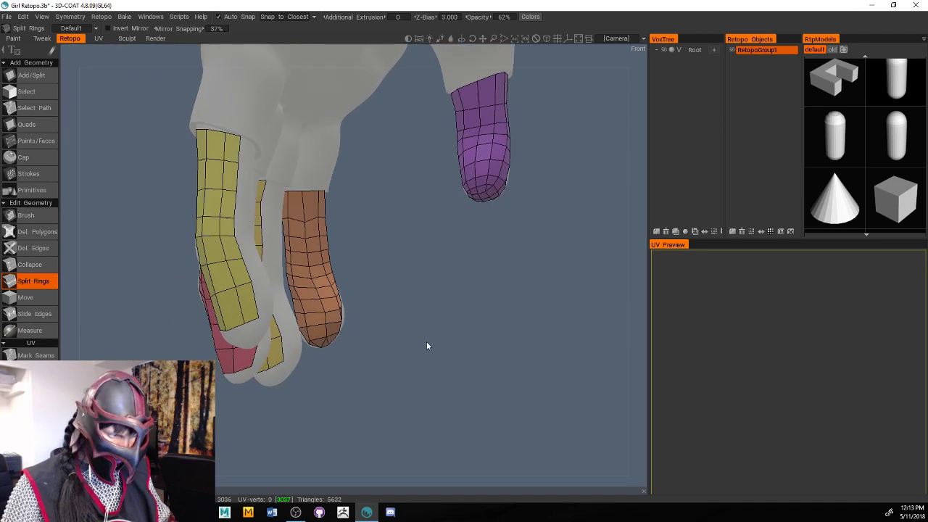
pyautogui.scroll(-5, 424, 343)
pyautogui.moveTo(297, 352); pyautogui.dragTo(294, 381, button='middle')
pyautogui.scroll(5, 424, 352)
pyautogui.moveTo(294, 381); pyautogui.dragTo(301, 396)
pyautogui.scroll(3, 303, 397)
pyautogui.scroll(4, 303, 398)
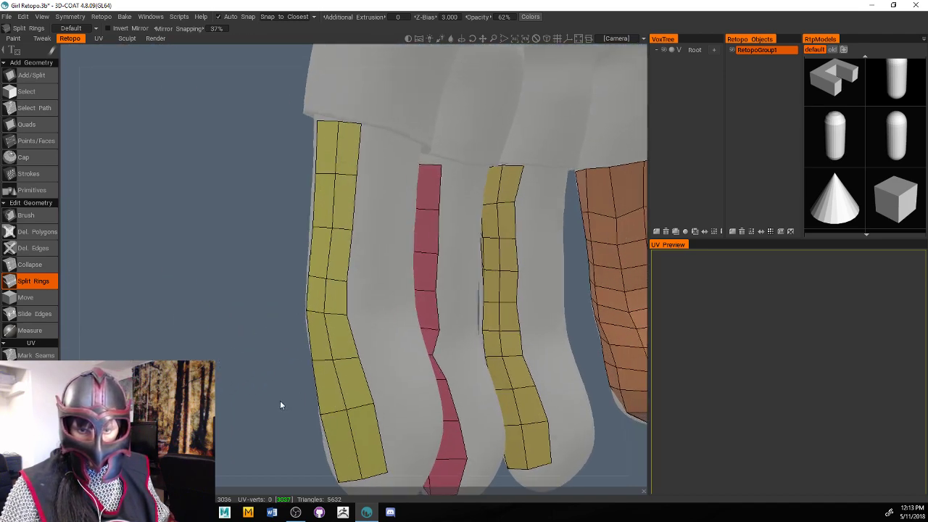
# Even out the red strip's edge at the finger's bend and near its tip with the retopo Brush
pyautogui.click(29, 216)
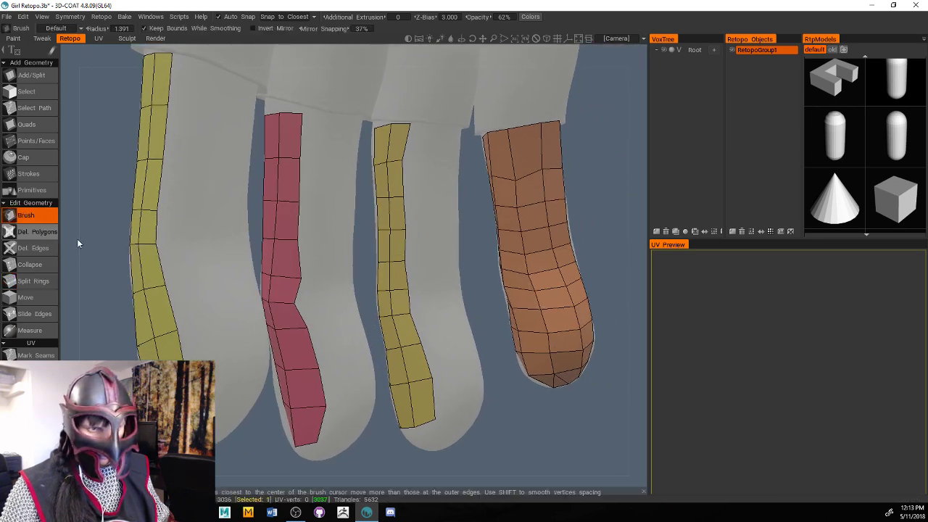
pyautogui.moveTo(297, 281); pyautogui.dragTo(296, 254)
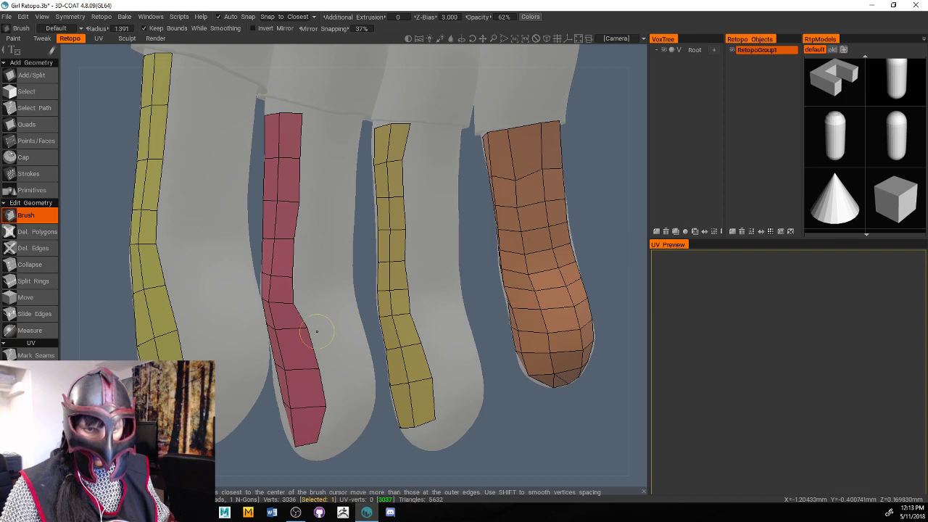
pyautogui.moveTo(306, 370); pyautogui.dragTo(317, 408)
# Add the first four quads of a wide palm-side column beside the yellow little finger strip with the Quads tool, starting at its base
pyautogui.keyDown('alt'); pyautogui.moveTo(435, 387); pyautogui.dragTo(378, 399, button='middle'); pyautogui.keyUp('alt')
pyautogui.scroll(-2, 378, 399)
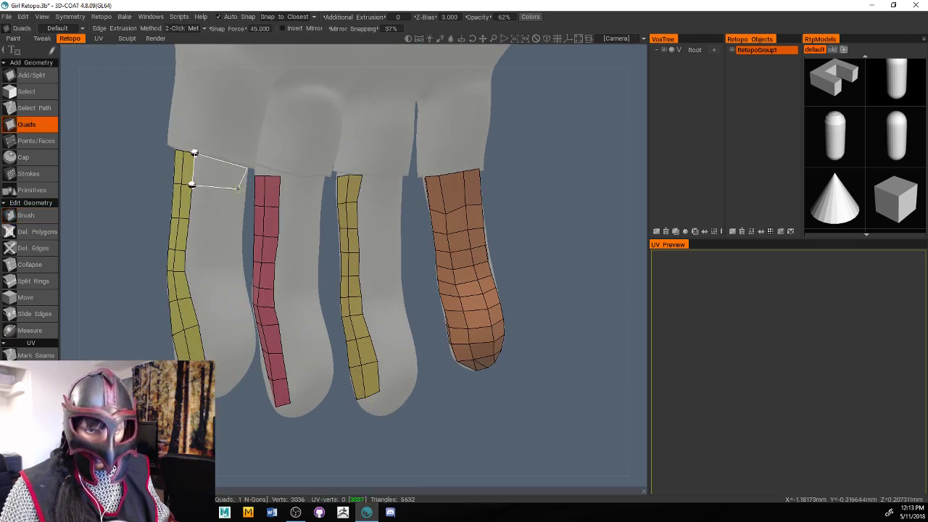
pyautogui.click(241, 191)
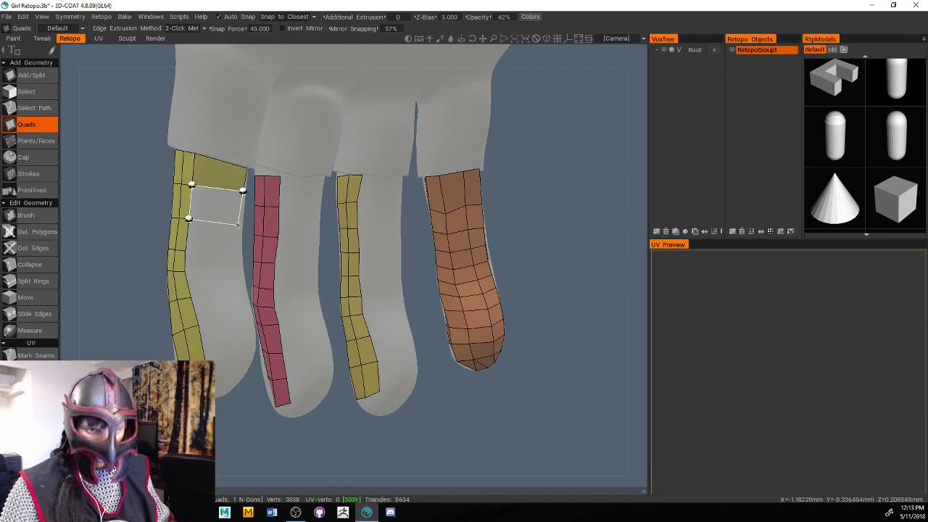
pyautogui.click(238, 223)
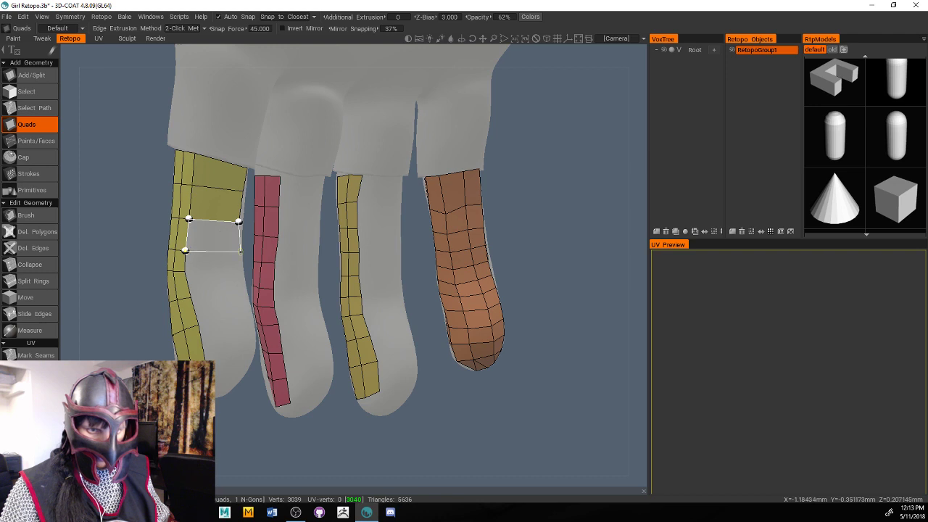
pyautogui.click(240, 251)
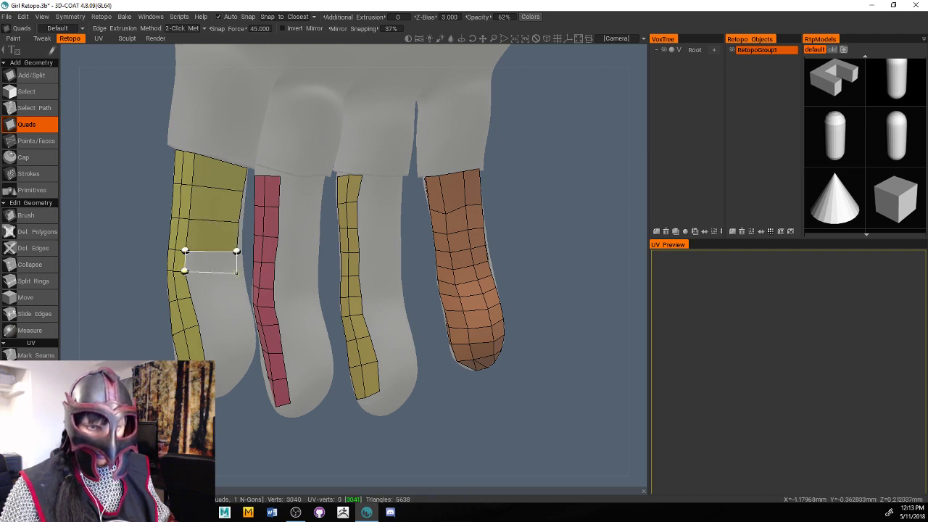
pyautogui.click(237, 269)
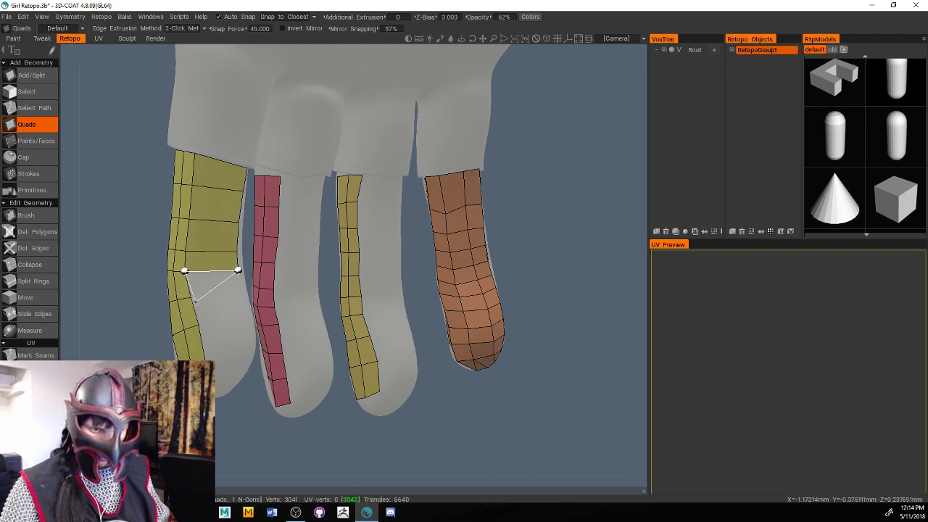
# Complete the little finger's wide palm-side column with three more quads from the bend to the strip's end near the fingertip
pyautogui.click(242, 292)
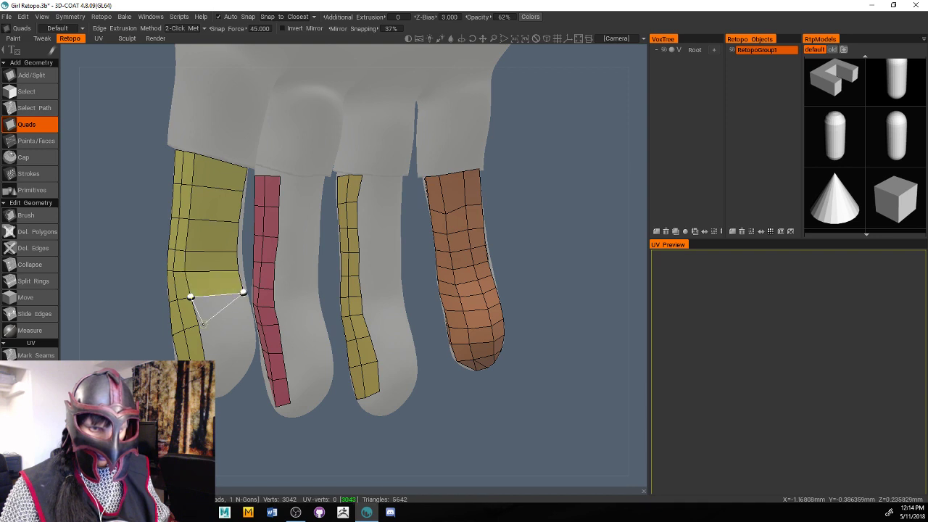
pyautogui.click(251, 319)
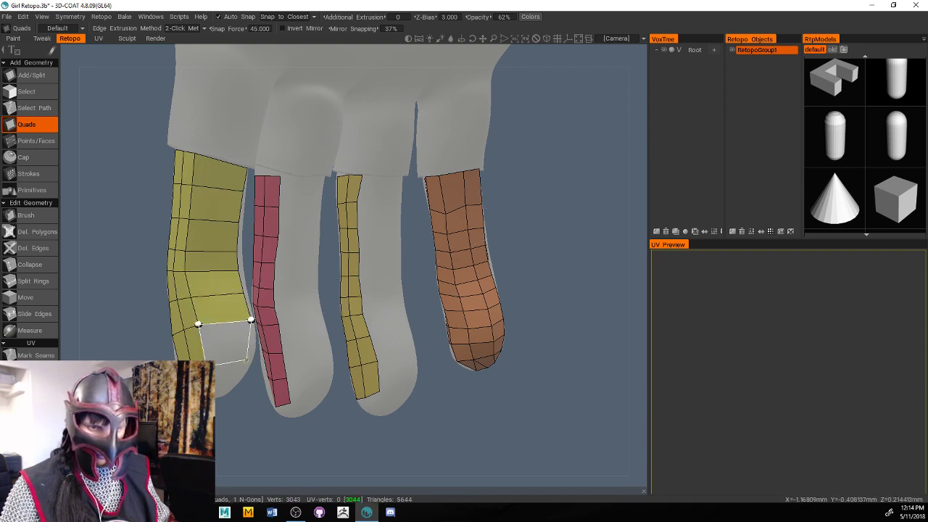
pyautogui.click(248, 358)
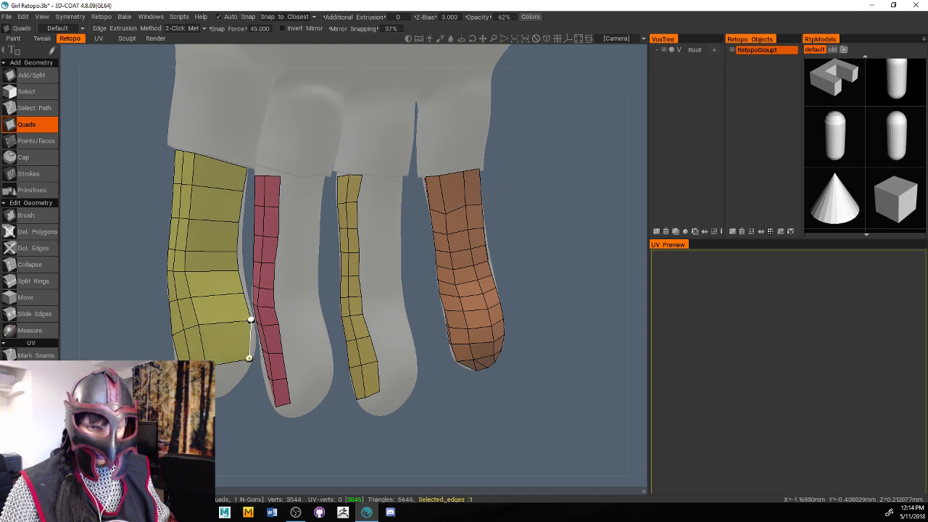
# Split the little finger's new wide column lengthwise twice with Split Rings
pyautogui.click(34, 281)
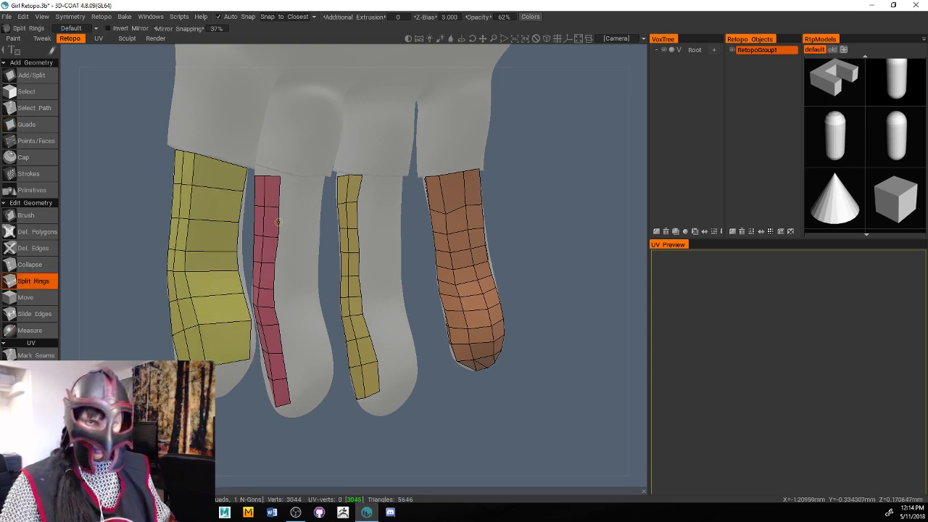
pyautogui.click(222, 211)
pyautogui.click(225, 208)
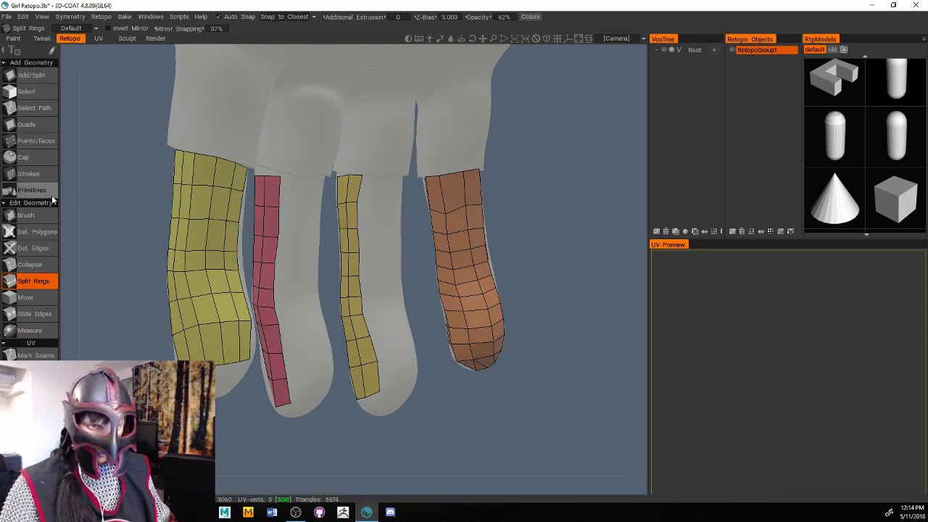
pyautogui.moveTo(157, 269); pyautogui.dragTo(203, 269)
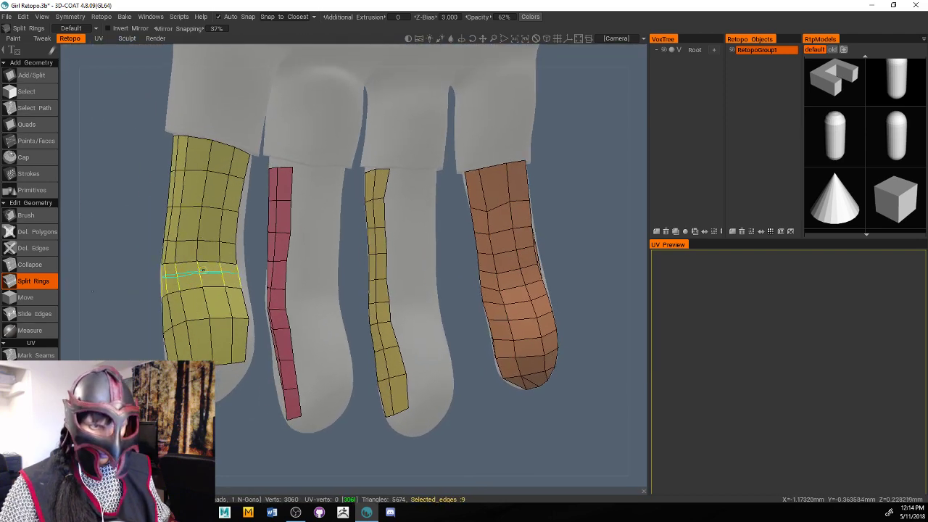
# Add the first wide palm-side quad beside the red strip with the Quads tool, at the base of the finger
pyautogui.click(49, 125)
pyautogui.moveTo(402, 249); pyautogui.dragTo(284, 288)
pyautogui.moveTo(284, 288); pyautogui.dragTo(246, 265, button='middle')
pyautogui.scroll(-5, 285, 232)
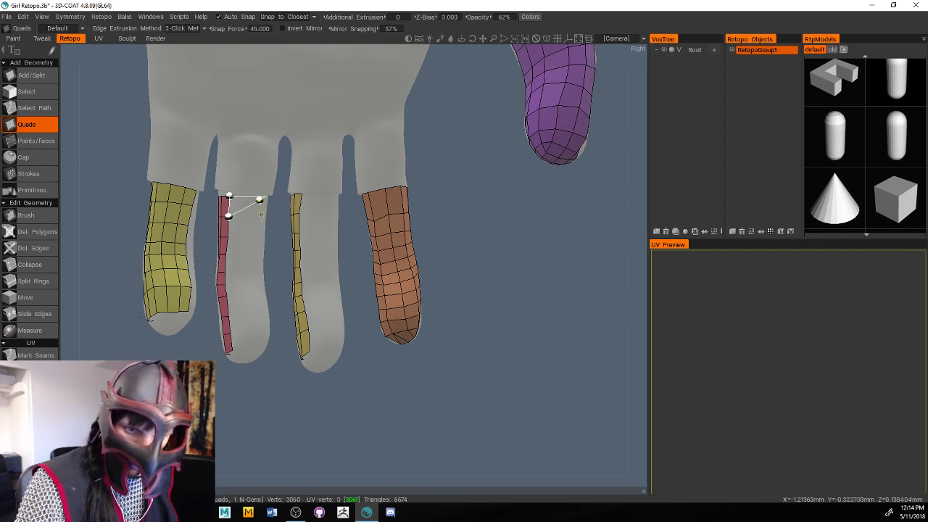
pyautogui.press('Escape')
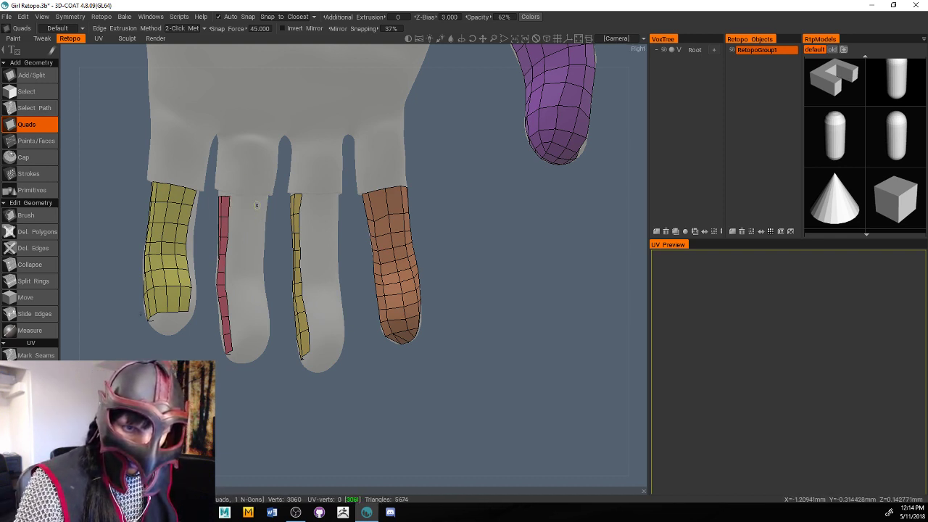
pyautogui.scroll(4, 283, 215)
pyautogui.moveTo(162, 166); pyautogui.dragTo(277, 237, button='middle')
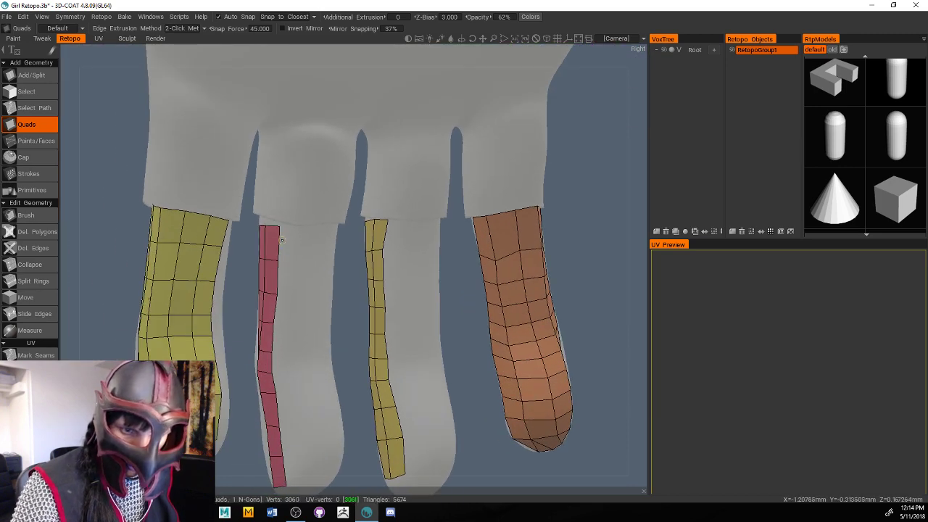
pyautogui.click(280, 240)
pyautogui.click(330, 226)
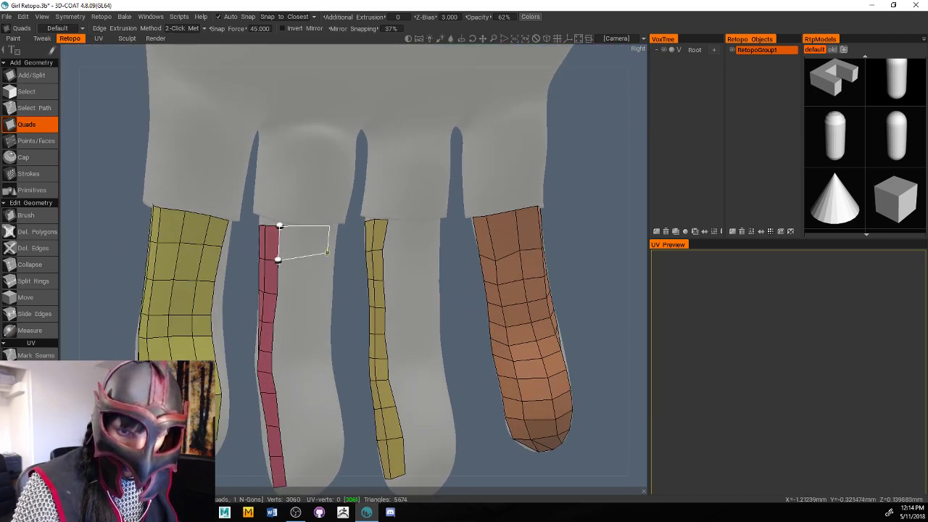
pyautogui.click(328, 257)
# Extend the red finger's palm-side column with two more quads down from its first quad
pyautogui.click(303, 258)
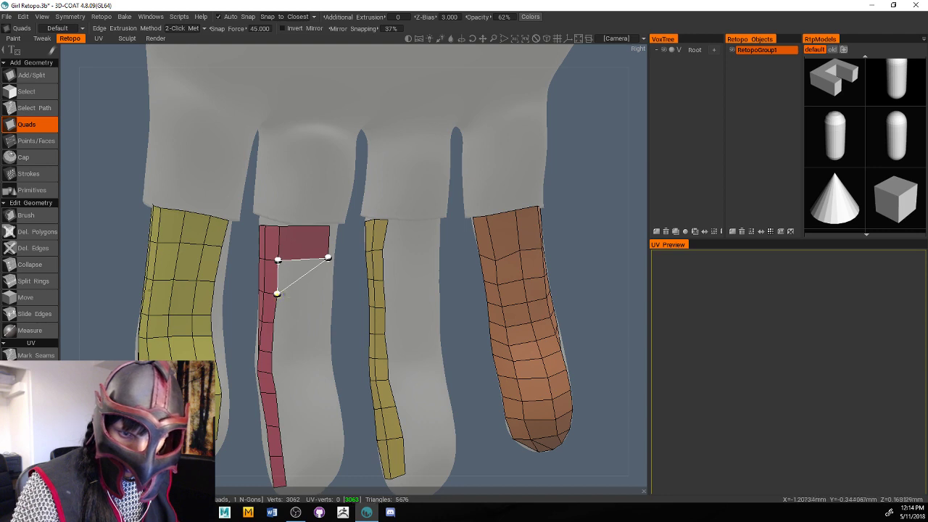
pyautogui.click(276, 292)
pyautogui.click(327, 290)
pyautogui.click(274, 321)
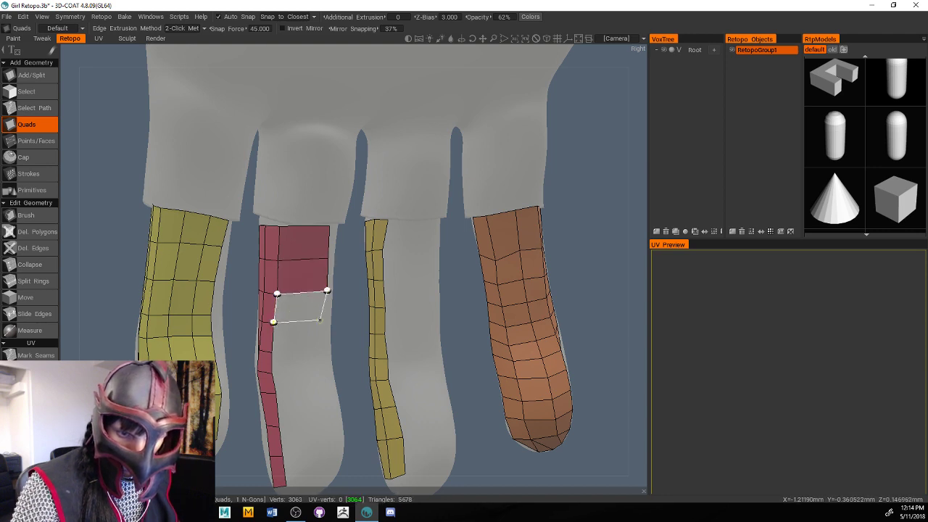
pyautogui.click(323, 319)
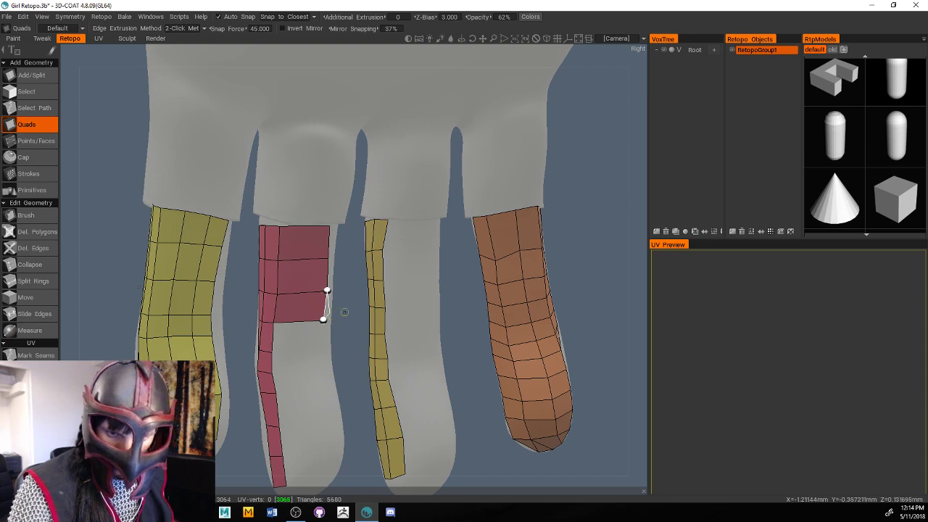
pyautogui.keyDown('alt'); pyautogui.moveTo(345, 311); pyautogui.dragTo(349, 342, button='middle'); pyautogui.keyUp('alt')
pyautogui.scroll(-5, 349, 342)
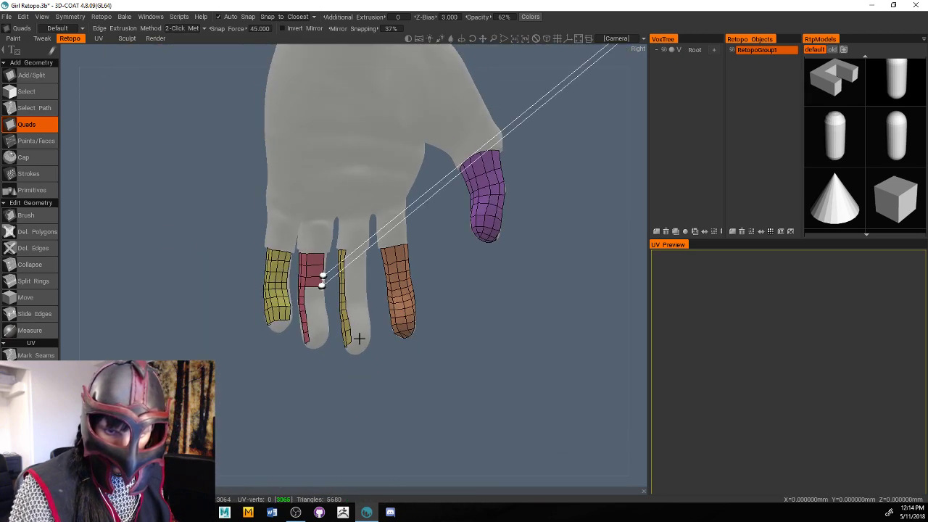
pyautogui.scroll(5, 364, 337)
pyautogui.click(344, 345)
pyautogui.hotkey('ctrl', 'z')
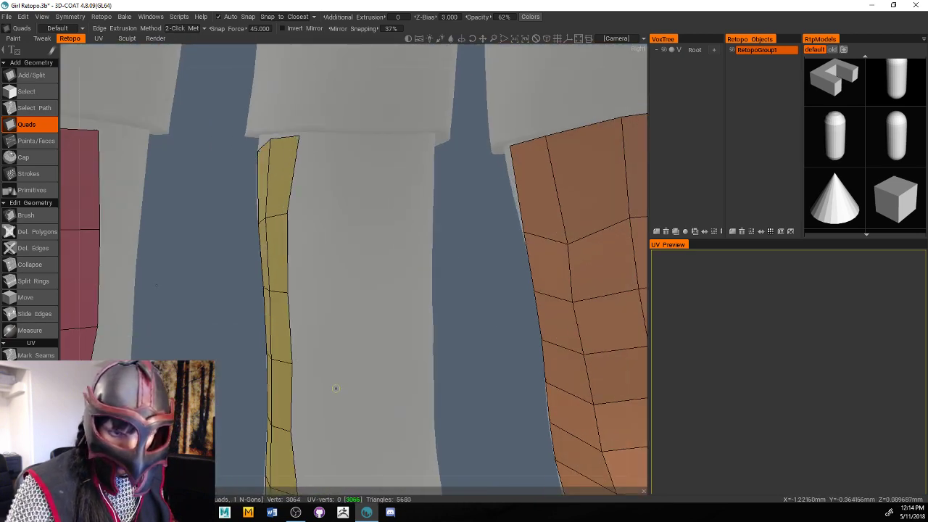
# Add the fourth quad to the red finger's palm-side column, and undo the misplaced point of the following quad
pyautogui.keyDown('alt'); pyautogui.moveTo(283, 387); pyautogui.dragTo(238, 338); pyautogui.keyUp('alt')
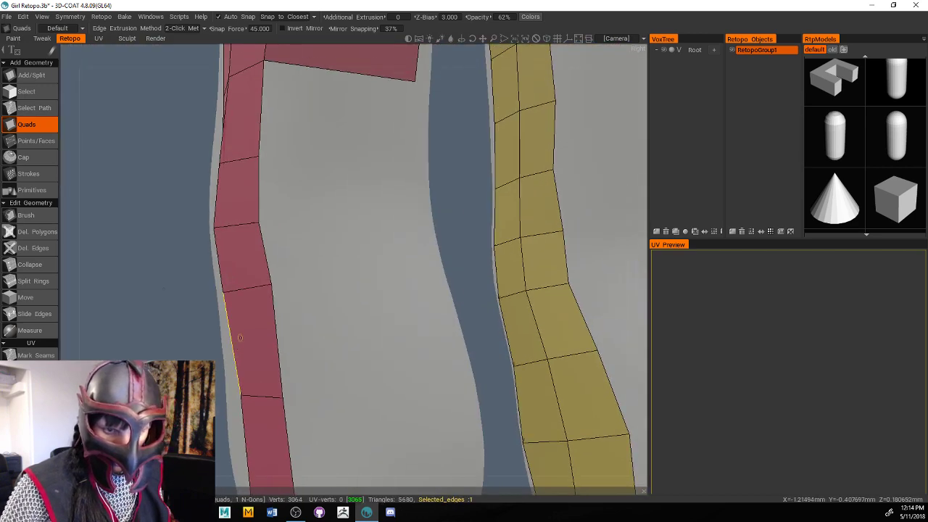
pyautogui.scroll(-4, 232, 338)
pyautogui.click(283, 191)
pyautogui.click(350, 194)
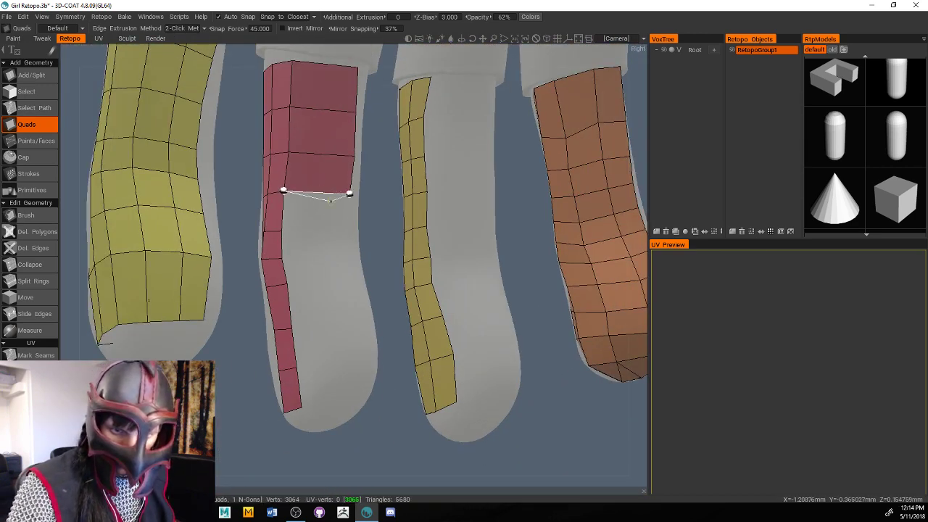
pyautogui.click(290, 229)
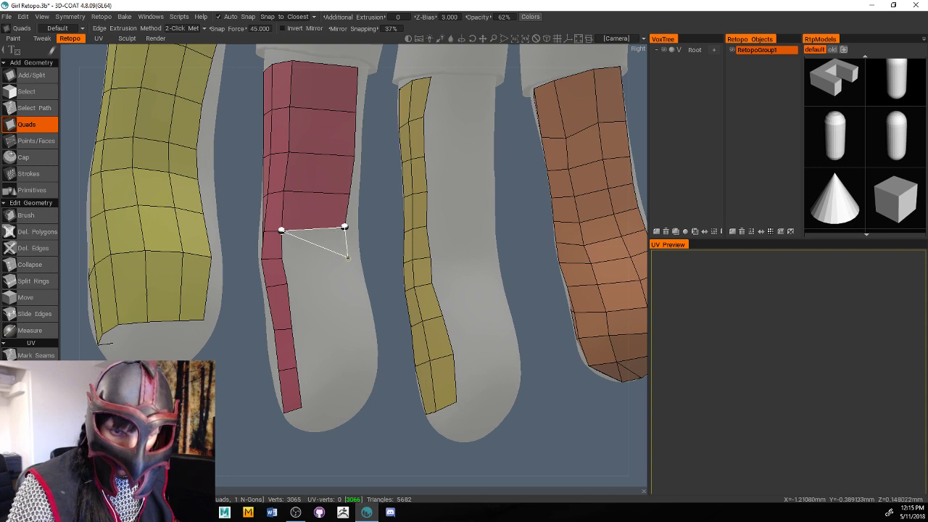
pyautogui.click(315, 261)
pyautogui.hotkey('ctrl', 'z')
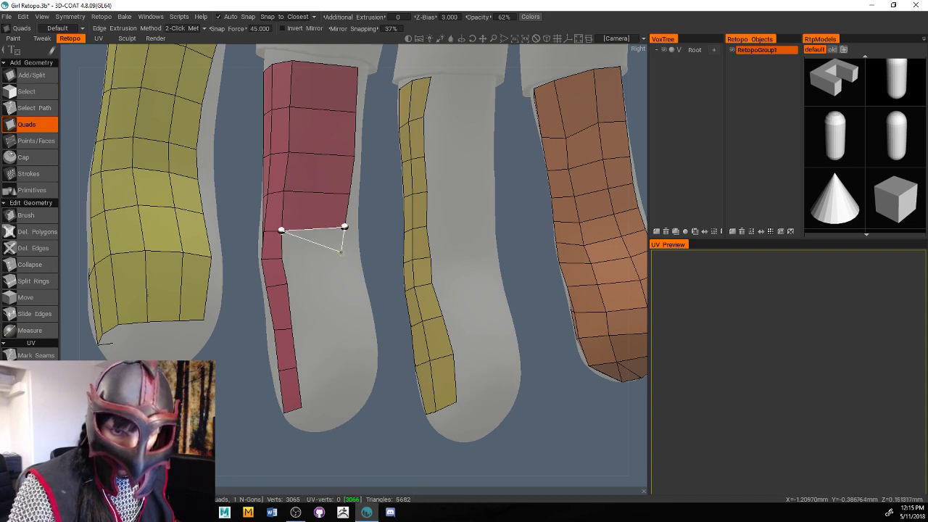
# Extend the red finger's palm-side column with five more quads toward the fingertip, and split the column lengthwise once with Split Rings
pyautogui.click(313, 262)
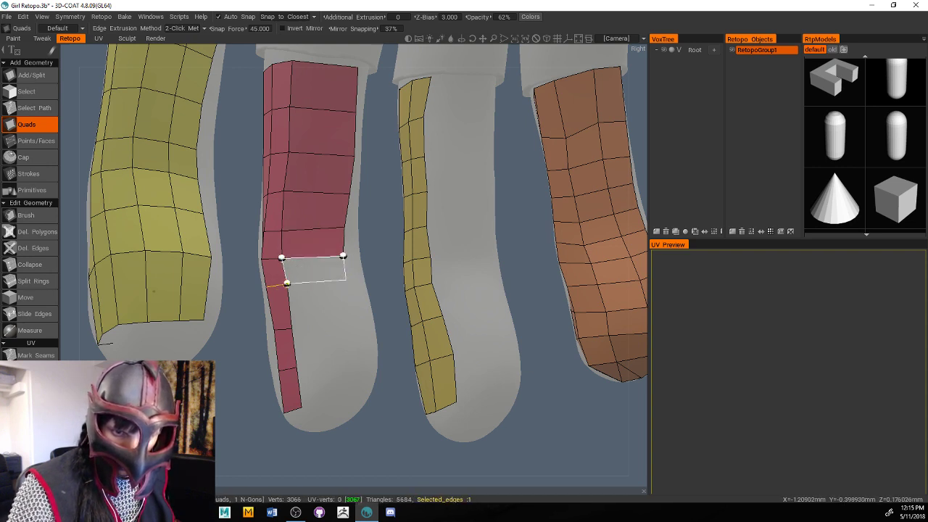
pyautogui.click(316, 282)
pyautogui.click(356, 326)
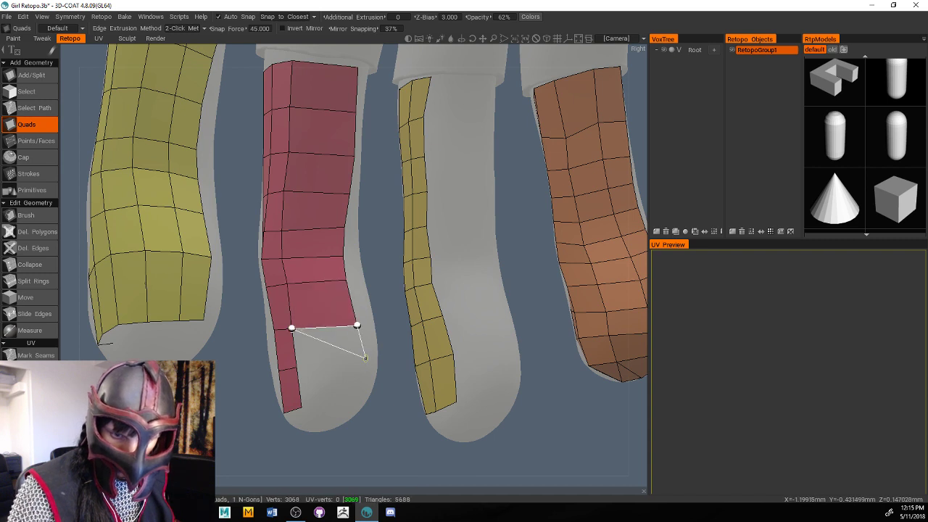
pyautogui.click(297, 366)
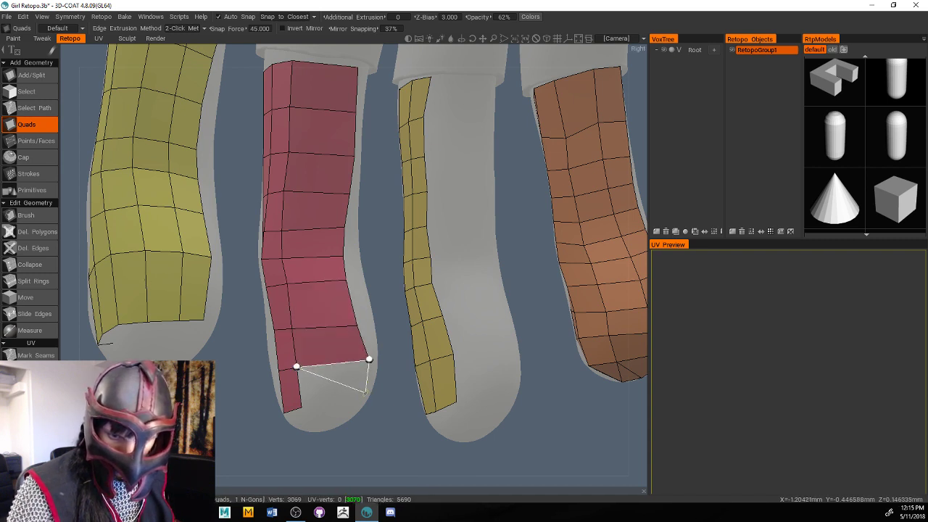
pyautogui.click(302, 406)
pyautogui.press('Escape')
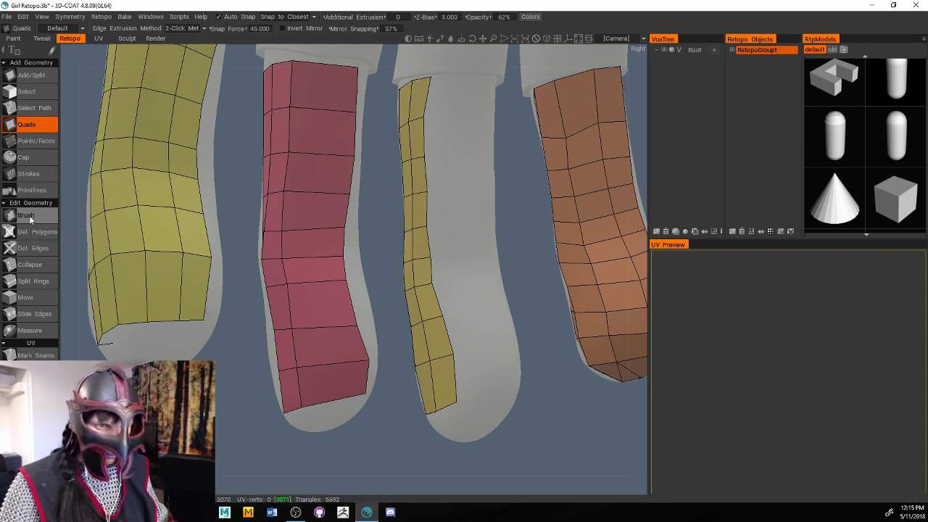
pyautogui.click(32, 281)
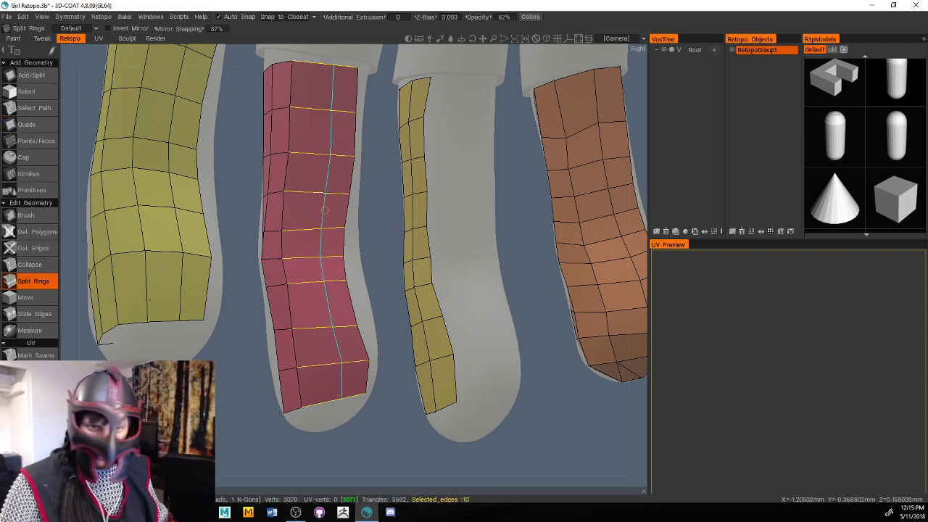
pyautogui.click(314, 203)
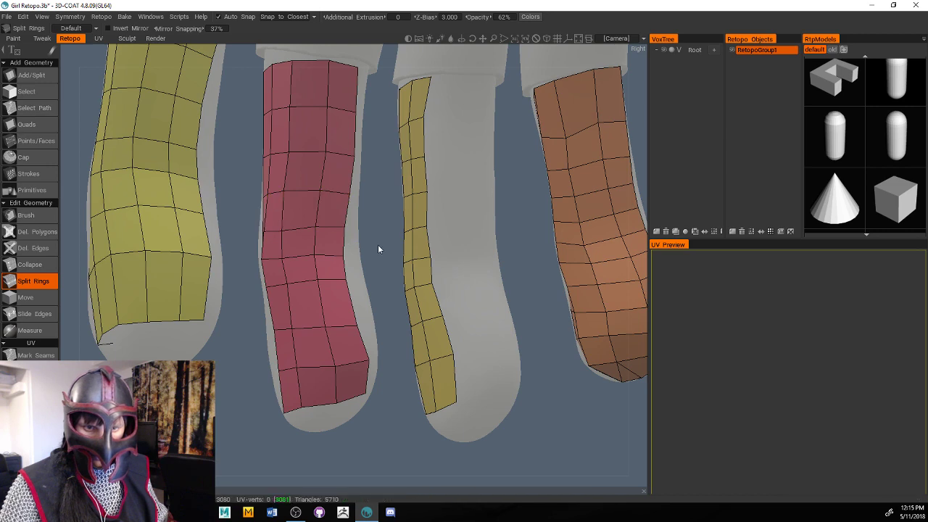
# Add the first wide palm-side quad beside the middle finger's narrow yellow strip with the Quads tool, at the finger's base
pyautogui.scroll(-4, 378, 244)
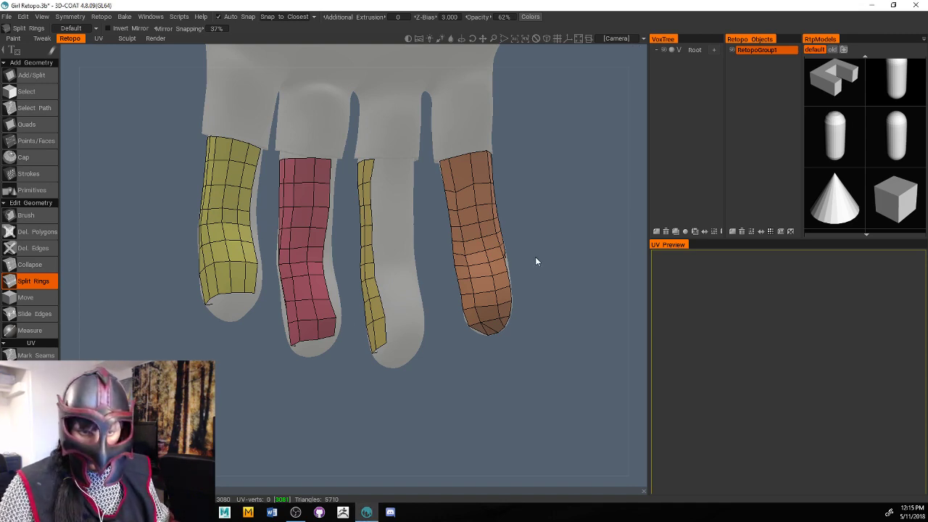
pyautogui.scroll(6, 544, 255)
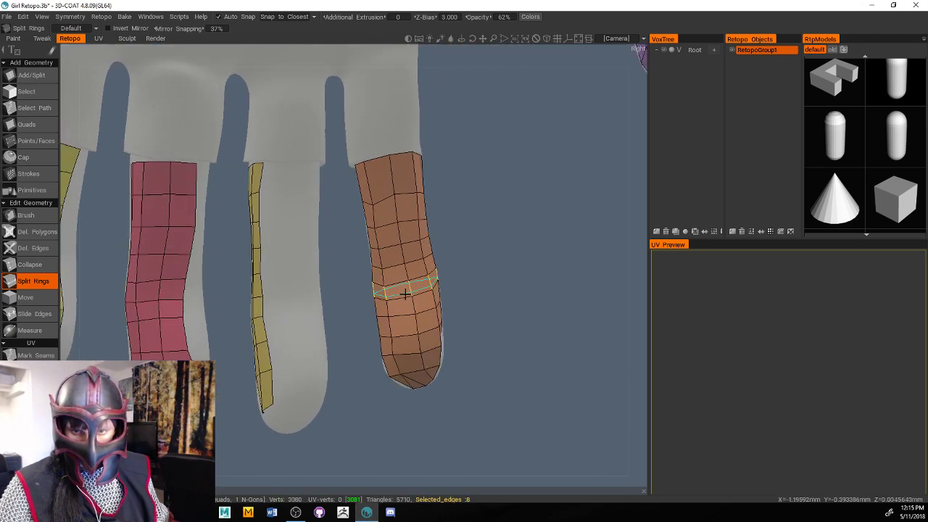
pyautogui.moveTo(433, 309); pyautogui.dragTo(453, 301, button='middle')
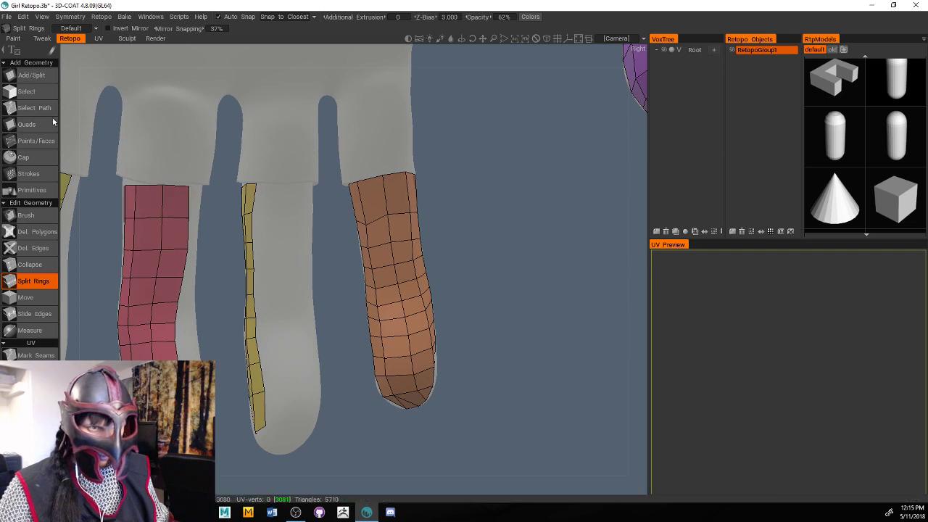
pyautogui.click(26, 124)
pyautogui.click(252, 192)
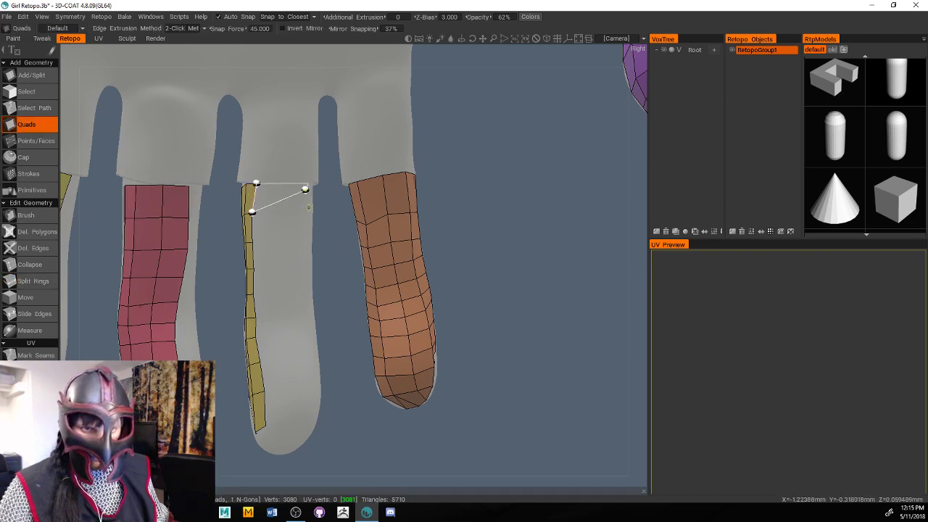
pyautogui.press('Escape')
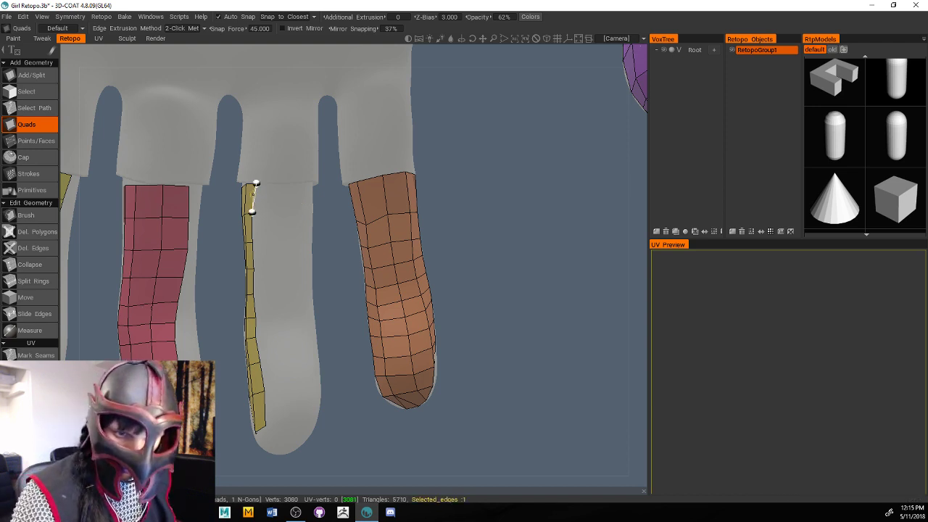
pyautogui.click(307, 184)
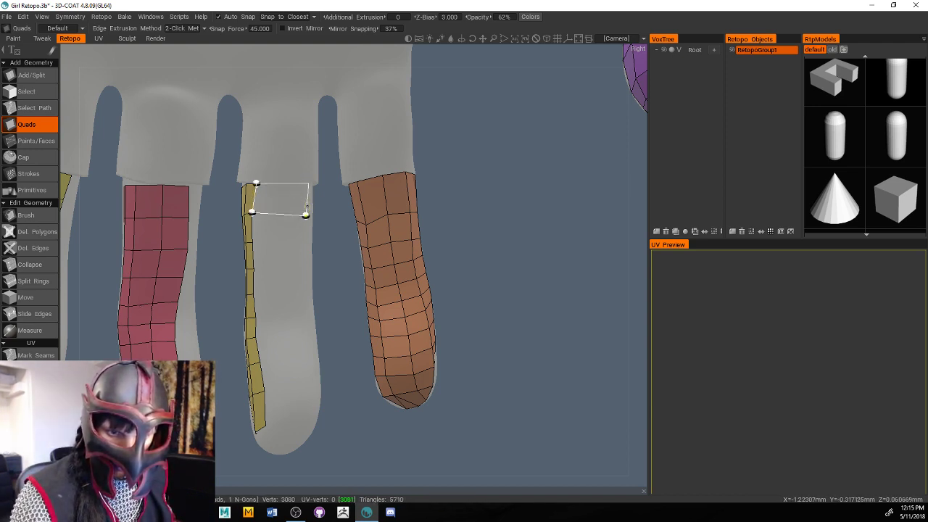
pyautogui.hotkey('ctrl', 'z')
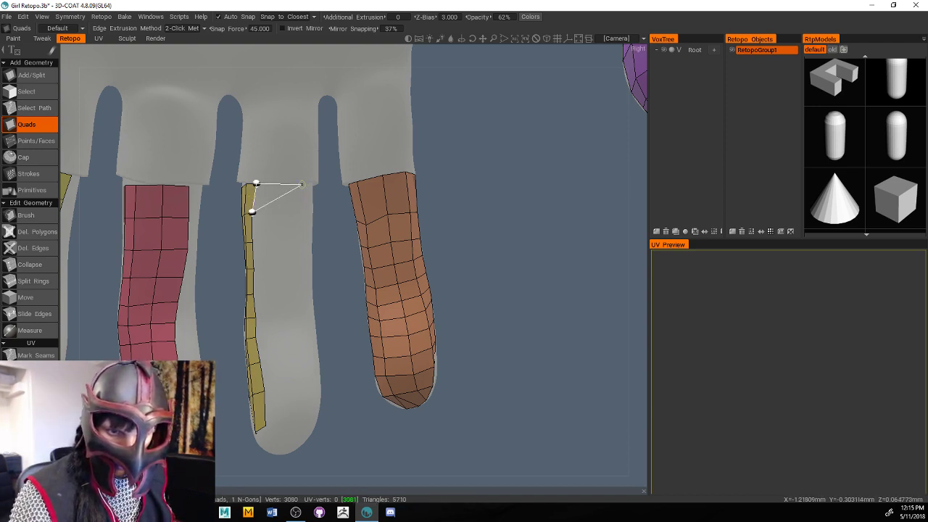
pyautogui.click(303, 208)
pyautogui.click(251, 211)
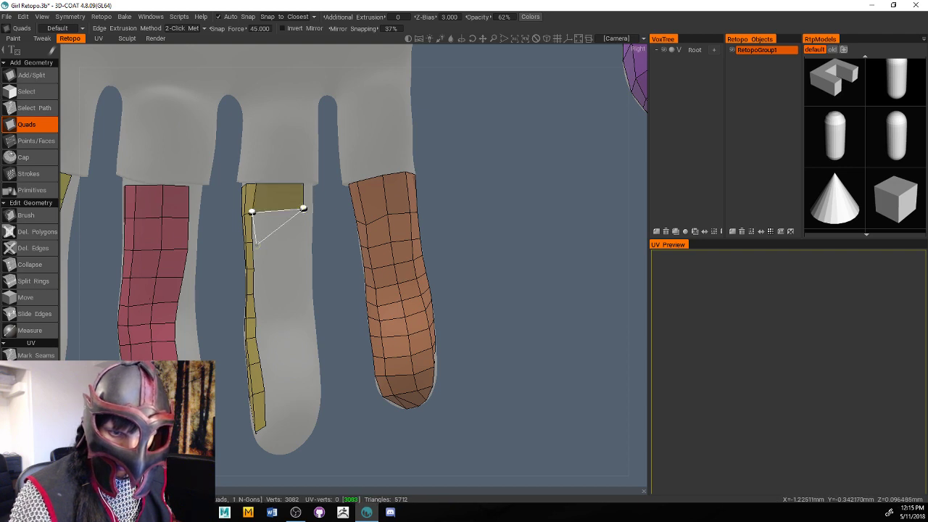
# Extend the middle finger's palm-side column with eight more quads toward the fingertip, and split the column lengthwise once with Split Rings
pyautogui.click(302, 238)
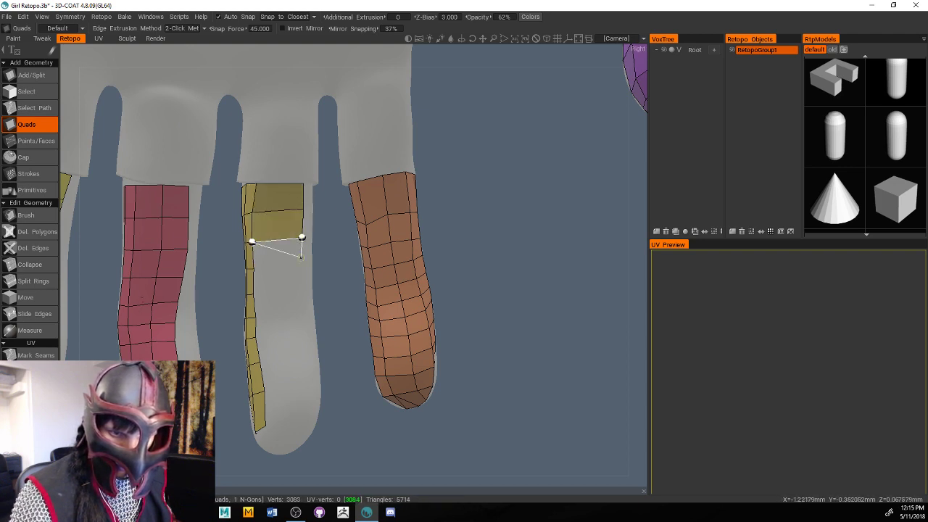
pyautogui.click(305, 265)
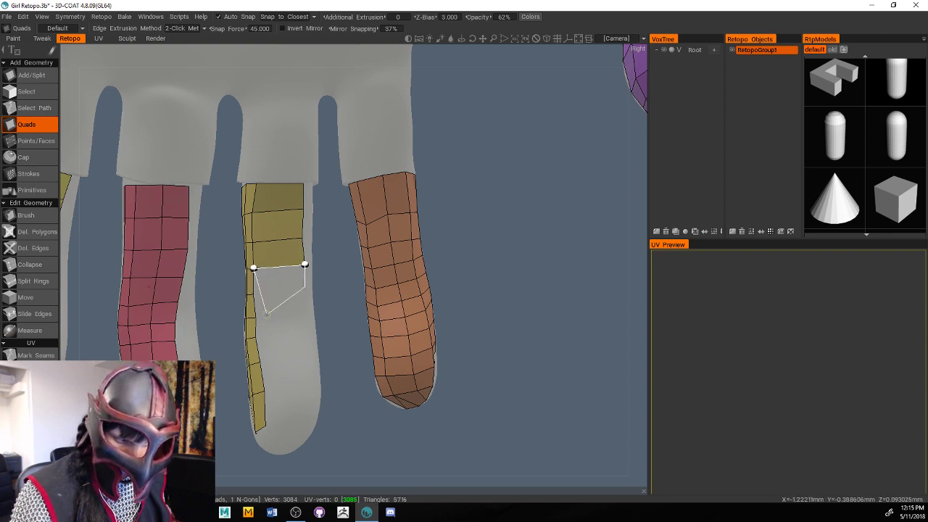
pyautogui.click(253, 292)
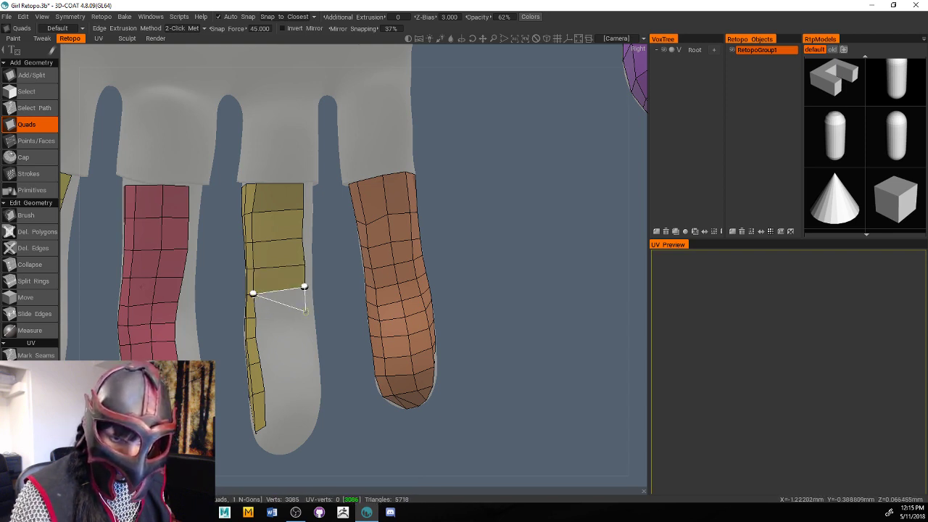
pyautogui.click(308, 313)
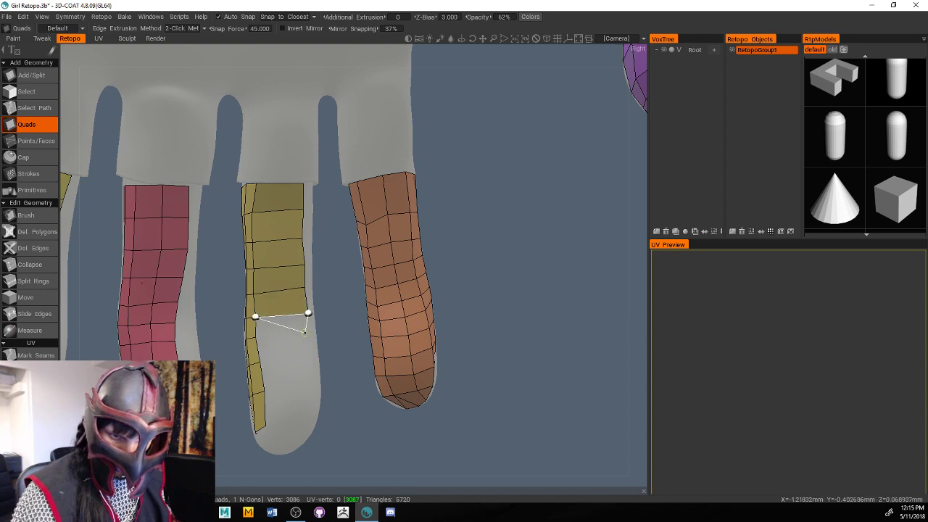
pyautogui.click(309, 333)
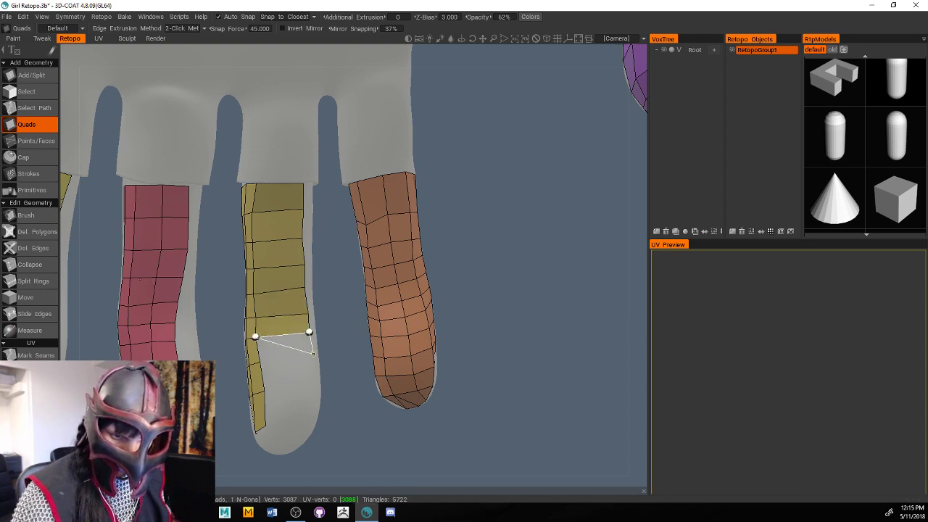
pyautogui.click(313, 354)
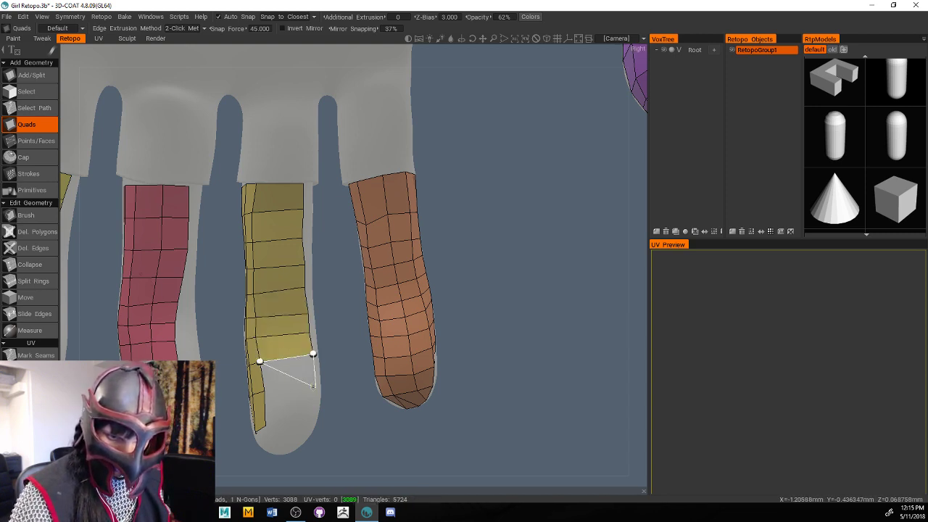
pyautogui.click(315, 386)
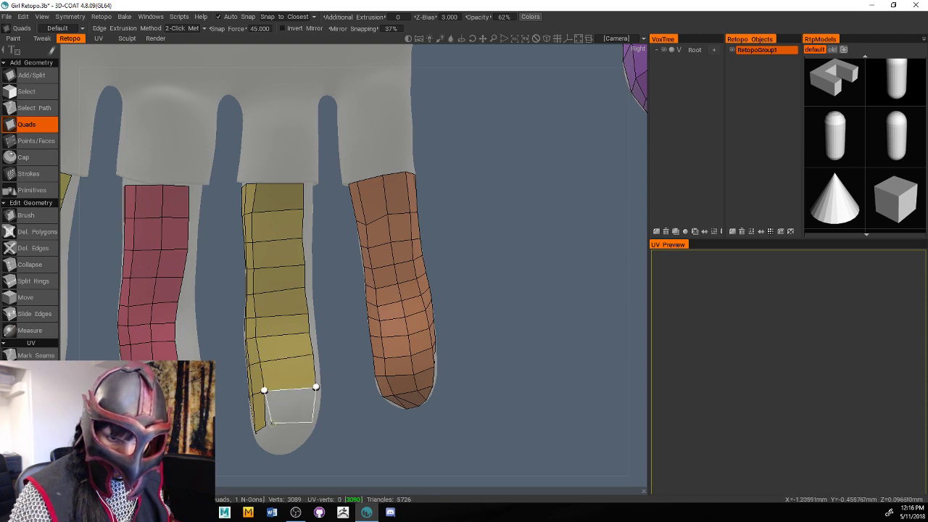
pyautogui.click(311, 421)
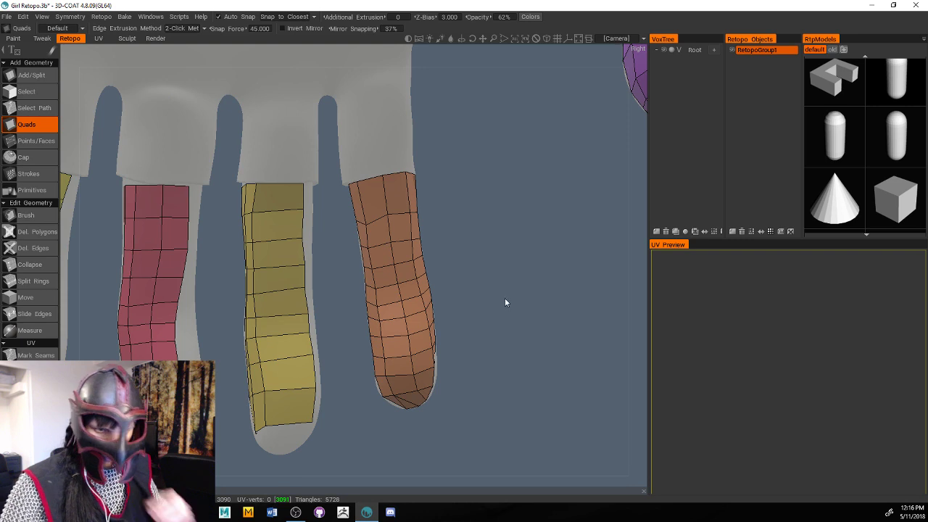
pyautogui.click(32, 282)
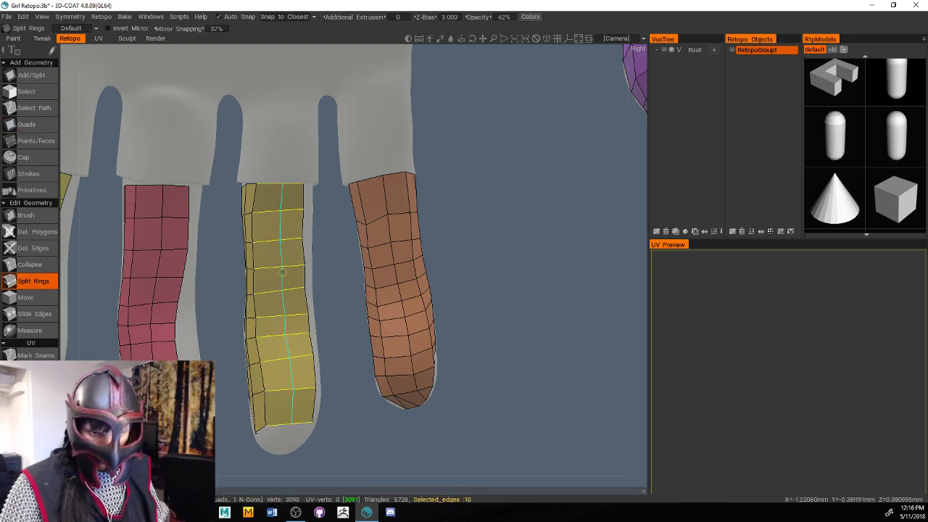
pyautogui.click(281, 274)
# Bridge the open gap between the little finger's palm-side columns and its far edge with one quad at the finger's base
pyautogui.moveTo(281, 273); pyautogui.dragTo(213, 429)
pyautogui.scroll(3, 247, 389)
pyautogui.scroll(-5, 223, 408)
pyautogui.scroll(4, 247, 410)
pyautogui.scroll(2, 213, 429)
pyautogui.scroll(1, 213, 429)
pyautogui.moveTo(213, 429); pyautogui.dragTo(317, 462, button='middle')
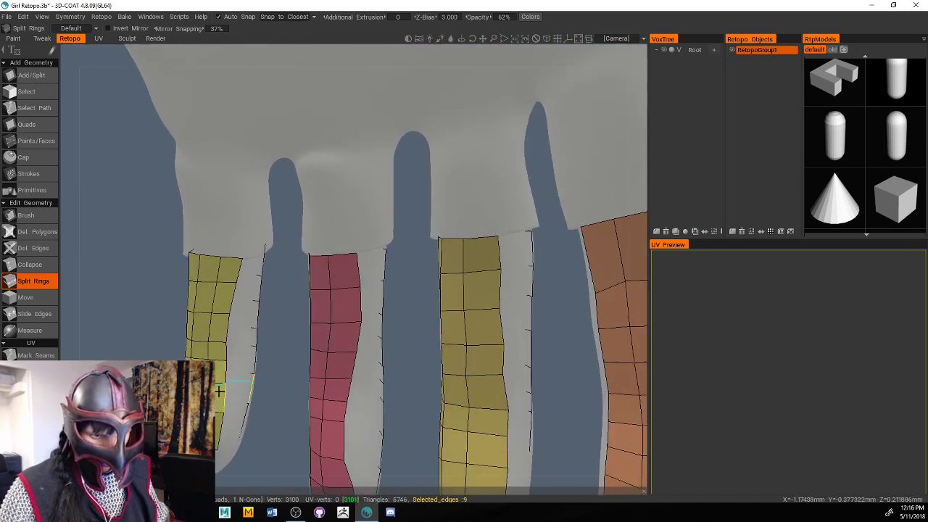
pyautogui.click(35, 126)
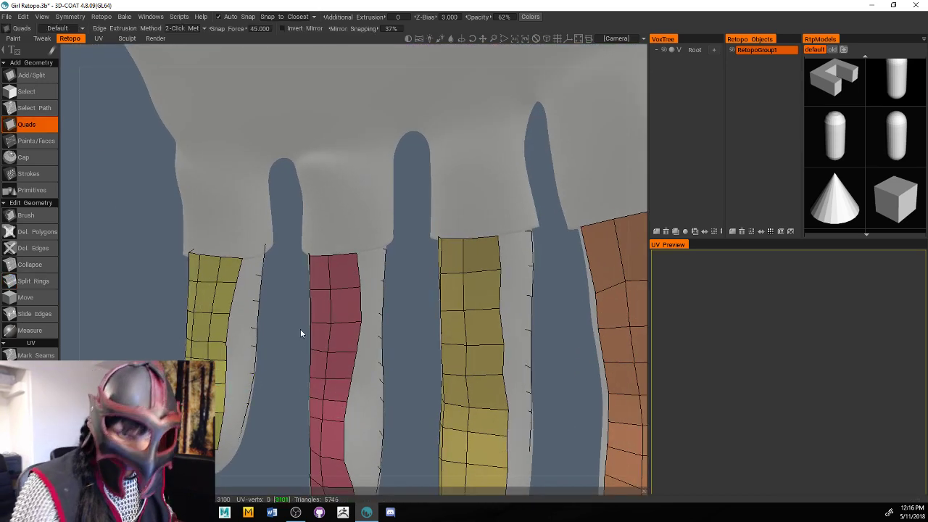
pyautogui.scroll(2, 285, 338)
pyautogui.moveTo(353, 340); pyautogui.dragTo(293, 319, button='middle')
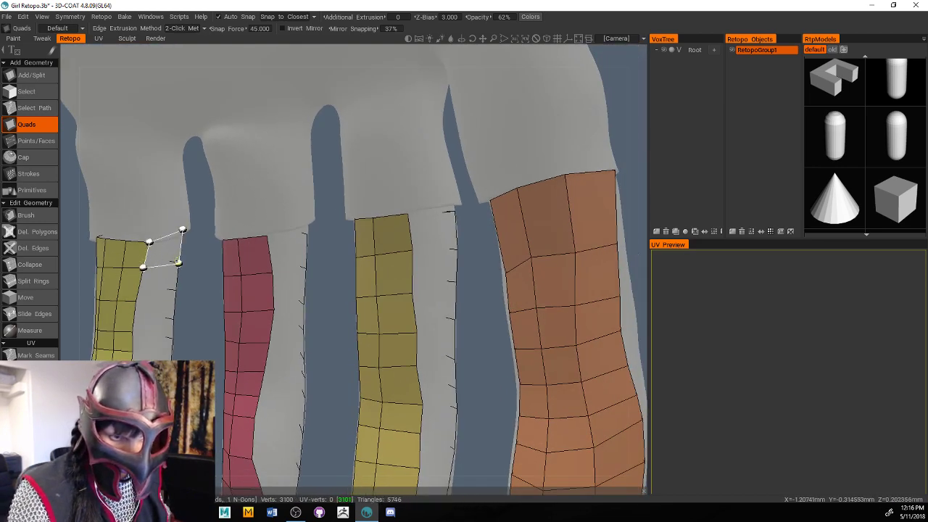
pyautogui.click(143, 265)
pyautogui.click(143, 267)
pyautogui.click(178, 263)
# Try to add a second bridging quad below the first on the little finger, and undo it together with the first
pyautogui.click(136, 300)
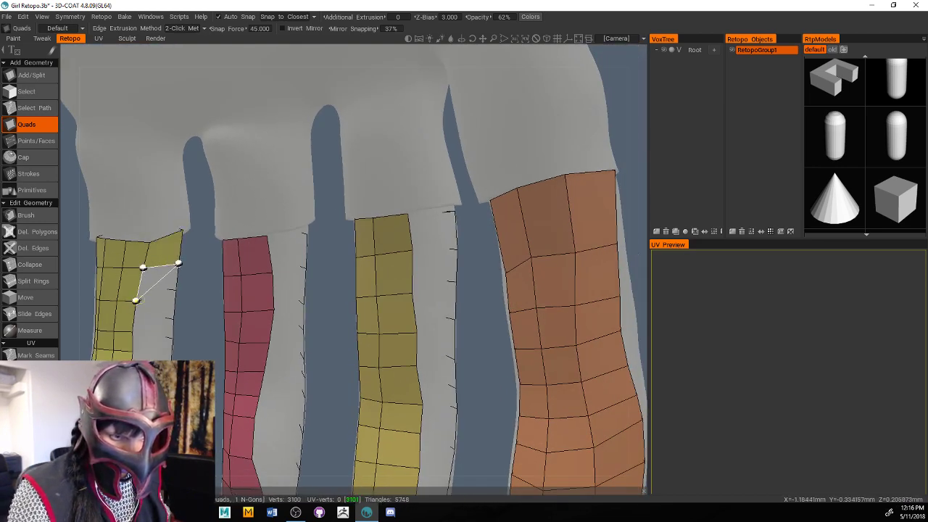
pyautogui.click(177, 282)
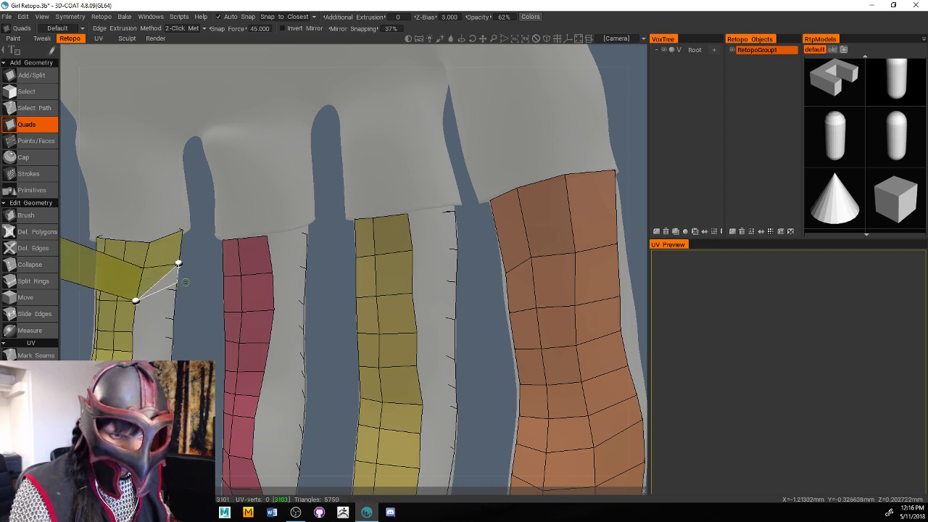
pyautogui.press('Escape')
pyautogui.hotkey('ctrl', 'z')
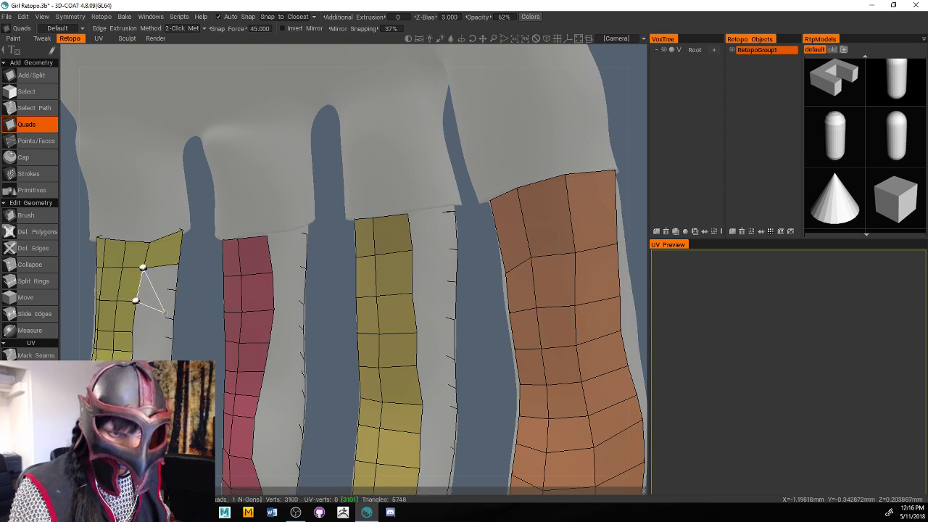
pyautogui.hotkey('ctrl', 'z')
# Bridge the little finger's side gap with three quads in a column, starting again from the finger's base
pyautogui.click(183, 229)
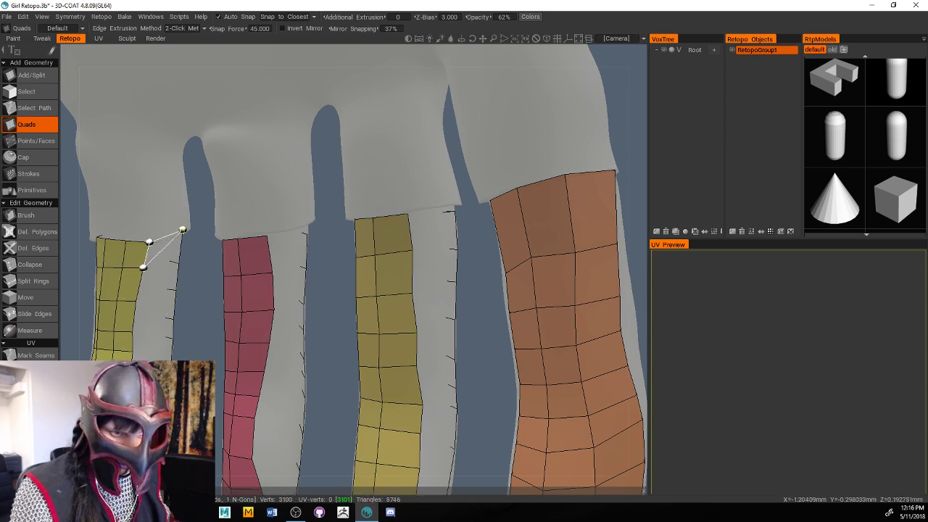
pyautogui.click(178, 262)
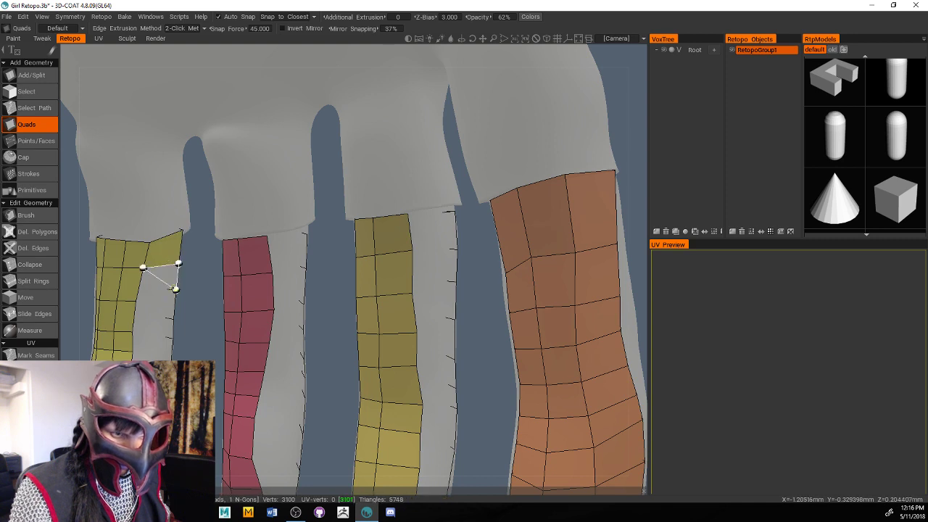
pyautogui.click(136, 300)
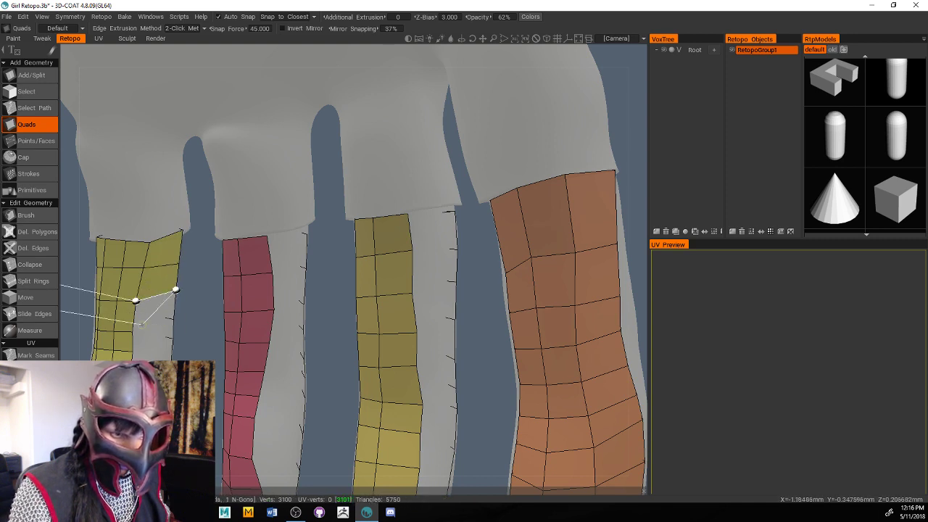
pyautogui.press('Escape')
pyautogui.click(148, 296)
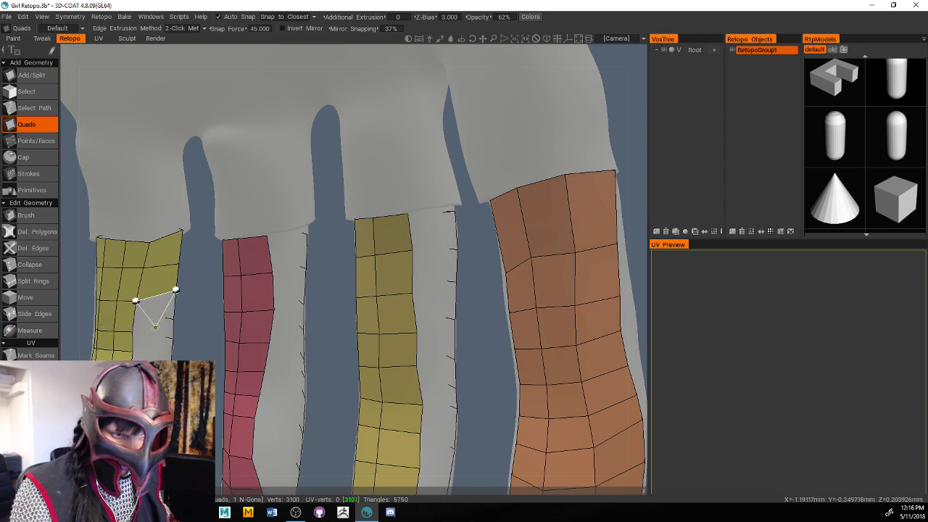
pyautogui.click(172, 319)
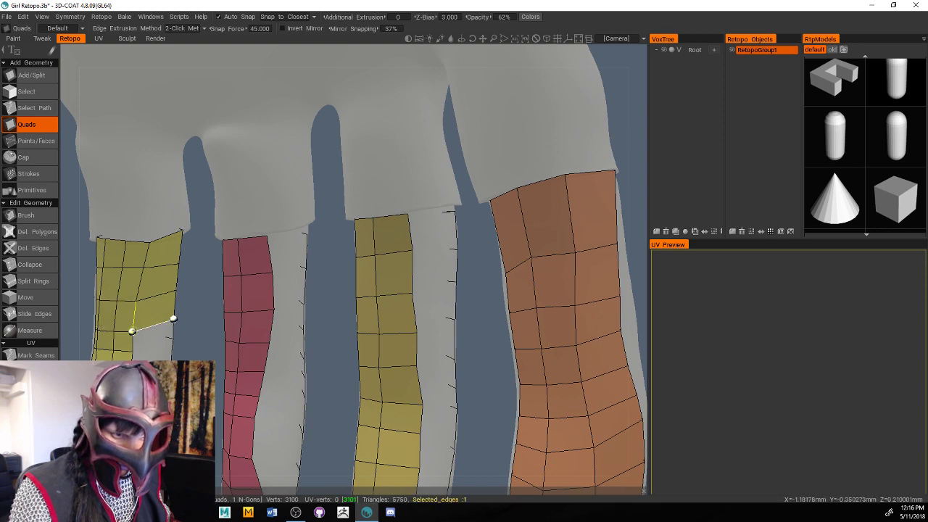
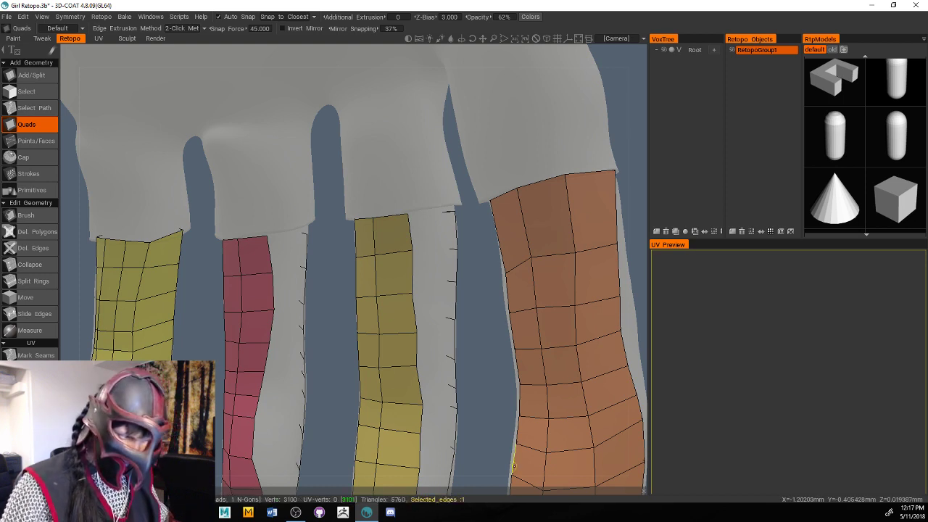
# Split the little finger's bridging quad column lengthwise with Split Rings
pyautogui.click(34, 280)
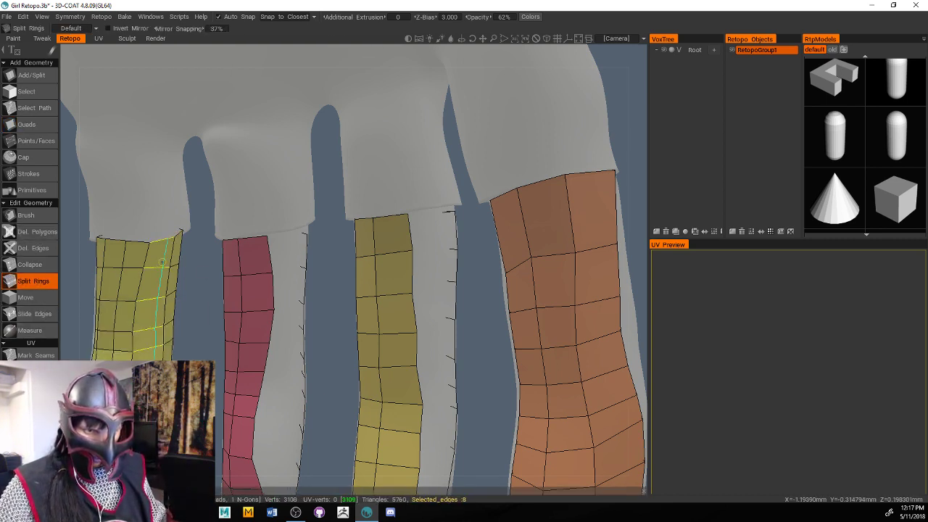
pyautogui.hotkey('ctrl', 'z')
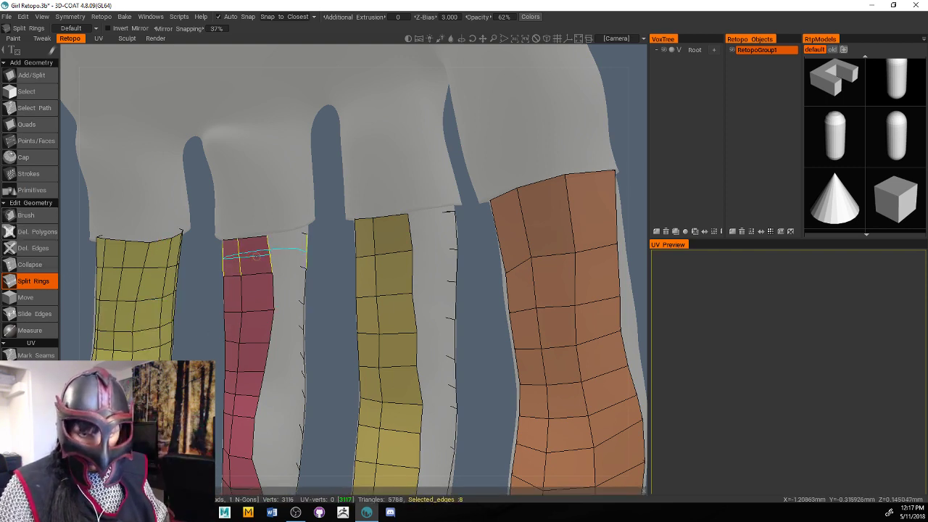
# Bridge the ring finger's open side gap with three quads in a column, starting from the finger's base
pyautogui.click(52, 130)
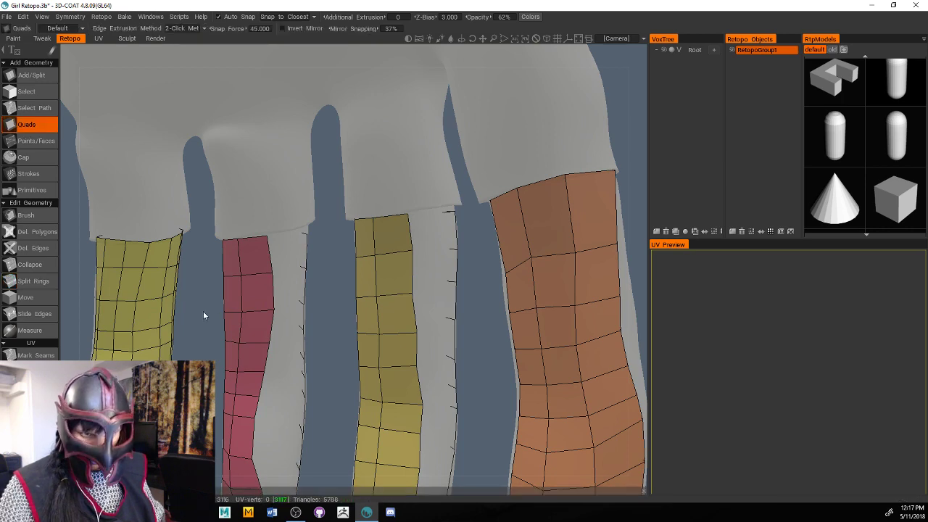
pyautogui.moveTo(203, 310); pyautogui.dragTo(173, 295)
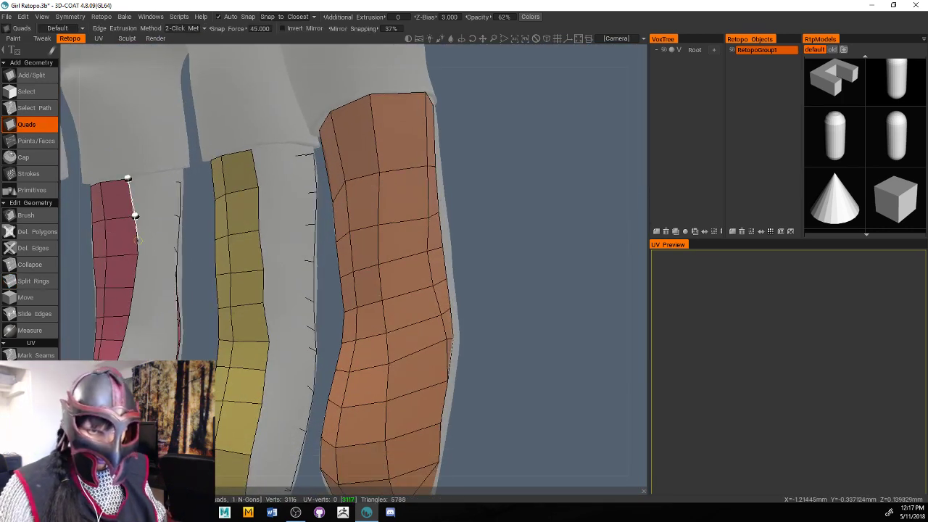
pyautogui.click(180, 181)
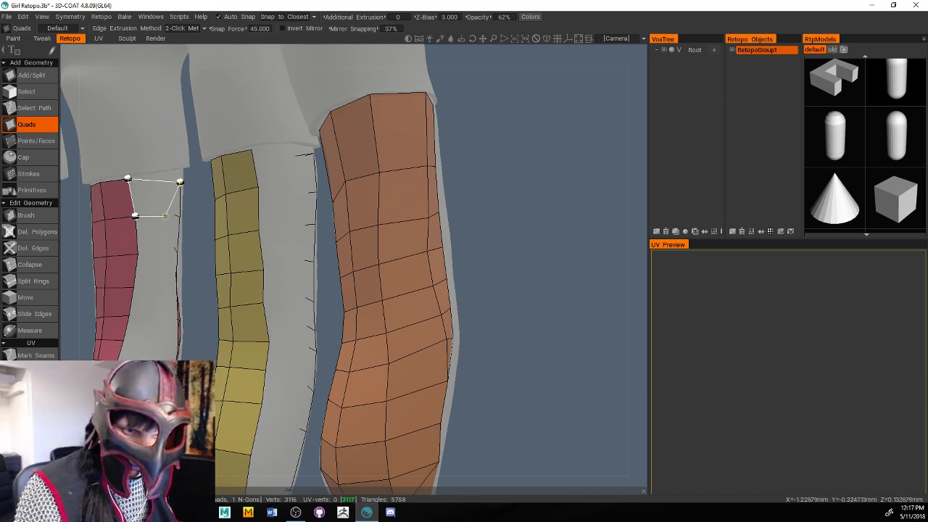
pyautogui.click(179, 216)
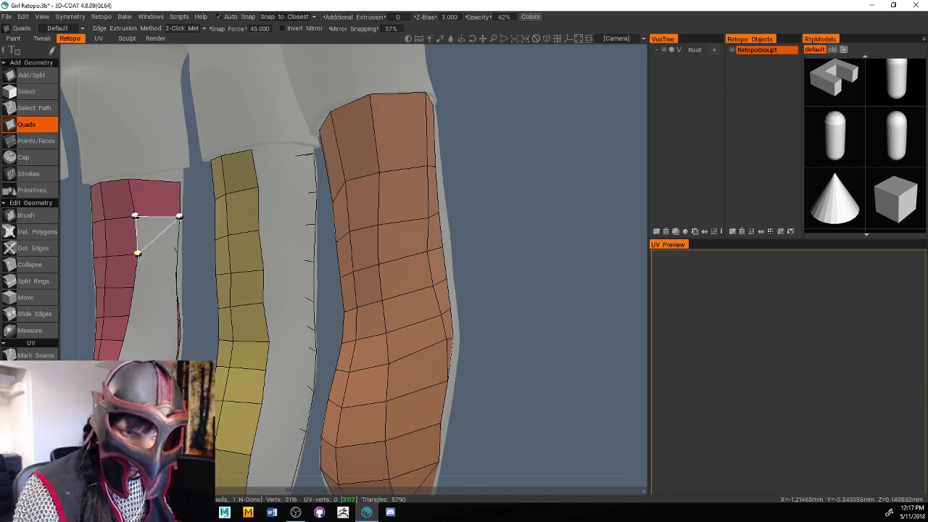
pyautogui.click(177, 252)
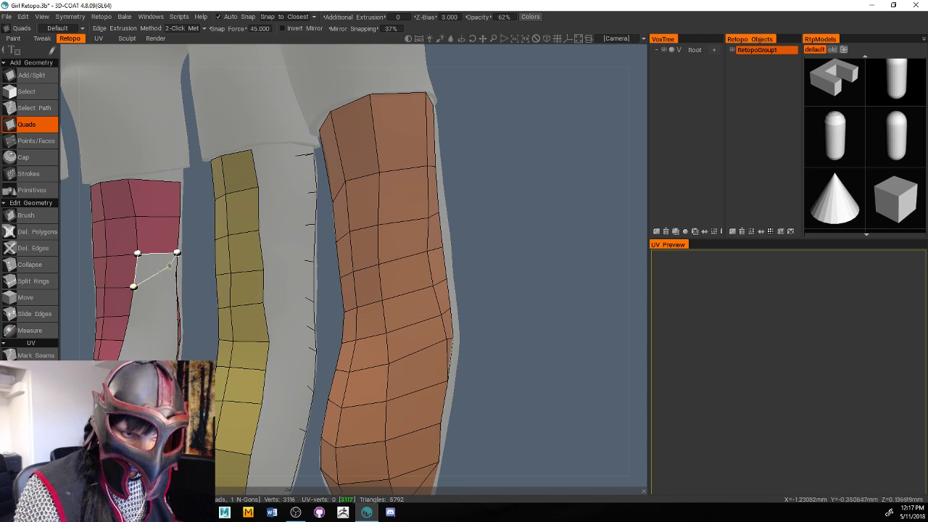
pyautogui.click(176, 279)
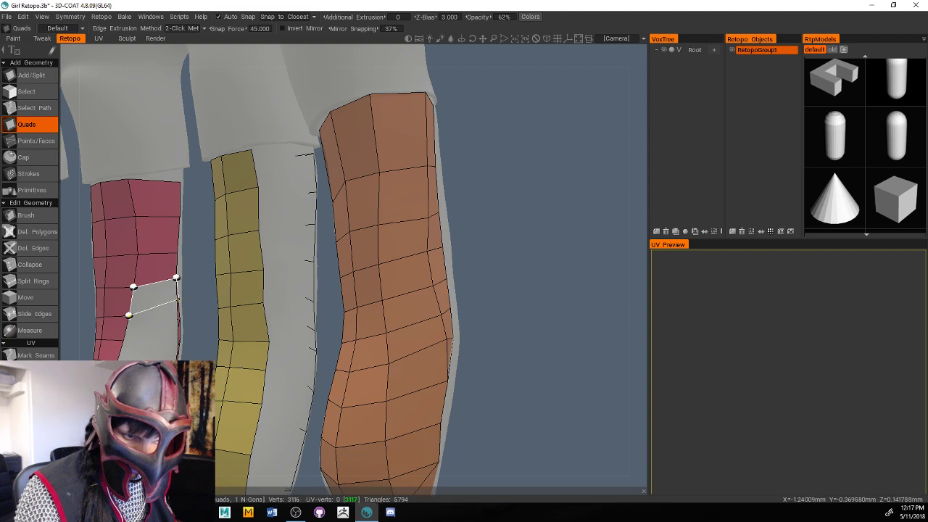
# Try to add a fourth bridging quad below the third on the ring finger, and undo it
pyautogui.click(177, 306)
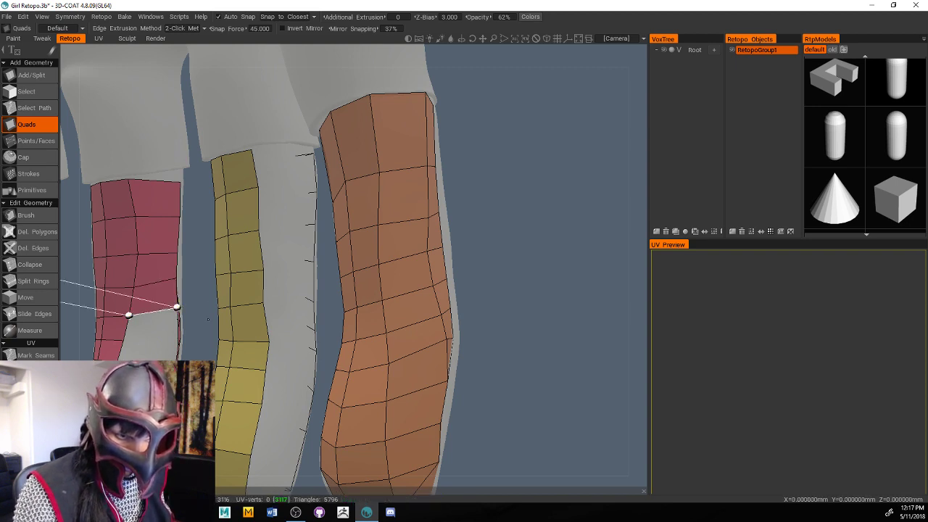
pyautogui.click(176, 326)
pyautogui.hotkey('ctrl', 'z')
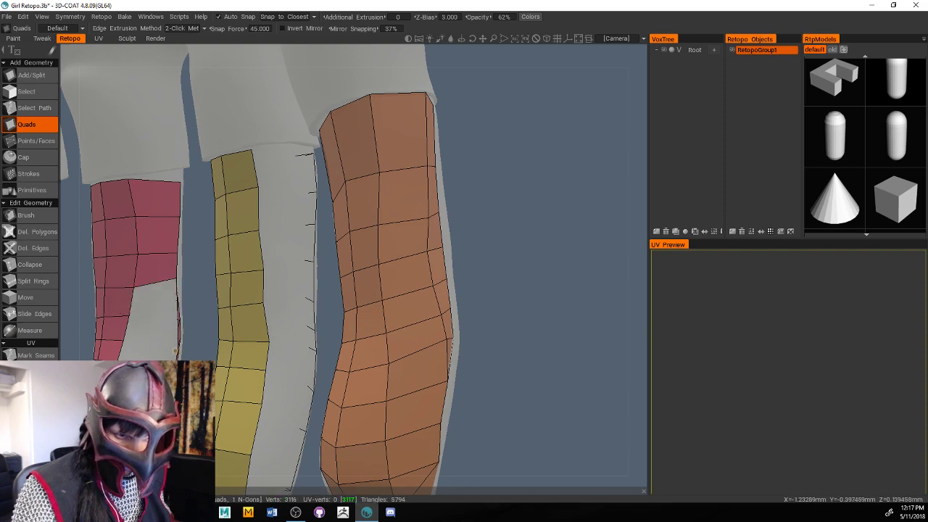
# Bridge the fourth quad of the ring finger's gap, snapped to the far edge's existing vertices, and undo the extra quad below it
pyautogui.moveTo(511, 206); pyautogui.dragTo(505, 205)
pyautogui.scroll(-10, 493, 206)
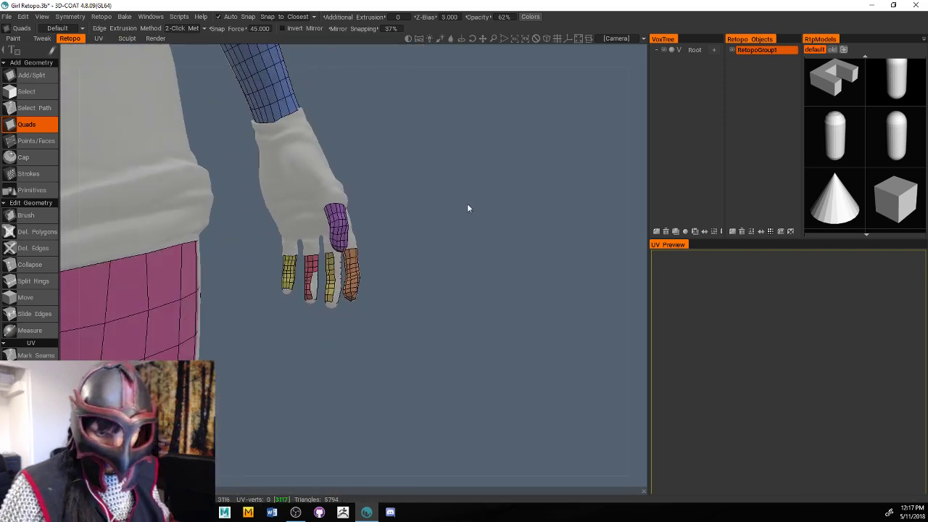
pyautogui.moveTo(290, 217); pyautogui.dragTo(410, 215, button='middle')
pyautogui.scroll(5, 435, 224)
pyautogui.moveTo(516, 251); pyautogui.dragTo(305, 258)
pyautogui.moveTo(259, 255); pyautogui.dragTo(51, 282, button='middle')
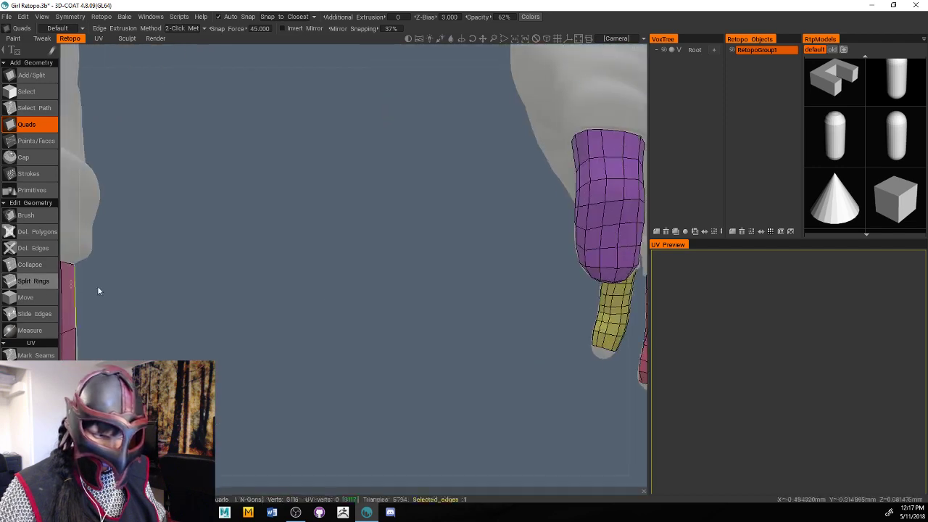
pyautogui.moveTo(283, 301); pyautogui.dragTo(90, 310, button='middle')
pyautogui.scroll(-5, 282, 301)
pyautogui.scroll(10, 173, 348)
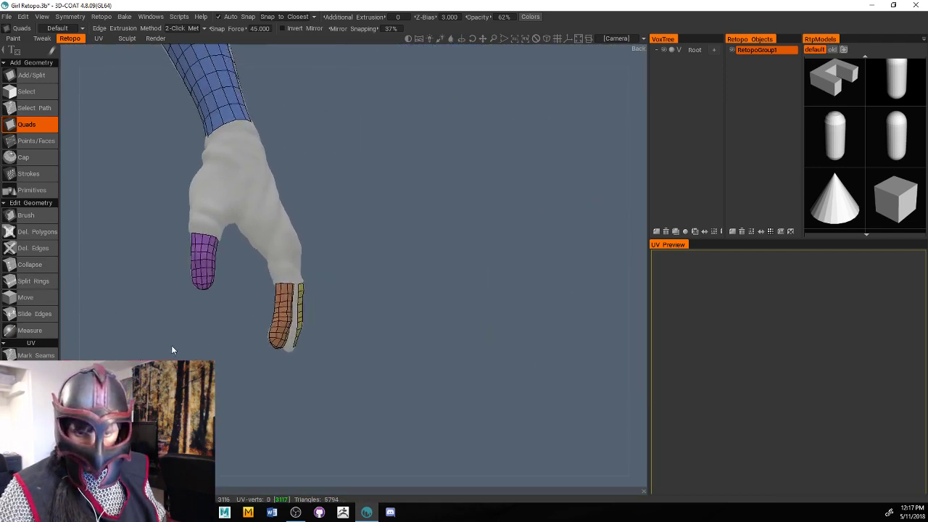
pyautogui.moveTo(342, 330); pyautogui.dragTo(294, 342)
pyautogui.moveTo(293, 342); pyautogui.dragTo(421, 253, button='middle')
pyautogui.scroll(4, 421, 253)
pyautogui.moveTo(421, 253); pyautogui.dragTo(459, 261)
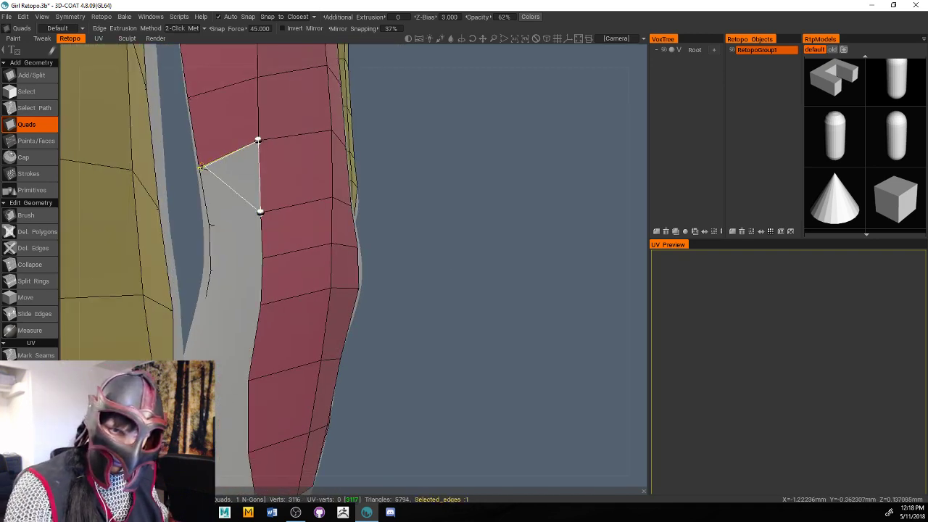
pyautogui.click(198, 168)
pyautogui.click(208, 223)
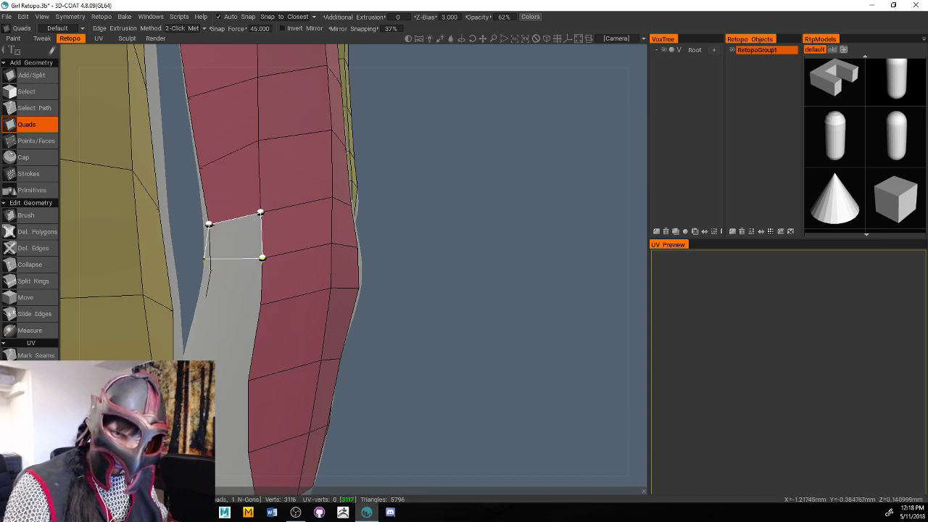
pyautogui.click(210, 269)
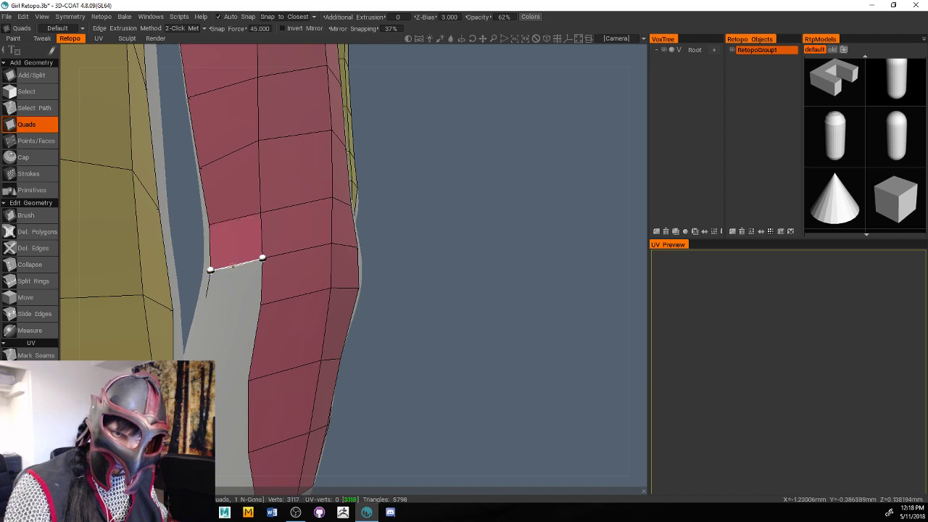
pyautogui.hotkey('ctrl', 'z')
# Continue the ring finger's bridging column with four more quads toward the fingertip, discarding the misplaced quad at the end
pyautogui.scroll(-3, 431, 263)
pyautogui.keyDown('alt'); pyautogui.moveTo(258, 263); pyautogui.dragTo(471, 275); pyautogui.keyUp('alt')
pyautogui.scroll(3, 444, 272)
pyautogui.scroll(5, 453, 271)
pyautogui.scroll(-5, 465, 276)
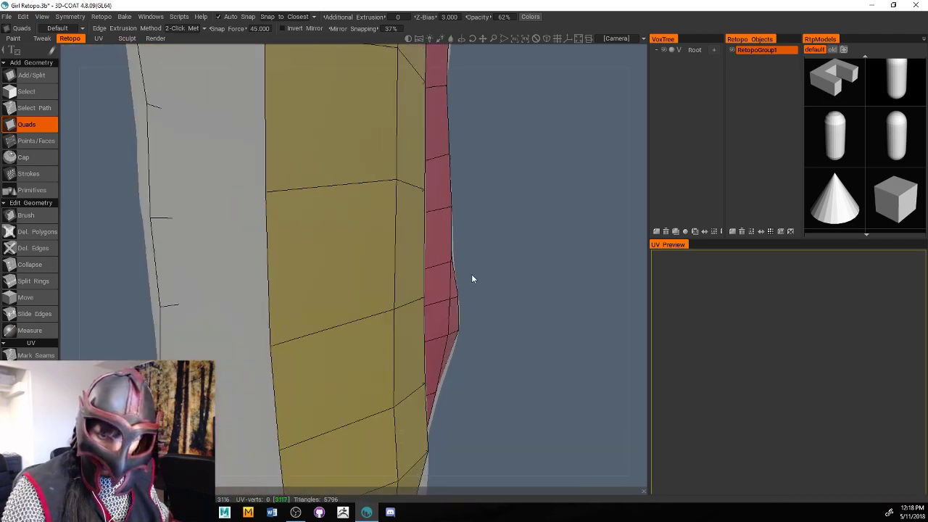
pyautogui.scroll(-5, 471, 278)
pyautogui.scroll(6, 489, 279)
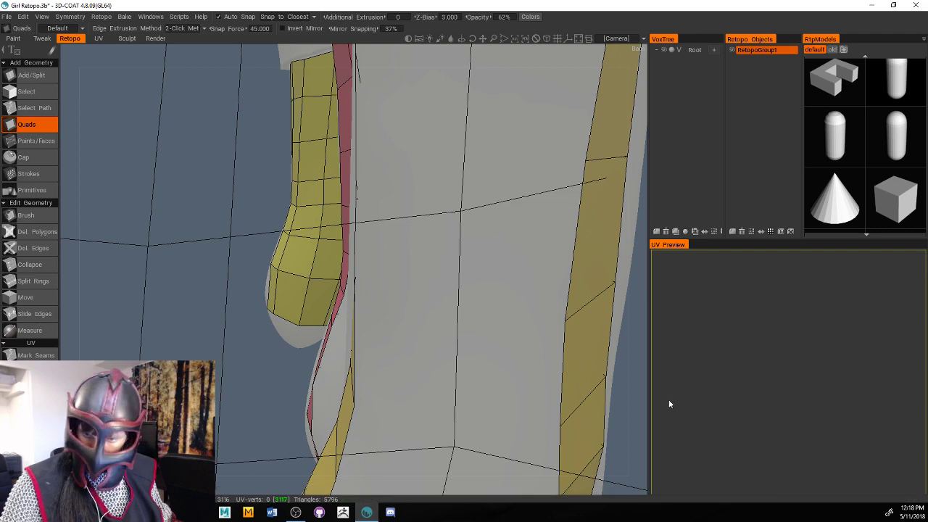
pyautogui.scroll(-5, 642, 390)
pyautogui.keyDown('alt'); pyautogui.moveTo(645, 394); pyautogui.dragTo(400, 385); pyautogui.keyUp('alt')
pyautogui.scroll(-5, 389, 403)
pyautogui.scroll(2, 479, 399)
pyautogui.scroll(6, 479, 400)
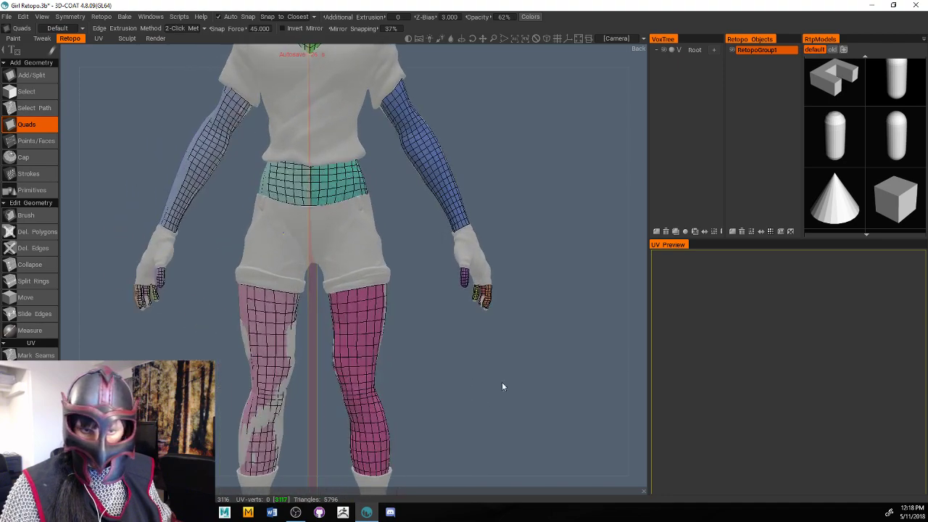
pyautogui.scroll(-1, 472, 337)
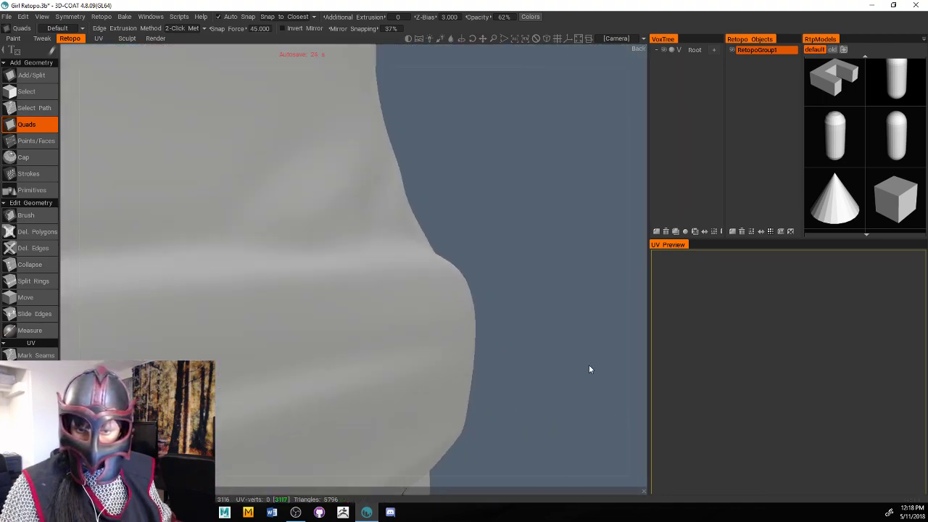
pyautogui.scroll(-6, 588, 364)
pyautogui.keyDown('alt'); pyautogui.moveTo(588, 364); pyautogui.dragTo(437, 375); pyautogui.keyUp('alt')
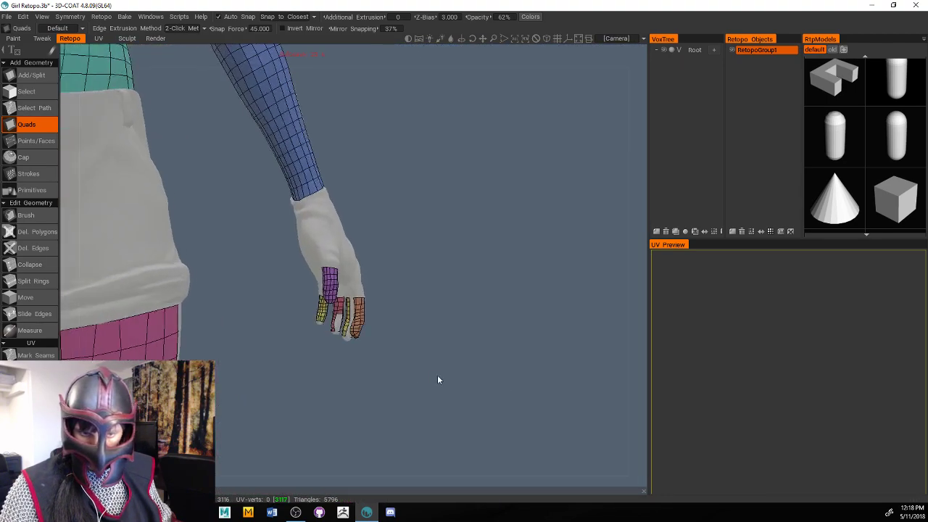
pyautogui.scroll(5, 495, 373)
pyautogui.keyDown('alt'); pyautogui.moveTo(495, 373); pyautogui.dragTo(502, 330); pyautogui.keyUp('alt')
pyautogui.scroll(6, 510, 328)
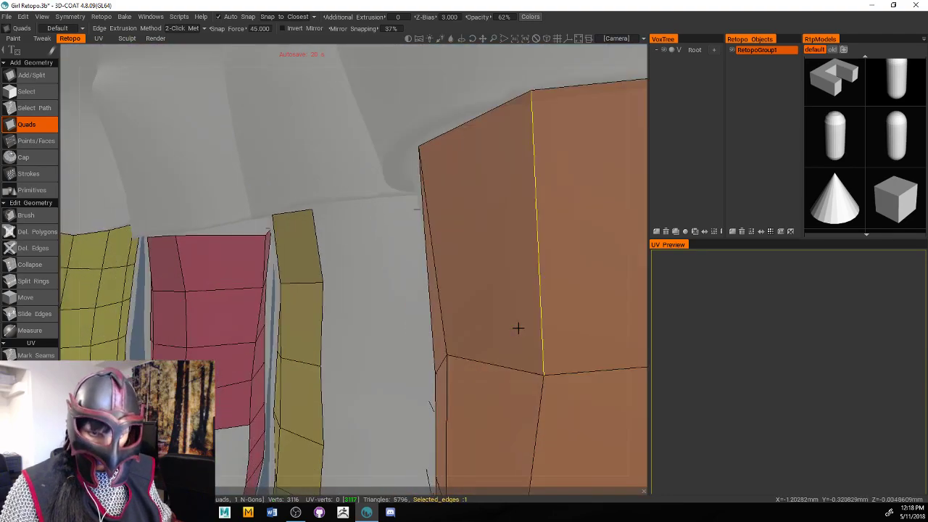
pyautogui.keyDown('alt'); pyautogui.moveTo(291, 382); pyautogui.dragTo(308, 345, button='middle'); pyautogui.keyUp('alt')
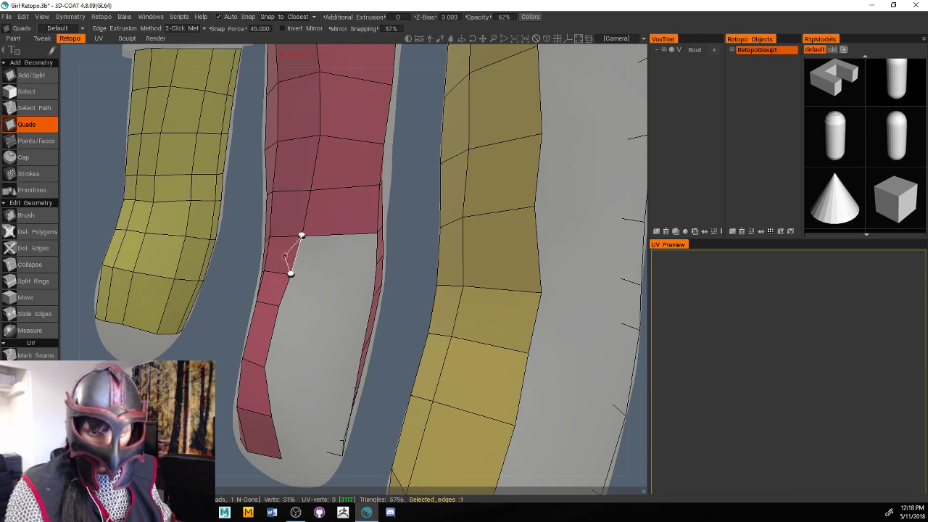
pyautogui.click(375, 264)
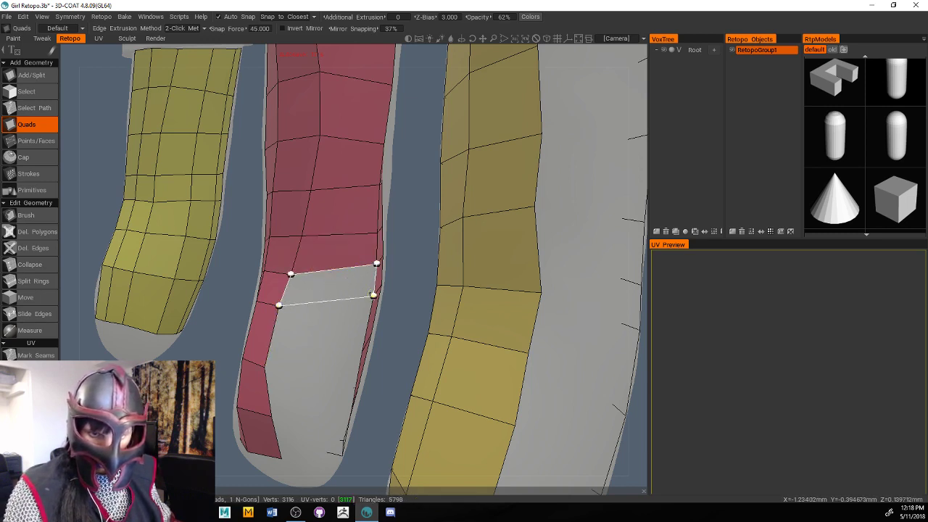
pyautogui.click(372, 294)
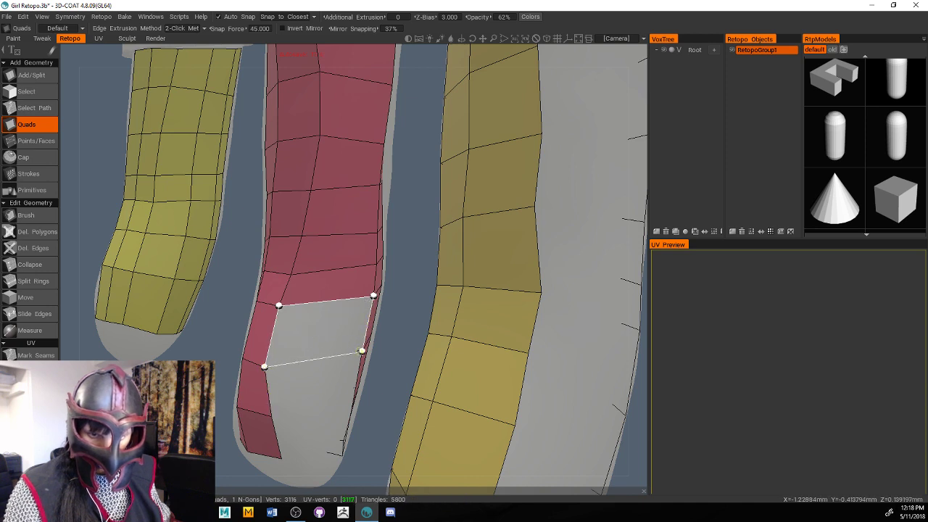
pyautogui.click(362, 351)
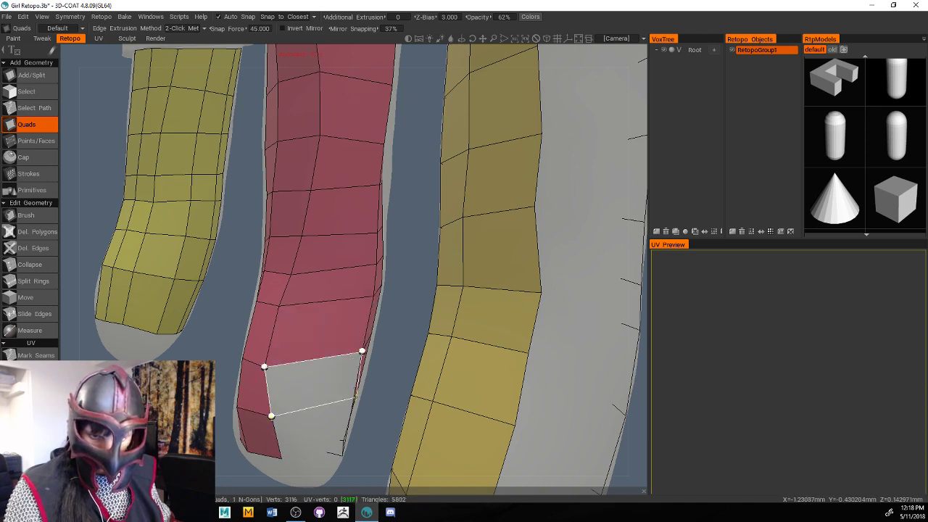
pyautogui.click(351, 406)
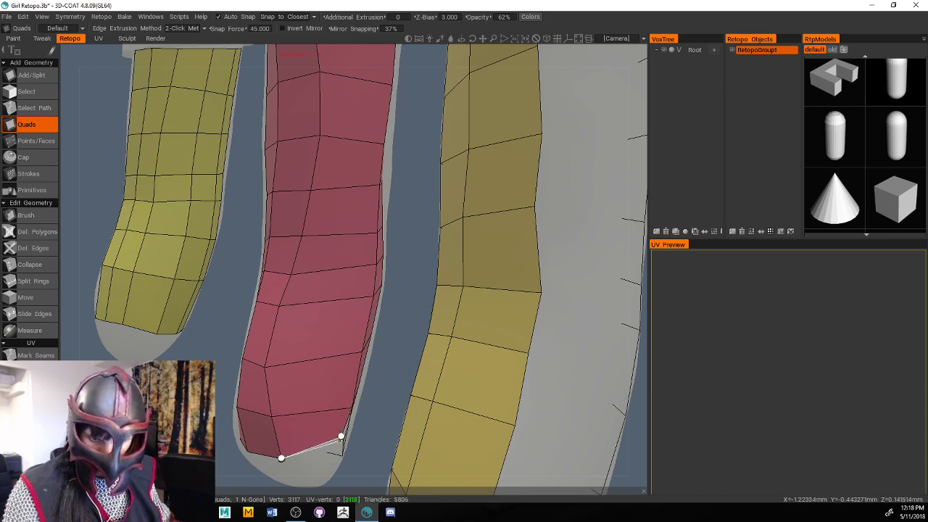
pyautogui.press('Escape')
# Fill the last gap at the ring finger's tip with one quad between the existing corner vertices
pyautogui.press('f')
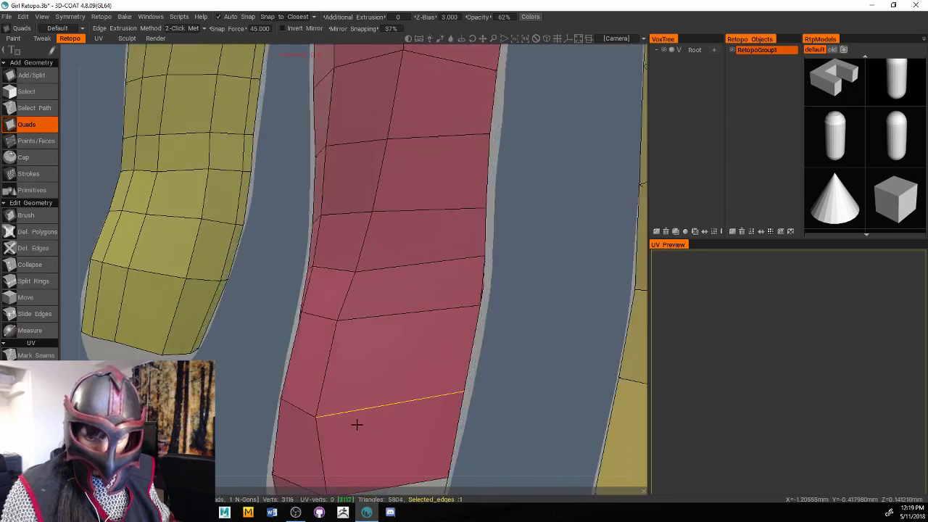
pyautogui.hotkey('ctrl', 's')
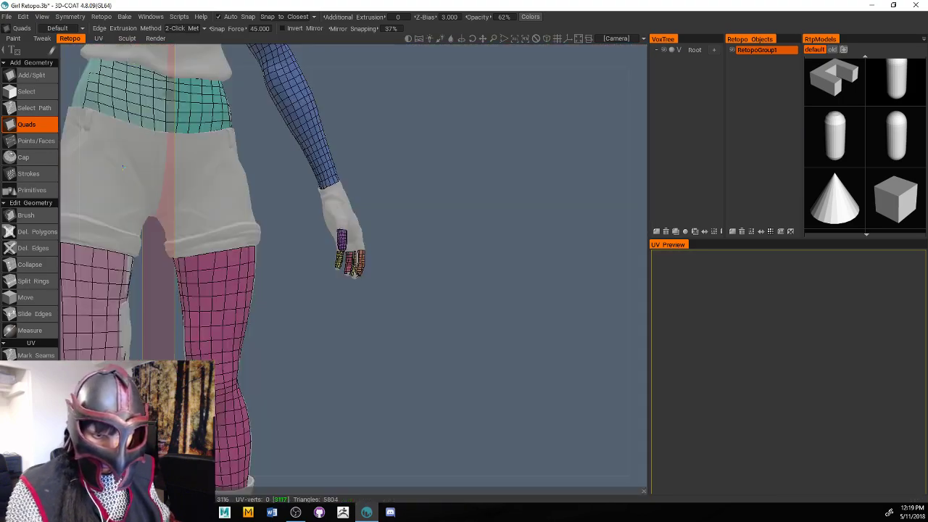
pyautogui.press('f')
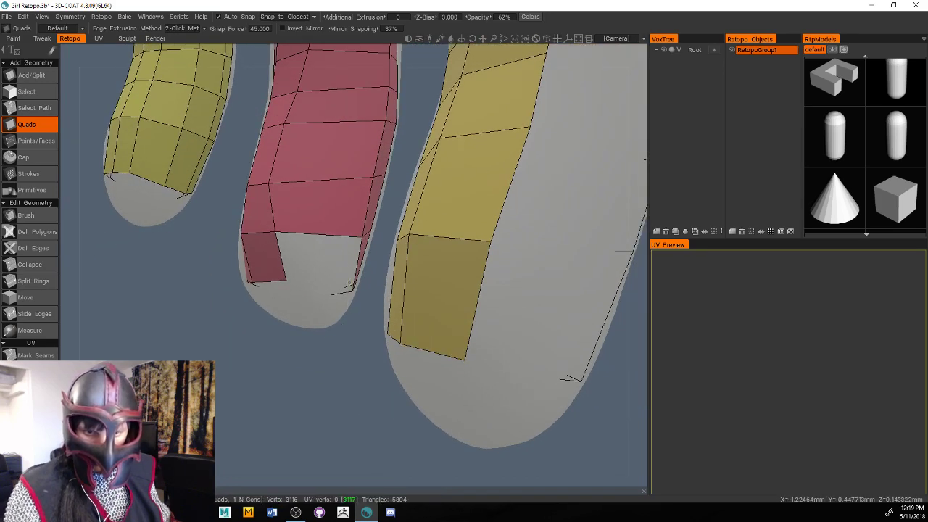
pyautogui.click(275, 232)
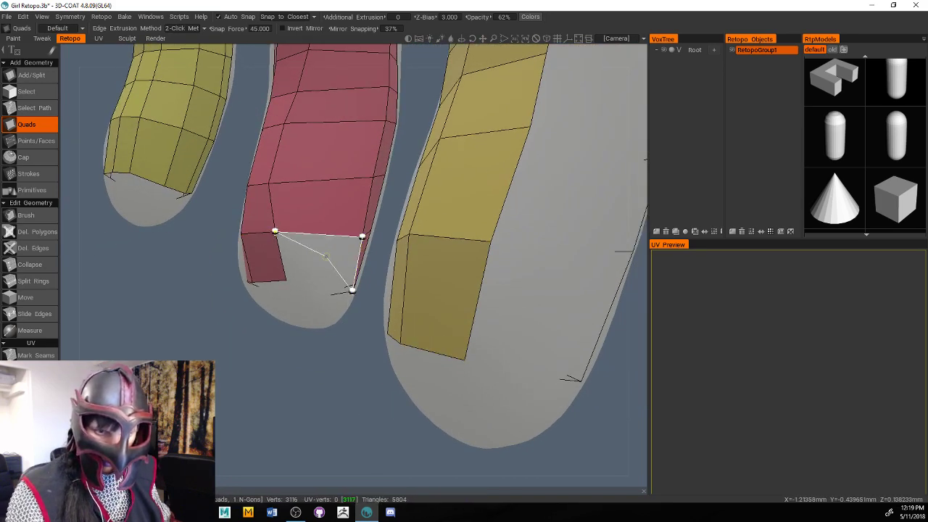
pyautogui.click(286, 280)
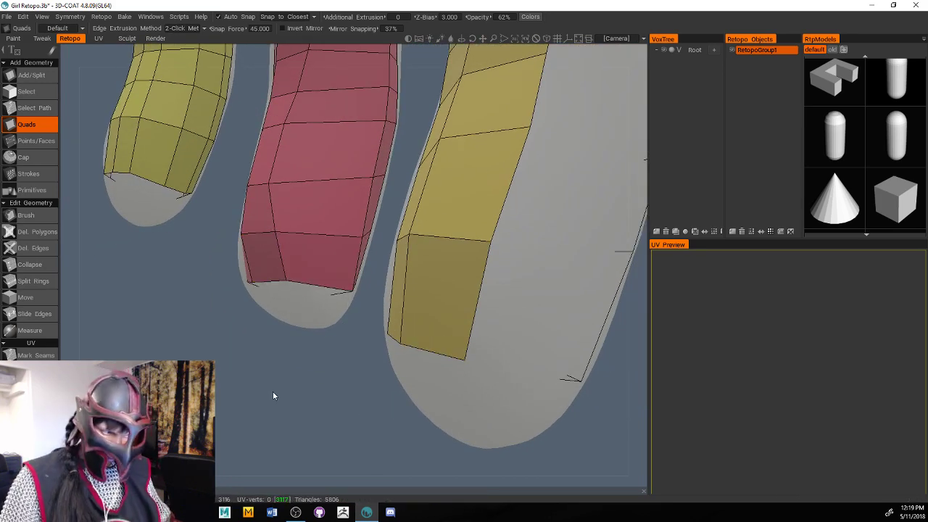
# Split the ring finger's bridging quad column lengthwise from base to fingertip with Split Rings
pyautogui.scroll(-5, 304, 398)
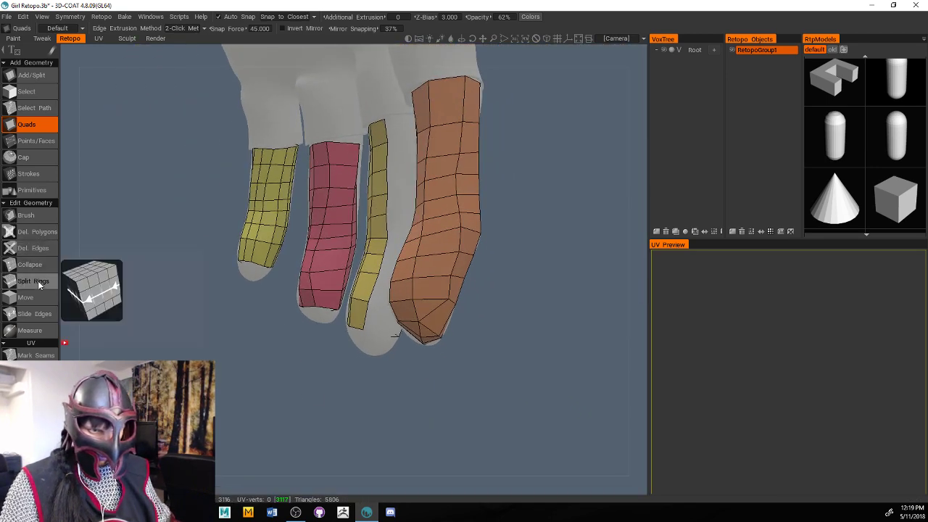
pyautogui.click(38, 281)
pyautogui.click(339, 208)
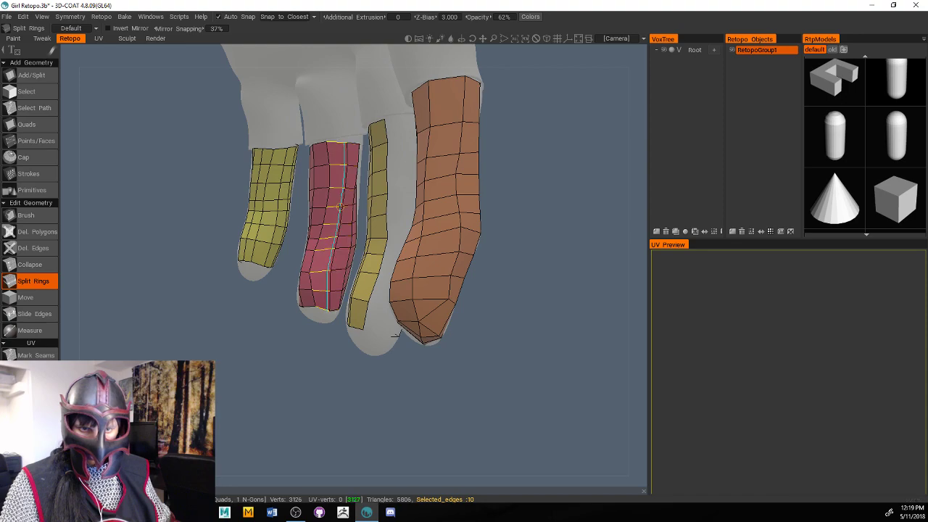
pyautogui.scroll(-10, 297, 386)
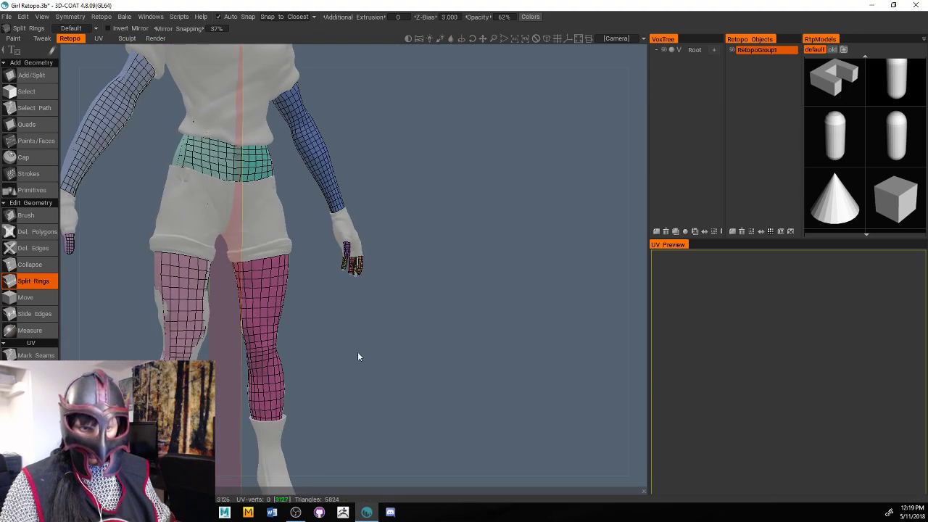
# Bridge the first three quads of the middle finger's gap from its base with Quads, snapping to the far edge's existing vertices
pyautogui.moveTo(332, 358); pyautogui.dragTo(272, 315)
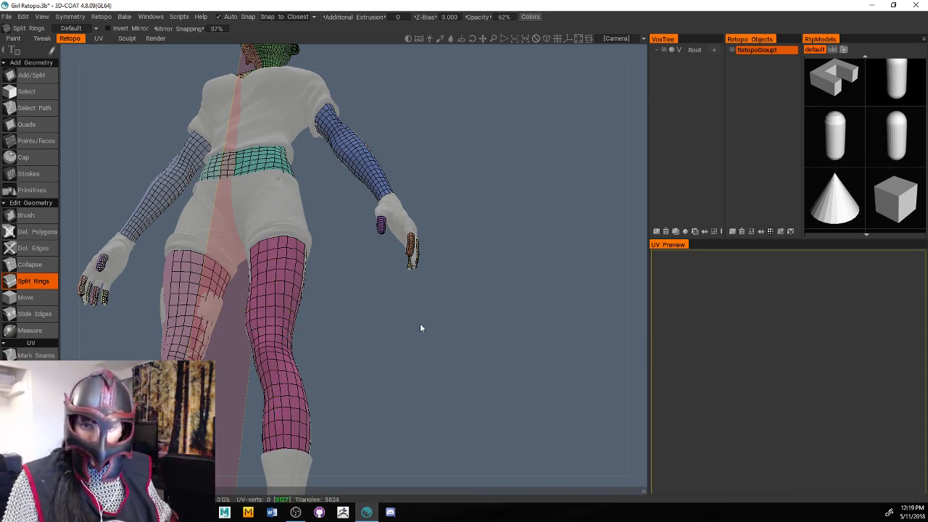
pyautogui.moveTo(420, 328); pyautogui.dragTo(531, 331, button='right')
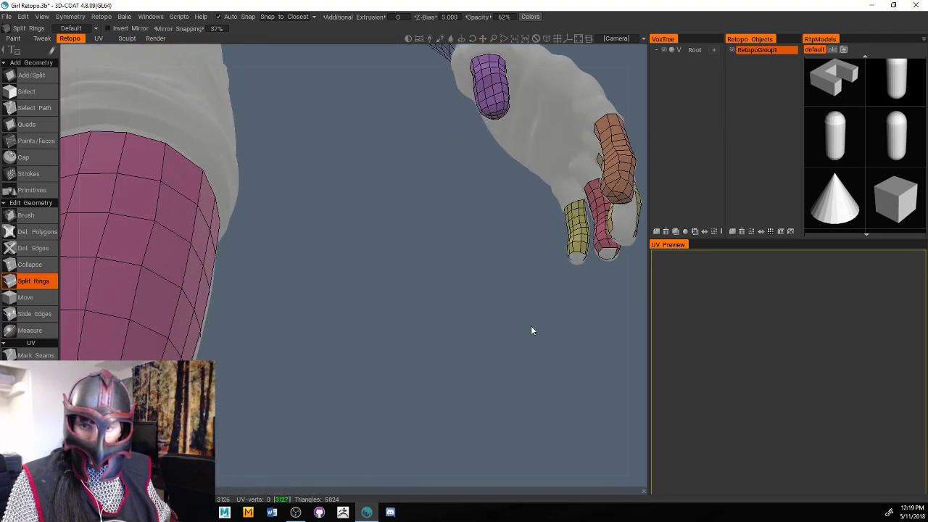
pyautogui.moveTo(531, 331); pyautogui.dragTo(398, 360, button='middle')
pyautogui.moveTo(398, 360); pyautogui.dragTo(425, 359)
pyautogui.moveTo(425, 359); pyautogui.dragTo(444, 365, button='right')
pyautogui.moveTo(445, 365); pyautogui.dragTo(411, 420, button='middle')
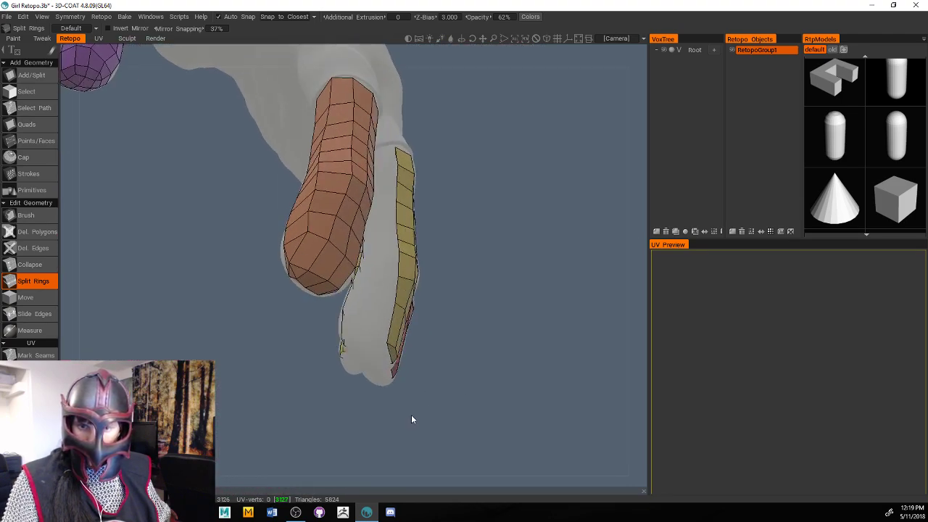
pyautogui.moveTo(411, 419); pyautogui.dragTo(437, 405, button='right')
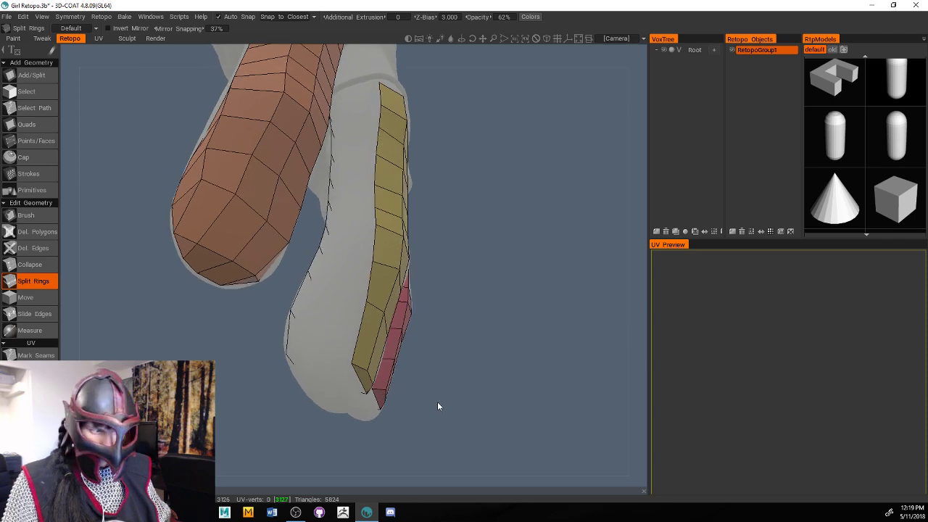
pyautogui.moveTo(508, 363); pyautogui.dragTo(515, 379)
pyautogui.moveTo(515, 378); pyautogui.dragTo(513, 377, button='right')
pyautogui.moveTo(512, 377); pyautogui.dragTo(510, 378, button='middle')
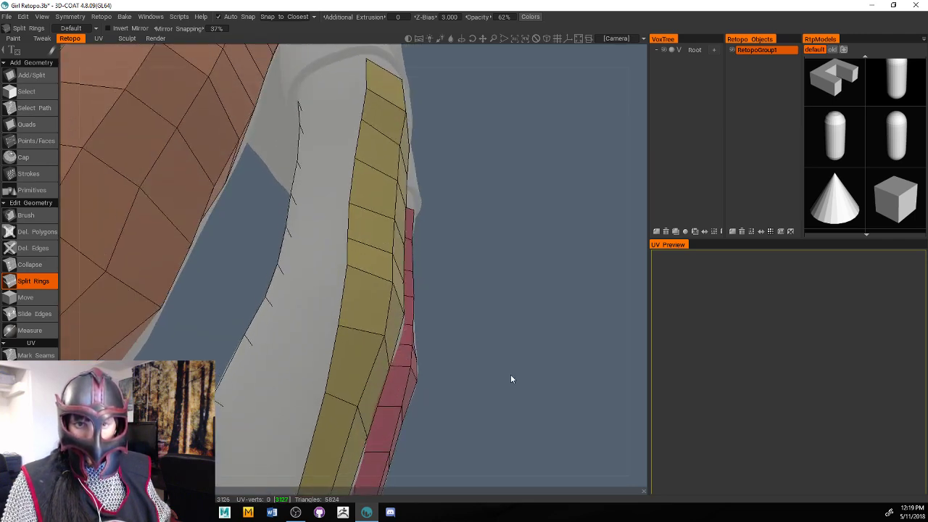
pyautogui.moveTo(510, 375); pyautogui.dragTo(524, 391, button='right')
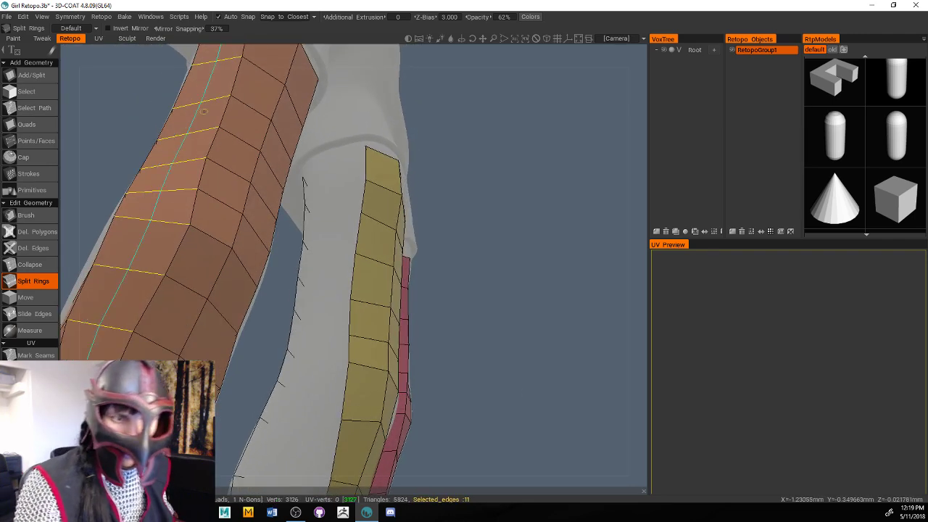
pyautogui.click(26, 124)
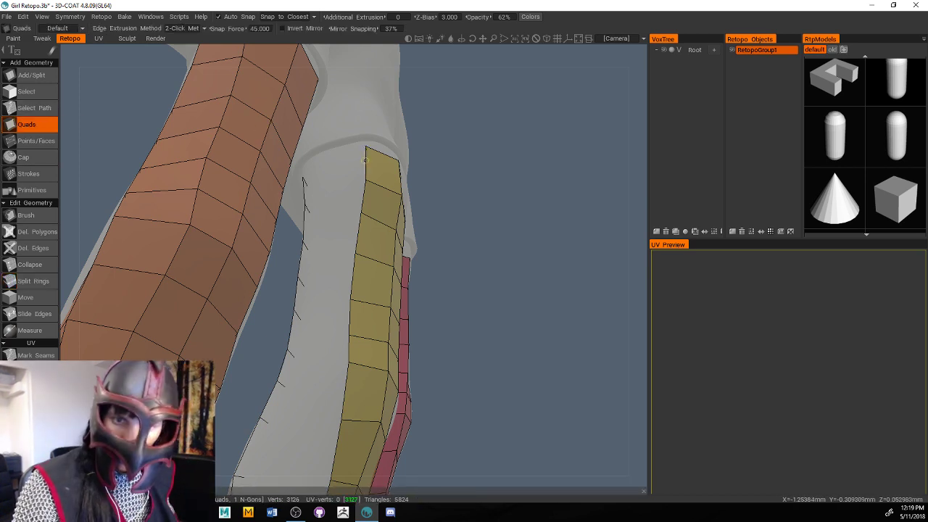
pyautogui.click(305, 204)
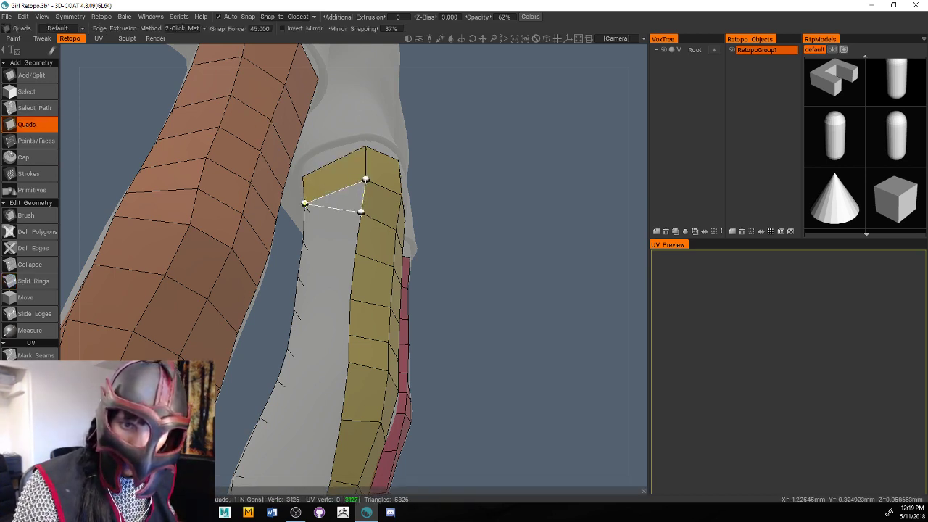
pyautogui.click(303, 241)
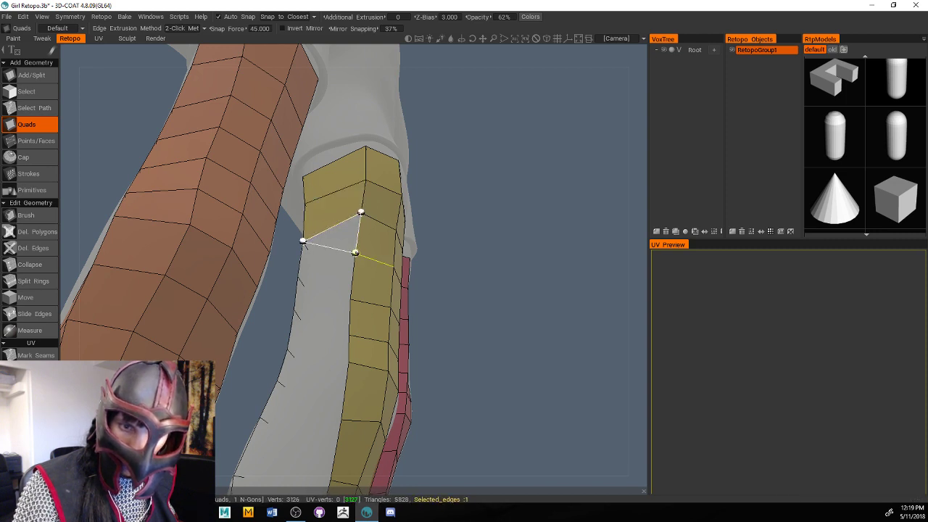
pyautogui.click(297, 275)
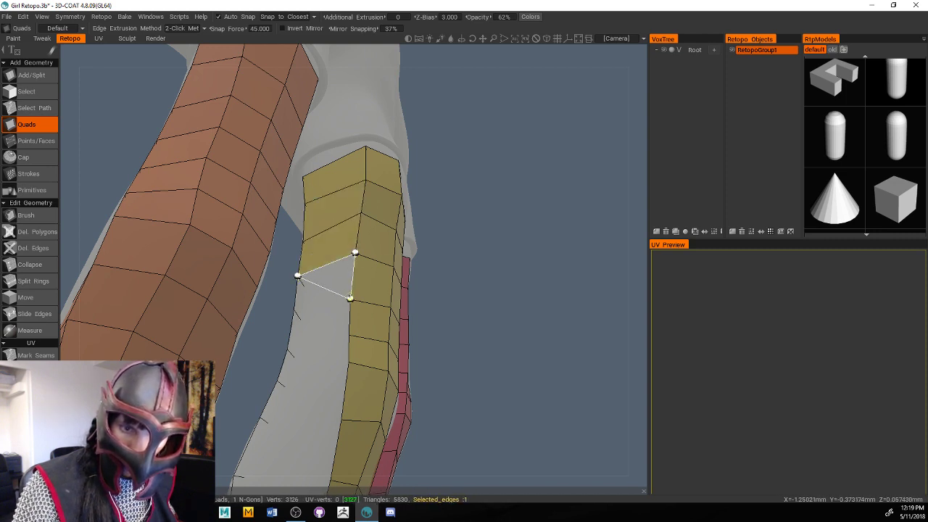
# Try to bridge the fourth and fifth quads of the middle finger's gap, and undo back to the third quad
pyautogui.click(294, 310)
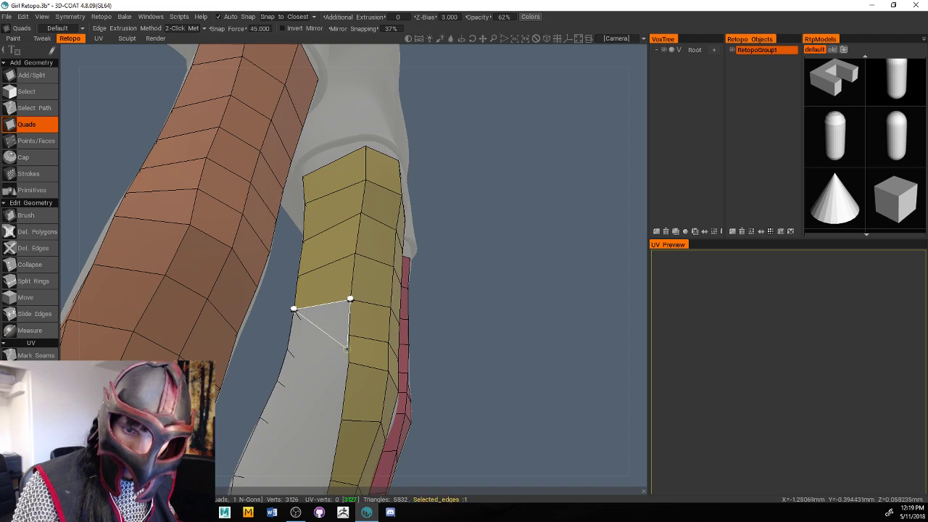
pyautogui.click(287, 349)
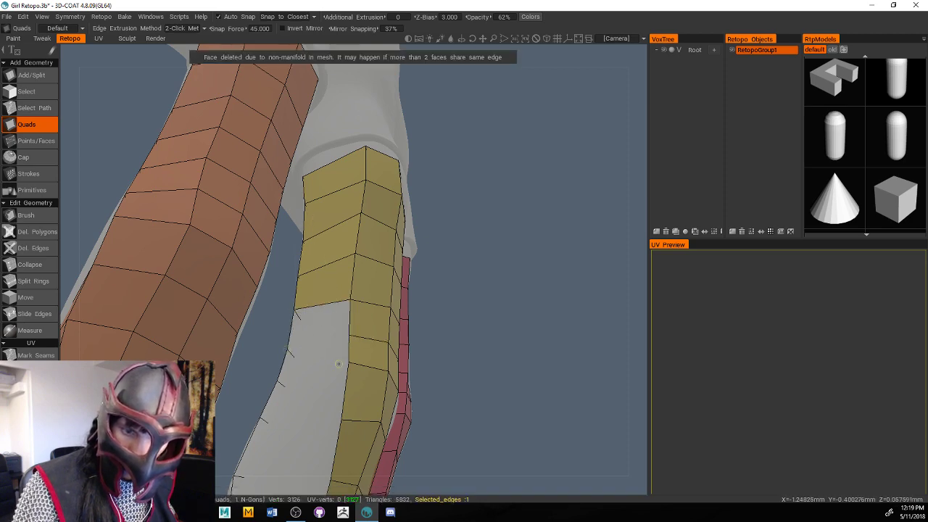
pyautogui.moveTo(461, 292); pyautogui.dragTo(464, 317)
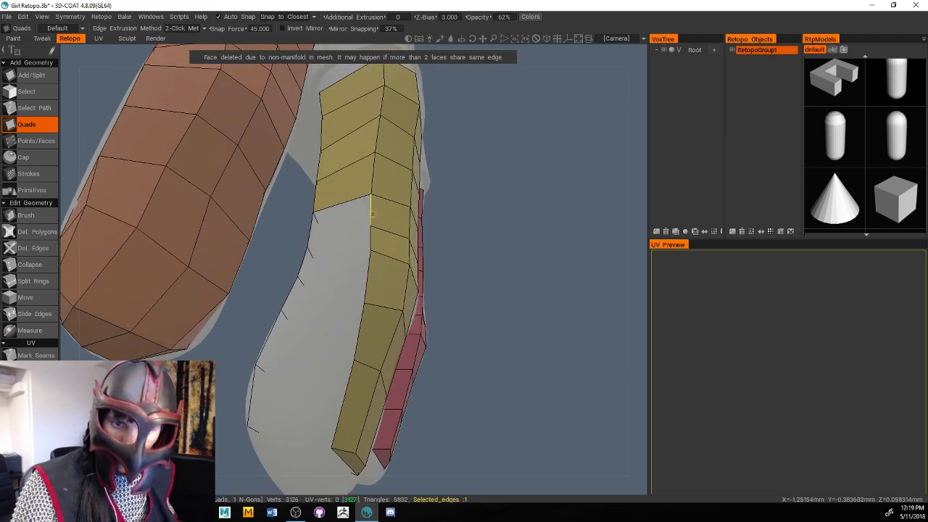
pyautogui.hotkey('ctrl', 'z')
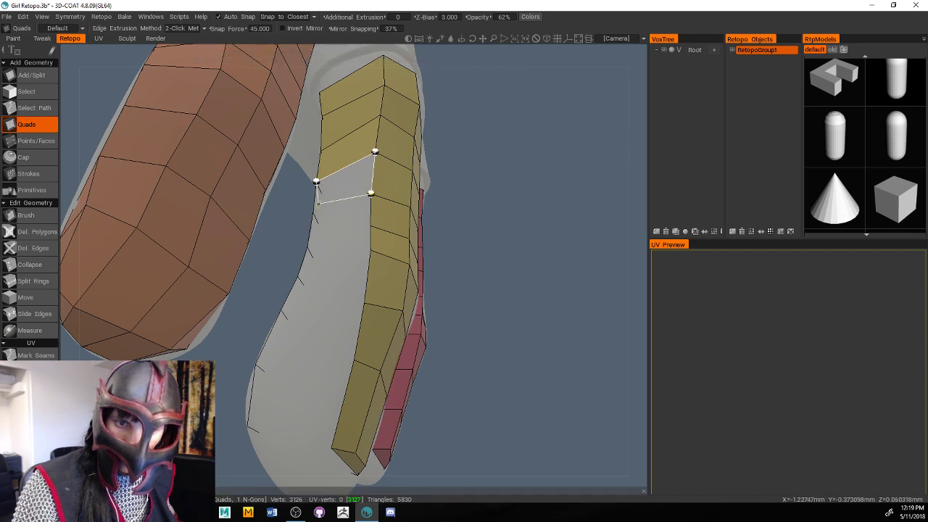
# Continue the middle finger's bridging column with six quads to the fingertip, snapped to the far edge's existing vertices
pyautogui.click(312, 212)
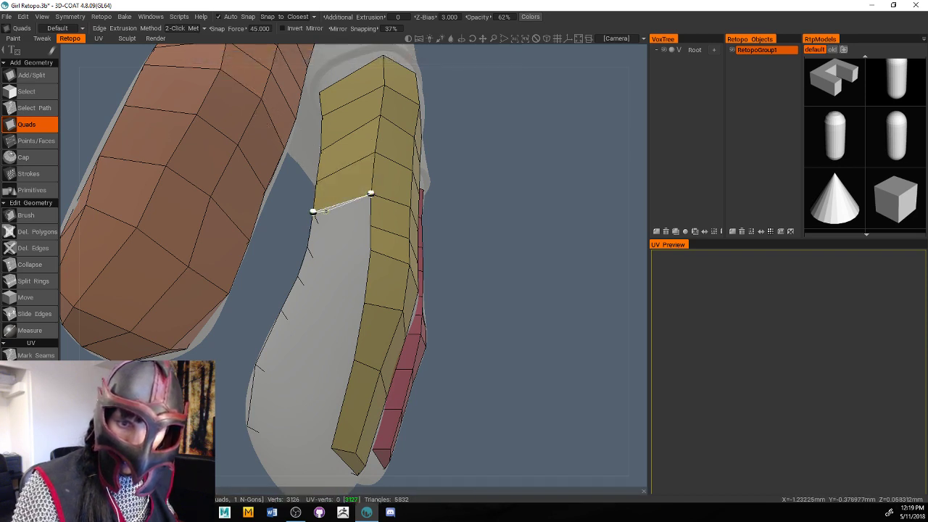
pyautogui.click(307, 246)
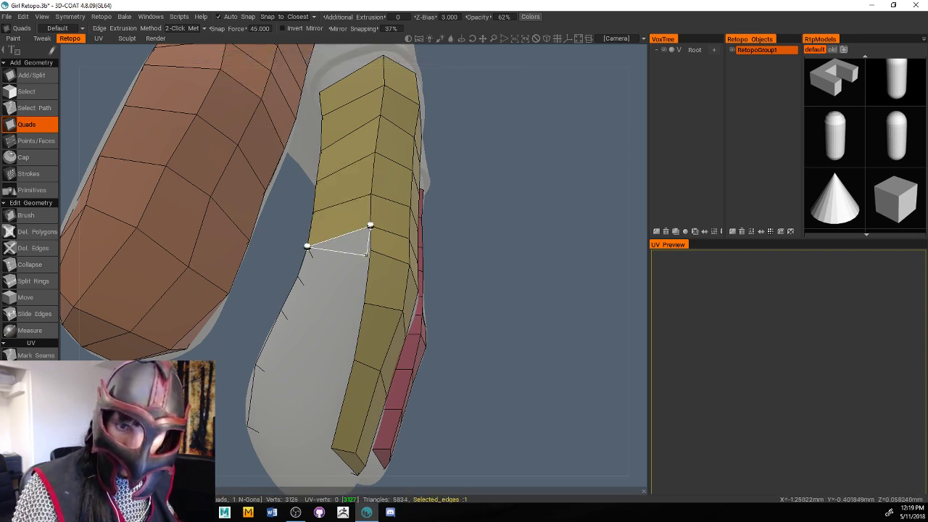
pyautogui.click(297, 276)
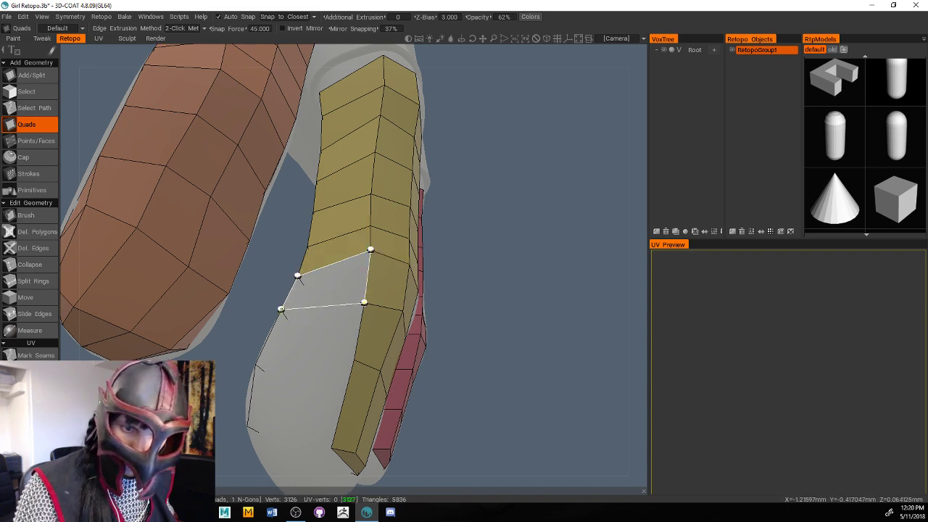
pyautogui.click(281, 310)
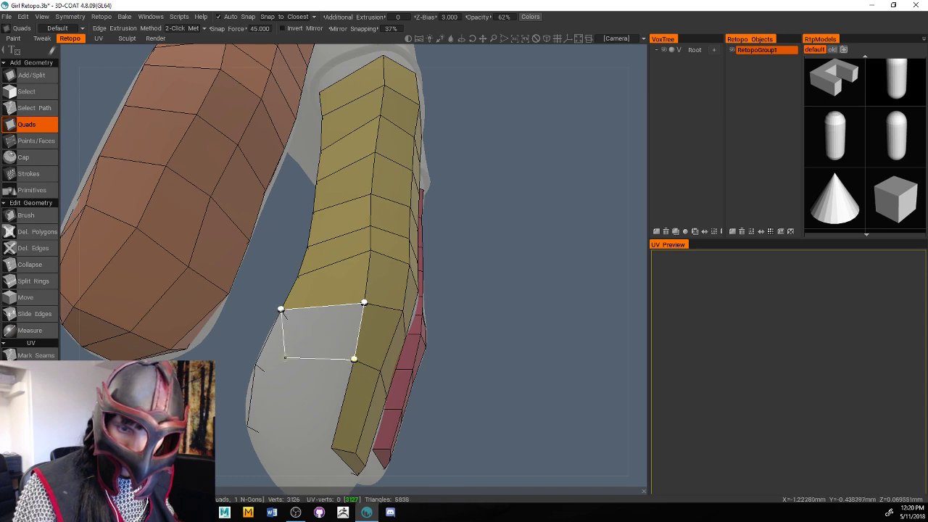
pyautogui.click(256, 364)
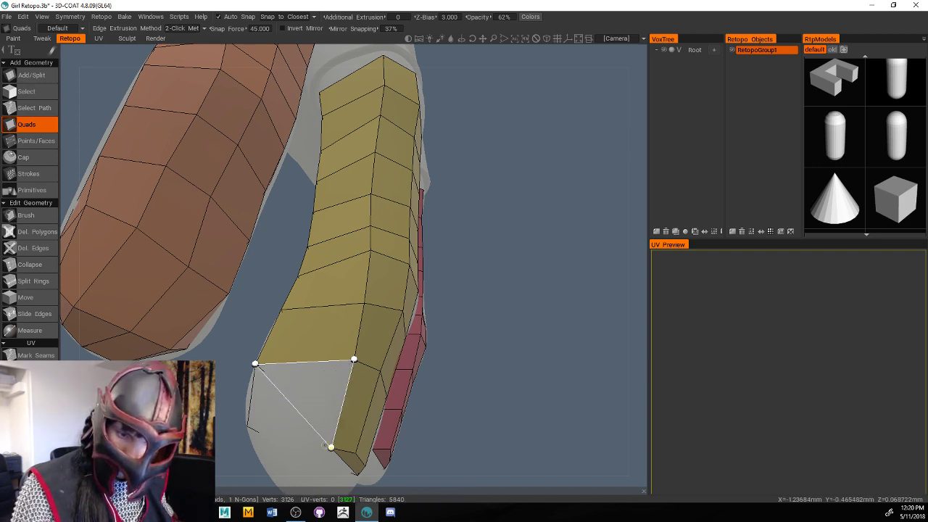
pyautogui.click(331, 446)
pyautogui.click(247, 425)
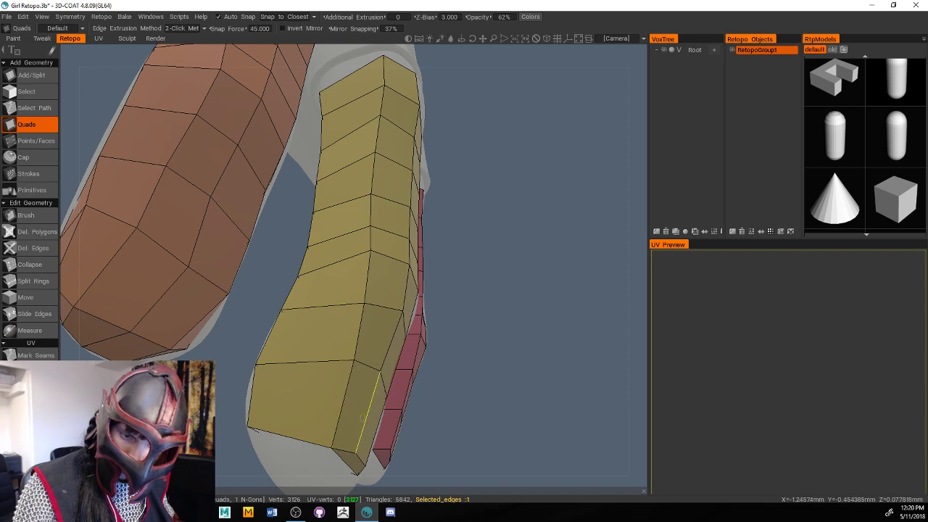
# Delete the slanted end polygon at the tips of the middle, ring and little fingers with Del. Polygons
pyautogui.moveTo(501, 377); pyautogui.dragTo(481, 343)
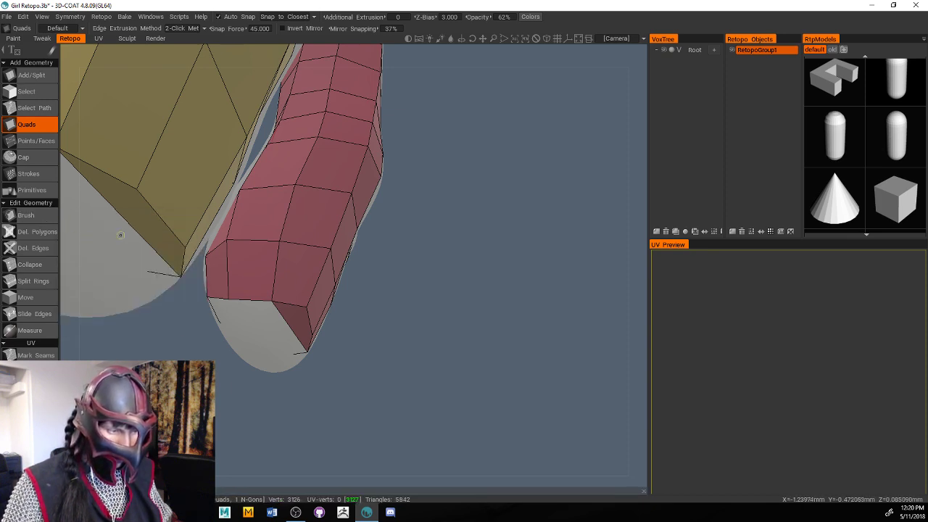
pyautogui.click(197, 246)
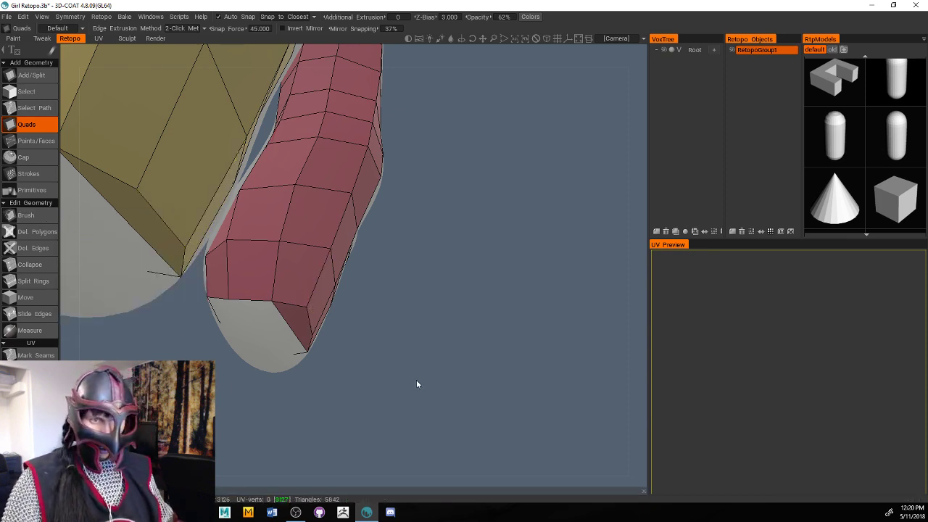
pyautogui.moveTo(416, 379); pyautogui.dragTo(421, 360)
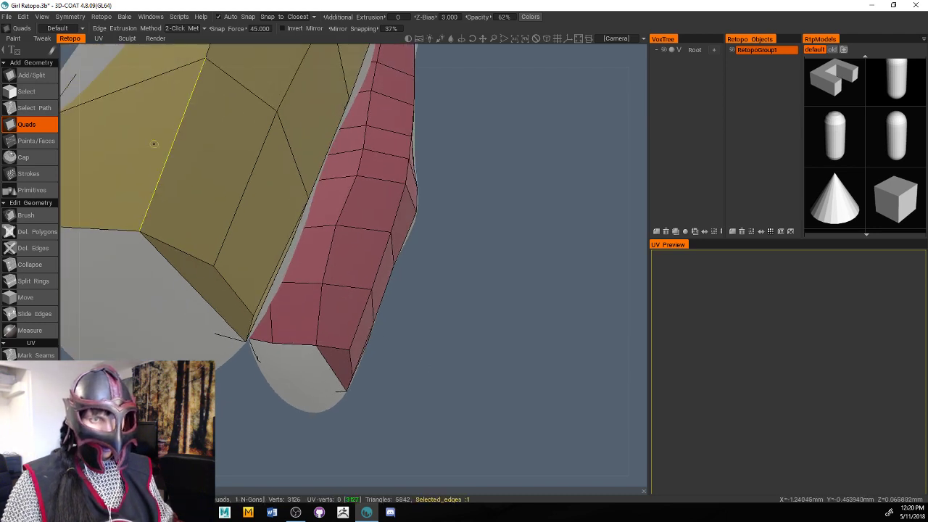
pyautogui.click(36, 233)
pyautogui.click(216, 300)
pyautogui.click(339, 360)
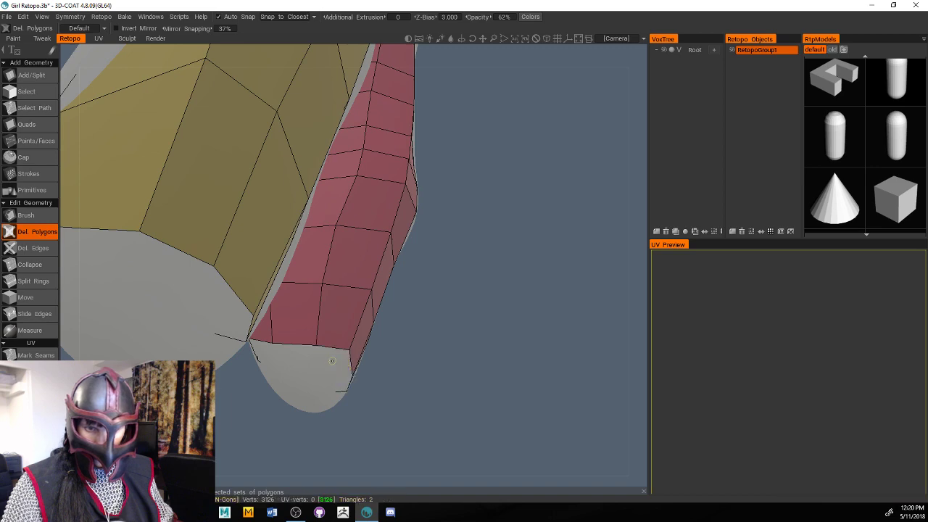
pyautogui.moveTo(342, 356); pyautogui.dragTo(373, 371)
pyautogui.scroll(-3, 351, 374)
pyautogui.scroll(3, 351, 374)
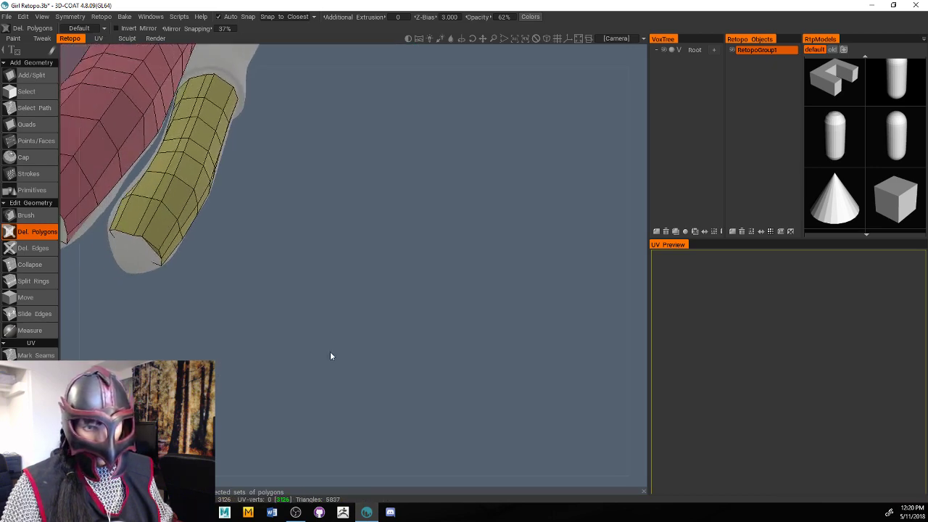
pyautogui.click(161, 251)
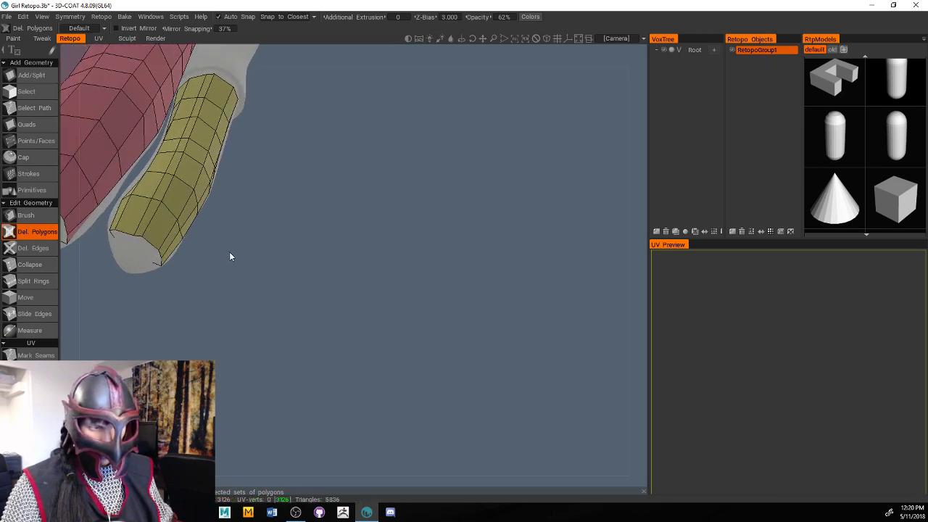
# Split the middle finger's bridging quad column lengthwise through its centre with Split Rings
pyautogui.moveTo(229, 251); pyautogui.dragTo(257, 269)
pyautogui.scroll(4, 320, 299)
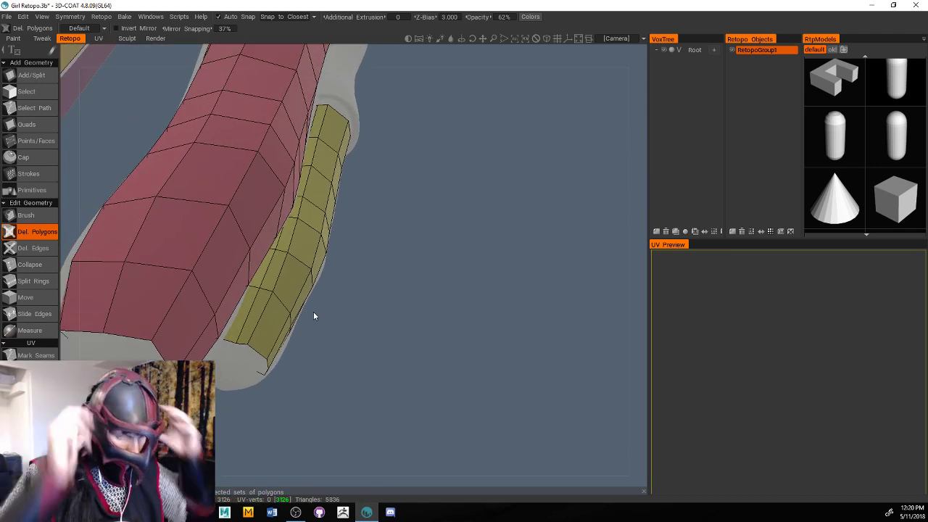
pyautogui.scroll(-3, 377, 343)
pyautogui.moveTo(375, 348); pyautogui.dragTo(477, 349)
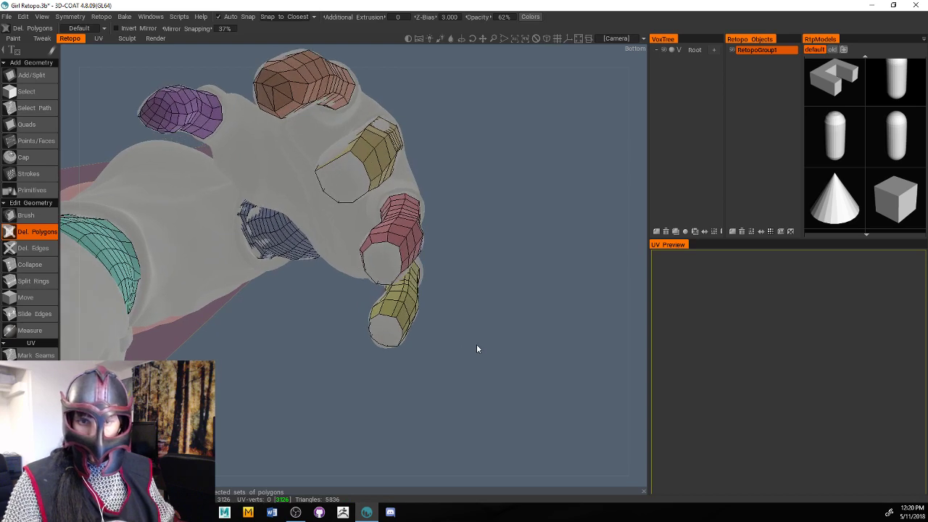
pyautogui.moveTo(510, 299); pyautogui.dragTo(561, 299)
pyautogui.scroll(-3, 558, 278)
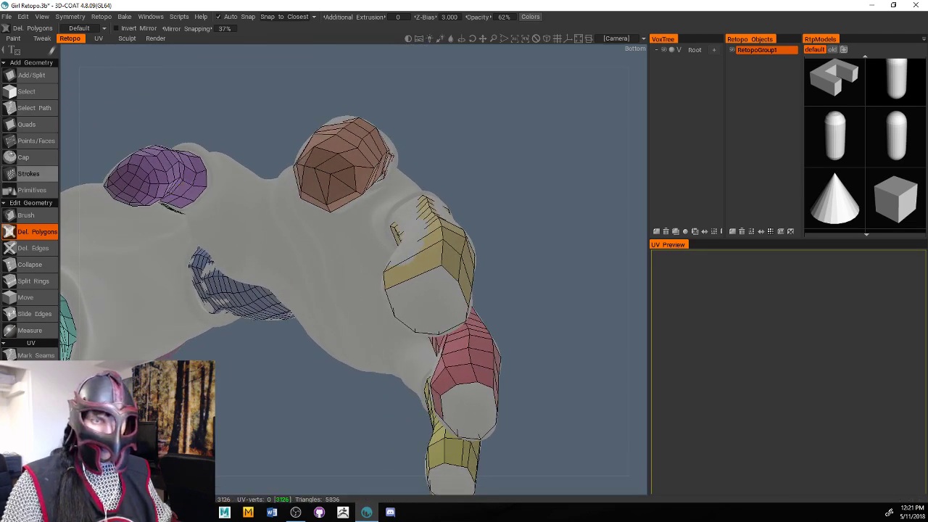
pyautogui.click(34, 281)
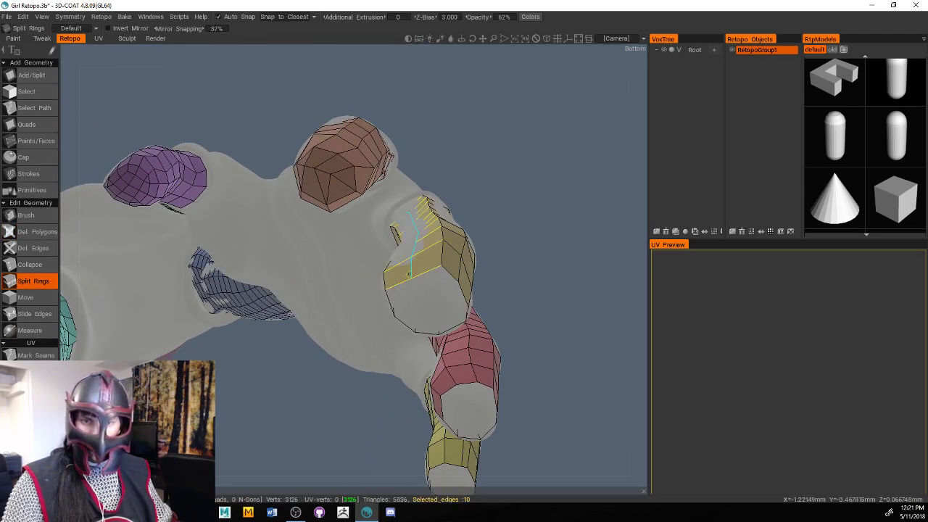
pyautogui.click(411, 273)
pyautogui.scroll(-3, 534, 267)
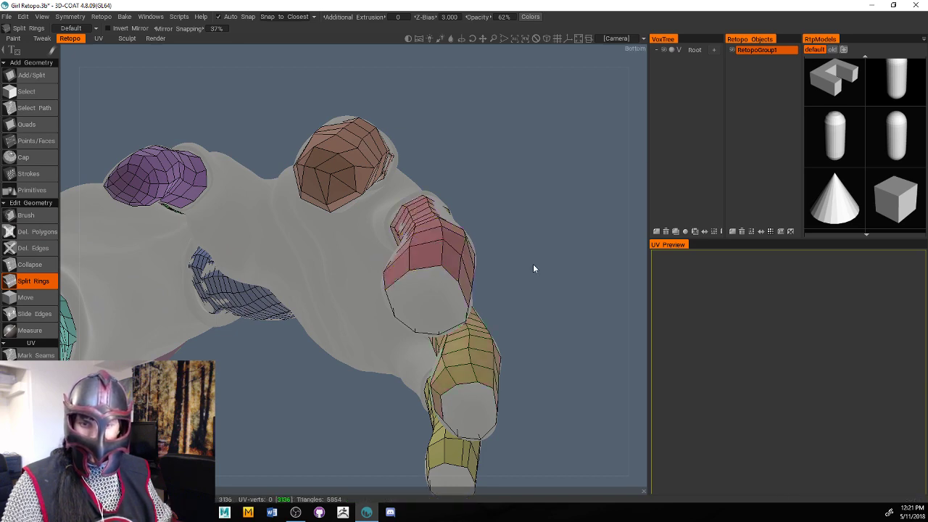
# Start capping the middle fingertip with the Quads tool, adding two quads and a triangle along one side of the rim
pyautogui.moveTo(573, 265); pyautogui.dragTo(561, 251)
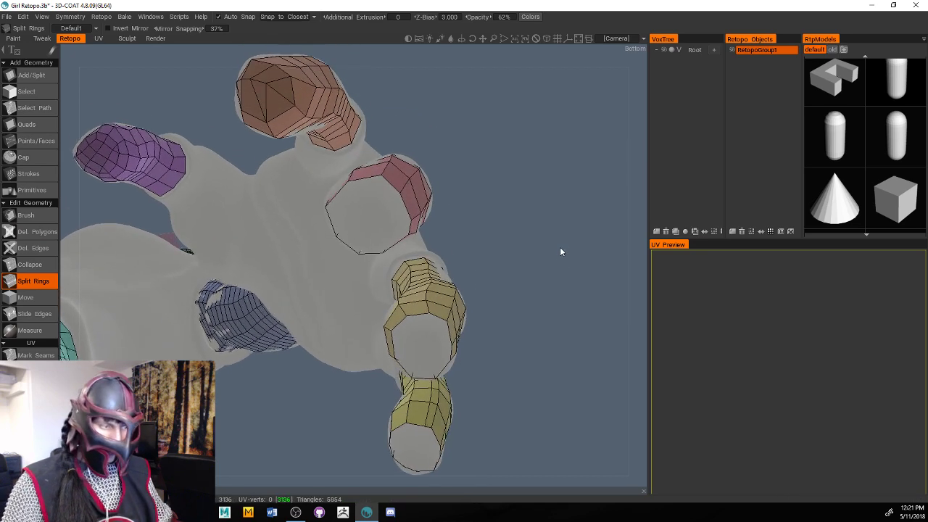
pyautogui.scroll(3, 562, 252)
pyautogui.click(24, 126)
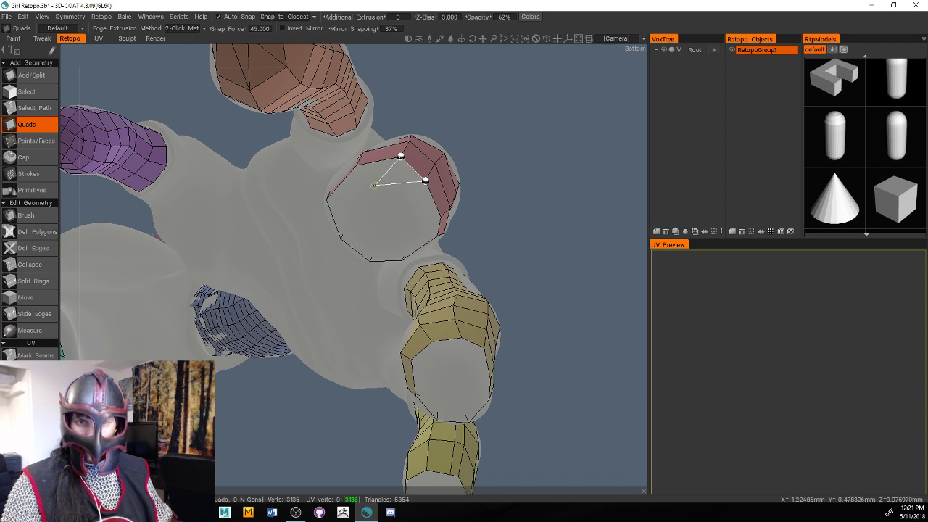
pyautogui.click(369, 188)
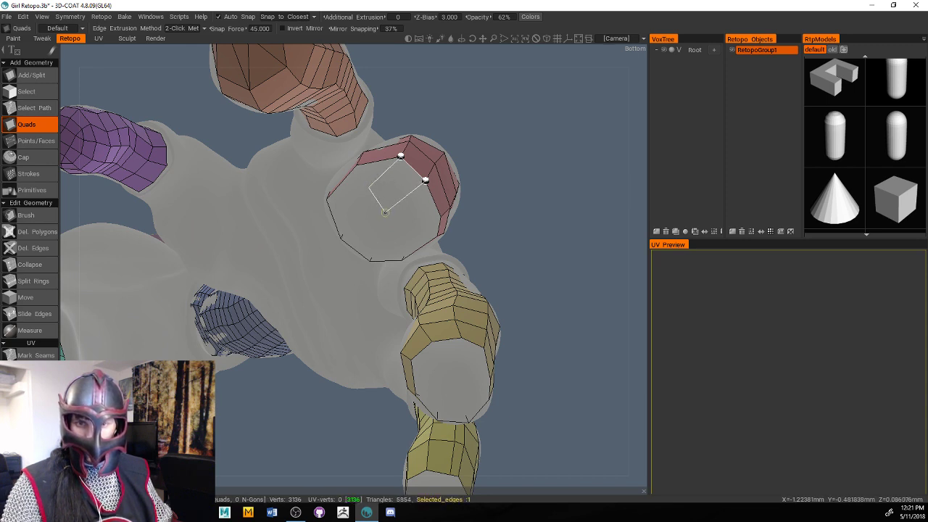
pyautogui.click(385, 212)
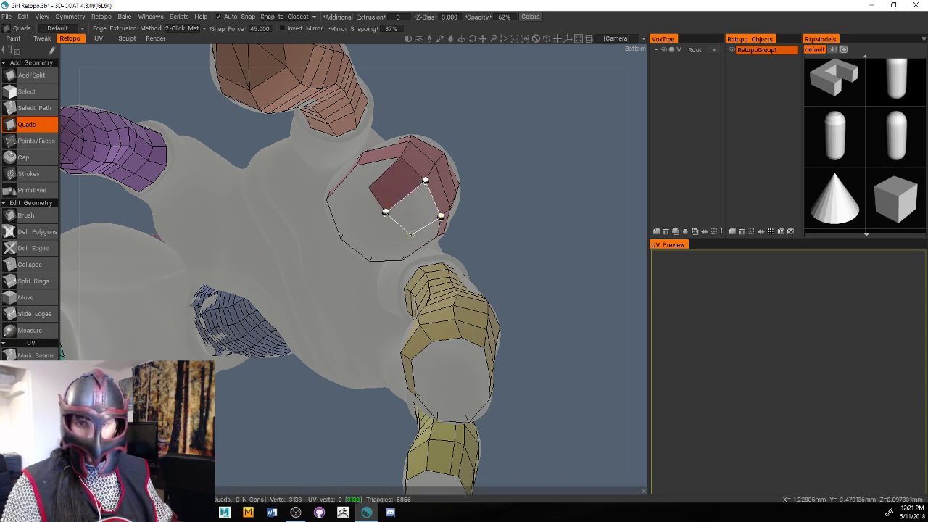
pyautogui.click(397, 240)
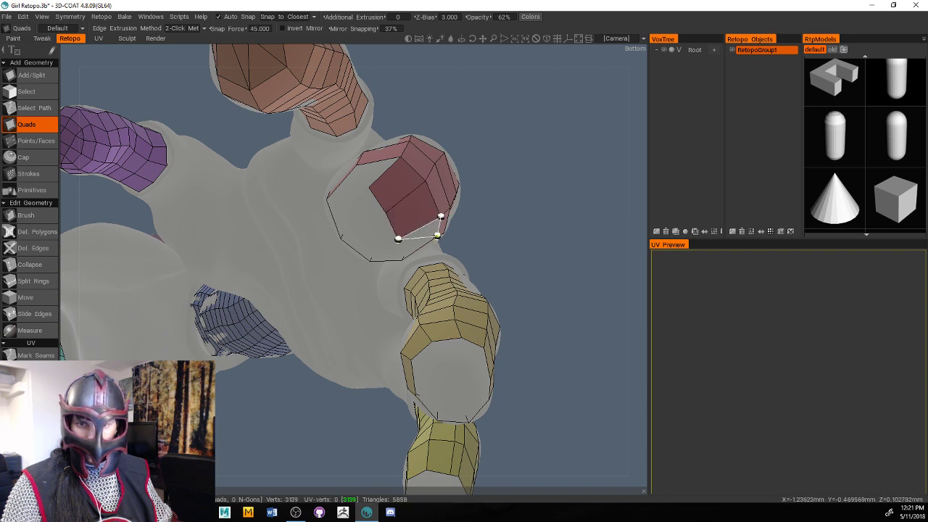
pyautogui.click(437, 235)
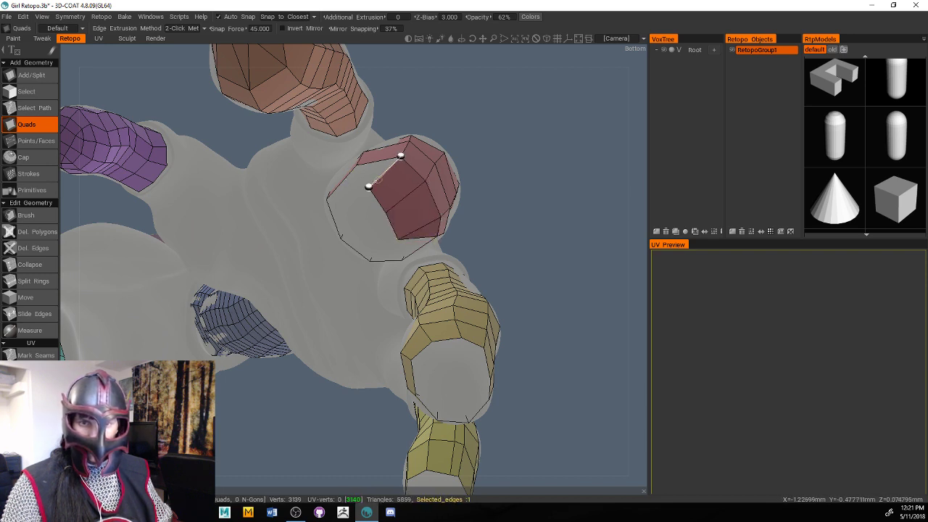
# Close the rest of the middle fingertip's opening with quads and triangles joining the new inner vertices to the rim
pyautogui.click(368, 186)
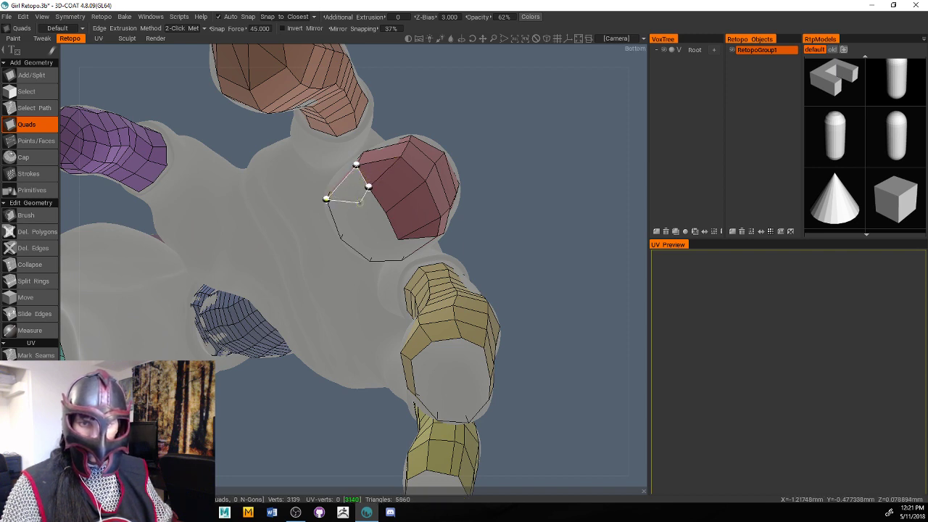
pyautogui.click(368, 186)
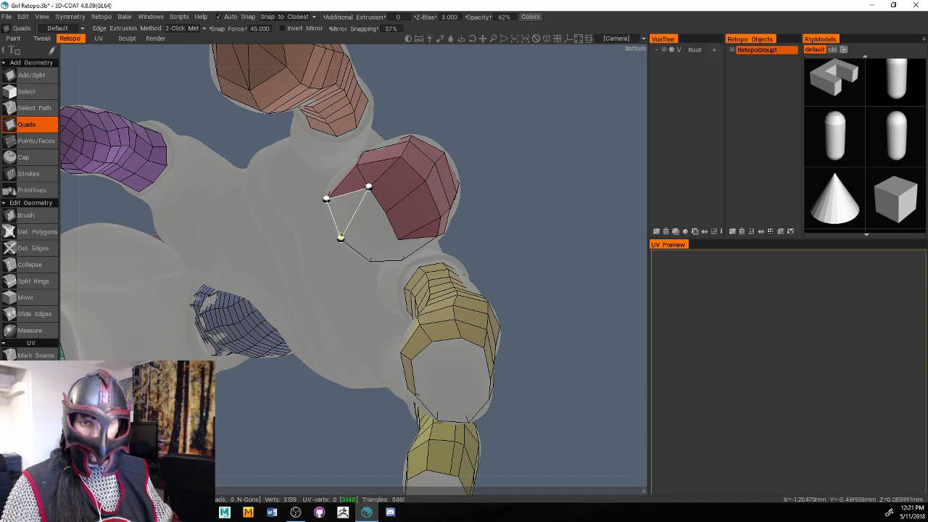
pyautogui.click(382, 211)
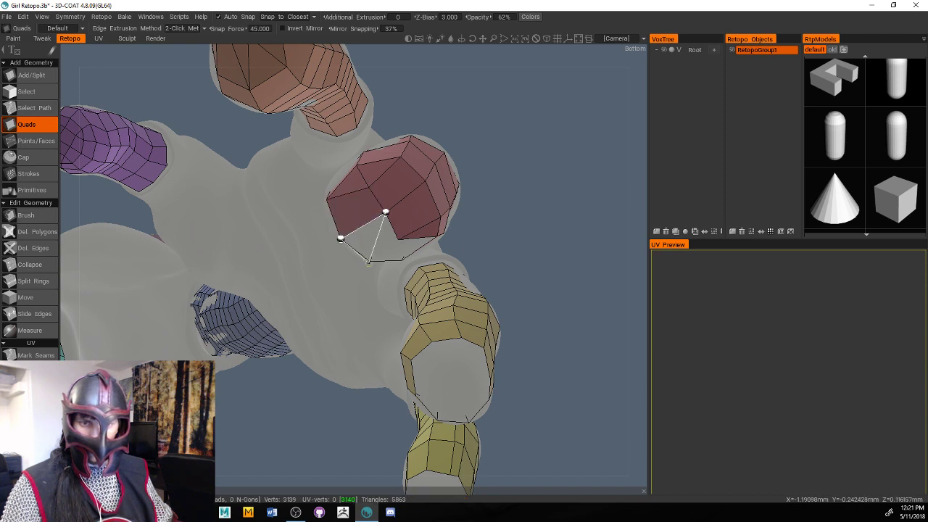
pyautogui.click(370, 260)
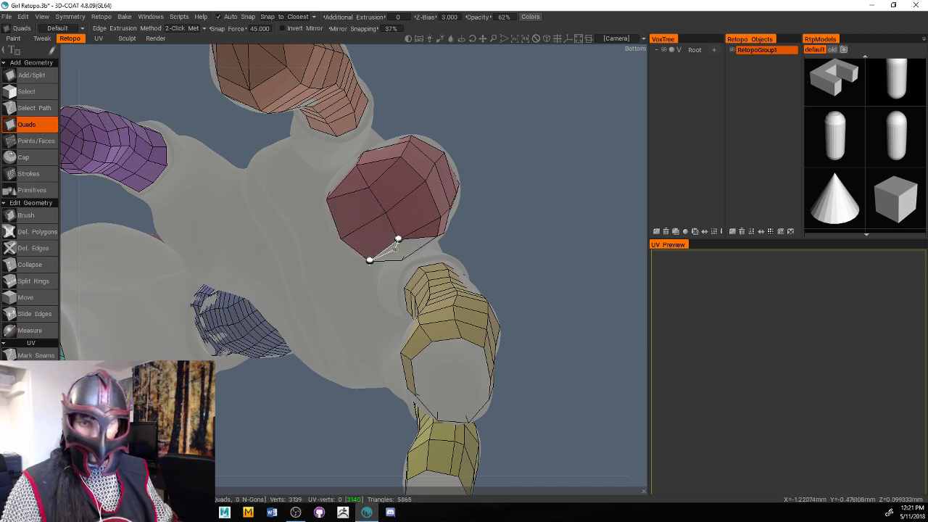
pyautogui.click(402, 259)
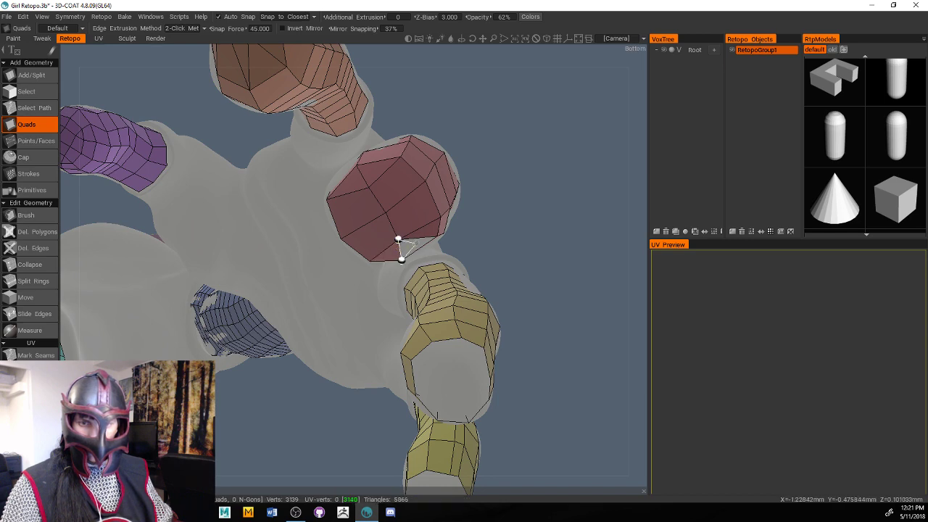
pyautogui.click(437, 235)
# Start the ring fingertip's cap with two quads and two triangles built inward from the rim
pyautogui.moveTo(528, 263); pyautogui.dragTo(503, 249)
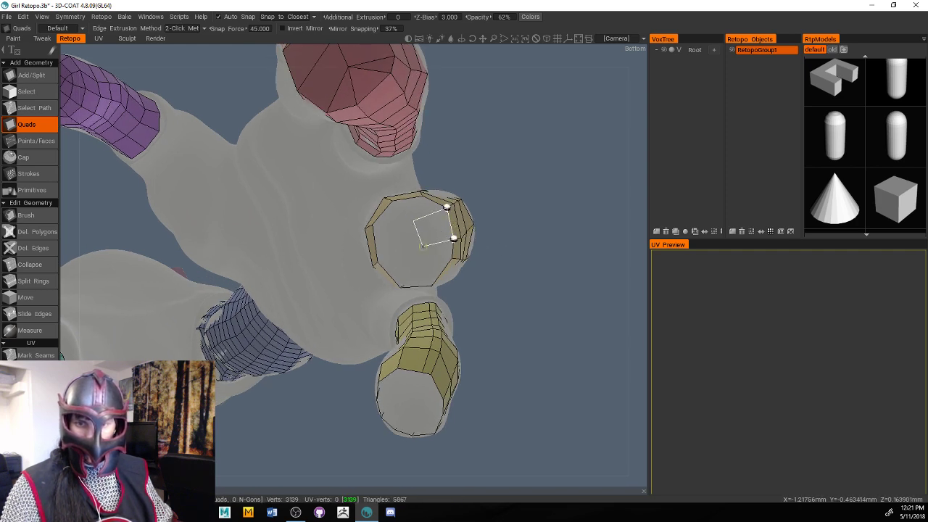
pyautogui.click(423, 245)
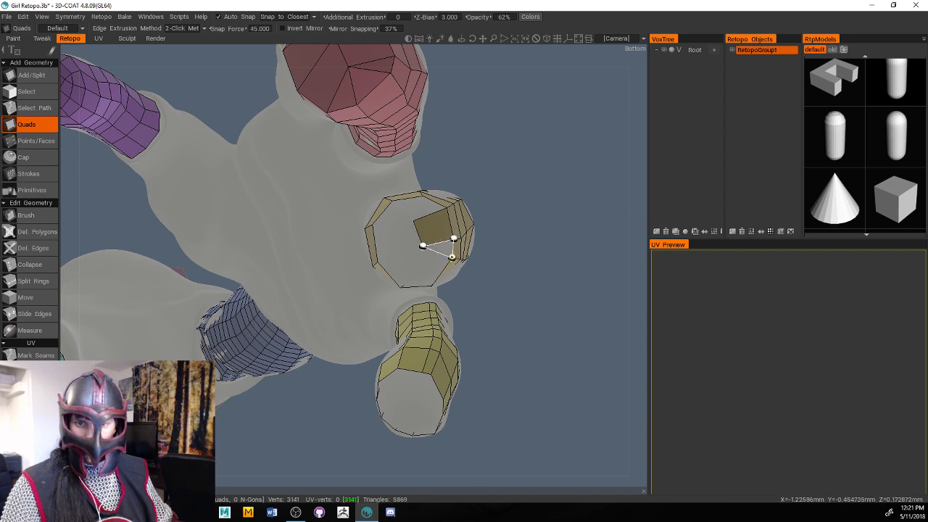
pyautogui.click(429, 265)
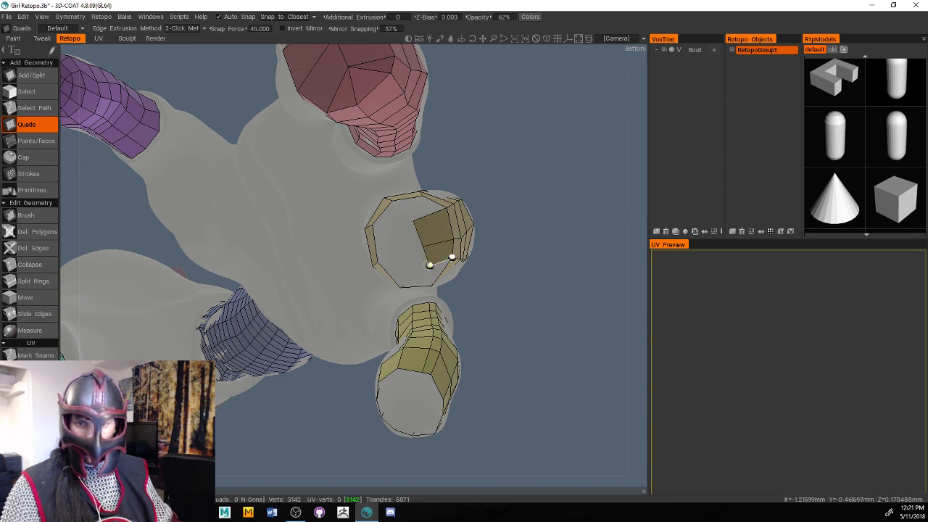
pyautogui.click(432, 283)
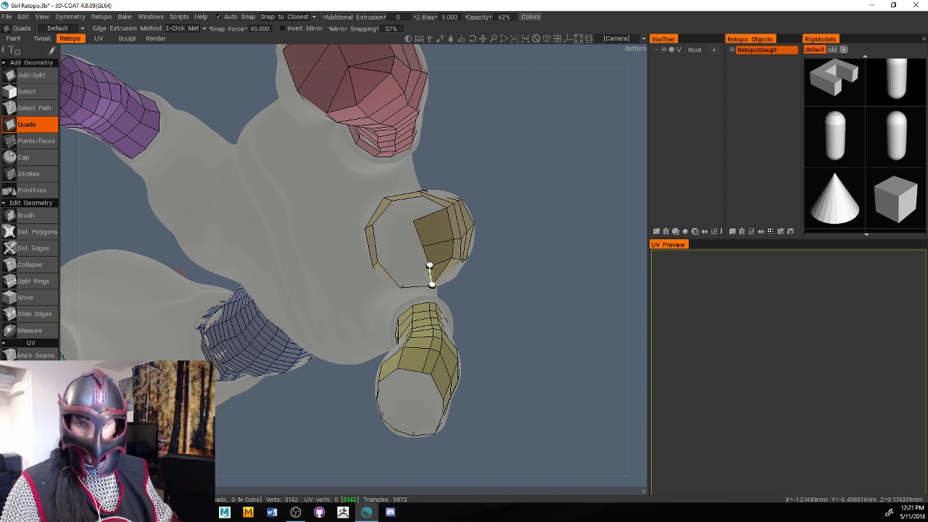
pyautogui.click(411, 279)
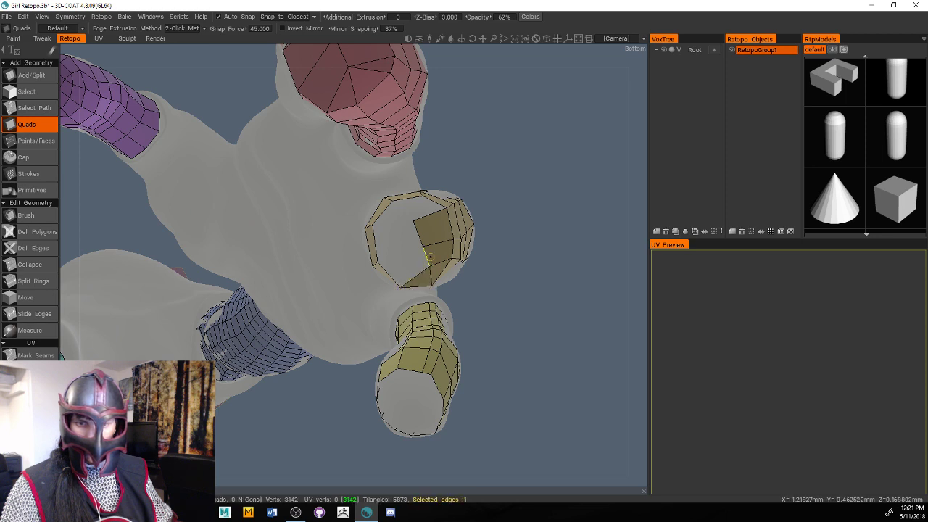
# Fill the remaining ring fingertip opening with two quads and three triangles between the inner vertices and the rim
pyautogui.click(429, 256)
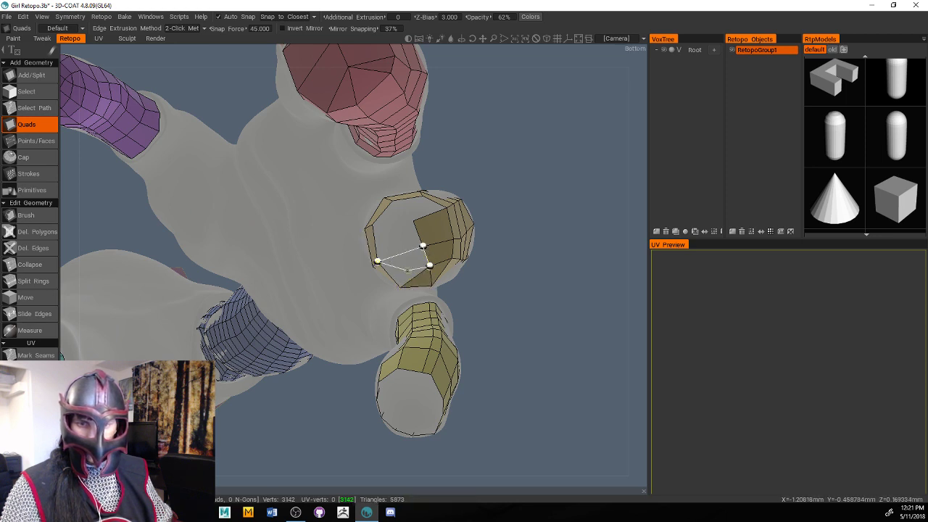
pyautogui.click(400, 286)
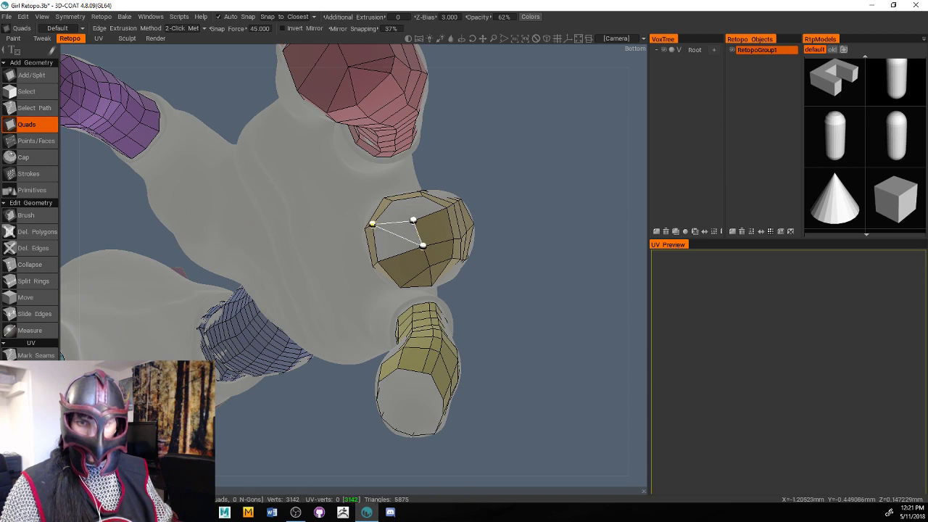
pyautogui.click(395, 234)
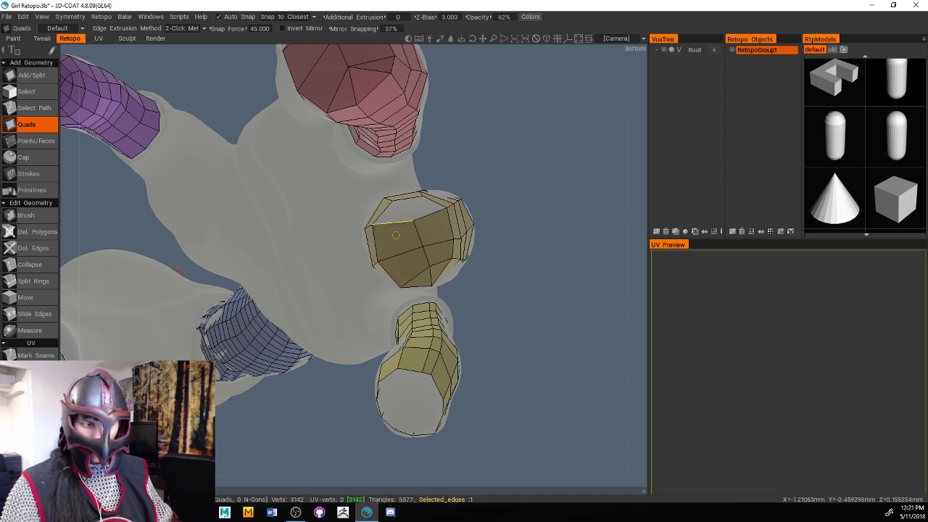
pyautogui.click(396, 227)
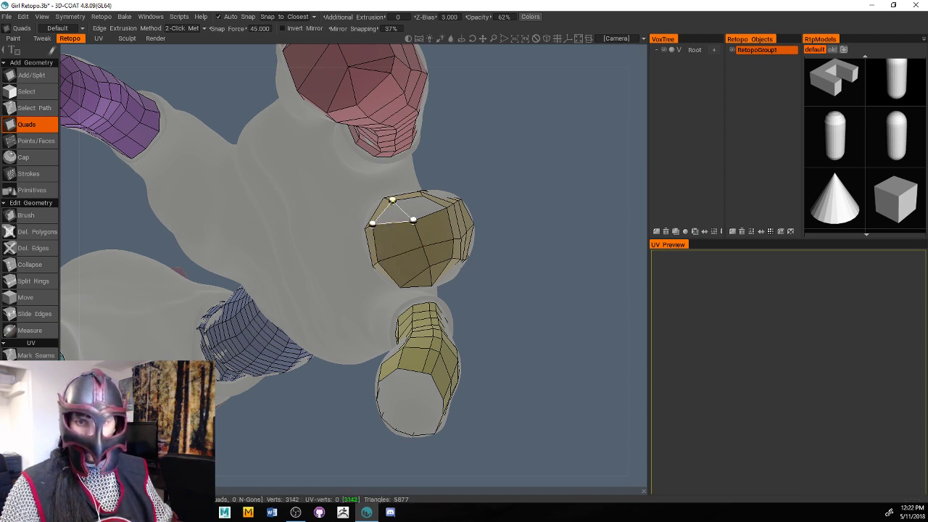
pyautogui.click(392, 199)
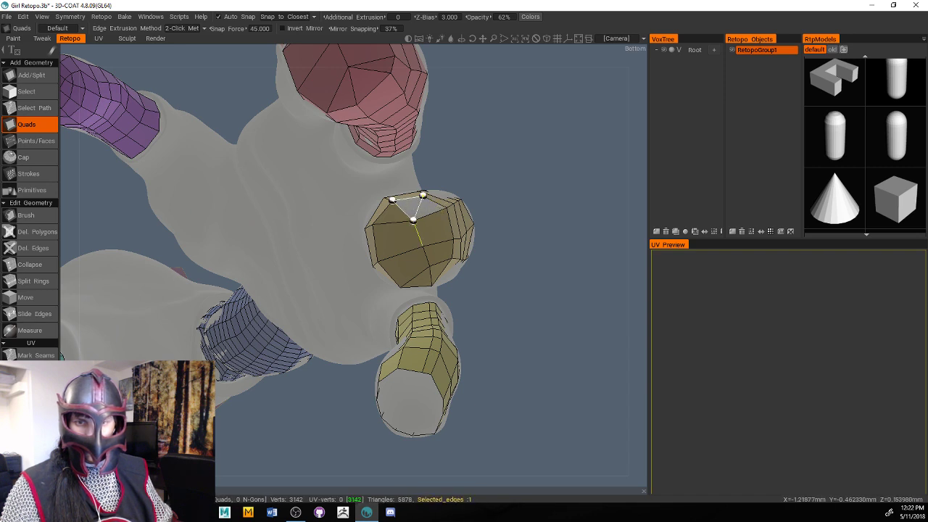
pyautogui.click(413, 218)
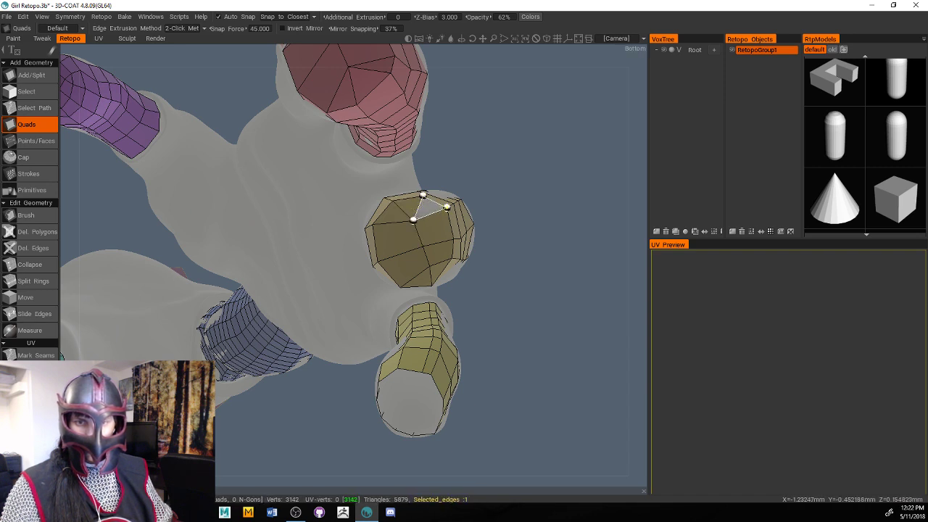
pyautogui.click(446, 207)
# Start the little fingertip's cap with triangles and a quad extending from the already meshed side of its rim
pyautogui.moveTo(508, 232); pyautogui.dragTo(452, 245)
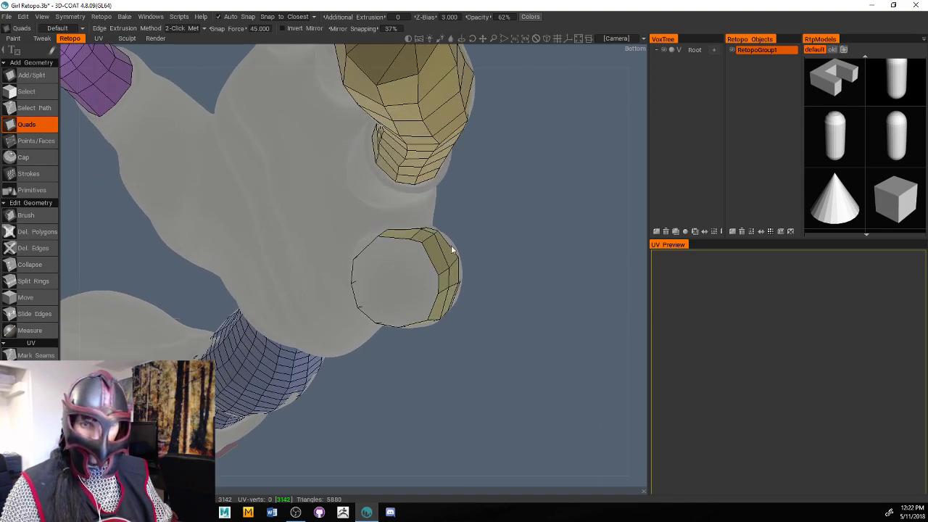
pyautogui.click(405, 237)
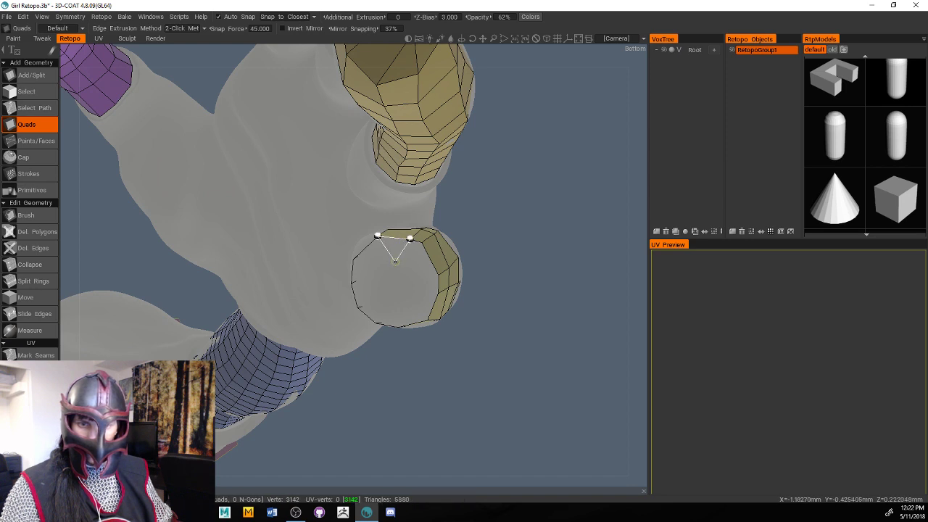
pyautogui.click(393, 262)
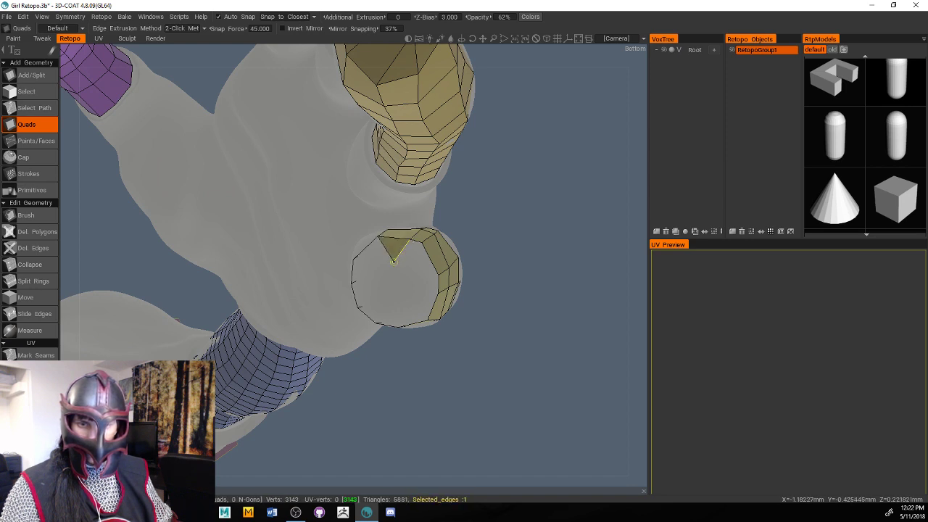
pyautogui.click(419, 241)
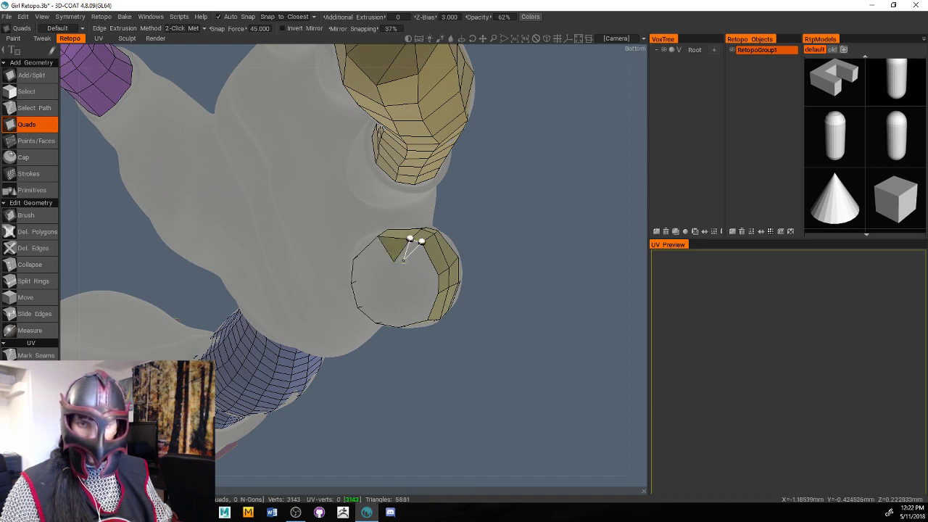
pyautogui.click(395, 261)
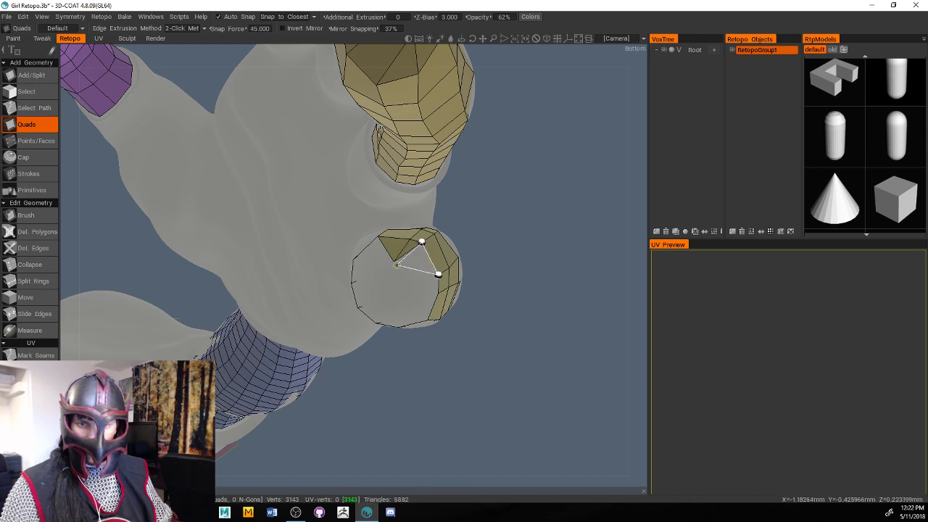
pyautogui.click(408, 281)
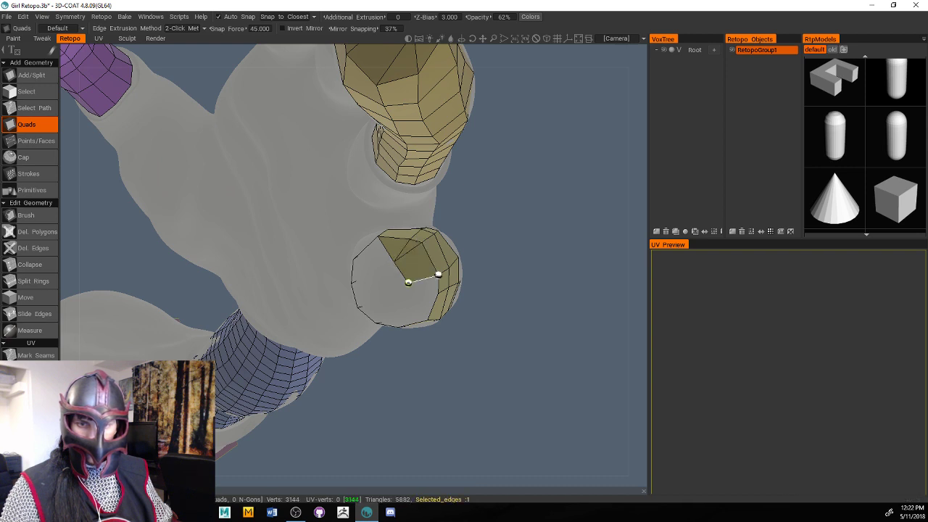
pyautogui.click(431, 289)
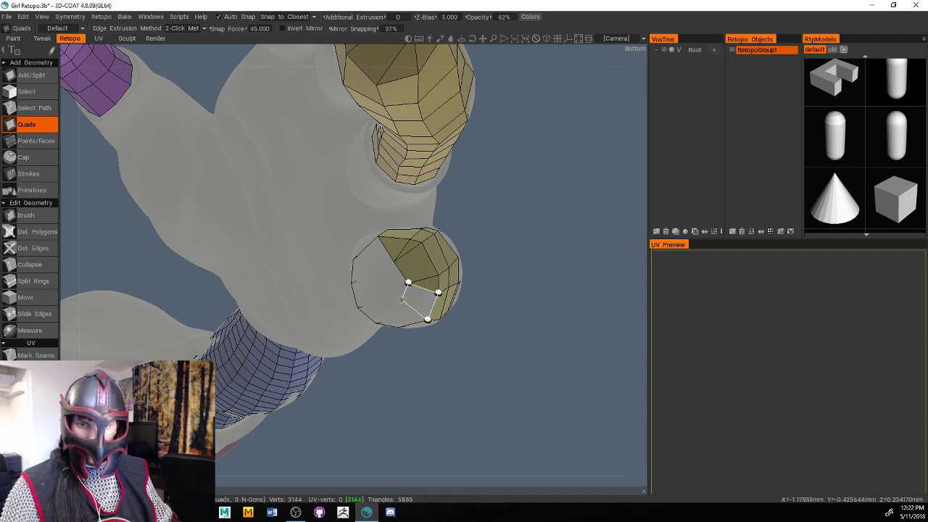
# Extend the little fingertip's cap around its rim with three quads and two triangles sharing new inner vertices
pyautogui.click(397, 295)
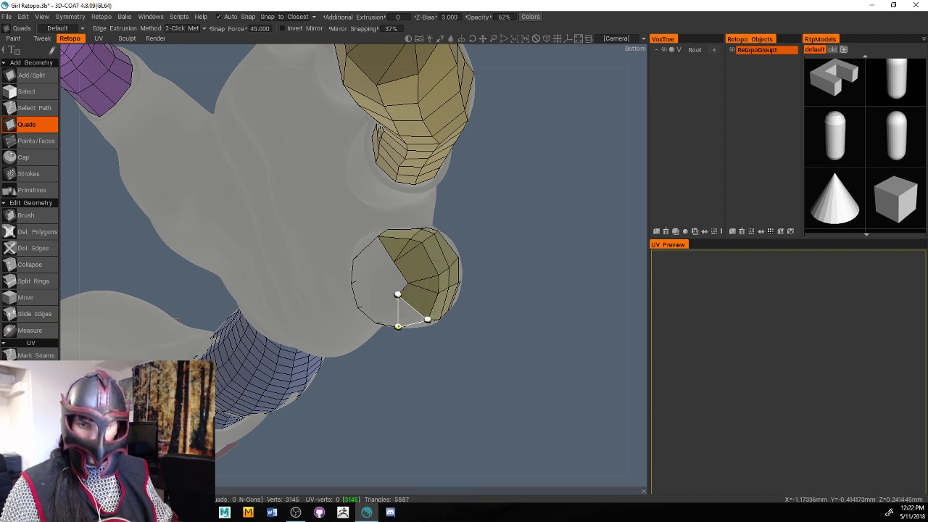
pyautogui.click(397, 326)
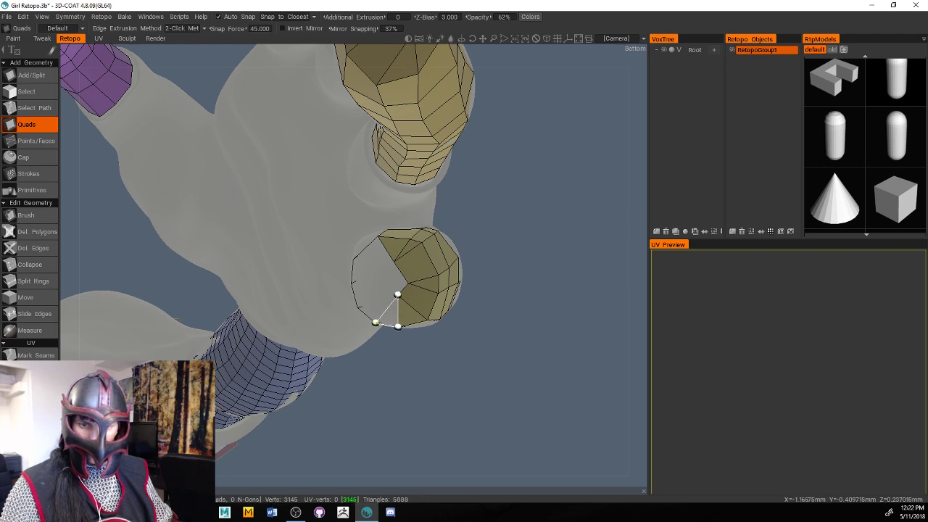
pyautogui.click(374, 322)
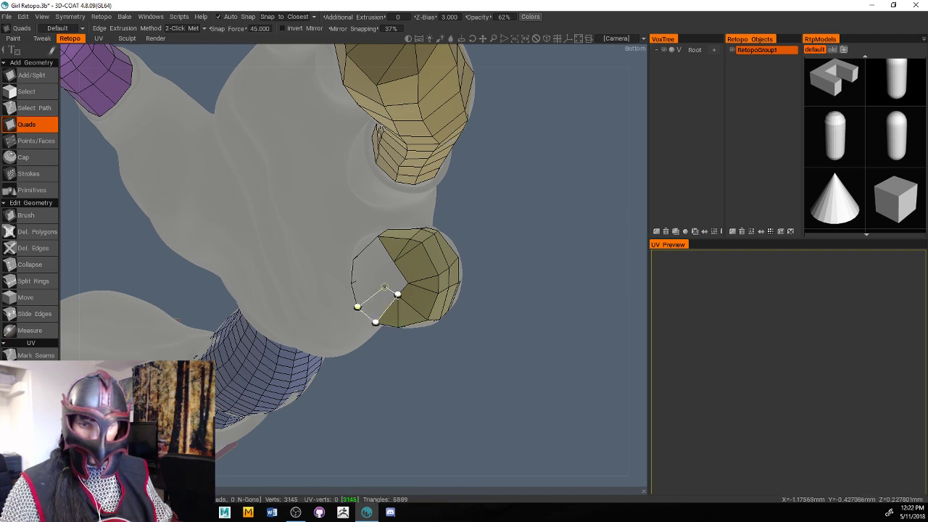
pyautogui.click(397, 294)
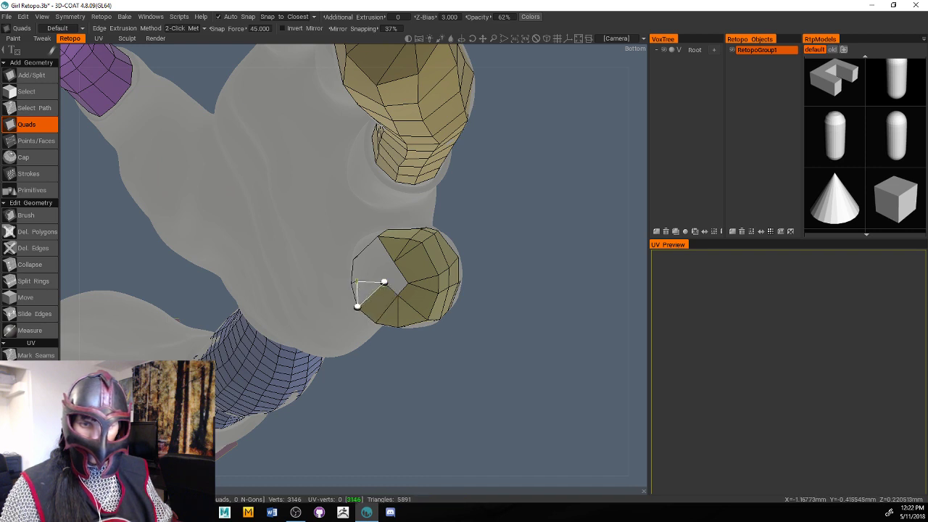
pyautogui.click(374, 267)
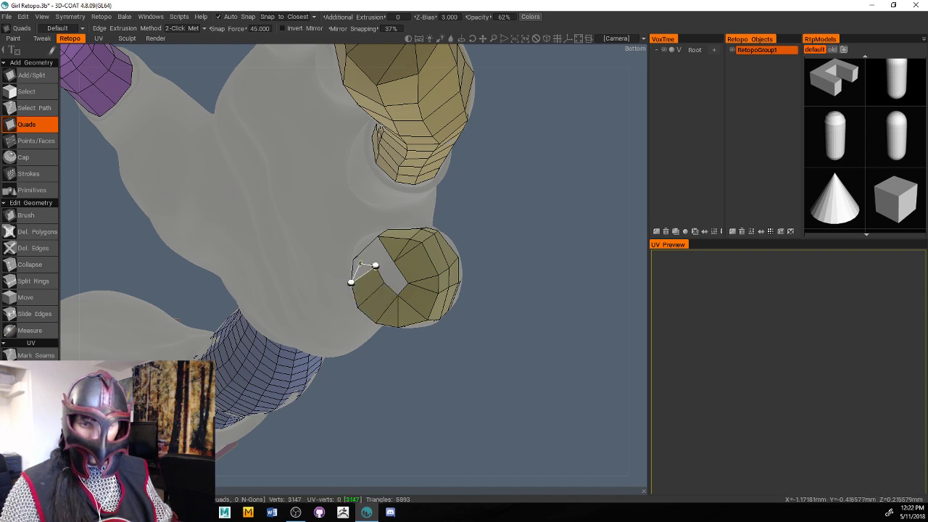
# Close the rest of the little fingertip's rim with triangles and a quad, and fill the central opening with a final quad
pyautogui.click(352, 258)
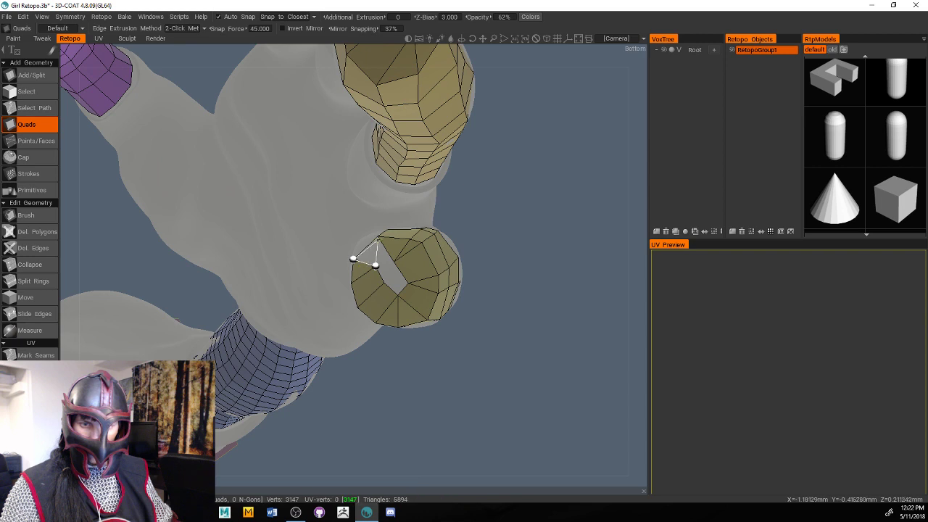
pyautogui.click(392, 260)
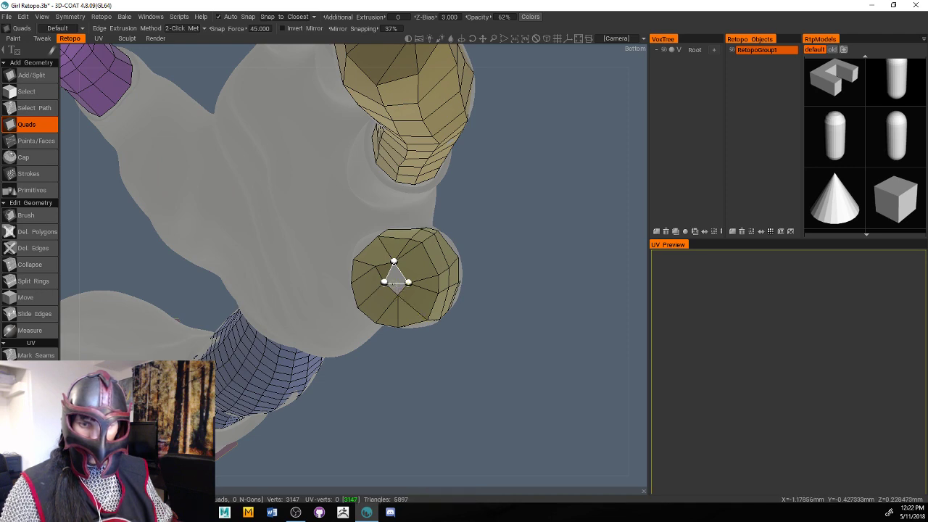
pyautogui.click(397, 294)
pyautogui.scroll(4, 487, 295)
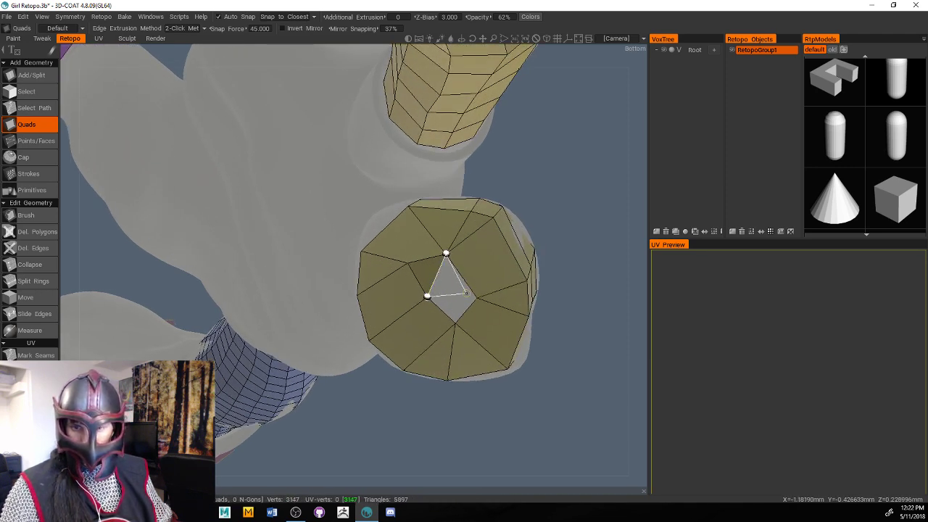
pyautogui.click(476, 297)
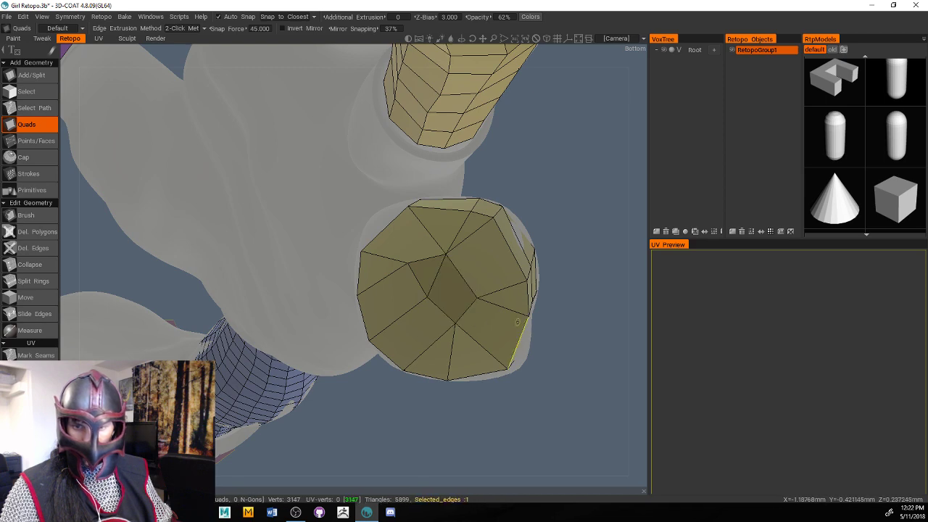
# Review the retopology mesh from the arm and hand up to the face, ending at the eye and its lashes
pyautogui.scroll(-5, 529, 320)
pyautogui.moveTo(530, 320); pyautogui.dragTo(492, 353, button='right')
pyautogui.moveTo(492, 352); pyautogui.dragTo(508, 419)
pyautogui.moveTo(433, 307); pyautogui.dragTo(448, 269, button='middle')
pyautogui.moveTo(449, 268); pyautogui.dragTo(442, 339)
pyautogui.moveTo(442, 340); pyautogui.dragTo(341, 217, button='middle')
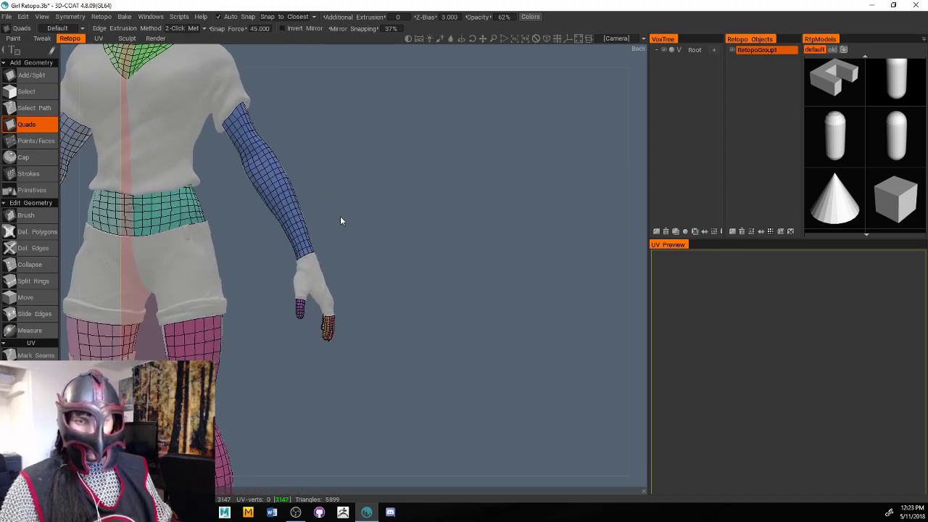
pyautogui.moveTo(340, 218); pyautogui.dragTo(360, 211, button='right')
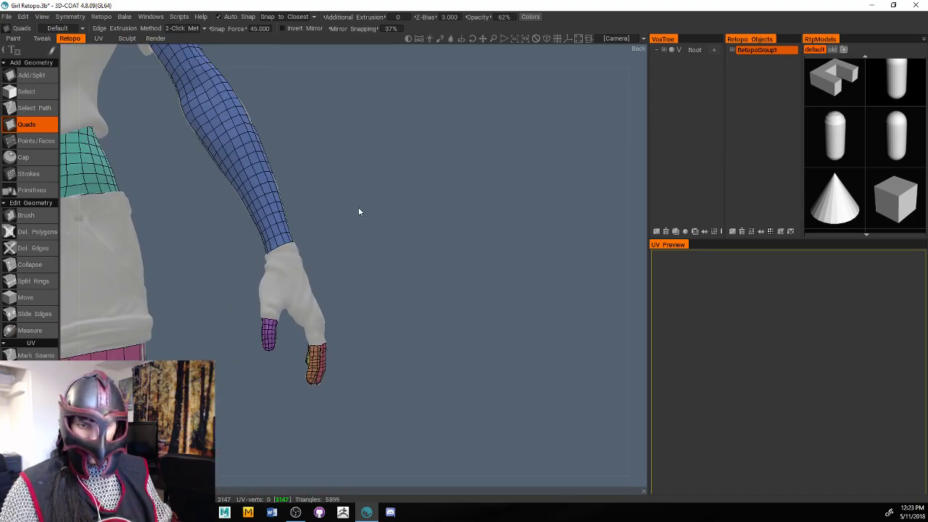
pyautogui.moveTo(360, 211); pyautogui.dragTo(570, 297)
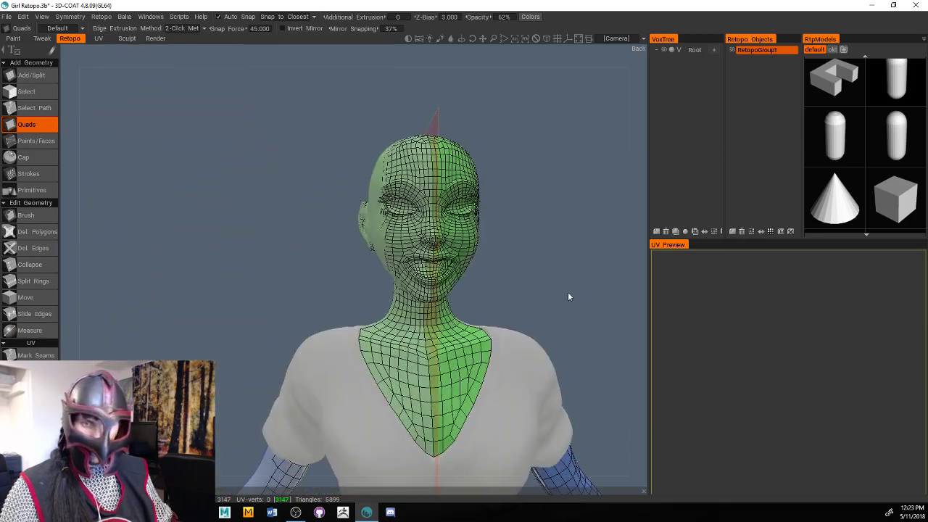
pyautogui.moveTo(569, 296); pyautogui.dragTo(441, 302, button='middle')
pyautogui.moveTo(442, 302); pyautogui.dragTo(591, 313, button='right')
pyautogui.moveTo(590, 313); pyautogui.dragTo(474, 341)
pyautogui.moveTo(474, 342); pyautogui.dragTo(537, 347, button='right')
pyautogui.moveTo(537, 347); pyautogui.dragTo(434, 328)
pyautogui.moveTo(435, 327); pyautogui.dragTo(458, 326, button='right')
pyautogui.moveTo(458, 325); pyautogui.dragTo(385, 316, button='middle')
pyautogui.moveTo(385, 317); pyautogui.dragTo(373, 324)
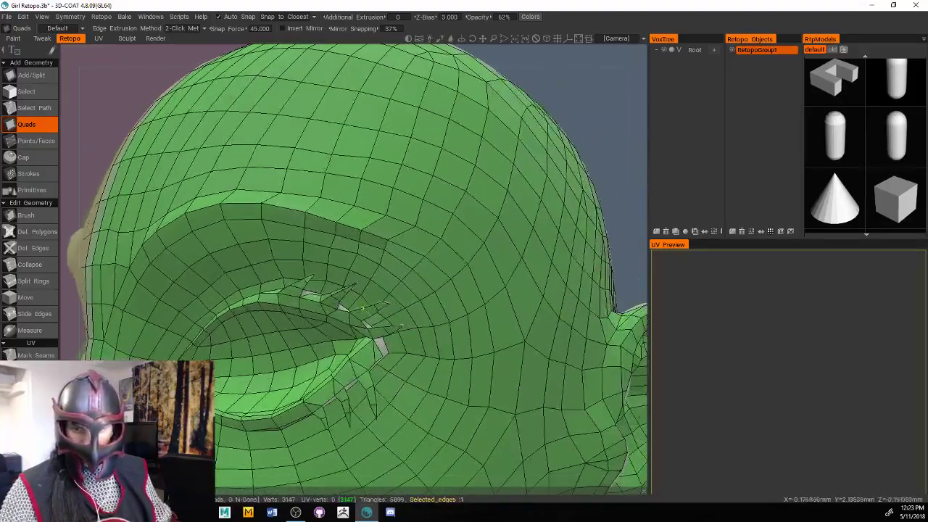
pyautogui.moveTo(535, 218); pyautogui.dragTo(576, 176, button='right')
pyautogui.moveTo(576, 175); pyautogui.dragTo(468, 156)
pyautogui.moveTo(307, 208); pyautogui.dragTo(252, 211)
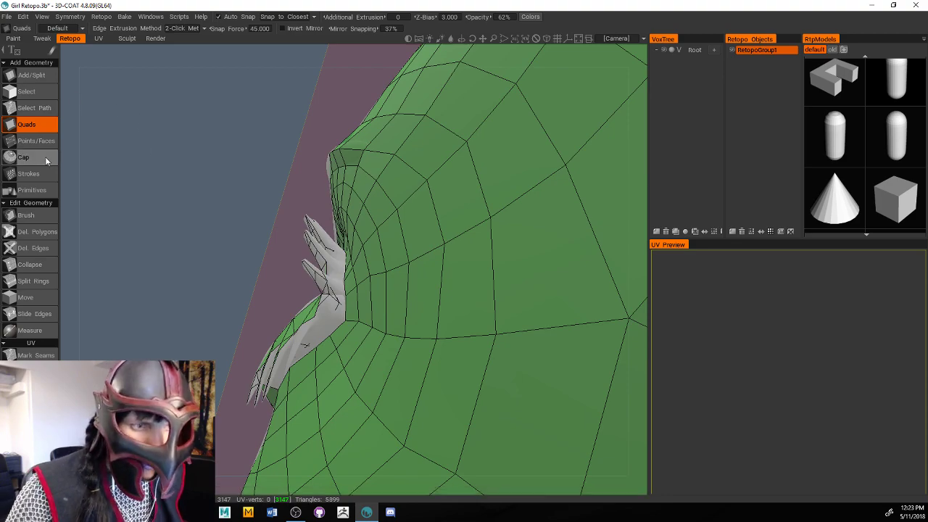
# Inspect the gaps between the eyelid rims, the eyelashes and the outer eye corner from the side of the head
pyautogui.keyDown('alt'); pyautogui.moveTo(140, 152); pyautogui.dragTo(137, 188); pyautogui.keyUp('alt')
pyautogui.keyDown('alt'); pyautogui.moveTo(219, 210); pyautogui.dragTo(287, 209); pyautogui.keyUp('alt')
pyautogui.scroll(10, 287, 209)
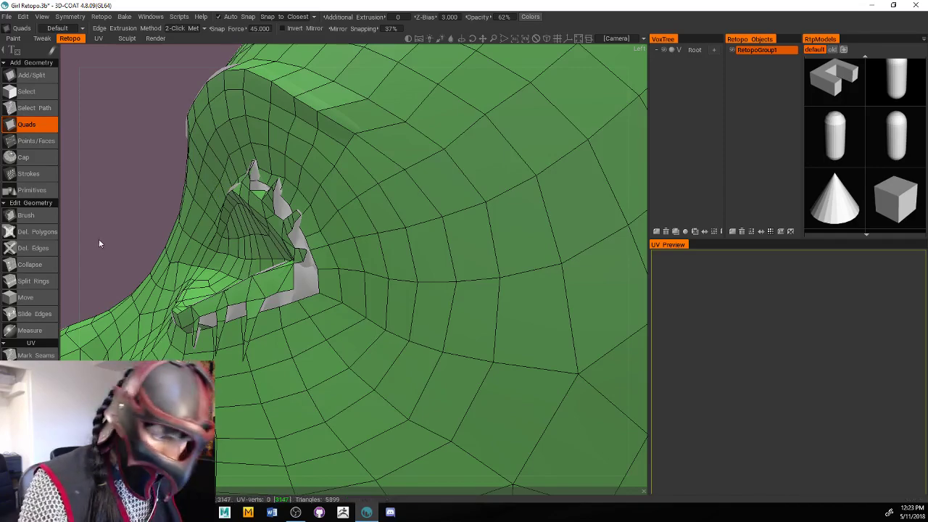
pyautogui.scroll(5, 97, 238)
pyautogui.scroll(2, 93, 242)
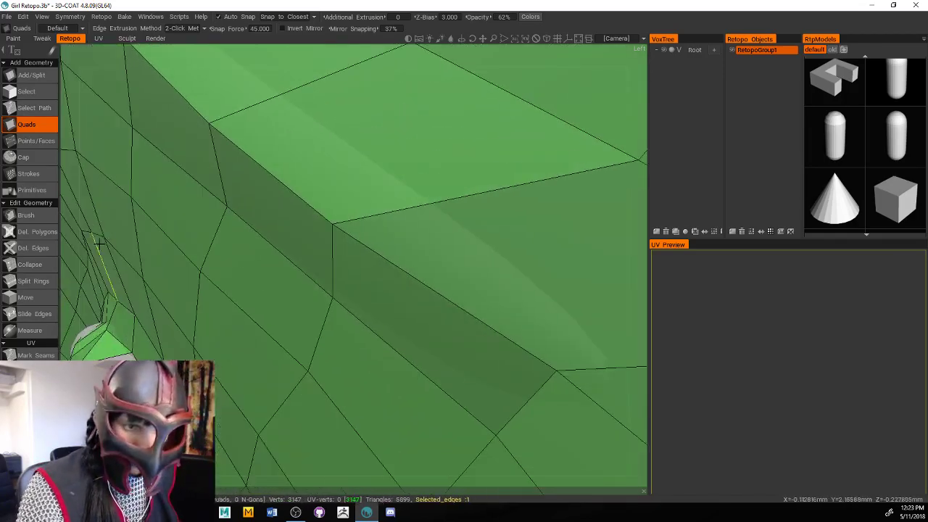
pyautogui.scroll(-6, 160, 290)
pyautogui.scroll(-2, 118, 290)
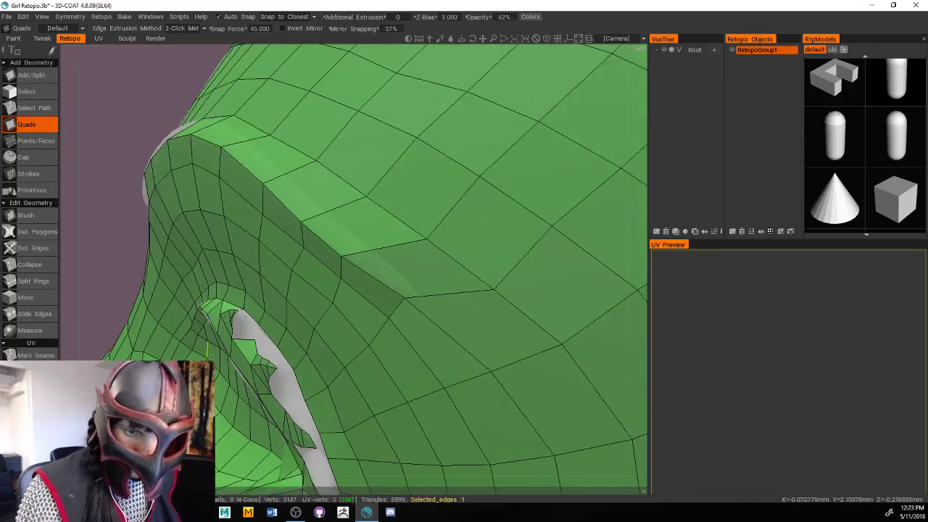
pyautogui.scroll(-3, 108, 287)
pyautogui.scroll(8, 138, 304)
pyautogui.scroll(-10, 145, 310)
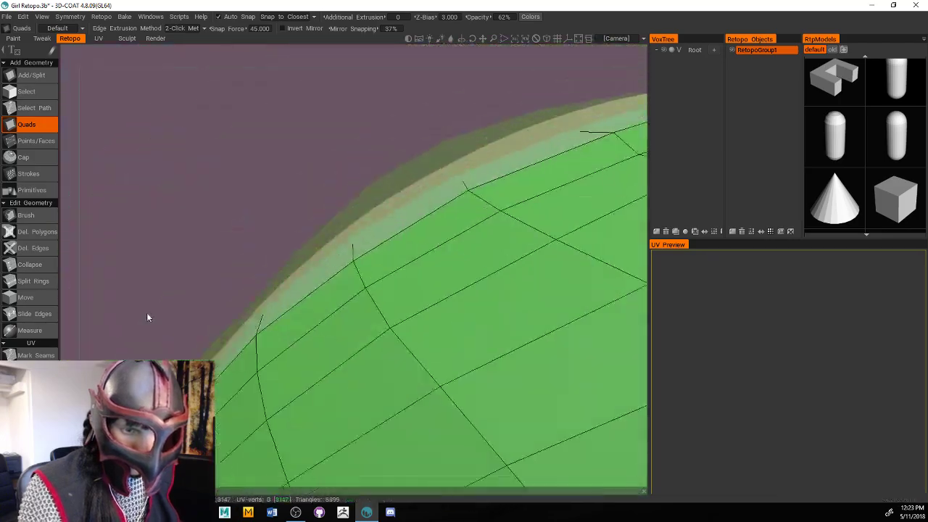
pyautogui.moveTo(143, 310); pyautogui.dragTo(185, 292)
pyautogui.scroll(5, 148, 285)
pyautogui.scroll(3, 148, 284)
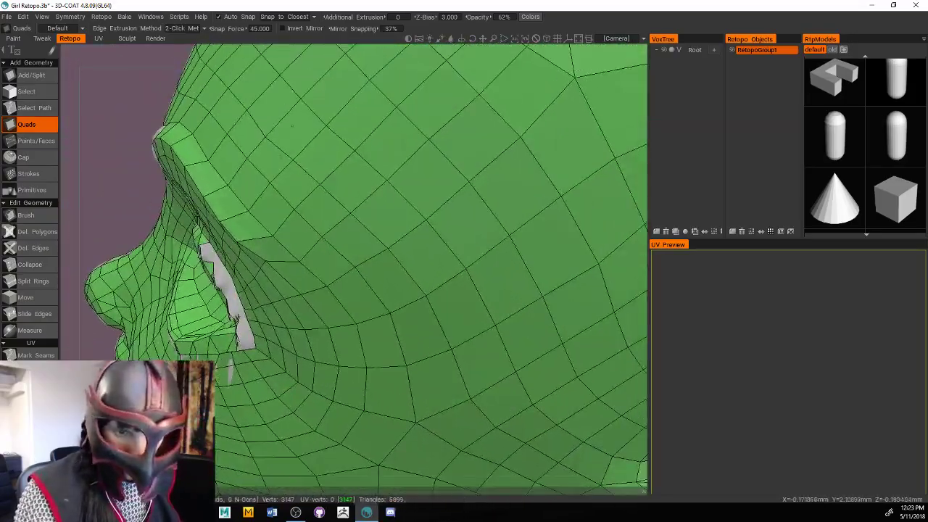
pyautogui.keyDown('alt'); pyautogui.moveTo(217, 380); pyautogui.dragTo(371, 432); pyautogui.keyUp('alt')
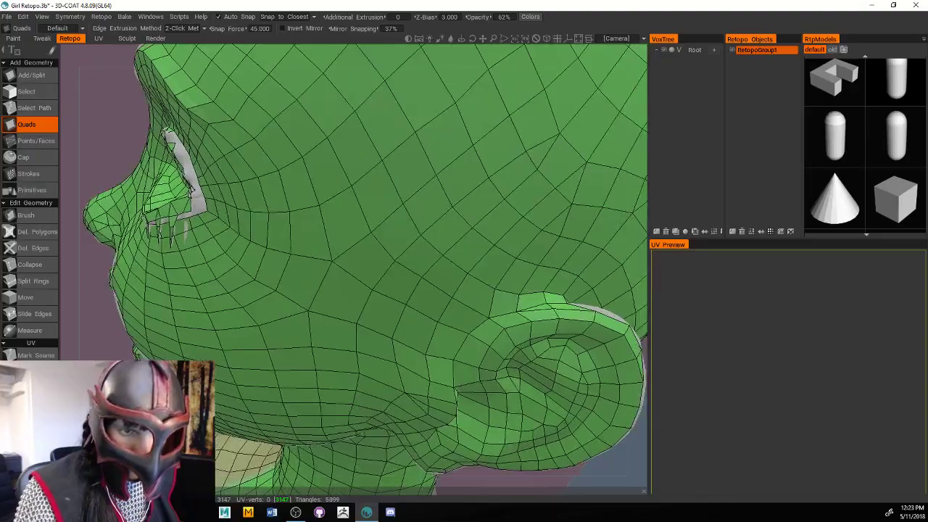
pyautogui.keyDown('alt'); pyautogui.moveTo(355, 217); pyautogui.dragTo(341, 348, button='middle'); pyautogui.keyUp('alt')
pyautogui.keyDown('alt'); pyautogui.moveTo(340, 290); pyautogui.dragTo(464, 290); pyautogui.keyUp('alt')
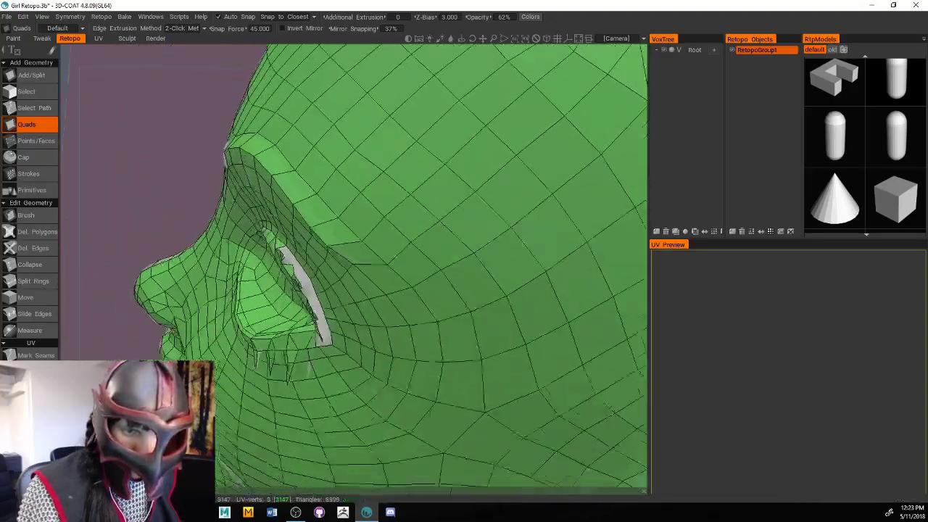
pyautogui.keyDown('alt'); pyautogui.moveTo(435, 290); pyautogui.dragTo(363, 290, button='right'); pyautogui.keyUp('alt')
pyautogui.moveTo(362, 290)
pyautogui.keyDown('alt'); pyautogui.mouseDown()
pyautogui.moveTo(406, 272)
pyautogui.moveTo(377, 286)
pyautogui.mouseUp(); pyautogui.keyUp('alt')
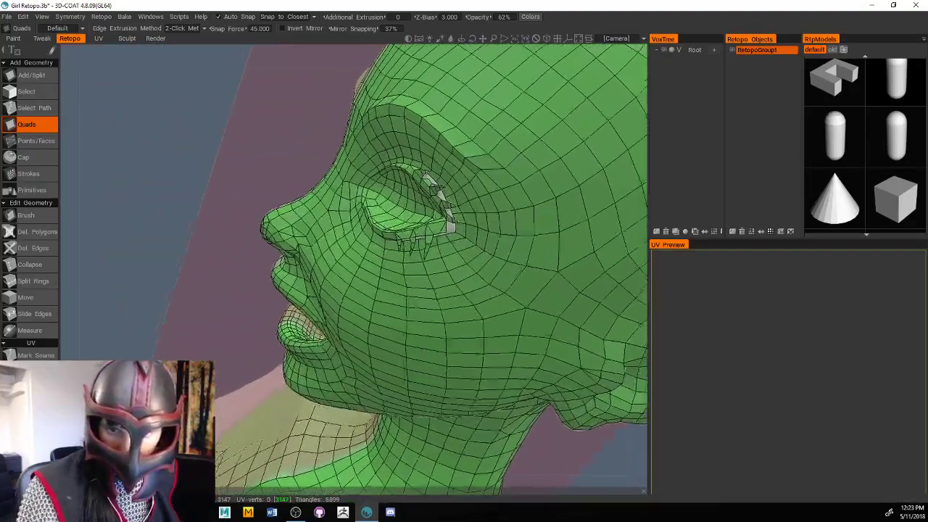
pyautogui.keyDown('alt'); pyautogui.moveTo(377, 286); pyautogui.dragTo(471, 288, button='right'); pyautogui.keyUp('alt')
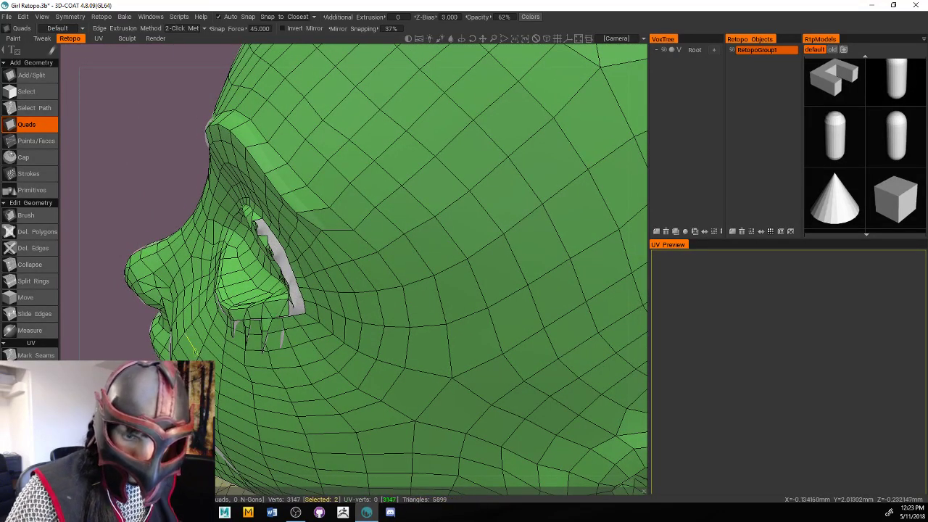
pyautogui.keyDown('alt'); pyautogui.moveTo(199, 216); pyautogui.dragTo(167, 164, button='right'); pyautogui.keyUp('alt')
pyautogui.press('KP_4')
pyautogui.keyDown('alt'); pyautogui.moveTo(261, 145); pyautogui.dragTo(559, 297, button='middle'); pyautogui.keyUp('alt')
pyautogui.keyDown('alt'); pyautogui.moveTo(299, 210); pyautogui.dragTo(250, 129, button='right'); pyautogui.keyUp('alt')
pyautogui.keyDown('alt'); pyautogui.moveTo(251, 129); pyautogui.dragTo(223, 232, button='middle'); pyautogui.keyUp('alt')
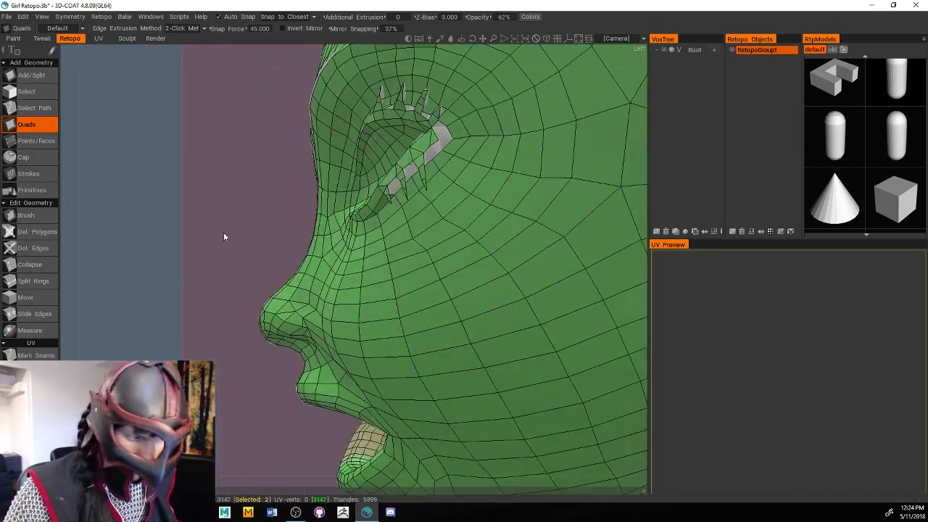
# Build new faces from the lower eyelid rim onto its outer lashes, working inward from the outer eye corner
pyautogui.keyDown('alt'); pyautogui.moveTo(223, 232); pyautogui.dragTo(236, 205, button='right'); pyautogui.keyUp('alt')
pyautogui.keyDown('alt'); pyautogui.moveTo(236, 209); pyautogui.dragTo(182, 240); pyautogui.keyUp('alt')
pyautogui.keyDown('alt'); pyautogui.moveTo(125, 265); pyautogui.dragTo(141, 255); pyautogui.keyUp('alt')
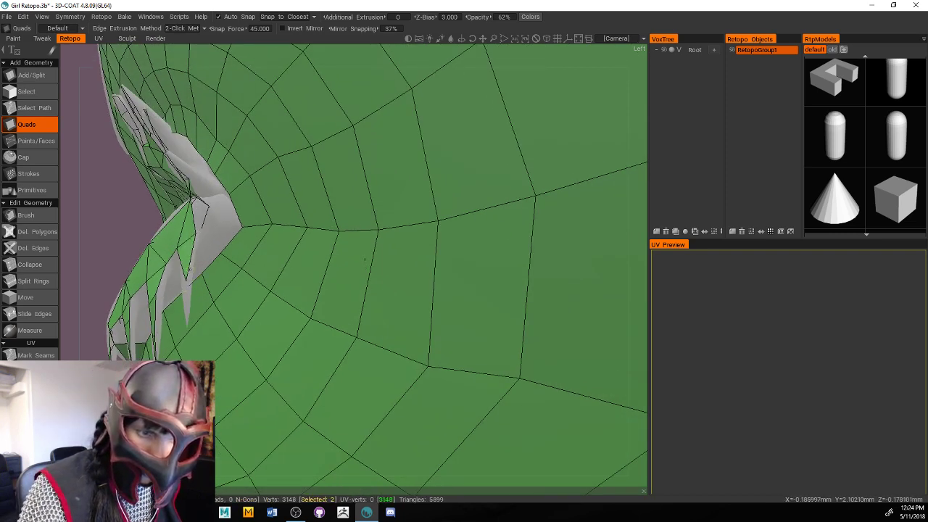
pyautogui.scroll(5, 108, 282)
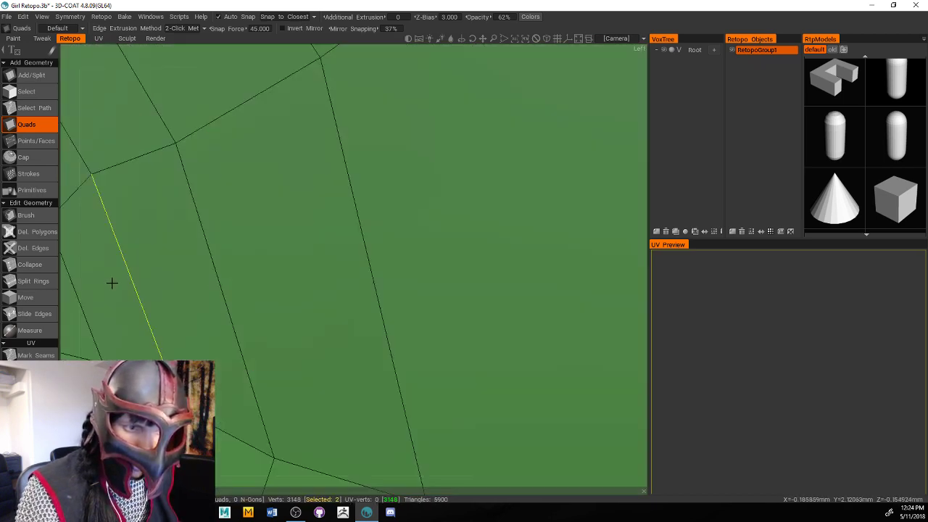
pyautogui.scroll(-4, 112, 283)
pyautogui.keyDown('alt'); pyautogui.moveTo(119, 237); pyautogui.dragTo(112, 299); pyautogui.keyUp('alt')
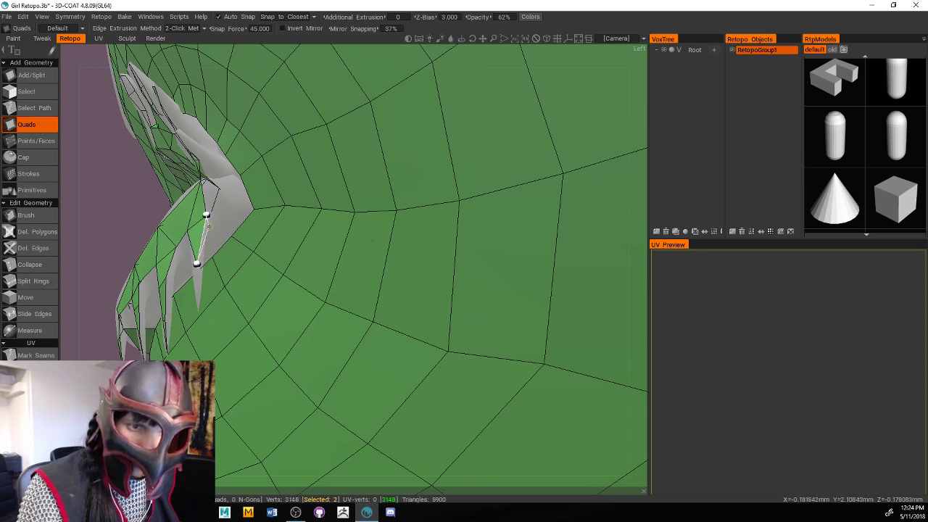
pyautogui.click(200, 180)
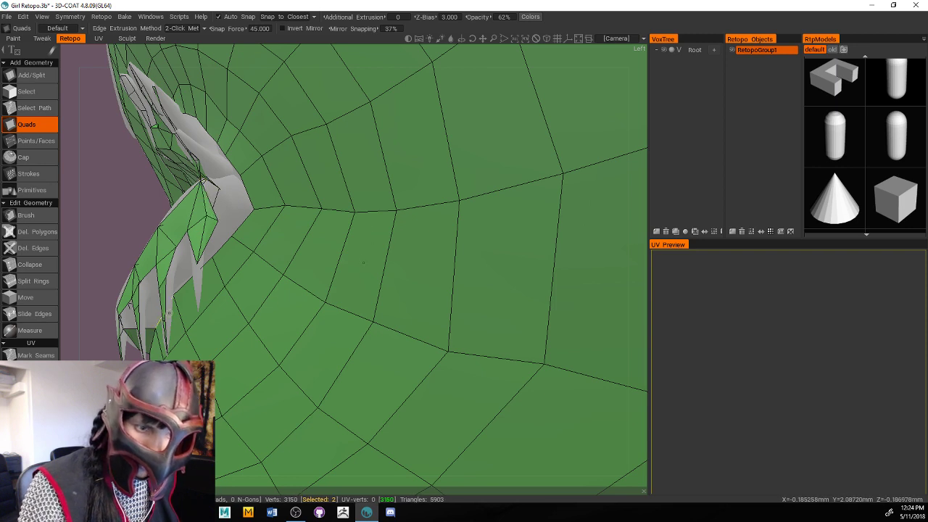
pyautogui.click(165, 277)
pyautogui.click(175, 246)
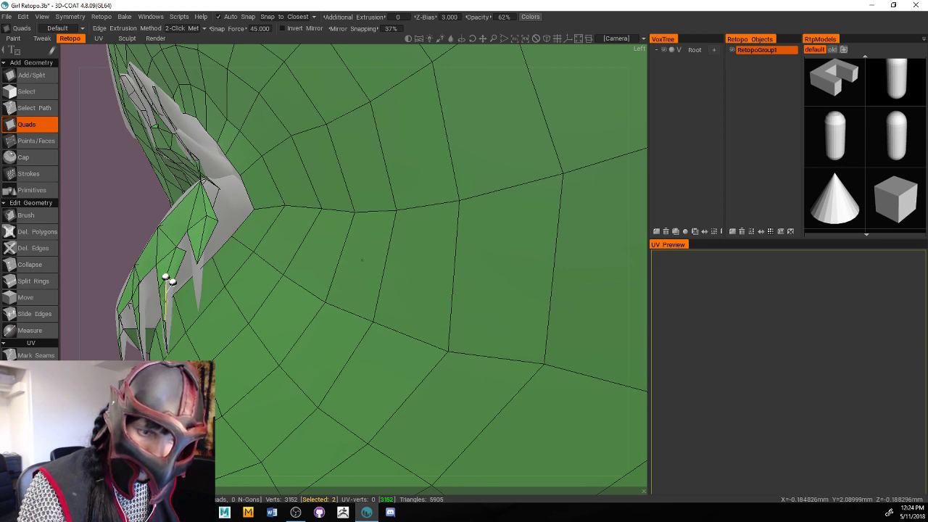
pyautogui.click(176, 246)
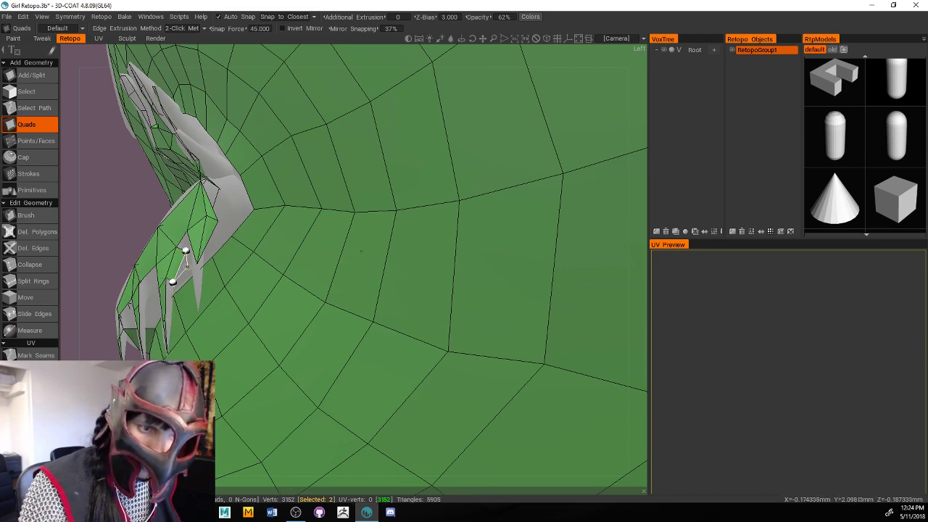
pyautogui.hotkey('ctrl', 'z')
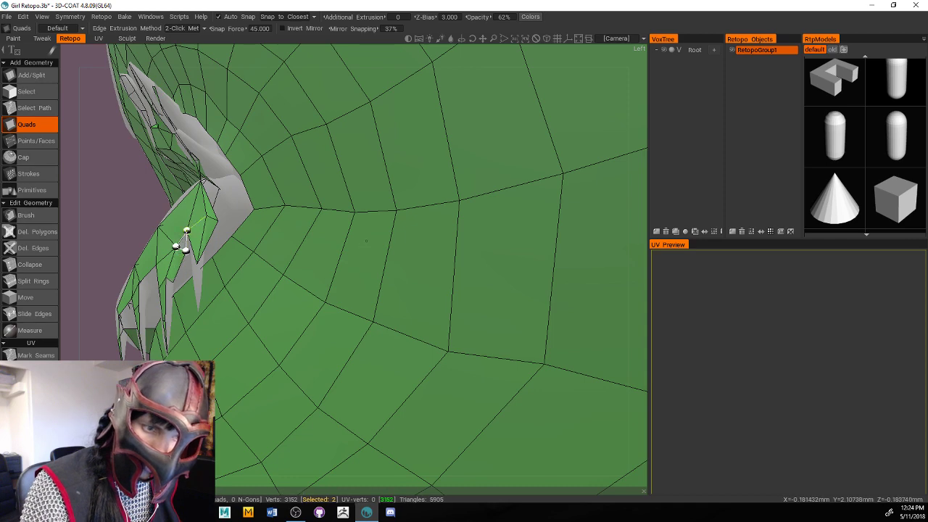
pyautogui.click(186, 230)
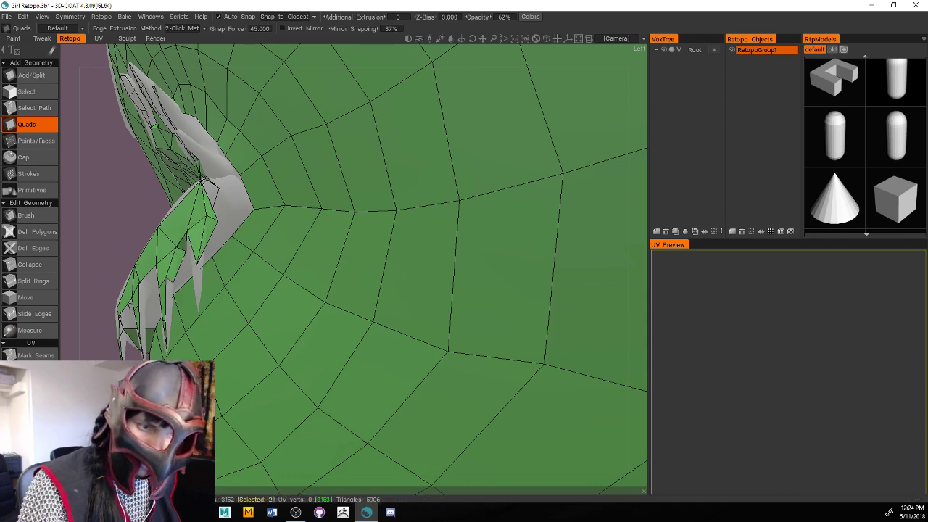
pyautogui.scroll(-4, 119, 337)
pyautogui.moveTo(120, 337); pyautogui.dragTo(174, 350)
pyautogui.scroll(4, 179, 344)
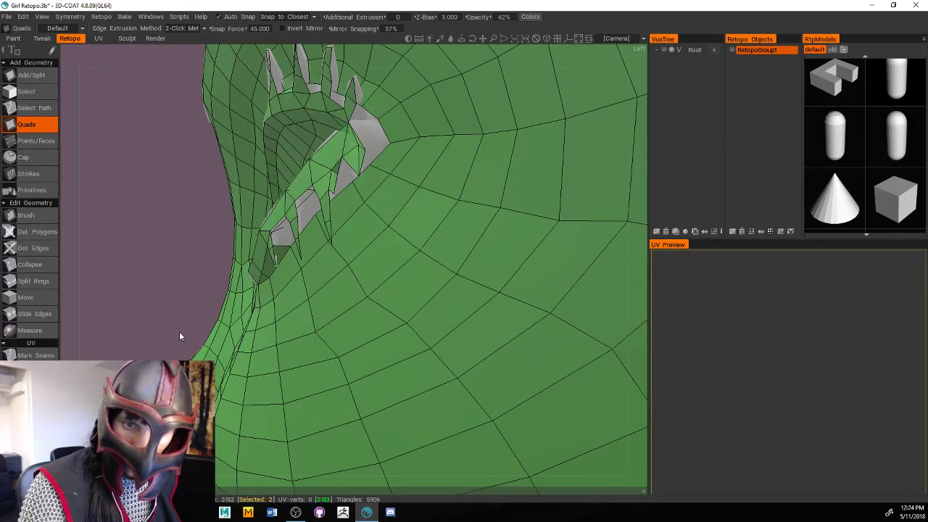
pyautogui.hotkey('ctrl', 'z')
# Inspect the remaining gaps between the lower eyelid rim and its inner lashes
pyautogui.scroll(5, 163, 321)
pyautogui.scroll(-3, 167, 320)
pyautogui.moveTo(144, 308); pyautogui.dragTo(160, 336)
pyautogui.scroll(-2, 153, 337)
pyautogui.scroll(4, 142, 336)
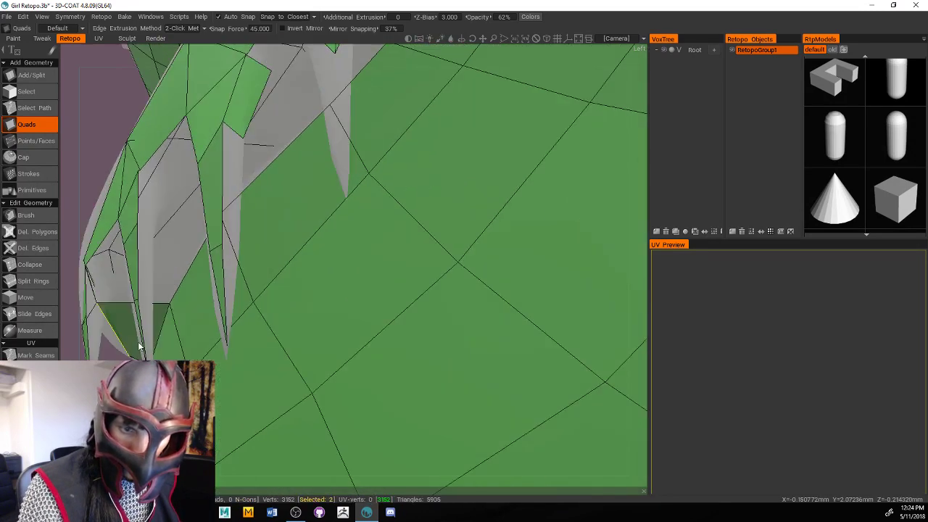
pyautogui.scroll(-1, 139, 341)
pyautogui.scroll(-3, 141, 353)
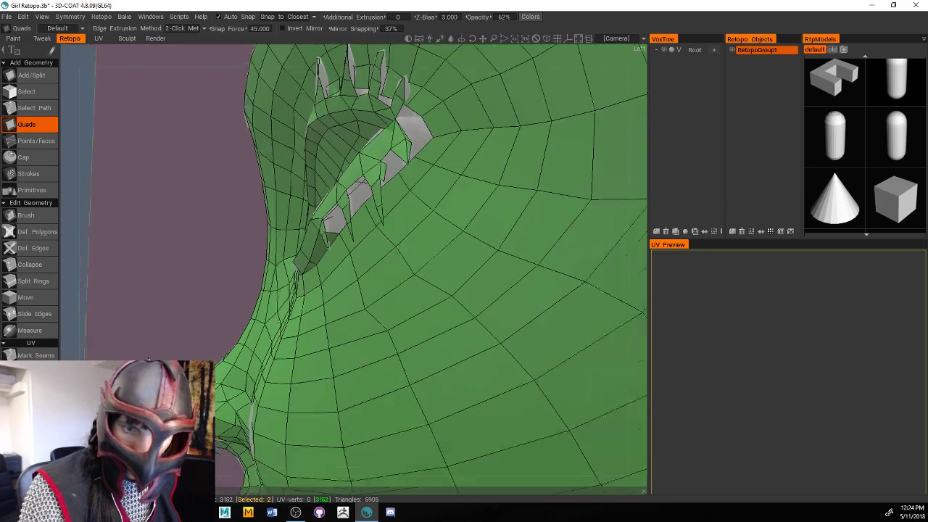
# Examine the gaps around the lower lash roots up close from the side of the head
pyautogui.scroll(3, 145, 357)
pyautogui.scroll(-4, 170, 334)
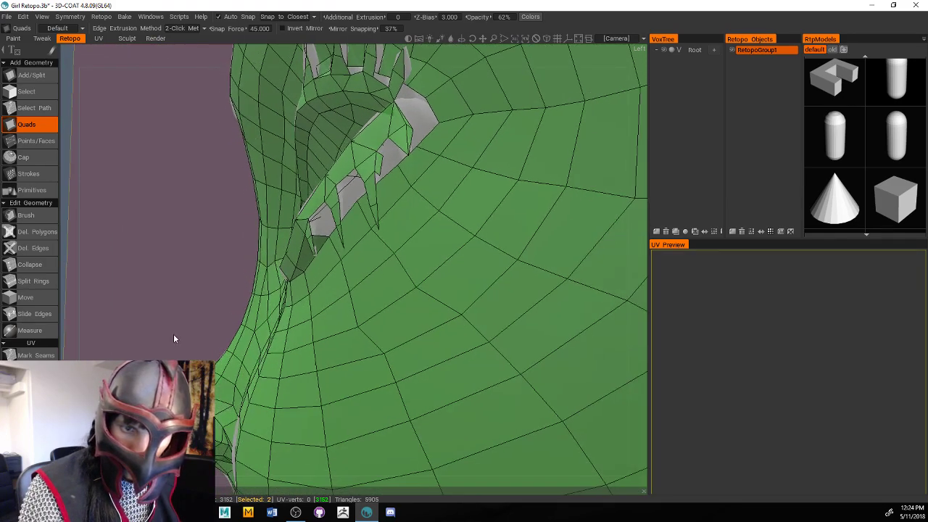
pyautogui.scroll(5, 174, 329)
pyautogui.scroll(-3, 174, 334)
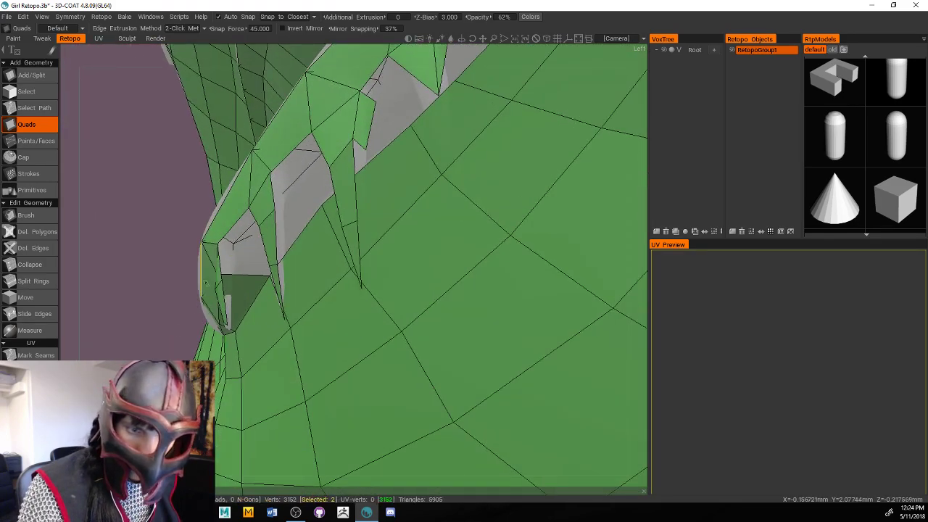
pyautogui.scroll(4, 187, 319)
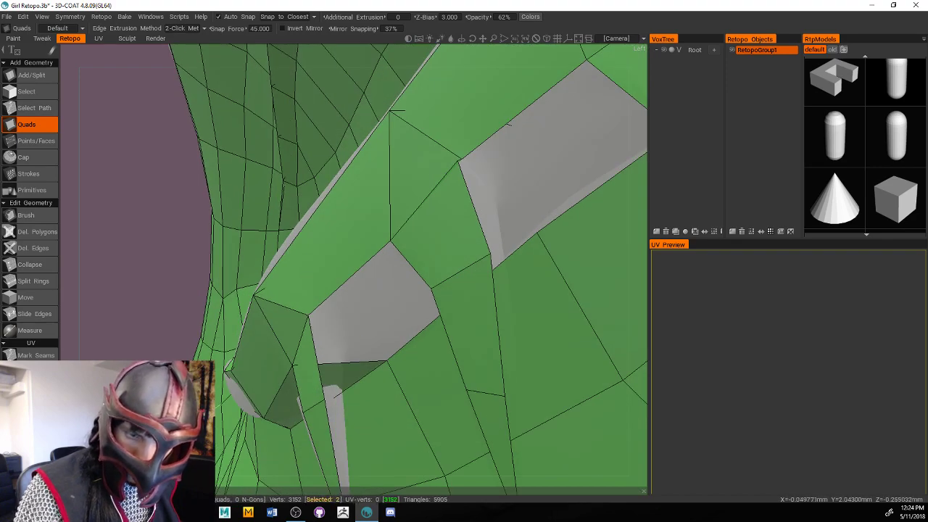
pyautogui.keyDown('alt'); pyautogui.moveTo(392, 318); pyautogui.dragTo(385, 174); pyautogui.keyUp('alt')
pyautogui.scroll(-3, 134, 348)
pyautogui.scroll(3, 132, 351)
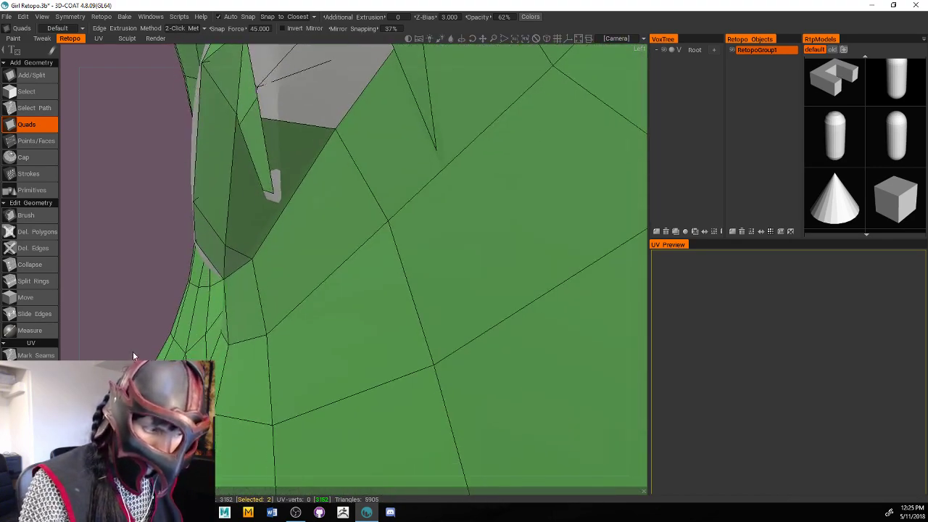
pyautogui.scroll(5, 143, 311)
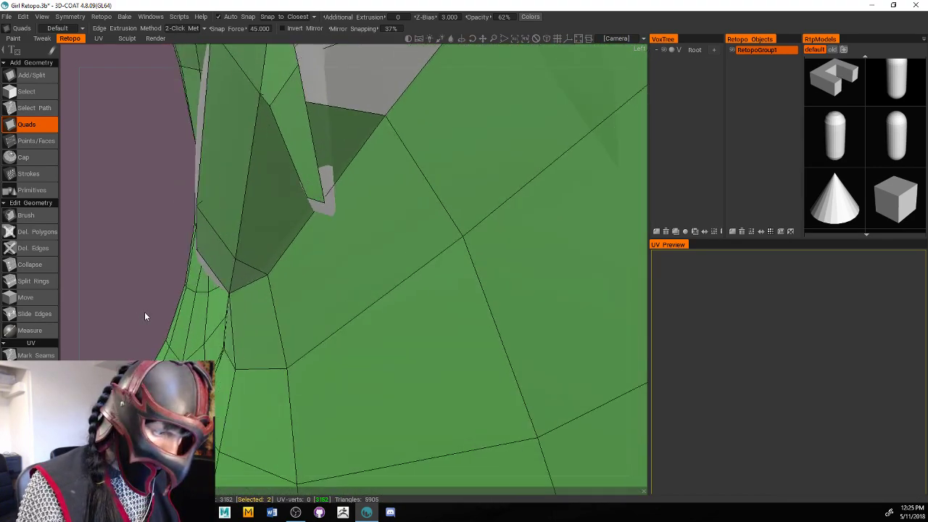
pyautogui.scroll(-4, 144, 310)
pyautogui.moveTo(144, 311); pyautogui.dragTo(155, 303)
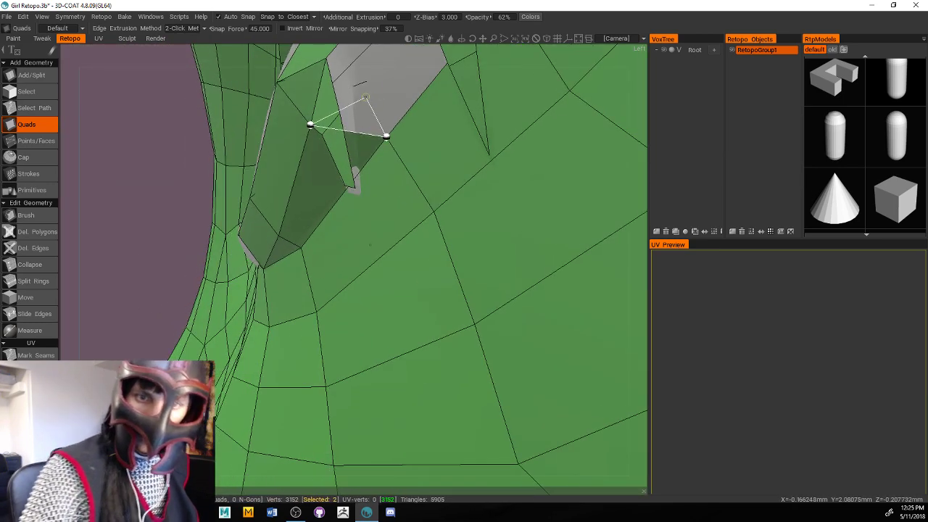
# Build small faces along the root and back of the lower lash beside the open gap, redoing one misplaced face
pyautogui.keyDown('alt'); pyautogui.moveTo(408, 126); pyautogui.dragTo(401, 134); pyautogui.keyUp('alt')
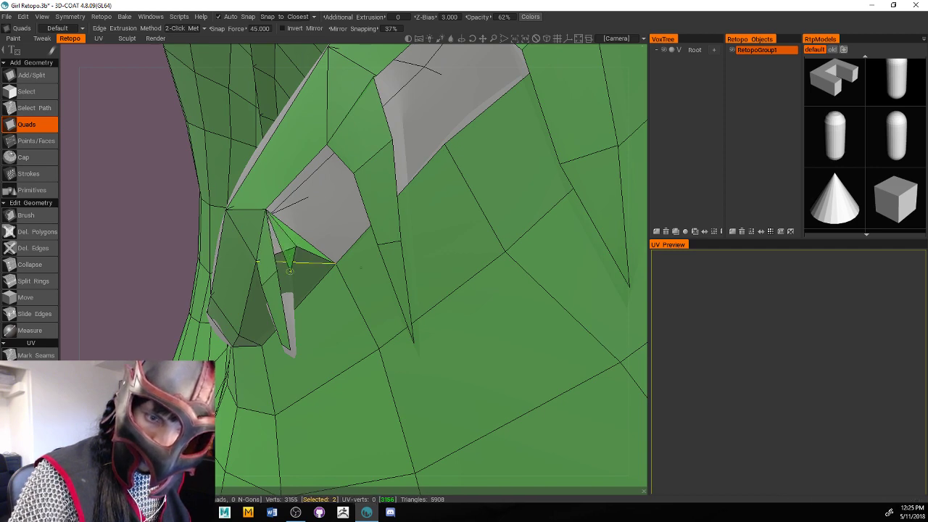
pyautogui.moveTo(149, 307); pyautogui.dragTo(147, 304)
pyautogui.hotkey('ctrl', 'z')
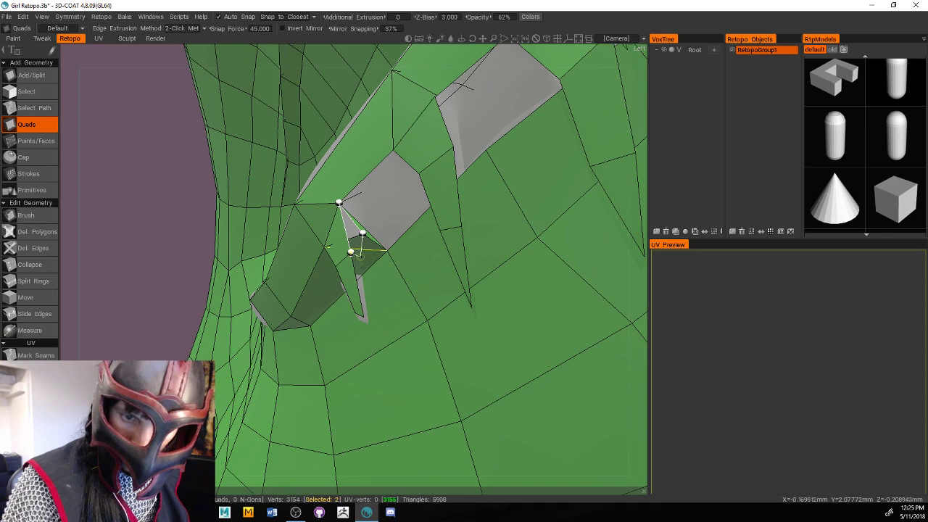
pyautogui.click(350, 252)
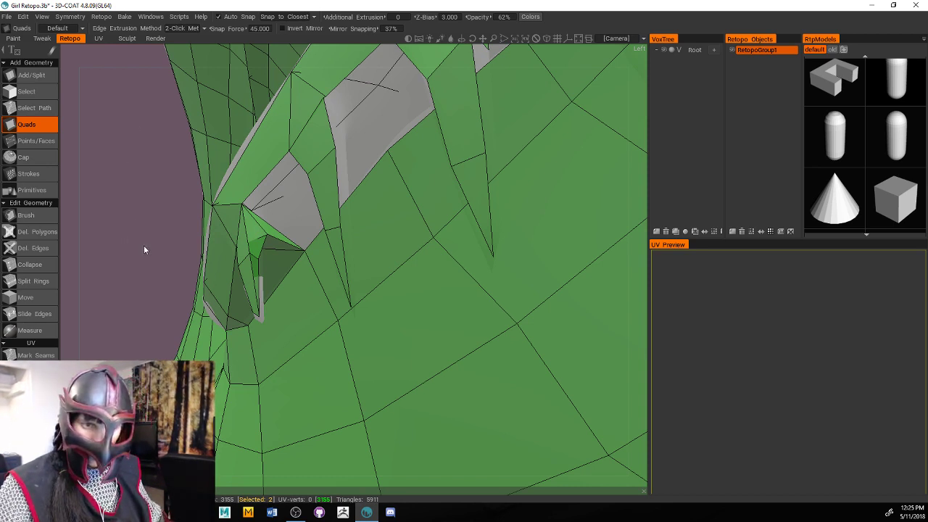
pyautogui.moveTo(144, 245); pyautogui.dragTo(558, 296)
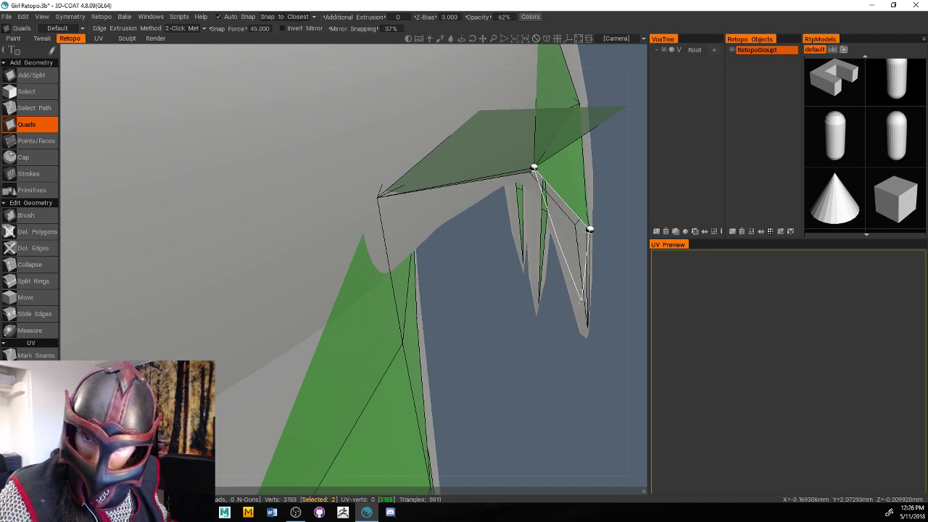
pyautogui.click(557, 242)
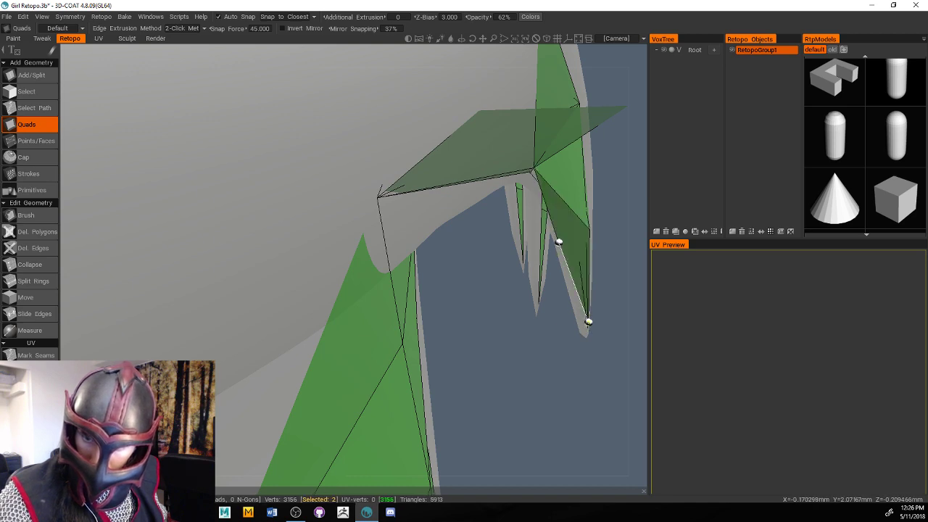
# Try to split the mesh at the lower lashes with the Add/Split tool
pyautogui.scroll(-5, 618, 317)
pyautogui.scroll(6, 619, 311)
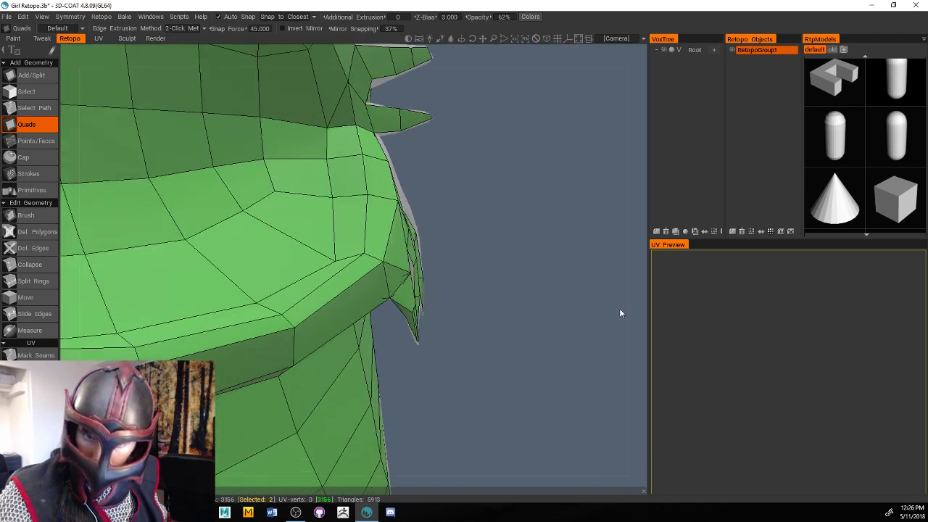
pyautogui.scroll(-5, 612, 321)
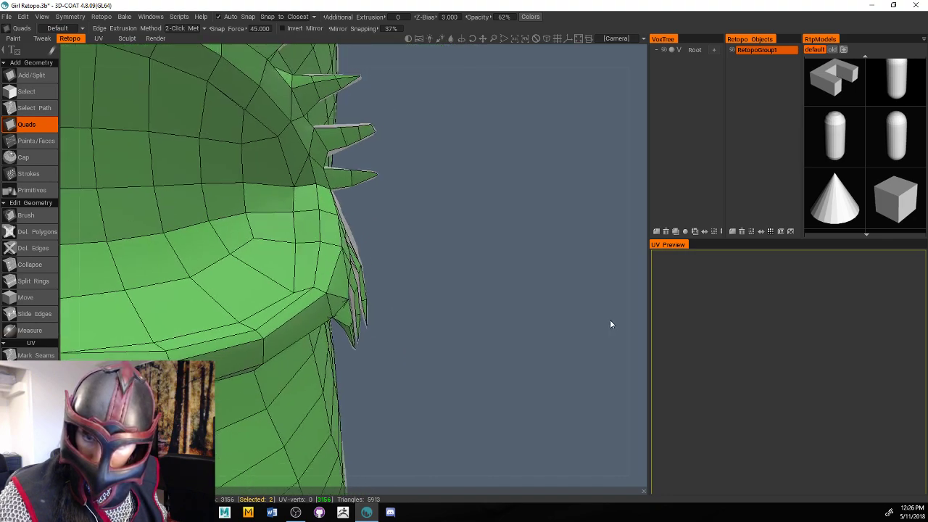
pyautogui.scroll(4, 608, 321)
pyautogui.moveTo(607, 329); pyautogui.dragTo(521, 195)
pyautogui.scroll(5, 540, 166)
pyautogui.click(35, 75)
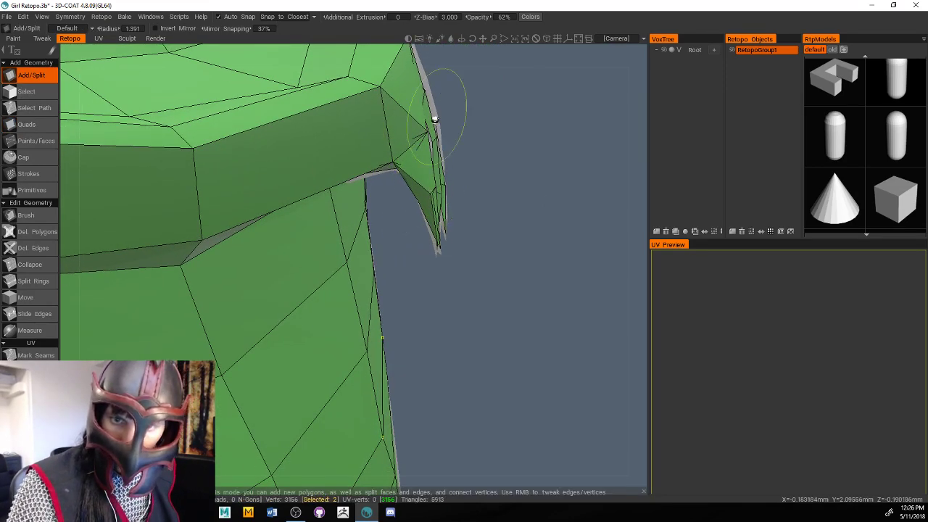
pyautogui.press('Escape')
pyautogui.click(421, 98)
pyautogui.hotkey('ctrl', 'z')
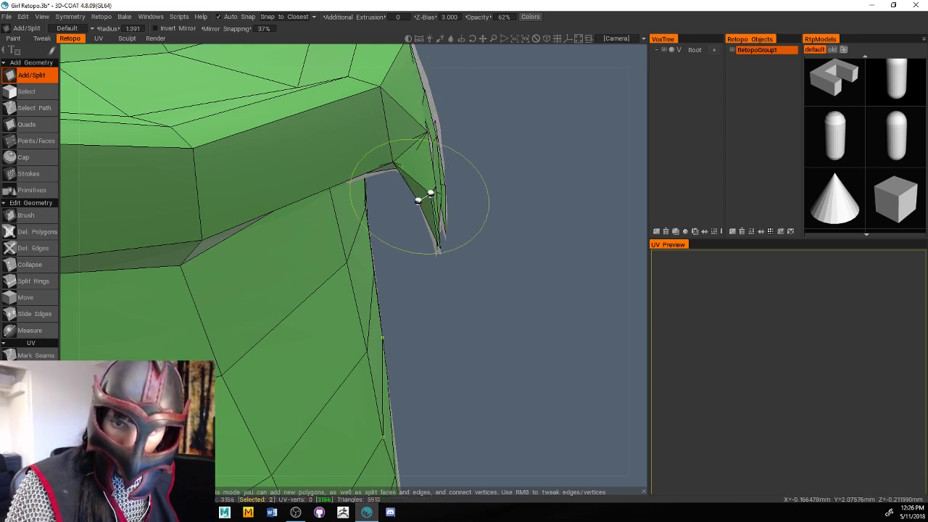
# Examine the lashes from behind, the whole face from the front, and the open gaps under the upper lashes
pyautogui.moveTo(439, 191); pyautogui.dragTo(466, 248)
pyautogui.scroll(6, 516, 209)
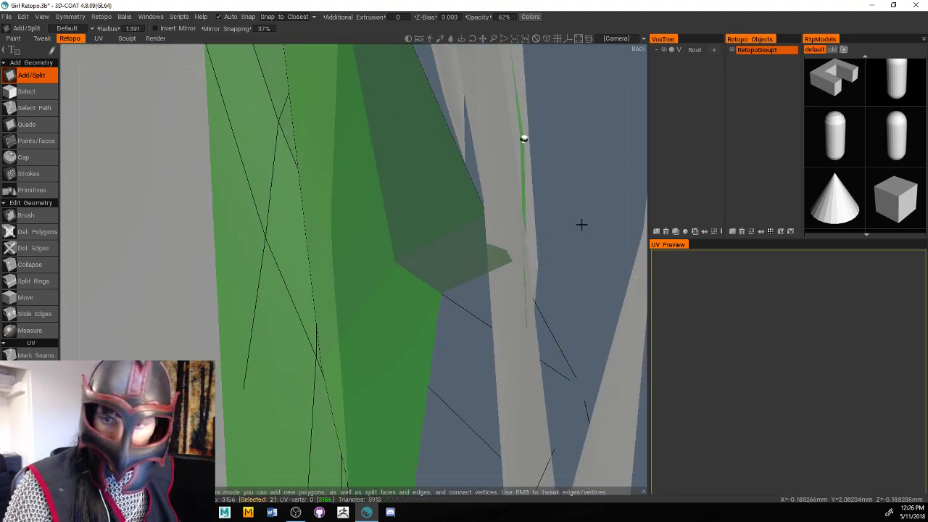
pyautogui.moveTo(582, 224); pyautogui.dragTo(397, 414)
pyautogui.moveTo(438, 409); pyautogui.dragTo(404, 413, button='right')
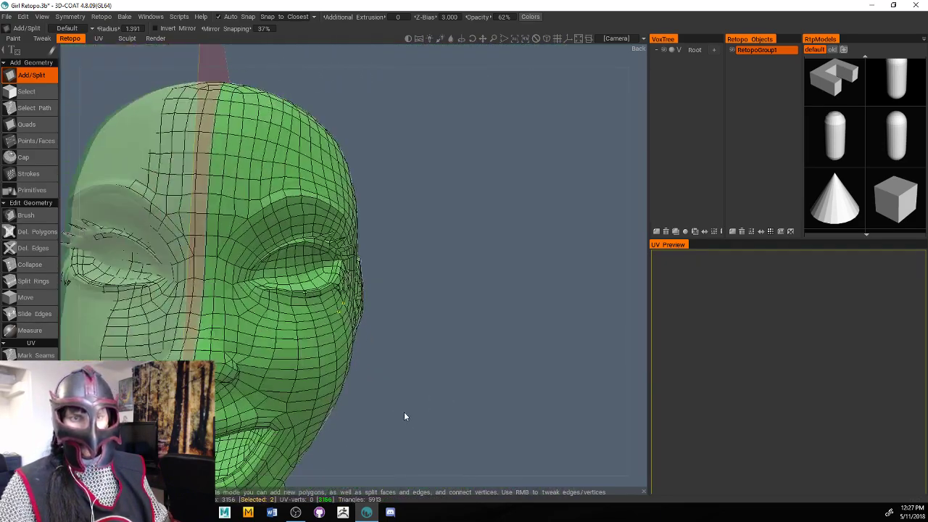
pyautogui.moveTo(404, 413); pyautogui.dragTo(471, 403)
pyautogui.moveTo(471, 403); pyautogui.dragTo(443, 402, button='right')
pyautogui.moveTo(443, 401); pyautogui.dragTo(506, 375, button='middle')
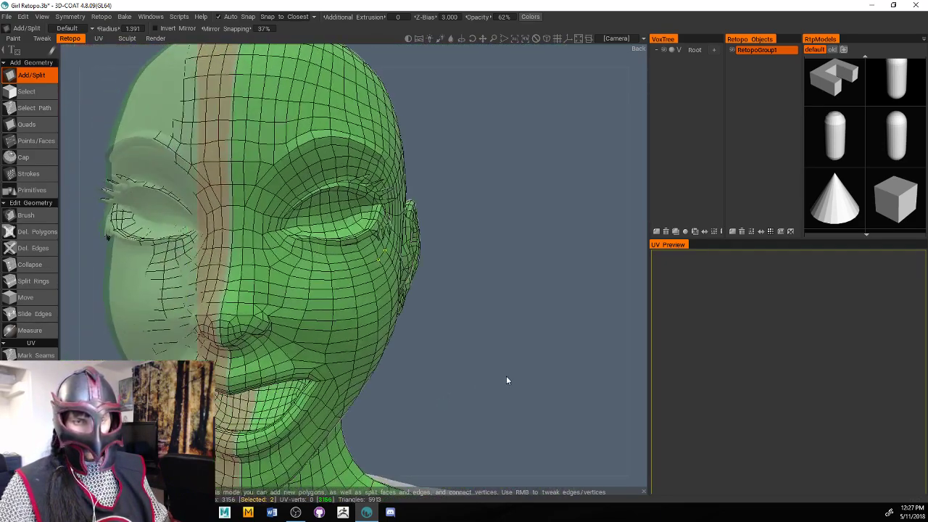
pyautogui.moveTo(501, 374); pyautogui.dragTo(424, 377)
pyautogui.moveTo(424, 376)
pyautogui.mouseDown(button='right')
pyautogui.moveTo(449, 379)
pyautogui.moveTo(430, 382)
pyautogui.mouseUp(button='right')
pyautogui.moveTo(430, 382); pyautogui.dragTo(484, 378)
pyautogui.moveTo(487, 367); pyautogui.dragTo(502, 366, button='right')
pyautogui.moveTo(501, 365); pyautogui.dragTo(522, 377)
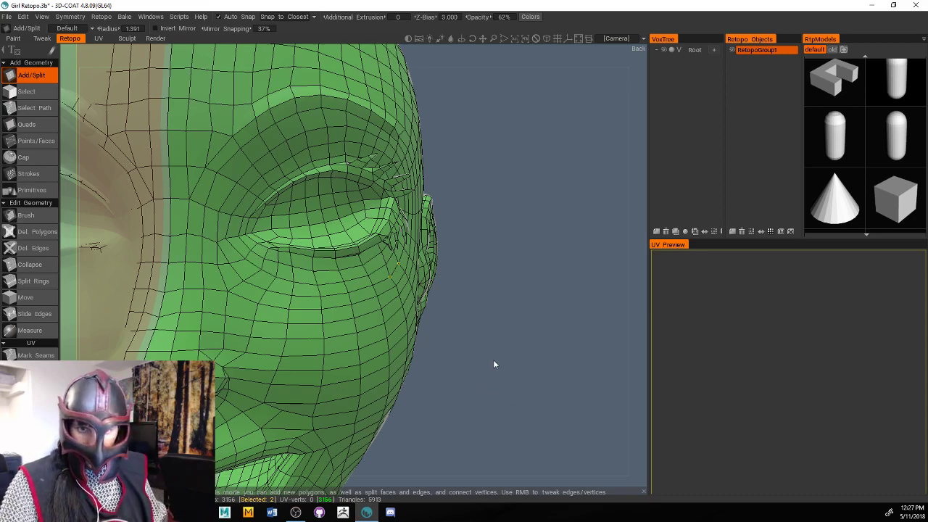
pyautogui.moveTo(494, 362); pyautogui.dragTo(540, 352, button='right')
pyautogui.moveTo(582, 379); pyautogui.dragTo(568, 387, button='right')
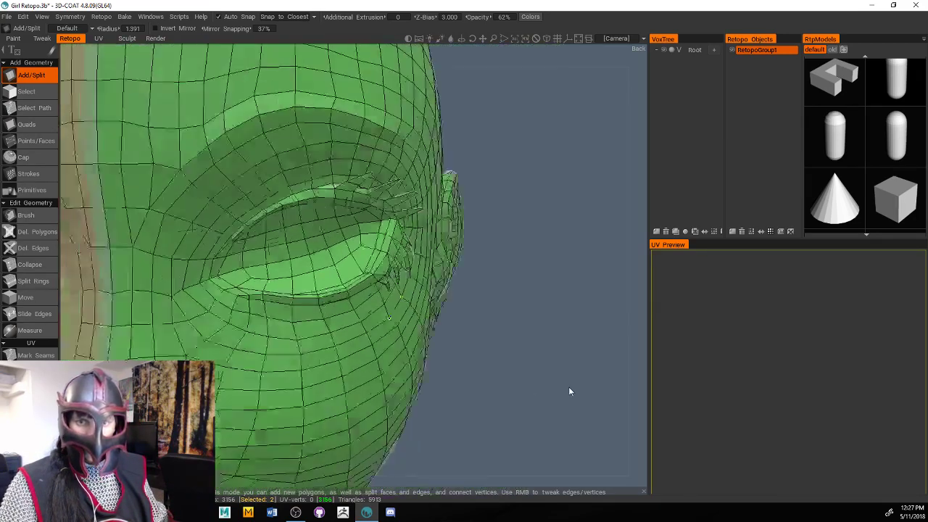
pyautogui.moveTo(568, 386); pyautogui.dragTo(547, 394)
pyautogui.moveTo(546, 394)
pyautogui.mouseDown(button='right')
pyautogui.moveTo(555, 399)
pyautogui.moveTo(549, 383)
pyautogui.mouseUp(button='right')
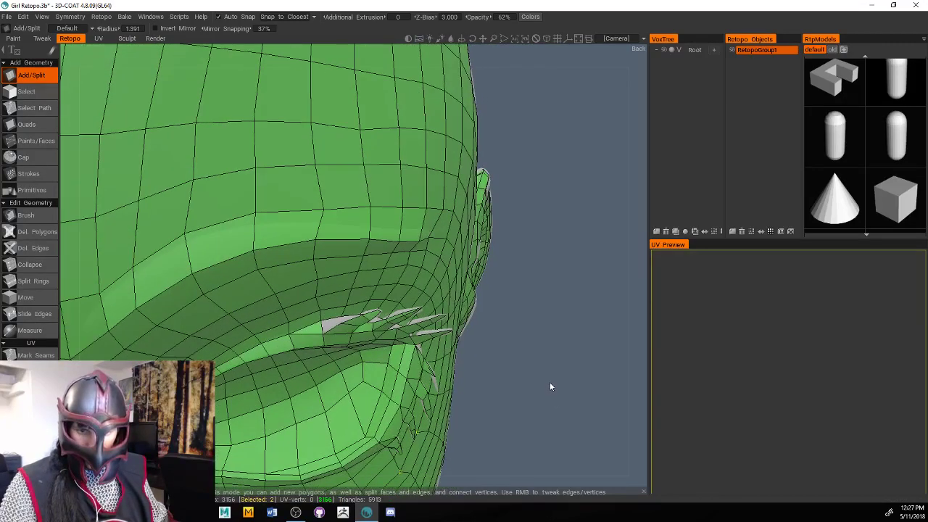
pyautogui.moveTo(549, 383); pyautogui.dragTo(554, 392)
pyautogui.moveTo(555, 393); pyautogui.dragTo(561, 395, button='right')
pyautogui.moveTo(561, 395); pyautogui.dragTo(569, 393)
pyautogui.moveTo(568, 393); pyautogui.dragTo(572, 397, button='right')
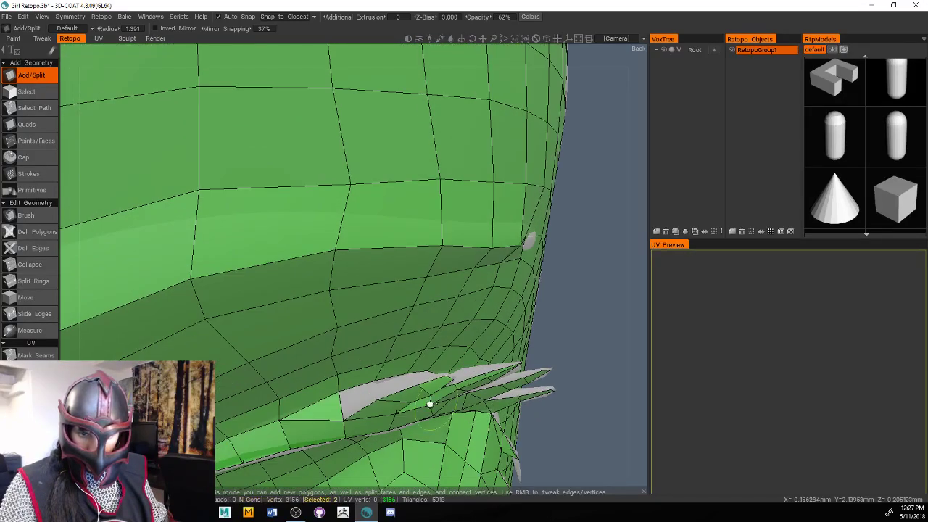
# Fill the inner end of the gap between the upper eyelid and its first lash with quads
pyautogui.click(40, 129)
pyautogui.click(338, 391)
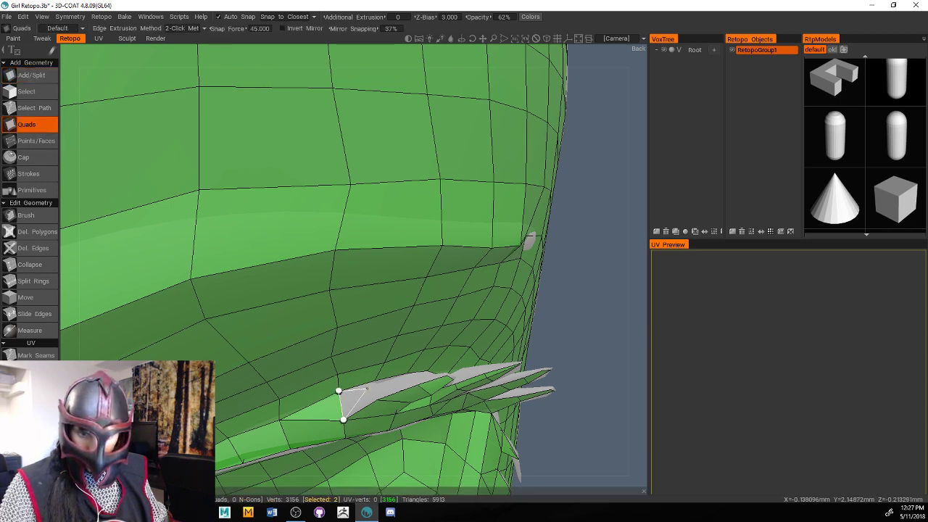
pyautogui.click(374, 379)
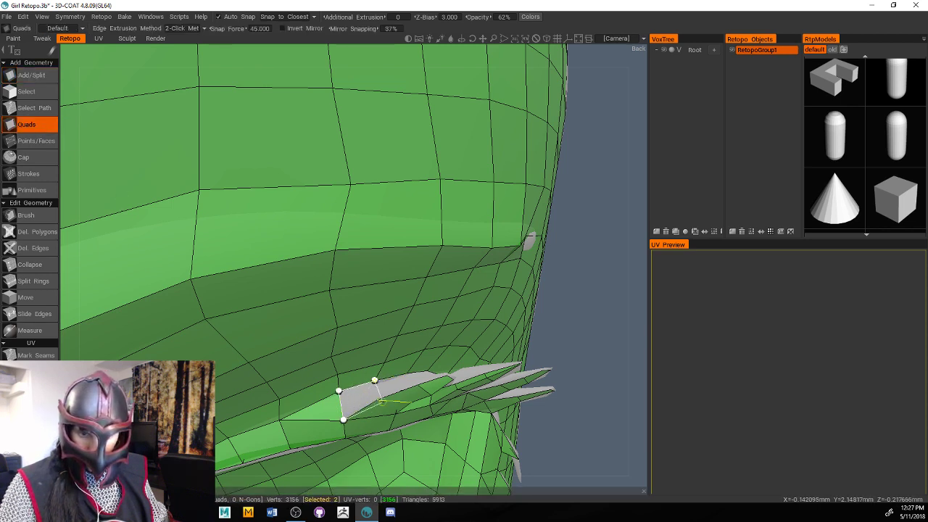
pyautogui.click(376, 399)
pyautogui.click(407, 372)
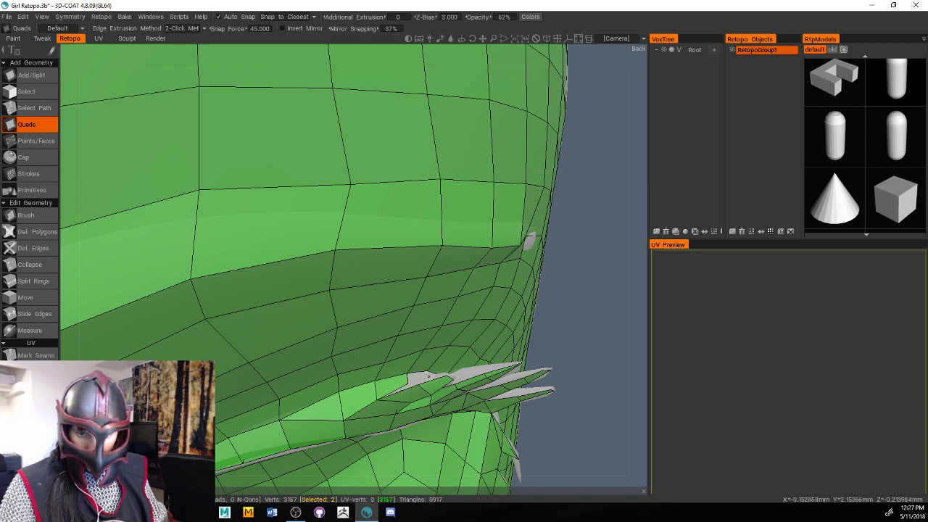
# Build a quad joining the upper eyelid rim to the root of its first lash, working from below
pyautogui.moveTo(580, 347); pyautogui.dragTo(504, 319, button='right')
pyautogui.keyDown('alt'); pyautogui.moveTo(504, 319); pyautogui.dragTo(496, 328); pyautogui.keyUp('alt')
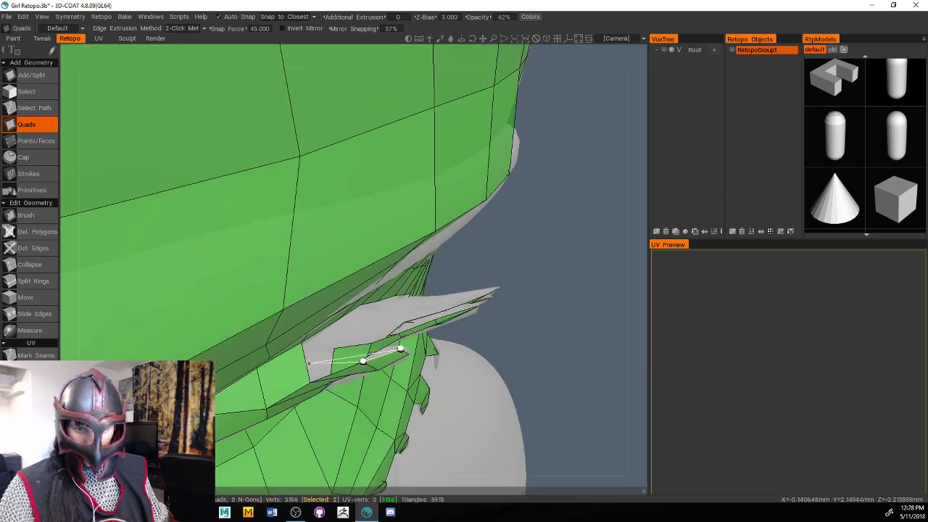
pyautogui.click(301, 341)
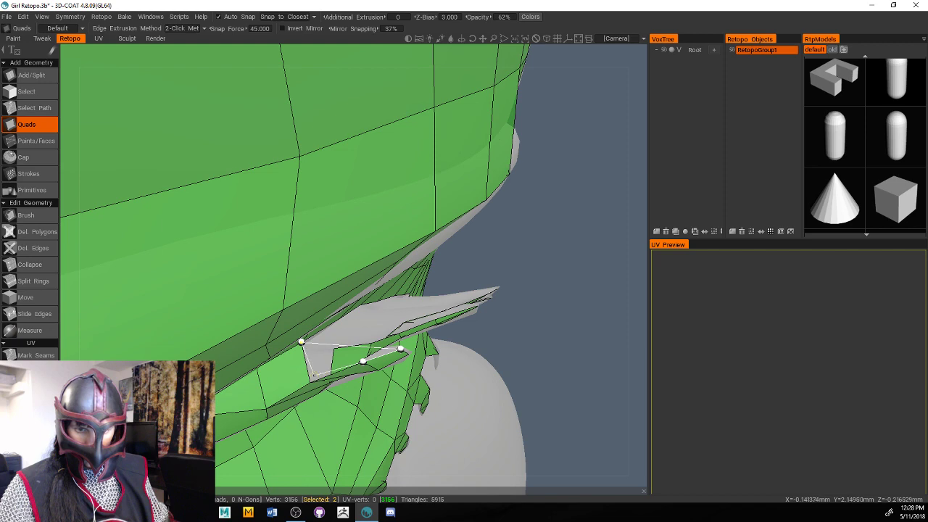
pyautogui.click(309, 382)
# Review the head and upper body from the front, ending at the unfilled gaps above the upper lashes
pyautogui.moveTo(520, 345); pyautogui.dragTo(495, 292)
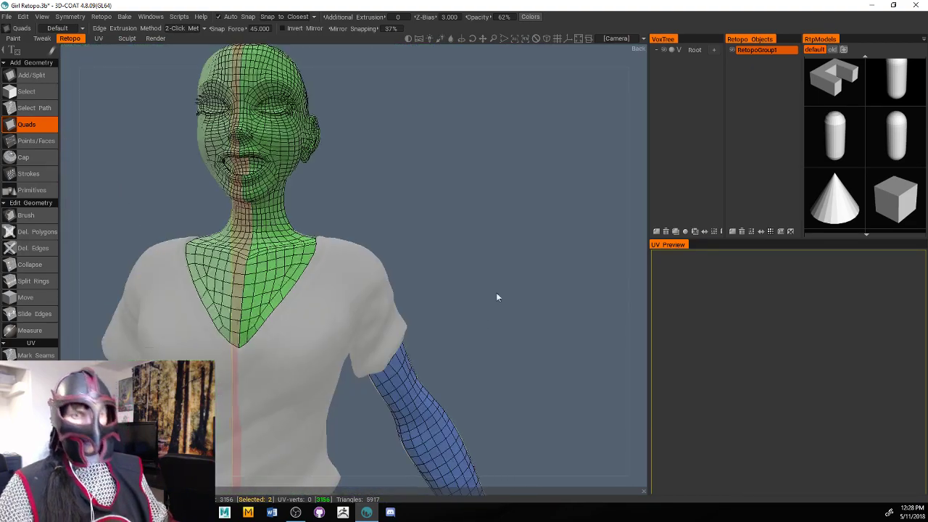
pyautogui.moveTo(496, 292); pyautogui.dragTo(510, 365, button='middle')
pyautogui.scroll(8, 522, 329)
pyautogui.scroll(3, 519, 331)
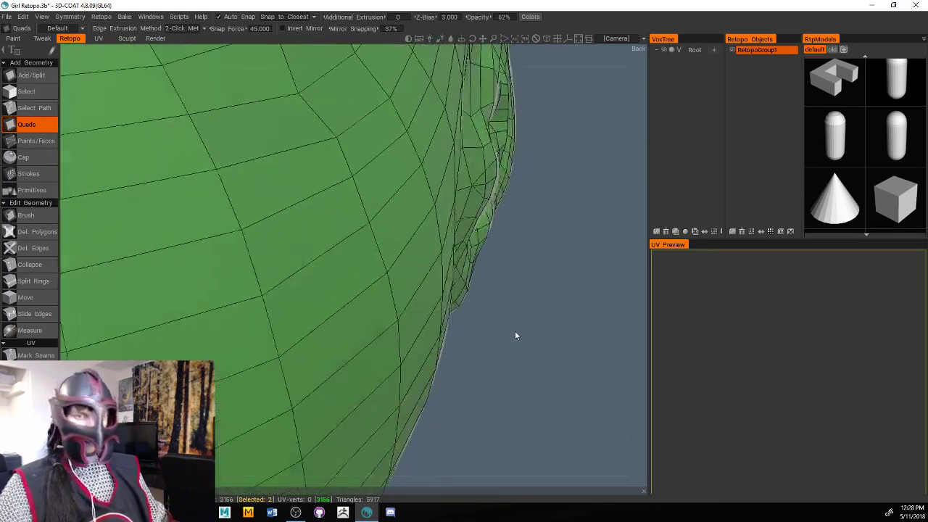
pyautogui.scroll(-10, 512, 323)
pyautogui.scroll(8, 462, 355)
pyautogui.scroll(5, 458, 376)
pyautogui.moveTo(458, 376); pyautogui.dragTo(464, 385)
pyautogui.moveTo(568, 416); pyautogui.dragTo(557, 396)
pyautogui.scroll(4, 522, 399)
pyautogui.scroll(-4, 563, 396)
pyautogui.scroll(5, 561, 398)
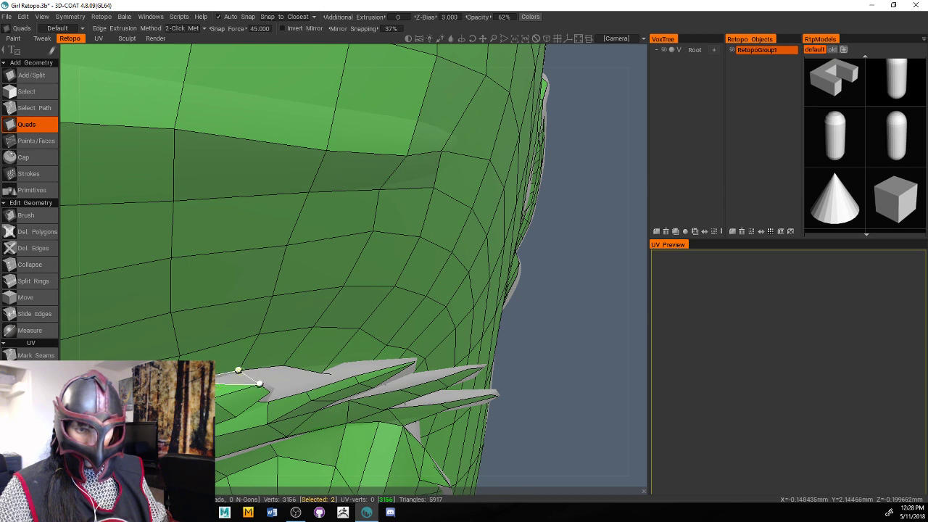
# Try to fill the gap between the upper eyelid and the first upper lash with new faces
pyautogui.click(259, 383)
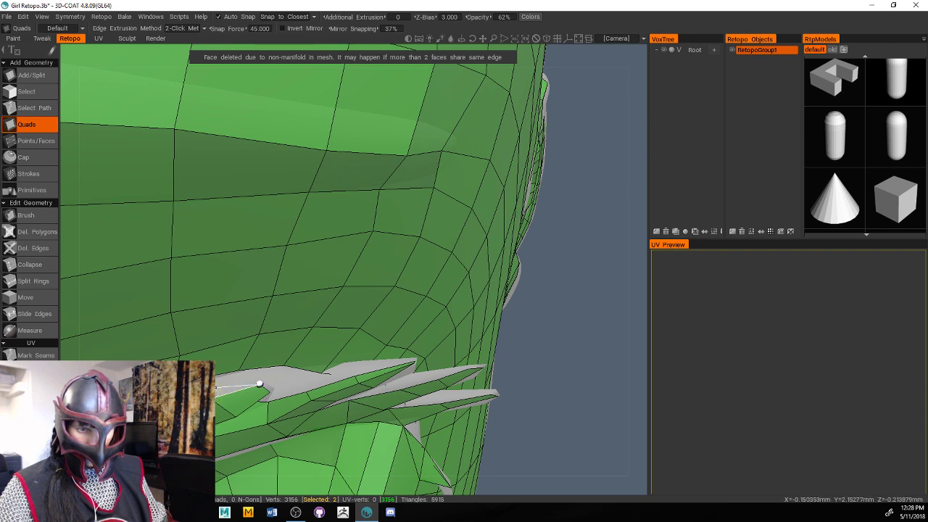
pyautogui.click(215, 386)
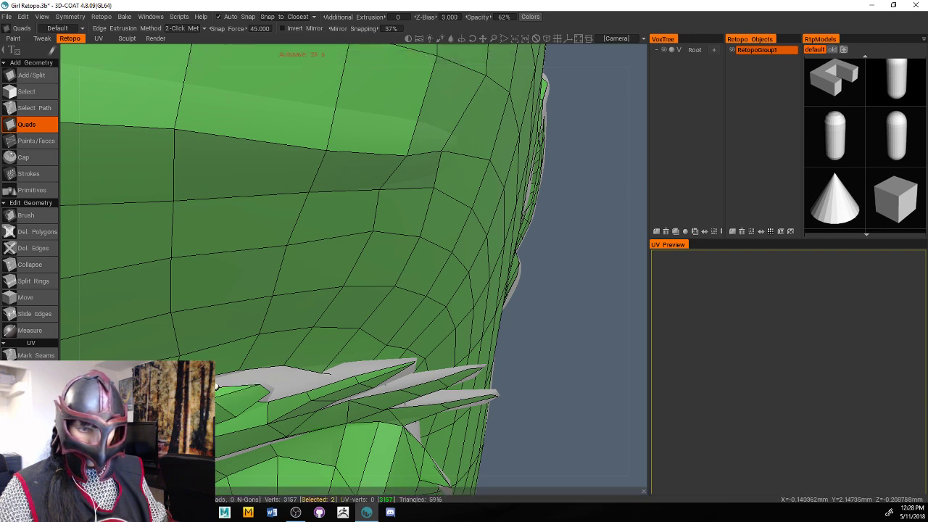
pyautogui.click(215, 387)
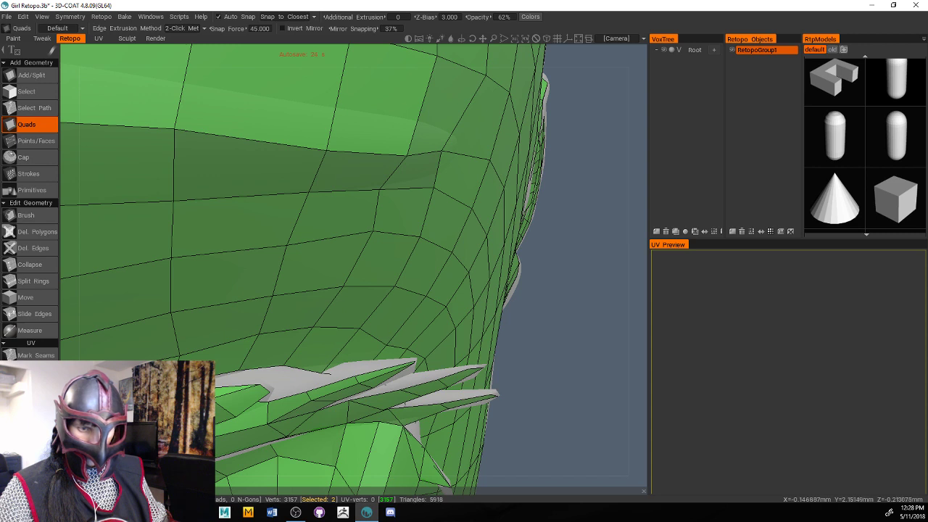
pyautogui.click(237, 370)
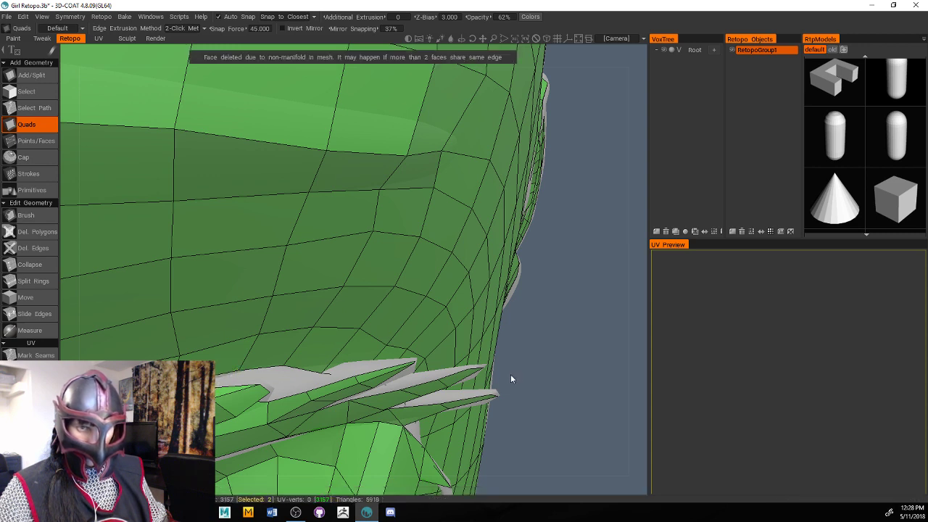
pyautogui.hotkey('ctrl', 'z')
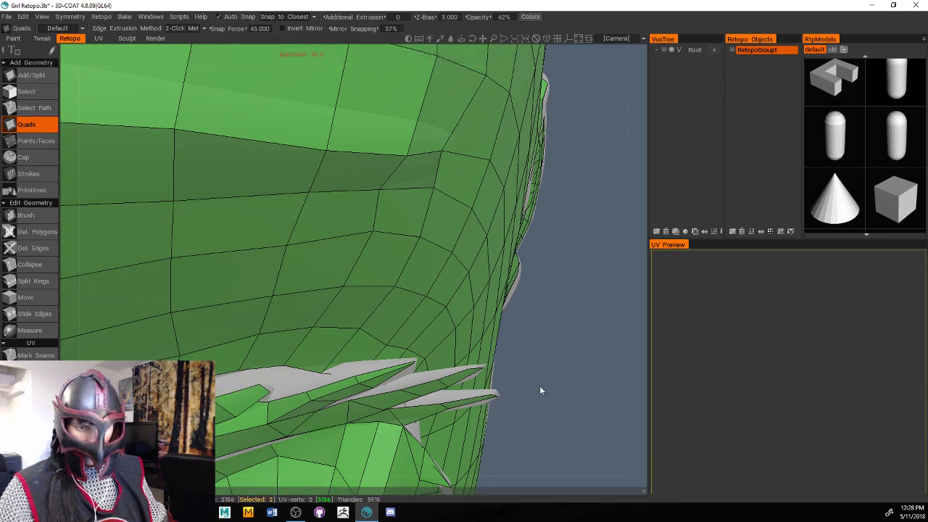
# Save the project as Girl Retopo.3b in the Independent Study 2 folder, replacing the existing file
pyautogui.moveTo(541, 392); pyautogui.dragTo(519, 334)
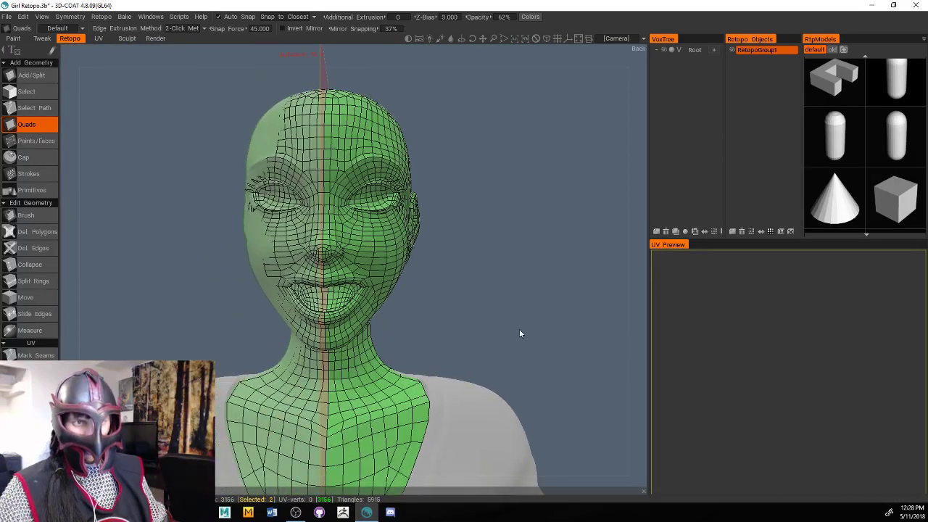
pyautogui.click(6, 16)
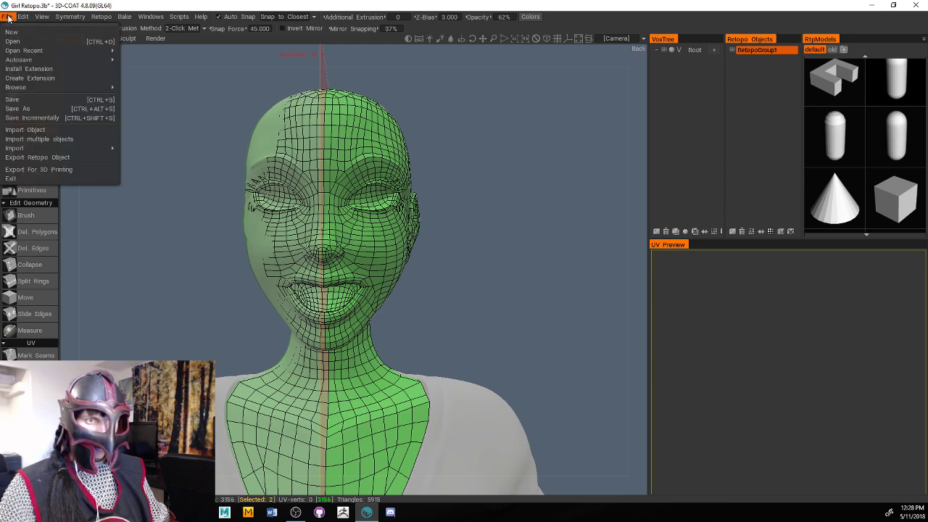
pyautogui.click(47, 108)
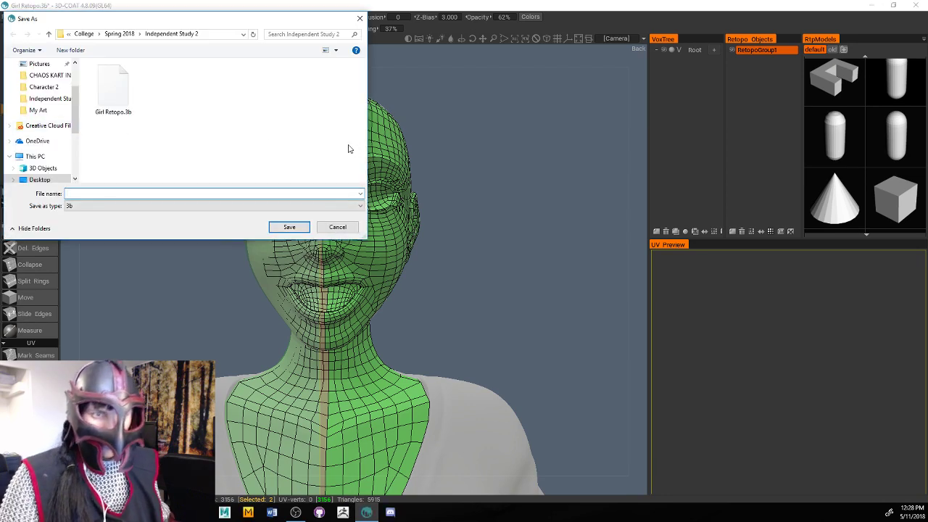
pyautogui.click(132, 108)
pyautogui.click(277, 231)
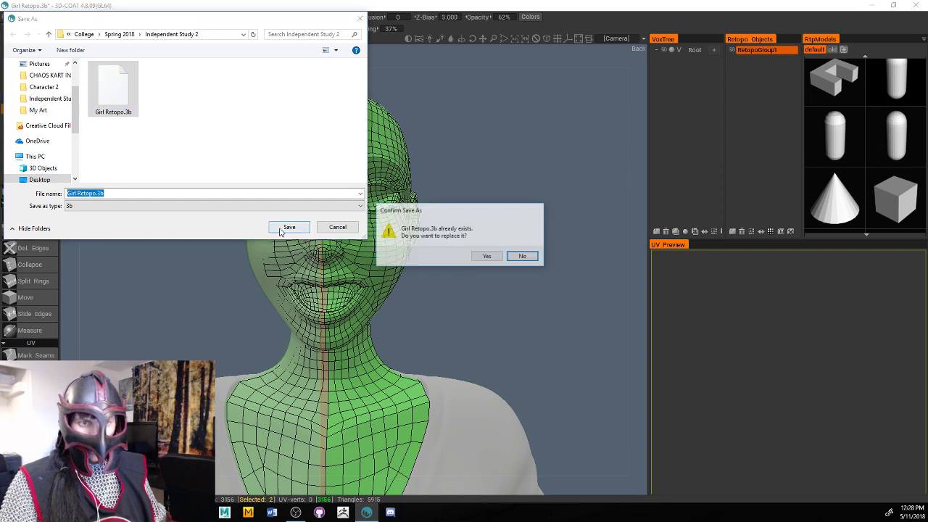
pyautogui.click(482, 257)
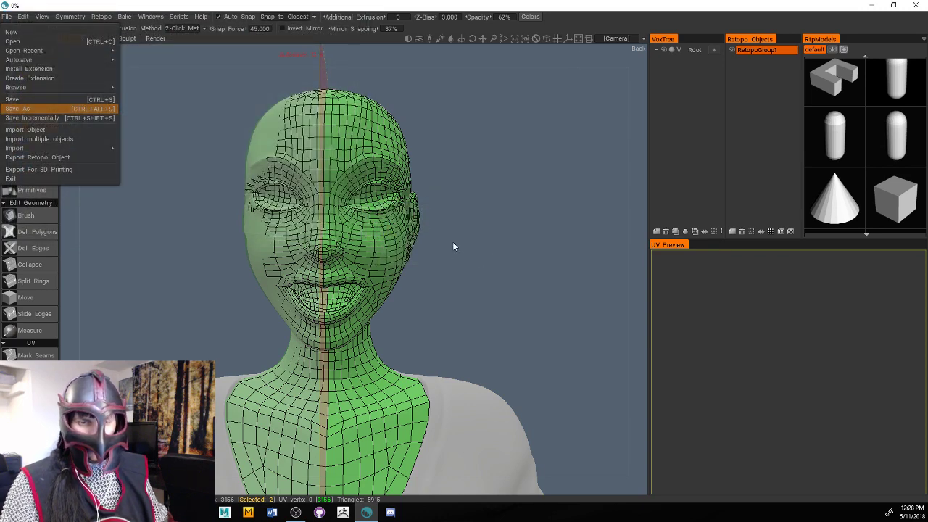
pyautogui.click(352, 288)
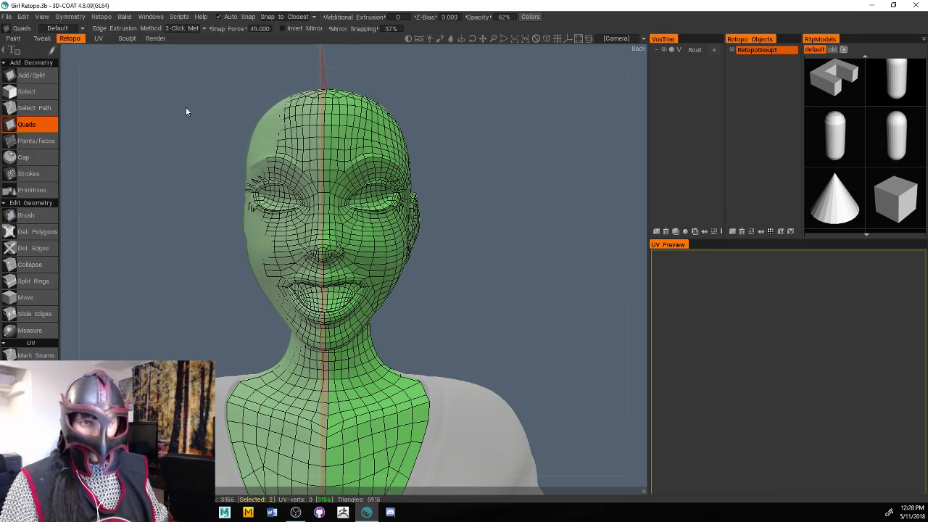
pyautogui.click(7, 17)
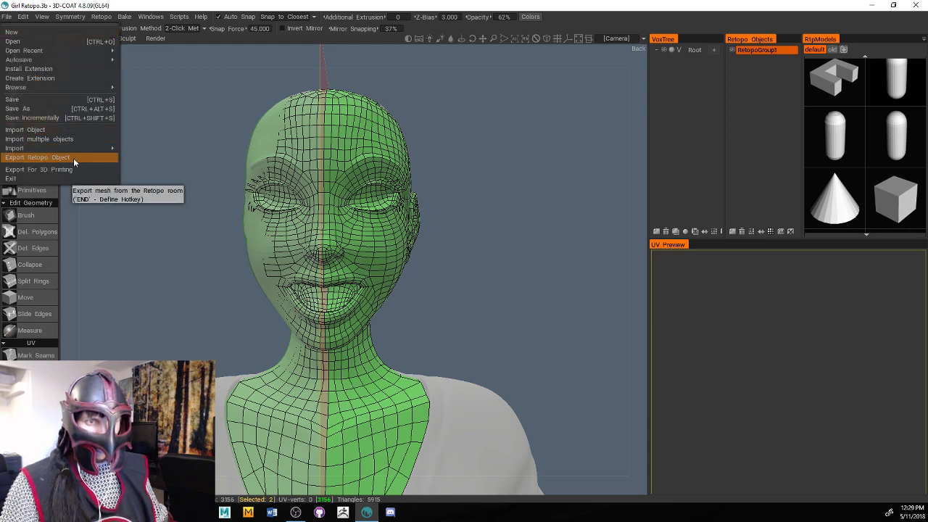
pyautogui.moveTo(89, 147)
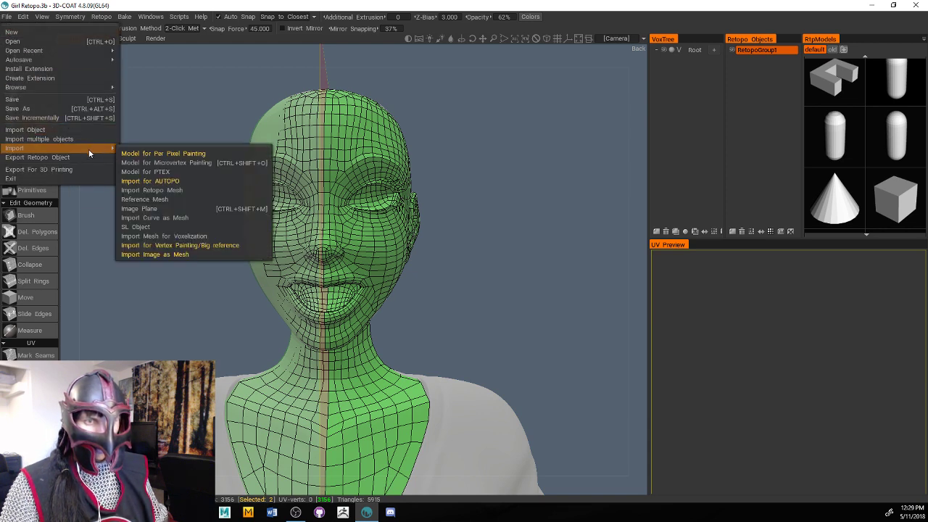
pyautogui.click(95, 159)
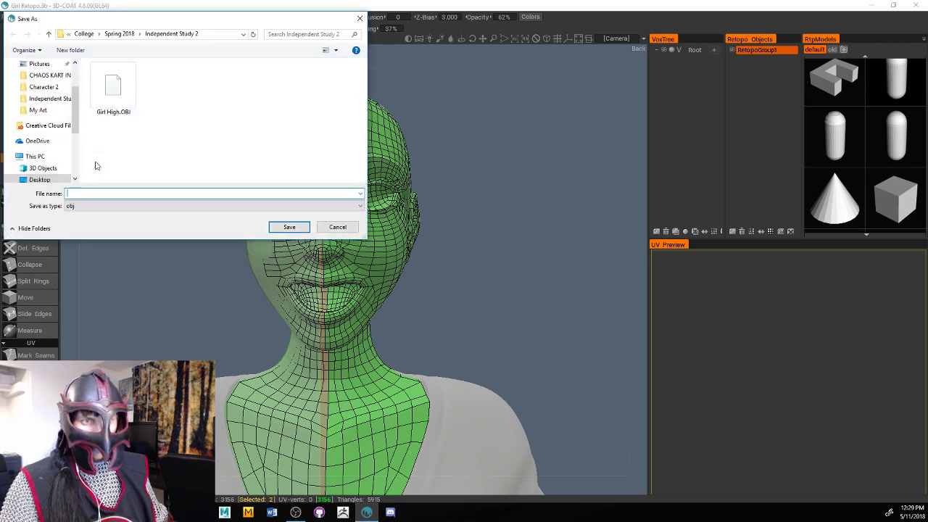
pyautogui.click(359, 18)
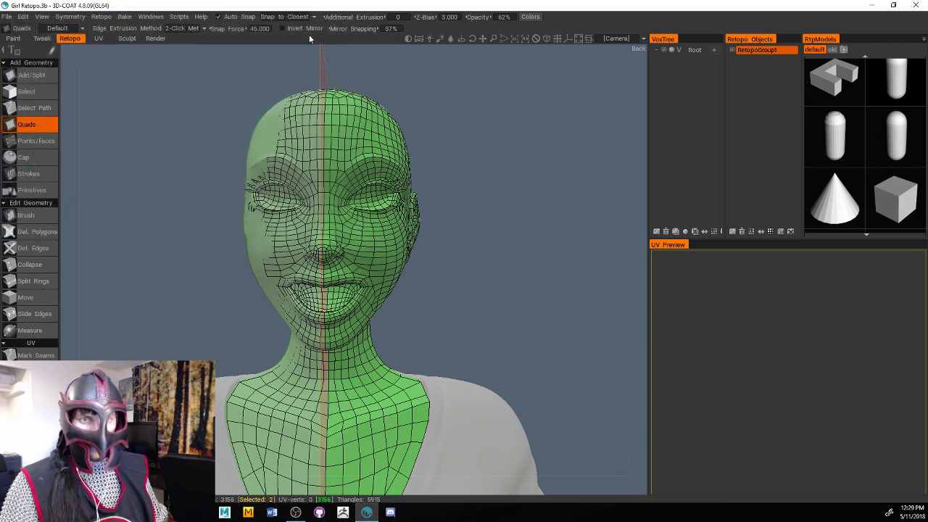
pyautogui.click(110, 18)
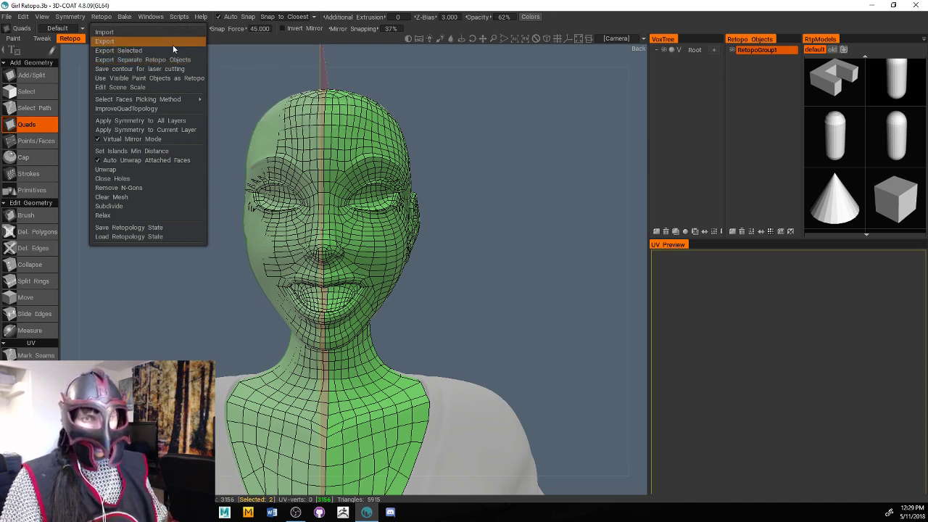
# Export the retopo object as an OBJ file named Girl Skin Retopo in the Independent Study 2 folder
pyautogui.click(5, 17)
pyautogui.click(65, 156)
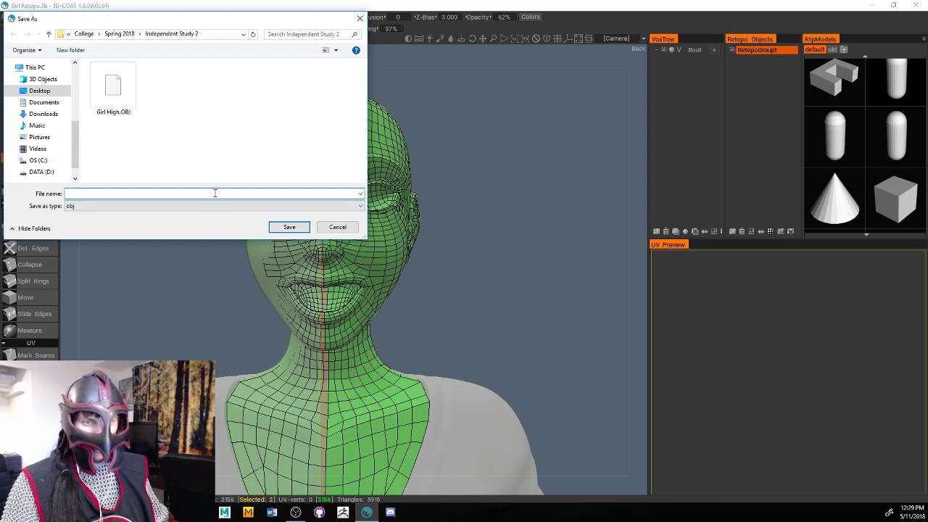
pyautogui.write('Girl ')
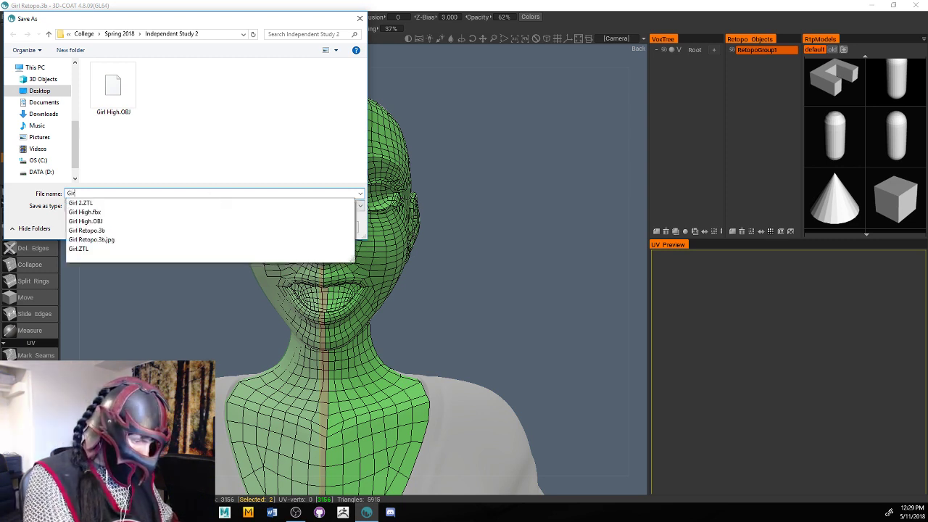
pyautogui.write('Skin Retopo')
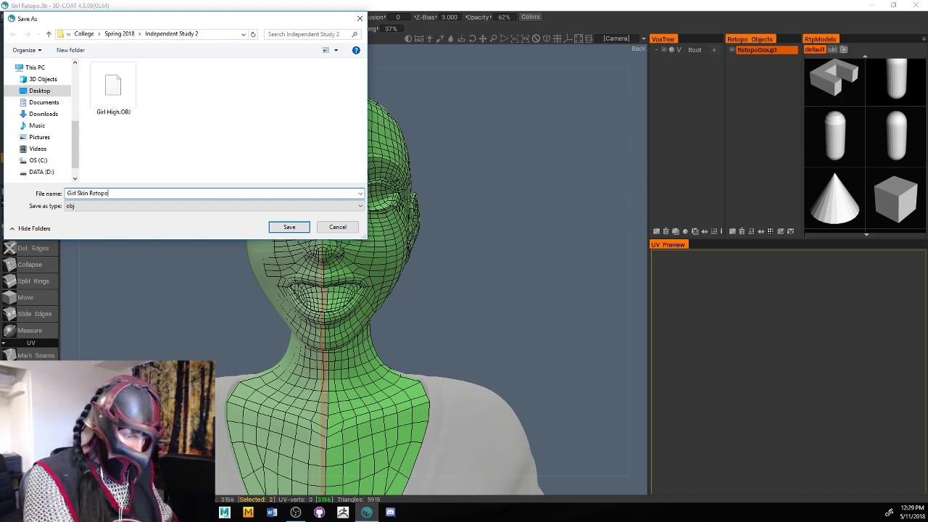
pyautogui.press('Return')
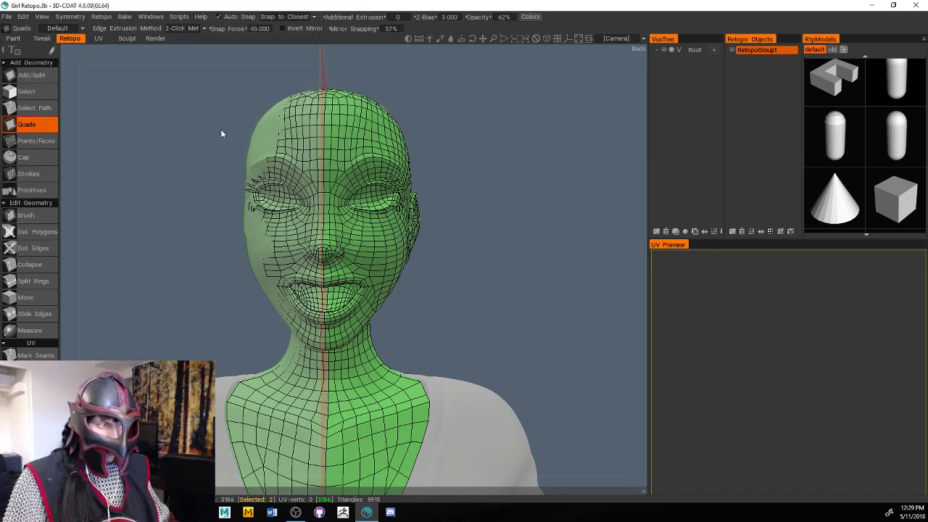
pyautogui.click(7, 16)
pyautogui.click(424, 123)
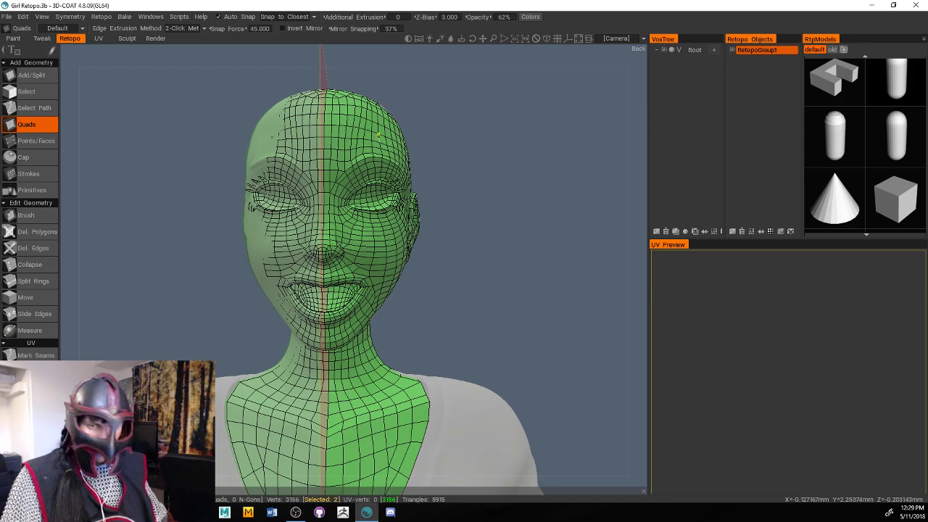
pyautogui.scroll(-6, 548, 282)
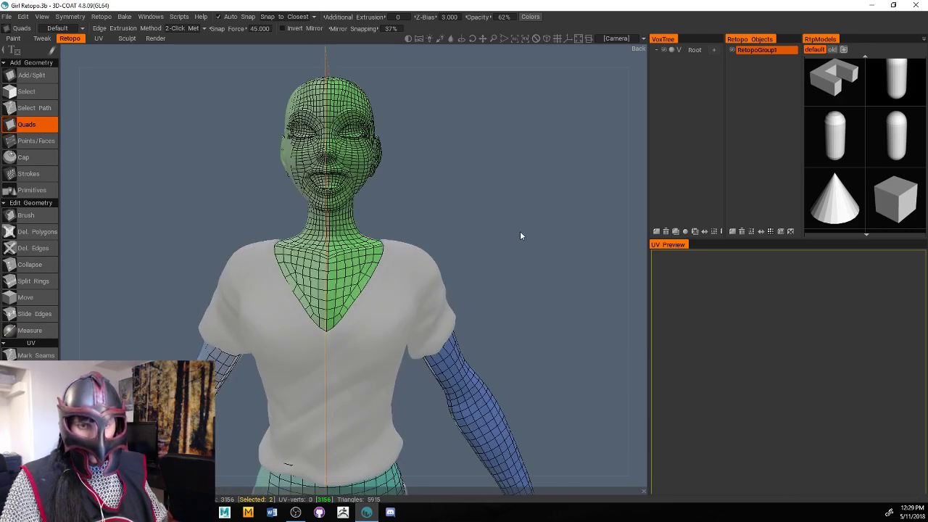
pyautogui.scroll(6, 523, 222)
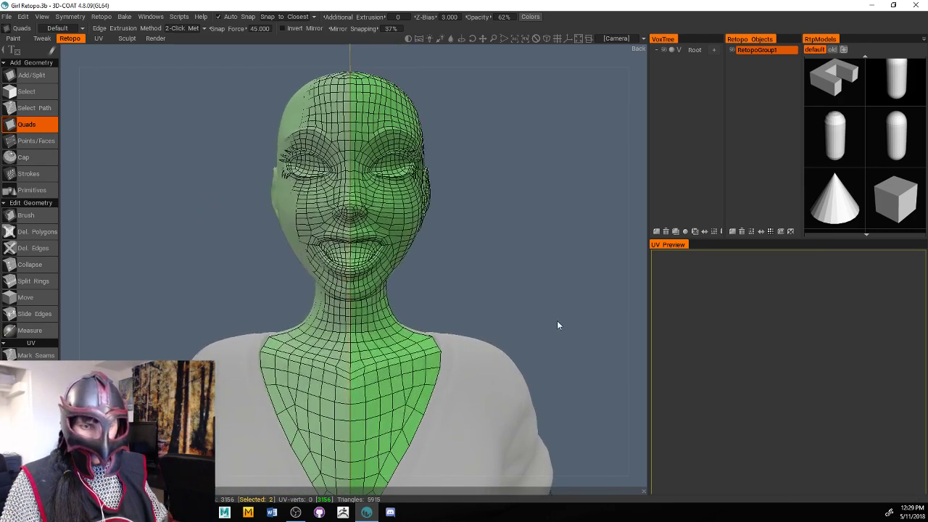
pyautogui.scroll(-1, 536, 312)
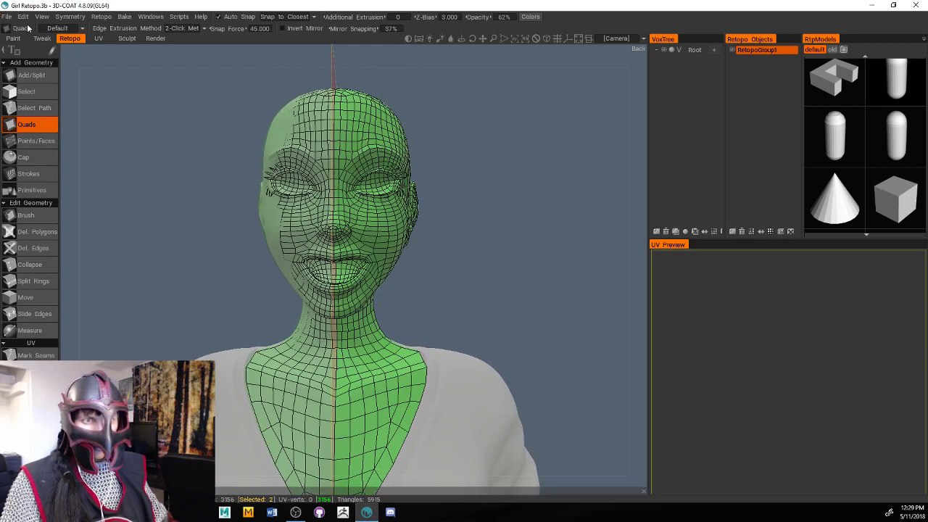
# Switch to Maya and import the exported Girl Skin Retopo mesh into the empty scene
pyautogui.click(877, 5)
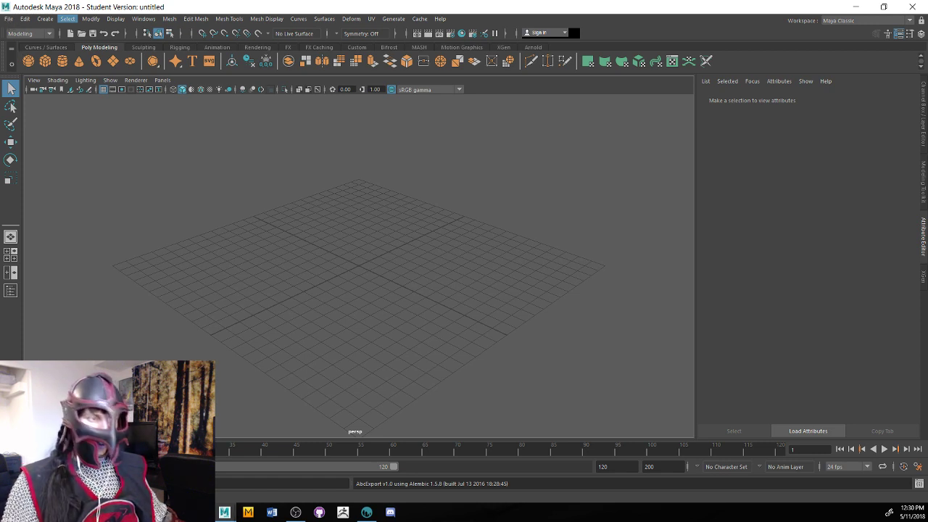
pyautogui.click(9, 20)
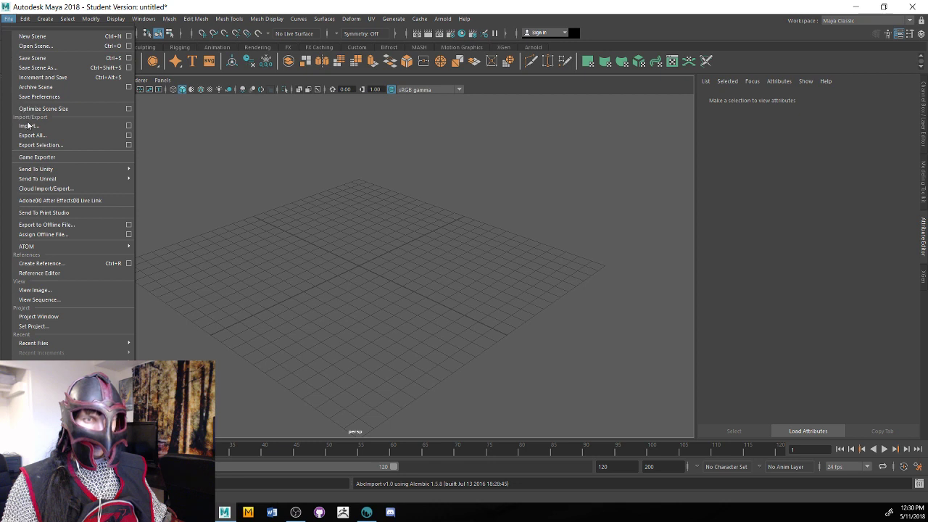
pyautogui.click(94, 126)
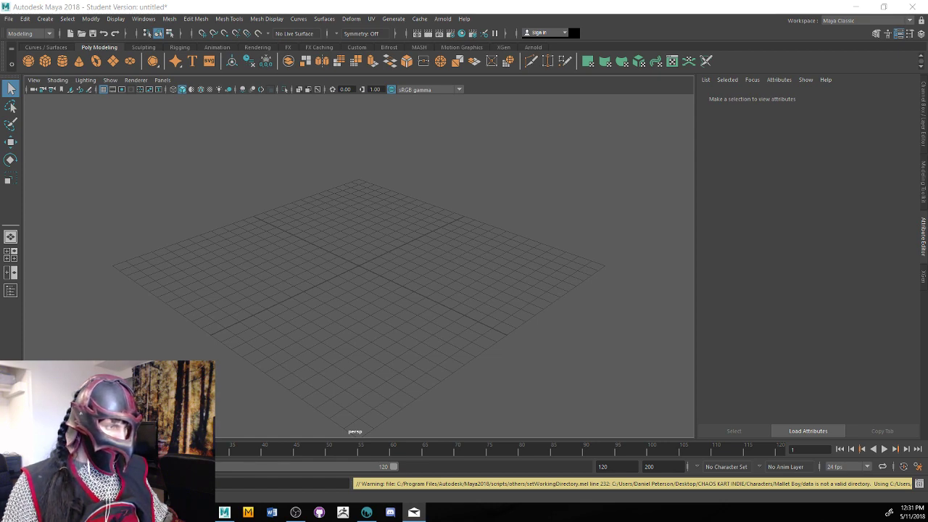
pyautogui.moveTo(0, 151); pyautogui.dragTo(0, 143)
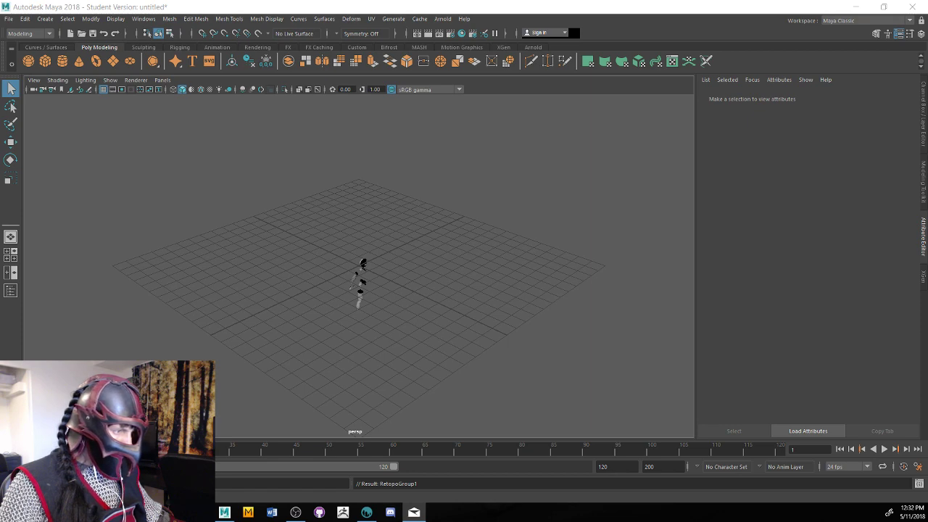
pyautogui.click(449, 203)
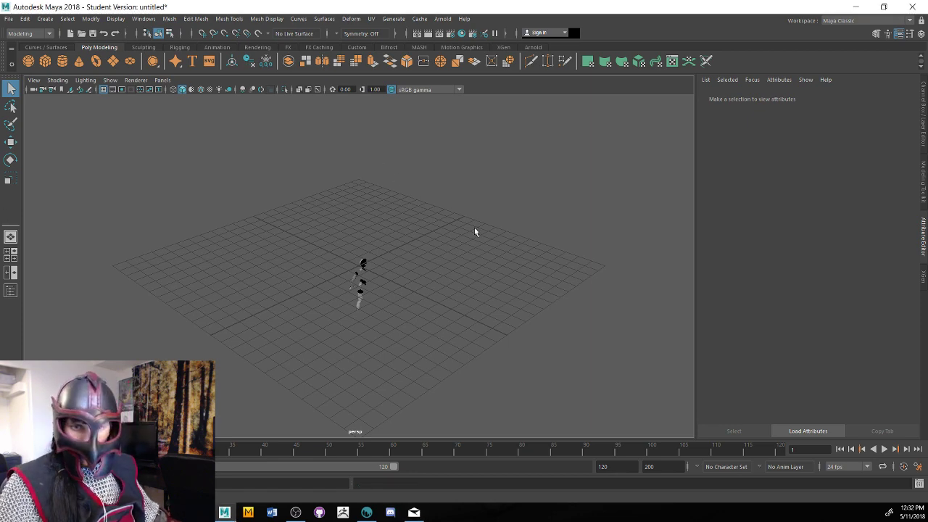
# Hide the grid in the perspective viewport and leave the film gate turned off
pyautogui.moveTo(474, 227)
pyautogui.keyDown('alt'); pyautogui.mouseDown()
pyautogui.moveTo(184, 187)
pyautogui.moveTo(300, 244)
pyautogui.moveTo(444, 247)
pyautogui.moveTo(435, 234)
pyautogui.moveTo(677, 239)
pyautogui.moveTo(500, 252)
pyautogui.moveTo(568, 283)
pyautogui.mouseUp(); pyautogui.keyUp('alt')
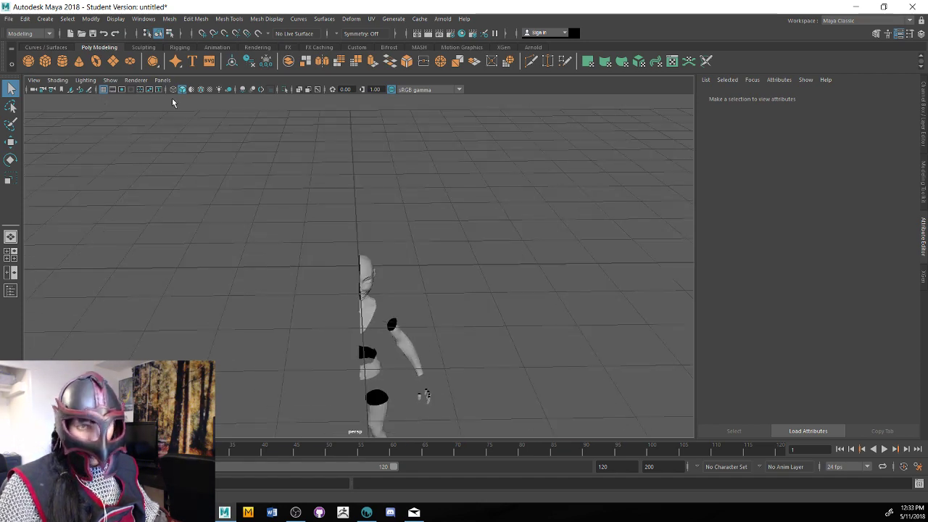
pyautogui.click(113, 89)
pyautogui.click(110, 80)
pyautogui.click(522, 104)
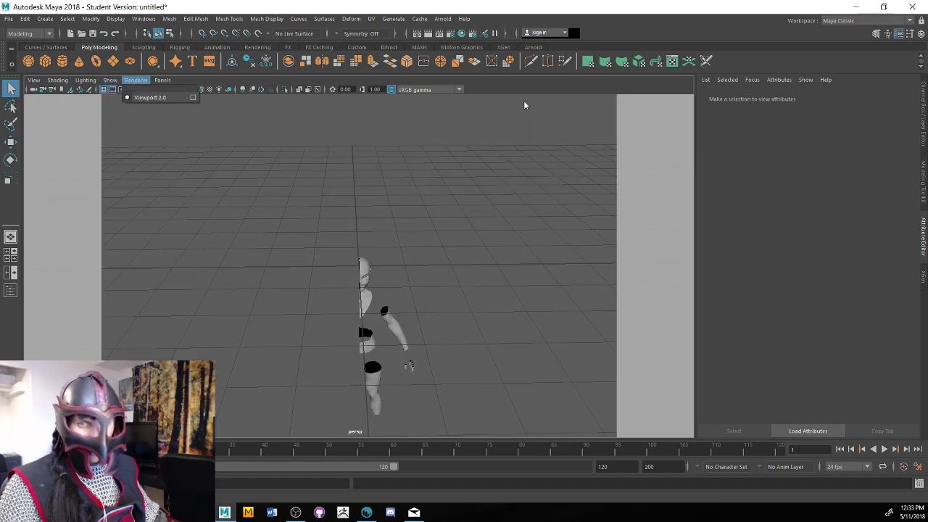
pyautogui.click(135, 79)
pyautogui.click(103, 89)
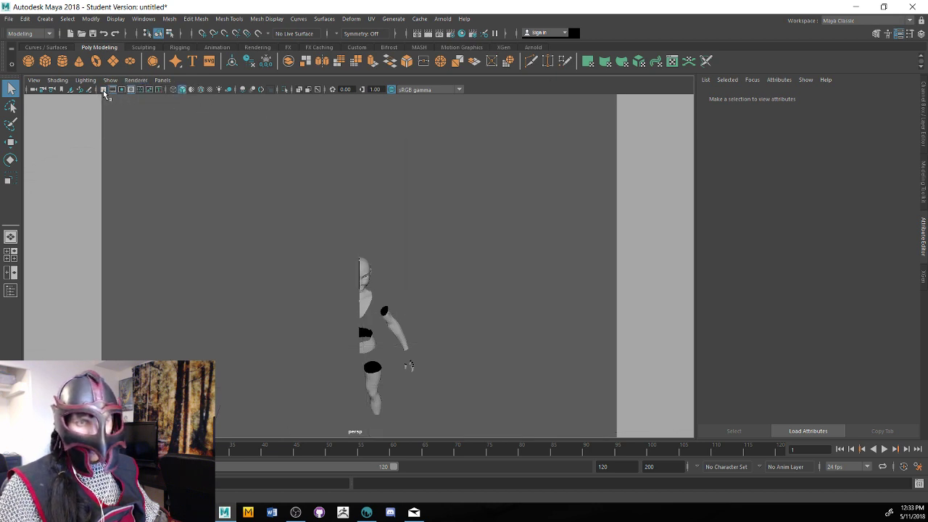
pyautogui.click(112, 88)
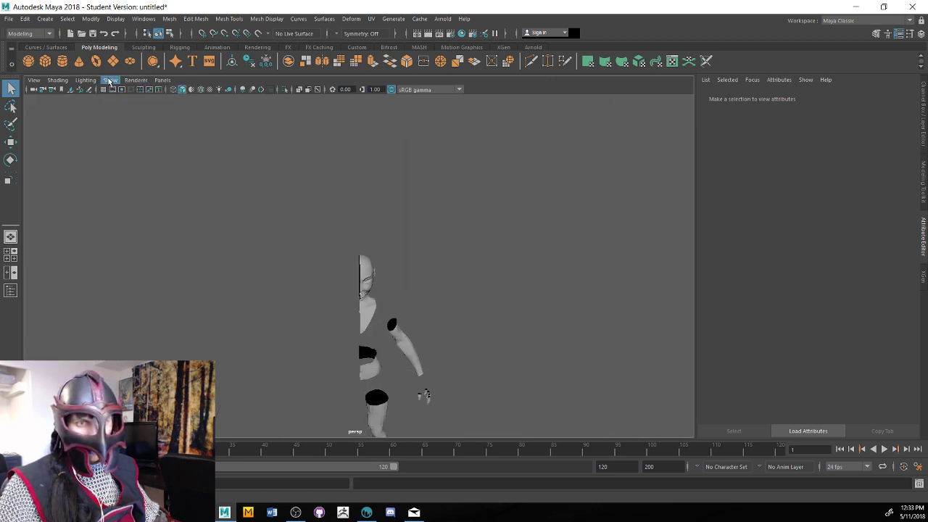
# Turn the viewport grid on and back off
pyautogui.click(110, 80)
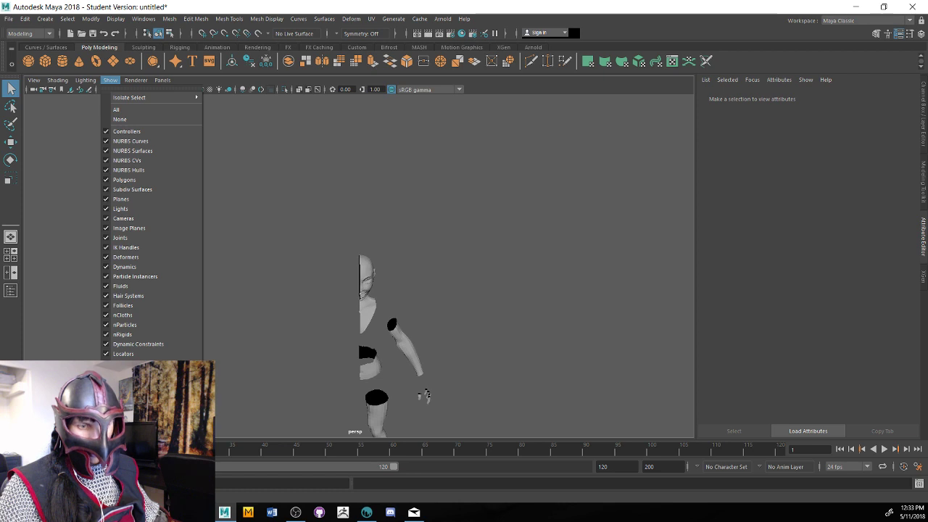
pyautogui.click(122, 467)
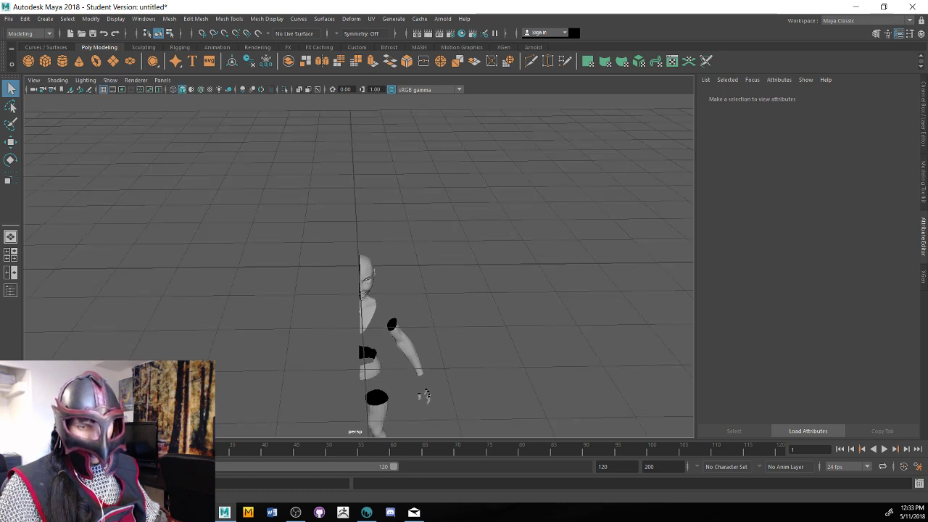
pyautogui.click(110, 80)
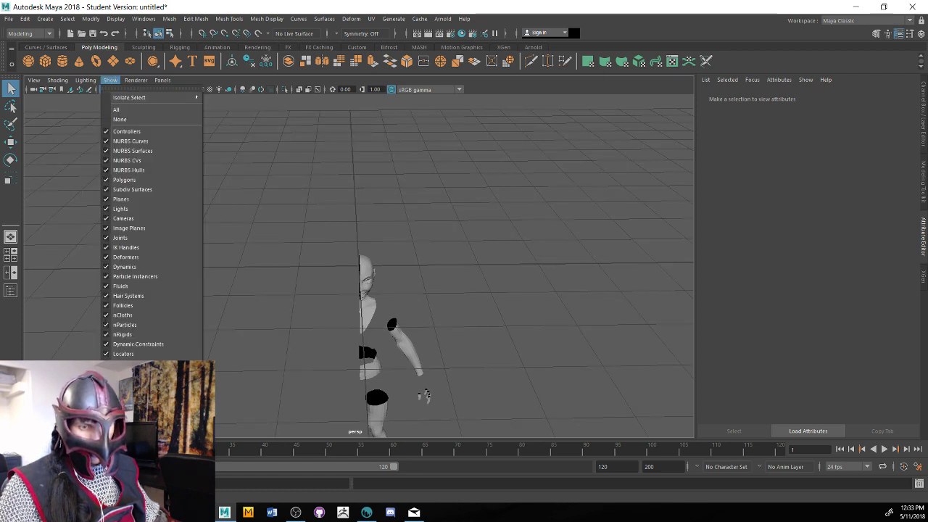
pyautogui.click(122, 467)
# Examine the imported skin pieces from the front, back and side, selecting the mesh to check its wireframe
pyautogui.scroll(3, 443, 271)
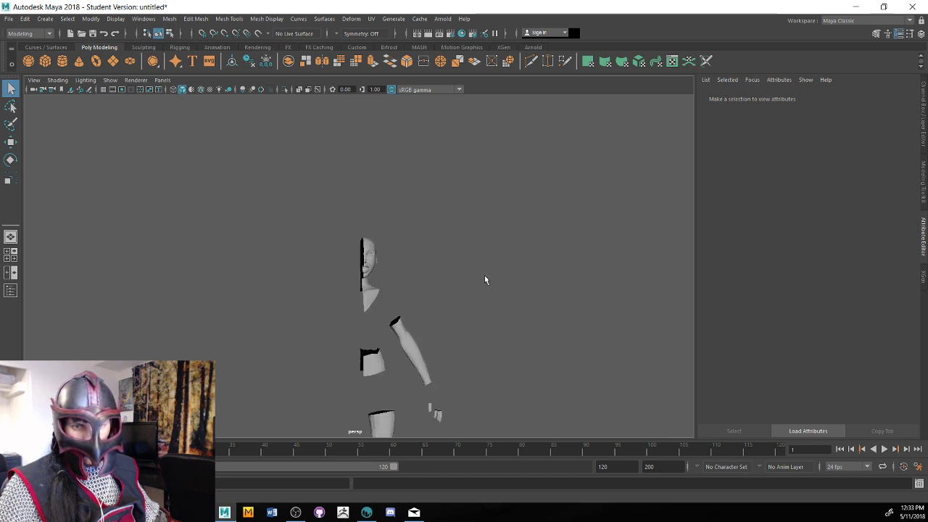
pyautogui.keyDown('alt'); pyautogui.moveTo(485, 279); pyautogui.dragTo(626, 257); pyautogui.keyUp('alt')
pyautogui.click(394, 331)
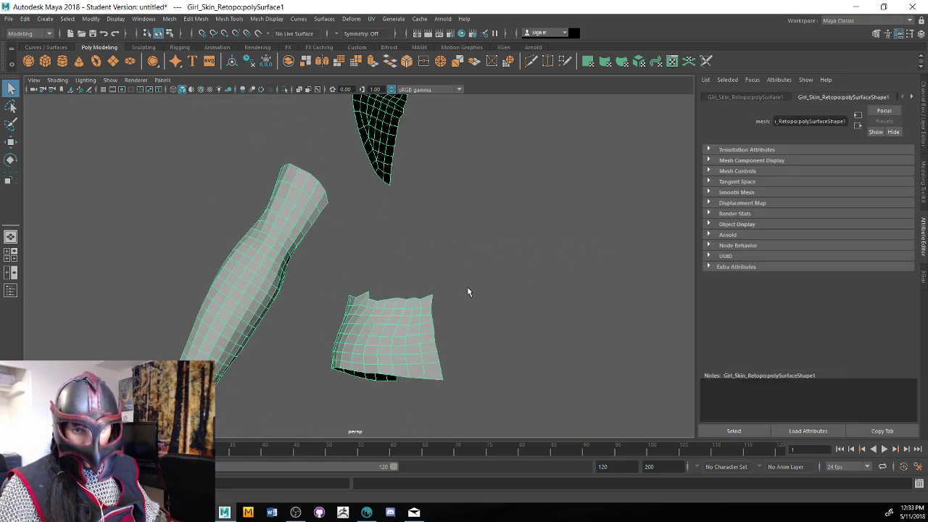
pyautogui.keyDown('alt'); pyautogui.moveTo(468, 290); pyautogui.dragTo(382, 238); pyautogui.keyUp('alt')
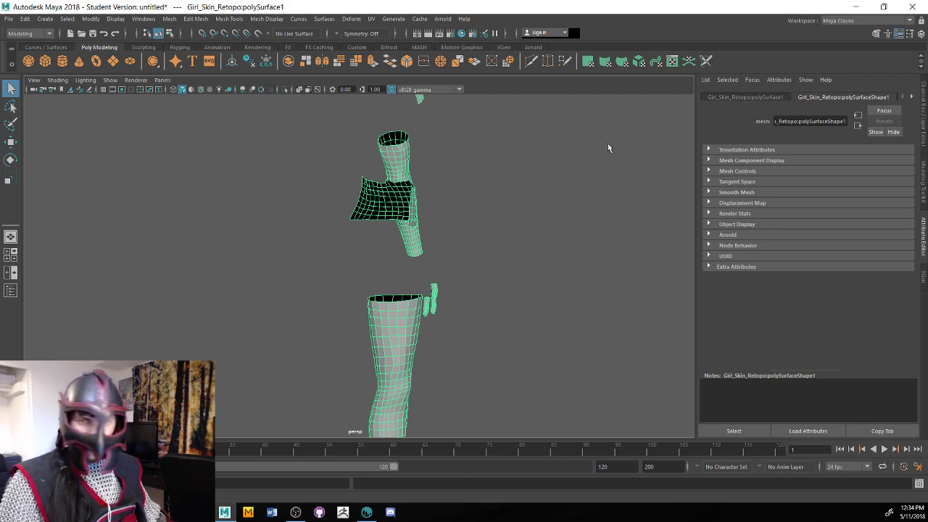
pyautogui.moveTo(544, 175); pyautogui.dragTo(542, 176)
pyautogui.keyDown('alt'); pyautogui.moveTo(558, 189); pyautogui.dragTo(469, 216); pyautogui.keyUp('alt')
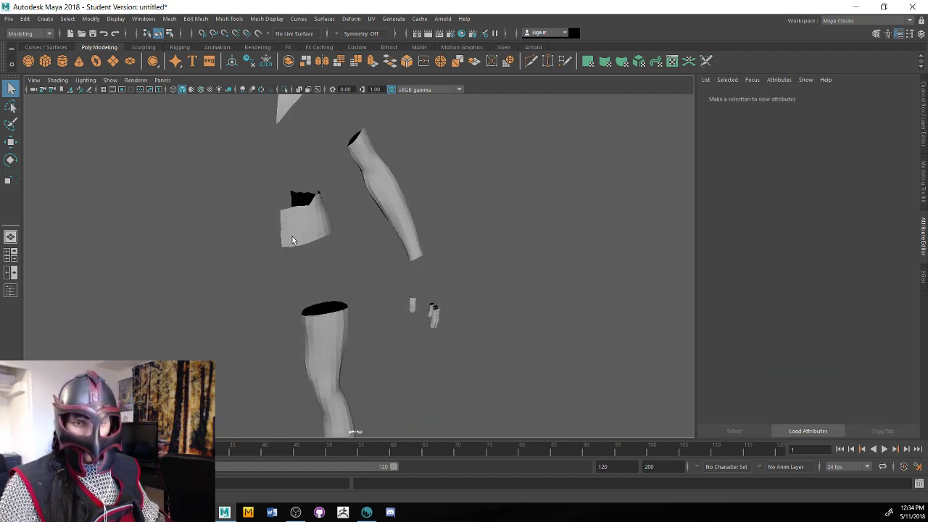
# Raise the two vertices beside the side peak on the waist piece's front upper edge to soften the dip
pyautogui.click(292, 239)
pyautogui.moveTo(505, 171)
pyautogui.keyDown('alt'); pyautogui.mouseDown()
pyautogui.moveTo(517, 168)
pyautogui.moveTo(510, 174)
pyautogui.mouseUp(); pyautogui.keyUp('alt')
pyautogui.keyDown('alt'); pyautogui.moveTo(509, 174); pyautogui.dragTo(543, 184, button='right'); pyautogui.keyUp('alt')
pyautogui.keyDown('alt'); pyautogui.moveTo(543, 184); pyautogui.dragTo(584, 294, button='middle'); pyautogui.keyUp('alt')
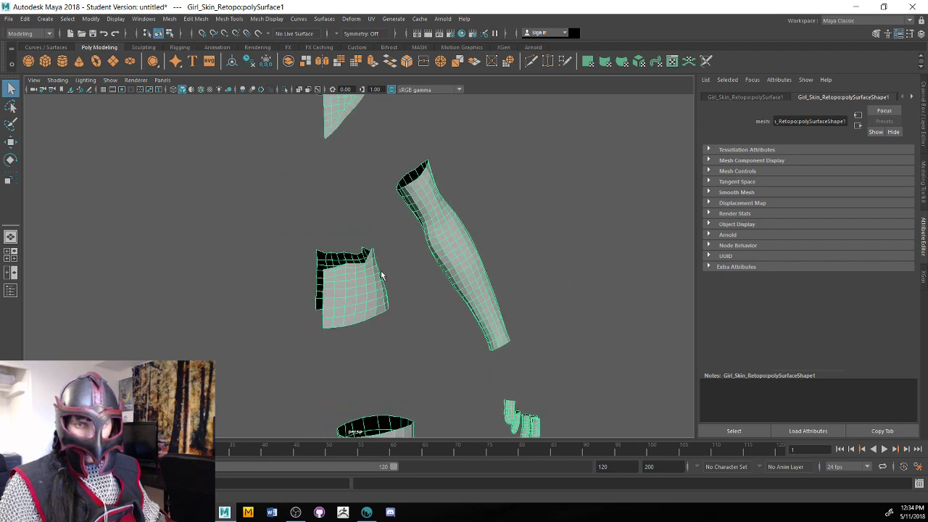
pyautogui.keyDown('alt'); pyautogui.moveTo(380, 271); pyautogui.dragTo(500, 289, button='right'); pyautogui.keyUp('alt')
pyautogui.keyDown('alt'); pyautogui.moveTo(500, 289); pyautogui.dragTo(457, 299); pyautogui.keyUp('alt')
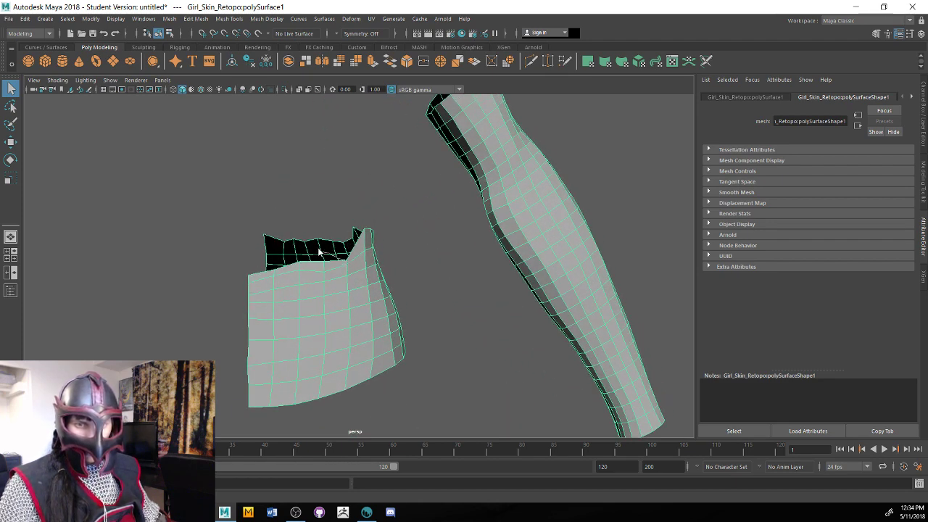
pyautogui.moveTo(319, 252); pyautogui.dragTo(327, 233, button='right')
pyautogui.click(345, 261)
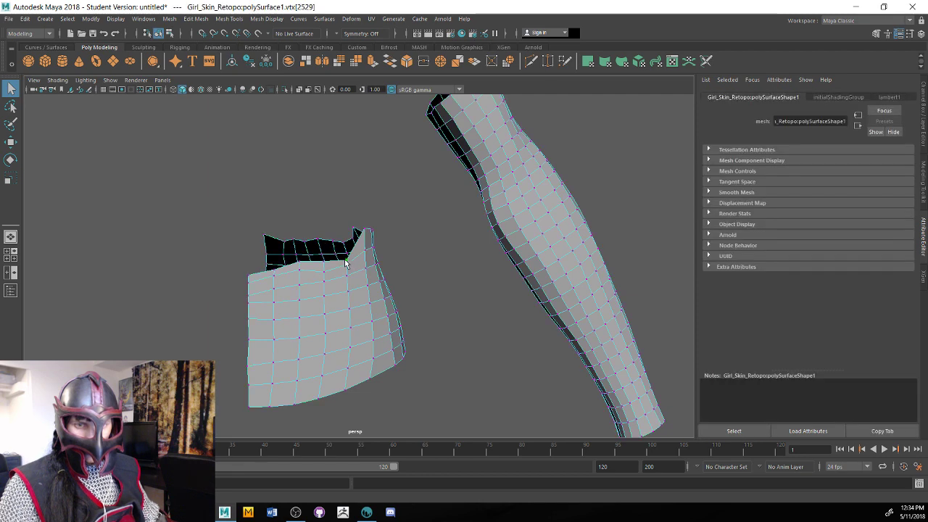
pyautogui.press('w')
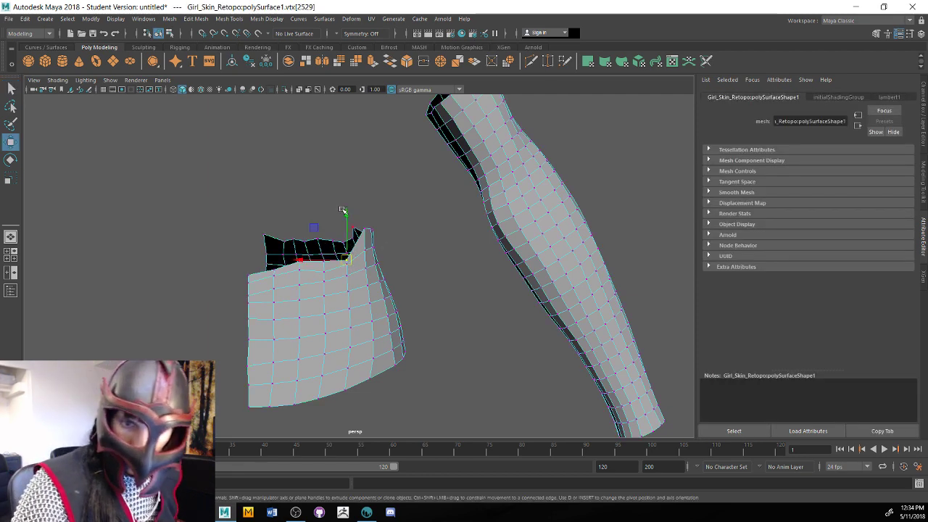
pyautogui.moveTo(343, 210); pyautogui.dragTo(347, 192)
pyautogui.click(324, 249)
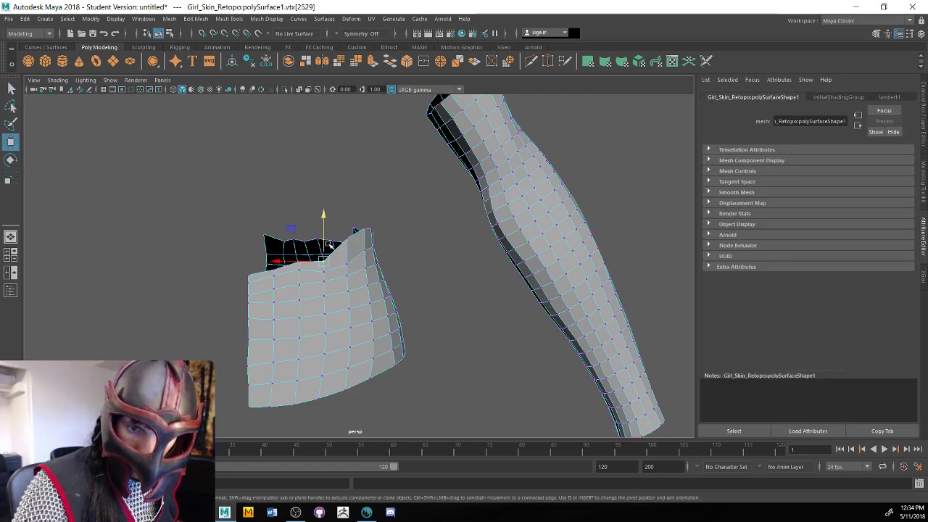
# Raise the remaining front upper-edge vertices of the waist piece toward the centre line to form a smooth border
pyautogui.click(299, 246)
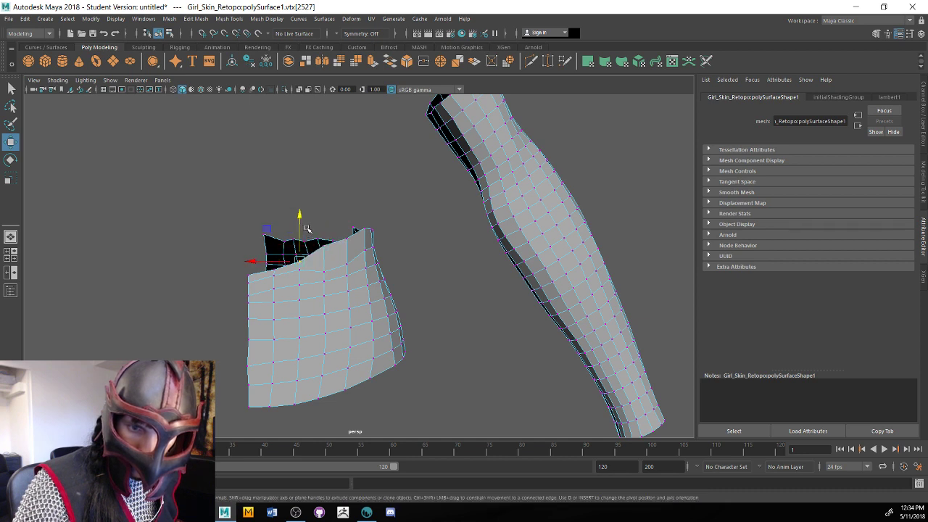
pyautogui.click(276, 268)
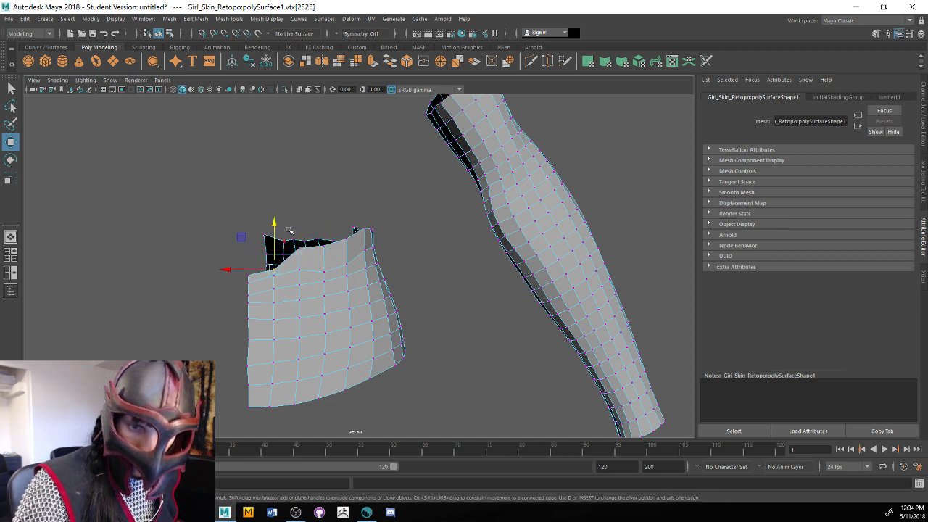
pyautogui.moveTo(277, 221); pyautogui.dragTo(279, 206)
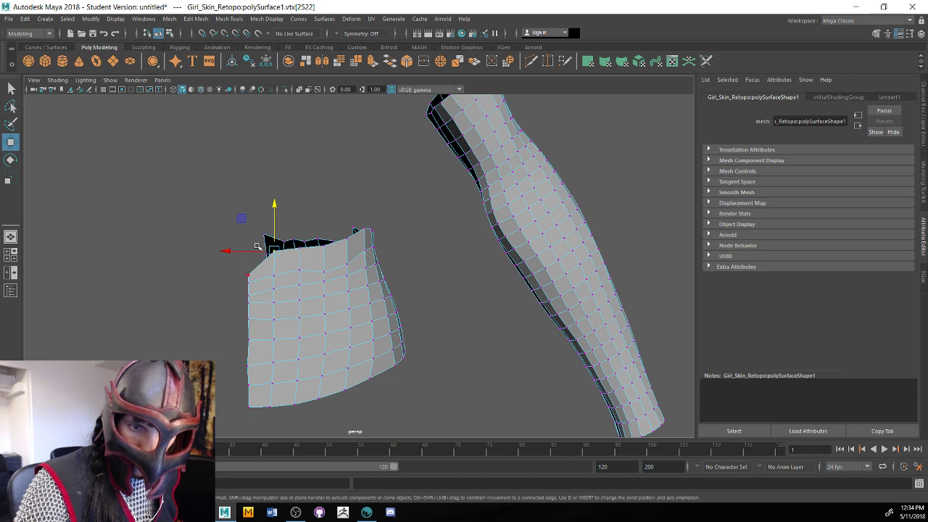
pyautogui.click(248, 258)
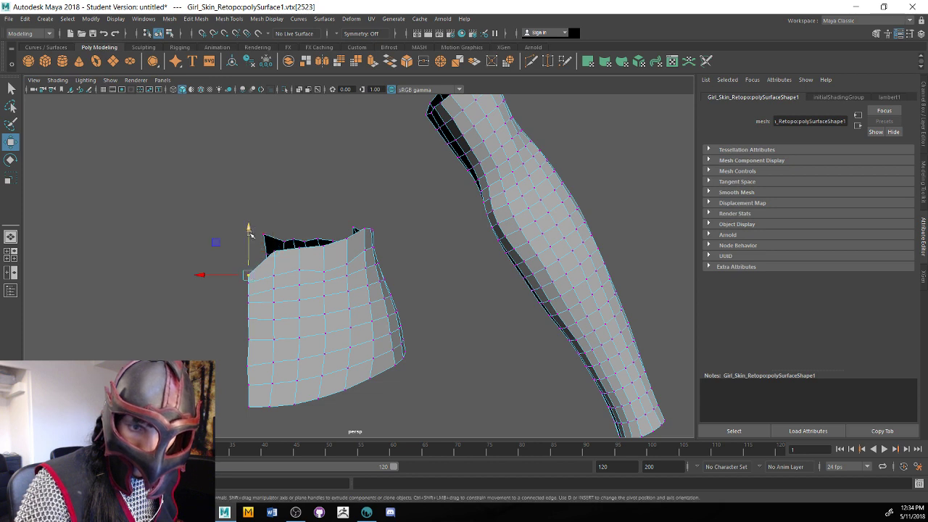
# Move the front vertices in the rows just below the waist piece's upper edge upward to even out the quad spacing
pyautogui.click(252, 283)
pyautogui.moveTo(249, 238); pyautogui.dragTo(250, 233)
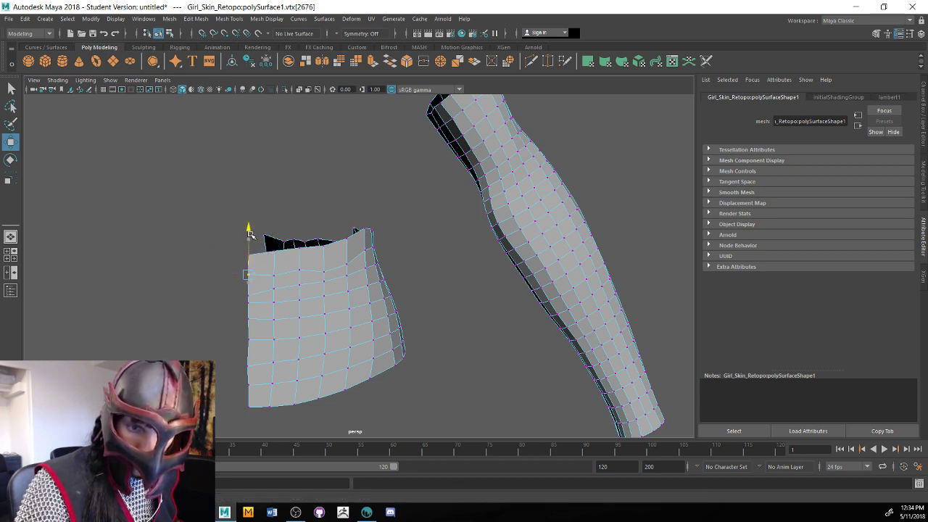
pyautogui.click(325, 270)
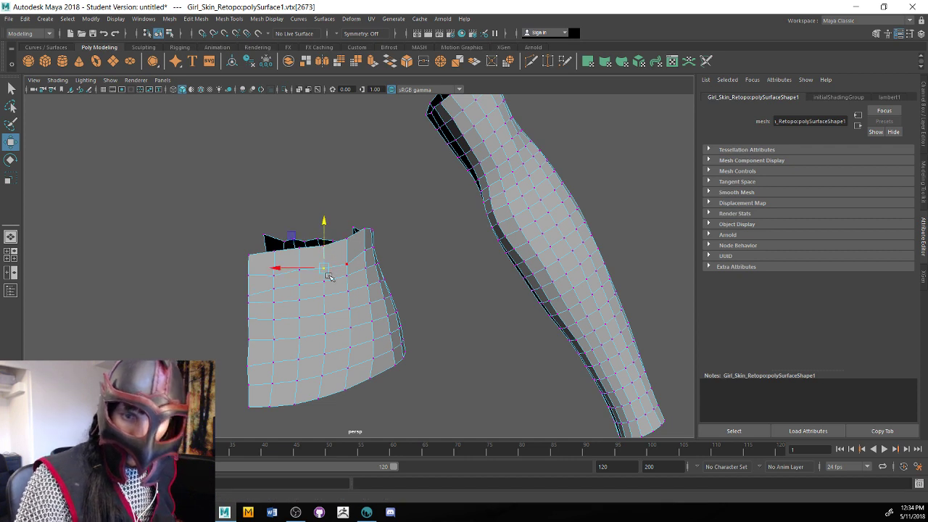
pyautogui.click(297, 272)
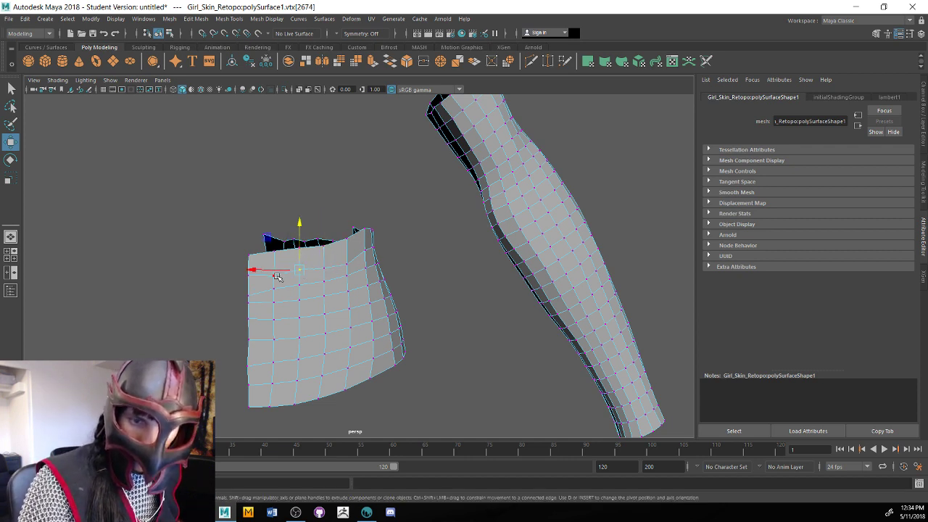
pyautogui.moveTo(278, 255); pyautogui.dragTo(277, 255)
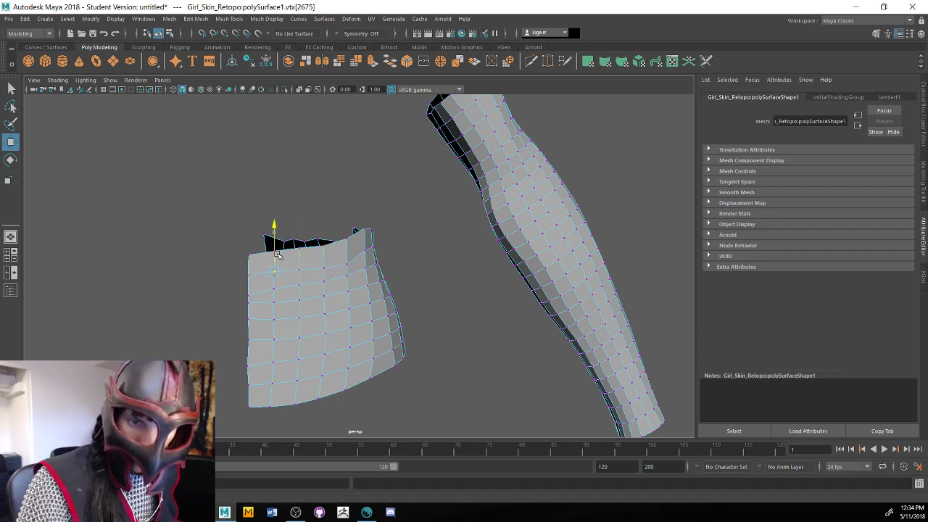
pyautogui.click(348, 263)
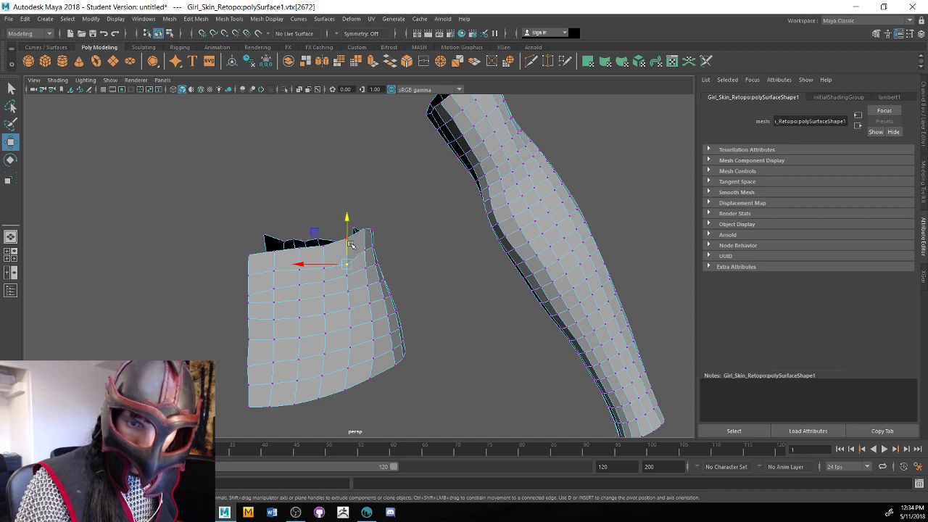
pyautogui.click(250, 297)
pyautogui.moveTo(248, 274); pyautogui.dragTo(248, 267)
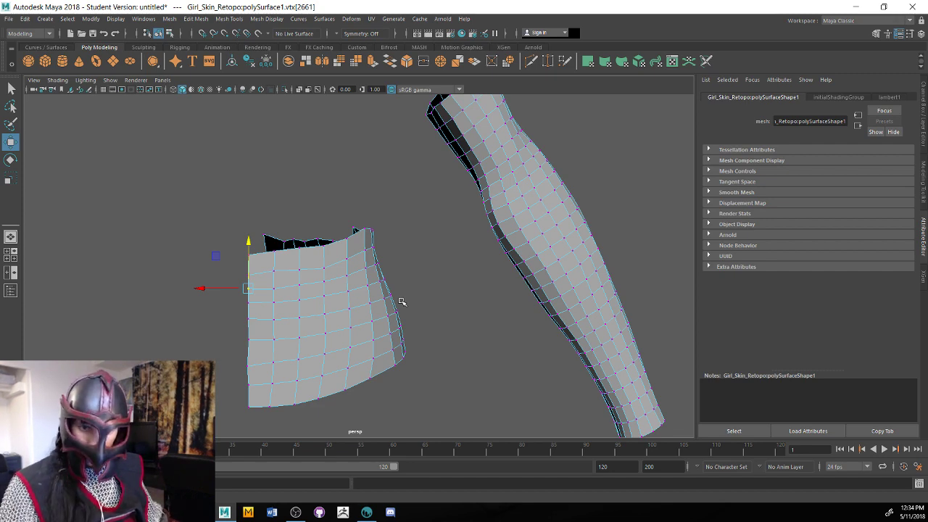
# Pull down the spike near the side of the waist piece's back upper edge and align the neighbouring vertices with it
pyautogui.click(522, 369)
pyautogui.keyDown('alt'); pyautogui.moveTo(522, 369); pyautogui.dragTo(426, 366); pyautogui.keyUp('alt')
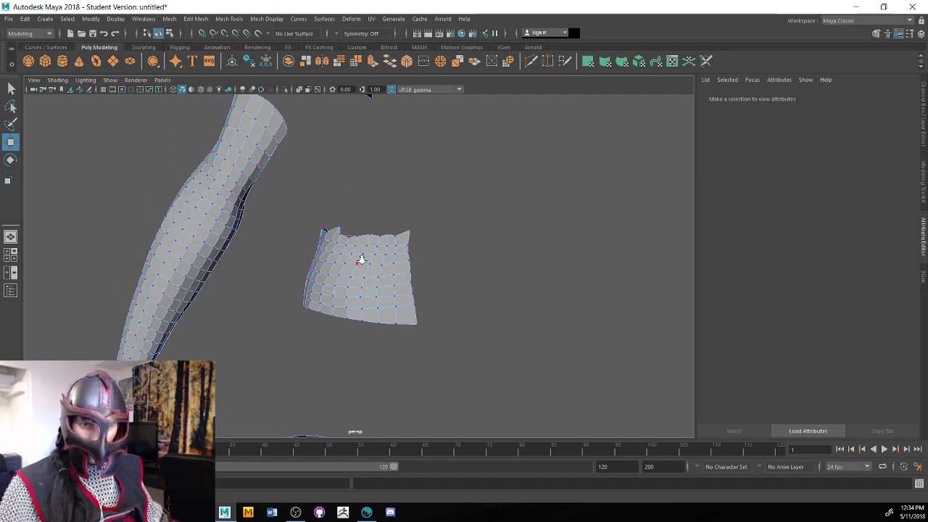
pyautogui.keyDown('alt'); pyautogui.moveTo(360, 260); pyautogui.dragTo(439, 291, button='right'); pyautogui.keyUp('alt')
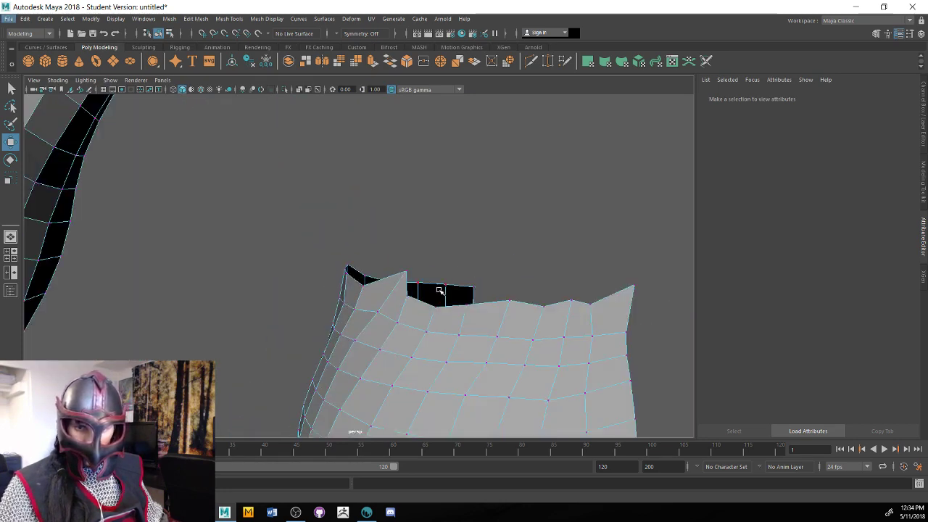
pyautogui.click(407, 273)
pyautogui.moveTo(407, 272); pyautogui.dragTo(389, 290)
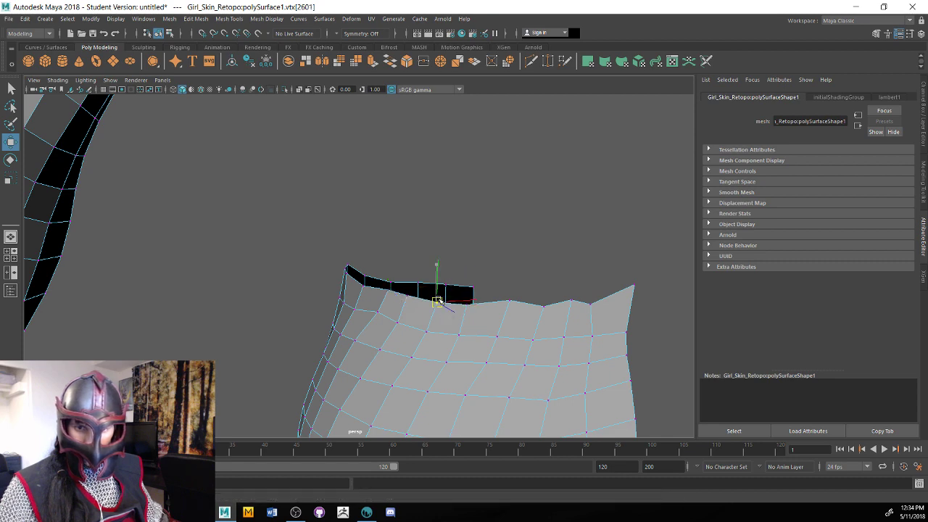
# Level the rest of the waist piece's back upper edge, lowering the raised vertices and the centre-line corner
pyautogui.click(514, 281)
pyautogui.keyDown('alt'); pyautogui.moveTo(514, 281); pyautogui.dragTo(505, 305); pyautogui.keyUp('alt')
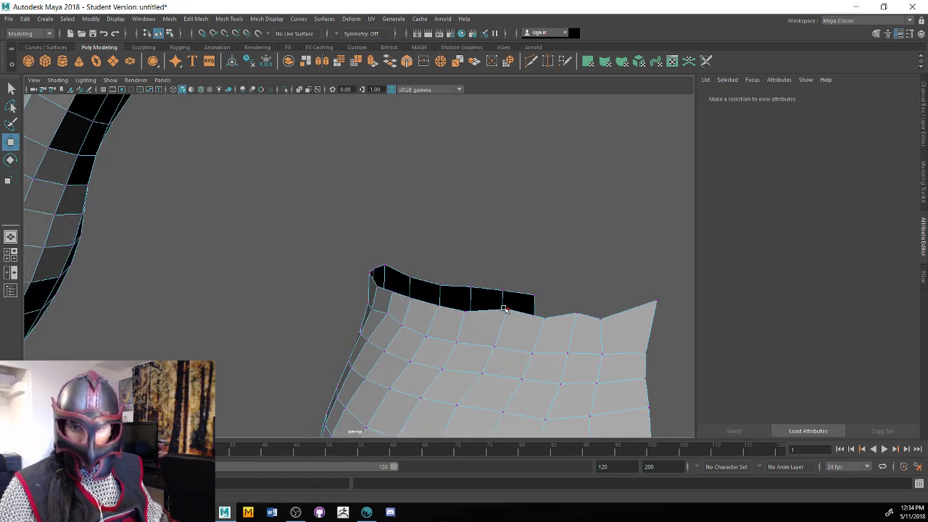
pyautogui.click(507, 313)
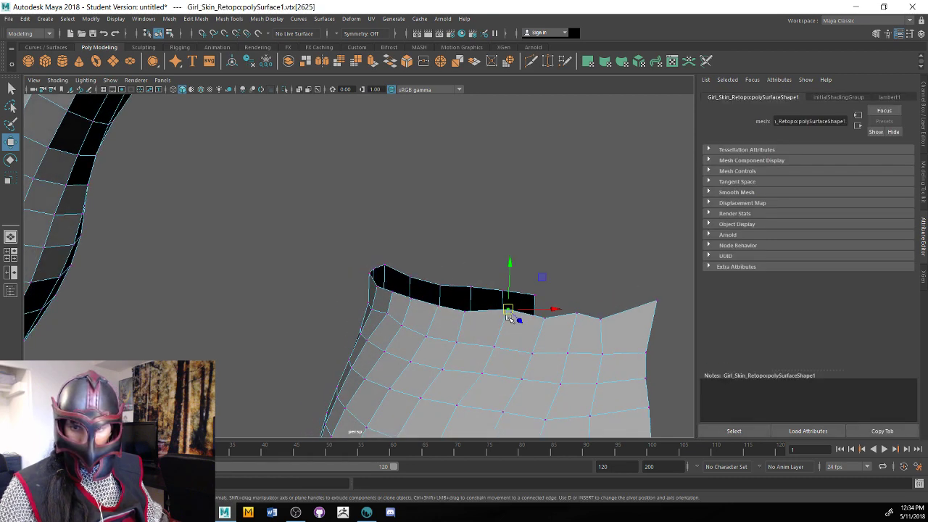
pyautogui.click(575, 319)
pyautogui.click(652, 305)
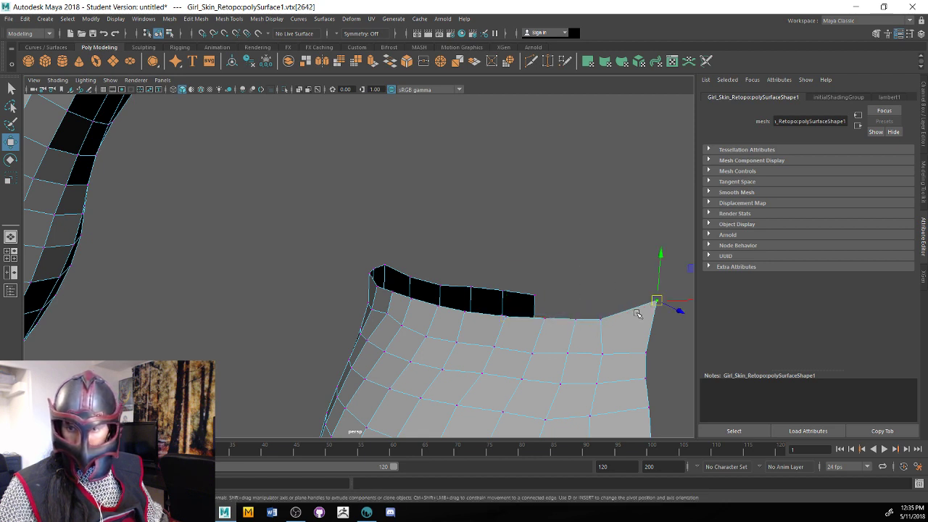
pyautogui.moveTo(654, 305); pyautogui.dragTo(644, 317)
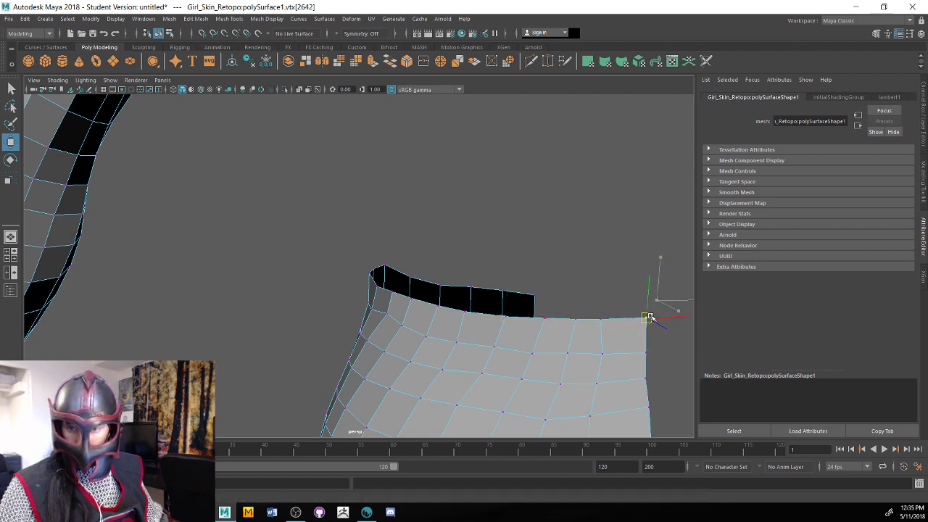
pyautogui.click(606, 319)
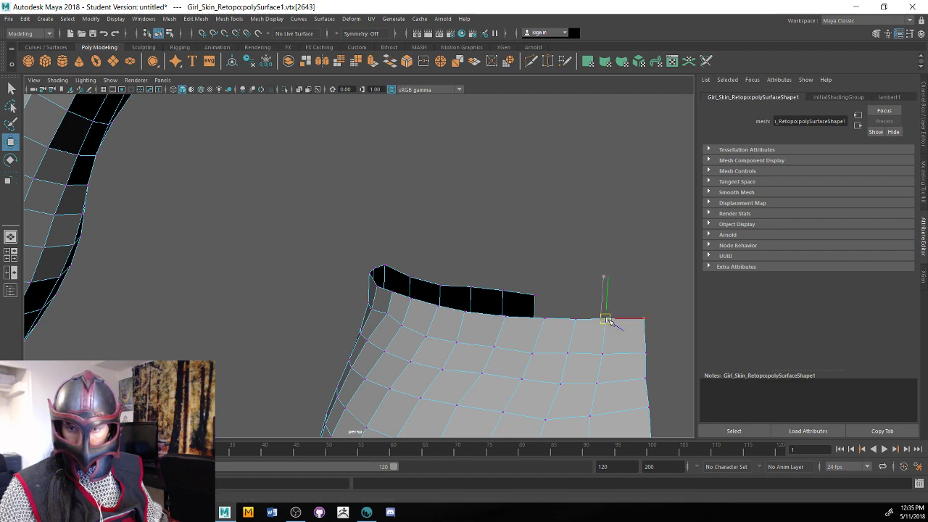
# Reposition individual vertices along the open upper border of the mesh piece to adjust its edge line
pyautogui.keyDown('alt'); pyautogui.moveTo(611, 323); pyautogui.dragTo(406, 310); pyautogui.keyUp('alt')
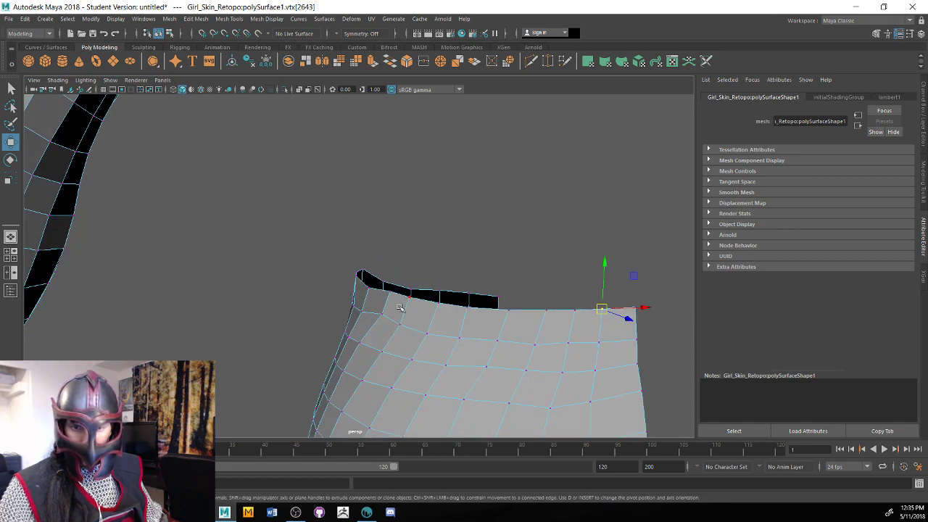
pyautogui.click(381, 313)
pyautogui.click(380, 313)
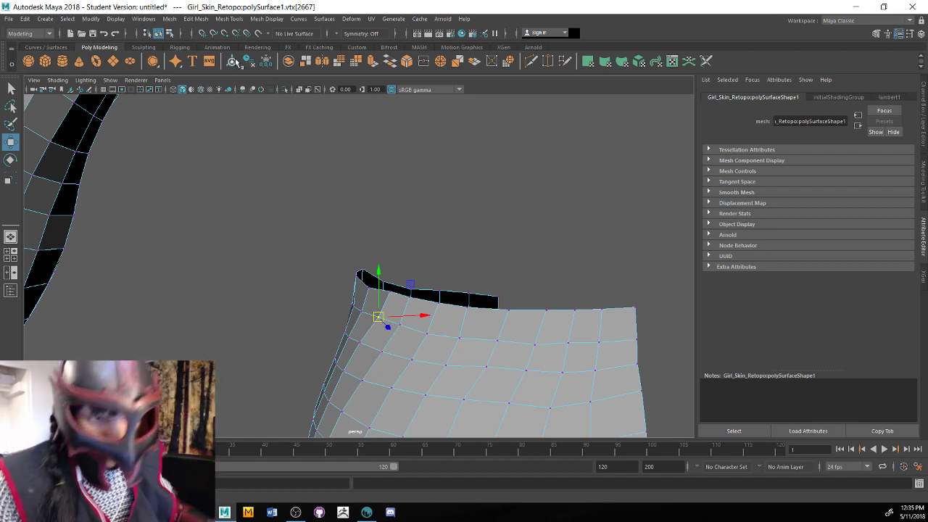
pyautogui.keyDown('alt'); pyautogui.moveTo(348, 182); pyautogui.dragTo(383, 224); pyautogui.keyUp('alt')
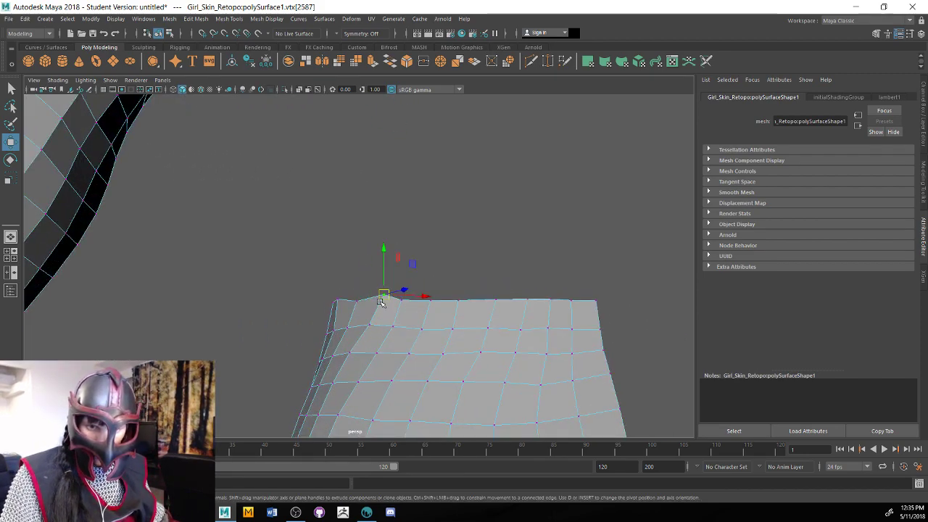
pyautogui.moveTo(380, 302); pyautogui.dragTo(376, 303)
# Frame vertices around the eye and examine the upper eyelid's open border from the front and the side
pyautogui.moveTo(262, 327)
pyautogui.keyDown('alt'); pyautogui.mouseDown()
pyautogui.moveTo(68, 302)
pyautogui.moveTo(190, 283)
pyautogui.moveTo(428, 346)
pyautogui.moveTo(512, 246)
pyautogui.moveTo(665, 216)
pyautogui.moveTo(474, 306)
pyautogui.moveTo(495, 315)
pyautogui.mouseUp(); pyautogui.keyUp('alt')
pyautogui.keyDown('alt'); pyautogui.moveTo(411, 283); pyautogui.dragTo(471, 400); pyautogui.keyUp('alt')
pyautogui.click(239, 287)
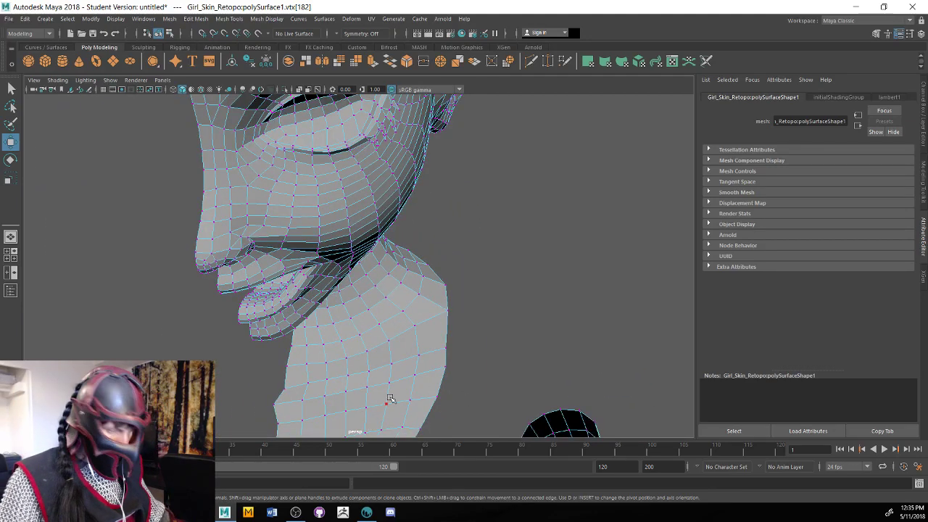
pyautogui.press('f')
pyautogui.keyDown('alt'); pyautogui.moveTo(501, 317); pyautogui.dragTo(405, 349); pyautogui.keyUp('alt')
pyautogui.press('f')
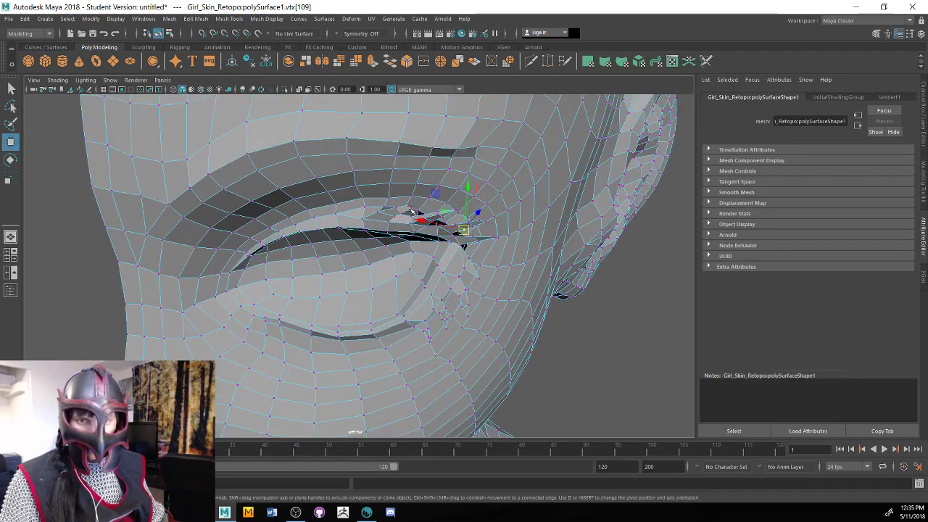
pyautogui.scroll(-5, 442, 267)
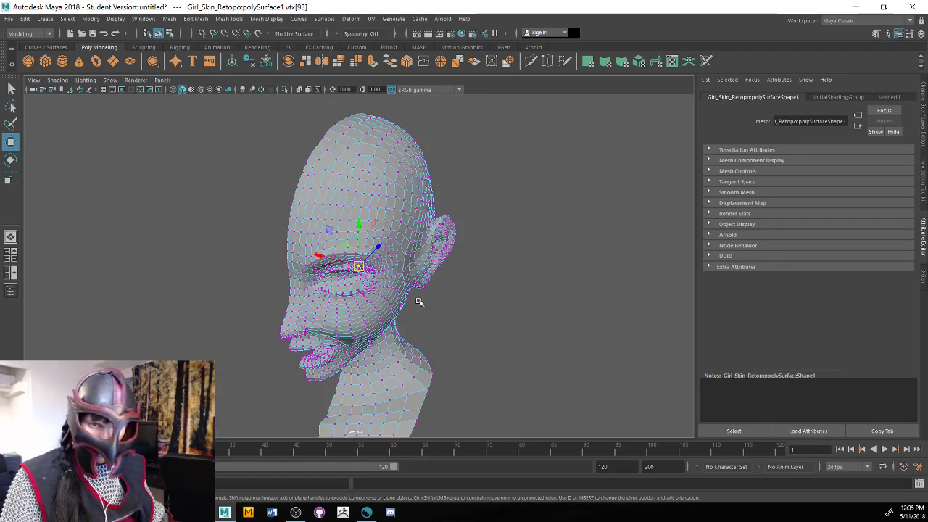
pyautogui.keyDown('alt'); pyautogui.moveTo(442, 312); pyautogui.dragTo(384, 316); pyautogui.keyUp('alt')
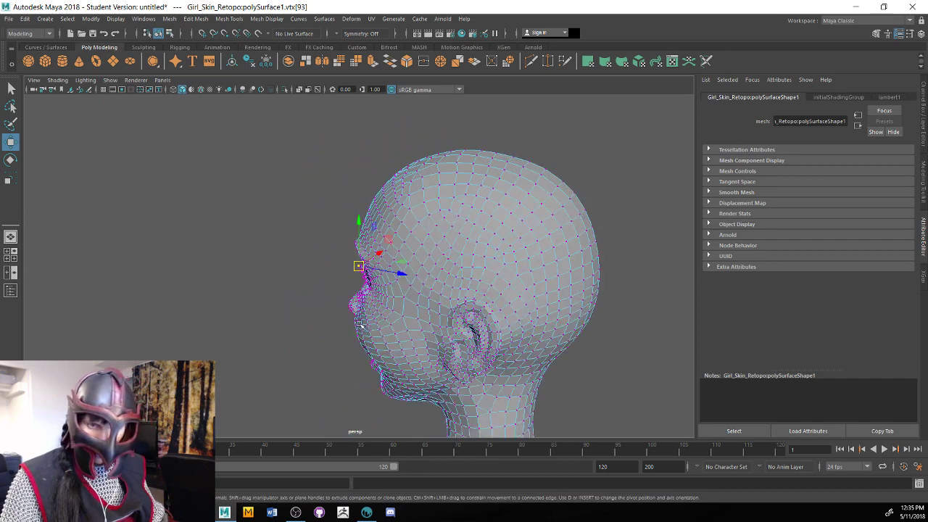
pyautogui.scroll(6, 499, 326)
pyautogui.keyDown('alt'); pyautogui.moveTo(545, 323); pyautogui.dragTo(448, 319); pyautogui.keyUp('alt')
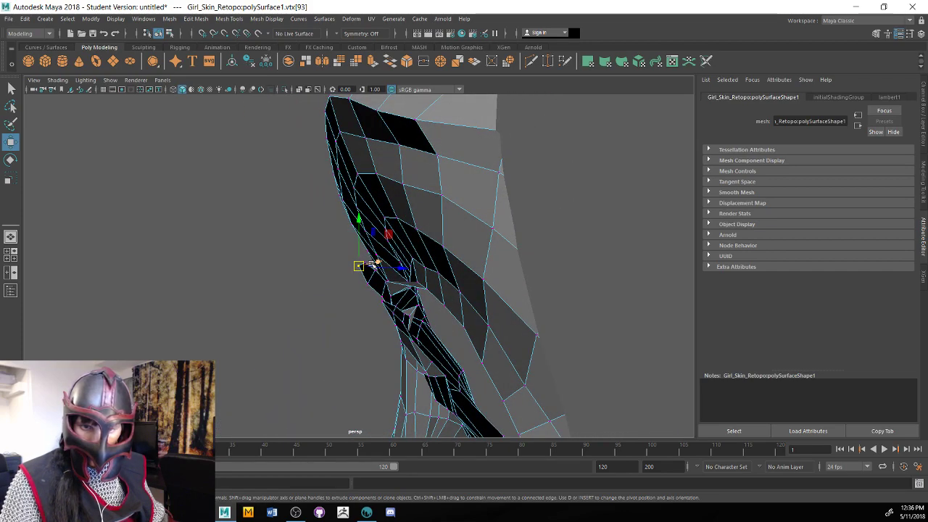
# Scale the two vertices at the tip of the protruding eyelid strip together and merge them
pyautogui.keyDown('alt'); pyautogui.moveTo(365, 265); pyautogui.dragTo(310, 289); pyautogui.keyUp('alt')
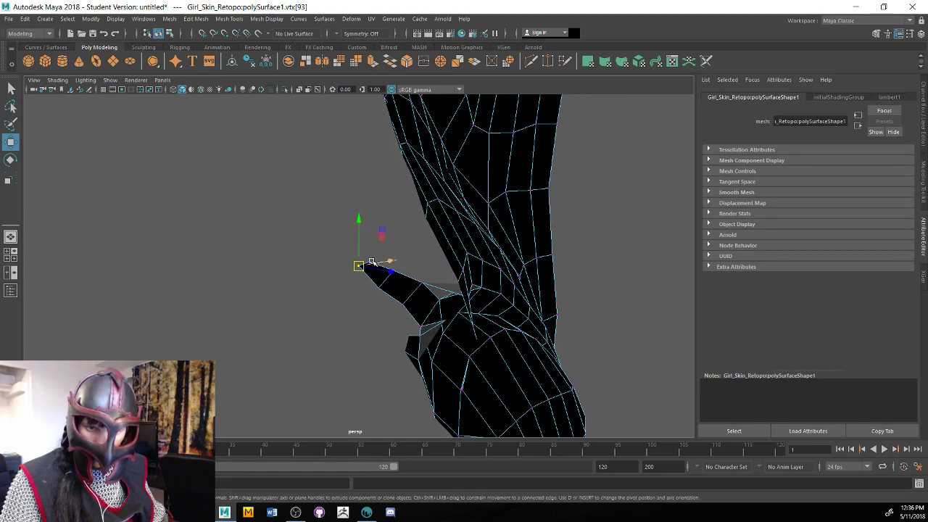
pyautogui.click(331, 259)
pyautogui.moveTo(370, 268); pyautogui.dragTo(370, 265)
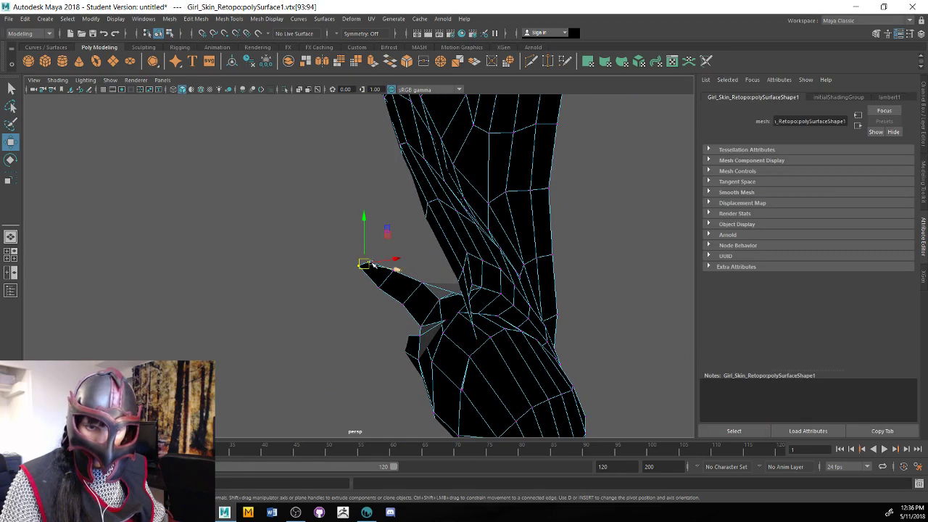
pyautogui.press('e')
pyautogui.press('r')
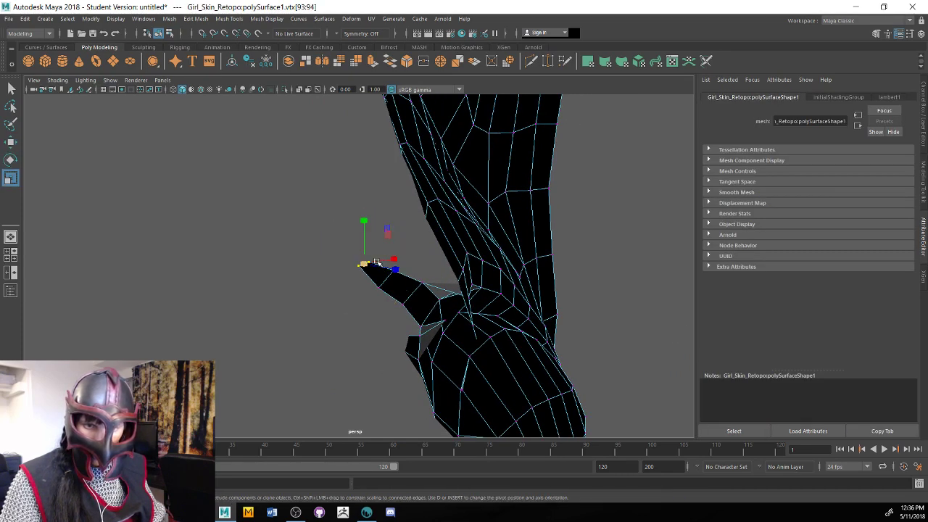
pyautogui.moveTo(380, 260); pyautogui.dragTo(377, 263)
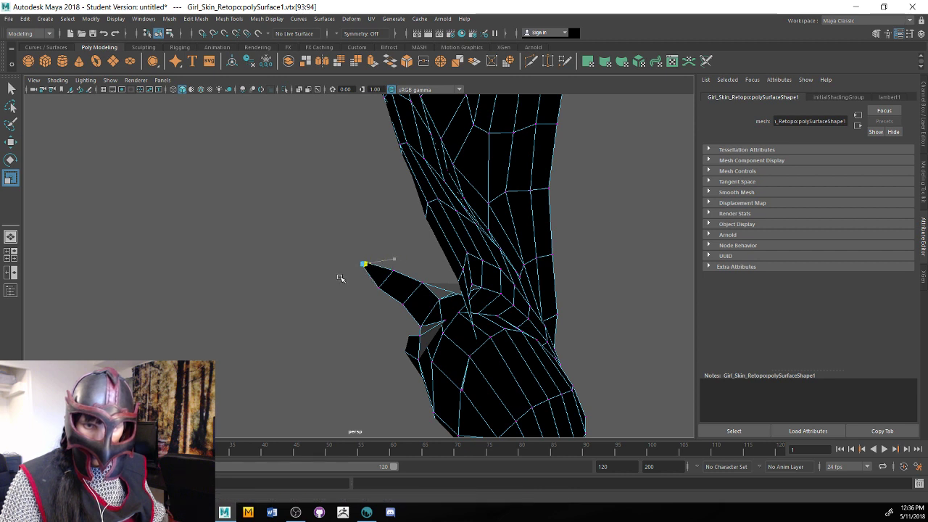
pyautogui.click(423, 61)
pyautogui.moveTo(324, 215); pyautogui.dragTo(324, 217, button='middle')
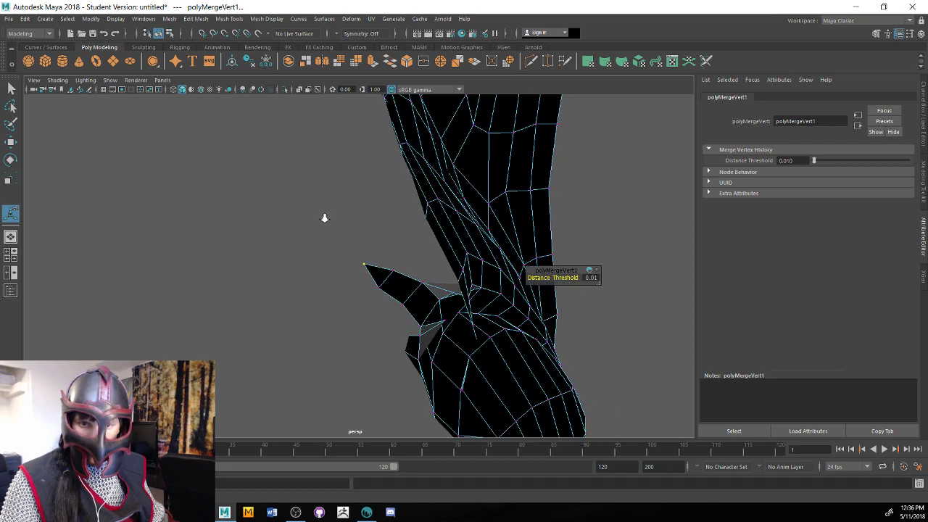
# Extrude the open border edge inside the upper eyelid next to the merged tip to start a new face
pyautogui.rightClick(371, 278)
pyautogui.moveTo(367, 279); pyautogui.dragTo(377, 217, button='right')
pyautogui.click(375, 277)
pyautogui.keyDown('alt'); pyautogui.moveTo(354, 292); pyautogui.dragTo(376, 292); pyautogui.keyUp('alt')
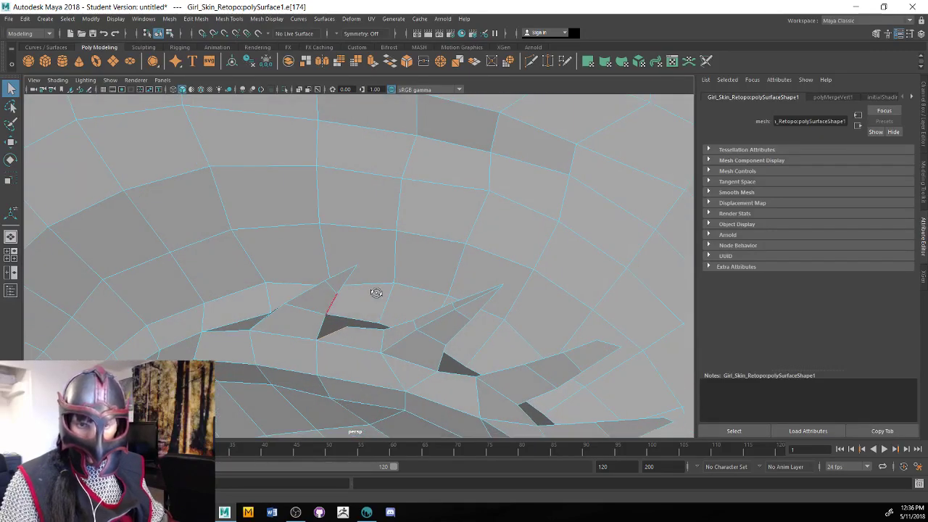
pyautogui.keyDown('alt'); pyautogui.moveTo(352, 347); pyautogui.dragTo(281, 346); pyautogui.keyUp('alt')
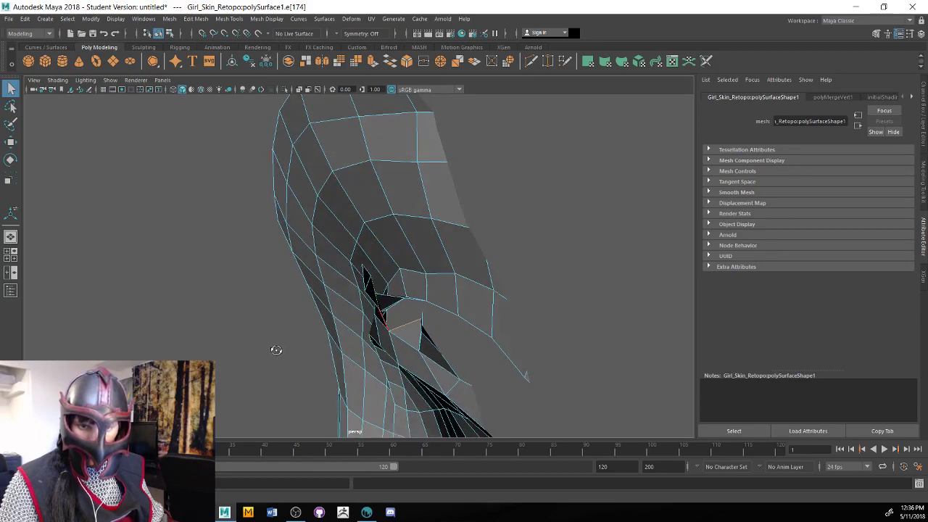
pyautogui.keyDown('alt'); pyautogui.moveTo(264, 357); pyautogui.dragTo(283, 355); pyautogui.keyUp('alt')
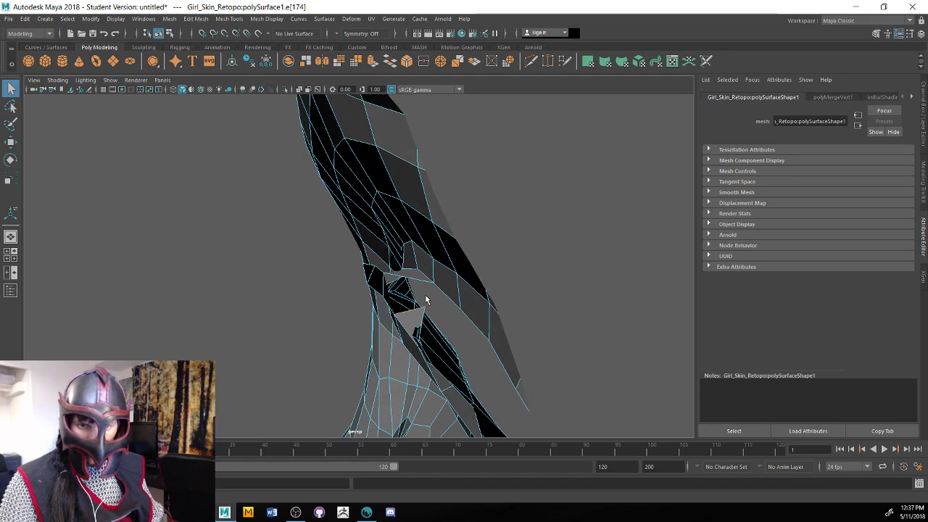
pyautogui.keyDown('alt'); pyautogui.moveTo(463, 310); pyautogui.dragTo(549, 283); pyautogui.keyUp('alt')
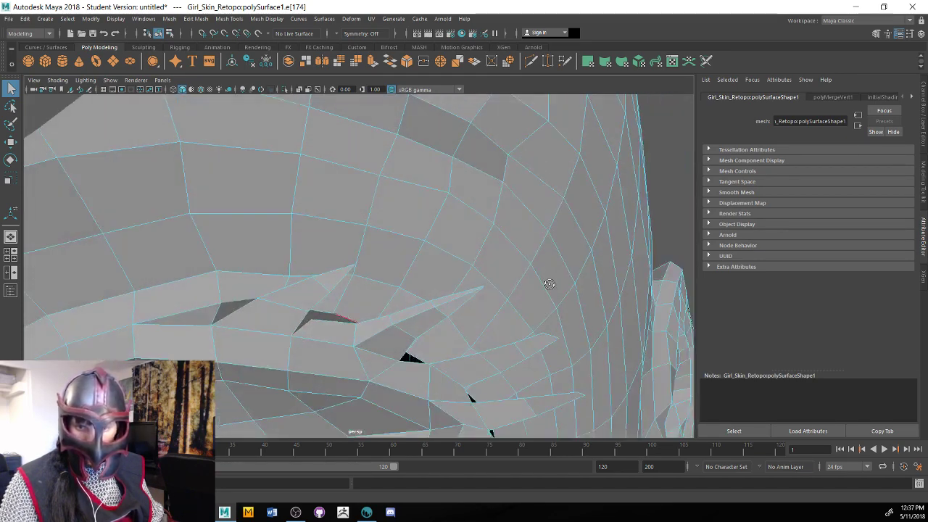
pyautogui.moveTo(549, 284)
pyautogui.keyDown('alt'); pyautogui.mouseDown(button='middle')
pyautogui.moveTo(496, 202)
pyautogui.moveTo(535, 223)
pyautogui.moveTo(551, 290)
pyautogui.mouseUp(button='middle'); pyautogui.keyUp('alt')
pyautogui.keyDown('alt'); pyautogui.moveTo(551, 290); pyautogui.dragTo(396, 232); pyautogui.keyUp('alt')
pyautogui.keyDown('alt'); pyautogui.moveTo(402, 226); pyautogui.dragTo(388, 305); pyautogui.keyUp('alt')
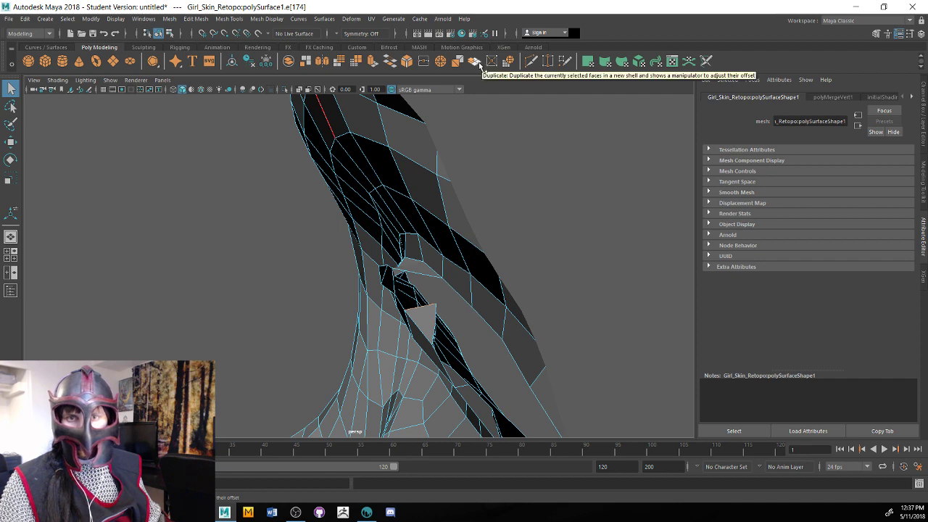
pyautogui.click(372, 61)
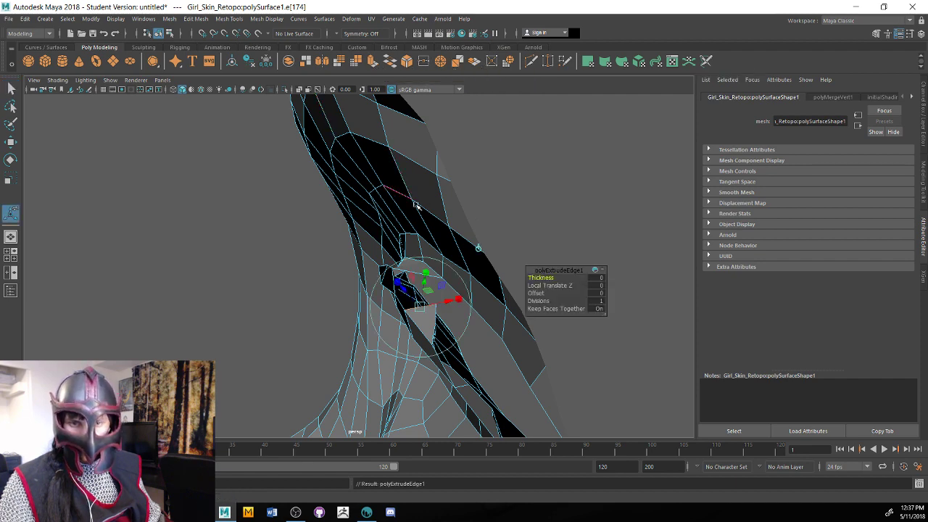
pyautogui.keyDown('alt'); pyautogui.moveTo(422, 207); pyautogui.dragTo(413, 231); pyautogui.keyUp('alt')
pyautogui.moveTo(411, 290); pyautogui.dragTo(376, 288)
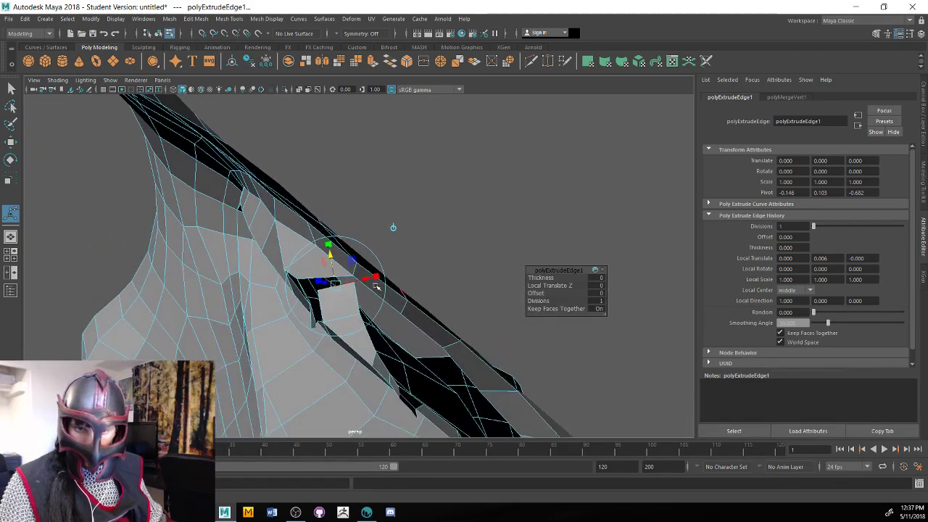
# Move, scale and rotate the extruded edge so the new face lines up with the eyelid's inner border
pyautogui.click(330, 255)
pyautogui.press('w')
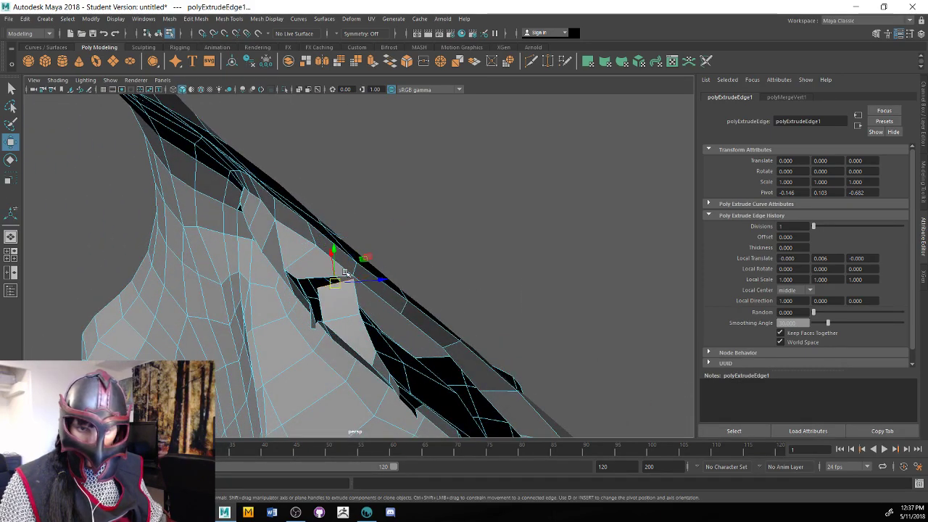
pyautogui.press('r')
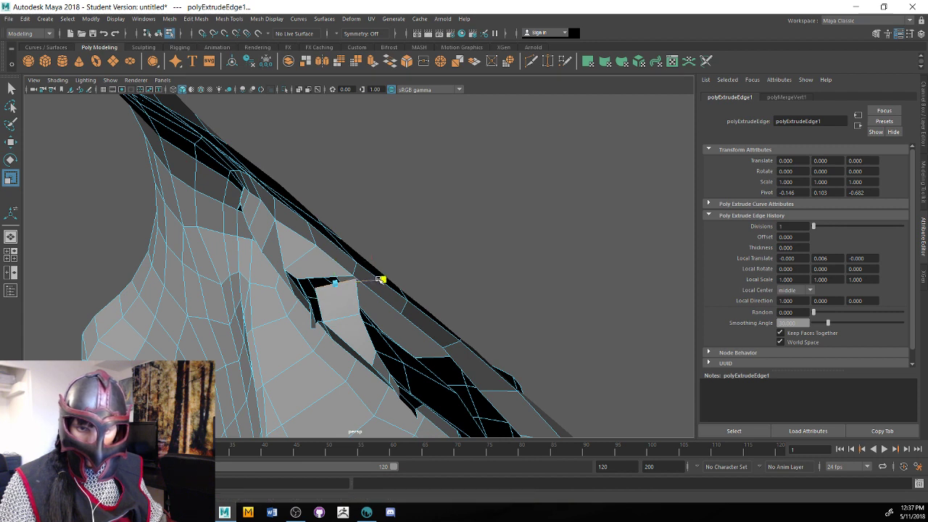
pyautogui.press('w')
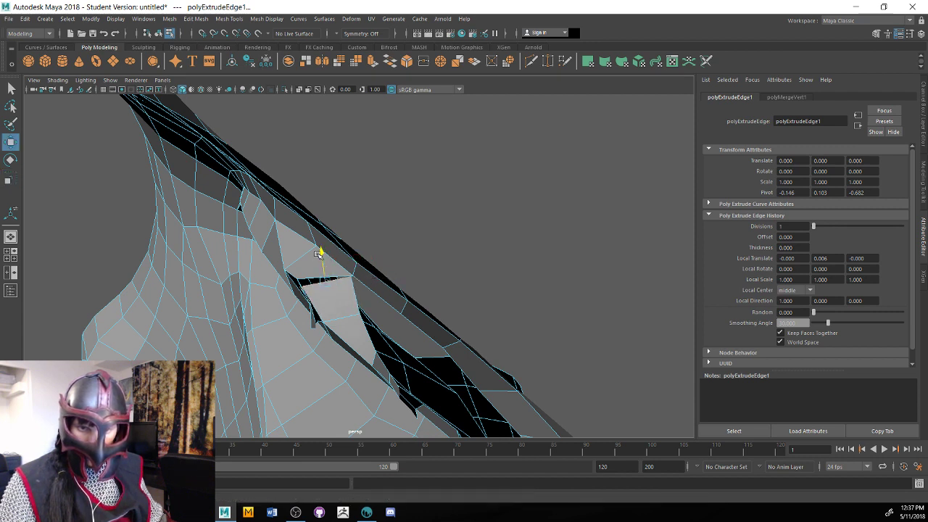
pyautogui.press('e')
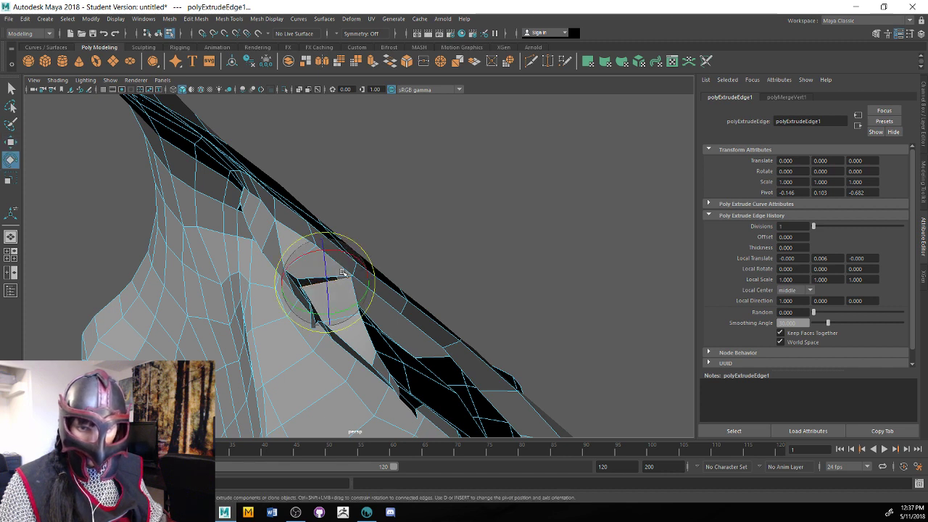
pyautogui.press('w')
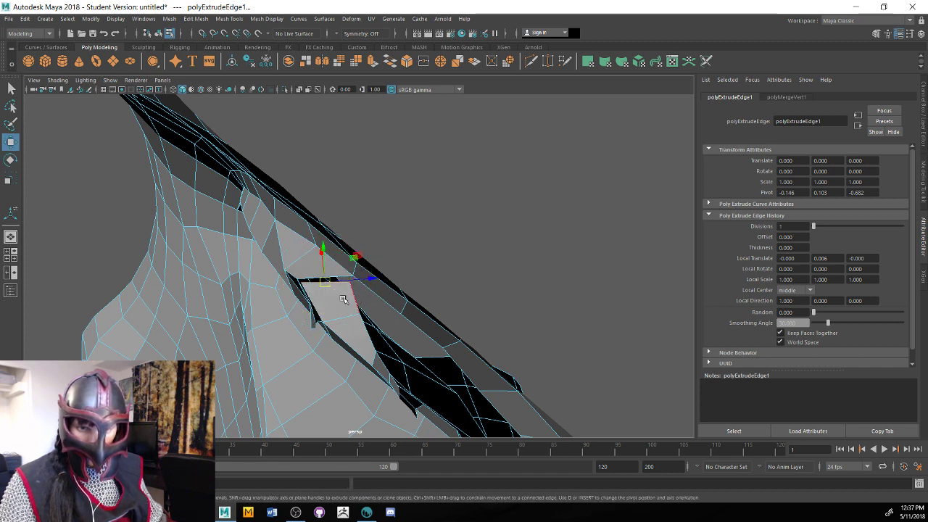
pyautogui.moveTo(318, 253); pyautogui.dragTo(318, 254)
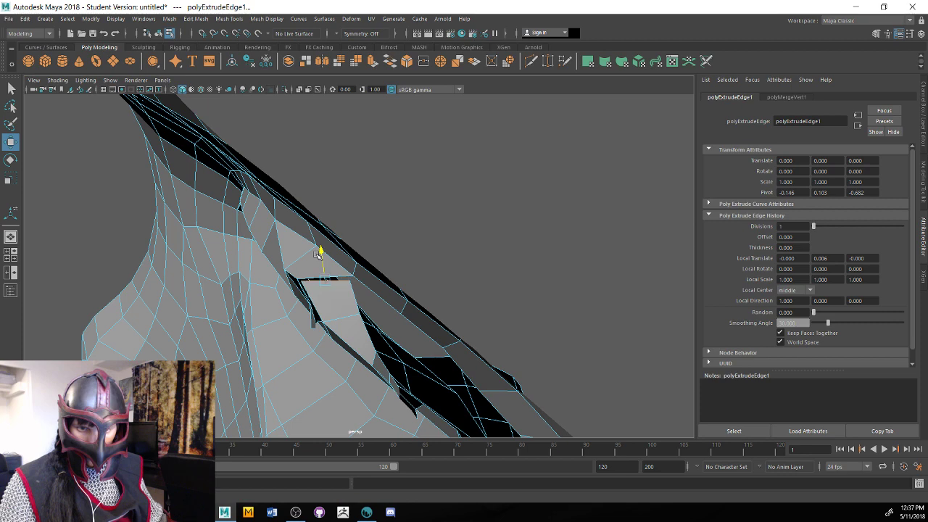
# Merge the new face's outer corner vertex with the adjacent eyelid border vertex
pyautogui.rightClick(350, 234)
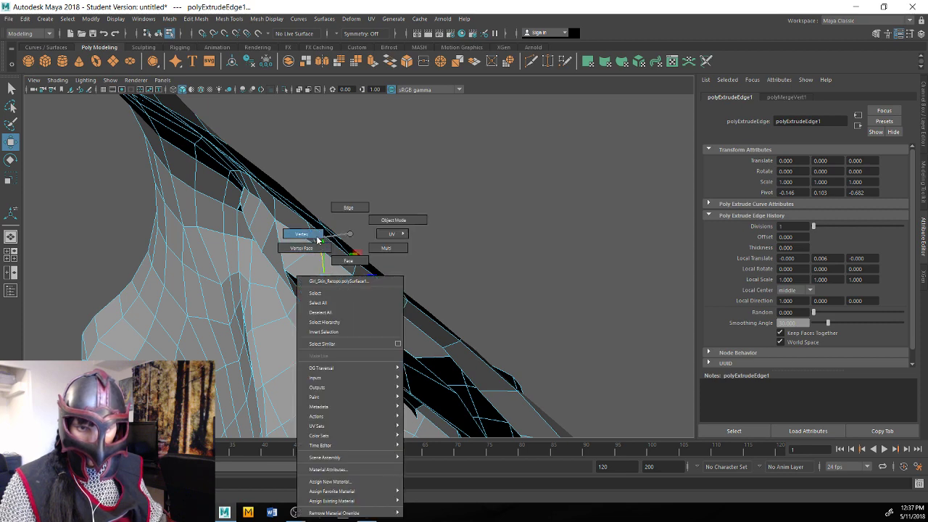
pyautogui.click(316, 236)
pyautogui.click(341, 279)
pyautogui.click(348, 275)
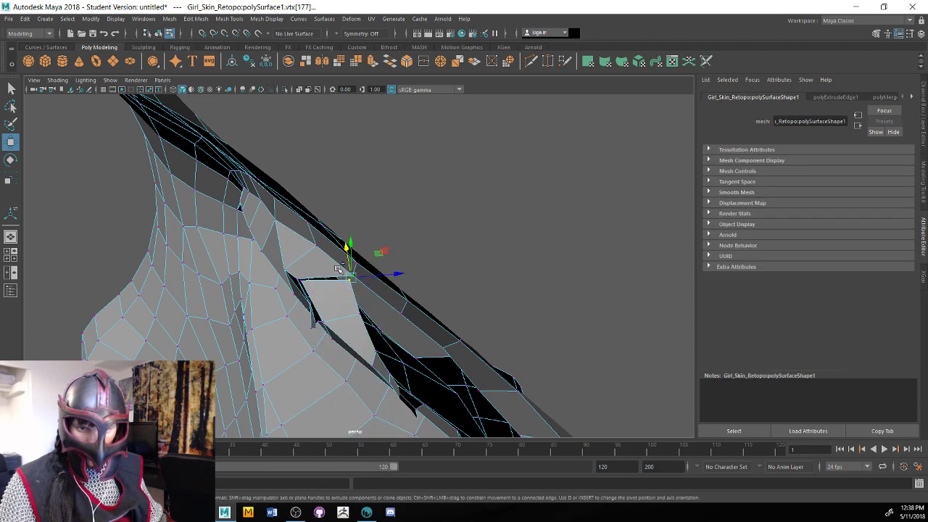
pyautogui.click(426, 63)
# Merge the new face's remaining corner vertex with the neighbouring vertex on the eyelid strip
pyautogui.keyDown('alt'); pyautogui.moveTo(413, 154); pyautogui.dragTo(312, 235); pyautogui.keyUp('alt')
pyautogui.click(291, 246)
pyautogui.press('w')
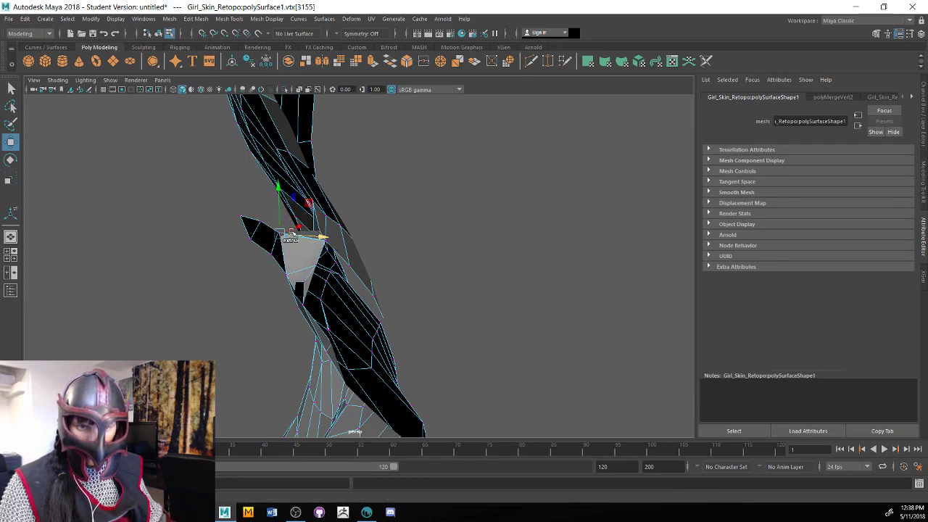
pyautogui.keyDown('alt'); pyautogui.moveTo(252, 221); pyautogui.dragTo(362, 274); pyautogui.keyUp('alt')
pyautogui.click(403, 276)
pyautogui.click(424, 62)
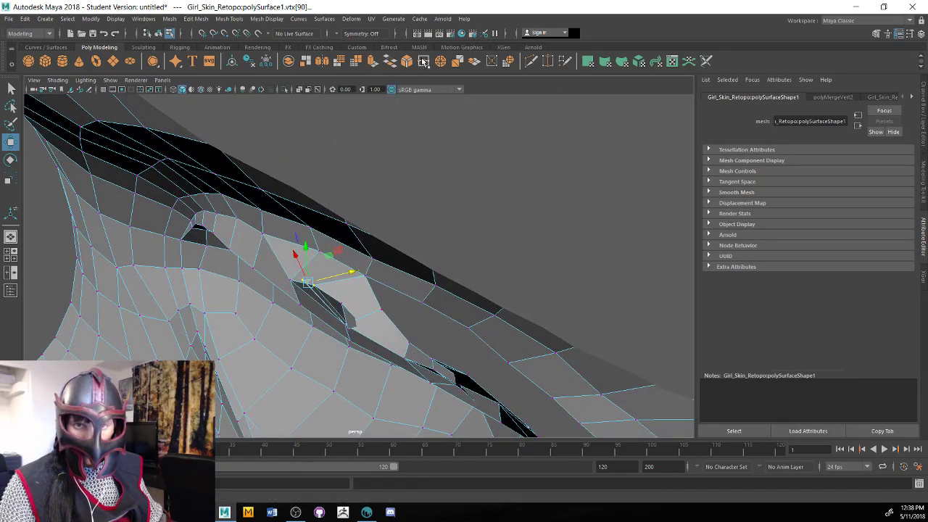
# Extrude the open border edge beside the previously merged eyelid face to start the next filling face
pyautogui.keyDown('alt'); pyautogui.moveTo(398, 205); pyautogui.dragTo(414, 185); pyautogui.keyUp('alt')
pyautogui.keyDown('alt'); pyautogui.moveTo(423, 283); pyautogui.dragTo(398, 284); pyautogui.keyUp('alt')
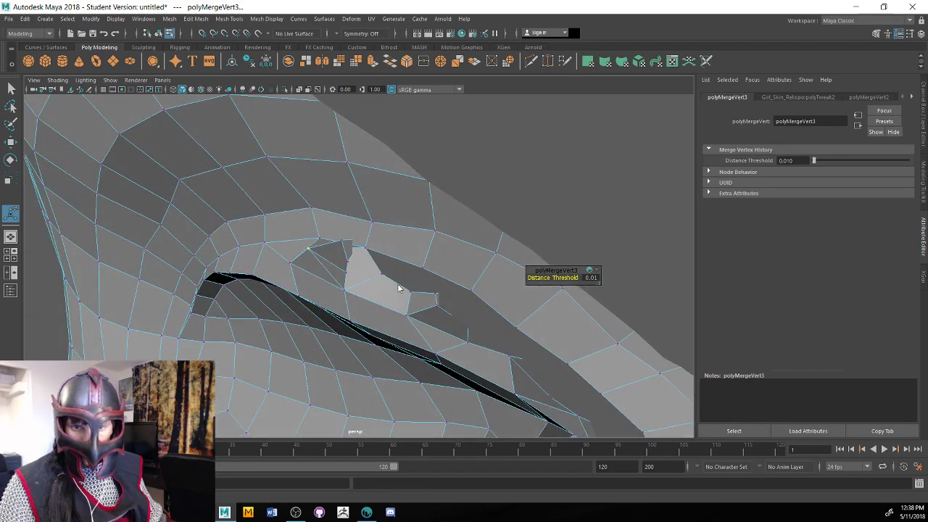
pyautogui.moveTo(397, 288); pyautogui.dragTo(395, 208, button='right')
pyautogui.click(399, 281)
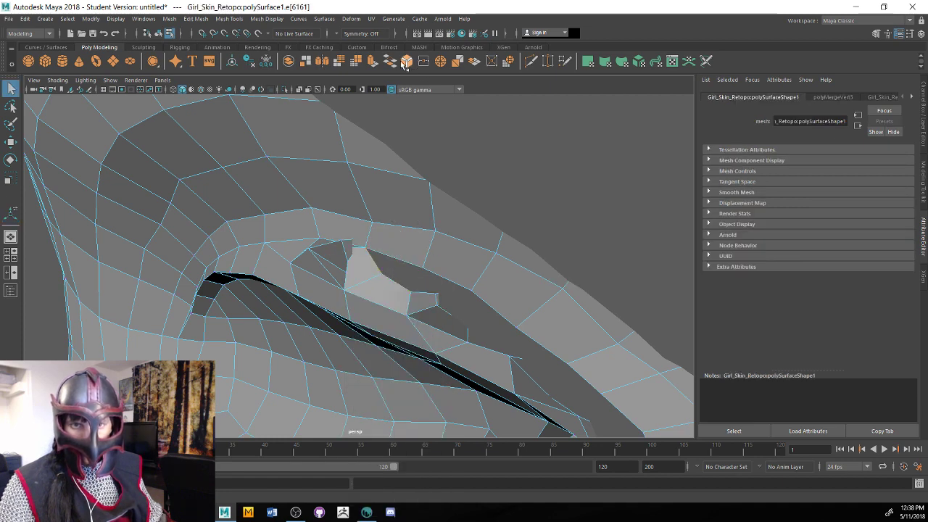
pyautogui.click(374, 61)
pyautogui.moveTo(394, 224); pyautogui.dragTo(411, 209)
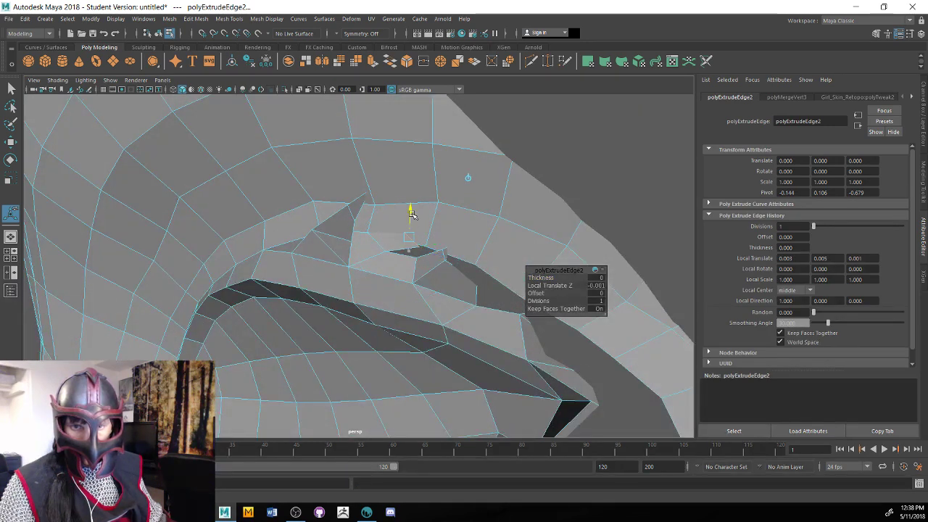
# Move and rotate the extruded edge so the new face follows the eyelid's inner border
pyautogui.press('w')
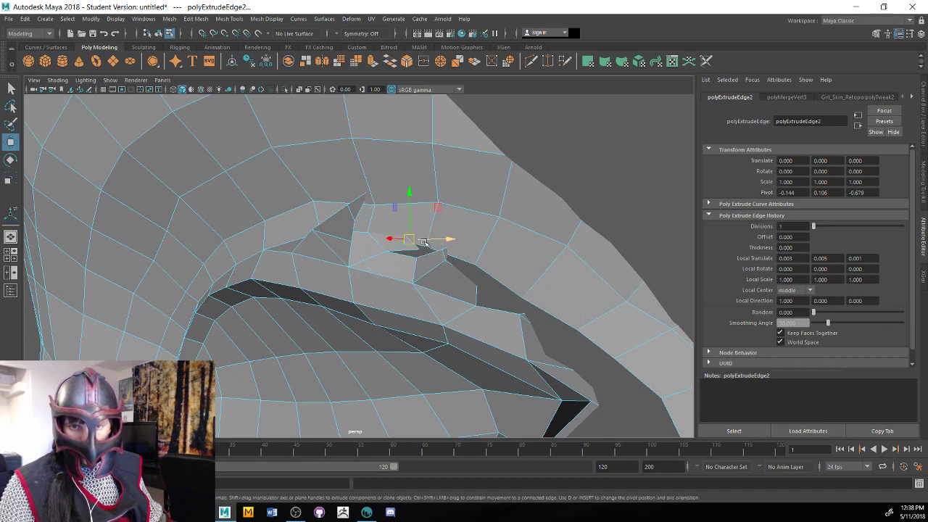
pyautogui.keyDown('alt'); pyautogui.moveTo(424, 242); pyautogui.dragTo(384, 262); pyautogui.keyUp('alt')
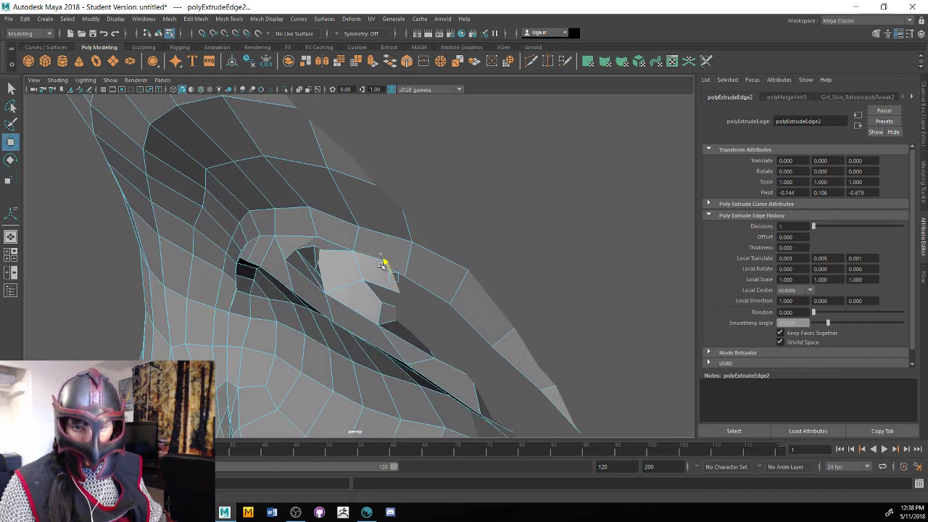
pyautogui.press('e')
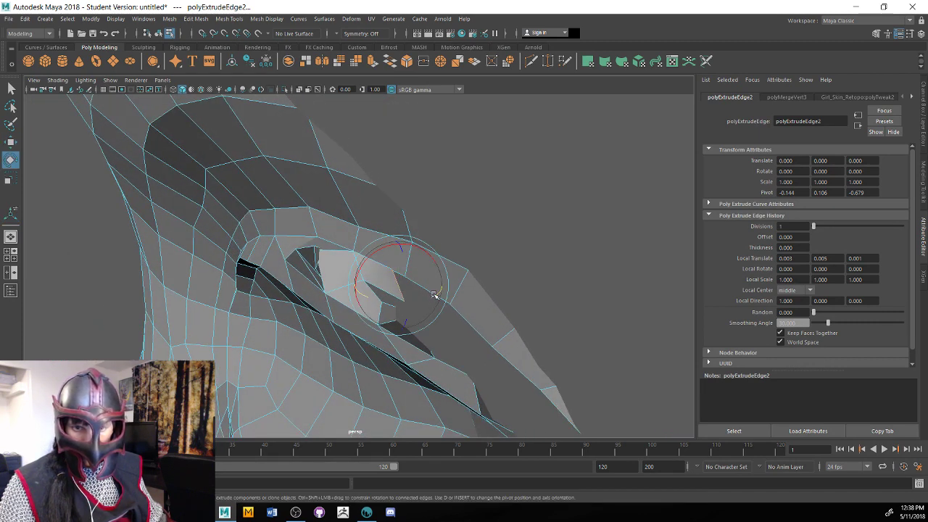
pyautogui.keyDown('alt'); pyautogui.moveTo(393, 304); pyautogui.dragTo(440, 302); pyautogui.keyUp('alt')
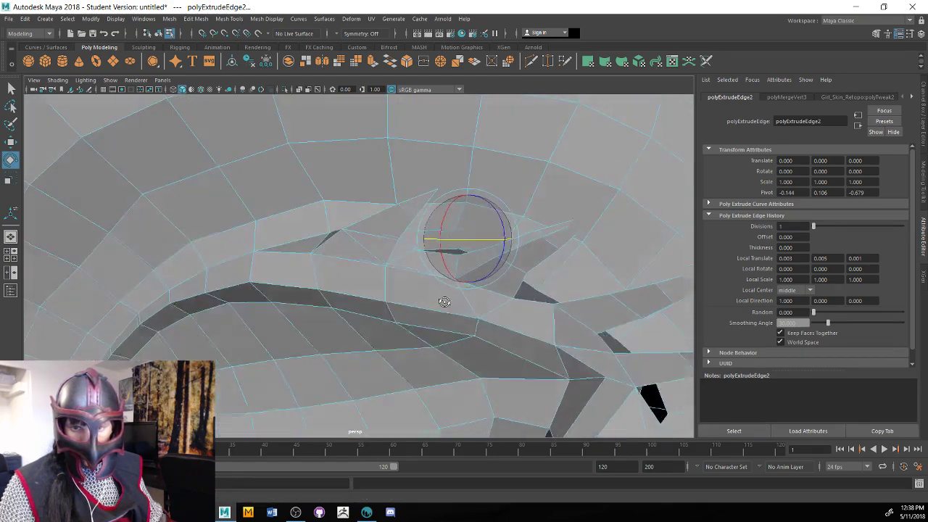
# Merge the new face's inner corner vertex with the adjacent vertex on the eyelid strip
pyautogui.moveTo(463, 249); pyautogui.dragTo(456, 217, button='right')
pyautogui.click(464, 249)
pyautogui.press('w')
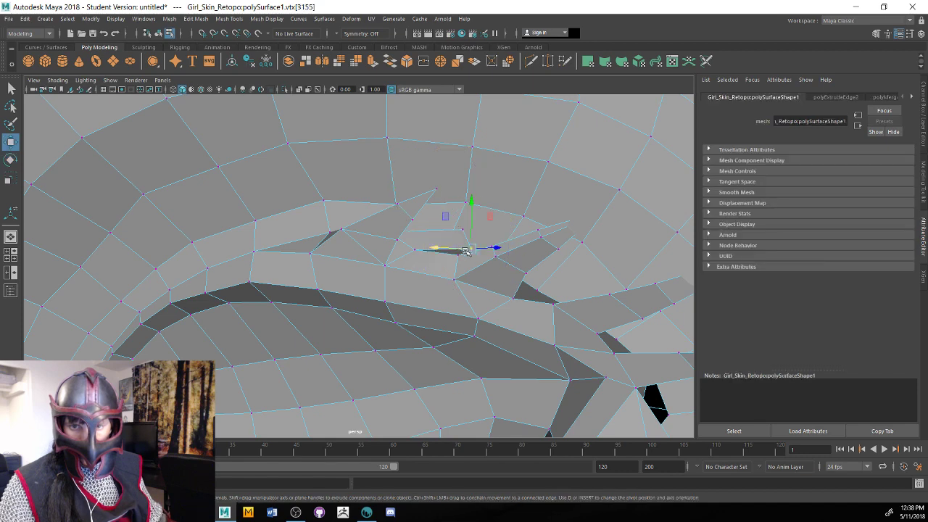
pyautogui.click(455, 252)
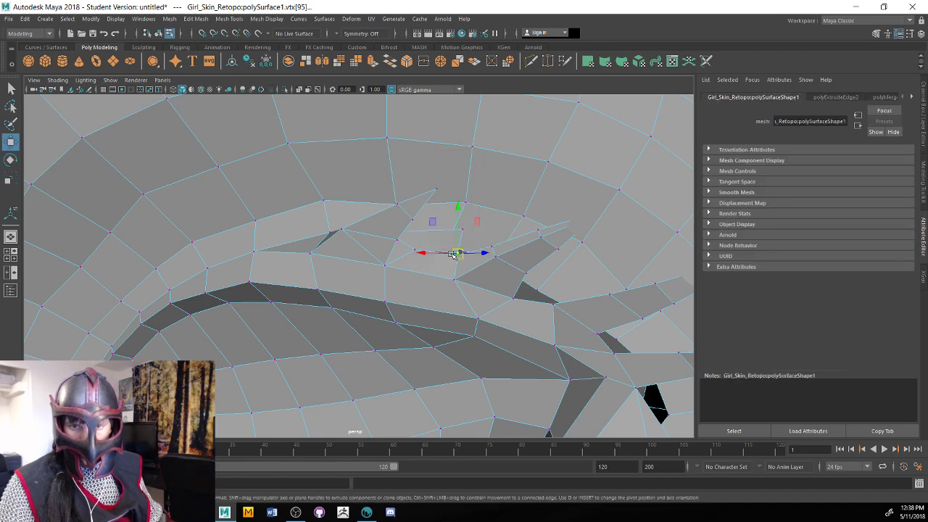
pyautogui.click(426, 62)
# Move the new face's outer corner vertex onto the adjacent eyelid border vertex and merge the two
pyautogui.keyDown('alt'); pyautogui.moveTo(472, 153); pyautogui.dragTo(374, 297); pyautogui.keyUp('alt')
pyautogui.click(375, 283)
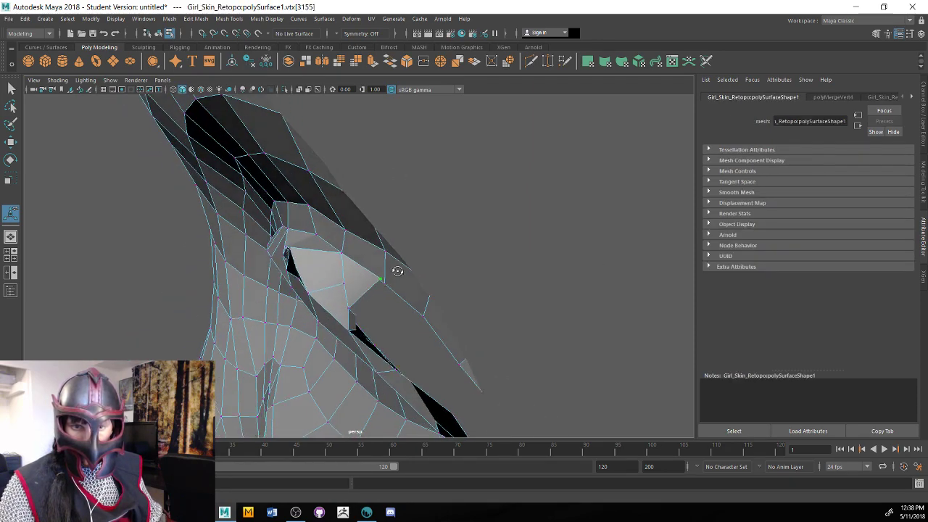
pyautogui.keyDown('alt'); pyautogui.moveTo(395, 265); pyautogui.dragTo(385, 255); pyautogui.keyUp('alt')
pyautogui.press('w')
pyautogui.moveTo(363, 202); pyautogui.dragTo(395, 286)
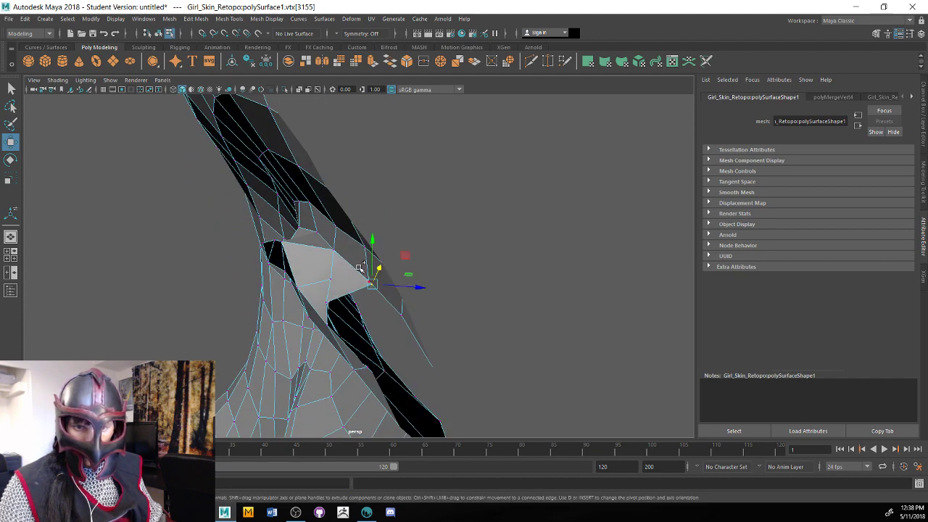
pyautogui.click(370, 282)
pyautogui.click(426, 63)
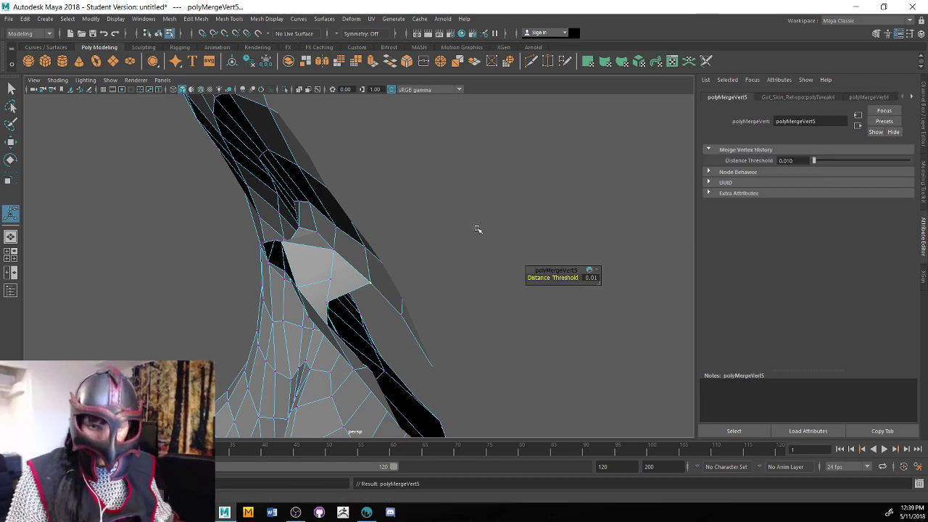
# Extrude the end edge of the newly merged face further along the gap toward the eye's outer corner
pyautogui.keyDown('alt'); pyautogui.moveTo(476, 213); pyautogui.dragTo(519, 177); pyautogui.keyUp('alt')
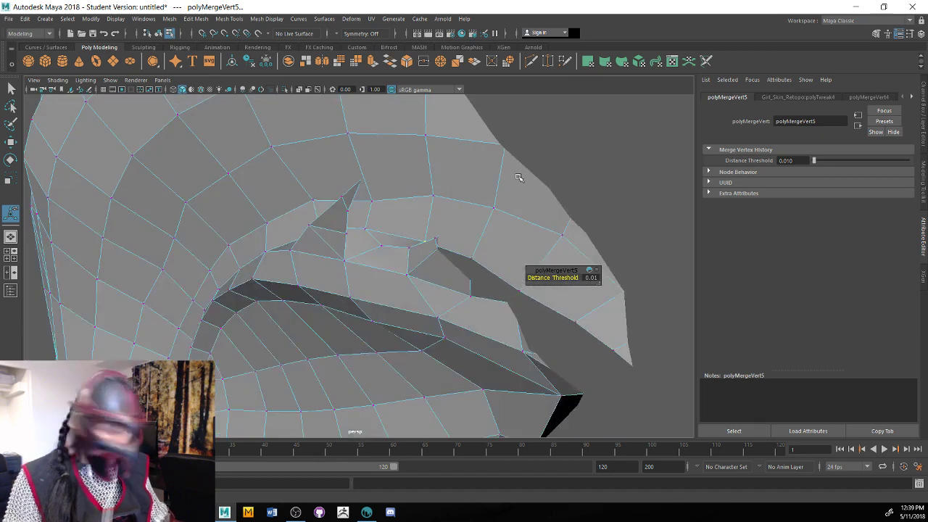
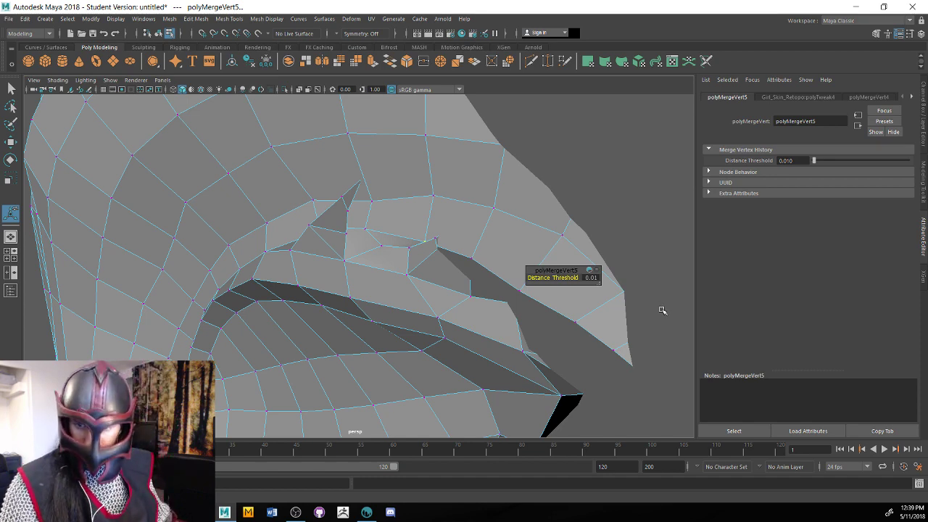
pyautogui.click(686, 267)
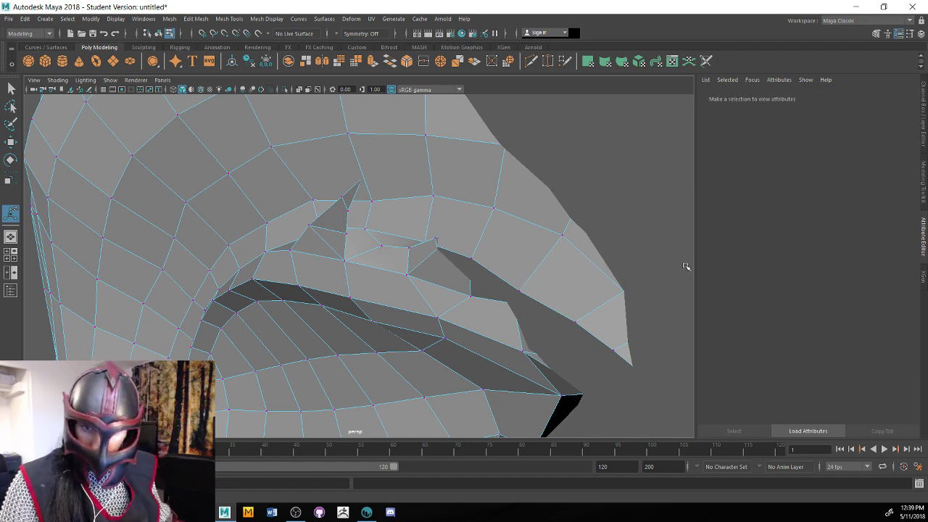
pyautogui.keyDown('alt'); pyautogui.moveTo(686, 267); pyautogui.dragTo(387, 271); pyautogui.keyUp('alt')
pyautogui.moveTo(387, 233); pyautogui.dragTo(392, 208, button='right')
pyautogui.click(408, 284)
pyautogui.keyDown('alt'); pyautogui.moveTo(408, 286); pyautogui.dragTo(395, 217); pyautogui.keyUp('alt')
pyautogui.click(371, 61)
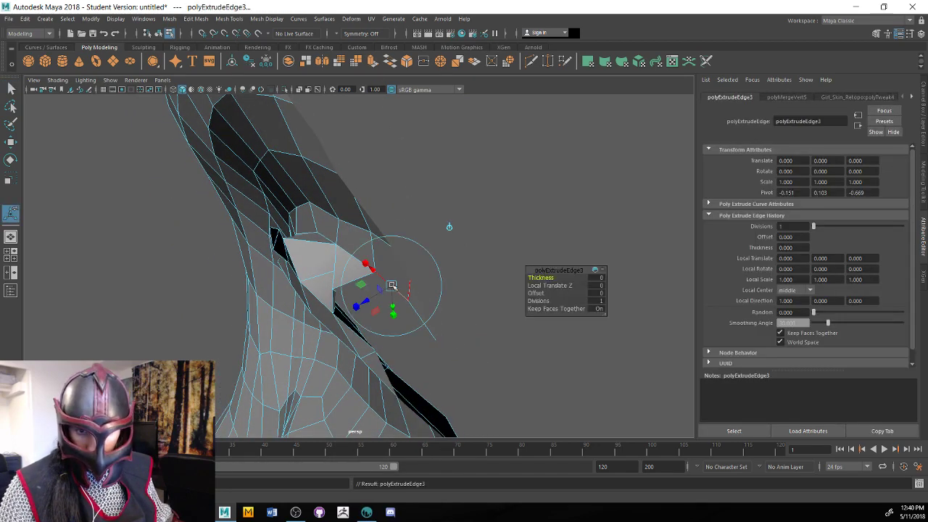
pyautogui.moveTo(365, 300); pyautogui.dragTo(341, 233)
# Merge the overlapping vertices at one corner of the newly extruded face with the eyelid border
pyautogui.moveTo(341, 233)
pyautogui.mouseDown(button='right')
pyautogui.moveTo(326, 210)
pyautogui.moveTo(375, 223)
pyautogui.mouseUp(button='right')
pyautogui.keyDown('alt'); pyautogui.moveTo(355, 324); pyautogui.dragTo(382, 321); pyautogui.keyUp('alt')
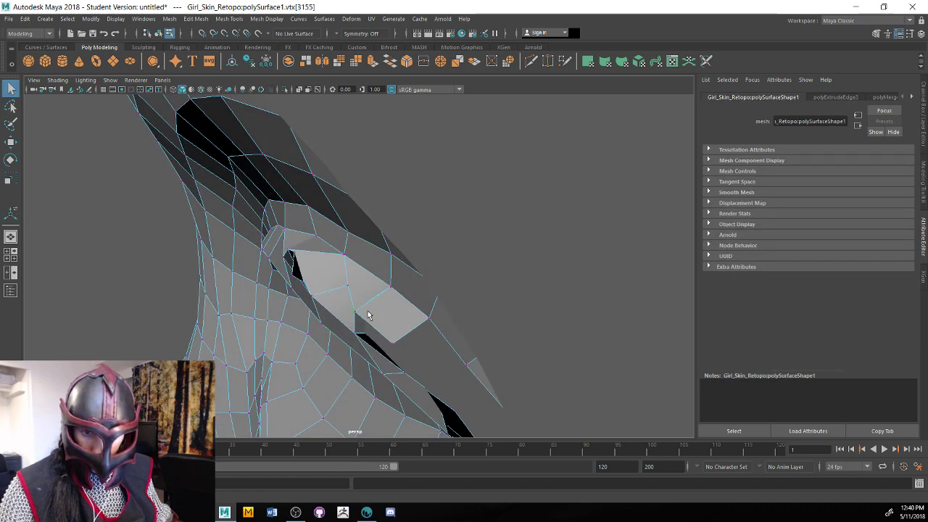
pyautogui.click(364, 315)
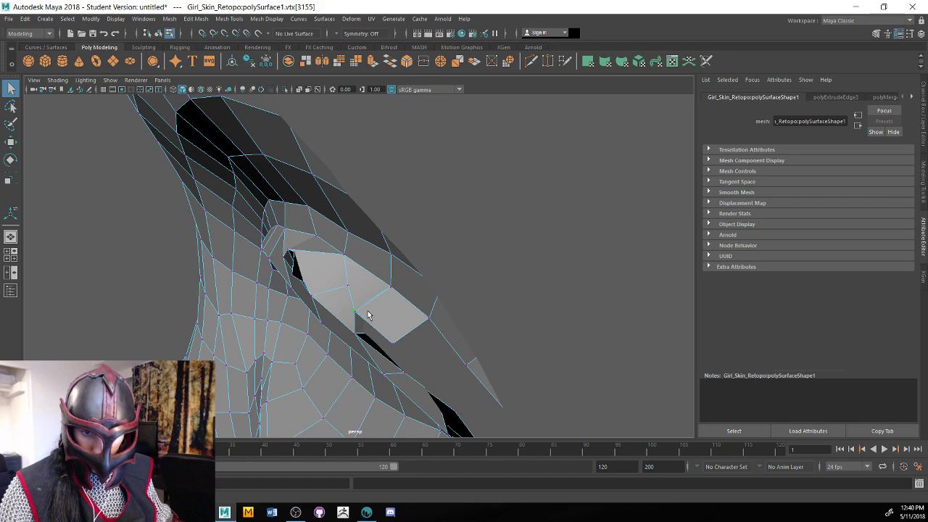
pyautogui.click(424, 63)
# Move the extruded face's free corner vertex onto the nearby eyelid strip vertex and merge them
pyautogui.keyDown('alt'); pyautogui.moveTo(366, 247); pyautogui.dragTo(406, 317); pyautogui.keyUp('alt')
pyautogui.press('w')
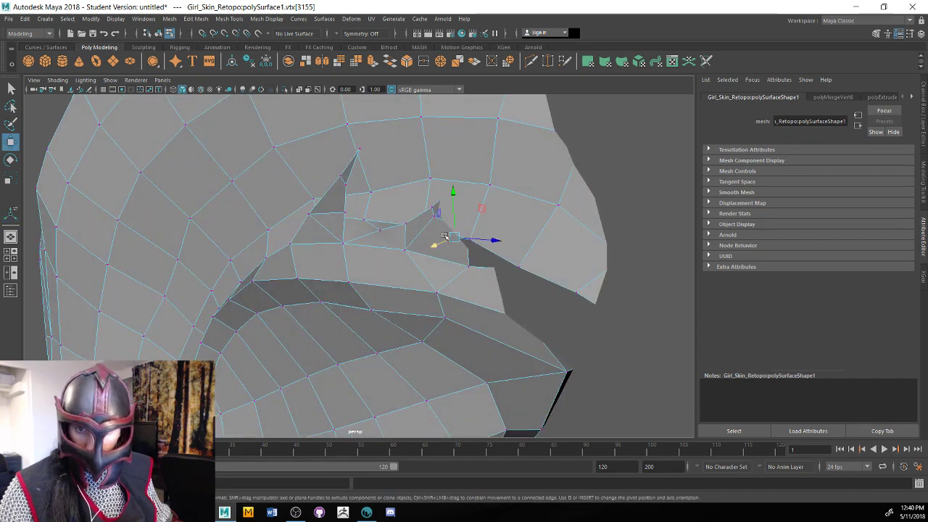
pyautogui.moveTo(452, 238); pyautogui.dragTo(494, 279)
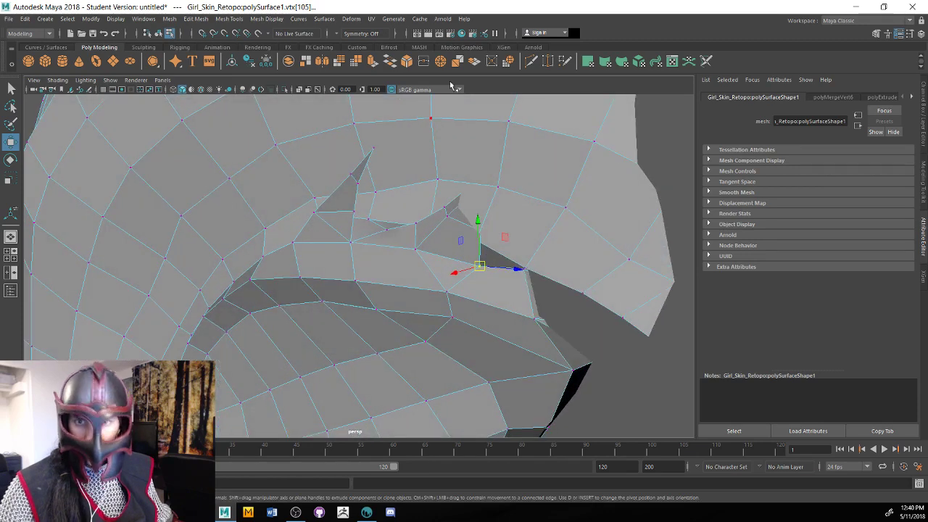
pyautogui.keyDown('alt'); pyautogui.moveTo(523, 219); pyautogui.dragTo(433, 293); pyautogui.keyUp('alt')
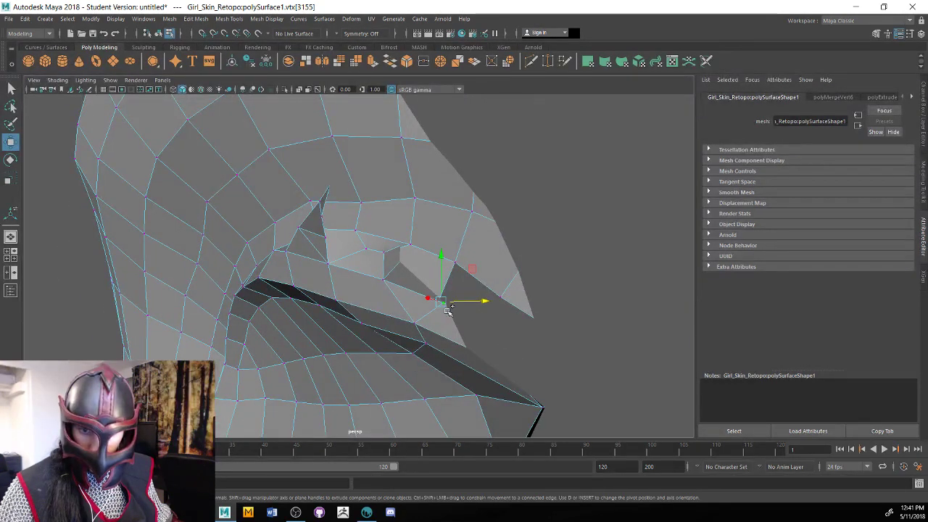
pyautogui.click(425, 62)
# Extrude the inner open edge of the last filled face slightly toward the eyelid strip
pyautogui.keyDown('alt'); pyautogui.moveTo(450, 181); pyautogui.dragTo(390, 212); pyautogui.keyUp('alt')
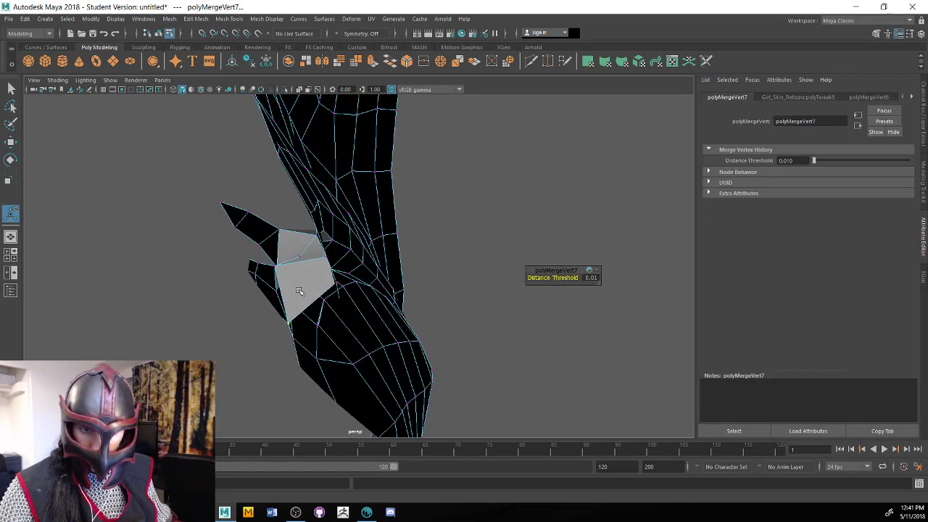
pyautogui.keyDown('alt'); pyautogui.moveTo(287, 293); pyautogui.dragTo(314, 299); pyautogui.keyUp('alt')
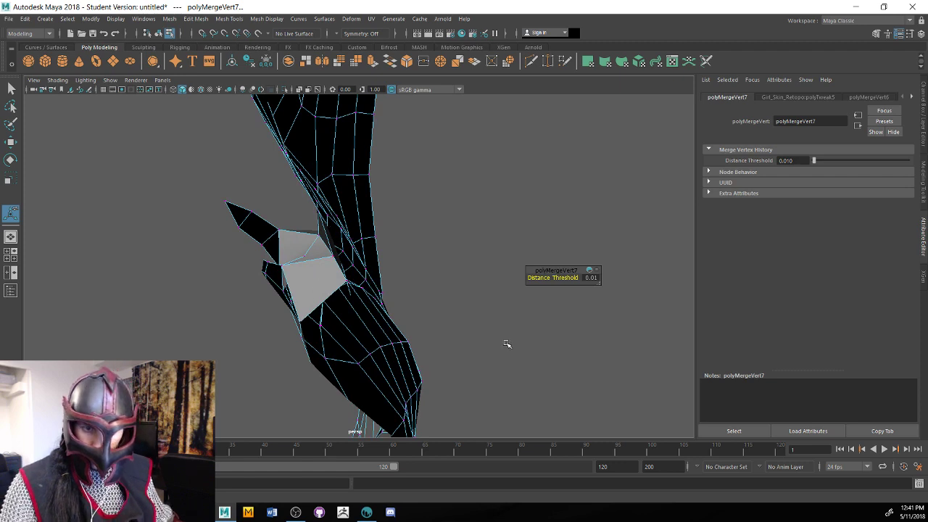
pyautogui.keyDown('alt'); pyautogui.moveTo(506, 344); pyautogui.dragTo(310, 298); pyautogui.keyUp('alt')
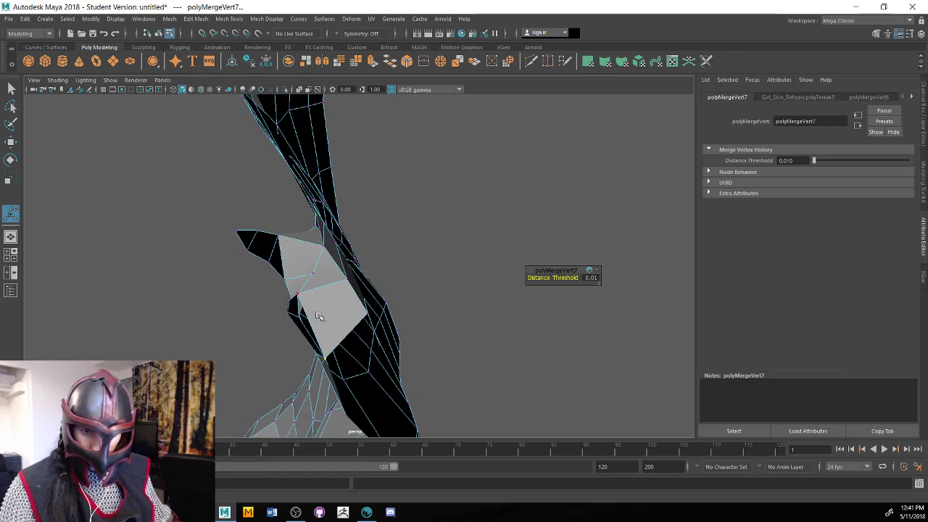
pyautogui.moveTo(314, 250); pyautogui.dragTo(312, 217, button='right')
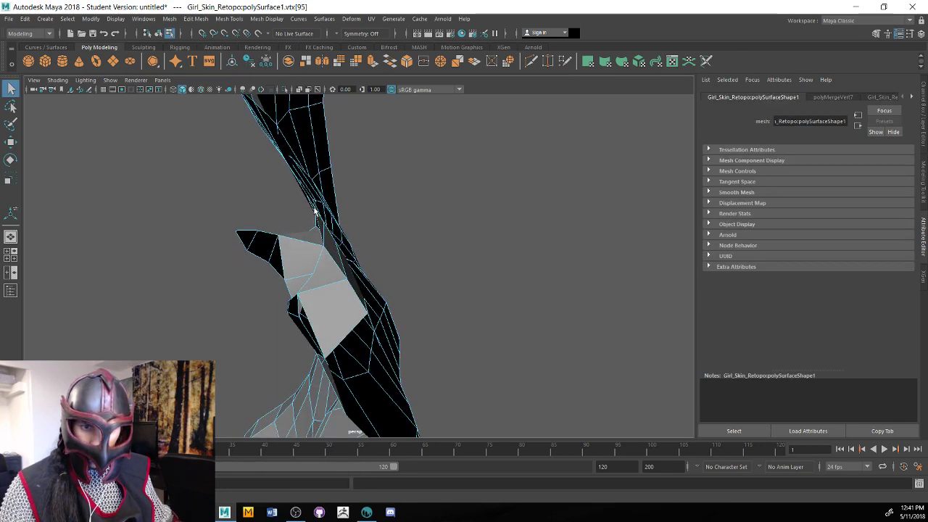
pyautogui.click(320, 340)
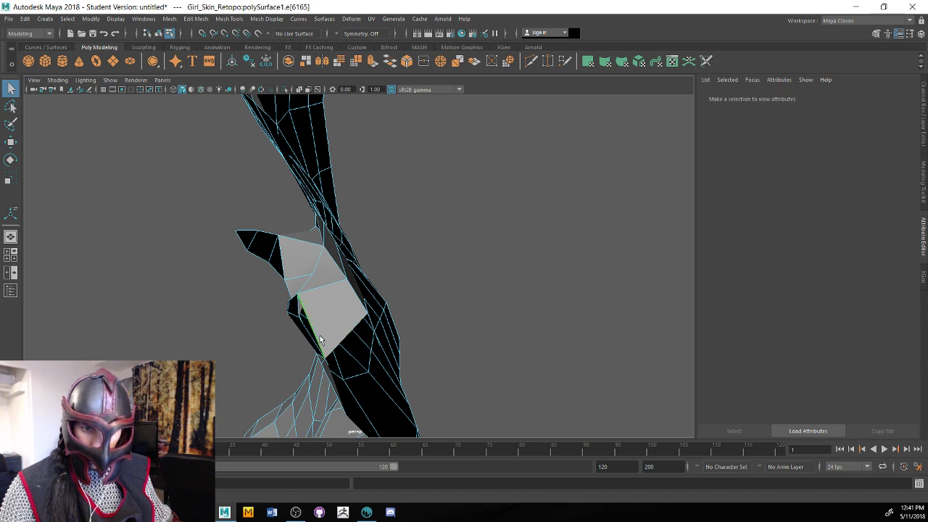
pyautogui.hotkey('ctrl', 'e')
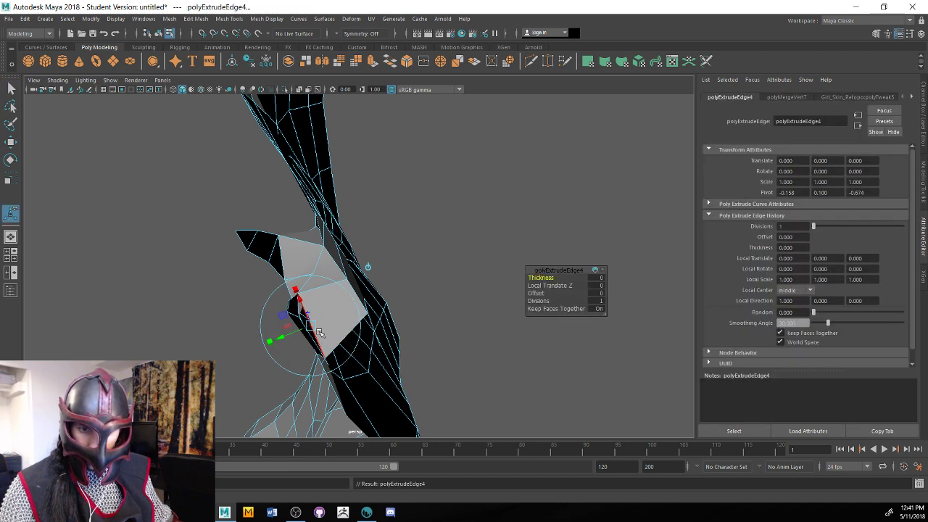
pyautogui.moveTo(282, 338); pyautogui.dragTo(278, 339)
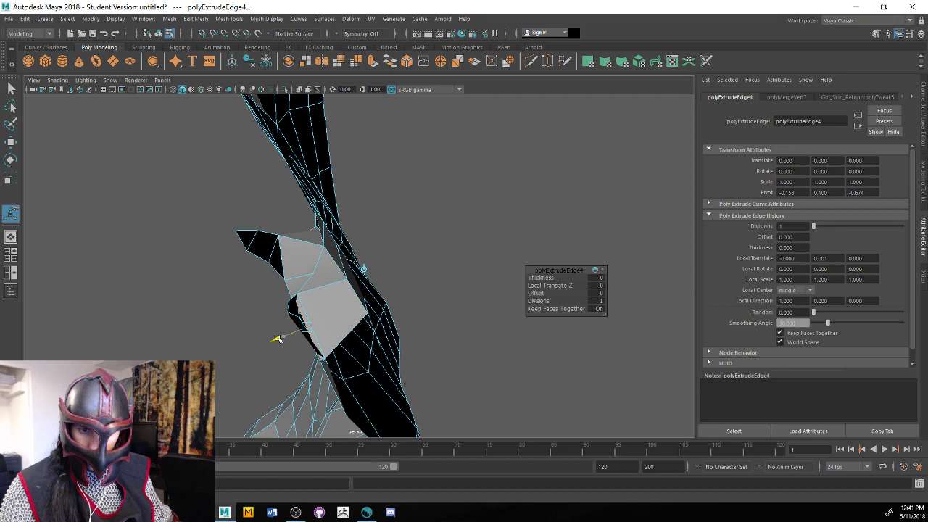
# Merge the narrow extruded face's lower corner vertex with the overlapping eyelid vertex
pyautogui.moveTo(326, 235); pyautogui.dragTo(281, 234, button='right')
pyautogui.keyDown('alt'); pyautogui.moveTo(297, 290); pyautogui.dragTo(348, 325); pyautogui.keyUp('alt')
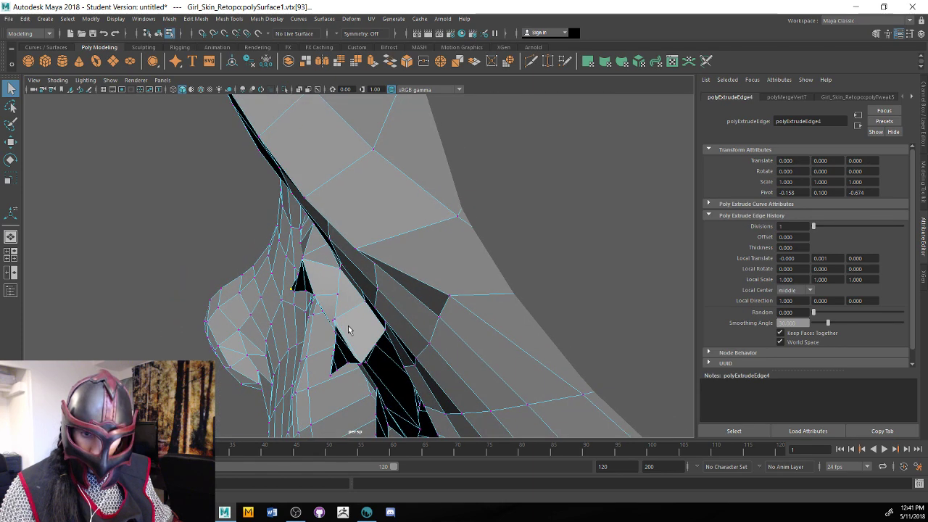
pyautogui.click(358, 369)
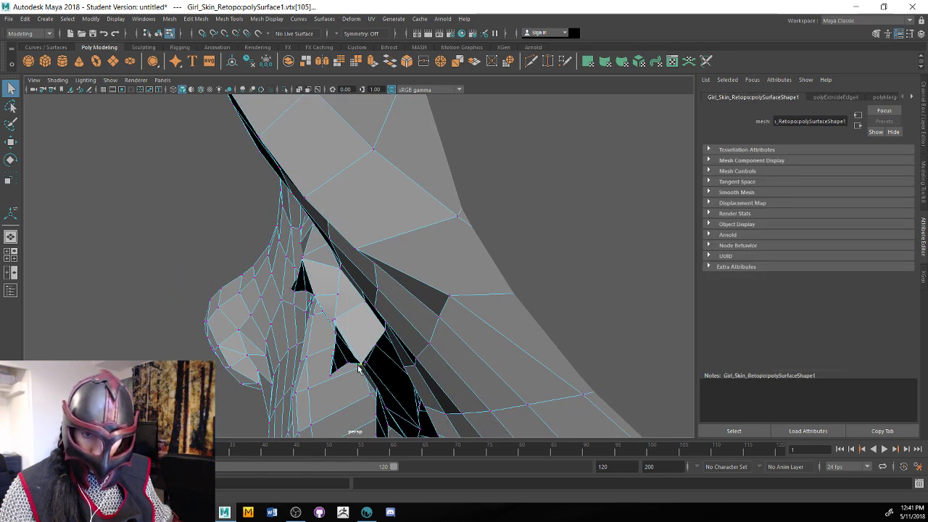
pyautogui.keyDown('shift'); pyautogui.moveTo(358, 368); pyautogui.dragTo(353, 283, button='right'); pyautogui.keyUp('shift')
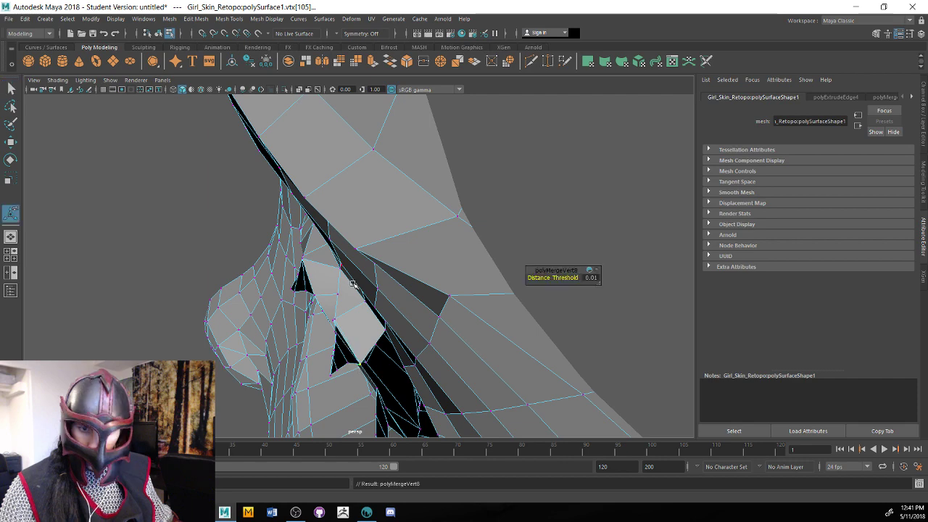
pyautogui.keyDown('alt'); pyautogui.moveTo(353, 283); pyautogui.dragTo(434, 336); pyautogui.keyUp('alt')
pyautogui.scroll(6, 455, 314)
pyautogui.scroll(-5, 429, 325)
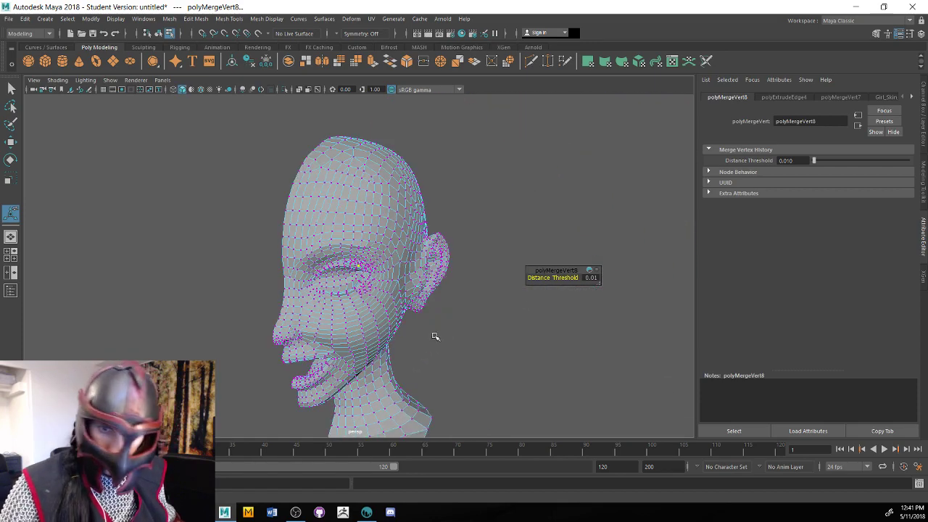
pyautogui.keyDown('alt'); pyautogui.moveTo(435, 336); pyautogui.dragTo(441, 355, button='right'); pyautogui.keyUp('alt')
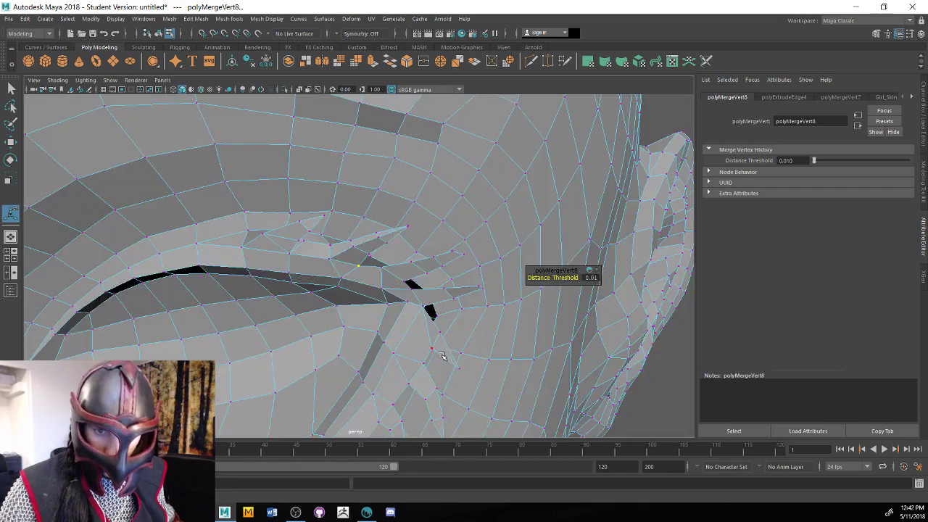
pyautogui.keyDown('alt'); pyautogui.moveTo(441, 355); pyautogui.dragTo(332, 371); pyautogui.keyUp('alt')
pyautogui.click(308, 309)
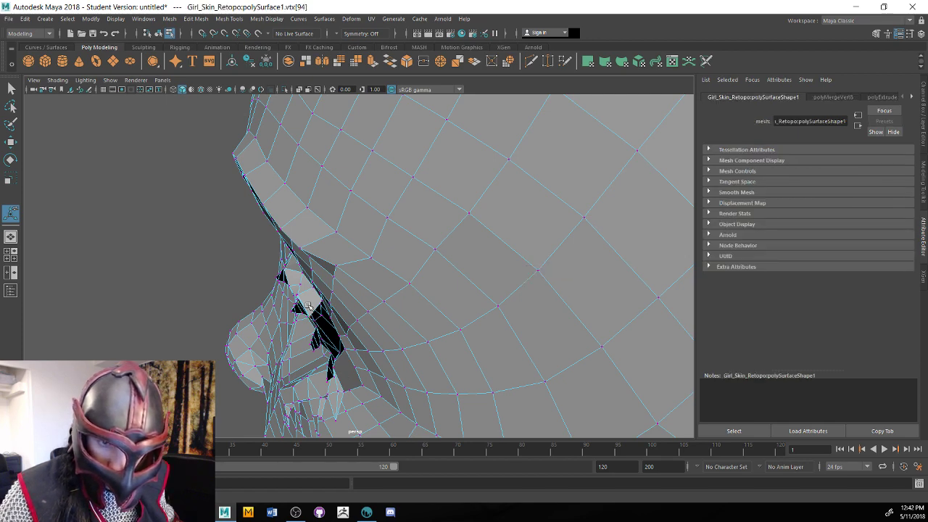
pyautogui.keyDown('alt'); pyautogui.moveTo(309, 307); pyautogui.dragTo(321, 310); pyautogui.keyUp('alt')
pyautogui.press('w')
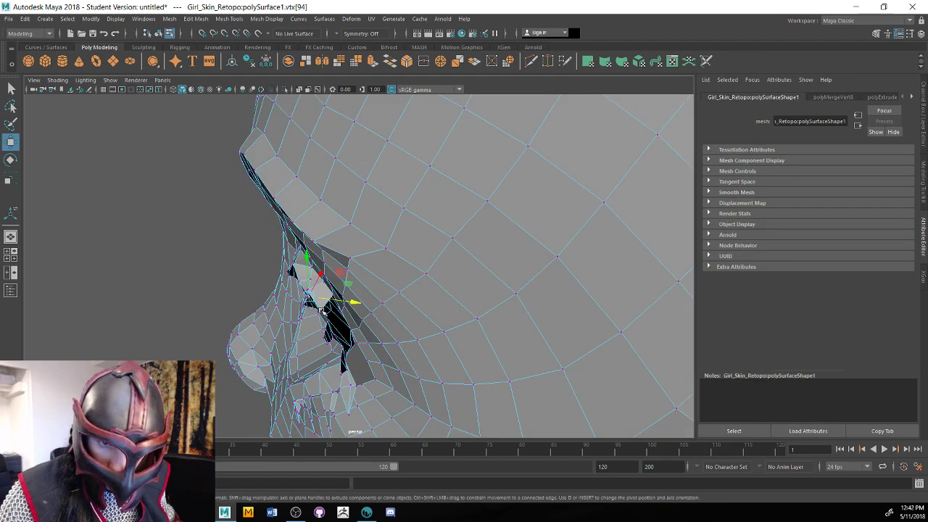
pyautogui.click(322, 284)
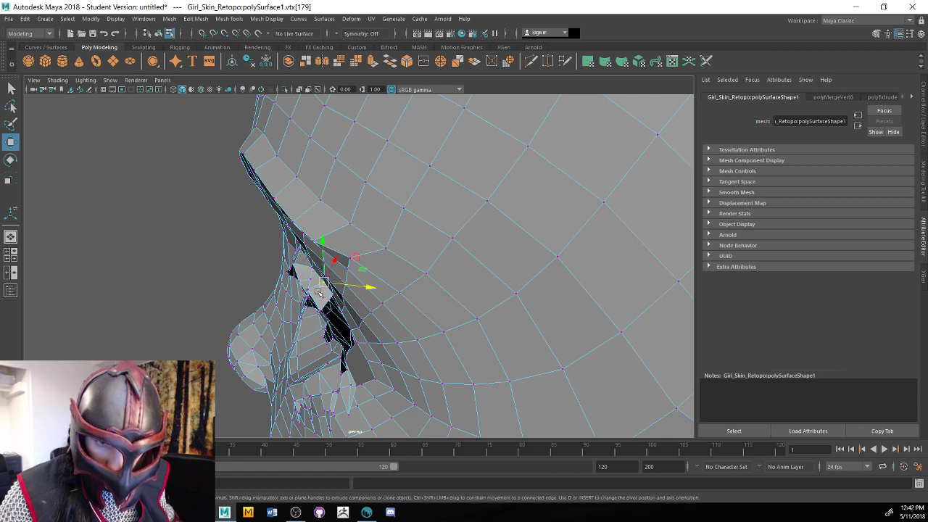
pyautogui.click(314, 297)
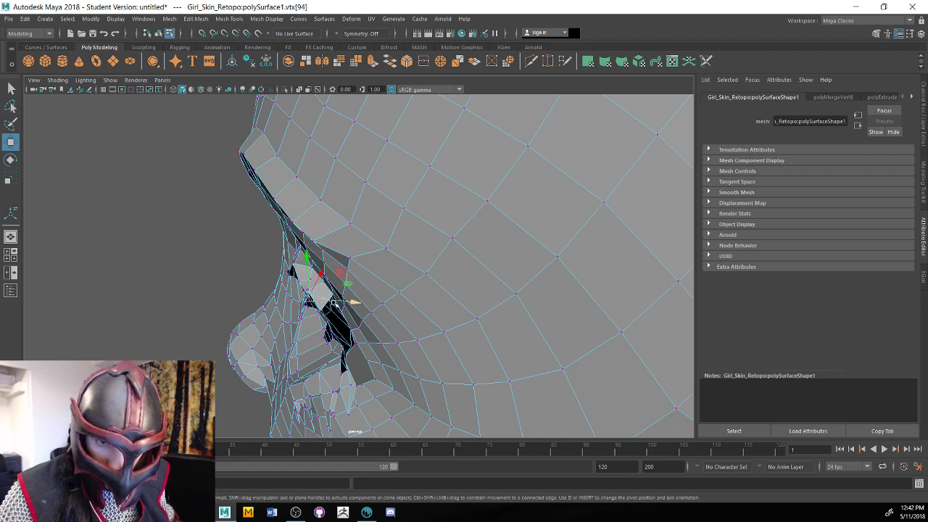
pyautogui.hotkey('ctrl', 'z')
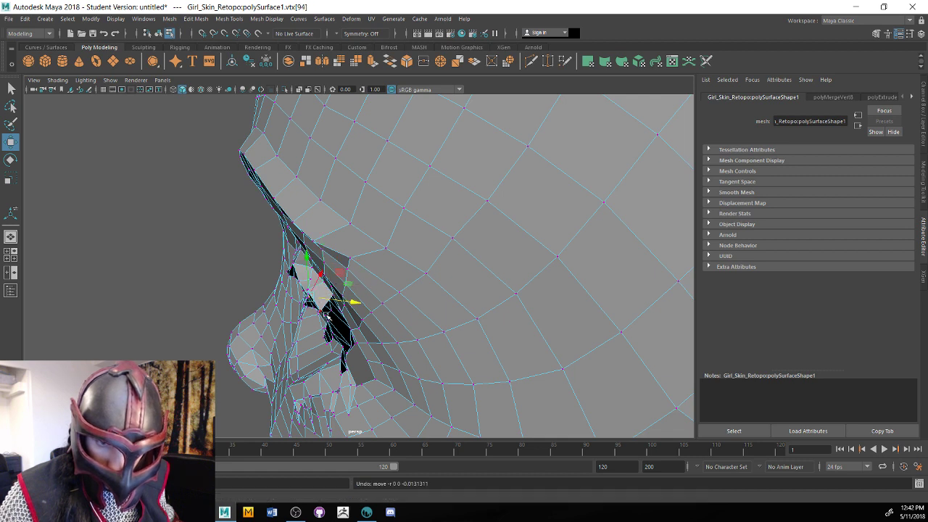
# Merge the overlapping vertices at the inner corner where the large filled face meets the eyelid strip
pyautogui.keyDown('alt'); pyautogui.moveTo(328, 316); pyautogui.dragTo(406, 333); pyautogui.keyUp('alt')
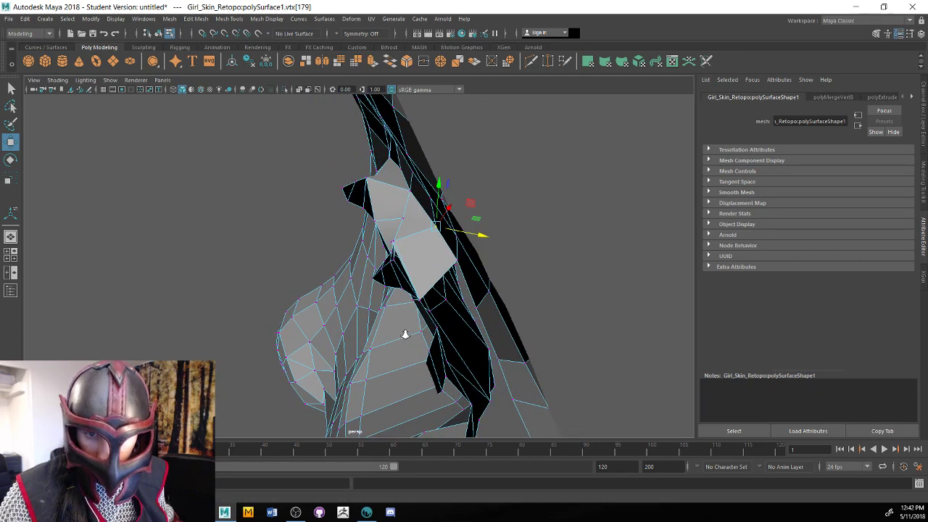
pyautogui.click(391, 244)
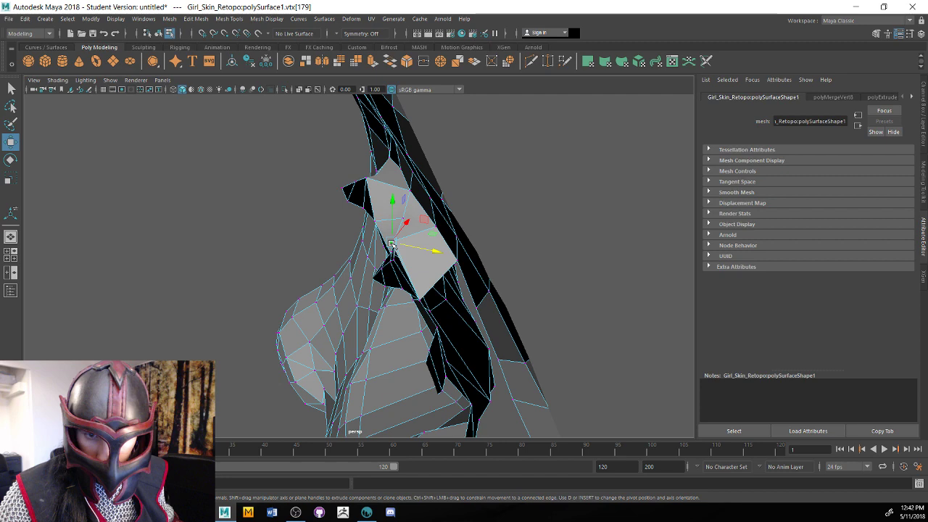
pyautogui.click(391, 244)
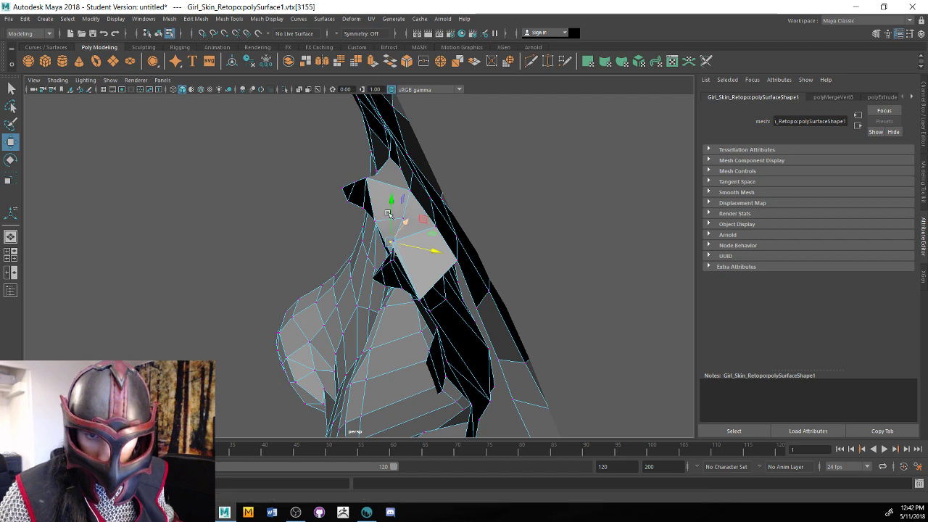
pyautogui.keyDown('alt'); pyautogui.moveTo(388, 214); pyautogui.dragTo(374, 200); pyautogui.keyUp('alt')
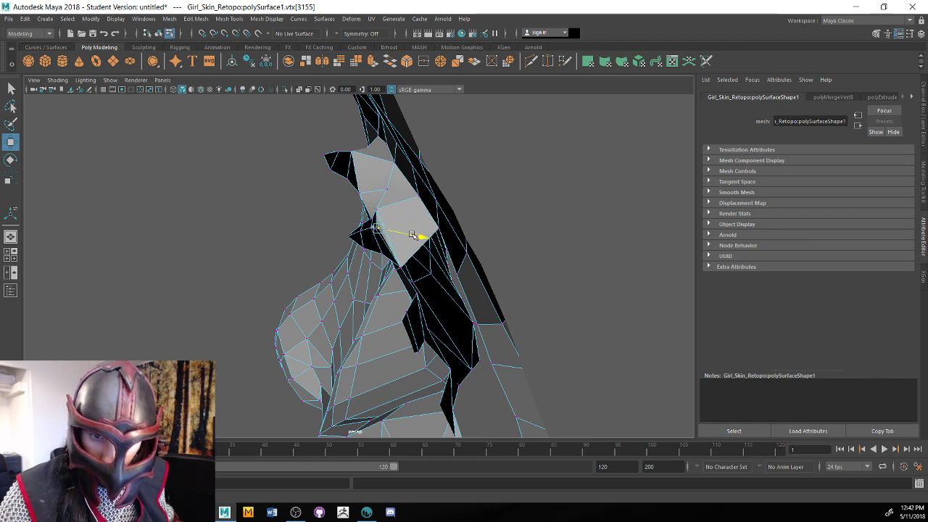
pyautogui.hotkey('ctrl', 'z')
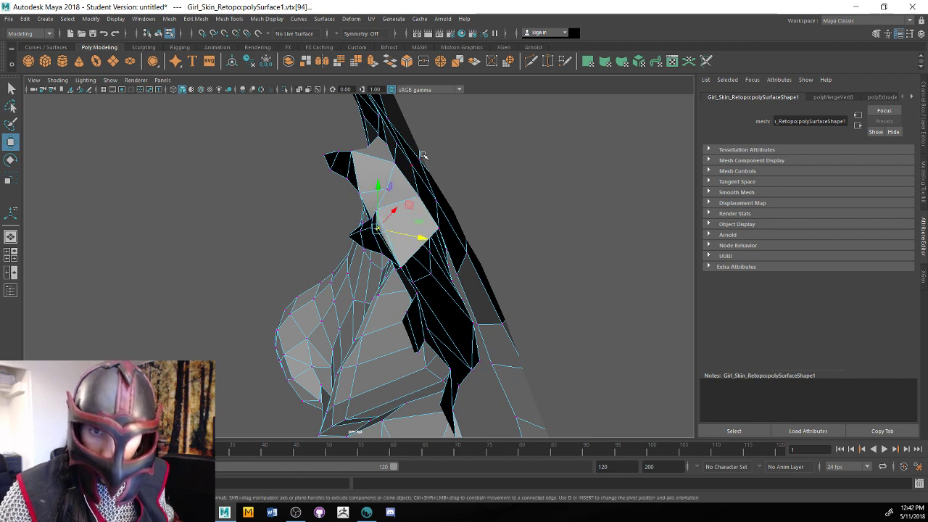
pyautogui.click(424, 61)
# Examine the remaining gaps and protruding faces along the upper eyelid and outer eye corner from several angles
pyautogui.keyDown('alt'); pyautogui.moveTo(391, 239); pyautogui.dragTo(358, 313); pyautogui.keyUp('alt')
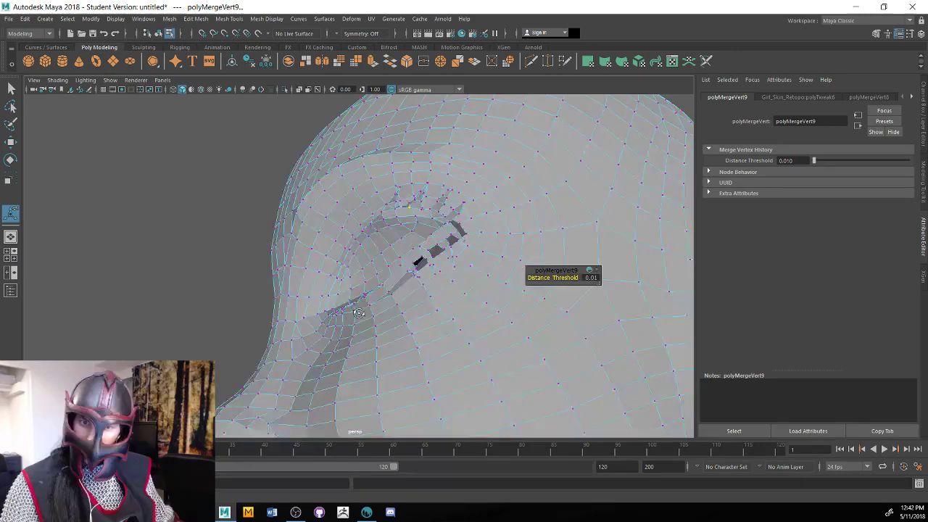
pyautogui.keyDown('alt'); pyautogui.moveTo(358, 313); pyautogui.dragTo(471, 302, button='right'); pyautogui.keyUp('alt')
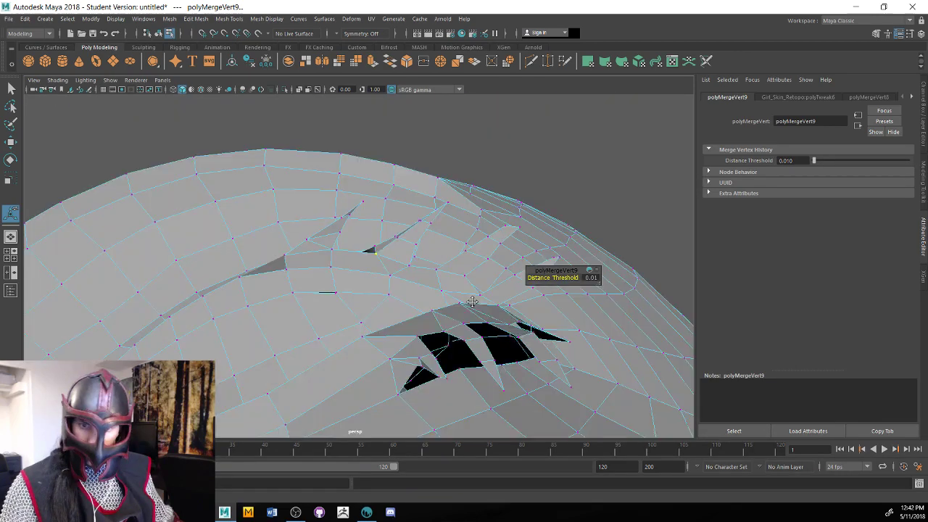
pyautogui.scroll(5, 454, 306)
pyautogui.scroll(-8, 454, 307)
pyautogui.keyDown('alt'); pyautogui.moveTo(454, 306); pyautogui.dragTo(428, 304); pyautogui.keyUp('alt')
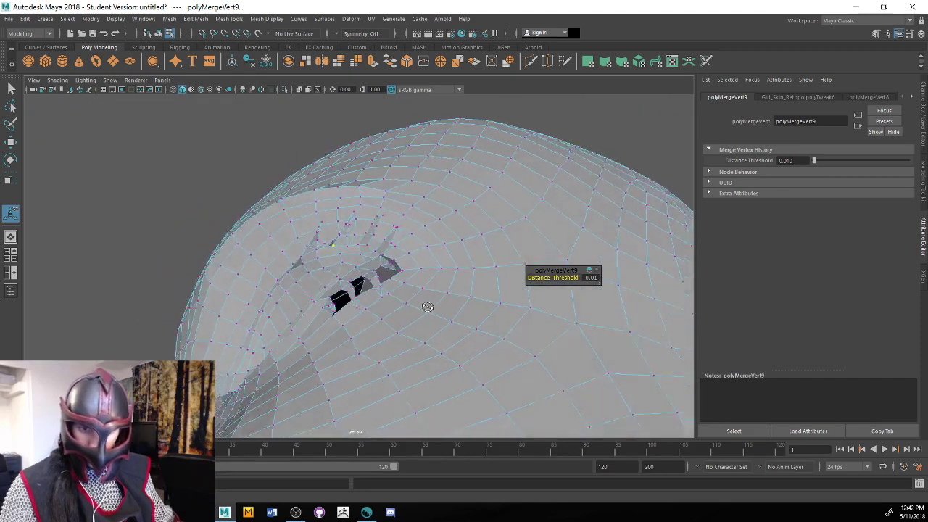
pyautogui.scroll(5, 422, 310)
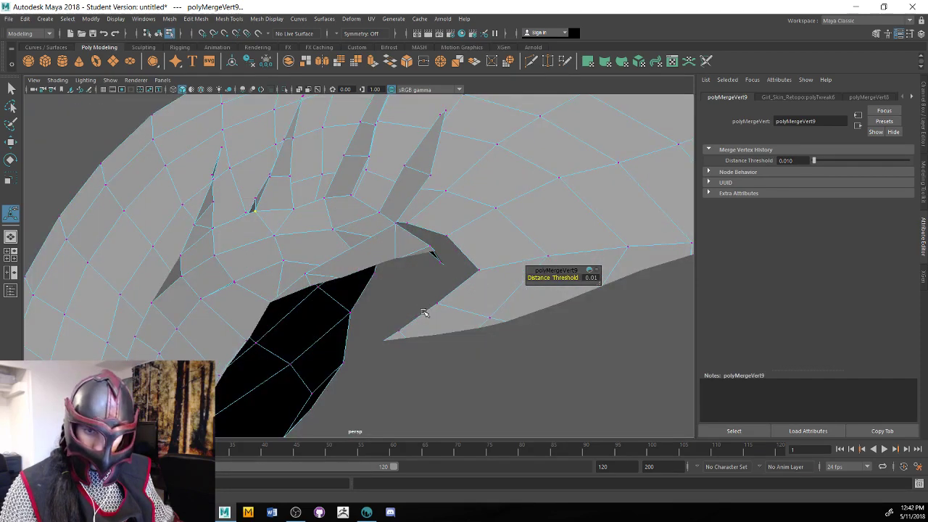
pyautogui.scroll(-5, 423, 312)
pyautogui.moveTo(435, 308)
pyautogui.keyDown('alt'); pyautogui.mouseDown()
pyautogui.moveTo(458, 311)
pyautogui.moveTo(441, 314)
pyautogui.mouseUp(); pyautogui.keyUp('alt')
pyautogui.scroll(3, 451, 313)
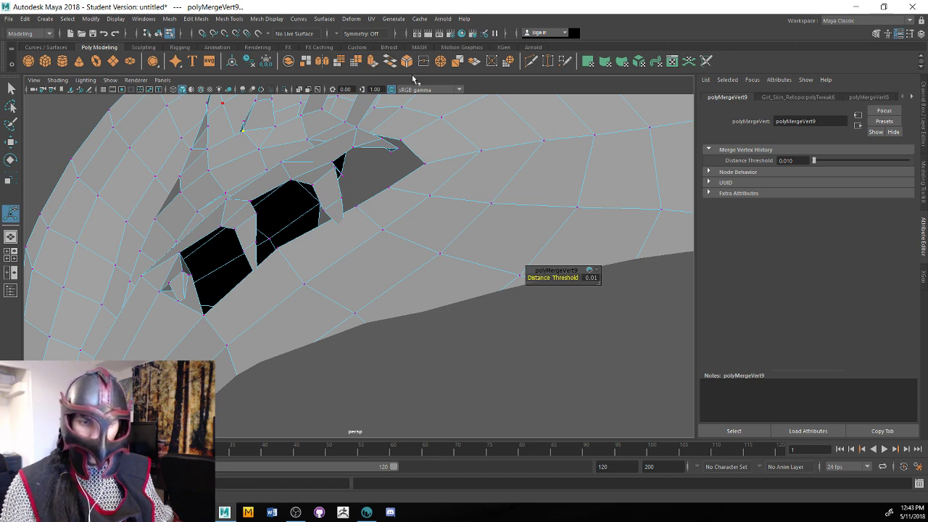
# Undo the accidental vertex extrusion and select the open border edges along the skin side of the eyelid gap
pyautogui.click(374, 63)
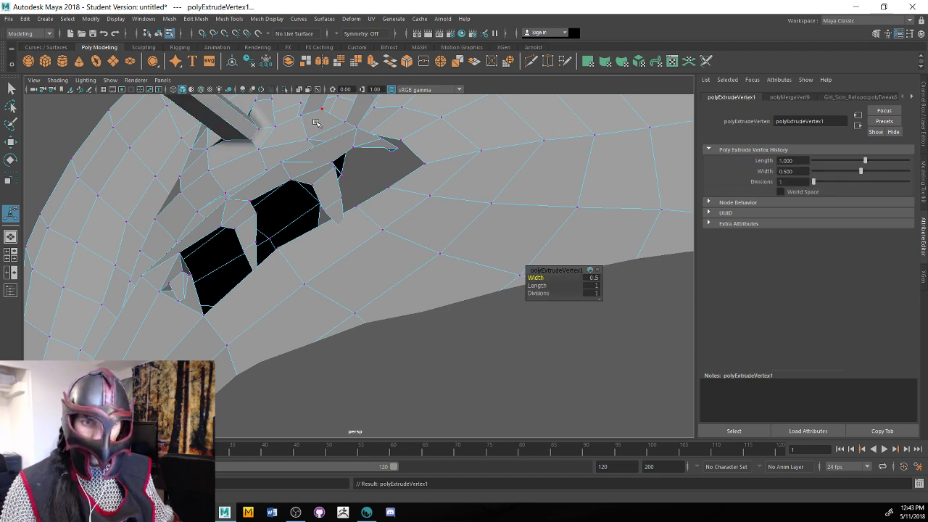
pyautogui.hotkey('ctrl', 'z')
pyautogui.moveTo(208, 233); pyautogui.dragTo(179, 240, button='right')
pyautogui.keyDown('alt'); pyautogui.moveTo(213, 244); pyautogui.dragTo(156, 308); pyautogui.keyUp('alt')
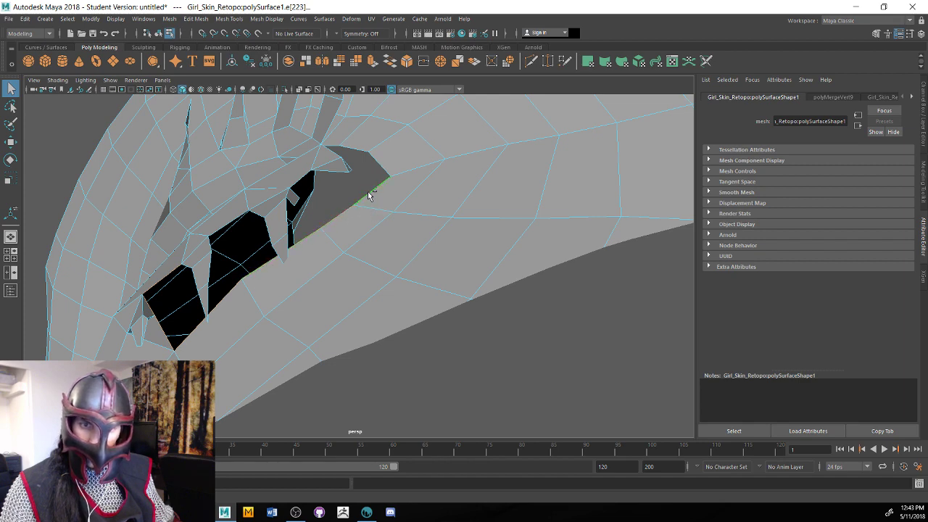
pyautogui.keyDown('alt'); pyautogui.moveTo(392, 166); pyautogui.dragTo(416, 188); pyautogui.keyUp('alt')
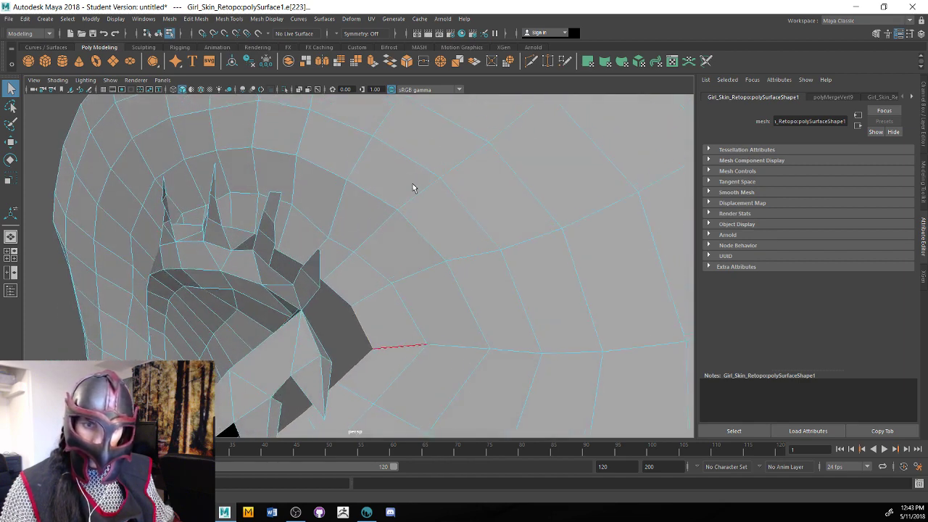
pyautogui.keyDown('alt'); pyautogui.moveTo(356, 290); pyautogui.dragTo(234, 309); pyautogui.keyUp('alt')
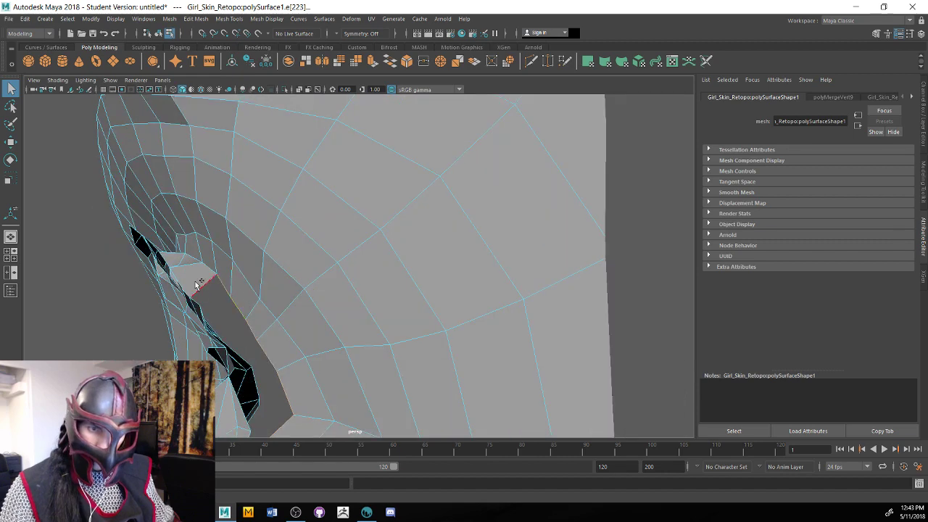
# Add the eyelid strip's open border edges to the selection and fill the hole between them
pyautogui.keyDown('alt'); pyautogui.moveTo(200, 280); pyautogui.dragTo(156, 293); pyautogui.keyUp('alt')
pyautogui.keyDown('shift'); pyautogui.click(152, 296); pyautogui.keyUp('shift')
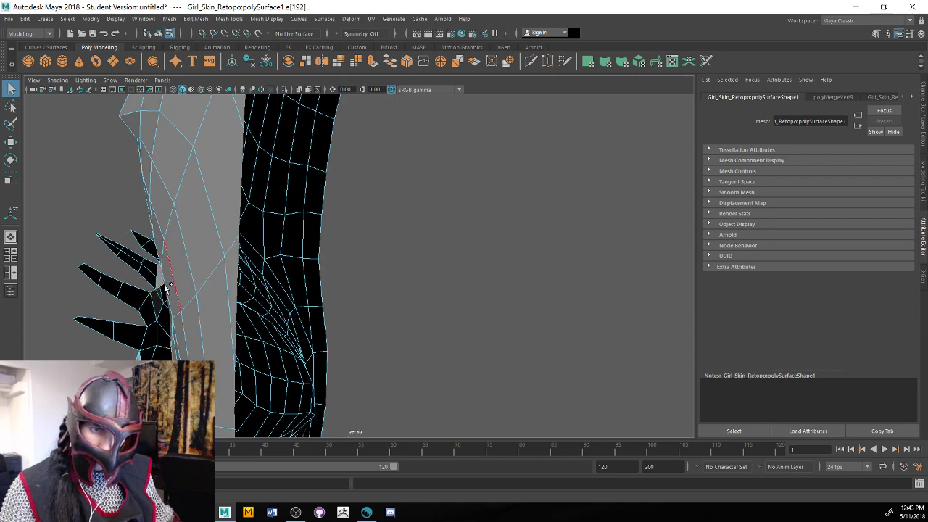
pyautogui.keyDown('shift'); pyautogui.click(165, 288); pyautogui.keyUp('shift')
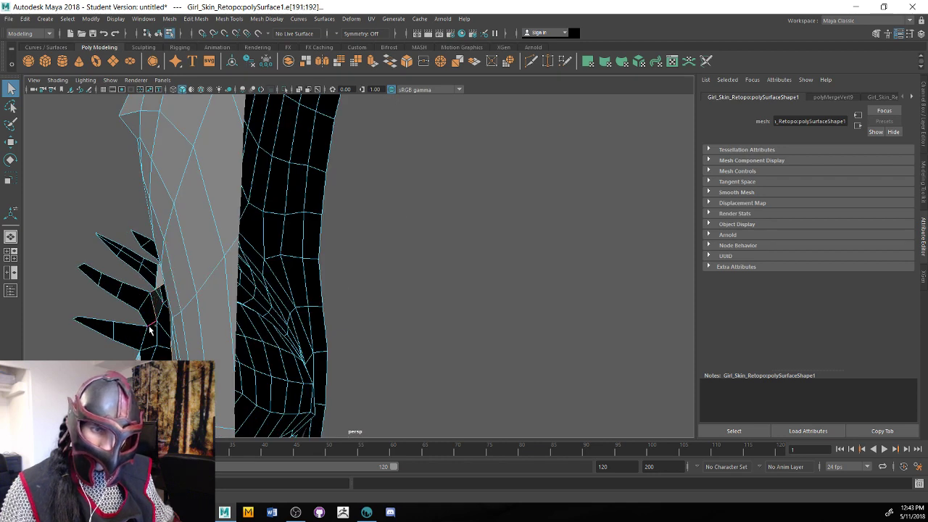
pyautogui.moveTo(150, 330)
pyautogui.keyDown('alt'); pyautogui.mouseDown()
pyautogui.moveTo(138, 324)
pyautogui.moveTo(145, 331)
pyautogui.moveTo(150, 311)
pyautogui.mouseUp(); pyautogui.keyUp('alt')
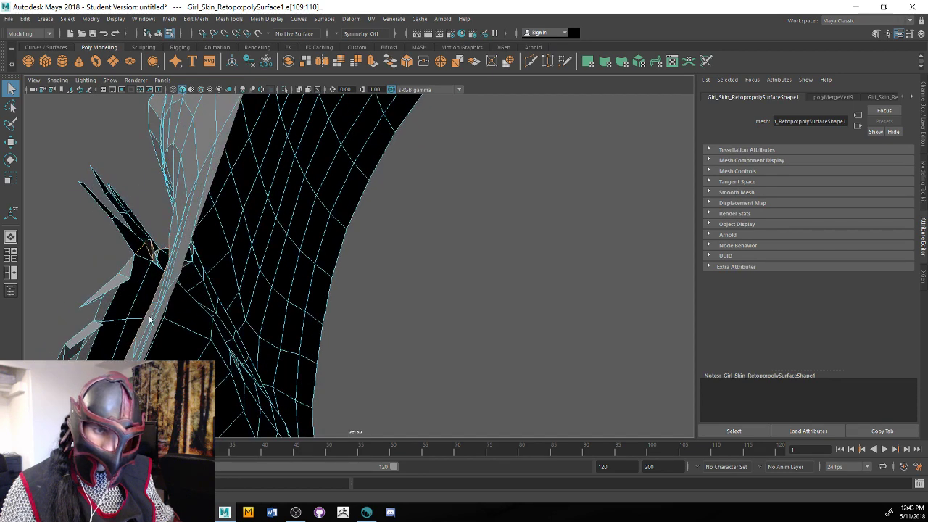
pyautogui.click(130, 267)
pyautogui.keyDown('alt'); pyautogui.moveTo(130, 267); pyautogui.dragTo(187, 249); pyautogui.keyUp('alt')
pyautogui.keyDown('alt'); pyautogui.moveTo(209, 261); pyautogui.dragTo(363, 232); pyautogui.keyUp('alt')
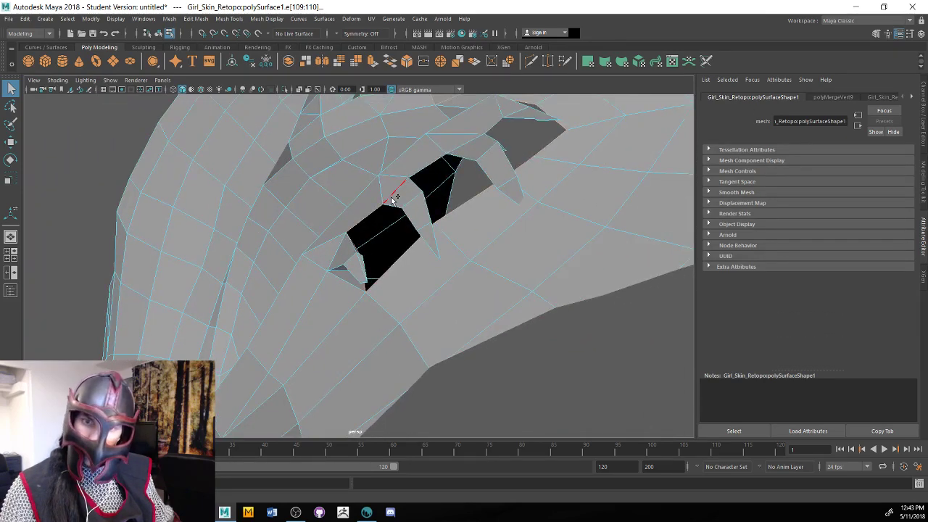
pyautogui.keyDown('alt'); pyautogui.moveTo(431, 169); pyautogui.dragTo(445, 232); pyautogui.keyUp('alt')
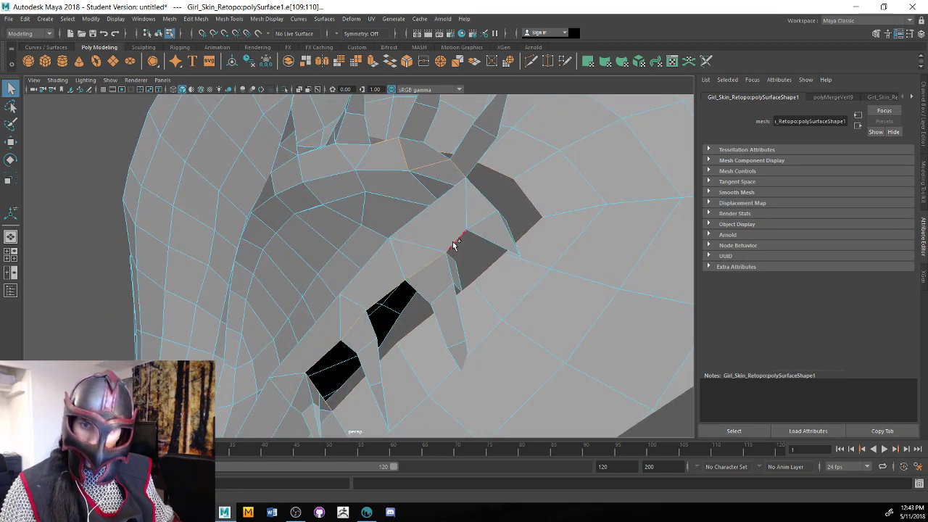
pyautogui.keyDown('alt'); pyautogui.moveTo(452, 245); pyautogui.dragTo(395, 284); pyautogui.keyUp('alt')
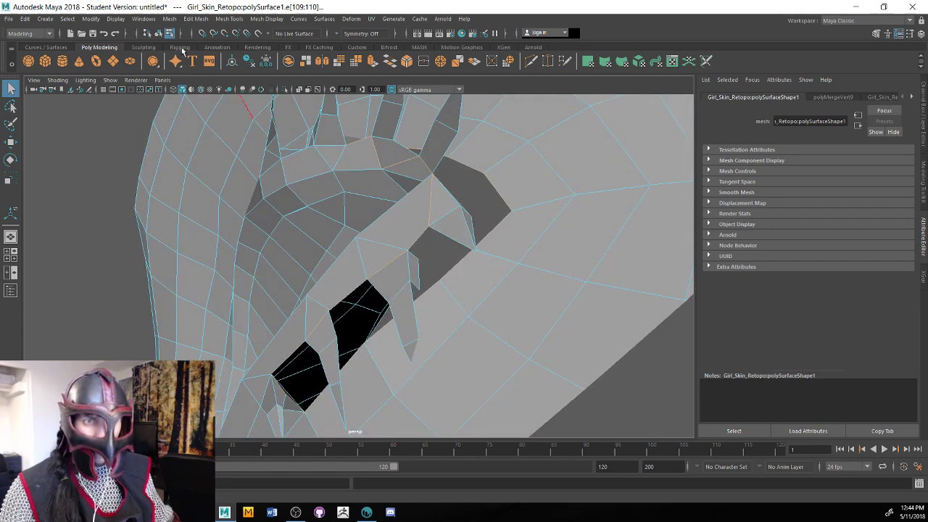
pyautogui.click(144, 18)
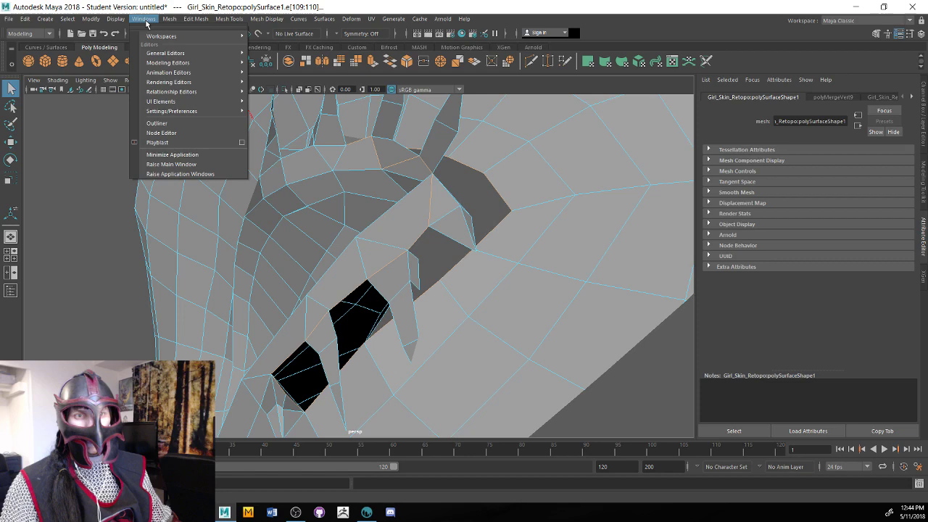
pyautogui.click(217, 87)
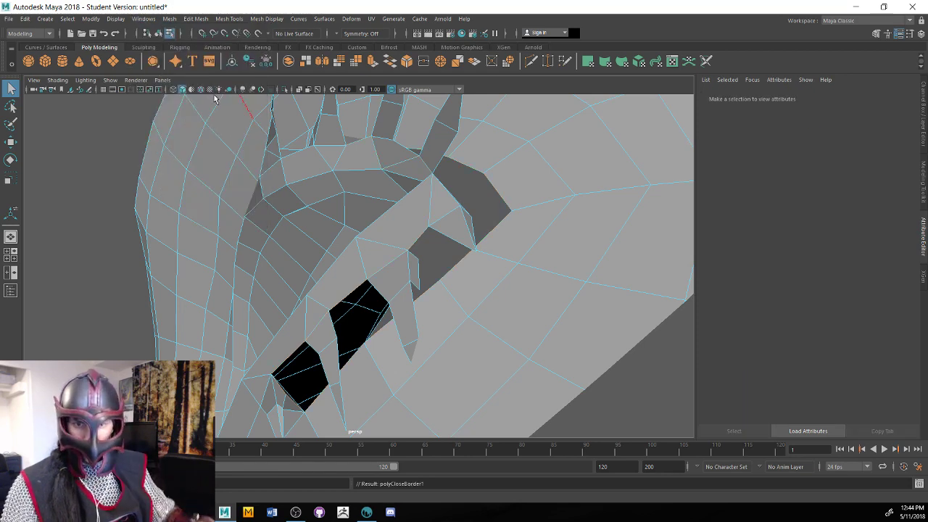
# Delete the stray face on the protruding flap beside the gap at the outer eye corner
pyautogui.moveTo(352, 265)
pyautogui.keyDown('alt'); pyautogui.mouseDown()
pyautogui.moveTo(342, 258)
pyautogui.moveTo(348, 249)
pyautogui.moveTo(365, 264)
pyautogui.moveTo(338, 259)
pyautogui.mouseUp(); pyautogui.keyUp('alt')
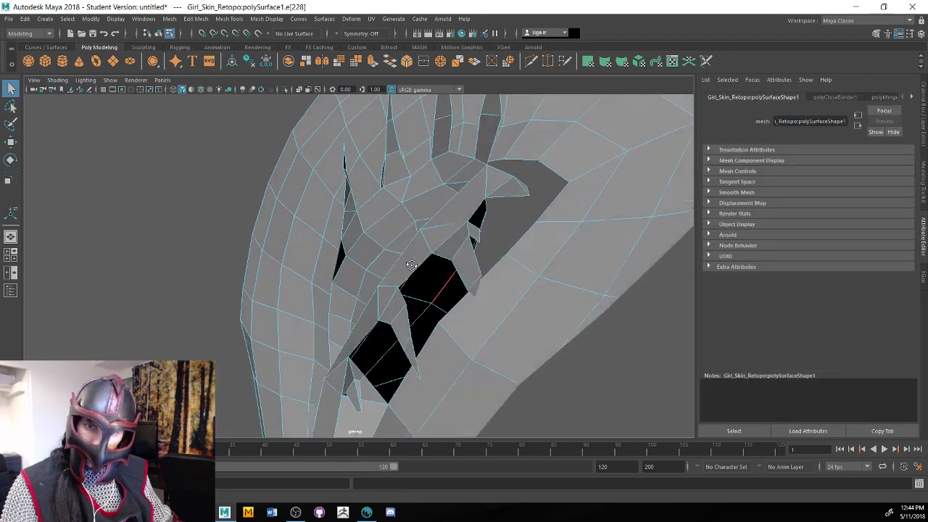
pyautogui.moveTo(419, 286)
pyautogui.keyDown('alt'); pyautogui.mouseDown()
pyautogui.moveTo(435, 259)
pyautogui.moveTo(417, 271)
pyautogui.mouseUp(); pyautogui.keyUp('alt')
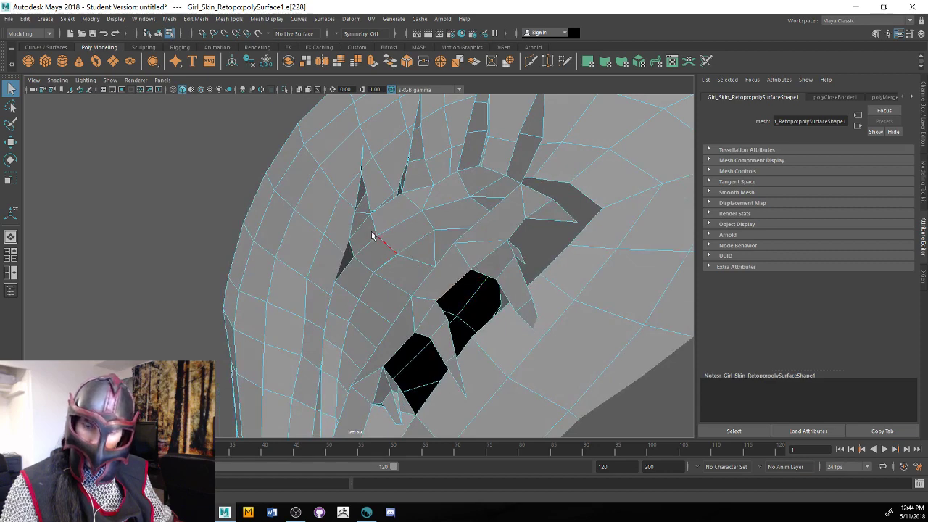
pyautogui.keyDown('alt'); pyautogui.moveTo(371, 235); pyautogui.dragTo(477, 276); pyautogui.keyUp('alt')
pyautogui.moveTo(461, 234); pyautogui.dragTo(457, 208, button='right')
pyautogui.keyDown('alt'); pyautogui.moveTo(457, 268); pyautogui.dragTo(417, 304); pyautogui.keyUp('alt')
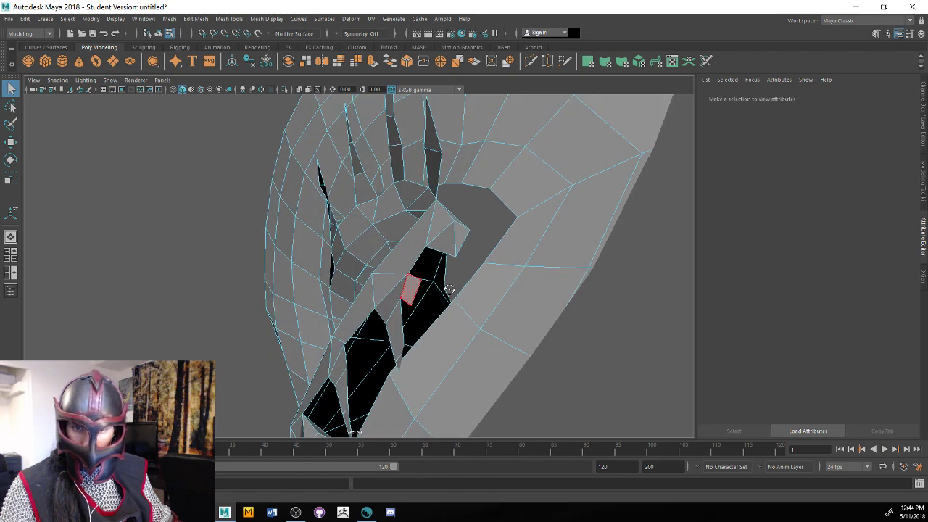
pyautogui.moveTo(408, 234); pyautogui.dragTo(406, 262, button='right')
pyautogui.keyDown('alt'); pyautogui.moveTo(368, 286); pyautogui.dragTo(347, 295); pyautogui.keyUp('alt')
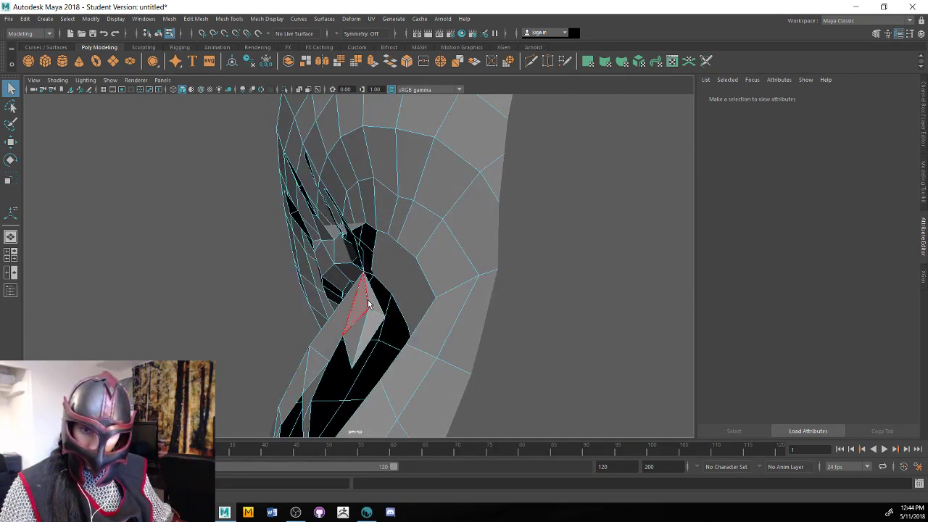
pyautogui.click(371, 321)
pyautogui.press('Delete')
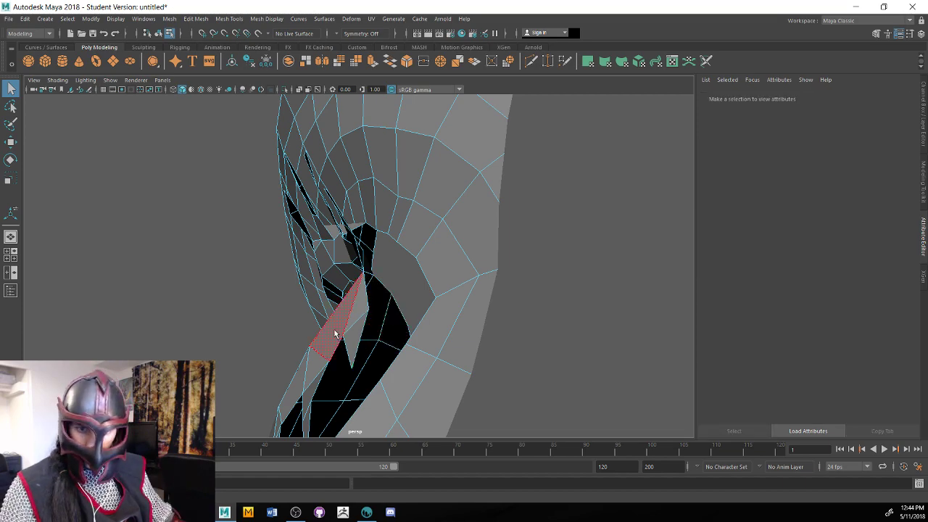
pyautogui.keyDown('alt'); pyautogui.moveTo(336, 334); pyautogui.dragTo(470, 315); pyautogui.keyUp('alt')
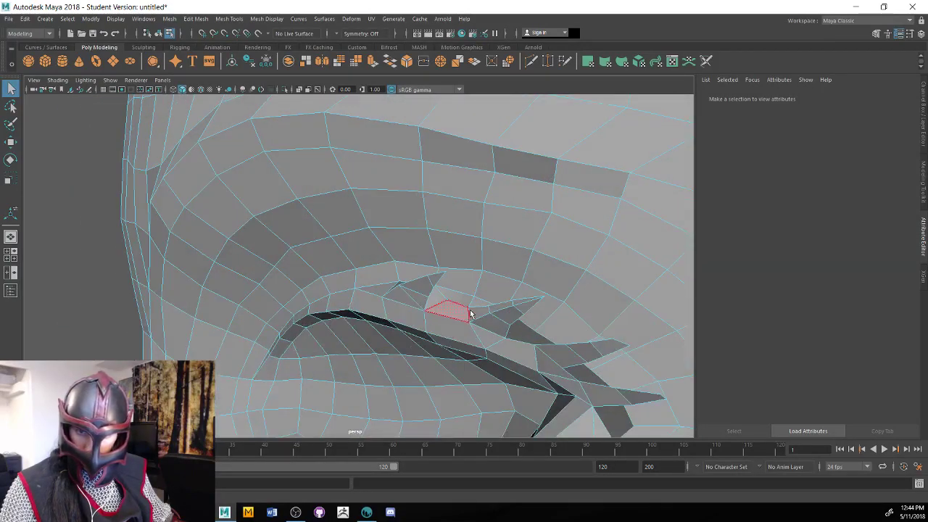
# Delete the stray faces forming the protruding flaps beside the upper eyelid gap
pyautogui.click(474, 315)
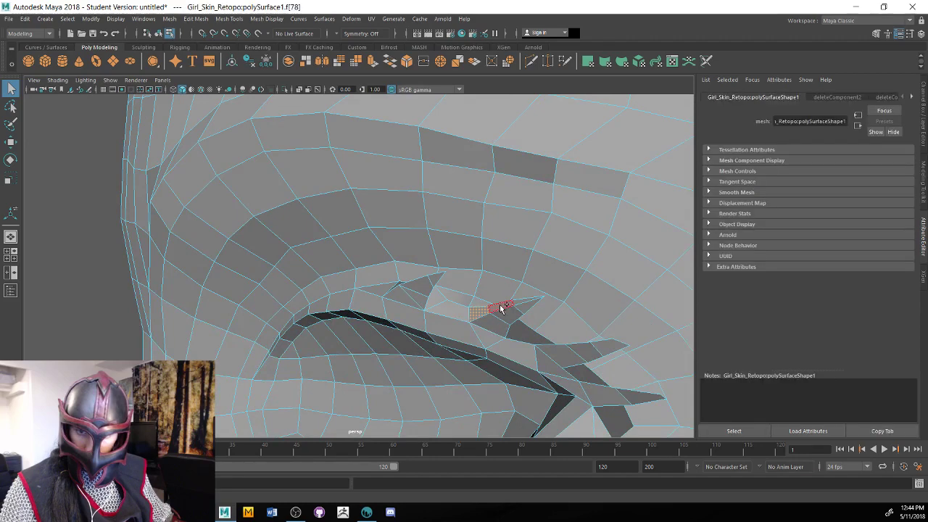
pyautogui.keyDown('shift'); pyautogui.click(500, 308); pyautogui.keyUp('shift')
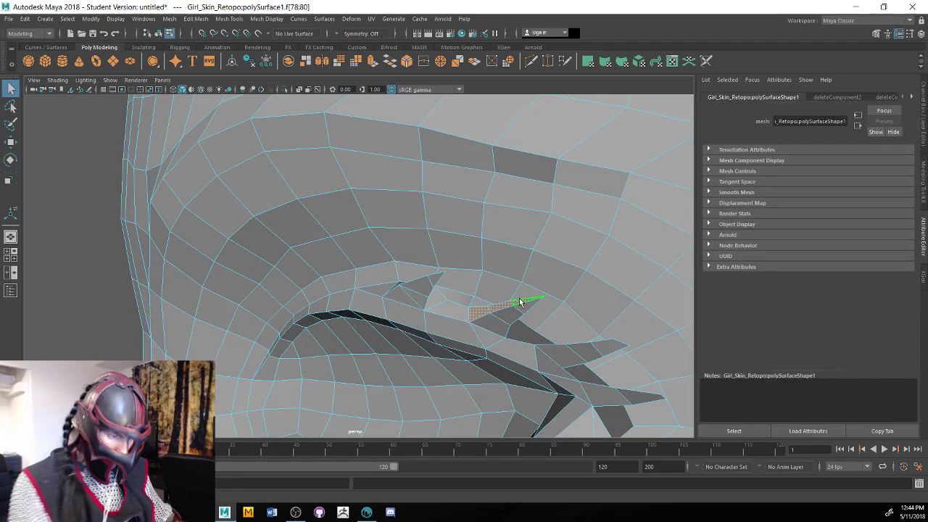
pyautogui.press('Delete')
pyautogui.keyDown('alt'); pyautogui.moveTo(511, 291); pyautogui.dragTo(507, 231); pyautogui.keyUp('alt')
pyautogui.click(288, 330)
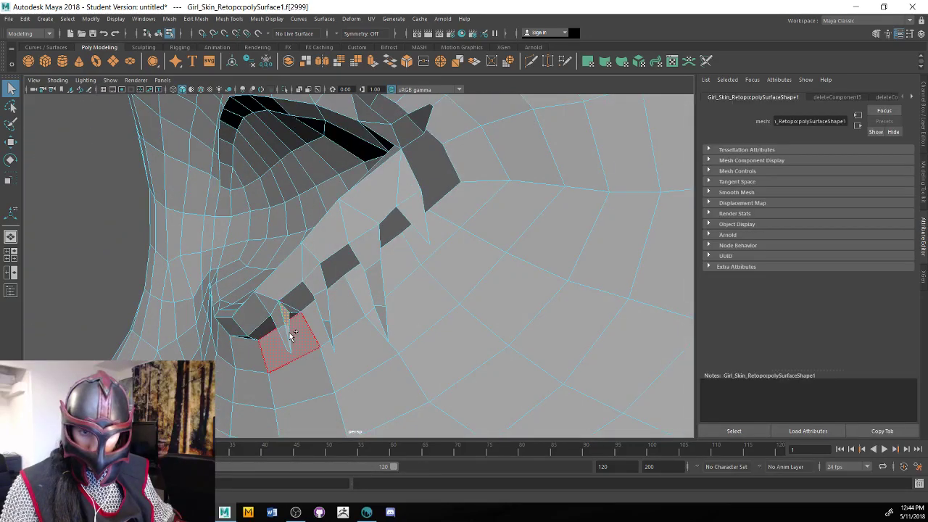
pyautogui.press('Delete')
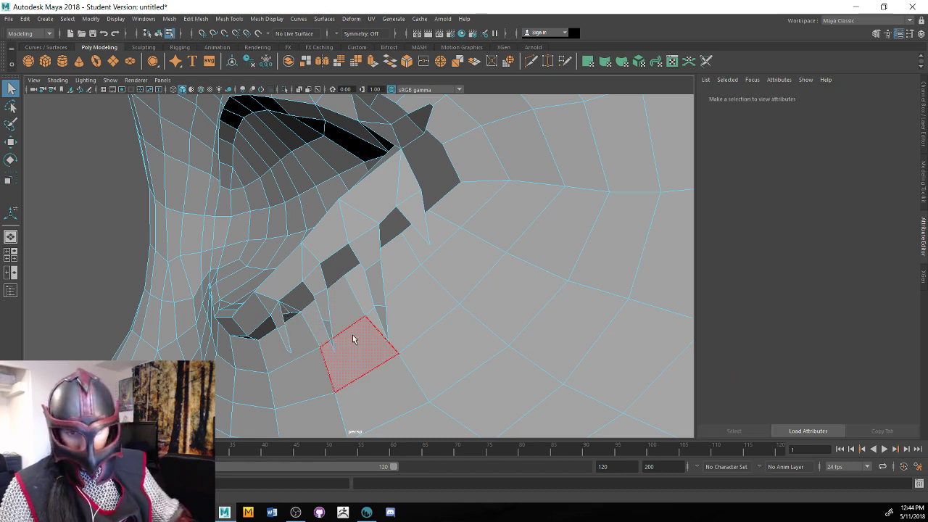
# Move the loose vertex at the eyelid gap onto the adjacent skin vertex and merge the overlapping pair
pyautogui.keyDown('alt'); pyautogui.moveTo(365, 334); pyautogui.dragTo(469, 338); pyautogui.keyUp('alt')
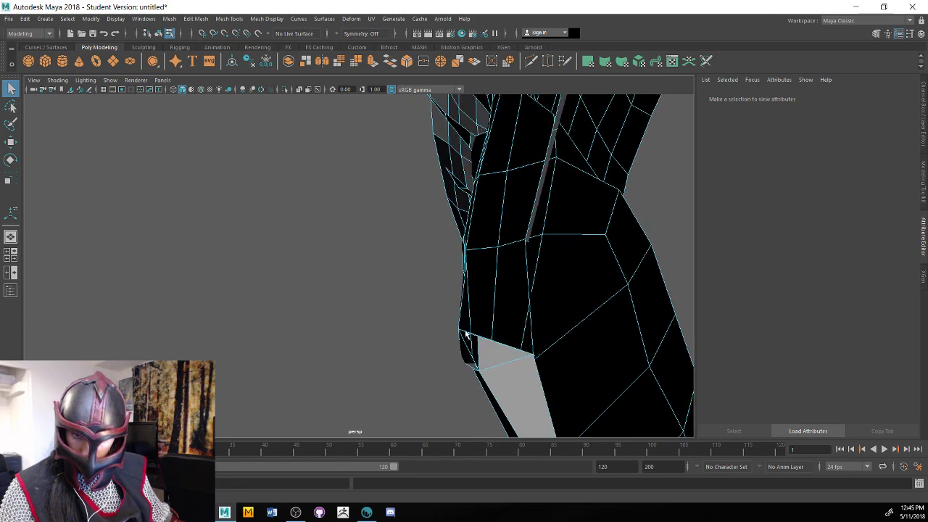
pyautogui.rightClick(475, 340)
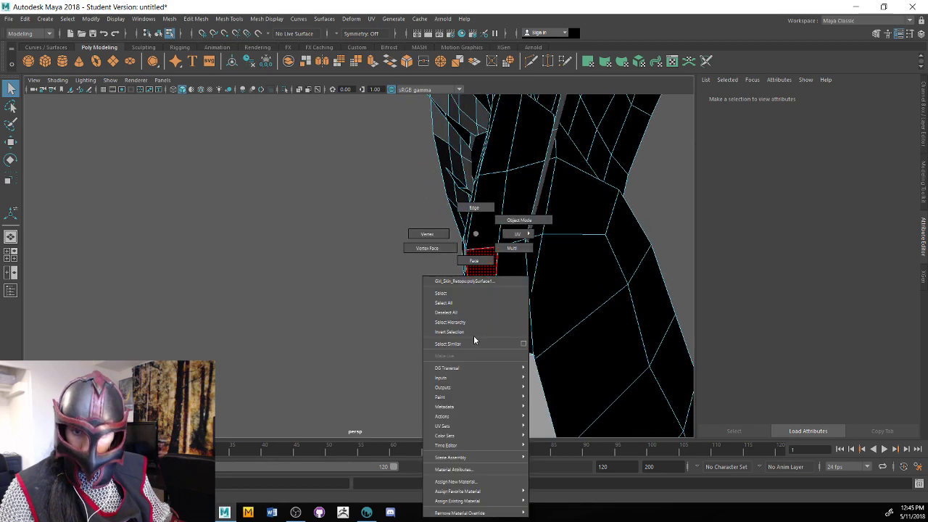
pyautogui.moveTo(474, 337); pyautogui.dragTo(442, 336, button='right')
pyautogui.click(476, 336)
pyautogui.press('w')
pyautogui.moveTo(477, 336); pyautogui.dragTo(461, 371)
pyautogui.click(464, 372)
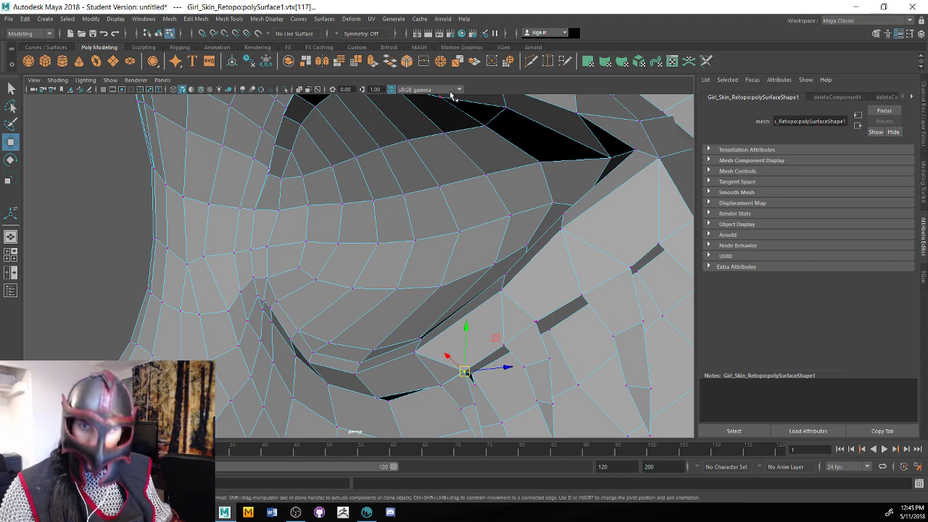
pyautogui.click(474, 61)
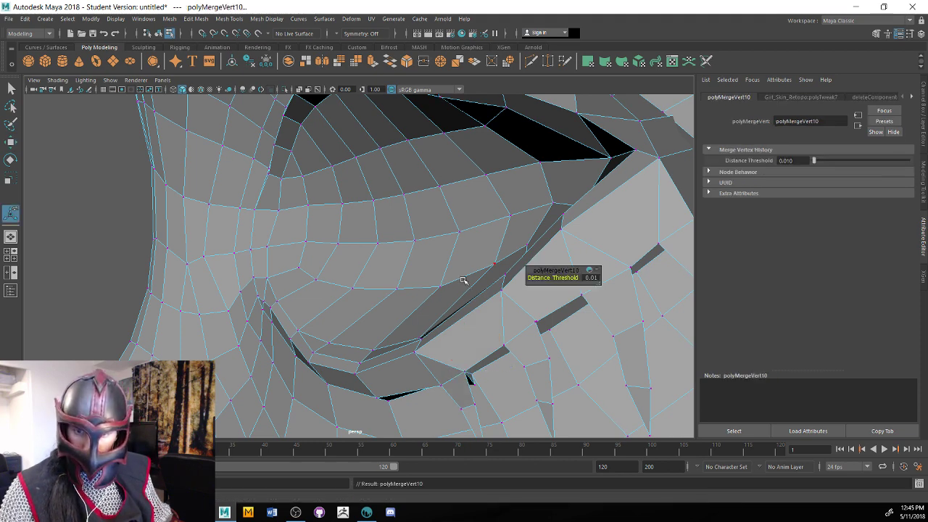
# Delete the stray face attached to the loose vertex near the outer eye corner
pyautogui.keyDown('alt'); pyautogui.moveTo(442, 172); pyautogui.dragTo(433, 271); pyautogui.keyUp('alt')
pyautogui.press('w')
pyautogui.click(384, 200)
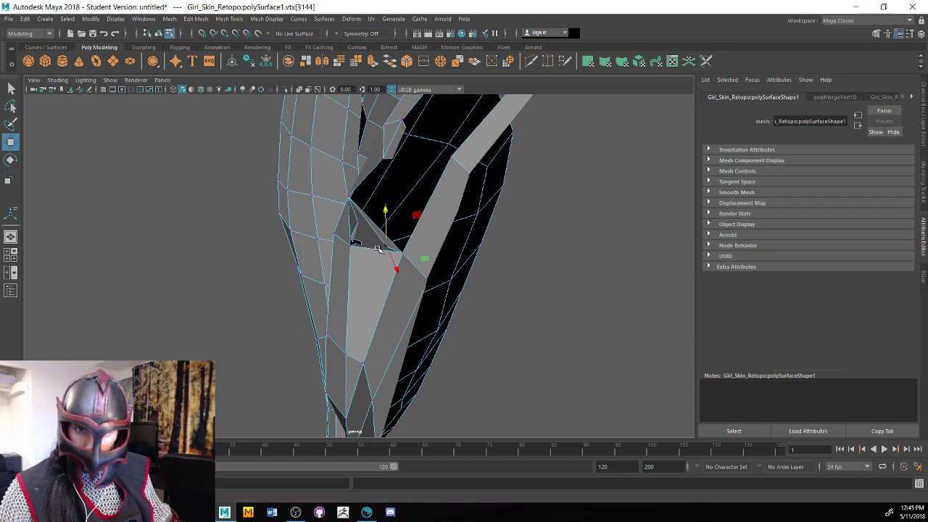
pyautogui.press('F11')
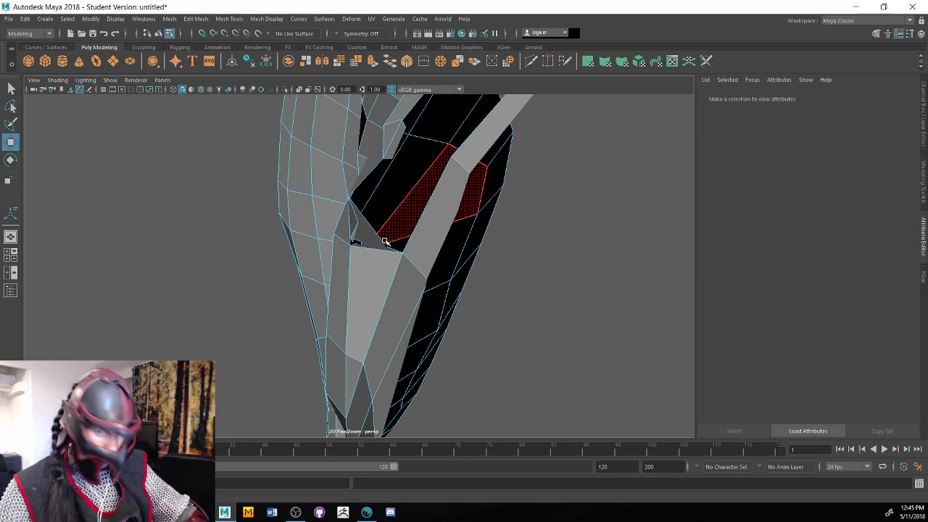
# Move the loose vertex at the outer eye corner onto its neighbouring border vertex and merge them
pyautogui.keyDown('alt'); pyautogui.moveTo(385, 241); pyautogui.dragTo(453, 234); pyautogui.keyUp('alt')
pyautogui.moveTo(447, 232); pyautogui.dragTo(406, 228, button='right')
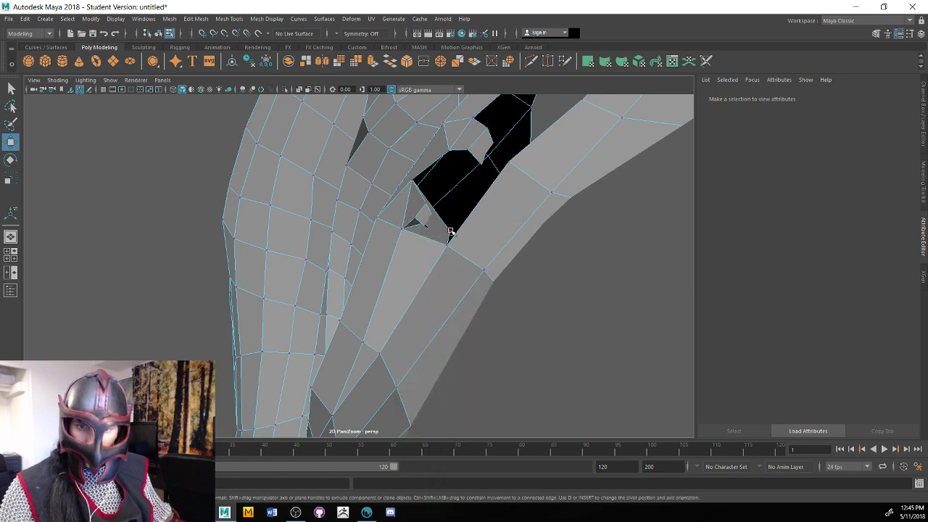
pyautogui.click(450, 232)
pyautogui.keyDown('alt'); pyautogui.moveTo(450, 232); pyautogui.dragTo(499, 266); pyautogui.keyUp('alt')
pyautogui.click(499, 268)
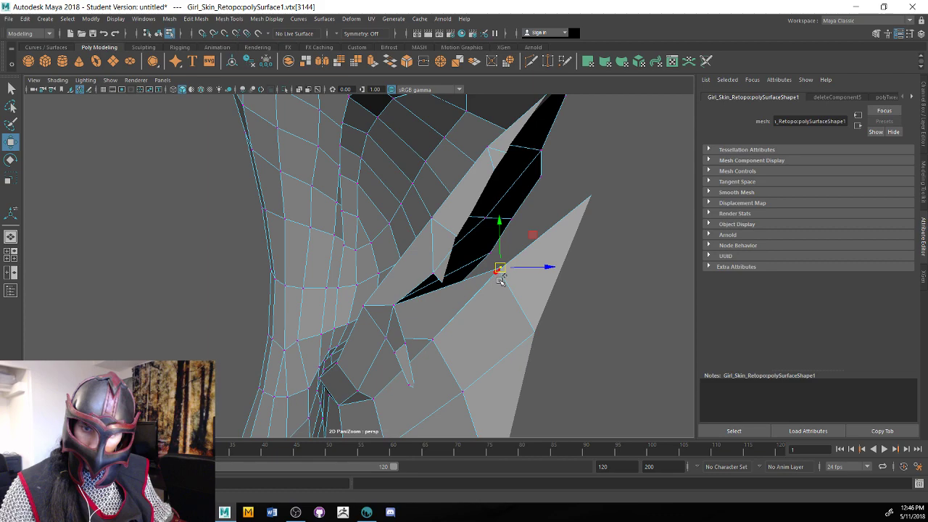
pyautogui.click(424, 61)
# Delete the stray triangular face beside the dark hole at the outer eye corner
pyautogui.keyDown('alt'); pyautogui.moveTo(435, 205); pyautogui.dragTo(516, 267); pyautogui.keyUp('alt')
pyautogui.moveTo(545, 235); pyautogui.dragTo(544, 259, button='right')
pyautogui.click(544, 278)
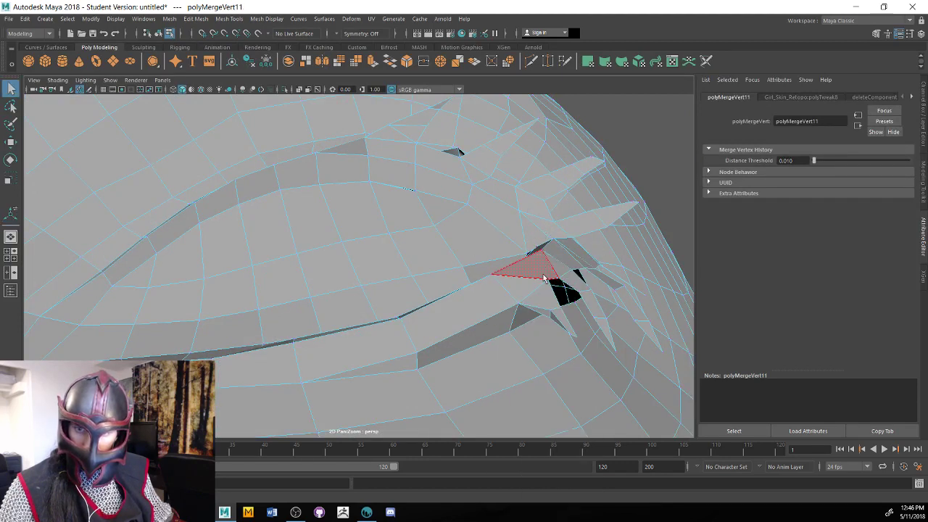
pyautogui.press('Delete')
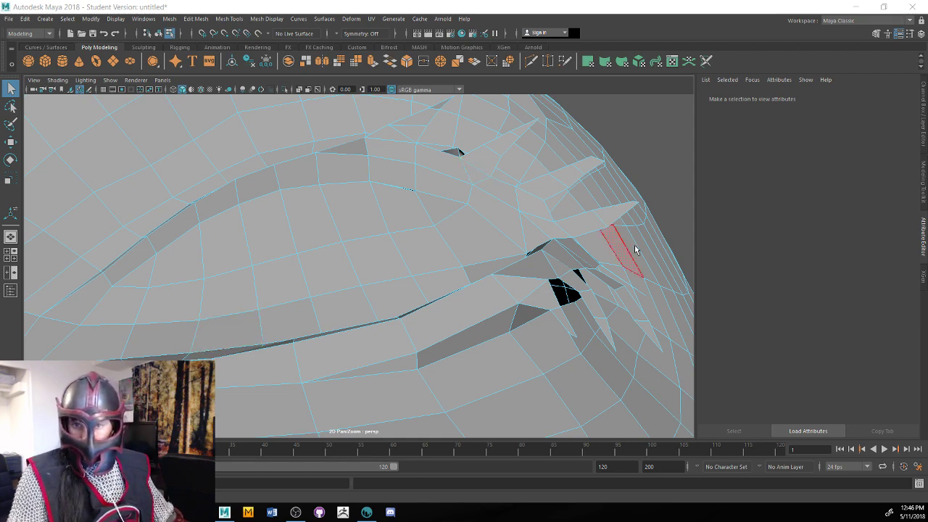
# Extrude the eyelid strip's open border edge at the outer eye corner across the gap toward the skin
pyautogui.keyDown('alt'); pyautogui.moveTo(658, 191); pyautogui.dragTo(412, 234); pyautogui.keyUp('alt')
pyautogui.moveTo(411, 234); pyautogui.dragTo(412, 263, button='right')
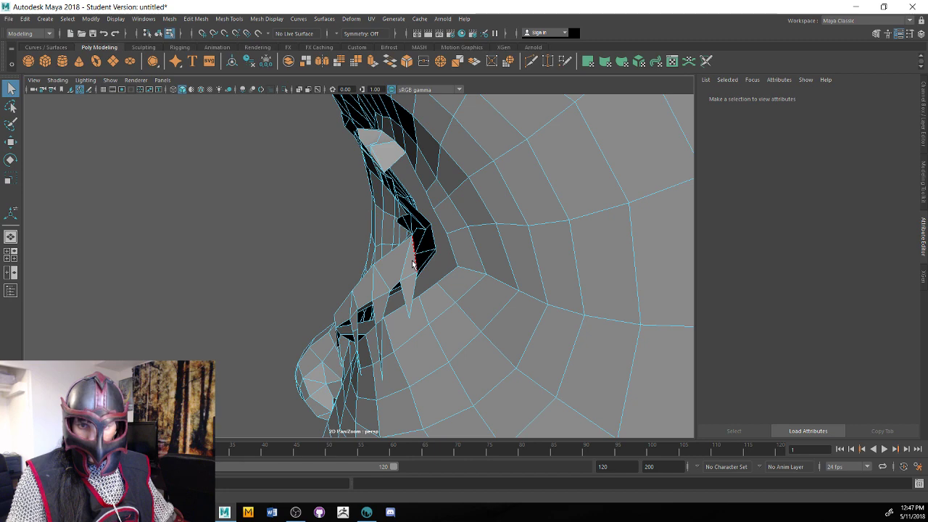
pyautogui.click(412, 263)
pyautogui.keyDown('alt'); pyautogui.moveTo(411, 264); pyautogui.dragTo(449, 239); pyautogui.keyUp('alt')
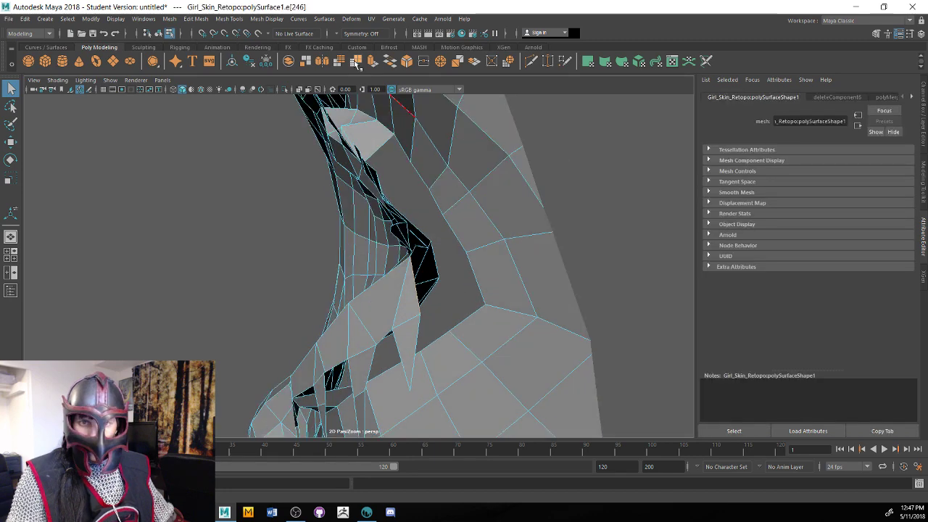
pyautogui.click(356, 62)
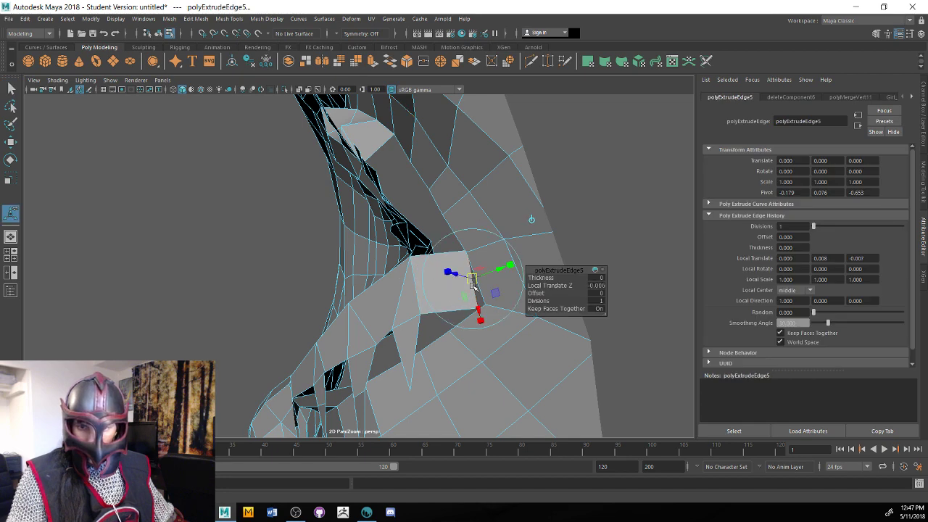
pyautogui.keyDown('alt'); pyautogui.moveTo(471, 272); pyautogui.dragTo(463, 296); pyautogui.keyUp('alt')
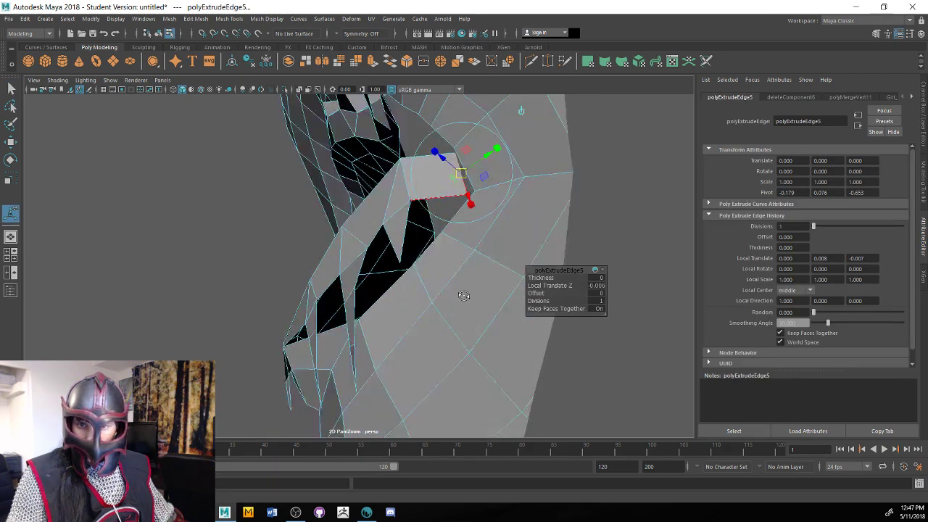
pyautogui.keyDown('alt'); pyautogui.moveTo(464, 296); pyautogui.dragTo(433, 280); pyautogui.keyUp('alt')
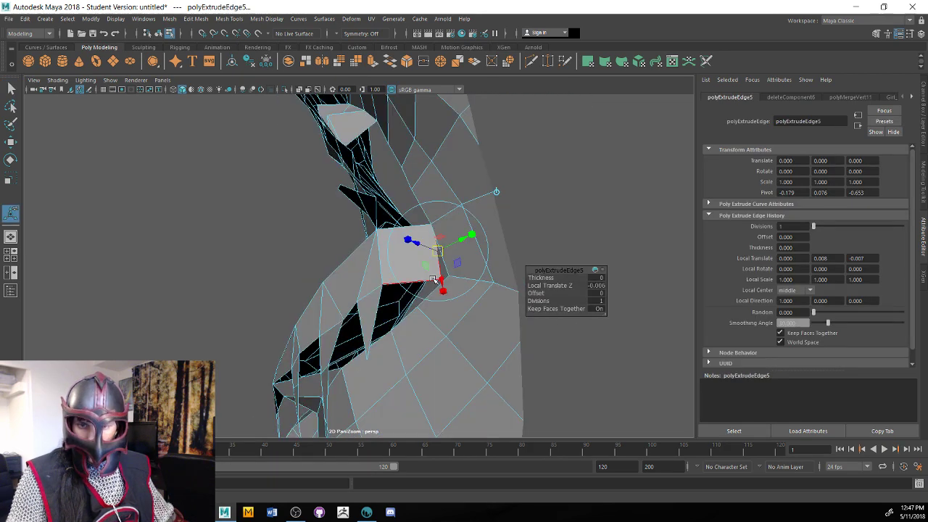
# Align the extruded face's two free corner vertices with the skin border vertices and merge each overlapping pair
pyautogui.press('F9')
pyautogui.click(435, 274)
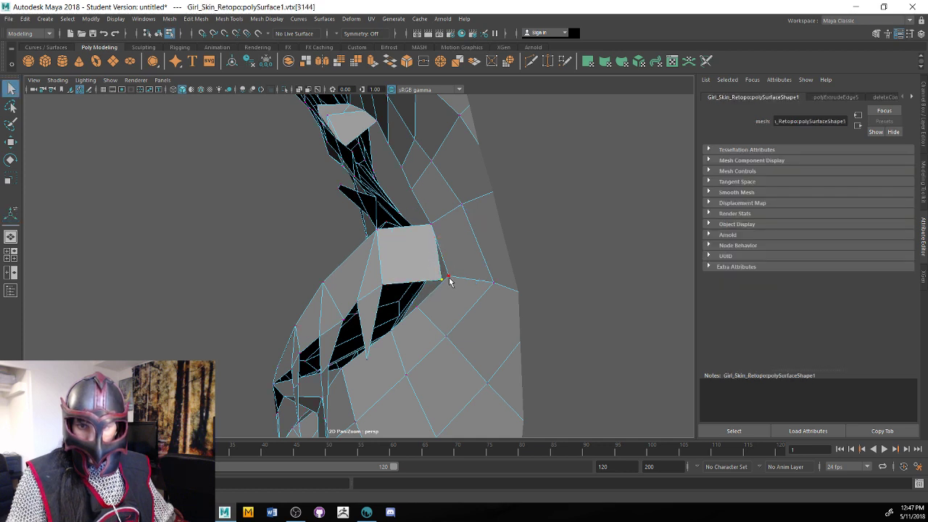
pyautogui.press('w')
pyautogui.moveTo(443, 280); pyautogui.dragTo(437, 263)
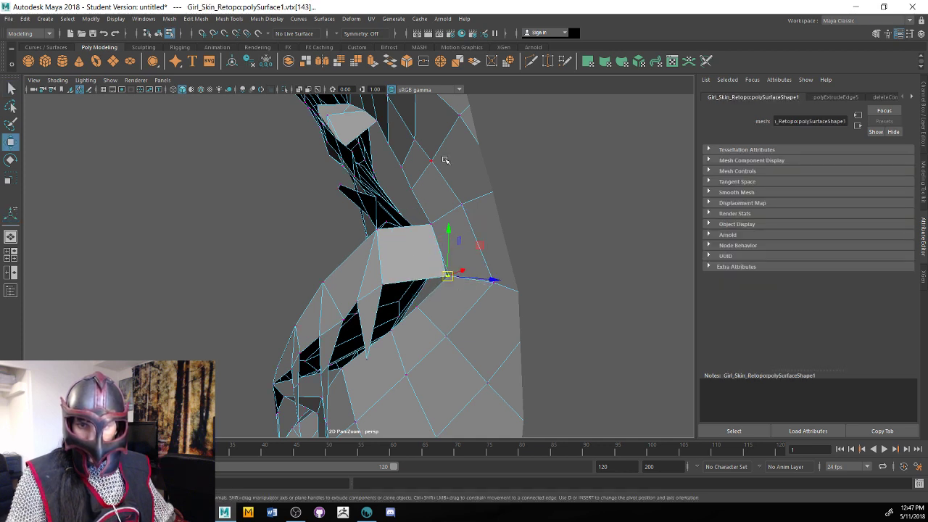
pyautogui.click(424, 64)
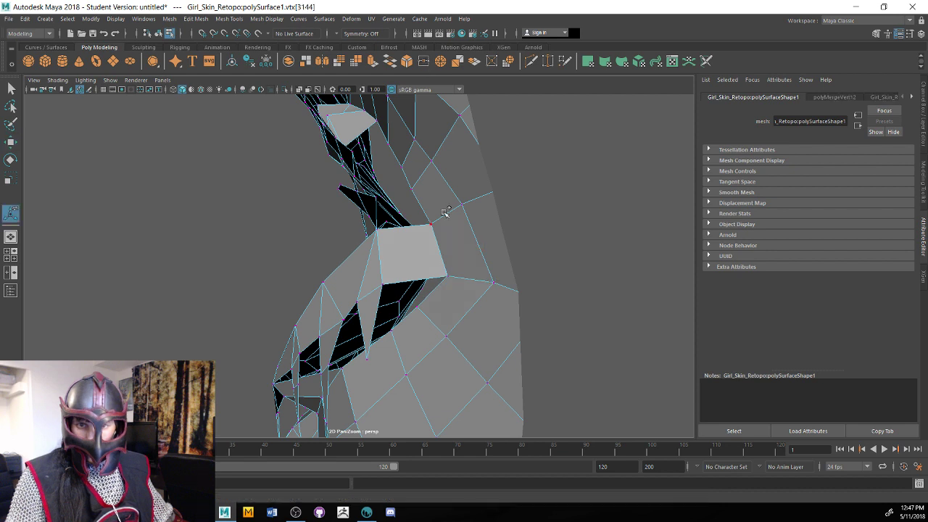
pyautogui.click(413, 66)
# Extrude the next open skin border edge above the new face across the gap toward the eyelid strip
pyautogui.keyDown('alt'); pyautogui.moveTo(433, 238); pyautogui.dragTo(355, 244); pyautogui.keyUp('alt')
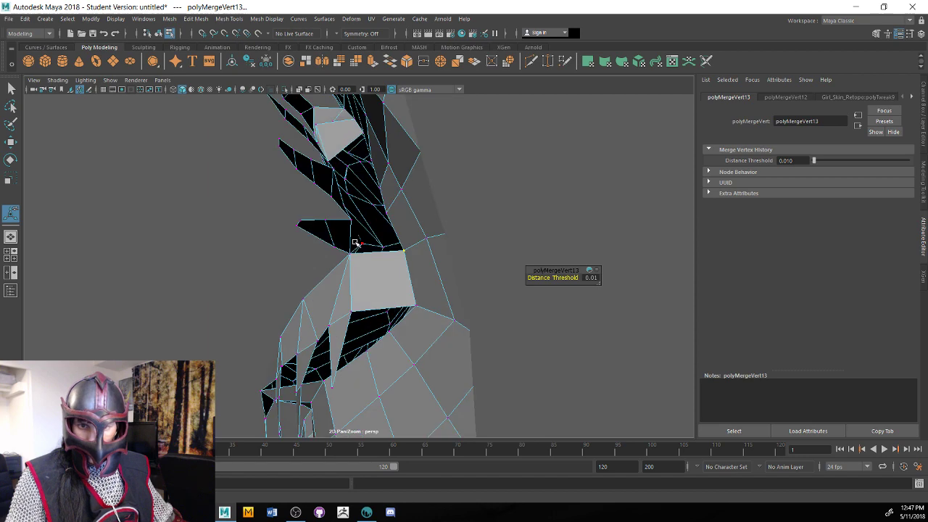
pyautogui.moveTo(375, 234); pyautogui.dragTo(376, 208, button='right')
pyautogui.moveTo(403, 279)
pyautogui.keyDown('alt'); pyautogui.mouseDown()
pyautogui.moveTo(431, 292)
pyautogui.moveTo(379, 237)
pyautogui.moveTo(383, 224)
pyautogui.moveTo(358, 221)
pyautogui.moveTo(398, 242)
pyautogui.moveTo(384, 244)
pyautogui.moveTo(389, 280)
pyautogui.mouseUp(); pyautogui.keyUp('alt')
pyautogui.click(389, 280)
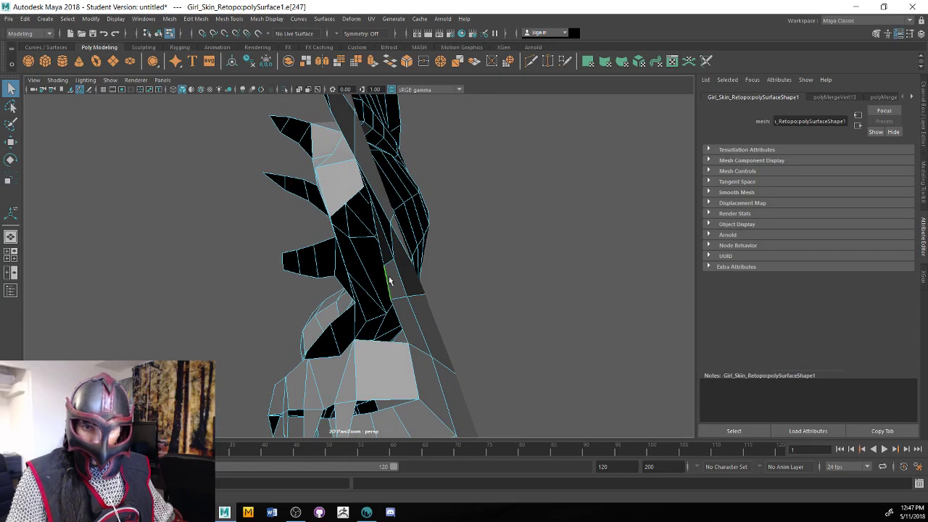
pyautogui.hotkey('ctrl', 'e')
pyautogui.keyDown('alt'); pyautogui.moveTo(384, 270); pyautogui.dragTo(278, 258); pyautogui.keyUp('alt')
# Merge both free corner vertices of the second extruded face with the matching eyelid strip vertices
pyautogui.moveTo(334, 255); pyautogui.dragTo(298, 238, button='right')
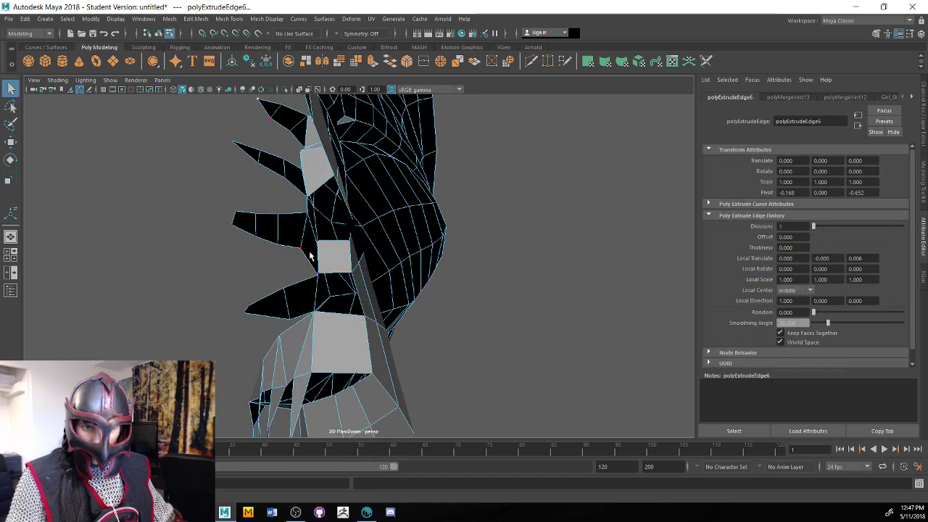
pyautogui.click(327, 272)
pyautogui.keyDown('alt'); pyautogui.moveTo(327, 272); pyautogui.dragTo(353, 273); pyautogui.keyUp('alt')
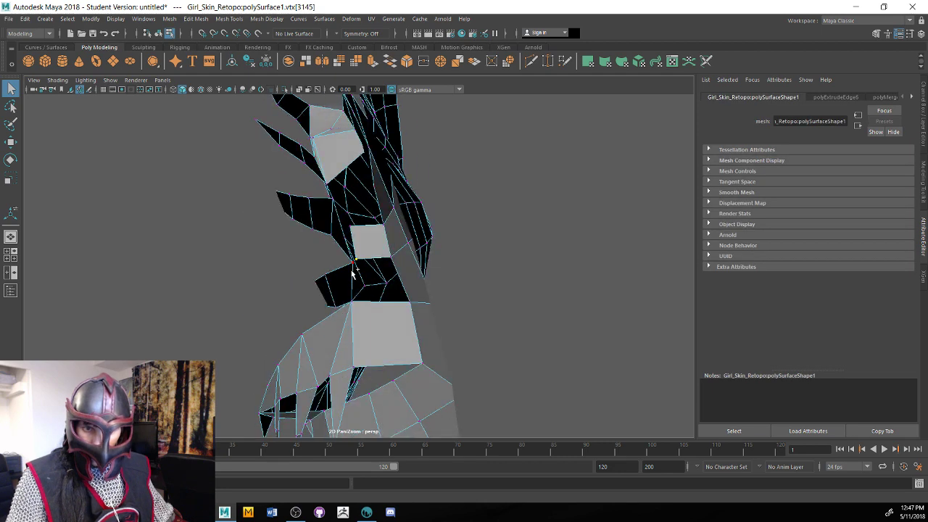
pyautogui.keyDown('shift'); pyautogui.click(353, 271); pyautogui.keyUp('shift')
pyautogui.keyDown('shift'); pyautogui.moveTo(353, 271); pyautogui.dragTo(355, 223, button='right'); pyautogui.keyUp('shift')
pyautogui.keyDown('alt'); pyautogui.moveTo(355, 224); pyautogui.dragTo(350, 234); pyautogui.keyUp('alt')
pyautogui.click(339, 271)
pyautogui.keyDown('shift'); pyautogui.click(344, 270); pyautogui.keyUp('shift')
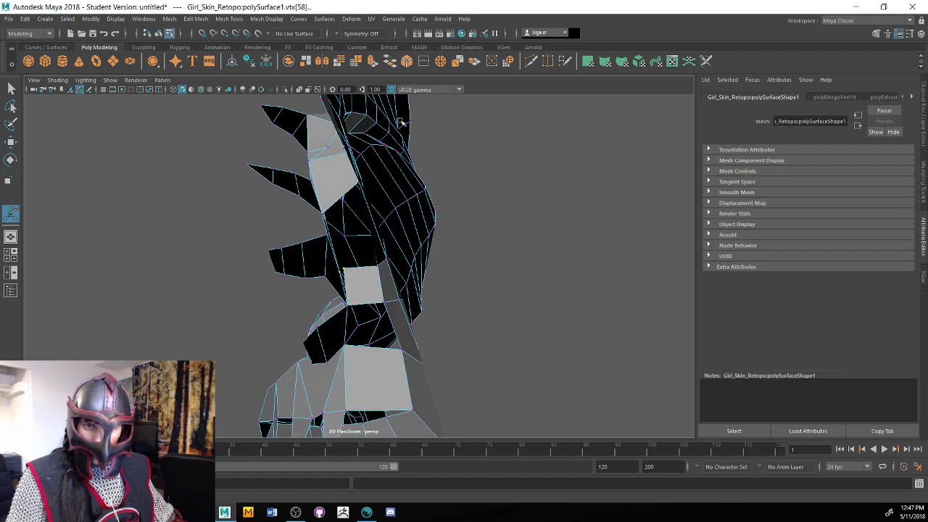
pyautogui.click(424, 62)
pyautogui.moveTo(391, 233); pyautogui.dragTo(396, 212, button='right')
pyautogui.click(392, 270)
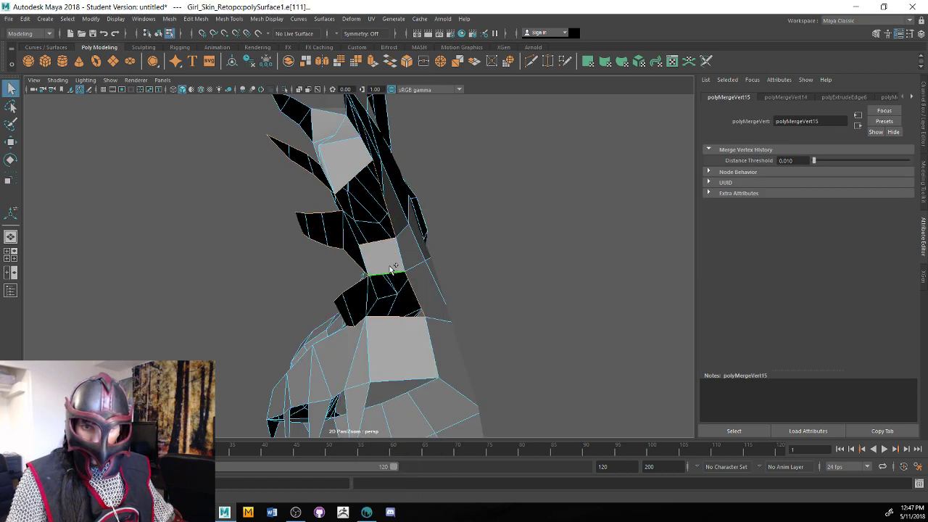
pyautogui.click(410, 292)
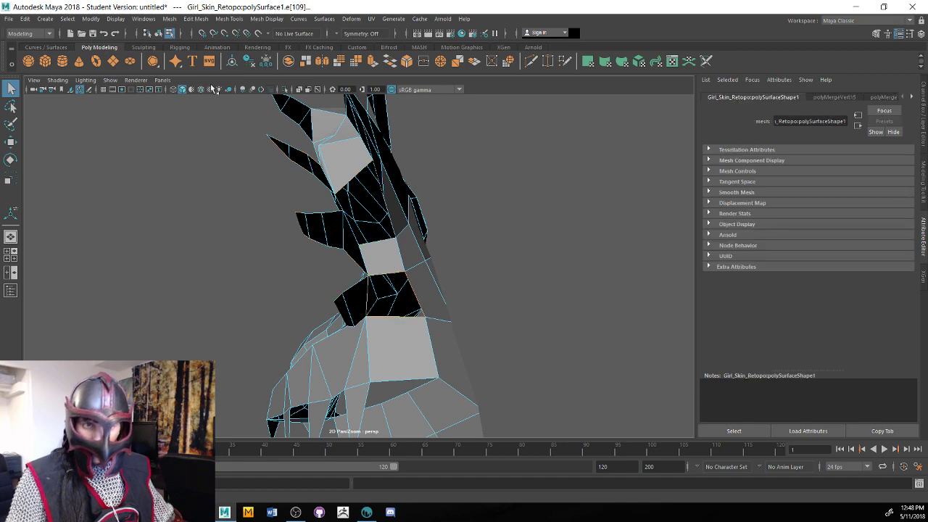
pyautogui.click(170, 18)
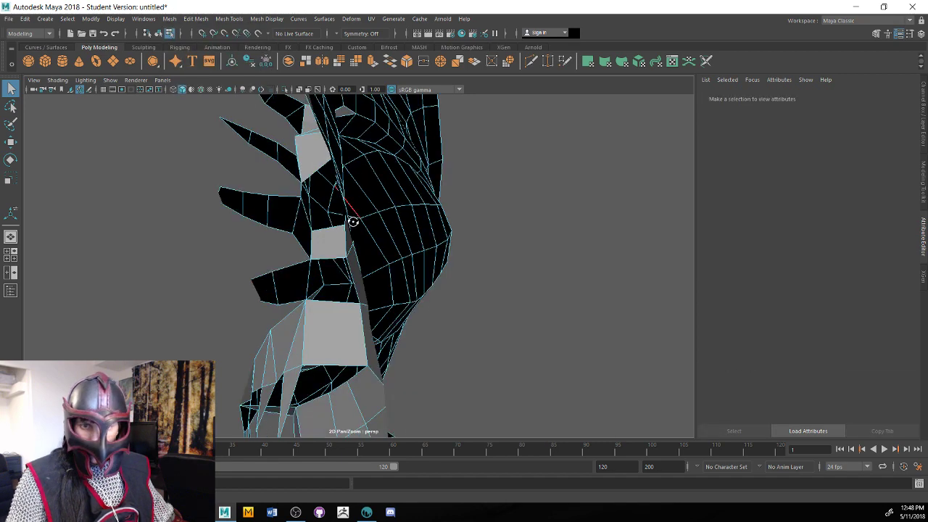
pyautogui.keyDown('alt'); pyautogui.moveTo(353, 219); pyautogui.dragTo(357, 253); pyautogui.keyUp('alt')
pyautogui.click(350, 232)
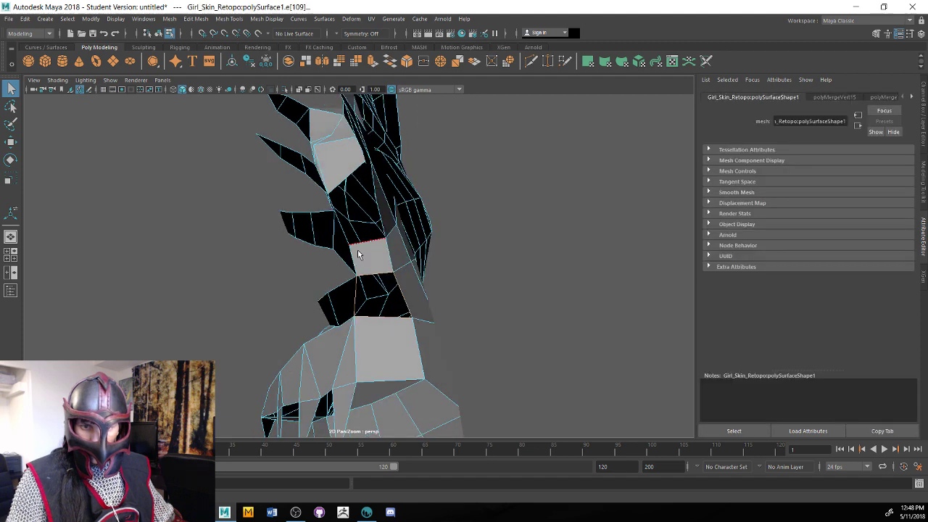
pyautogui.click(368, 260)
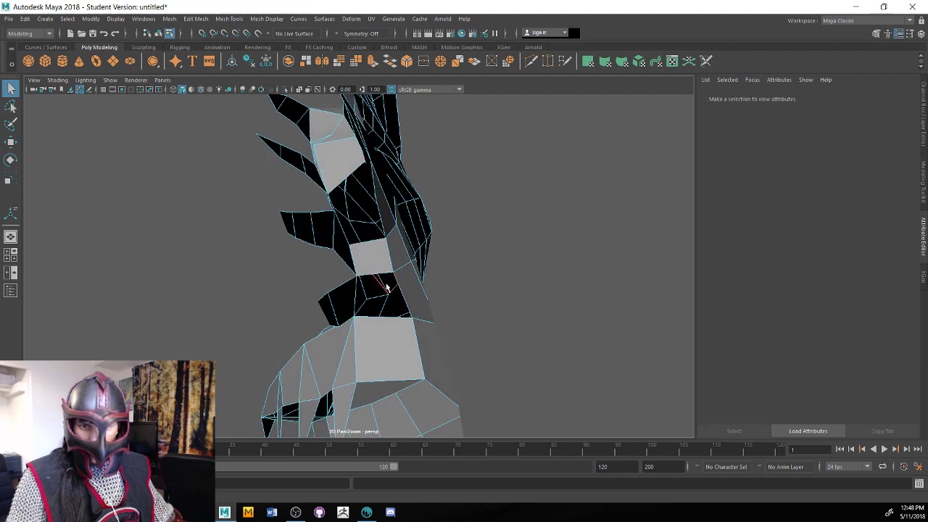
# Extrude the second bridging face's lower edge down across the remaining gap to the first bridging face
pyautogui.click(386, 288)
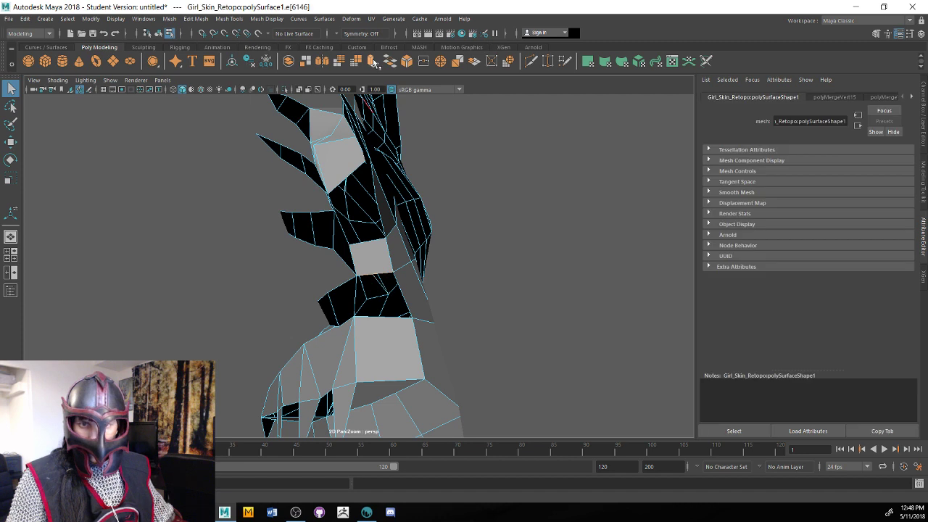
pyautogui.click(373, 61)
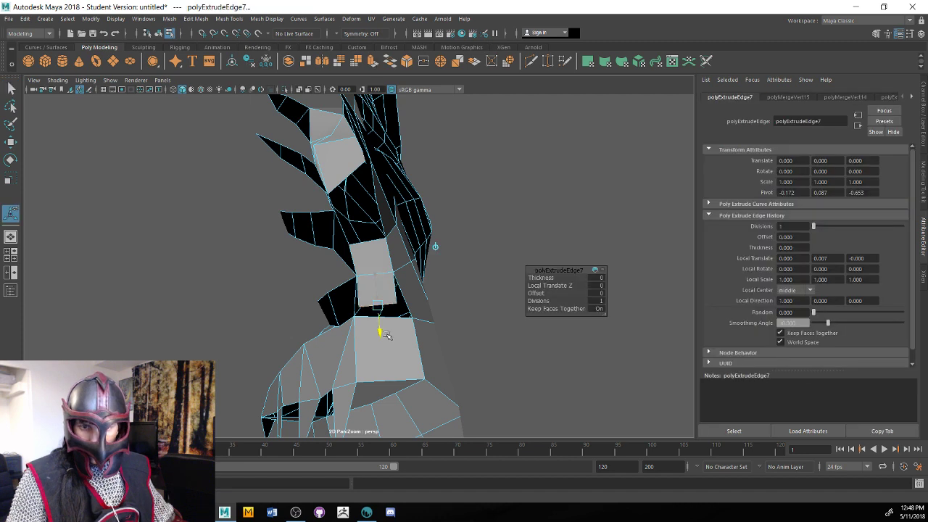
pyautogui.moveTo(386, 334); pyautogui.dragTo(372, 325)
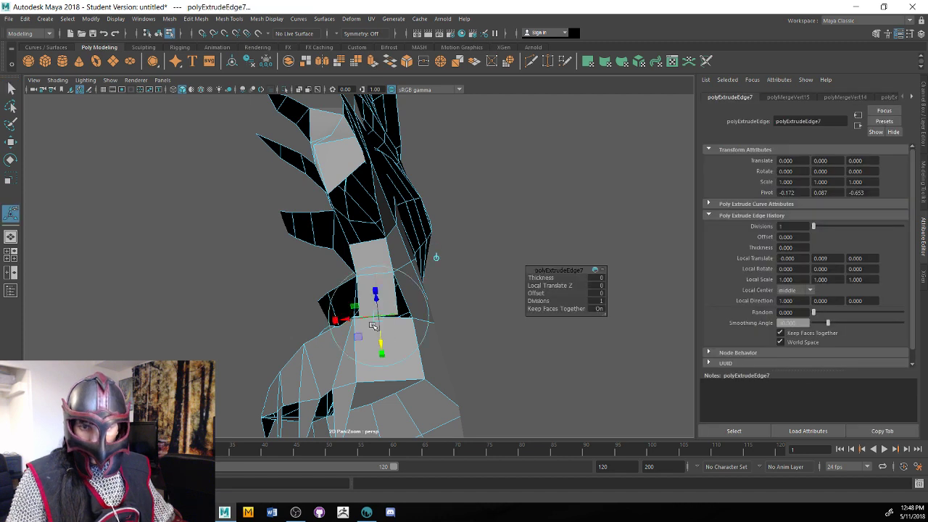
# Merge both lower corner vertices of the newest extruded face with the matching upper corners of the first bridging face
pyautogui.press('q')
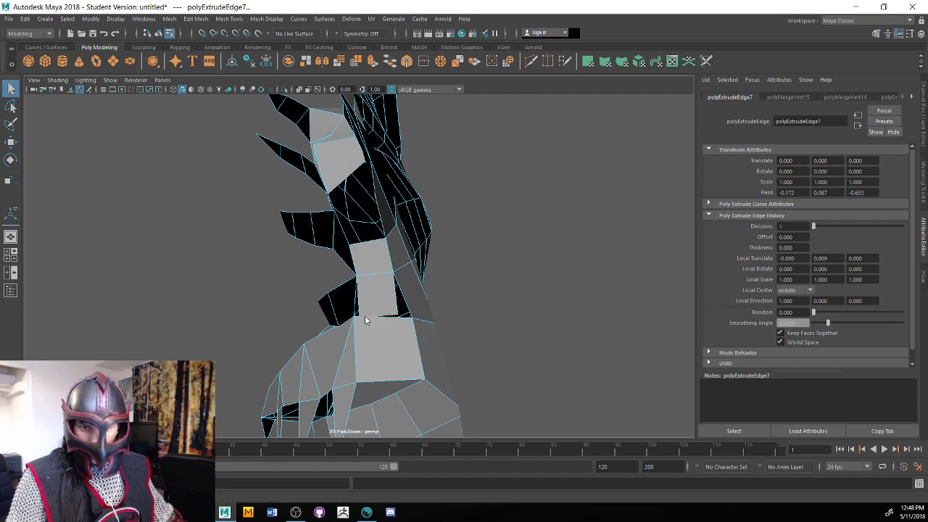
pyautogui.moveTo(364, 234); pyautogui.dragTo(357, 289, button='right')
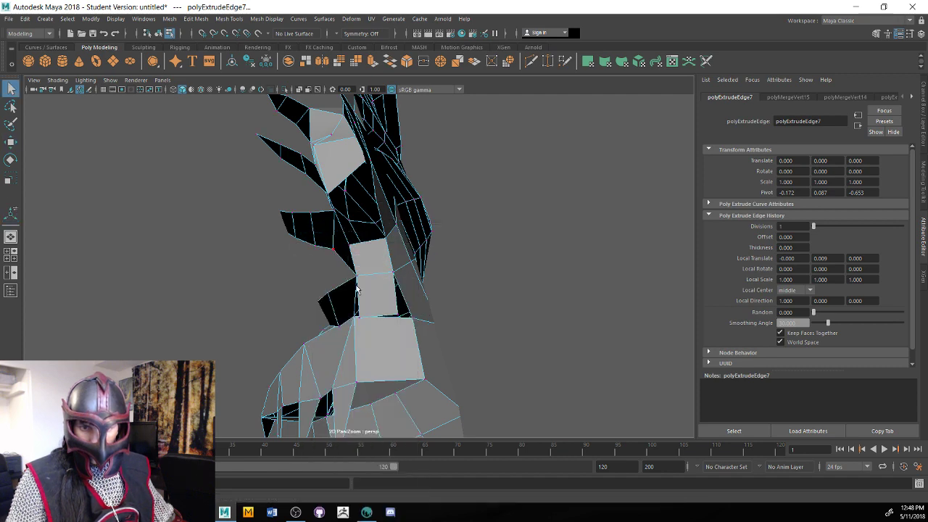
pyautogui.click(355, 325)
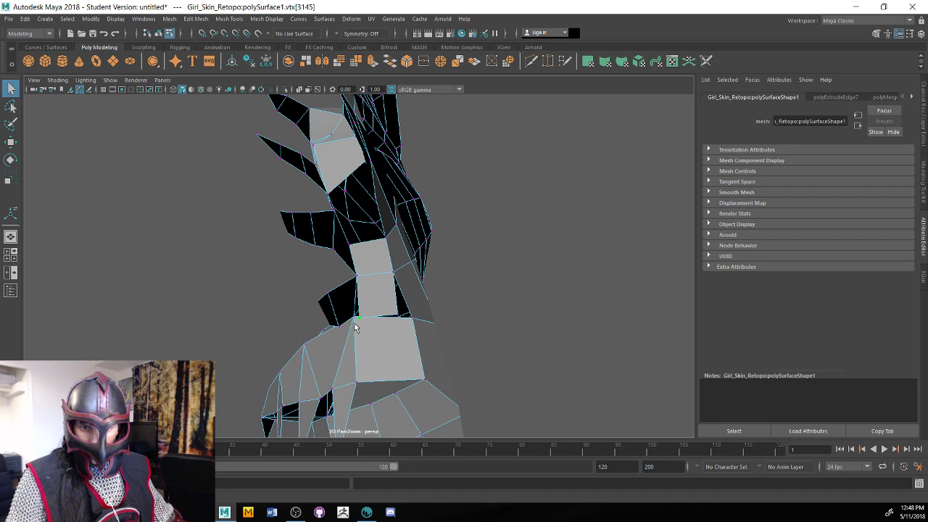
pyautogui.click(355, 325)
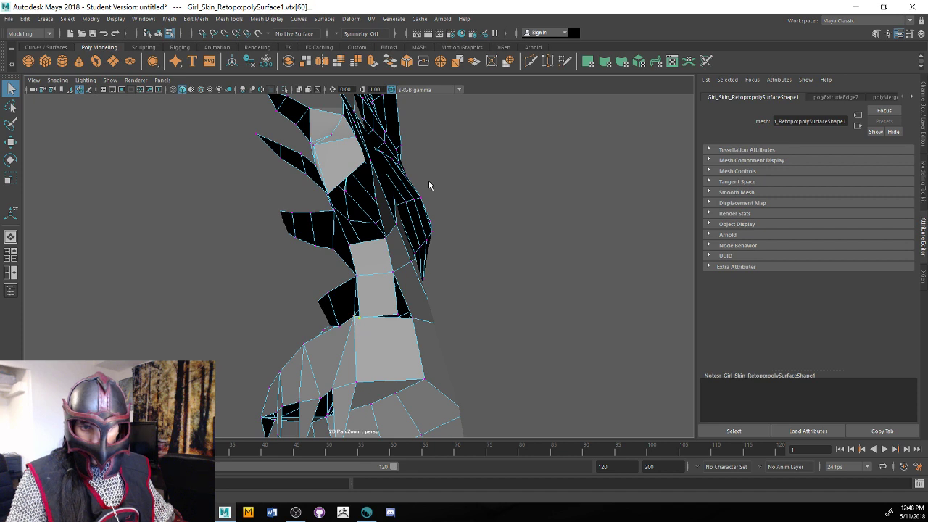
pyautogui.press('g')
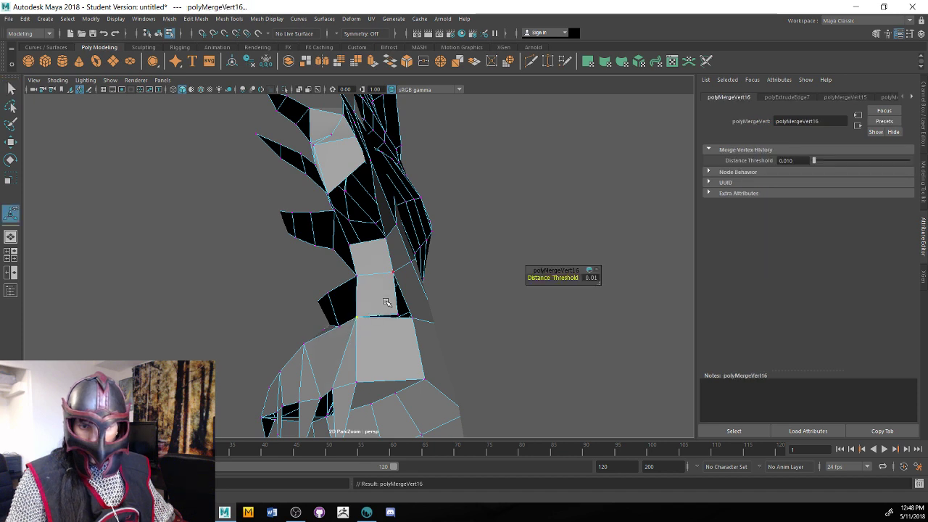
pyautogui.click(388, 304)
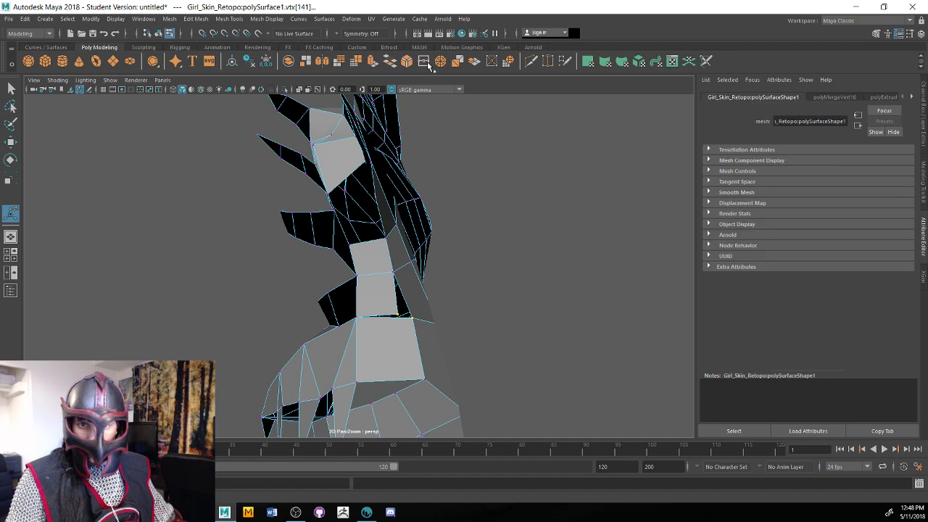
pyautogui.click(427, 67)
# Extrude the lower edge of the upper bright eyelid face down into the remaining gap and adjust its depth toward the skin border
pyautogui.keyDown('alt'); pyautogui.moveTo(372, 215); pyautogui.dragTo(360, 166); pyautogui.keyUp('alt')
pyautogui.press('q')
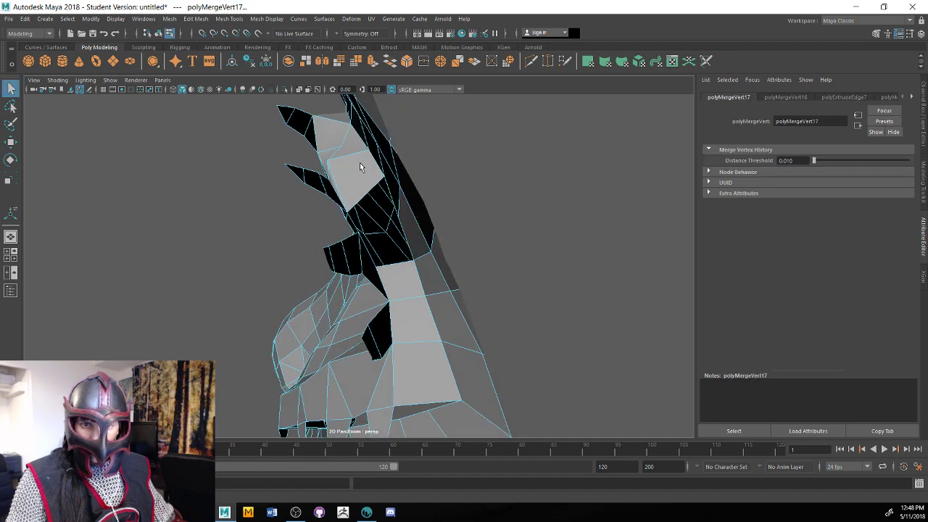
pyautogui.click(368, 191)
pyautogui.hotkey('ctrl', 'e')
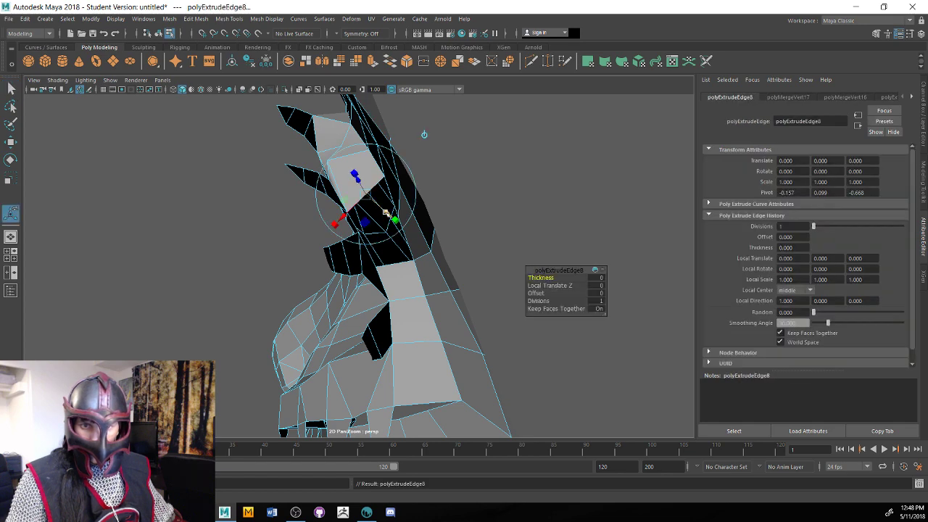
pyautogui.moveTo(384, 217); pyautogui.dragTo(362, 263)
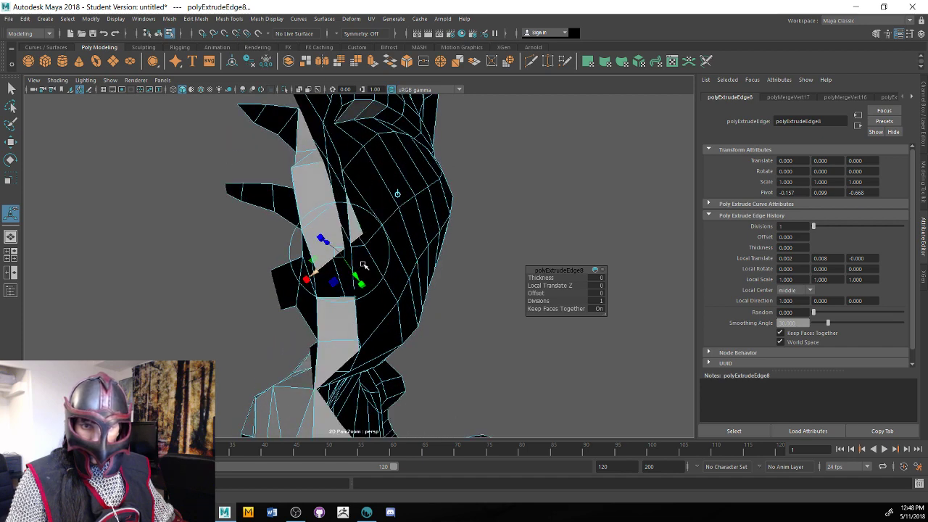
pyautogui.keyDown('alt'); pyautogui.moveTo(355, 269); pyautogui.dragTo(374, 274); pyautogui.keyUp('alt')
pyautogui.moveTo(316, 233)
pyautogui.mouseDown()
pyautogui.moveTo(311, 225)
pyautogui.moveTo(307, 248)
pyautogui.mouseUp()
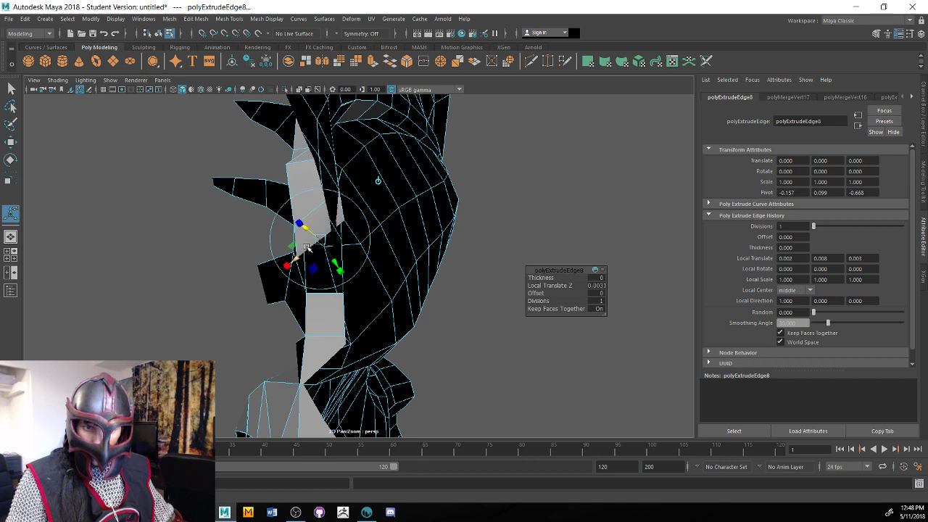
# Merge both free corner vertices of the new upper face with the nearest vertices of the surrounding skin border
pyautogui.press('q')
pyautogui.click(303, 258)
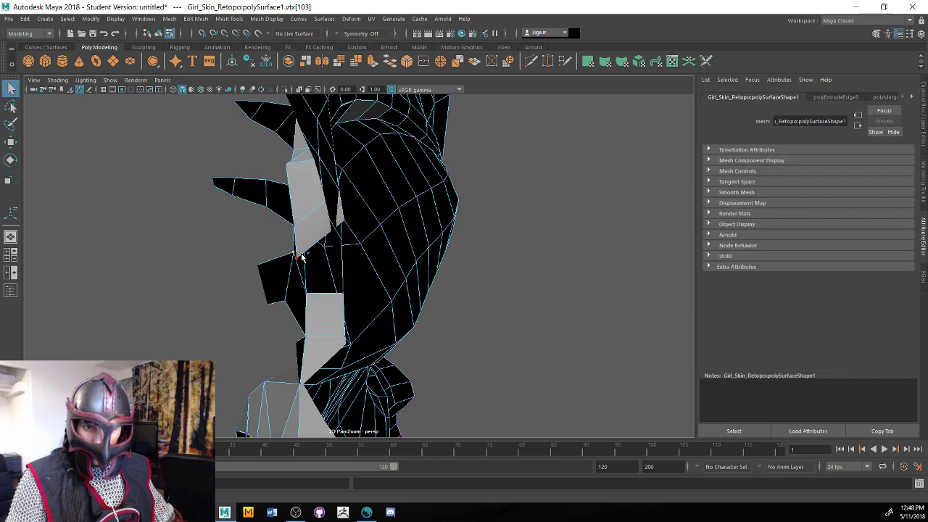
pyautogui.click(422, 69)
pyautogui.keyDown('alt'); pyautogui.moveTo(330, 232); pyautogui.dragTo(385, 246); pyautogui.keyUp('alt')
pyautogui.click(355, 234)
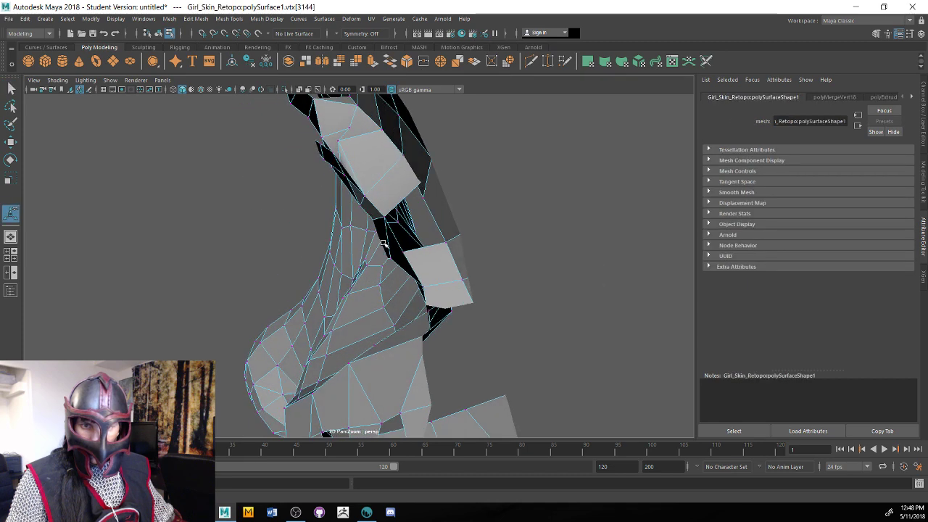
pyautogui.click(426, 200)
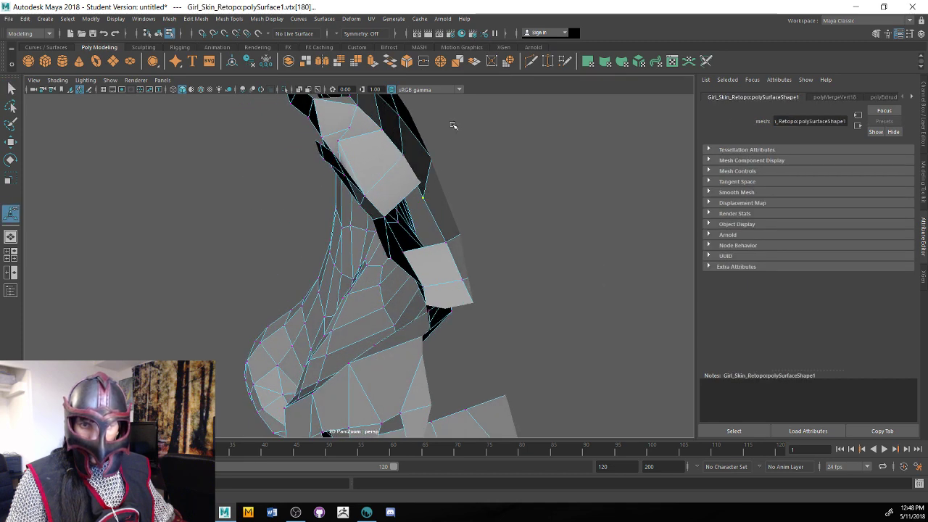
pyautogui.press('g')
# Extrude the upper face's lower edge across the last gap until it meets the lower bridging strip
pyautogui.keyDown('alt'); pyautogui.moveTo(452, 125); pyautogui.dragTo(412, 137); pyautogui.keyUp('alt')
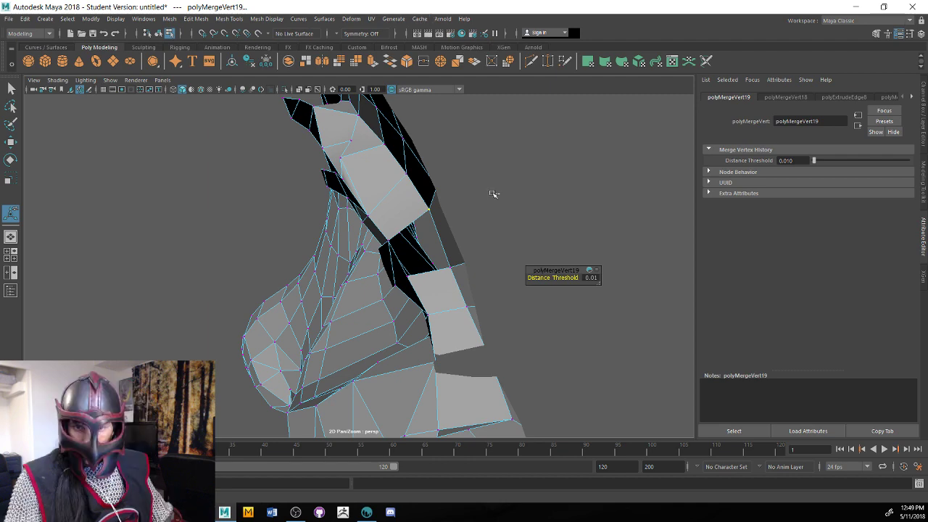
pyautogui.keyDown('alt'); pyautogui.moveTo(493, 194); pyautogui.dragTo(379, 235); pyautogui.keyUp('alt')
pyautogui.rightClick(380, 236)
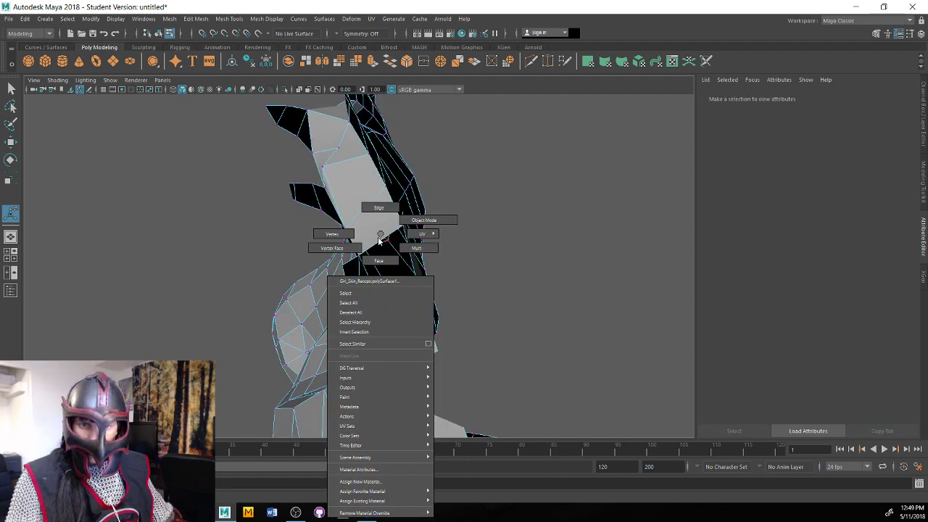
pyautogui.moveTo(379, 241); pyautogui.dragTo(378, 208, button='right')
pyautogui.click(389, 236)
pyautogui.keyDown('alt'); pyautogui.moveTo(391, 235); pyautogui.dragTo(404, 95); pyautogui.keyUp('alt')
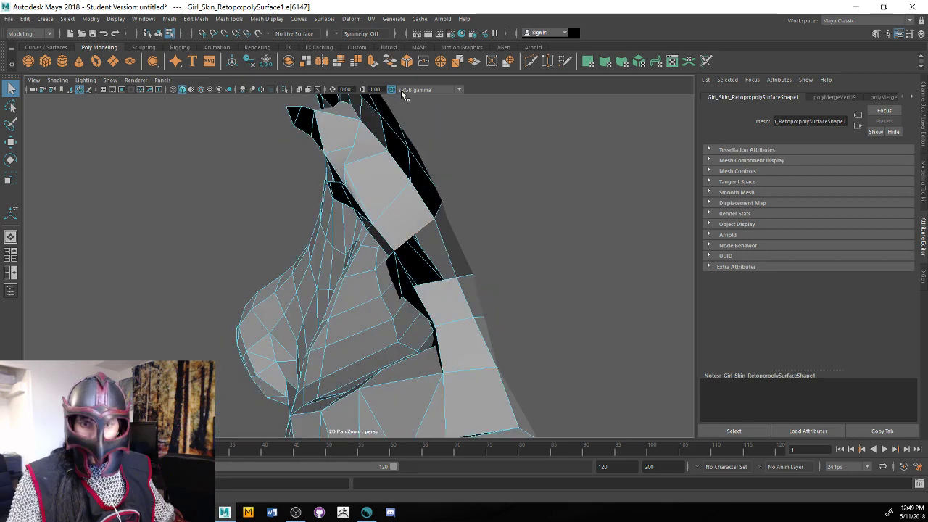
pyautogui.hotkey('ctrl', 'e')
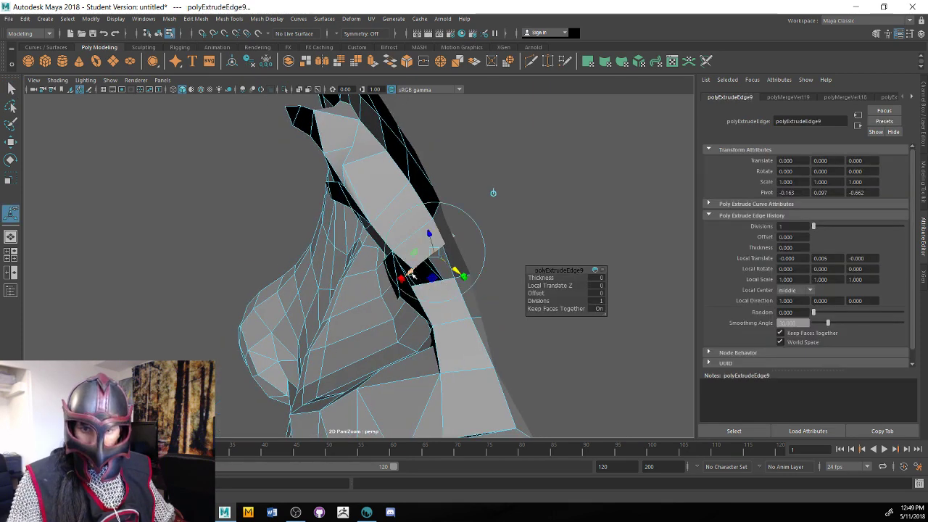
pyautogui.moveTo(404, 277)
pyautogui.mouseDown()
pyautogui.moveTo(398, 282)
pyautogui.moveTo(444, 306)
pyautogui.moveTo(397, 260)
pyautogui.mouseUp()
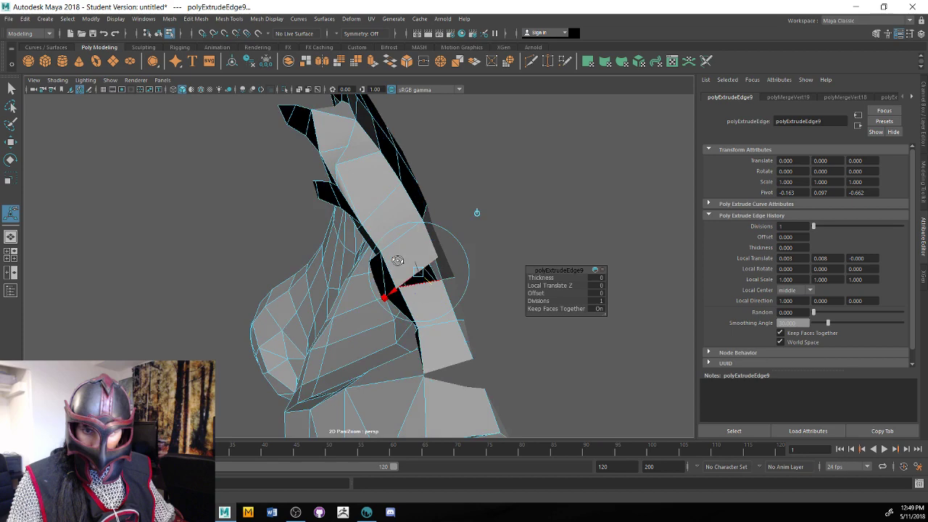
# Merge the last bridging face's first free corner vertex with the adjacent corner vertex of the lower bridging strip
pyautogui.moveTo(352, 242); pyautogui.dragTo(346, 237, button='right')
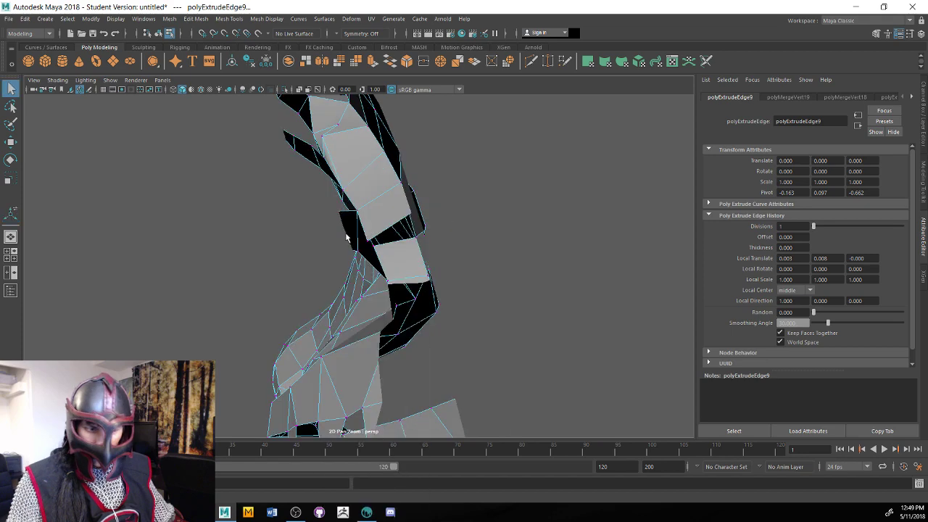
pyautogui.keyDown('alt'); pyautogui.moveTo(346, 238); pyautogui.dragTo(323, 222); pyautogui.keyUp('alt')
pyautogui.click(410, 295)
pyautogui.press('w')
pyautogui.click(327, 237)
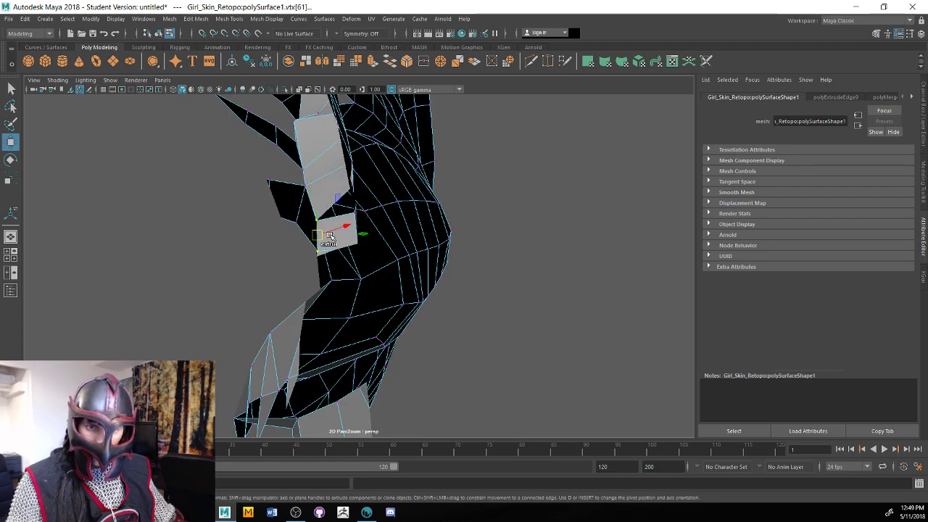
pyautogui.click(425, 63)
# Move the last bridging face's other free corner onto the lower strip's corner and merge the two vertices
pyautogui.keyDown('alt'); pyautogui.moveTo(377, 161); pyautogui.dragTo(328, 310); pyautogui.keyUp('alt')
pyautogui.click(332, 306)
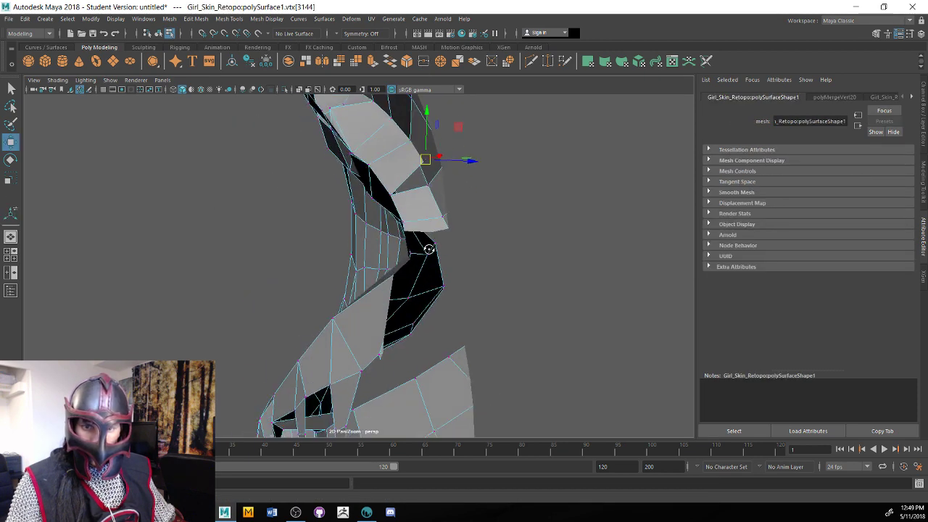
pyautogui.keyDown('alt'); pyautogui.moveTo(429, 249); pyautogui.dragTo(423, 246); pyautogui.keyUp('alt')
pyautogui.moveTo(427, 157); pyautogui.dragTo(422, 181)
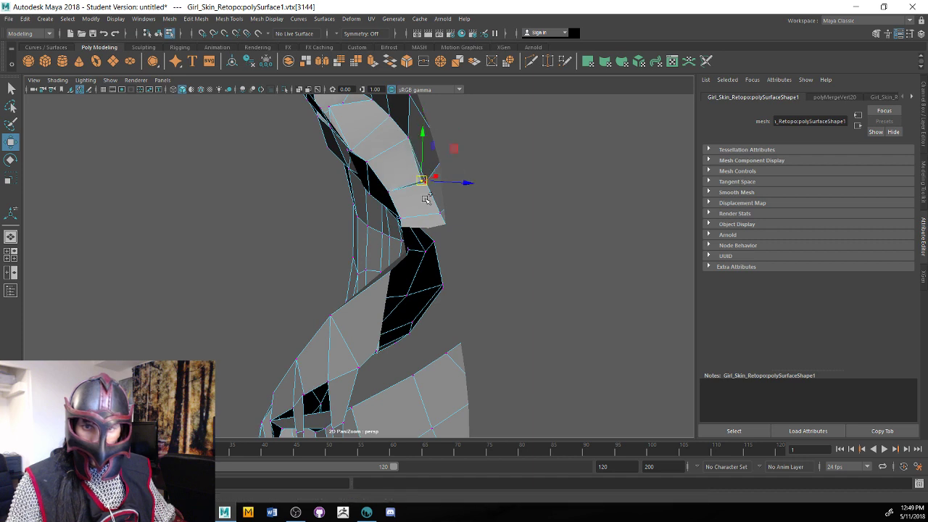
pyautogui.click(423, 61)
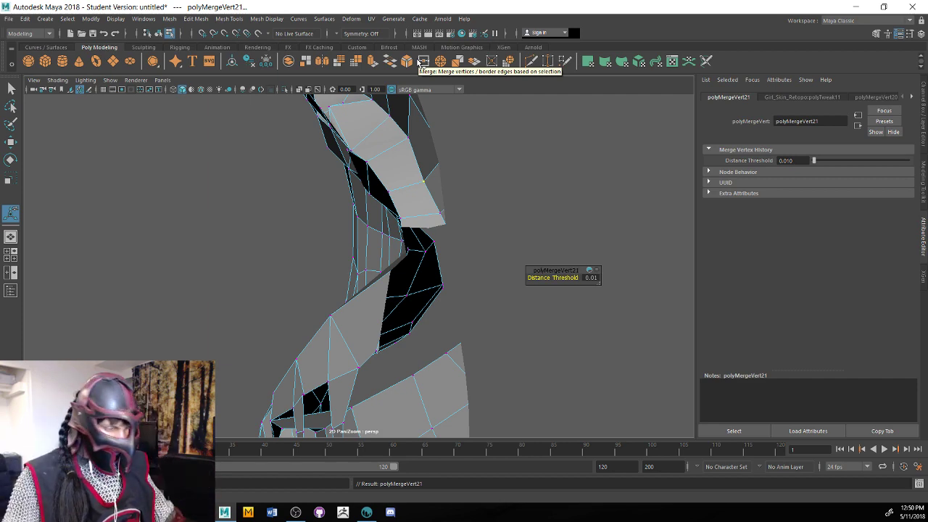
# Reposition two eyelid border vertices at the roots of the upper eyelashes to tighten the gap along the lid
pyautogui.scroll(5, 575, 196)
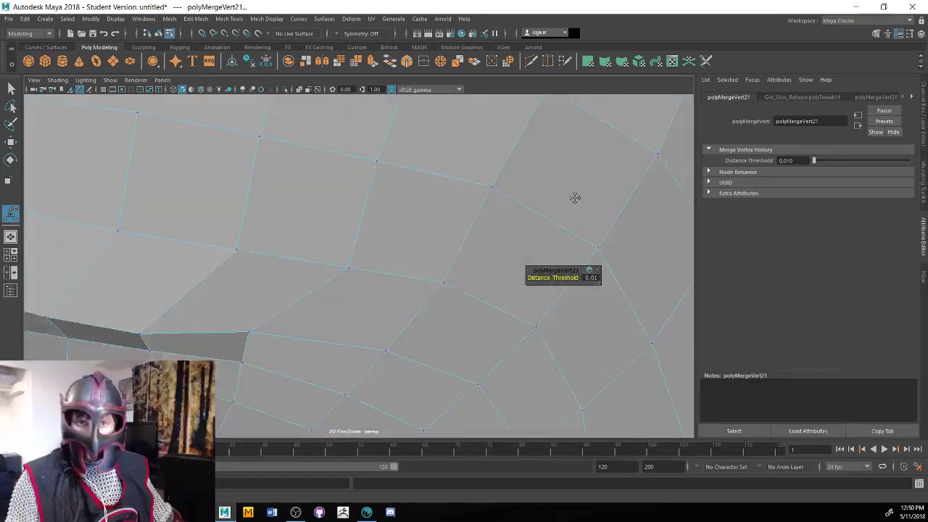
pyautogui.scroll(-5, 435, 238)
pyautogui.scroll(2, 462, 255)
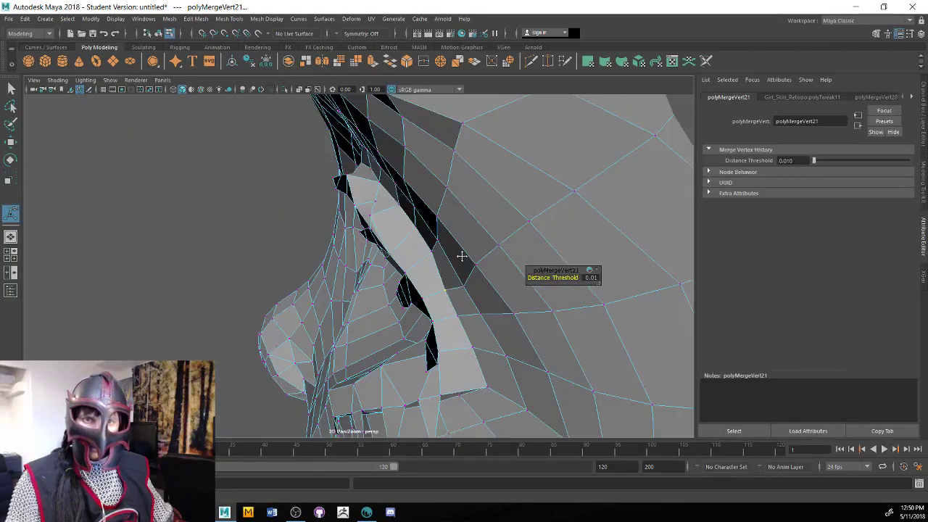
pyautogui.keyDown('alt'); pyautogui.moveTo(462, 256); pyautogui.dragTo(306, 283); pyautogui.keyUp('alt')
pyautogui.click(306, 283)
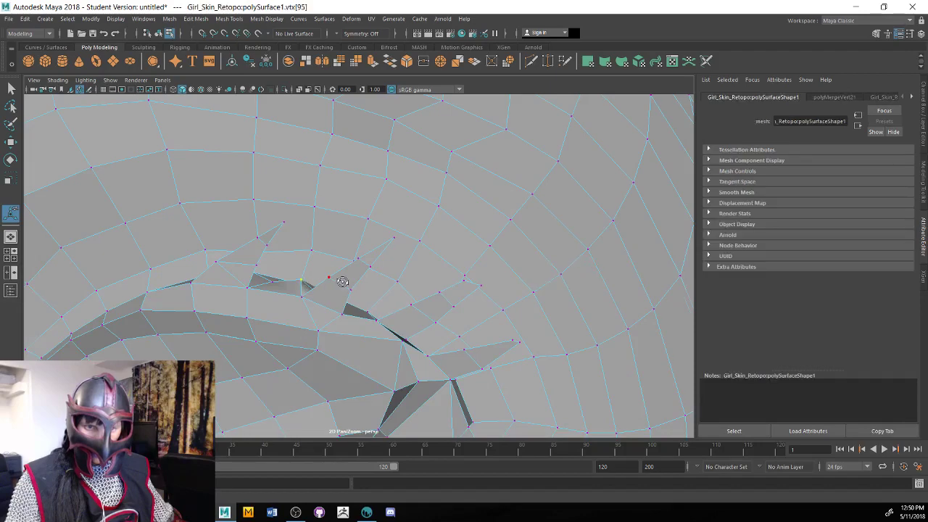
pyautogui.press('w')
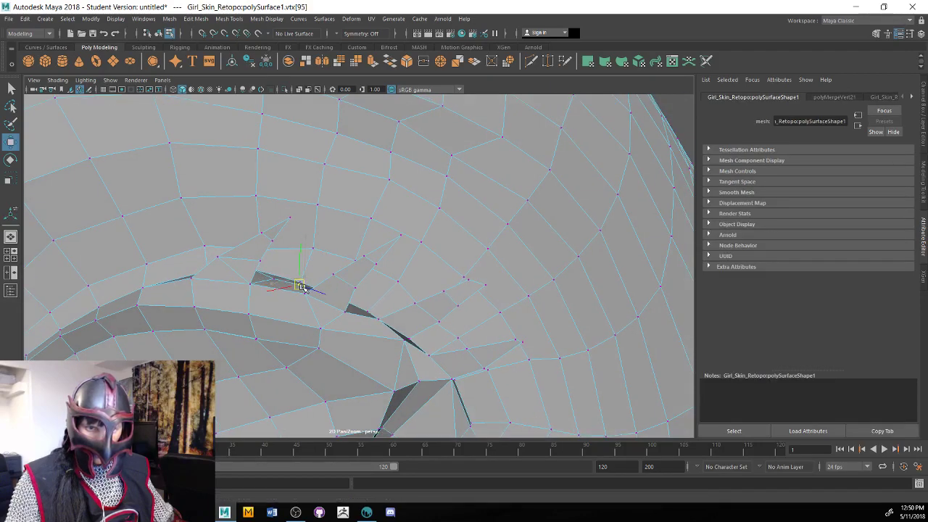
pyautogui.moveTo(308, 288); pyautogui.dragTo(285, 260)
pyautogui.click(269, 299)
pyautogui.click(288, 270)
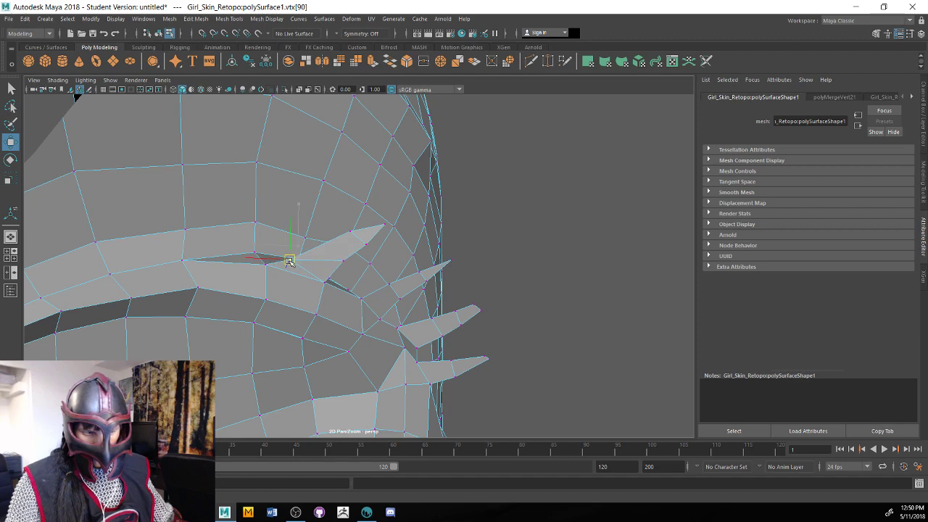
# Move the neighbouring lash-root vertex onto the upper eyelid's border
pyautogui.keyDown('alt'); pyautogui.moveTo(290, 259); pyautogui.dragTo(270, 327); pyautogui.keyUp('alt')
pyautogui.click(313, 309)
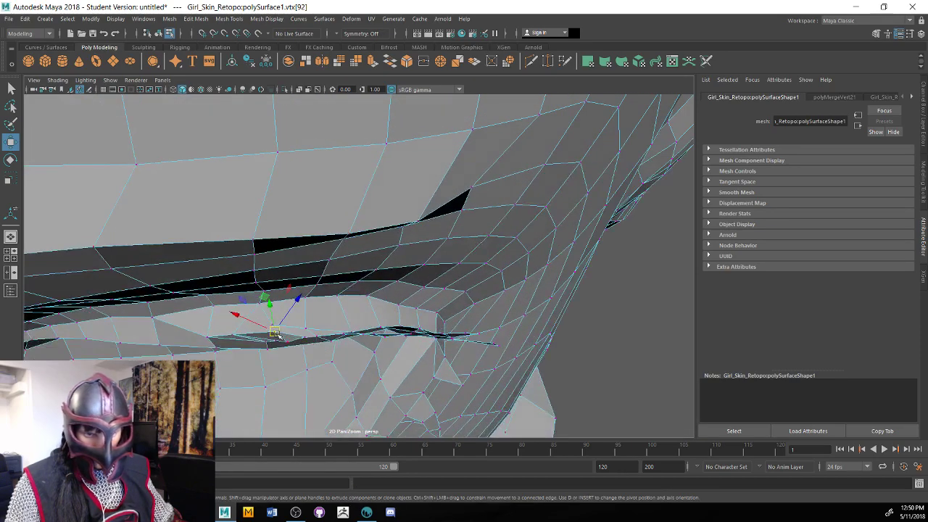
pyautogui.click(269, 336)
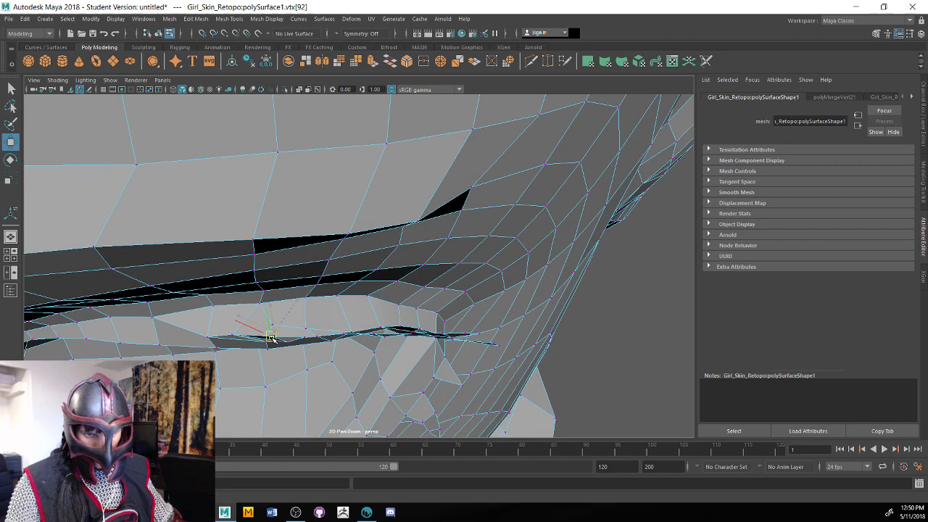
pyautogui.keyDown('alt'); pyautogui.moveTo(270, 338); pyautogui.dragTo(346, 296); pyautogui.keyUp('alt')
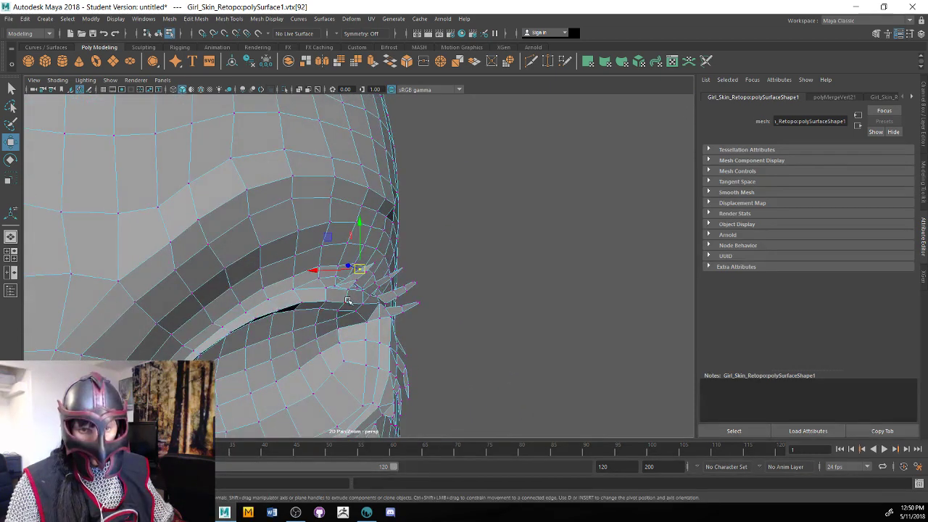
pyautogui.click(336, 288)
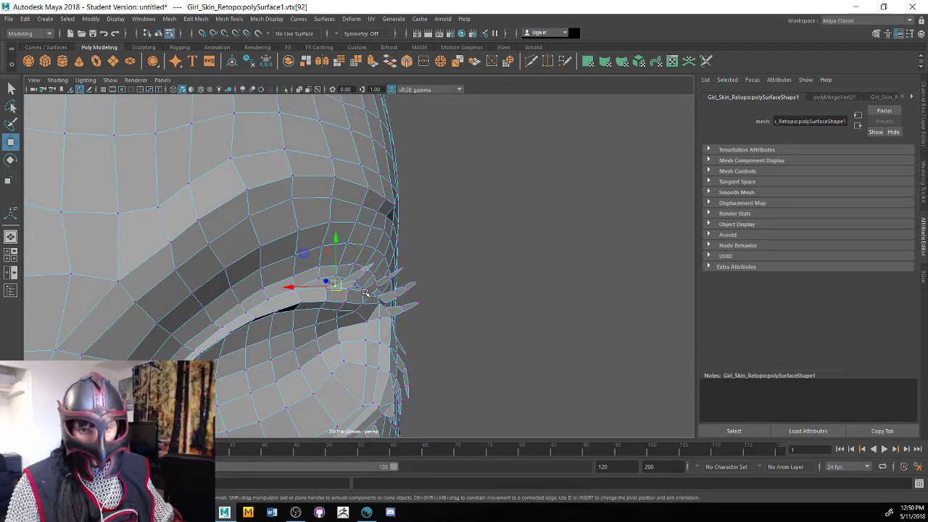
# Readjust the vertex at the root of the outermost upper eyelash against the eyelid border
pyautogui.keyDown('alt'); pyautogui.moveTo(364, 292); pyautogui.dragTo(397, 283); pyautogui.keyUp('alt')
pyautogui.click(367, 286)
pyautogui.click(466, 263)
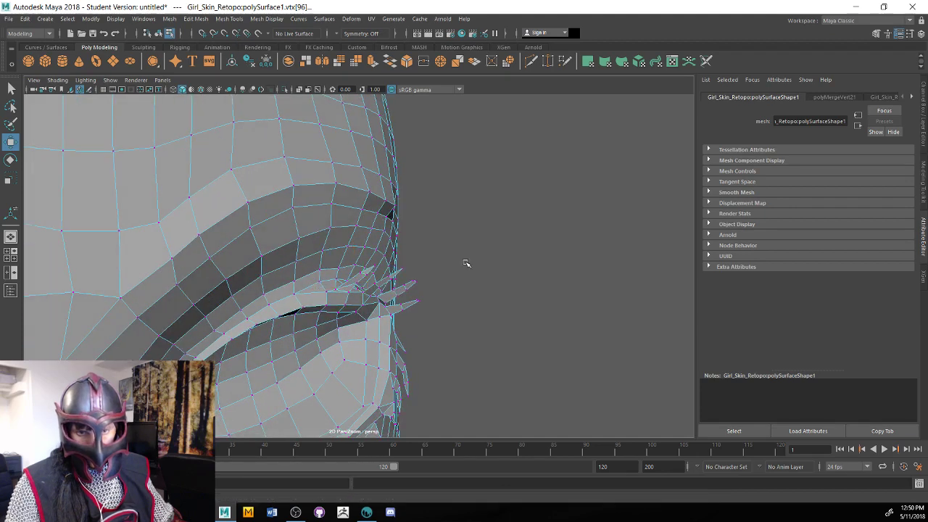
pyautogui.keyDown('alt'); pyautogui.moveTo(466, 263); pyautogui.dragTo(355, 305); pyautogui.keyUp('alt')
pyautogui.click(366, 290)
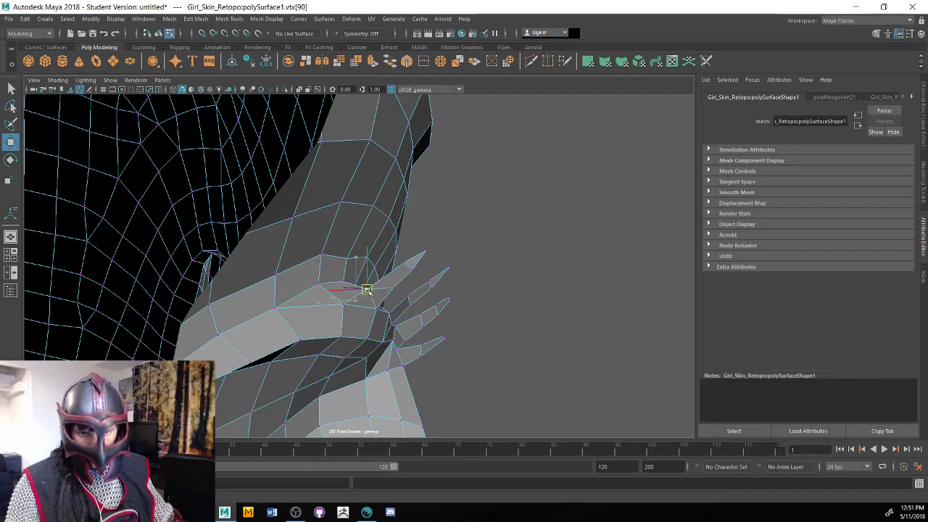
pyautogui.keyDown('alt'); pyautogui.moveTo(415, 324); pyautogui.dragTo(279, 327); pyautogui.keyUp('alt')
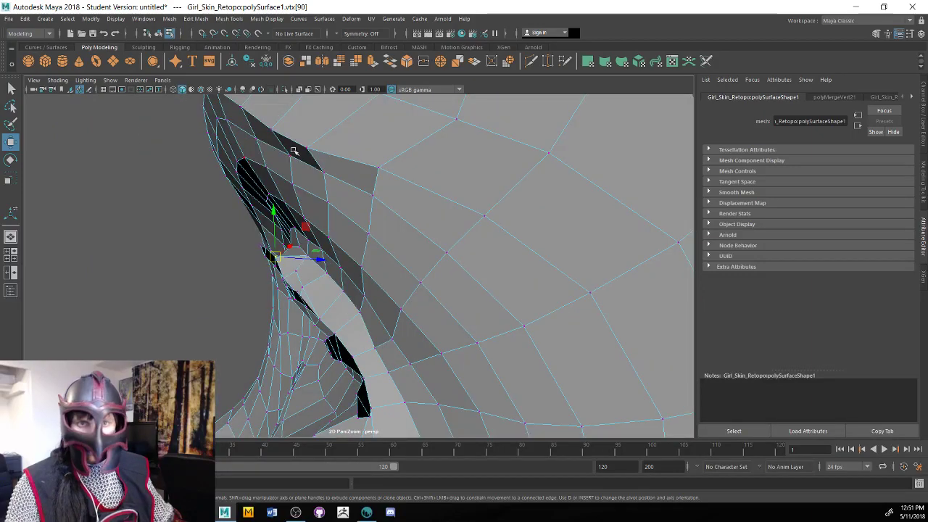
# Cut a new edge with Multi-Cut from the adjusted lash-root vertex to the neighbouring point on the upper lid's rim strip
pyautogui.click(532, 62)
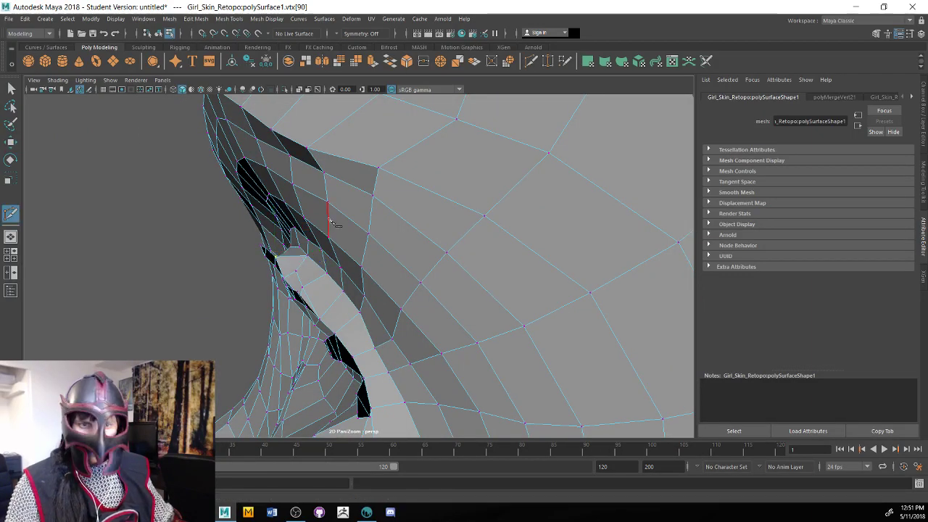
pyautogui.keyDown('alt'); pyautogui.moveTo(325, 213); pyautogui.dragTo(268, 248); pyautogui.keyUp('alt')
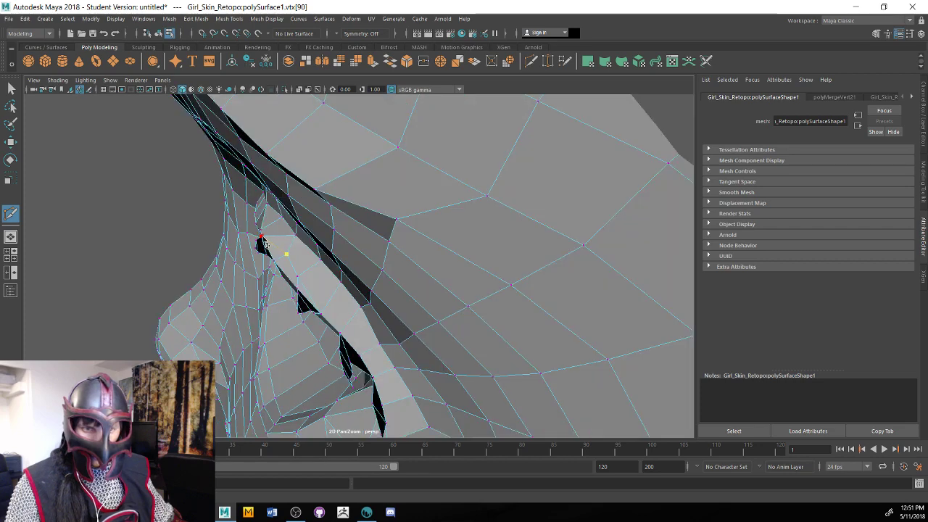
pyautogui.click(262, 237)
pyautogui.click(286, 252)
pyautogui.press('Return')
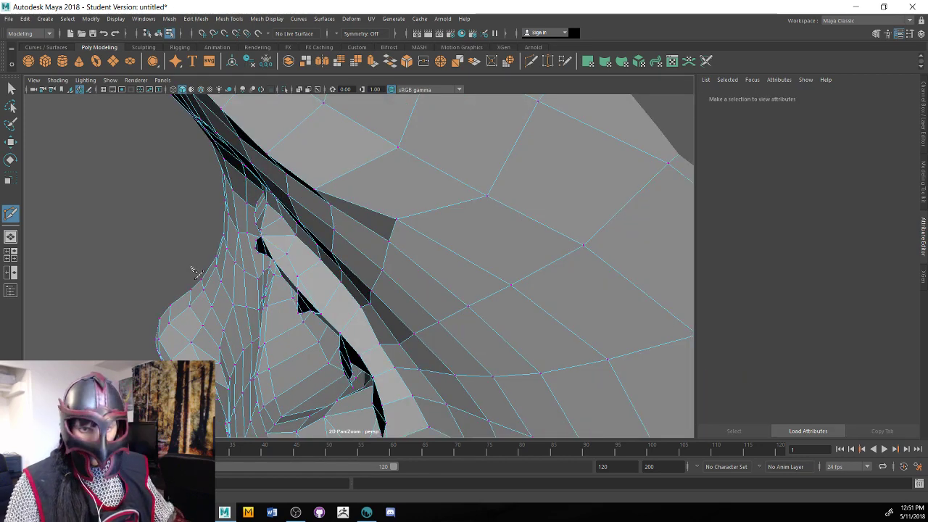
# Examine the upper and lower eyelids and lash roots from several angles for remaining gaps near the eye's outer corner
pyautogui.keyDown('alt'); pyautogui.moveTo(195, 272); pyautogui.dragTo(58, 147); pyautogui.keyUp('alt')
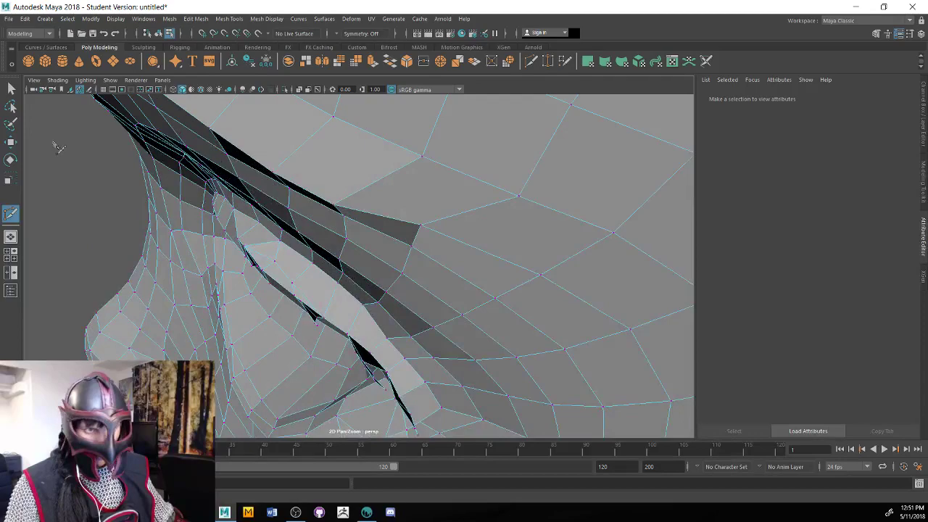
pyautogui.press('q')
pyautogui.scroll(-8, 205, 285)
pyautogui.keyDown('alt'); pyautogui.moveTo(205, 286); pyautogui.dragTo(271, 278); pyautogui.keyUp('alt')
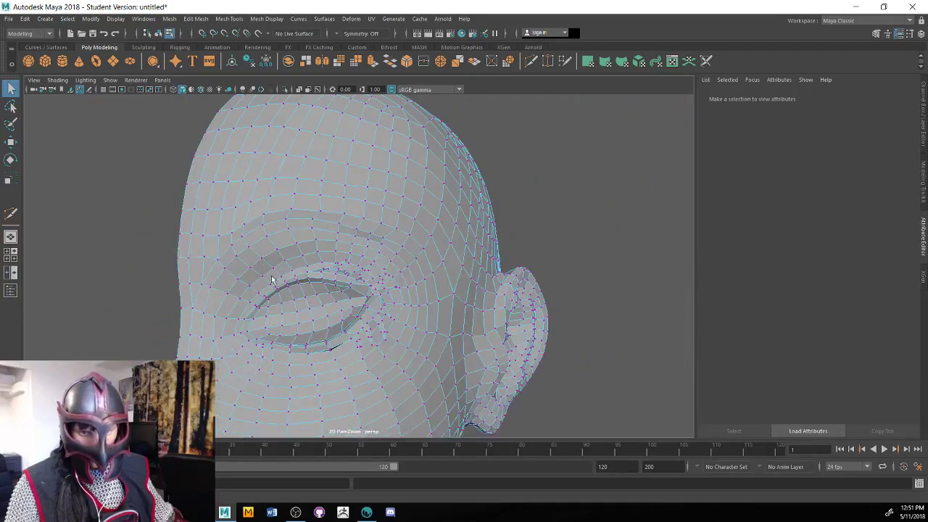
pyautogui.keyDown('alt'); pyautogui.moveTo(326, 308); pyautogui.dragTo(403, 317, button='right'); pyautogui.keyUp('alt')
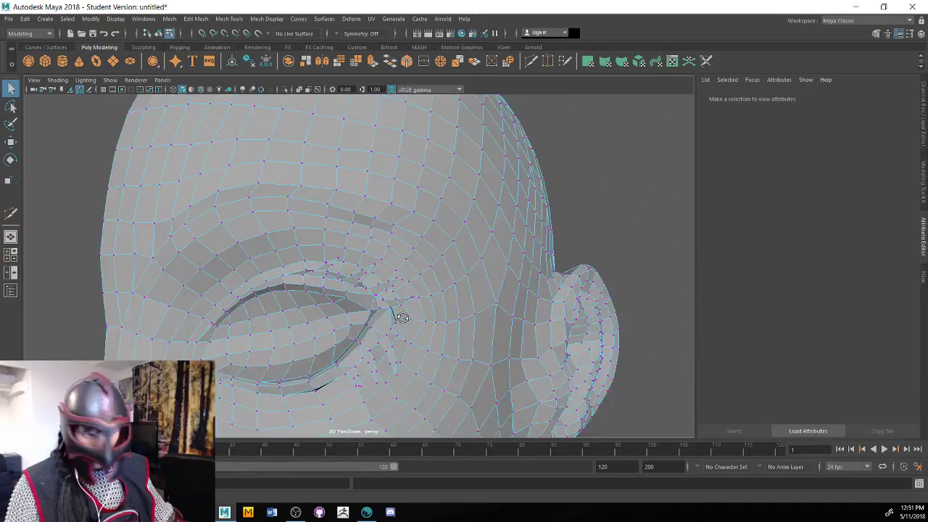
pyautogui.keyDown('alt'); pyautogui.moveTo(402, 317); pyautogui.dragTo(363, 281); pyautogui.keyUp('alt')
pyautogui.keyDown('alt'); pyautogui.moveTo(363, 217); pyautogui.dragTo(390, 316, button='middle'); pyautogui.keyUp('alt')
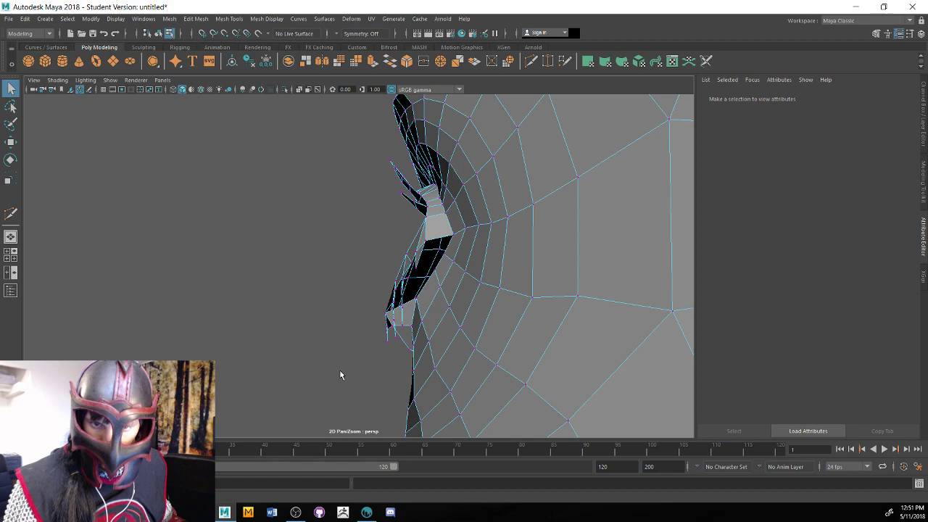
pyautogui.moveTo(339, 370)
pyautogui.keyDown('alt'); pyautogui.mouseDown()
pyautogui.moveTo(421, 356)
pyautogui.moveTo(328, 367)
pyautogui.moveTo(345, 361)
pyautogui.moveTo(331, 385)
pyautogui.mouseUp(); pyautogui.keyUp('alt')
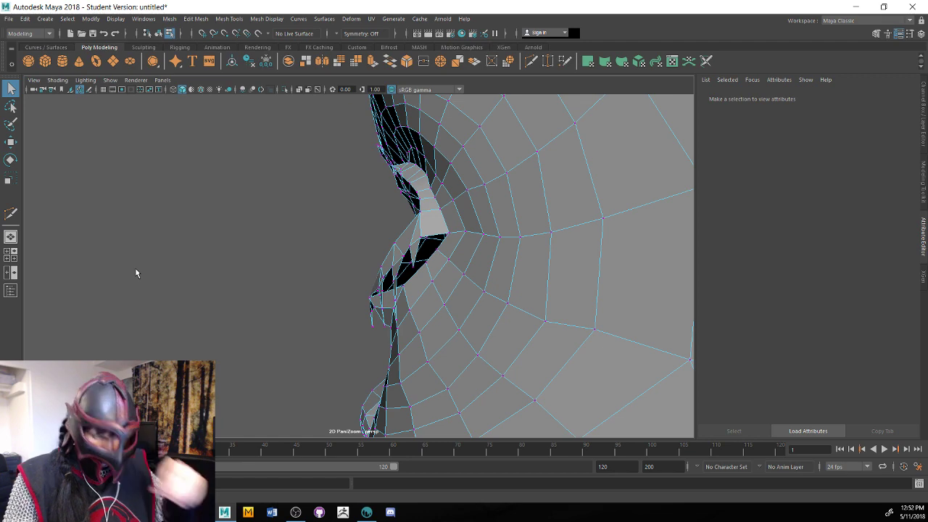
pyautogui.moveTo(281, 312)
pyautogui.keyDown('alt'); pyautogui.mouseDown()
pyautogui.moveTo(249, 308)
pyautogui.moveTo(375, 341)
pyautogui.moveTo(321, 310)
pyautogui.moveTo(413, 307)
pyautogui.moveTo(387, 311)
pyautogui.mouseUp(); pyautogui.keyUp('alt')
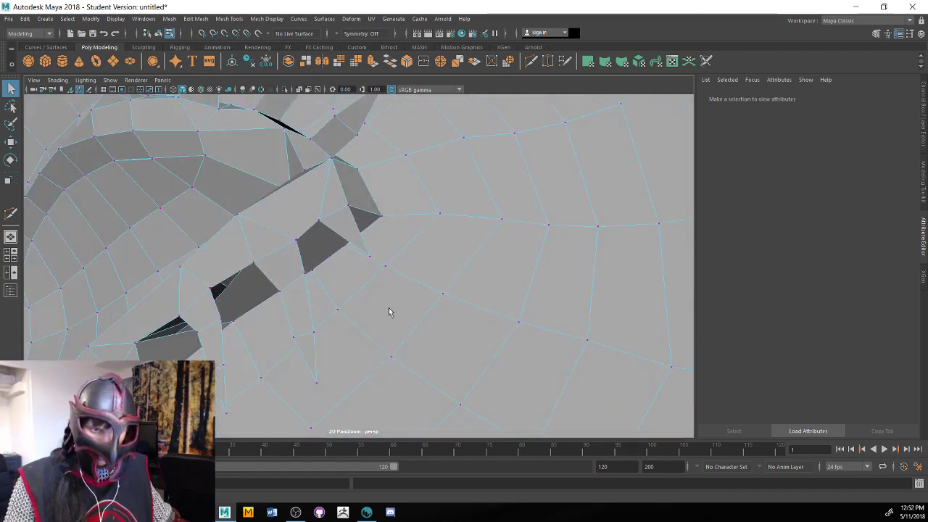
pyautogui.click(245, 325)
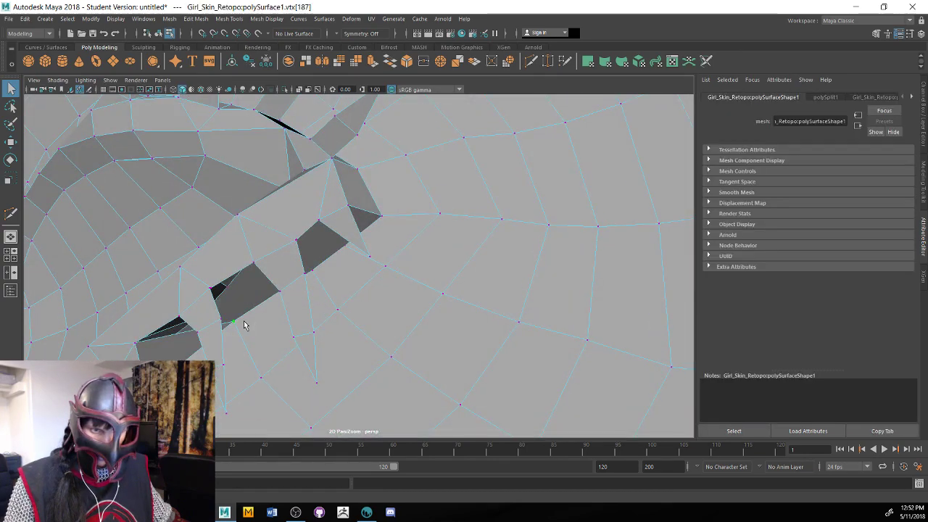
pyautogui.press('w')
pyautogui.keyDown('alt'); pyautogui.moveTo(244, 326); pyautogui.dragTo(211, 341); pyautogui.keyUp('alt')
pyautogui.click(147, 338)
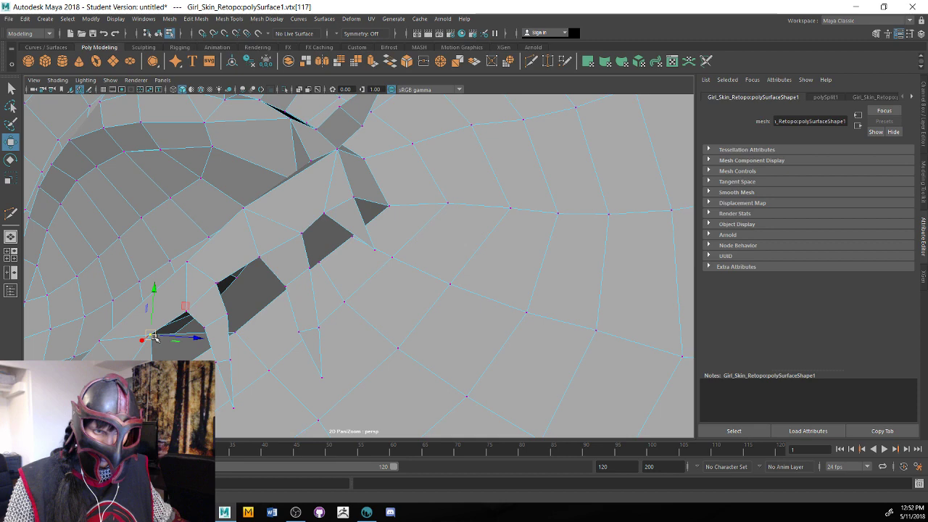
pyautogui.keyDown('alt'); pyautogui.moveTo(154, 337); pyautogui.dragTo(449, 317); pyautogui.keyUp('alt')
pyautogui.scroll(-3, 447, 317)
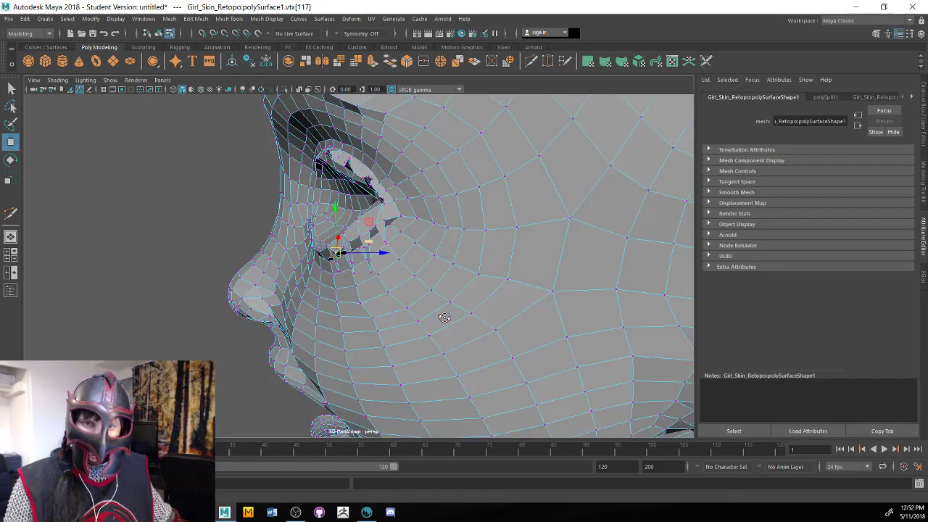
pyautogui.scroll(8, 447, 315)
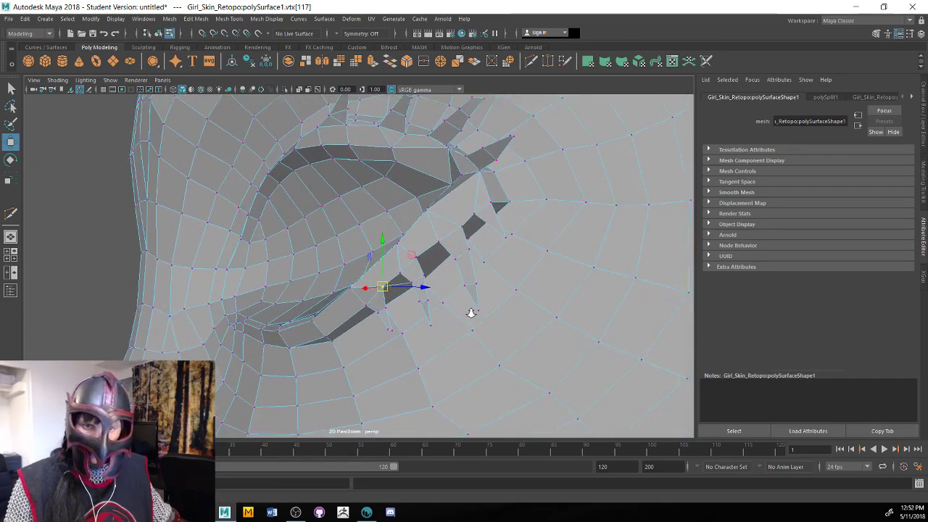
pyautogui.keyDown('alt'); pyautogui.moveTo(492, 310); pyautogui.dragTo(467, 308); pyautogui.keyUp('alt')
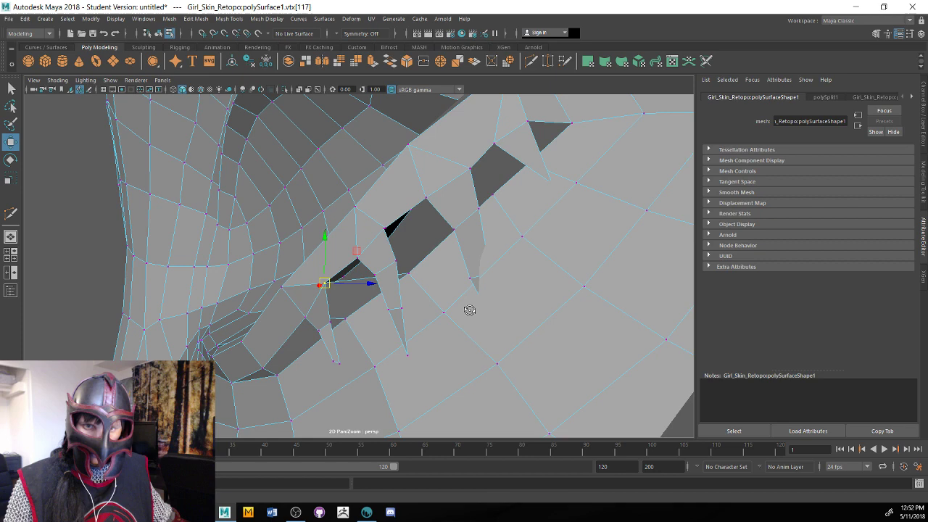
# Extrude the short open border edge between two lower lashes and move it across the gap toward the cheek-side border
pyautogui.moveTo(346, 233); pyautogui.dragTo(345, 208, button='right')
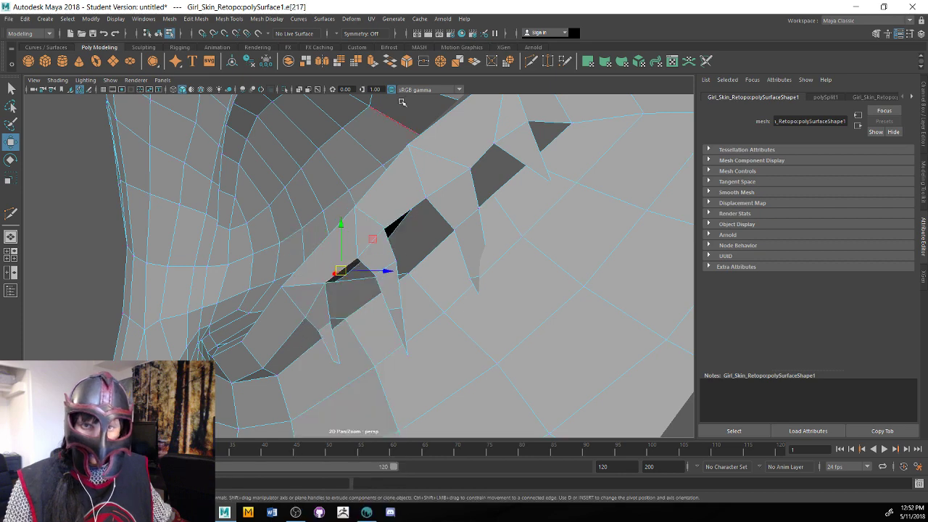
pyautogui.click(372, 63)
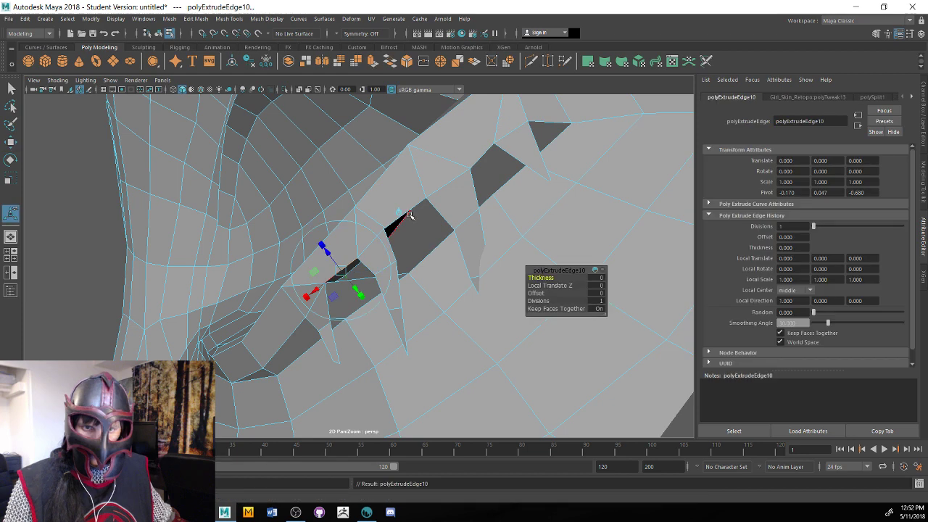
pyautogui.keyDown('alt'); pyautogui.moveTo(409, 215); pyautogui.dragTo(381, 231); pyautogui.keyUp('alt')
pyautogui.press('w')
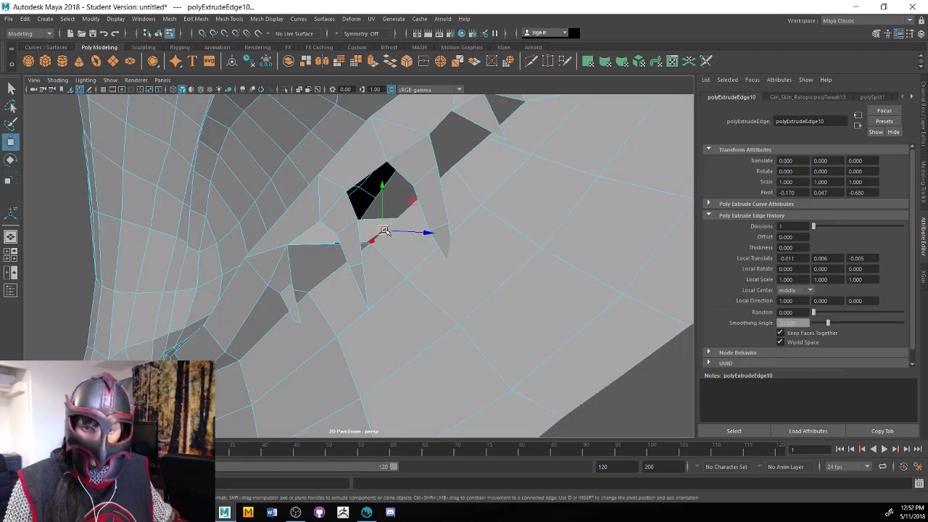
# Scale the extruded edge down uniformly until its two end vertices nearly meet
pyautogui.press('e')
pyautogui.press('r')
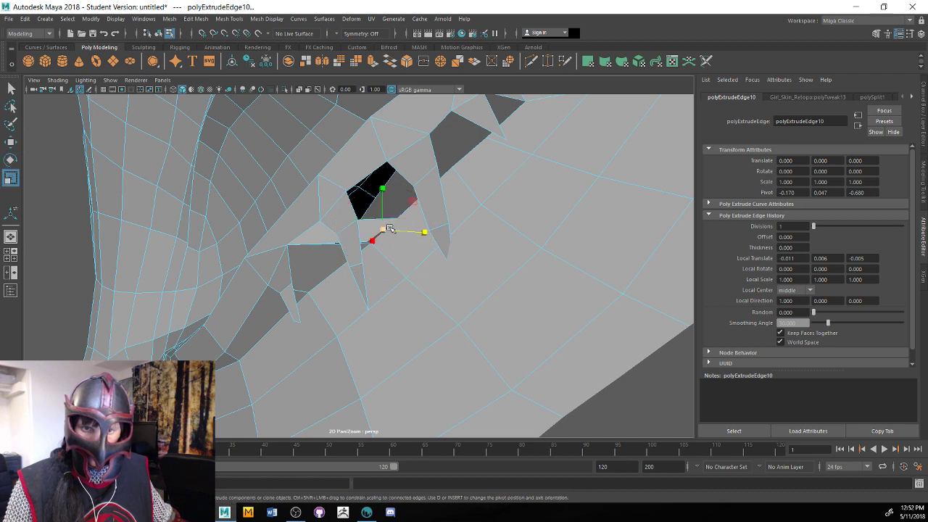
pyautogui.click(371, 237)
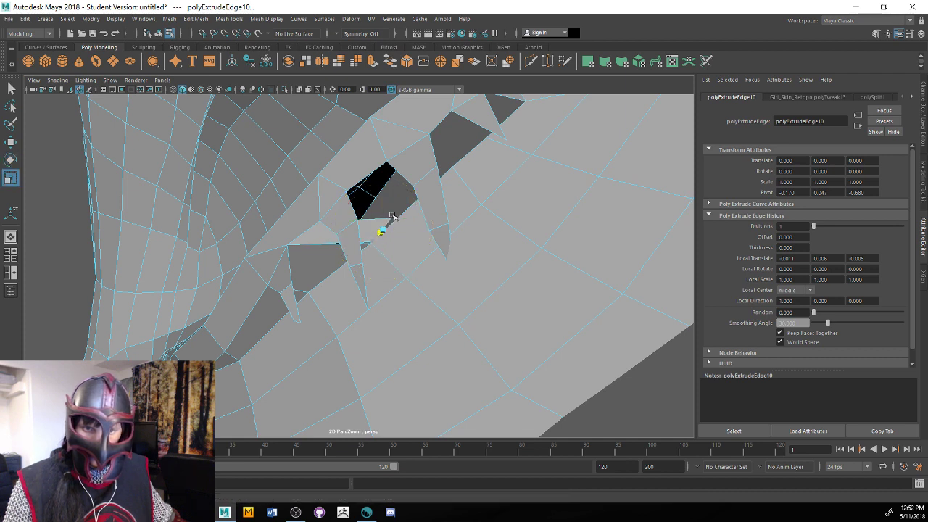
pyautogui.hotkey('ctrl', 'z')
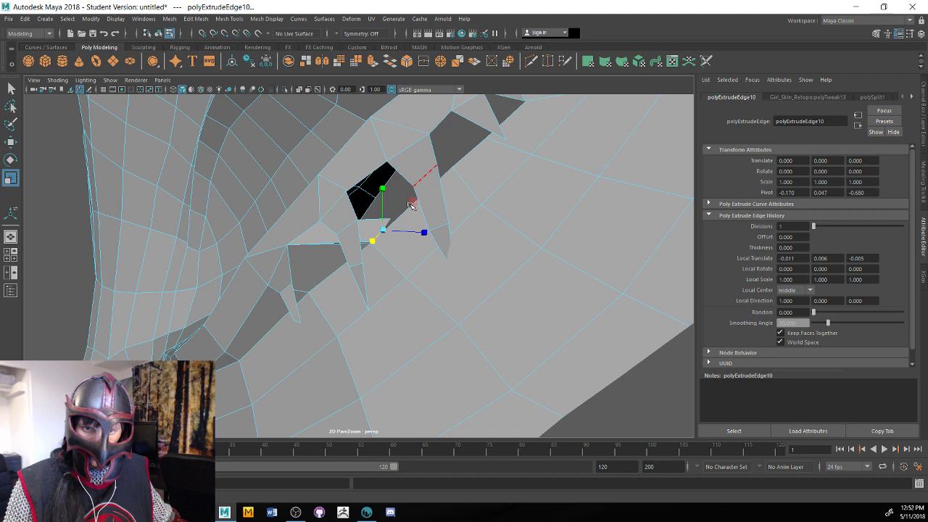
pyautogui.moveTo(410, 204); pyautogui.dragTo(371, 226)
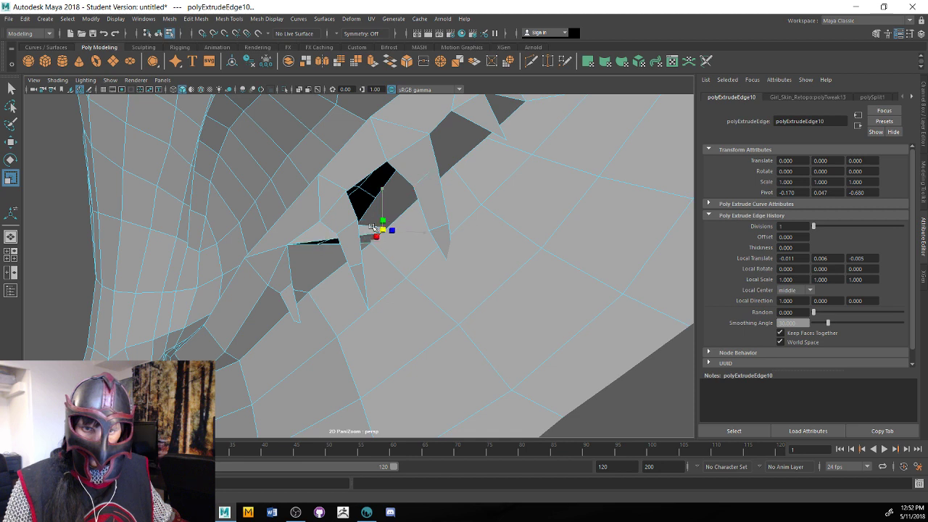
# Select the extruded edge's two free vertices and merge them with a distance threshold of 0.01
pyautogui.moveTo(371, 229); pyautogui.dragTo(326, 228, button='right')
pyautogui.click(376, 230)
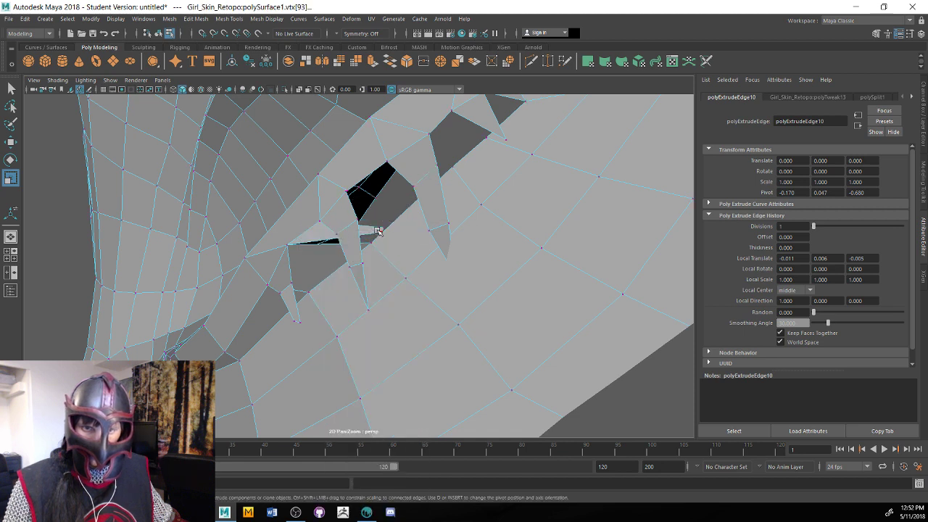
pyautogui.click(378, 231)
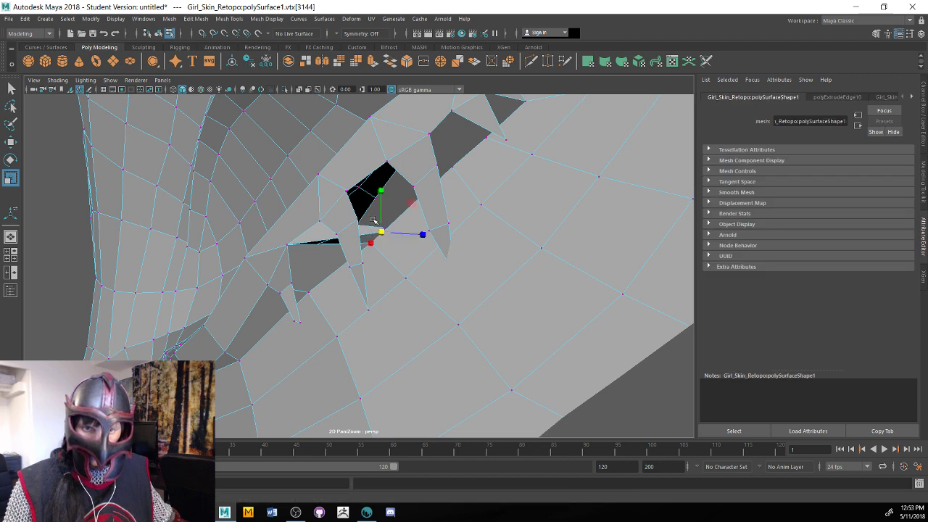
pyautogui.keyDown('shift'); pyautogui.click(450, 111); pyautogui.keyUp('shift')
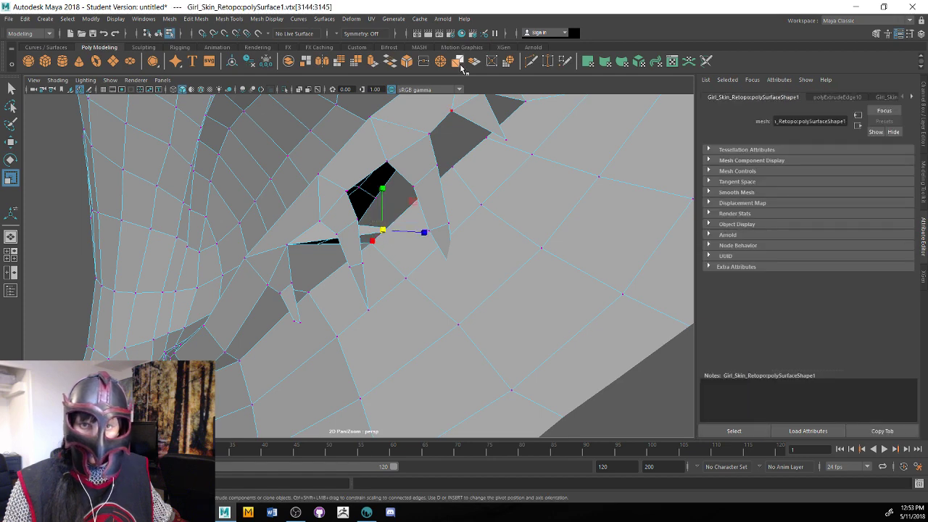
pyautogui.click(424, 62)
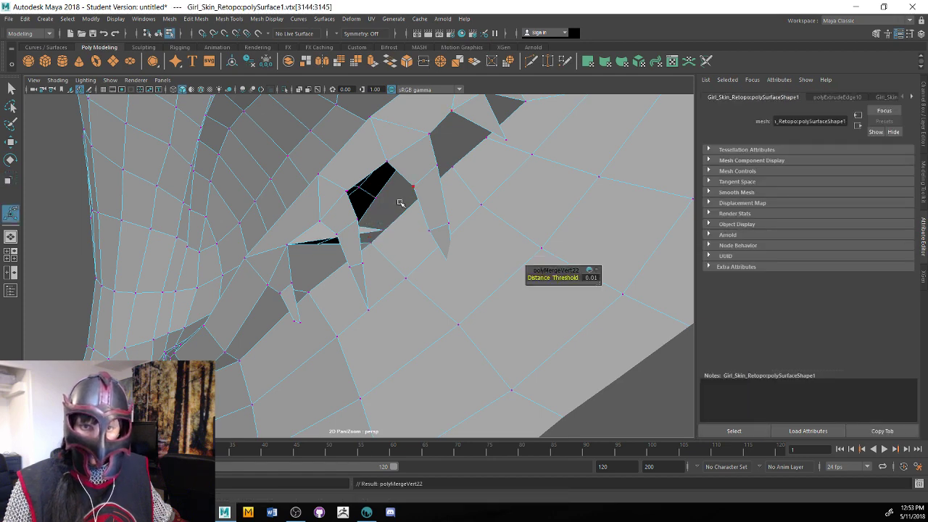
# Move the merged tip onto the lash-root vertex on the cheek-side border and merge the two vertices
pyautogui.keyDown('alt'); pyautogui.moveTo(400, 203); pyautogui.dragTo(356, 192); pyautogui.keyUp('alt')
pyautogui.press('w')
pyautogui.click(368, 175)
pyautogui.click(356, 192)
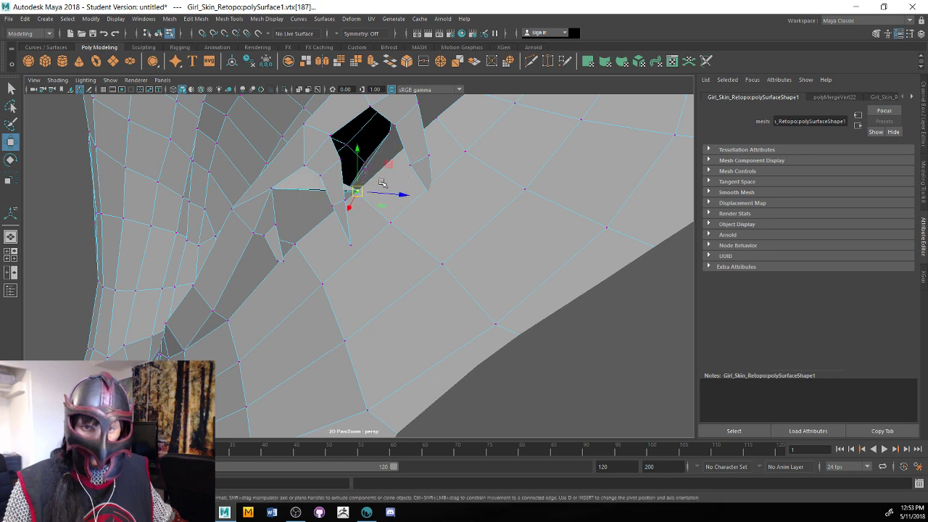
pyautogui.press('g')
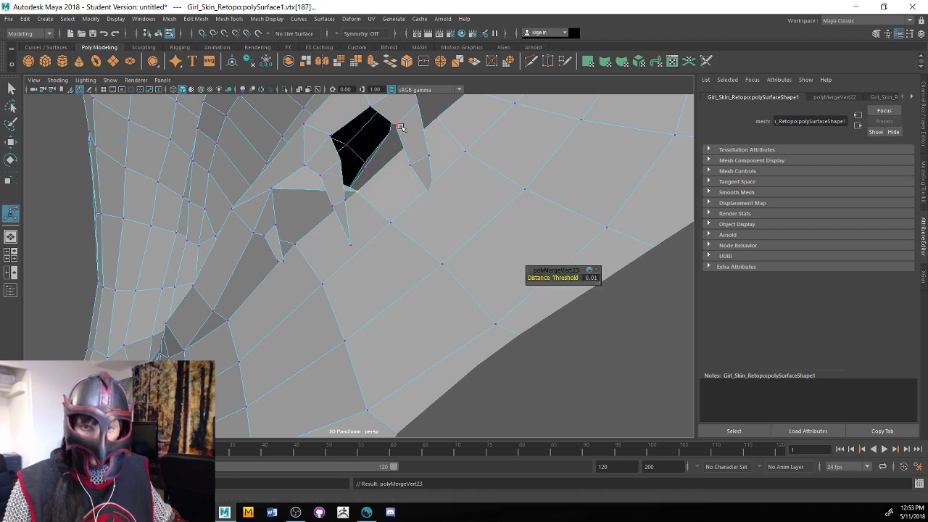
# Extrude the new bridging face's open edge into the lower-lid gap and scale it down to almost a point
pyautogui.keyDown('alt'); pyautogui.moveTo(400, 127); pyautogui.dragTo(311, 239); pyautogui.keyUp('alt')
pyautogui.rightClick(305, 238)
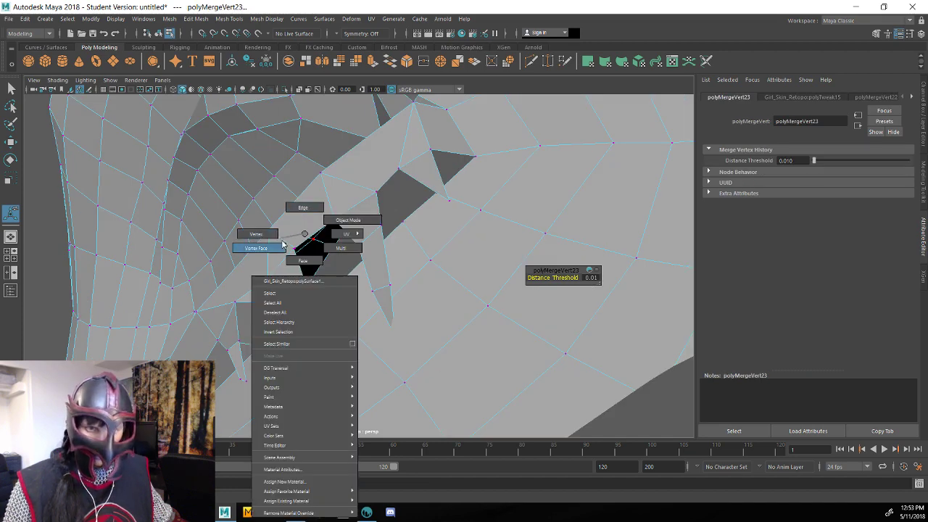
pyautogui.click(303, 207)
pyautogui.keyDown('alt'); pyautogui.moveTo(313, 233); pyautogui.dragTo(319, 253); pyautogui.keyUp('alt')
pyautogui.click(343, 239)
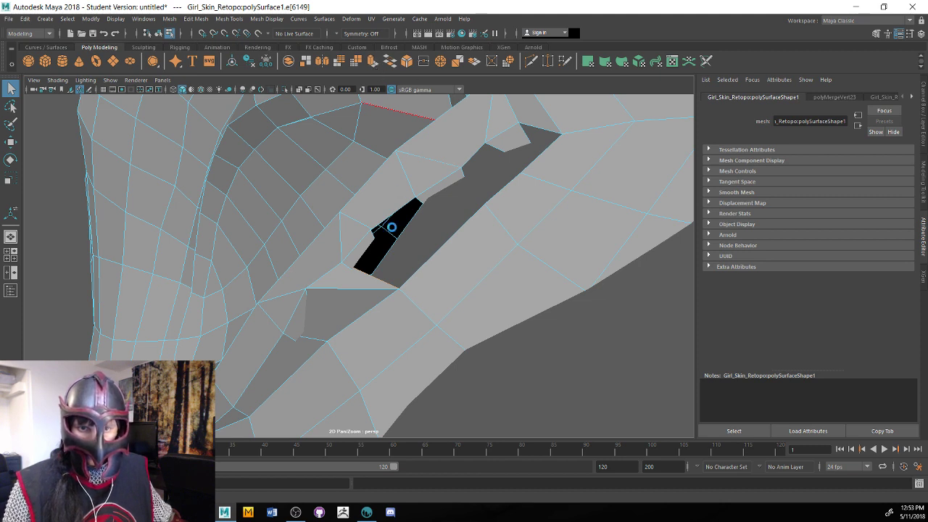
pyautogui.hotkey('ctrl', 'e')
pyautogui.moveTo(383, 248); pyautogui.dragTo(366, 233)
pyautogui.press('e')
pyautogui.press('r')
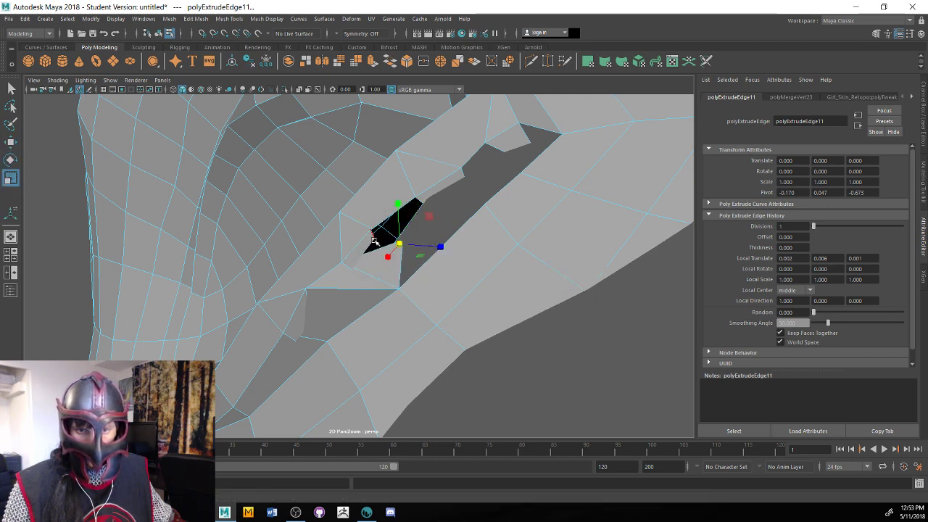
# Merge the two end vertices of the second extruded edge with a distance threshold of 0.01
pyautogui.moveTo(377, 234); pyautogui.dragTo(330, 234, button='right')
pyautogui.click(435, 231)
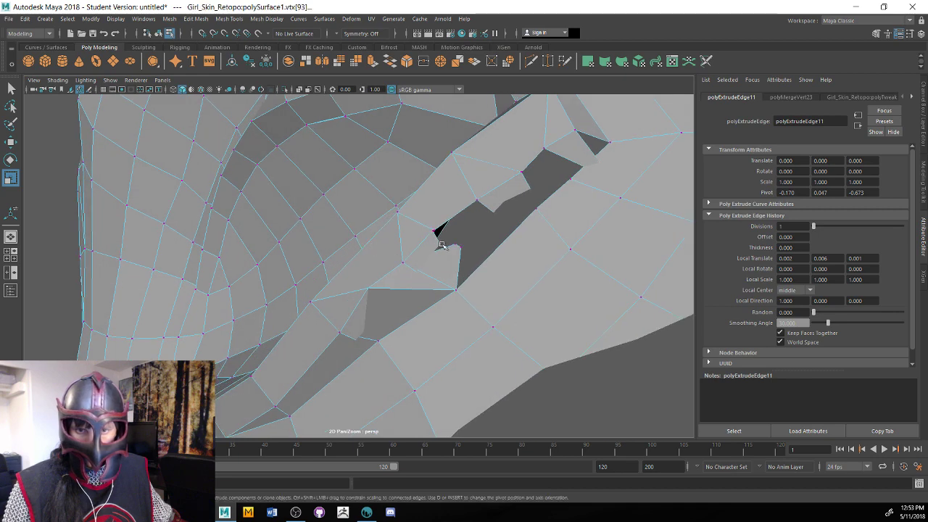
pyautogui.moveTo(448, 254); pyautogui.dragTo(474, 240)
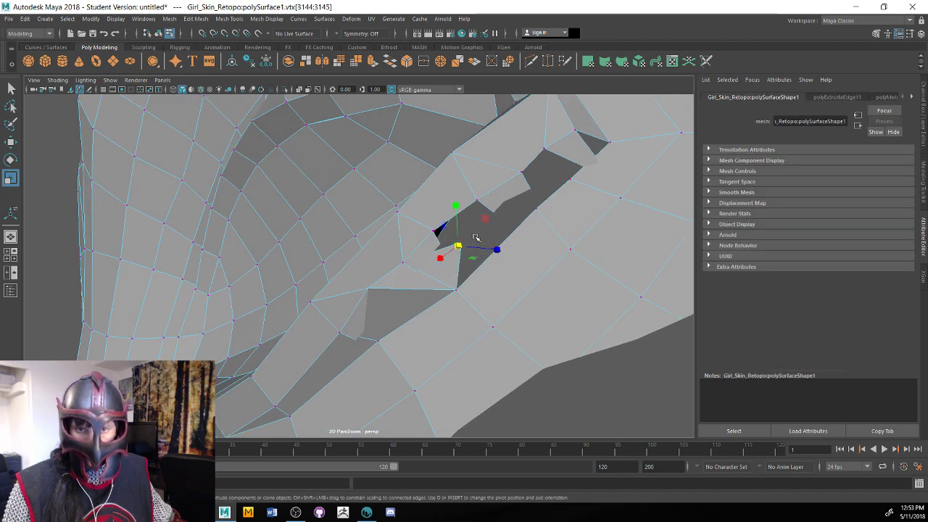
pyautogui.click(426, 64)
pyautogui.keyDown('alt'); pyautogui.moveTo(518, 199); pyautogui.dragTo(498, 201); pyautogui.keyUp('alt')
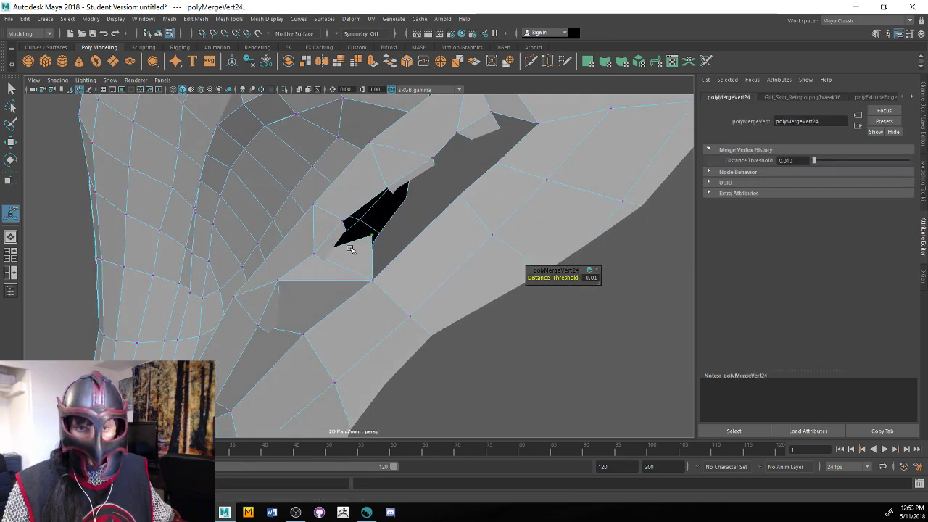
# Move the newly merged tip onto the lid-side corner vertex of the gap and merge the two vertices with a distance threshold of 0.01
pyautogui.click(372, 243)
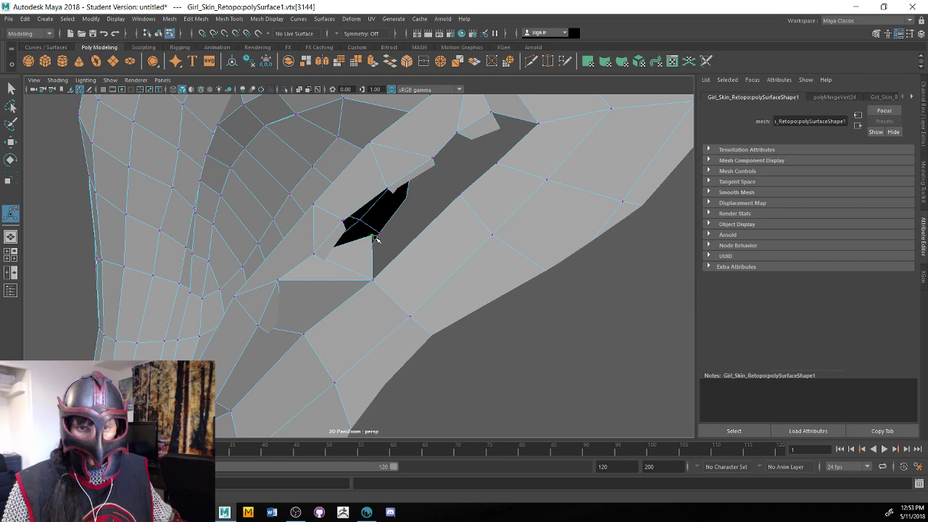
pyautogui.press('w')
pyautogui.moveTo(376, 239); pyautogui.dragTo(351, 221)
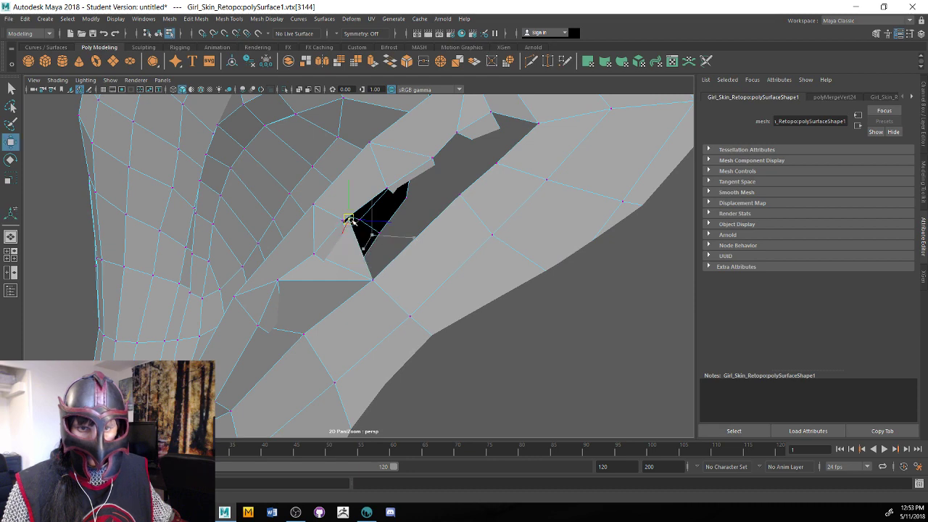
pyautogui.keyDown('alt'); pyautogui.moveTo(350, 219); pyautogui.dragTo(412, 285); pyautogui.keyUp('alt')
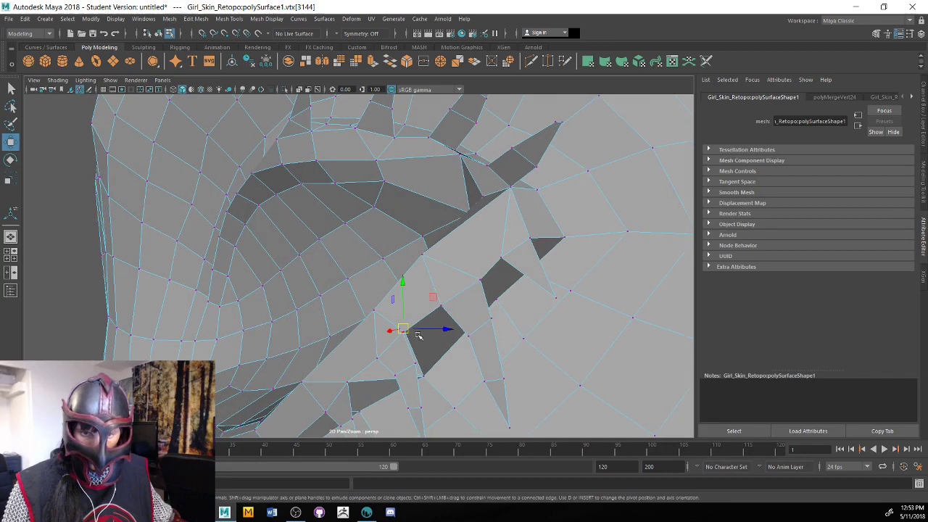
pyautogui.moveTo(389, 330); pyautogui.dragTo(391, 331)
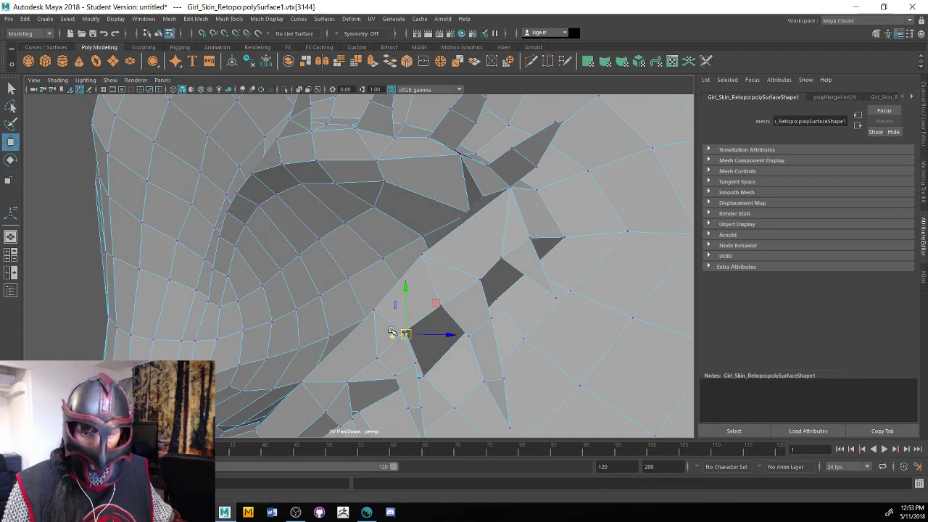
pyautogui.click(424, 61)
pyautogui.click(401, 335)
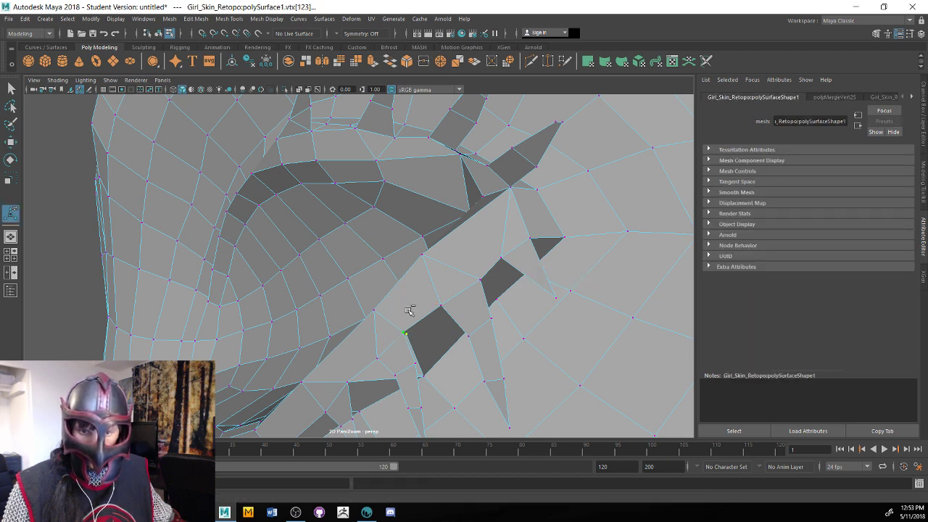
pyautogui.click(425, 64)
# Extrude the new face's open edge across the remaining lower-lid gap toward the next lash root
pyautogui.keyDown('alt'); pyautogui.moveTo(444, 313); pyautogui.dragTo(437, 269); pyautogui.keyUp('alt')
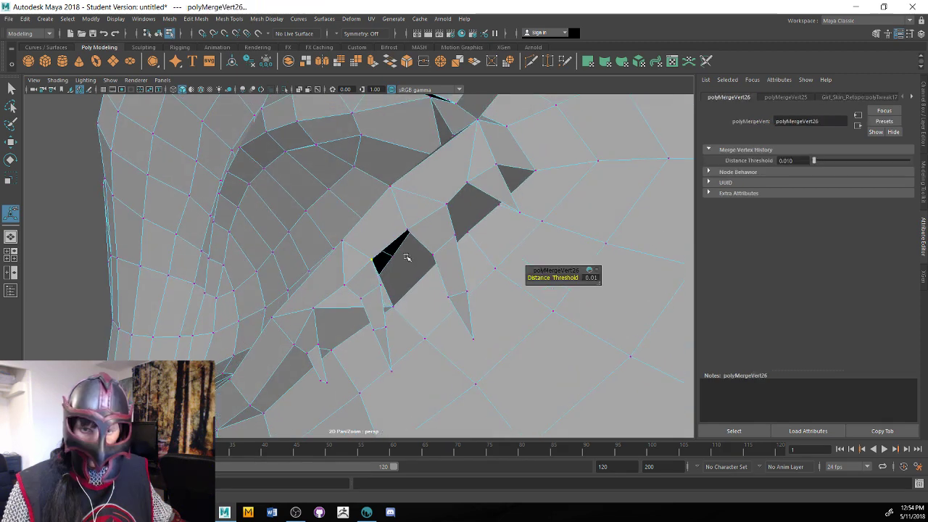
pyautogui.moveTo(386, 294); pyautogui.dragTo(397, 208, button='right')
pyautogui.click(386, 297)
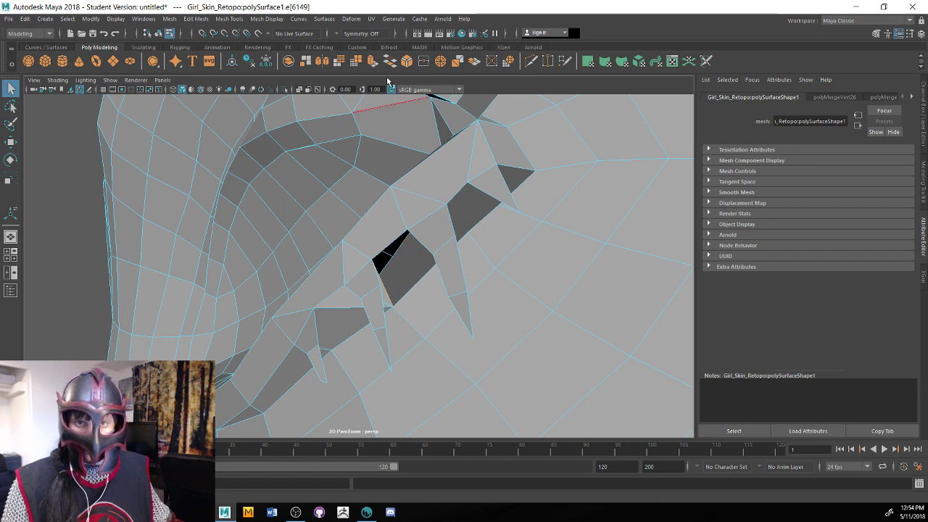
pyautogui.hotkey('ctrl', 'e')
pyautogui.moveTo(384, 279); pyautogui.dragTo(416, 255)
# Merge the extruded face's lid-side free vertex with the adjacent lid border vertex
pyautogui.moveTo(405, 233); pyautogui.dragTo(389, 232, button='right')
pyautogui.click(406, 232)
pyautogui.click(424, 61)
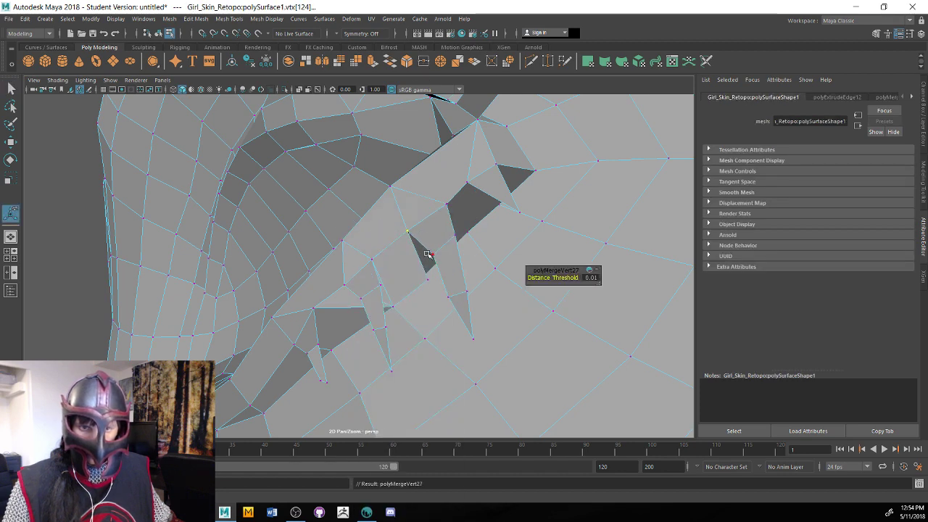
# Move the extruded face's other free vertex onto the cheek-side border vertex and merge them with a distance threshold of 0.01
pyautogui.keyDown('alt'); pyautogui.moveTo(408, 267); pyautogui.dragTo(451, 269); pyautogui.keyUp('alt')
pyautogui.click(473, 276)
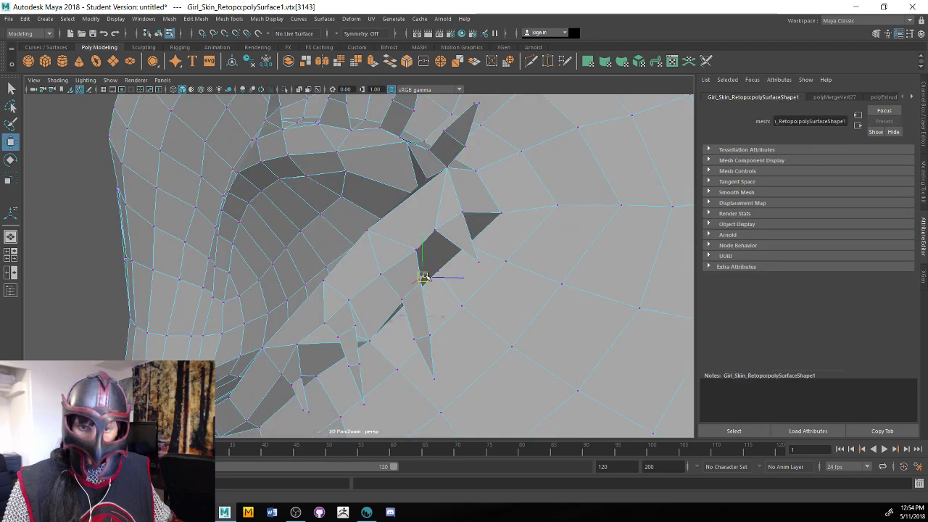
pyautogui.moveTo(423, 278); pyautogui.dragTo(440, 271)
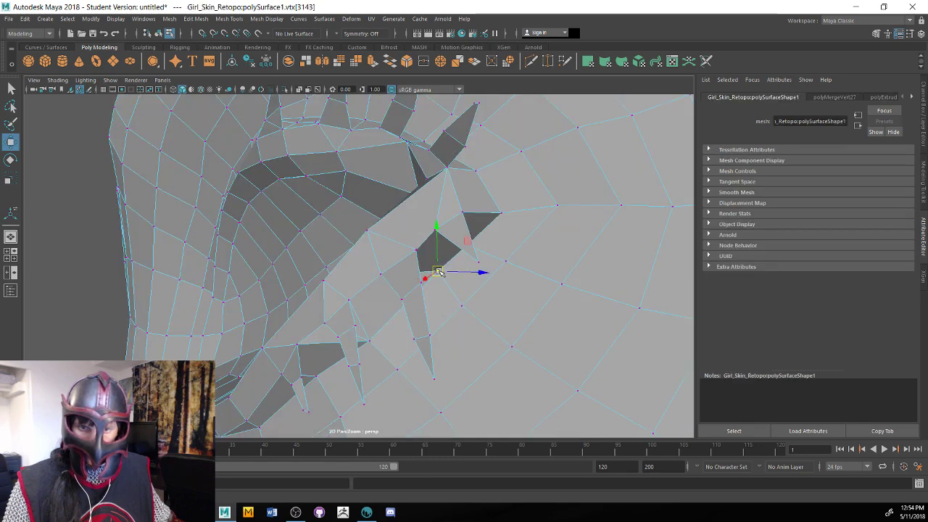
pyautogui.keyDown('shift'); pyautogui.click(475, 170); pyautogui.keyUp('shift')
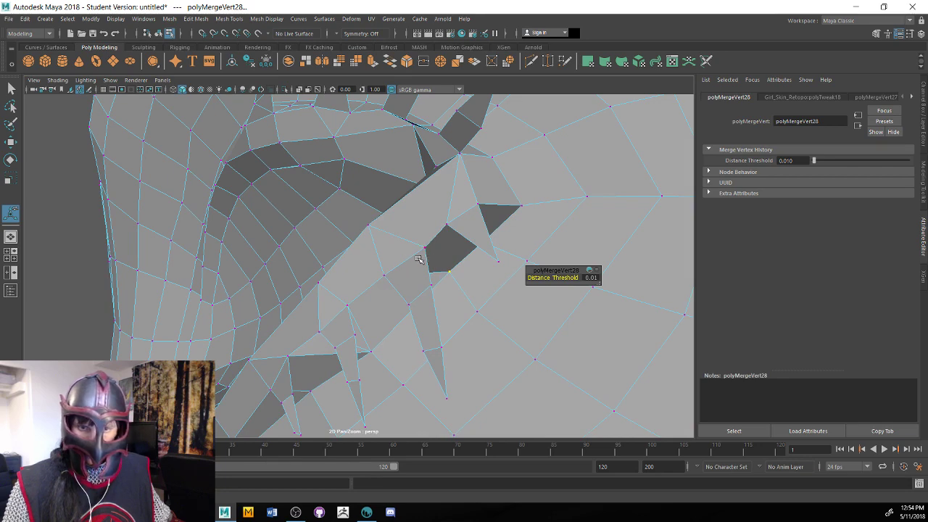
pyautogui.keyDown('alt'); pyautogui.moveTo(418, 259); pyautogui.dragTo(349, 234, button='middle'); pyautogui.keyUp('alt')
pyautogui.rightClick(349, 233)
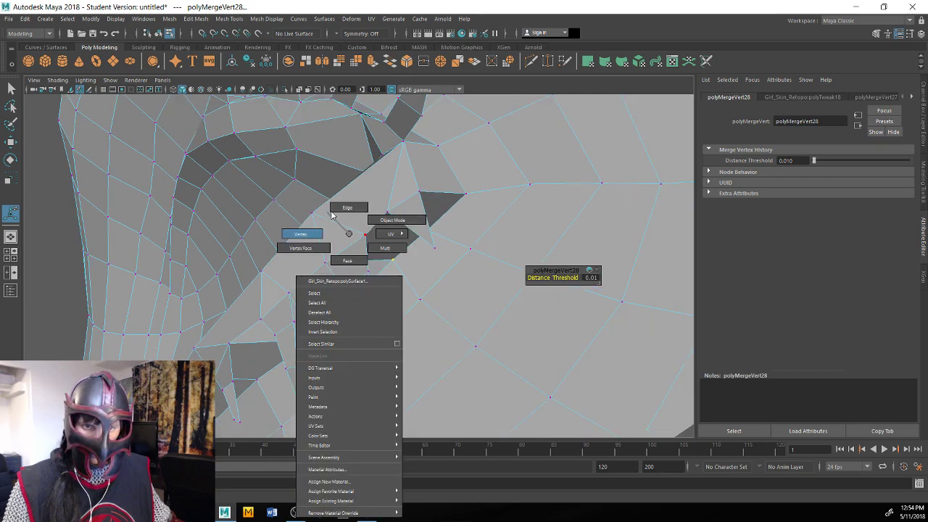
pyautogui.click(347, 208)
pyautogui.click(356, 224)
pyautogui.hotkey('ctrl', 'e')
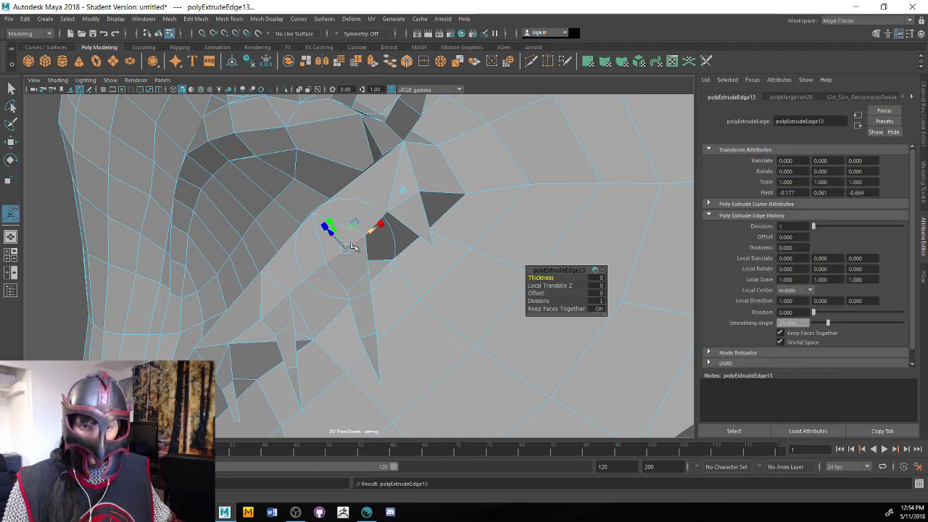
pyautogui.moveTo(348, 250); pyautogui.dragTo(376, 258)
pyautogui.press('r')
pyautogui.moveTo(377, 253); pyautogui.dragTo(384, 241, button='right')
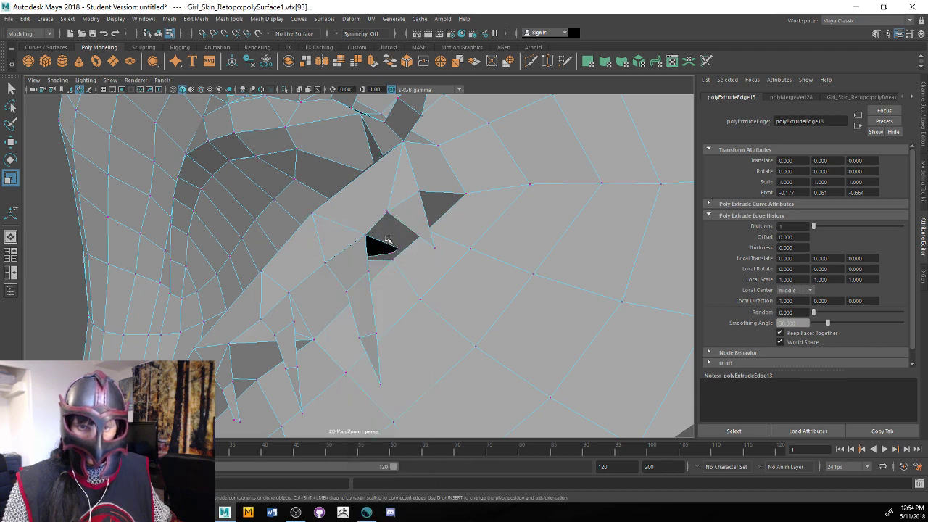
pyautogui.moveTo(388, 240); pyautogui.dragTo(407, 261)
pyautogui.keyDown('alt'); pyautogui.moveTo(410, 266); pyautogui.dragTo(403, 269); pyautogui.keyUp('alt')
pyautogui.hotkey('ctrl', 'z')
pyautogui.hotkey('ctrl', 'z')
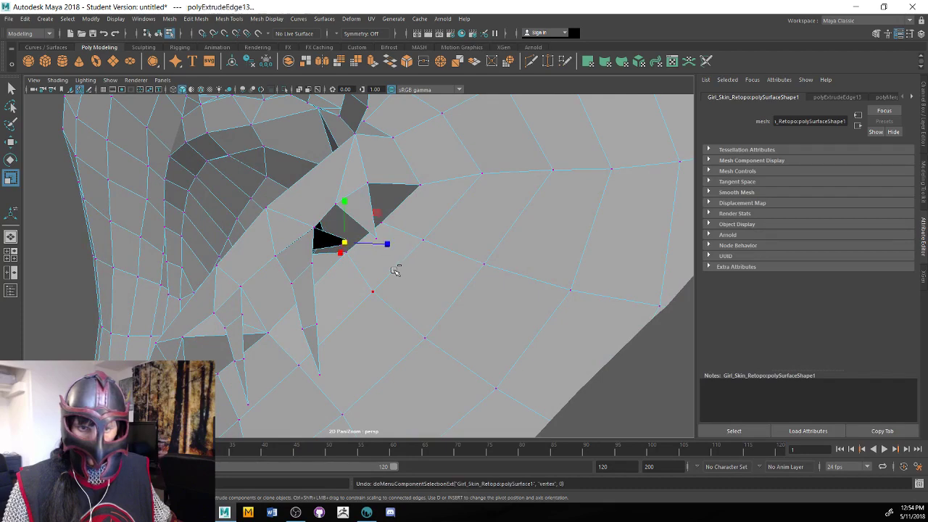
pyautogui.moveTo(338, 242); pyautogui.dragTo(342, 255, button='right')
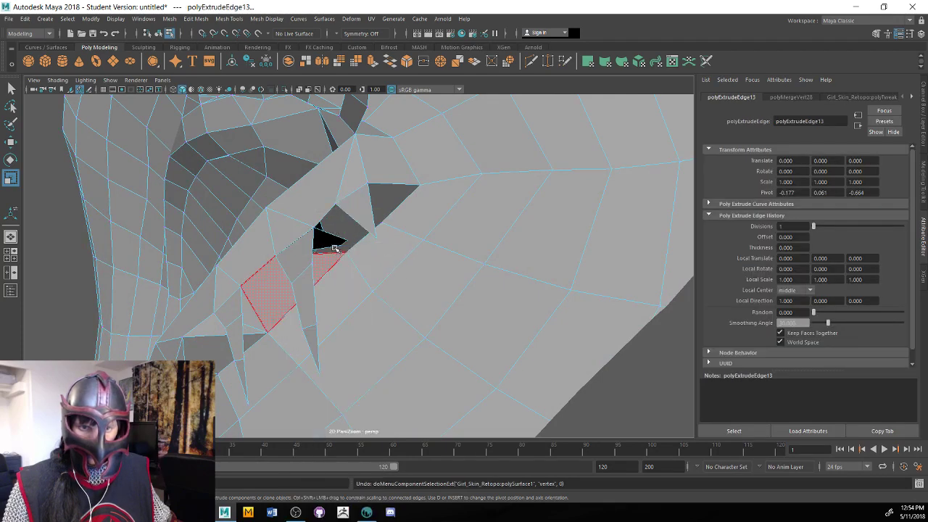
pyautogui.click(332, 239)
pyautogui.press('Delete')
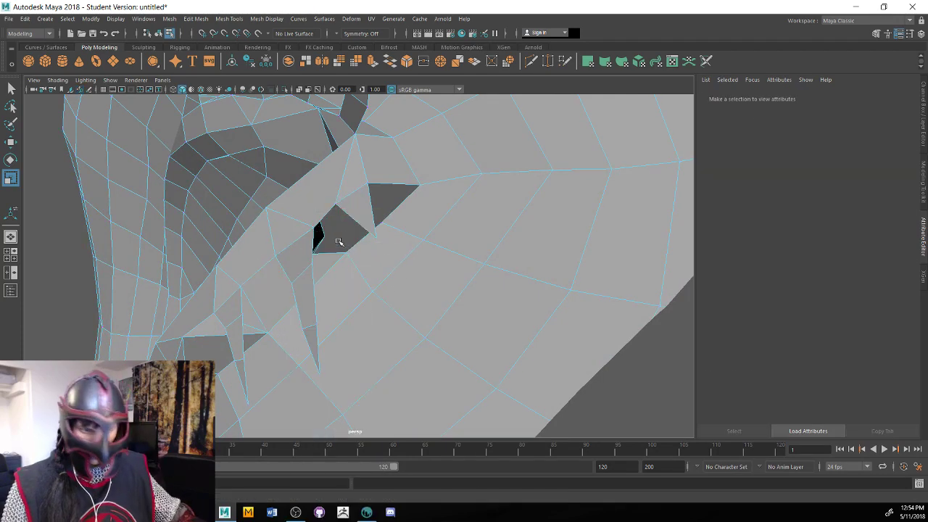
# Extrude the open edge facing the next lower-lid gap into the gap and scale it down to almost a point
pyautogui.moveTo(332, 250); pyautogui.dragTo(337, 226, button='right')
pyautogui.click(334, 253)
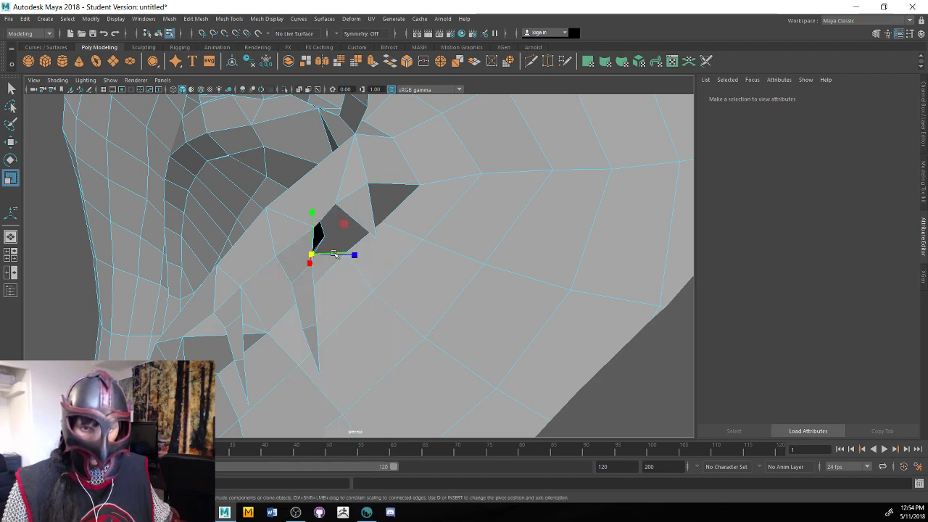
pyautogui.hotkey('ctrl', 'e')
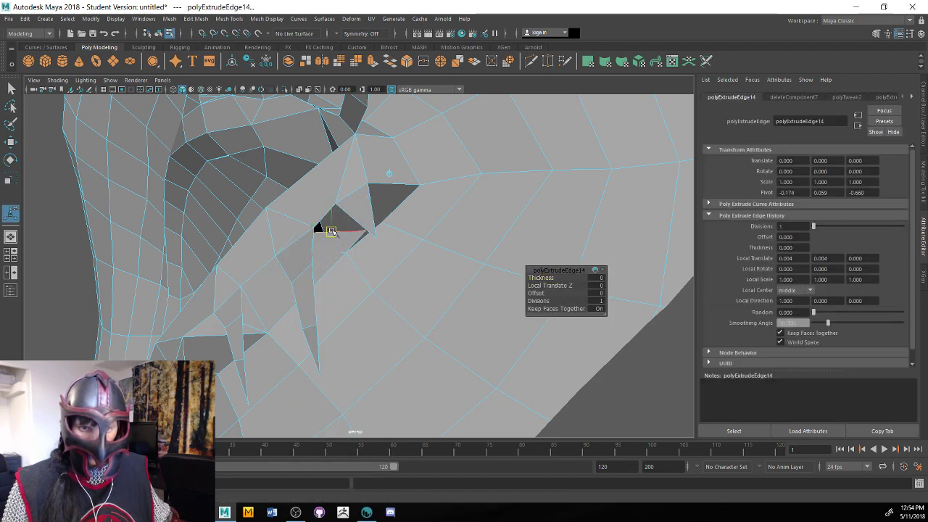
pyautogui.press('r')
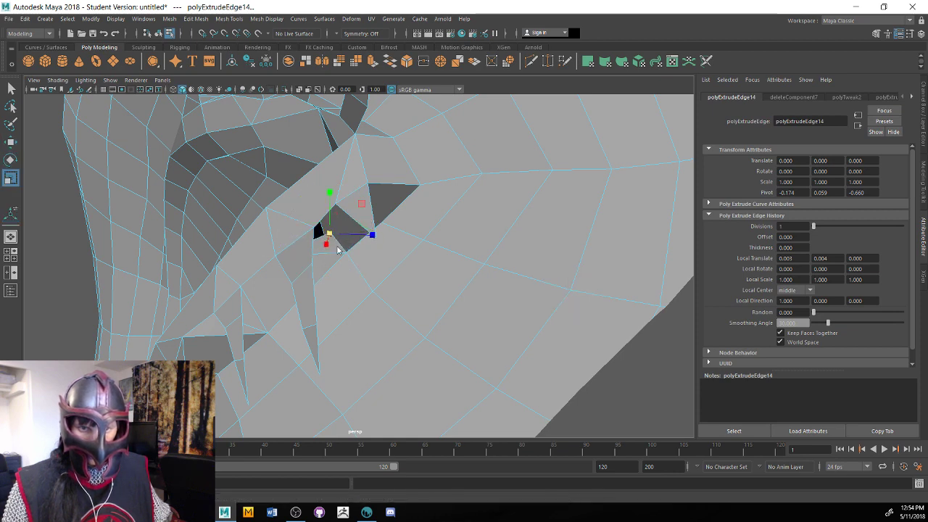
# Select the shrunken edge's two end vertices and merge them into one
pyautogui.moveTo(337, 250); pyautogui.dragTo(291, 238, button='right')
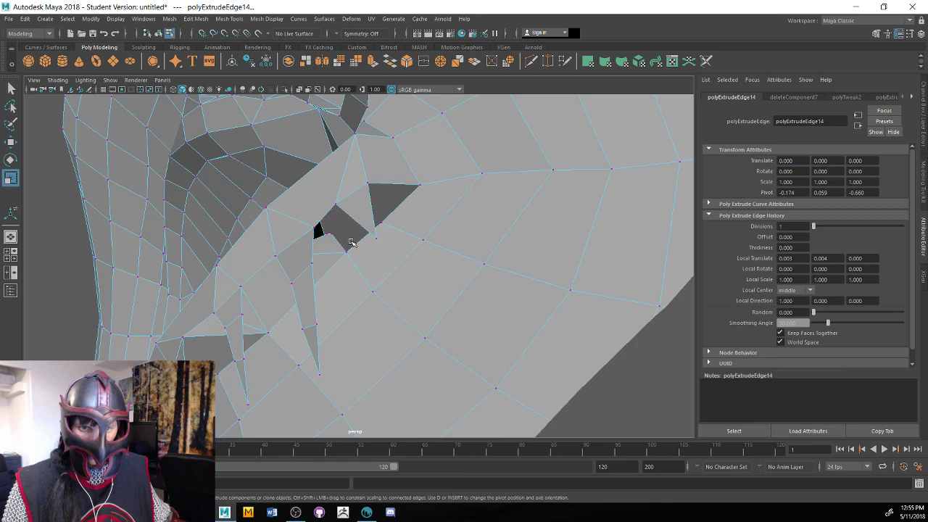
pyautogui.moveTo(350, 243); pyautogui.dragTo(321, 229)
pyautogui.keyDown('alt'); pyautogui.moveTo(361, 115); pyautogui.dragTo(411, 100); pyautogui.keyUp('alt')
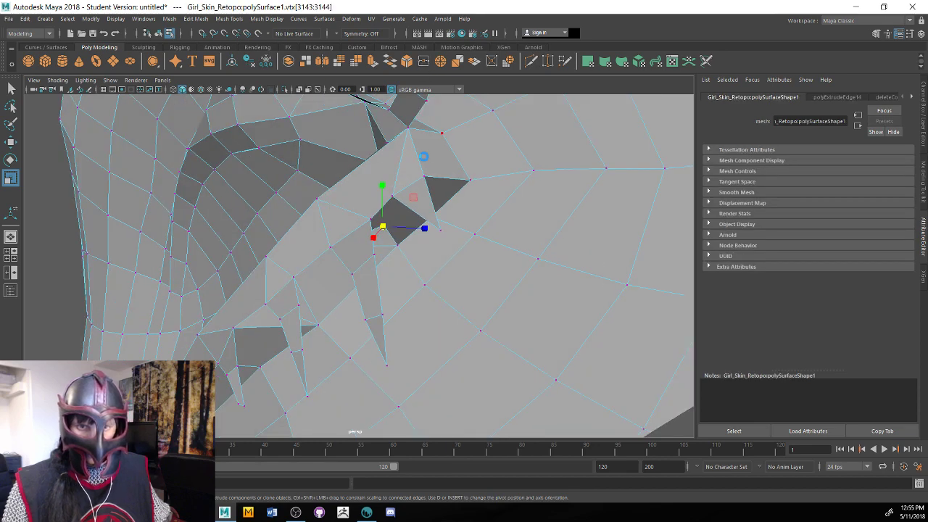
pyautogui.keyDown('alt'); pyautogui.moveTo(423, 155); pyautogui.dragTo(409, 156); pyautogui.keyUp('alt')
# Move the merged tip onto the gap's lid-side corner vertex and merge the overlapping vertices with a distance threshold of 0.01
pyautogui.click(325, 236)
pyautogui.press('w')
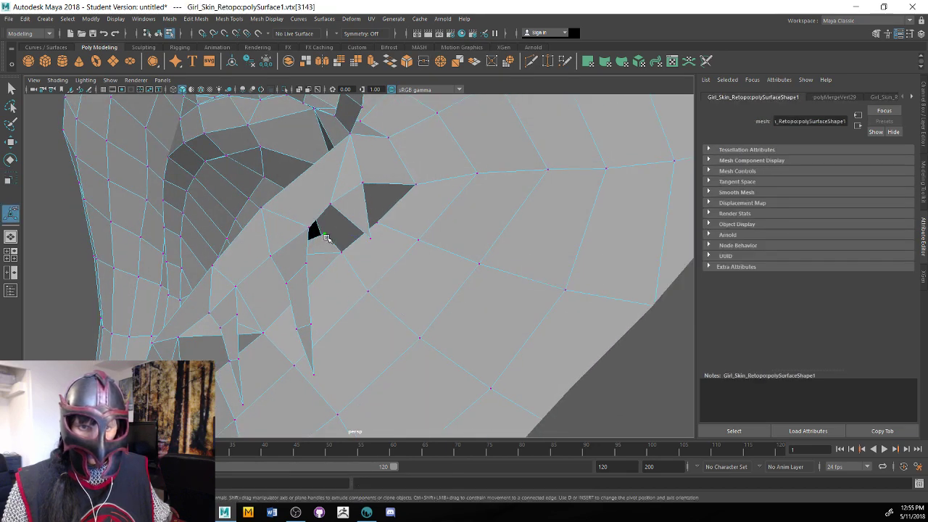
pyautogui.moveTo(326, 238); pyautogui.dragTo(312, 227)
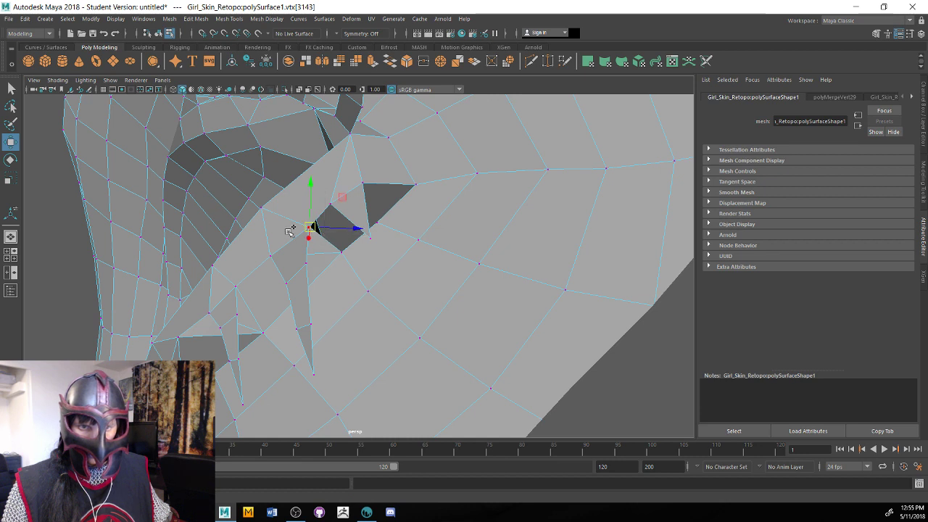
pyautogui.click(290, 231)
pyautogui.click(372, 61)
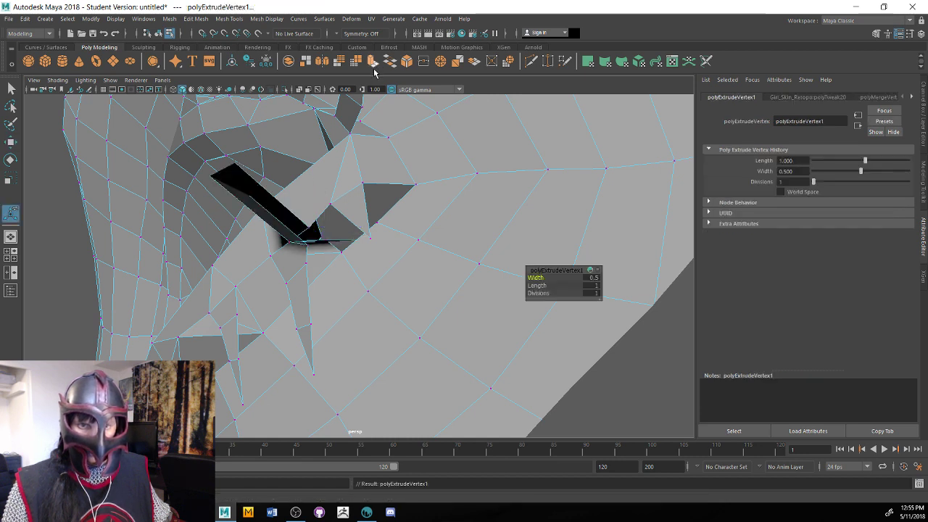
pyautogui.hotkey('ctrl', 'z')
pyautogui.click(423, 62)
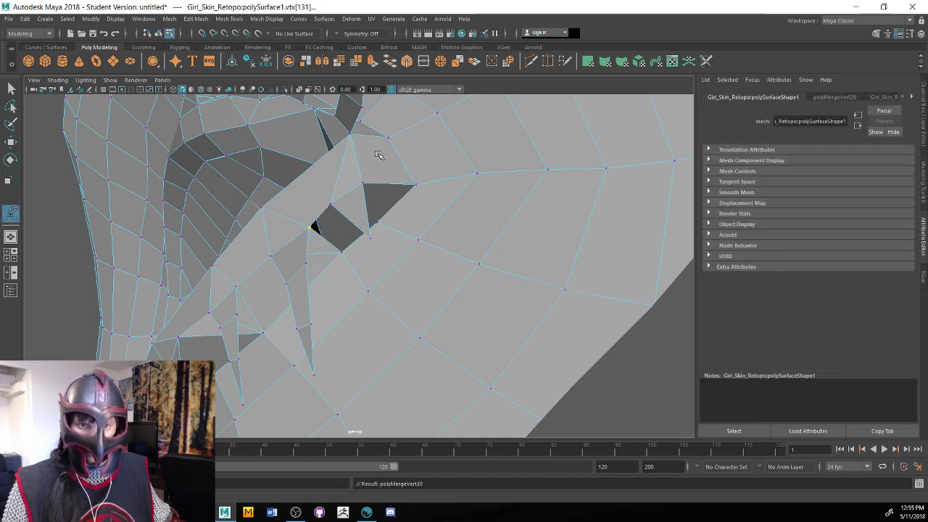
# Extrude the bridging triangle's open edge across the small four-sided gap to its opposite edge
pyautogui.keyDown('alt'); pyautogui.moveTo(355, 221); pyautogui.dragTo(363, 249); pyautogui.keyUp('alt')
pyautogui.scroll(3, 355, 248)
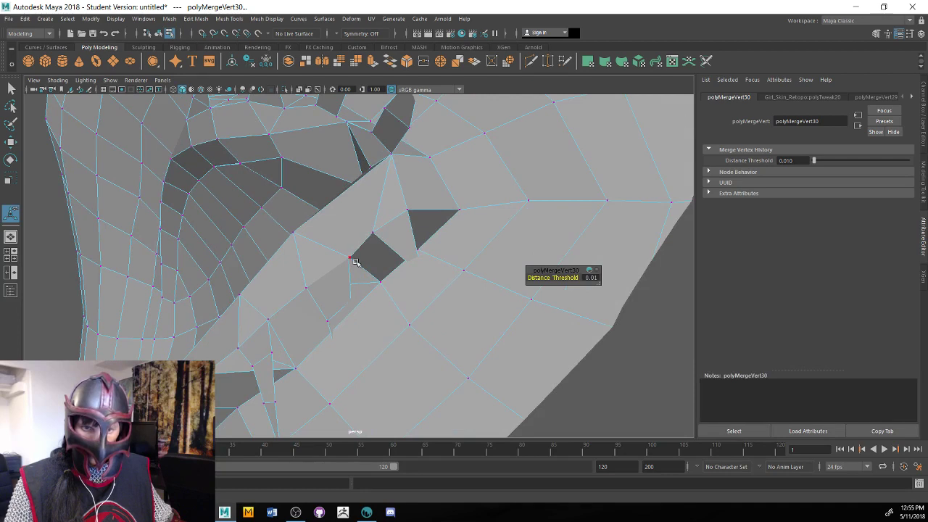
pyautogui.moveTo(355, 261); pyautogui.dragTo(355, 211, button='right')
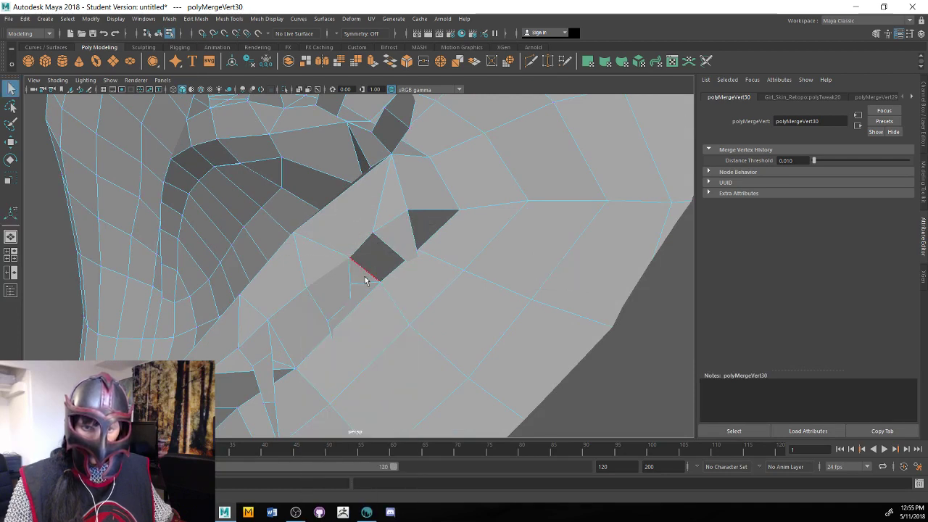
pyautogui.click(364, 276)
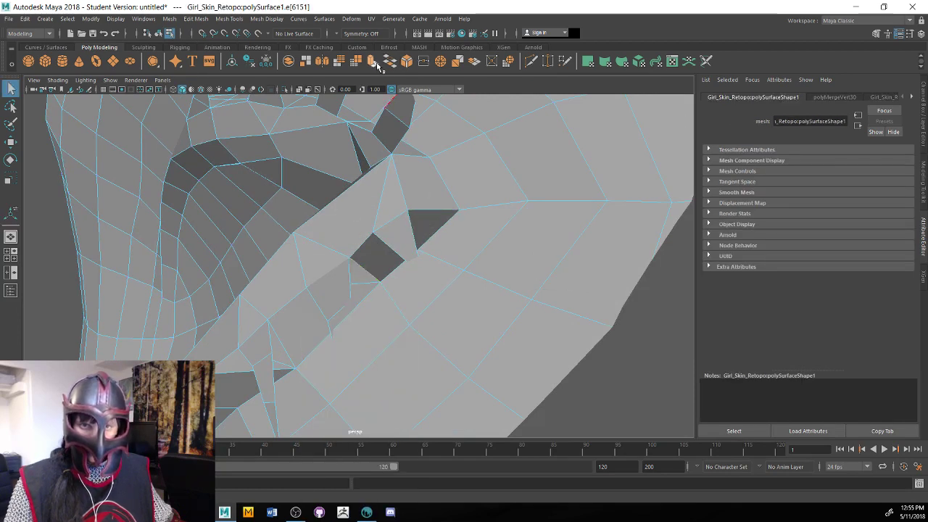
pyautogui.hotkey('ctrl', 'e')
pyautogui.moveTo(380, 253); pyautogui.dragTo(408, 224)
# Merge the new face's lid-side vertex with the matching lash-root corner vertex using a distance threshold of 0.01
pyautogui.moveTo(373, 231); pyautogui.dragTo(319, 227, button='right')
pyautogui.click(374, 232)
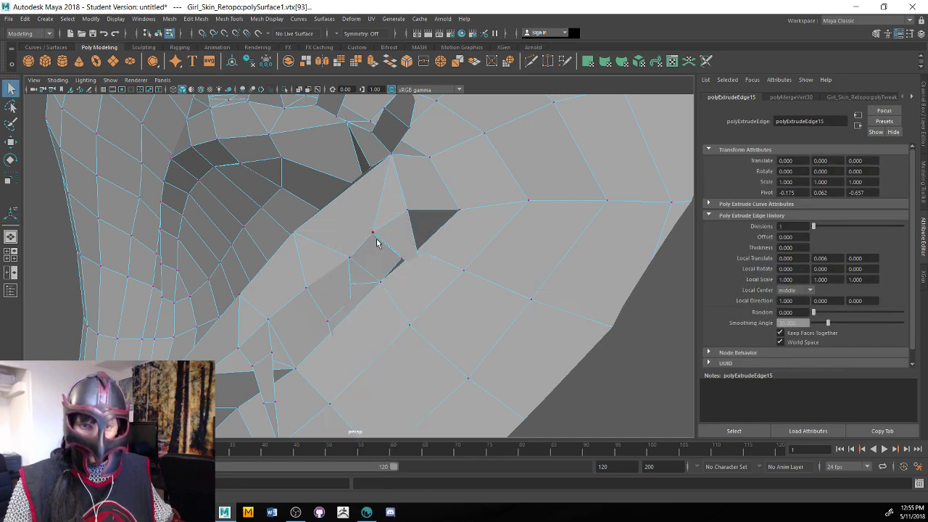
pyautogui.click(372, 235)
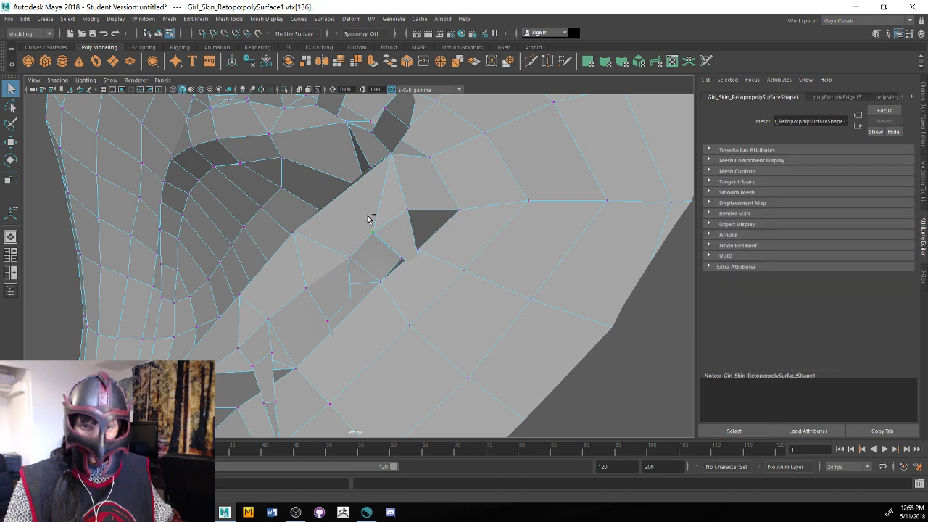
pyautogui.click(424, 63)
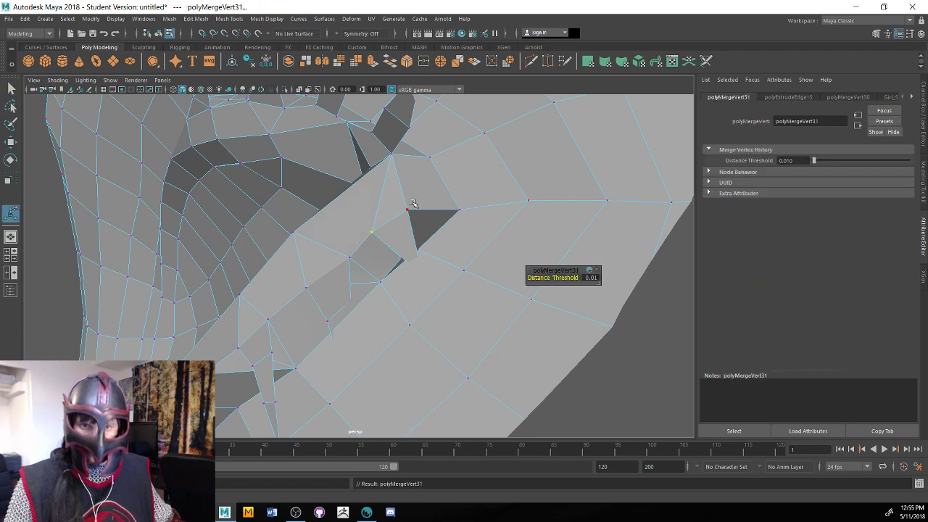
# Move the new face's remaining free vertex onto the gap's lower corner and merge the overlapping vertices with a distance threshold of 0.01
pyautogui.press('w')
pyautogui.click(397, 261)
pyautogui.moveTo(397, 266); pyautogui.dragTo(408, 259)
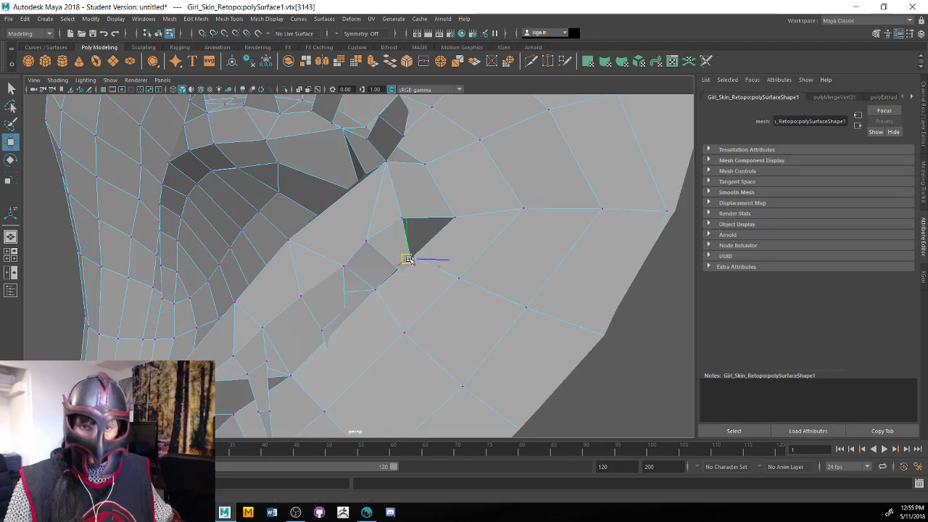
pyautogui.click(442, 242)
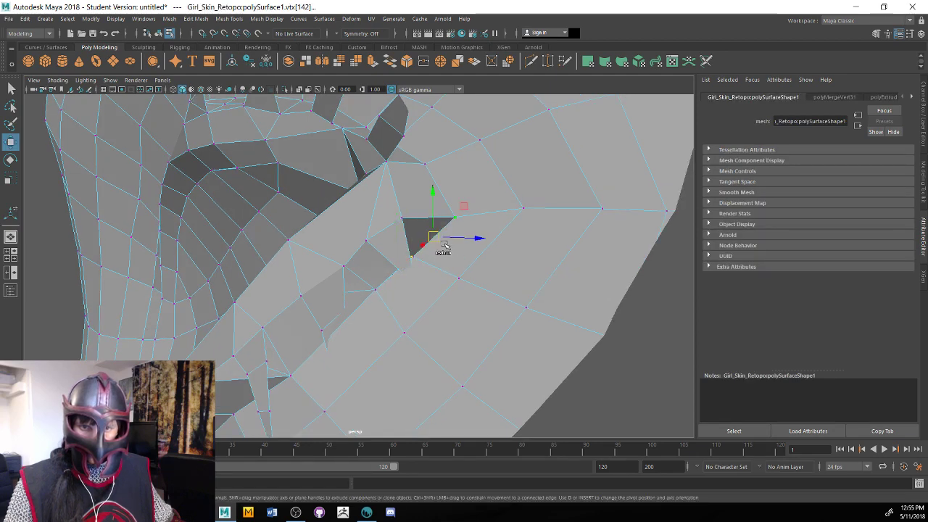
pyautogui.click(426, 257)
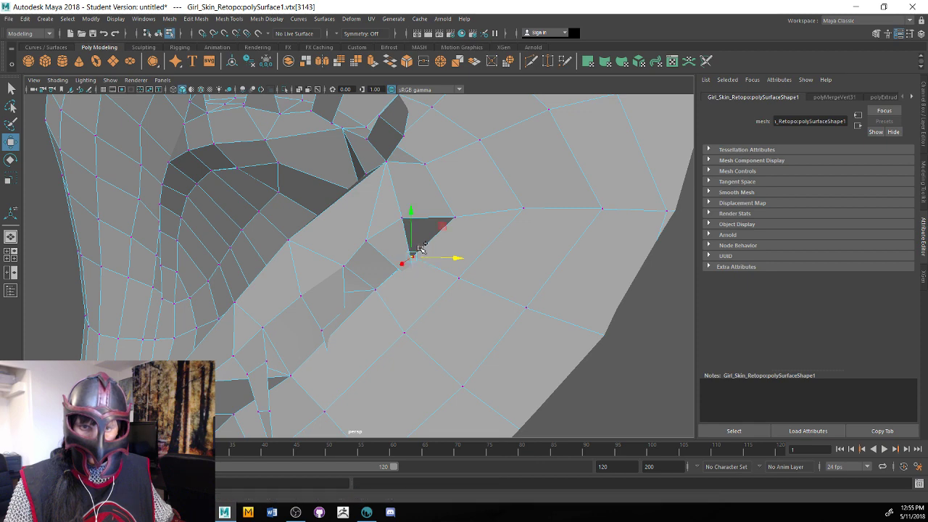
pyautogui.click(431, 107)
pyautogui.click(424, 61)
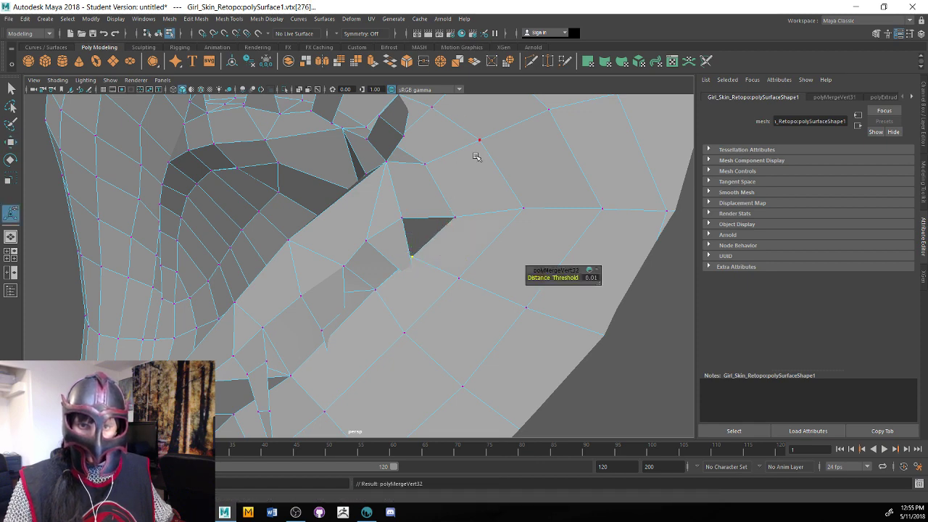
# Extrude the lid-side edge of the remaining triangular gap into the opening and scale the new edge down slightly
pyautogui.keyDown('alt'); pyautogui.moveTo(476, 149); pyautogui.dragTo(466, 188); pyautogui.keyUp('alt')
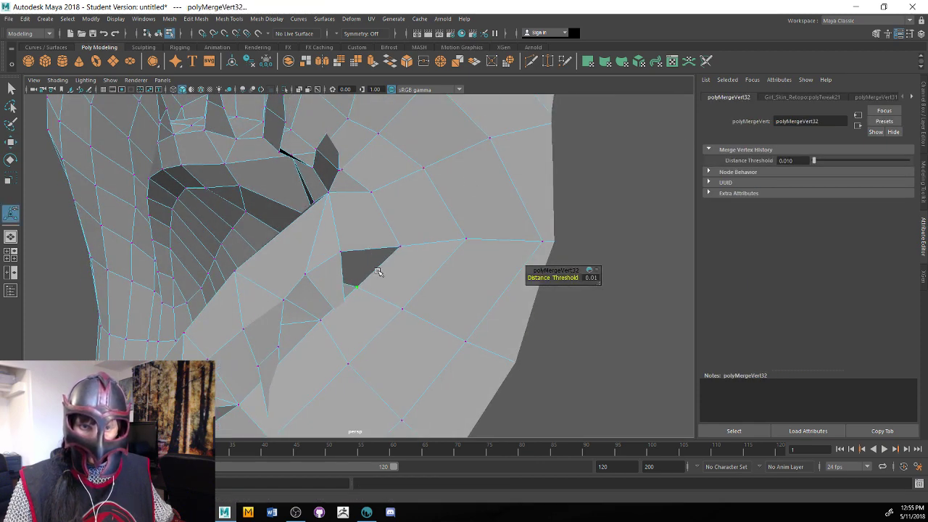
pyautogui.keyDown('alt'); pyautogui.moveTo(377, 271); pyautogui.dragTo(408, 248); pyautogui.keyUp('alt')
pyautogui.rightClick(406, 233)
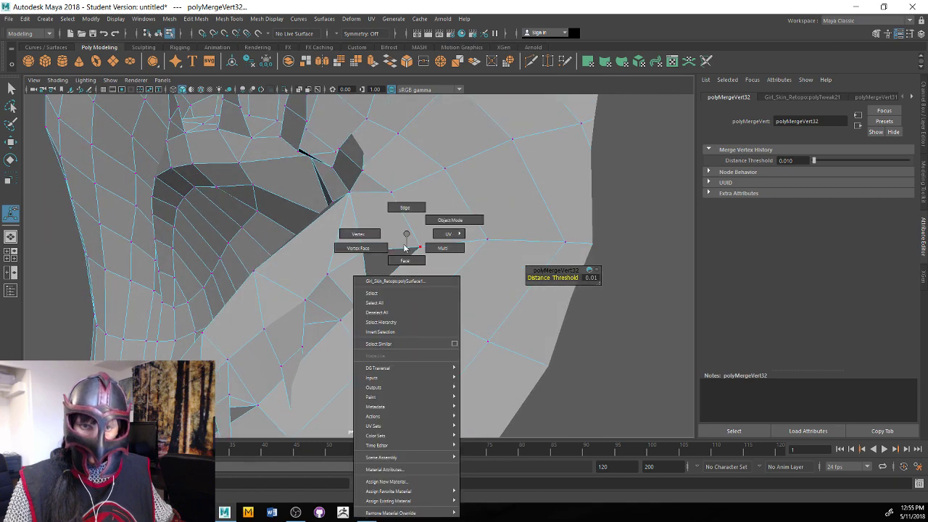
pyautogui.moveTo(406, 249); pyautogui.dragTo(404, 209, button='right')
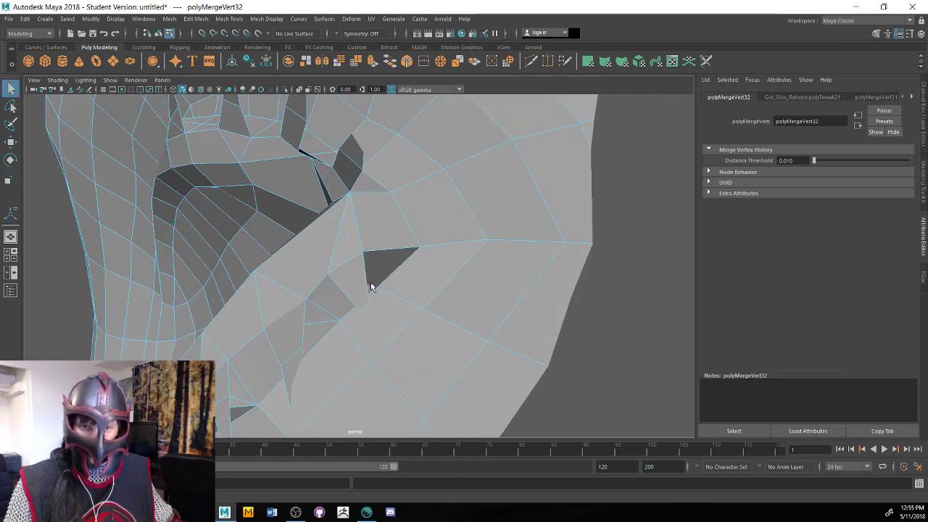
pyautogui.click(383, 273)
pyautogui.click(384, 255)
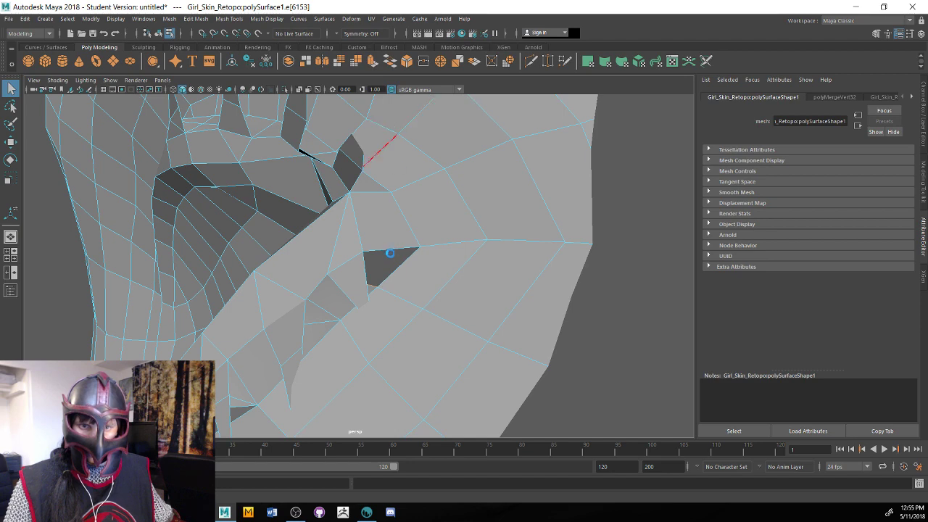
pyautogui.hotkey('ctrl', 'e')
pyautogui.moveTo(368, 255)
pyautogui.mouseDown()
pyautogui.moveTo(379, 232)
pyautogui.moveTo(377, 261)
pyautogui.mouseUp()
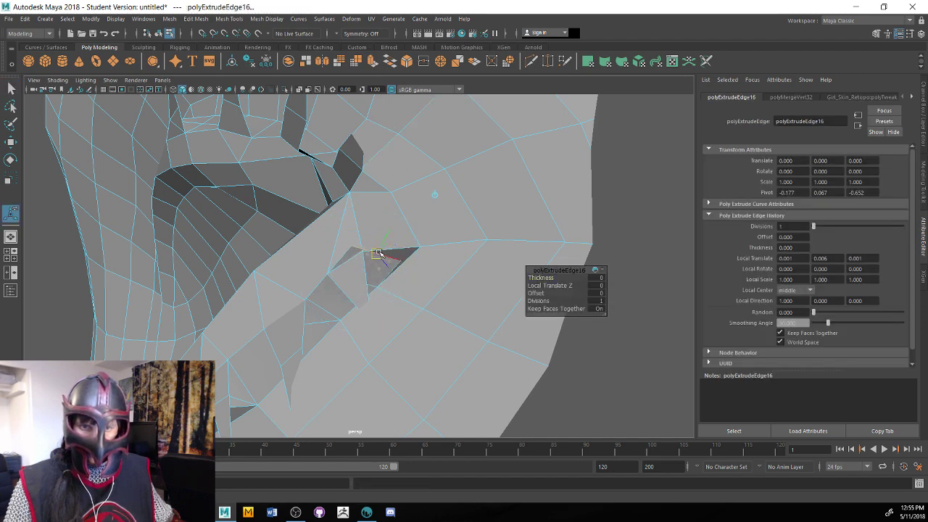
pyautogui.press('e')
pyautogui.press('r')
pyautogui.moveTo(377, 255); pyautogui.dragTo(376, 255)
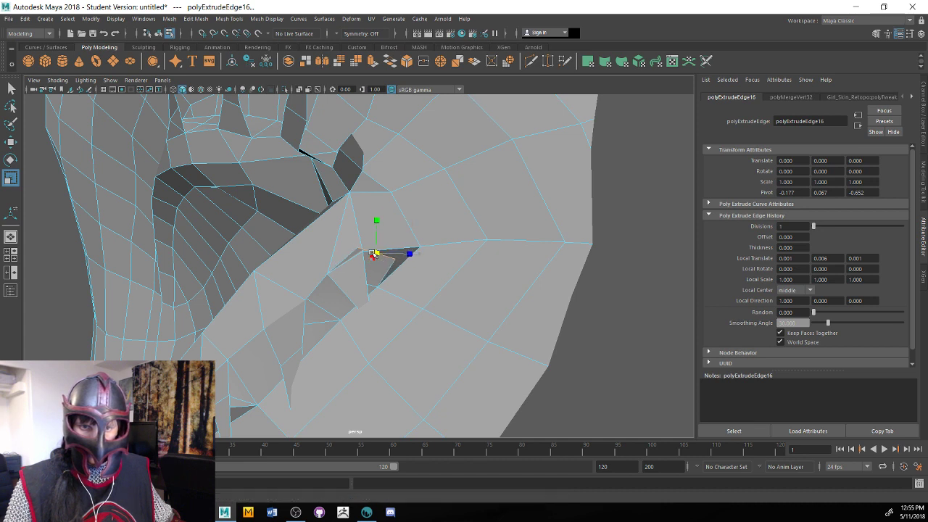
pyautogui.press('w')
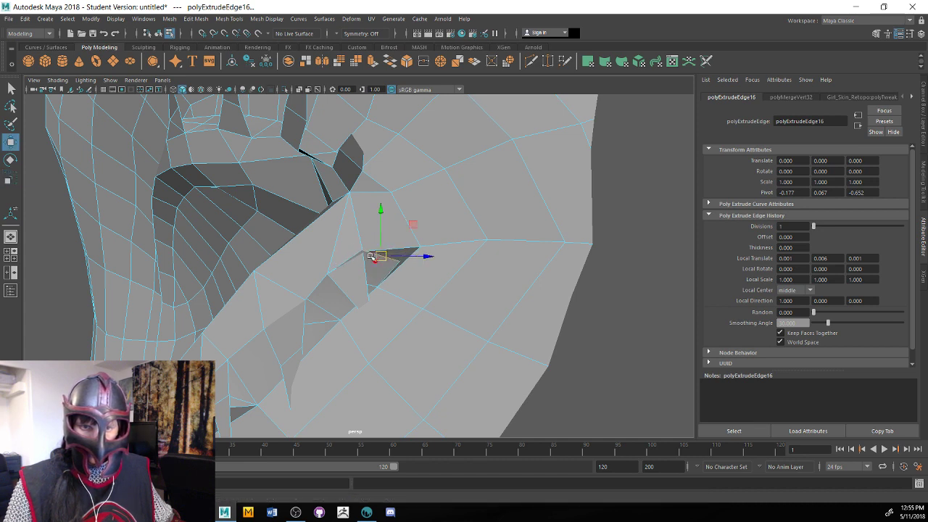
# Merge the extruded edge's upper vertex with the adjacent corner vertex of the triangular gap
pyautogui.moveTo(361, 233); pyautogui.dragTo(327, 233, button='right')
pyautogui.click(359, 257)
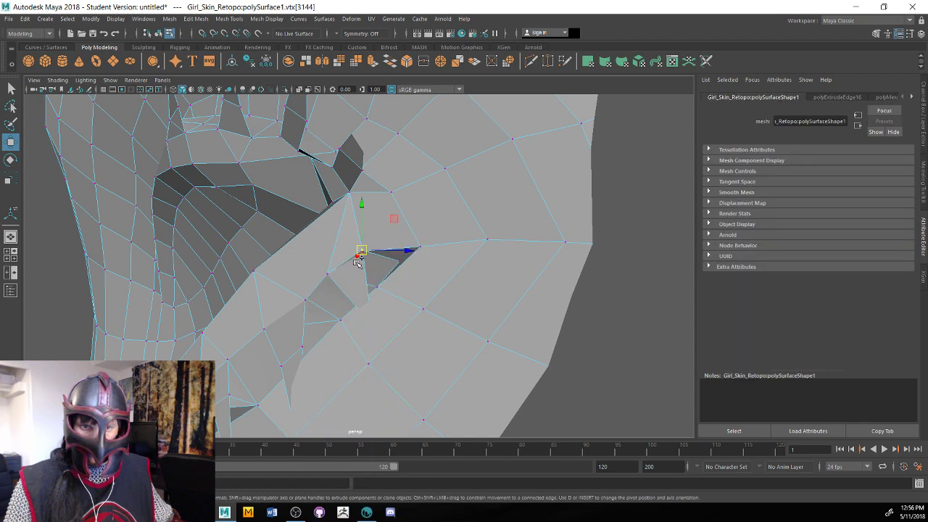
pyautogui.click(429, 66)
# Move the extruded edge's other vertex onto the gap's outer corner and merge the overlapping vertices with a distance threshold of 0.01
pyautogui.click(400, 261)
pyautogui.press('w')
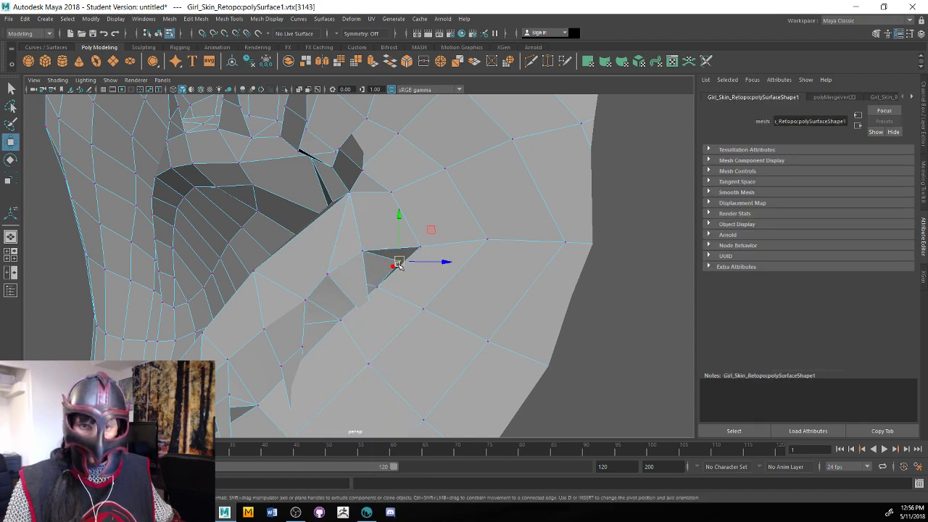
pyautogui.moveTo(400, 261); pyautogui.dragTo(415, 246)
pyautogui.keyDown('shift'); pyautogui.click(415, 247); pyautogui.keyUp('shift')
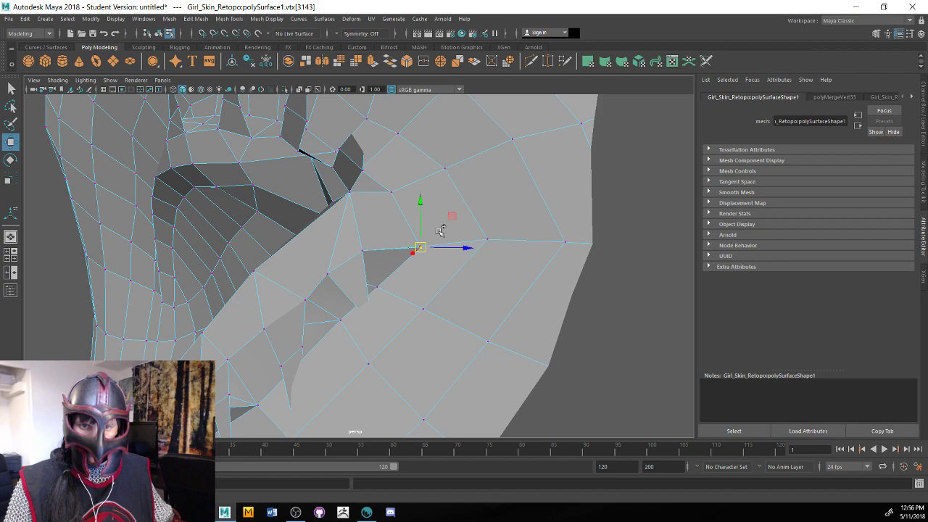
pyautogui.click(423, 61)
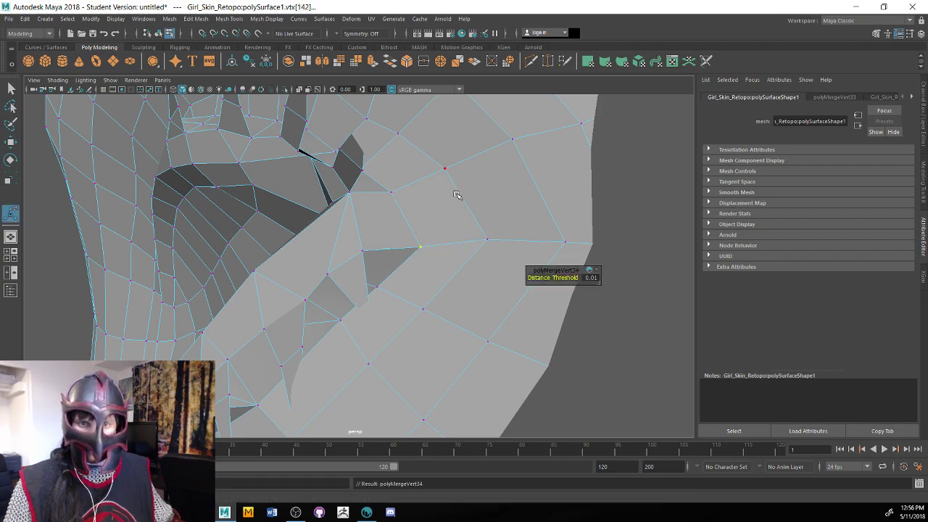
# Pull the raised notch vertices on the leg's open lower end down in line with the rest of the border
pyautogui.keyDown('alt'); pyautogui.moveTo(454, 193); pyautogui.dragTo(487, 210); pyautogui.keyUp('alt')
pyautogui.keyDown('alt'); pyautogui.moveTo(486, 209); pyautogui.dragTo(392, 208, button='right'); pyautogui.keyUp('alt')
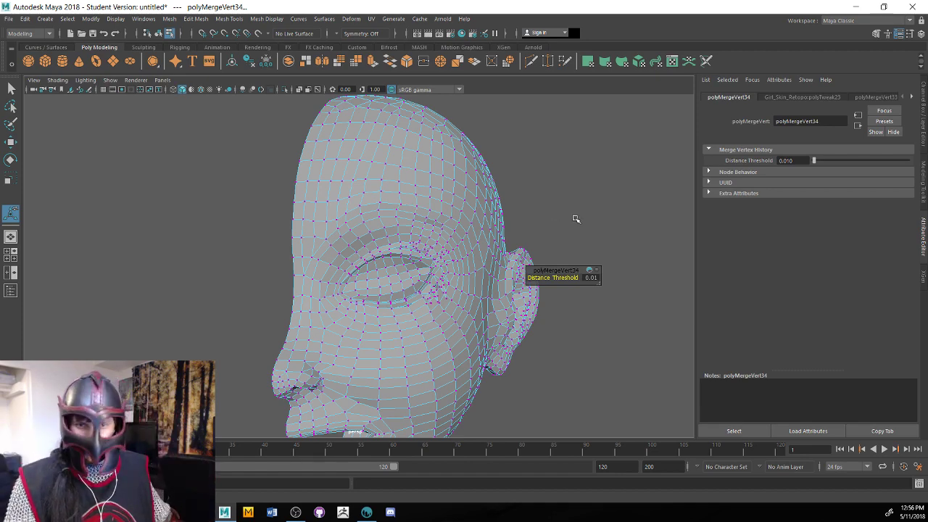
pyautogui.keyDown('alt'); pyautogui.moveTo(603, 229); pyautogui.dragTo(570, 231, button='right'); pyautogui.keyUp('alt')
pyautogui.keyDown('alt'); pyautogui.moveTo(569, 232); pyautogui.dragTo(481, 352); pyautogui.keyUp('alt')
pyautogui.click(303, 339)
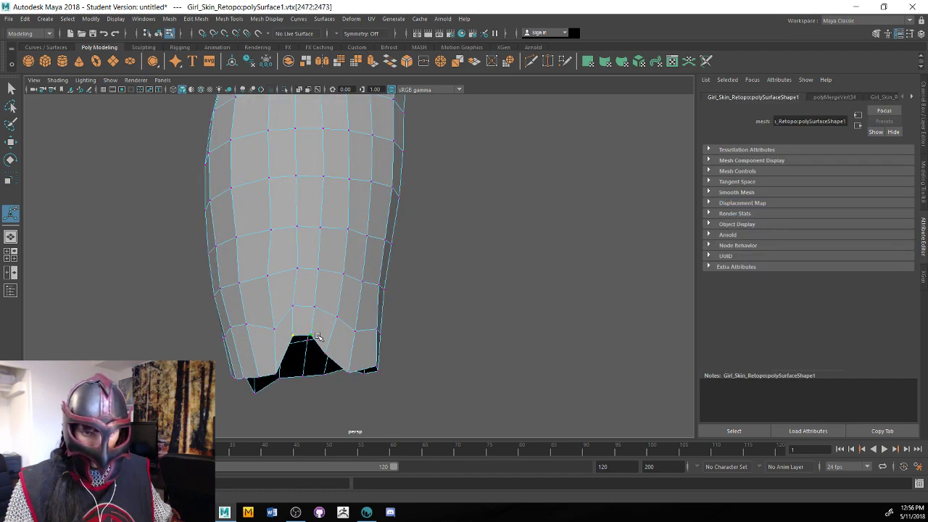
pyautogui.press('w')
pyautogui.moveTo(300, 335); pyautogui.dragTo(308, 373)
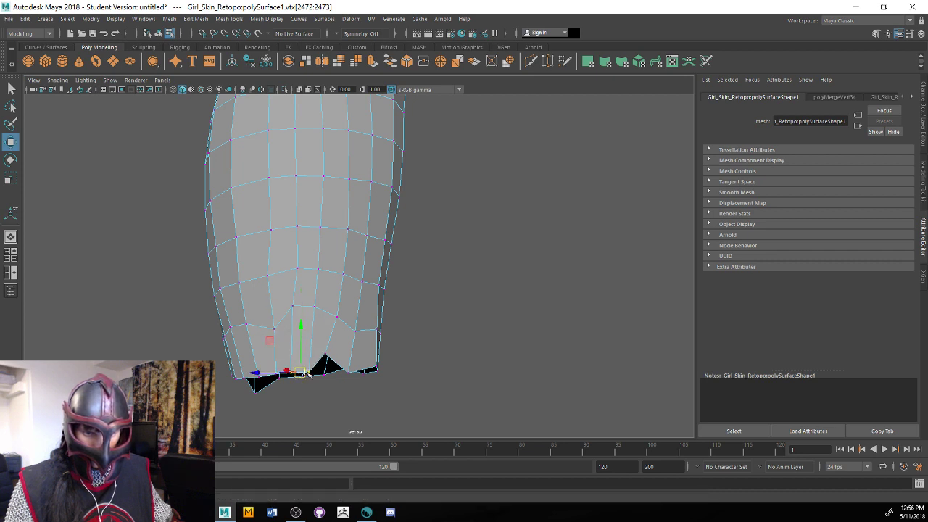
pyautogui.click(308, 373)
pyautogui.click(330, 369)
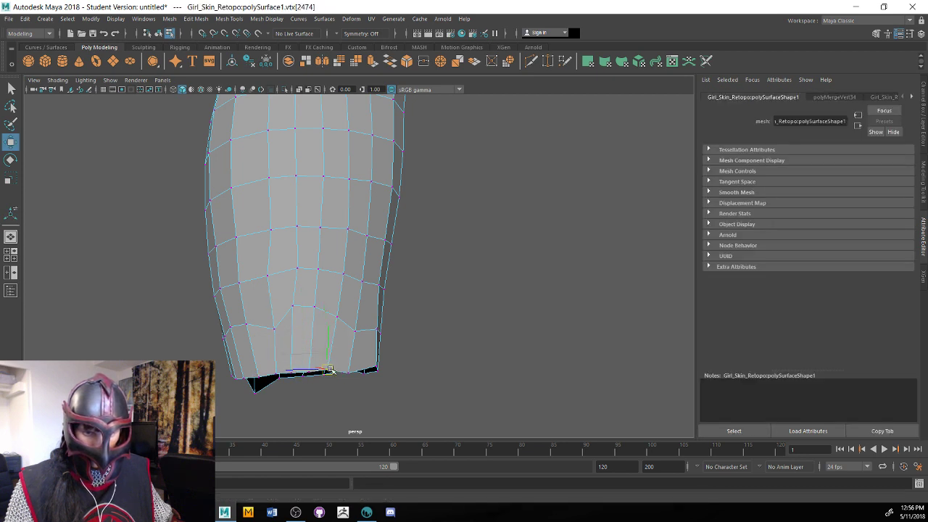
# Even out the vertex row above the leg's lower border by raising its low vertex and lowering the three arched ones
pyautogui.keyDown('alt'); pyautogui.moveTo(416, 375); pyautogui.dragTo(321, 362); pyautogui.keyUp('alt')
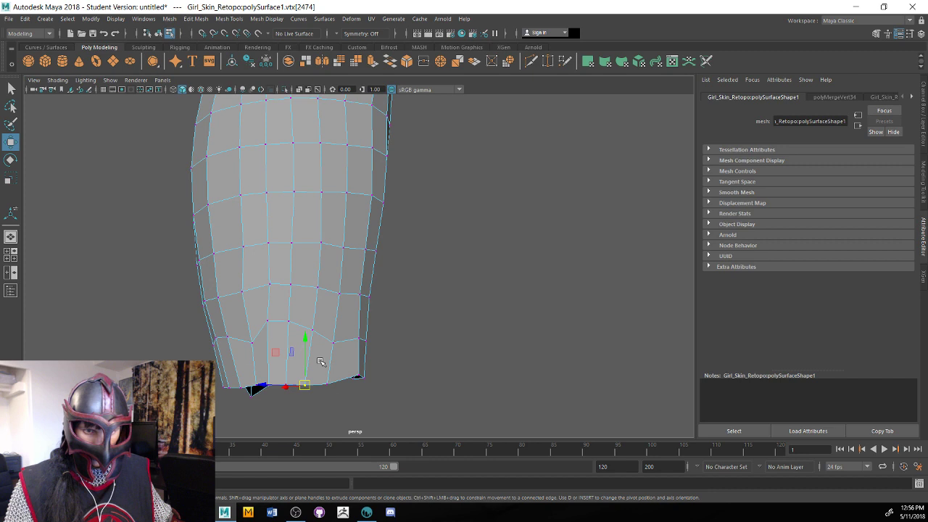
pyautogui.click(266, 323)
pyautogui.click(250, 334)
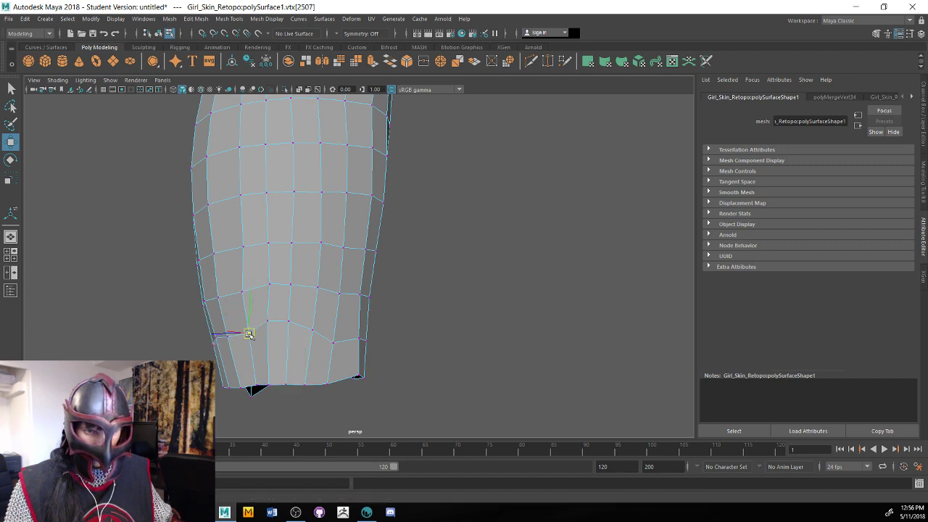
pyautogui.click(267, 325)
pyautogui.keyDown('shift'); pyautogui.click(290, 321); pyautogui.keyUp('shift')
pyautogui.keyDown('shift'); pyautogui.click(312, 330); pyautogui.keyUp('shift')
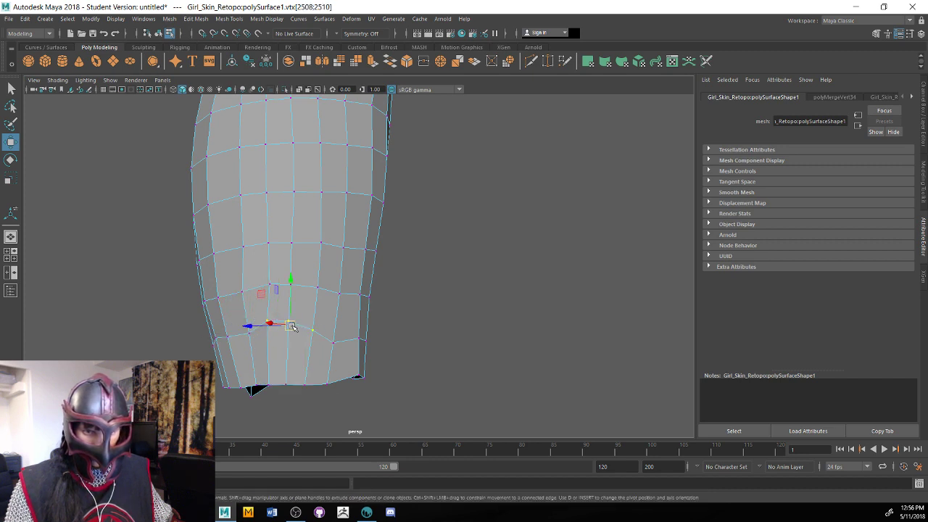
pyautogui.moveTo(290, 326); pyautogui.dragTo(294, 330)
pyautogui.click(448, 352)
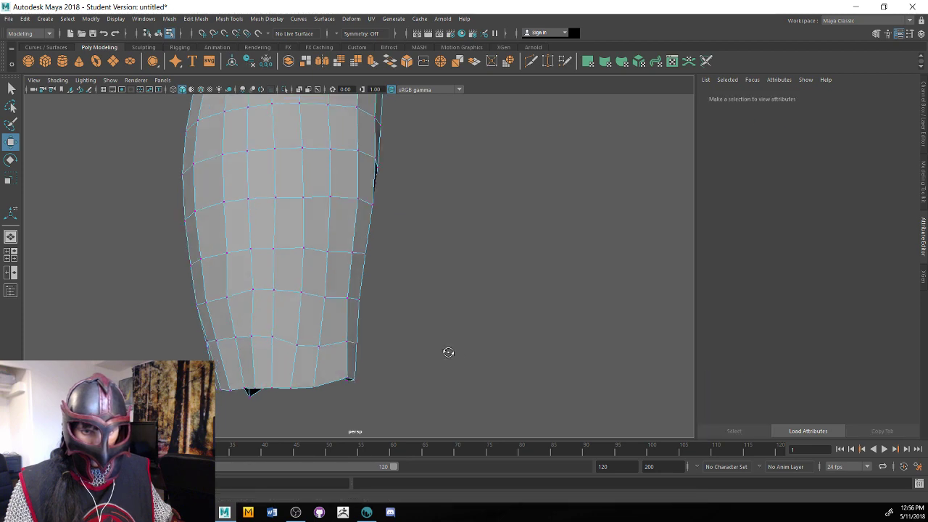
# Level the pointed and notched border vertices on the leg's other side and raise the low vertex in the row above
pyautogui.keyDown('alt'); pyautogui.moveTo(448, 352); pyautogui.dragTo(392, 376); pyautogui.keyUp('alt')
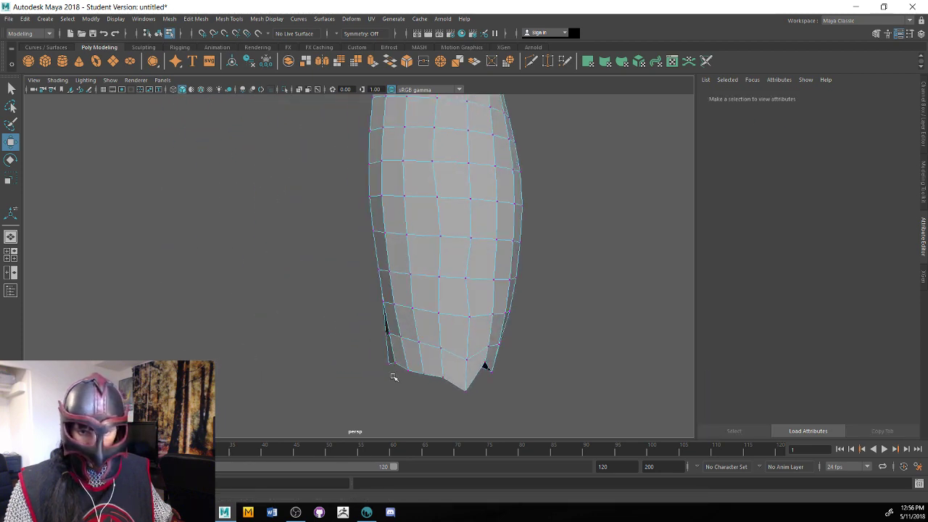
pyautogui.click(467, 379)
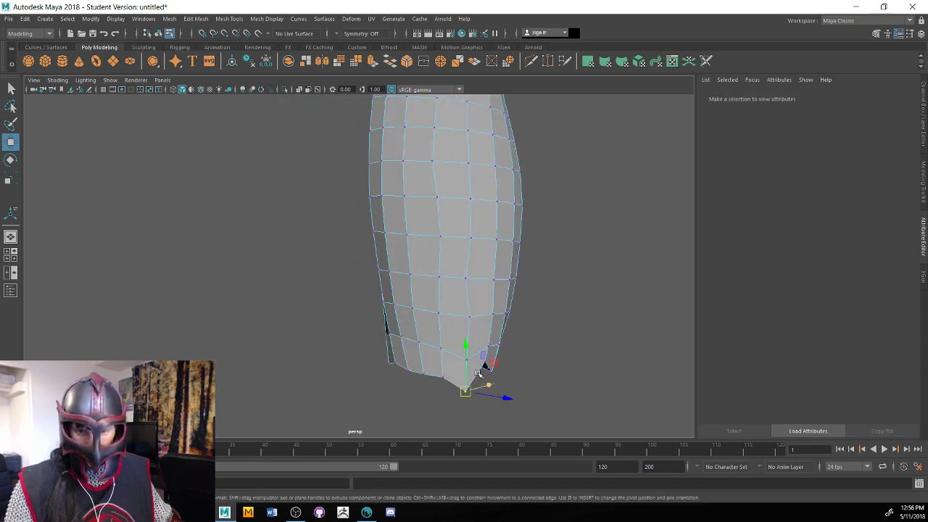
pyautogui.keyDown('alt'); pyautogui.moveTo(563, 400); pyautogui.dragTo(476, 382); pyautogui.keyUp('alt')
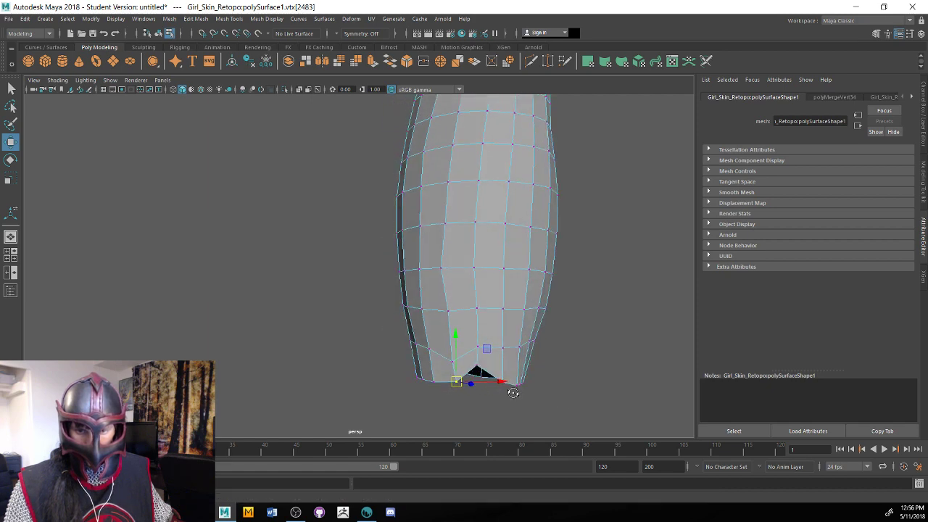
pyautogui.click(478, 382)
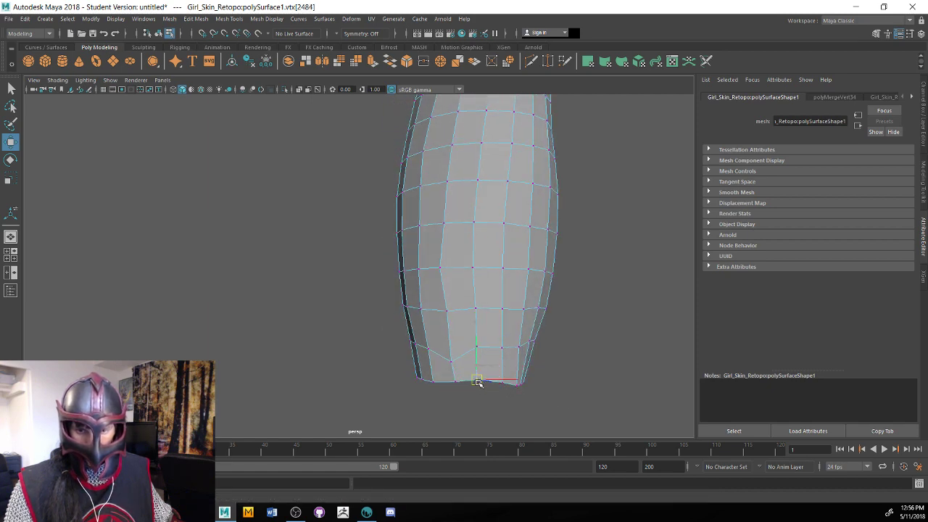
pyautogui.click(450, 350)
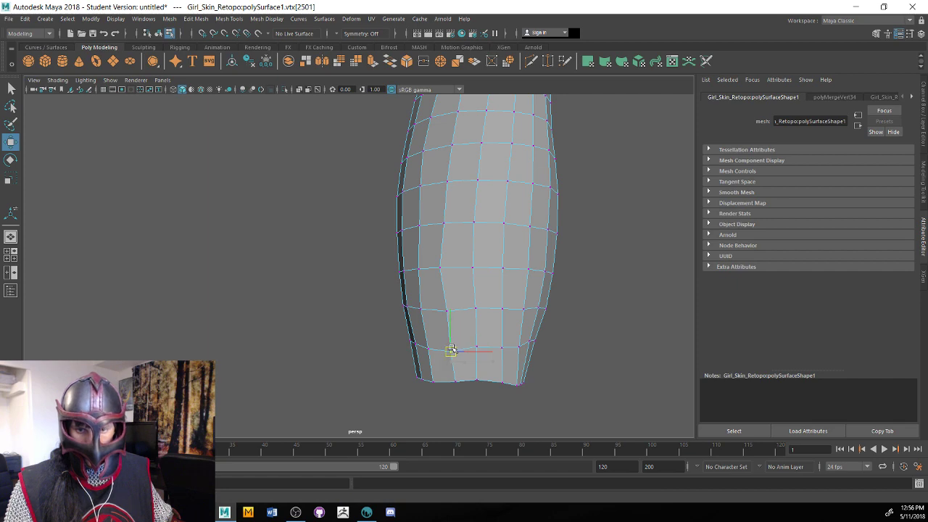
# Flatten the leg's bottom vertex ring and the ring directly above it by scaling them along the vertical axis
pyautogui.keyDown('alt'); pyautogui.moveTo(490, 379); pyautogui.dragTo(594, 403); pyautogui.keyUp('alt')
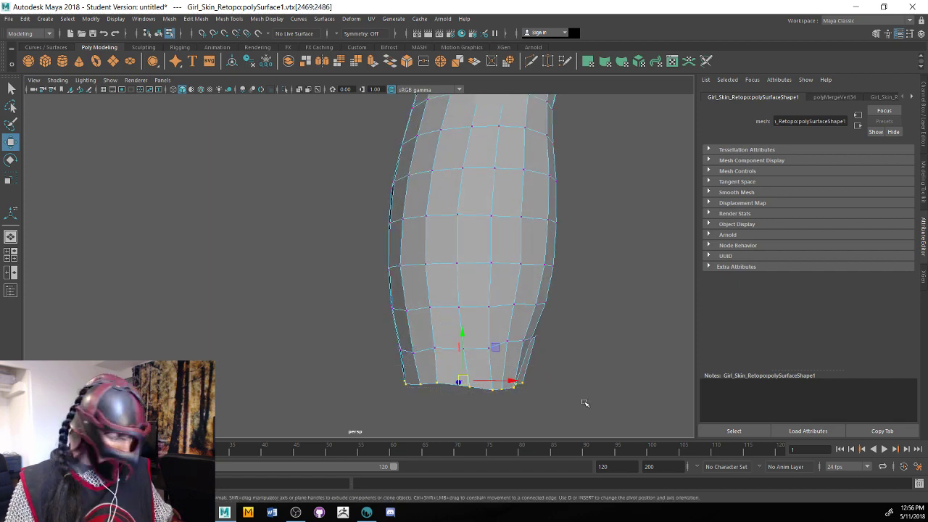
pyautogui.press('r')
pyautogui.moveTo(464, 342); pyautogui.dragTo(470, 410)
pyautogui.moveTo(477, 470); pyautogui.dragTo(477, 470)
pyautogui.moveTo(472, 360); pyautogui.dragTo(376, 428)
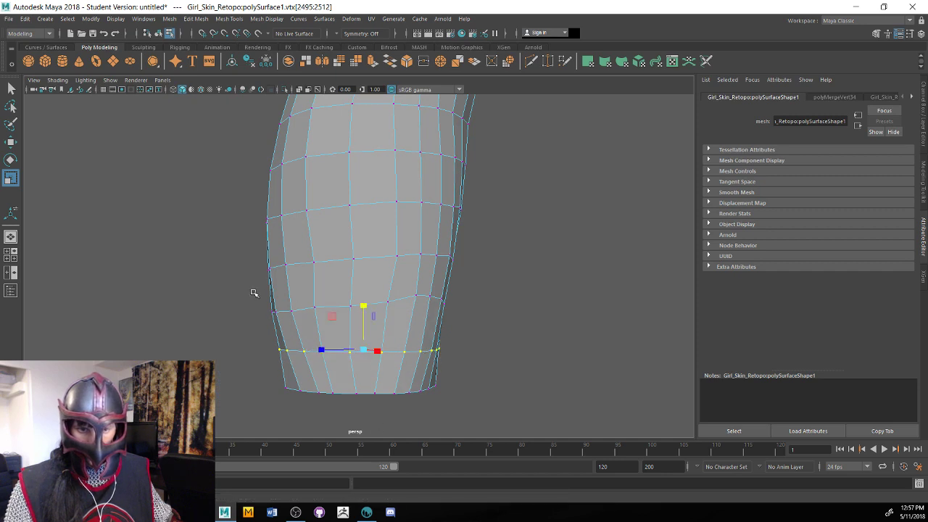
# Select the third vertex ring from the leg's lower end and flatten it along the vertical axis
pyautogui.moveTo(255, 283); pyautogui.dragTo(515, 325)
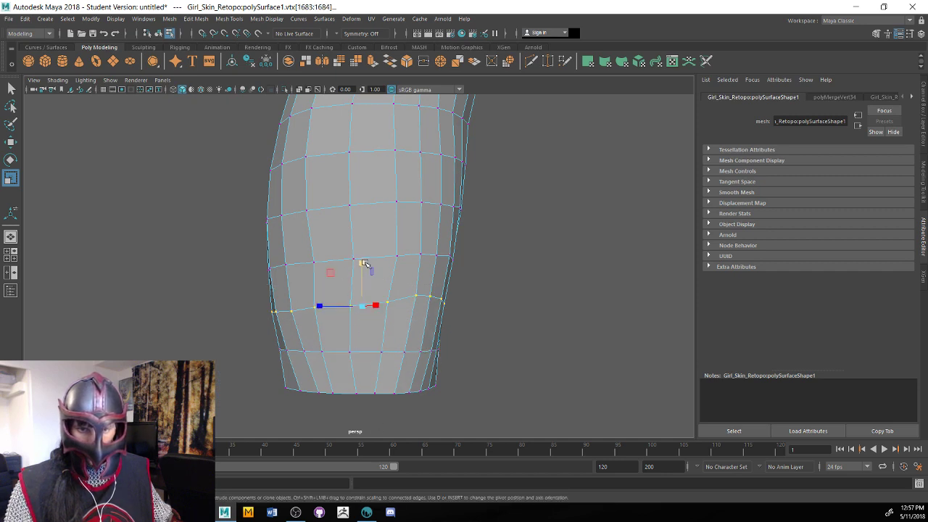
pyautogui.moveTo(364, 263); pyautogui.dragTo(360, 305)
pyautogui.moveTo(526, 345); pyautogui.dragTo(431, 355)
# Inspect the lower leg's edge rows from several sides and view the body mesh pieces as a whole
pyautogui.keyDown('alt'); pyautogui.moveTo(432, 354); pyautogui.dragTo(322, 345); pyautogui.keyUp('alt')
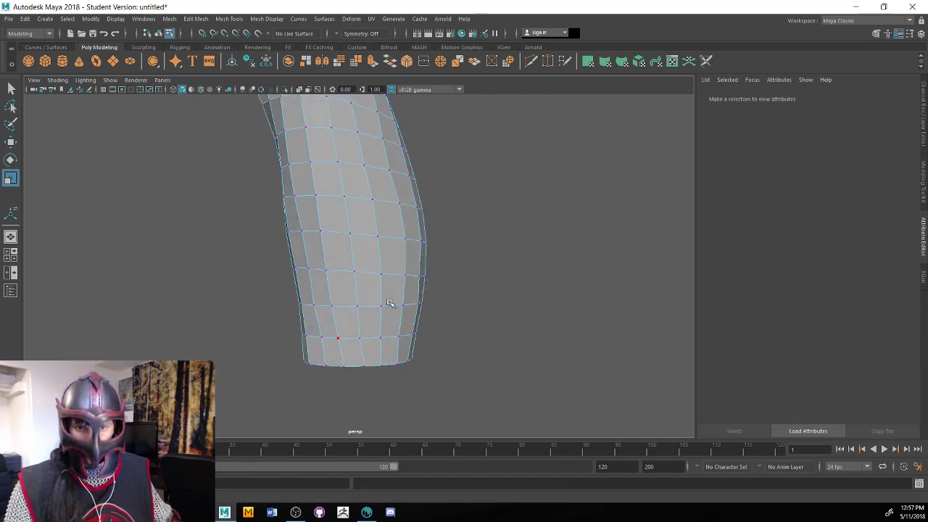
pyautogui.click(421, 281)
pyautogui.keyDown('alt'); pyautogui.moveTo(422, 280); pyautogui.dragTo(469, 281); pyautogui.keyUp('alt')
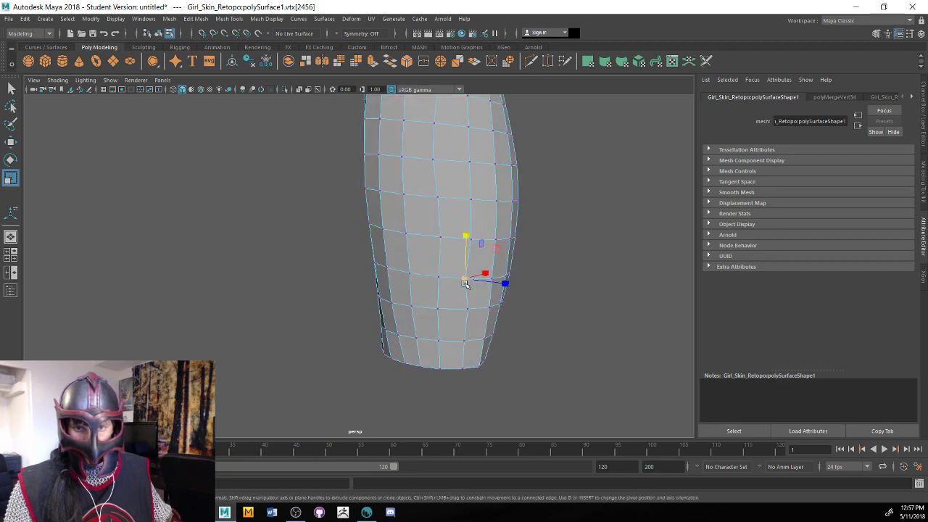
pyautogui.press('w')
pyautogui.click(539, 283)
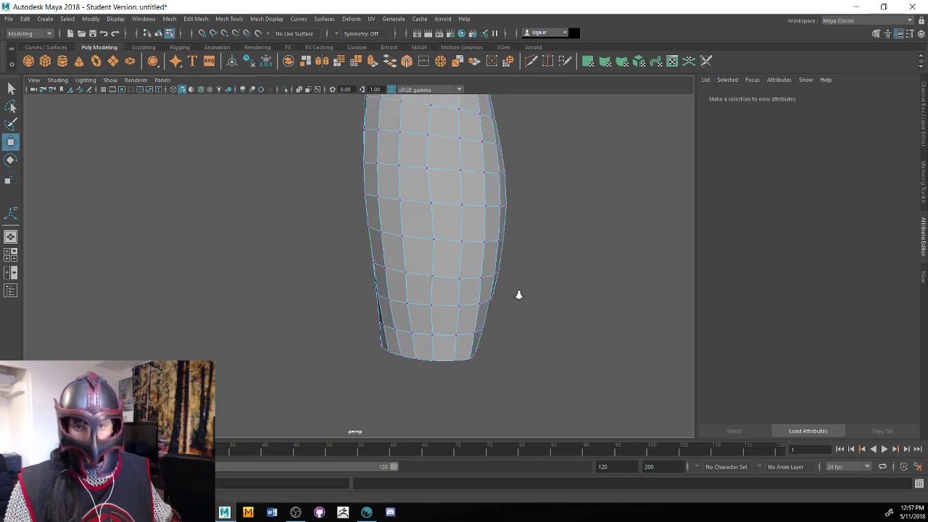
pyautogui.keyDown('alt'); pyautogui.moveTo(518, 294); pyautogui.dragTo(375, 326, button='right'); pyautogui.keyUp('alt')
pyautogui.keyDown('alt'); pyautogui.moveTo(375, 326); pyautogui.dragTo(433, 355); pyautogui.keyUp('alt')
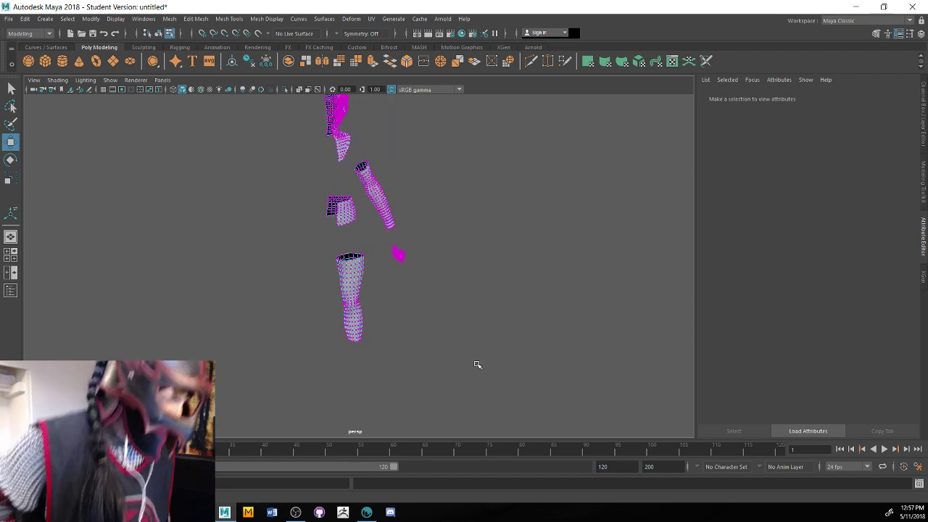
# Inspect the head mesh from the face, ear, back of the skull and front for topology problems before mirroring
pyautogui.keyDown('alt'); pyautogui.moveTo(524, 271); pyautogui.dragTo(508, 332); pyautogui.keyUp('alt')
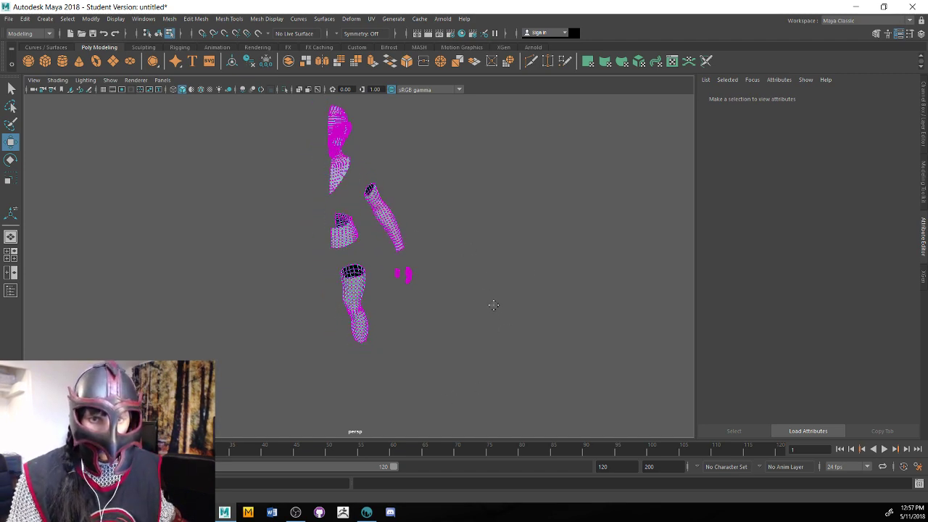
pyautogui.keyDown('alt'); pyautogui.moveTo(492, 306); pyautogui.dragTo(758, 292, button='right'); pyautogui.keyUp('alt')
pyautogui.keyDown('alt'); pyautogui.moveTo(525, 348); pyautogui.dragTo(605, 339, button='right'); pyautogui.keyUp('alt')
pyautogui.keyDown('alt'); pyautogui.moveTo(587, 355); pyautogui.dragTo(495, 312); pyautogui.keyUp('alt')
pyautogui.keyDown('alt'); pyautogui.moveTo(495, 312); pyautogui.dragTo(580, 310, button='right'); pyautogui.keyUp('alt')
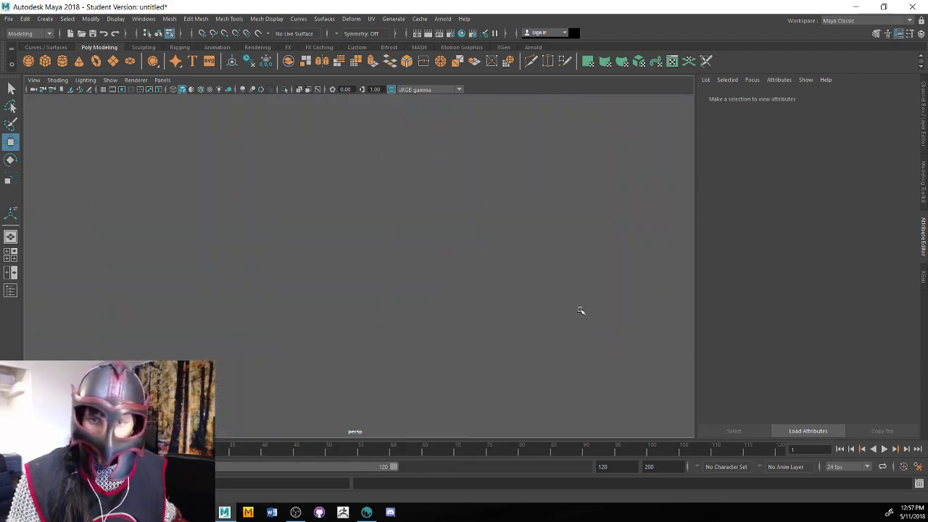
pyautogui.keyDown('alt'); pyautogui.moveTo(580, 310); pyautogui.dragTo(645, 293, button='middle'); pyautogui.keyUp('alt')
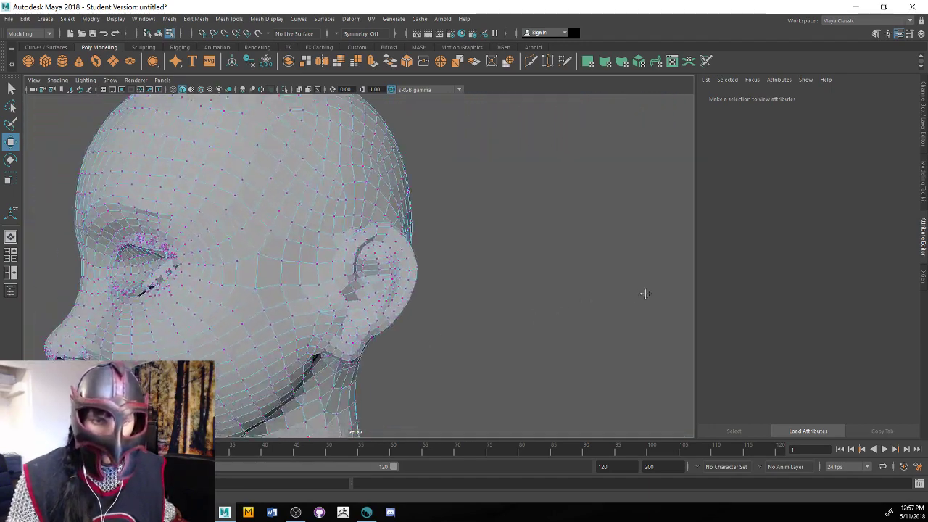
pyautogui.keyDown('alt'); pyautogui.moveTo(645, 293); pyautogui.dragTo(472, 322); pyautogui.keyUp('alt')
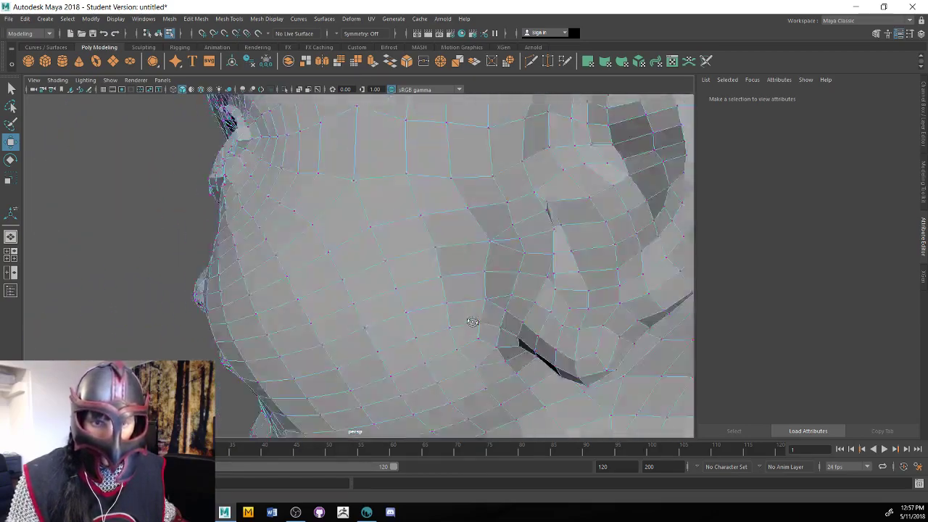
pyautogui.keyDown('alt'); pyautogui.moveTo(460, 123); pyautogui.dragTo(471, 319, button='middle'); pyautogui.keyUp('alt')
pyautogui.keyDown('alt'); pyautogui.moveTo(471, 319); pyautogui.dragTo(281, 318, button='right'); pyautogui.keyUp('alt')
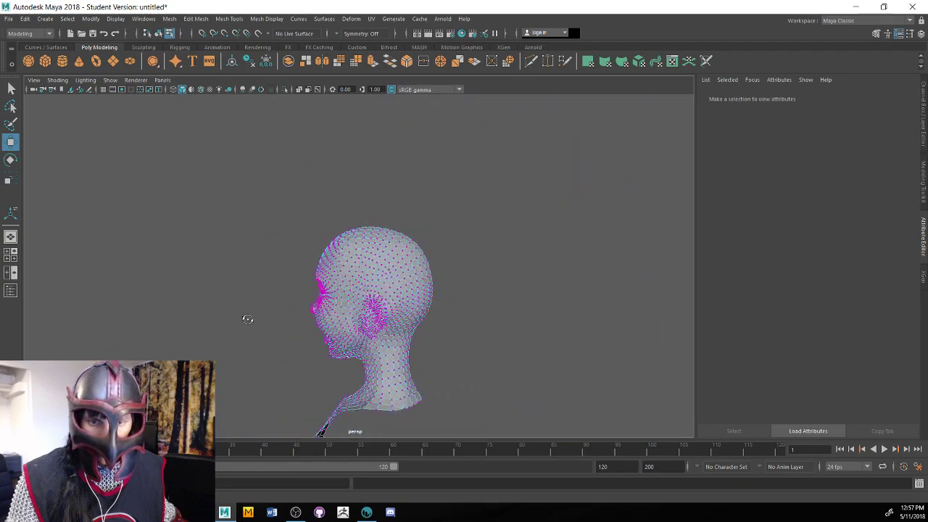
pyautogui.keyDown('alt'); pyautogui.moveTo(248, 319); pyautogui.dragTo(356, 300); pyautogui.keyUp('alt')
pyautogui.keyDown('alt'); pyautogui.moveTo(356, 300); pyautogui.dragTo(418, 252, button='middle'); pyautogui.keyUp('alt')
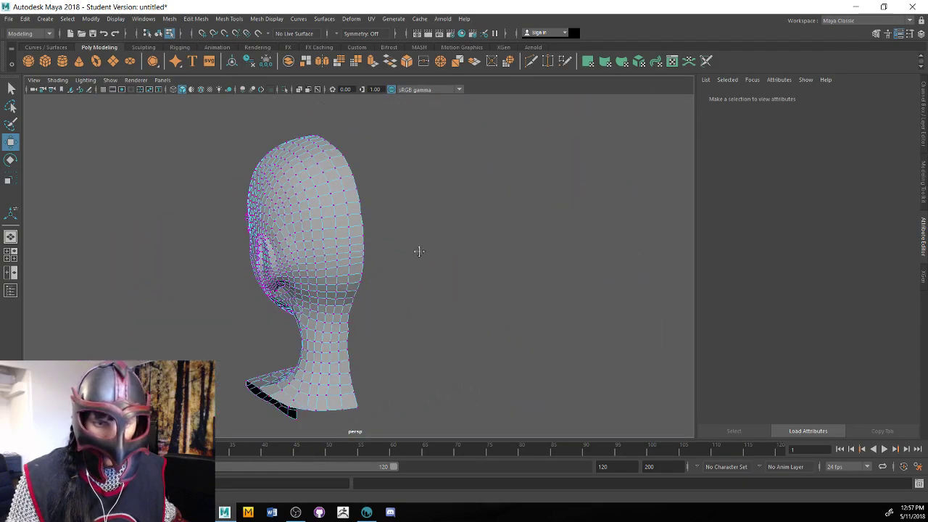
pyautogui.keyDown('alt'); pyautogui.moveTo(300, 290); pyautogui.dragTo(369, 320, button='right'); pyautogui.keyUp('alt')
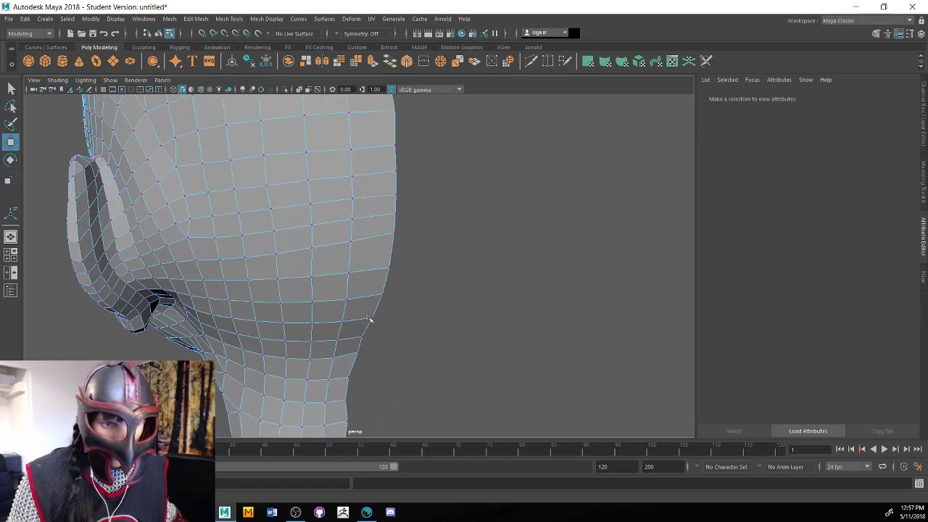
pyautogui.keyDown('alt'); pyautogui.moveTo(369, 319); pyautogui.dragTo(445, 332); pyautogui.keyUp('alt')
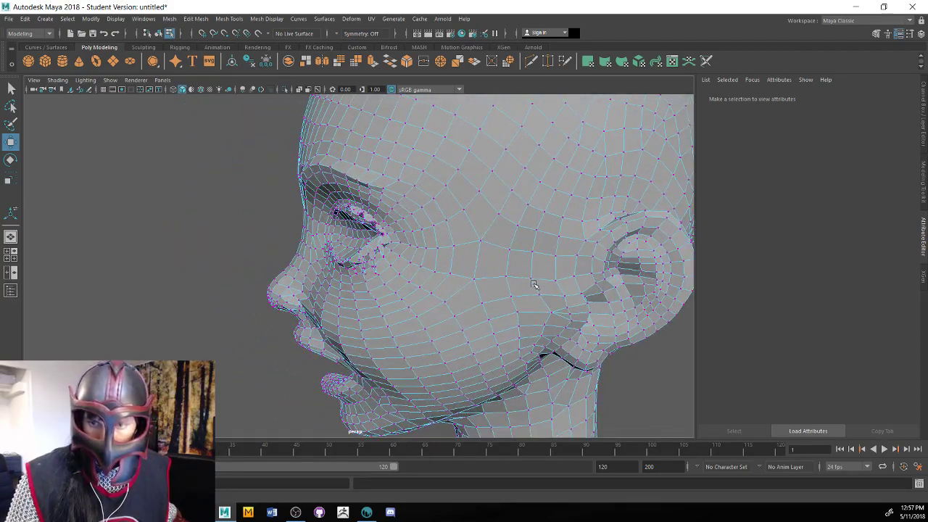
pyautogui.click(645, 273)
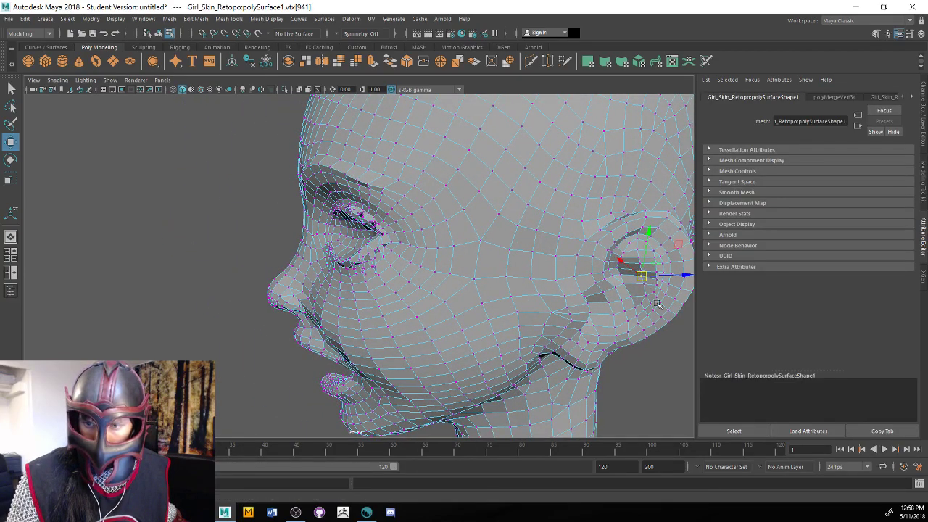
pyautogui.keyDown('alt'); pyautogui.moveTo(661, 311); pyautogui.dragTo(546, 327, button='right'); pyautogui.keyUp('alt')
pyautogui.keyDown('alt'); pyautogui.moveTo(546, 326); pyautogui.dragTo(646, 315); pyautogui.keyUp('alt')
pyautogui.keyDown('alt'); pyautogui.moveTo(627, 315); pyautogui.dragTo(560, 322, button='middle'); pyautogui.keyUp('alt')
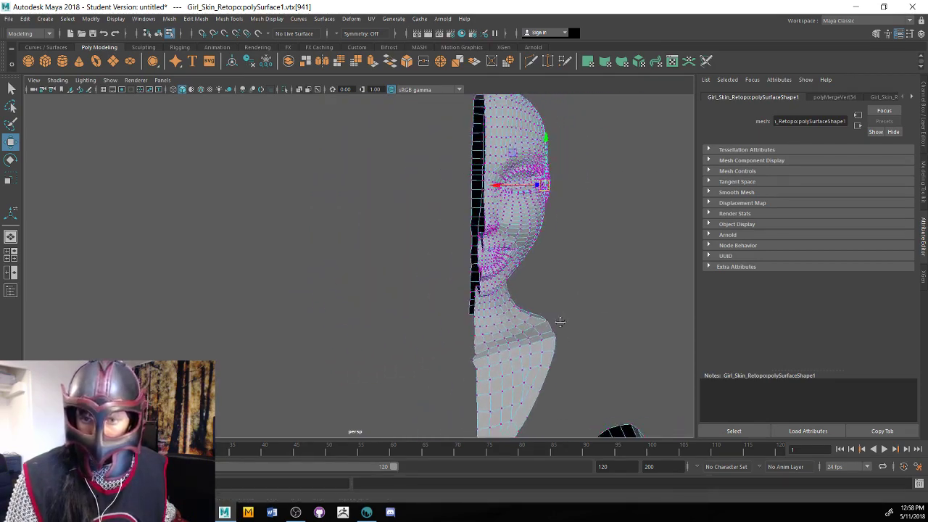
pyautogui.keyDown('alt'); pyautogui.moveTo(561, 322); pyautogui.dragTo(427, 283); pyautogui.keyUp('alt')
# Select the whole skin mesh as an object and set the Mirror options to merge border vertices
pyautogui.moveTo(466, 261); pyautogui.dragTo(480, 221, button='right')
pyautogui.keyDown('alt'); pyautogui.moveTo(521, 252); pyautogui.dragTo(346, 324, button='right'); pyautogui.keyUp('alt')
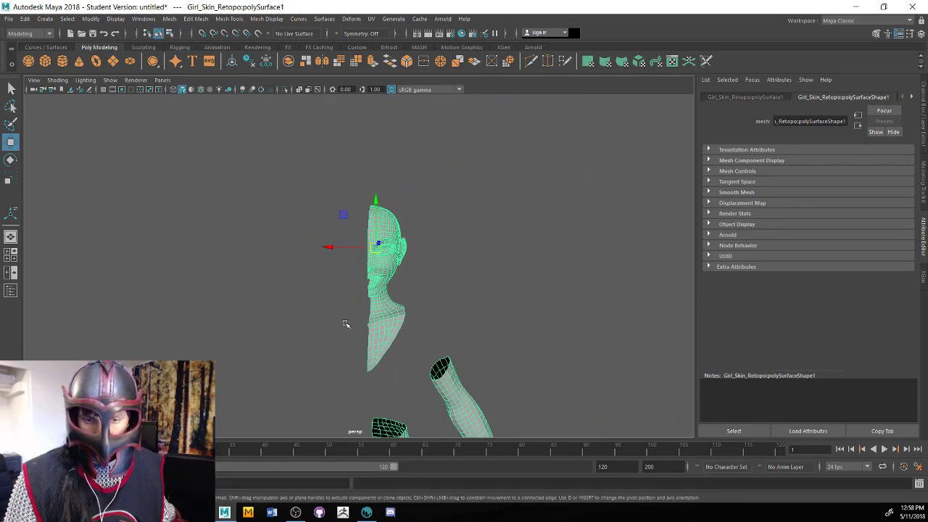
pyautogui.keyDown('alt'); pyautogui.moveTo(491, 340); pyautogui.dragTo(456, 238, button='middle'); pyautogui.keyUp('alt')
pyautogui.keyDown('alt'); pyautogui.moveTo(456, 238); pyautogui.dragTo(408, 248, button='right'); pyautogui.keyUp('alt')
pyautogui.keyDown('alt'); pyautogui.moveTo(408, 249); pyautogui.dragTo(425, 266); pyautogui.keyUp('alt')
pyautogui.click(167, 19)
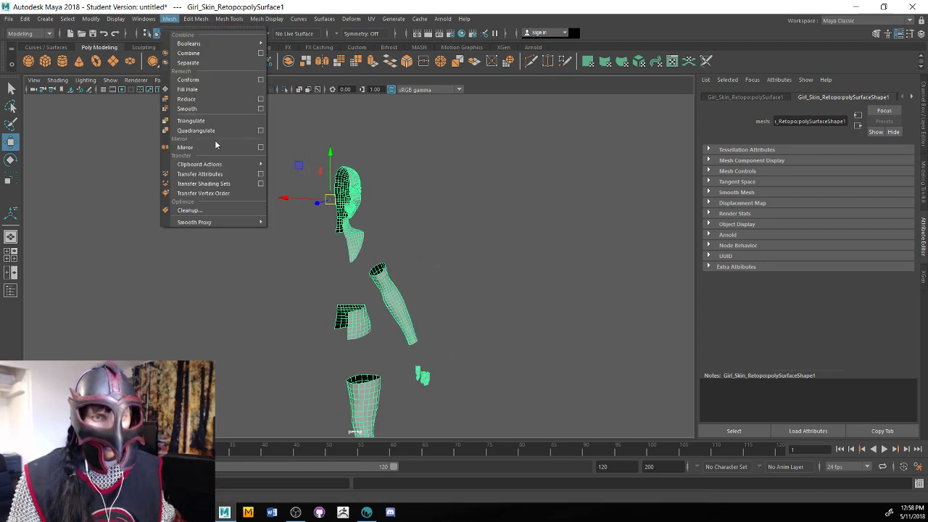
pyautogui.click(261, 148)
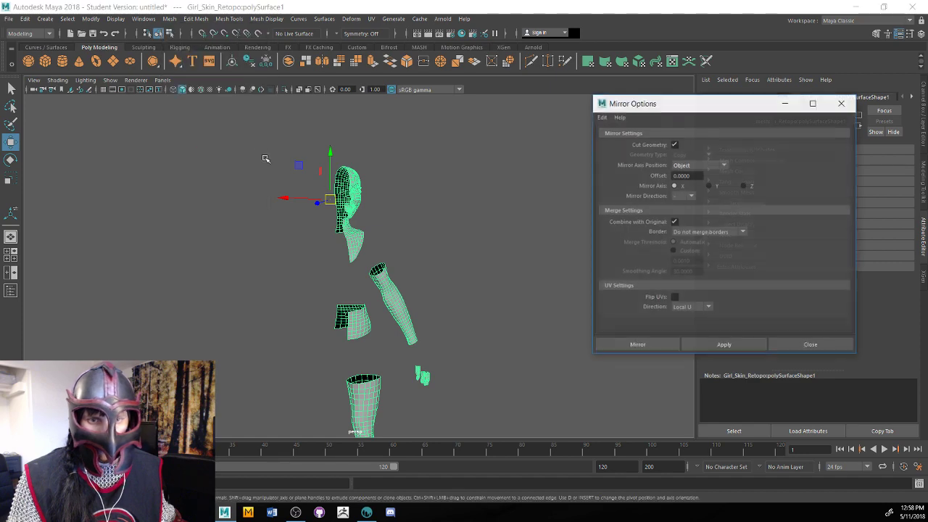
pyautogui.keyDown('alt'); pyautogui.moveTo(497, 249); pyautogui.dragTo(461, 246); pyautogui.keyUp('alt')
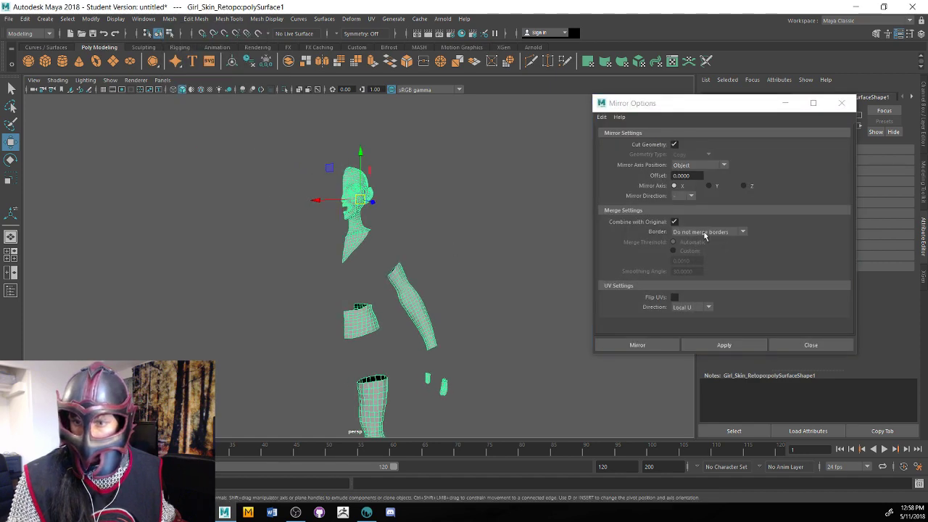
pyautogui.click(703, 233)
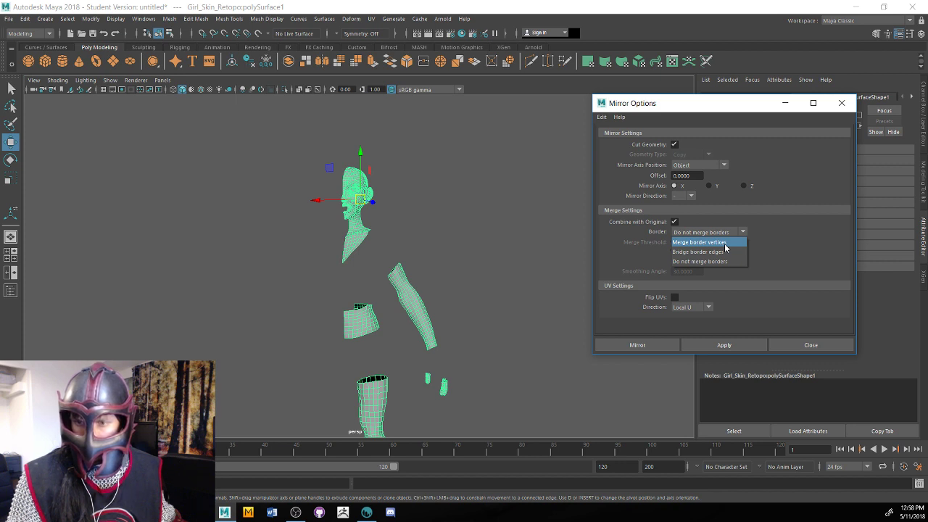
pyautogui.click(725, 248)
pyautogui.keyDown('alt'); pyautogui.moveTo(546, 285); pyautogui.dragTo(469, 326); pyautogui.keyUp('alt')
pyautogui.keyDown('alt'); pyautogui.moveTo(469, 325); pyautogui.dragTo(466, 324, button='middle'); pyautogui.keyUp('alt')
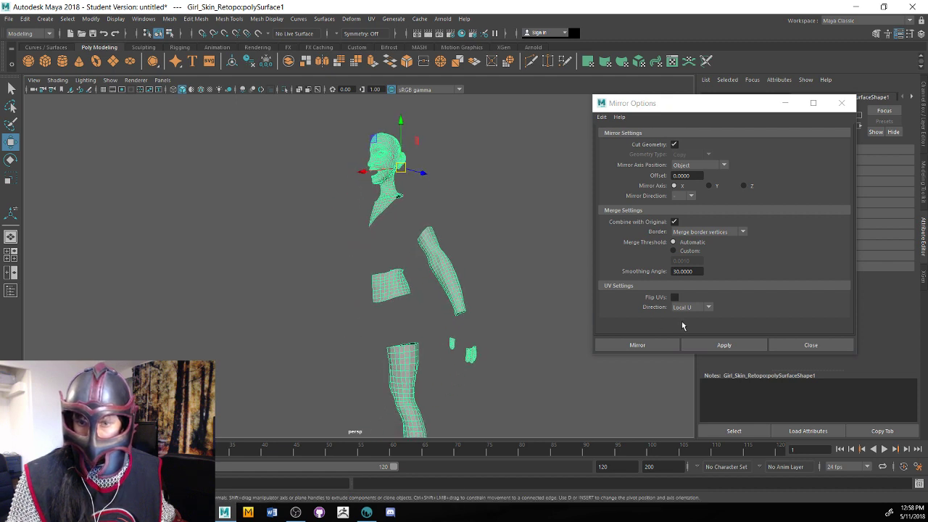
# Try mirroring the skin mesh across the object X axis with Cut Geometry on, and undo it each time
pyautogui.click(708, 350)
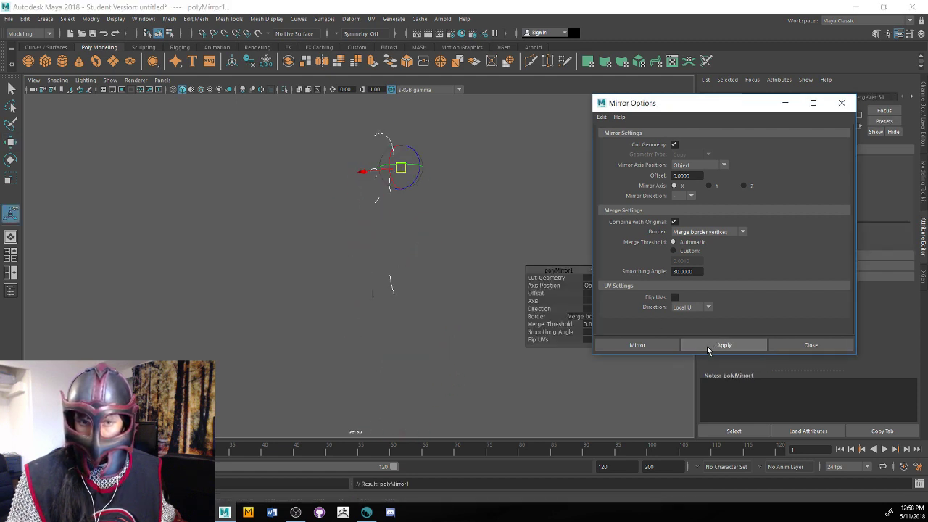
pyautogui.hotkey('ctrl', 'z')
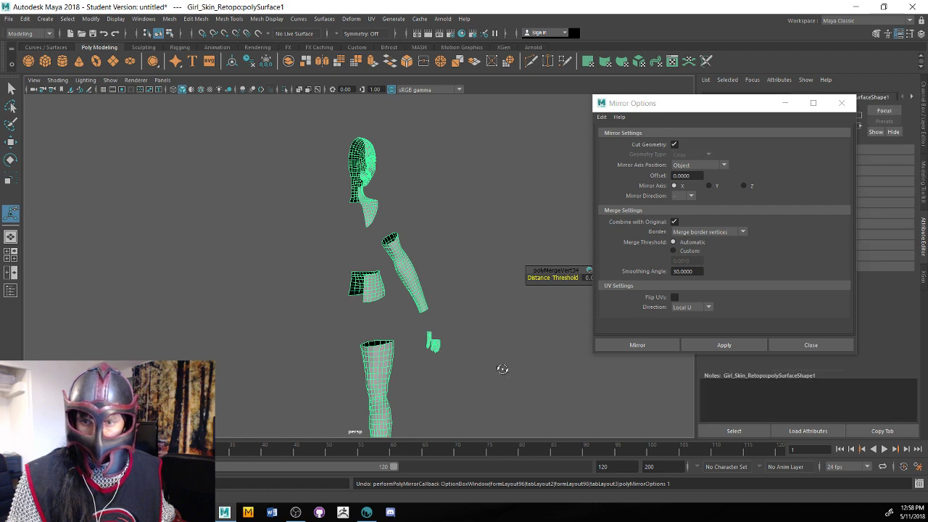
pyautogui.click(631, 347)
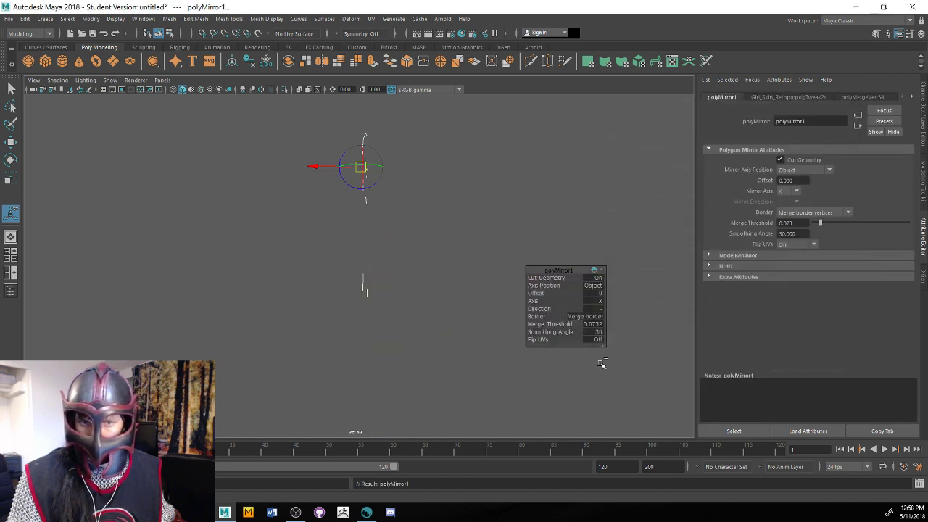
pyautogui.hotkey('ctrl', 'z')
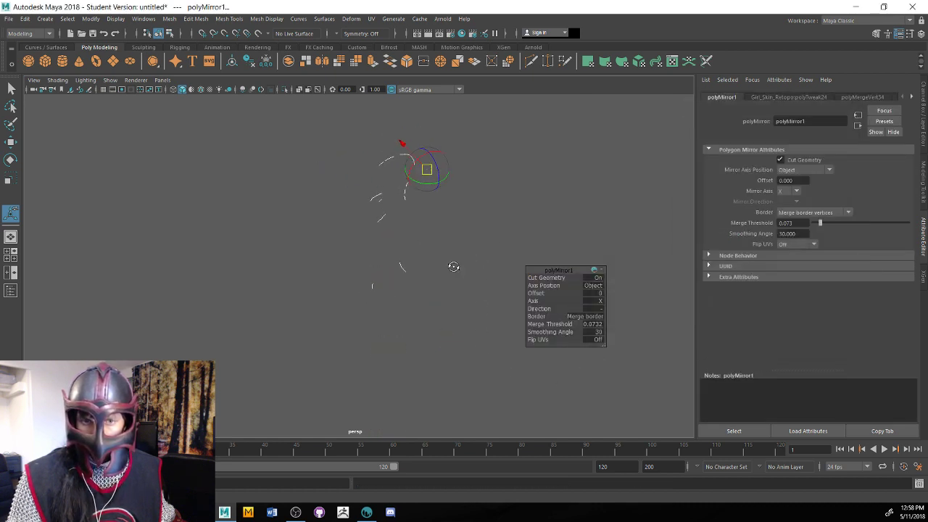
pyautogui.hotkey('ctrl', 'z')
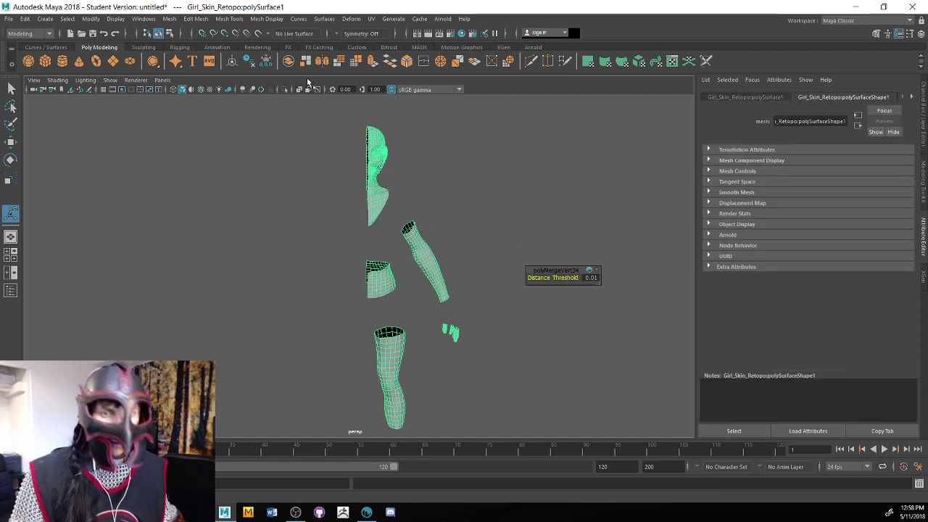
# Try mirroring the skin mesh across the object Y axis with merged border vertices, and undo the mirror
pyautogui.click(267, 18)
pyautogui.moveTo(172, 20)
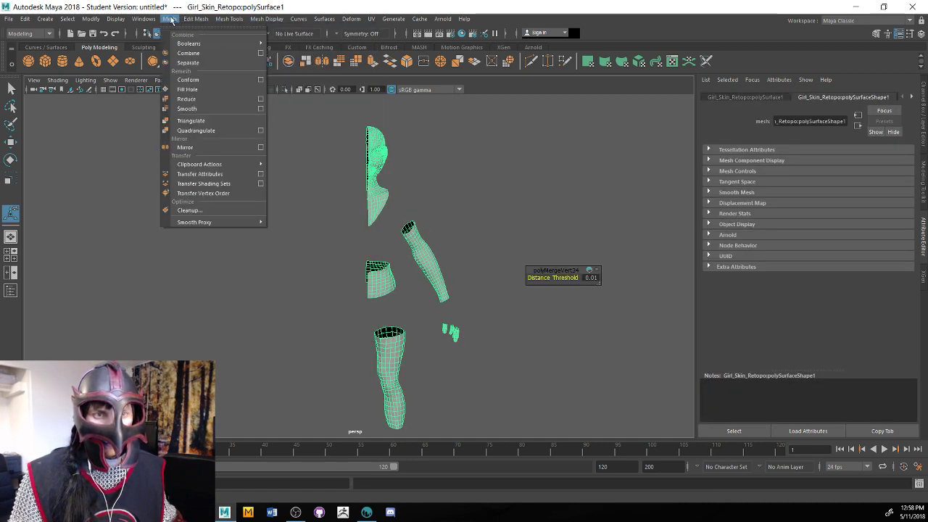
pyautogui.click(260, 147)
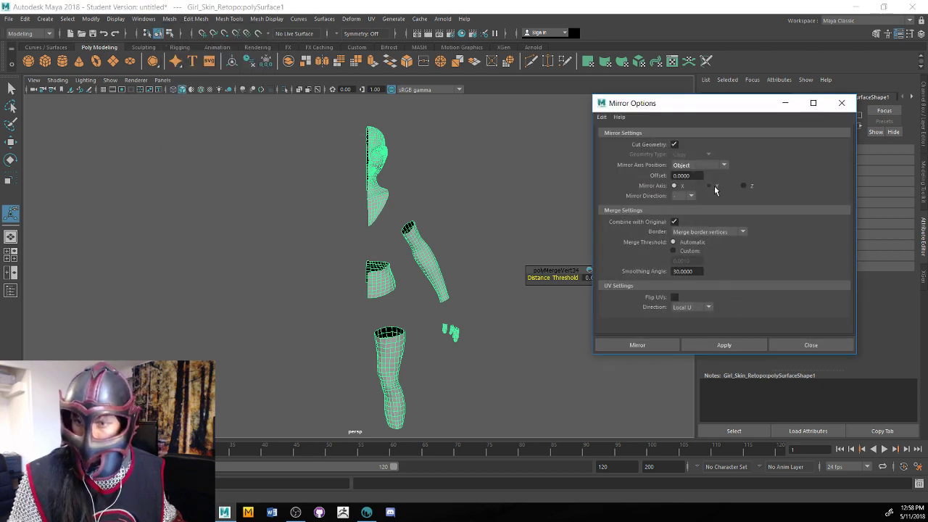
pyautogui.click(710, 344)
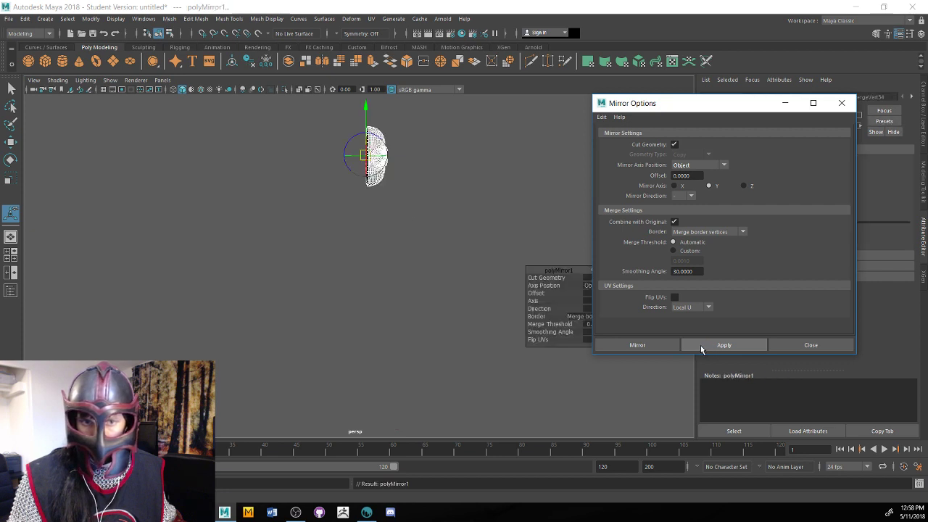
pyautogui.hotkey('ctrl', 'z')
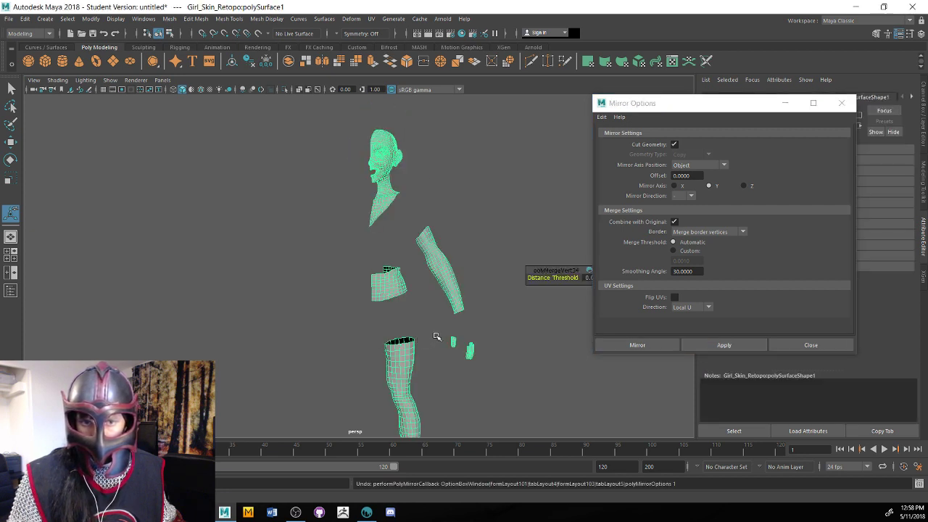
# Try mirroring the skin mesh across the object Z axis with Cut Geometry on, and undo the mirror
pyautogui.click(743, 185)
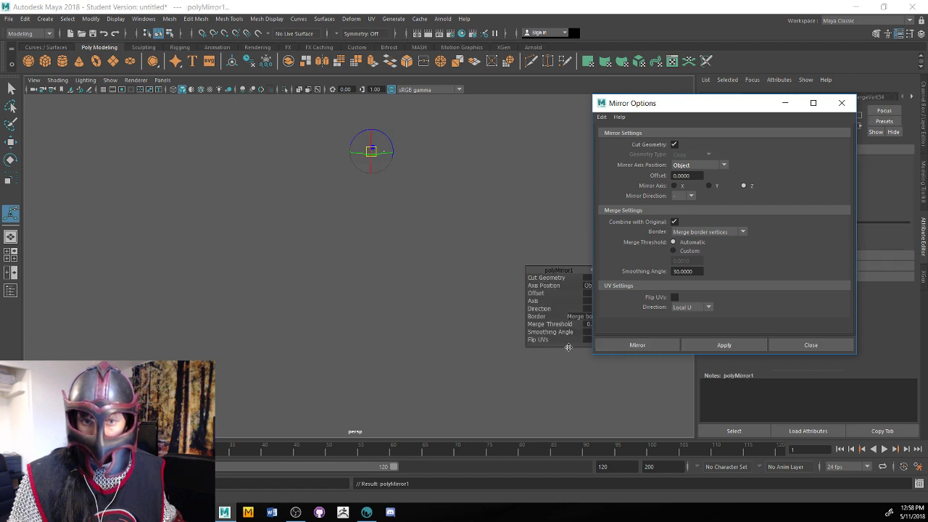
pyautogui.keyDown('alt'); pyautogui.moveTo(363, 261); pyautogui.dragTo(324, 230); pyautogui.keyUp('alt')
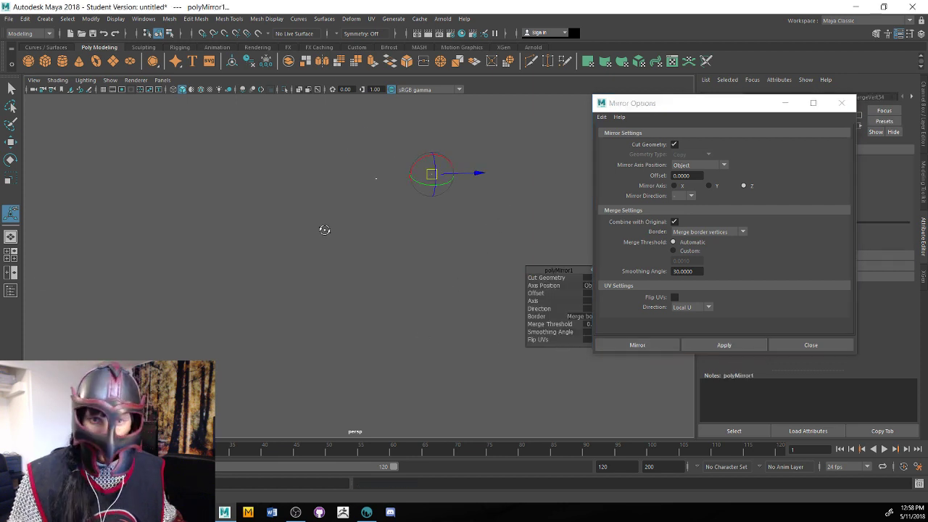
pyautogui.hotkey('ctrl', 'z')
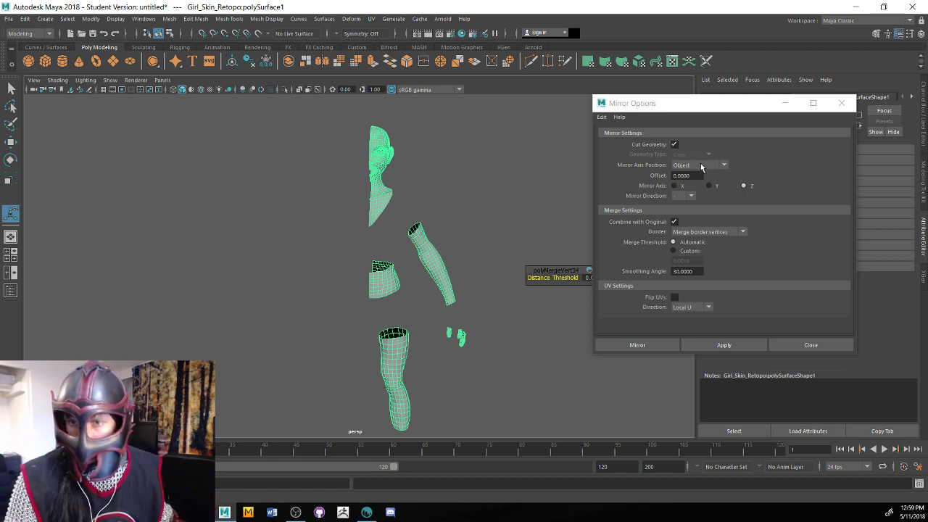
# Mirror the skin mesh as a copy across the world X axis with Cut Geometry off and border vertices merged
pyautogui.click(674, 145)
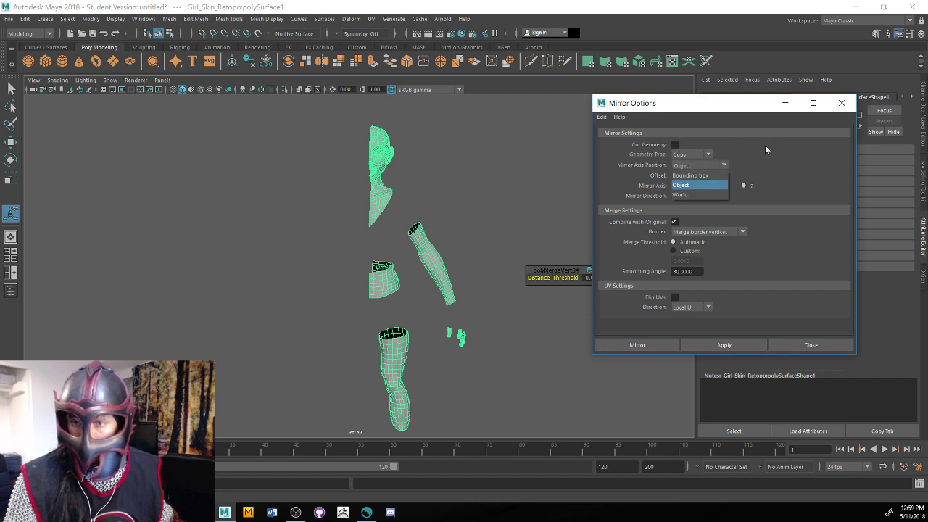
pyautogui.click(715, 195)
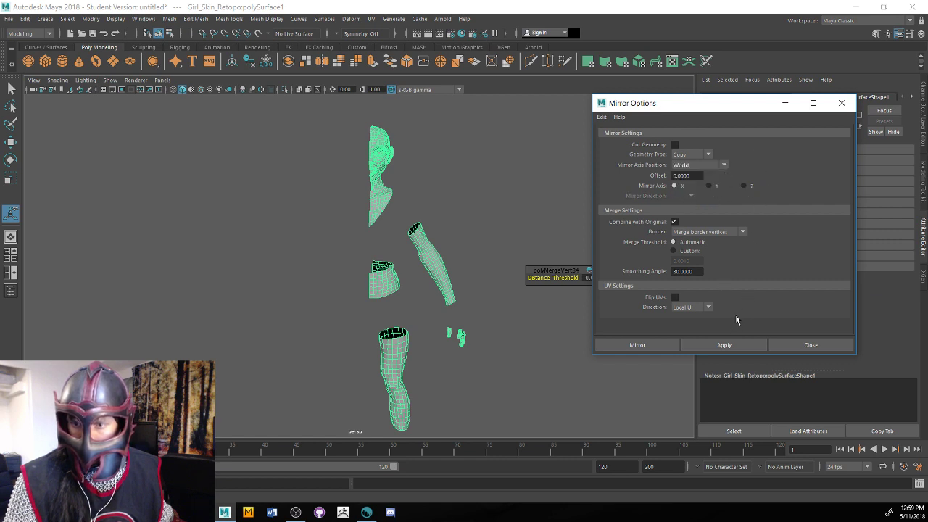
pyautogui.click(722, 345)
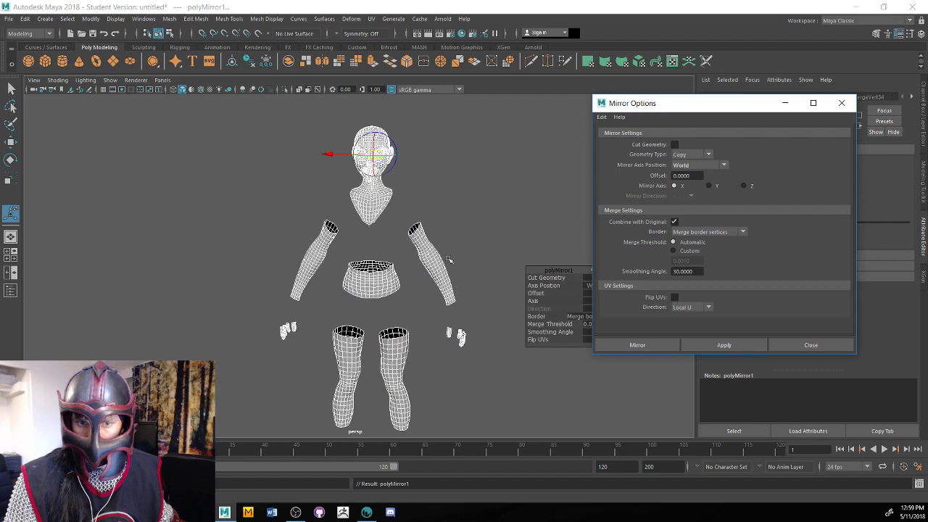
# Switch to vertex editing and shift the vertex at the lower tip of the chest piece sideways along the X axis
pyautogui.keyDown('alt'); pyautogui.moveTo(494, 186); pyautogui.dragTo(494, 221); pyautogui.keyUp('alt')
pyautogui.scroll(5, 494, 232)
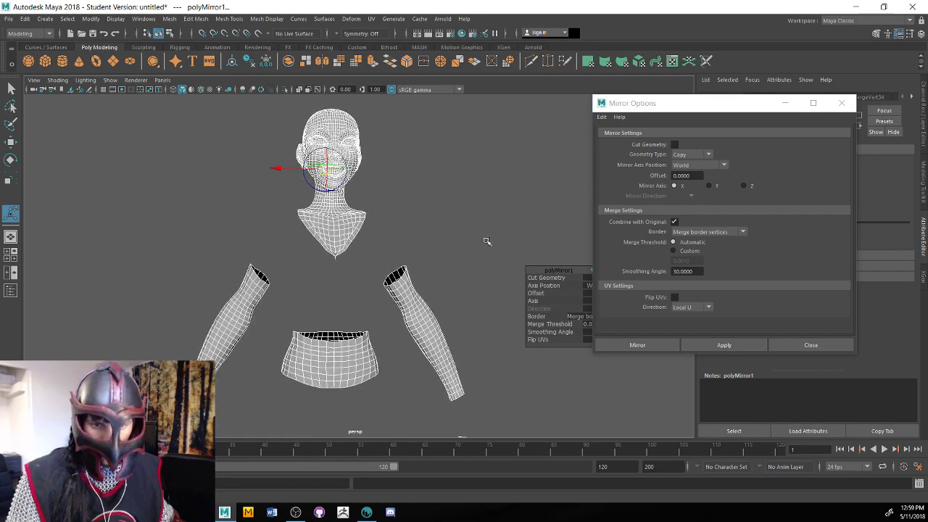
pyautogui.scroll(4, 486, 241)
pyautogui.moveTo(487, 240)
pyautogui.keyDown('alt'); pyautogui.mouseDown()
pyautogui.moveTo(530, 292)
pyautogui.moveTo(472, 331)
pyautogui.moveTo(400, 334)
pyautogui.moveTo(455, 331)
pyautogui.moveTo(466, 358)
pyautogui.moveTo(420, 364)
pyautogui.mouseUp(); pyautogui.keyUp('alt')
pyautogui.scroll(2, 454, 332)
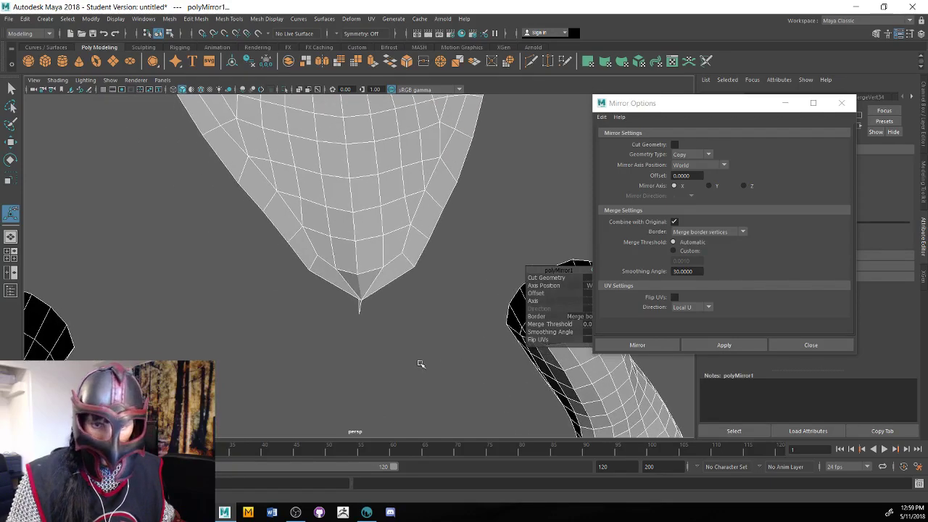
pyautogui.click(368, 301)
pyautogui.moveTo(356, 234); pyautogui.dragTo(313, 235, button='right')
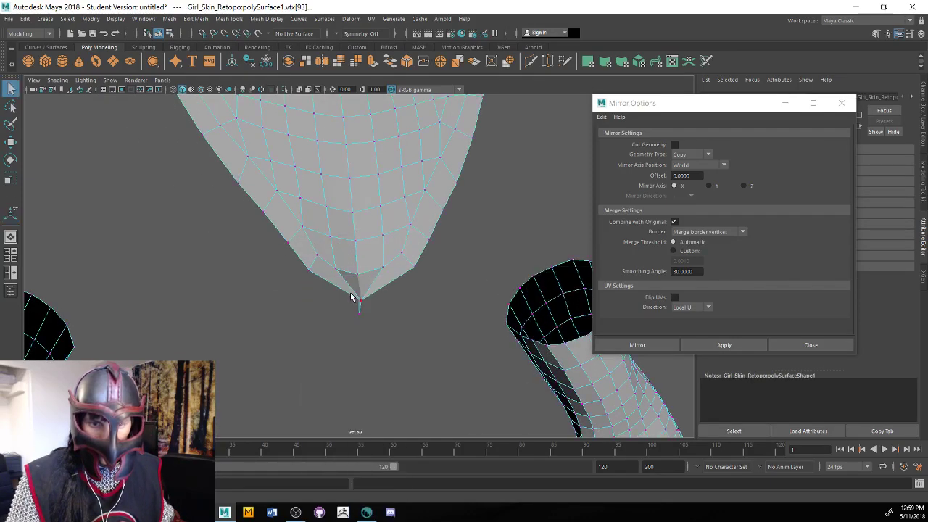
pyautogui.press('w')
pyautogui.moveTo(368, 306)
pyautogui.mouseDown(button='middle')
pyautogui.moveTo(338, 307)
pyautogui.moveTo(358, 308)
pyautogui.mouseUp(button='middle')
pyautogui.keyDown('alt'); pyautogui.moveTo(358, 307); pyautogui.dragTo(395, 310); pyautogui.keyUp('alt')
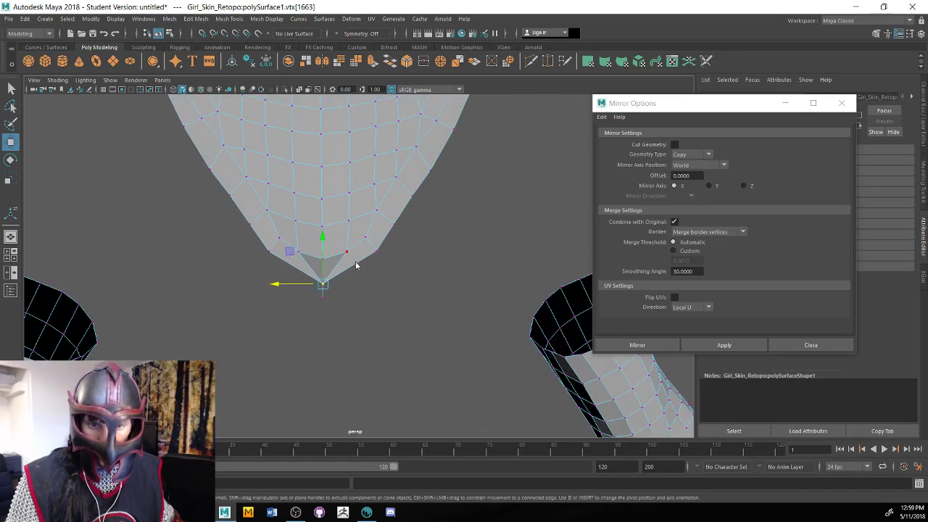
# Delete the two central triangular faces and the two adjoining outer faces at the lower tip of the chest piece
pyautogui.moveTo(355, 233); pyautogui.dragTo(354, 261, button='right')
pyautogui.click(325, 273)
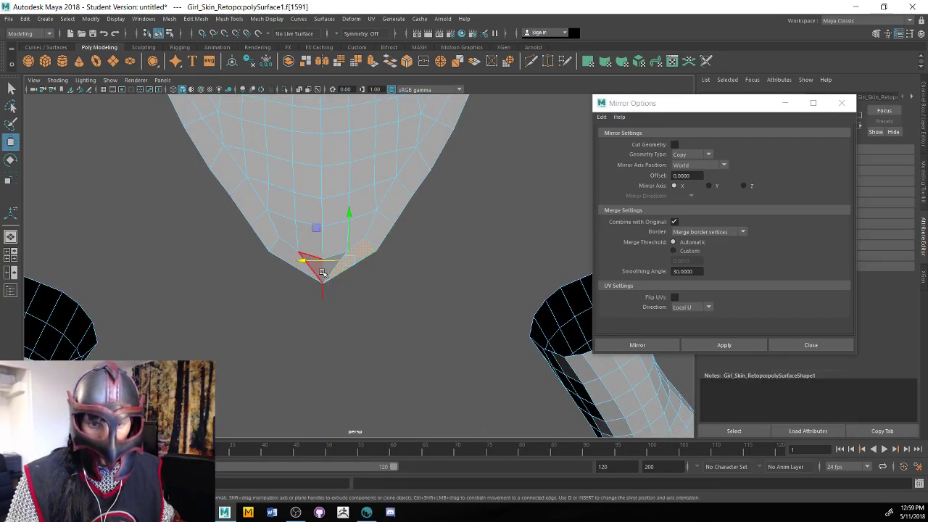
pyautogui.click(331, 268)
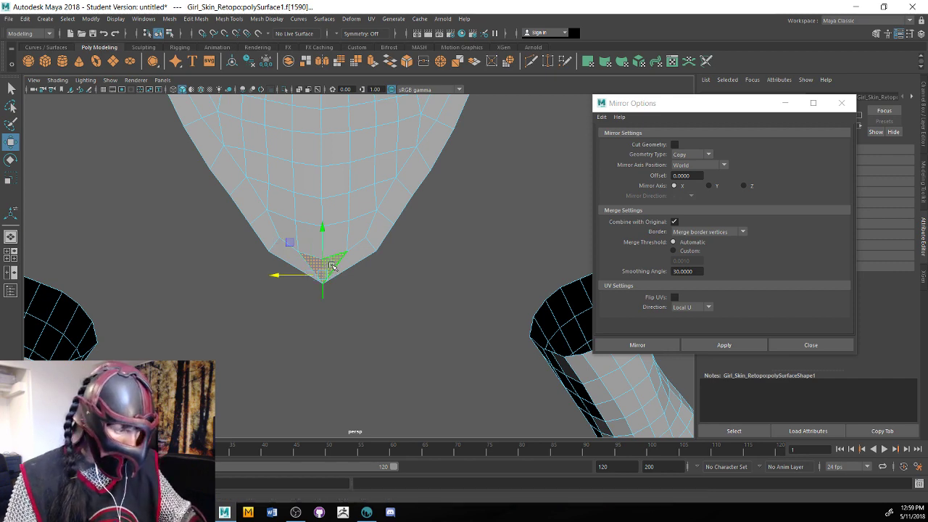
pyautogui.press('Delete')
pyautogui.moveTo(386, 284)
pyautogui.keyDown('alt'); pyautogui.mouseDown()
pyautogui.moveTo(367, 285)
pyautogui.moveTo(382, 293)
pyautogui.mouseUp(); pyautogui.keyUp('alt')
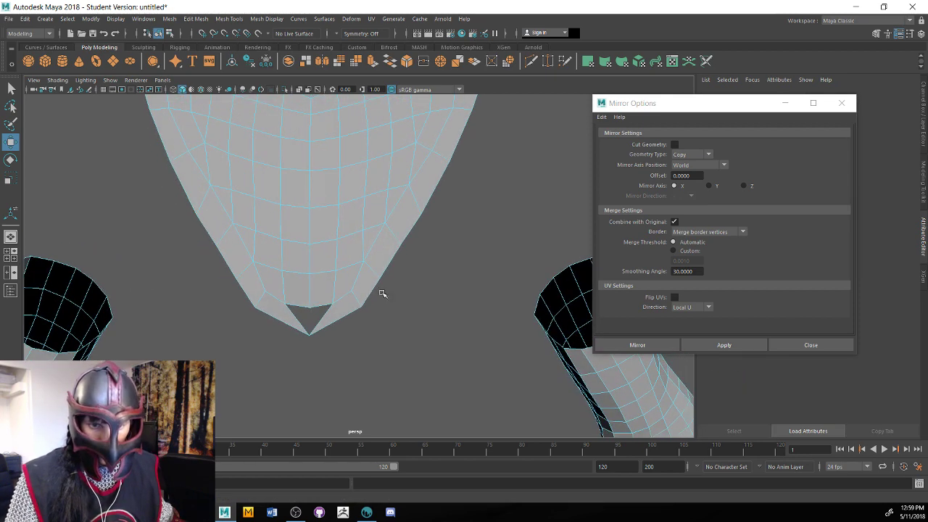
pyautogui.click(331, 308)
pyautogui.keyDown('shift'); pyautogui.click(274, 303); pyautogui.keyUp('shift')
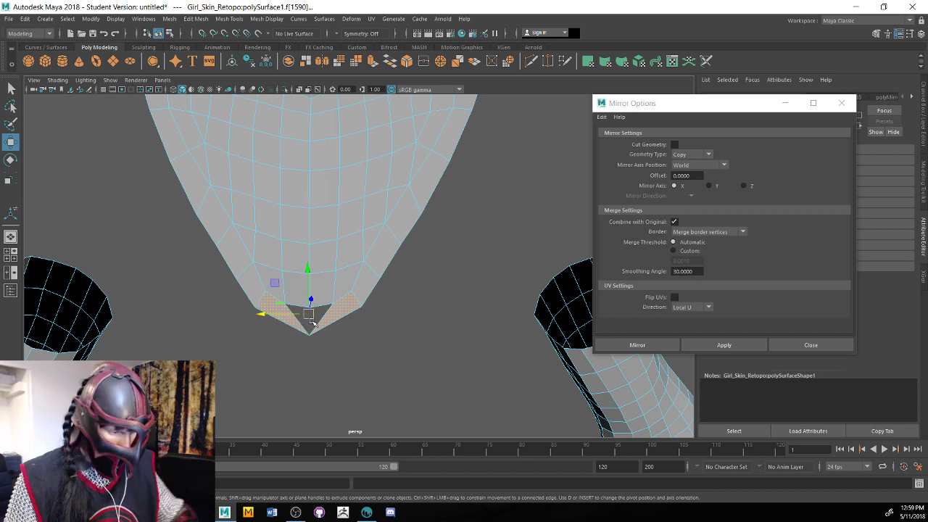
pyautogui.press('Delete')
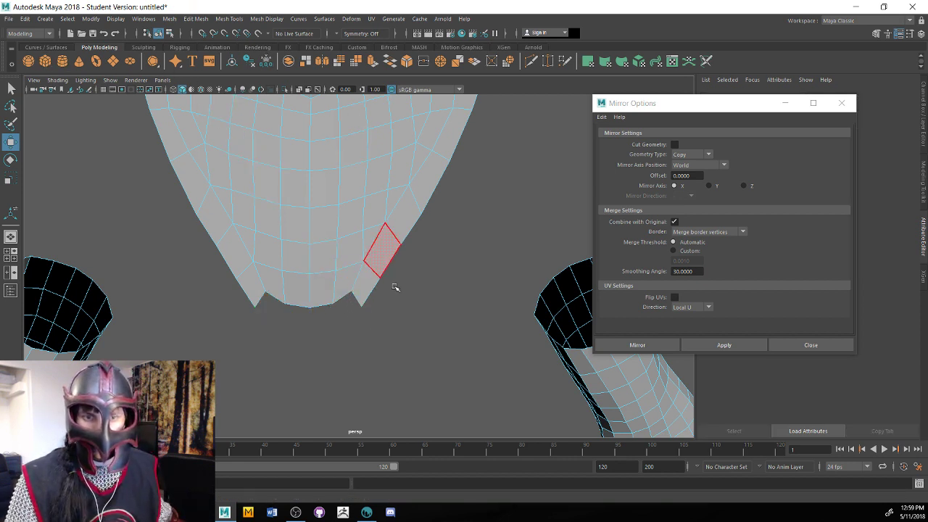
# Extrude the open border edges between the two corners of the chest piece's lower end downward and adjust the new strip's depth
pyautogui.moveTo(361, 301); pyautogui.dragTo(355, 209, button='right')
pyautogui.click(341, 298)
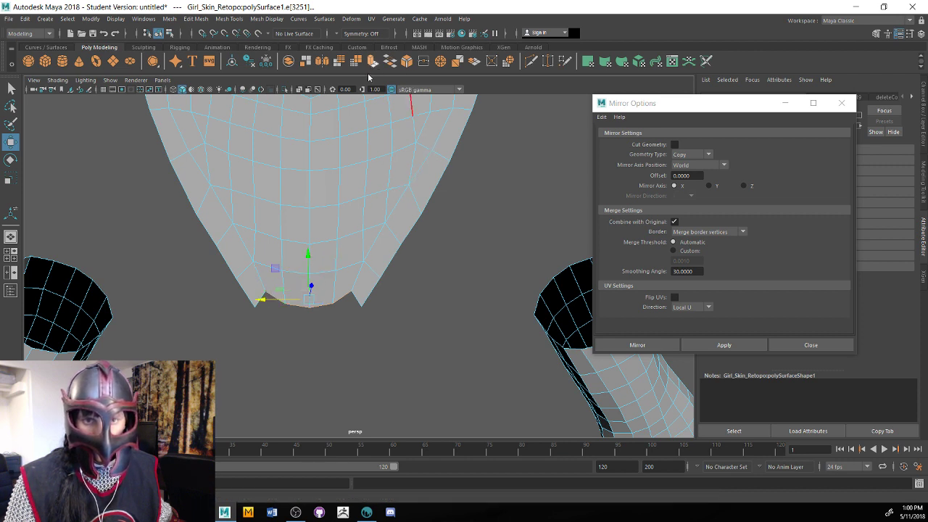
pyautogui.hotkey('ctrl', 'e')
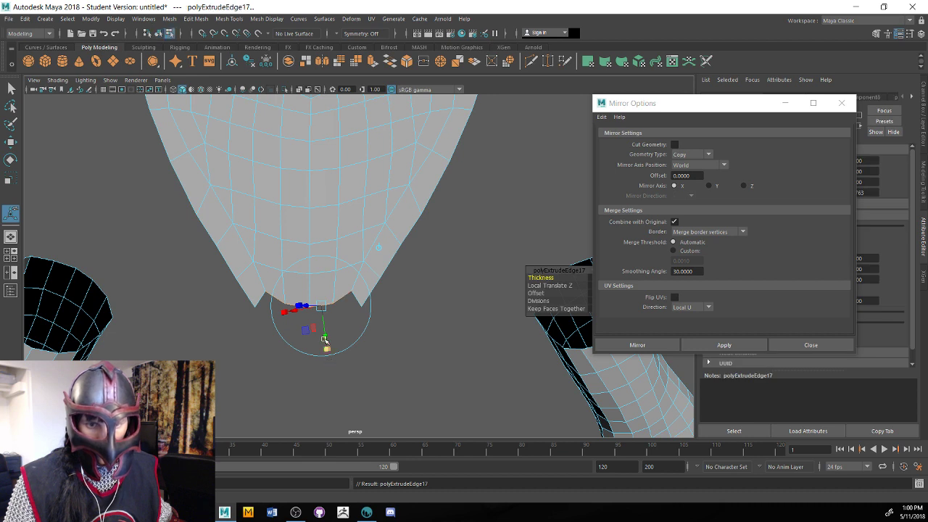
pyautogui.press('w')
pyautogui.moveTo(307, 260); pyautogui.dragTo(307, 273)
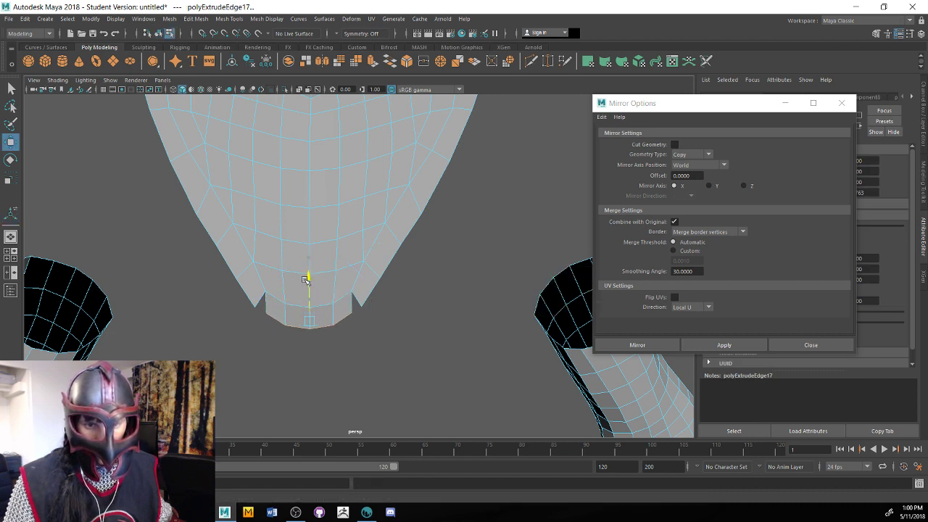
pyautogui.keyDown('alt'); pyautogui.moveTo(377, 344); pyautogui.dragTo(206, 262); pyautogui.keyUp('alt')
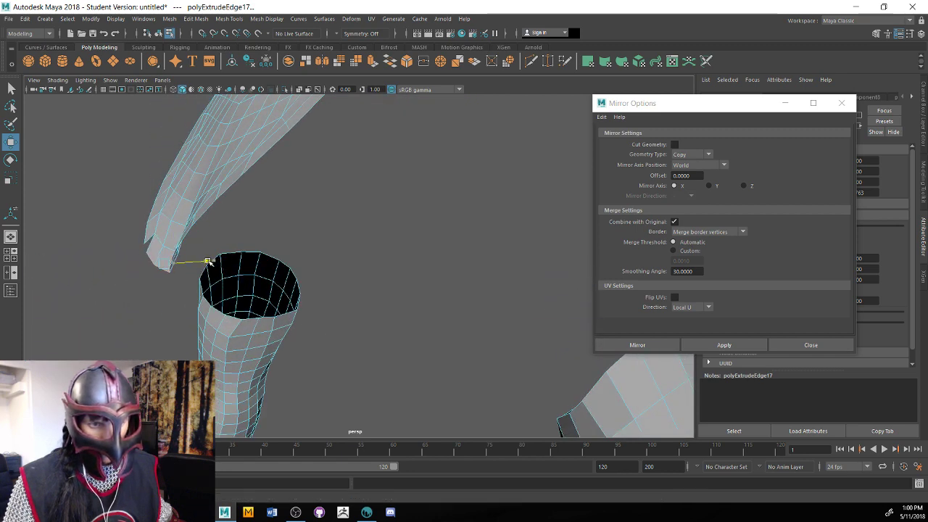
pyautogui.keyDown('alt'); pyautogui.moveTo(187, 259); pyautogui.dragTo(315, 303); pyautogui.keyUp('alt')
# Scale the extruded strip's two outer vertices apart and move them to meet the neighbouring corners of the chest piece
pyautogui.moveTo(328, 303); pyautogui.dragTo(325, 217, button='right')
pyautogui.click(326, 304)
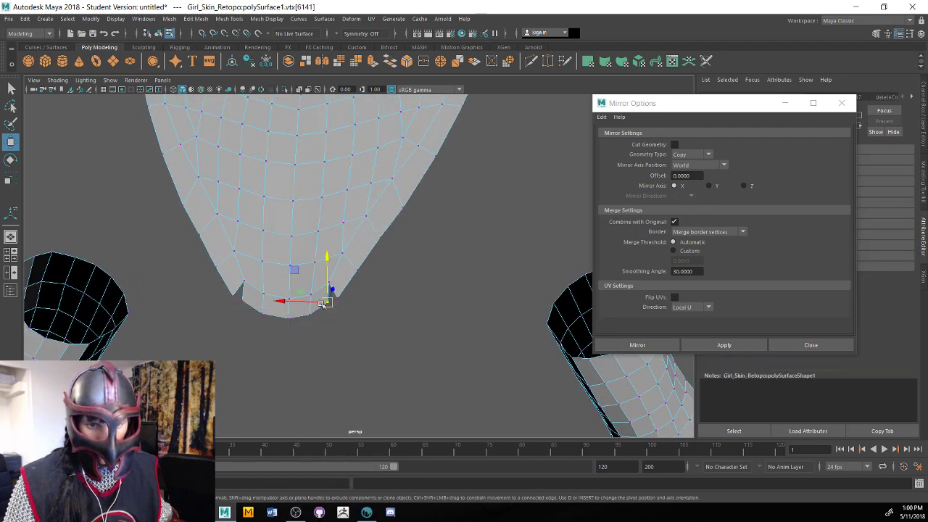
pyautogui.keyDown('shift'); pyautogui.click(241, 301); pyautogui.keyUp('shift')
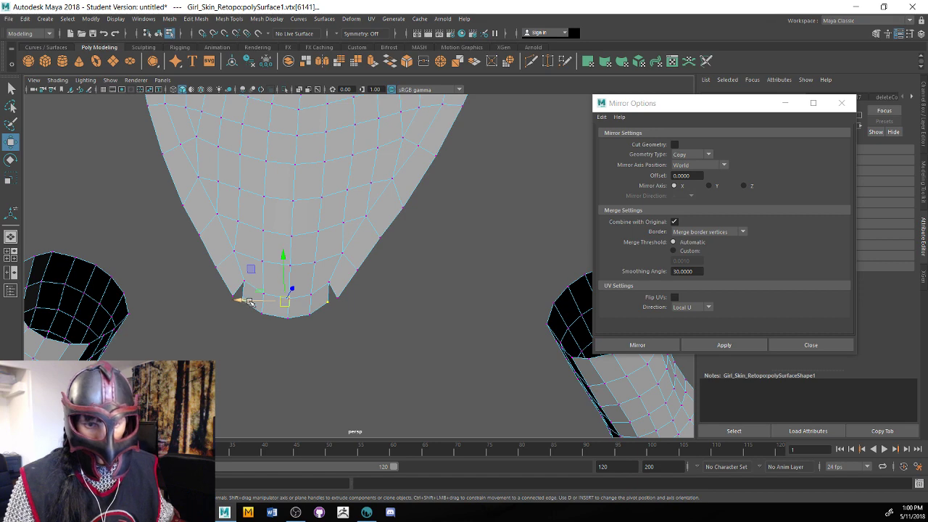
pyautogui.press('e')
pyautogui.press('r')
pyautogui.keyDown('alt'); pyautogui.moveTo(296, 317); pyautogui.dragTo(302, 276); pyautogui.keyUp('alt')
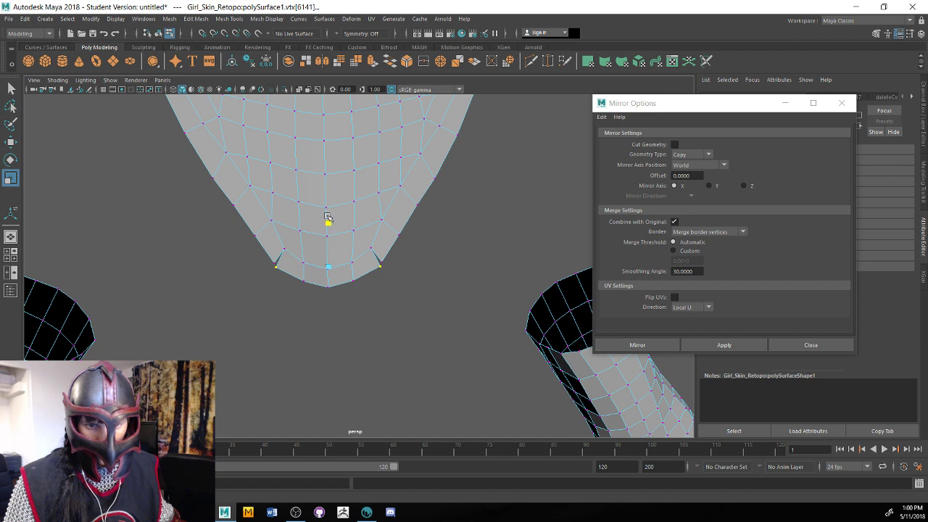
pyautogui.press('w')
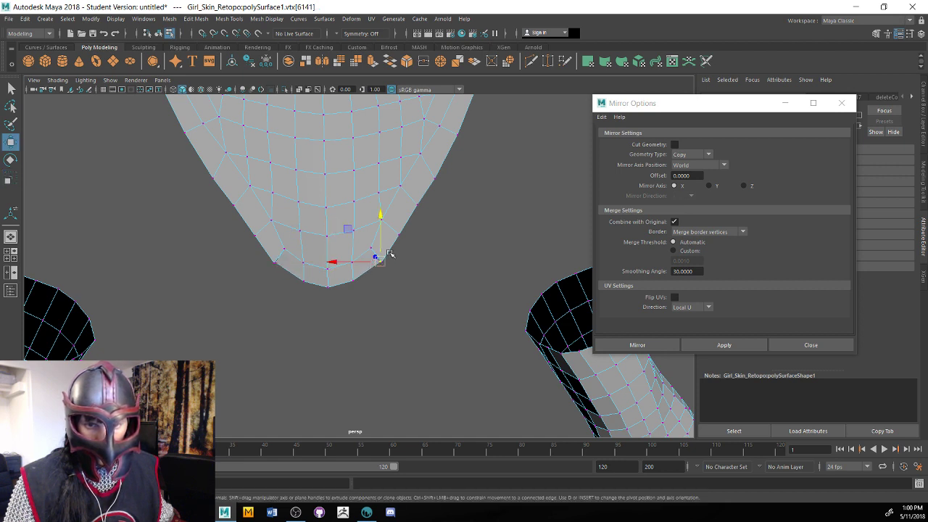
# Merge the strip's outer vertices with the adjoining chest-piece corner vertices on both sides and close the Mirror Options window
pyautogui.click(428, 254)
pyautogui.keyDown('alt'); pyautogui.moveTo(429, 254); pyautogui.dragTo(405, 280); pyautogui.keyUp('alt')
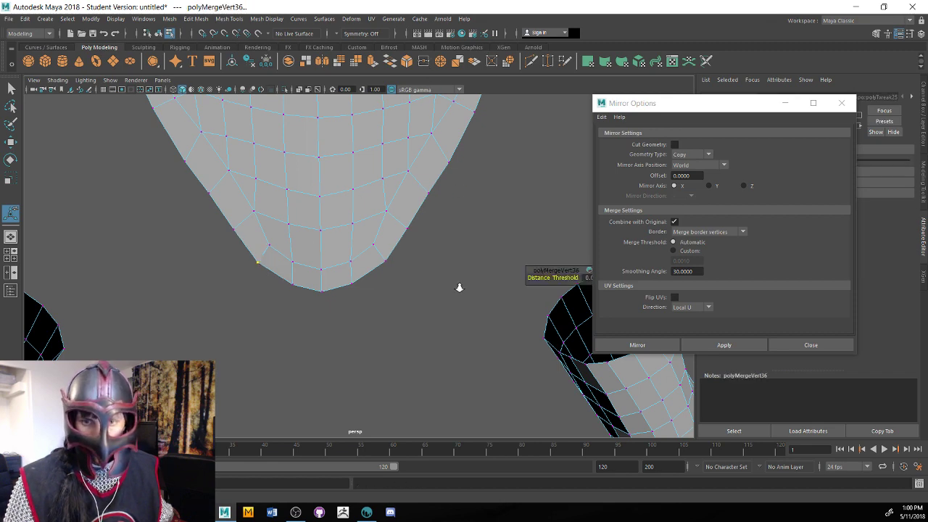
pyautogui.moveTo(459, 288)
pyautogui.keyDown('alt'); pyautogui.mouseDown()
pyautogui.moveTo(276, 284)
pyautogui.moveTo(308, 269)
pyautogui.moveTo(377, 295)
pyautogui.moveTo(416, 249)
pyautogui.moveTo(385, 234)
pyautogui.moveTo(369, 244)
pyautogui.moveTo(373, 285)
pyautogui.moveTo(321, 305)
pyautogui.moveTo(305, 291)
pyautogui.moveTo(321, 277)
pyautogui.moveTo(387, 304)
pyautogui.moveTo(369, 302)
pyautogui.moveTo(523, 305)
pyautogui.moveTo(441, 290)
pyautogui.moveTo(371, 292)
pyautogui.moveTo(404, 268)
pyautogui.mouseUp(); pyautogui.keyUp('alt')
pyautogui.click(427, 290)
pyautogui.click(784, 343)
# Examine the mirrored skin mesh from head to legs with its vertices displayed
pyautogui.scroll(-3, 371, 292)
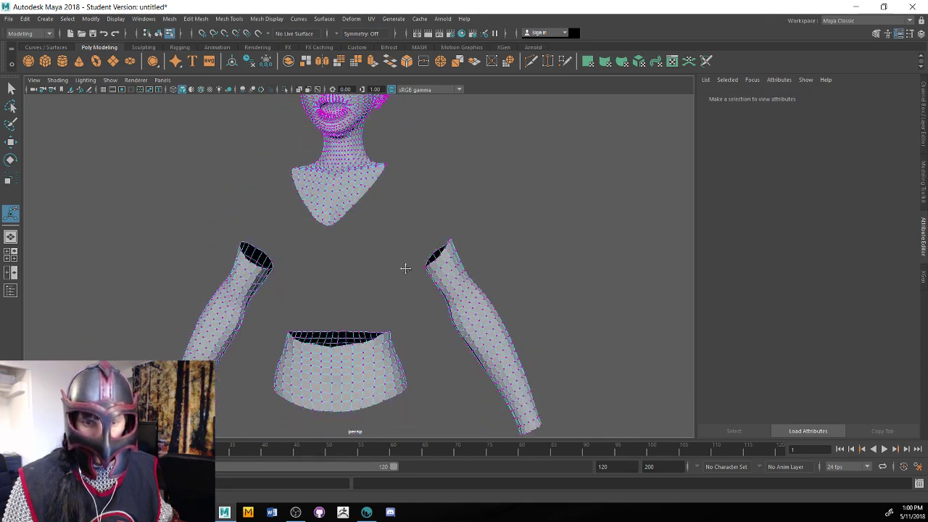
pyautogui.keyDown('alt'); pyautogui.moveTo(404, 268); pyautogui.dragTo(402, 224, button='middle'); pyautogui.keyUp('alt')
pyautogui.keyDown('alt'); pyautogui.moveTo(400, 290); pyautogui.dragTo(426, 217, button='middle'); pyautogui.keyUp('alt')
pyautogui.keyDown('alt'); pyautogui.moveTo(413, 311); pyautogui.dragTo(431, 195, button='middle'); pyautogui.keyUp('alt')
pyautogui.keyDown('alt'); pyautogui.moveTo(430, 195); pyautogui.dragTo(492, 307); pyautogui.keyUp('alt')
pyautogui.scroll(-2, 480, 269)
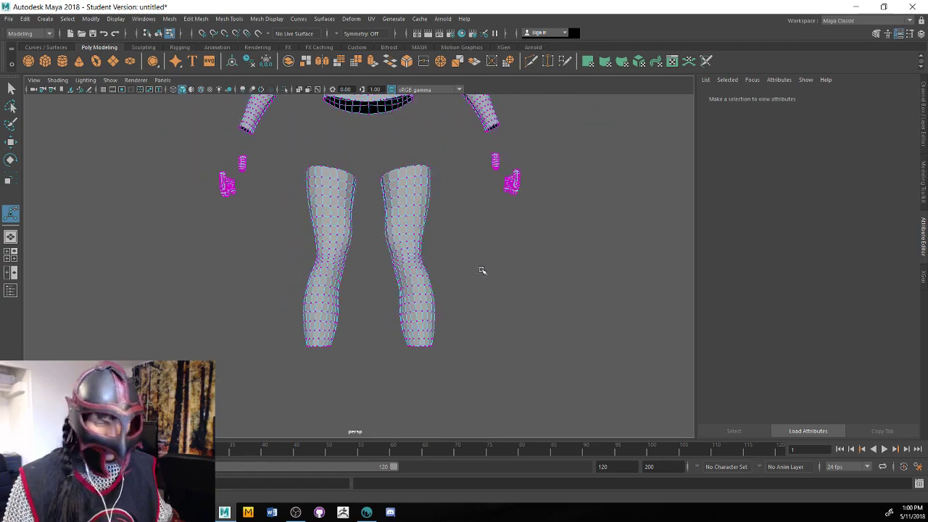
pyautogui.keyDown('alt'); pyautogui.moveTo(481, 269); pyautogui.dragTo(491, 414, button='middle'); pyautogui.keyUp('alt')
pyautogui.scroll(3, 513, 282)
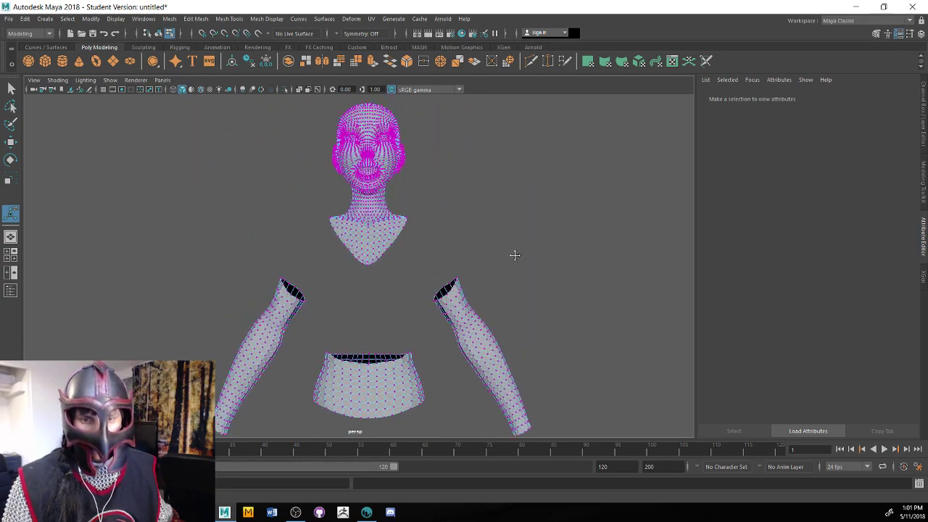
pyautogui.keyDown('alt'); pyautogui.moveTo(513, 257); pyautogui.dragTo(468, 321, button='middle'); pyautogui.keyUp('alt')
pyautogui.scroll(2, 470, 314)
pyautogui.keyDown('alt'); pyautogui.moveTo(471, 314); pyautogui.dragTo(381, 313); pyautogui.keyUp('alt')
# Return the skin mesh to object mode and apply Soften Edge to the whole mesh
pyautogui.rightClick(407, 233)
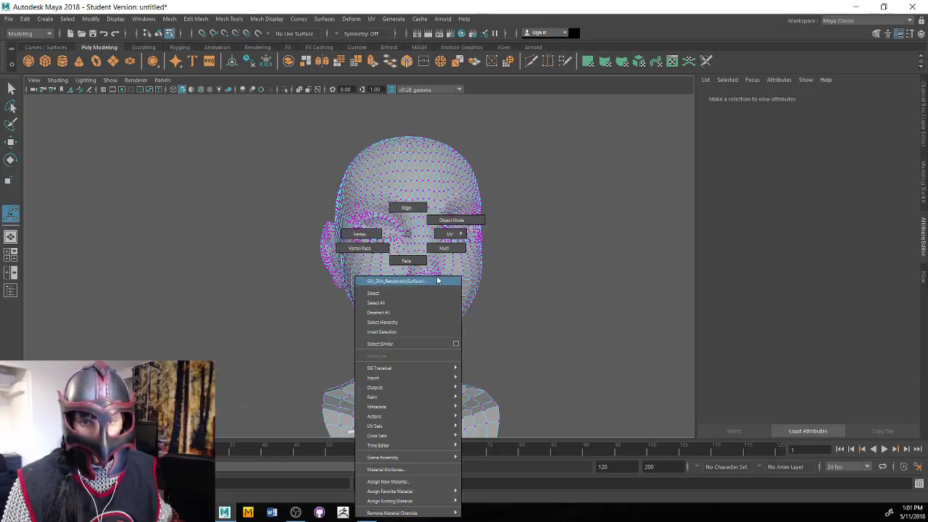
pyautogui.click(452, 221)
pyautogui.click(590, 289)
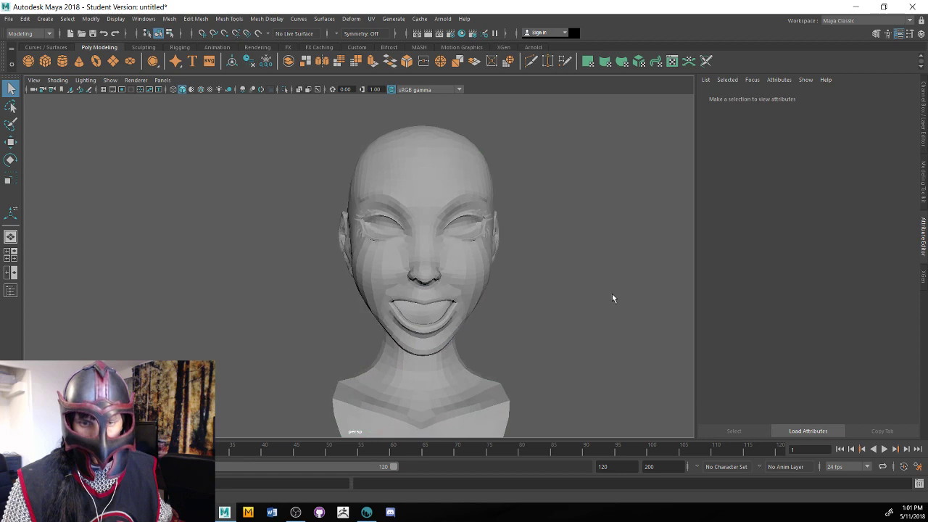
pyautogui.keyDown('alt'); pyautogui.moveTo(617, 296); pyautogui.dragTo(232, 302, button='right'); pyautogui.keyUp('alt')
pyautogui.keyDown('alt'); pyautogui.moveTo(550, 368); pyautogui.dragTo(527, 231, button='middle'); pyautogui.keyUp('alt')
pyautogui.keyDown('alt'); pyautogui.moveTo(527, 230); pyautogui.dragTo(477, 249, button='right'); pyautogui.keyUp('alt')
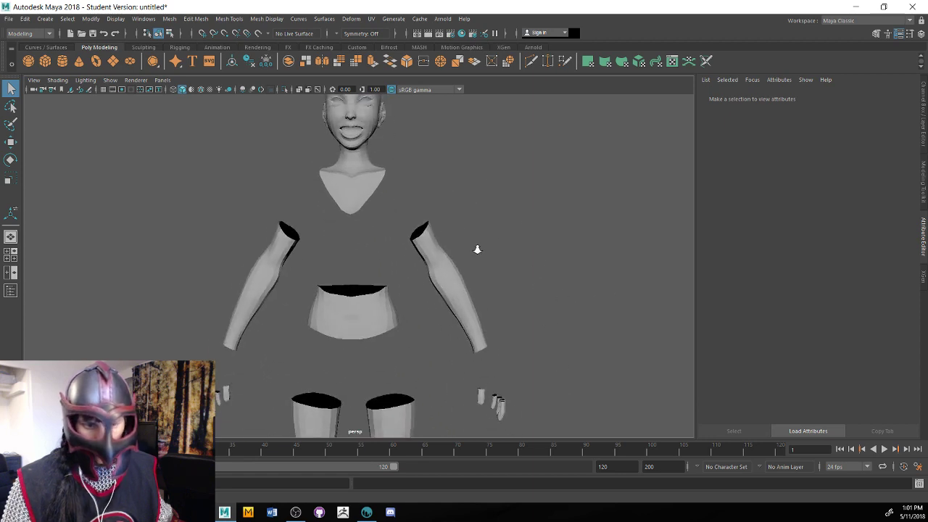
pyautogui.scroll(-4, 554, 258)
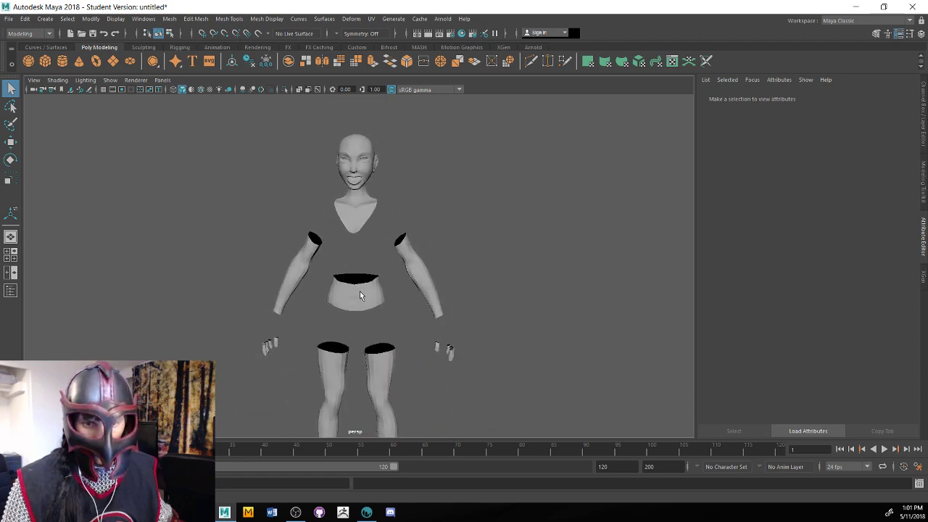
pyautogui.click(360, 295)
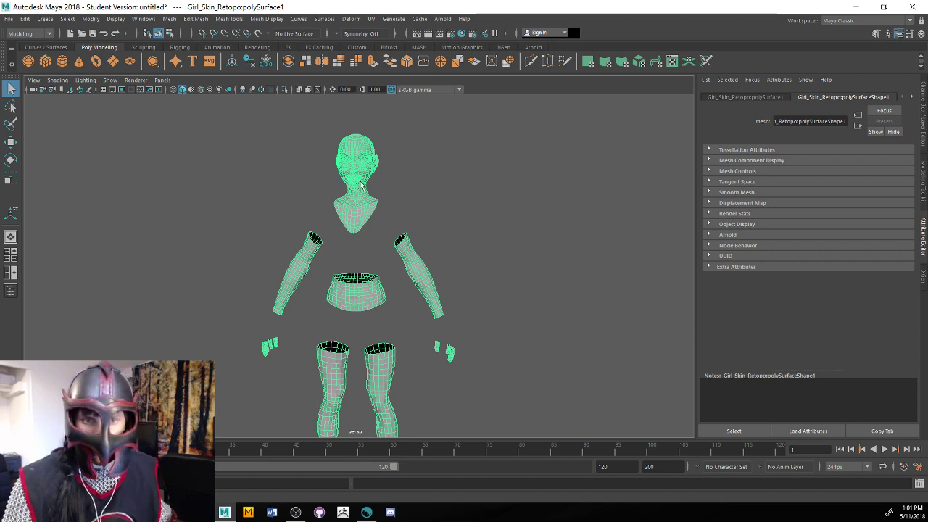
pyautogui.keyDown('shift'); pyautogui.moveTo(361, 186); pyautogui.dragTo(388, 195, button='right'); pyautogui.keyUp('shift')
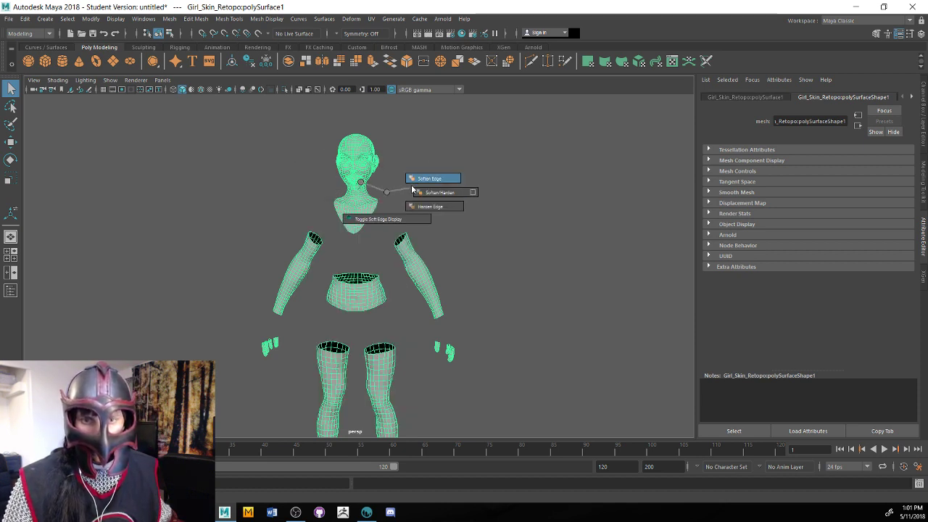
pyautogui.click(417, 179)
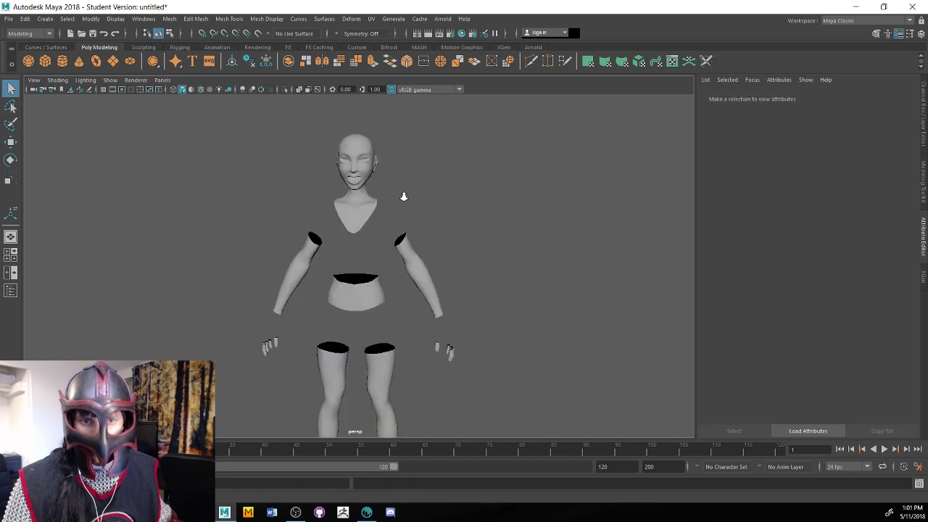
# Inspect the softened skin mesh's shading on the head, chest, arms, waist and legs from several angles
pyautogui.scroll(5, 500, 210)
pyautogui.keyDown('alt'); pyautogui.moveTo(500, 211); pyautogui.dragTo(476, 206); pyautogui.keyUp('alt')
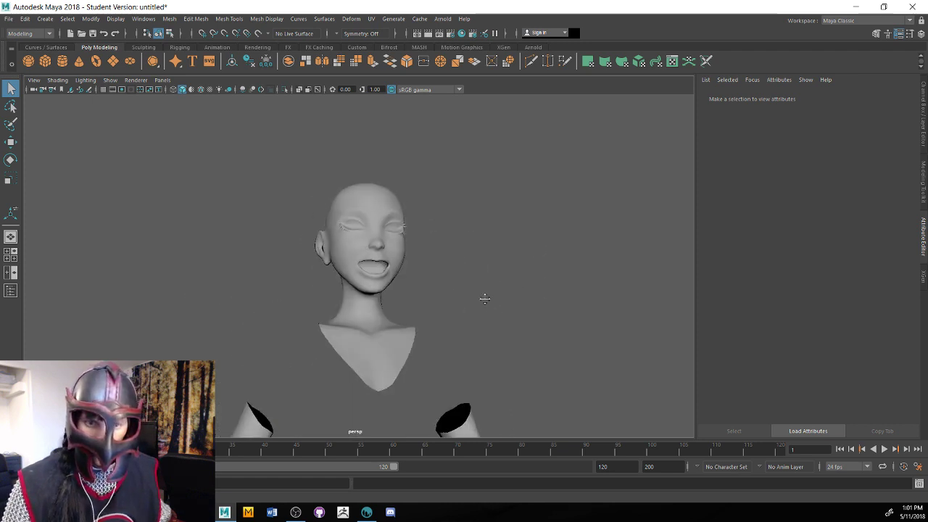
pyautogui.keyDown('alt'); pyautogui.moveTo(484, 297); pyautogui.dragTo(435, 109, button='middle'); pyautogui.keyUp('alt')
pyautogui.keyDown('alt'); pyautogui.moveTo(501, 330); pyautogui.dragTo(488, 150, button='middle'); pyautogui.keyUp('alt')
pyautogui.keyDown('alt'); pyautogui.moveTo(488, 150); pyautogui.dragTo(228, 311); pyautogui.keyUp('alt')
pyautogui.keyDown('alt'); pyautogui.moveTo(296, 317); pyautogui.dragTo(390, 419, button='middle'); pyautogui.keyUp('alt')
pyautogui.keyDown('alt'); pyautogui.moveTo(447, 325); pyautogui.dragTo(346, 322, button='right'); pyautogui.keyUp('alt')
pyautogui.keyDown('alt'); pyautogui.moveTo(396, 314); pyautogui.dragTo(410, 375, button='middle'); pyautogui.keyUp('alt')
pyautogui.keyDown('alt'); pyautogui.moveTo(470, 311); pyautogui.dragTo(606, 281, button='right'); pyautogui.keyUp('alt')
pyautogui.keyDown('alt'); pyautogui.moveTo(606, 281); pyautogui.dragTo(547, 304, button='middle'); pyautogui.keyUp('alt')
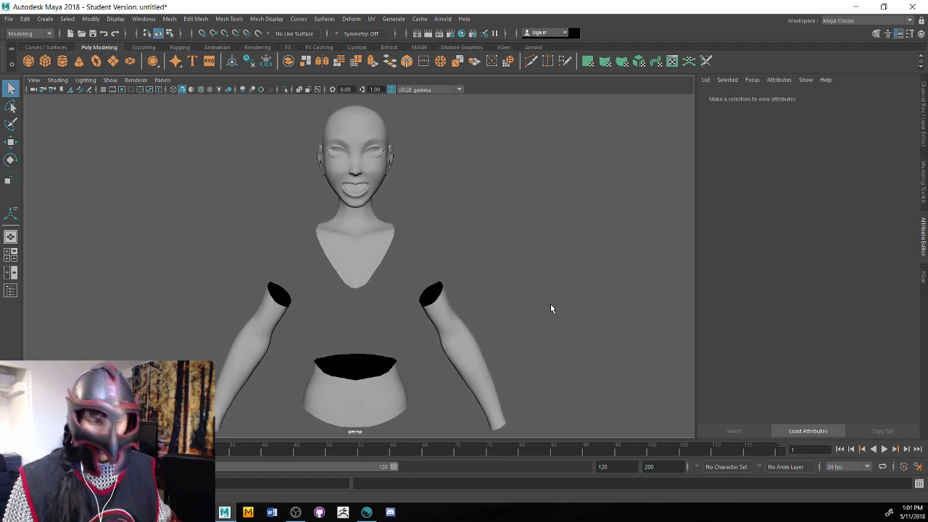